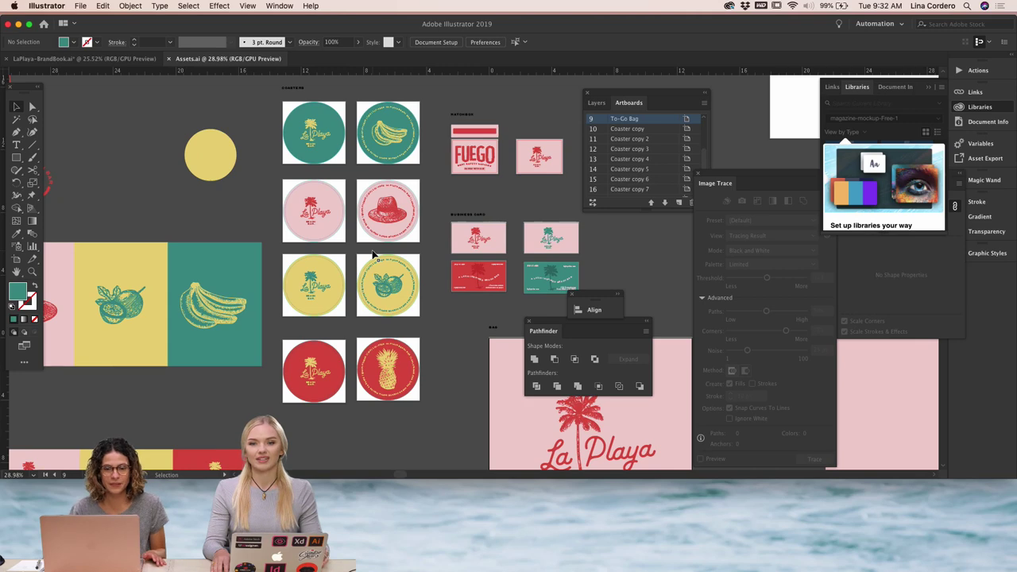
# Enlarge the Assets.ai document window to fill the full screen height
pyautogui.scroll(5, 374, 254)
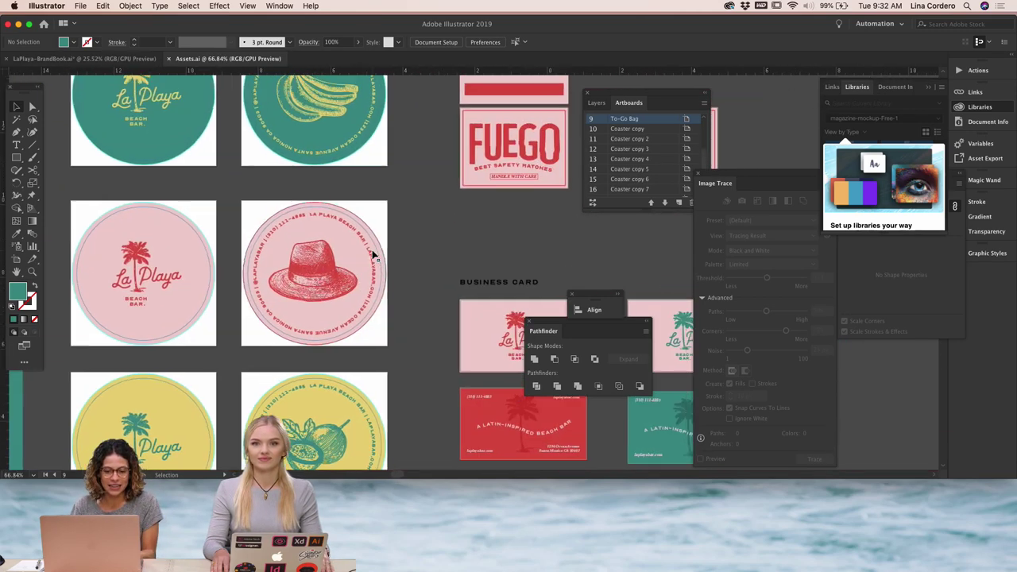
pyautogui.scroll(-6, 373, 254)
pyautogui.hscroll(3, 374, 254)
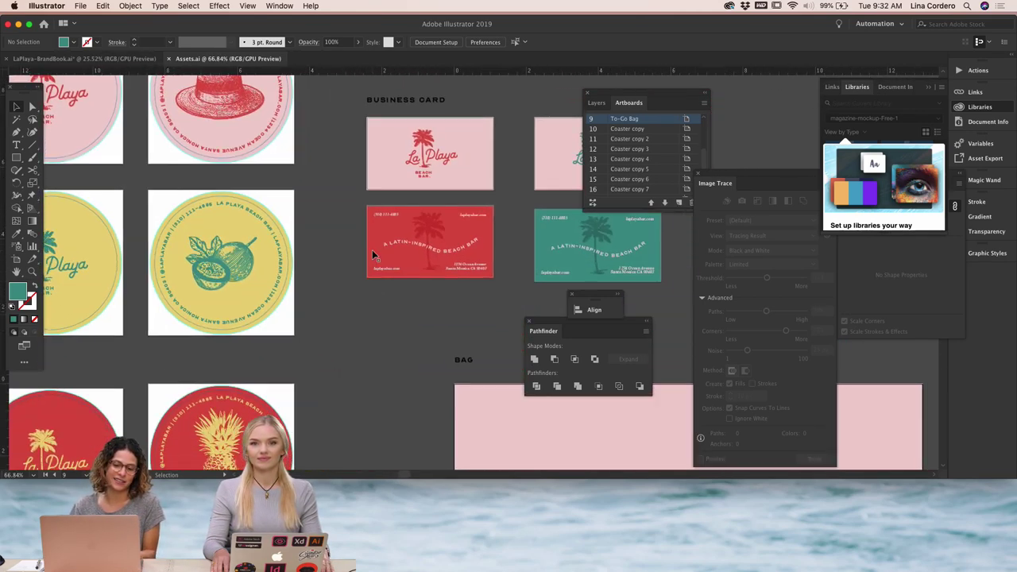
pyautogui.hscroll(3, 372, 249)
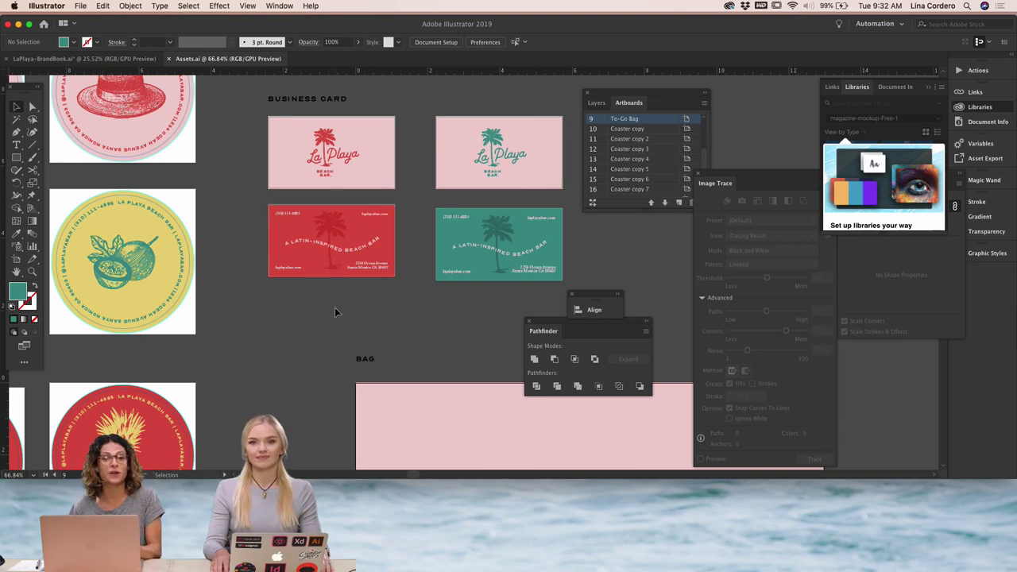
pyautogui.scroll(1, 334, 310)
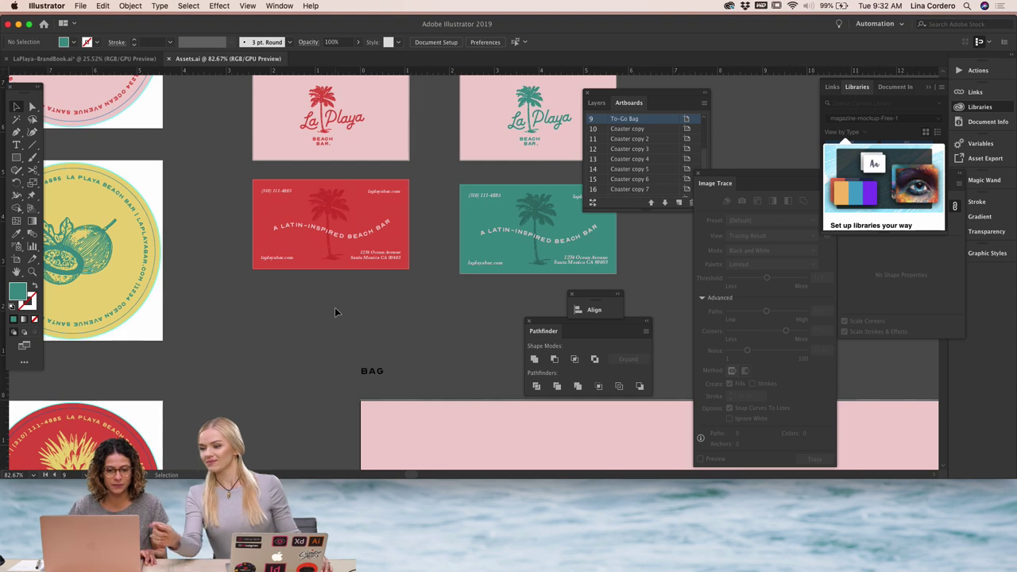
pyautogui.click(29, 24)
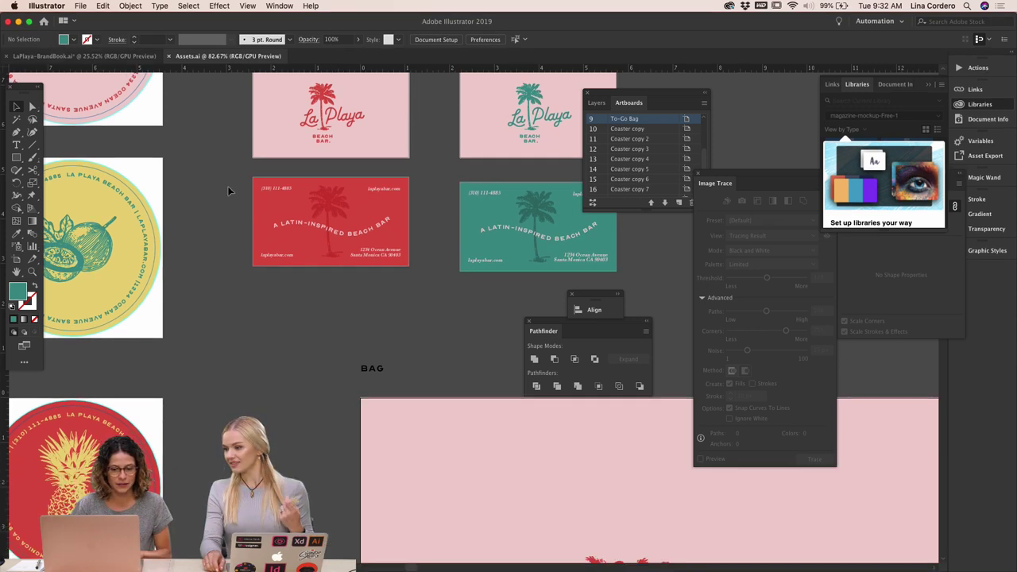
# Pan and zoom around the pink, red and teal La Playa business cards
pyautogui.scroll(3, 324, 302)
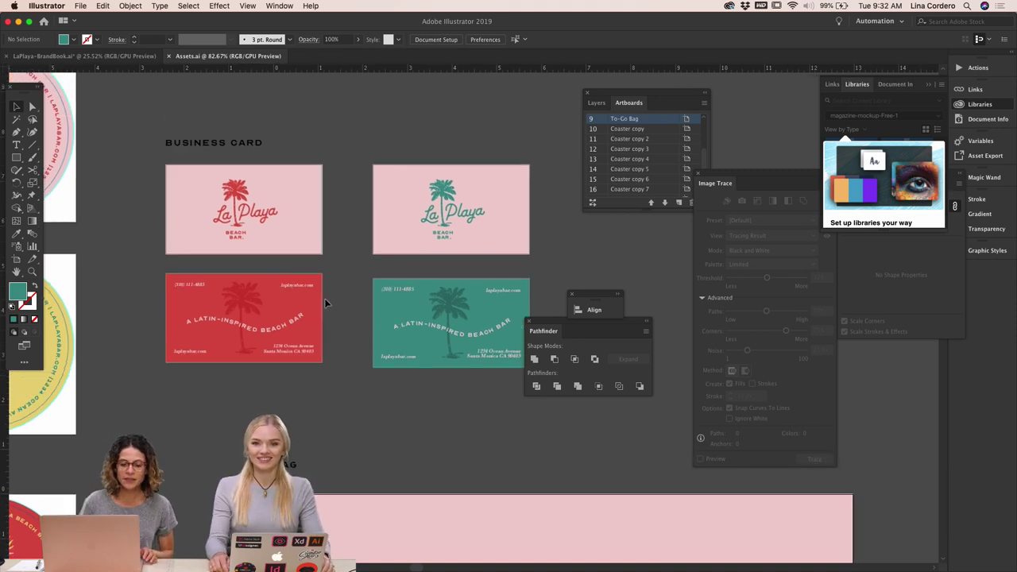
pyautogui.scroll(2, 325, 303)
pyautogui.hscroll(-3, 325, 303)
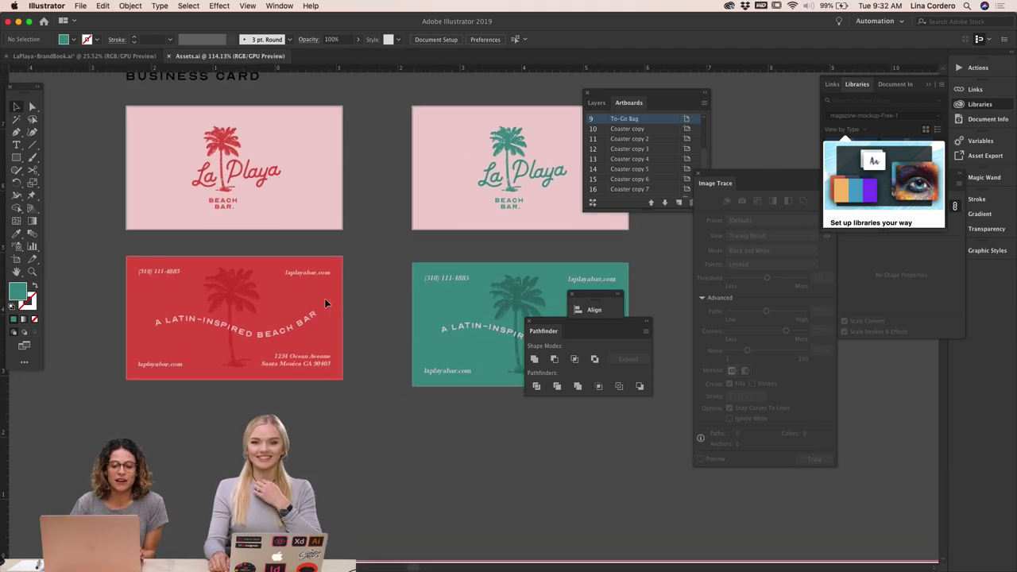
pyautogui.scroll(1, 324, 302)
pyautogui.hscroll(3, 324, 302)
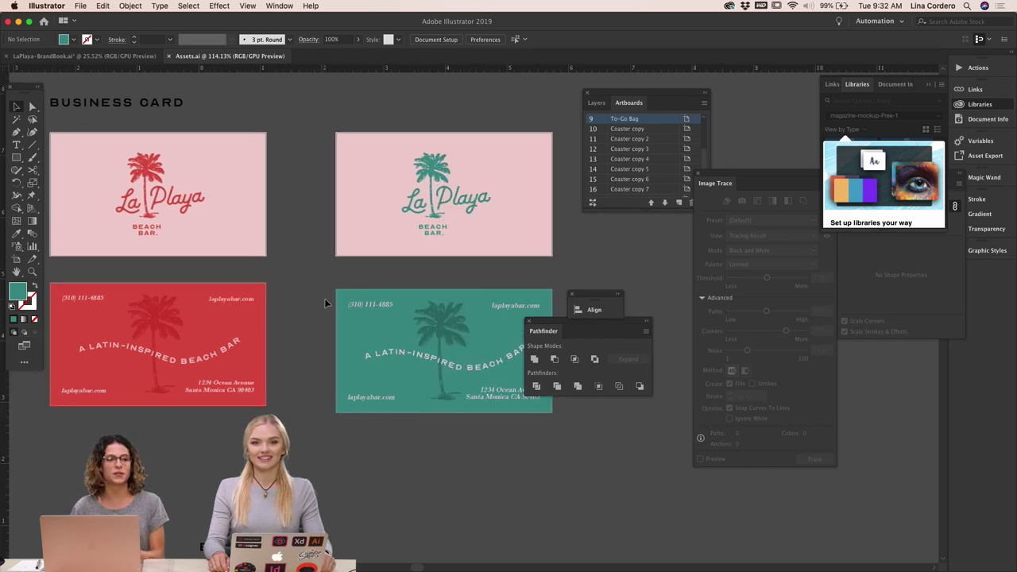
pyautogui.scroll(-1, 325, 303)
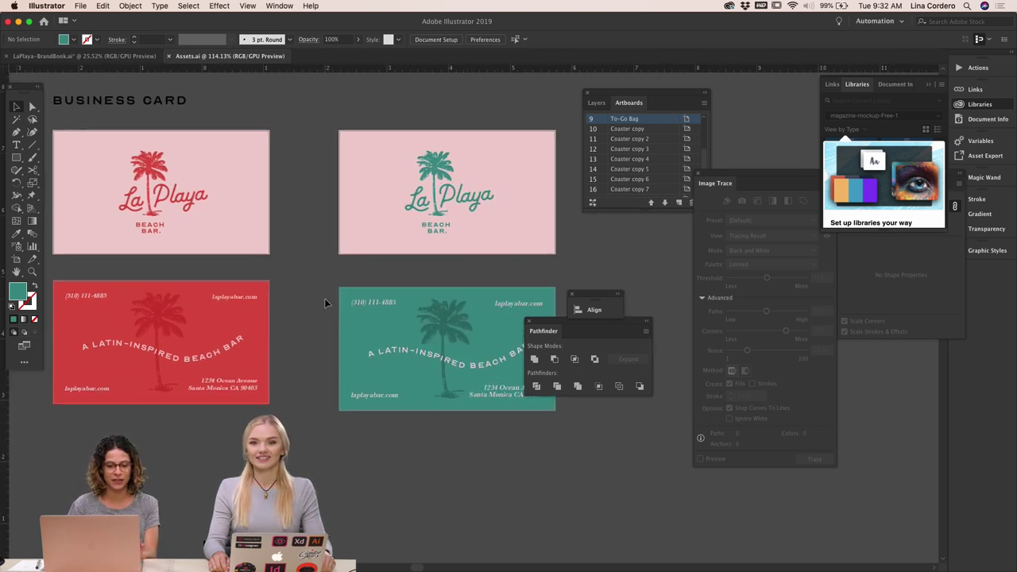
pyautogui.scroll(-1, 325, 302)
pyautogui.hscroll(-1, 324, 303)
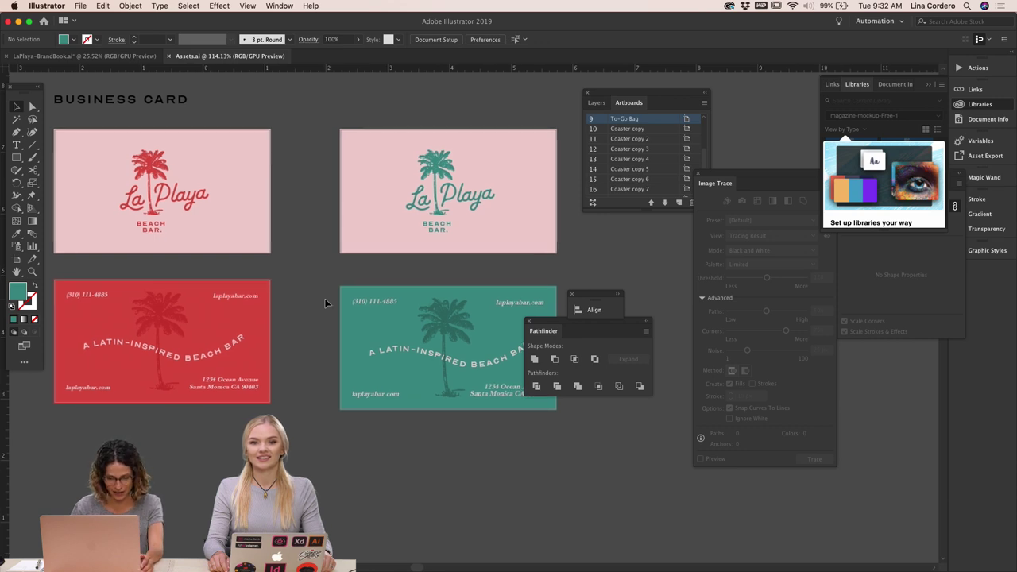
pyautogui.scroll(1, 324, 302)
pyautogui.hscroll(1, 324, 302)
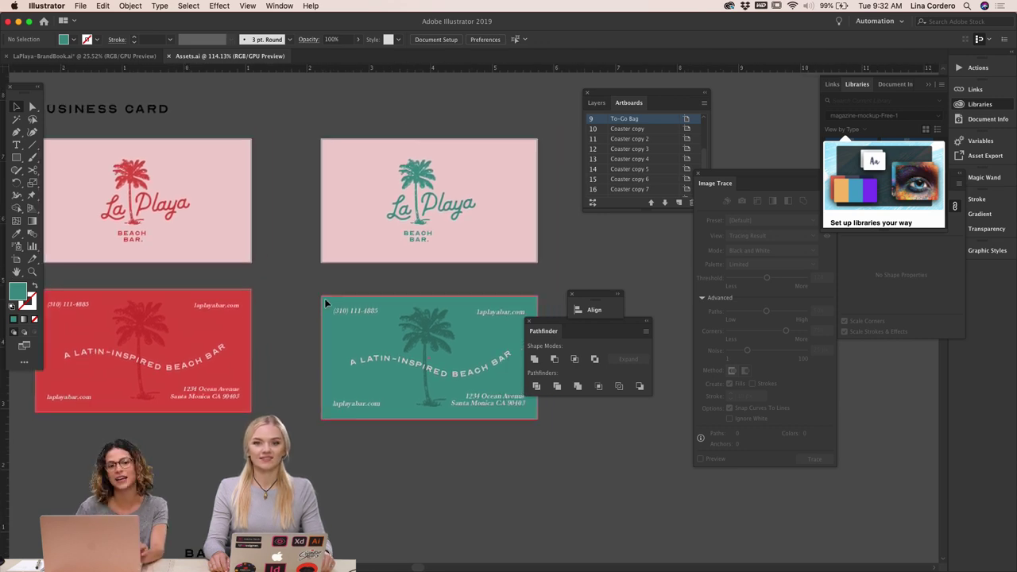
pyautogui.hscroll(-2, 324, 303)
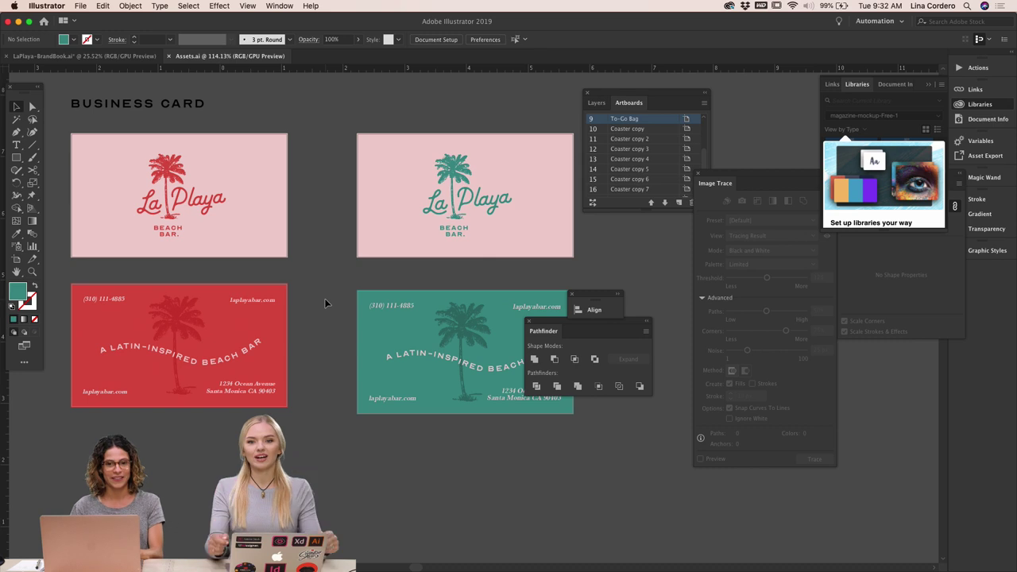
pyautogui.scroll(2, 324, 302)
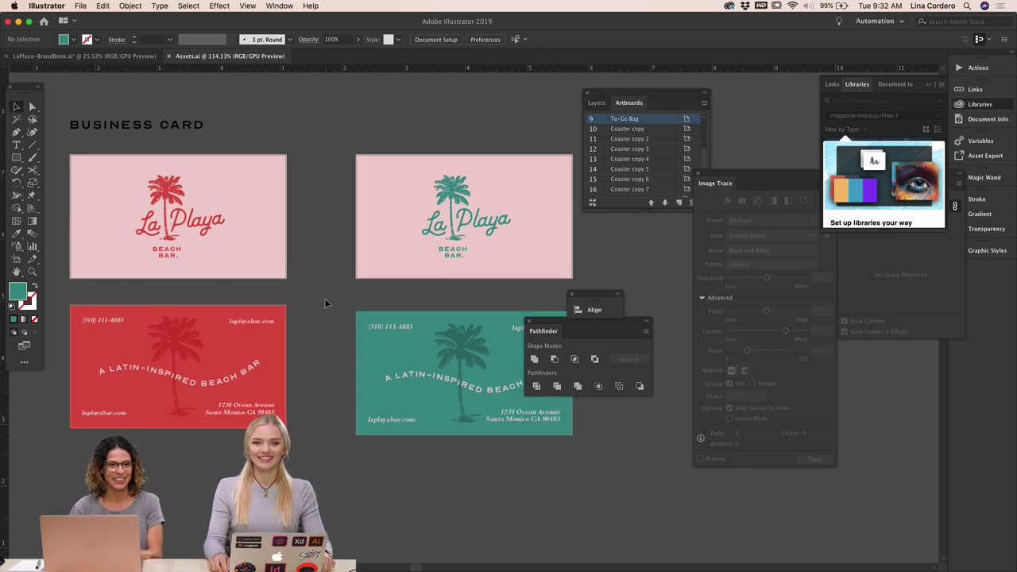
pyautogui.hscroll(1, 324, 302)
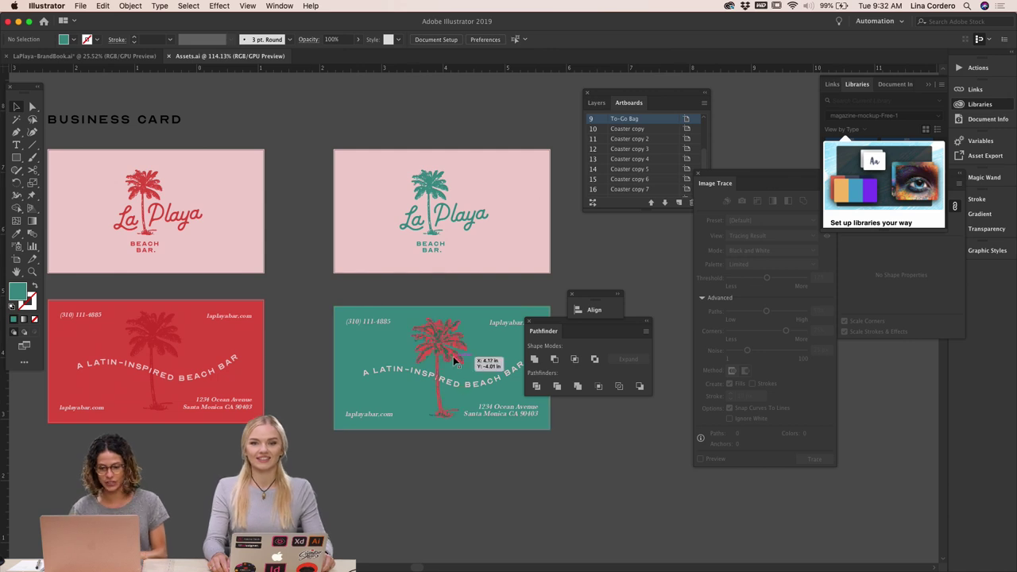
pyautogui.scroll(4, 338, 297)
pyautogui.hscroll(-2, 338, 296)
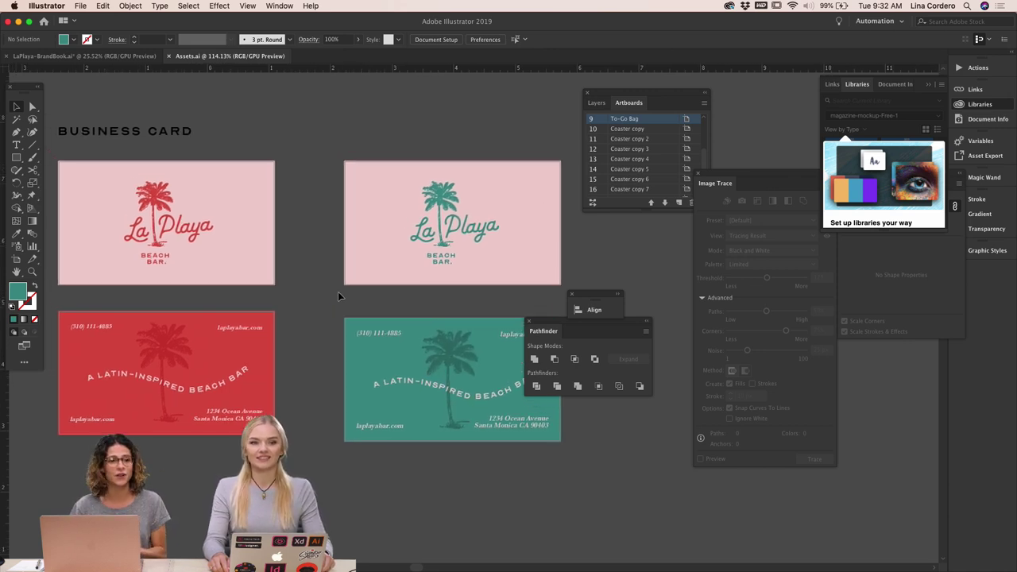
pyautogui.scroll(7, 338, 297)
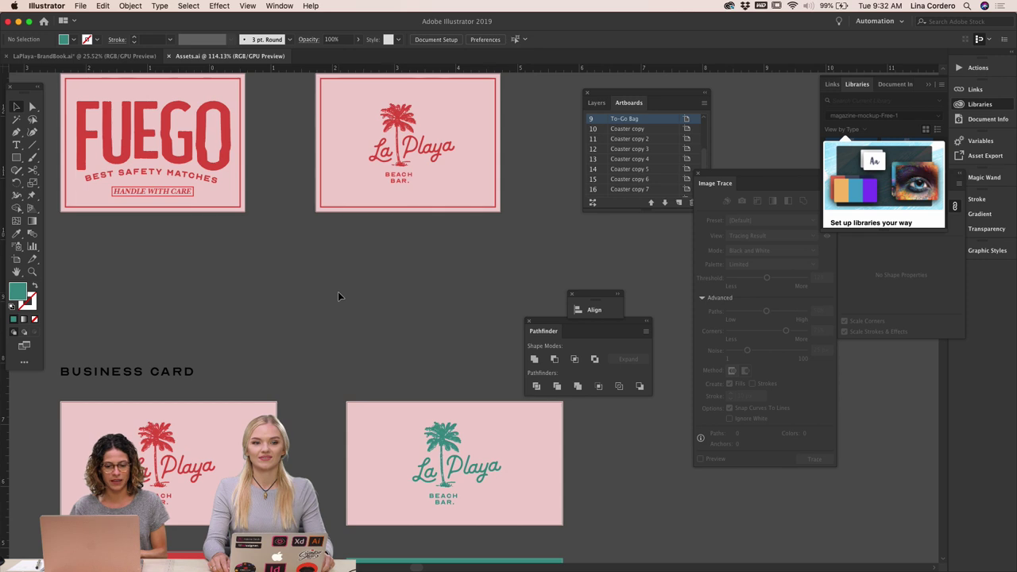
pyautogui.hscroll(-1, 338, 297)
pyautogui.scroll(2, 338, 297)
pyautogui.hscroll(-1, 338, 296)
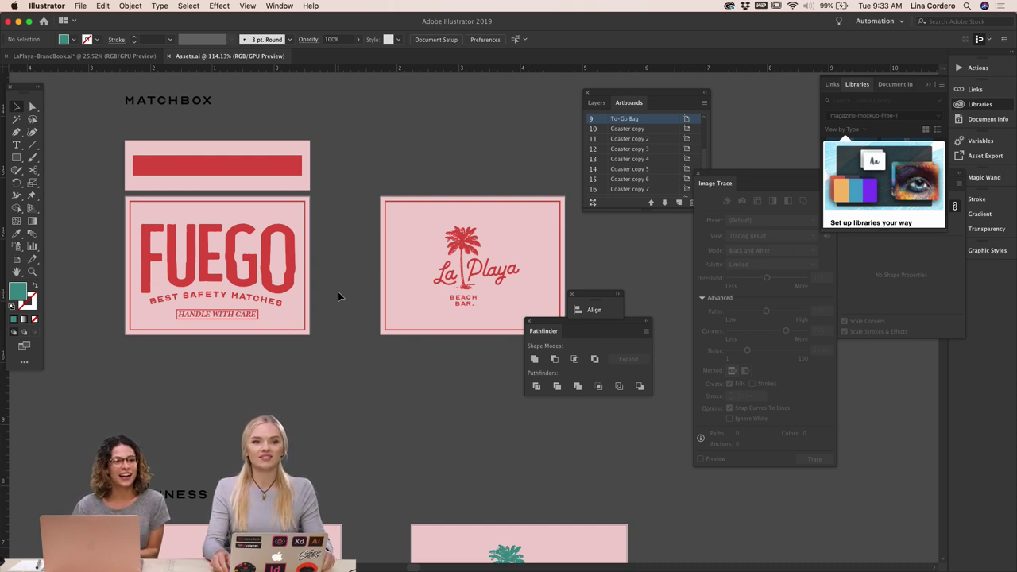
pyautogui.scroll(2, 338, 296)
pyautogui.hscroll(1, 337, 296)
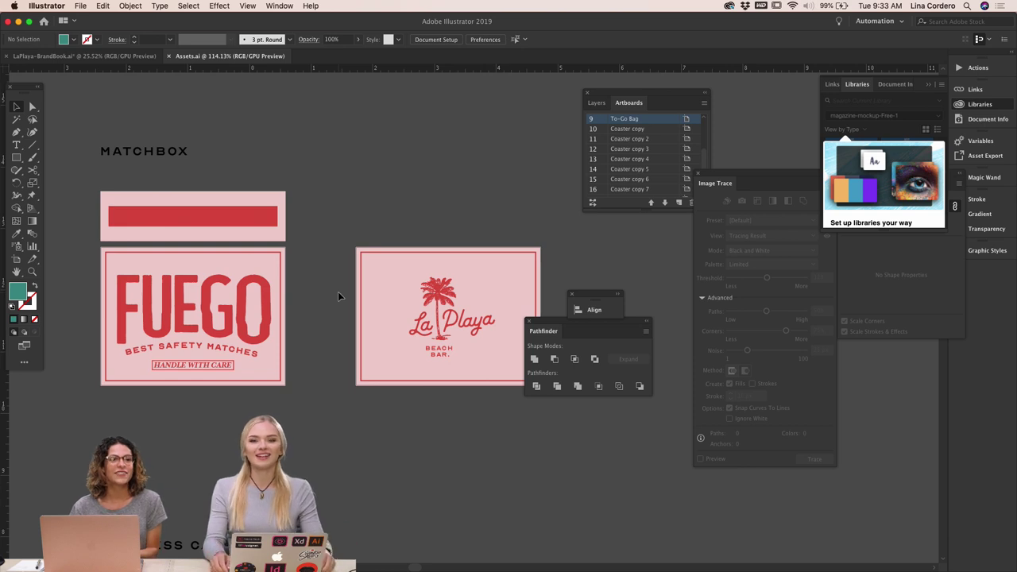
pyautogui.scroll(3, 338, 297)
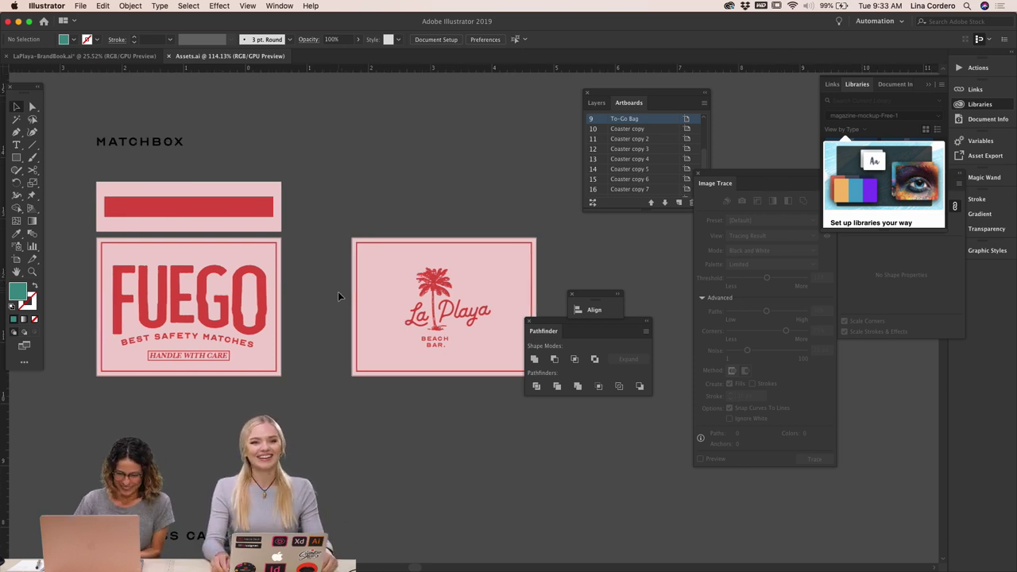
pyautogui.scroll(-2, 338, 297)
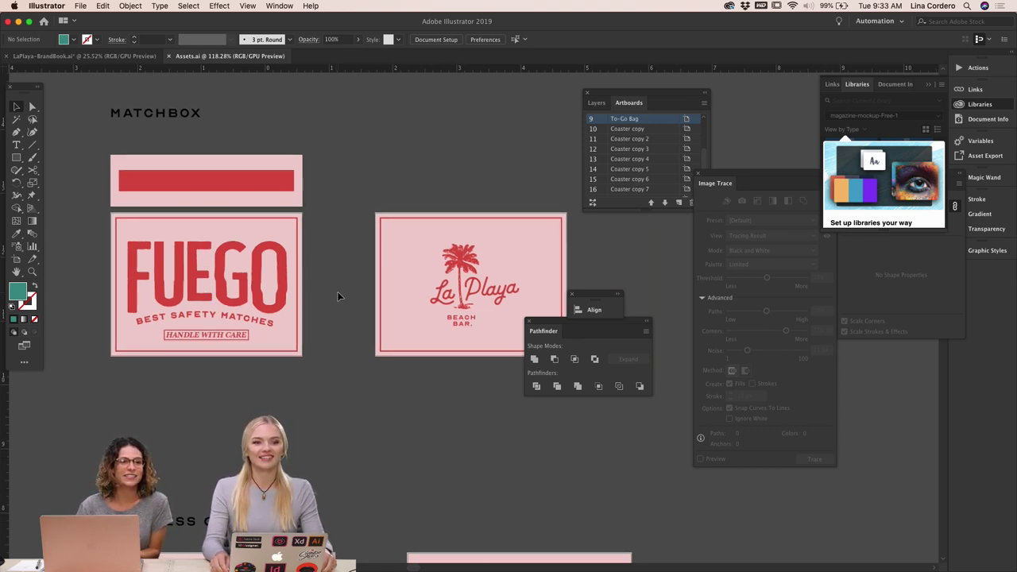
pyautogui.scroll(-1, 337, 297)
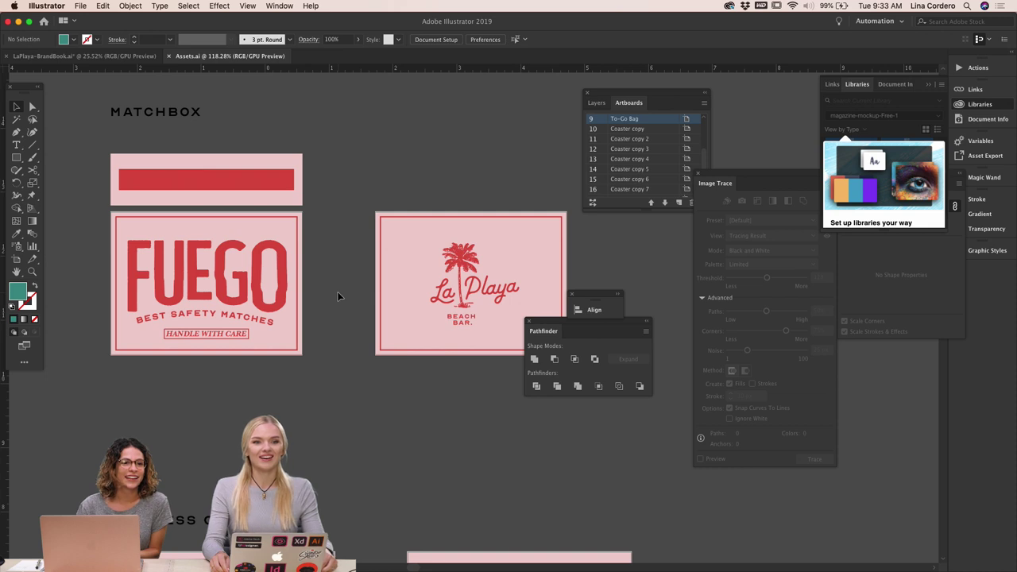
pyautogui.scroll(-1, 338, 297)
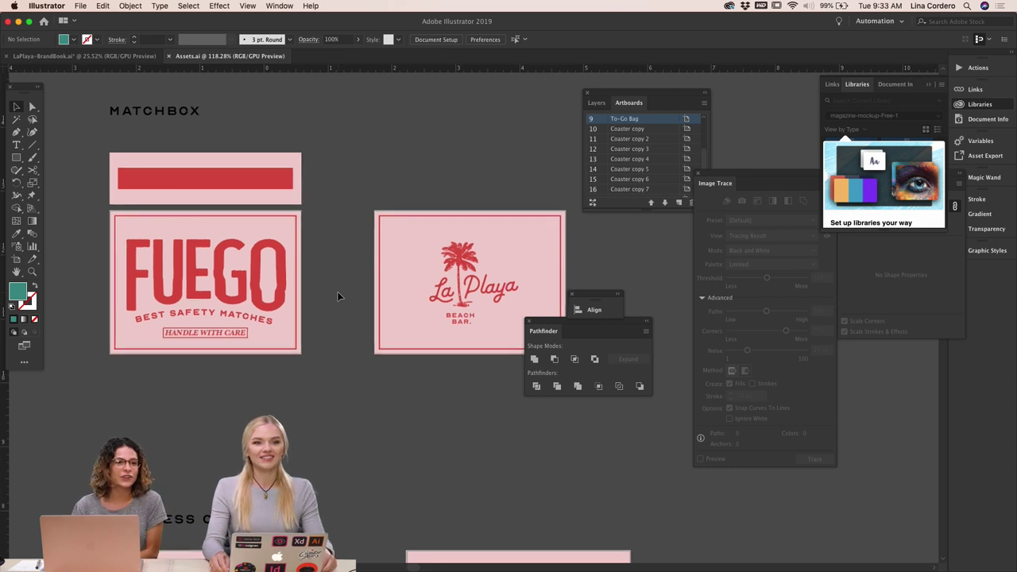
pyautogui.hscroll(1, 338, 296)
pyautogui.scroll(-2, 338, 297)
pyautogui.hscroll(2, 338, 296)
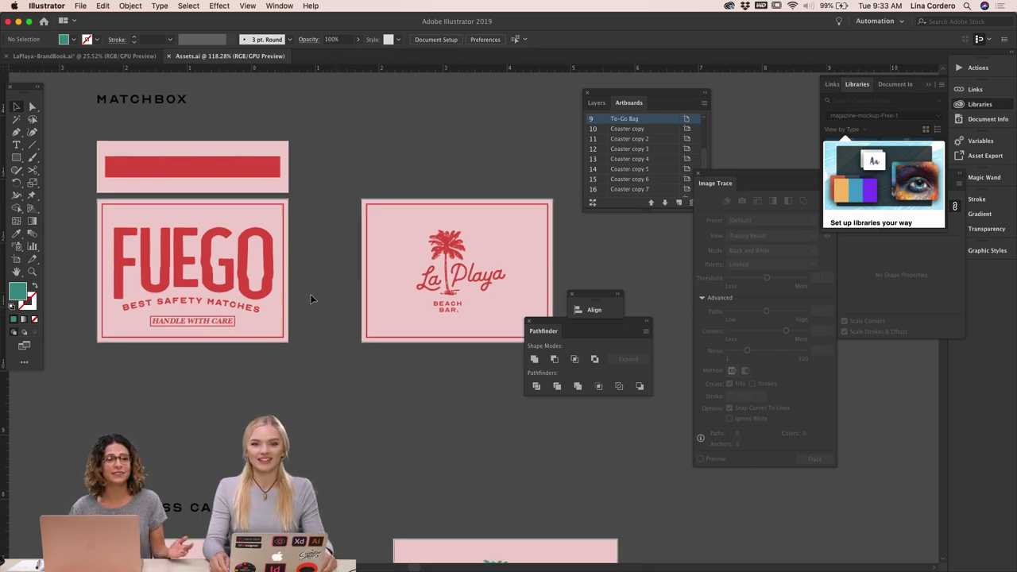
pyautogui.scroll(2, 310, 295)
pyautogui.hscroll(-1, 310, 295)
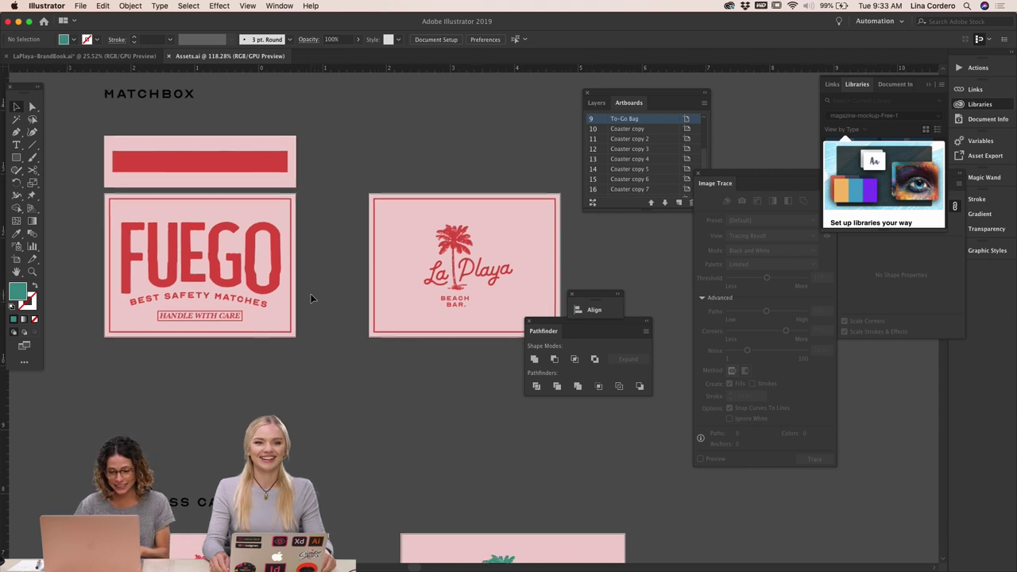
pyautogui.scroll(1, 311, 298)
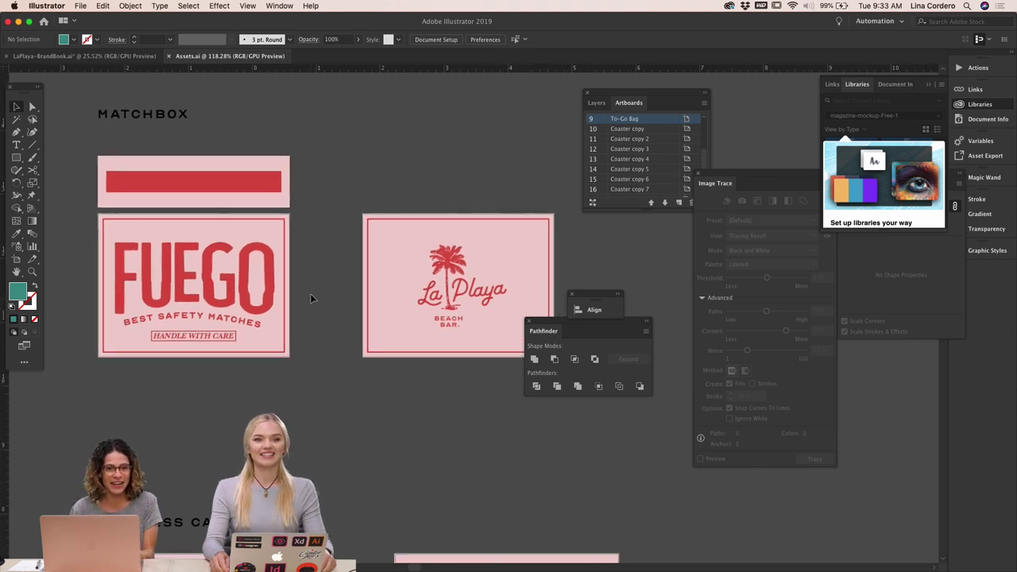
pyautogui.scroll(-3, 310, 299)
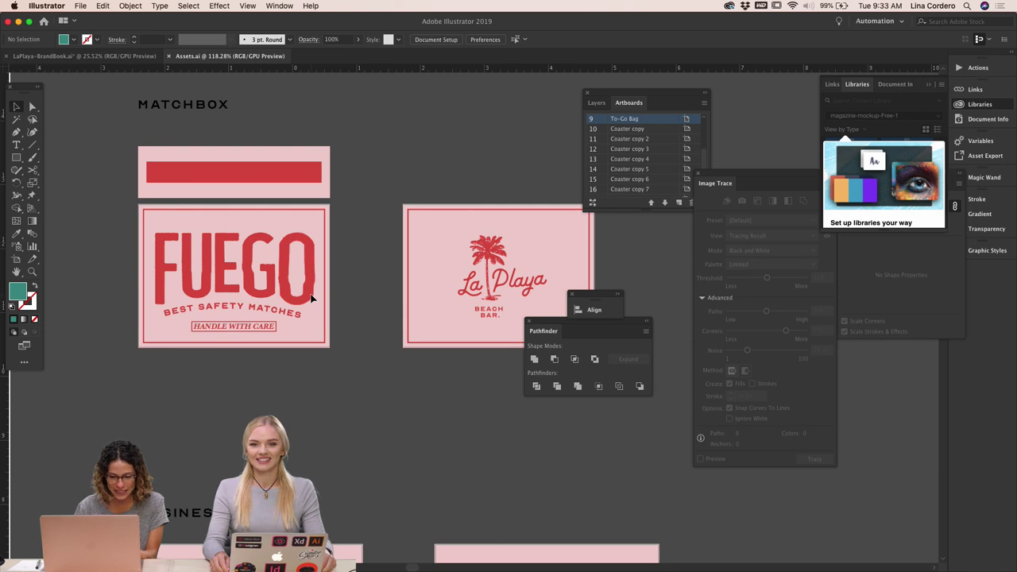
pyautogui.scroll(4, 310, 299)
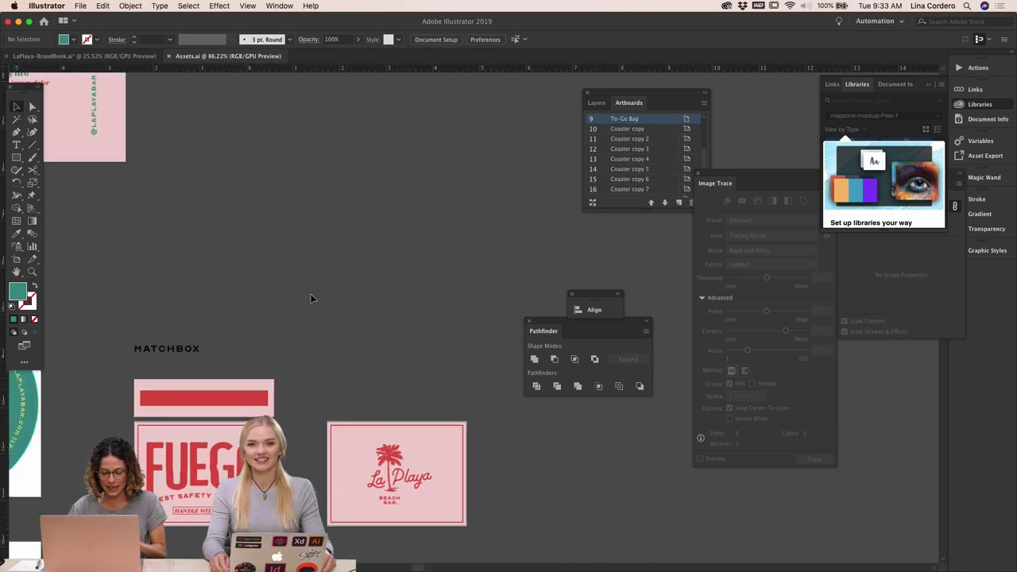
# Jump from the matchbox designs to artboard 4, the blank Landing Page artboard
pyautogui.scroll(-10, 311, 298)
pyautogui.scroll(-3, 308, 295)
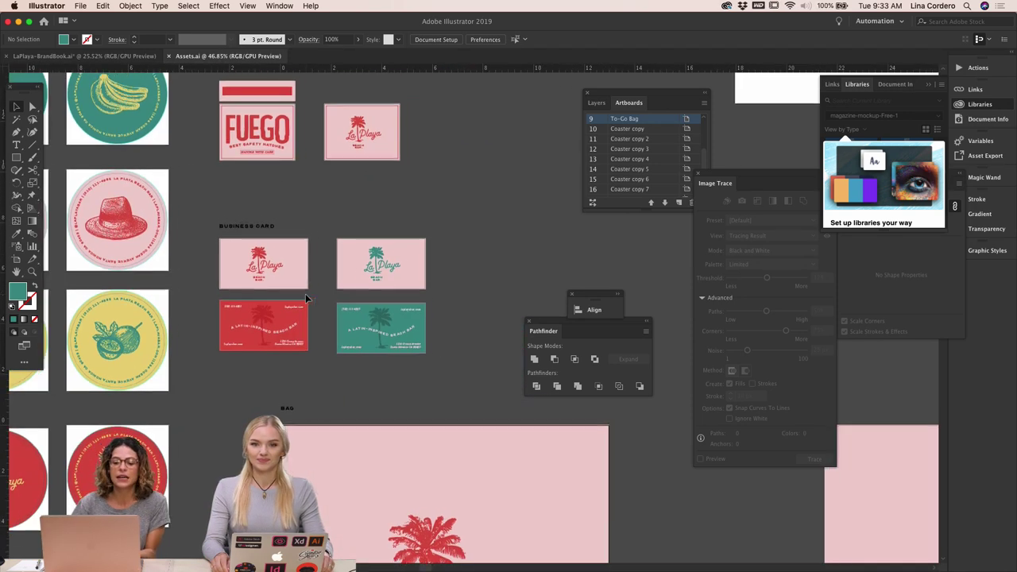
pyautogui.scroll(-8, 306, 294)
pyautogui.scroll(5, 306, 298)
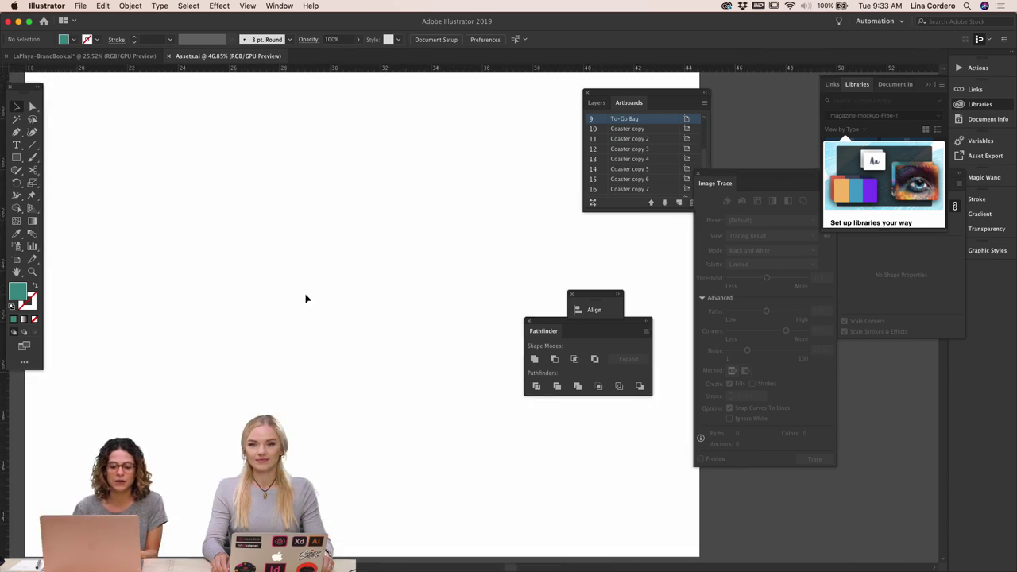
pyautogui.scroll(-3, 306, 298)
pyautogui.scroll(2, 306, 298)
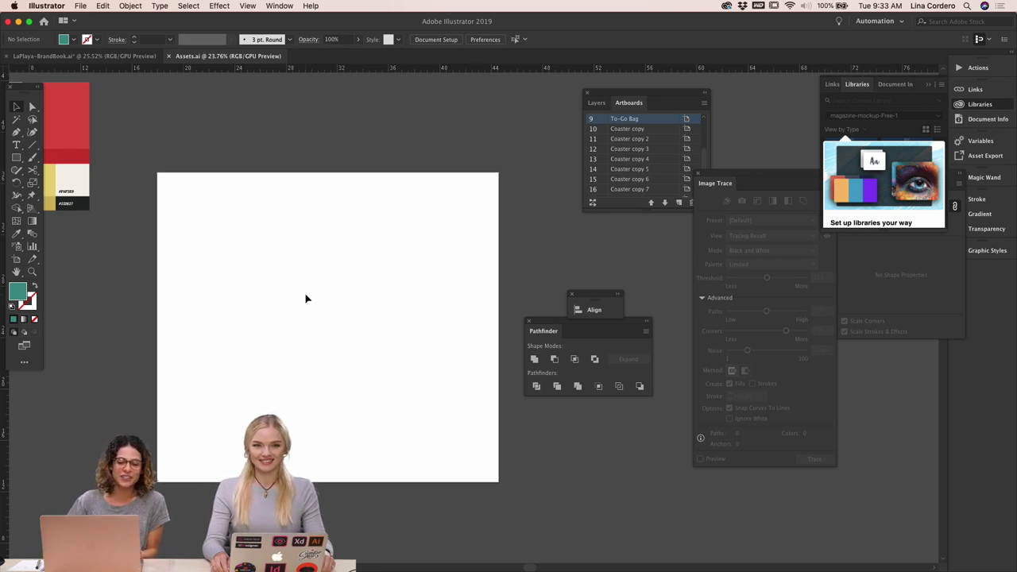
pyautogui.scroll(-3, 306, 298)
pyautogui.hscroll(2, 234, 284)
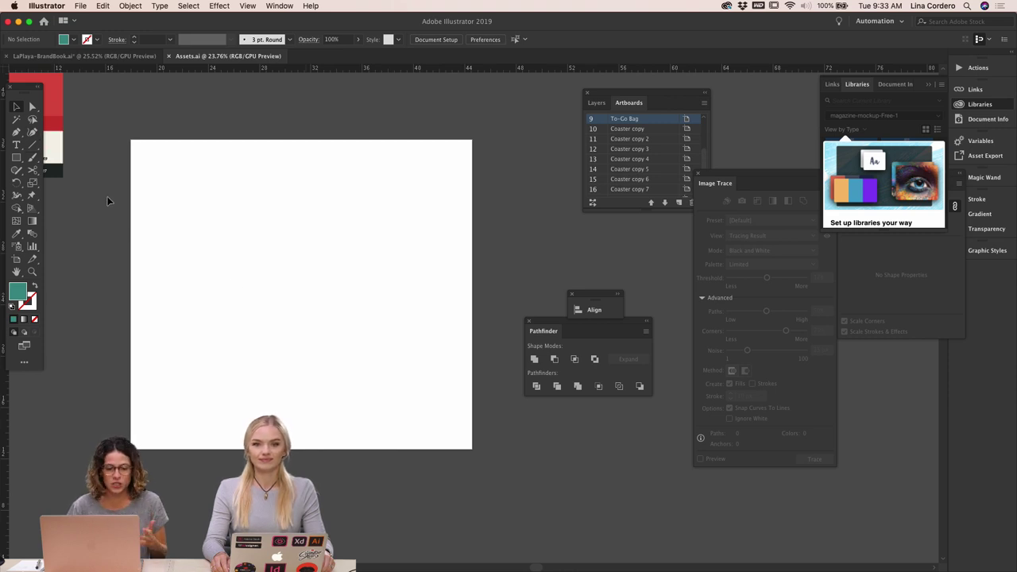
pyautogui.scroll(-2, 108, 201)
pyautogui.hscroll(-1, 108, 201)
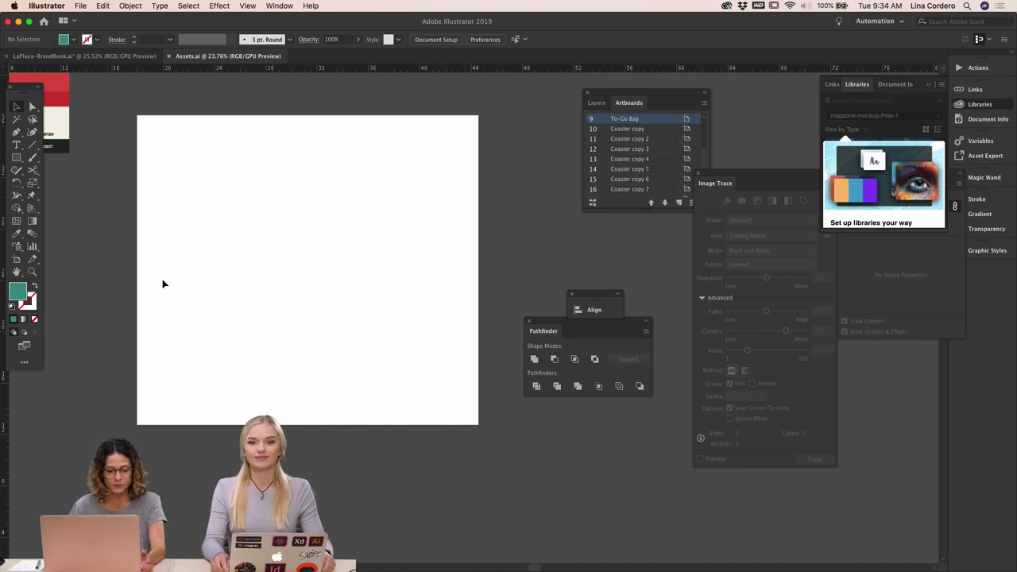
pyautogui.hotkey('shift', 'pageup')
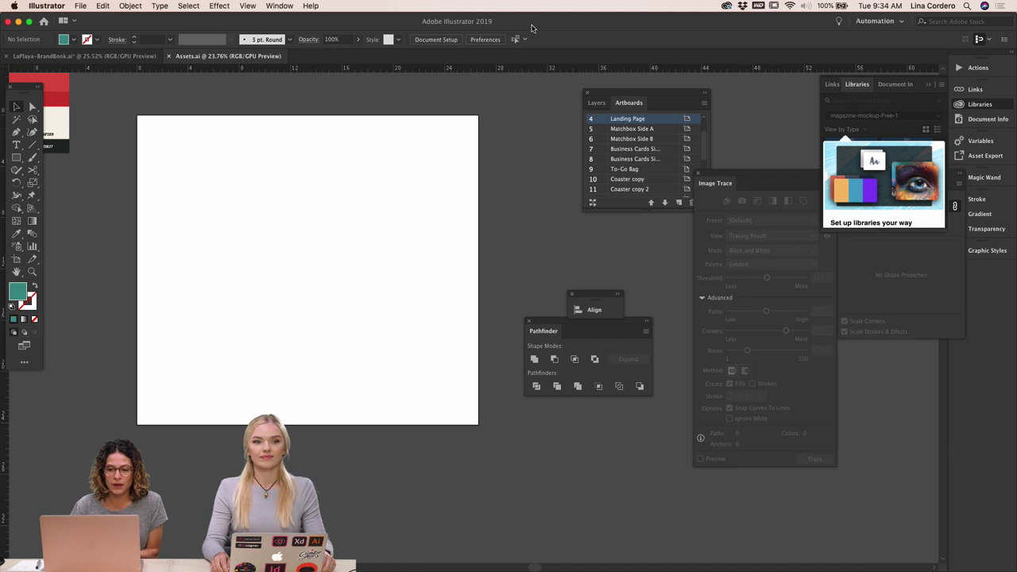
pyautogui.moveTo(530, 30)
pyautogui.mouseDown()
pyautogui.moveTo(530, 70)
pyautogui.moveTo(530, 31)
pyautogui.mouseUp()
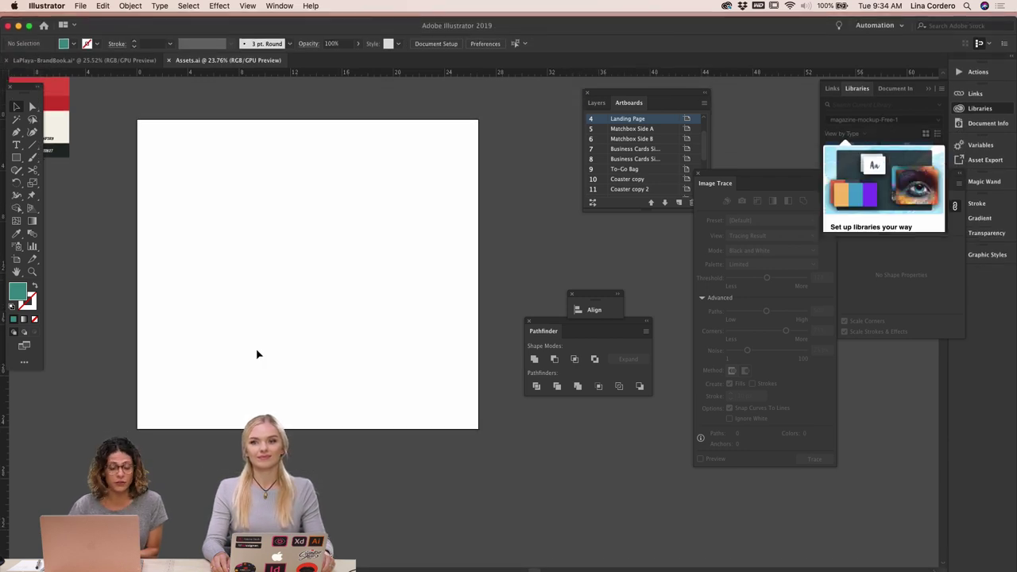
# Switch to Chrome and open the stock.adobe.com website
pyautogui.moveTo(262, 570)
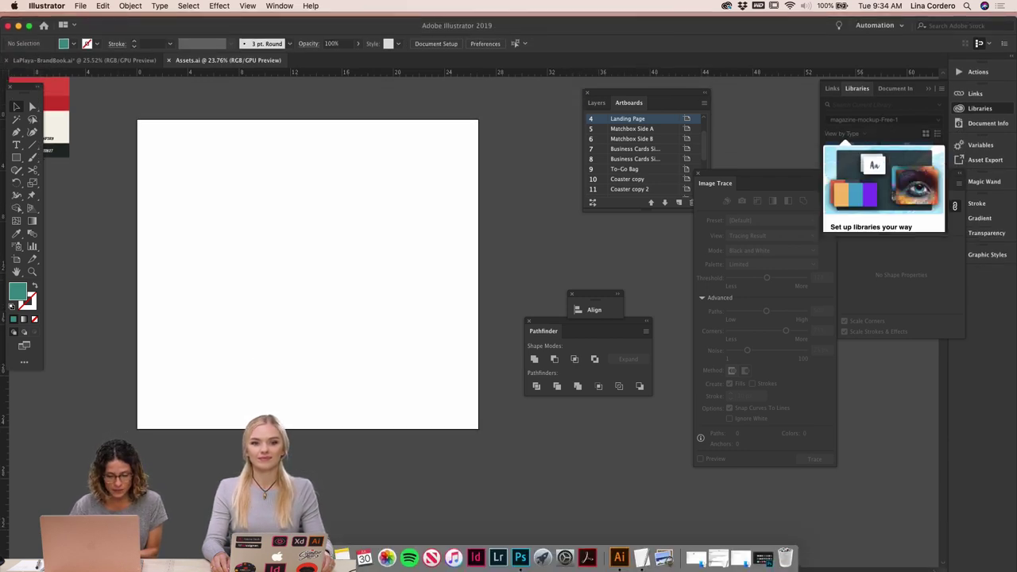
pyautogui.click(262, 561)
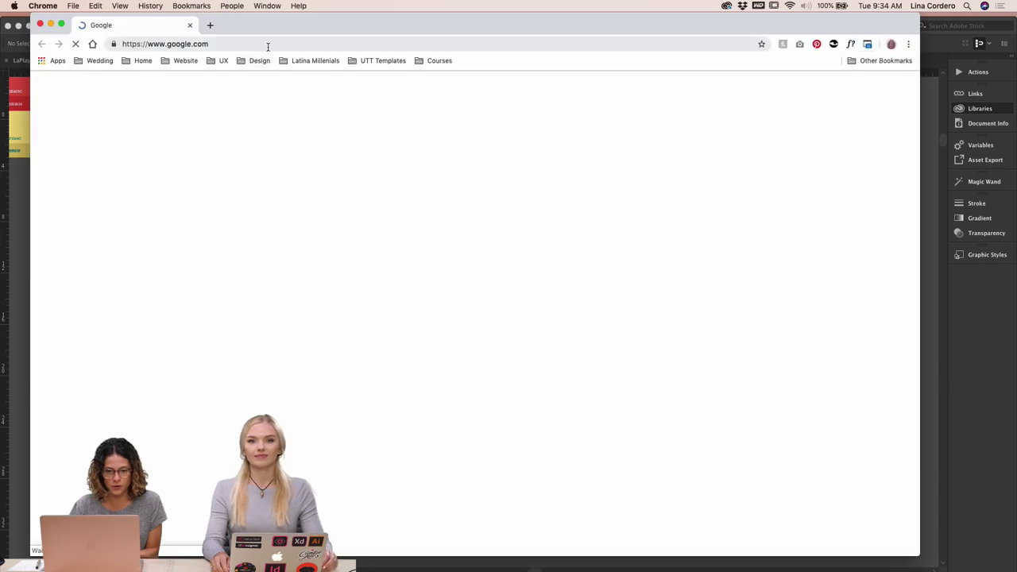
pyautogui.click(267, 44)
pyautogui.write('stock.ado')
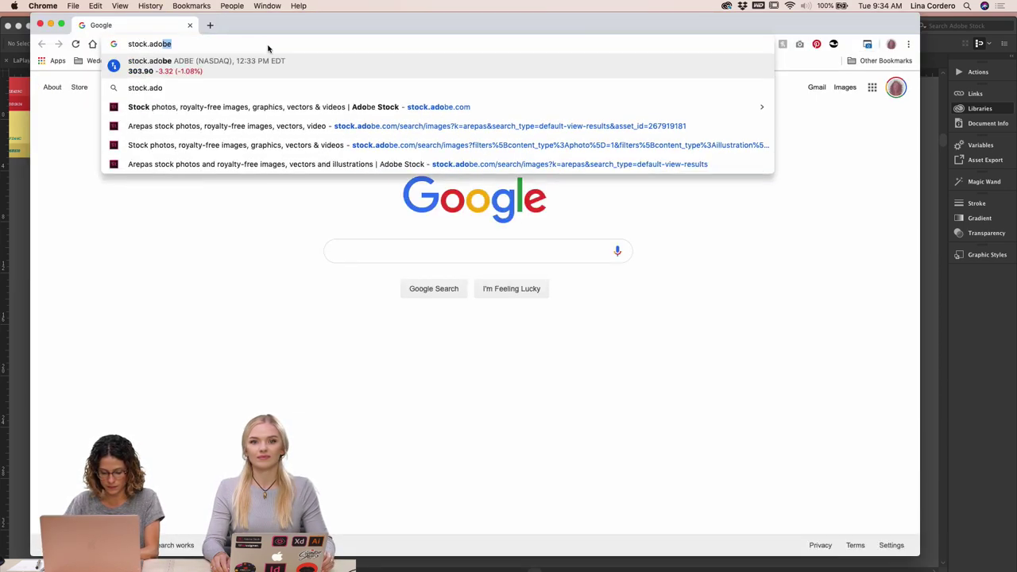
pyautogui.press('Return')
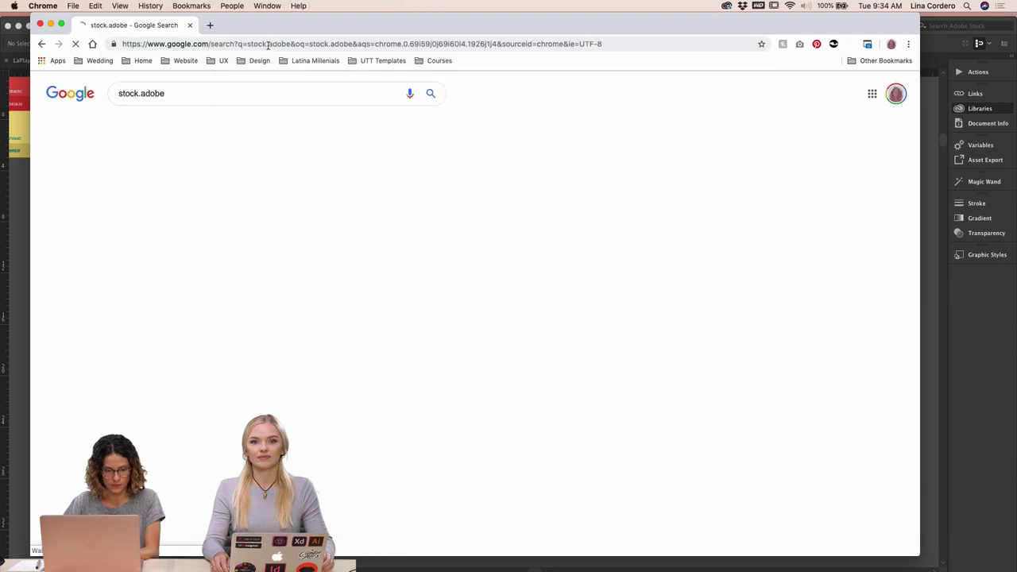
pyautogui.scroll(-3, 175, 300)
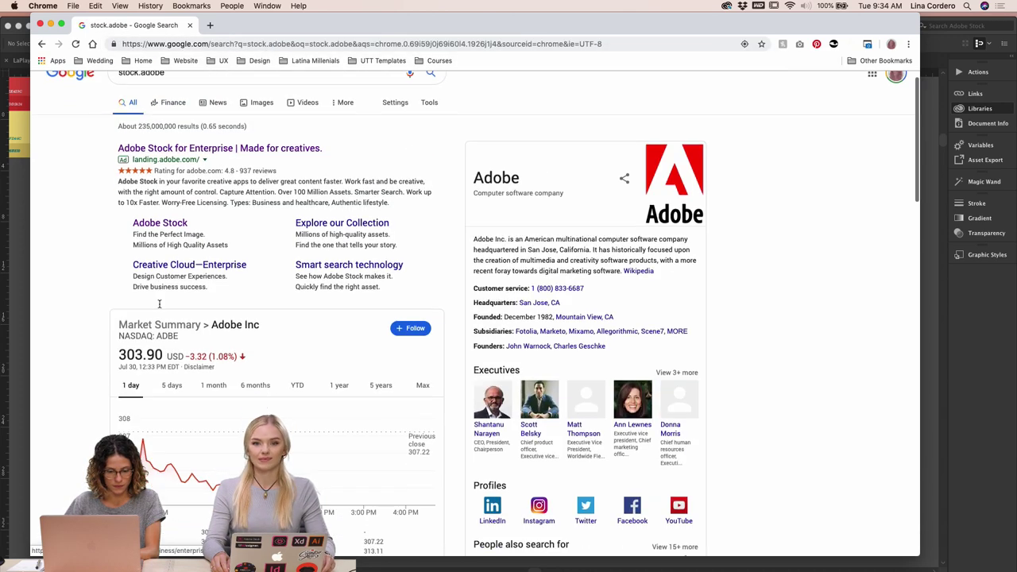
pyautogui.scroll(3, 159, 303)
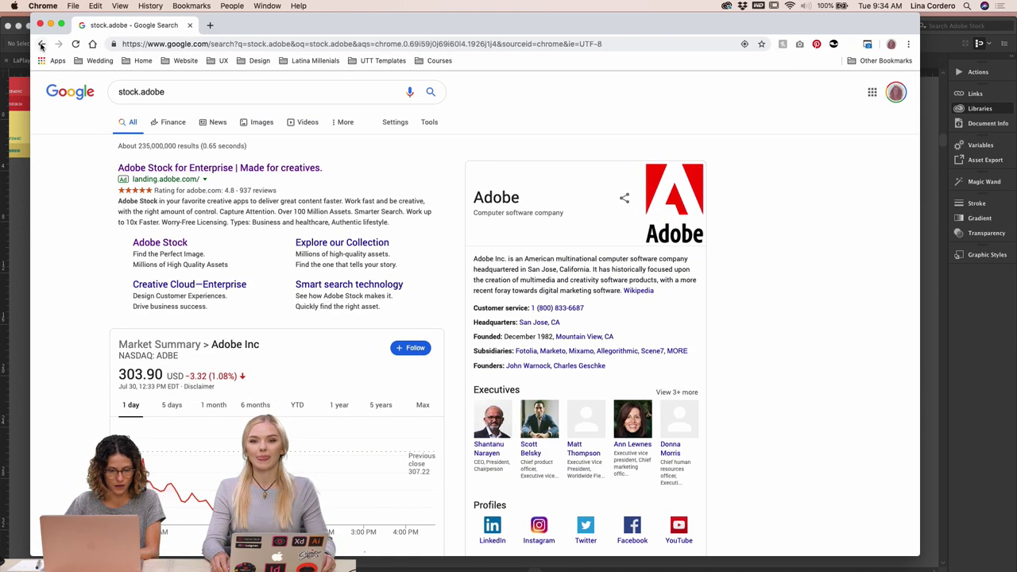
pyautogui.click(41, 43)
pyautogui.click(223, 43)
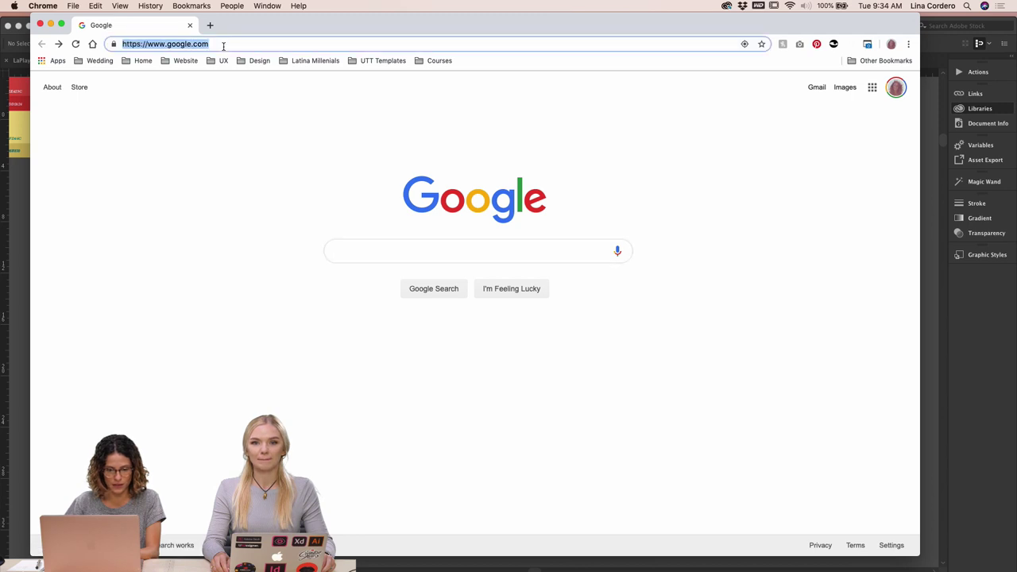
pyautogui.write('stock.')
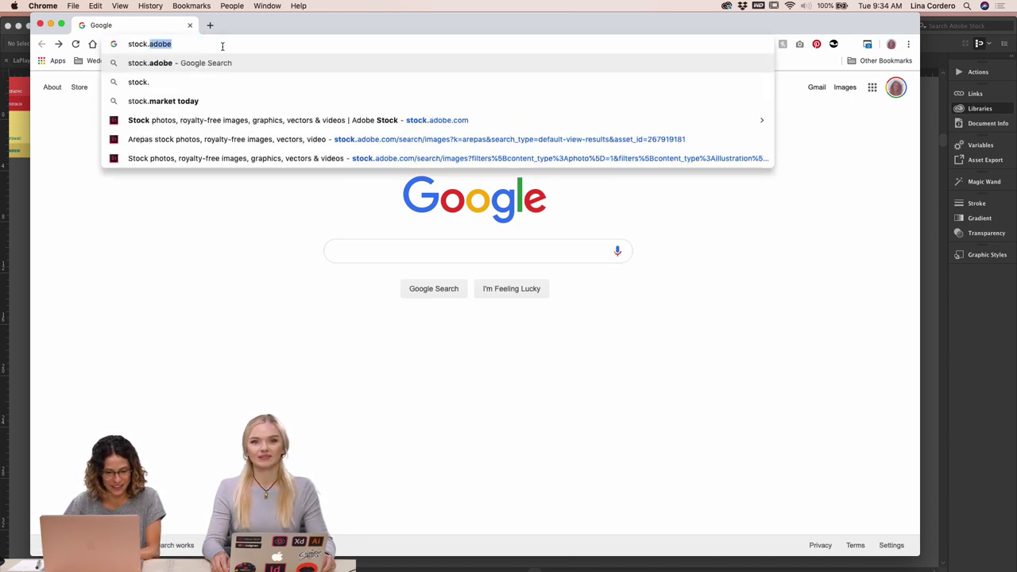
pyautogui.click(159, 120)
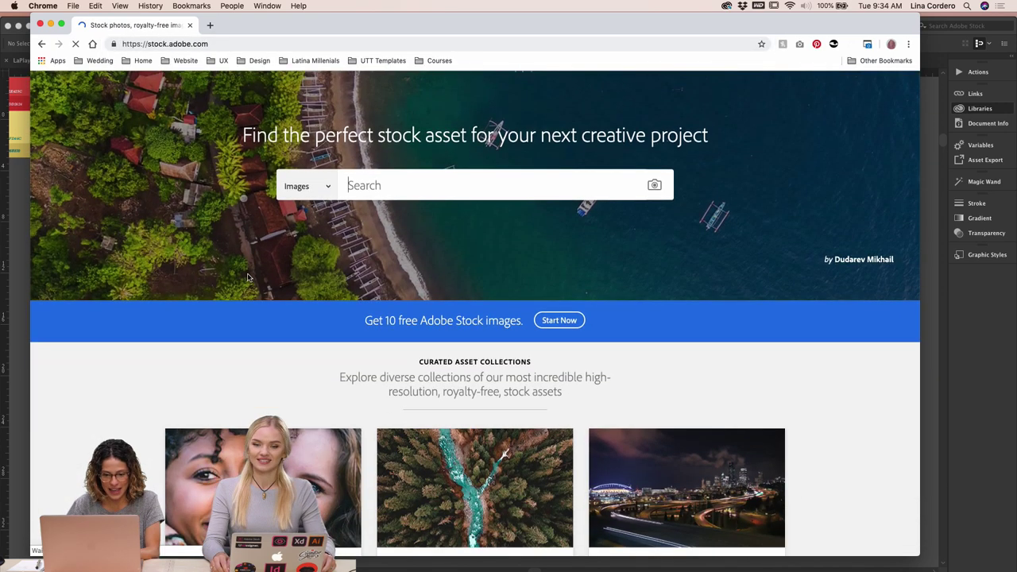
# Search Adobe Stock images for 'cocktails'
pyautogui.click(368, 249)
pyautogui.scroll(-1, 368, 250)
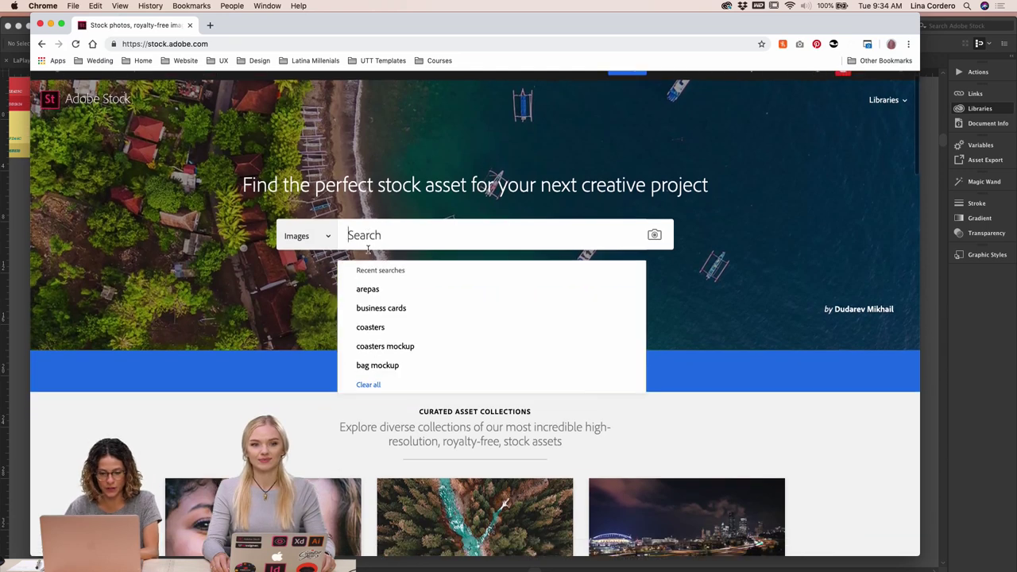
pyautogui.write('cocktails')
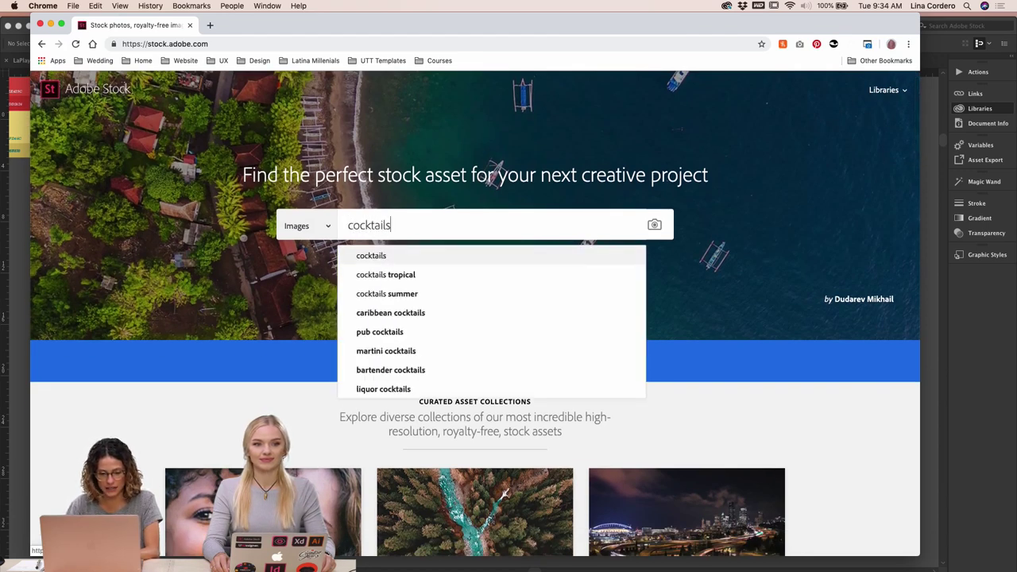
pyautogui.press('Return')
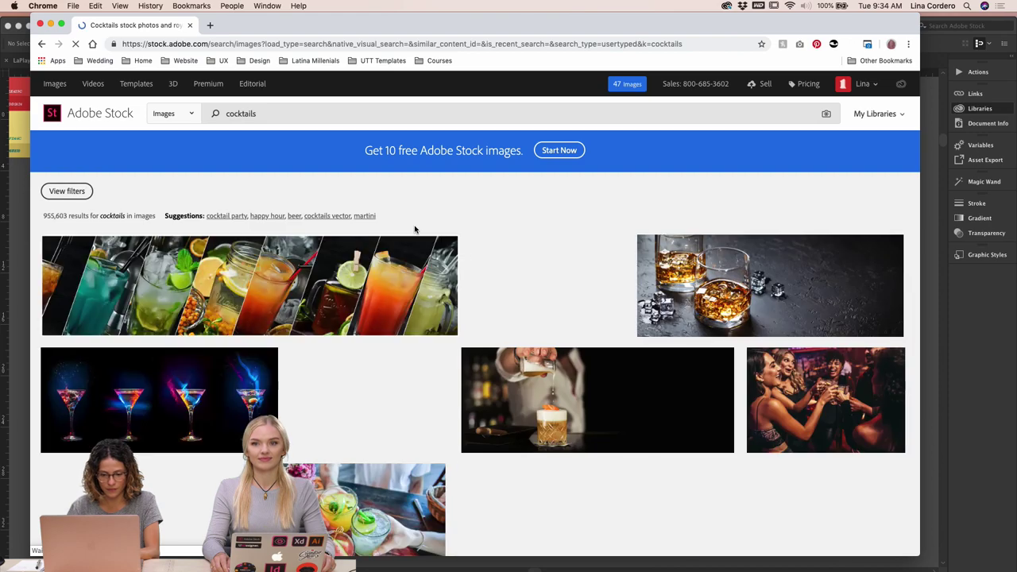
# Browse the cocktails results and open the licensed 'Group of friends enjoying appetizer in american bar' photo
pyautogui.scroll(-5, 415, 229)
pyautogui.scroll(-6, 415, 230)
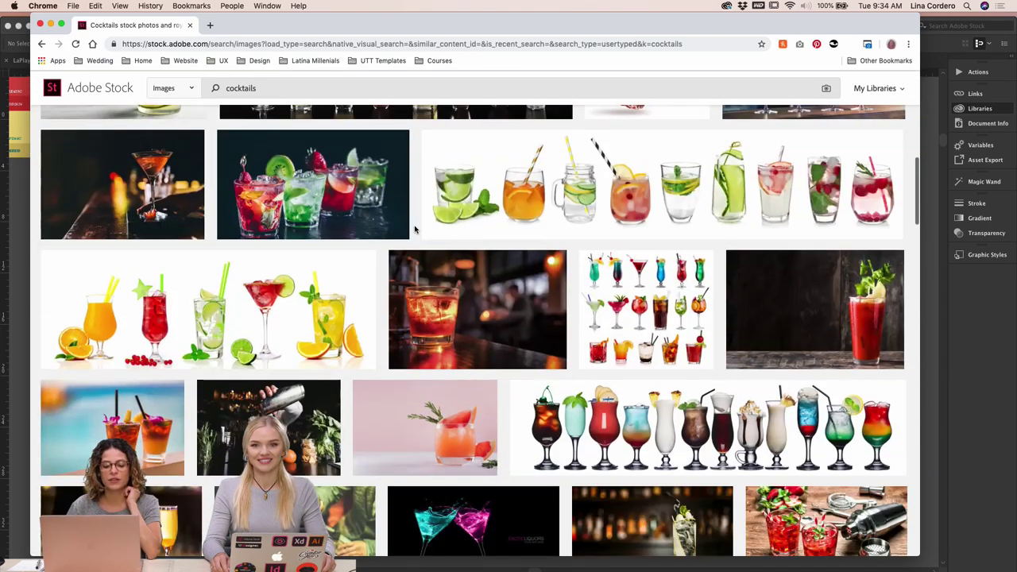
pyautogui.scroll(1, 414, 230)
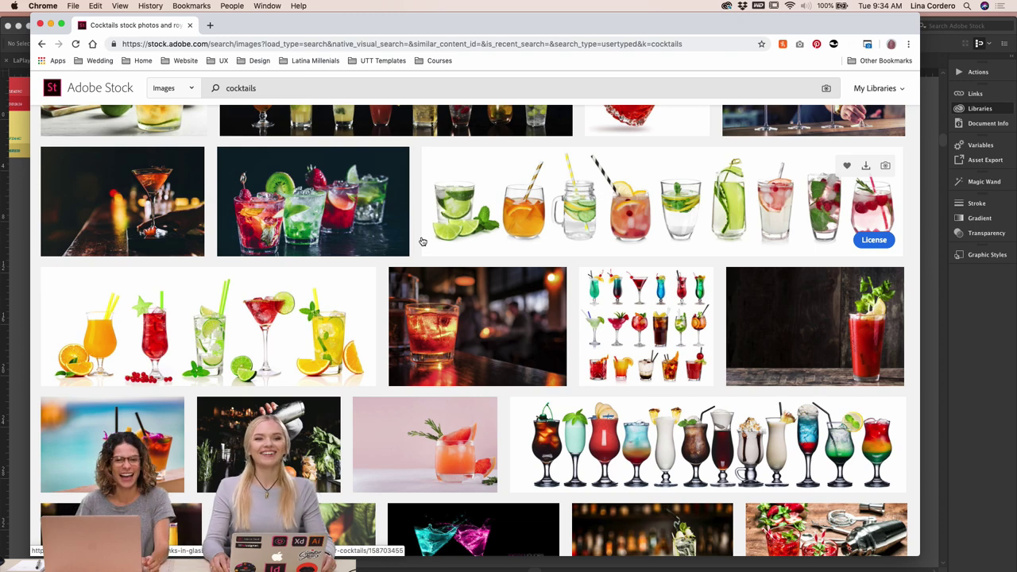
pyautogui.scroll(-6, 422, 241)
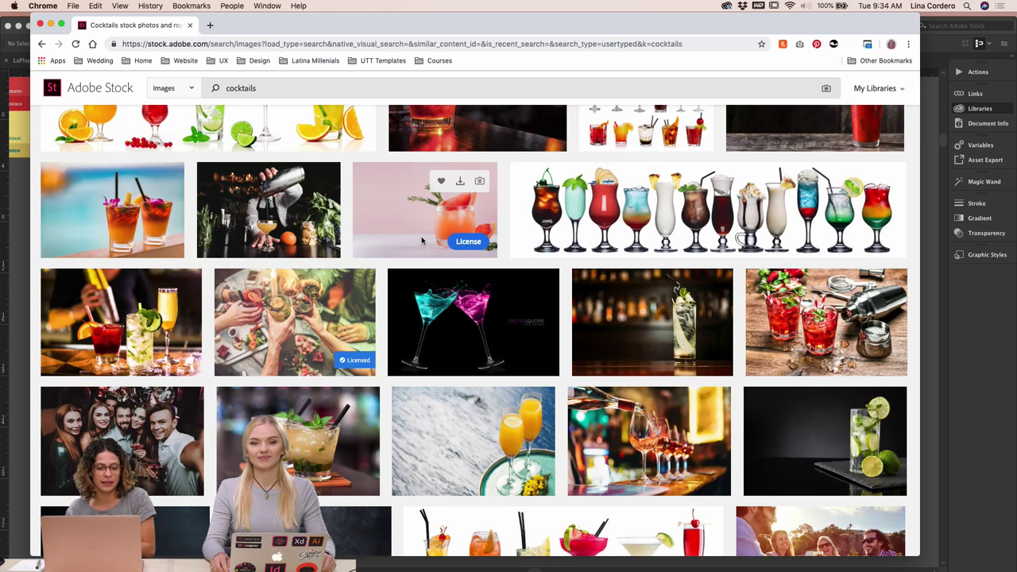
pyautogui.scroll(3, 705, 303)
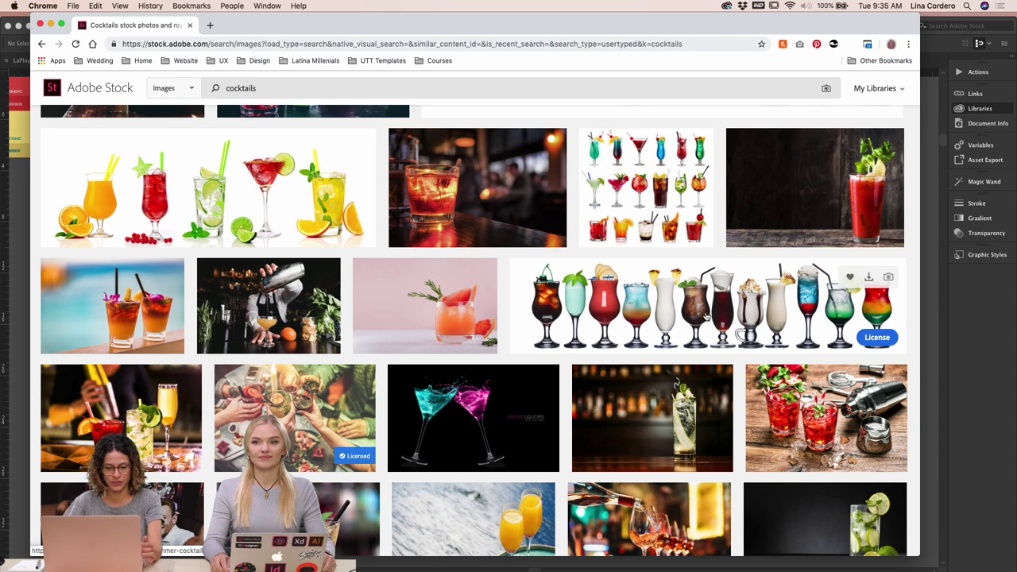
pyautogui.scroll(-1, 705, 316)
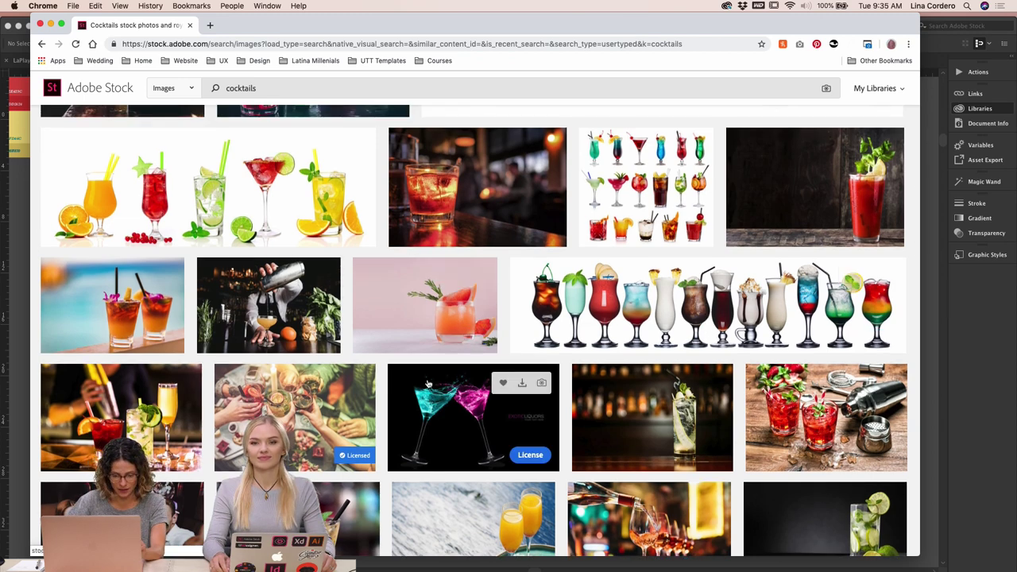
pyautogui.scroll(-3, 428, 385)
pyautogui.scroll(-2, 427, 385)
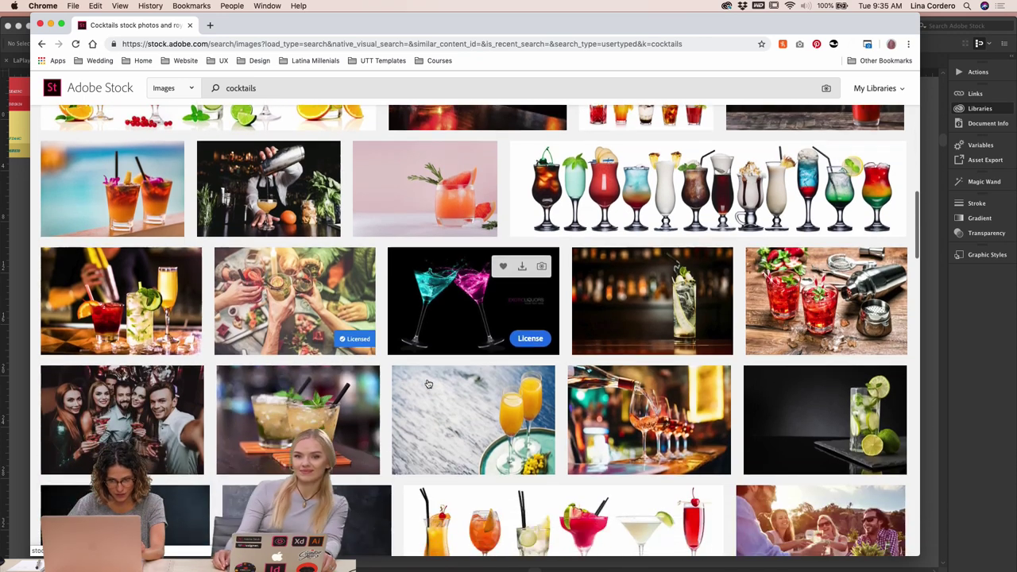
pyautogui.click(302, 320)
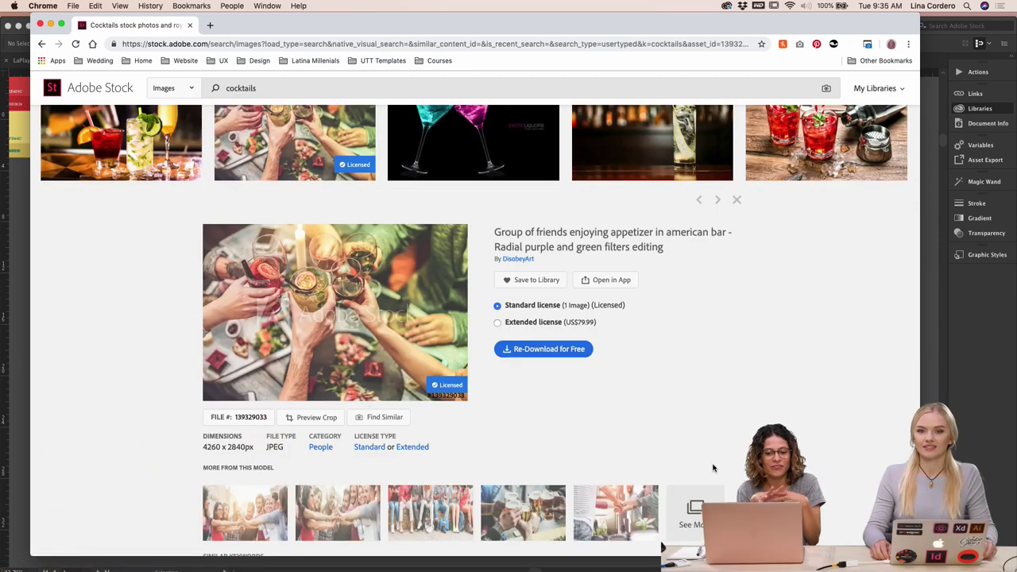
# Review the photo's details, a 4260 x 2840px JPEG
pyautogui.scroll(-2, 713, 468)
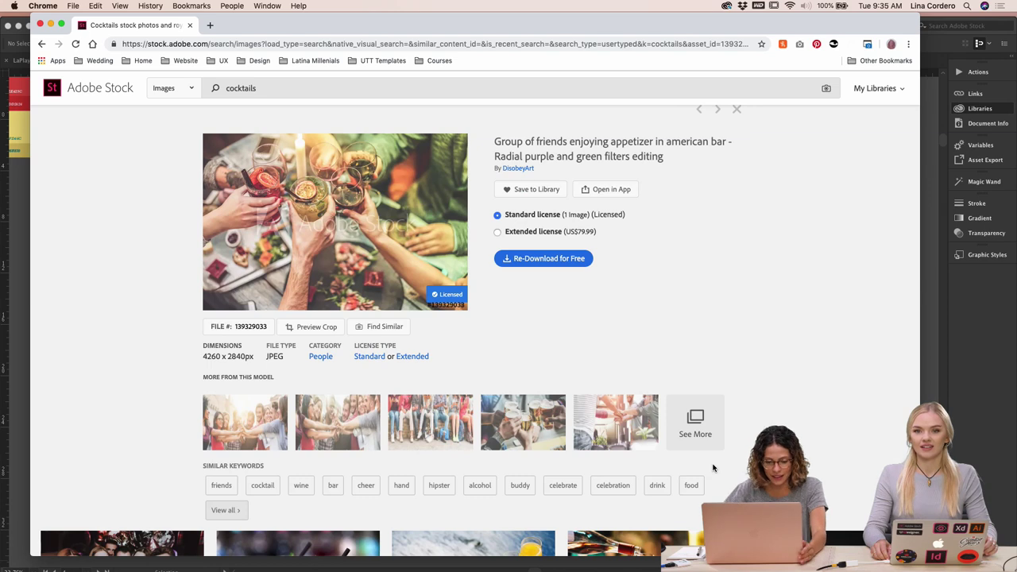
pyautogui.scroll(1, 712, 468)
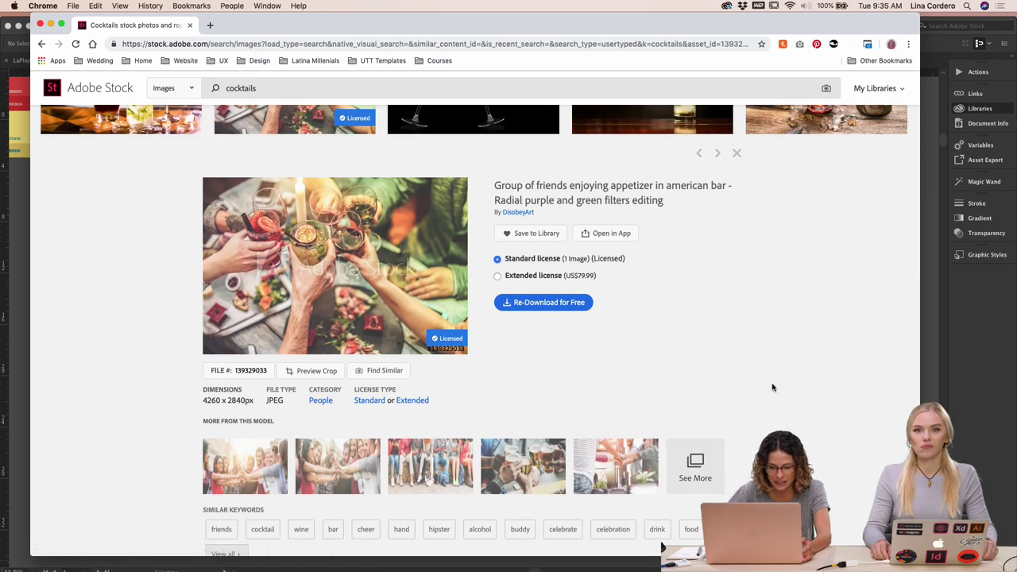
pyautogui.scroll(-1, 772, 388)
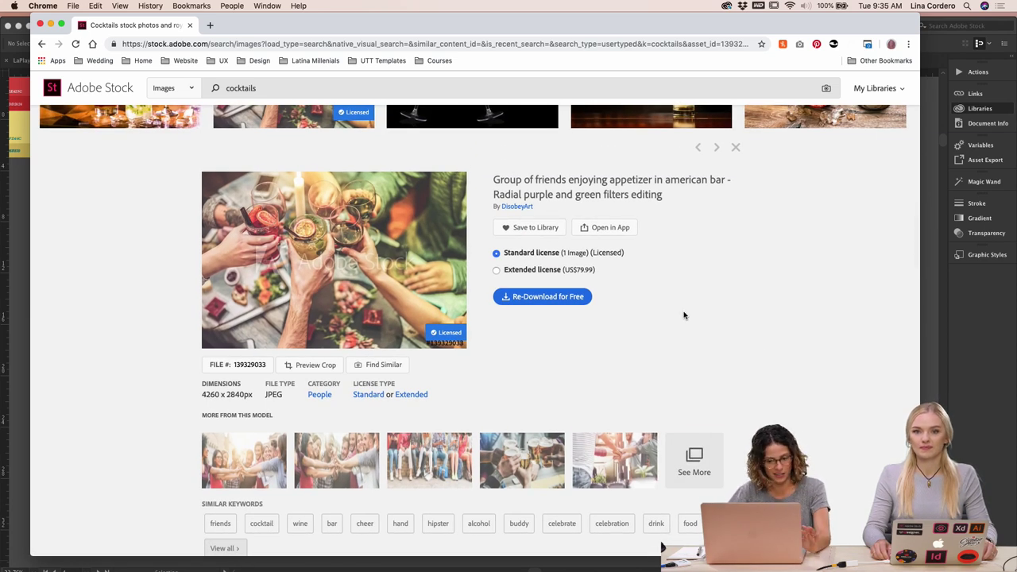
pyautogui.moveTo(413, 296)
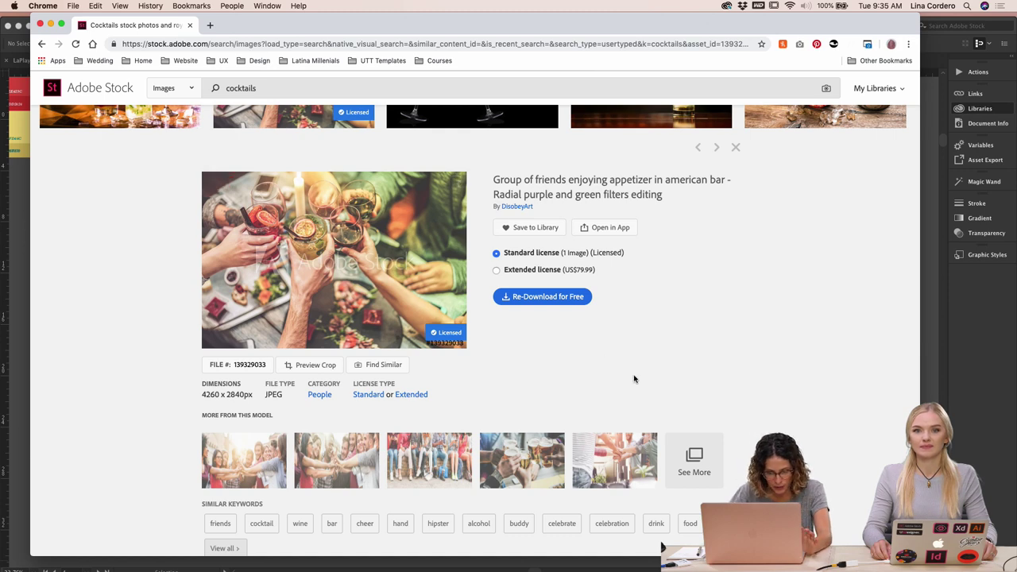
pyautogui.scroll(-5, 634, 380)
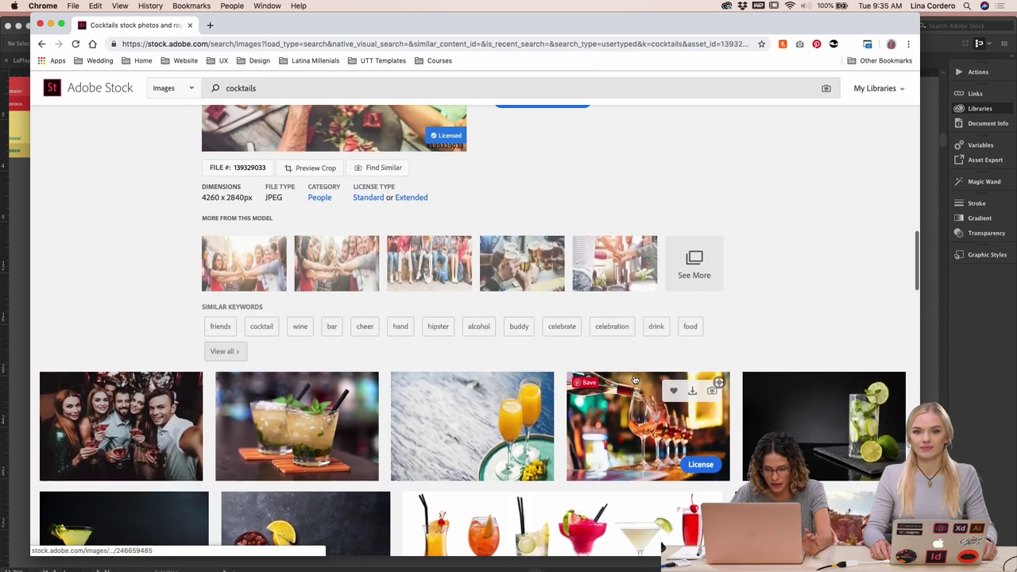
pyautogui.scroll(1, 797, 282)
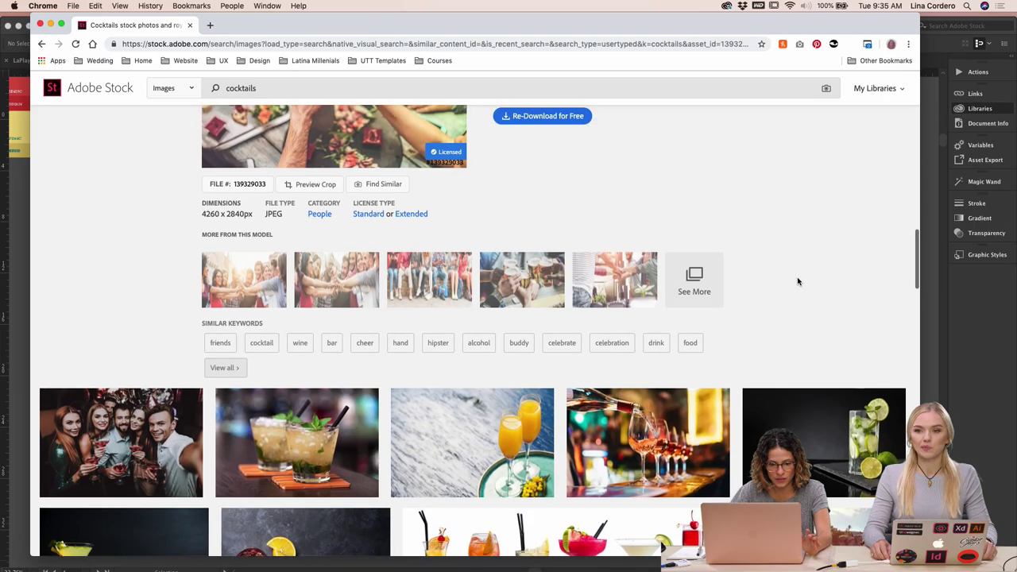
# Browse more Adobe Stock photos featuring the same models
pyautogui.click(695, 282)
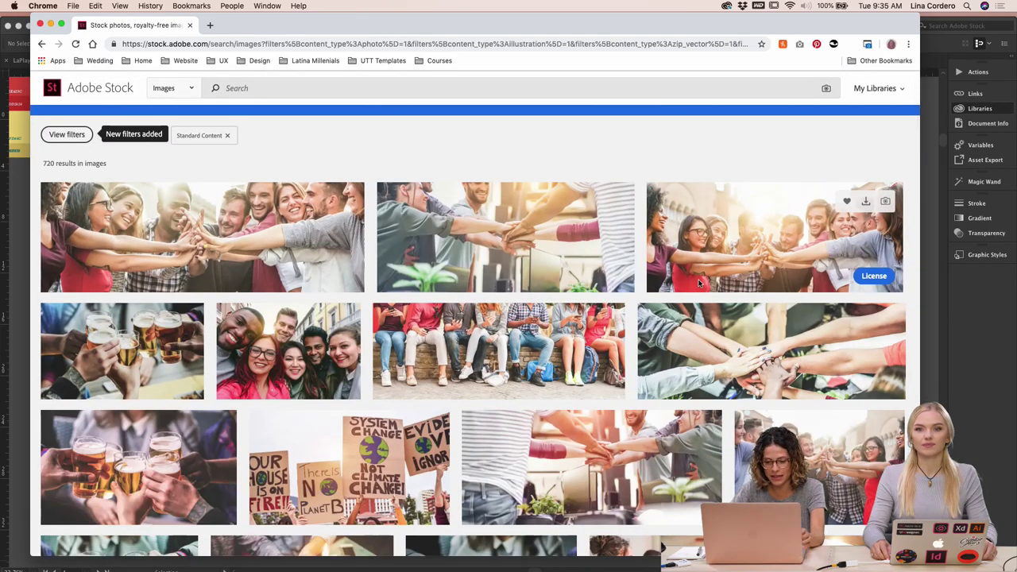
pyautogui.scroll(-1, 699, 283)
pyautogui.scroll(-8, 699, 284)
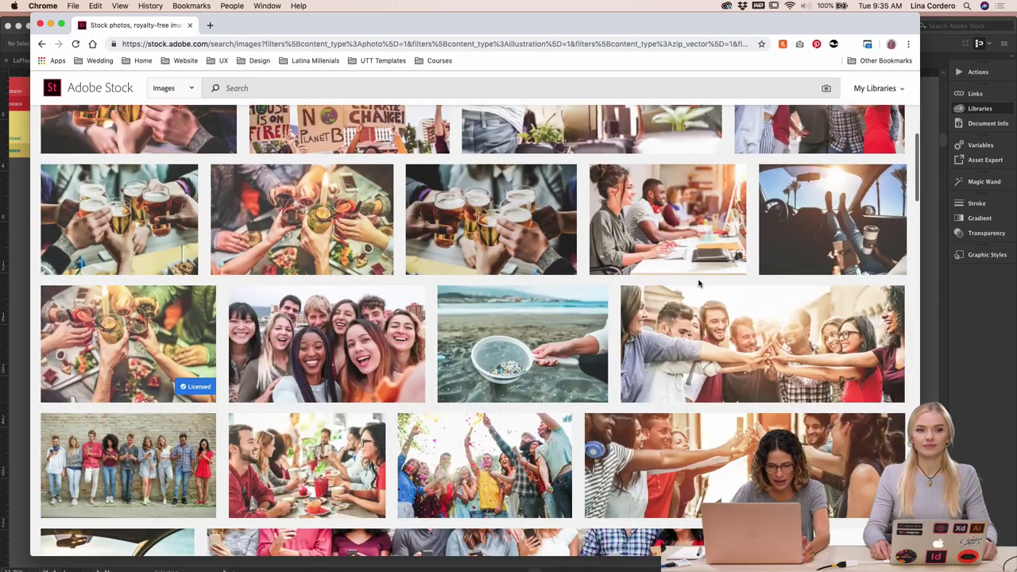
pyautogui.moveTo(298, 232)
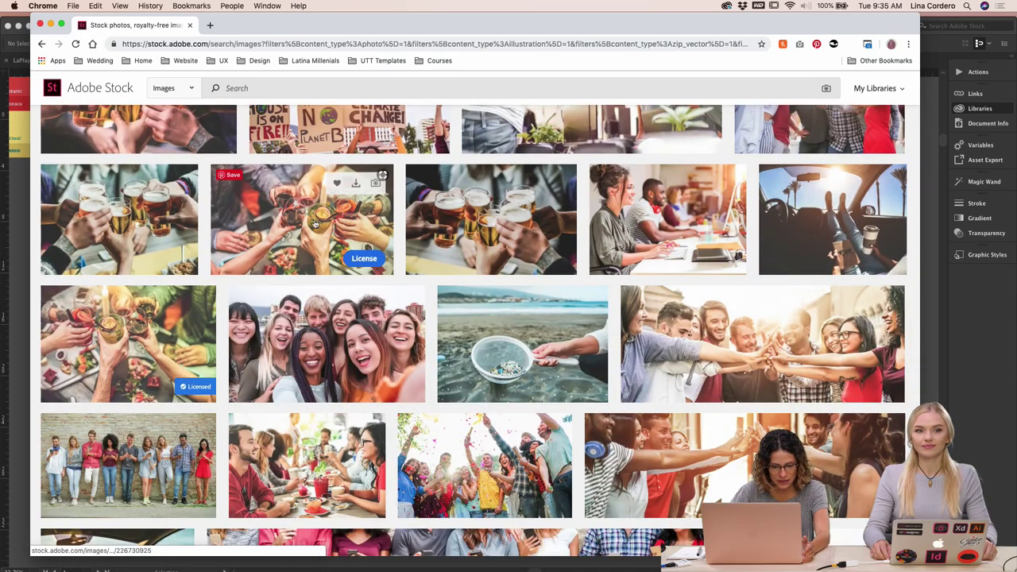
pyautogui.scroll(-9, 314, 225)
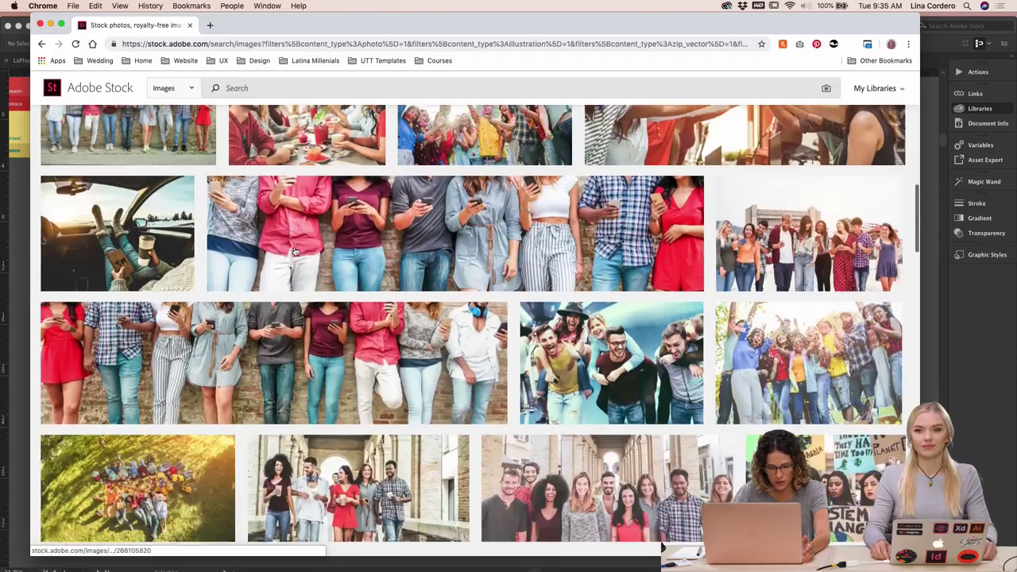
pyautogui.scroll(-11, 294, 251)
pyautogui.scroll(11, 294, 251)
pyautogui.scroll(-13, 294, 251)
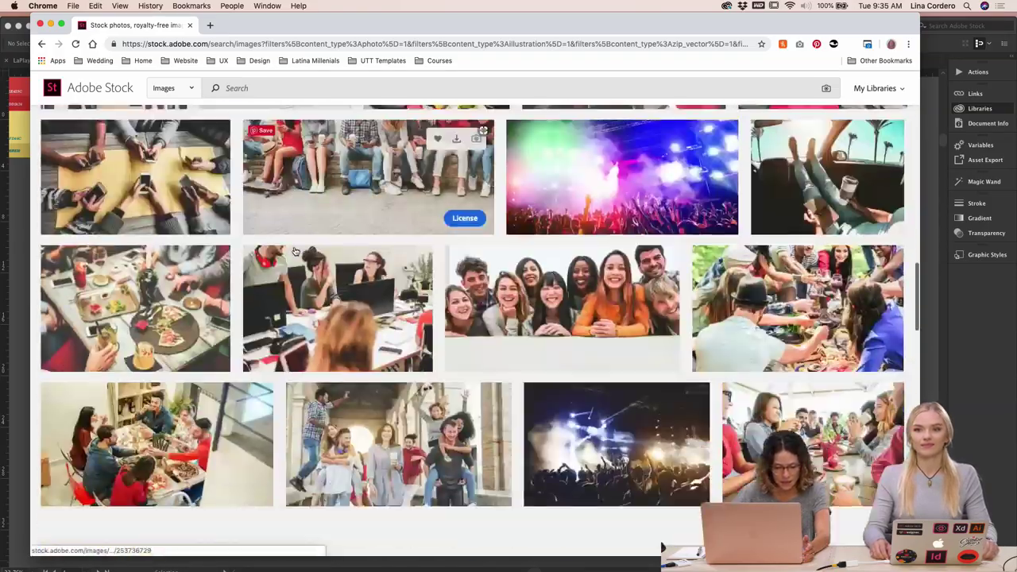
pyautogui.scroll(-1, 294, 252)
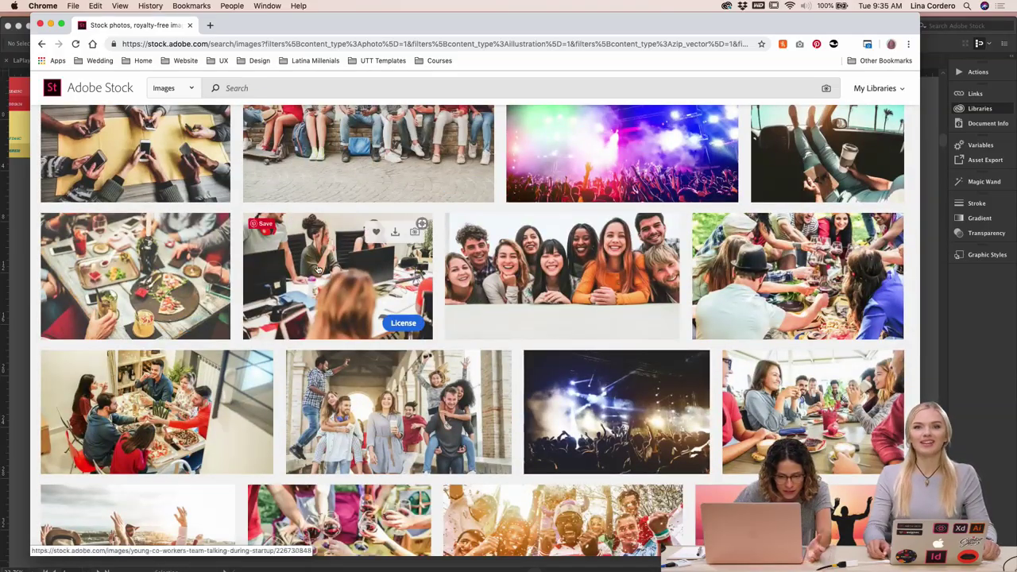
pyautogui.scroll(-5, 316, 269)
pyautogui.scroll(8, 317, 269)
pyautogui.scroll(-10, 316, 268)
pyautogui.scroll(2, 317, 269)
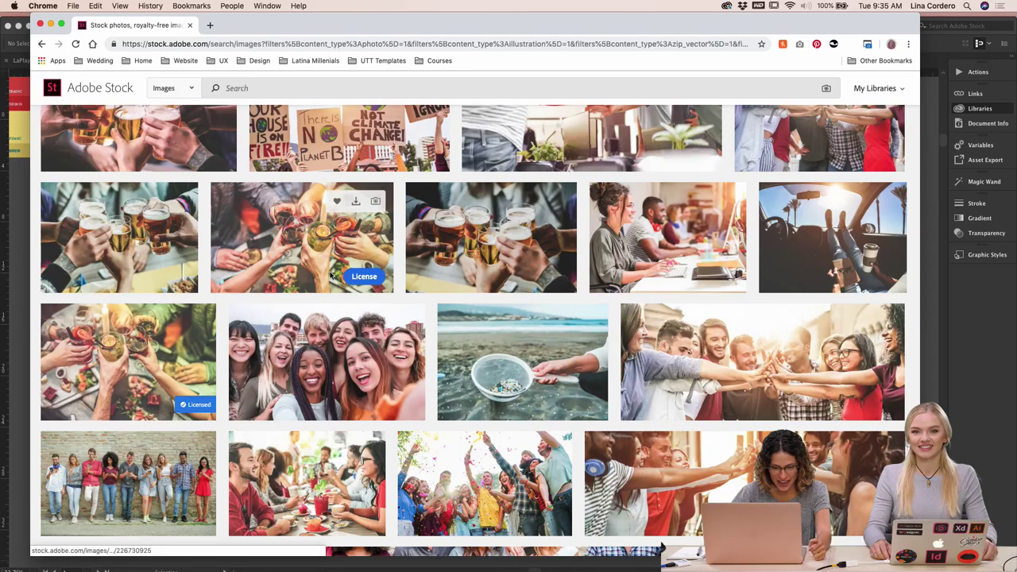
pyautogui.scroll(-3, 381, 191)
# License the toasting friends photo and place AdobeStock_226730925.jpeg into Assets.ai
pyautogui.click(372, 143)
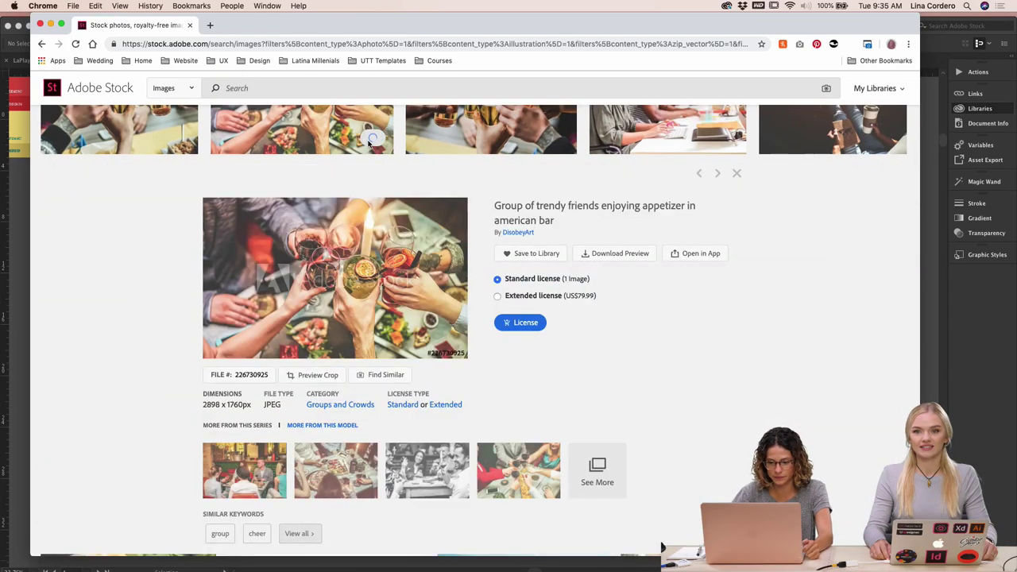
pyautogui.click(520, 322)
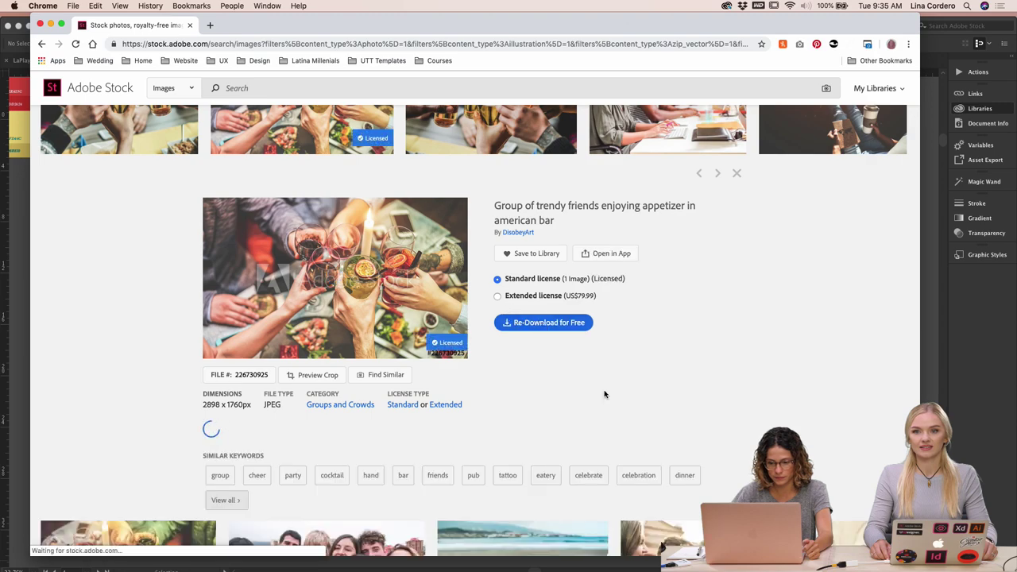
pyautogui.moveTo(251, 25); pyautogui.dragTo(389, 4)
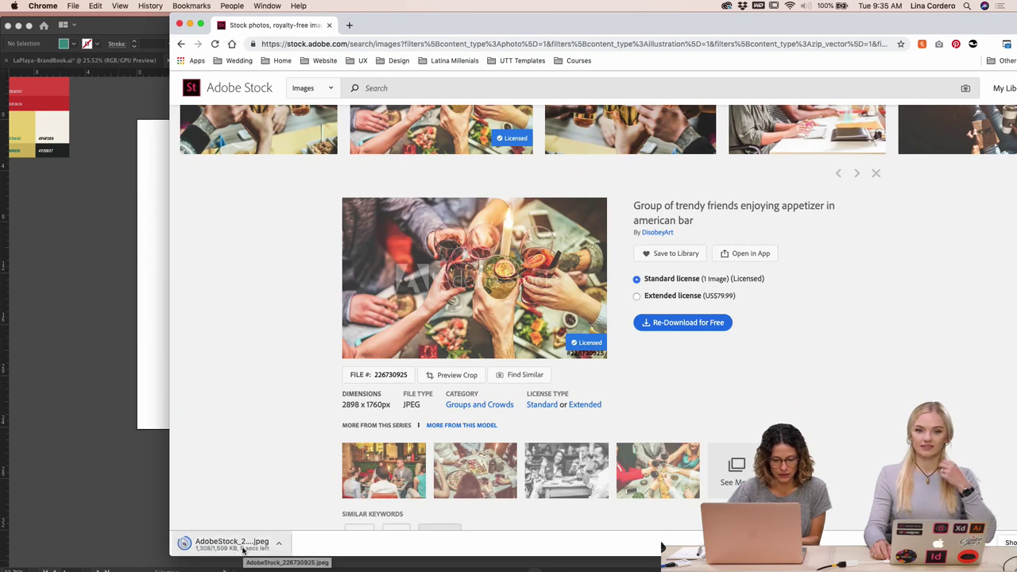
pyautogui.moveTo(243, 550); pyautogui.dragTo(111, 463)
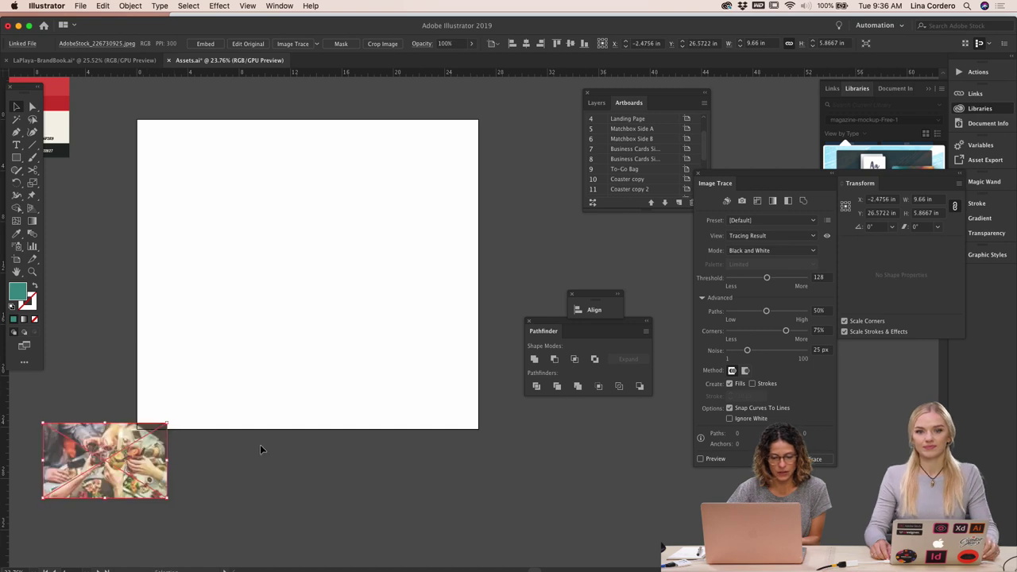
# Switch ruler units to points and set the Landing Page artboard to 1920 x 1080 pt
pyautogui.click(16, 262)
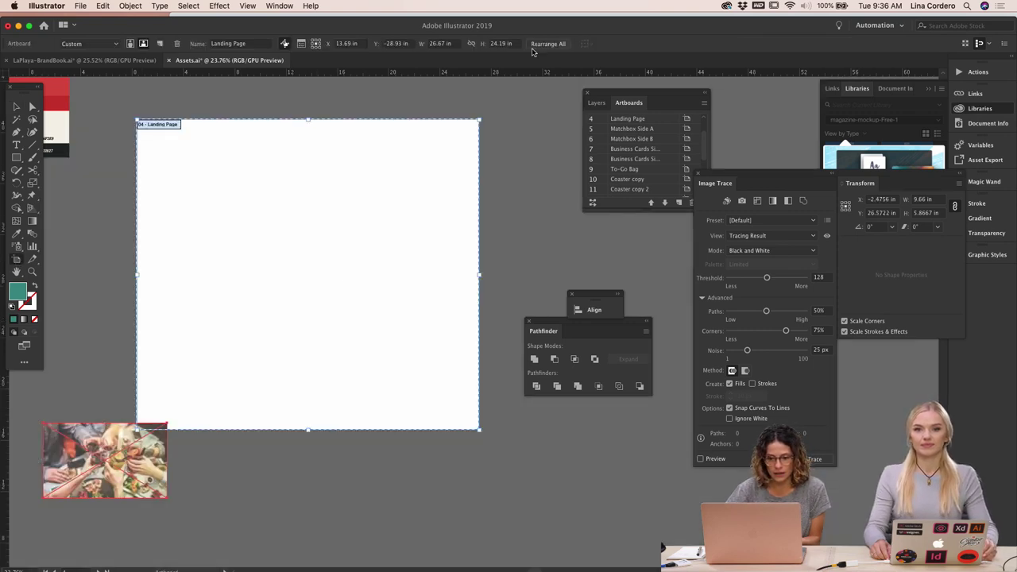
pyautogui.rightClick(433, 75)
pyautogui.click(456, 84)
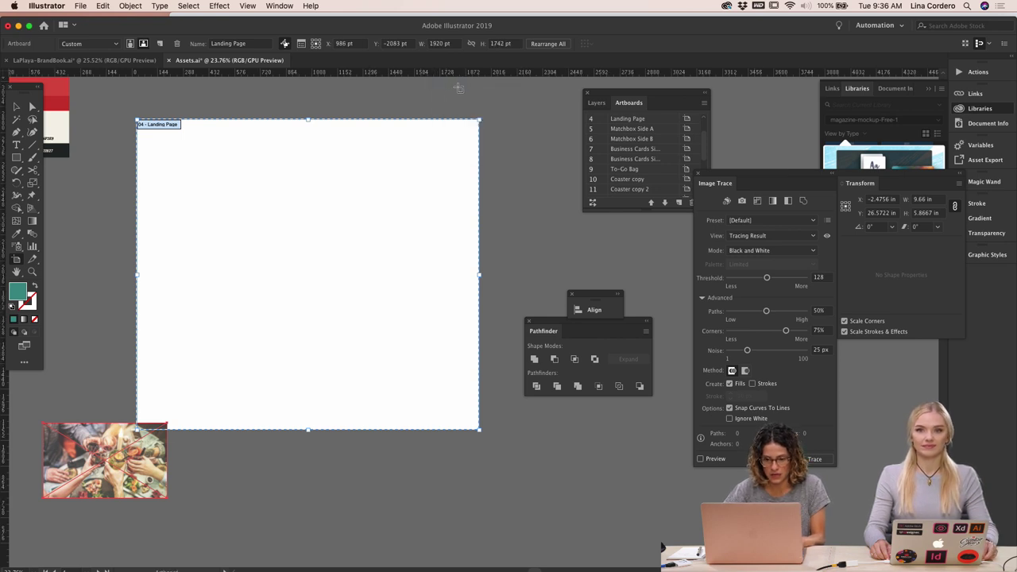
pyautogui.click(501, 45)
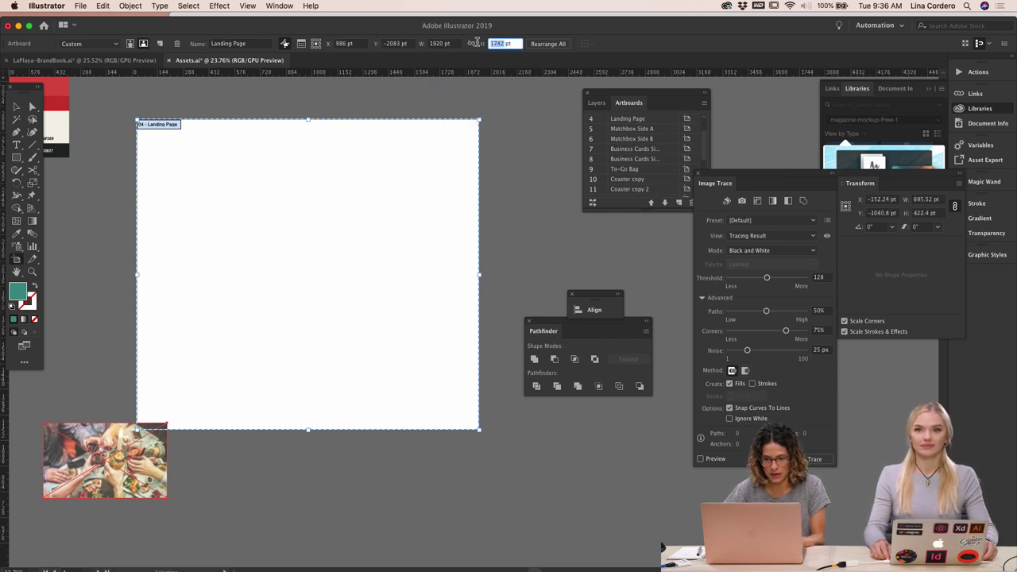
pyautogui.press('Return')
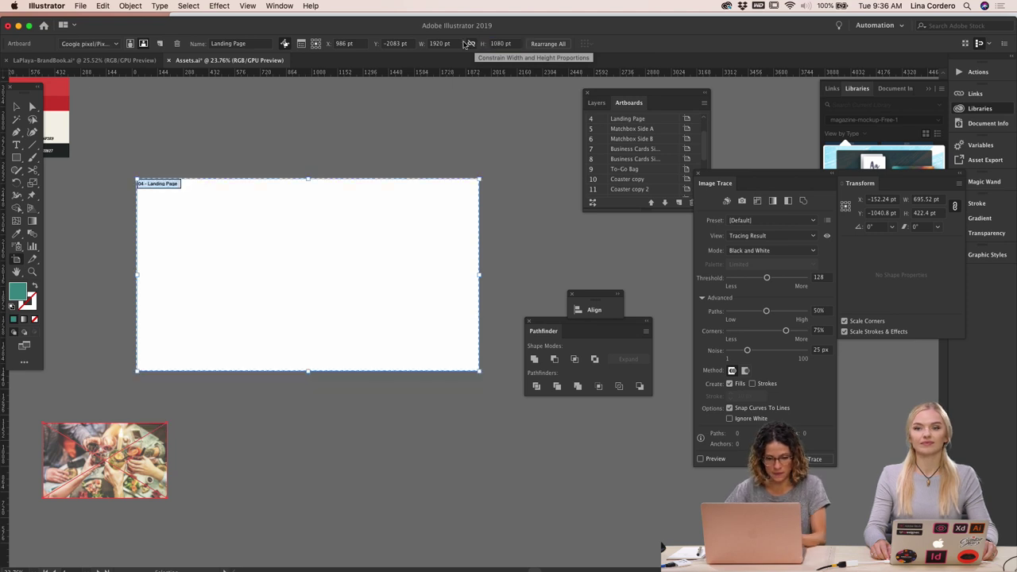
pyautogui.click(16, 105)
# Move the cocktail photo onto the Landing Page artboard and scale it up to fill it
pyautogui.scroll(-3, 208, 289)
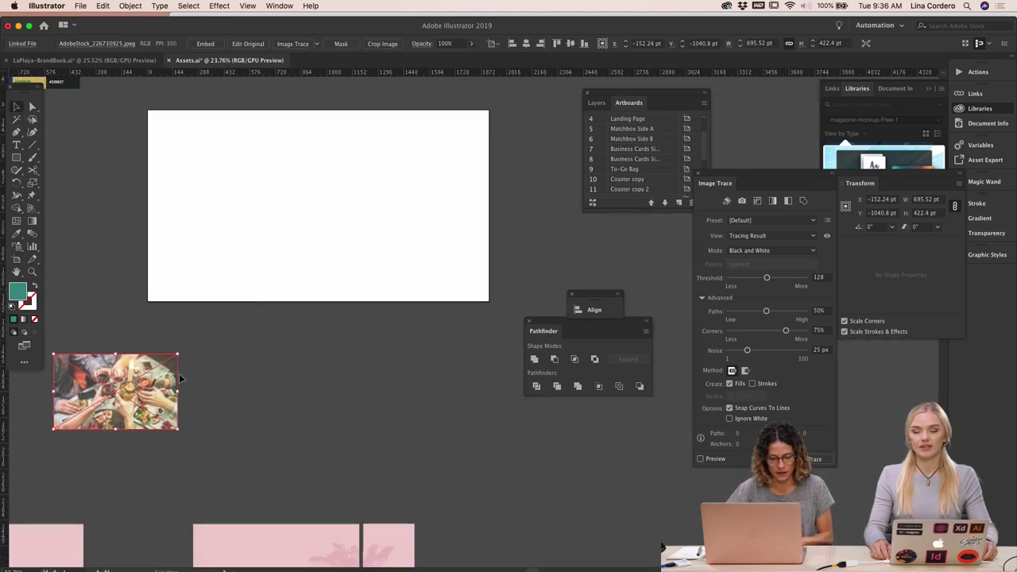
pyautogui.moveTo(125, 380); pyautogui.dragTo(220, 136)
pyautogui.moveTo(272, 187); pyautogui.dragTo(490, 317)
pyautogui.click(430, 388)
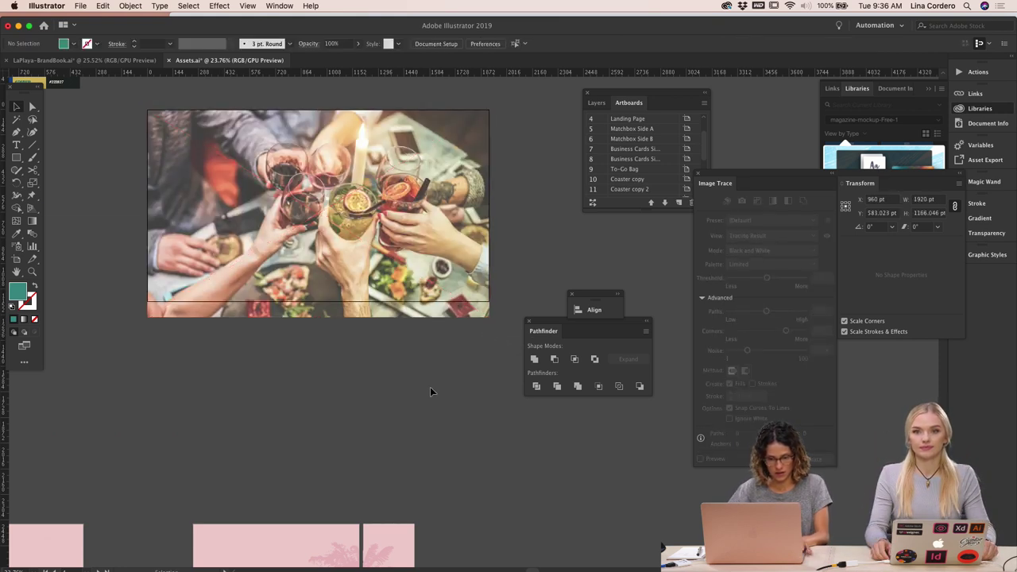
pyautogui.hscroll(2, 430, 387)
pyautogui.moveTo(352, 254); pyautogui.dragTo(352, 254)
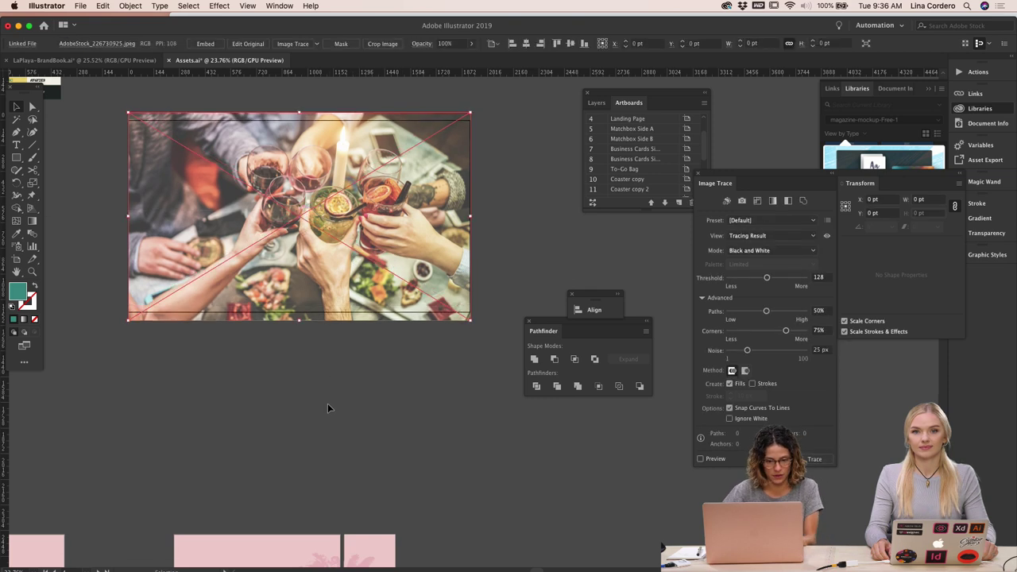
pyautogui.click(328, 403)
# Draw a 1920 x 1080 pt rectangle over the photo
pyautogui.click(16, 158)
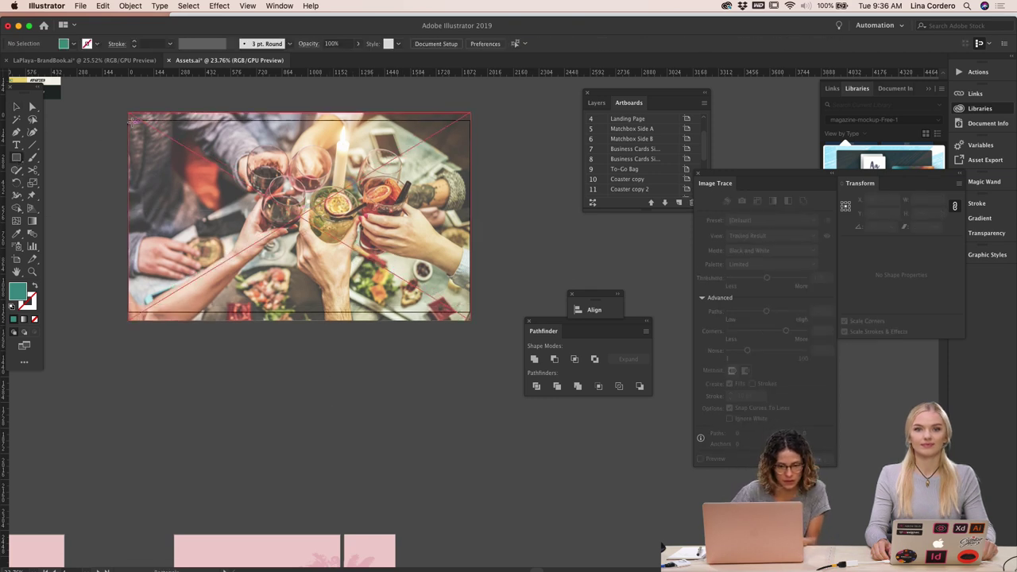
pyautogui.moveTo(128, 118); pyautogui.dragTo(470, 313)
pyautogui.click(87, 151)
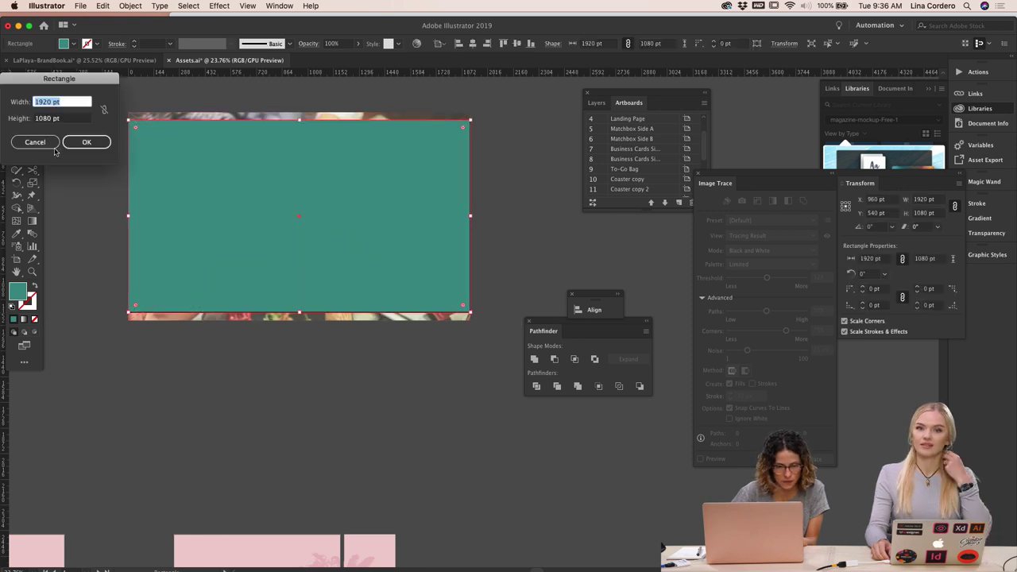
pyautogui.click(86, 145)
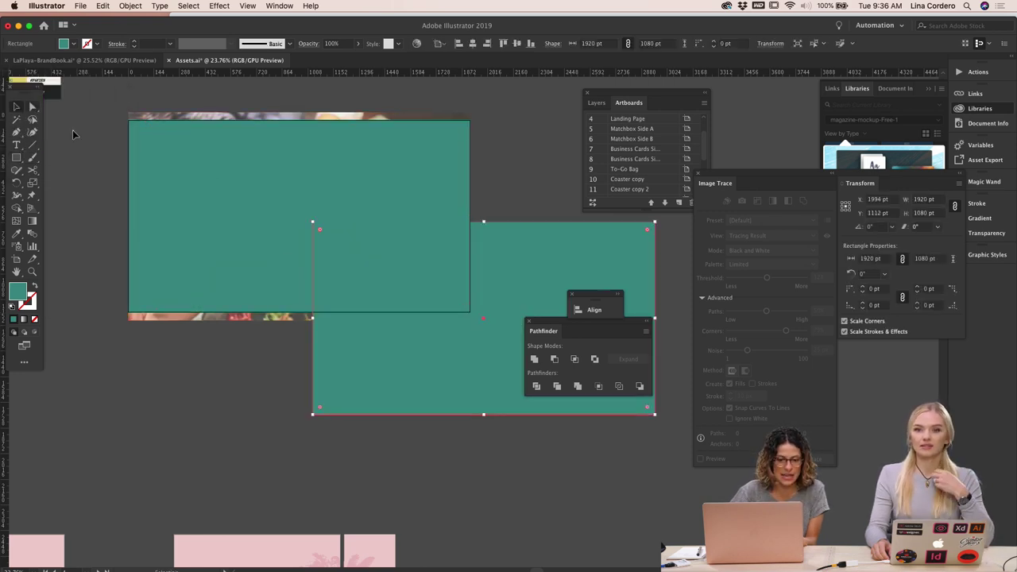
pyautogui.press('Delete')
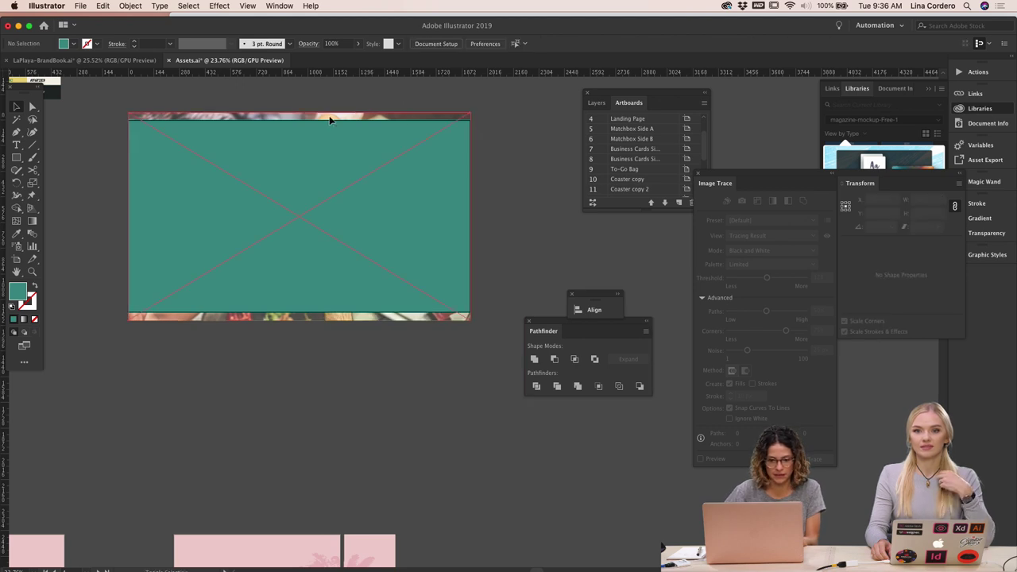
# Clip the photo to the rectangle with Cmd+7
pyautogui.click(330, 119)
pyautogui.keyDown('shift'); pyautogui.click(315, 151); pyautogui.keyUp('shift')
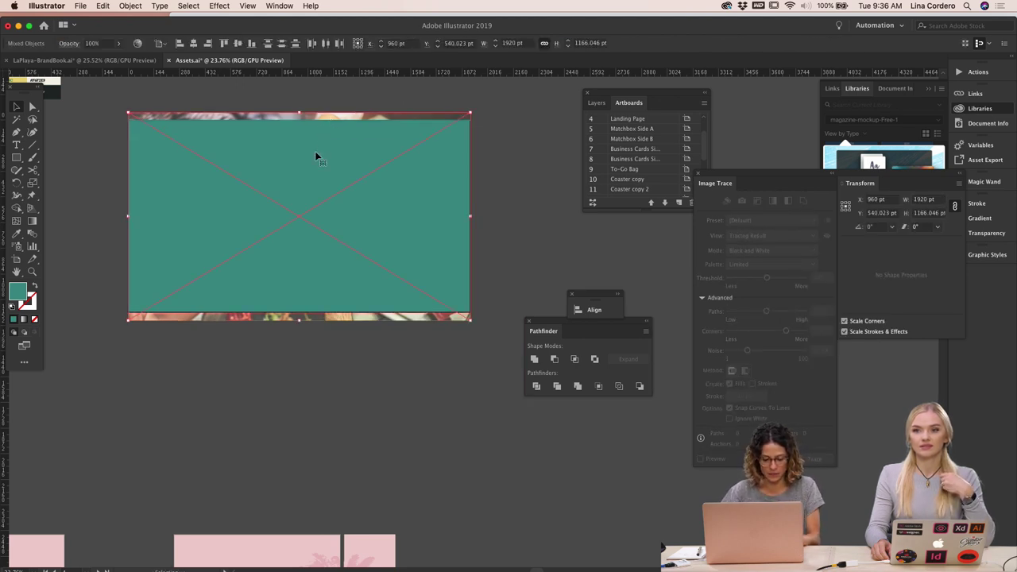
pyautogui.click(343, 381)
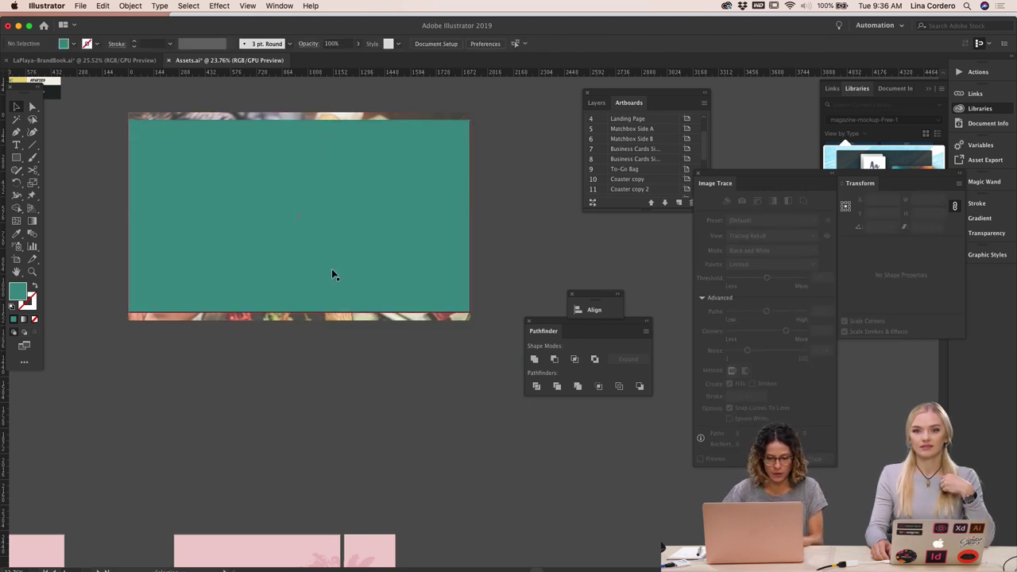
pyautogui.keyDown('shift'); pyautogui.click(279, 117); pyautogui.keyUp('shift')
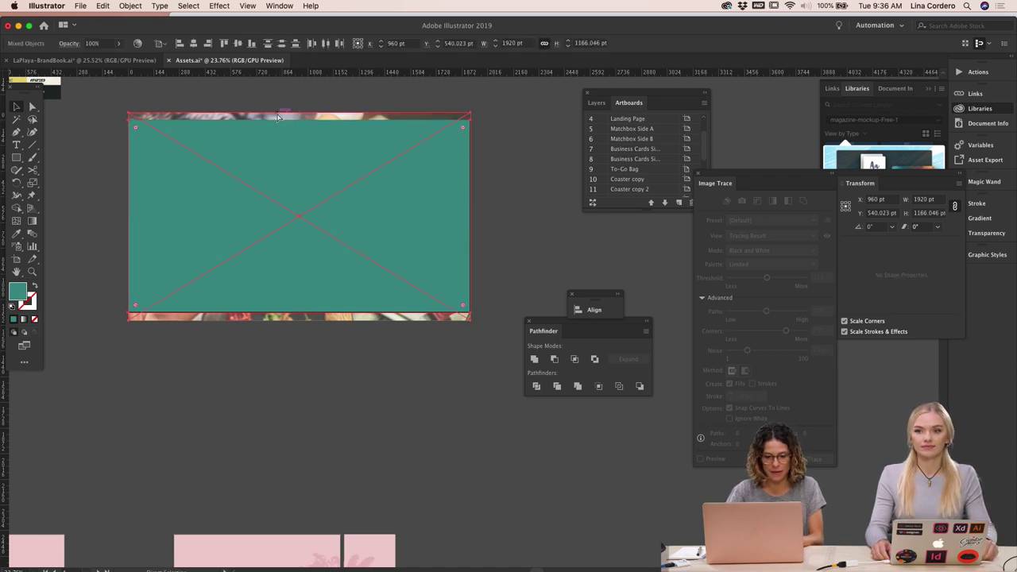
pyautogui.press('super+7')
pyautogui.click(197, 412)
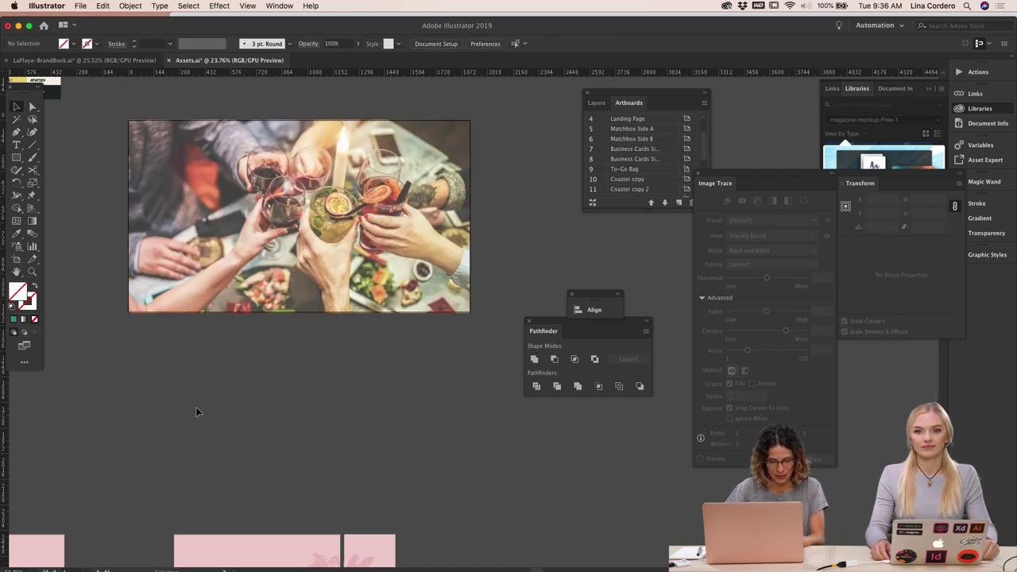
pyautogui.hscroll(-3, 300, 388)
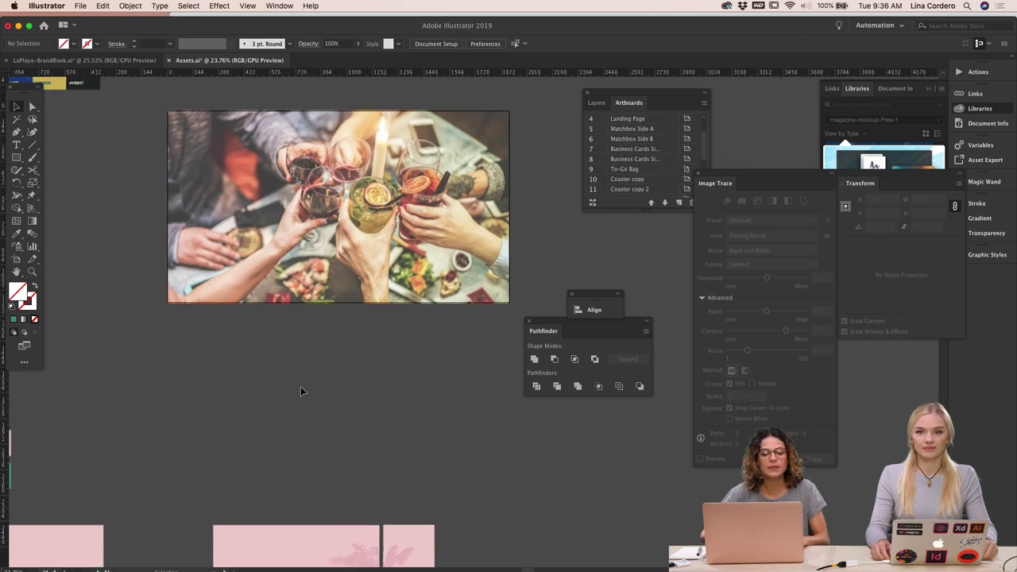
pyautogui.scroll(-3, 316, 380)
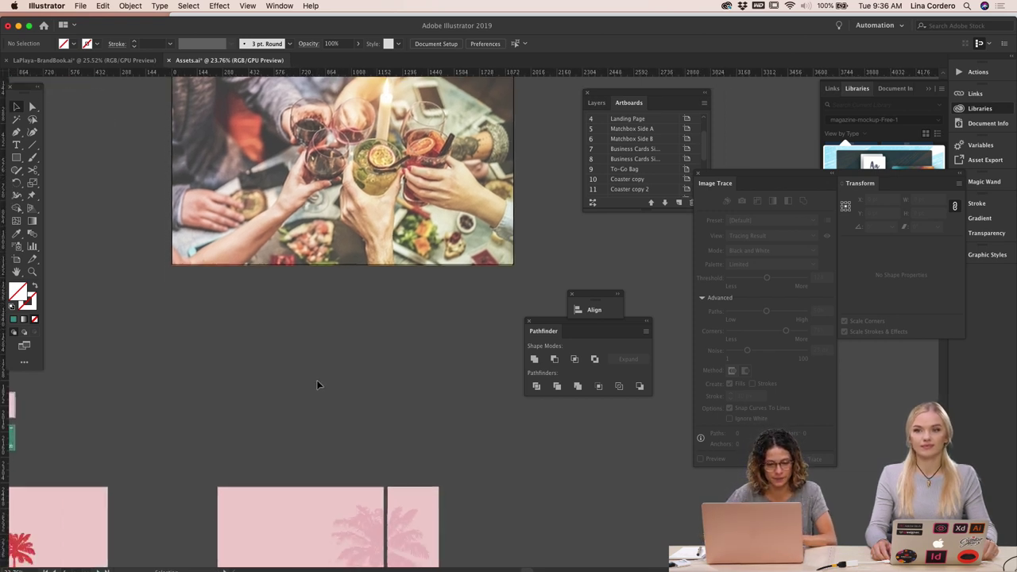
# Stretch the Landing Page artboard downward to about 1939 pt tall
pyautogui.click(17, 260)
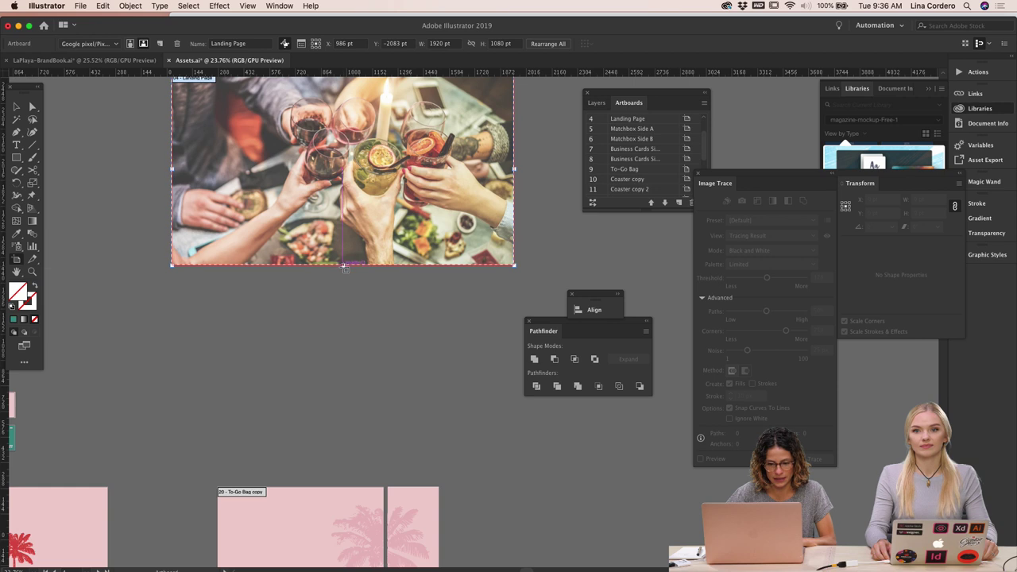
pyautogui.moveTo(346, 270); pyautogui.dragTo(344, 341)
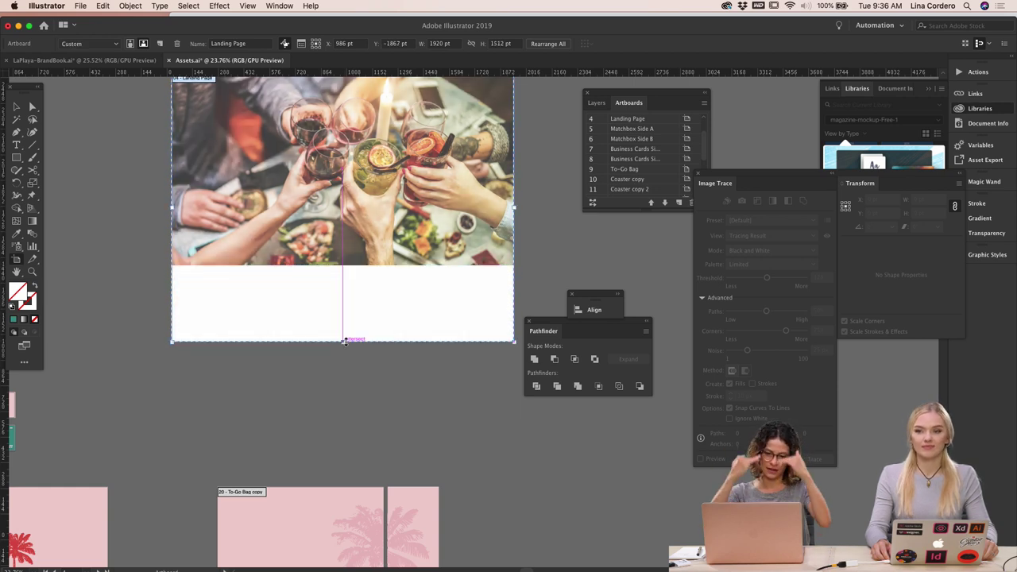
pyautogui.moveTo(344, 340); pyautogui.dragTo(344, 416)
pyautogui.click(18, 112)
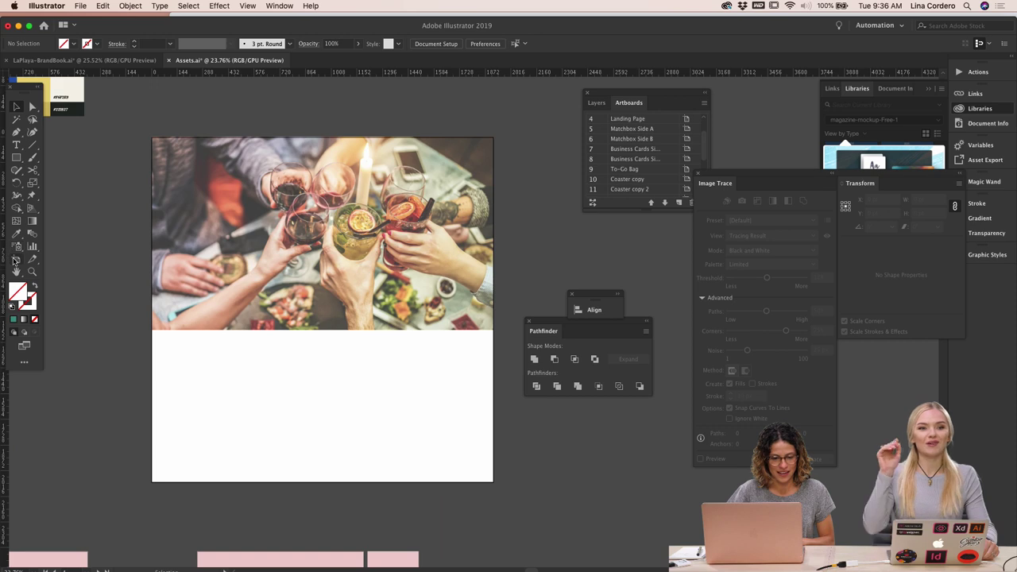
# Reposition the Landing Page artboard up and to the right
pyautogui.click(16, 259)
pyautogui.moveTo(229, 301); pyautogui.dragTo(243, 208)
pyautogui.click(15, 108)
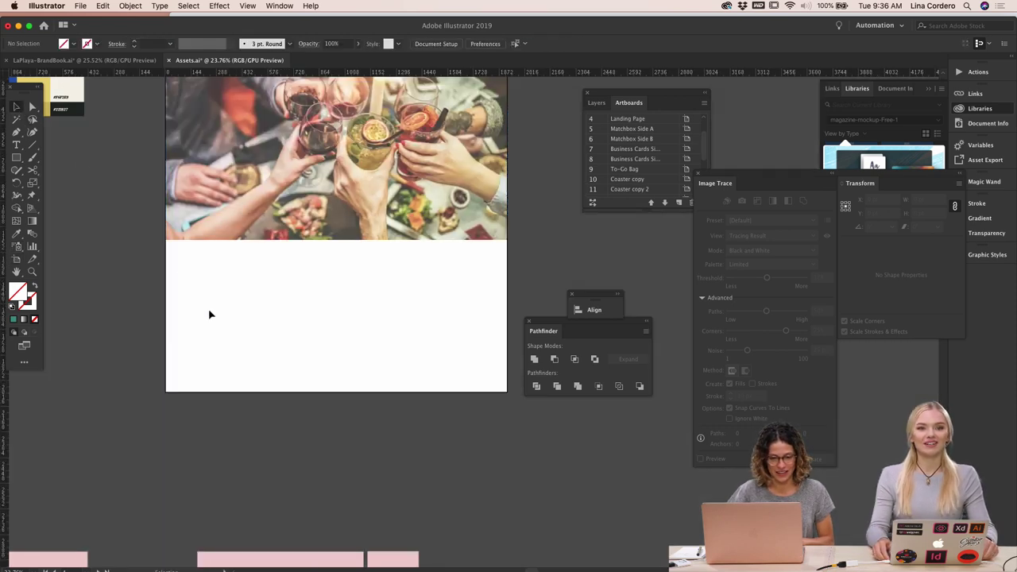
pyautogui.scroll(1, 209, 315)
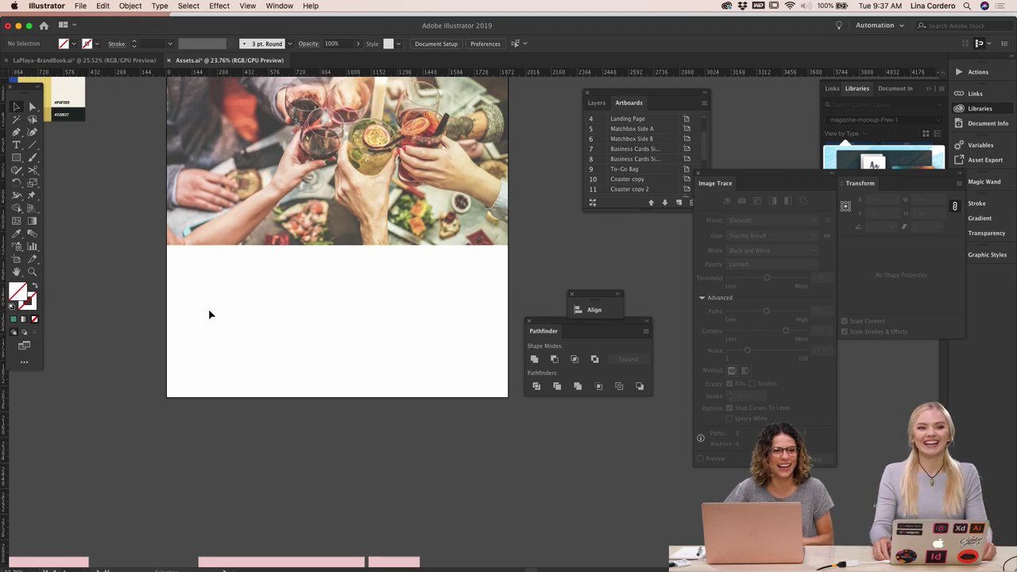
pyautogui.scroll(5, 209, 314)
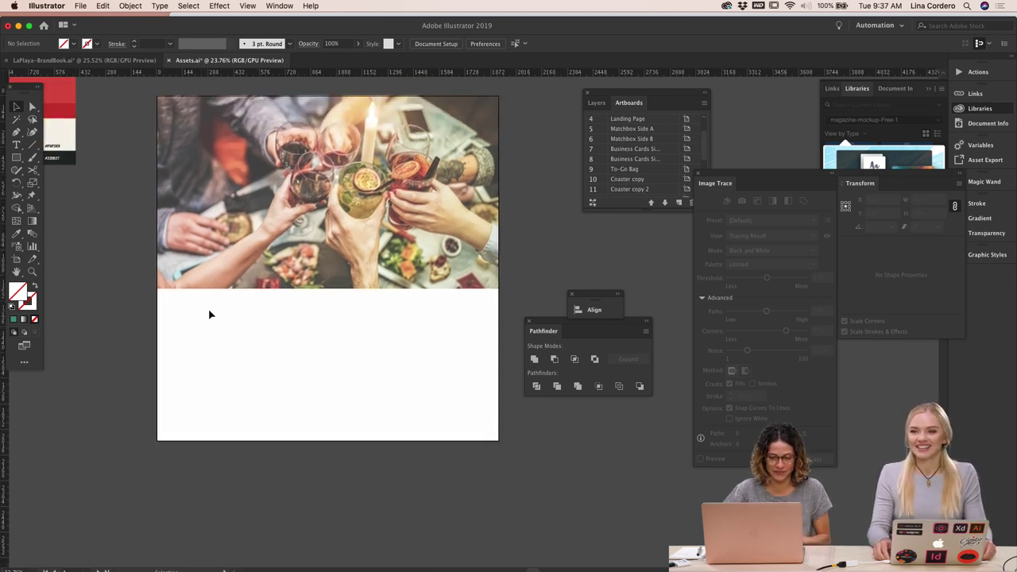
pyautogui.scroll(-5, 434, 235)
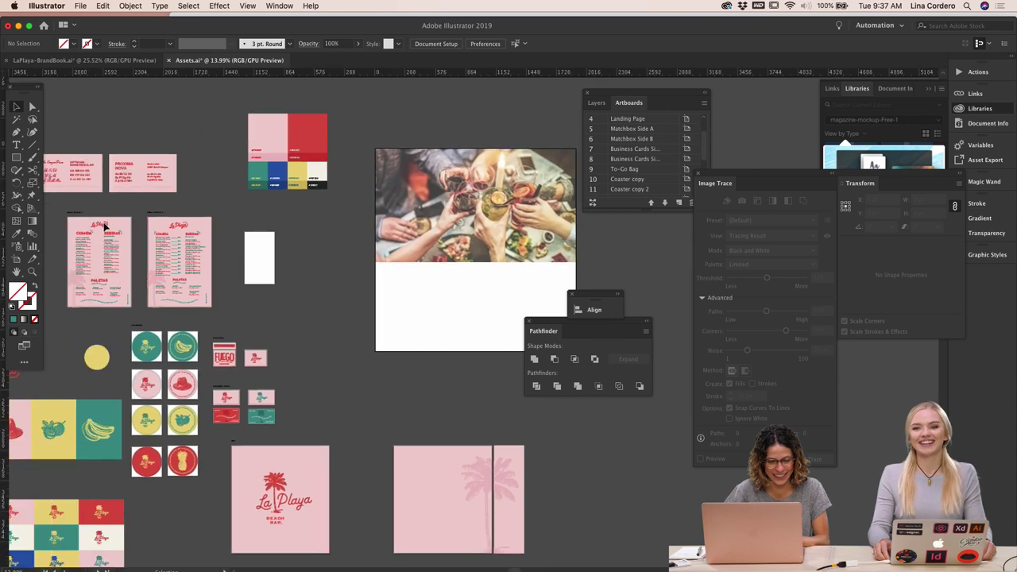
# Move the third red La Playa logo onto the photo and scale it to about 790 x 255 pt
pyautogui.doubleClick(451, 221)
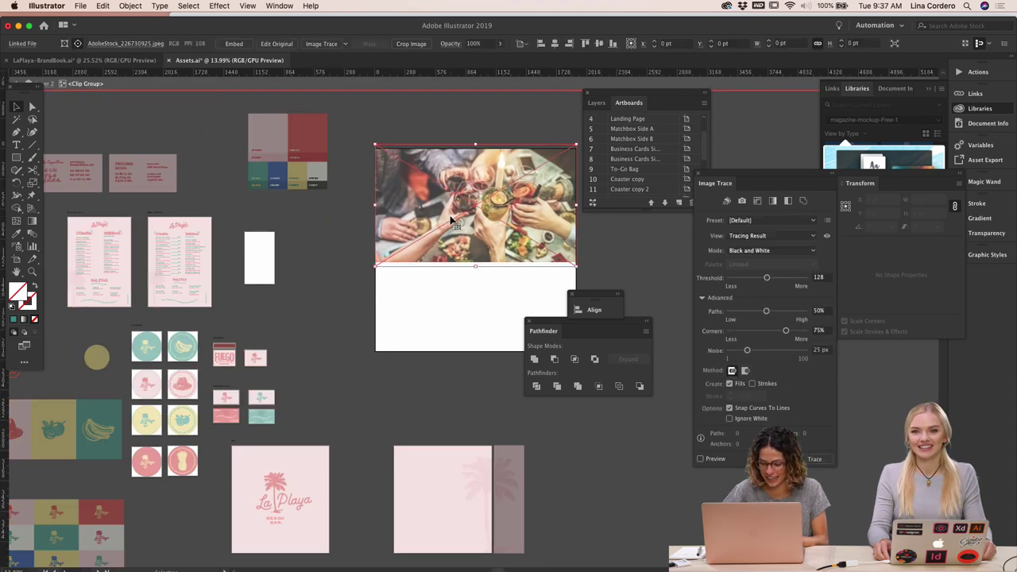
pyautogui.doubleClick(233, 318)
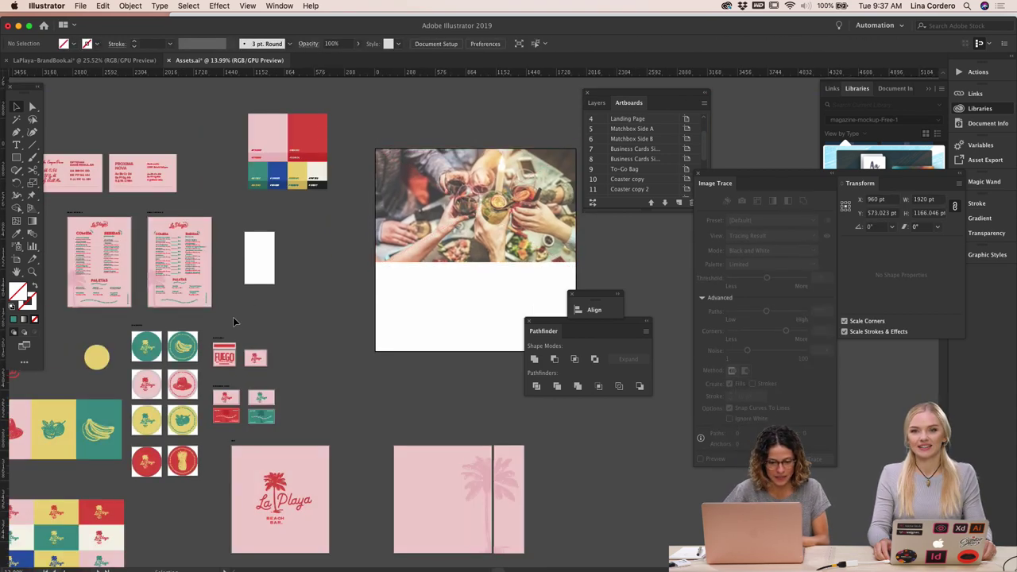
pyautogui.scroll(4, 233, 318)
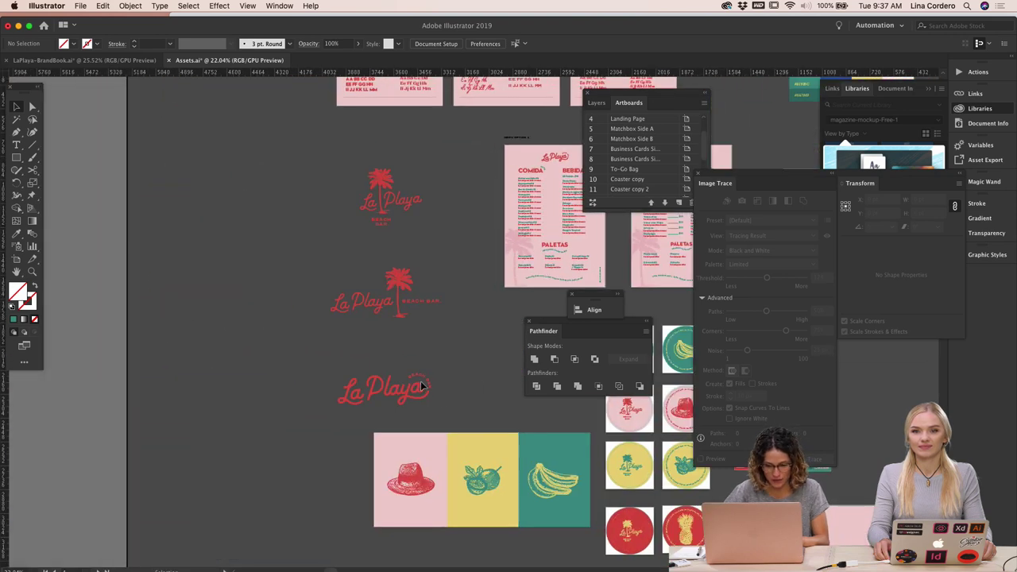
pyautogui.click(381, 391)
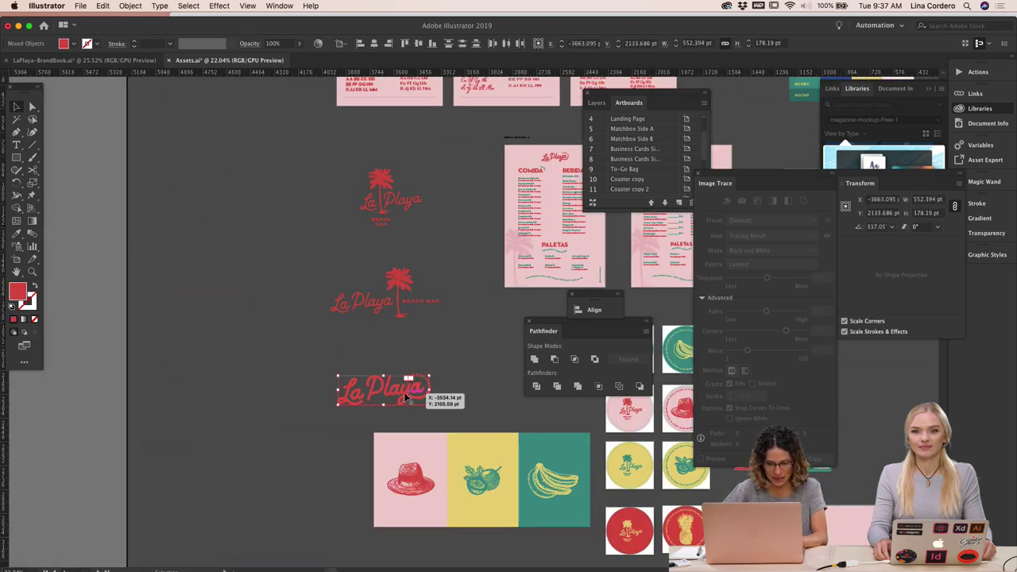
pyautogui.hscroll(5, 464, 389)
pyautogui.hscroll(8, 461, 387)
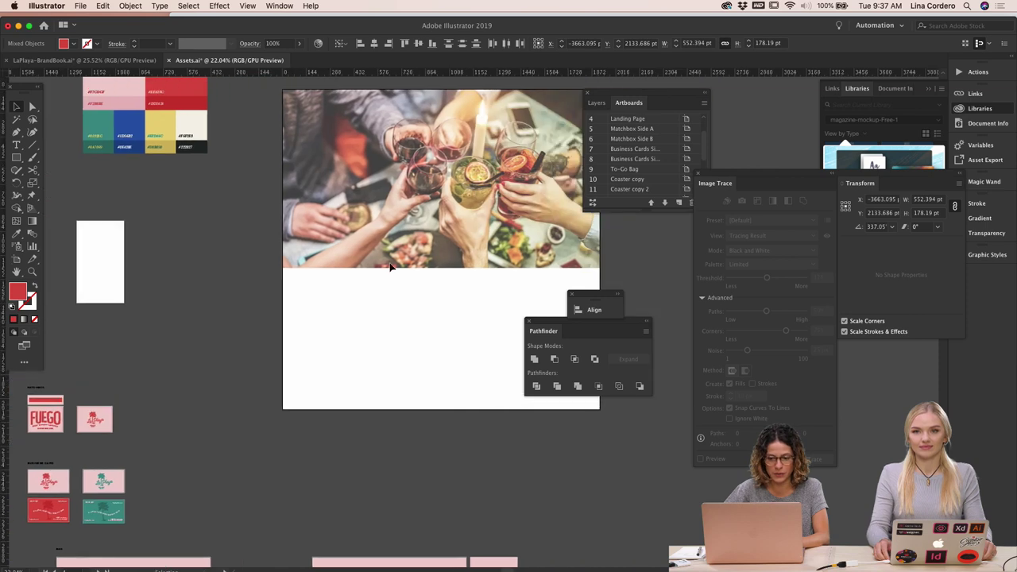
pyautogui.keyDown('alt'); pyautogui.scroll(2, 387, 265); pyautogui.keyUp('alt')
pyautogui.scroll(3, 387, 264)
pyautogui.scroll(1, 387, 264)
pyautogui.moveTo(387, 264); pyautogui.dragTo(463, 284)
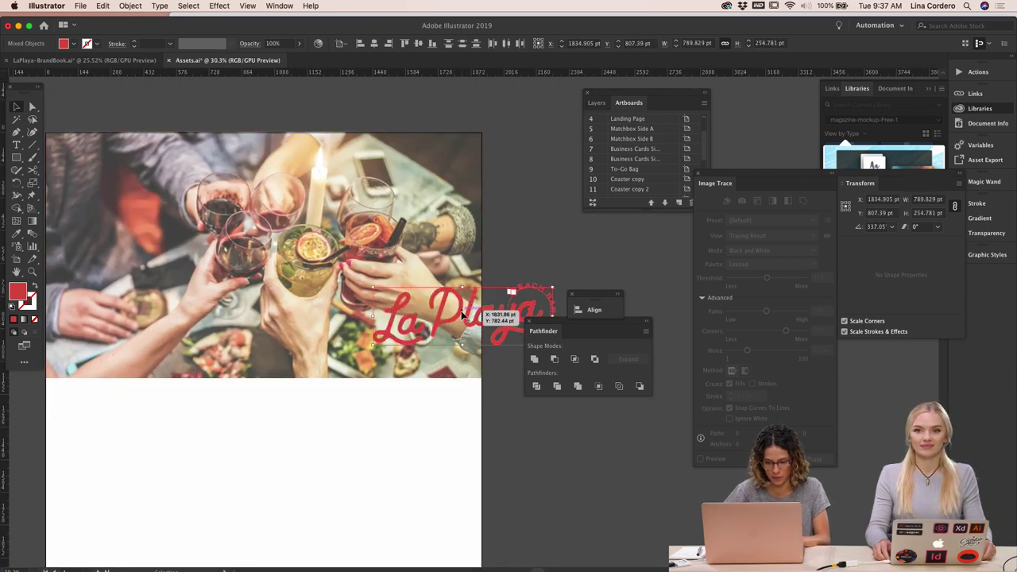
pyautogui.moveTo(331, 309); pyautogui.dragTo(232, 259)
# Fill the La Playa logo with white
pyautogui.keyDown('alt'); pyautogui.scroll(2, 232, 259); pyautogui.keyUp('alt')
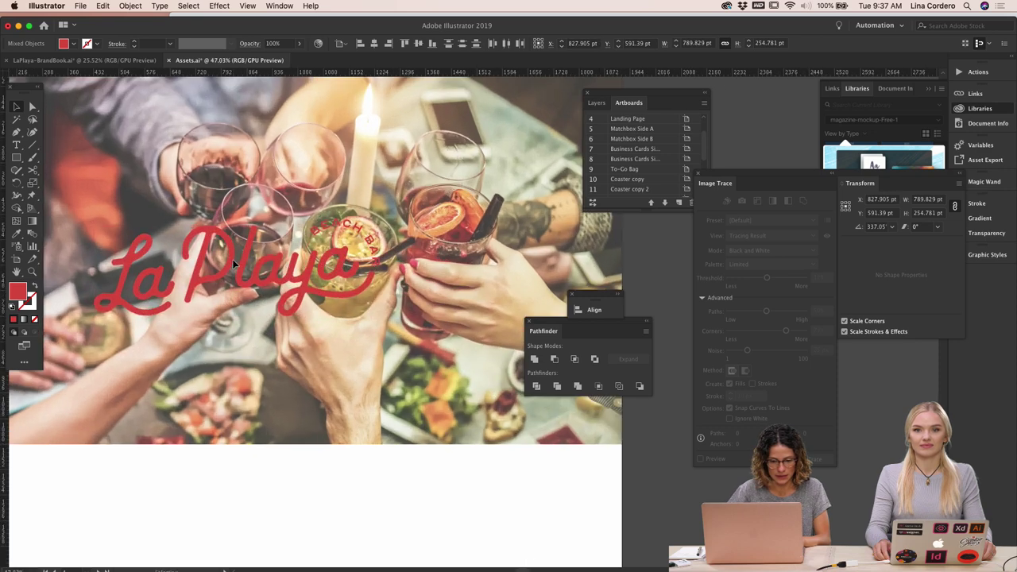
pyautogui.click(73, 42)
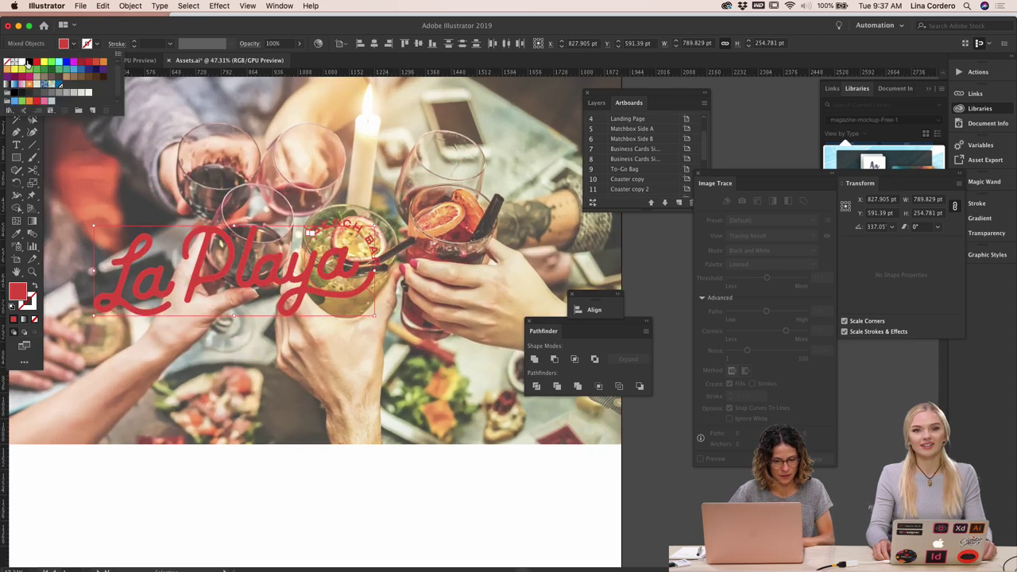
pyautogui.click(11, 61)
pyautogui.click(203, 484)
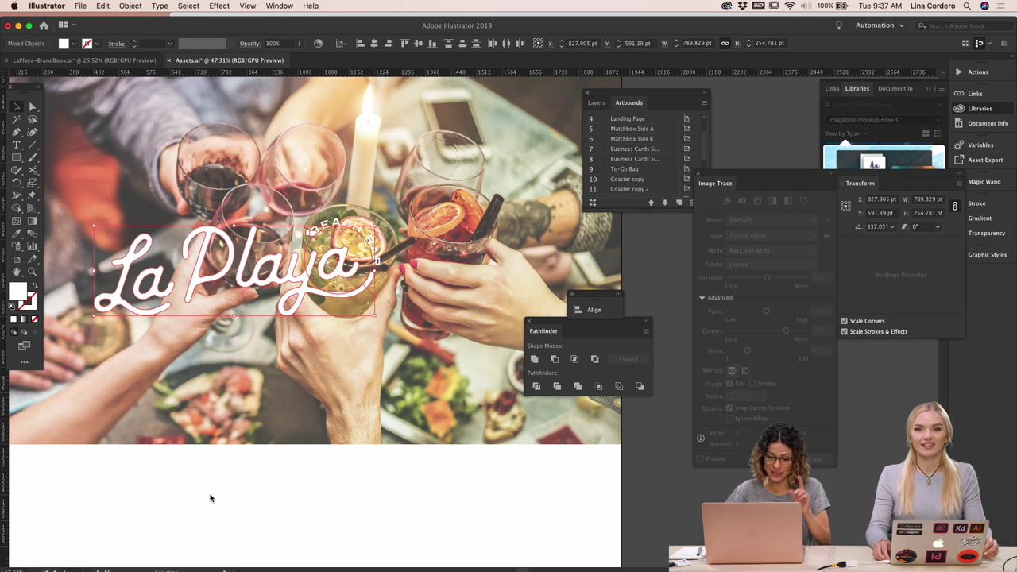
pyautogui.click(212, 499)
# Centre the logo and arched BEACH BAR text horizontally and vertically on the cocktail photo
pyautogui.keyDown('alt'); pyautogui.scroll(-3, 210, 499); pyautogui.keyUp('alt')
pyautogui.hscroll(3, 211, 499)
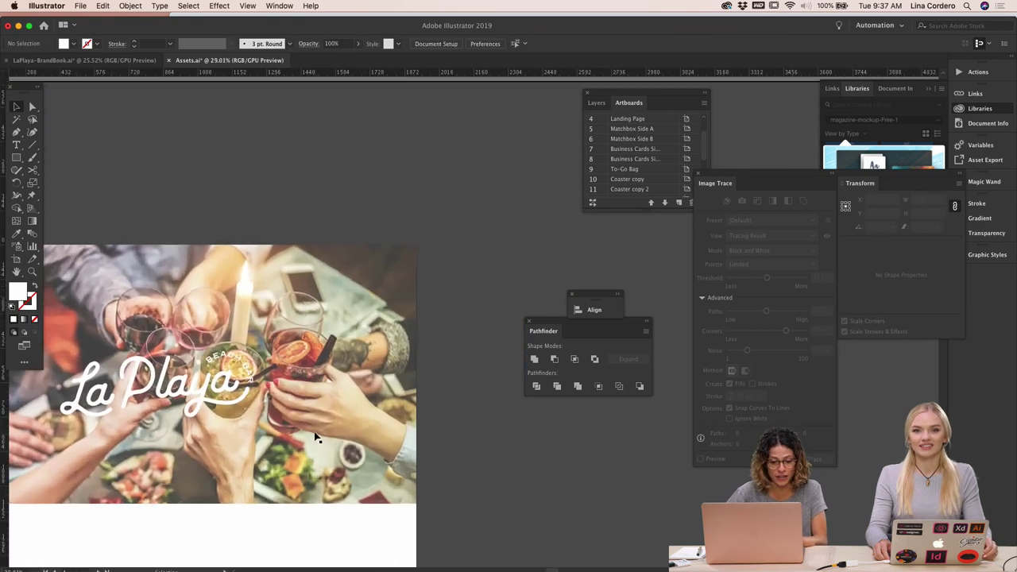
pyautogui.keyDown('alt'); pyautogui.scroll(2, 310, 329); pyautogui.keyUp('alt')
pyautogui.click(309, 329)
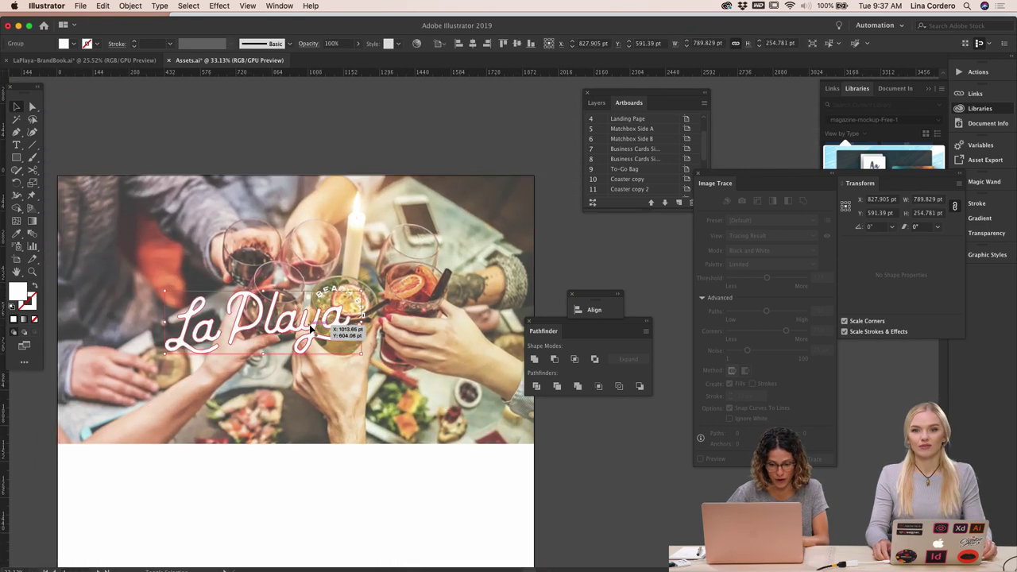
pyautogui.keyDown('shift'); pyautogui.click(355, 303); pyautogui.keyUp('shift')
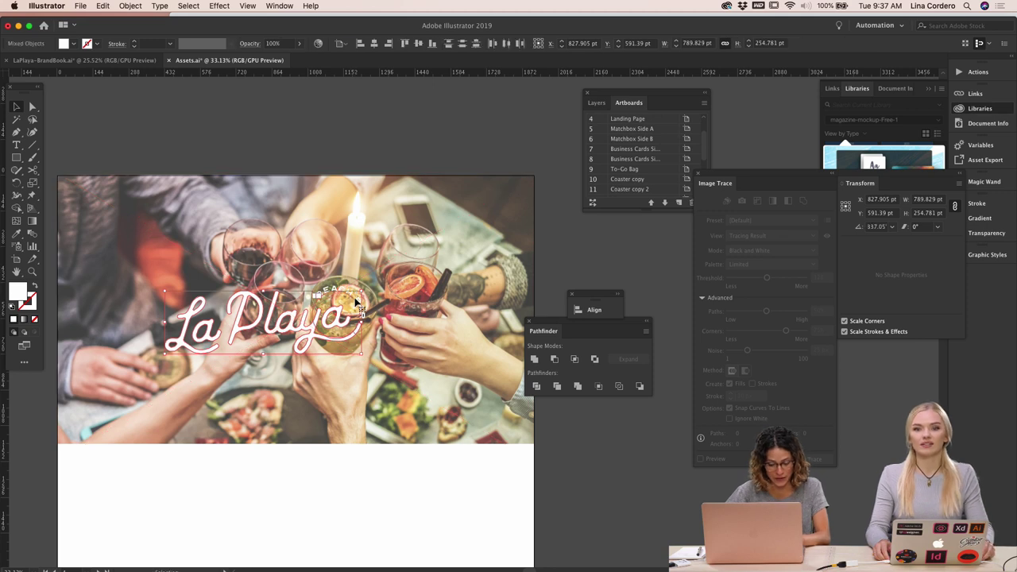
pyautogui.click(307, 248)
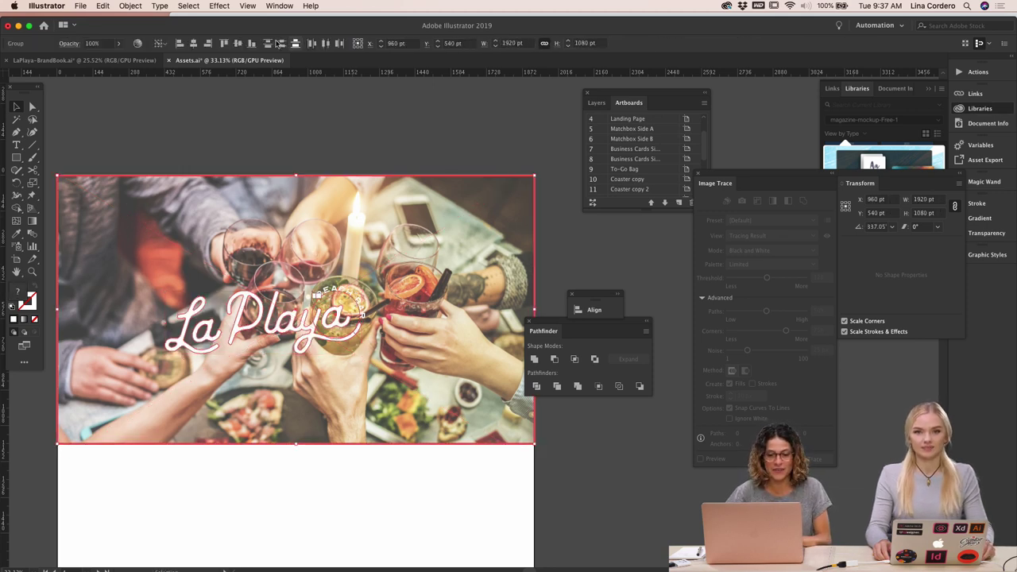
pyautogui.click(193, 44)
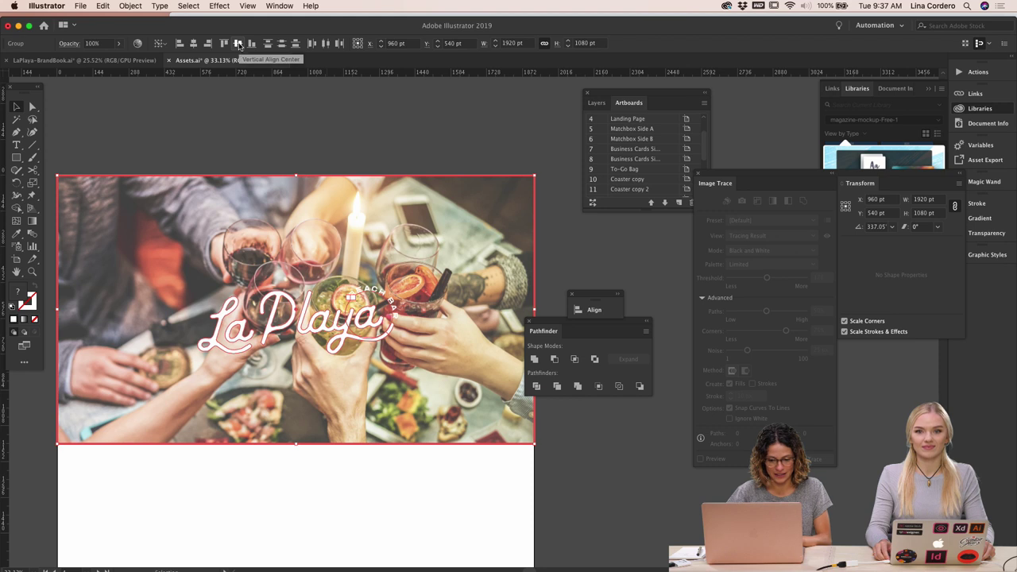
pyautogui.click(239, 44)
pyautogui.click(284, 131)
# Enter the logo-and-photo group and check its logo and photo parts
pyautogui.scroll(-3, 284, 131)
pyautogui.hscroll(-3, 284, 131)
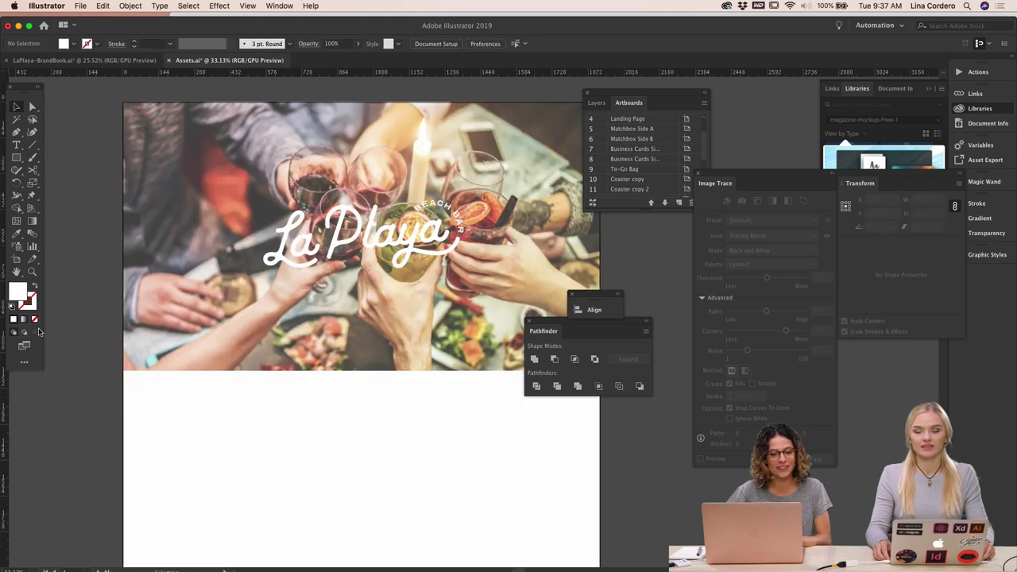
pyautogui.scroll(3, 60, 333)
pyautogui.hscroll(1, 60, 332)
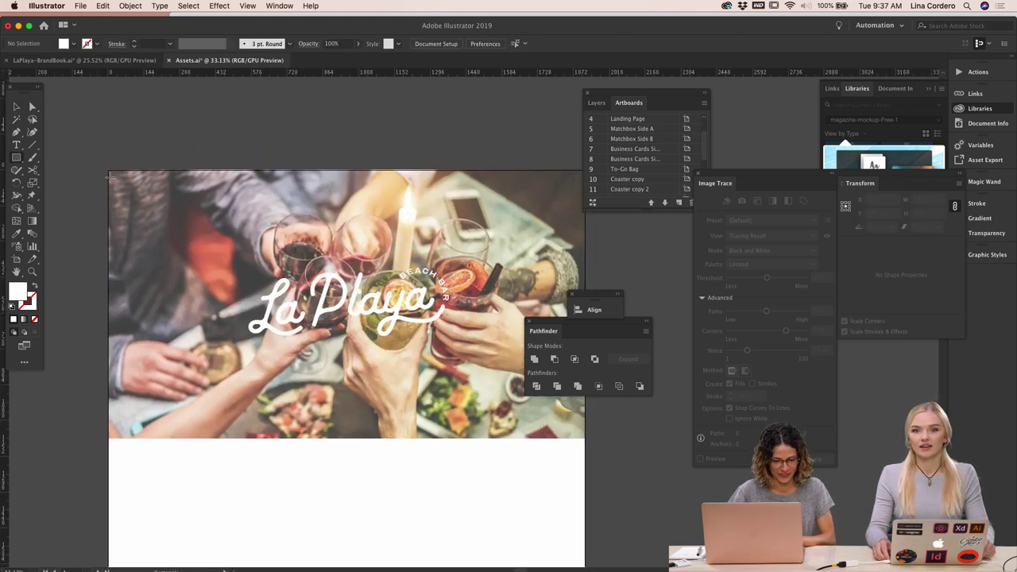
pyautogui.moveTo(109, 170); pyautogui.dragTo(203, 211)
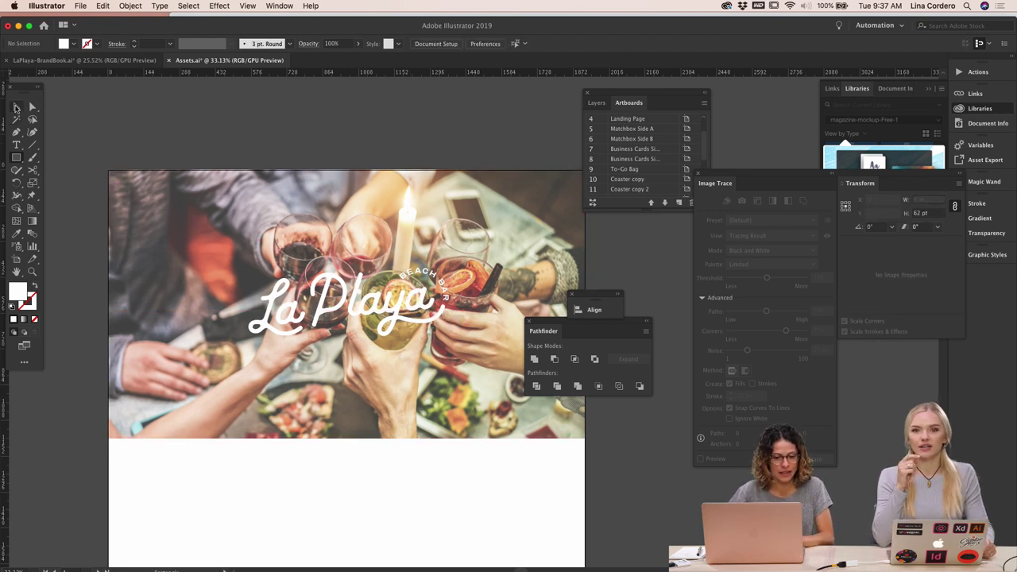
pyautogui.click(331, 315)
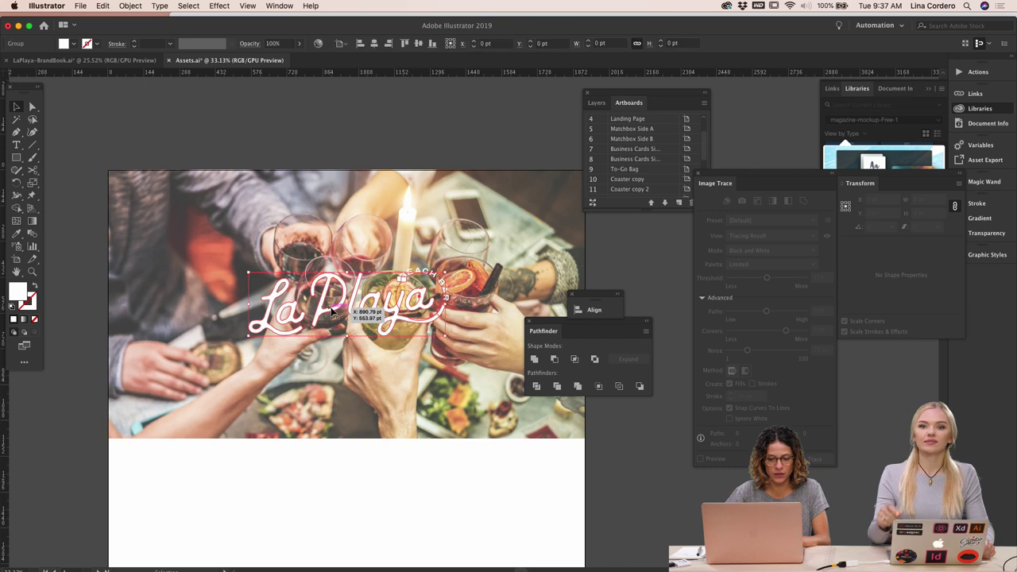
pyautogui.click(287, 228)
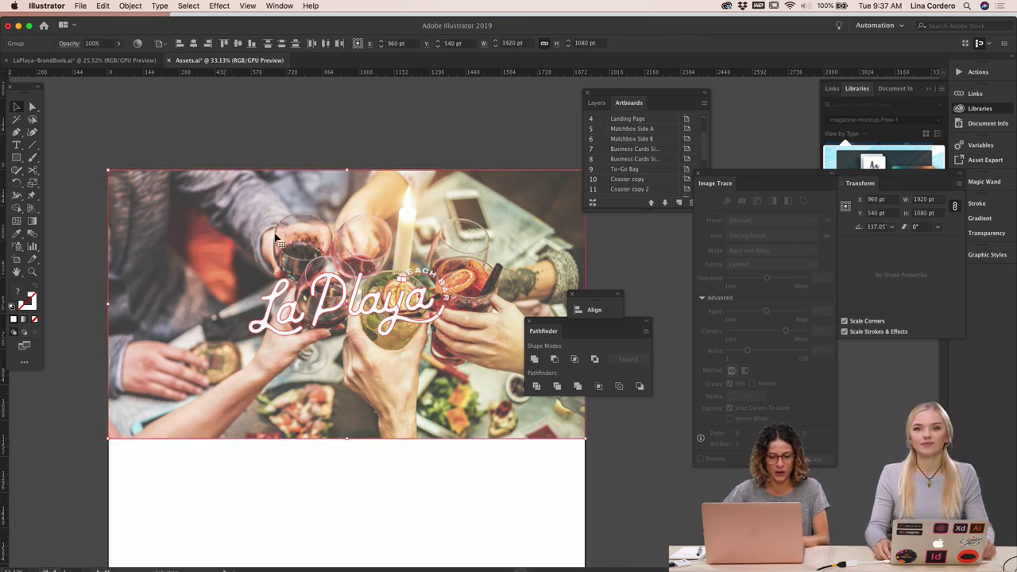
pyautogui.doubleClick(330, 296)
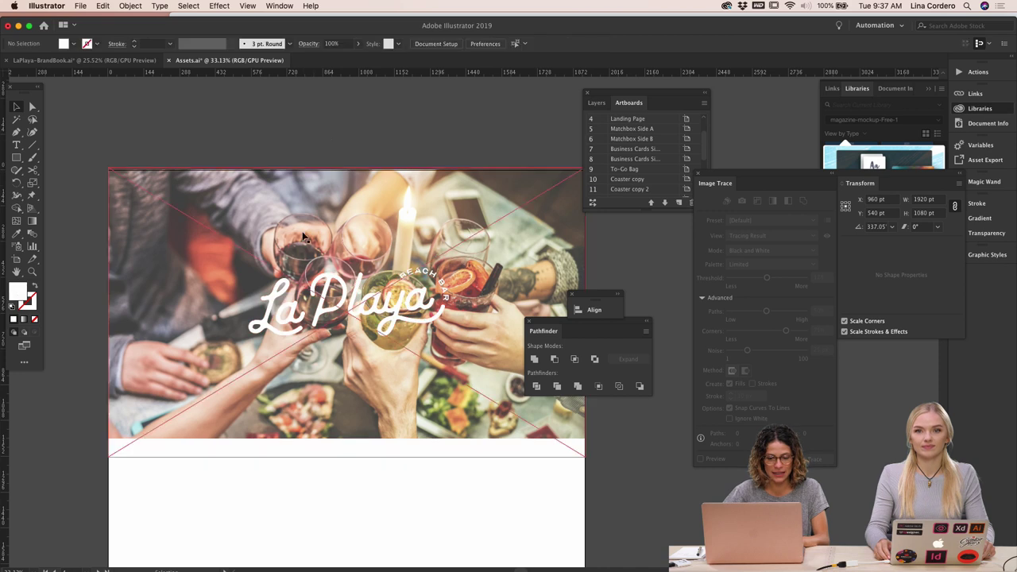
pyautogui.click(329, 296)
pyautogui.click(330, 222)
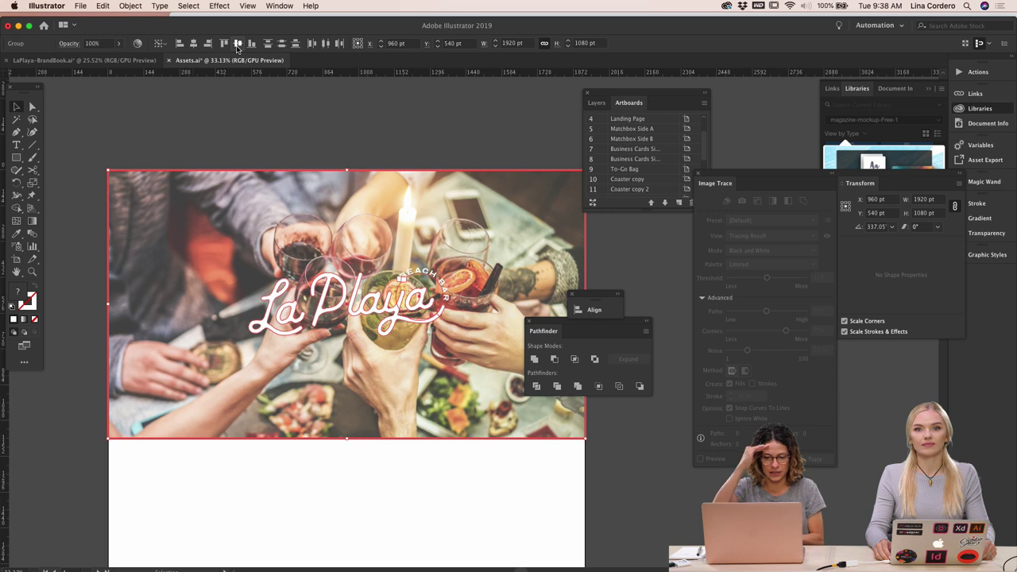
pyautogui.click(344, 121)
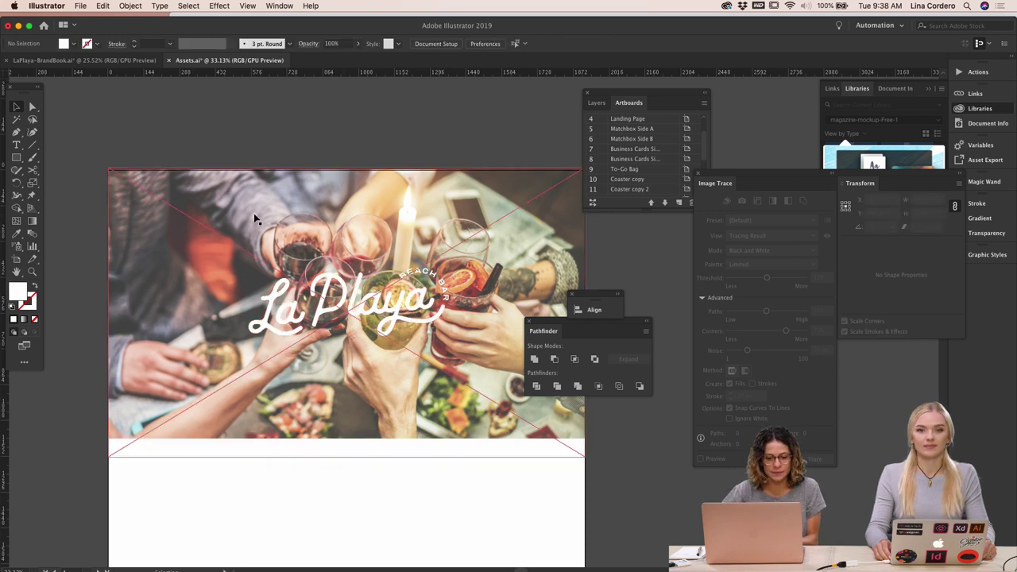
pyautogui.hscroll(3, 253, 213)
pyautogui.scroll(-1, 254, 218)
pyautogui.hscroll(-2, 545, 403)
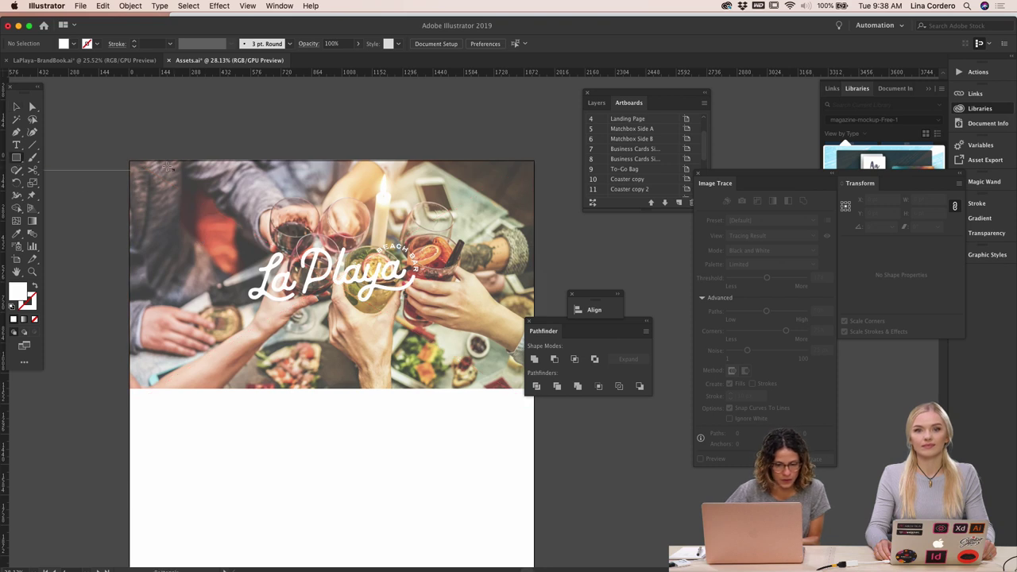
# Draw a black-filled rectangle covering the whole cocktail photo
pyautogui.moveTo(129, 159)
pyautogui.mouseDown()
pyautogui.moveTo(334, 295)
pyautogui.moveTo(509, 395)
pyautogui.moveTo(538, 391)
pyautogui.moveTo(528, 390)
pyautogui.mouseUp()
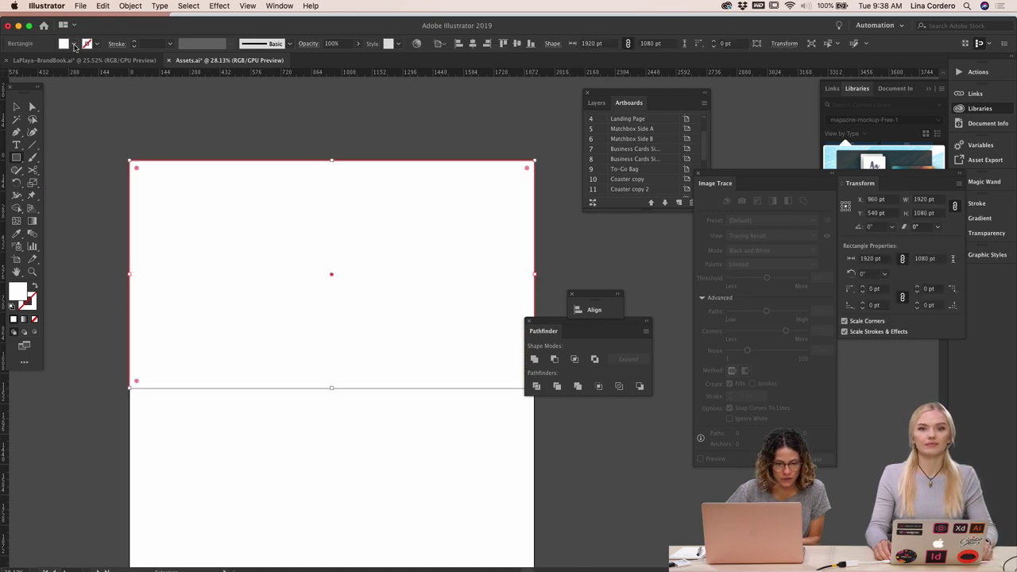
pyautogui.click(74, 44)
pyautogui.click(28, 62)
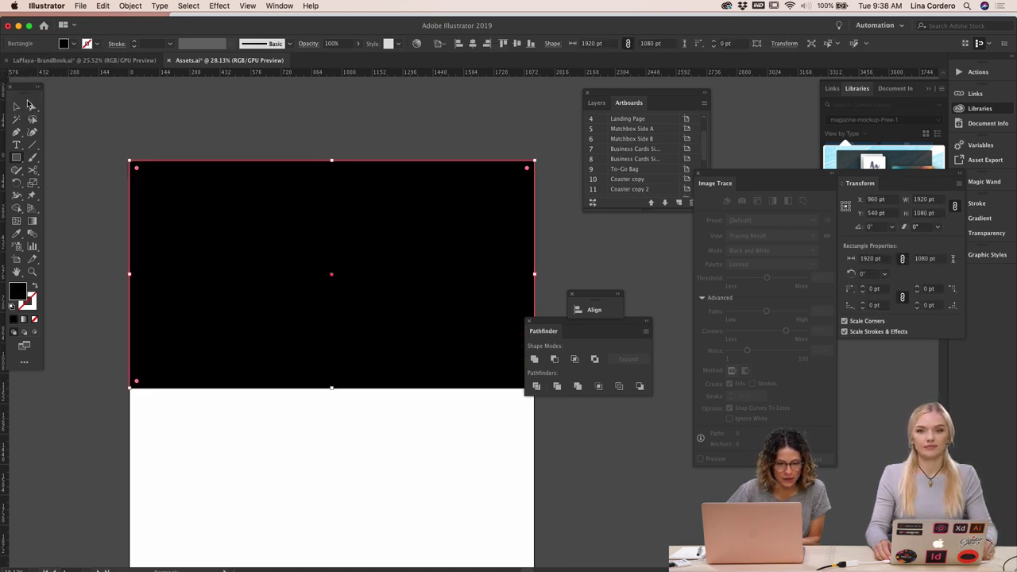
pyautogui.click(16, 107)
pyautogui.press('super+shift+a')
pyautogui.click(251, 175)
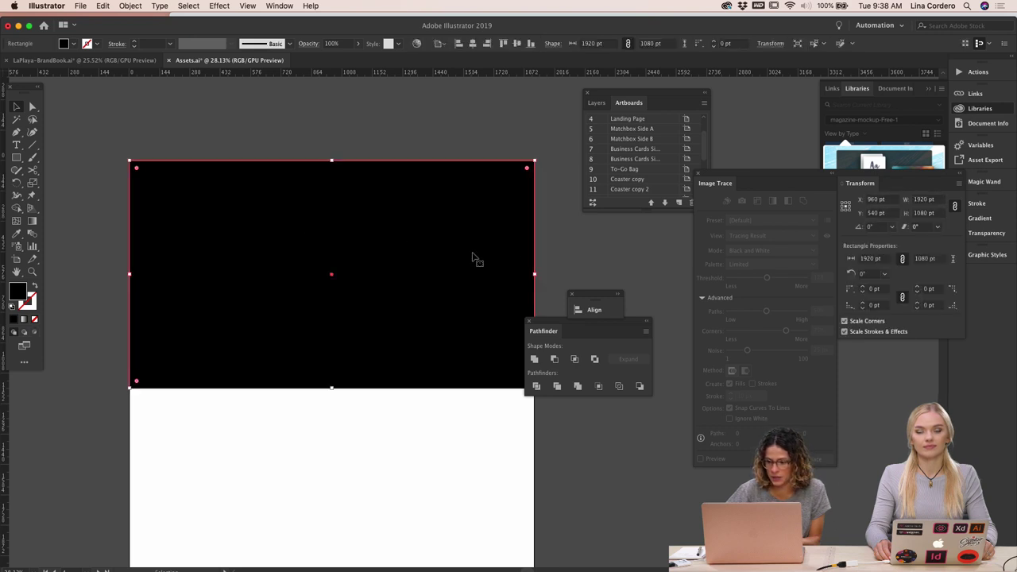
# Set the black rectangle to Multiply blending with lowered opacity
pyautogui.moveTo(747, 174)
pyautogui.mouseDown()
pyautogui.moveTo(863, 313)
pyautogui.moveTo(793, 279)
pyautogui.mouseUp()
pyautogui.click(979, 230)
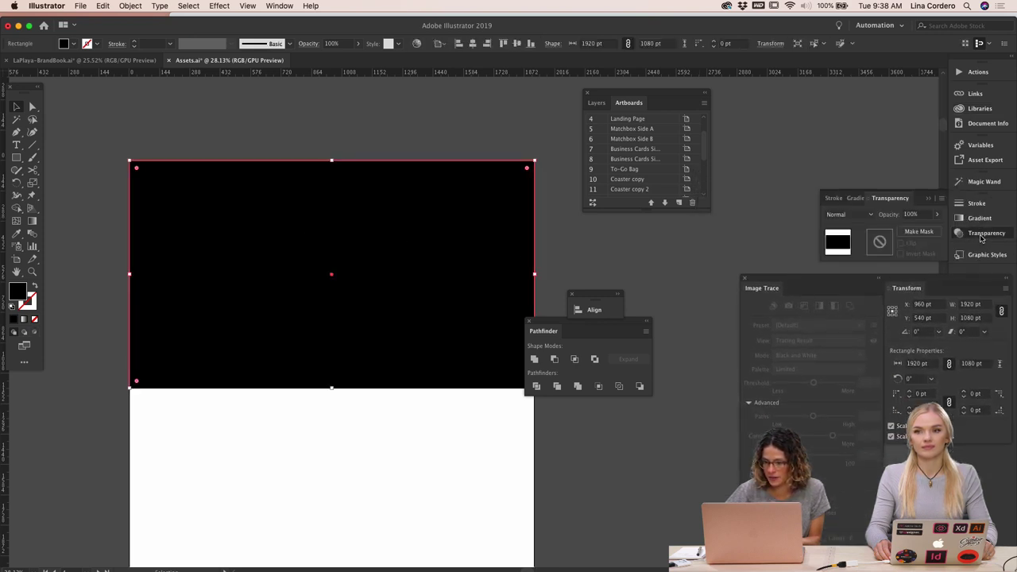
pyautogui.click(836, 216)
pyautogui.click(847, 252)
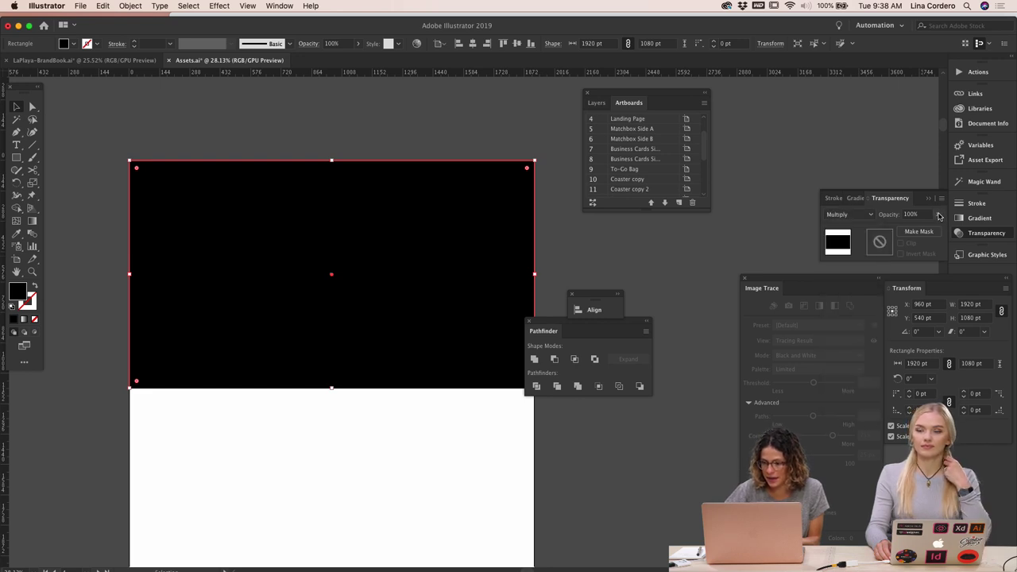
pyautogui.click(938, 215)
pyautogui.moveTo(913, 230); pyautogui.dragTo(909, 230)
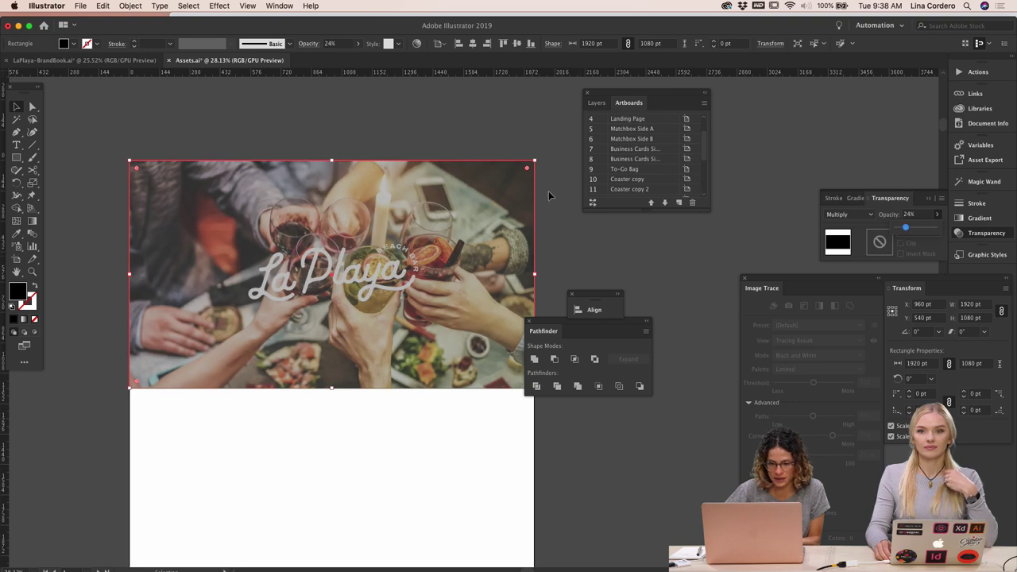
# Send the black overlay and photo behind the logo
pyautogui.moveTo(541, 190); pyautogui.dragTo(373, 197)
pyautogui.rightClick(373, 197)
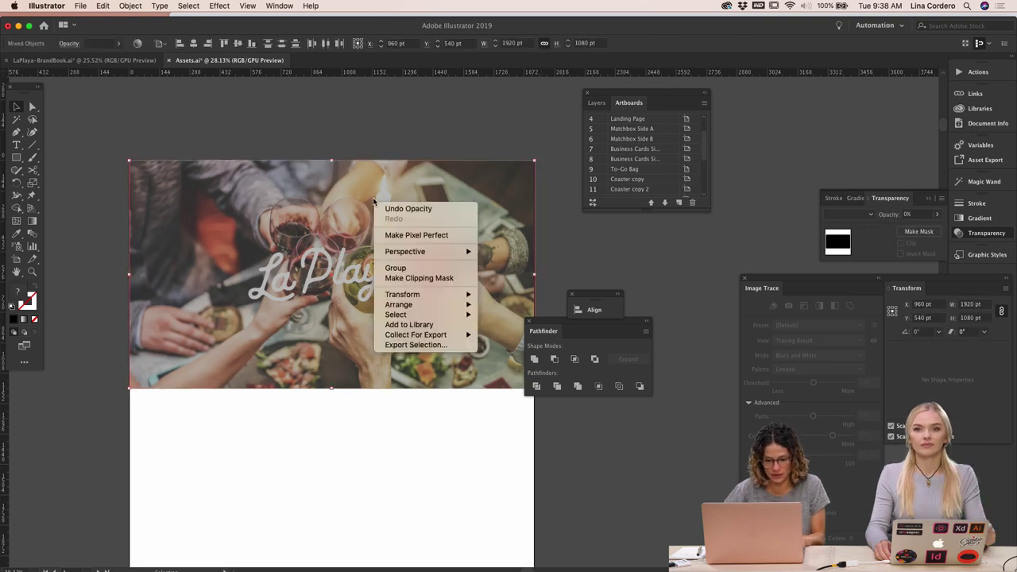
pyautogui.moveTo(445, 304)
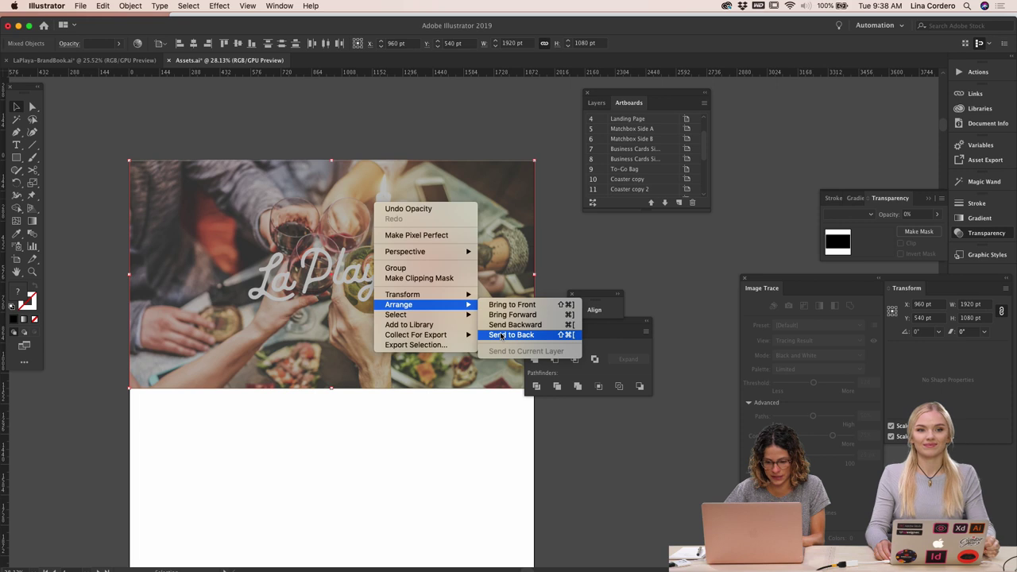
pyautogui.click(501, 335)
pyautogui.click(573, 257)
# Recheck the darkened overlay's opacity setting on the photo
pyautogui.scroll(-1, 573, 257)
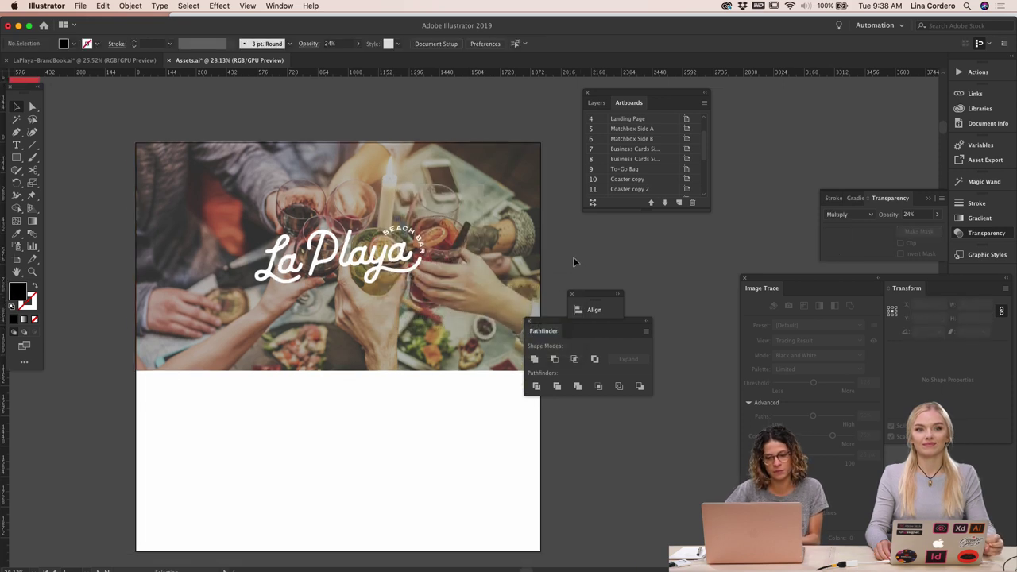
pyautogui.scroll(-2, 573, 257)
pyautogui.hscroll(1, 573, 257)
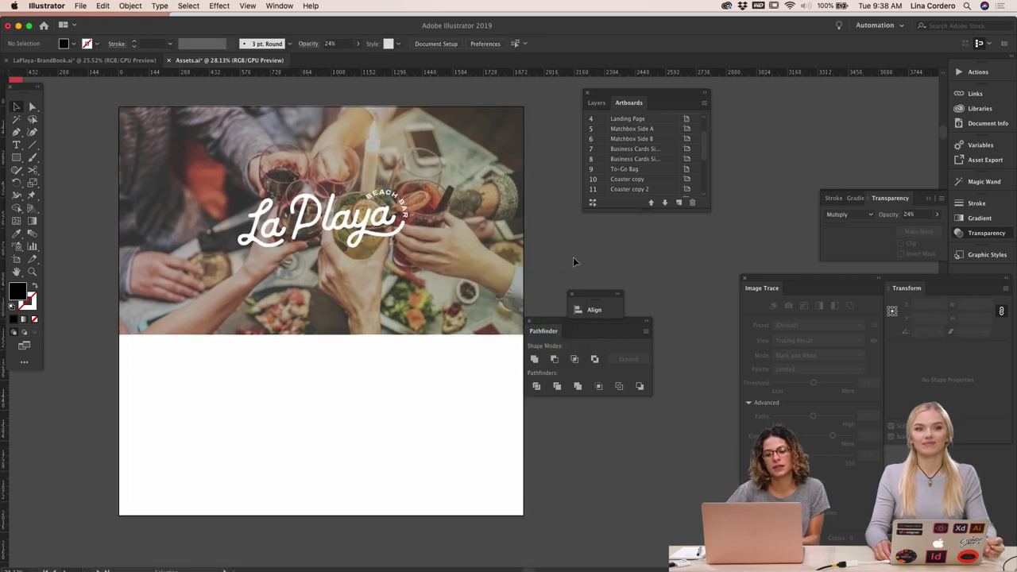
pyautogui.click(472, 252)
pyautogui.click(937, 215)
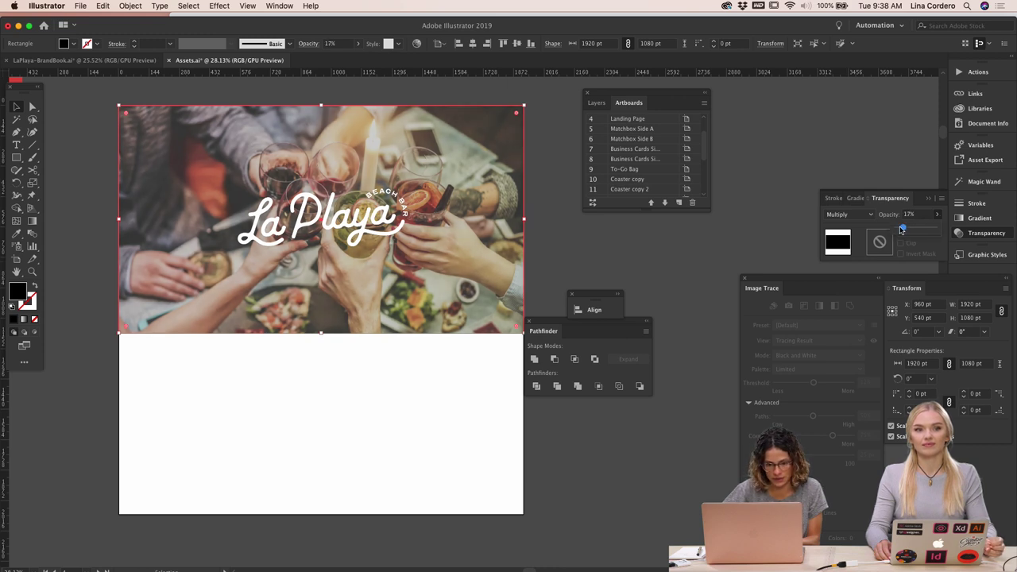
pyautogui.click(636, 249)
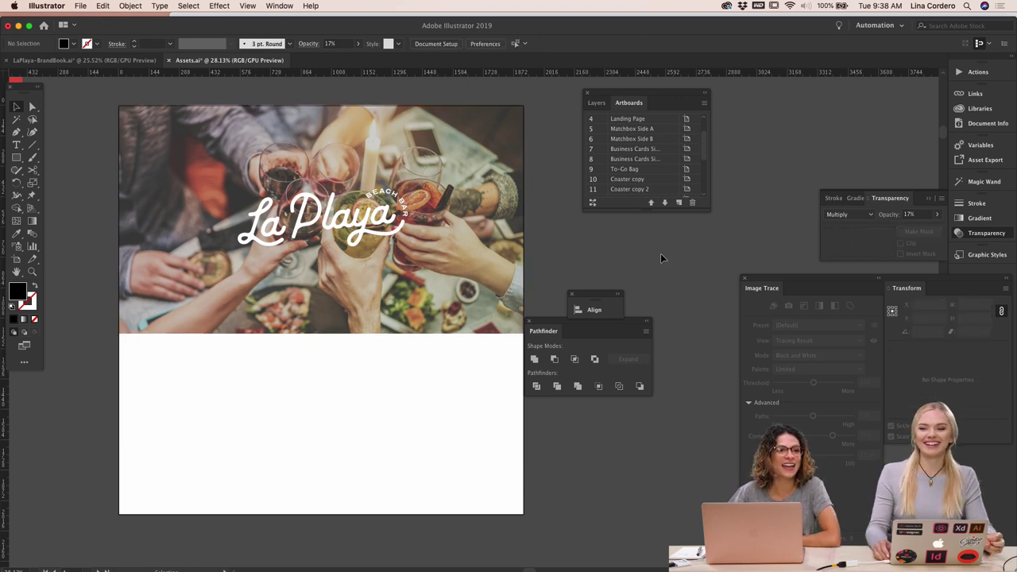
pyautogui.scroll(-2, 575, 247)
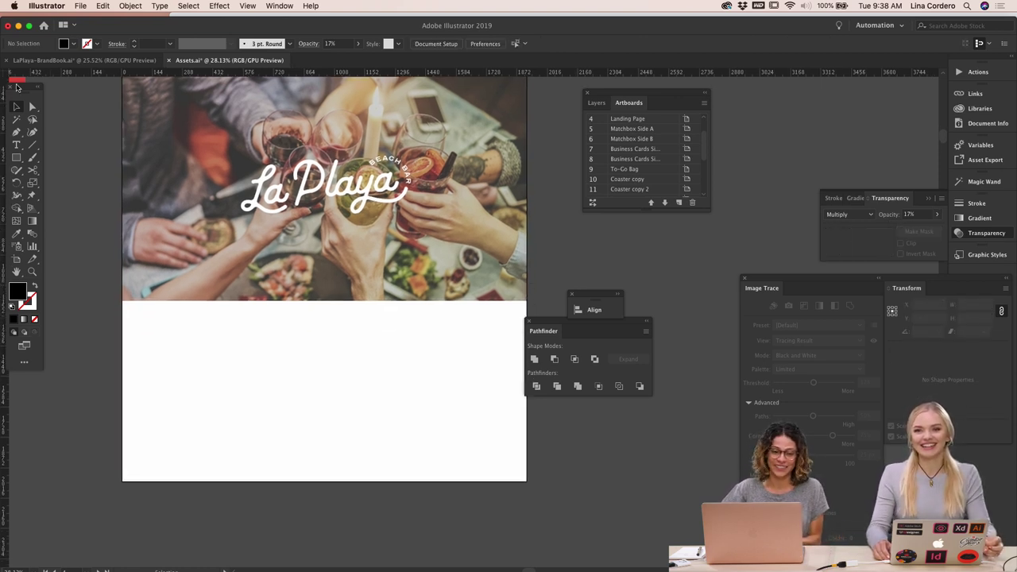
pyautogui.scroll(2, 111, 111)
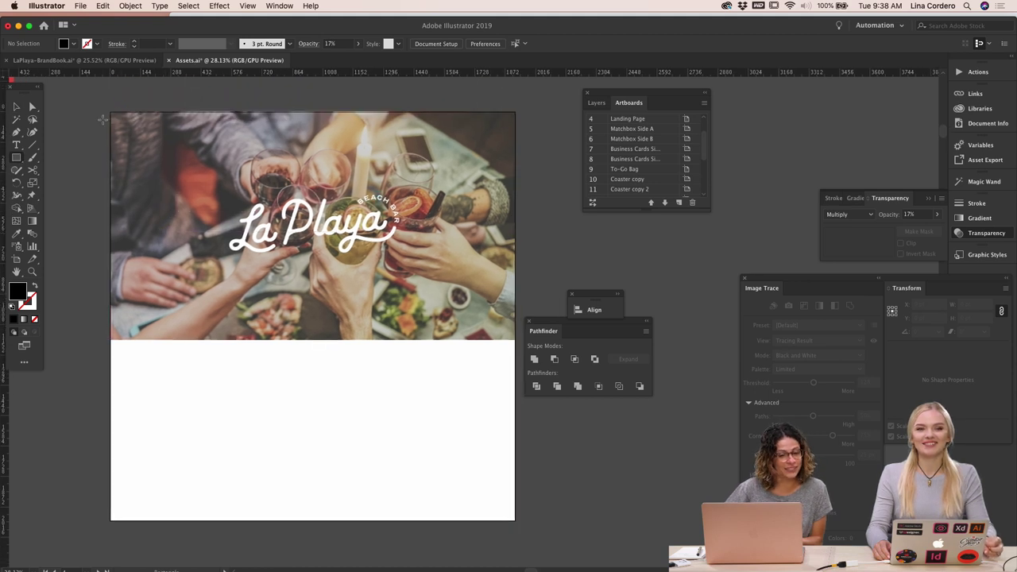
# Draw a rectangle over the whole artboard filled with the palette's light pink
pyautogui.moveTo(112, 112); pyautogui.dragTo(517, 521)
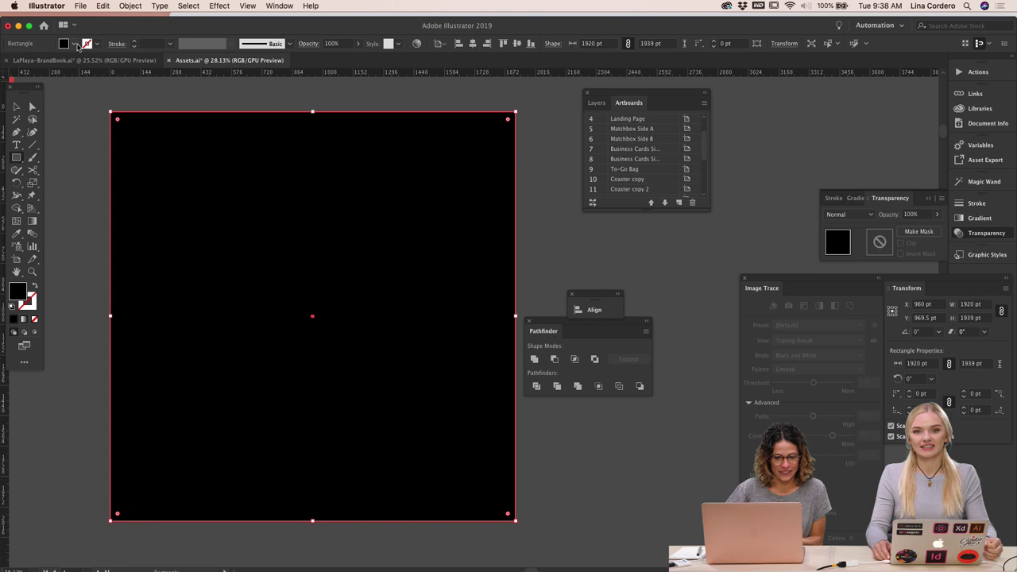
pyautogui.click(76, 44)
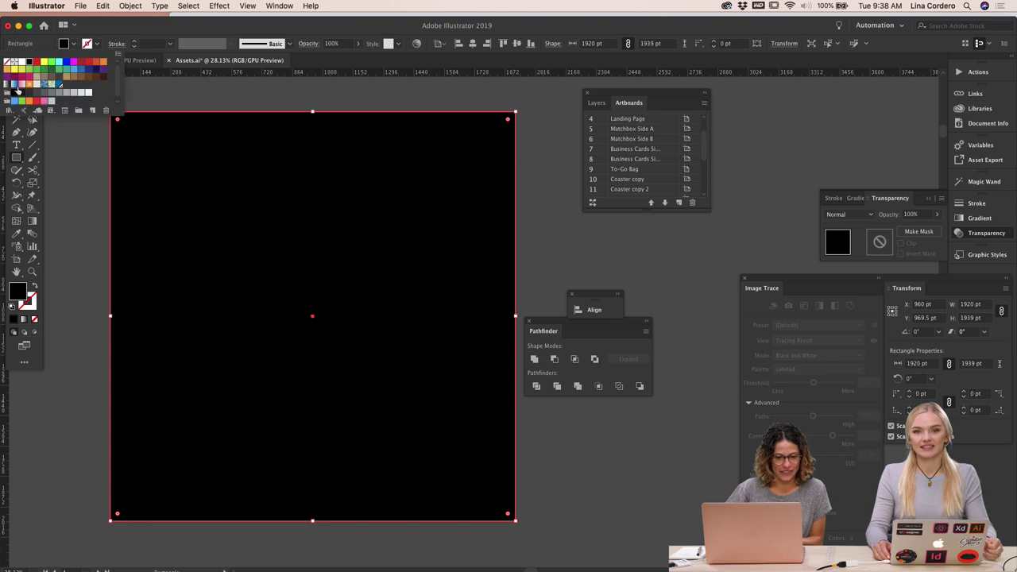
pyautogui.doubleClick(102, 29)
pyautogui.hscroll(-5, 182, 212)
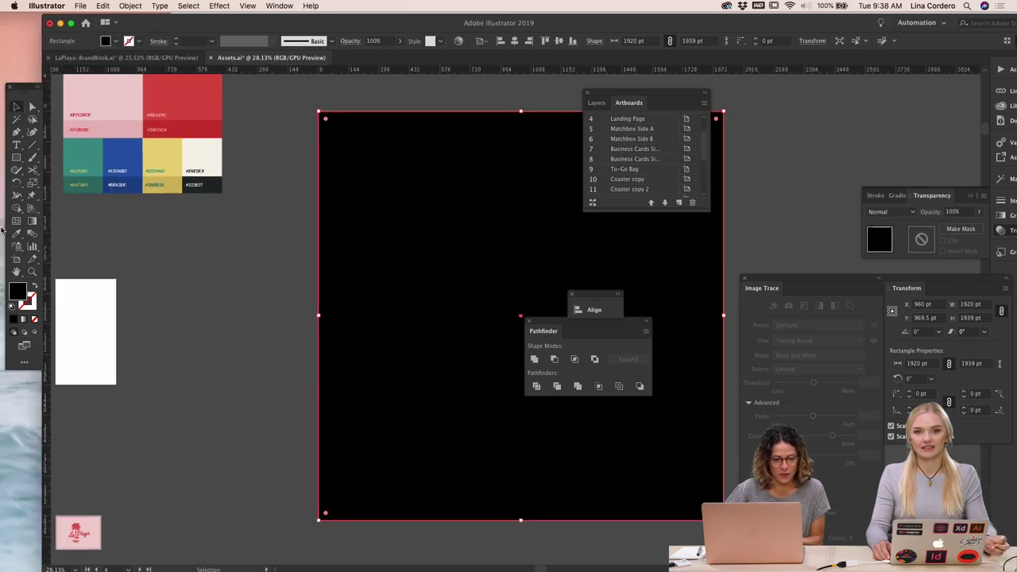
pyautogui.press('i')
pyautogui.click(132, 85)
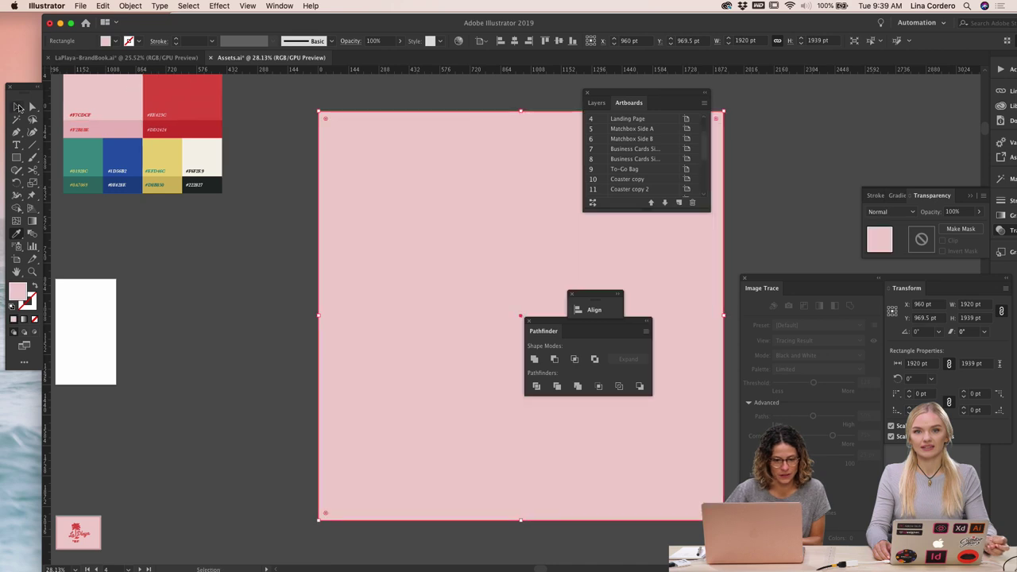
# Send the pink rectangle to the back, behind the cocktail photo
pyautogui.rightClick(341, 236)
pyautogui.moveTo(434, 404)
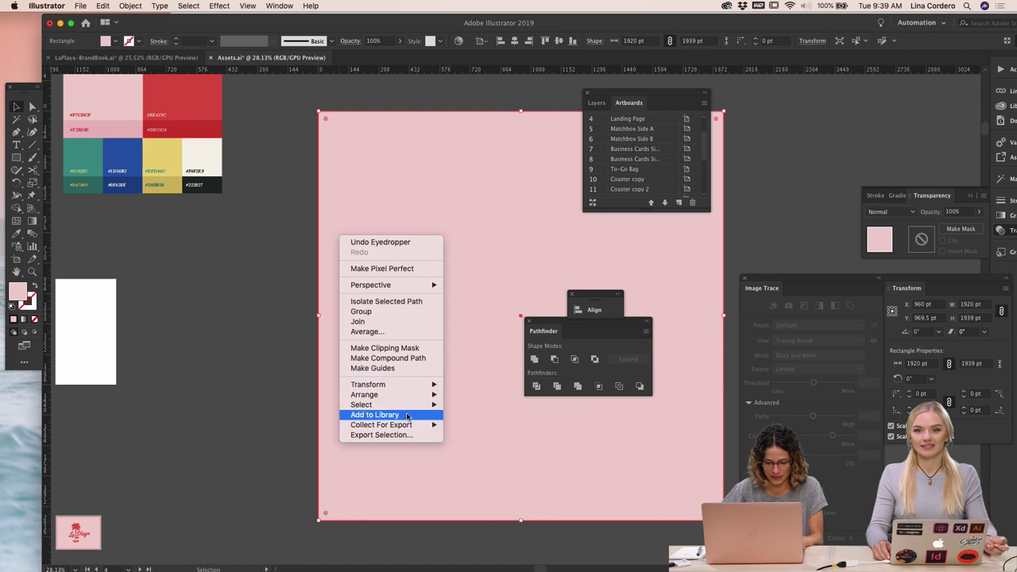
pyautogui.moveTo(397, 395)
pyautogui.click(485, 425)
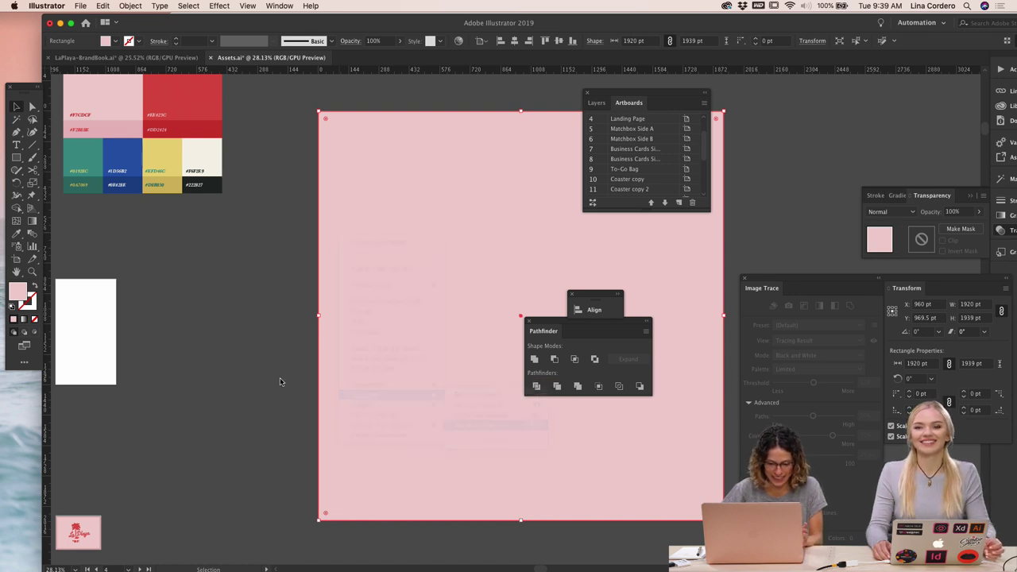
pyautogui.click(274, 375)
pyautogui.hscroll(4, 273, 377)
pyautogui.scroll(-2, 273, 377)
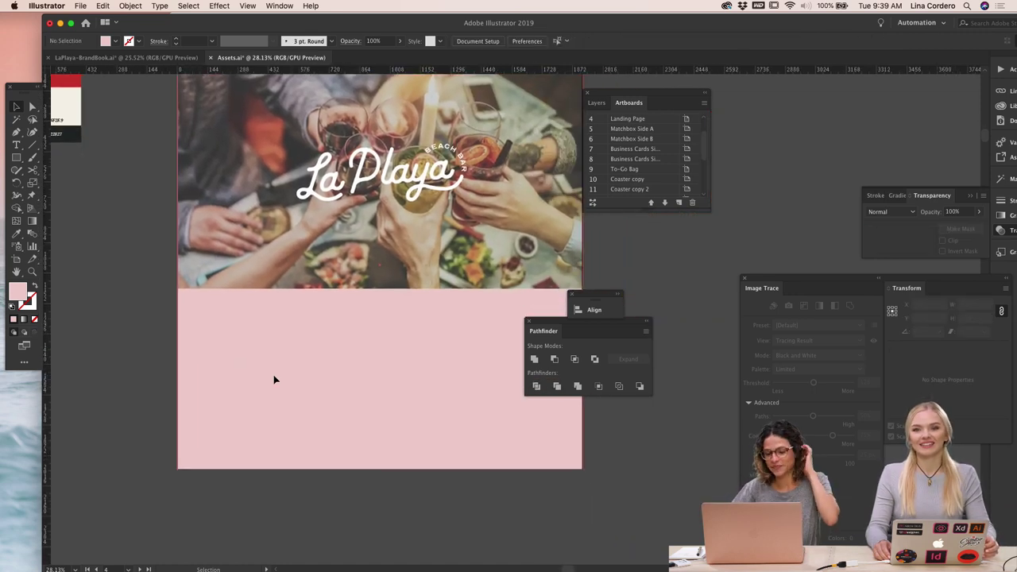
pyautogui.hscroll(2, 273, 380)
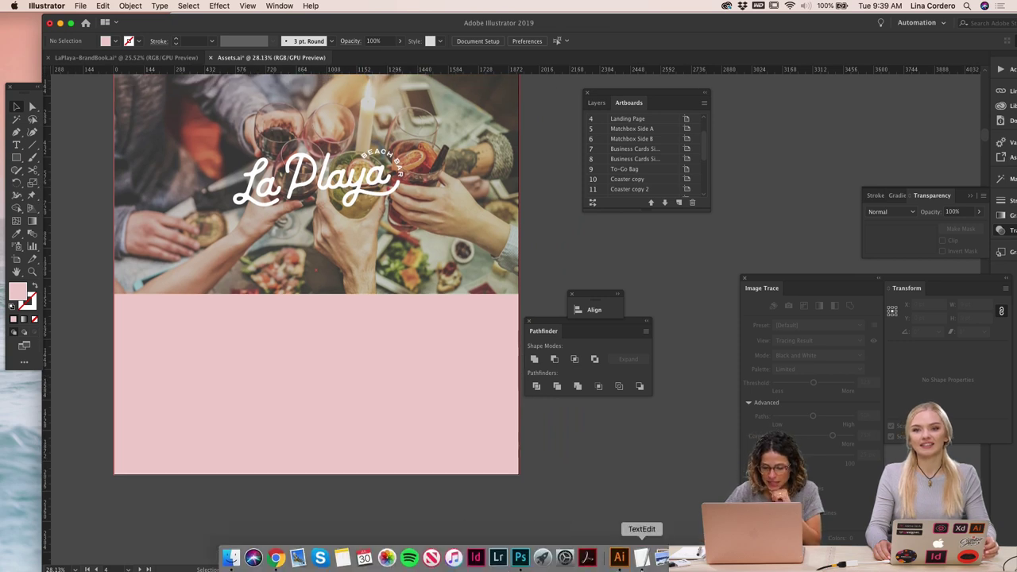
# Bring up the Copy for Assets notes in TextEdit and find the LANDING PAGE section
pyautogui.click(641, 559)
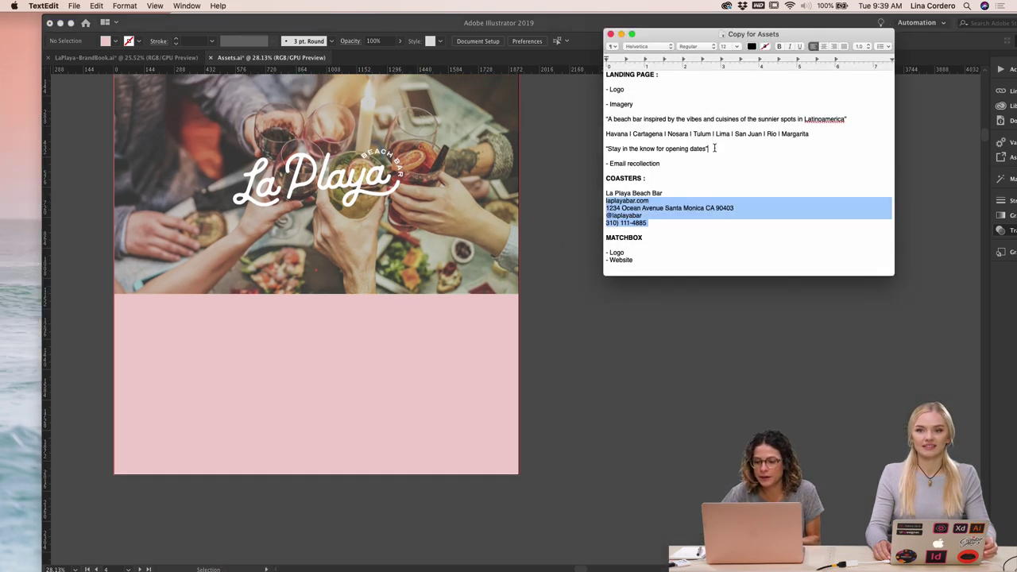
pyautogui.click(697, 212)
pyautogui.scroll(10, 697, 211)
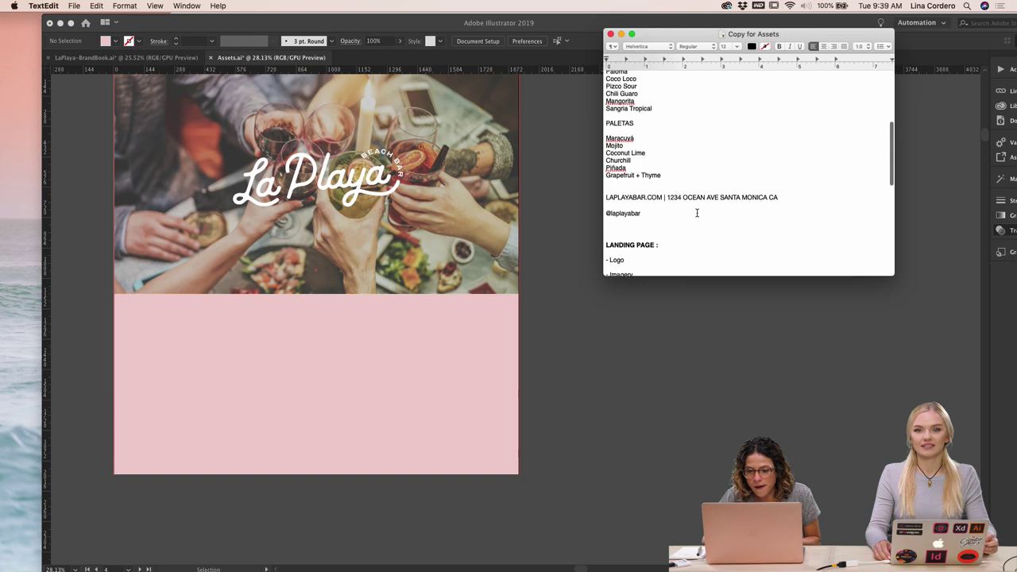
pyautogui.scroll(7, 697, 213)
pyautogui.scroll(-13, 697, 213)
pyautogui.scroll(-2, 697, 213)
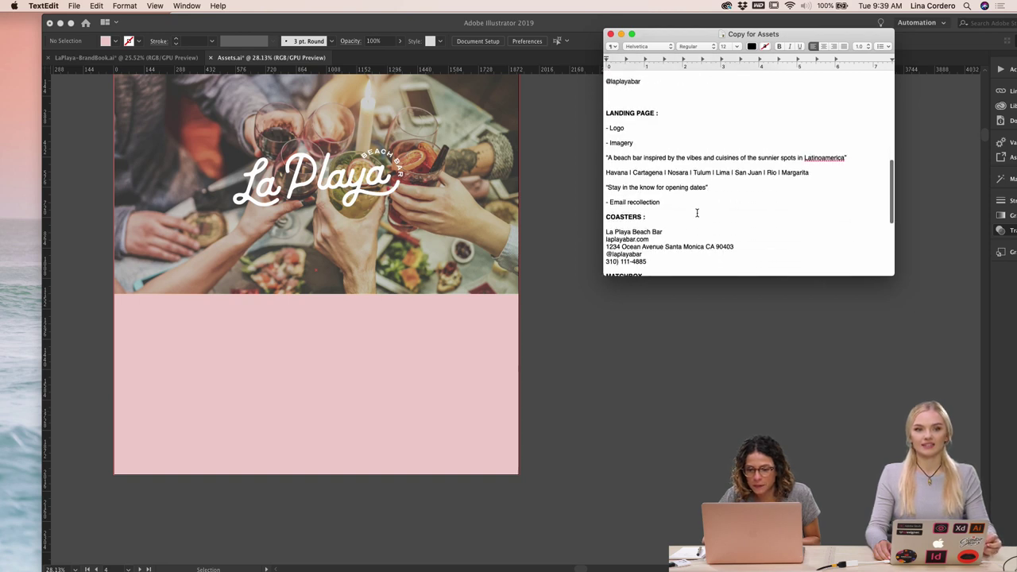
pyautogui.scroll(-2, 702, 179)
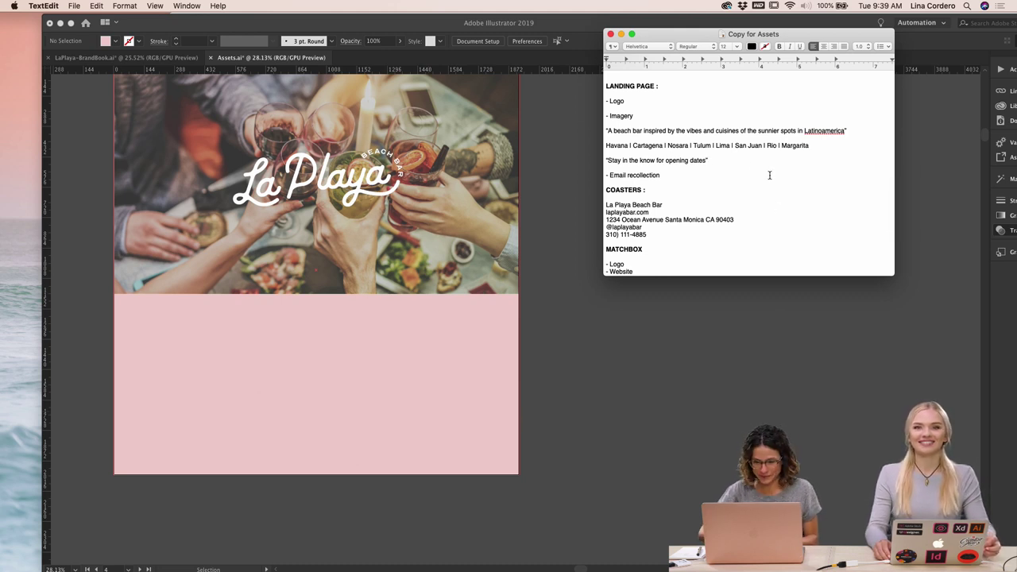
# Select the tagline text inside the quotation marks, then return to Illustrator
pyautogui.tripleClick(715, 132)
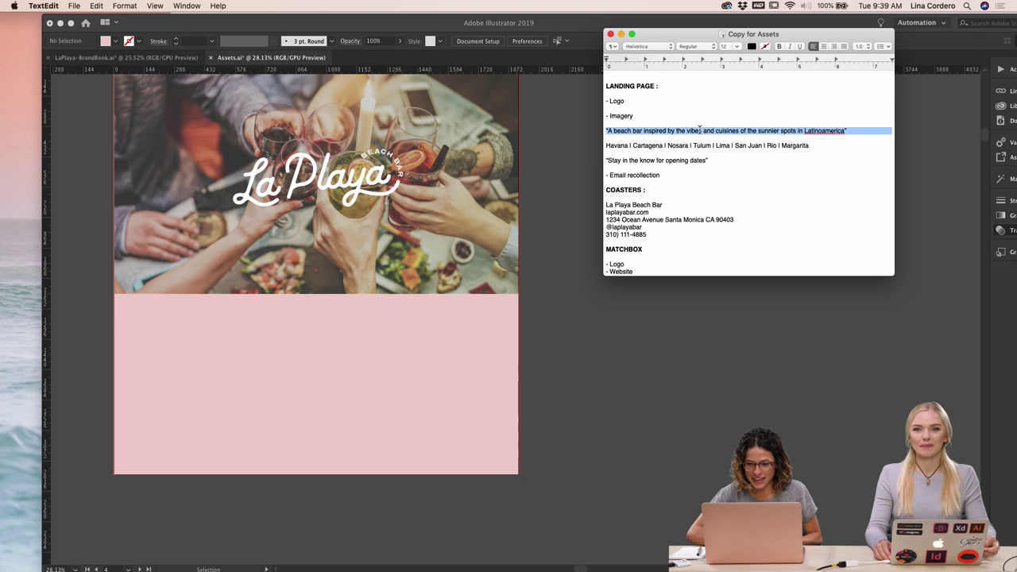
pyautogui.tripleClick(699, 132)
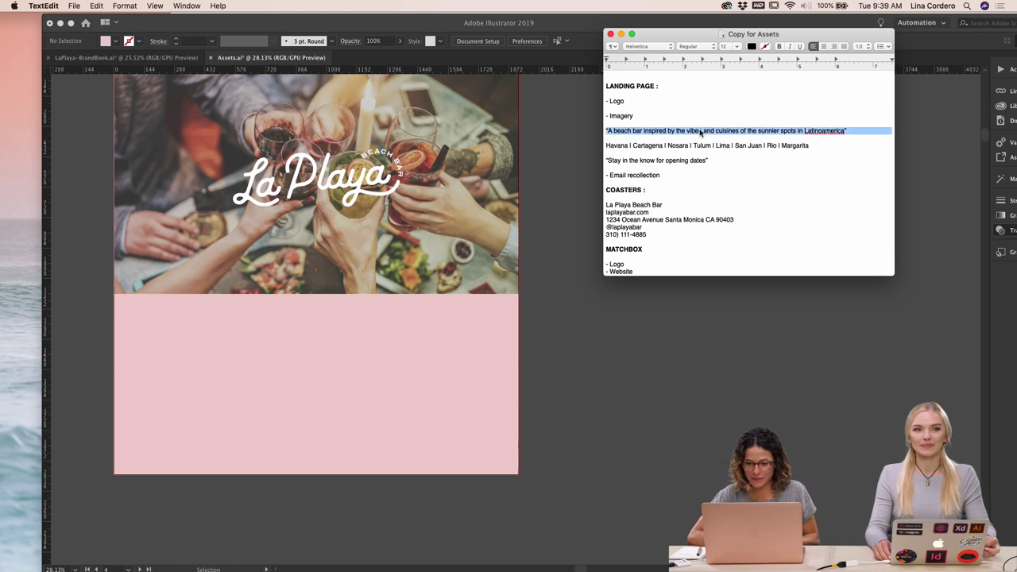
pyautogui.click(851, 131)
pyautogui.moveTo(850, 132); pyautogui.dragTo(594, 130)
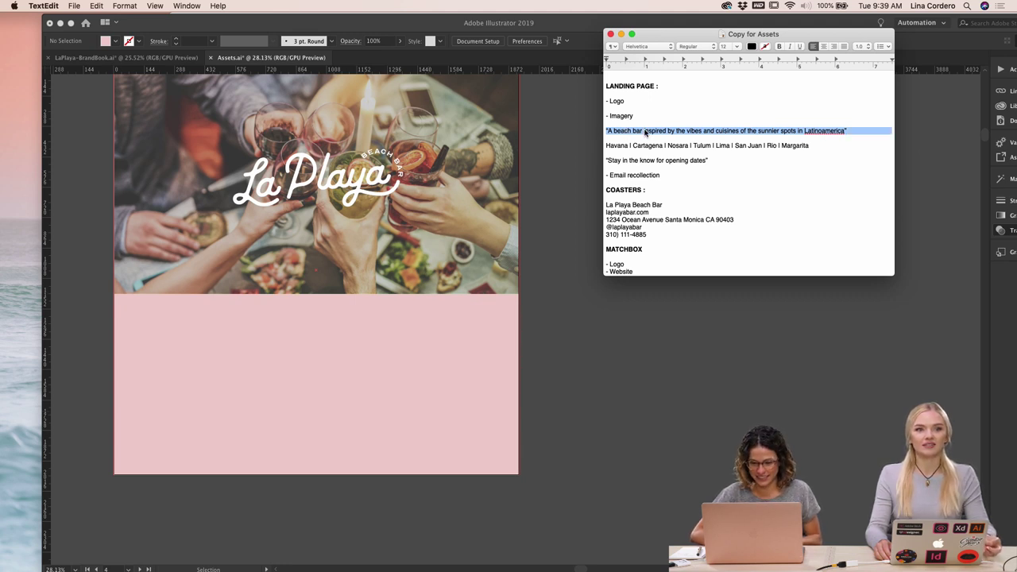
pyautogui.click(718, 131)
pyautogui.moveTo(855, 131); pyautogui.dragTo(617, 135)
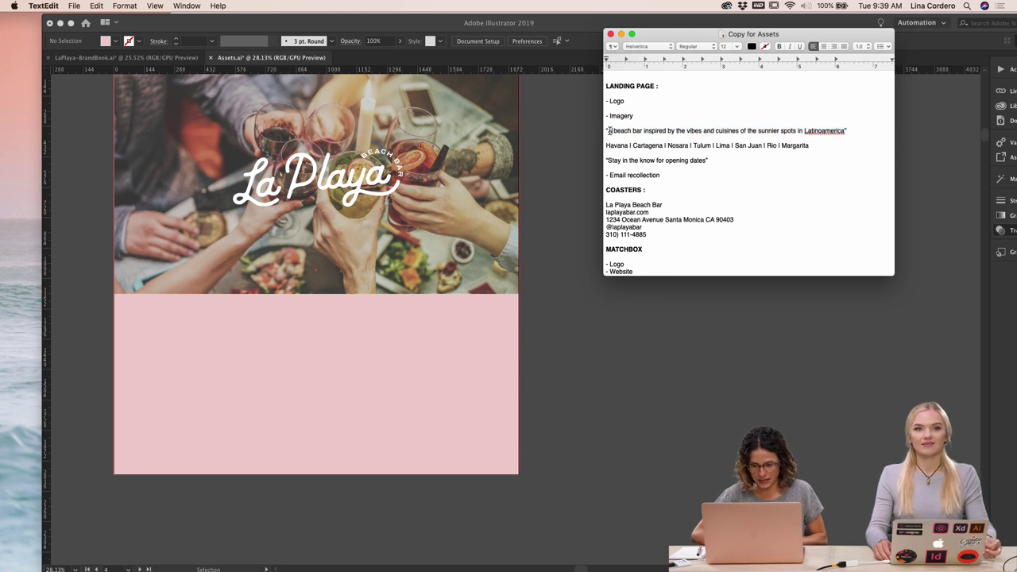
pyautogui.tripleClick(610, 135)
pyautogui.click(776, 131)
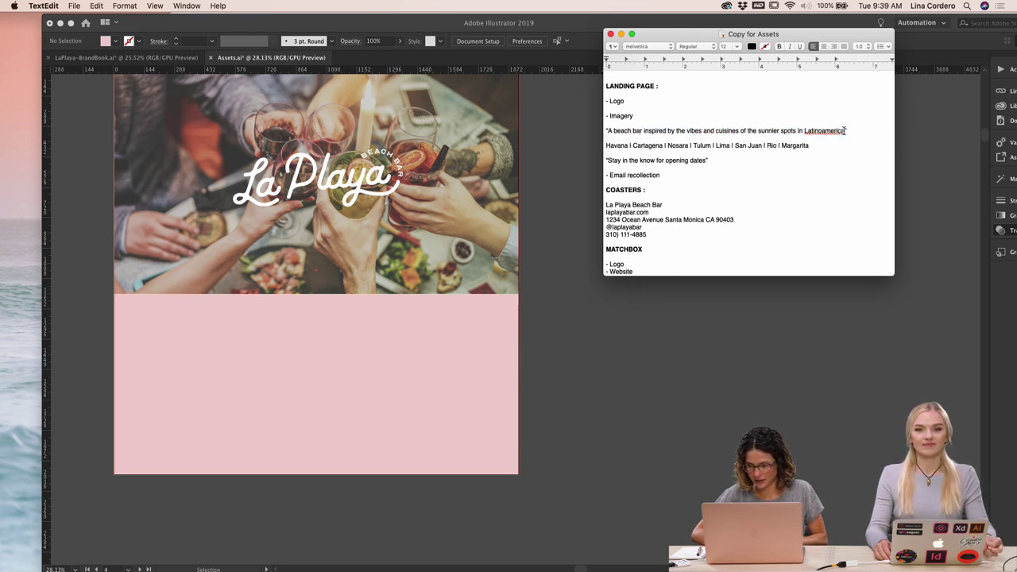
pyautogui.moveTo(846, 130); pyautogui.dragTo(611, 131)
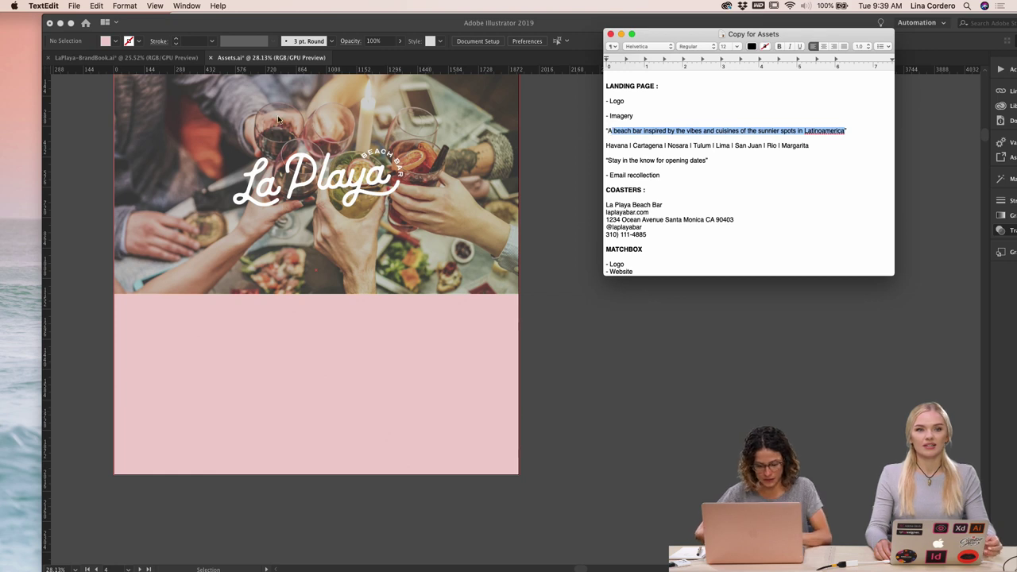
pyautogui.press('super+Tab')
# Draw a text area below the landing page with the Type tool
pyautogui.click(16, 144)
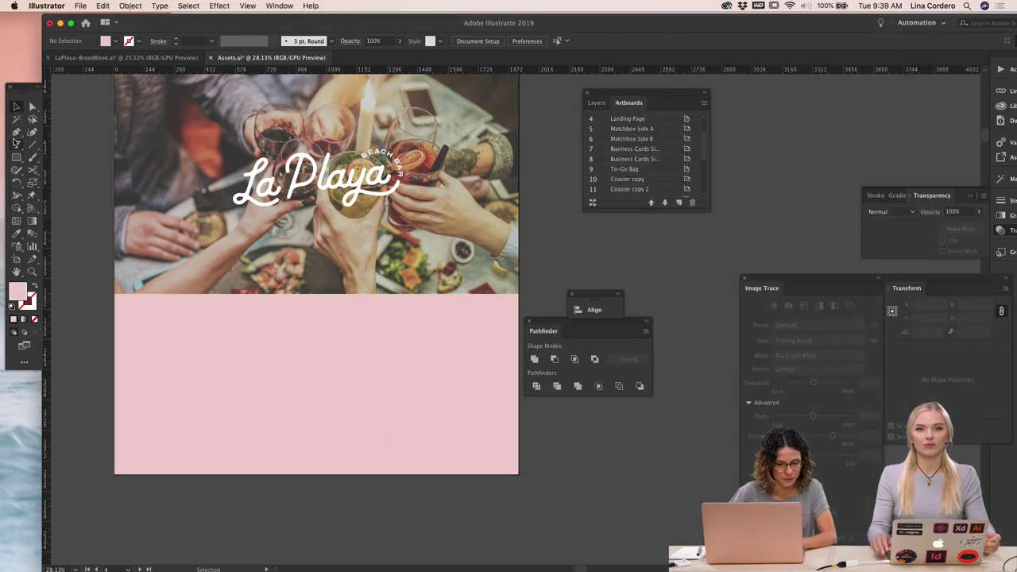
pyautogui.scroll(-3, 224, 298)
pyautogui.moveTo(232, 410); pyautogui.dragTo(548, 493)
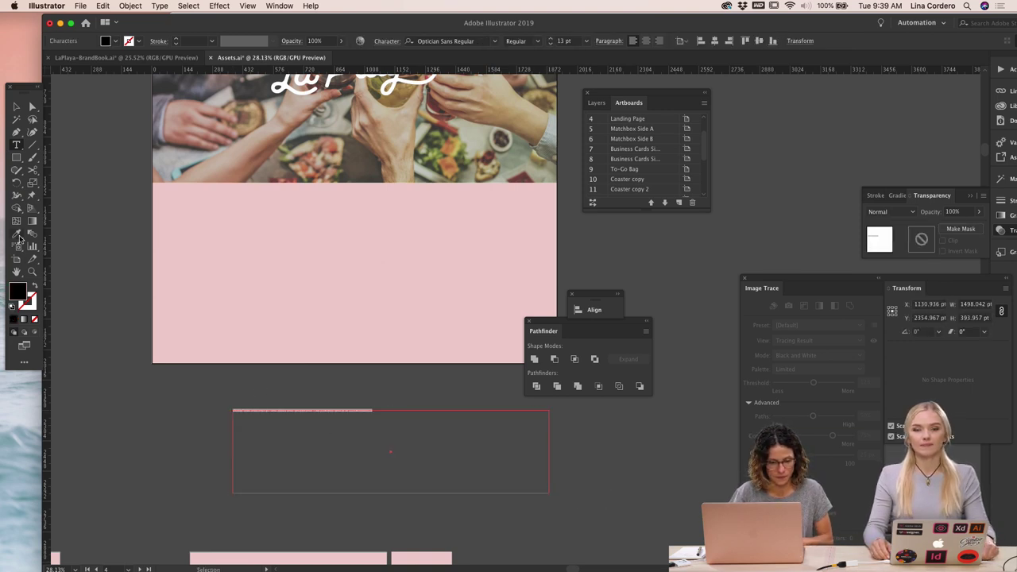
pyautogui.scroll(-6, 149, 283)
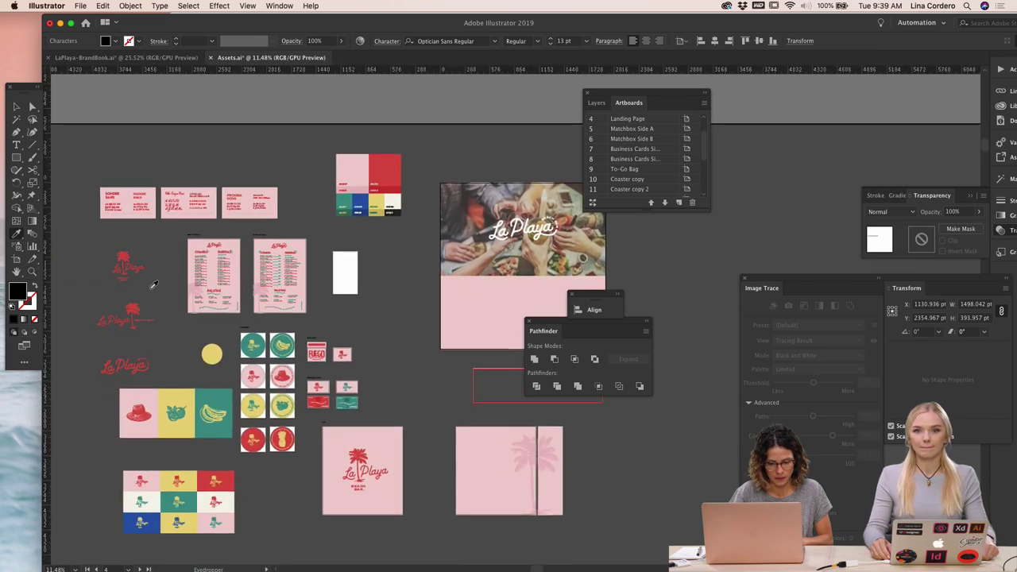
pyautogui.scroll(3, 225, 270)
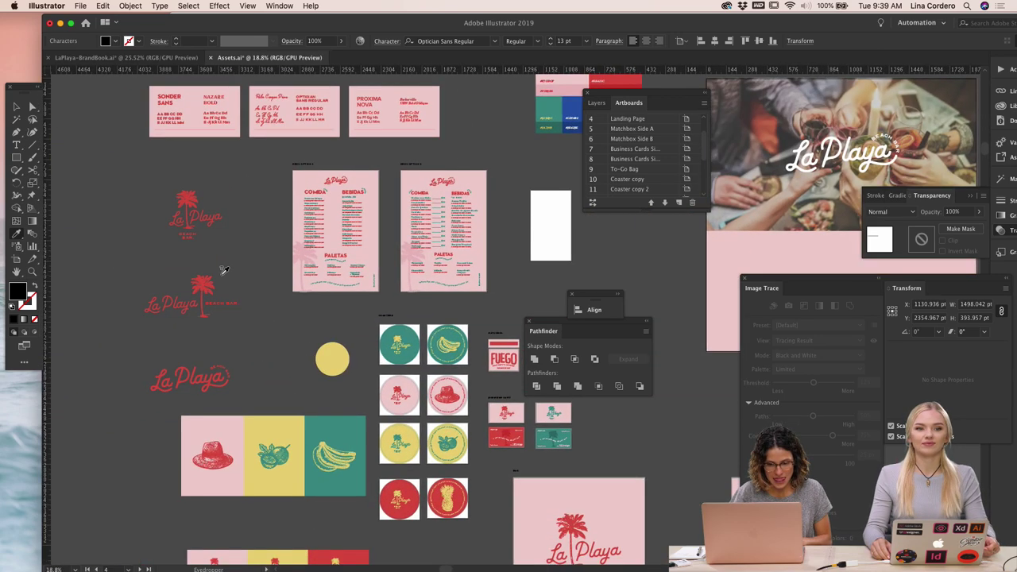
pyautogui.scroll(1, 244, 183)
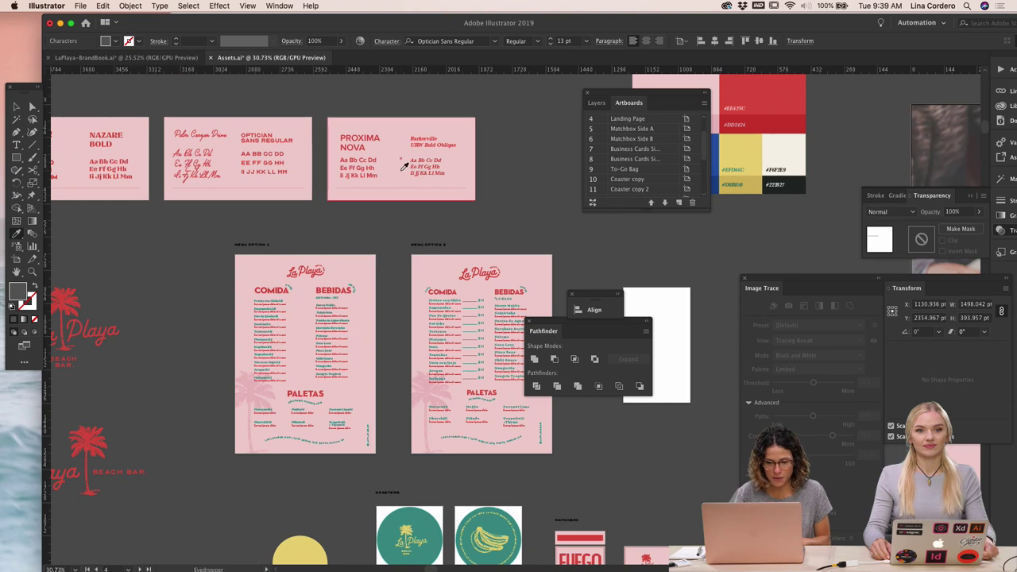
# Apply the red Baskerville style from the type sample to the text
pyautogui.click(427, 156)
pyautogui.hscroll(15, 427, 156)
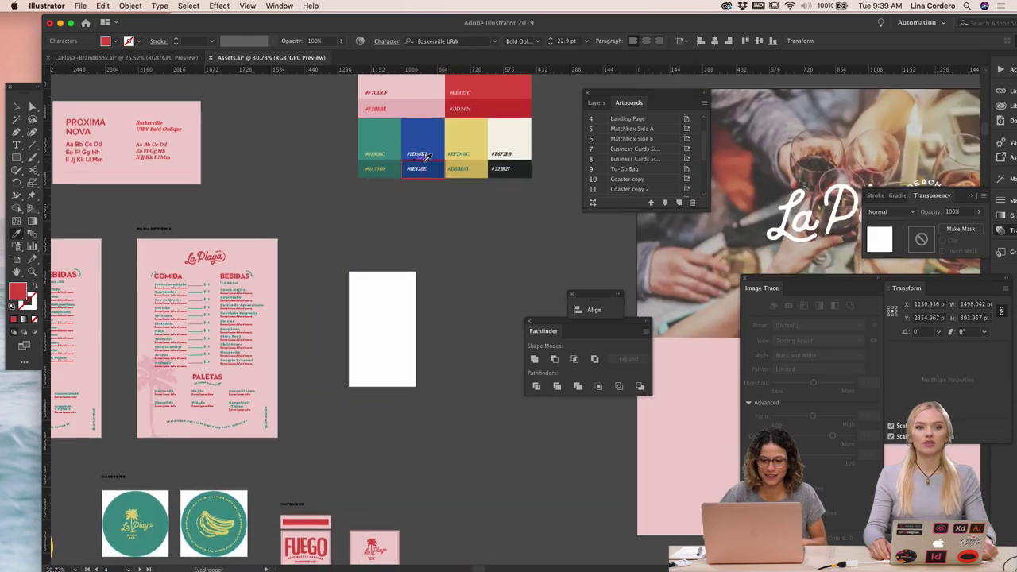
pyautogui.scroll(-5, 427, 156)
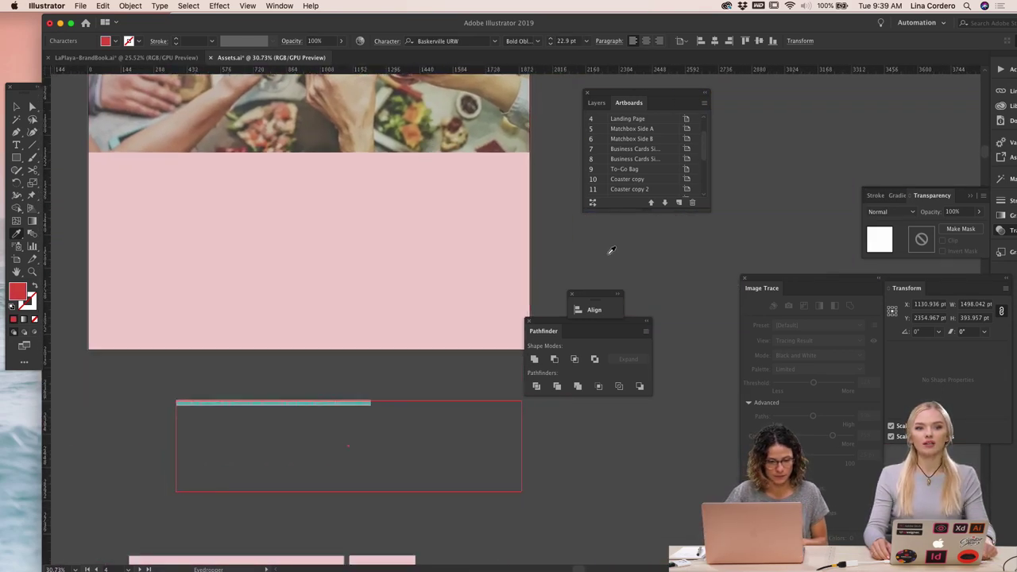
pyautogui.scroll(-5, 377, 197)
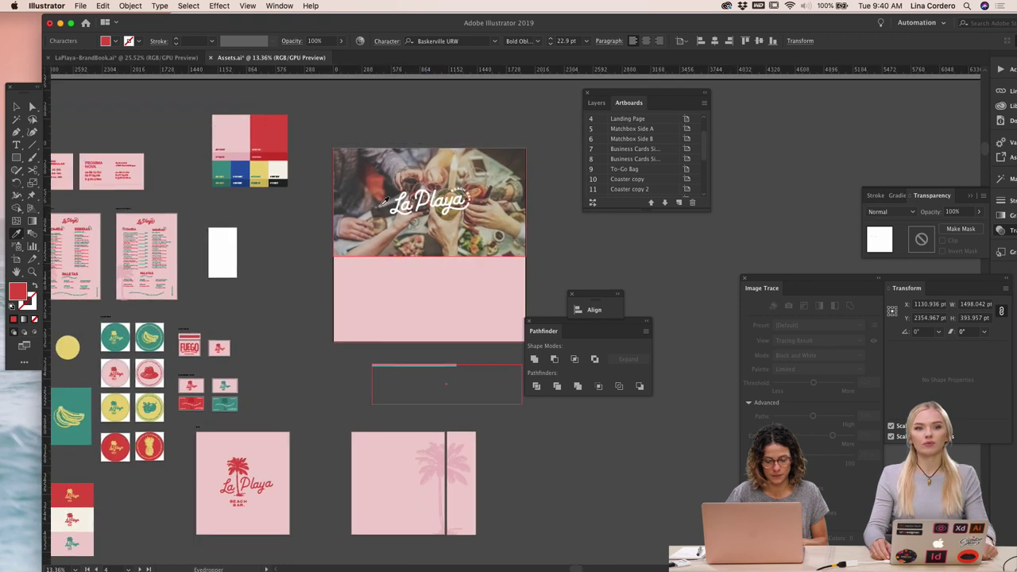
pyautogui.press('v')
pyautogui.hscroll(-3, 176, 182)
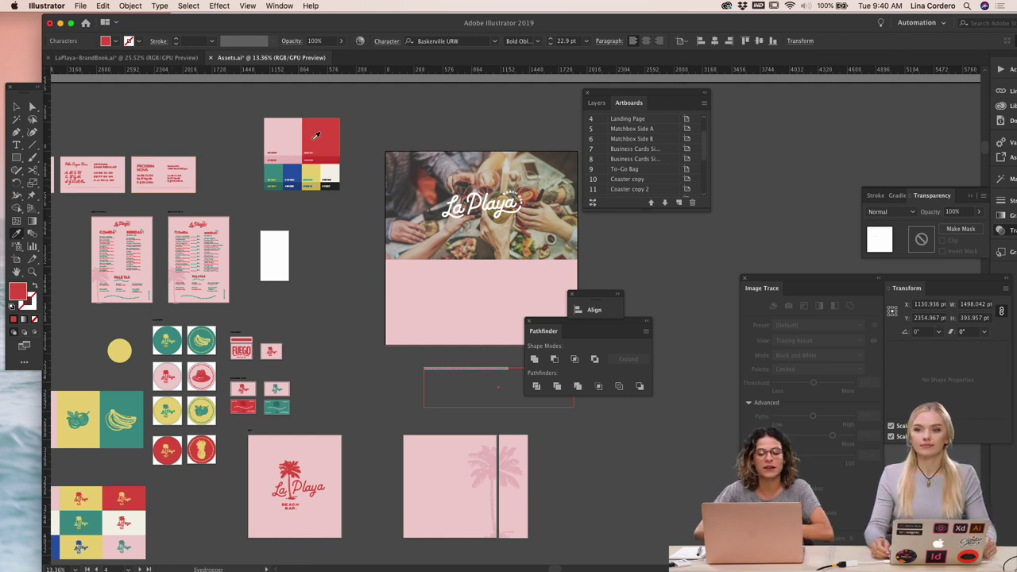
# Select the photo's dark overlay and set its opacity to 53%
pyautogui.press('v')
pyautogui.scroll(3, 388, 213)
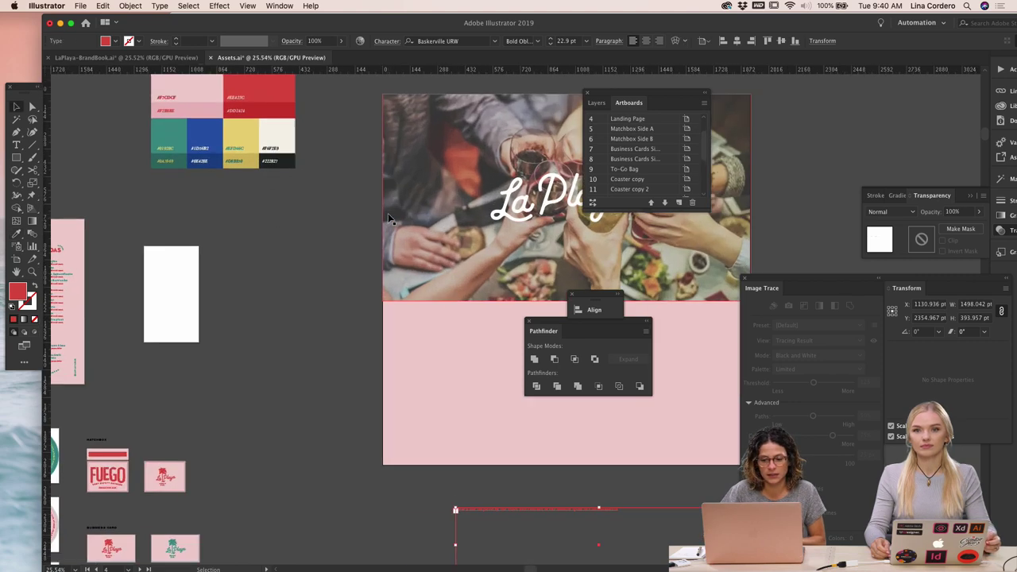
pyautogui.click(422, 193)
pyautogui.hscroll(5, 421, 192)
pyautogui.click(399, 40)
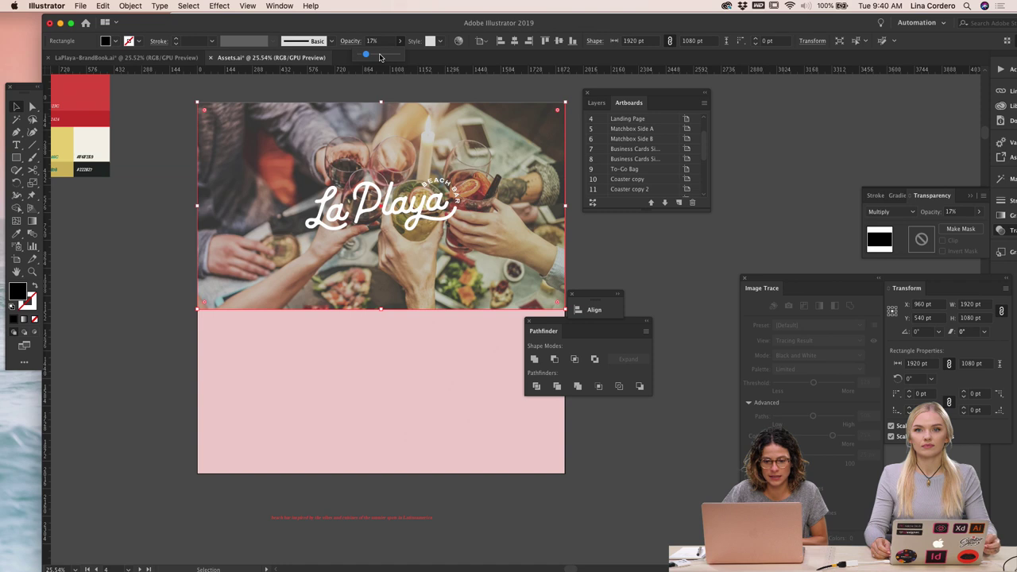
pyautogui.click(379, 54)
# Try Normal and Darken blend modes on the overlay, then return to Multiply
pyautogui.click(892, 211)
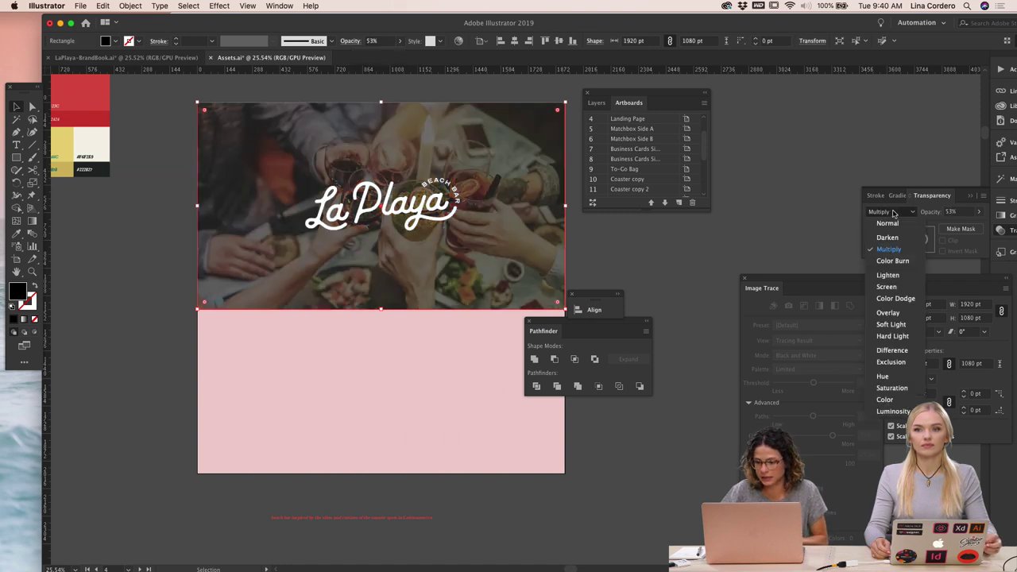
pyautogui.click(886, 223)
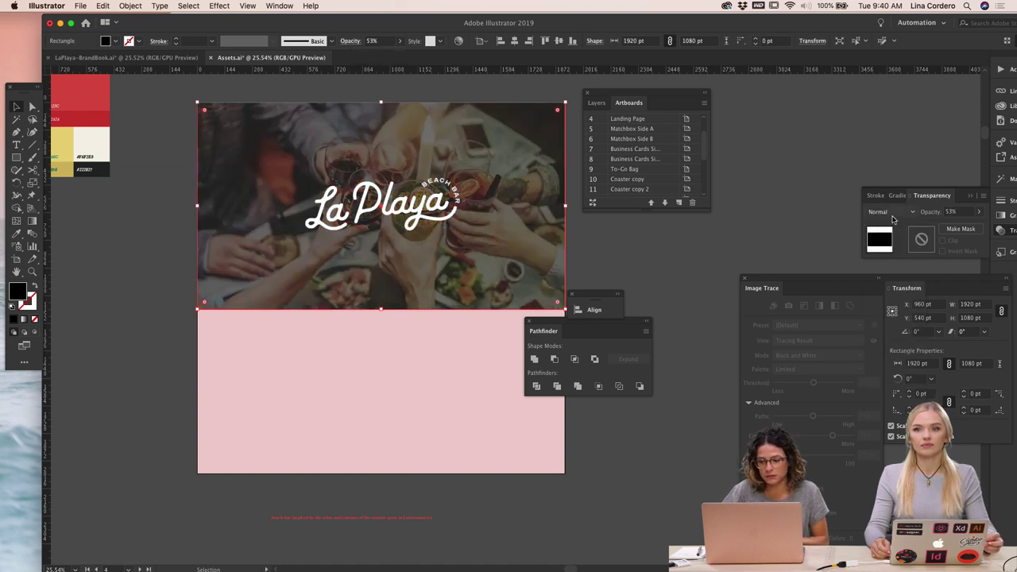
pyautogui.click(889, 212)
pyautogui.click(881, 215)
pyautogui.click(881, 213)
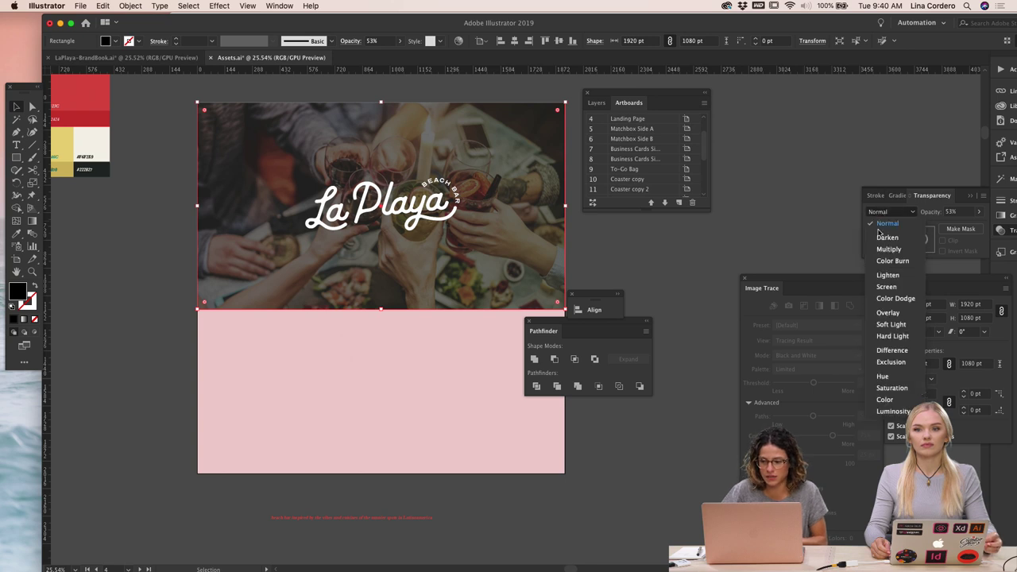
pyautogui.click(882, 236)
pyautogui.click(879, 212)
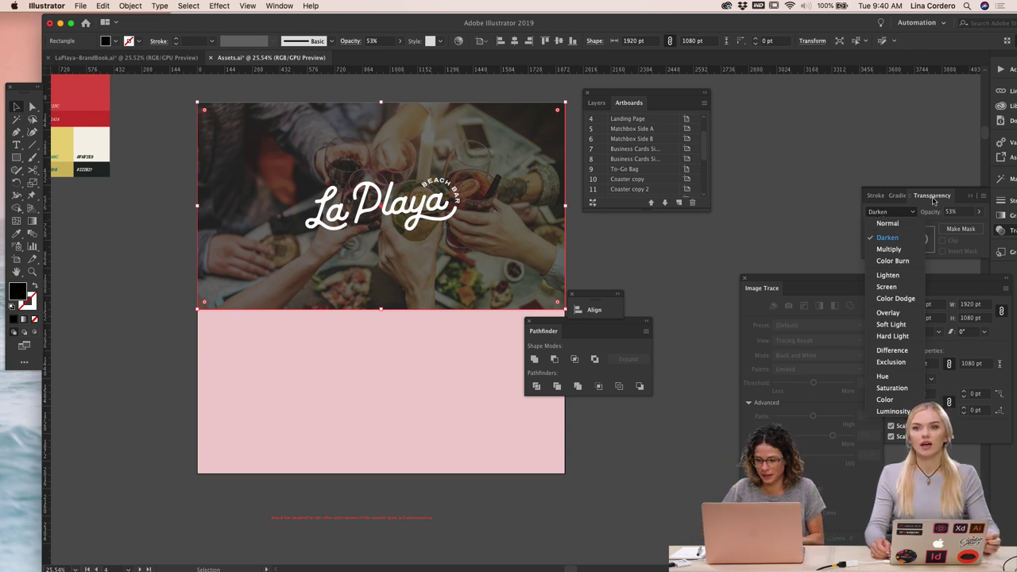
pyautogui.click(888, 250)
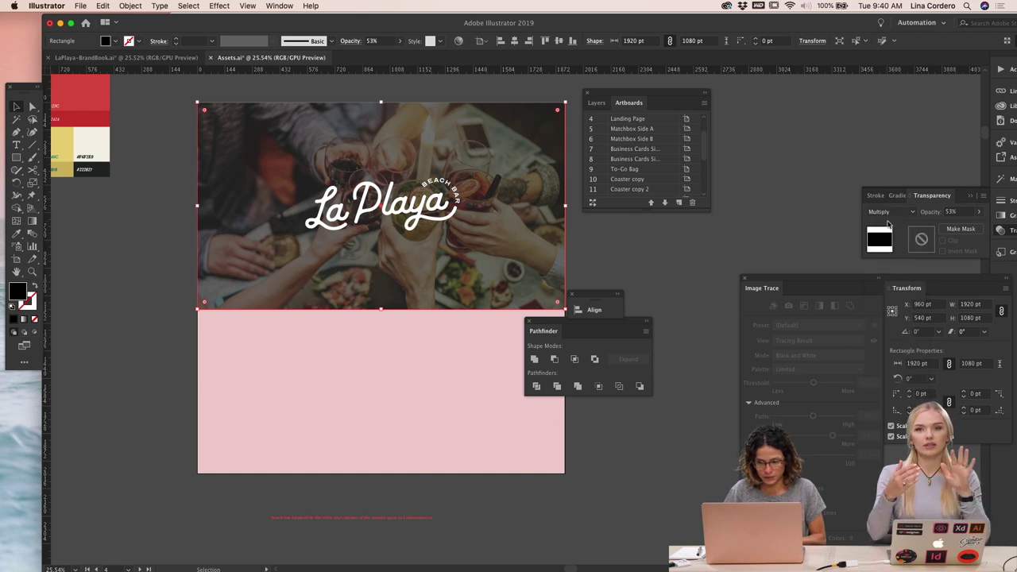
pyautogui.click(889, 212)
pyautogui.click(891, 249)
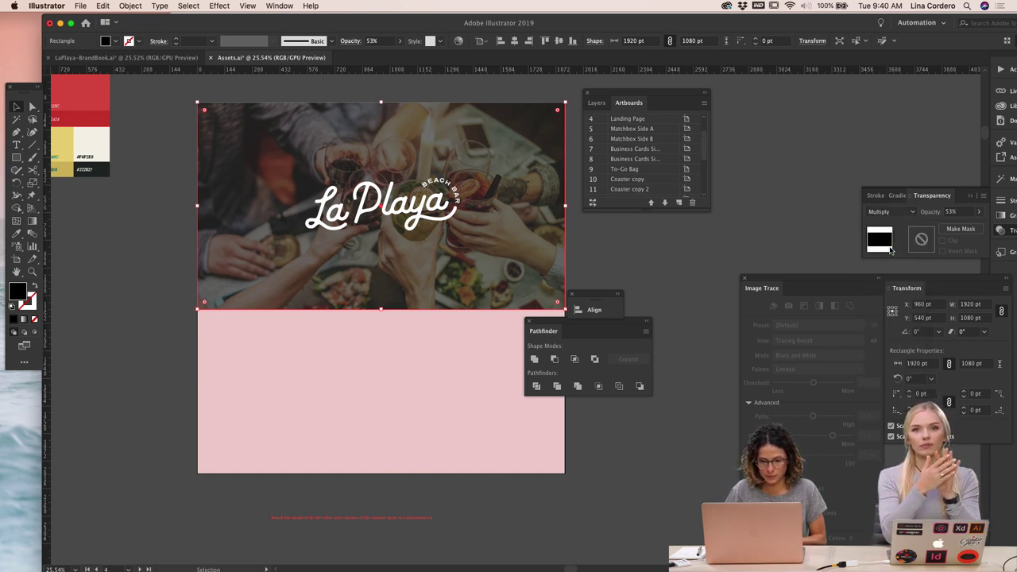
# Lower the overlay's opacity to 17%
pyautogui.click(400, 42)
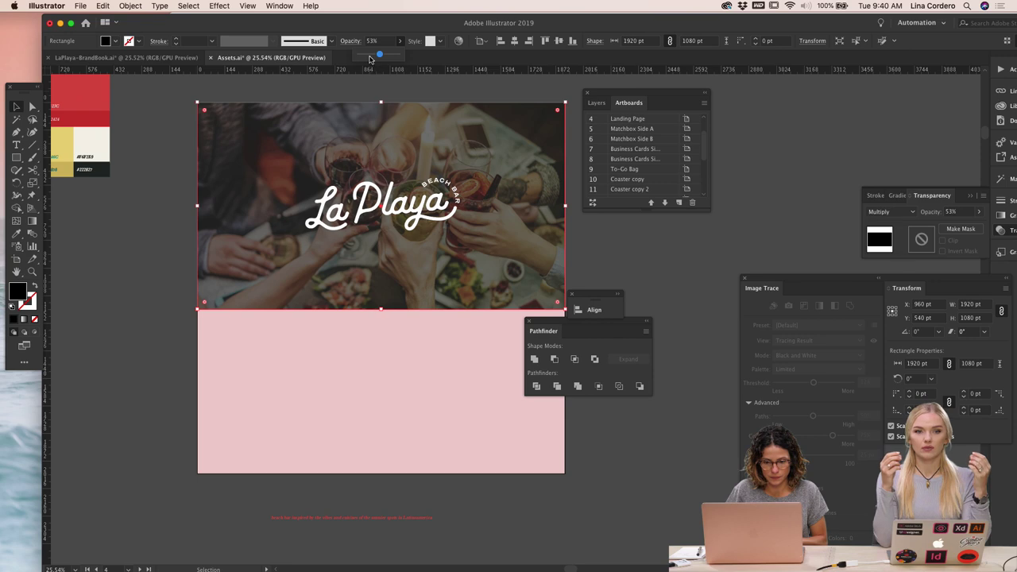
pyautogui.click(370, 56)
pyautogui.click(381, 42)
pyautogui.write('17')
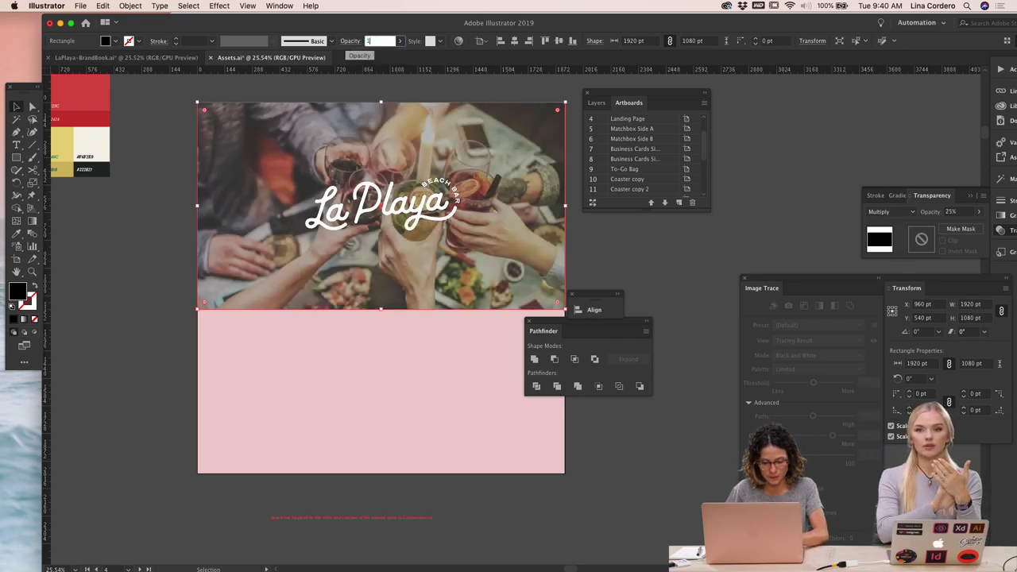
pyautogui.press('Return')
pyautogui.click(614, 250)
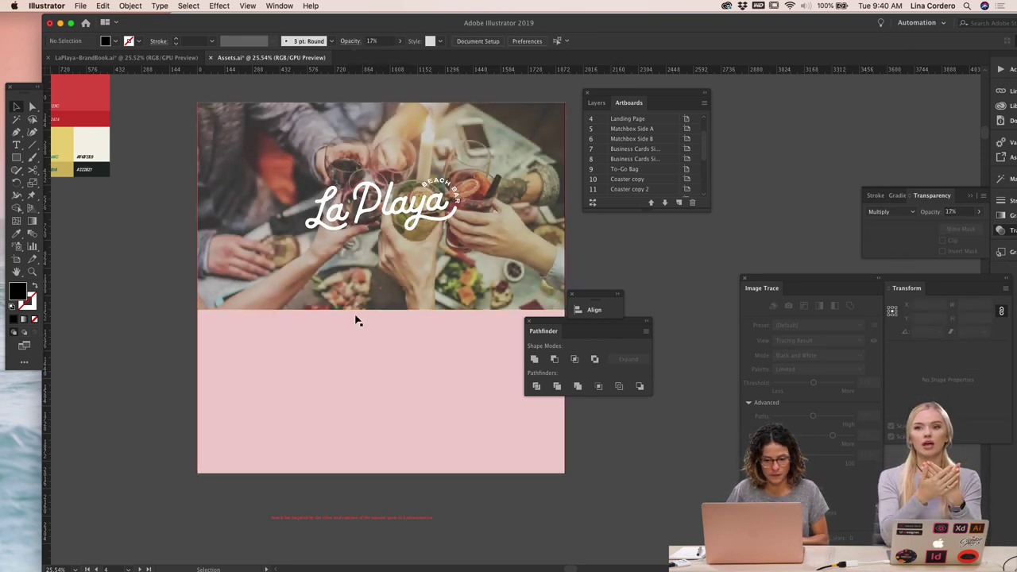
pyautogui.scroll(-3, 355, 318)
pyautogui.scroll(-1, 354, 314)
# Move the red tagline up into the pink section, try 40 pt, and nudge it higher
pyautogui.click(402, 296)
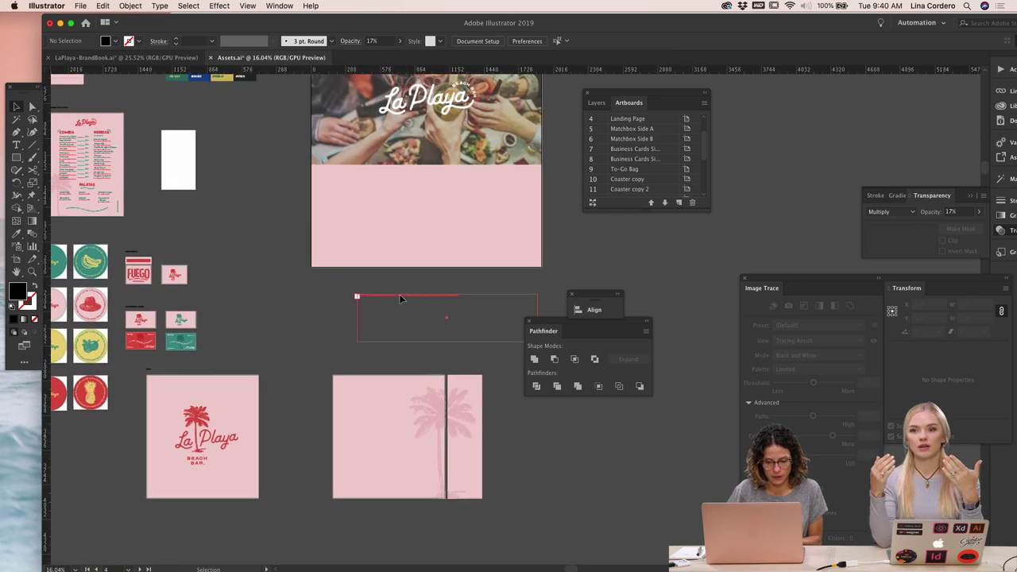
pyautogui.scroll(2, 180, 316)
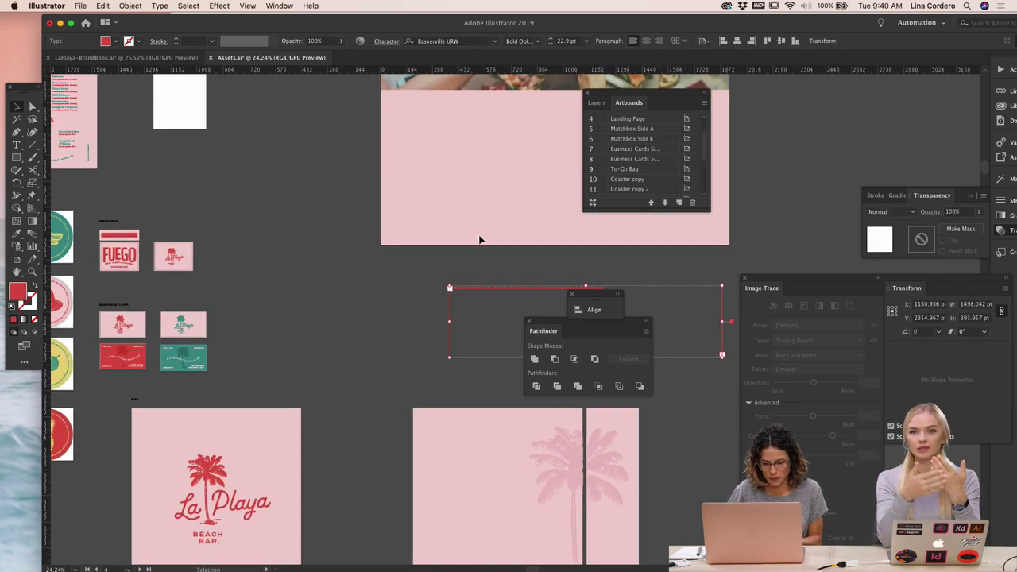
pyautogui.moveTo(454, 298); pyautogui.dragTo(430, 154)
pyautogui.hscroll(5, 431, 153)
pyautogui.scroll(2, 431, 153)
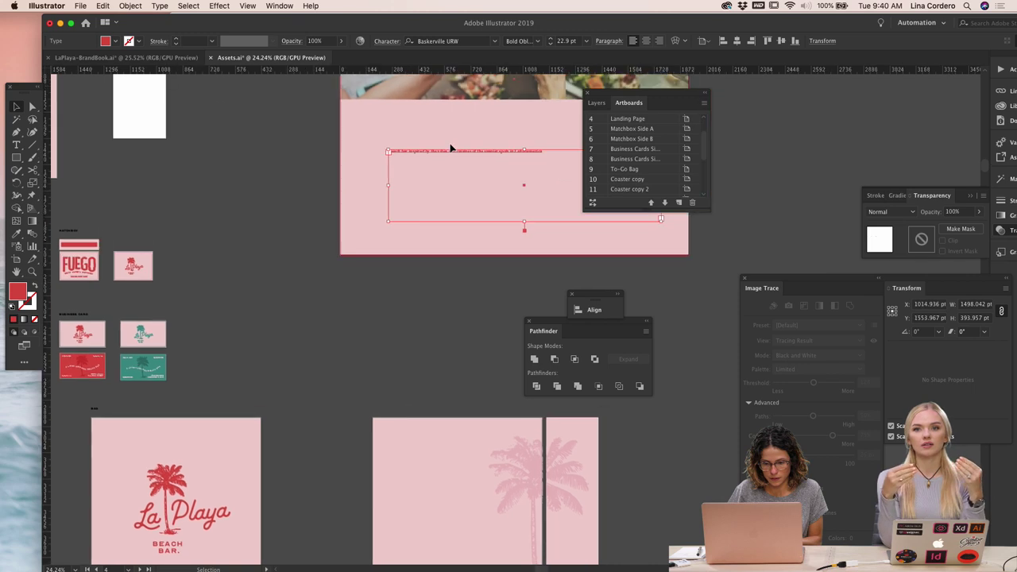
pyautogui.click(571, 40)
pyautogui.write('40')
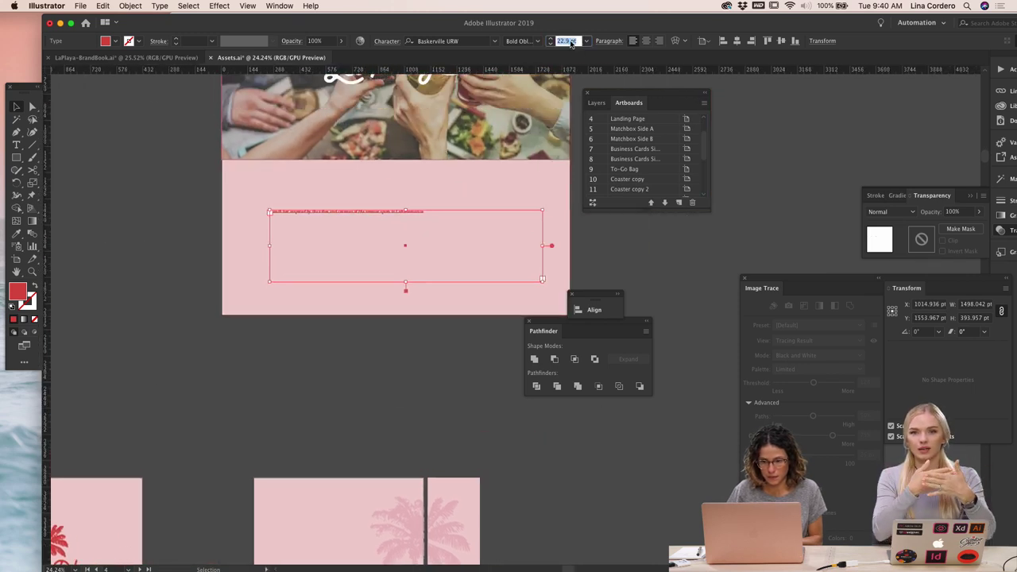
pyautogui.press('Return')
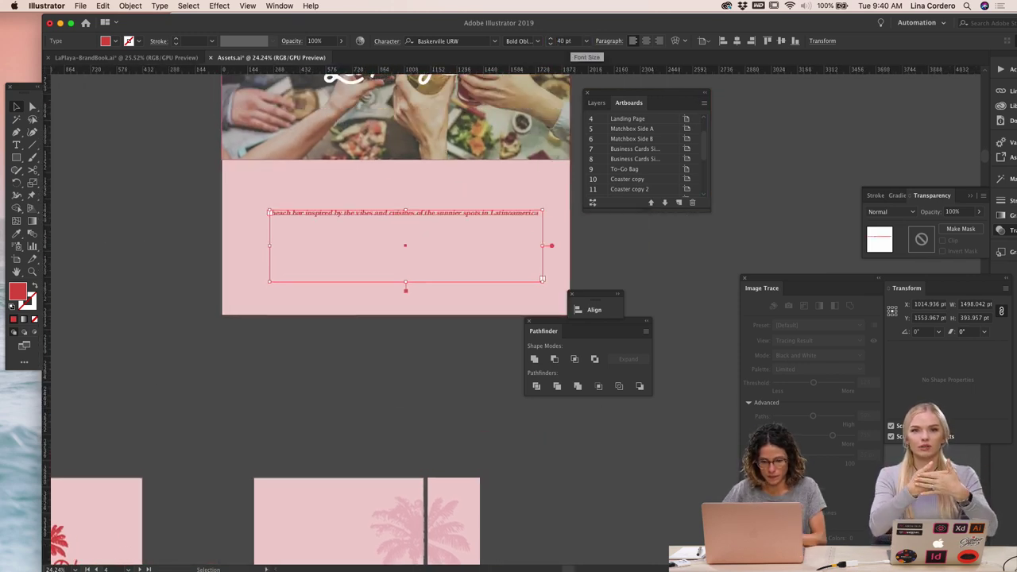
pyautogui.click(439, 371)
pyautogui.scroll(2, 439, 371)
pyautogui.scroll(8, 373, 196)
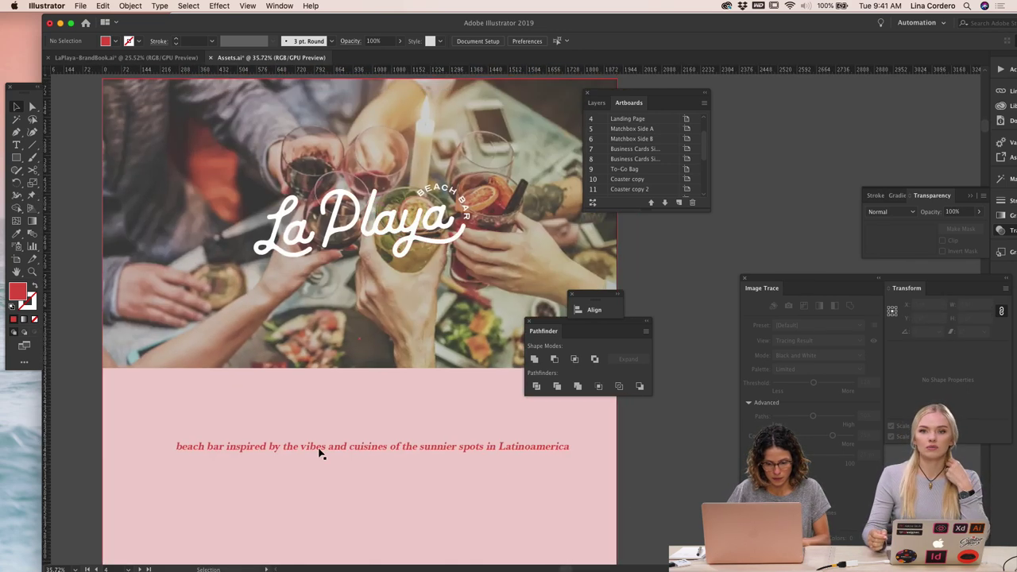
pyautogui.moveTo(321, 453); pyautogui.dragTo(301, 411)
# Set the tagline to 60 pt with 72 pt leading and resize its frame to wrap onto two lines
pyautogui.scroll(-1, 301, 411)
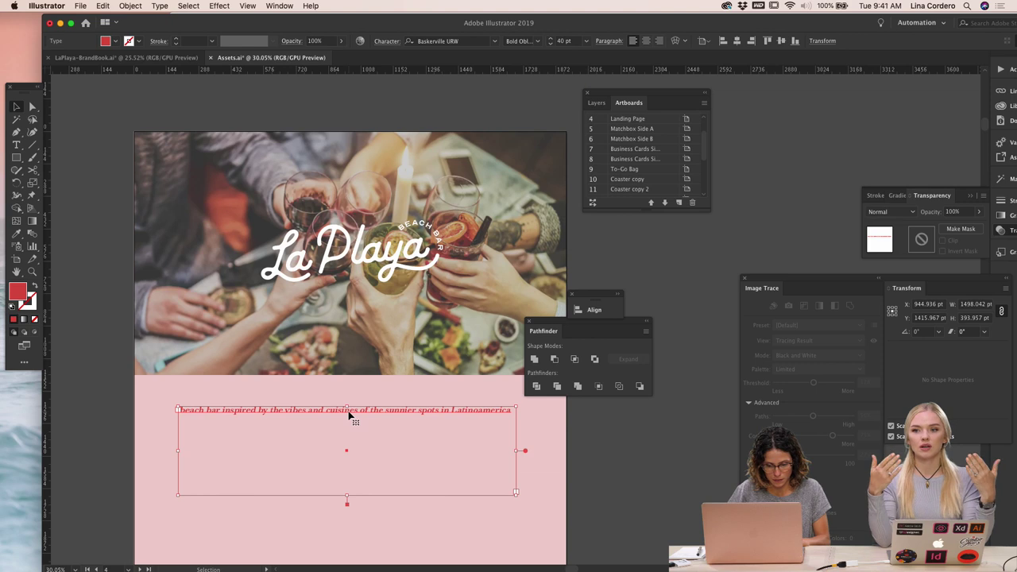
pyautogui.click(566, 40)
pyautogui.write('6')
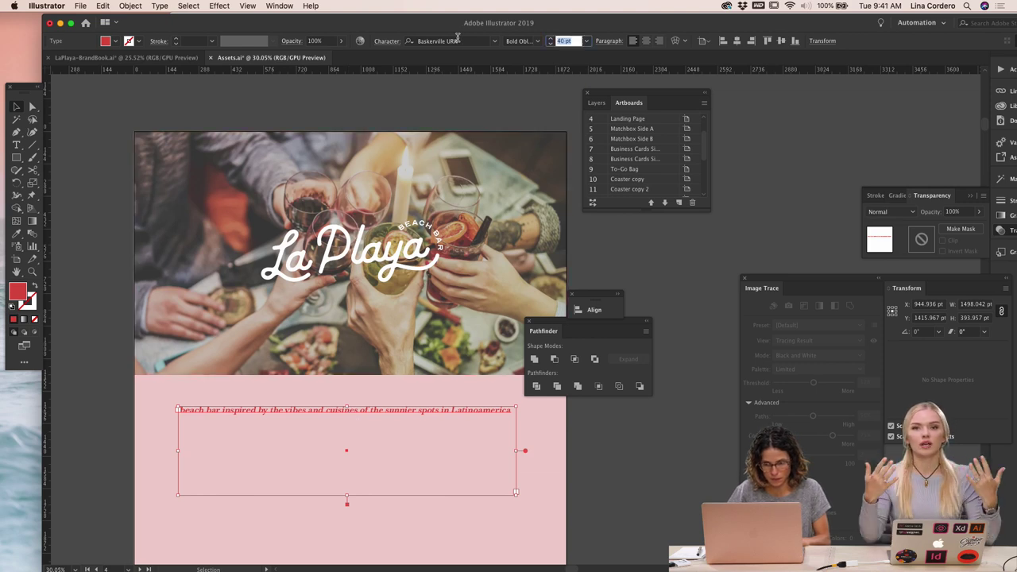
pyautogui.write('0')
pyautogui.press('Return')
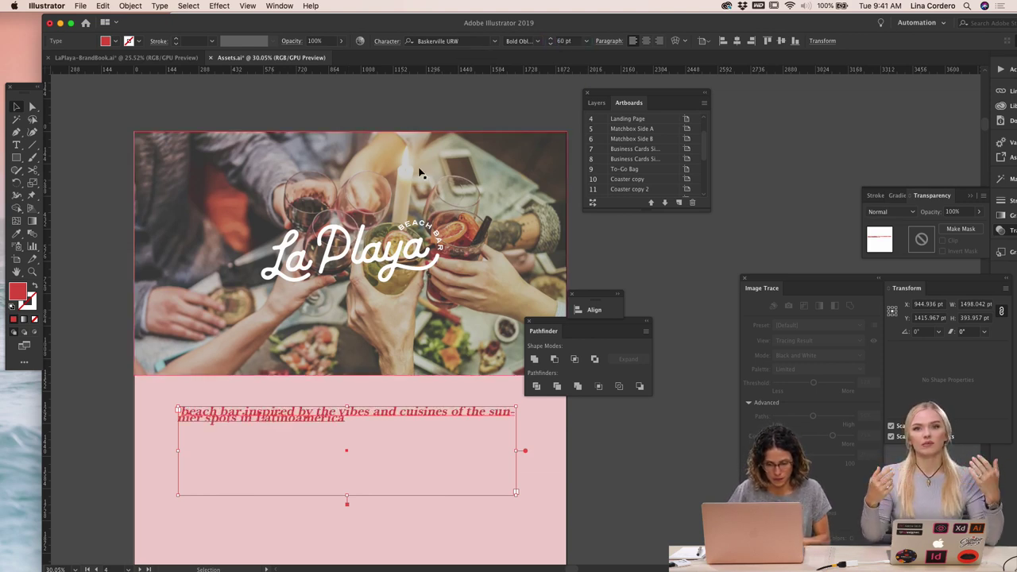
pyautogui.click(386, 41)
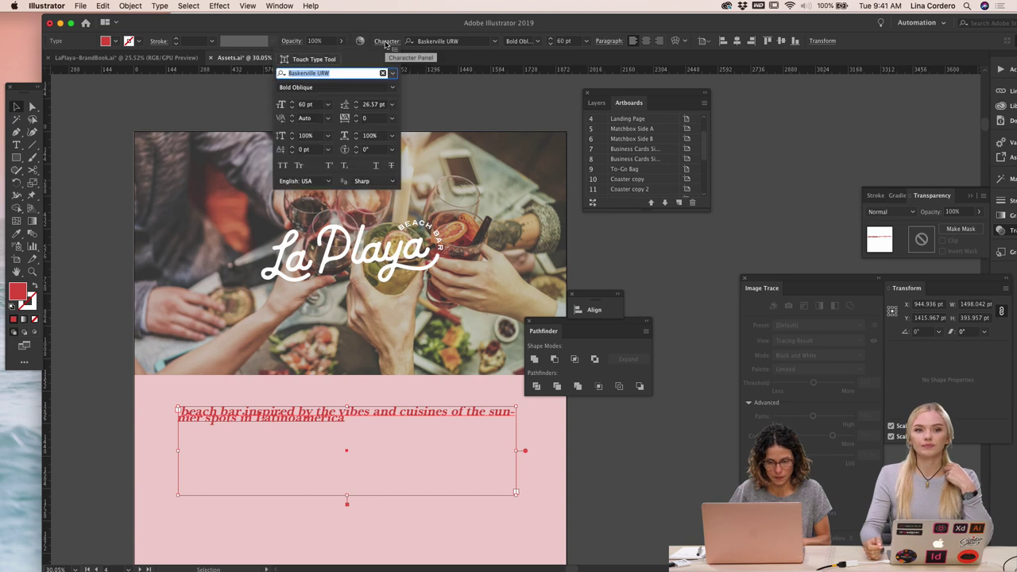
pyautogui.click(392, 105)
pyautogui.click(406, 128)
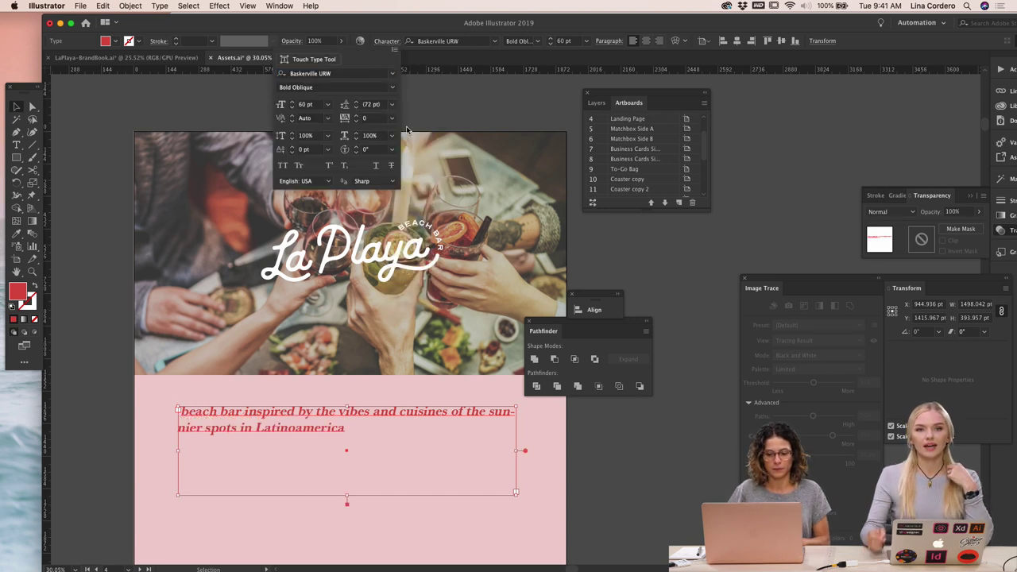
pyautogui.click(89, 399)
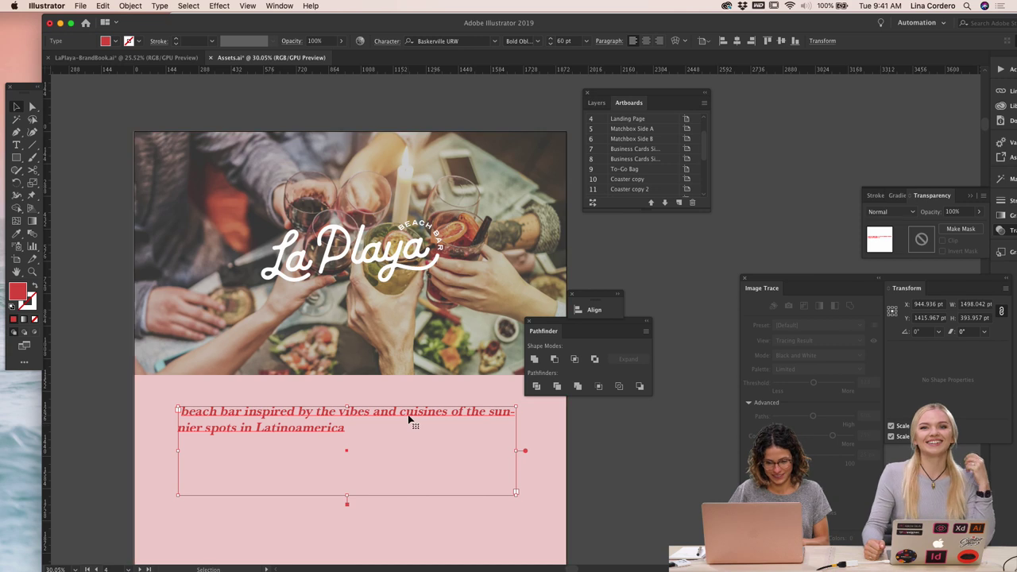
pyautogui.moveTo(517, 493); pyautogui.dragTo(443, 537)
# Narrow the tagline frame so it wraps into three lines, then select all its text
pyautogui.scroll(-5, 647, 472)
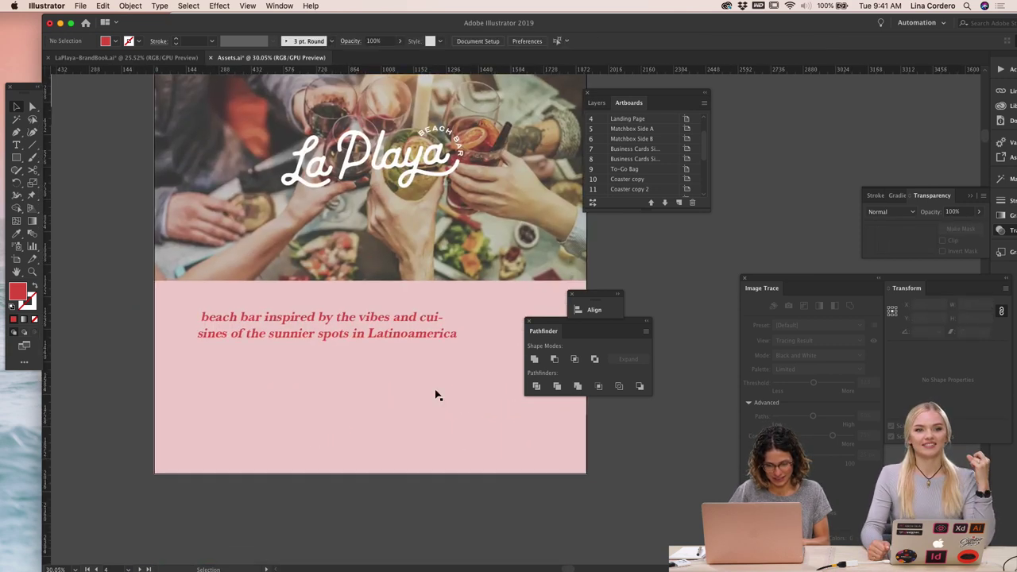
pyautogui.moveTo(467, 380); pyautogui.dragTo(405, 379)
pyautogui.click(686, 421)
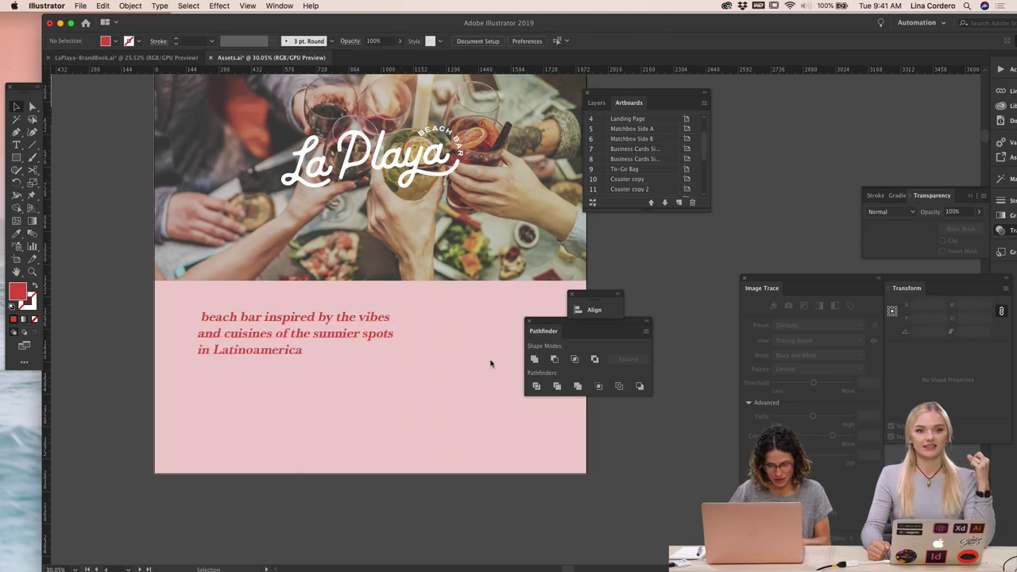
pyautogui.click(204, 318)
pyautogui.doubleClick(204, 318)
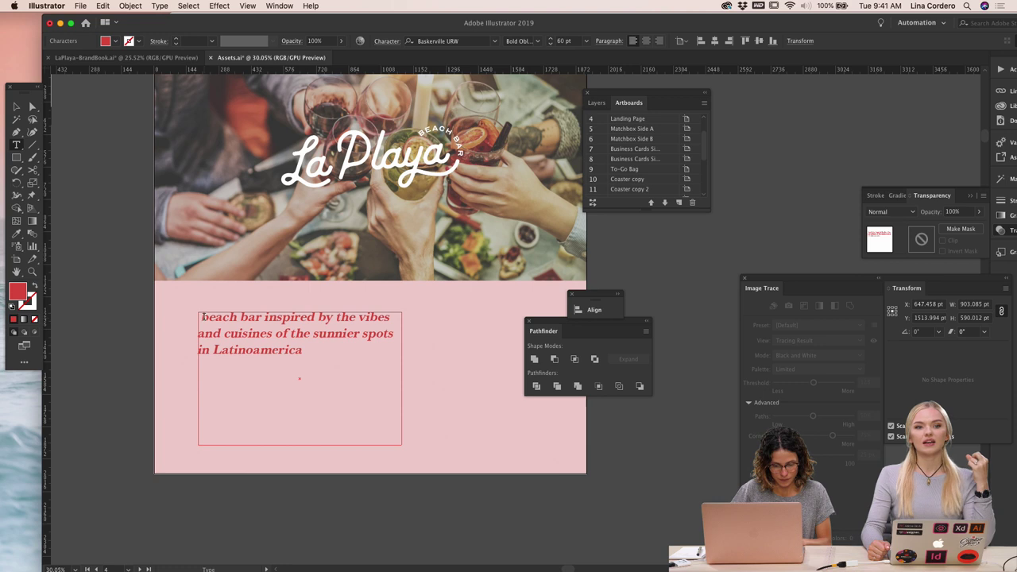
pyautogui.write('A')
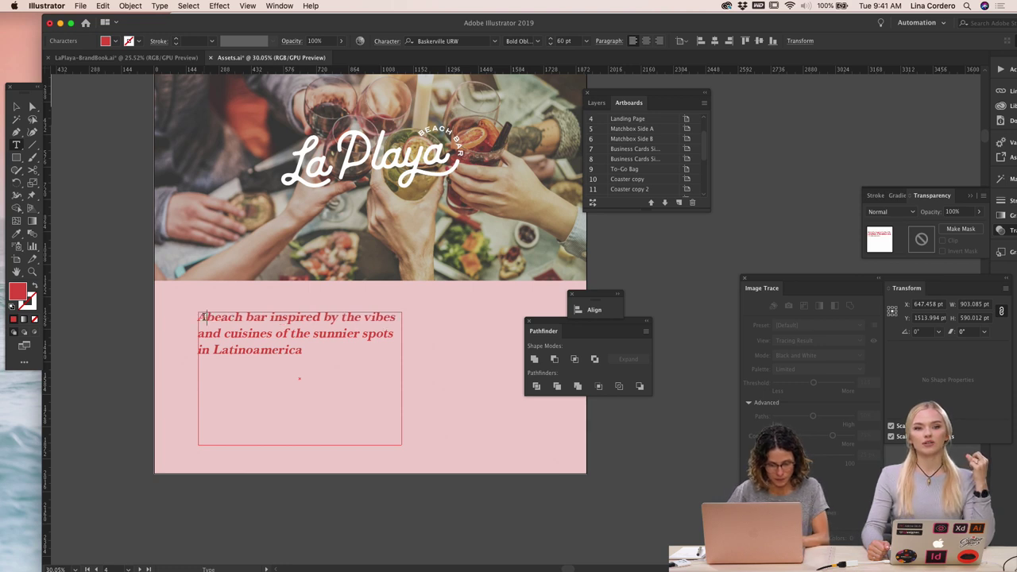
pyautogui.press('super+a')
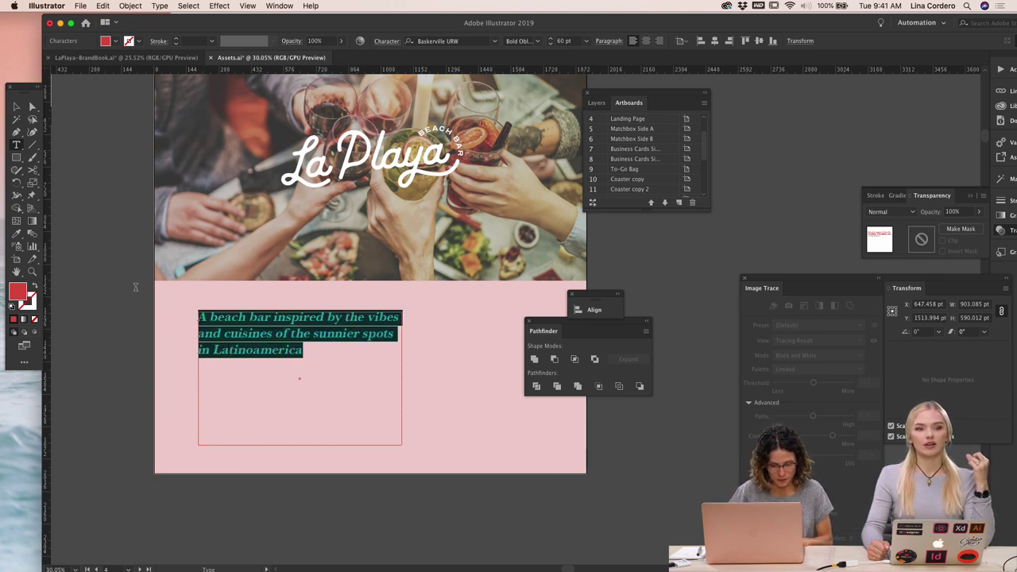
# Check the three-line tagline frame's placement near the top-left of the pink panel
pyautogui.click(16, 235)
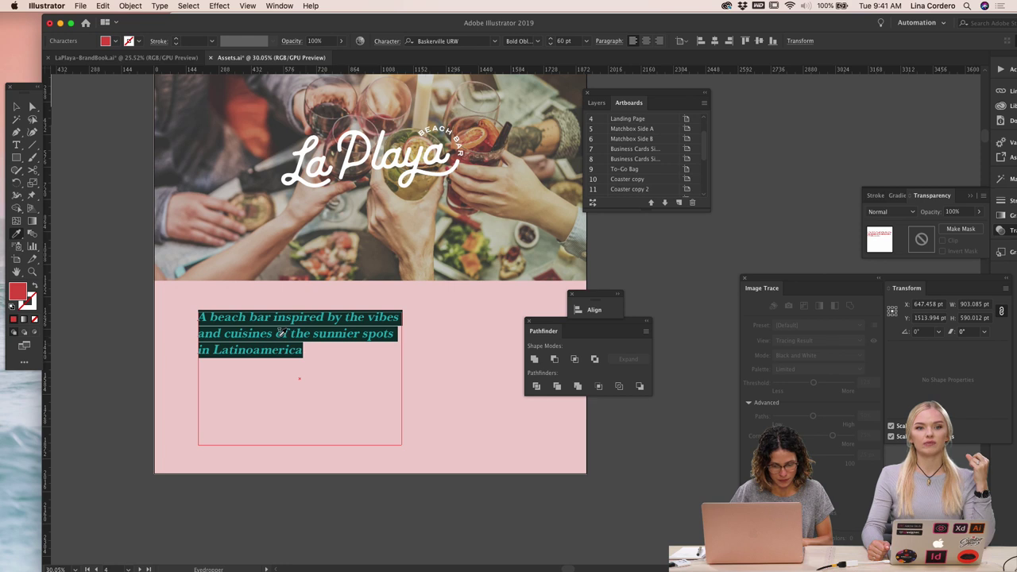
pyautogui.click(16, 106)
pyautogui.click(135, 241)
pyautogui.scroll(-1, 135, 241)
pyautogui.scroll(-1, 135, 241)
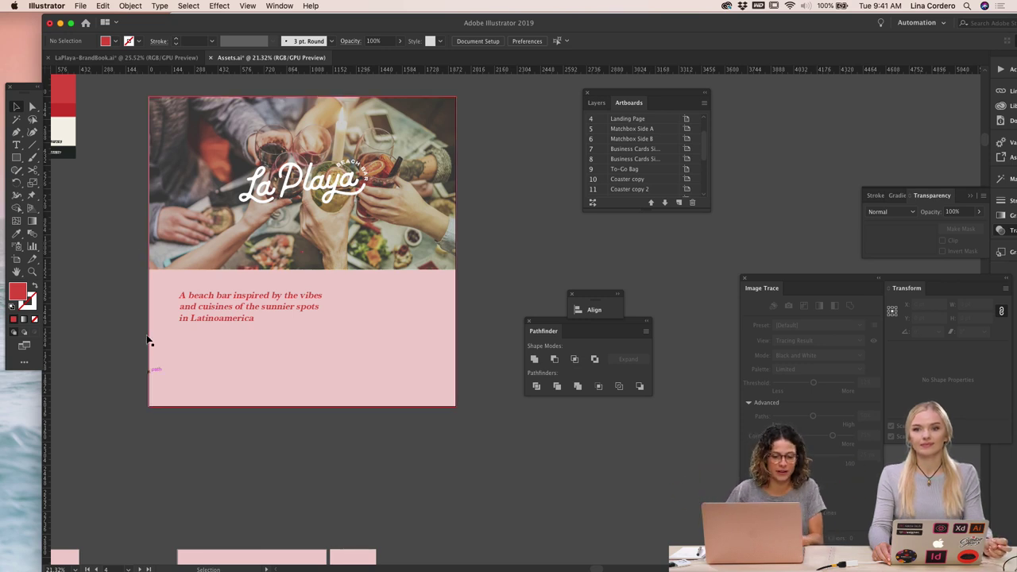
pyautogui.moveTo(127, 287); pyautogui.dragTo(320, 379)
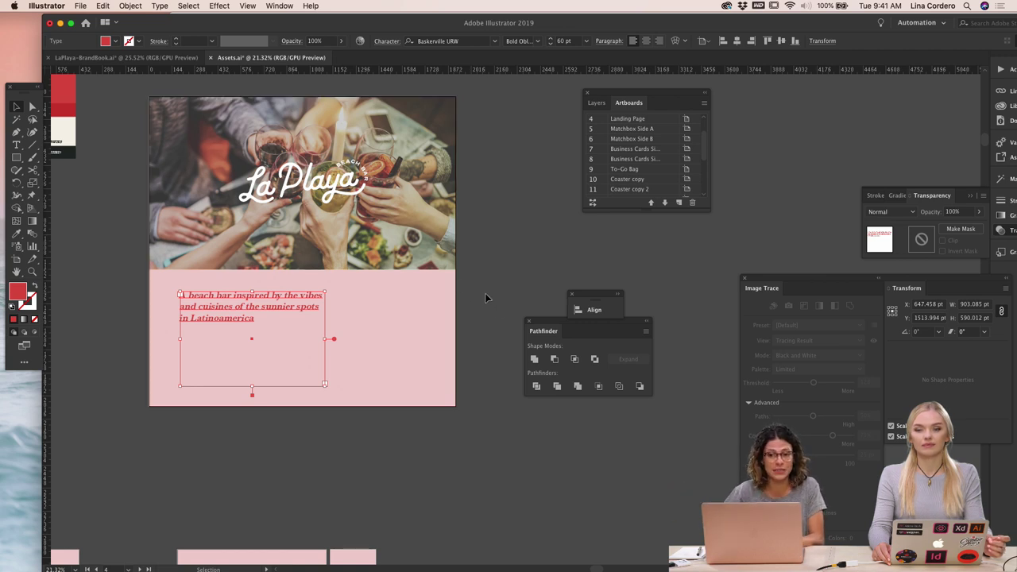
pyautogui.scroll(3, 486, 298)
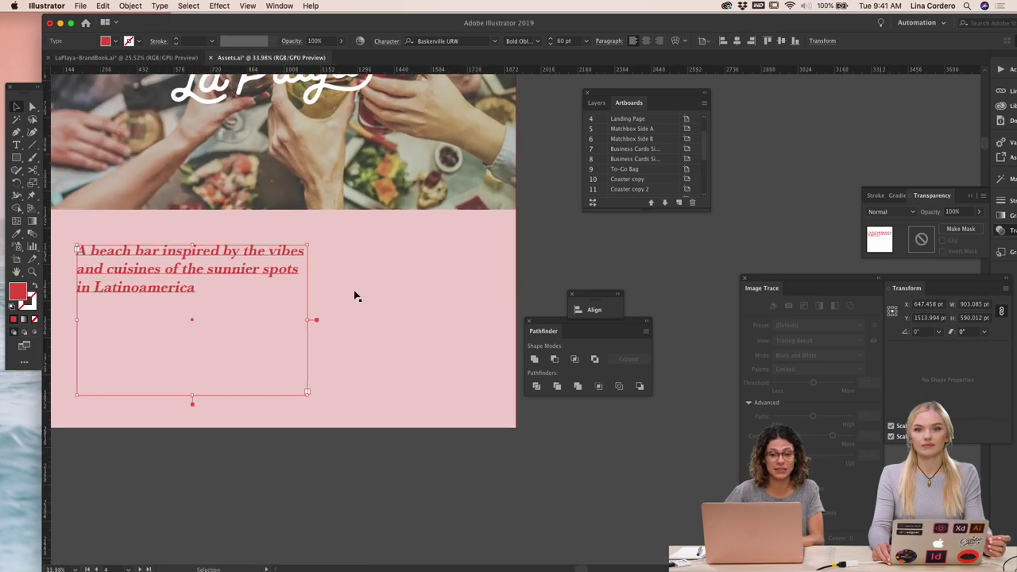
pyautogui.hscroll(-3, 238, 278)
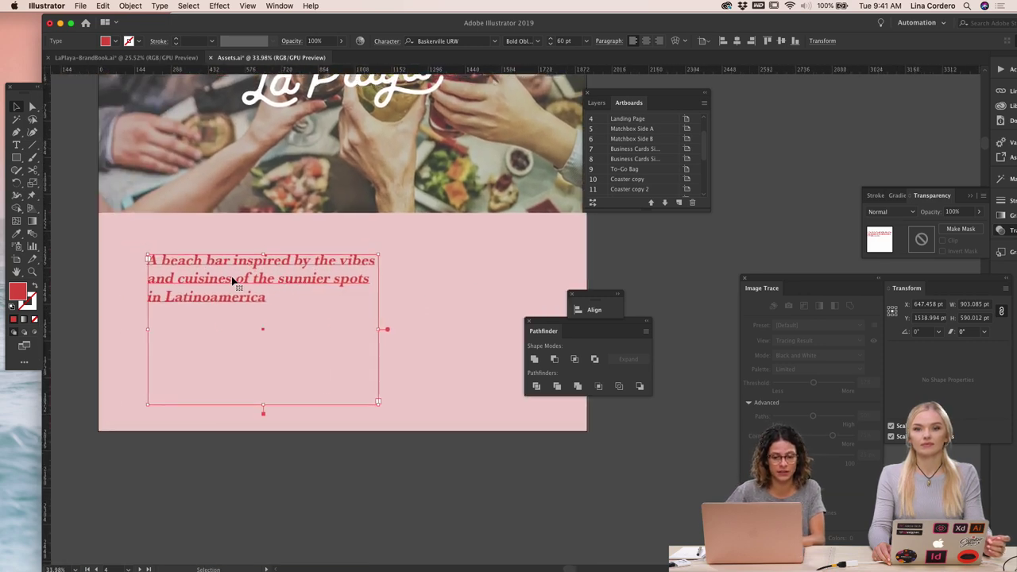
pyautogui.click(330, 398)
pyautogui.scroll(-3, 325, 397)
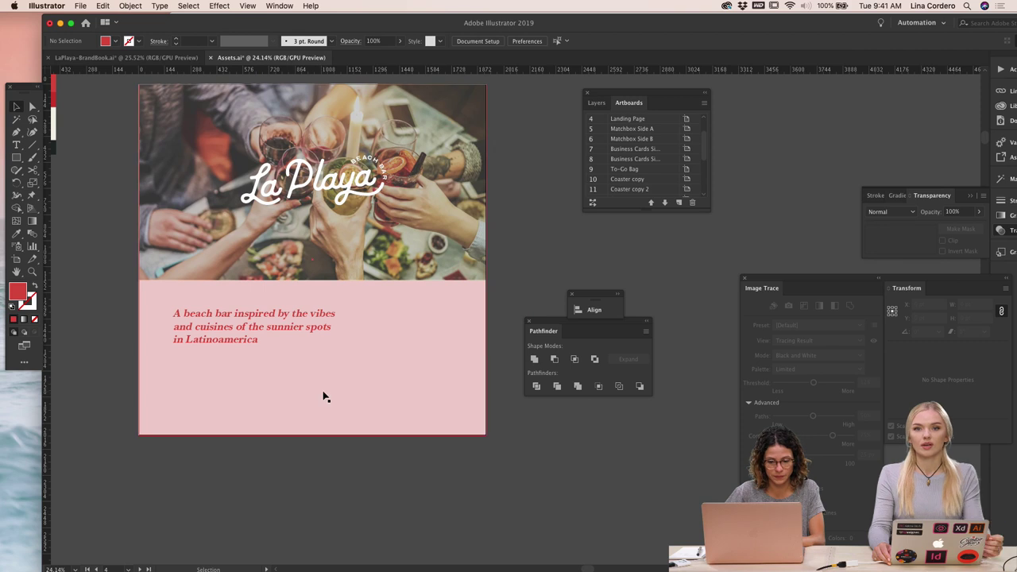
pyautogui.click(241, 344)
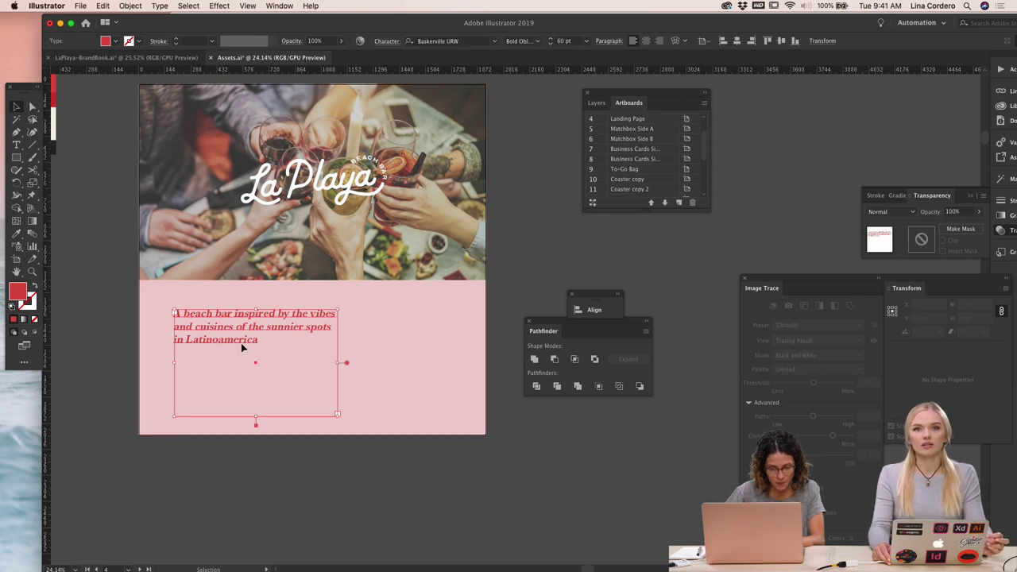
pyautogui.click(274, 482)
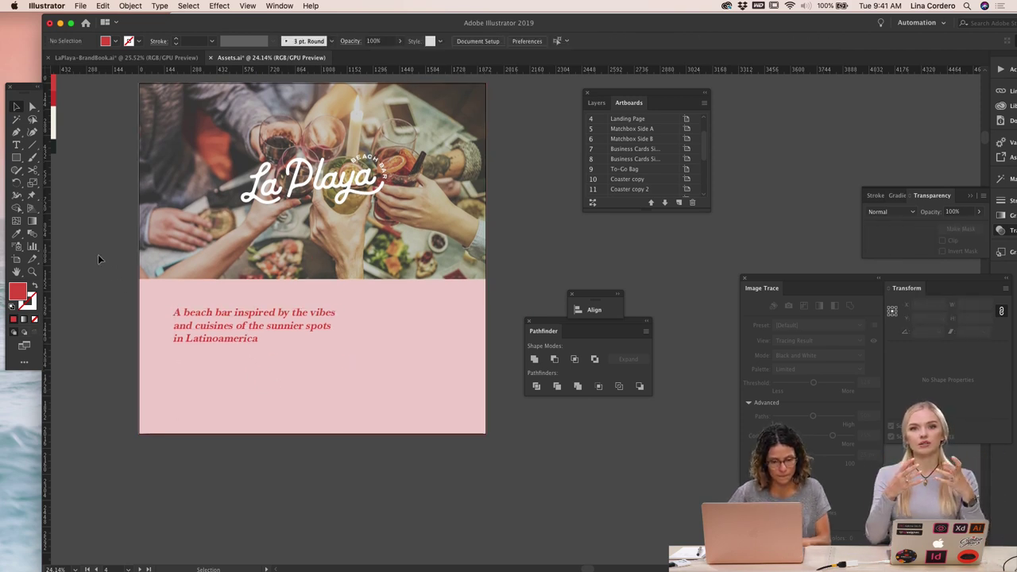
# Draw a wide bar below the tagline and make it an unfilled red outline
pyautogui.scroll(-2, 98, 259)
pyautogui.click(17, 157)
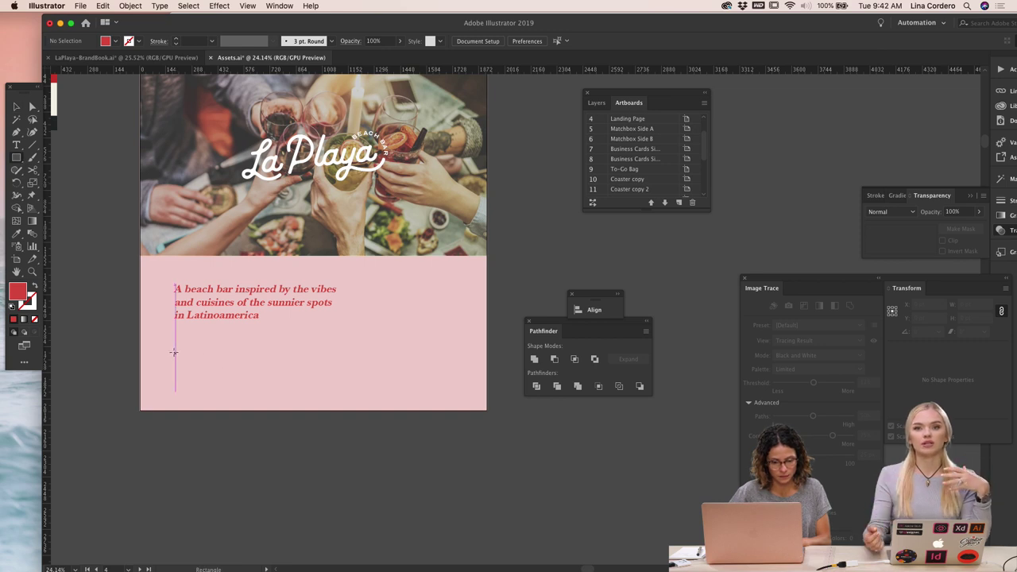
pyautogui.moveTo(175, 351); pyautogui.dragTo(445, 370)
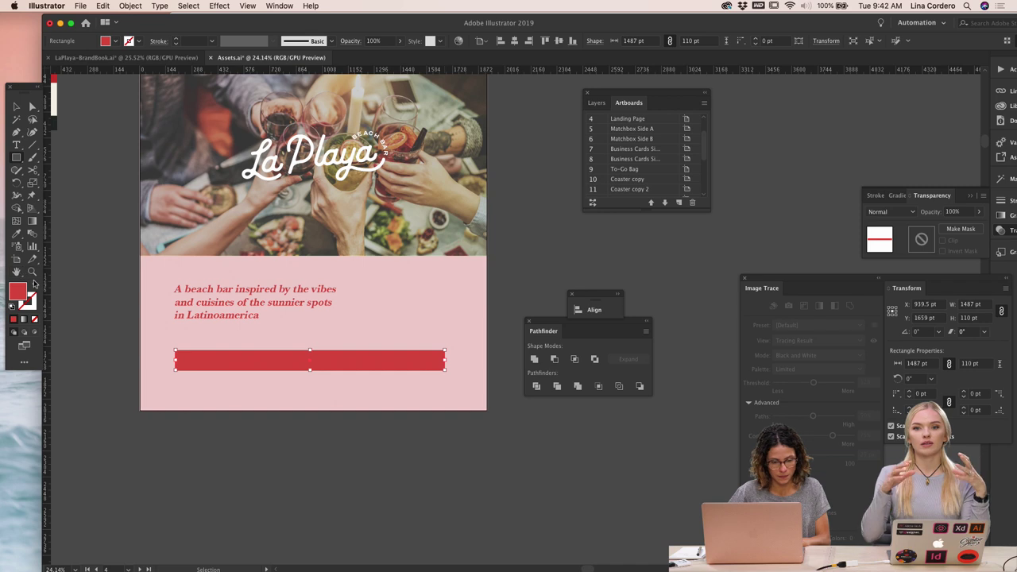
pyautogui.click(34, 284)
pyautogui.click(17, 106)
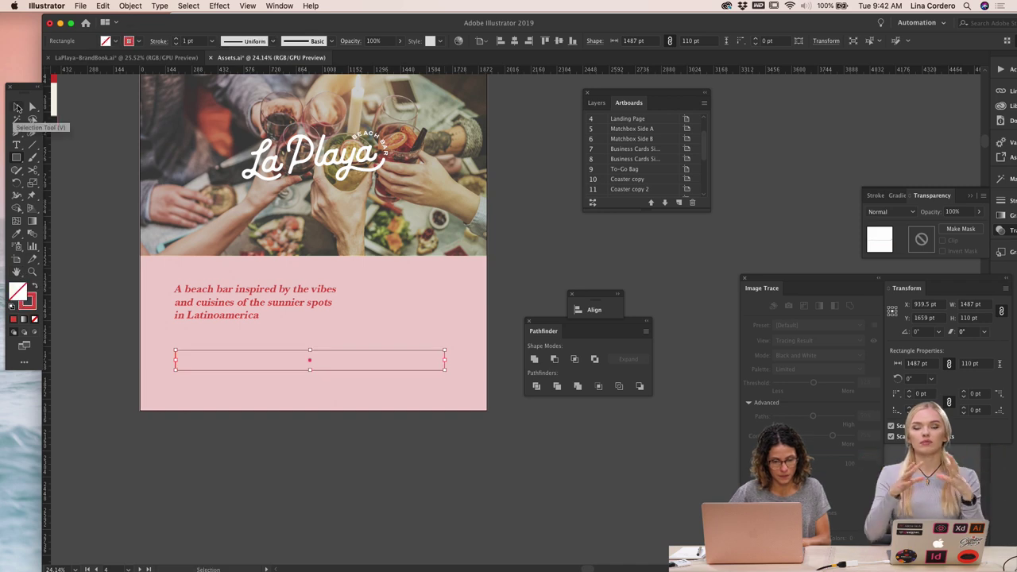
pyautogui.click(88, 223)
# Set the box's stroke weight to 2 pt, then raise it to 3 pt
pyautogui.scroll(1, 141, 292)
pyautogui.click(182, 361)
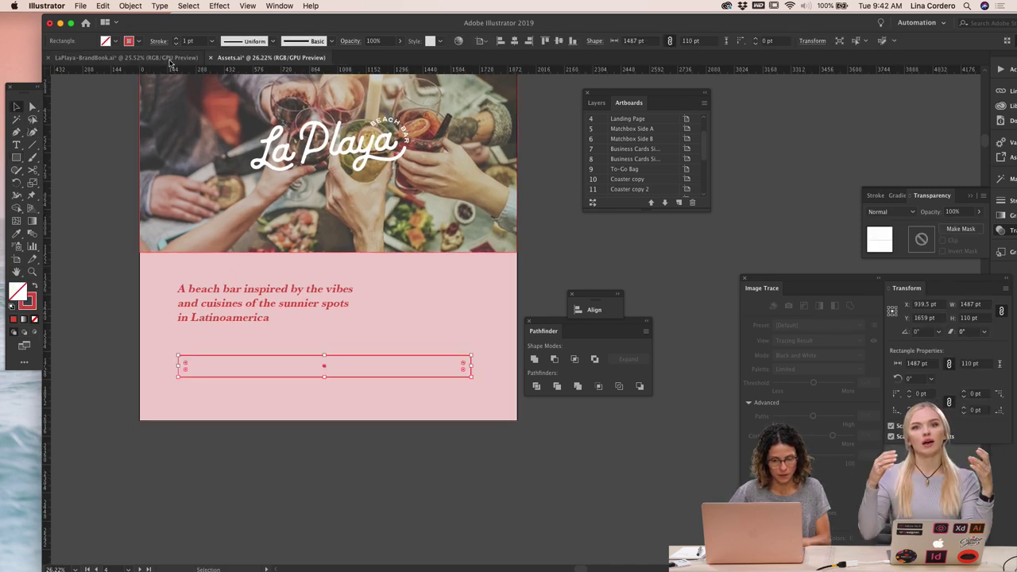
pyautogui.click(191, 41)
pyautogui.write('2')
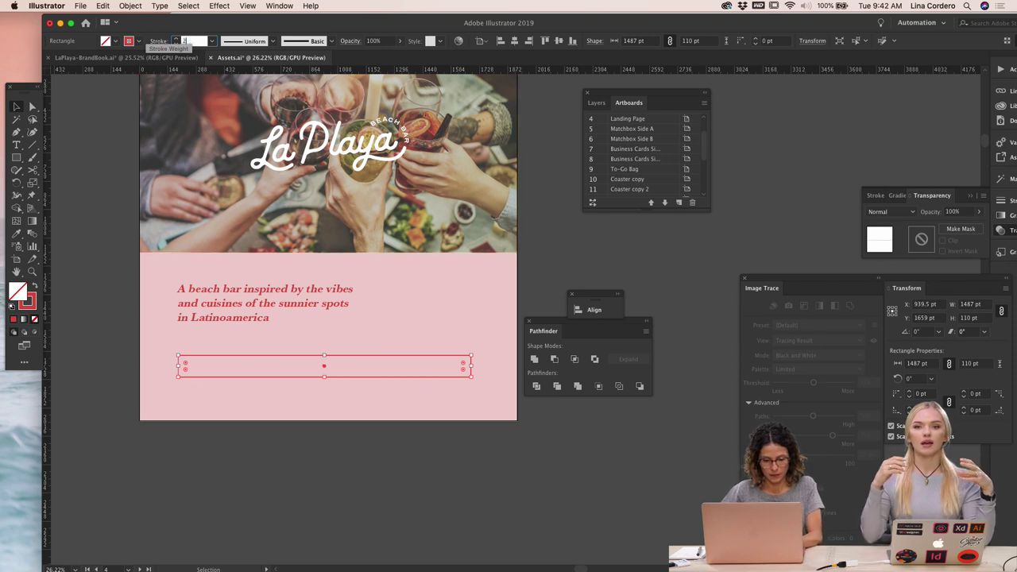
pyautogui.click(109, 177)
pyautogui.scroll(-2, 191, 219)
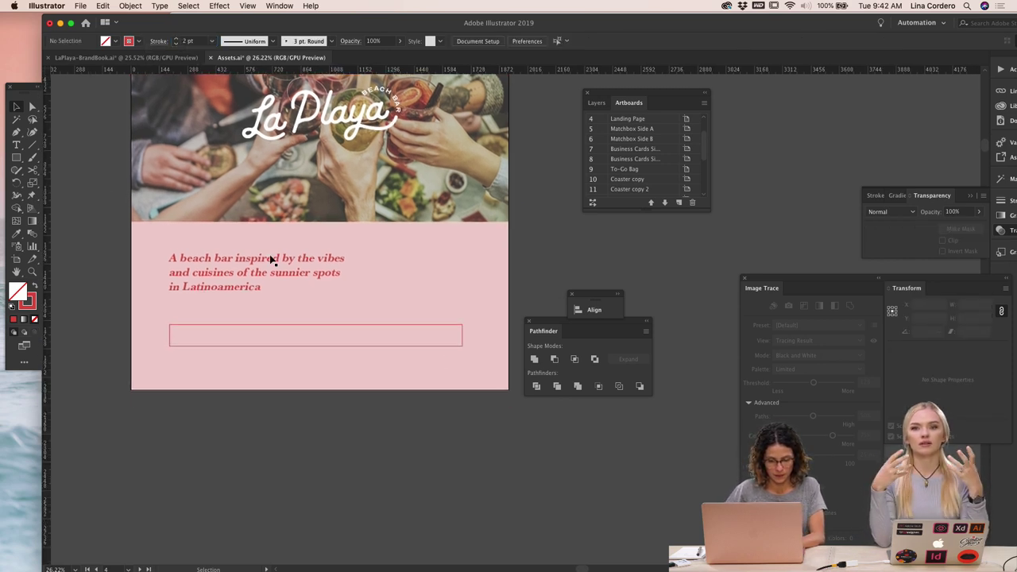
pyautogui.click(438, 347)
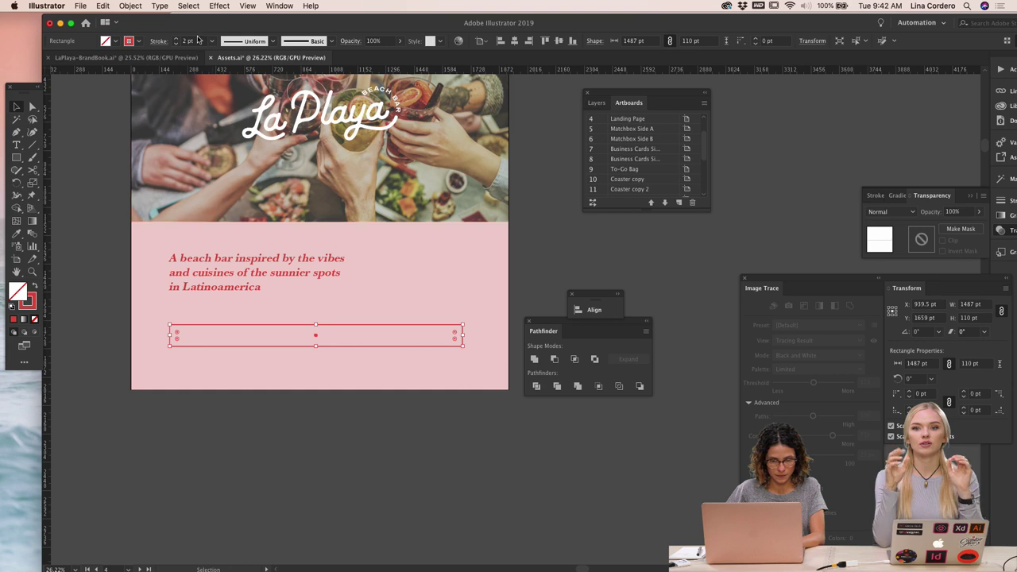
pyautogui.write('3')
pyautogui.press('Return')
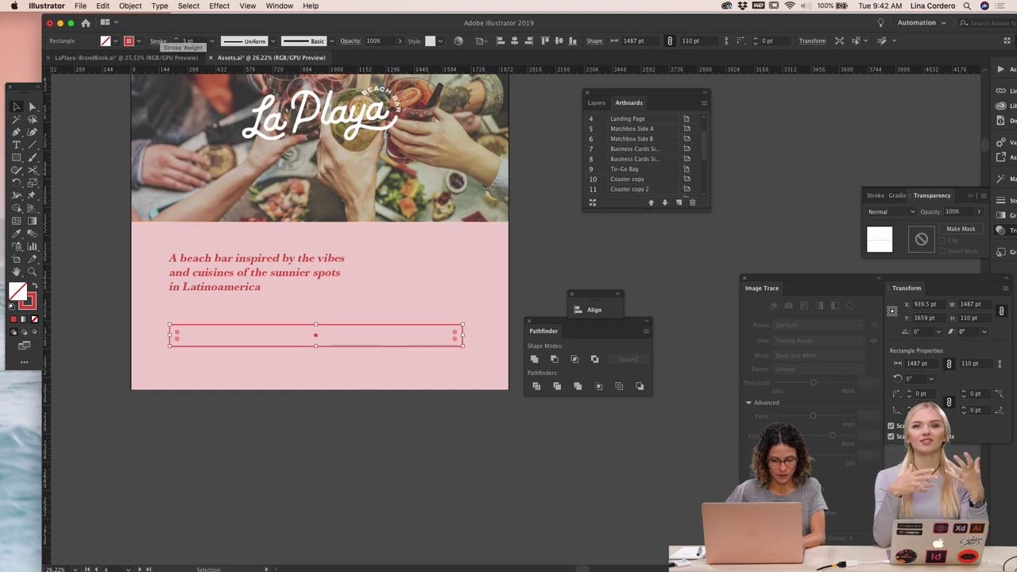
pyautogui.click(91, 207)
# Move the outlined button box slightly down in the pink section
pyautogui.scroll(-2, 91, 207)
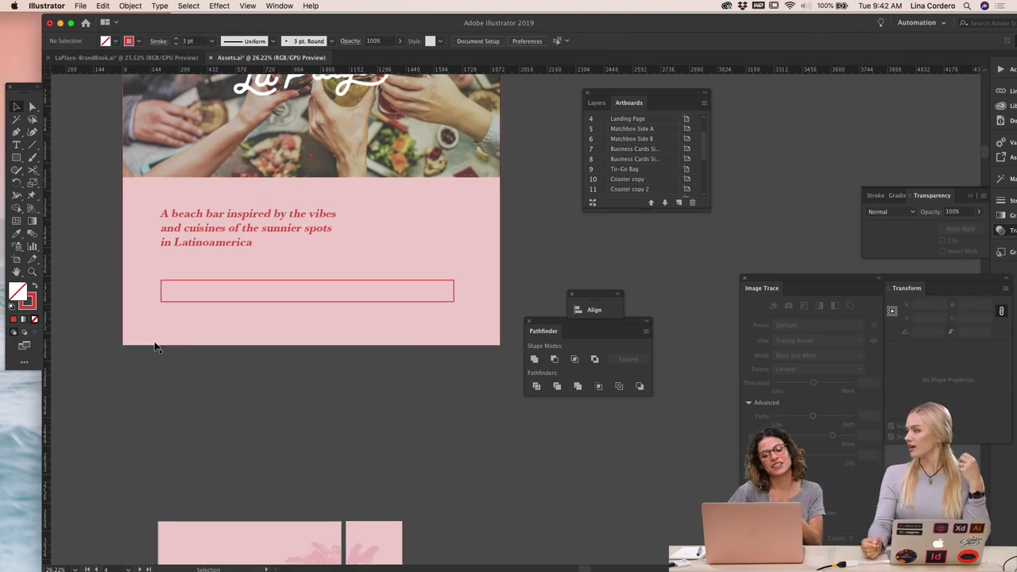
pyautogui.moveTo(245, 302); pyautogui.dragTo(245, 318)
pyautogui.click(365, 415)
pyautogui.scroll(2, 365, 415)
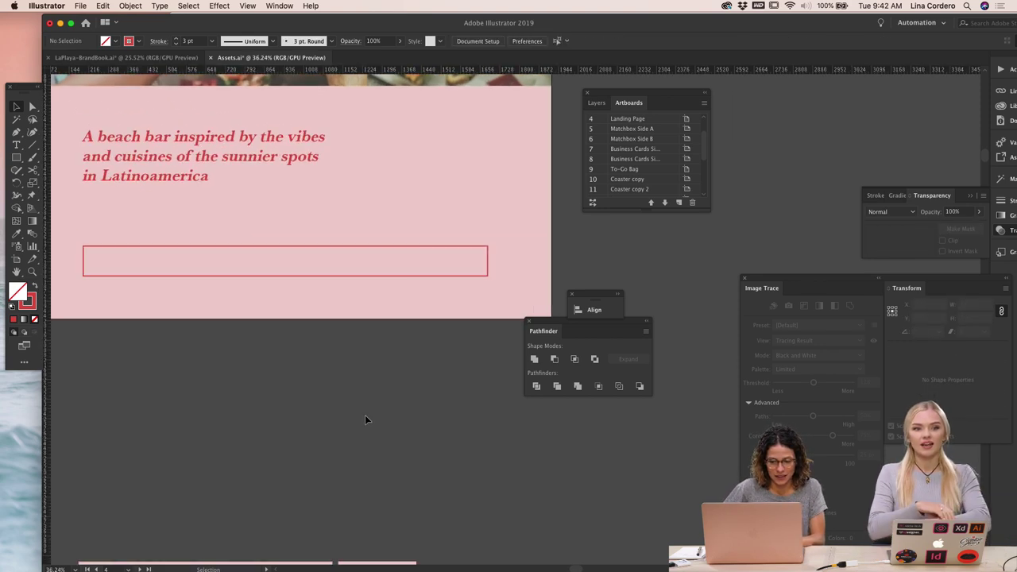
pyautogui.scroll(-2, 364, 420)
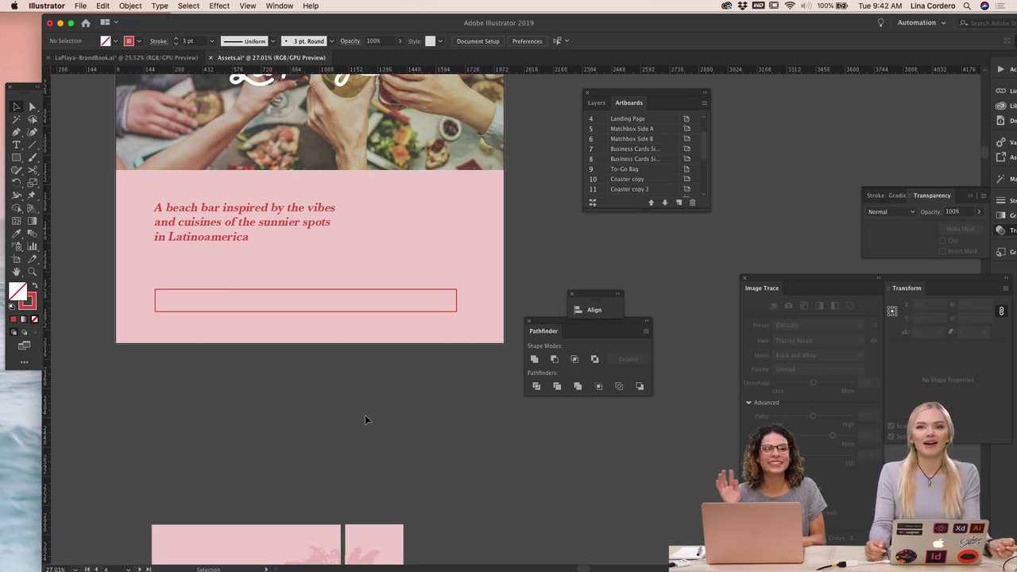
pyautogui.hscroll(-2, 317, 386)
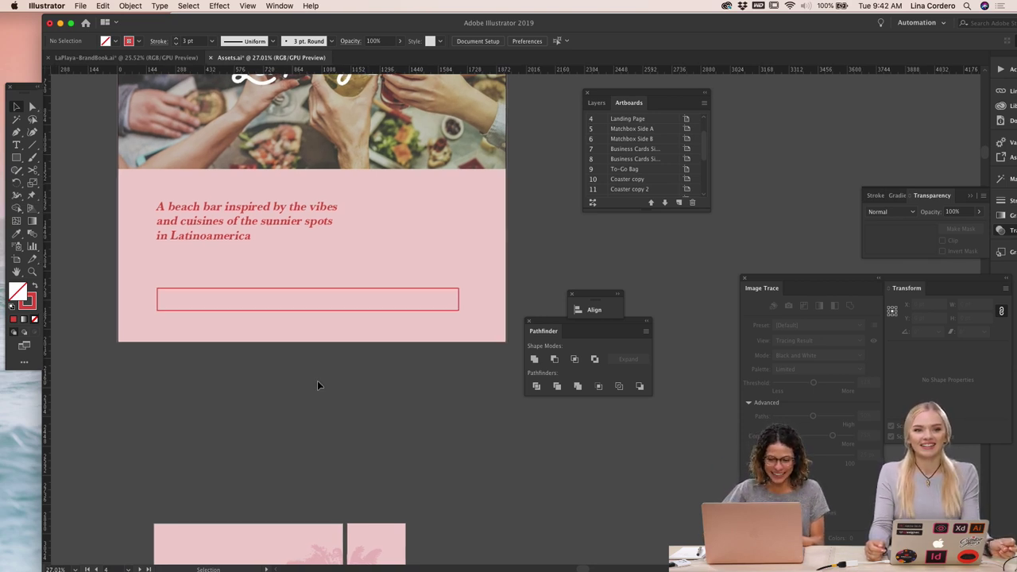
pyautogui.scroll(-1, 279, 456)
pyautogui.scroll(-2, 279, 455)
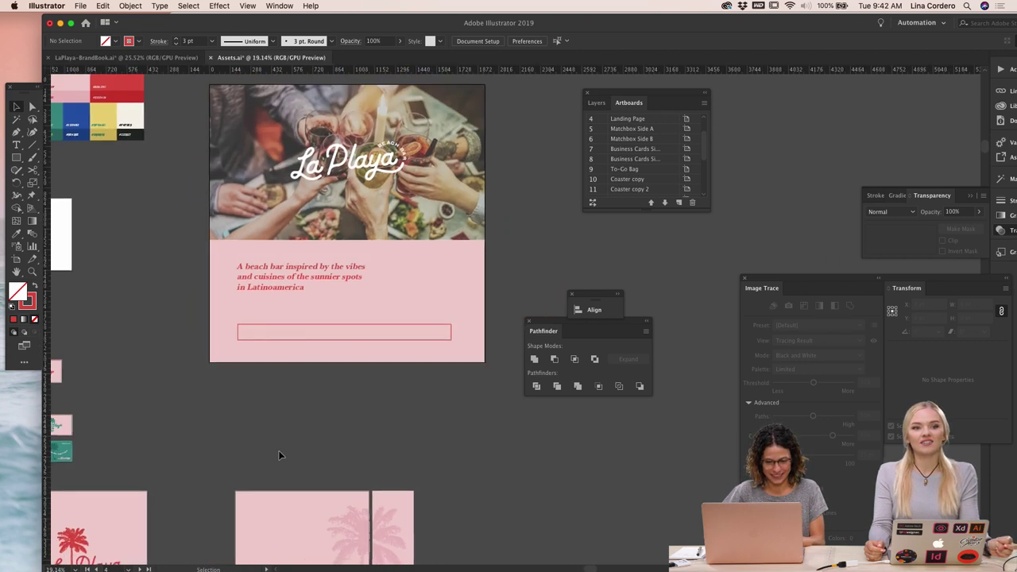
pyautogui.hscroll(-2, 302, 357)
# Draw a small red rectangle beside the artboard, scale it with the tagline to 67 pt, and realign the tagline left
pyautogui.click(326, 273)
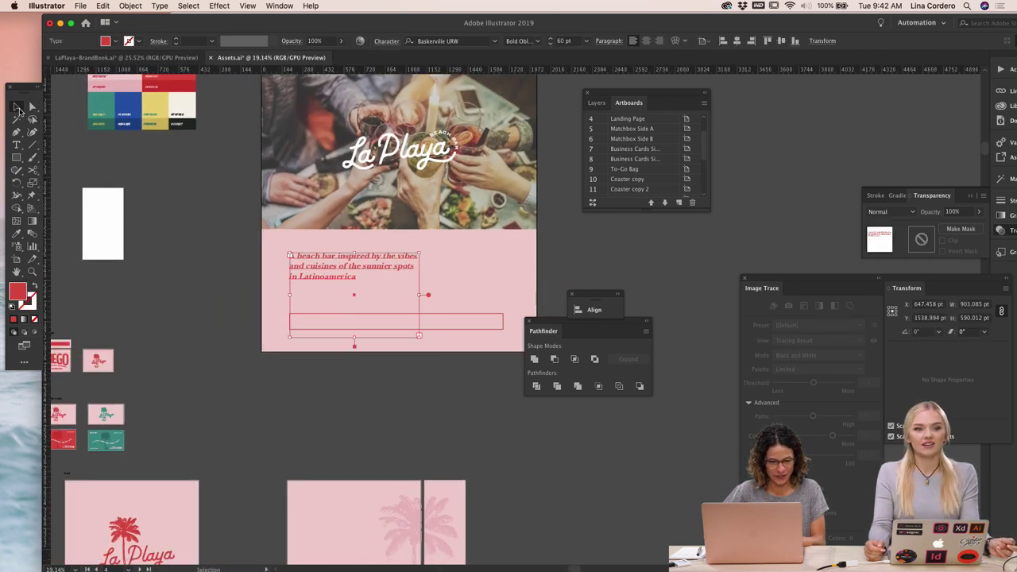
pyautogui.click(17, 158)
pyautogui.moveTo(184, 255); pyautogui.dragTo(221, 278)
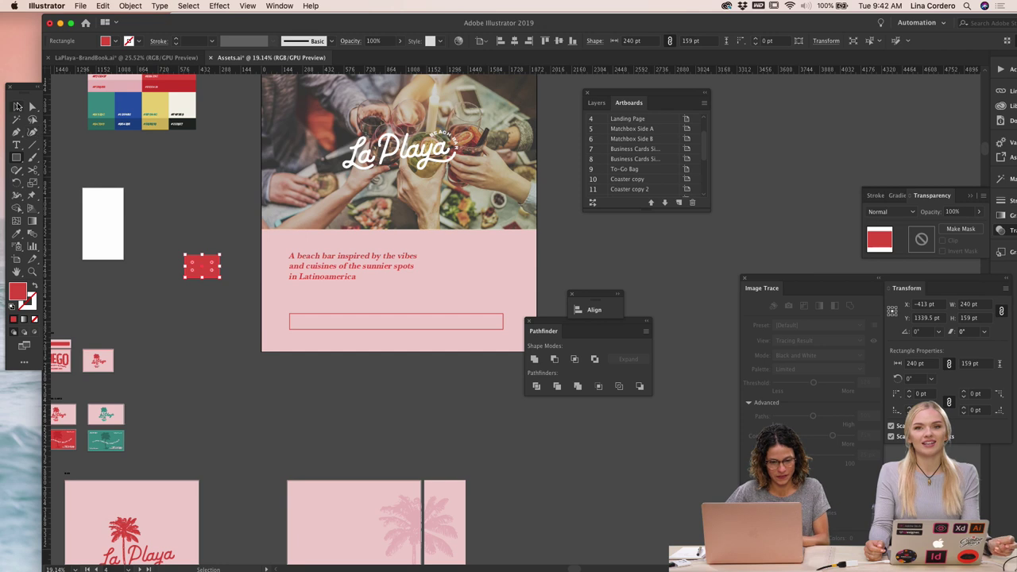
pyautogui.keyDown('shift'); pyautogui.click(328, 266); pyautogui.keyUp('shift')
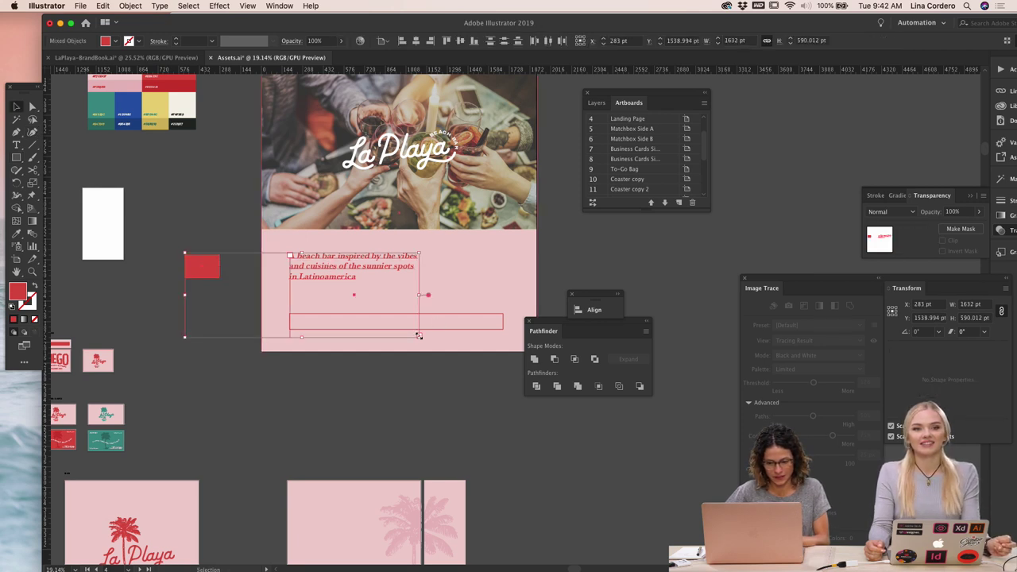
pyautogui.moveTo(421, 336); pyautogui.dragTo(447, 357)
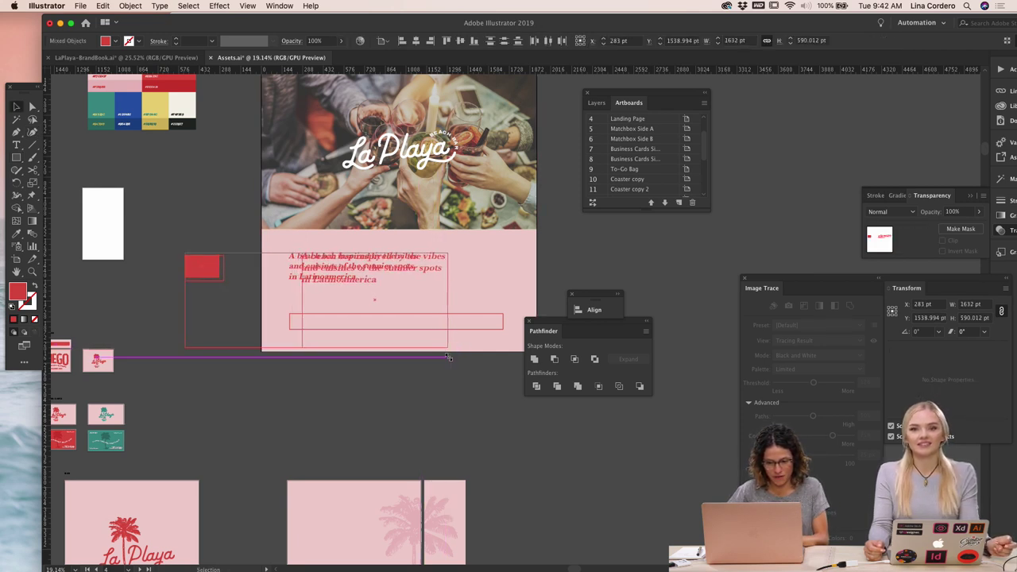
pyautogui.click(434, 388)
pyautogui.moveTo(375, 289); pyautogui.dragTo(357, 289)
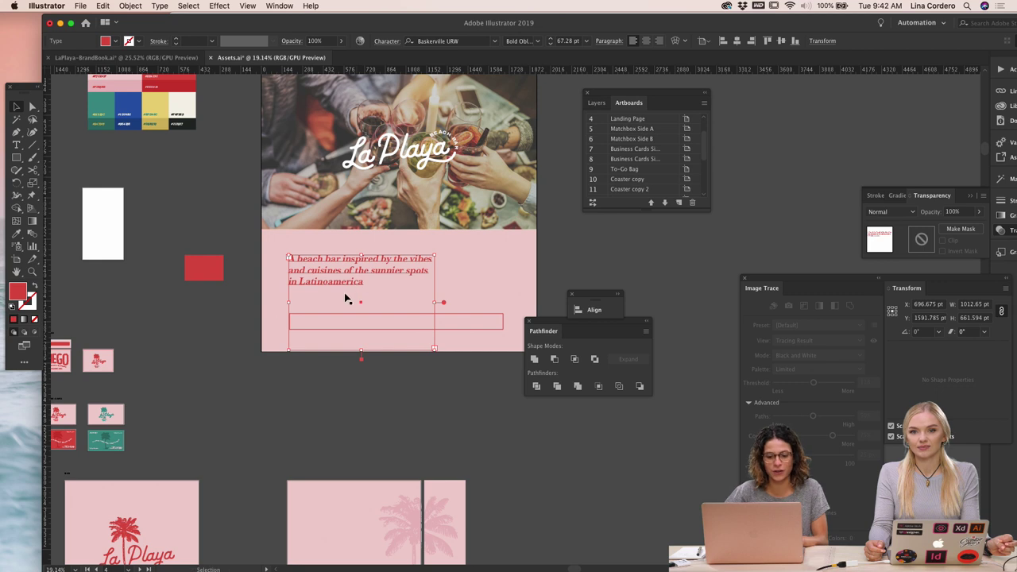
pyautogui.click(207, 336)
# Select the curved teal text object on the Menu copy artboard
pyautogui.scroll(-1, 208, 336)
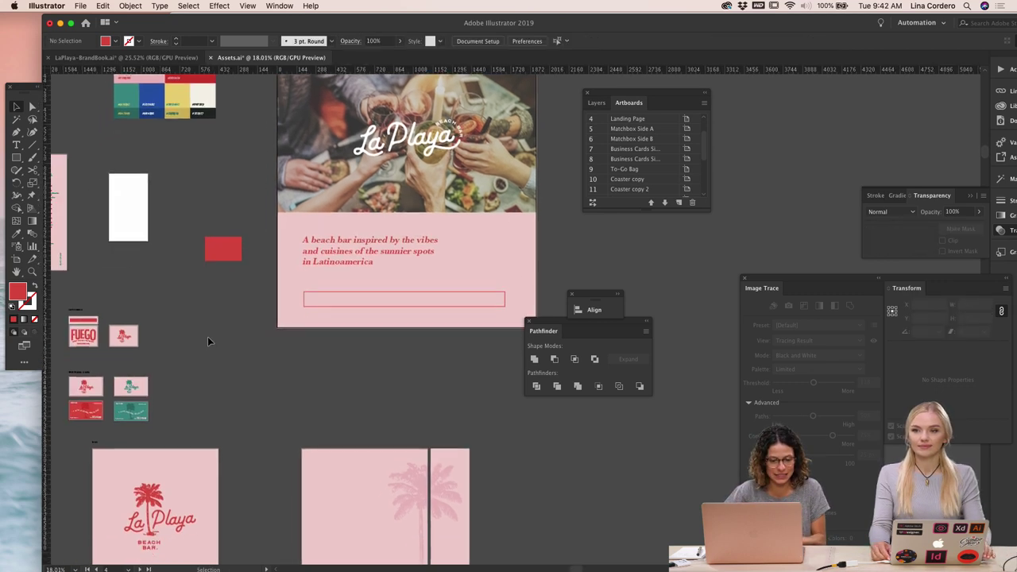
pyautogui.hscroll(-2, 207, 336)
pyautogui.scroll(-1, 207, 336)
pyautogui.hscroll(-3, 147, 302)
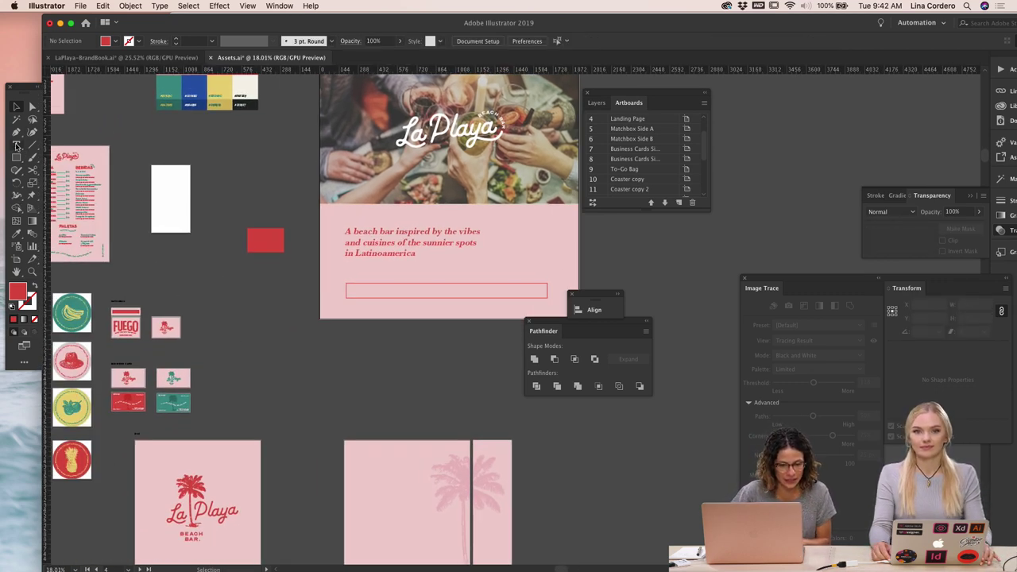
pyautogui.scroll(3, 272, 316)
pyautogui.hscroll(-3, 273, 320)
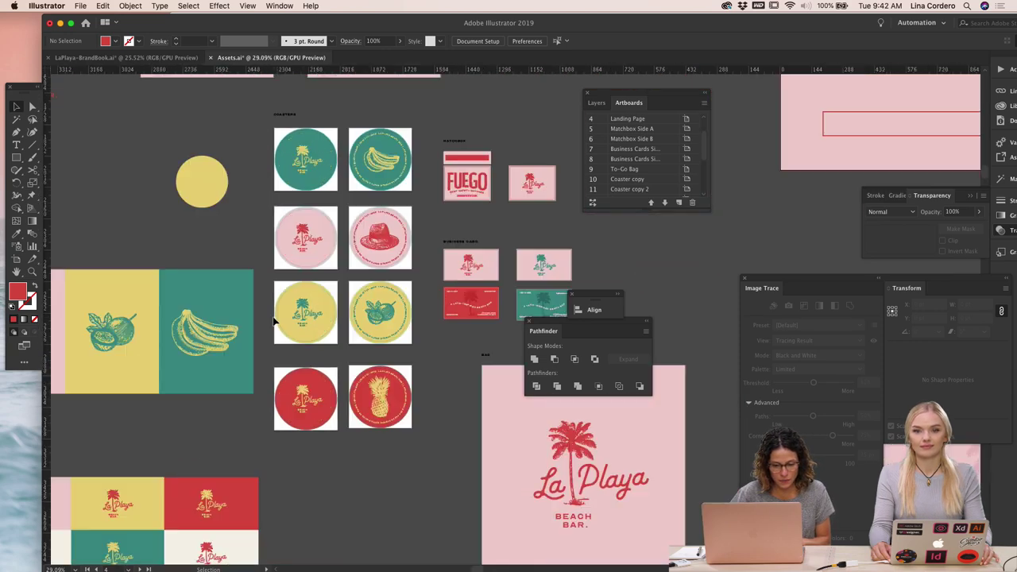
pyautogui.scroll(1, 273, 320)
pyautogui.scroll(-3, 273, 321)
pyautogui.scroll(5, 272, 316)
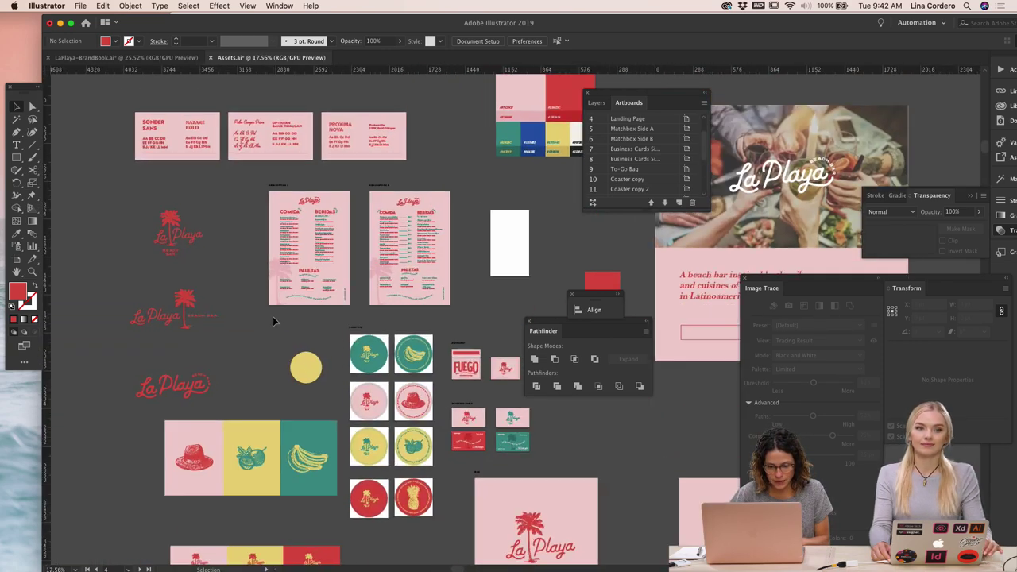
pyautogui.click(334, 287)
pyautogui.hscroll(15, 502, 378)
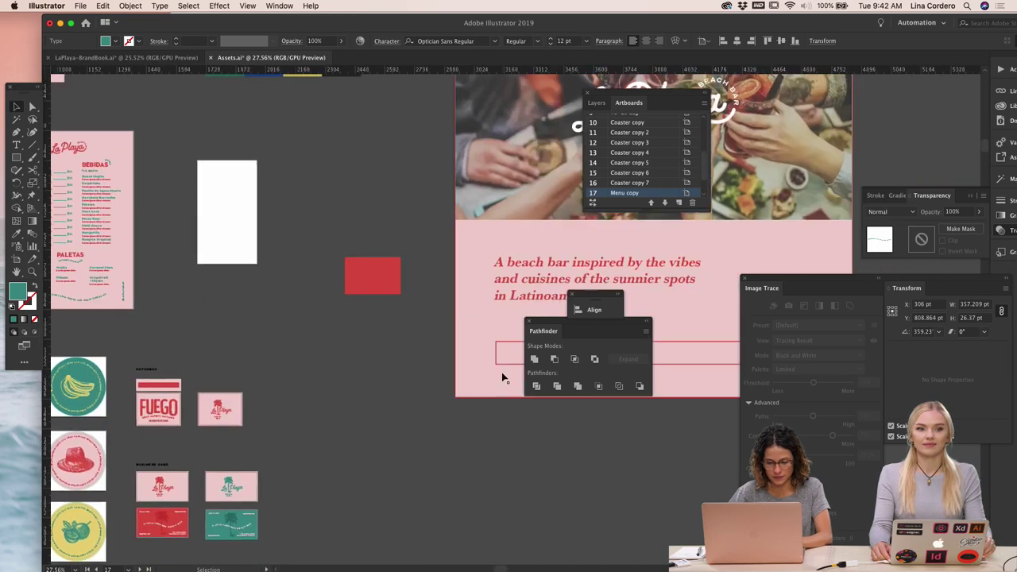
# Paste the curved text onto Landing Page, widen it to about 765 pt, and place it between tagline and box
pyautogui.scroll(2, 502, 378)
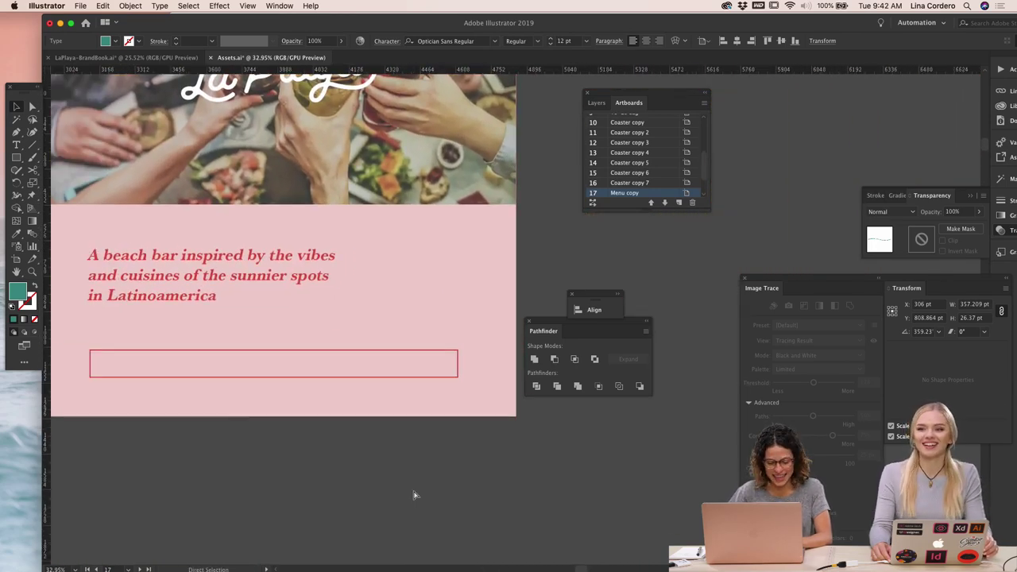
pyautogui.press('super+v')
pyautogui.click(469, 318)
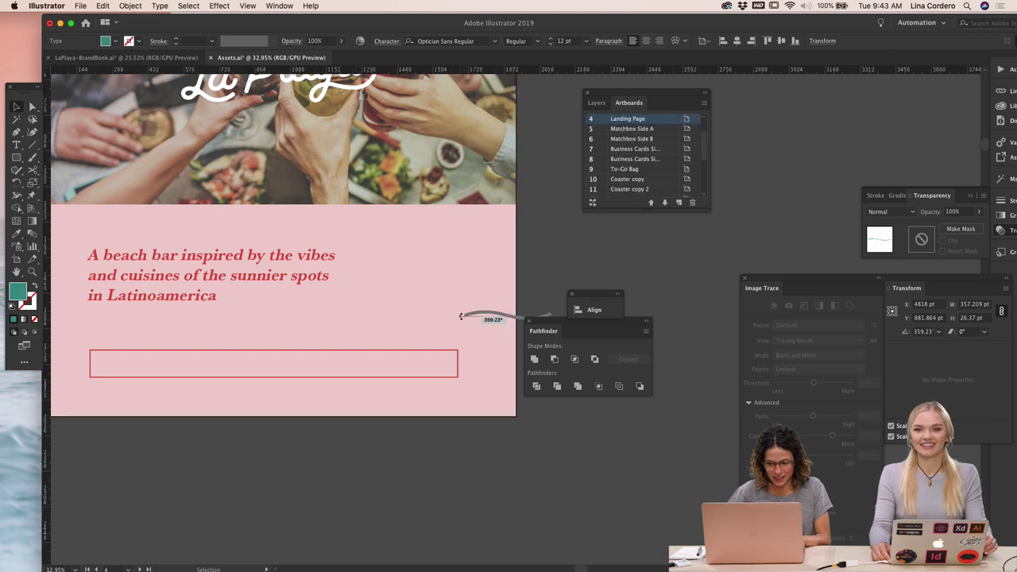
pyautogui.moveTo(464, 321); pyautogui.dragTo(342, 329)
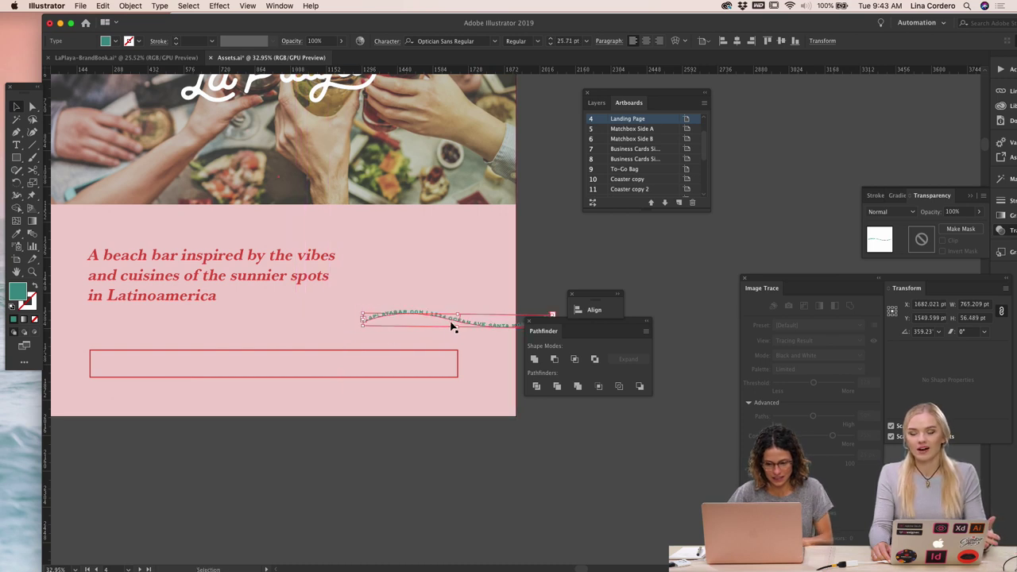
pyautogui.moveTo(451, 326); pyautogui.dragTo(386, 312)
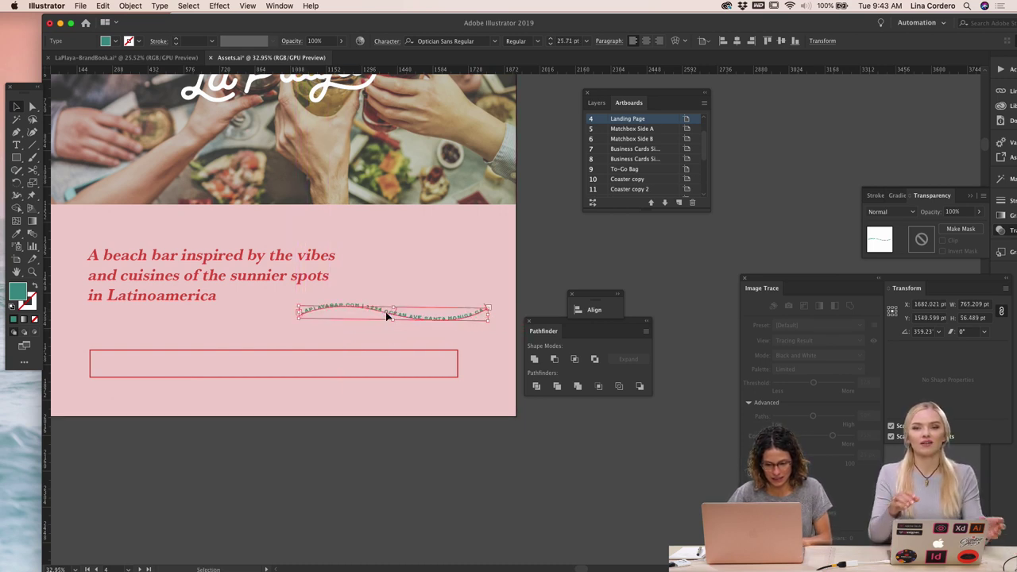
# Replace the old curved text with 'A TASTE OF HAVANA IN LA' along the wave path
pyautogui.tripleClick(429, 322)
pyautogui.press('BackSpace')
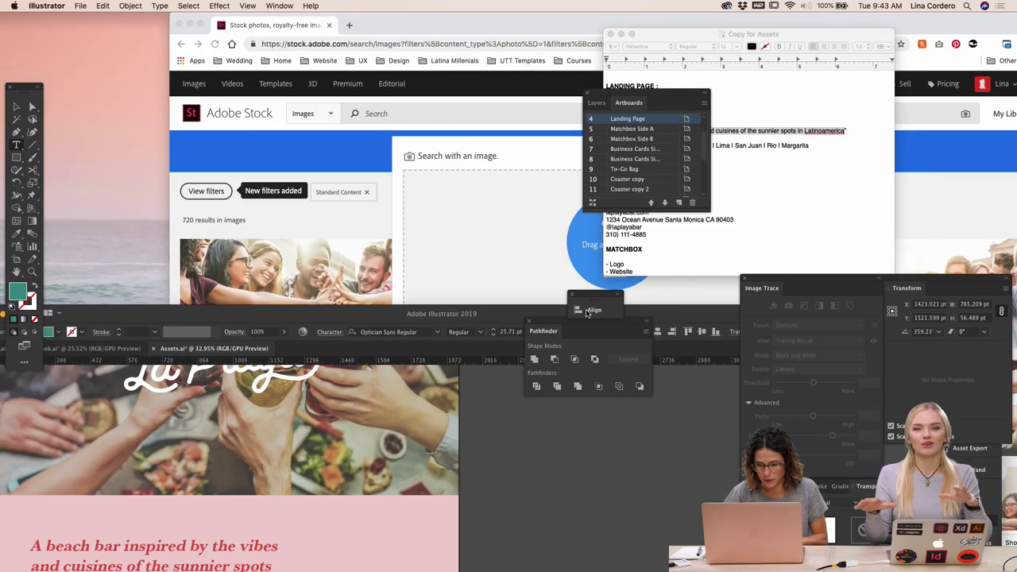
pyautogui.click(691, 205)
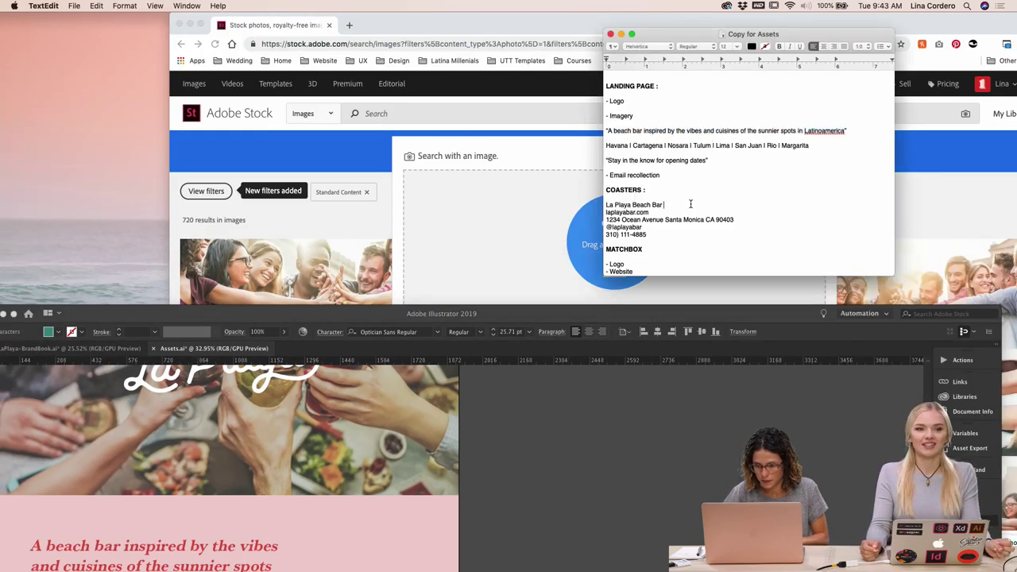
pyautogui.click(497, 317)
pyautogui.doubleClick(507, 314)
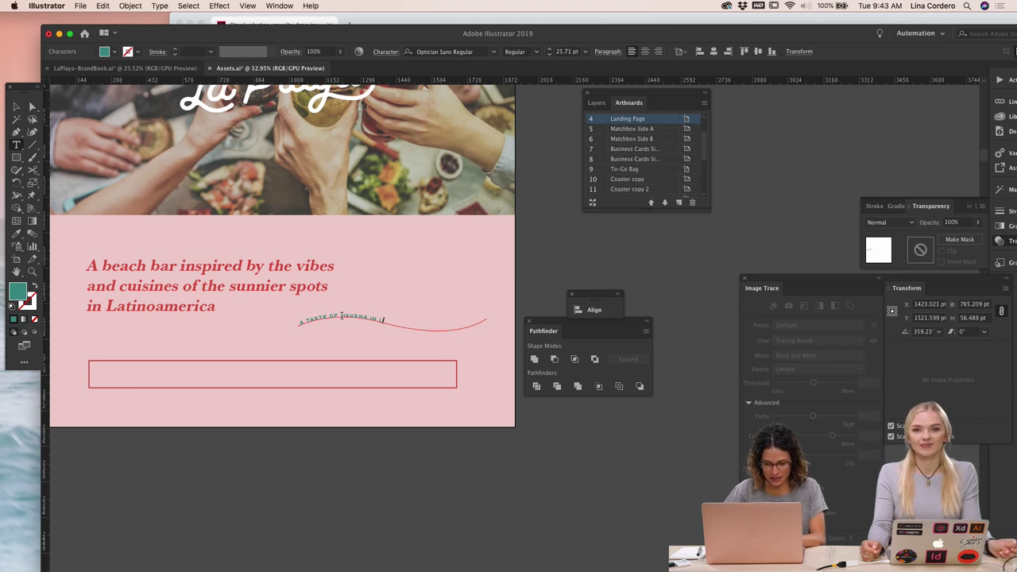
pyautogui.press('Escape')
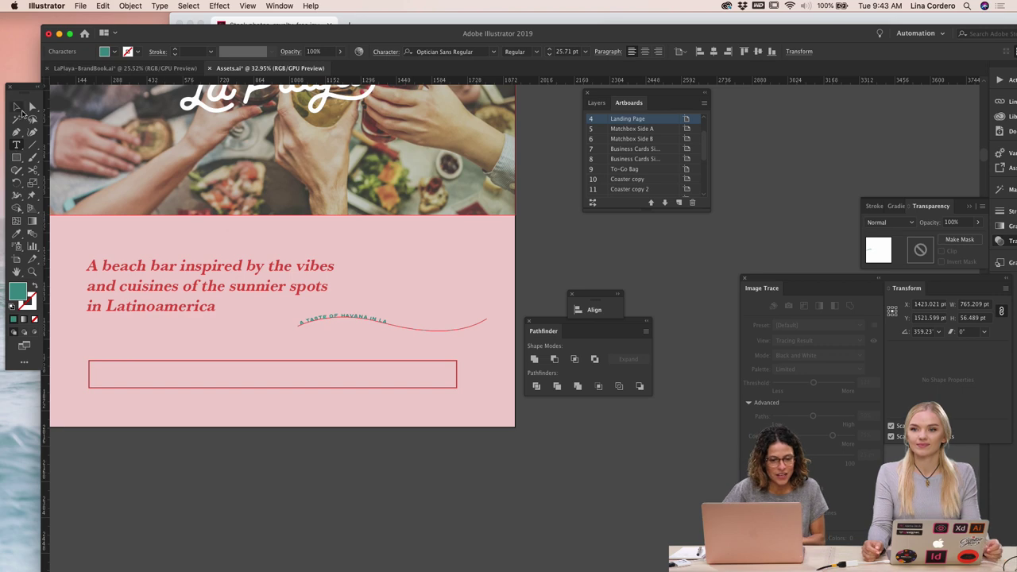
# Check the copy line in the TextEdit notes, then restore the design window
pyautogui.moveTo(438, 32); pyautogui.dragTo(404, 214)
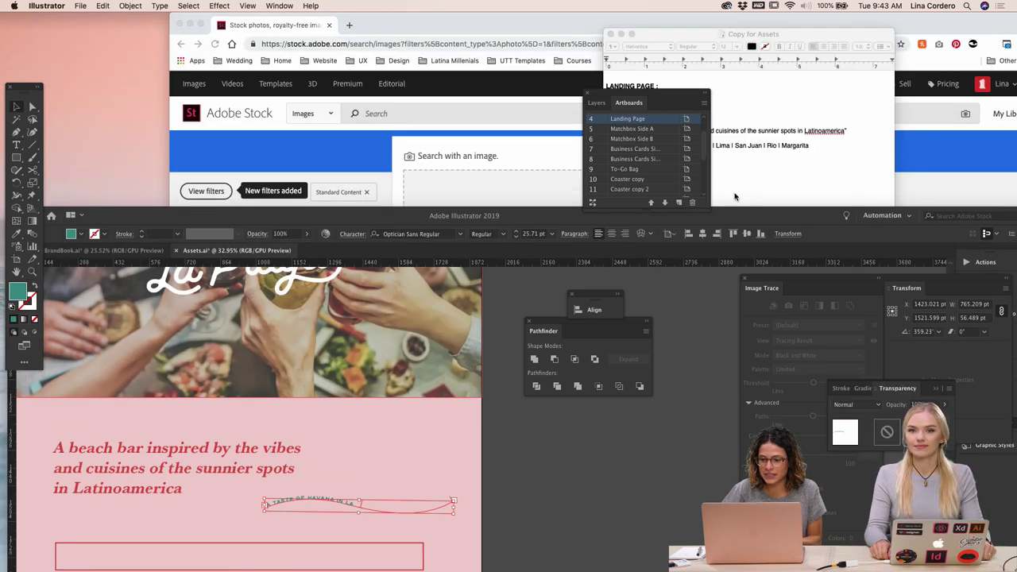
pyautogui.click(744, 148)
pyautogui.tripleClick(673, 144)
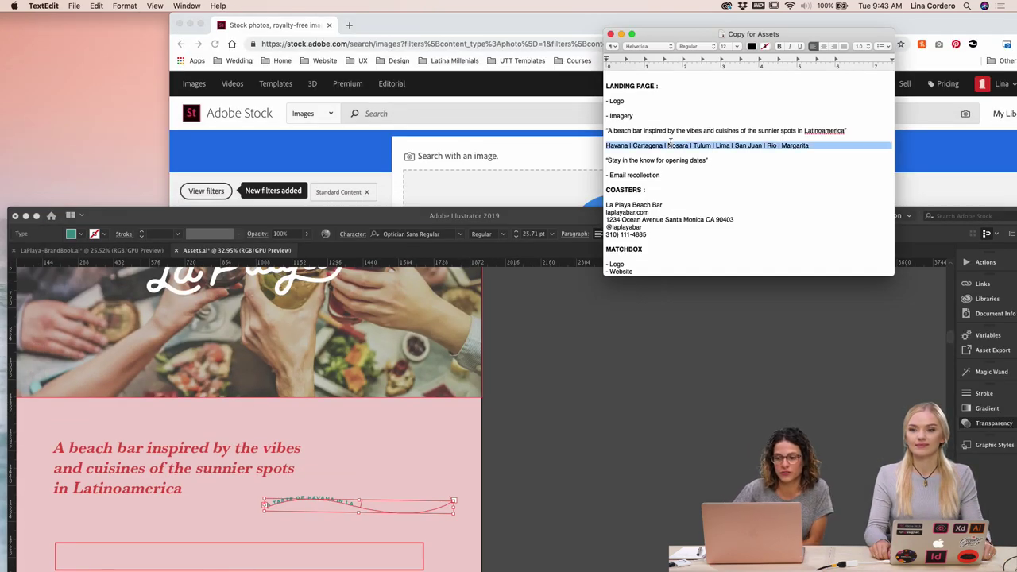
pyautogui.click(332, 221)
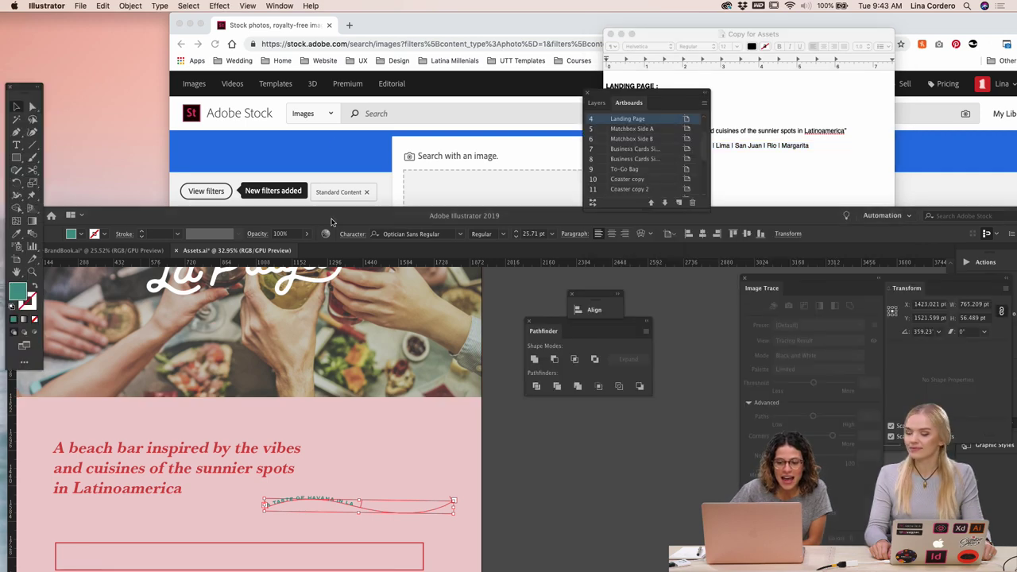
pyautogui.moveTo(288, 218); pyautogui.dragTo(318, 26)
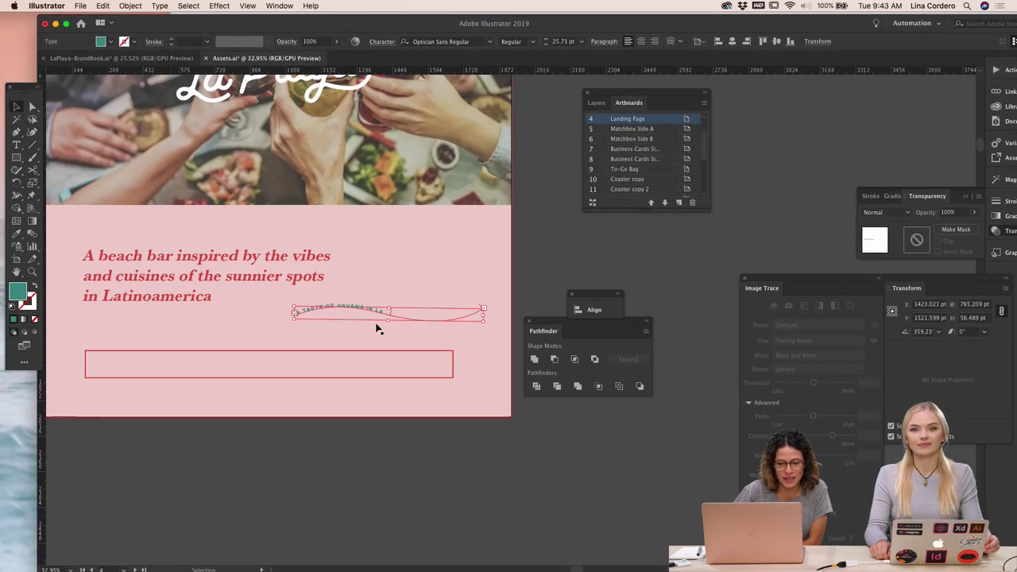
# Set the curved 'A TASTE OF HAVANA IN LA' text to 30 pt, then 40 pt
pyautogui.click(325, 507)
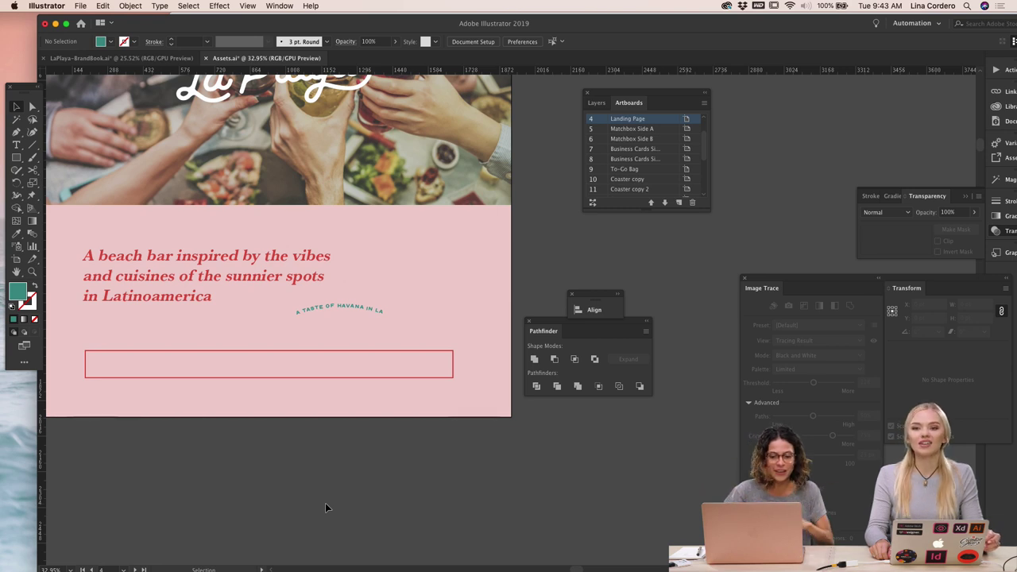
pyautogui.click(357, 308)
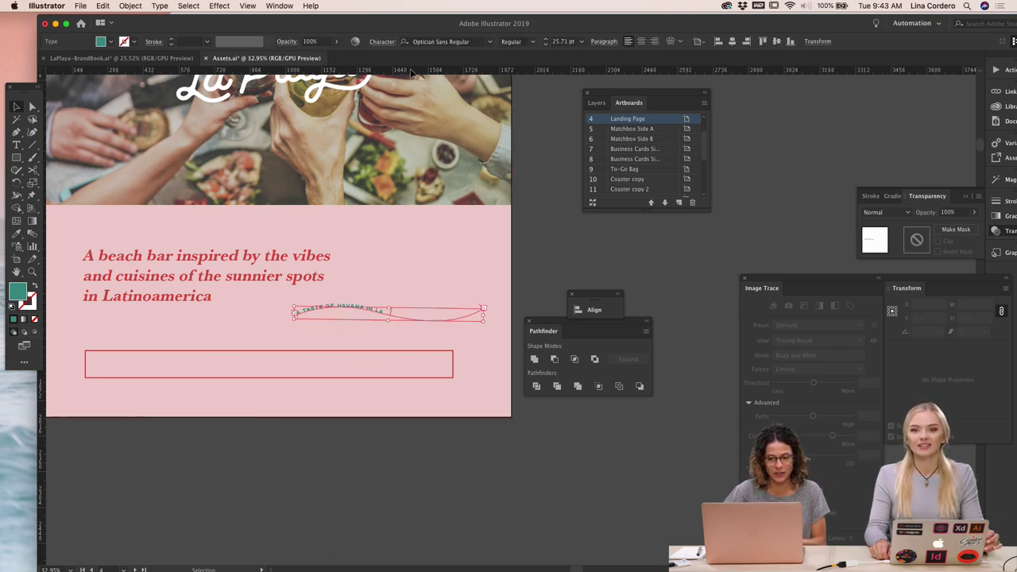
pyautogui.click(566, 42)
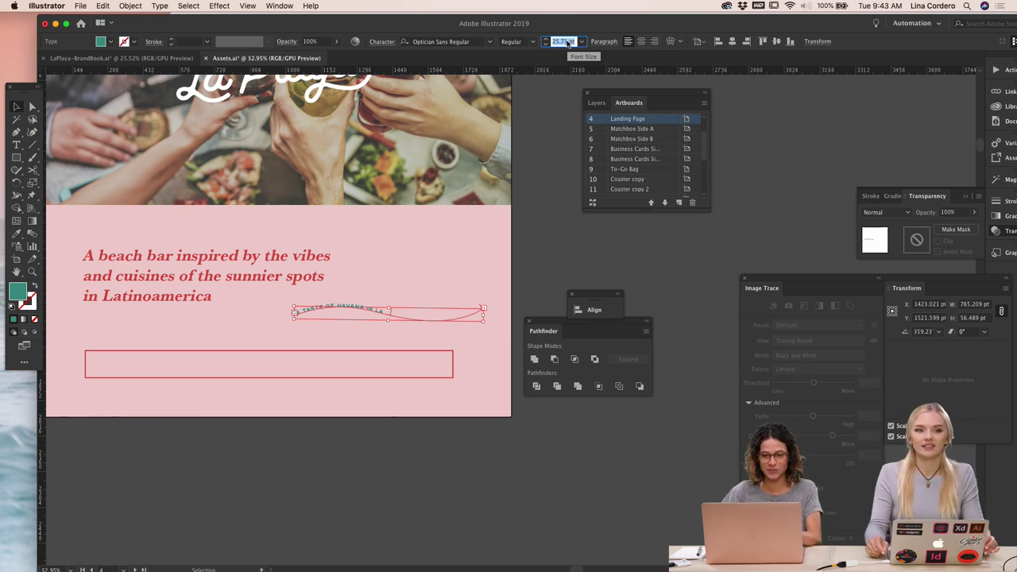
pyautogui.write('30')
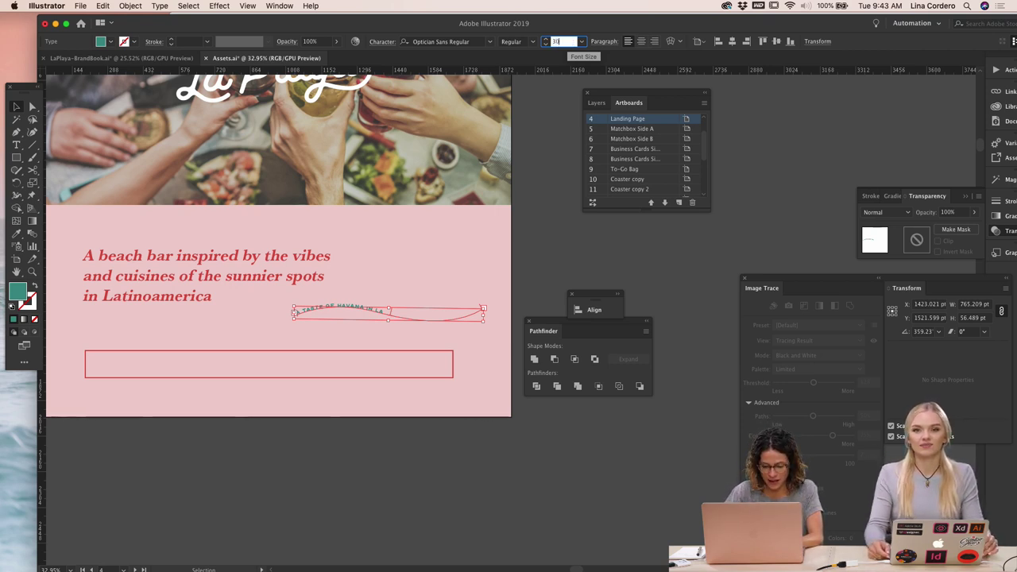
pyautogui.press('Return')
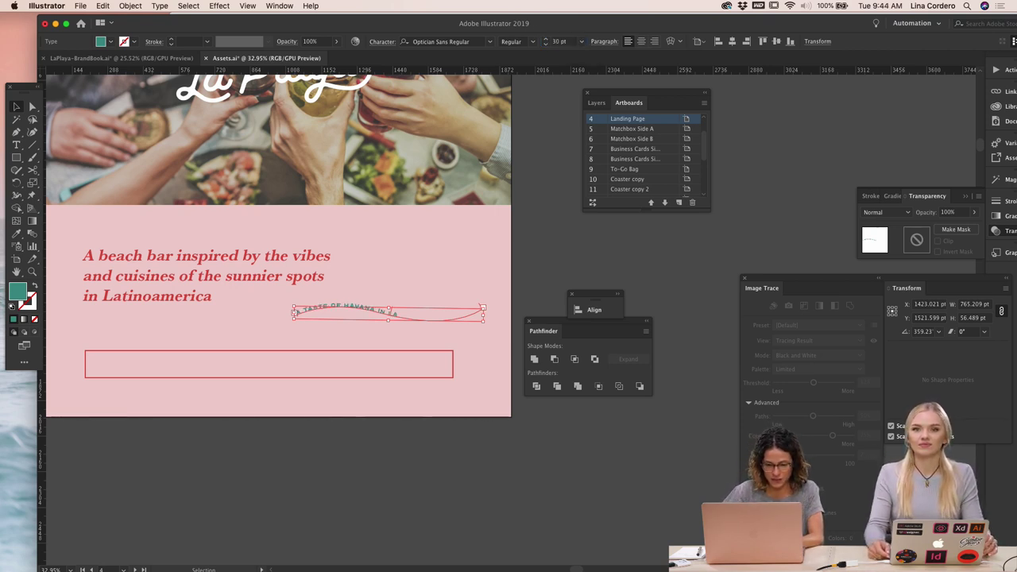
pyautogui.click(566, 42)
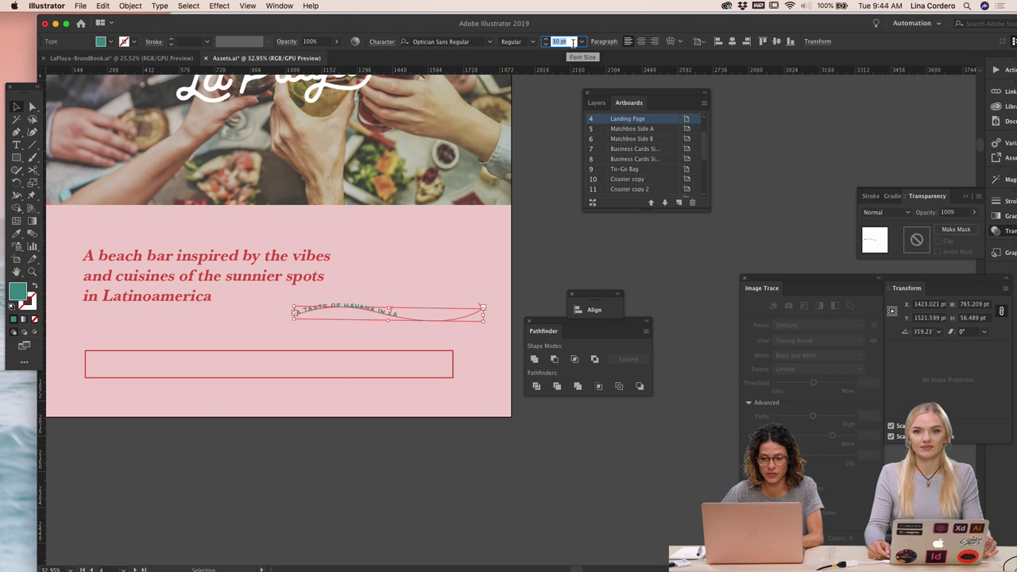
pyautogui.write('40')
pyautogui.press('Return')
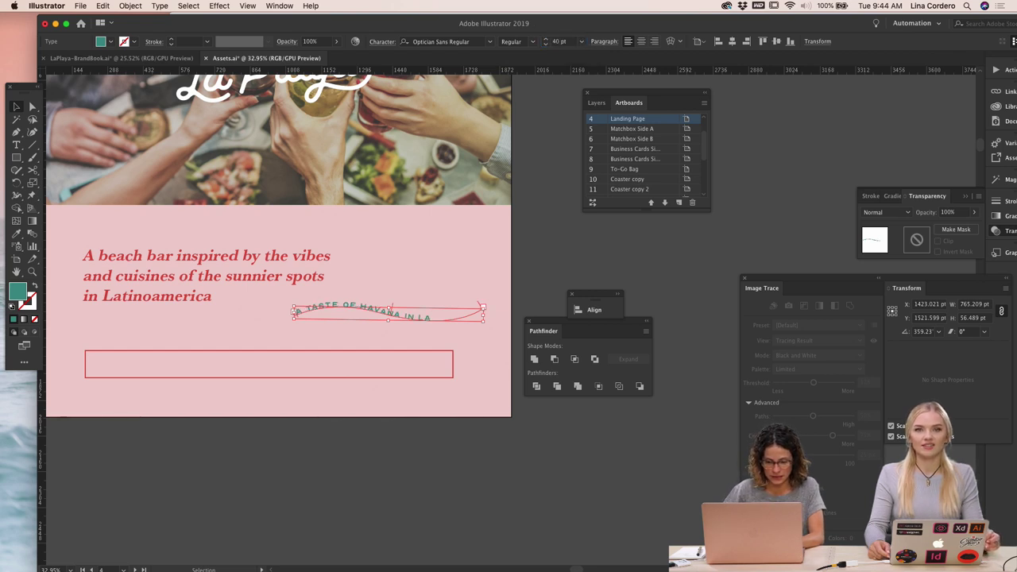
pyautogui.click(229, 480)
# Shift the curved Havana text about 100 pt right, then select the red tagline paragraph
pyautogui.scroll(-3, 229, 480)
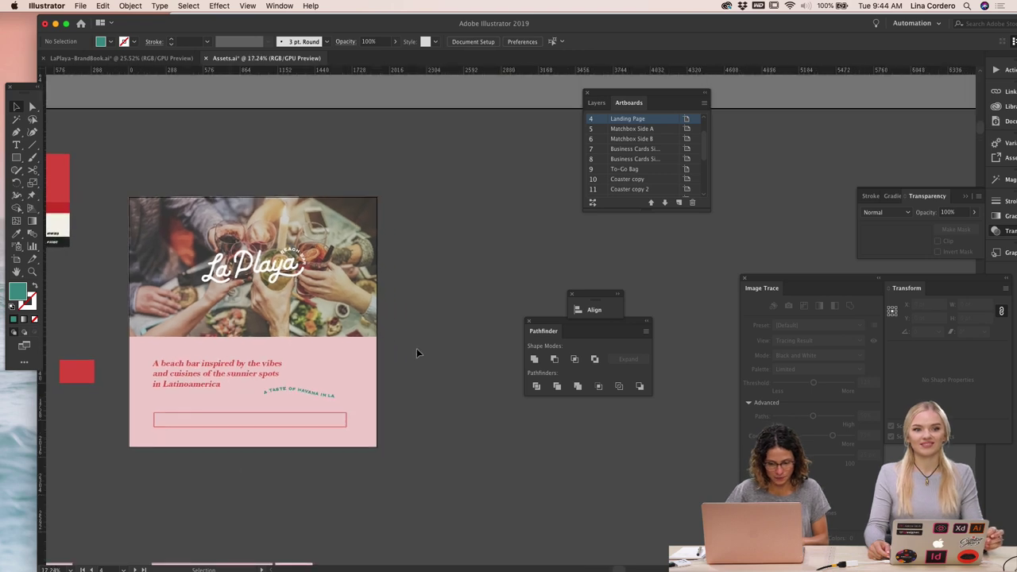
pyautogui.hscroll(-2, 417, 348)
pyautogui.scroll(-1, 416, 348)
pyautogui.moveTo(336, 376); pyautogui.dragTo(352, 373)
pyautogui.click(489, 418)
pyautogui.hscroll(-2, 488, 419)
pyautogui.scroll(-1, 489, 419)
pyautogui.scroll(3, 489, 419)
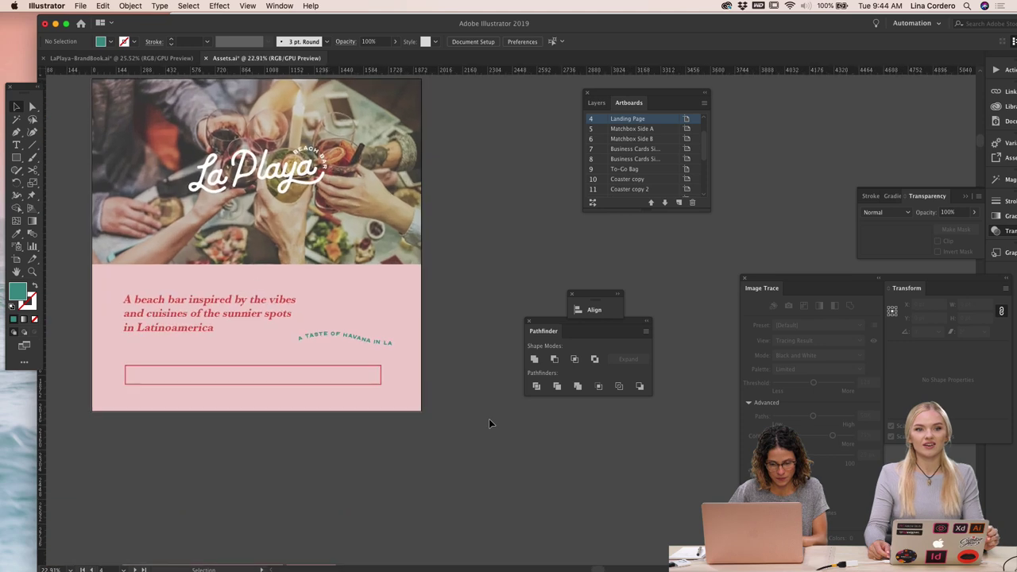
pyautogui.click(253, 323)
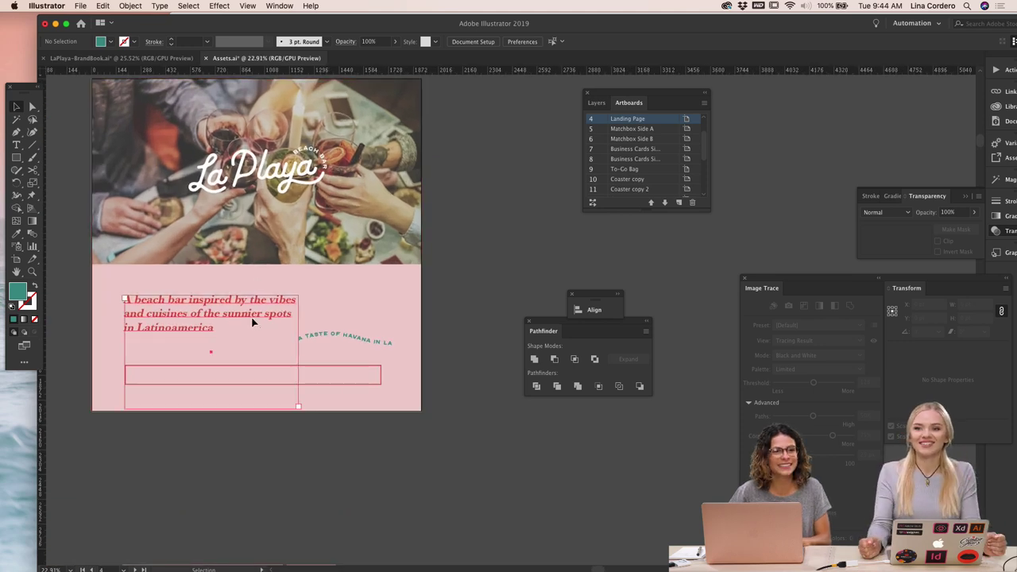
pyautogui.scroll(-2, 253, 322)
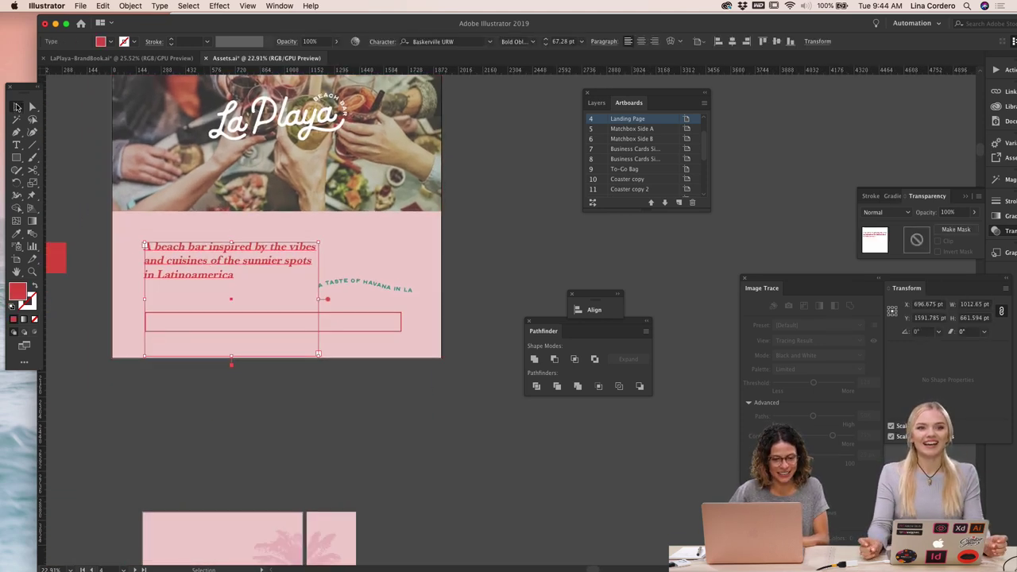
# Scale the red tagline paragraph up alongside a temporary rectangle, then delete the rectangle
pyautogui.click(16, 158)
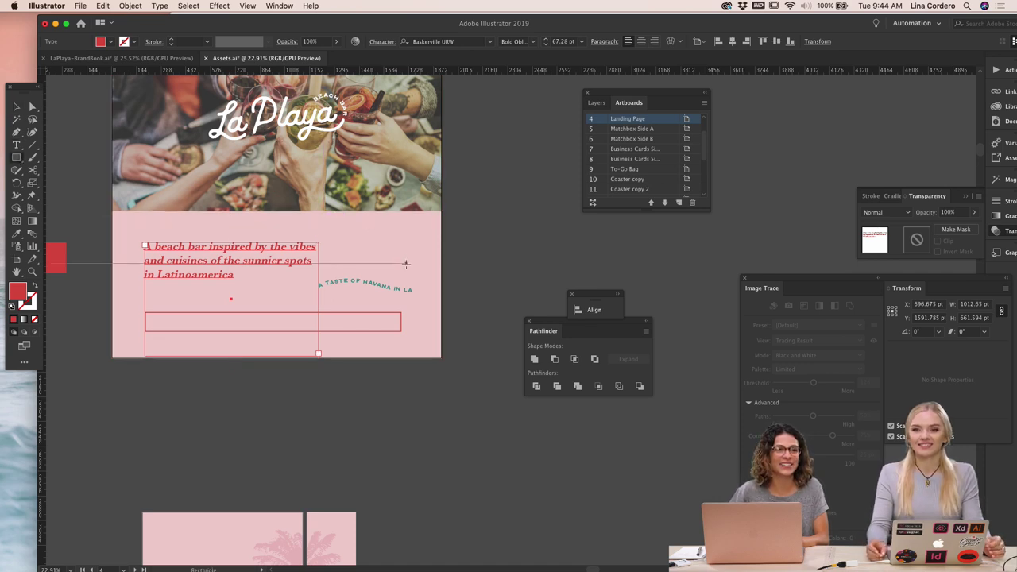
pyautogui.moveTo(463, 224); pyautogui.dragTo(510, 241)
pyautogui.click(16, 106)
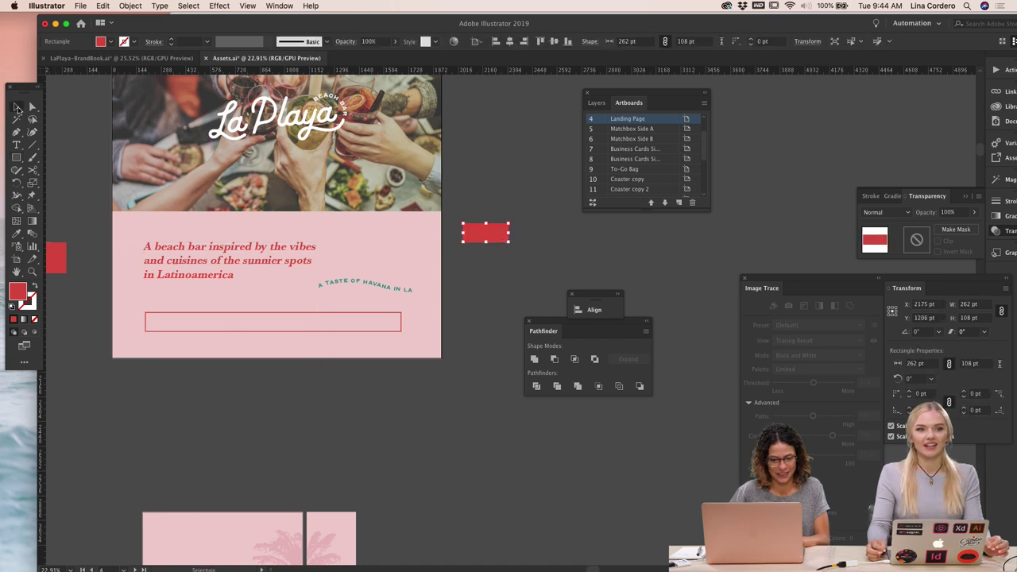
pyautogui.keyDown('shift'); pyautogui.click(200, 261); pyautogui.keyUp('shift')
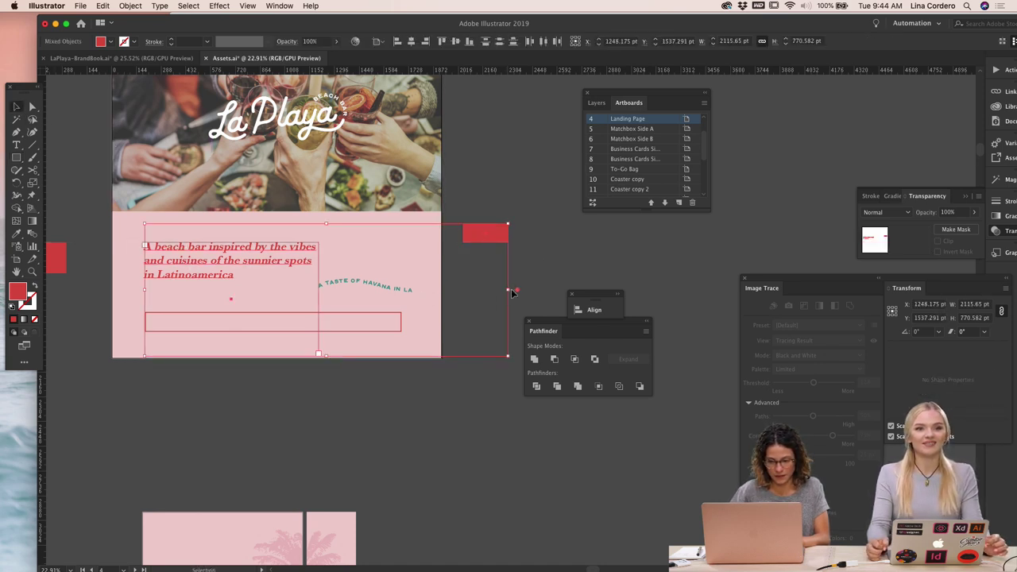
pyautogui.moveTo(513, 293); pyautogui.dragTo(557, 292)
pyautogui.click(592, 265)
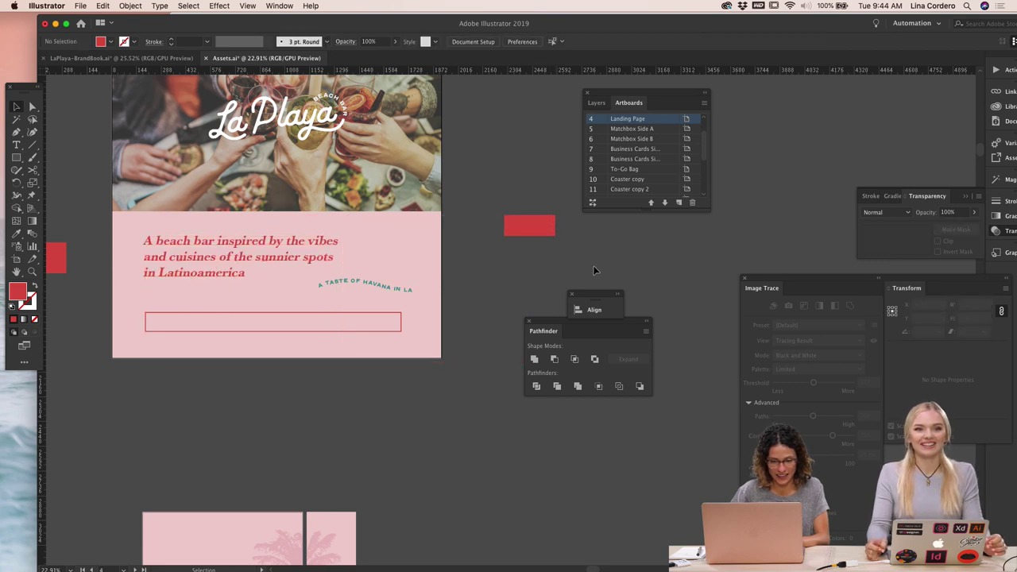
pyautogui.click(201, 276)
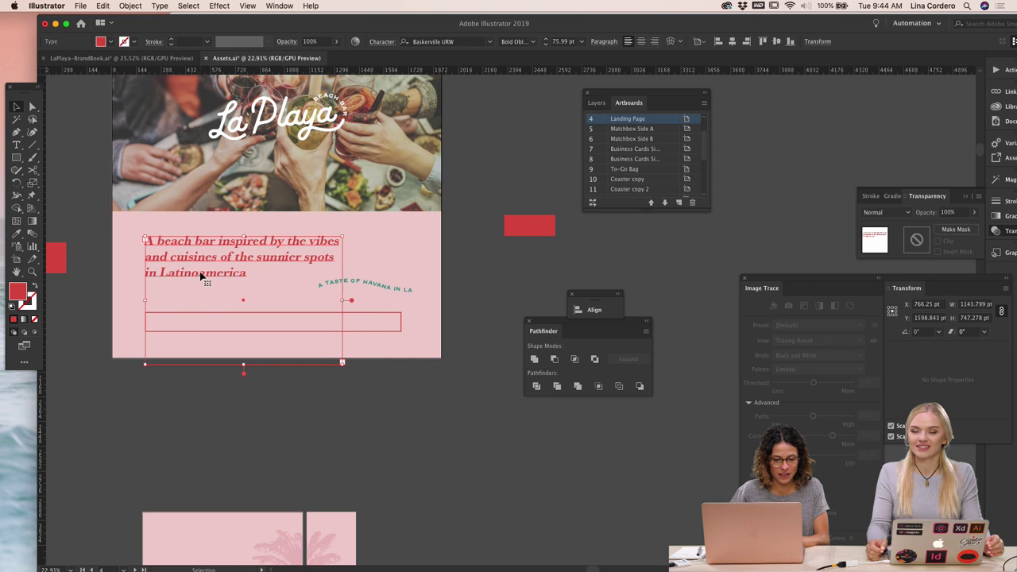
pyautogui.click(491, 251)
pyautogui.click(528, 227)
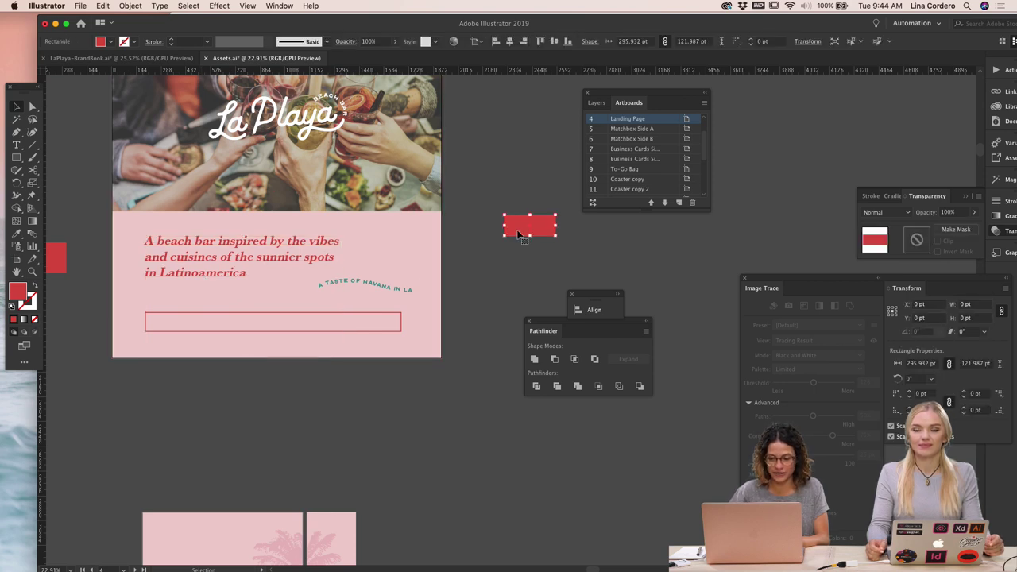
pyautogui.press('Delete')
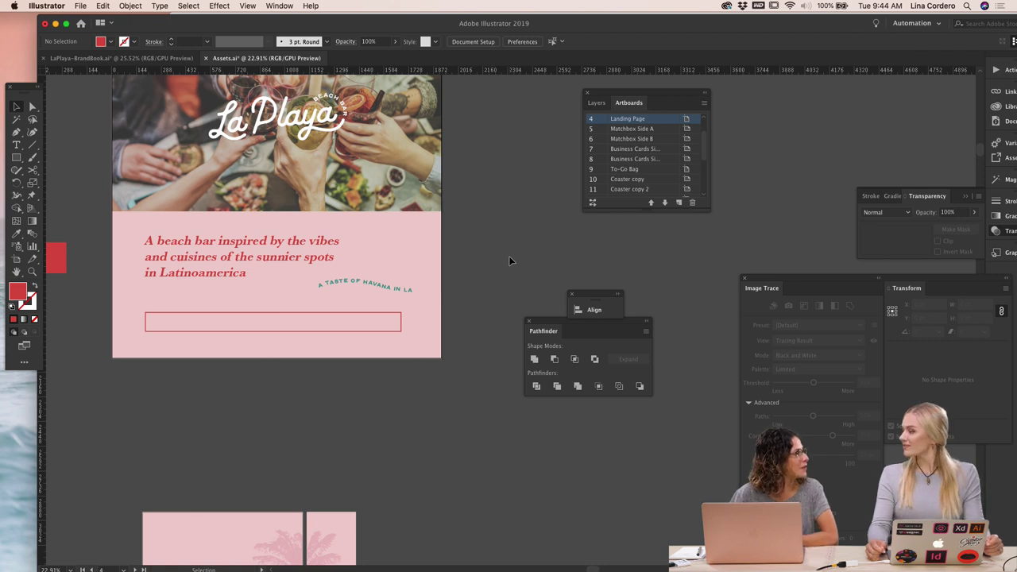
# Move the curved Havana text slightly left and down
pyautogui.click(379, 288)
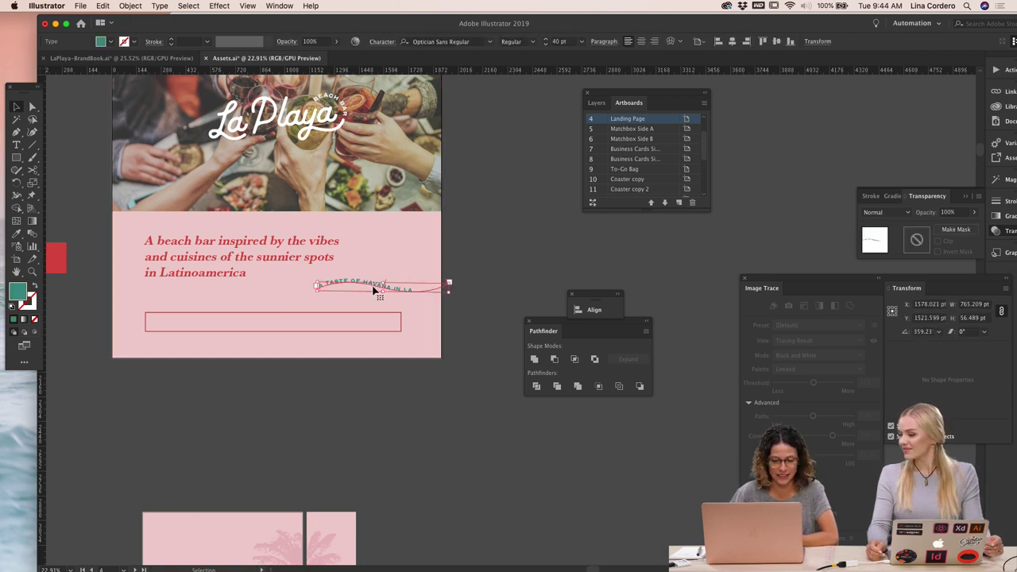
pyautogui.moveTo(374, 289); pyautogui.dragTo(367, 293)
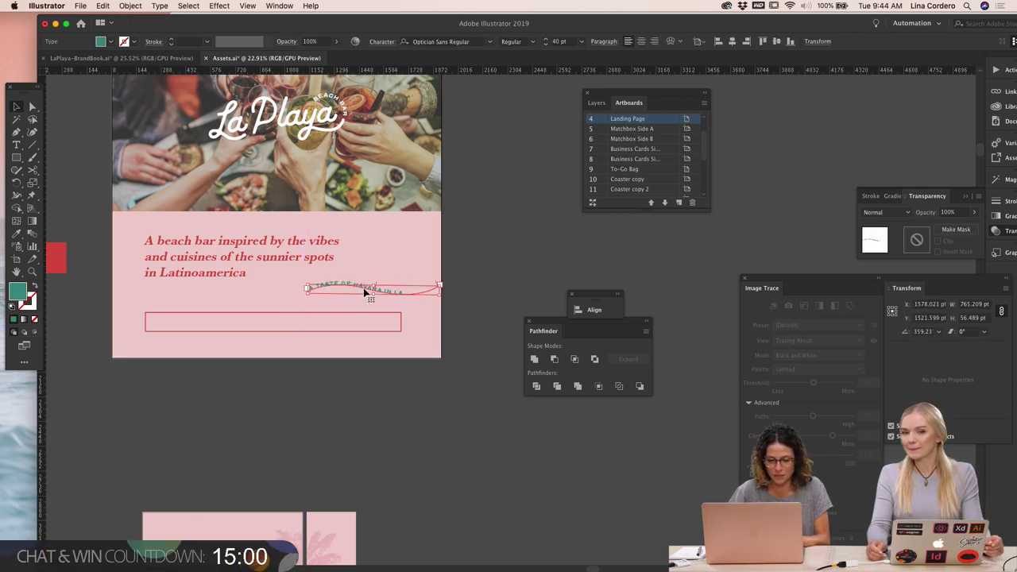
pyautogui.click(497, 288)
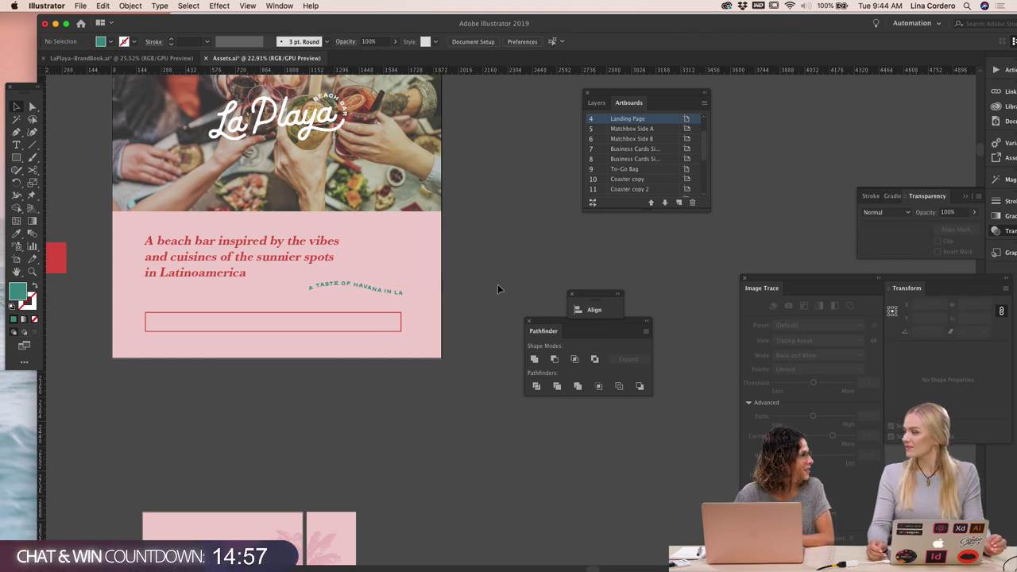
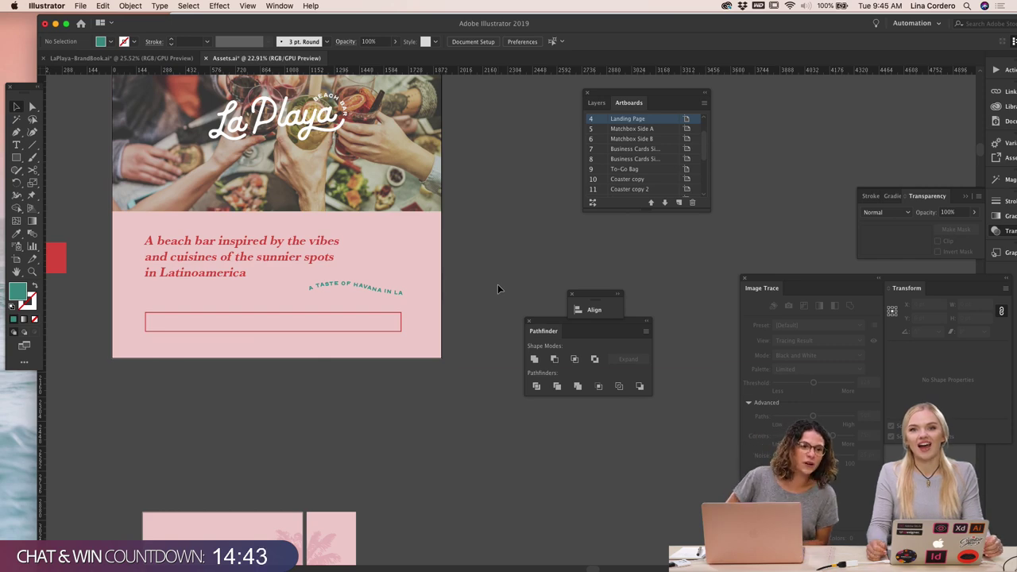
# Nudge the curved 'A Taste of Havana in LA' tagline slightly to the left
pyautogui.scroll(3, 504, 291)
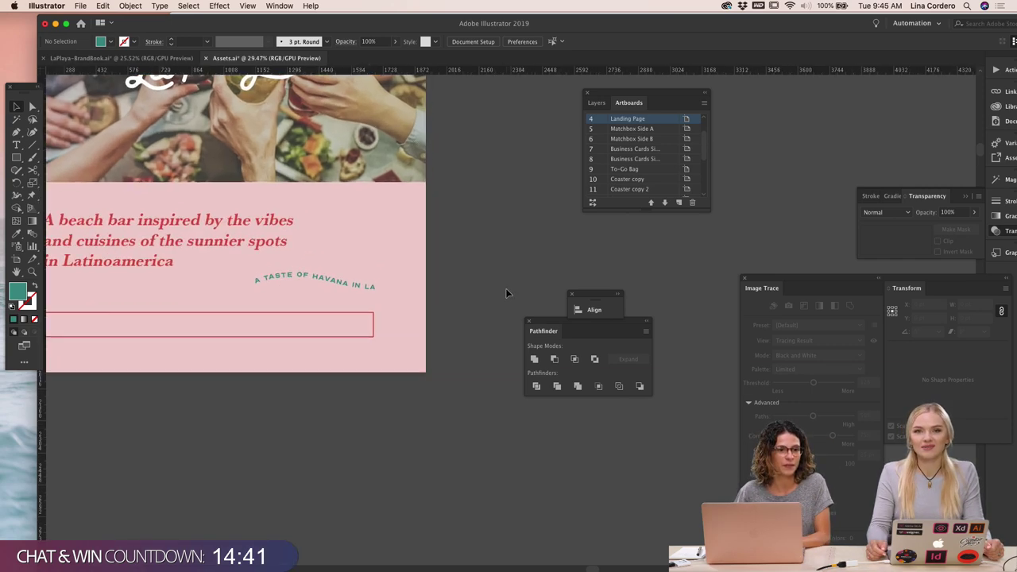
pyautogui.scroll(-3, 507, 293)
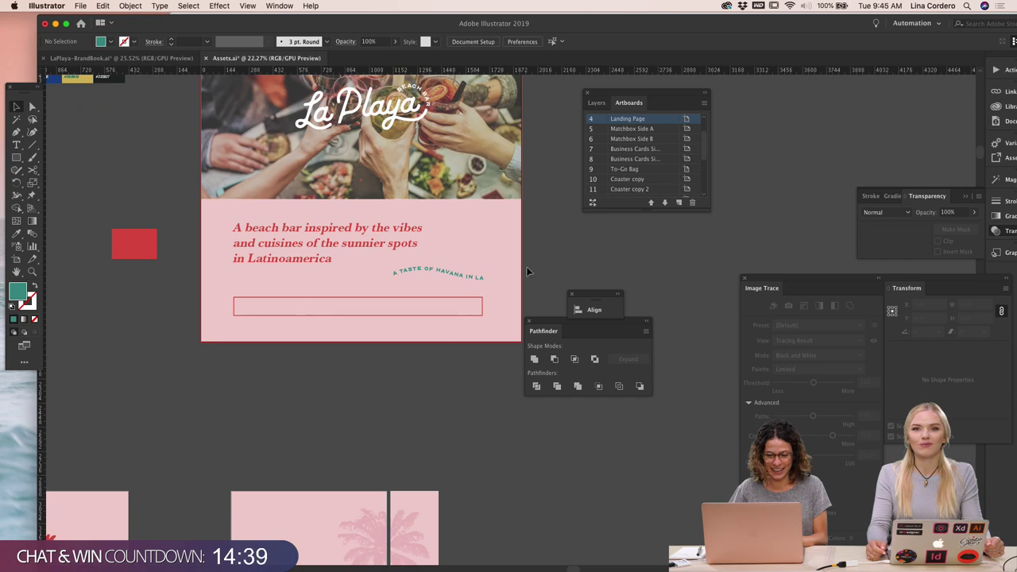
pyautogui.scroll(-1, 546, 265)
pyautogui.click(445, 265)
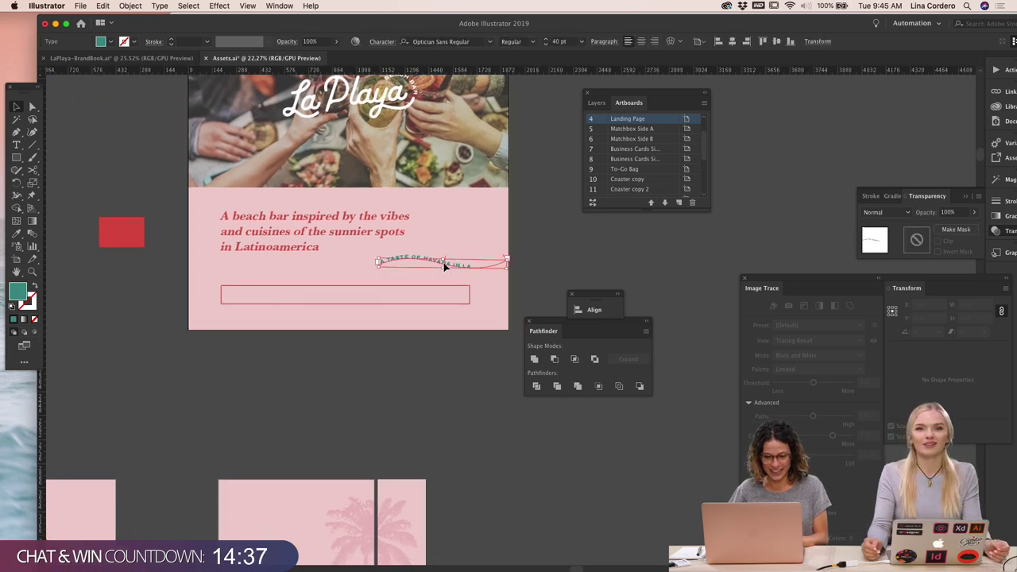
pyautogui.moveTo(443, 263); pyautogui.dragTo(432, 261)
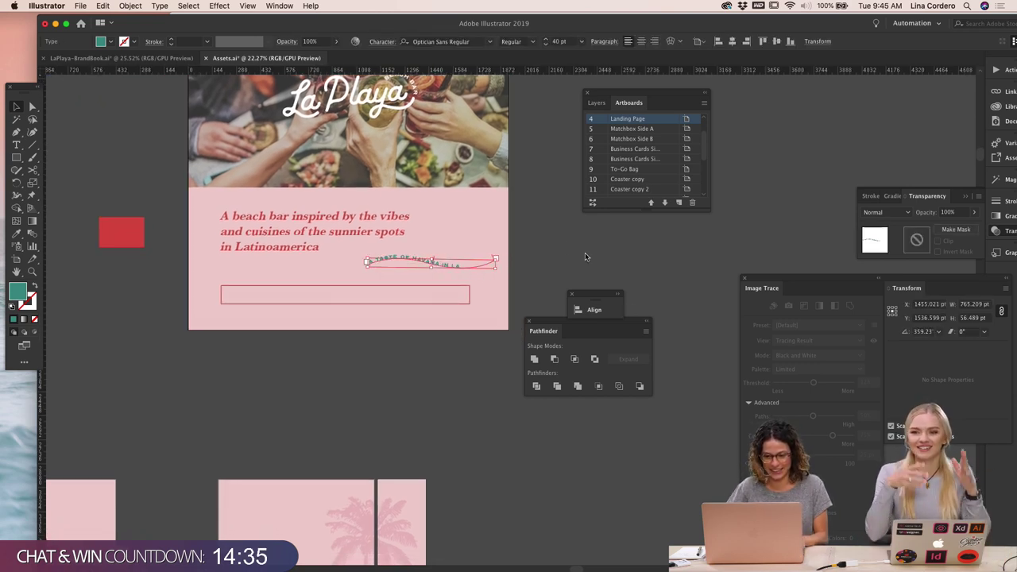
pyautogui.click(568, 240)
# Rotate the curved tagline slightly by its corner to level it
pyautogui.scroll(-1, 567, 241)
pyautogui.scroll(2, 567, 241)
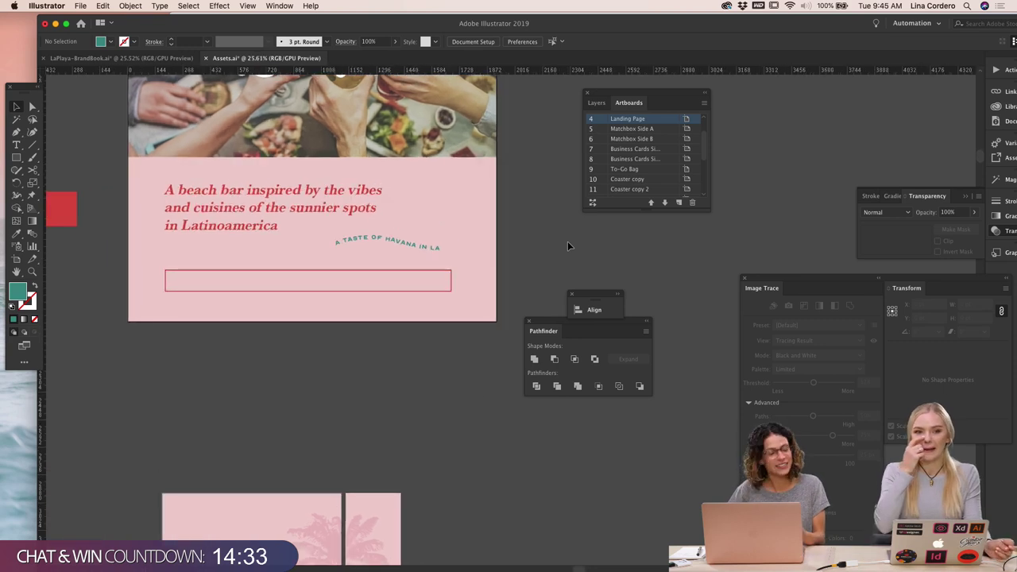
pyautogui.rightClick(567, 246)
pyautogui.click(408, 238)
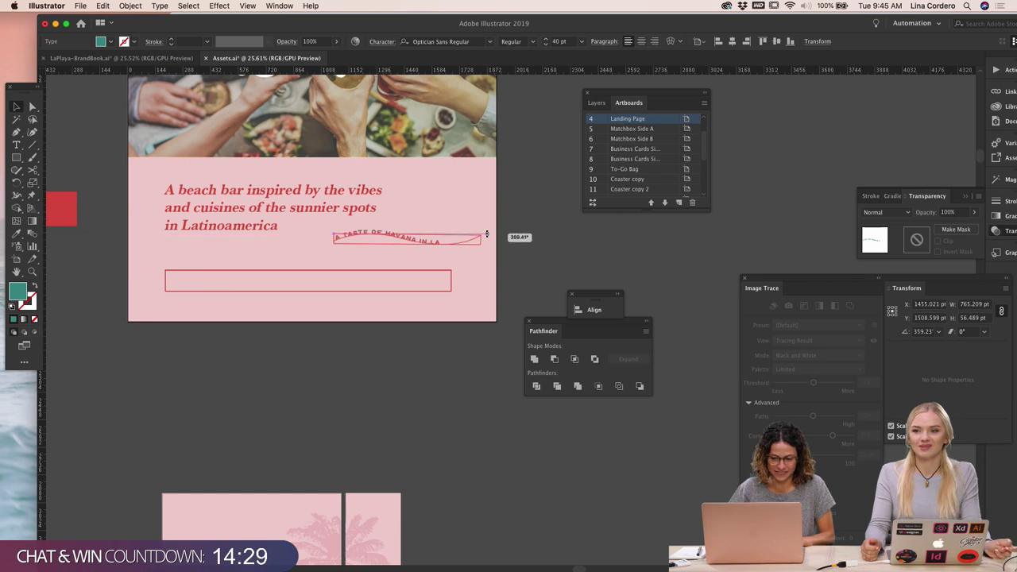
pyautogui.moveTo(485, 236); pyautogui.dragTo(487, 232)
pyautogui.click(508, 246)
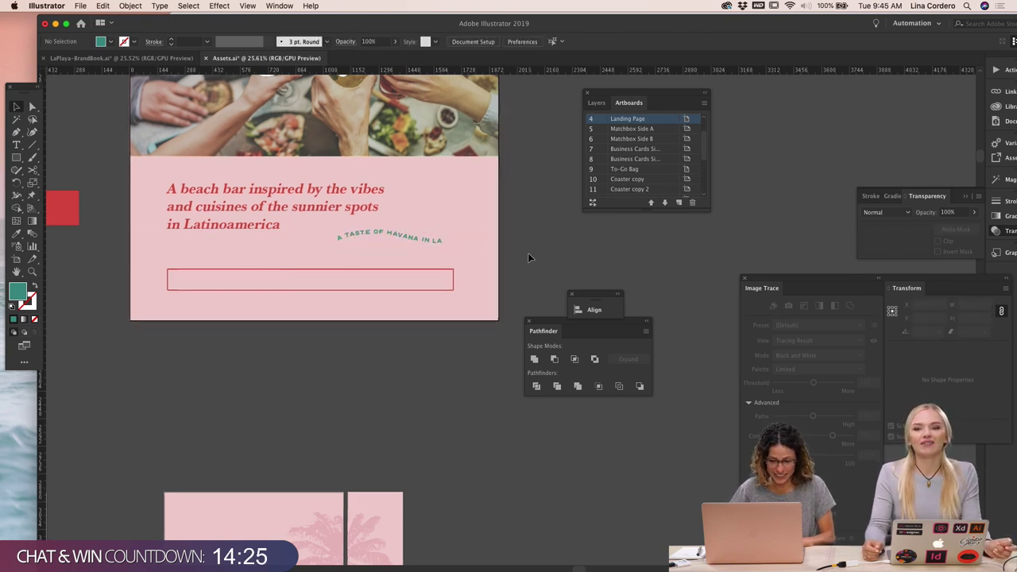
pyautogui.hscroll(-3, 398, 255)
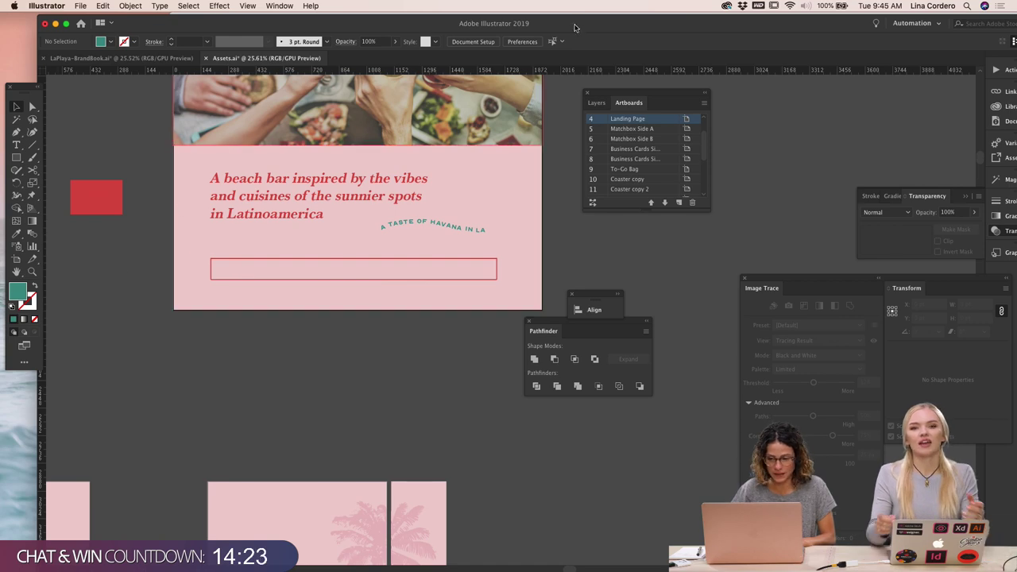
# Copy the 'Stay in the know for opening dates' line from the TextEdit copy notes
pyautogui.moveTo(591, 29); pyautogui.dragTo(493, 240)
pyautogui.click(654, 165)
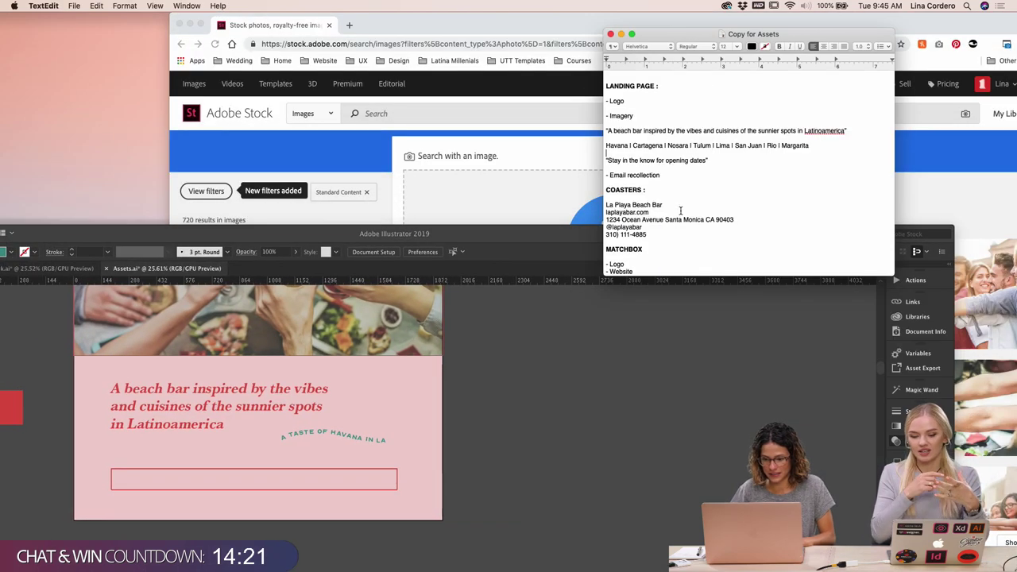
pyautogui.moveTo(704, 160); pyautogui.dragTo(607, 160)
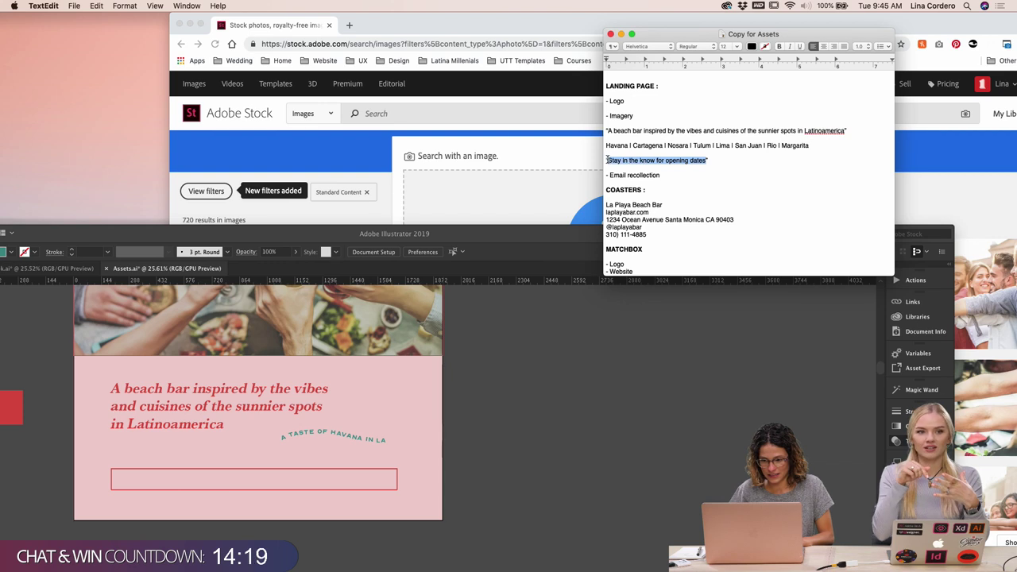
pyautogui.press('super+c')
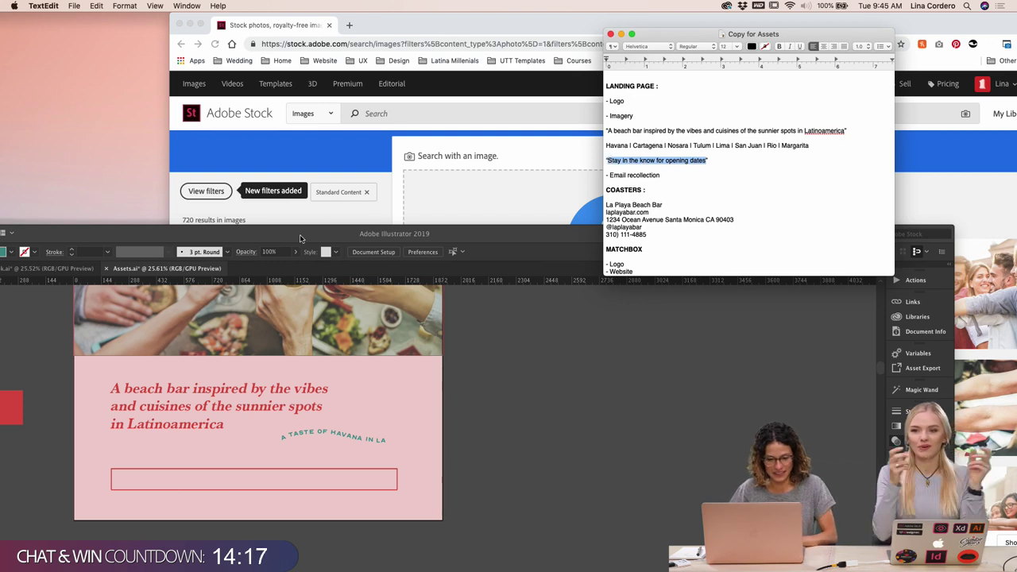
pyautogui.click(313, 306)
pyautogui.moveTo(298, 233); pyautogui.dragTo(321, 89)
# Paste the opening-dates line as new text, styled like the curved tagline and coloured red
pyautogui.click(16, 145)
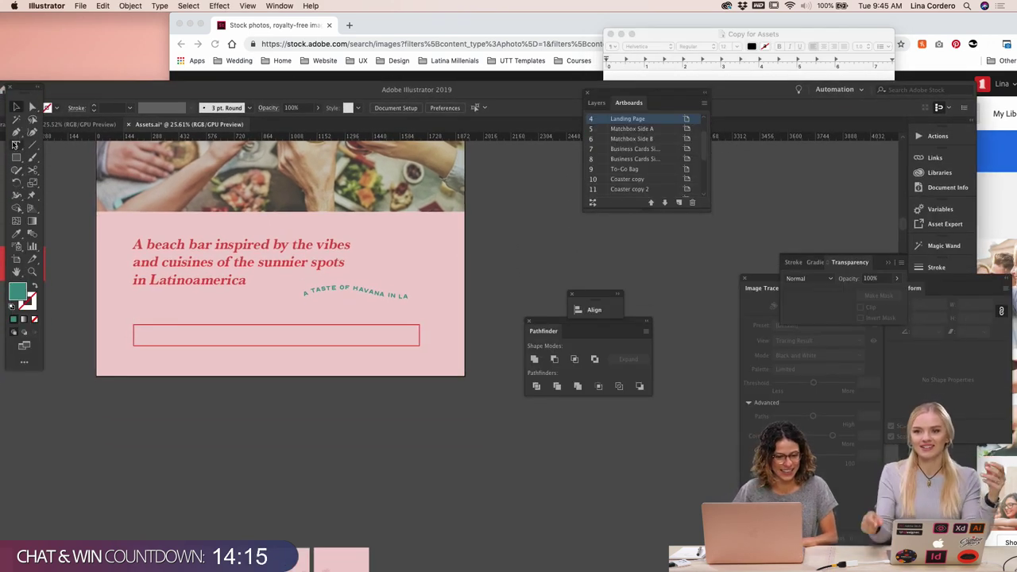
pyautogui.click(201, 443)
pyautogui.press('super+v')
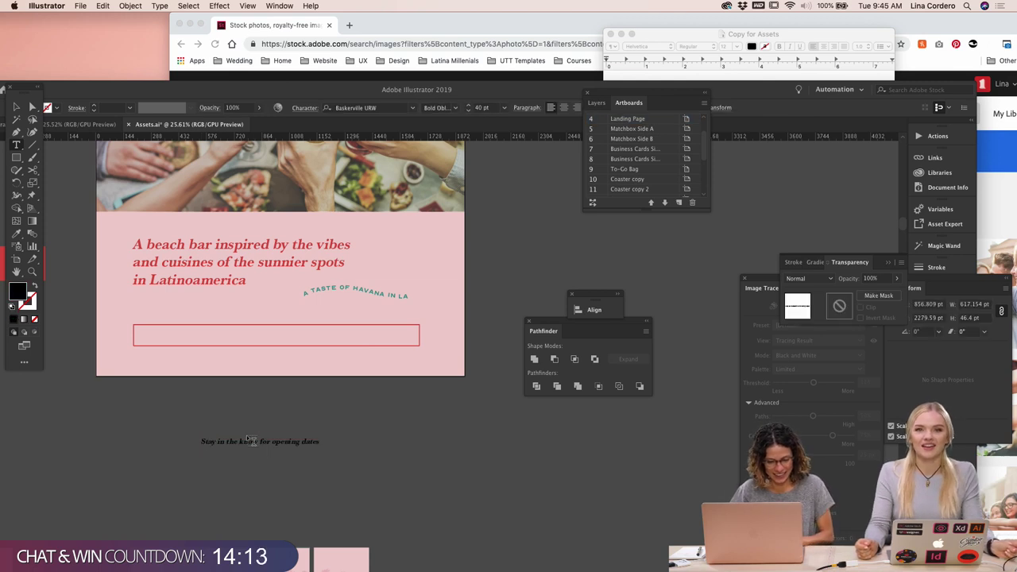
pyautogui.tripleClick(243, 441)
pyautogui.click(16, 235)
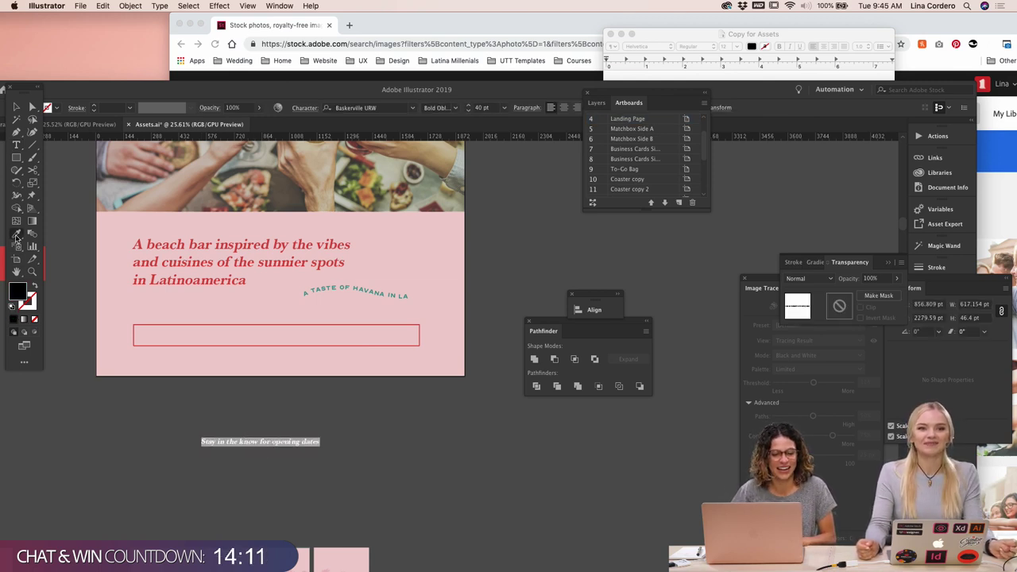
pyautogui.click(356, 286)
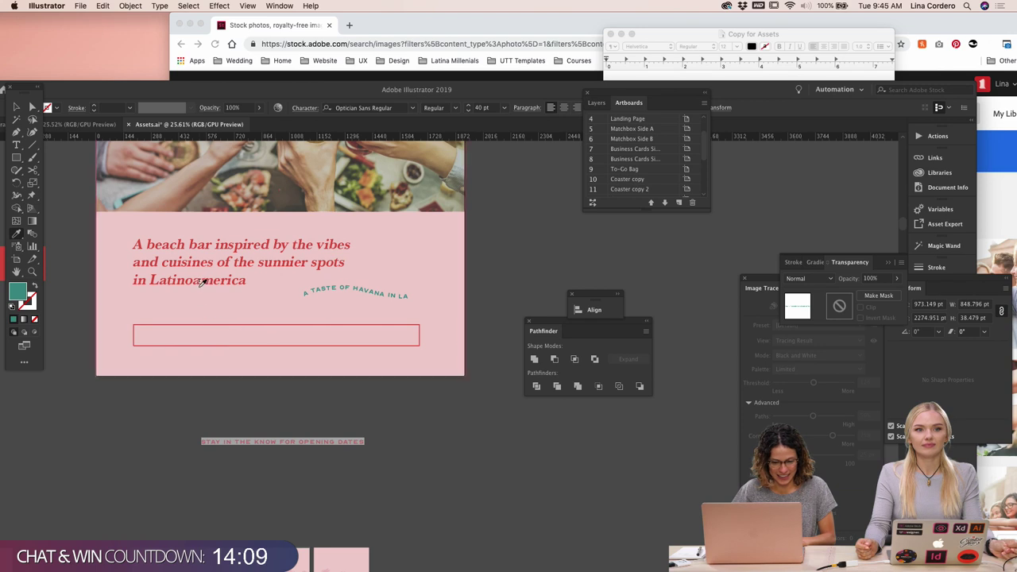
pyautogui.click(167, 342)
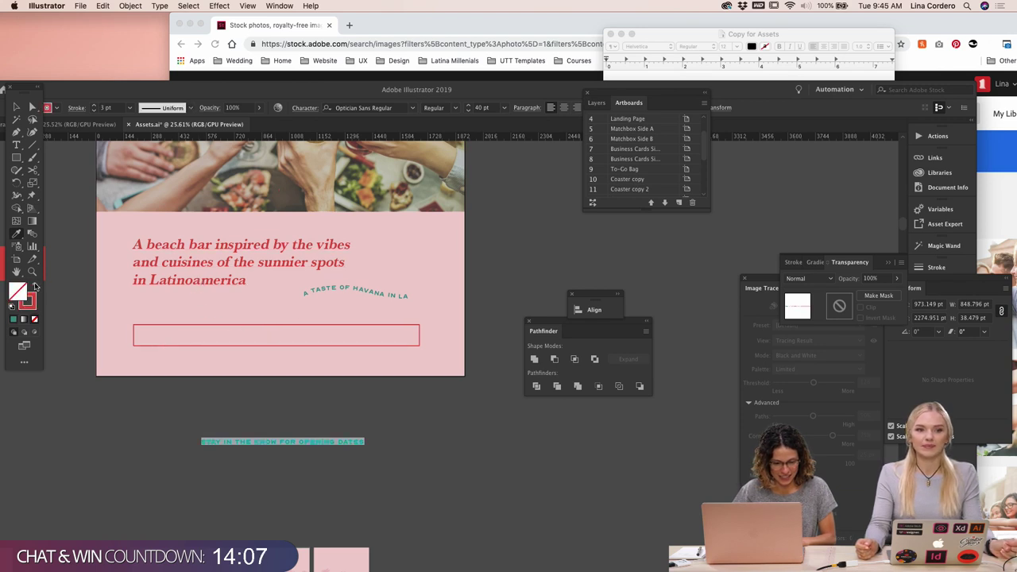
# Place the line just above the red email box and centre it horizontally on the box
pyautogui.click(16, 107)
pyautogui.click(150, 419)
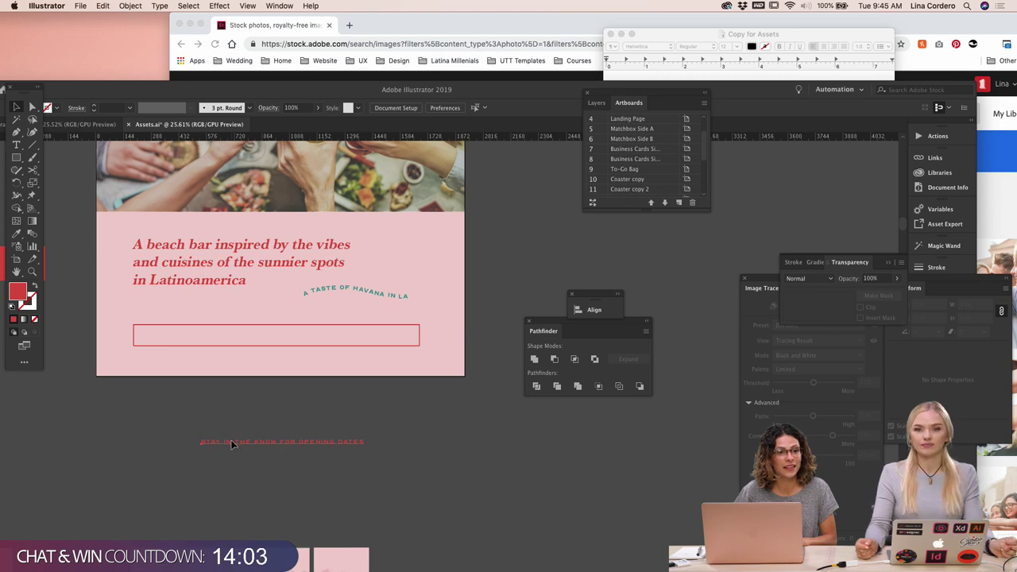
pyautogui.moveTo(233, 446); pyautogui.dragTo(165, 319)
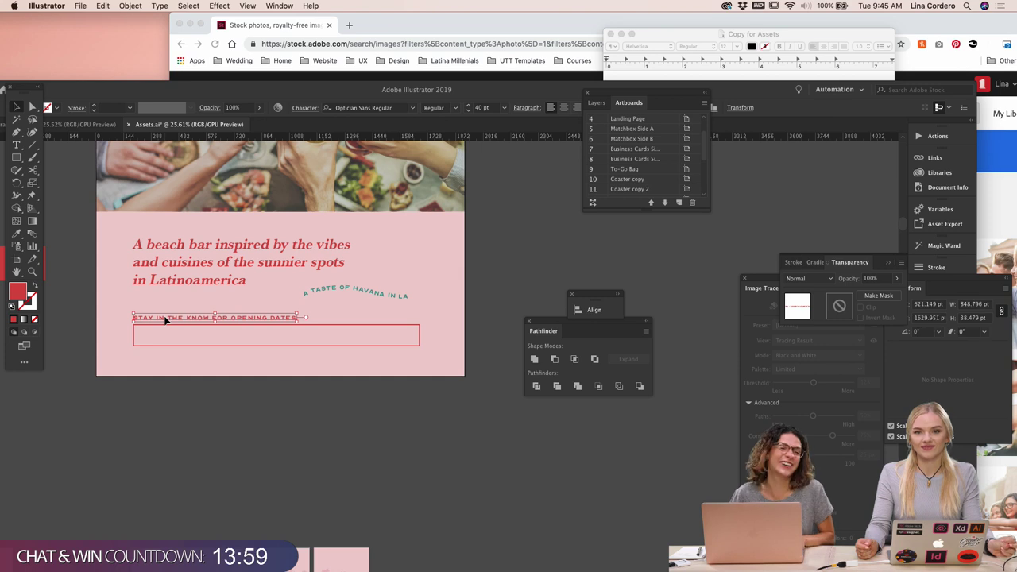
pyautogui.press('Up')
pyautogui.press('Up')
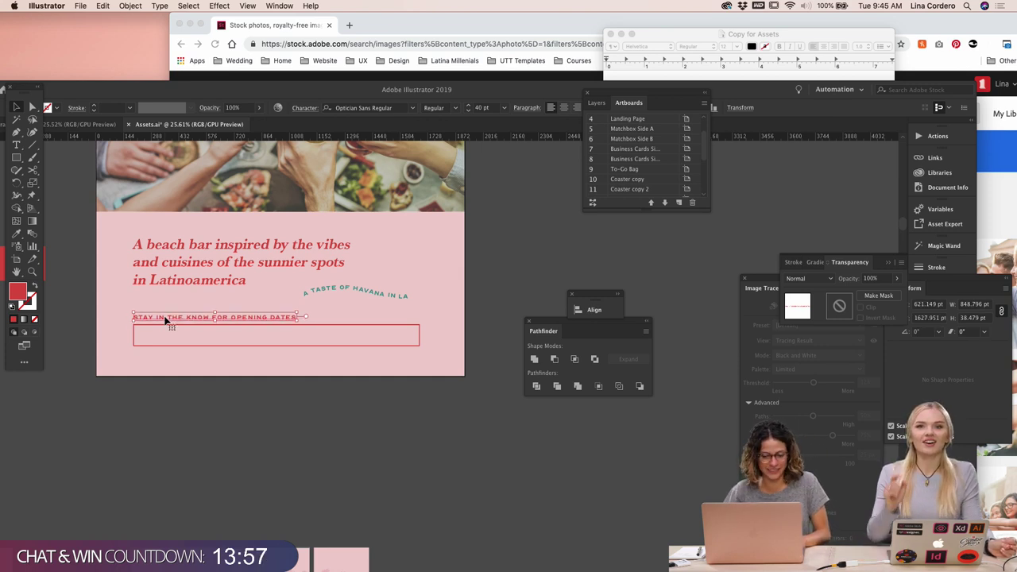
pyautogui.click(243, 423)
pyautogui.scroll(3, 246, 428)
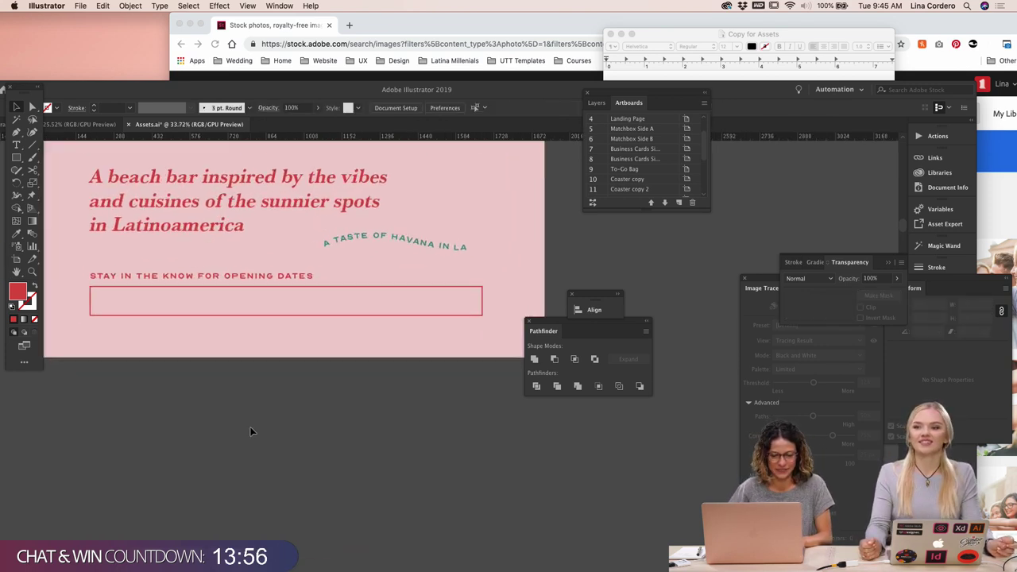
pyautogui.click(279, 271)
pyautogui.keyDown('shift'); pyautogui.click(347, 275); pyautogui.keyUp('shift')
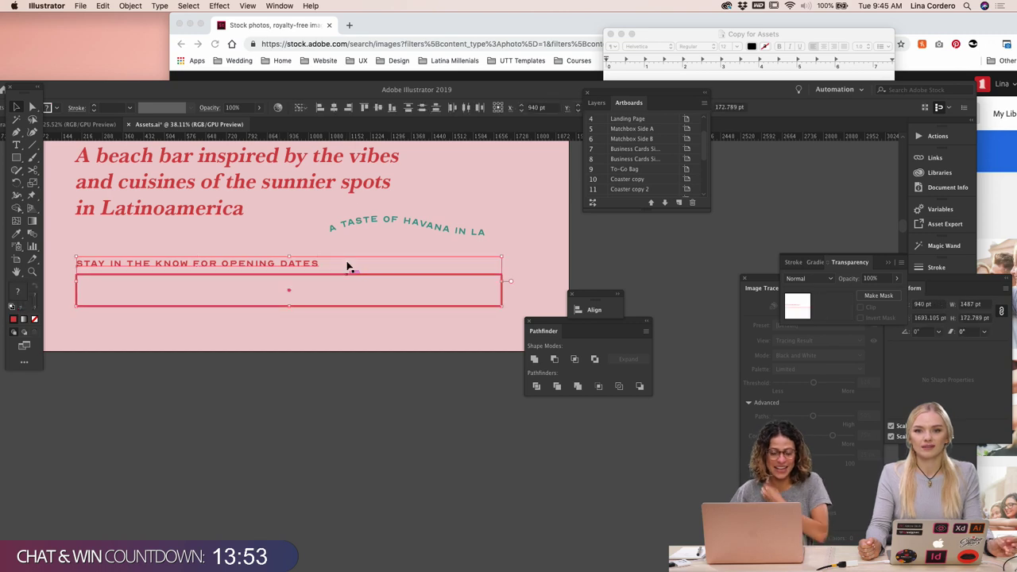
pyautogui.click(335, 108)
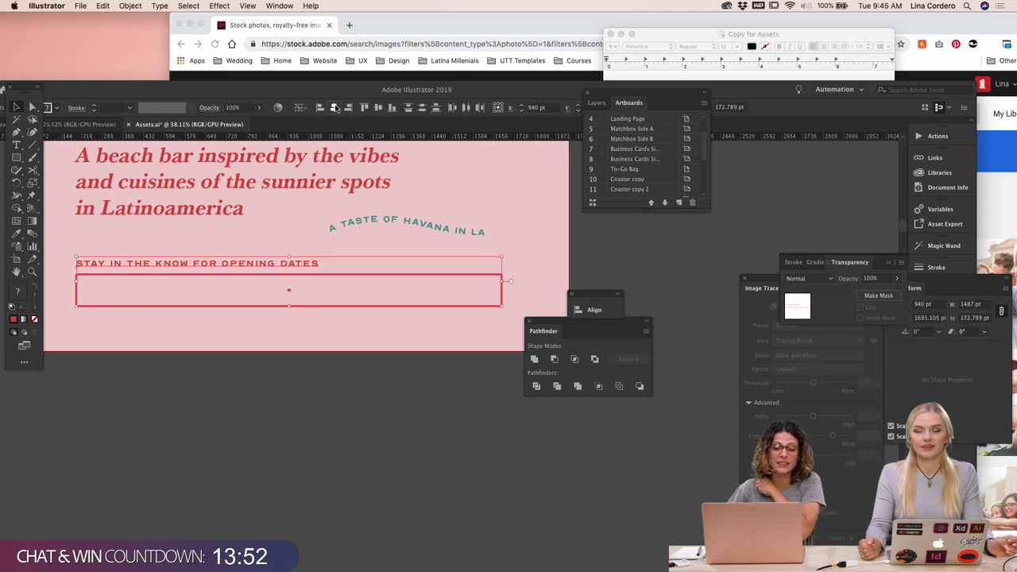
pyautogui.click(321, 462)
# Maximise the Illustrator window and scroll the canvas until the La Playa landing page and its sign-up box fill the view
pyautogui.scroll(-5, 339, 451)
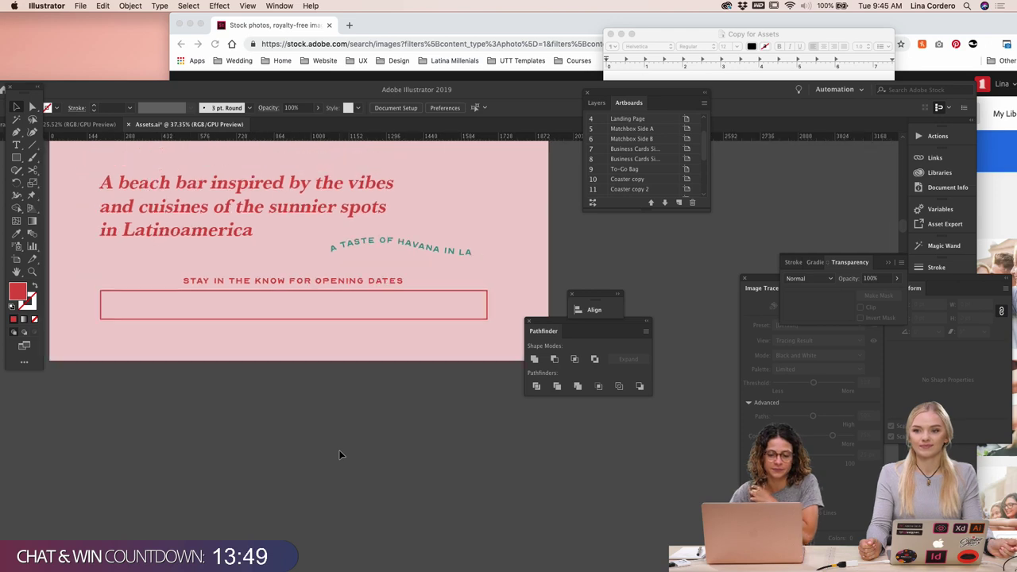
pyautogui.hscroll(-10, 338, 450)
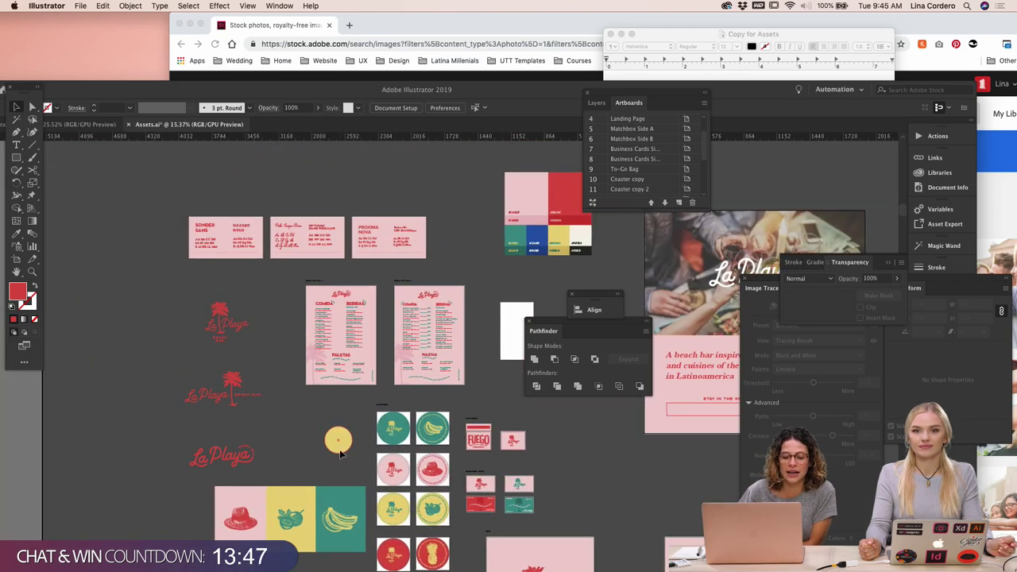
pyautogui.scroll(5, 161, 322)
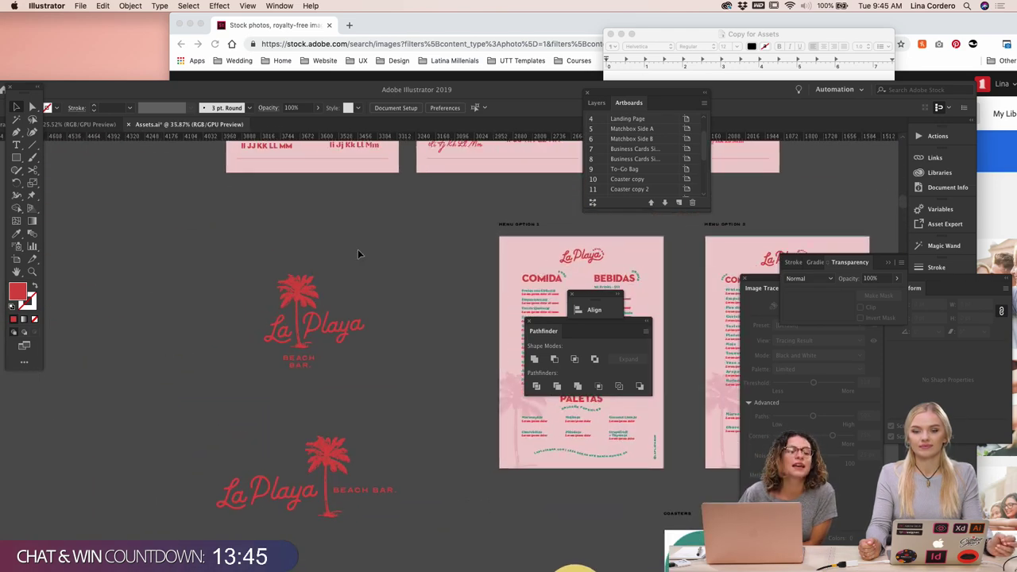
pyautogui.hscroll(2, 358, 248)
pyautogui.hscroll(7, 358, 249)
pyautogui.scroll(-2, 357, 248)
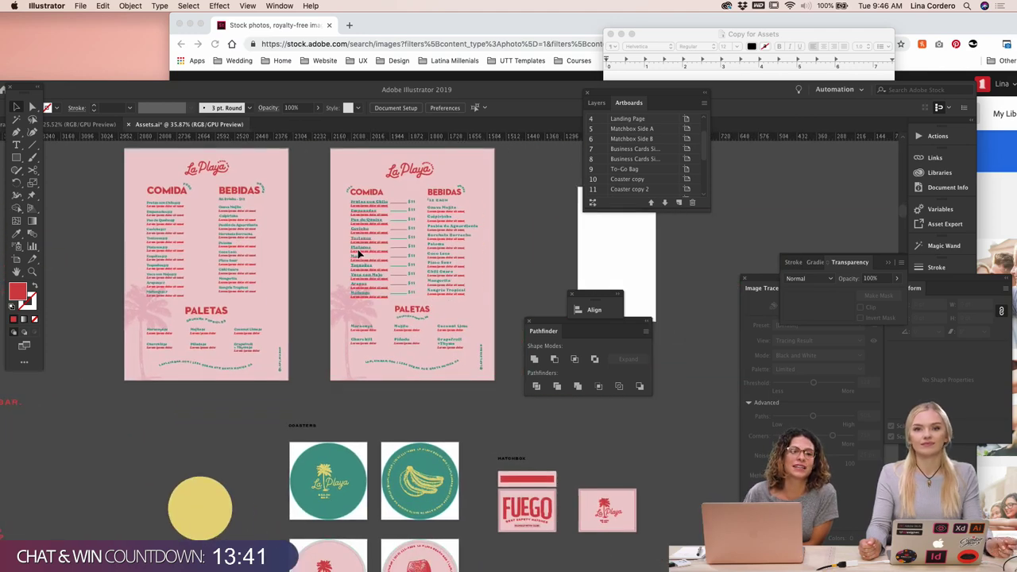
pyautogui.hscroll(3, 360, 252)
pyautogui.scroll(-4, 360, 253)
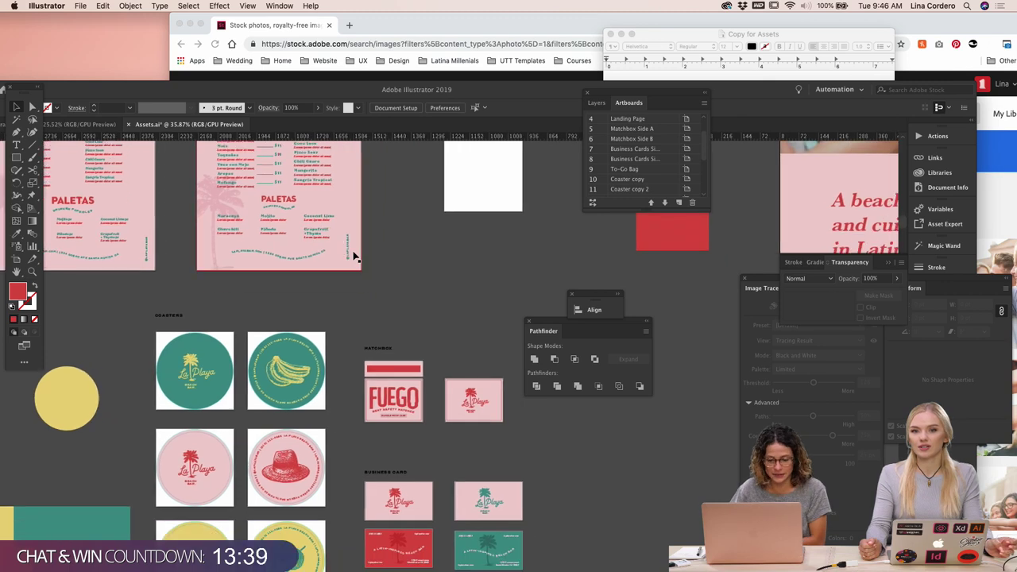
pyautogui.scroll(3, 355, 256)
pyautogui.hscroll(3, 355, 256)
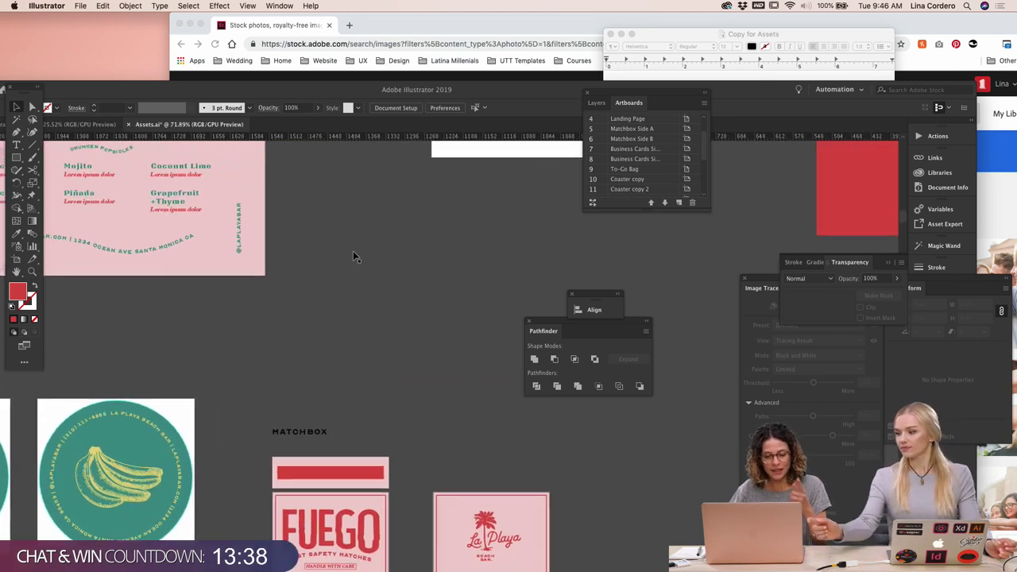
pyautogui.moveTo(203, 92); pyautogui.dragTo(201, 84)
pyautogui.doubleClick(201, 84)
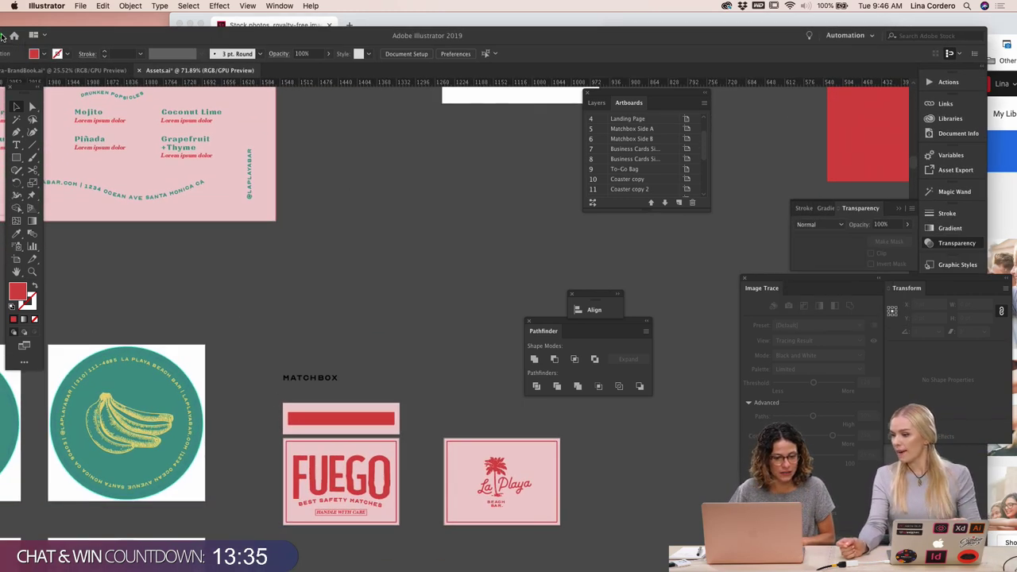
pyautogui.hscroll(5, 392, 223)
pyautogui.scroll(6, 393, 224)
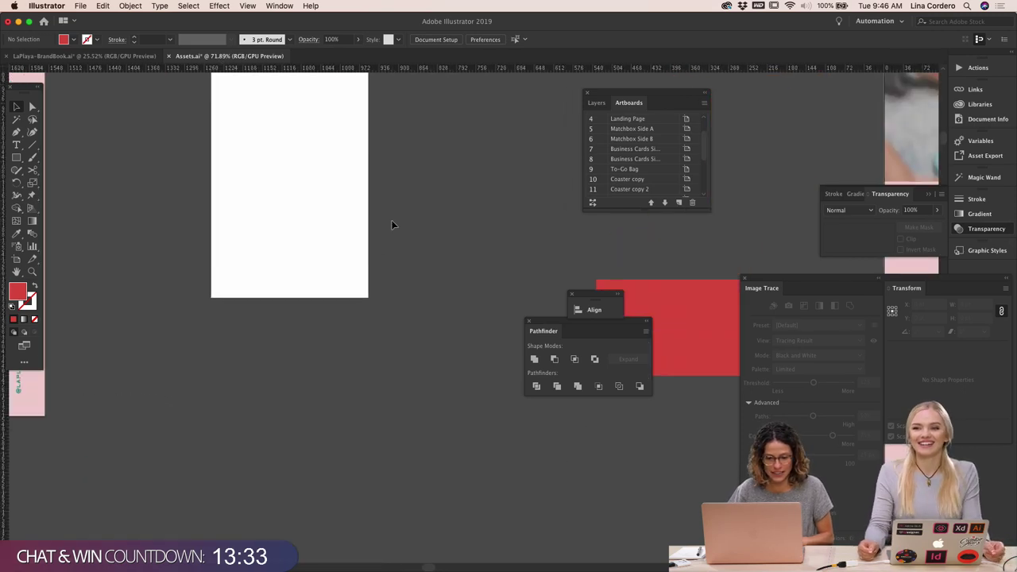
pyautogui.scroll(-5, 393, 223)
pyautogui.scroll(3, 393, 223)
pyautogui.hscroll(5, 393, 224)
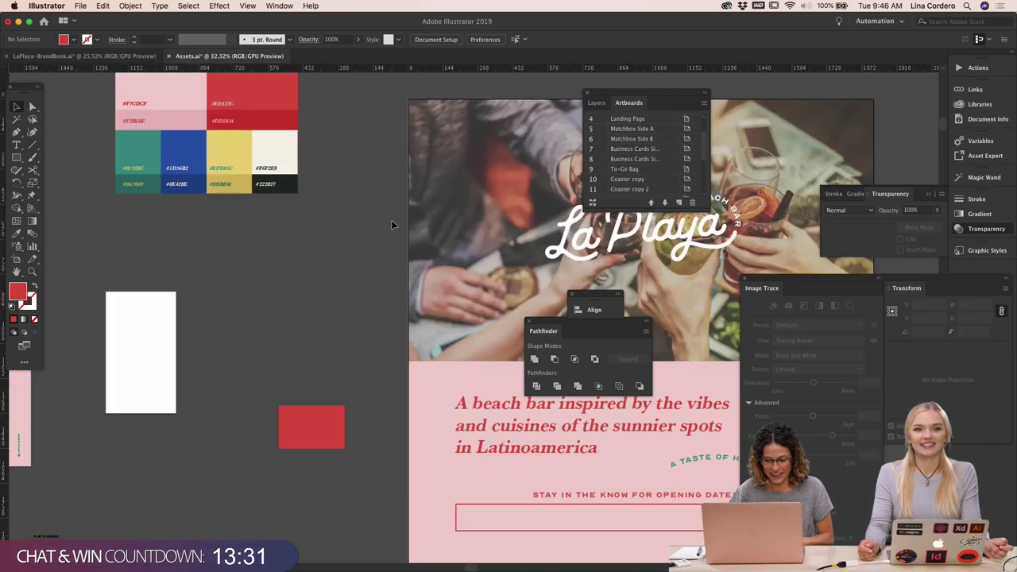
pyautogui.scroll(5, 393, 223)
pyautogui.scroll(-5, 392, 224)
pyautogui.hscroll(4, 392, 225)
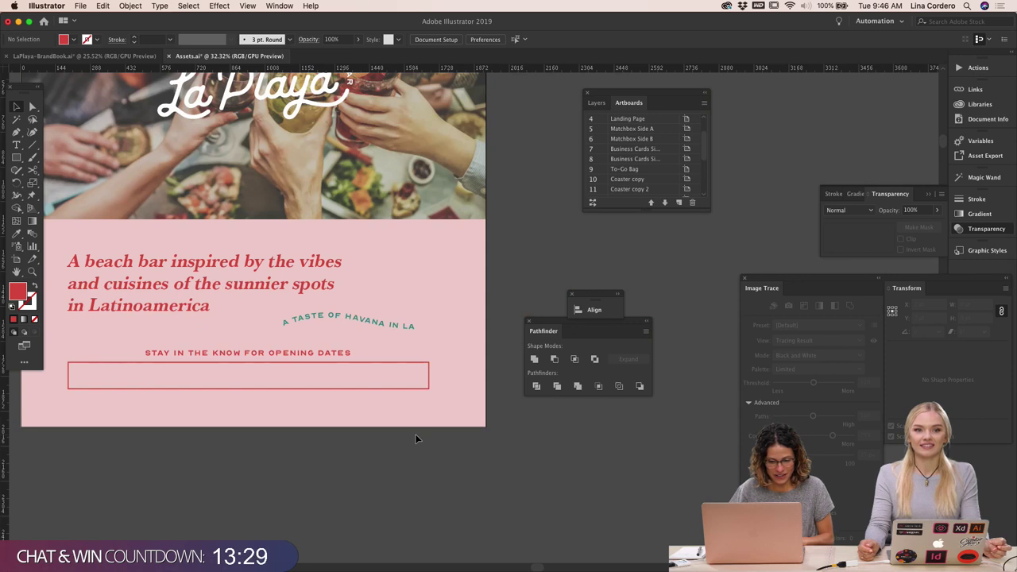
pyautogui.scroll(2, 415, 433)
pyautogui.hscroll(-3, 415, 434)
# Type 'EMAIL' placeholder text on the pasteboard and set it in Proxima Nova Regular
pyautogui.click(371, 359)
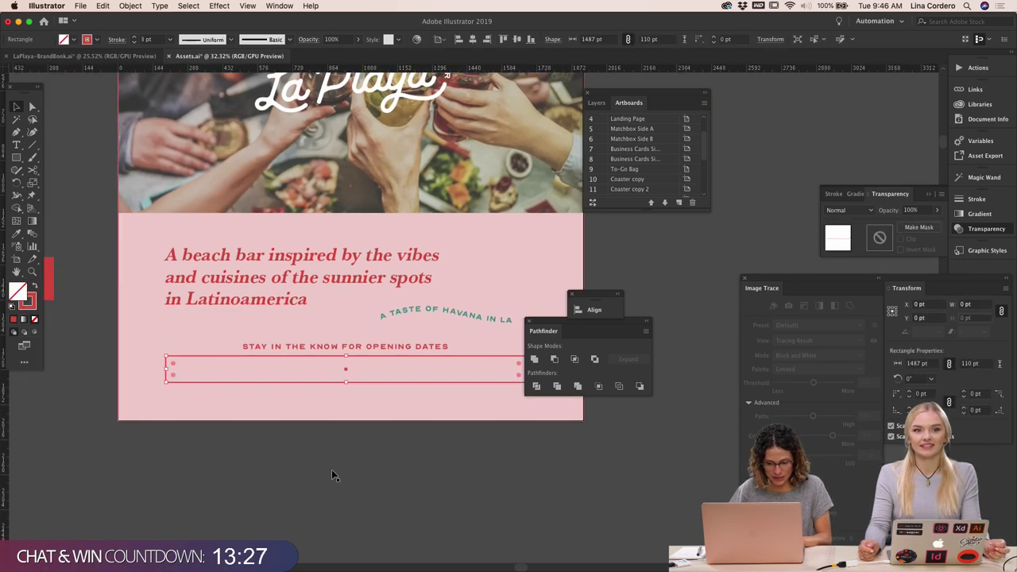
pyautogui.click(110, 270)
pyautogui.press('t')
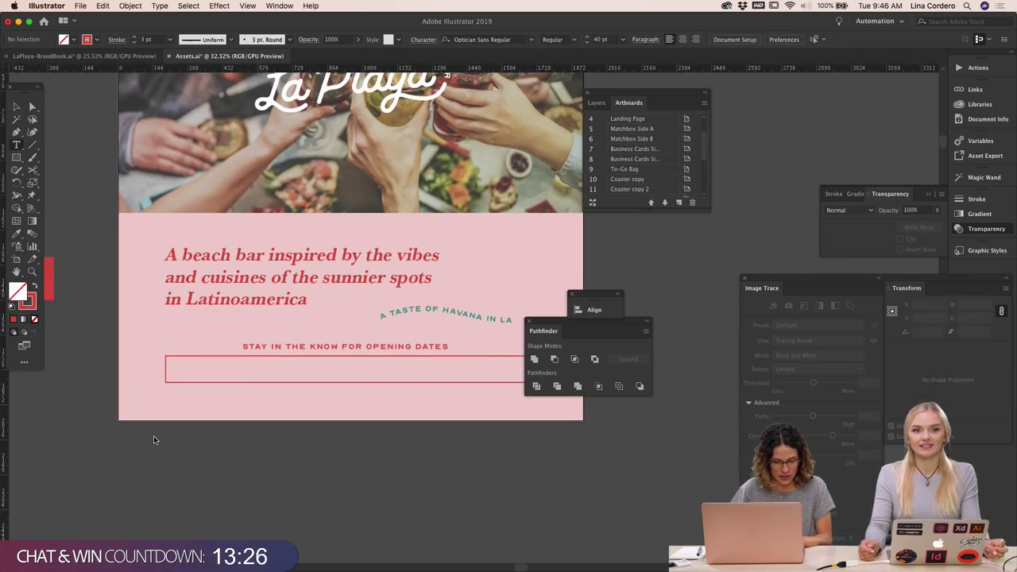
pyautogui.click(194, 490)
pyautogui.write('EMAIL ADDRESS')
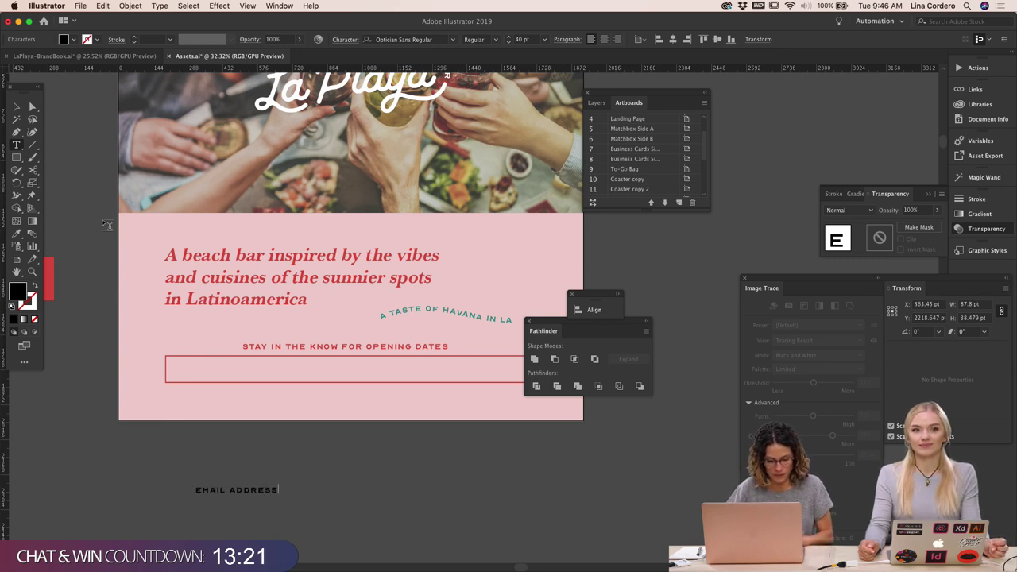
pyautogui.click(16, 106)
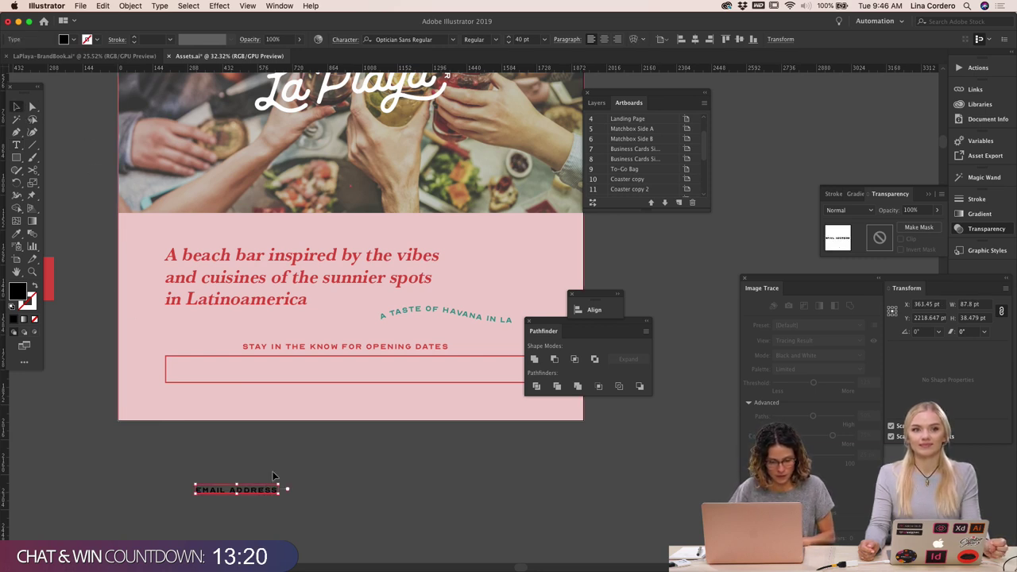
pyautogui.click(394, 39)
pyautogui.write('proxima')
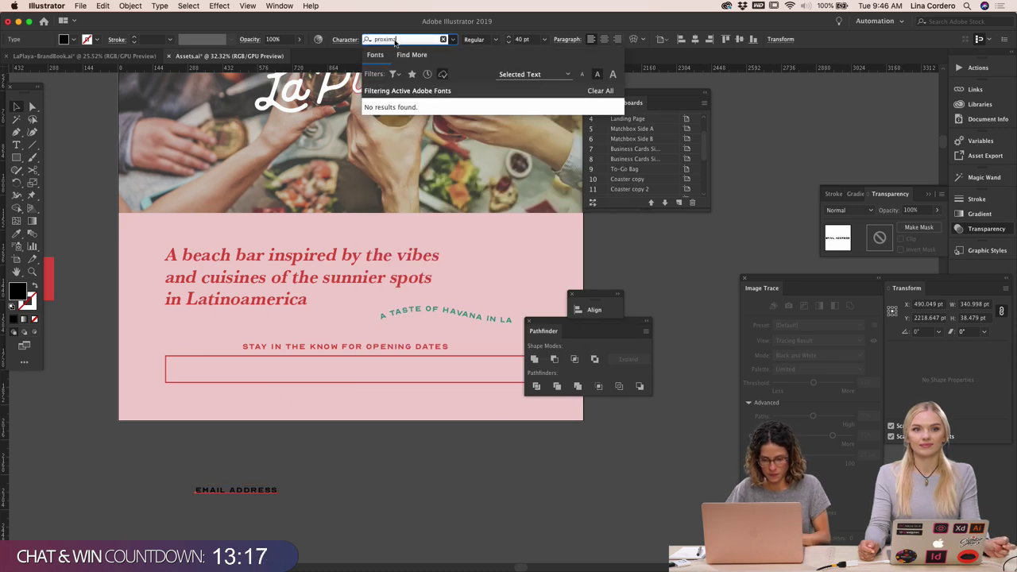
pyautogui.click(444, 75)
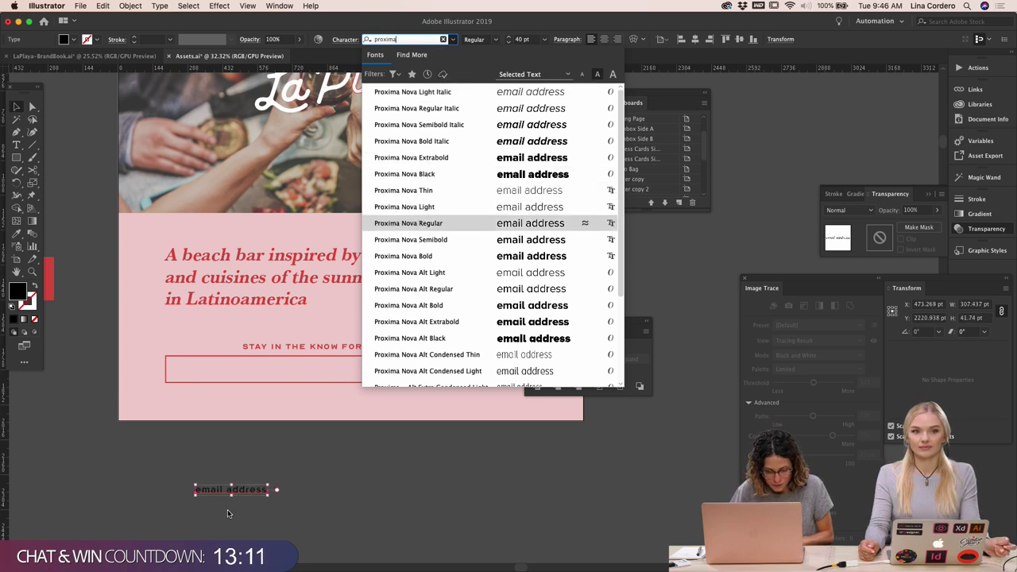
pyautogui.click(421, 224)
# Shrink the placeholder into the sign-up box and centre it horizontally and vertically
pyautogui.moveTo(261, 493); pyautogui.dragTo(372, 374)
pyautogui.keyDown('shift'); pyautogui.click(443, 359); pyautogui.keyUp('shift')
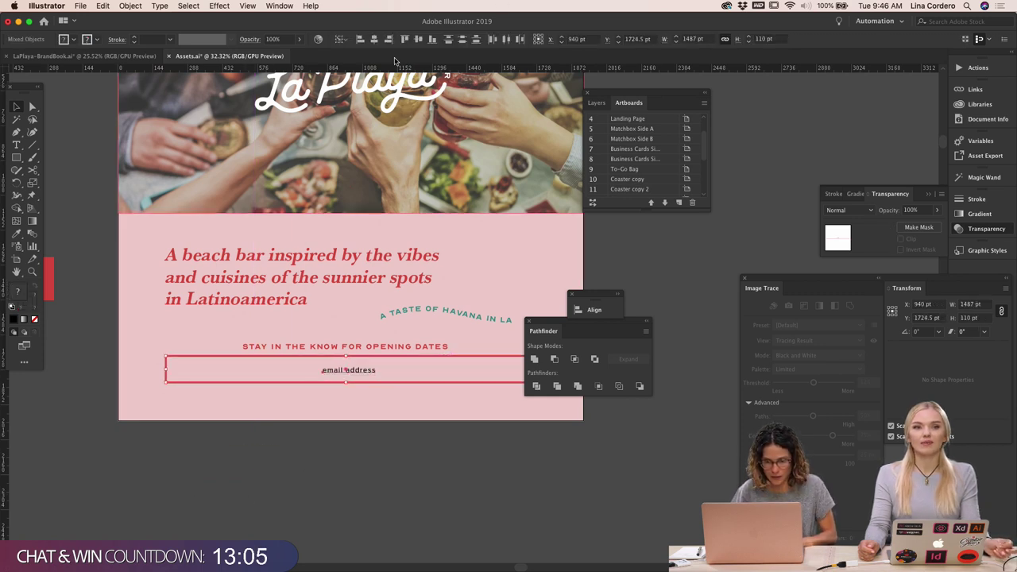
pyautogui.click(372, 38)
pyautogui.click(417, 38)
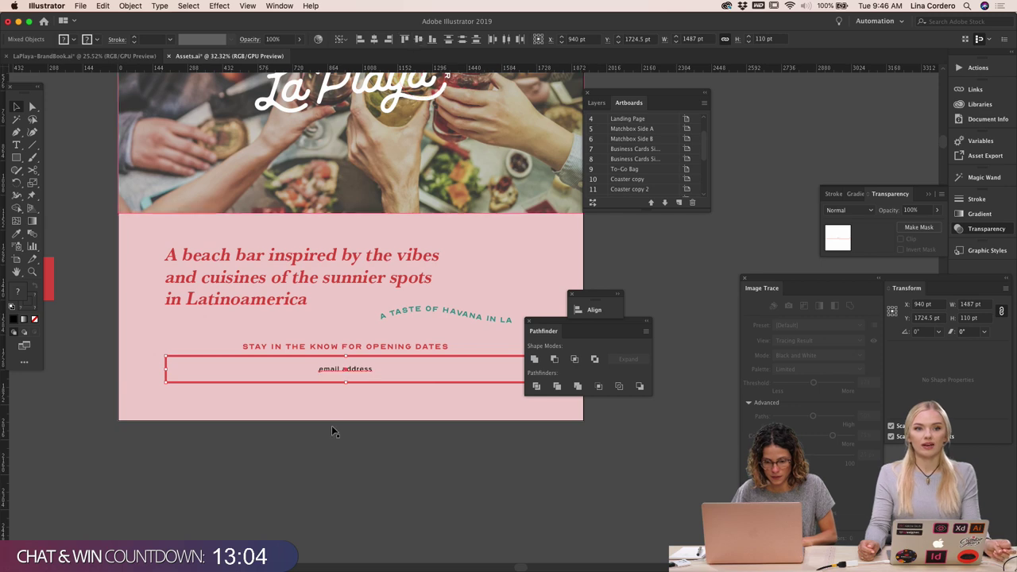
pyautogui.click(384, 474)
pyautogui.click(364, 371)
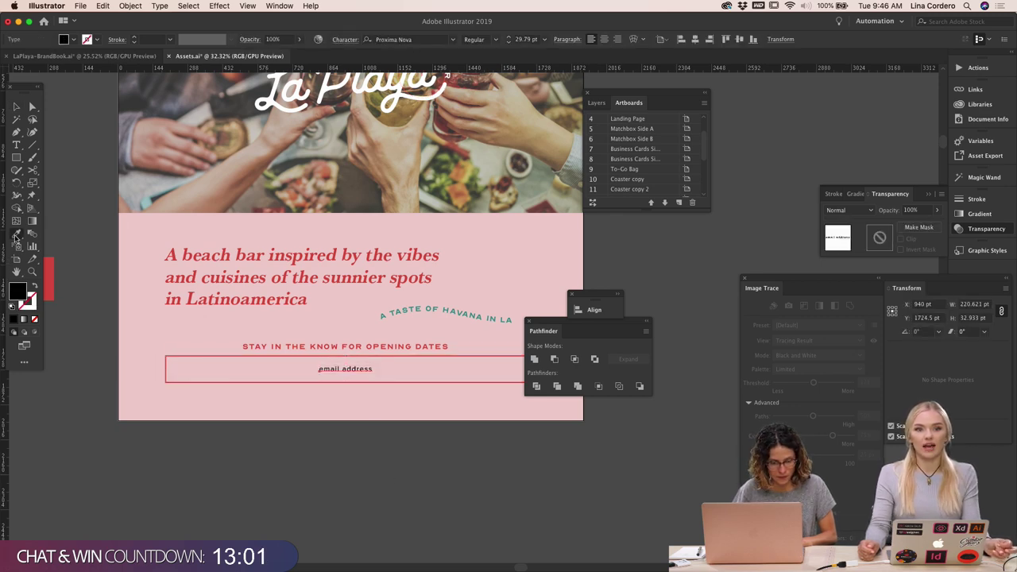
# Sample the pale pink swatch colour onto the placeholder text
pyautogui.scroll(-4, 85, 265)
pyautogui.hscroll(-10, 86, 266)
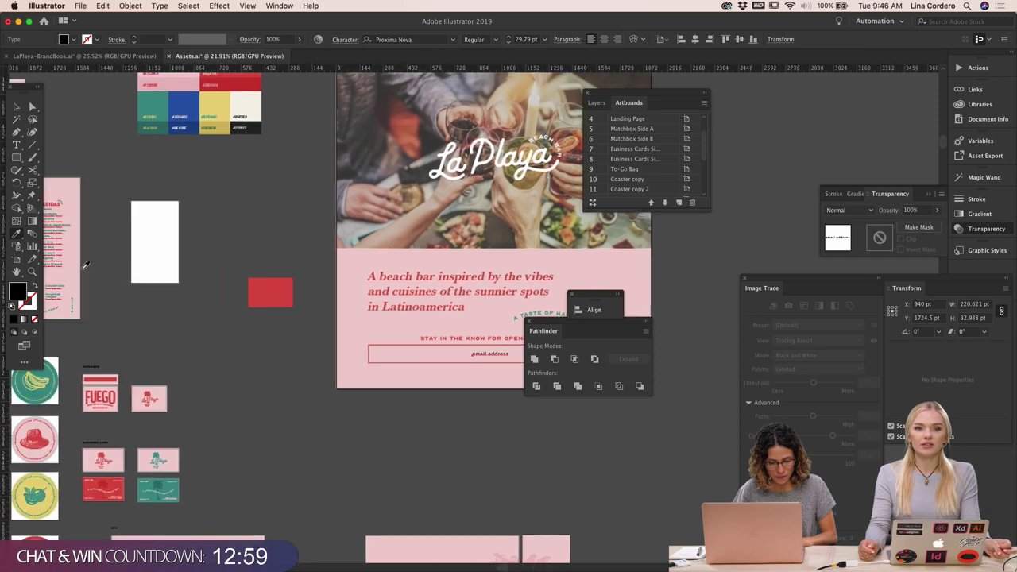
pyautogui.scroll(2, 294, 209)
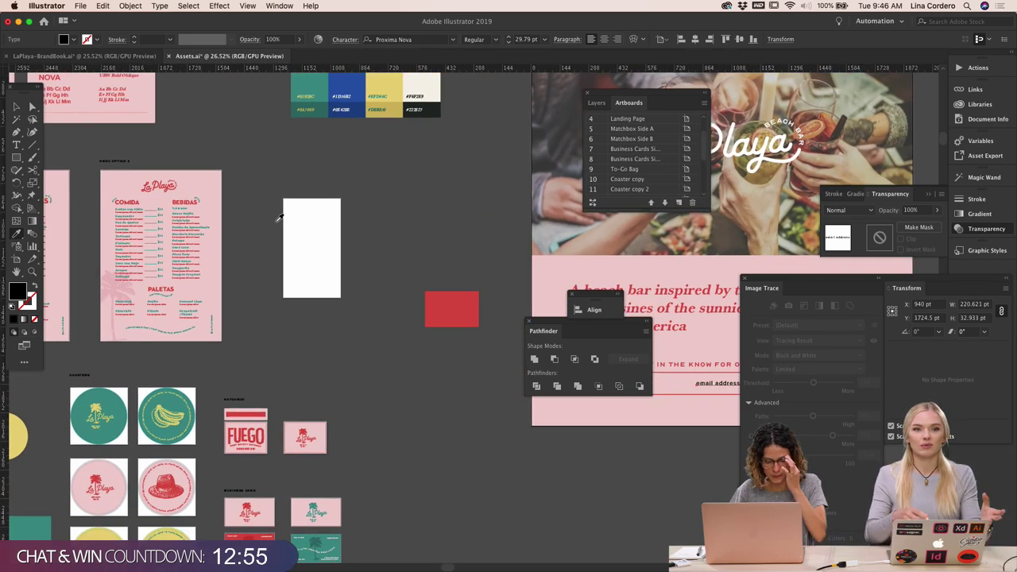
pyautogui.hscroll(2, 302, 182)
pyautogui.hscroll(2, 341, 243)
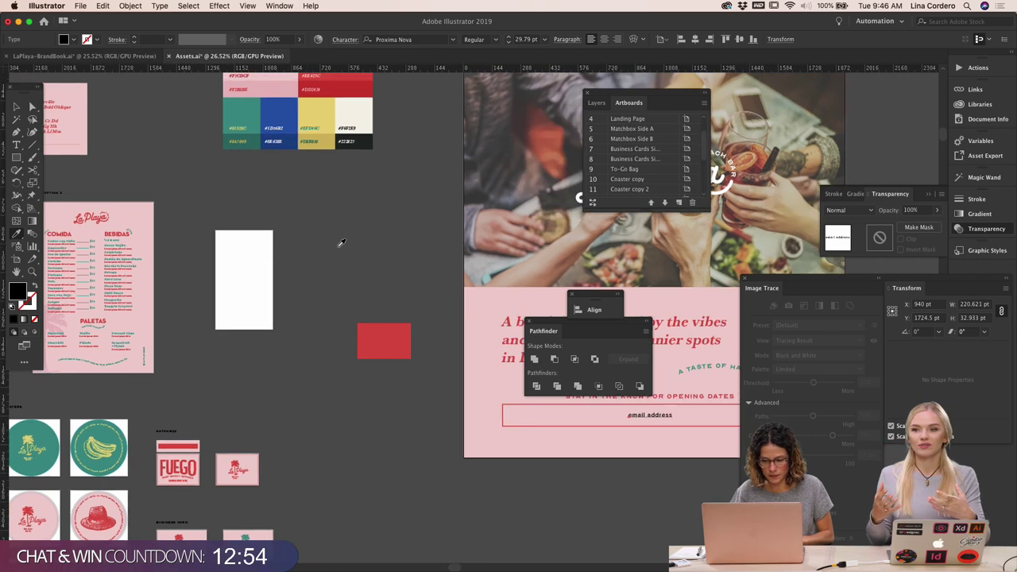
pyautogui.click(277, 83)
pyautogui.hscroll(6, 278, 84)
pyautogui.hscroll(2, 277, 83)
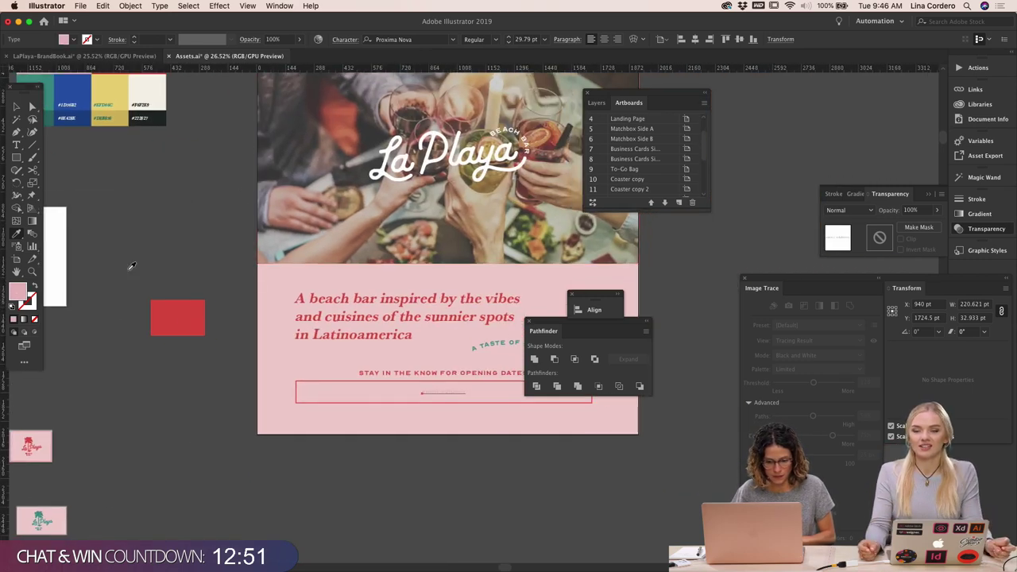
pyautogui.click(18, 108)
pyautogui.click(131, 203)
pyautogui.hscroll(8, 132, 202)
pyautogui.scroll(-3, 132, 202)
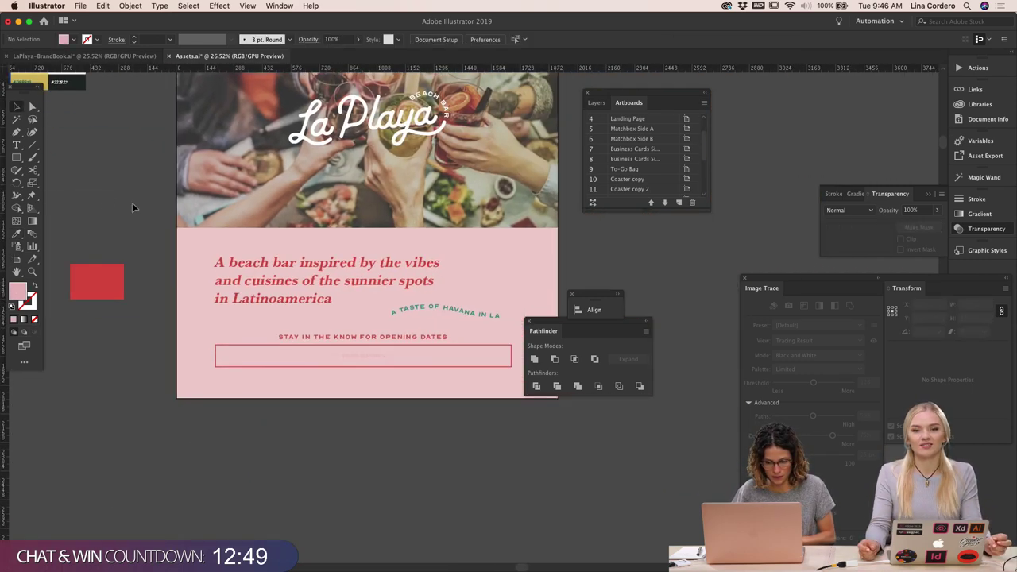
# Recolour the placeholder text with the logo's white using the Eyedropper
pyautogui.click(359, 358)
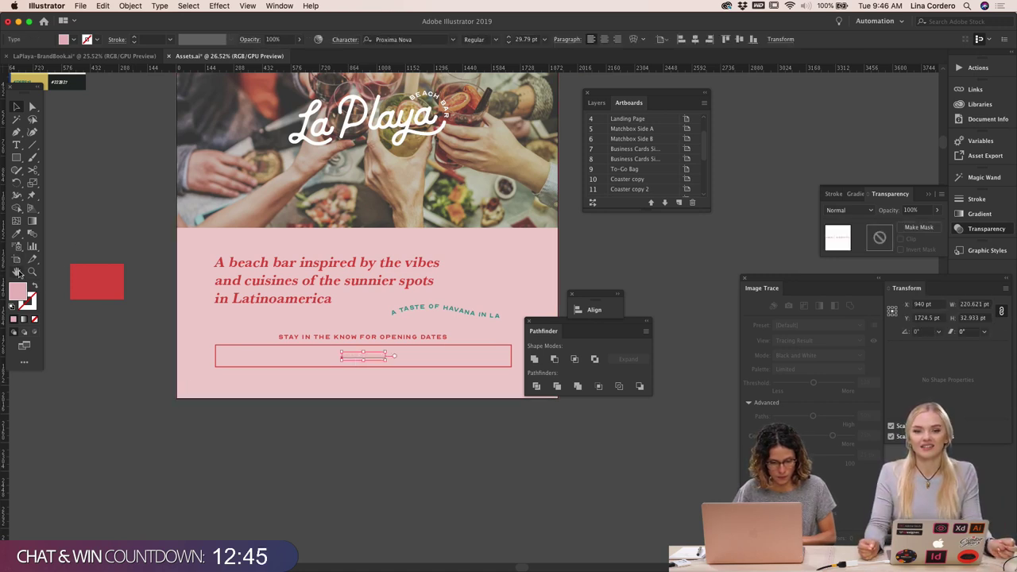
pyautogui.click(16, 234)
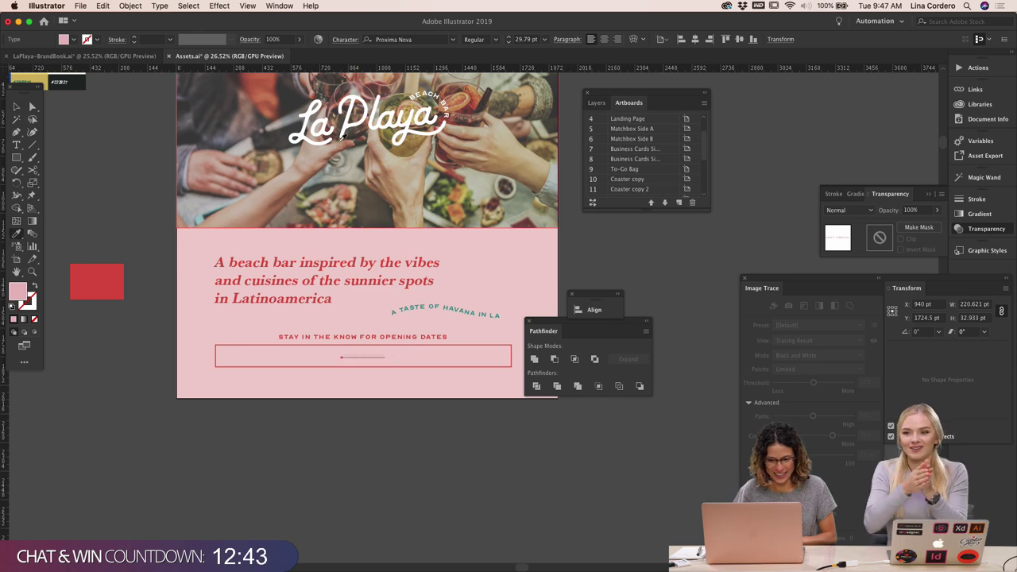
pyautogui.click(351, 120)
pyautogui.click(16, 105)
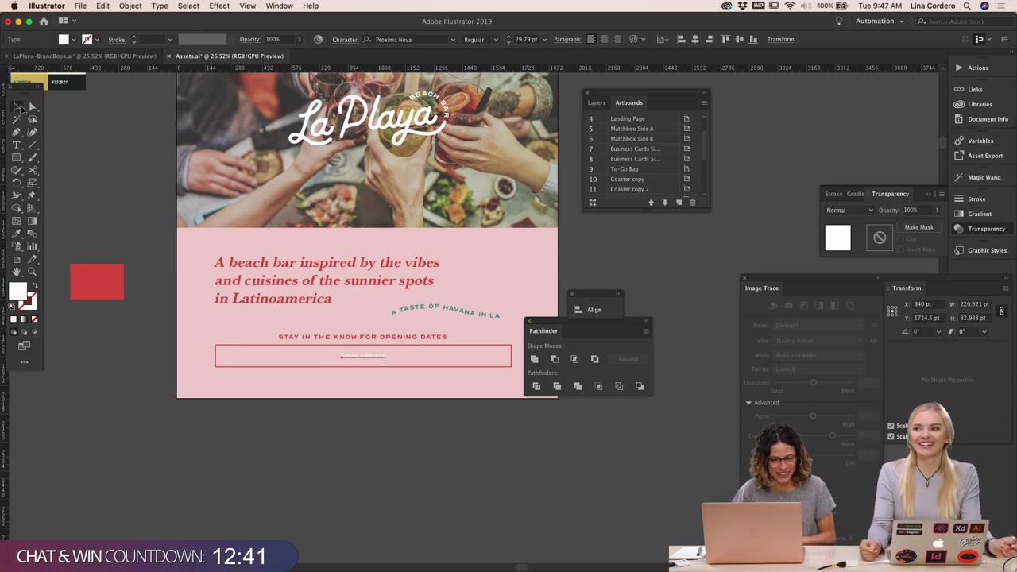
pyautogui.click(158, 229)
pyautogui.hscroll(1, 158, 232)
pyautogui.scroll(2, 158, 230)
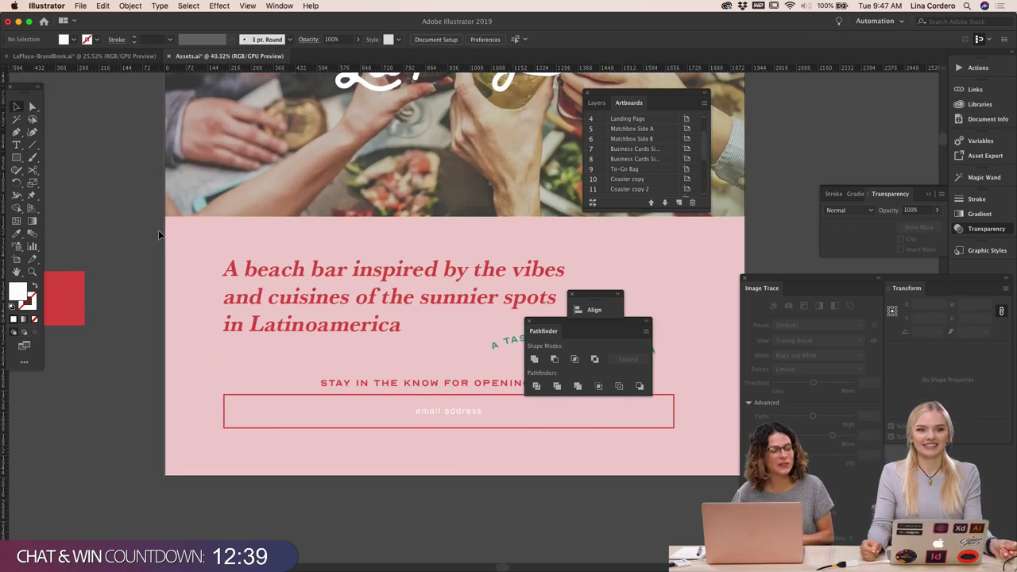
pyautogui.scroll(-2, 158, 232)
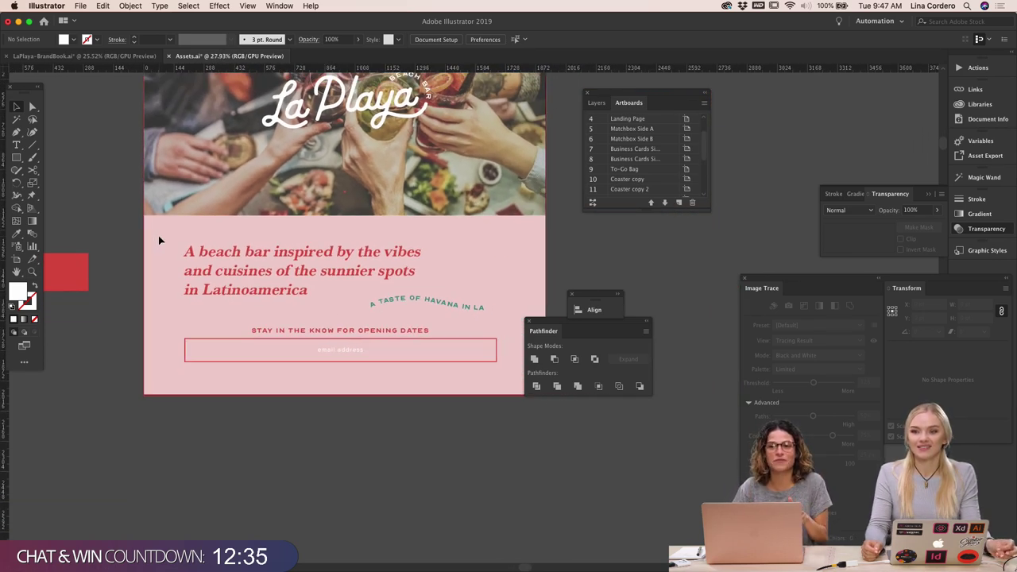
pyautogui.hscroll(2, 158, 236)
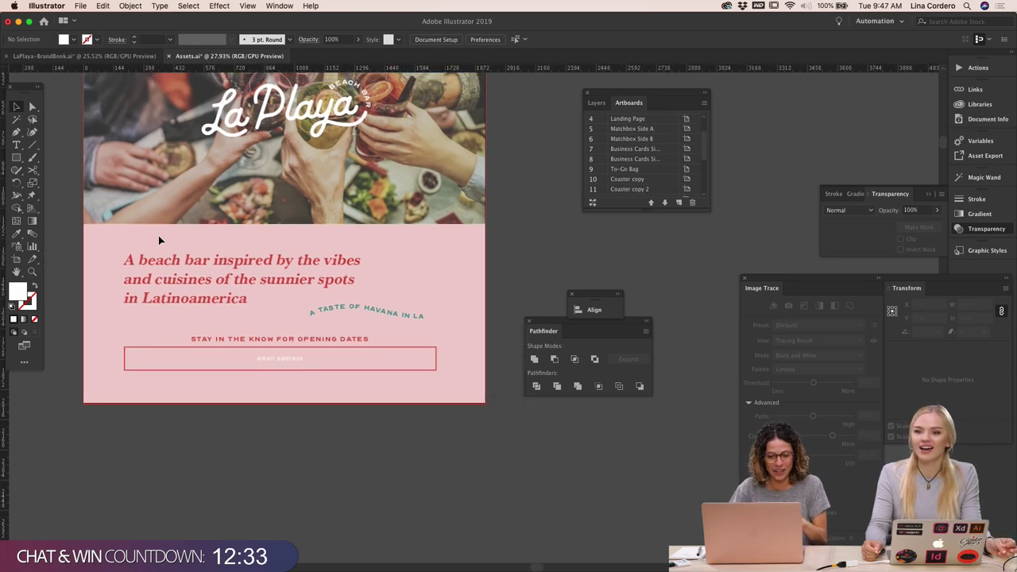
pyautogui.scroll(-1, 266, 428)
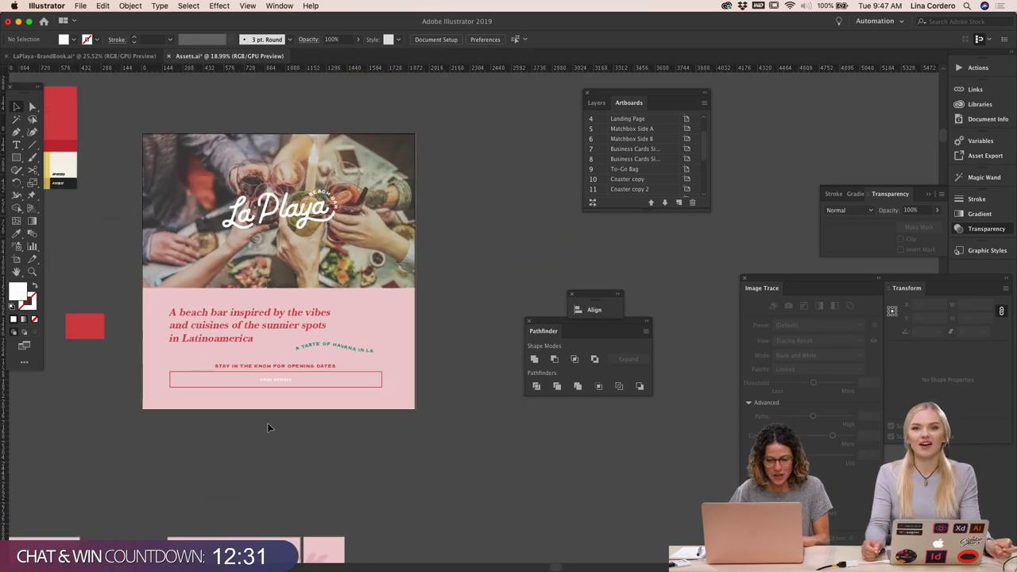
pyautogui.scroll(1, 469, 436)
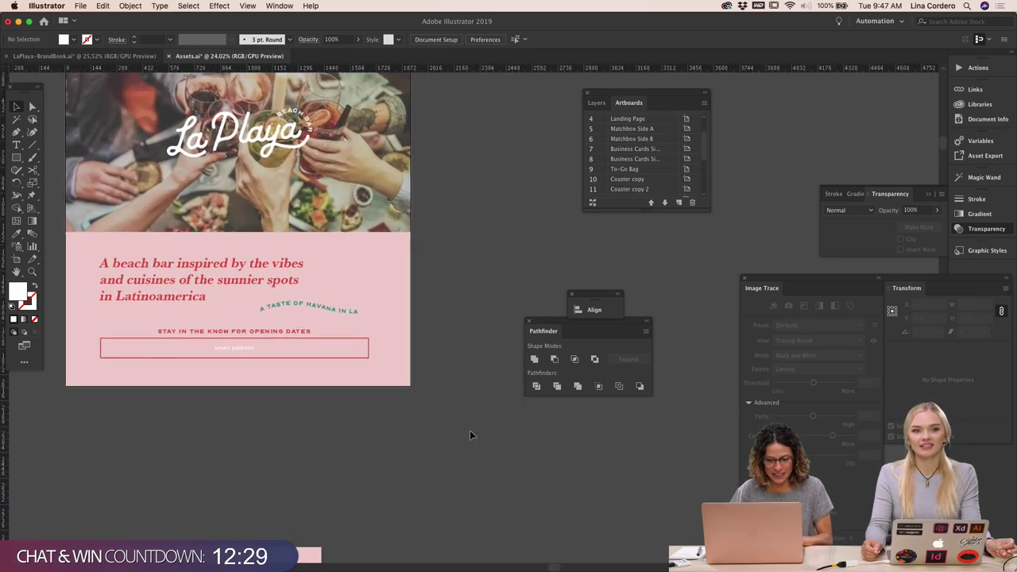
pyautogui.hscroll(-2, 469, 436)
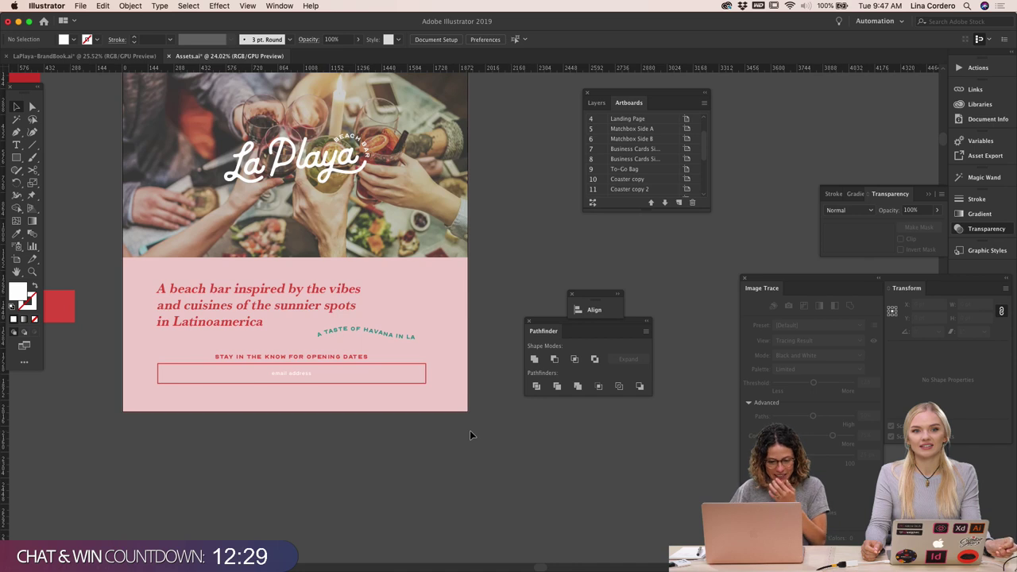
pyautogui.click(400, 336)
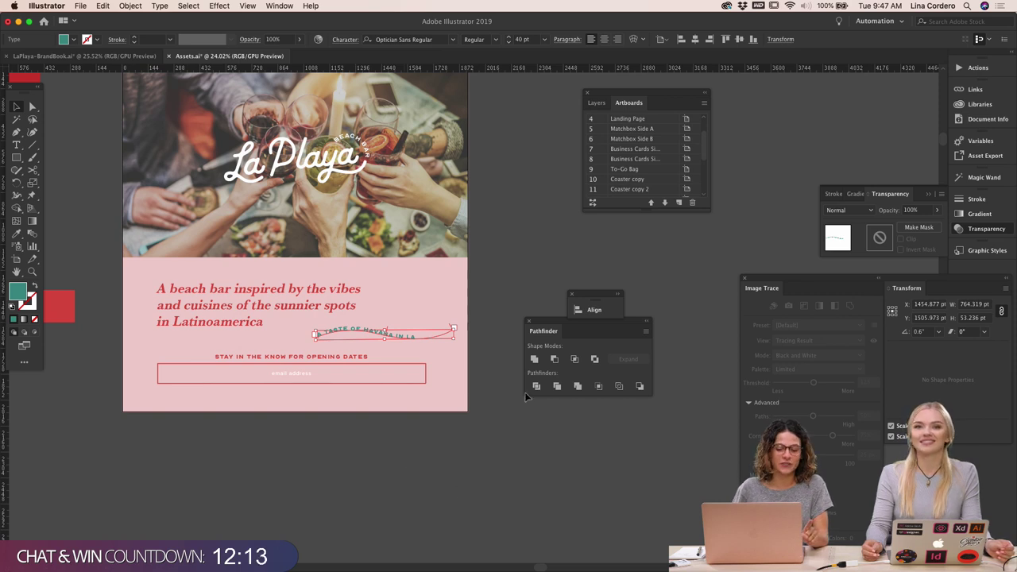
pyautogui.click(535, 273)
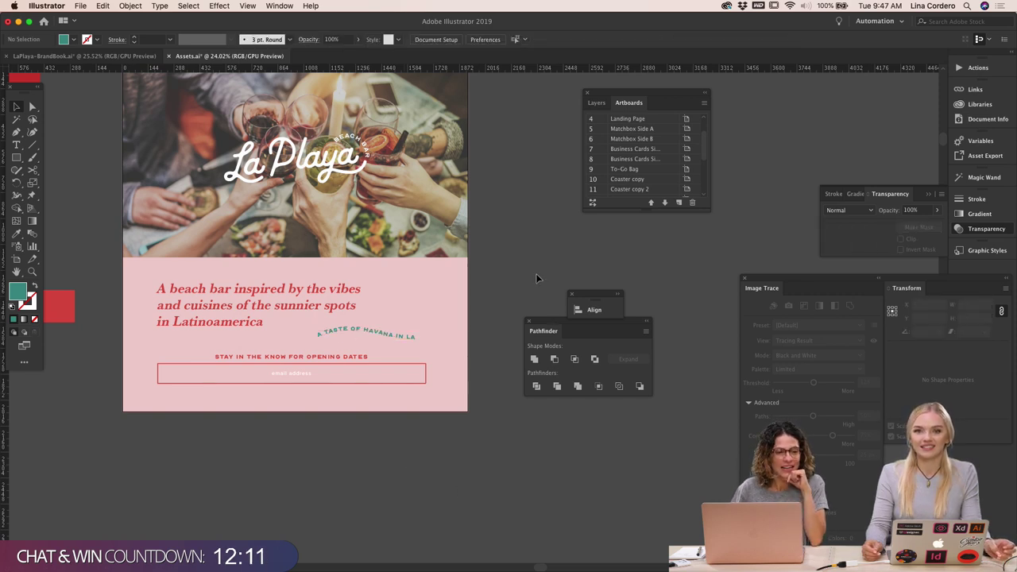
pyautogui.moveTo(287, 558)
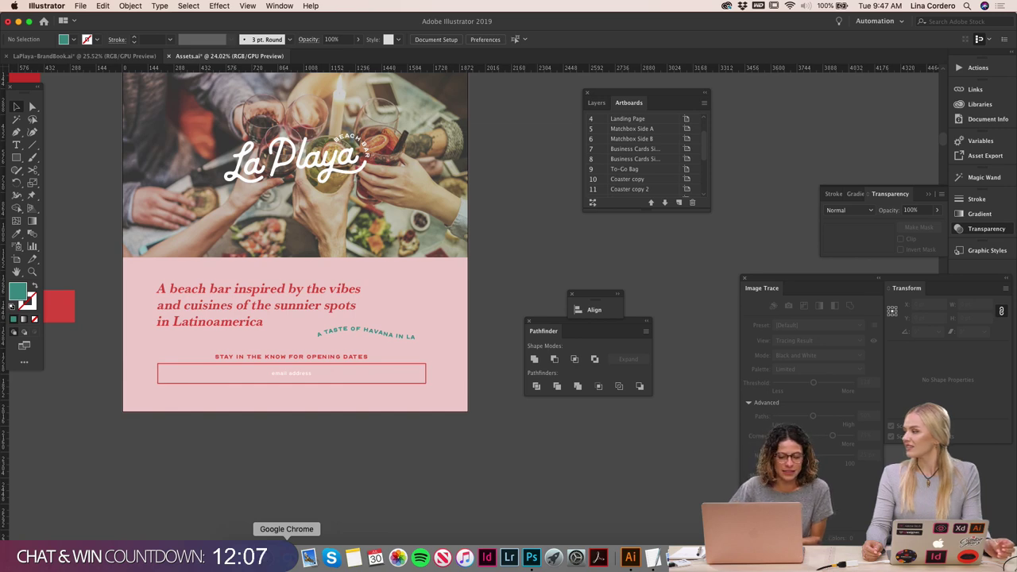
# Search Google for 'graphic design for non designers' and open the Non-Designer's Design Book listing
pyautogui.click(287, 558)
pyautogui.click(353, 26)
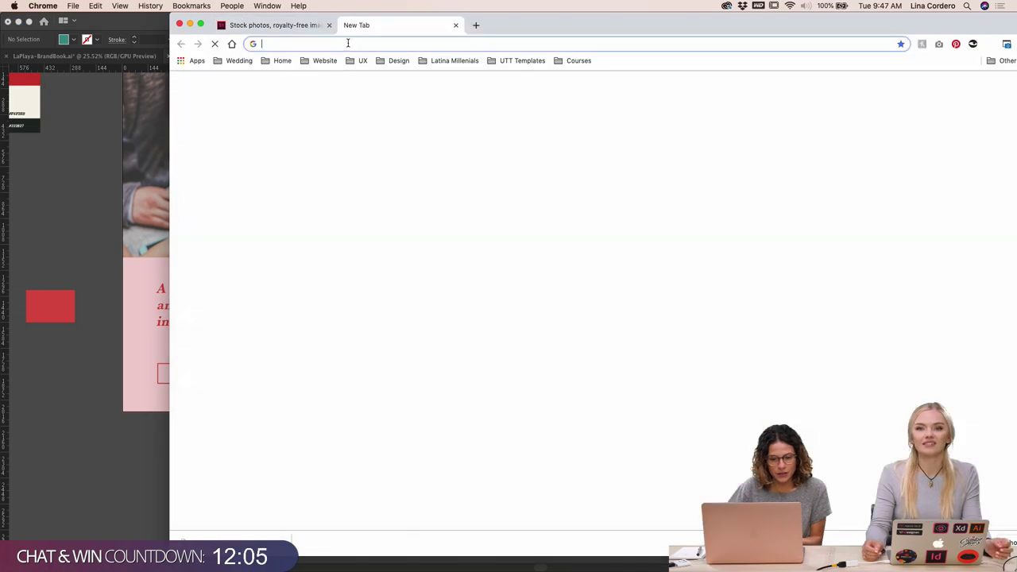
pyautogui.write('graphi')
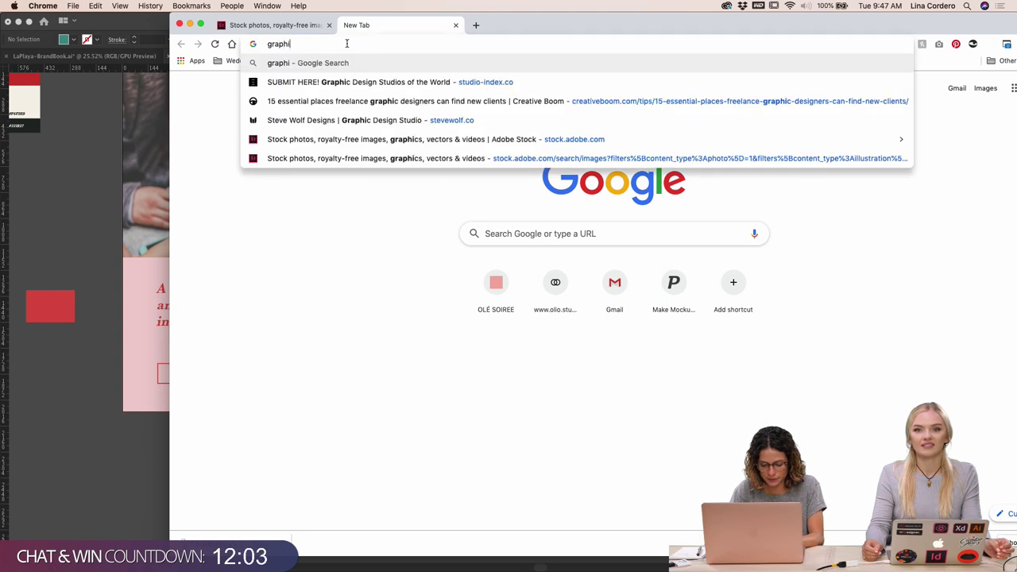
pyautogui.write('c design for non')
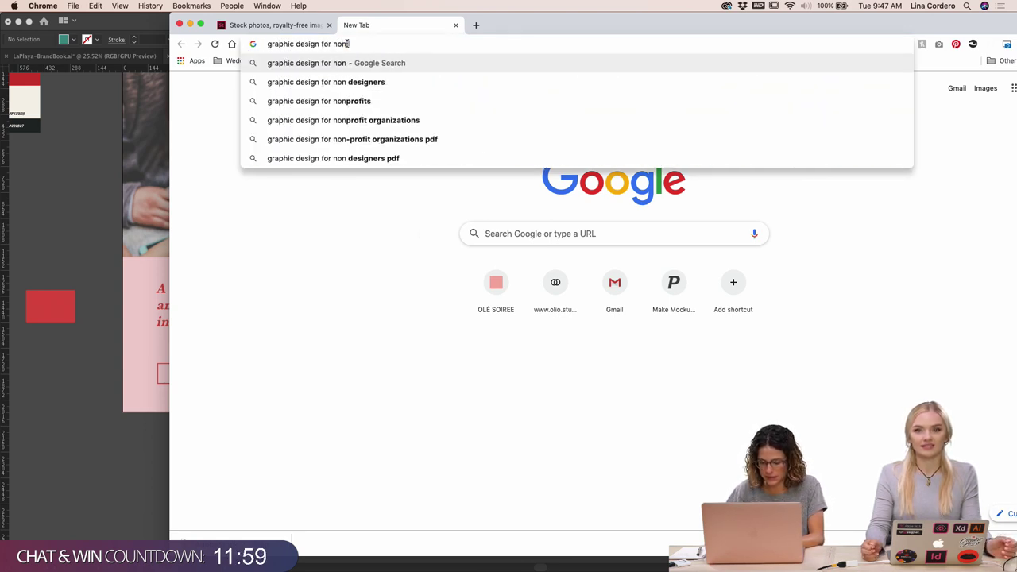
pyautogui.click(362, 82)
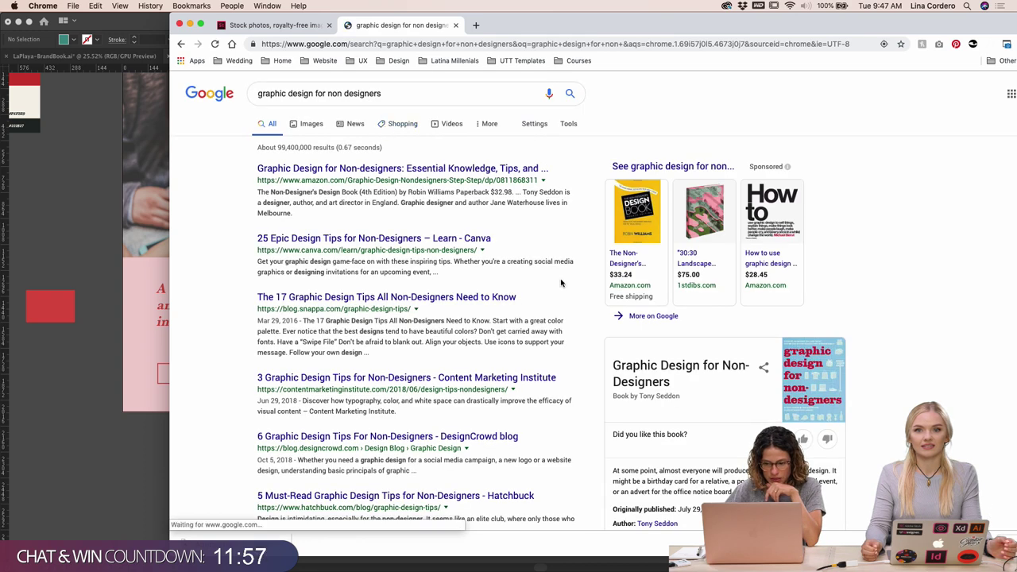
pyautogui.click(637, 201)
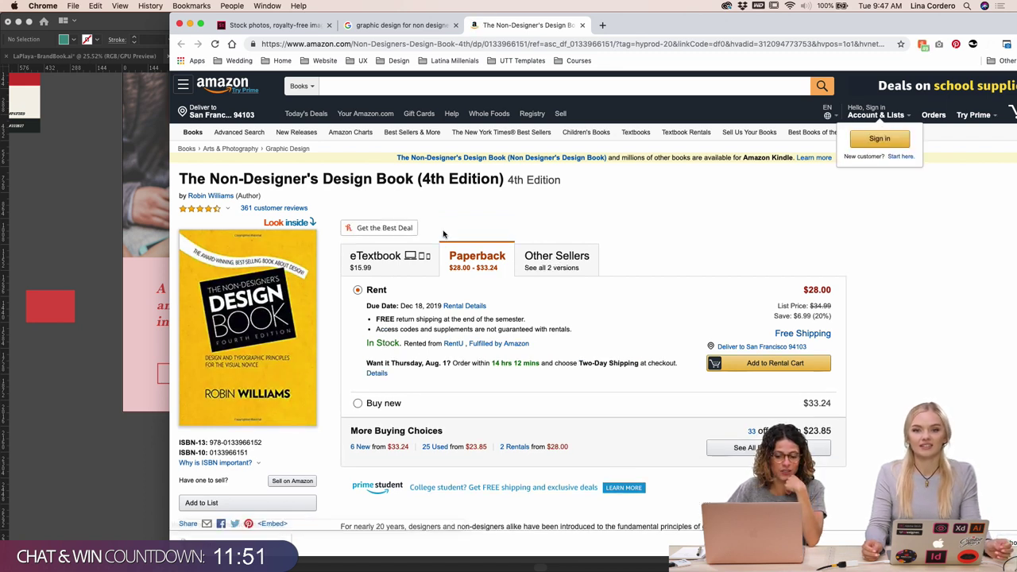
# Close the Amazon and search tabs and minimize Chrome to reveal Illustrator
pyautogui.click(583, 26)
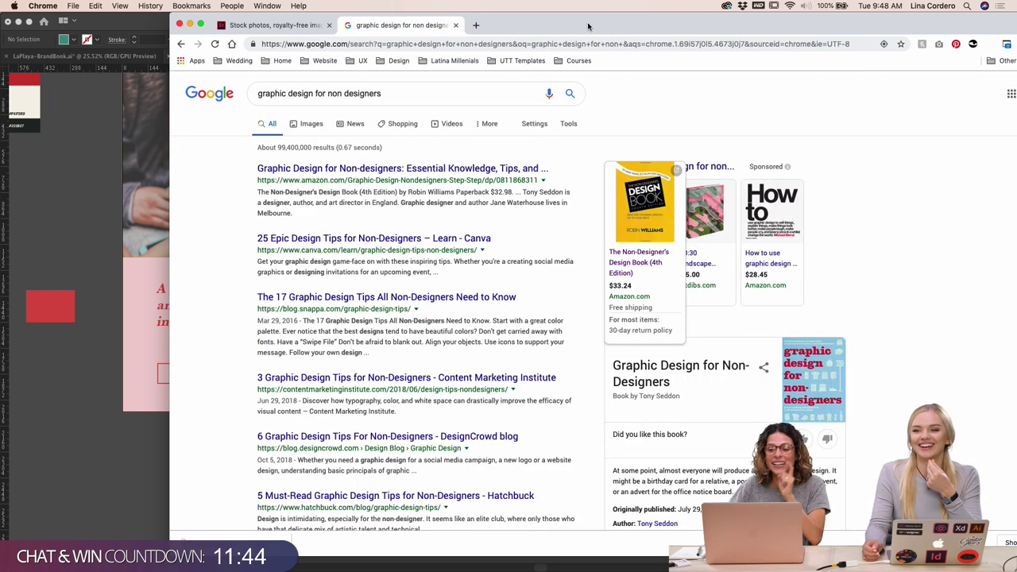
pyautogui.click(456, 25)
pyautogui.click(191, 26)
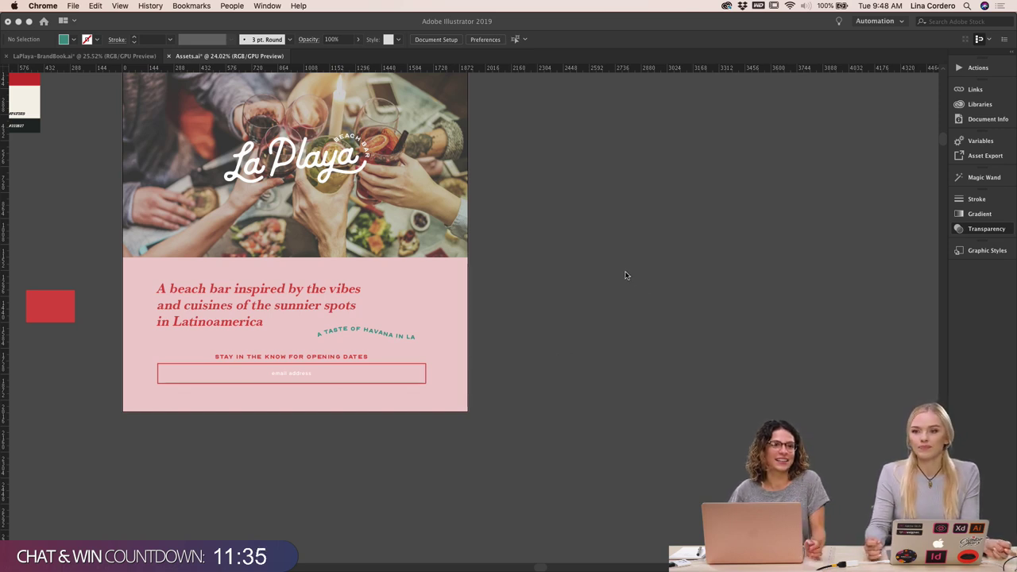
pyautogui.click(583, 213)
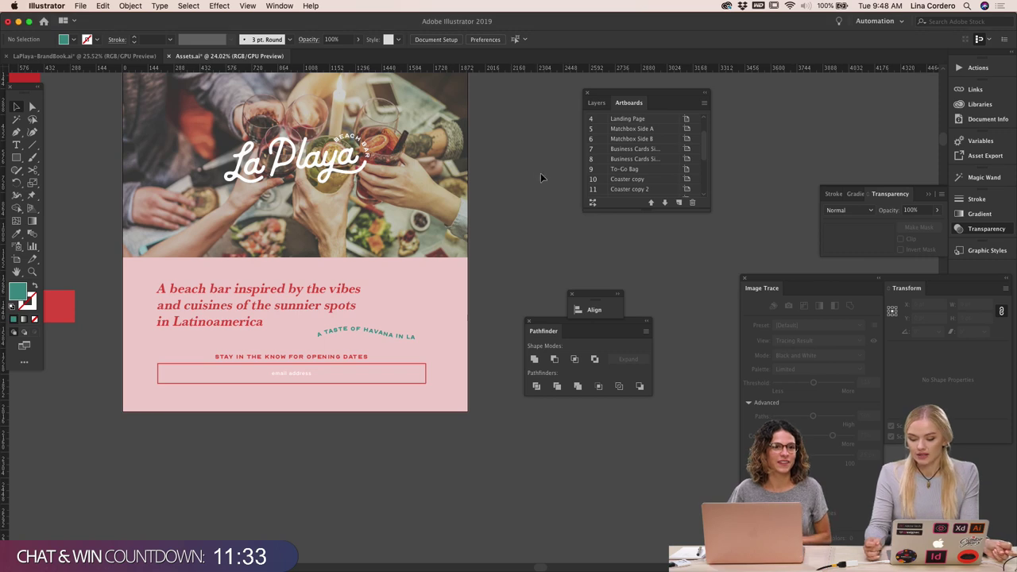
pyautogui.scroll(3, 525, 158)
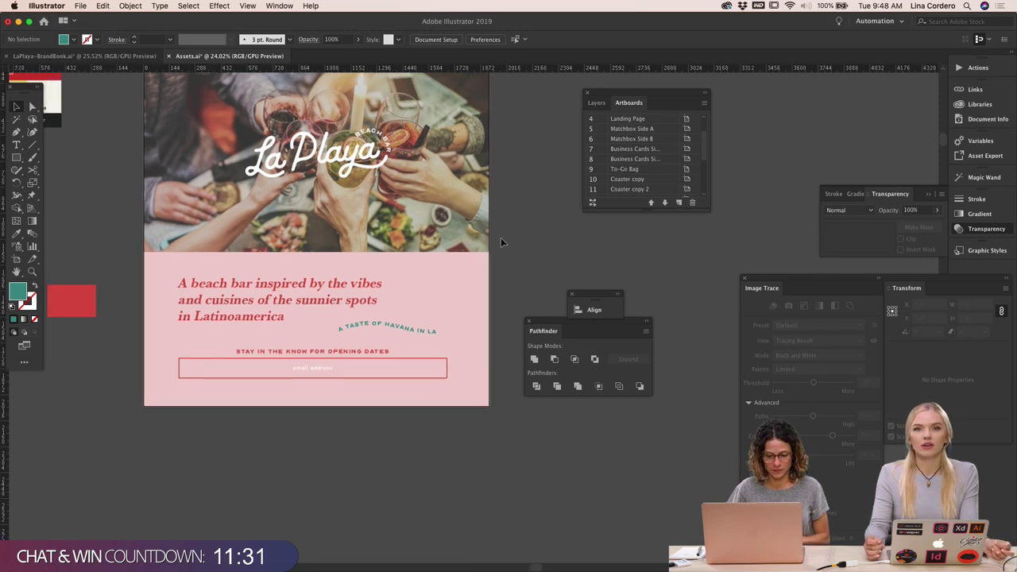
pyautogui.scroll(-3, 502, 241)
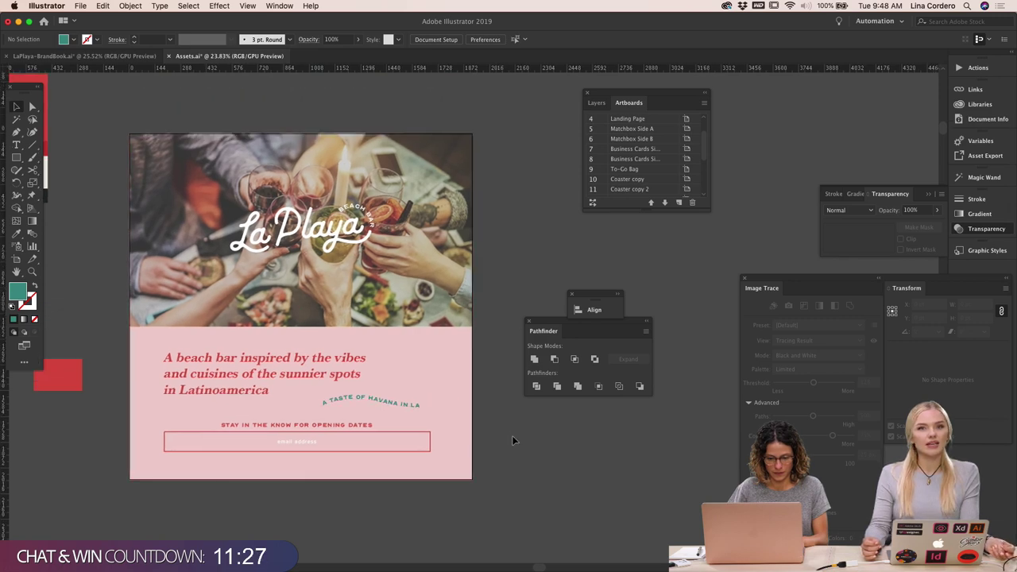
pyautogui.scroll(-2, 512, 436)
pyautogui.hscroll(2, 512, 435)
pyautogui.scroll(-3, 512, 436)
pyautogui.hscroll(3, 512, 436)
pyautogui.scroll(-1, 511, 436)
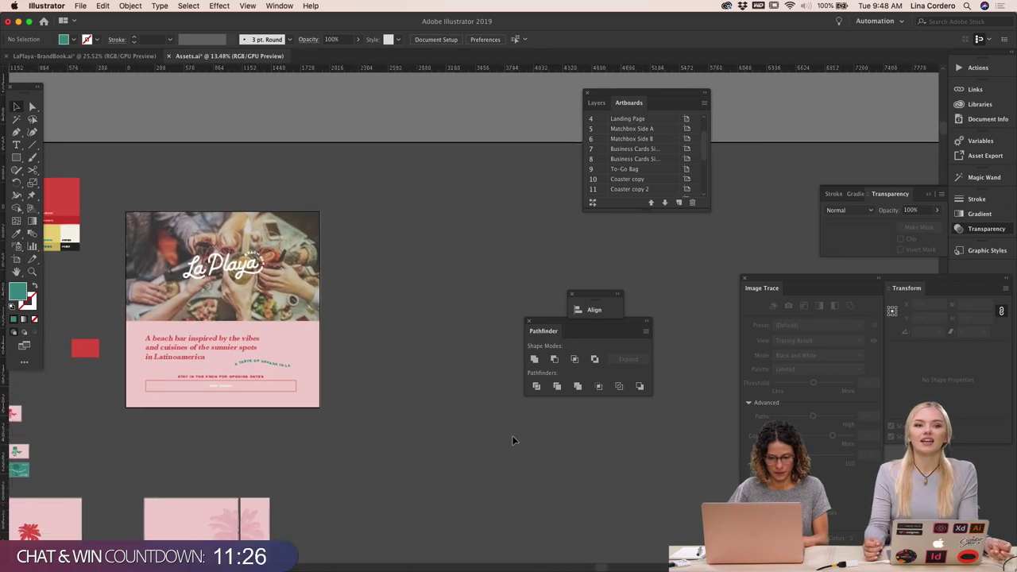
pyautogui.click(17, 262)
pyautogui.moveTo(168, 235); pyautogui.dragTo(389, 235)
pyautogui.hscroll(5, 389, 235)
pyautogui.moveTo(231, 220); pyautogui.dragTo(459, 220)
pyautogui.hscroll(5, 459, 220)
pyautogui.moveTo(312, 211); pyautogui.dragTo(538, 209)
pyautogui.click(16, 105)
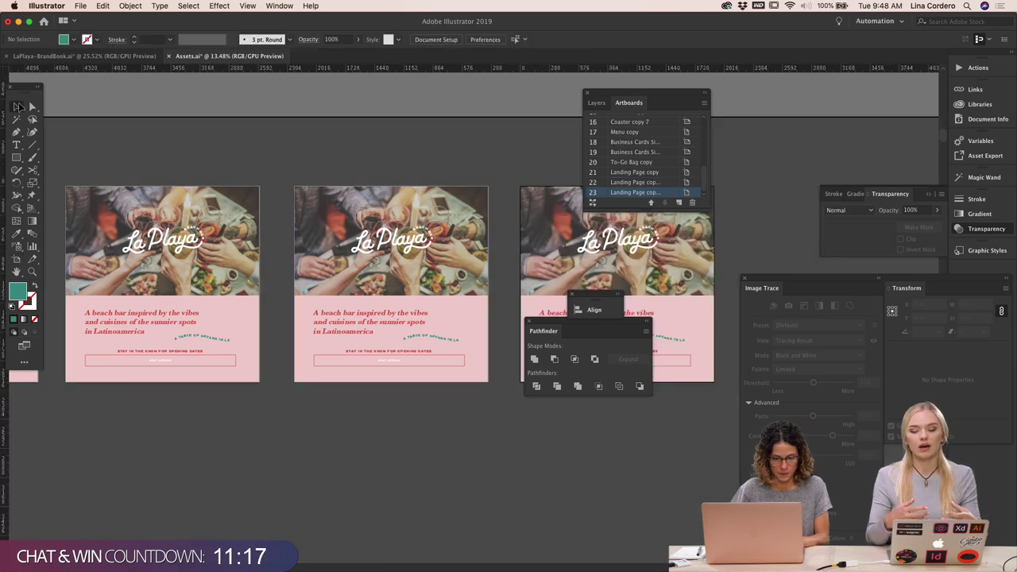
pyautogui.scroll(5, 204, 382)
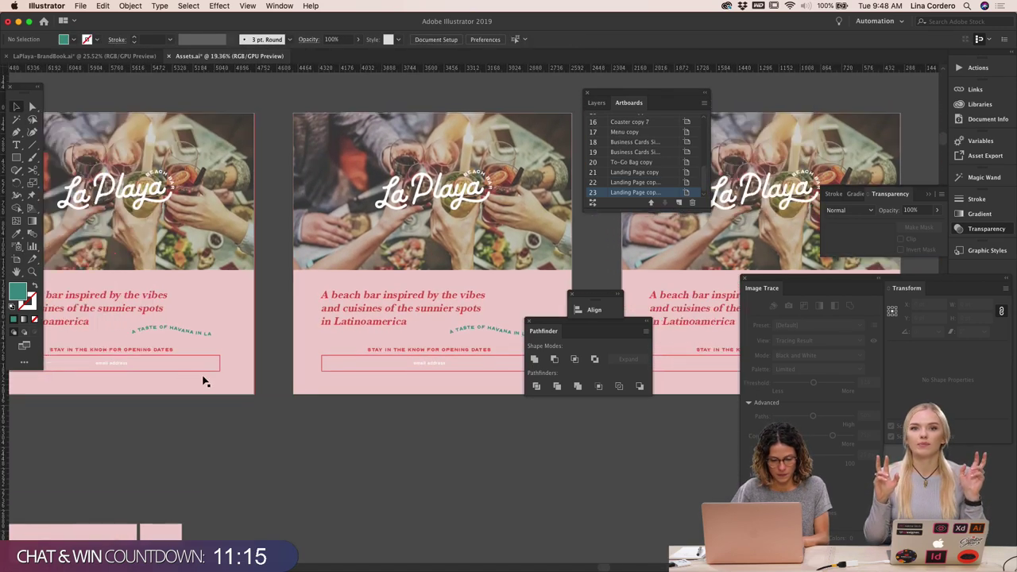
pyautogui.hotkey('shift', 'pageup')
pyautogui.hotkey('shift', 'pageup')
pyautogui.hotkey('shift', 'pageup')
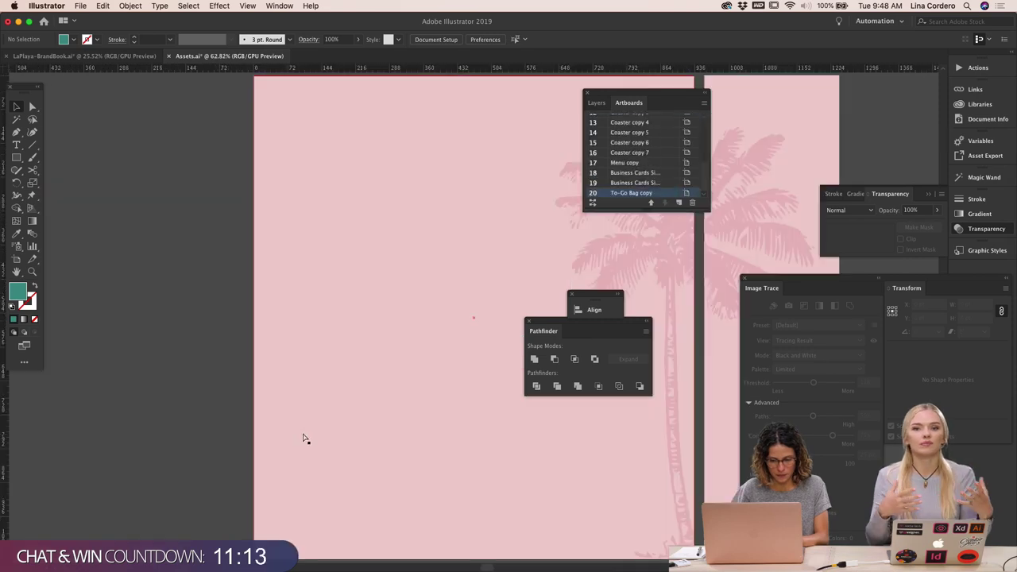
pyautogui.scroll(-5, 389, 405)
pyautogui.scroll(3, 393, 372)
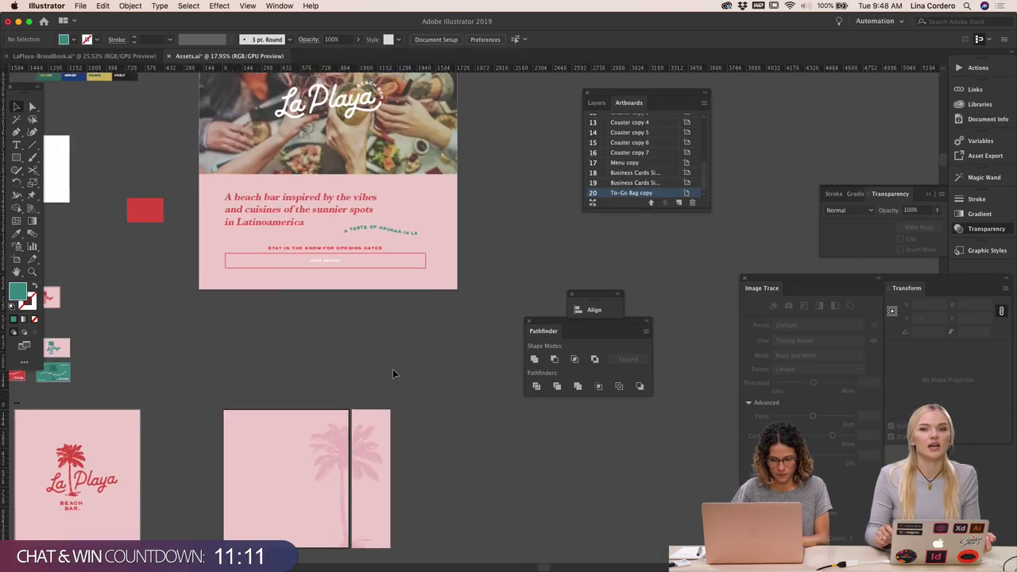
pyautogui.scroll(3, 399, 324)
# Colour the email address placeholder with the box border's red via the Eyedropper
pyautogui.scroll(2, 399, 324)
pyautogui.doubleClick(244, 206)
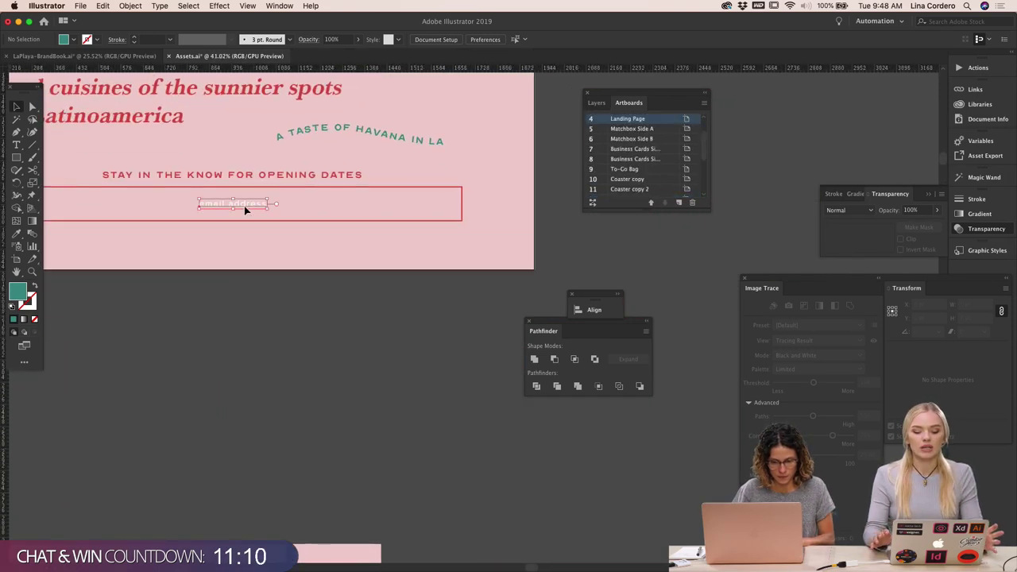
pyautogui.click(15, 233)
pyautogui.click(70, 188)
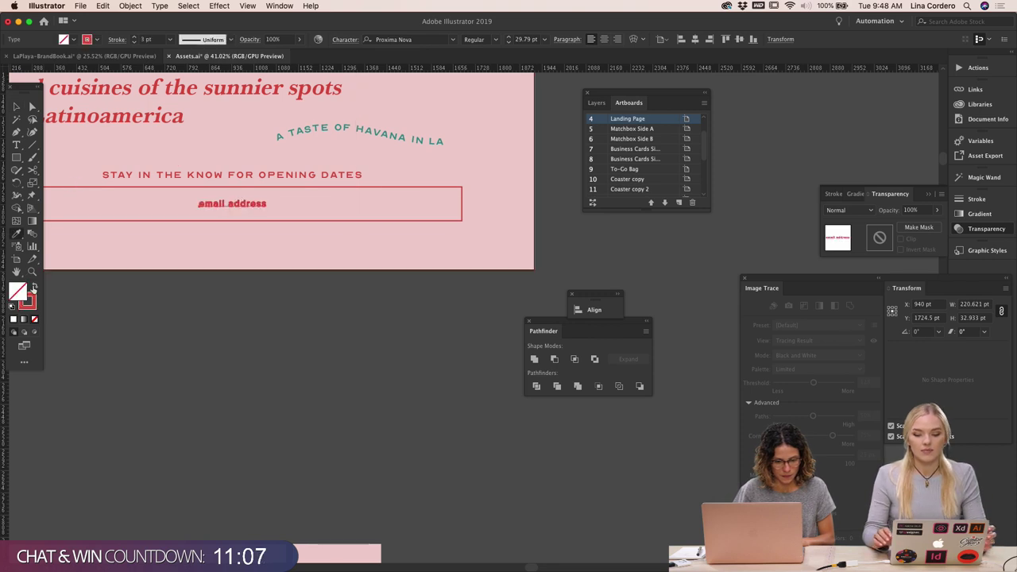
pyautogui.press('v')
pyautogui.click(218, 317)
pyautogui.scroll(-12, 217, 318)
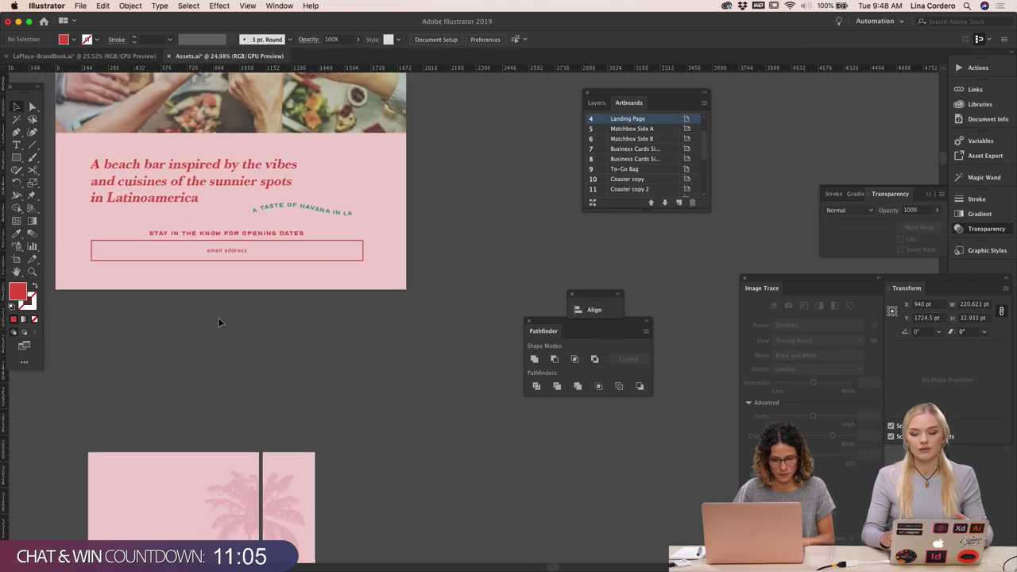
pyautogui.scroll(3, 223, 319)
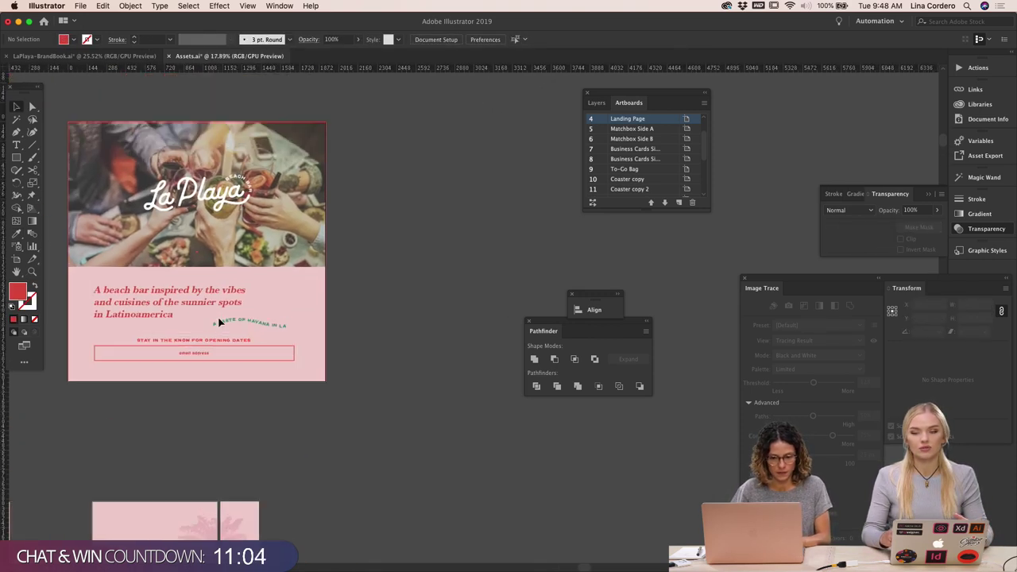
# Alt-drag the Landing Page artboard three times to create copies 21–23 in a row
pyautogui.click(18, 264)
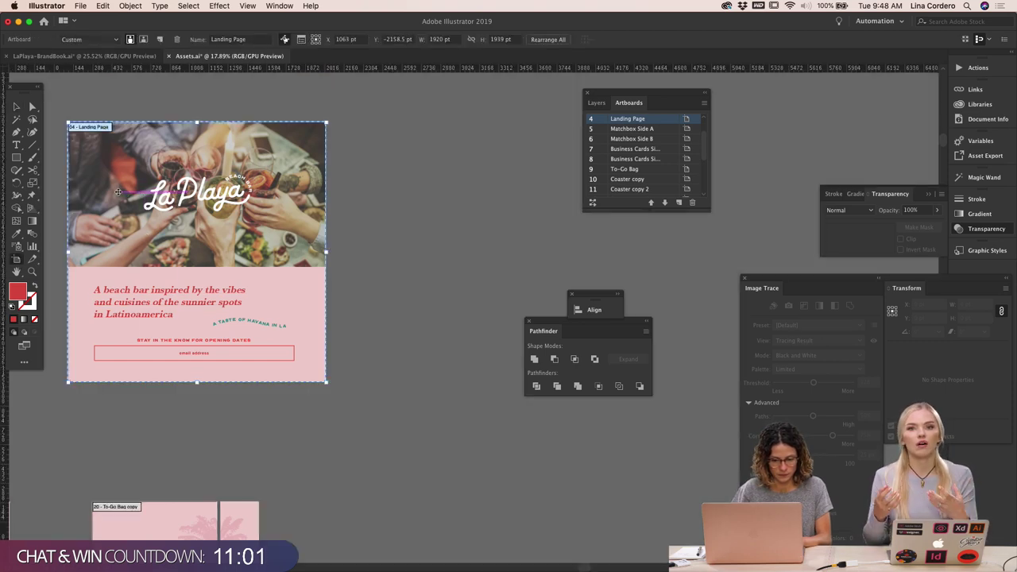
pyautogui.keyDown('alt'); pyautogui.moveTo(119, 192); pyautogui.dragTo(393, 187); pyautogui.keyUp('alt')
pyautogui.hscroll(3, 392, 184)
pyautogui.hscroll(3, 392, 184)
pyautogui.keyDown('alt'); pyautogui.moveTo(204, 184); pyautogui.dragTo(477, 185); pyautogui.keyUp('alt')
pyautogui.hscroll(6, 478, 185)
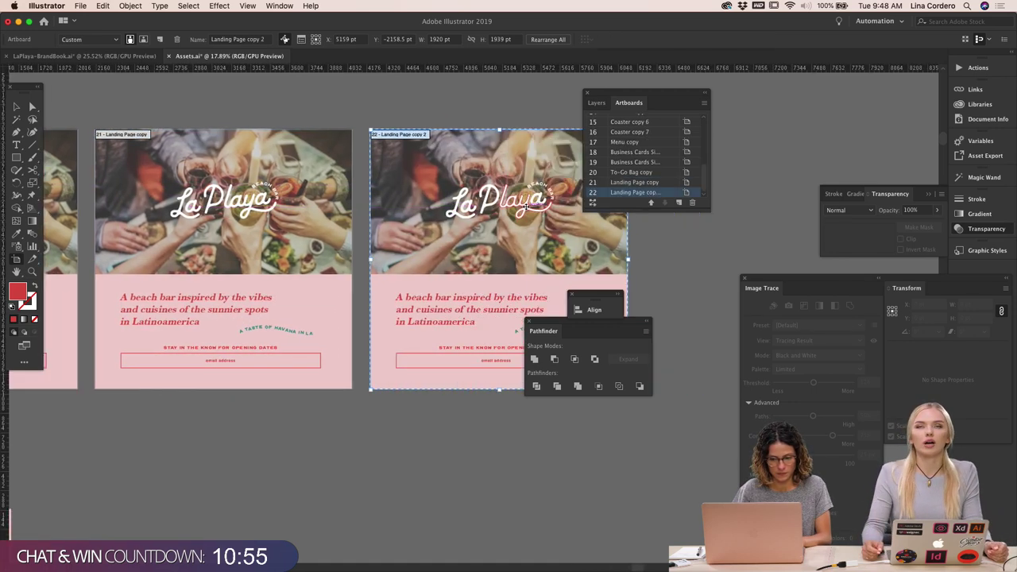
pyautogui.keyDown('alt'); pyautogui.moveTo(252, 192); pyautogui.dragTo(545, 188); pyautogui.keyUp('alt')
pyautogui.scroll(-5, 427, 186)
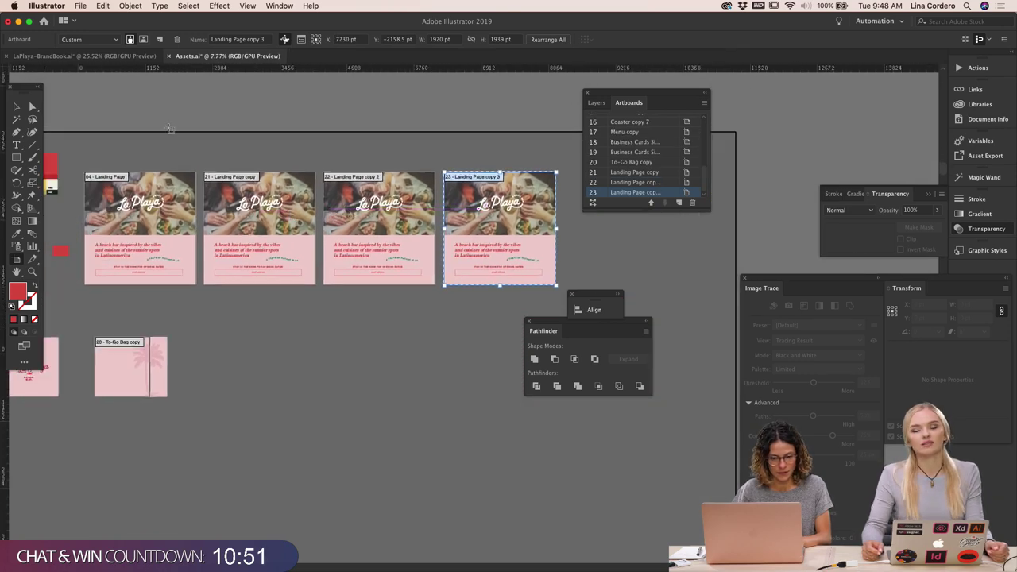
pyautogui.click(32, 108)
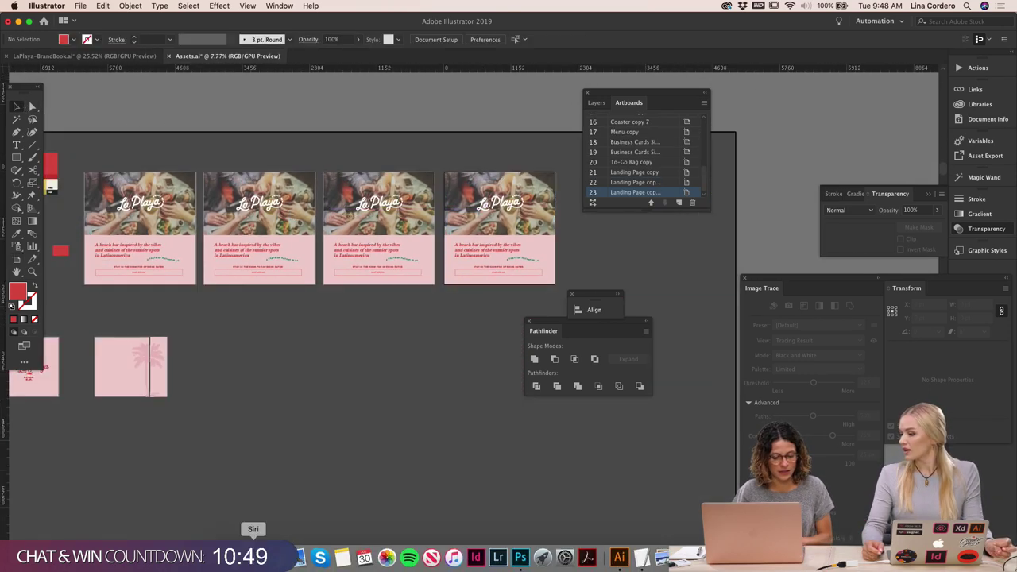
pyautogui.scroll(4, 357, 320)
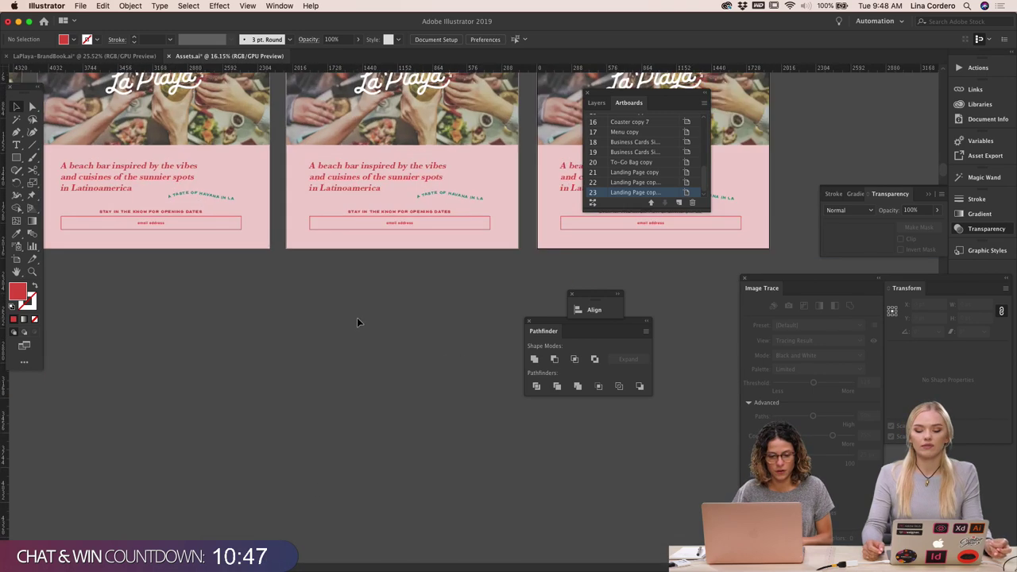
pyautogui.scroll(4, 357, 322)
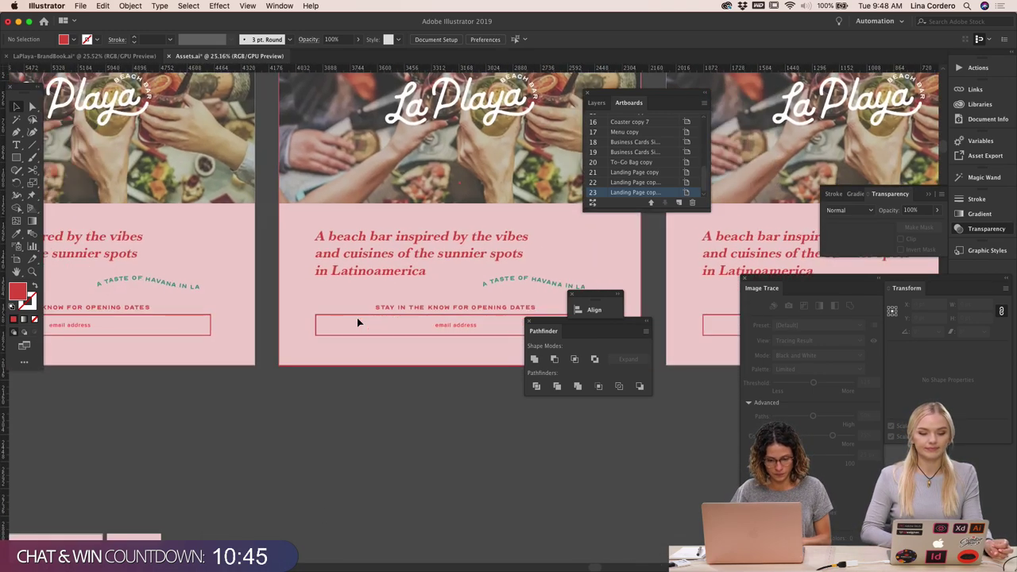
# Copy the word Cartagena from the Copy for Assets notes
pyautogui.moveTo(543, 561)
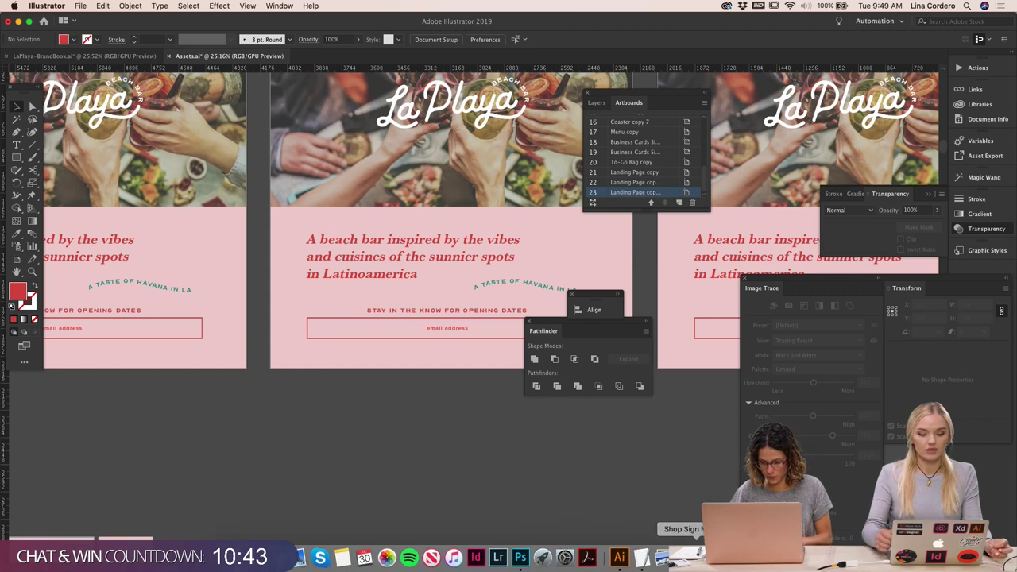
pyautogui.click(648, 561)
pyautogui.click(617, 204)
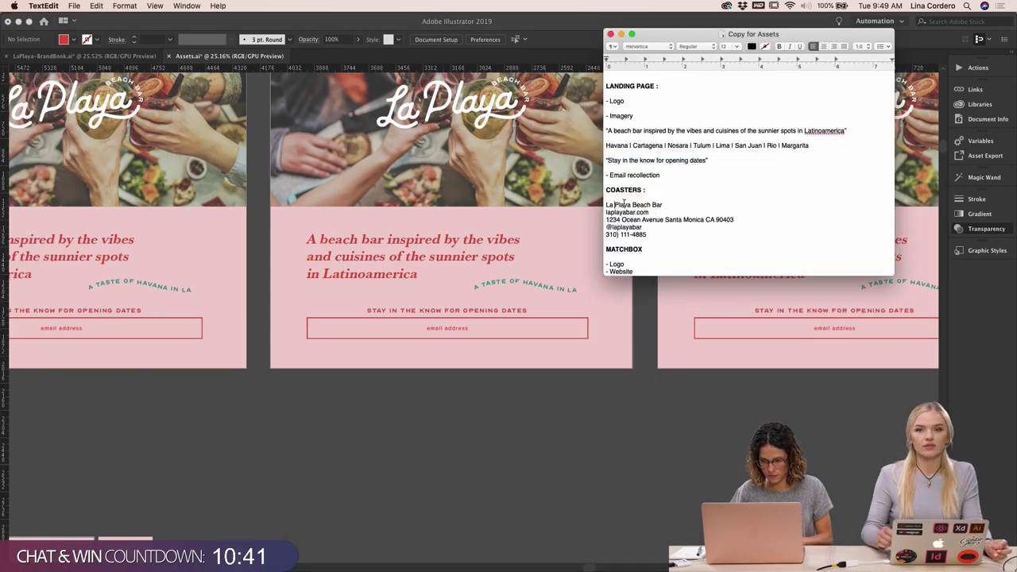
pyautogui.tripleClick(633, 145)
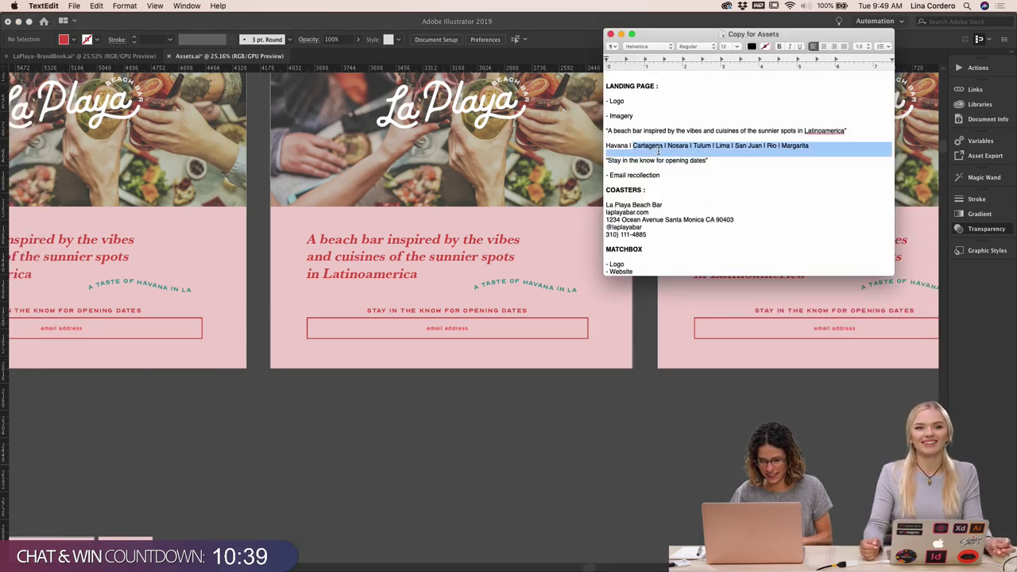
pyautogui.moveTo(633, 145); pyautogui.dragTo(660, 148)
pyautogui.press('super+c')
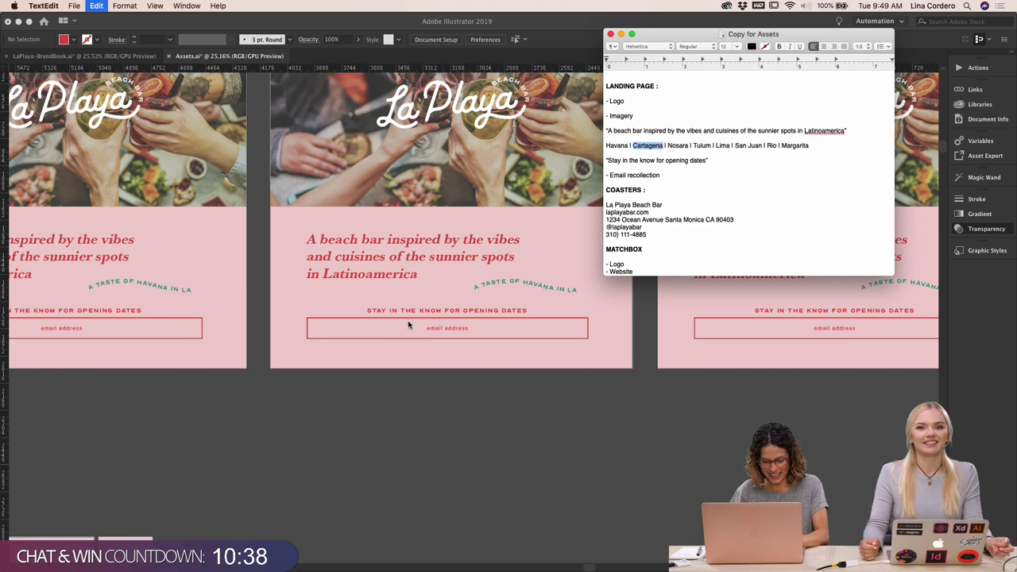
# Replace HAVANA with CARTAGENA in the curved landing page tagline
pyautogui.click(506, 284)
pyautogui.click(519, 287)
pyautogui.hscroll(3, 520, 286)
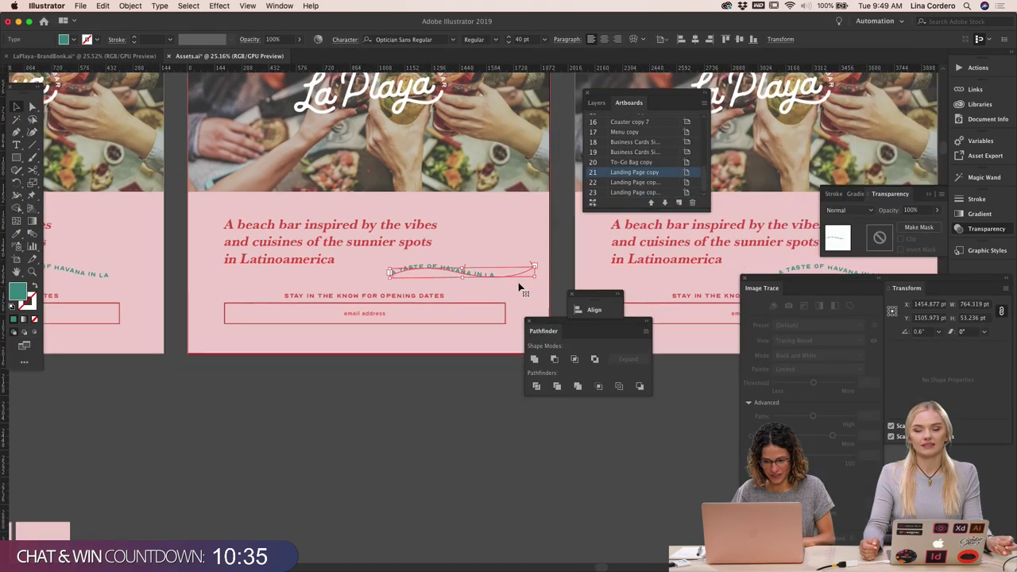
pyautogui.press('t')
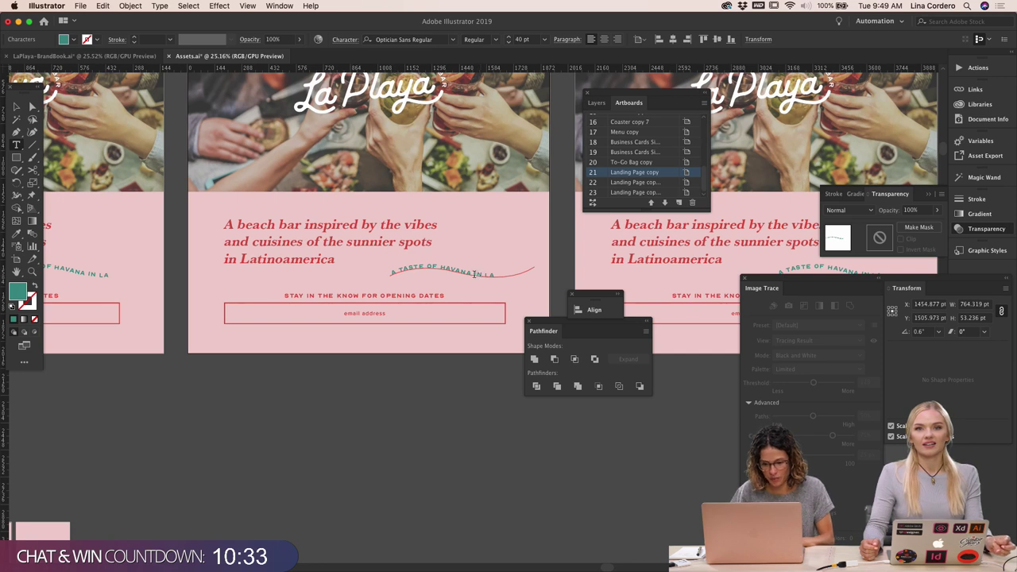
pyautogui.moveTo(474, 272); pyautogui.dragTo(465, 272)
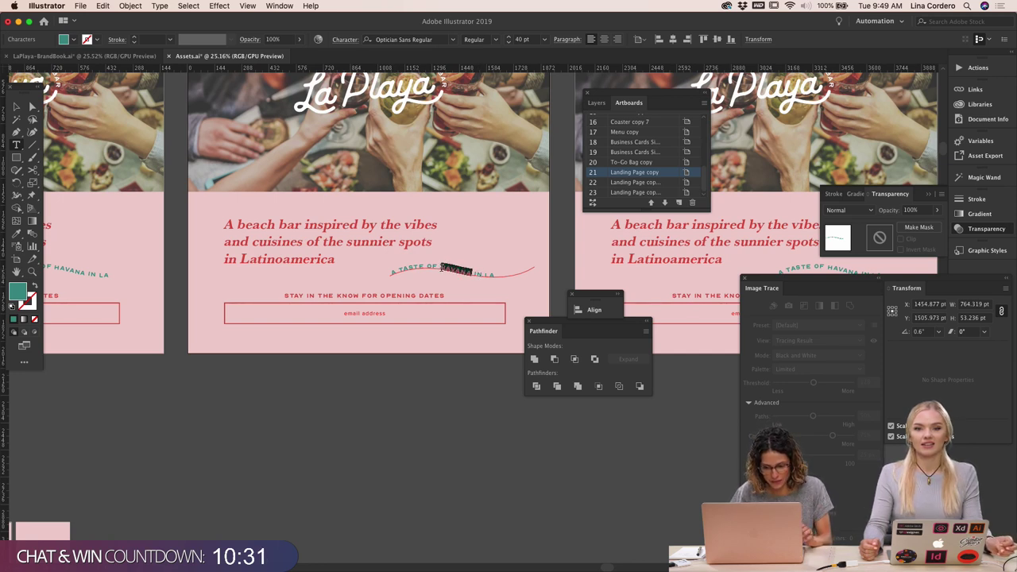
pyautogui.press('super+v')
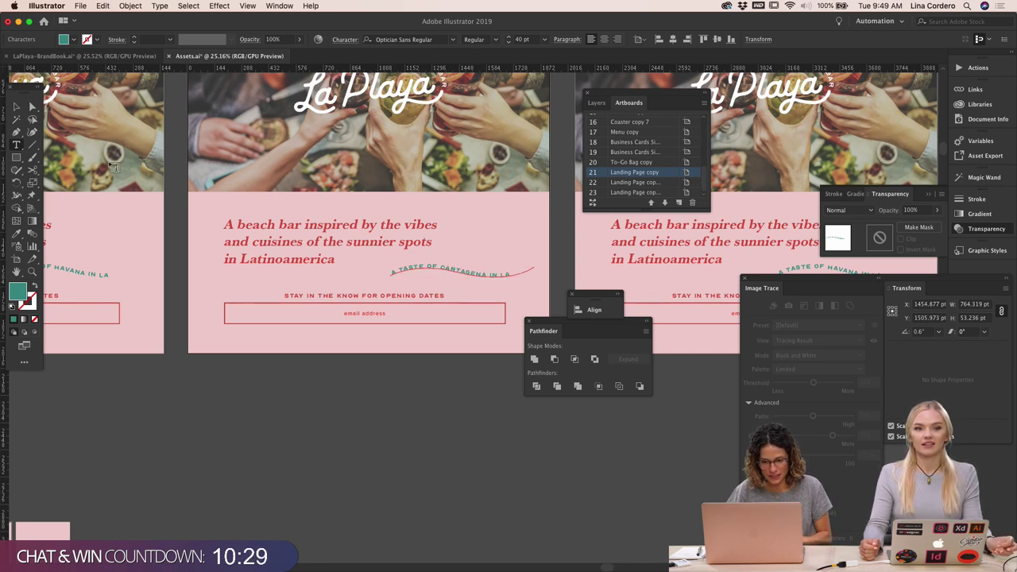
pyautogui.click(16, 105)
pyautogui.click(410, 469)
# Zoom out and shrink the Illustrator window so the notes document shows
pyautogui.hscroll(3, 411, 469)
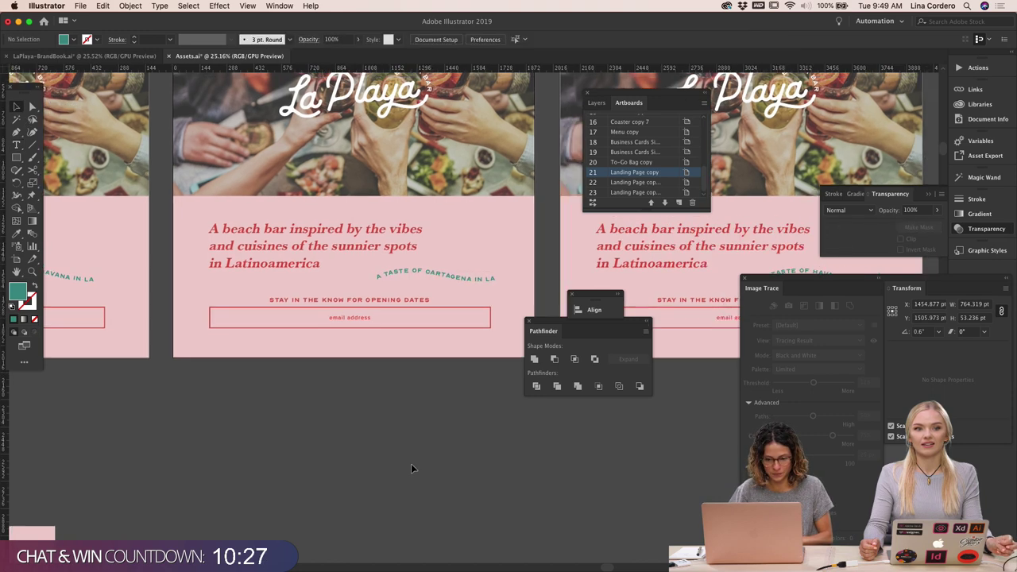
pyautogui.scroll(-2, 411, 469)
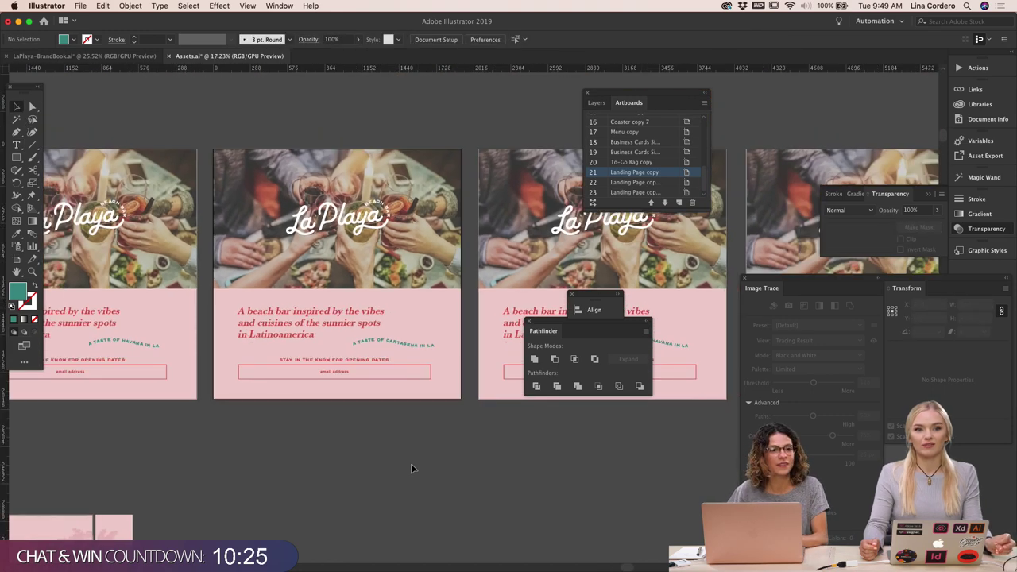
pyautogui.scroll(2, 411, 469)
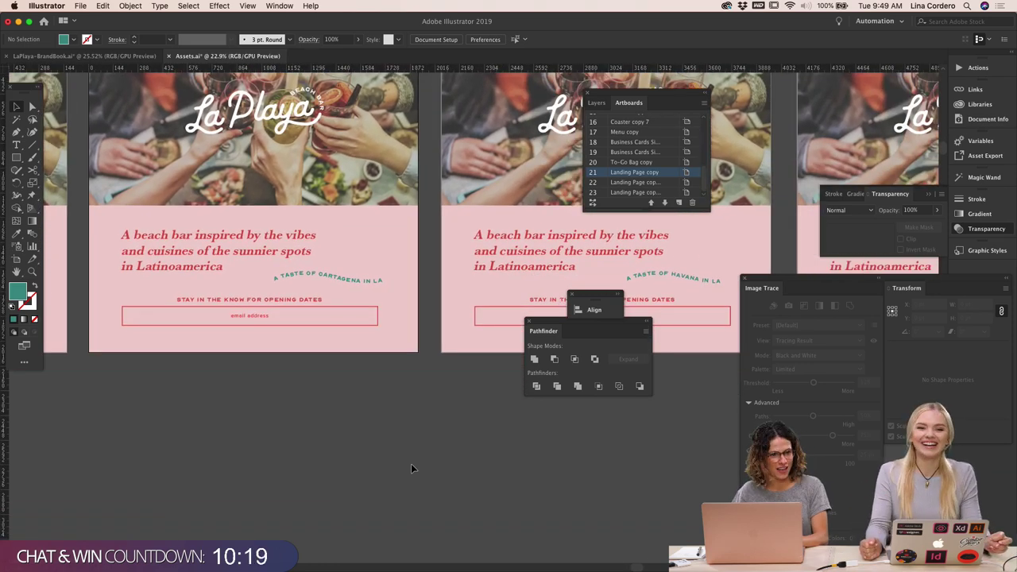
pyautogui.hscroll(3, 411, 468)
pyautogui.scroll(-2, 411, 469)
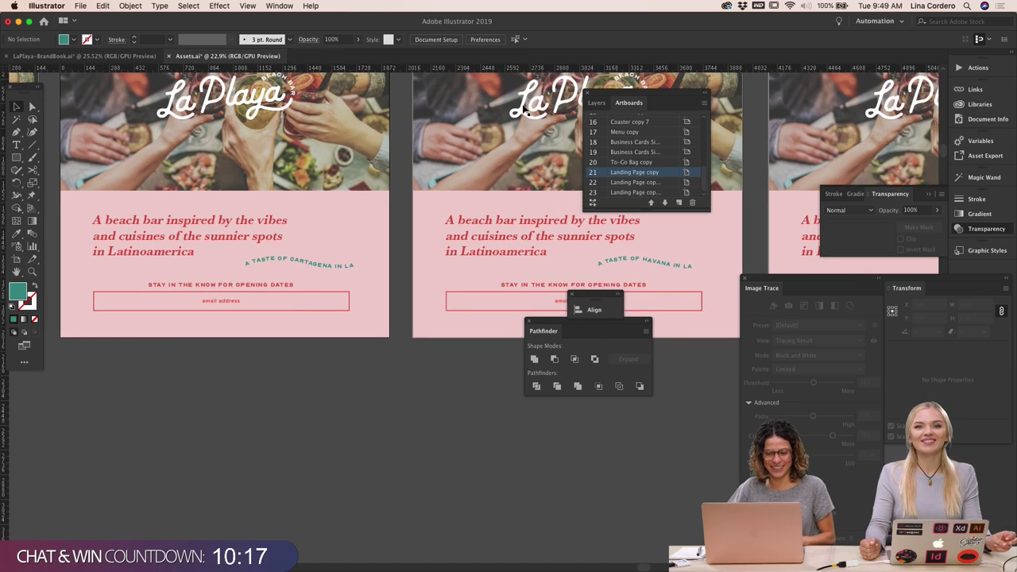
pyautogui.doubleClick(531, 29)
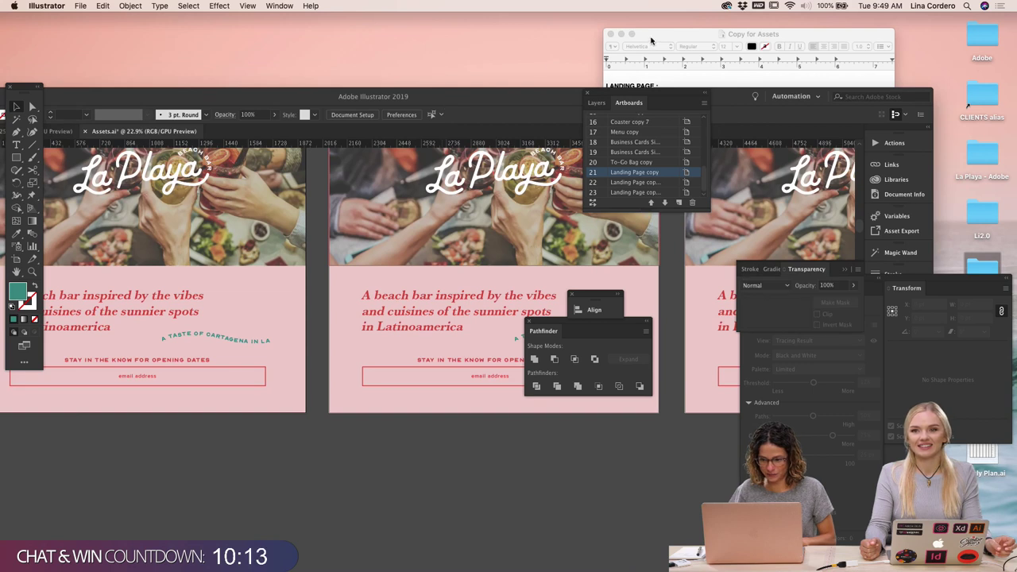
# Copy Nosara from the copy document and paste NOSARA over HAVANA in the next tagline
pyautogui.click(651, 40)
pyautogui.moveTo(669, 145); pyautogui.dragTo(688, 147)
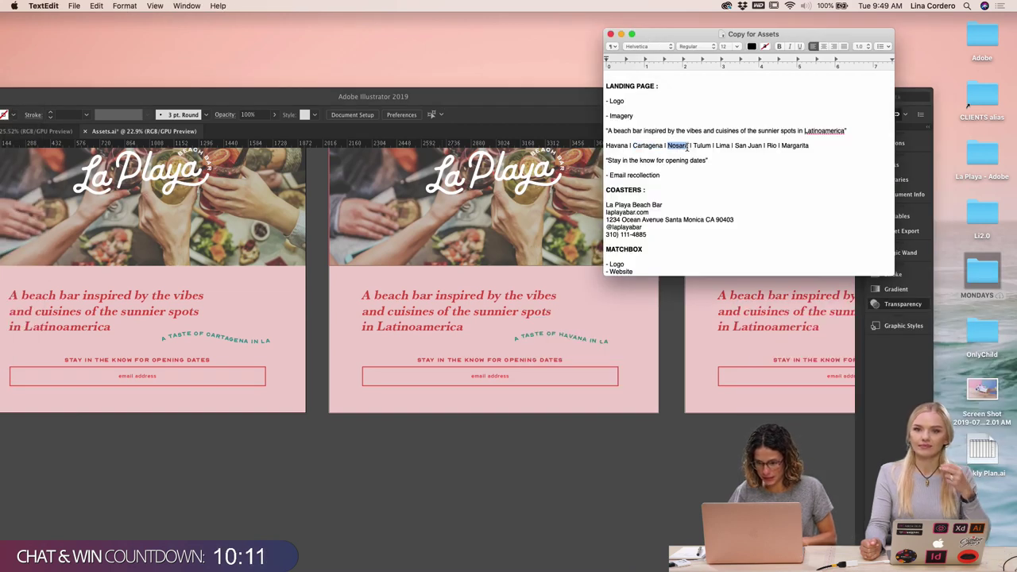
pyautogui.press('super+c')
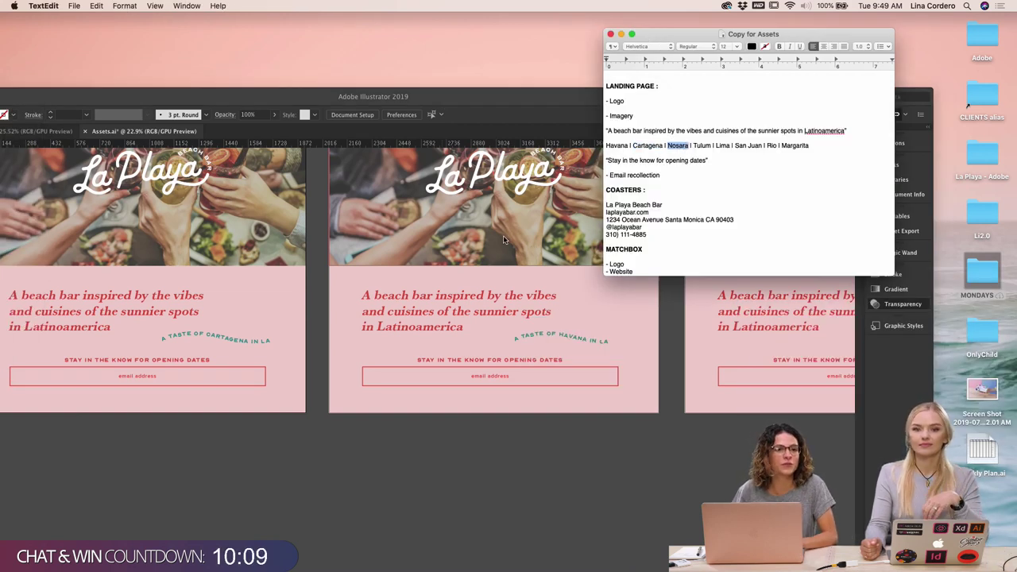
pyautogui.click(388, 480)
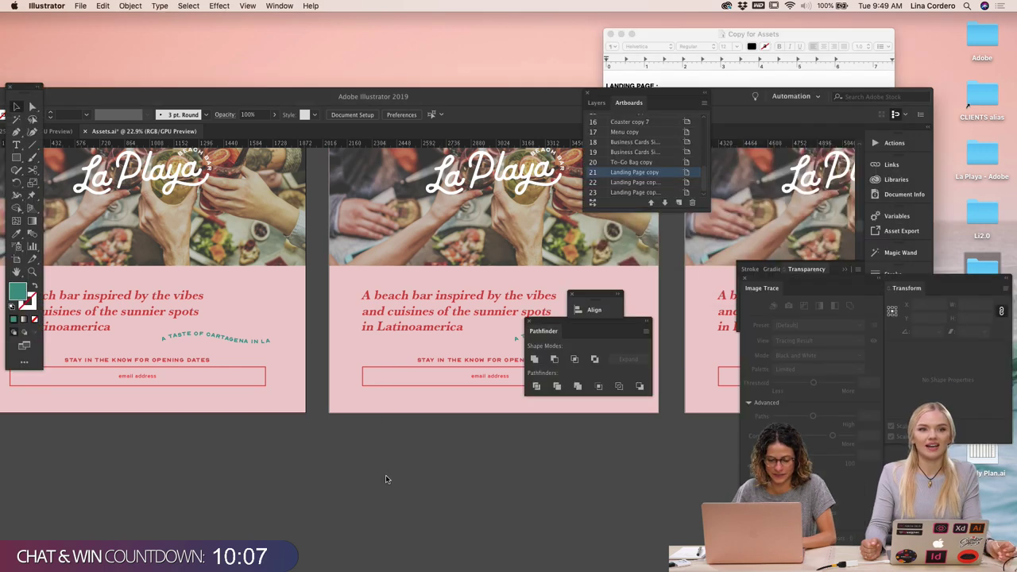
pyautogui.hscroll(5, 424, 312)
pyautogui.doubleClick(415, 331)
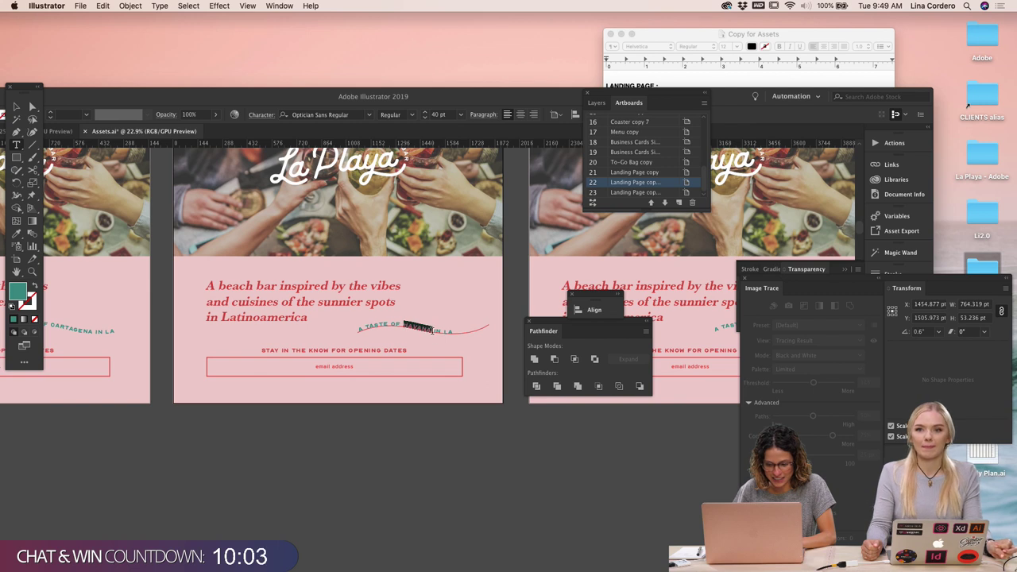
pyautogui.press('super+v')
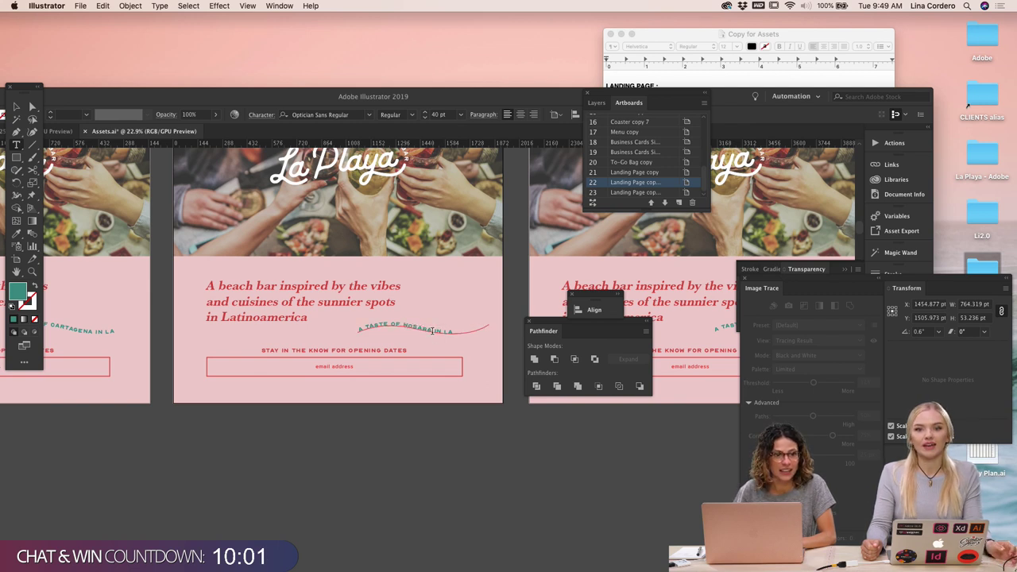
pyautogui.hscroll(5, 412, 380)
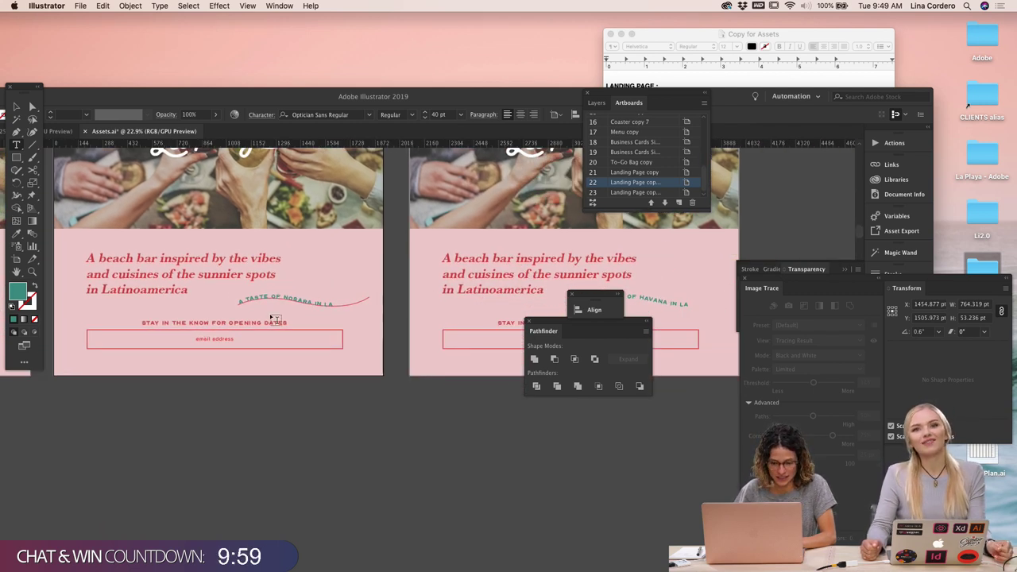
pyautogui.press('Escape')
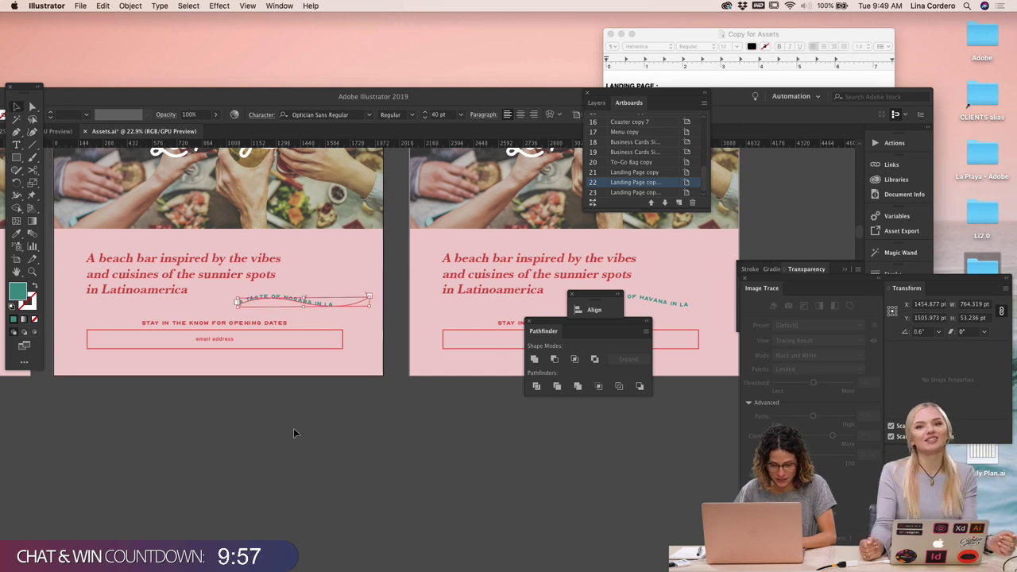
pyautogui.click(294, 428)
pyautogui.hscroll(2, 293, 428)
pyautogui.scroll(-1, 294, 428)
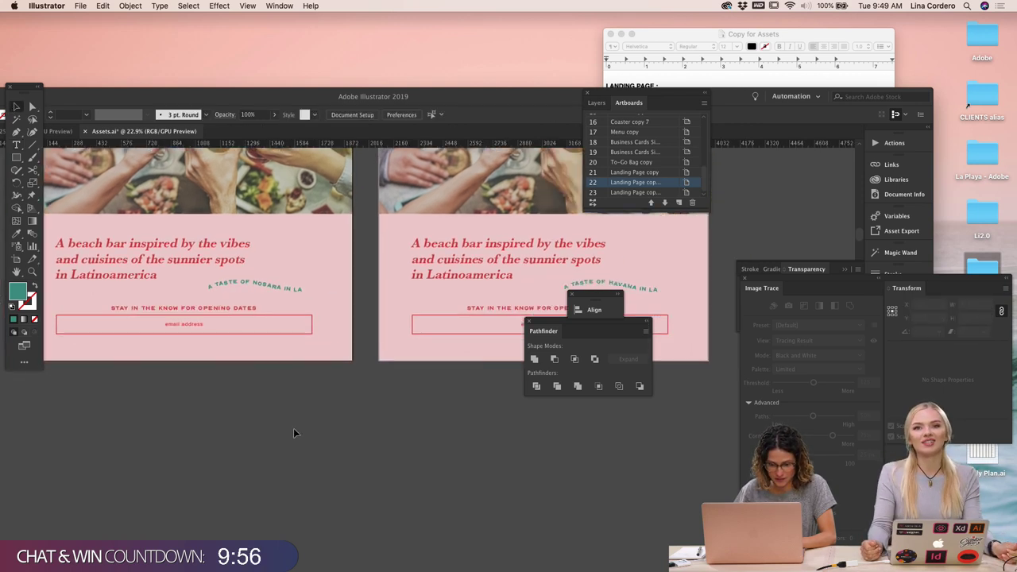
# Replace HAVANA with TULUM in the following landing page's curved tagline
pyautogui.click(673, 42)
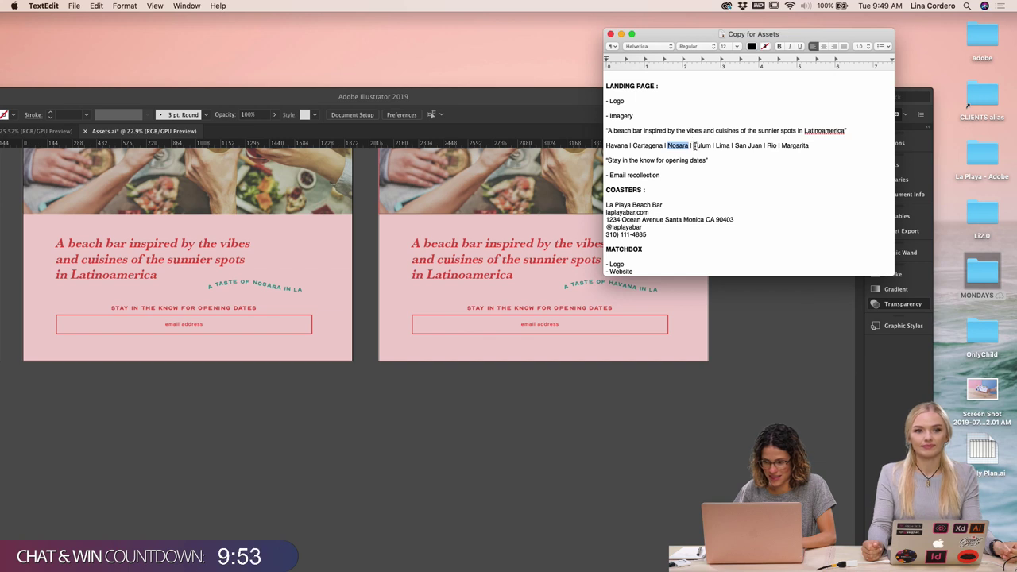
pyautogui.moveTo(694, 145); pyautogui.dragTo(713, 147)
pyautogui.hscroll(5, 448, 336)
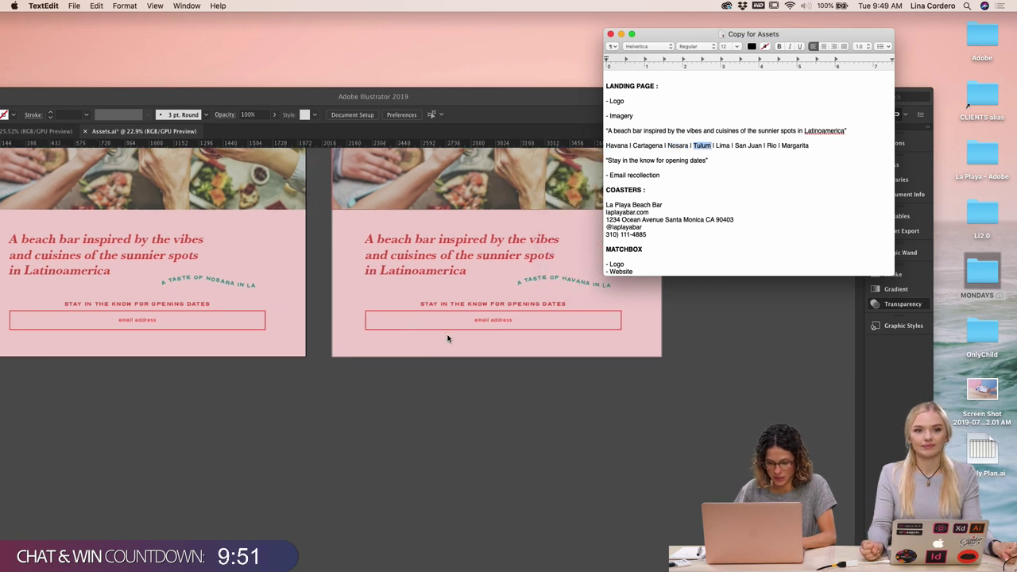
pyautogui.click(483, 281)
pyautogui.click(486, 286)
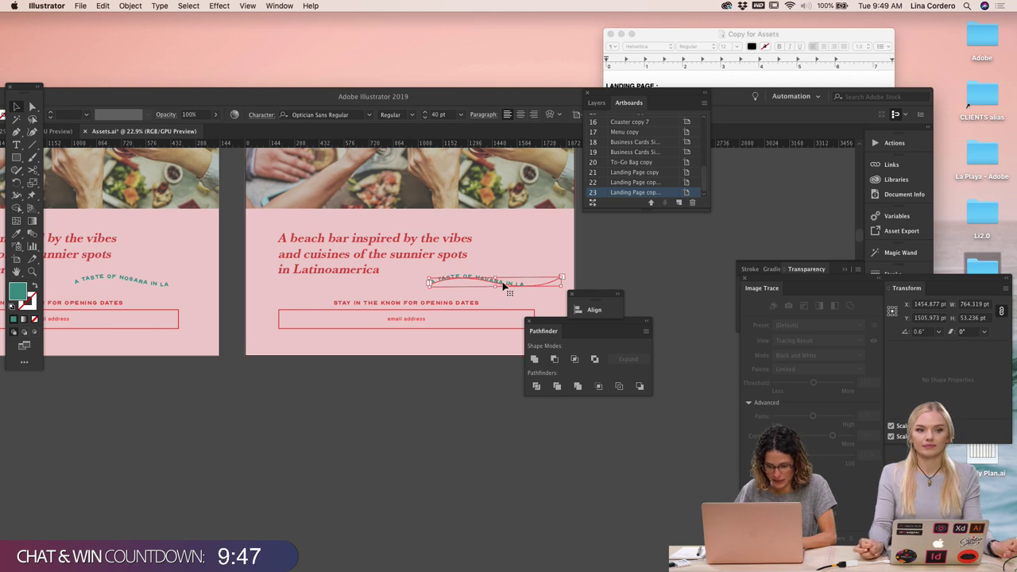
pyautogui.doubleClick(504, 287)
pyautogui.moveTo(505, 287); pyautogui.dragTo(483, 281)
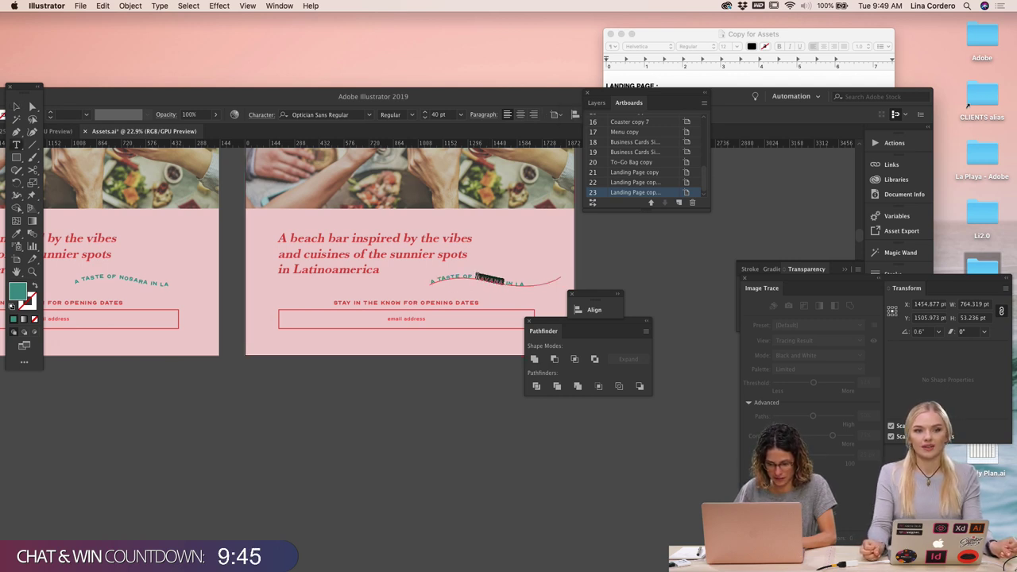
pyautogui.write('TULUM')
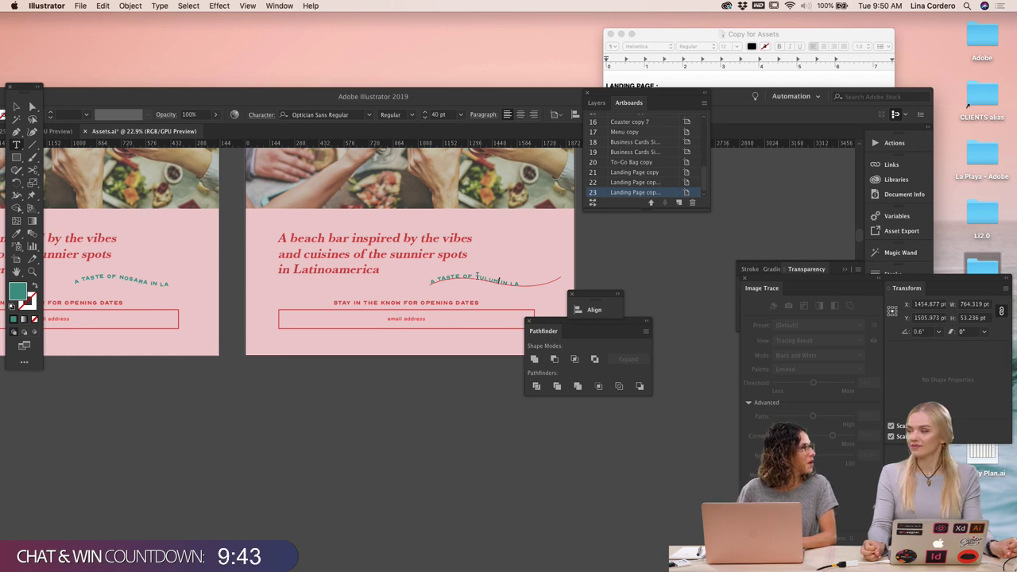
pyautogui.click(424, 419)
pyautogui.hscroll(3, 424, 419)
pyautogui.scroll(-3, 494, 287)
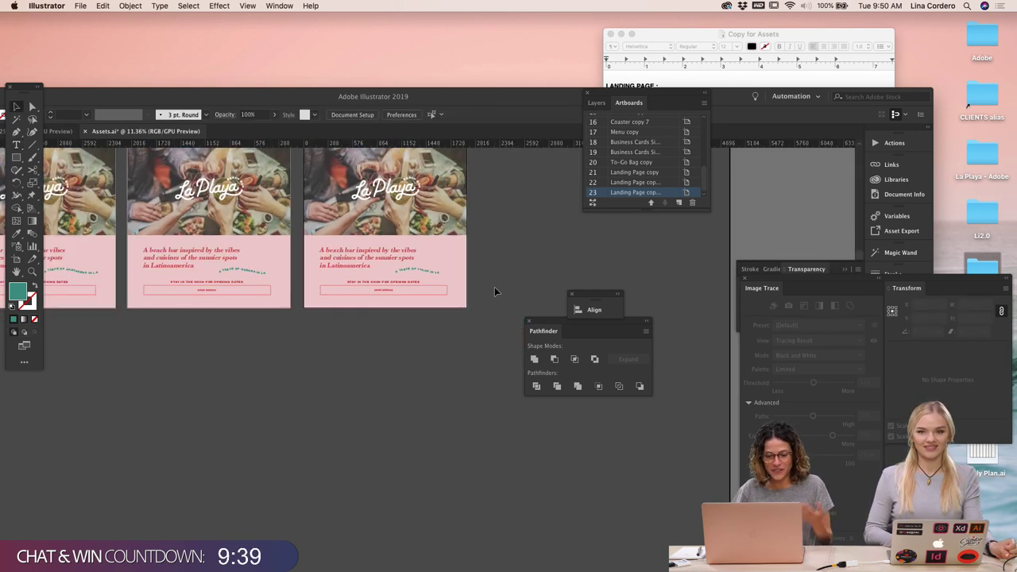
pyautogui.click(666, 36)
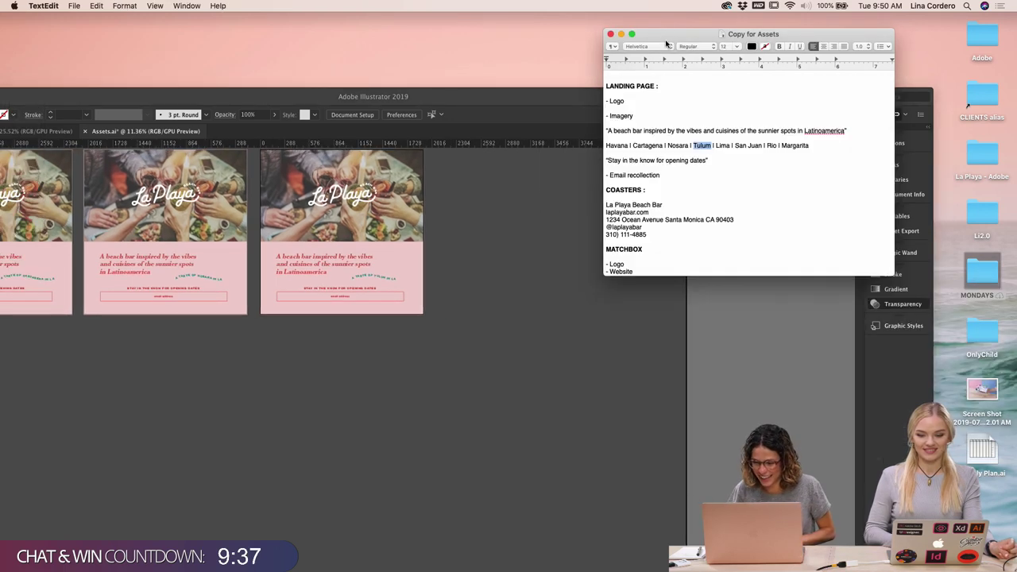
pyautogui.click(560, 286)
pyautogui.scroll(-4, 506, 352)
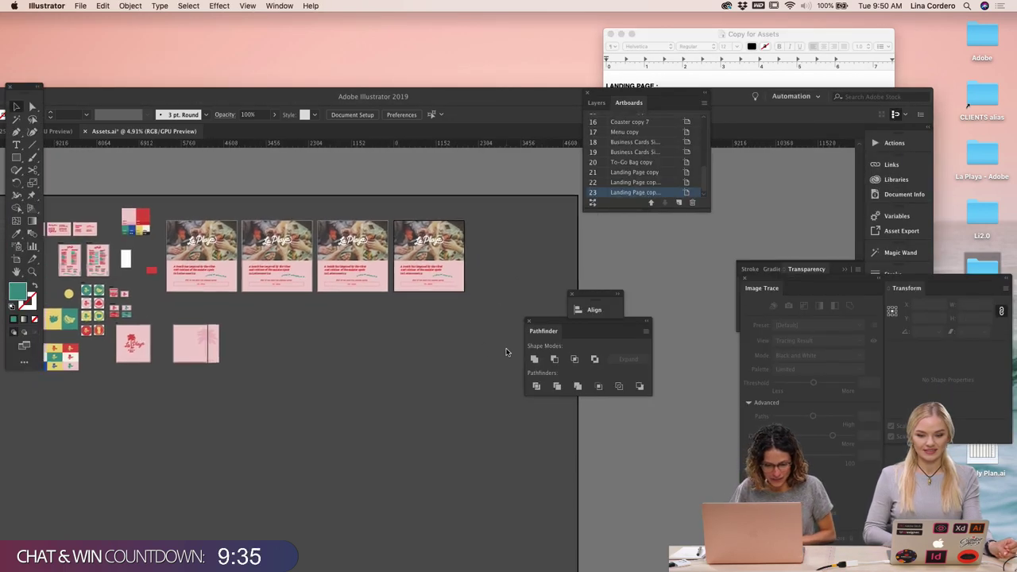
# Duplicate the last landing page artboard with the Artboard tool and maximize the Illustrator window
pyautogui.hotkey('shift', 'o')
pyautogui.moveTo(400, 243); pyautogui.dragTo(399, 323)
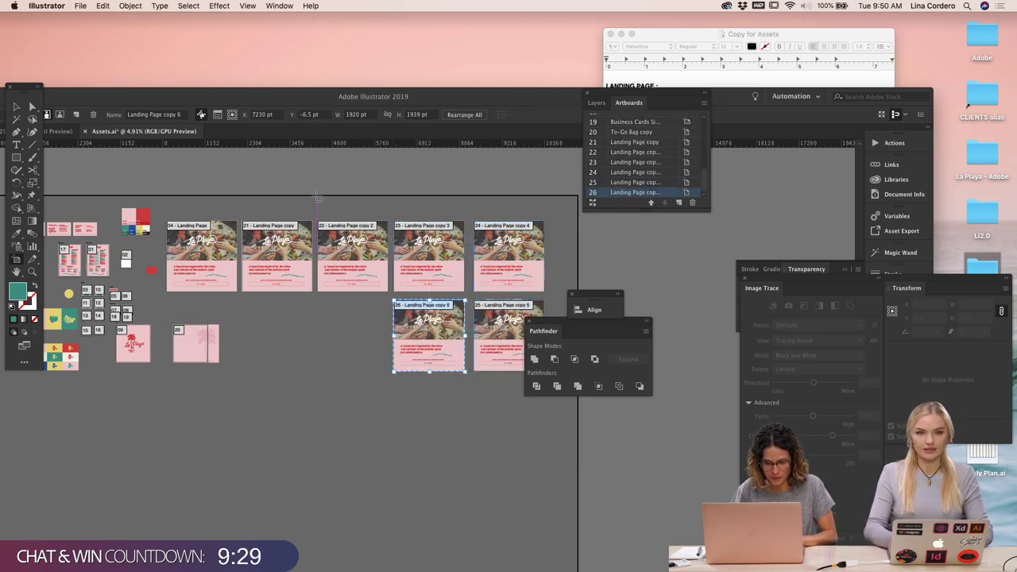
pyautogui.moveTo(129, 97); pyautogui.dragTo(171, 37)
pyautogui.doubleClick(88, 37)
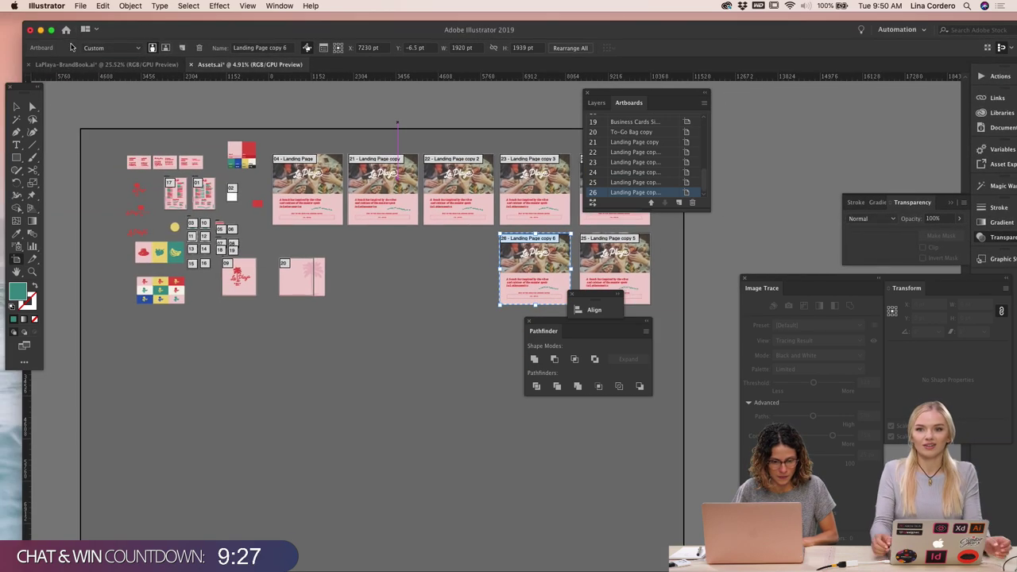
pyautogui.click(52, 30)
pyautogui.hscroll(5, 364, 280)
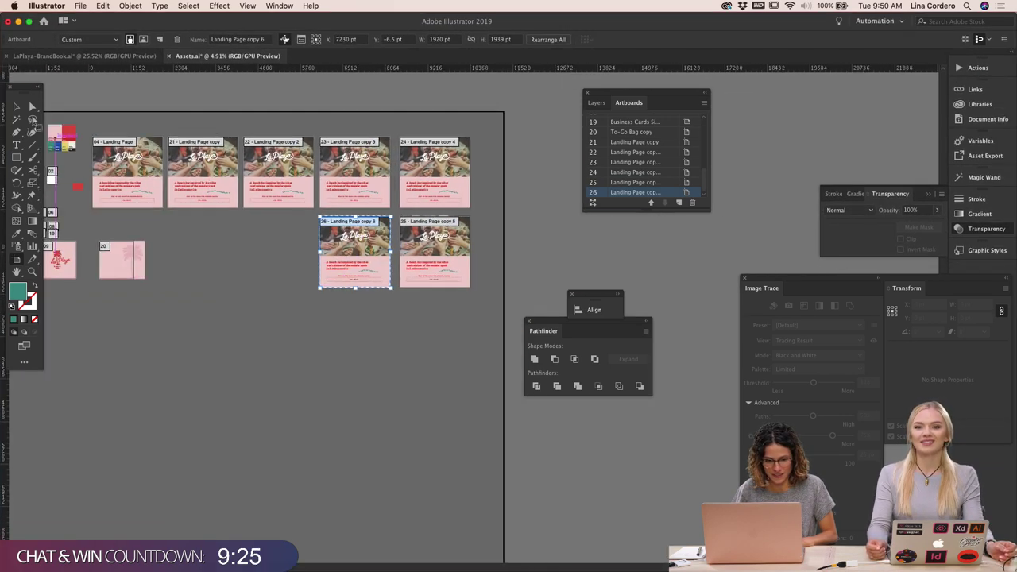
pyautogui.click(12, 108)
pyautogui.scroll(3, 272, 277)
# Select the word Lima in the TextEdit copy document
pyautogui.scroll(3, 273, 277)
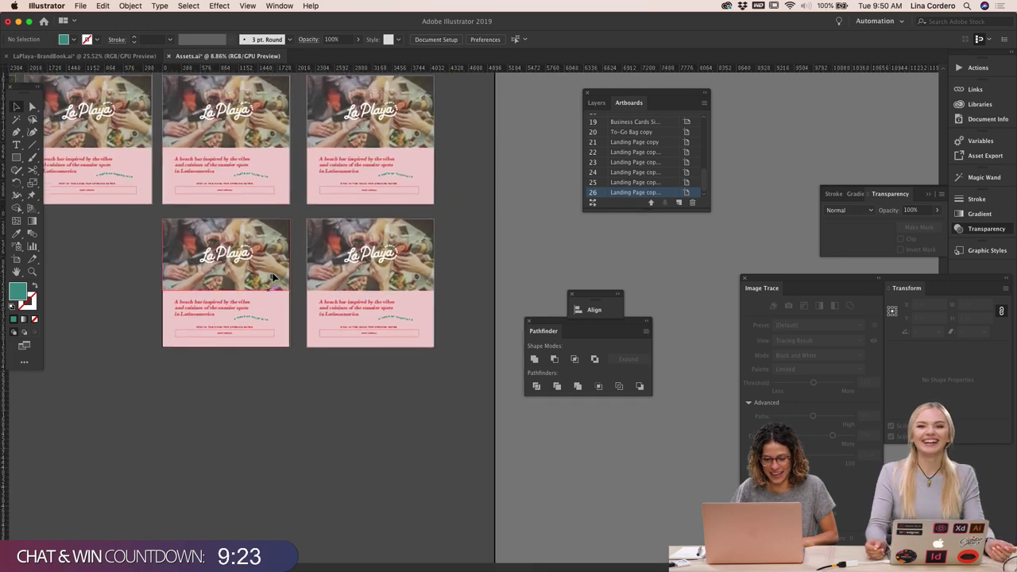
pyautogui.scroll(3, 347, 306)
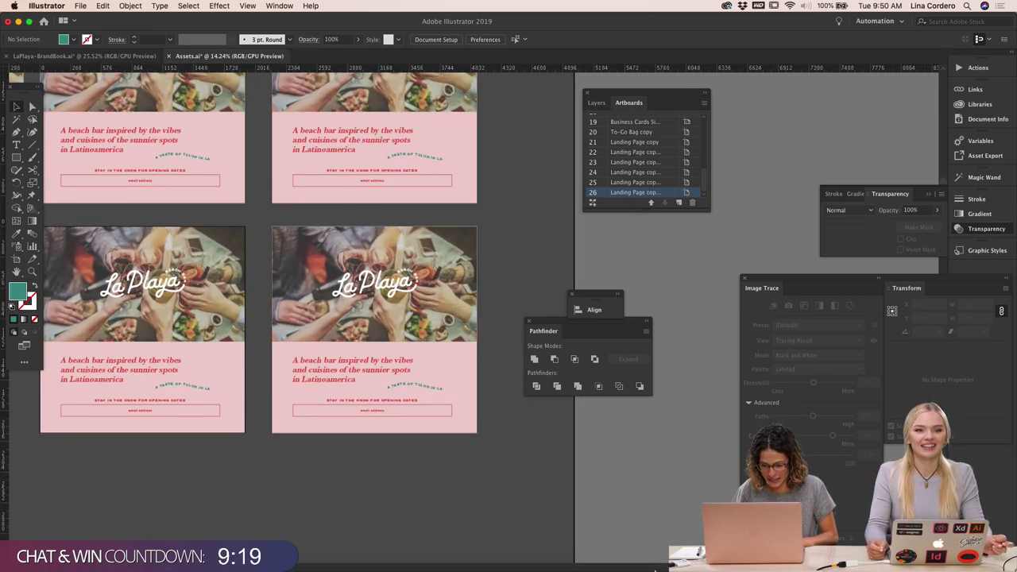
pyautogui.moveTo(699, 560)
pyautogui.click(642, 561)
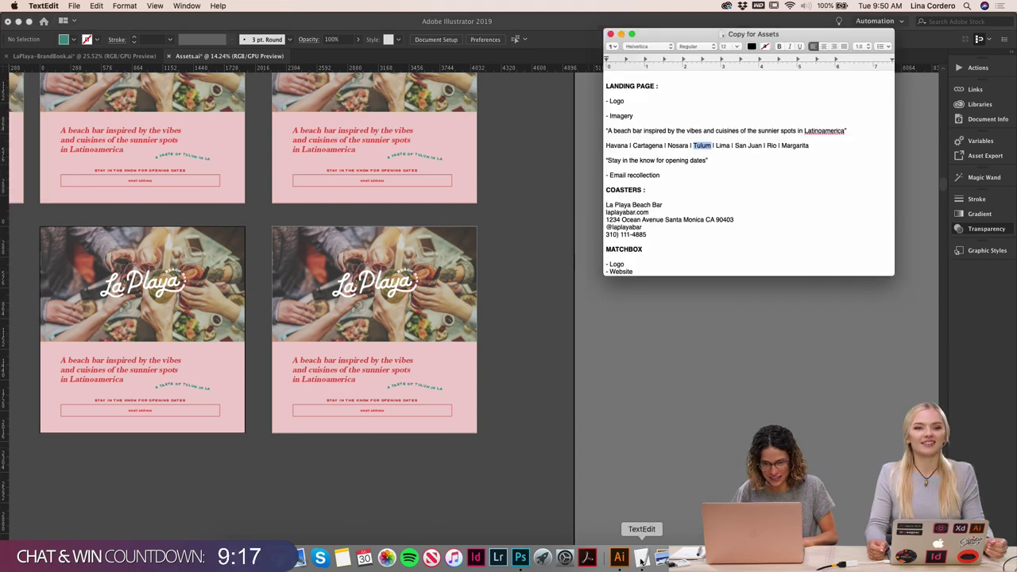
pyautogui.click(717, 144)
pyautogui.doubleClick(722, 146)
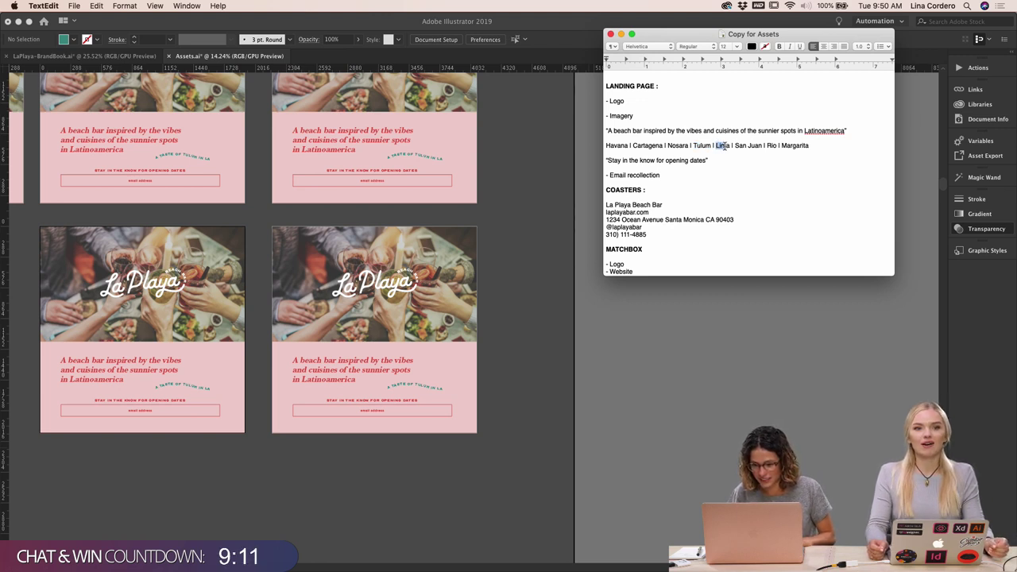
pyautogui.click(501, 185)
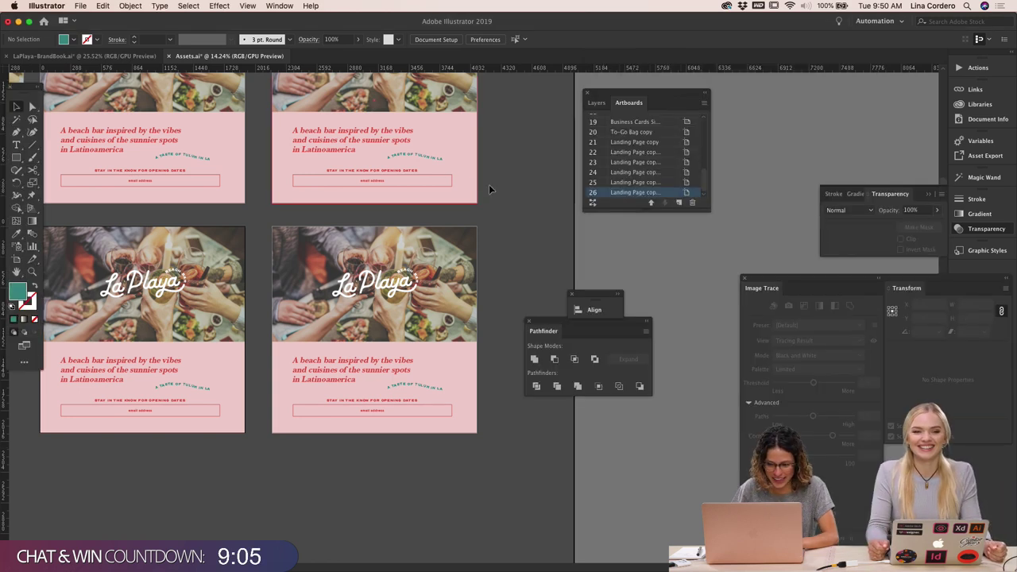
pyautogui.click(645, 556)
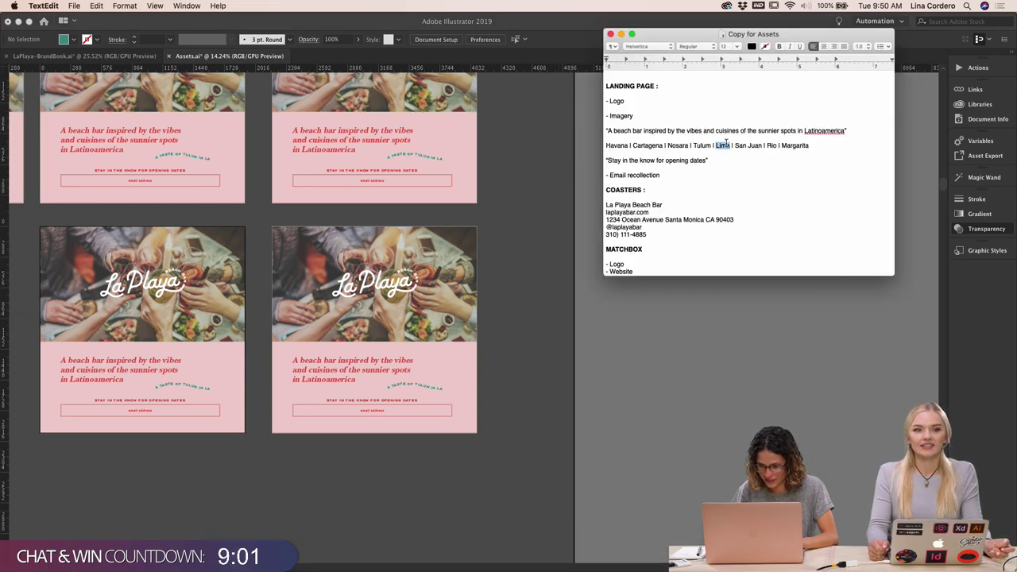
# Change TULUM to LIMA in the landing page's curved tagline
pyautogui.click(539, 185)
pyautogui.scroll(3, 432, 150)
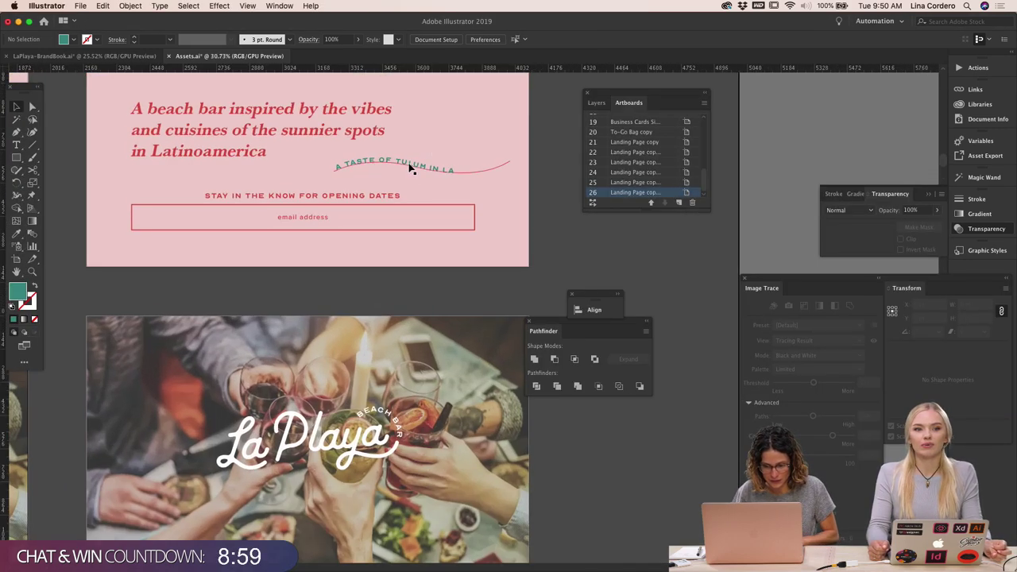
pyautogui.click(407, 163)
pyautogui.doubleClick(408, 163)
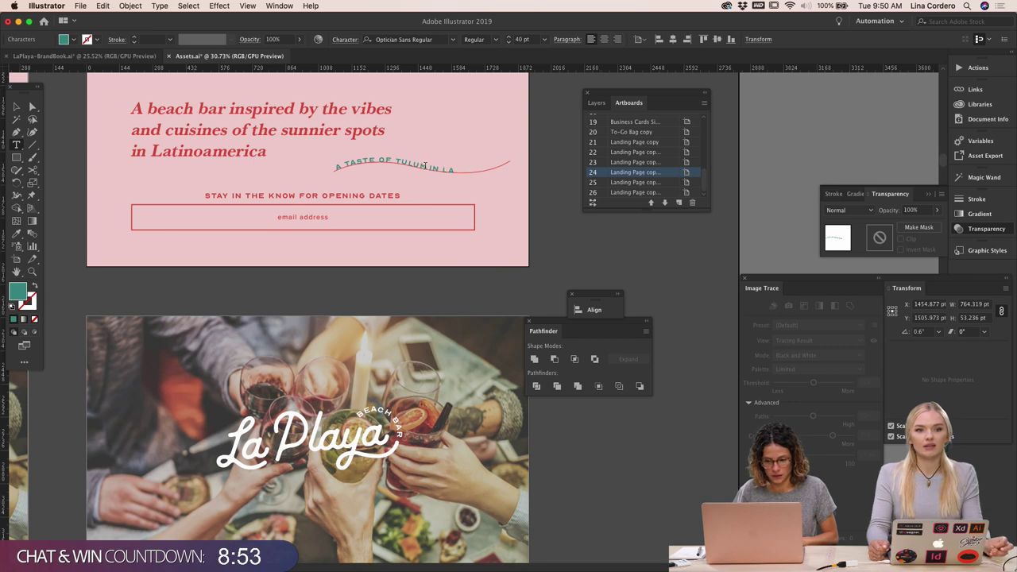
pyautogui.moveTo(426, 165); pyautogui.dragTo(398, 161)
pyautogui.press('Escape')
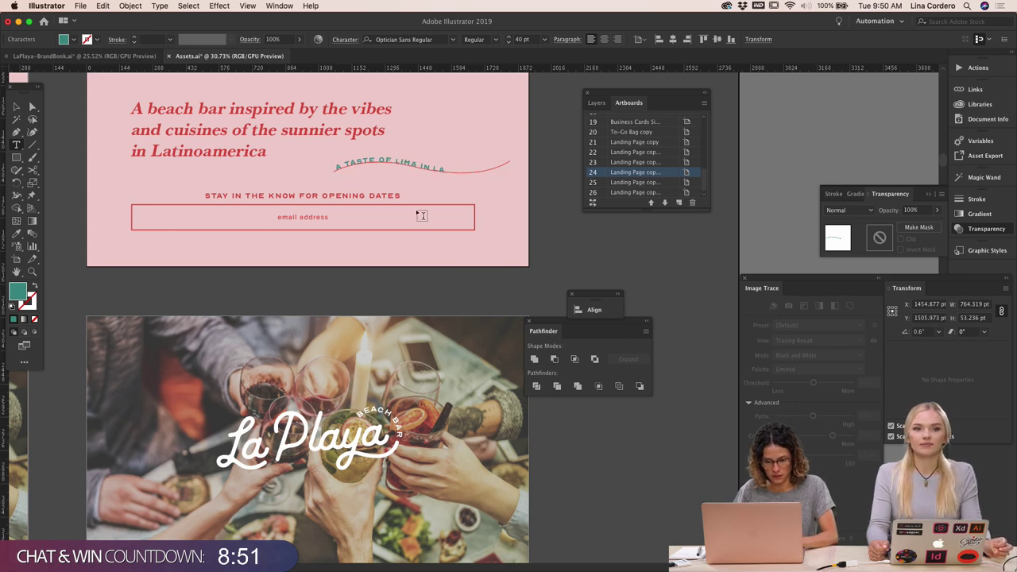
pyautogui.scroll(-5, 419, 220)
pyautogui.scroll(-3, 419, 225)
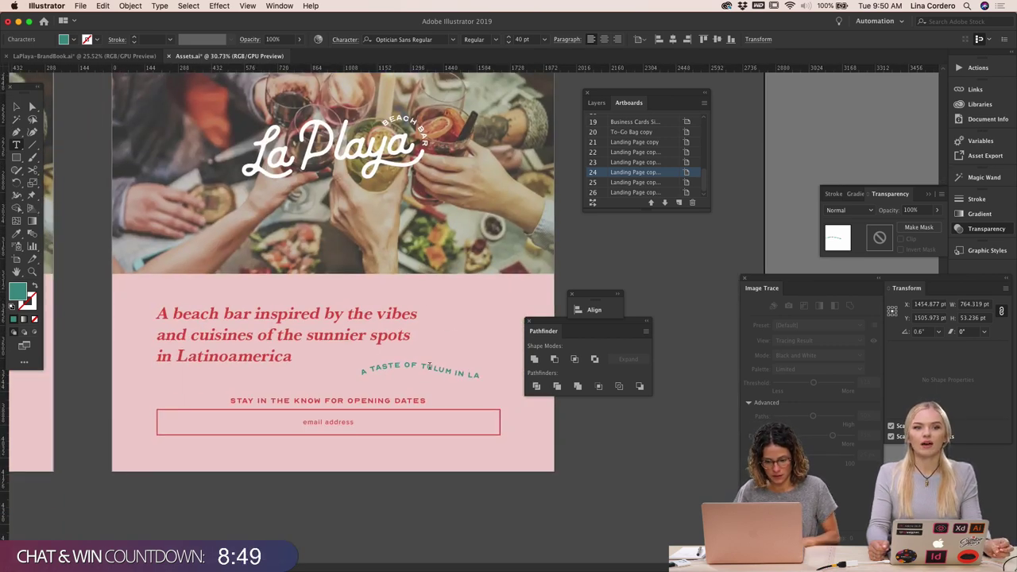
# Replace TULUM with SAN JUAN in the next artboard's tagline
pyautogui.moveTo(421, 367); pyautogui.dragTo(435, 366)
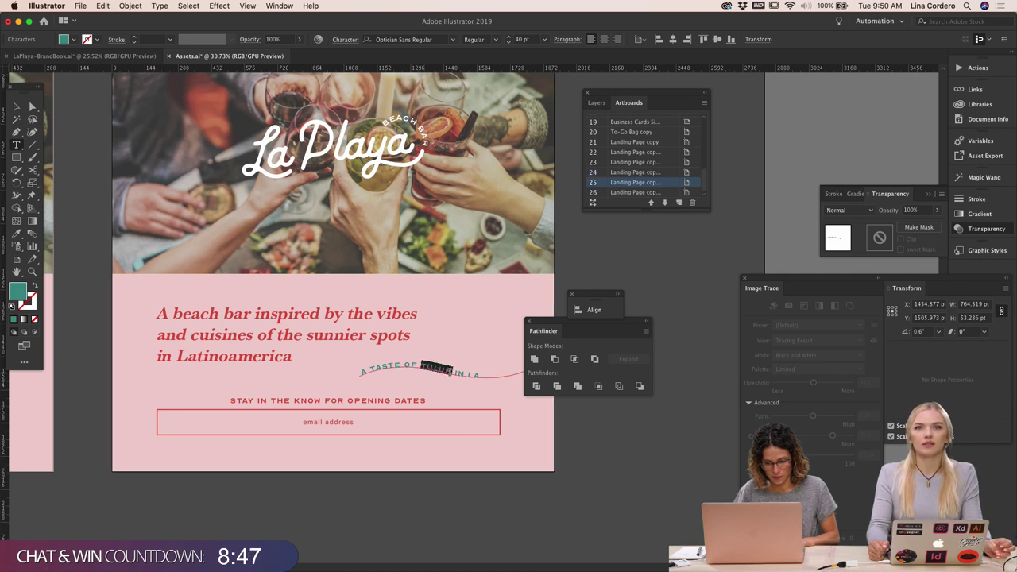
pyautogui.write('SA')
pyautogui.write('N JUAN')
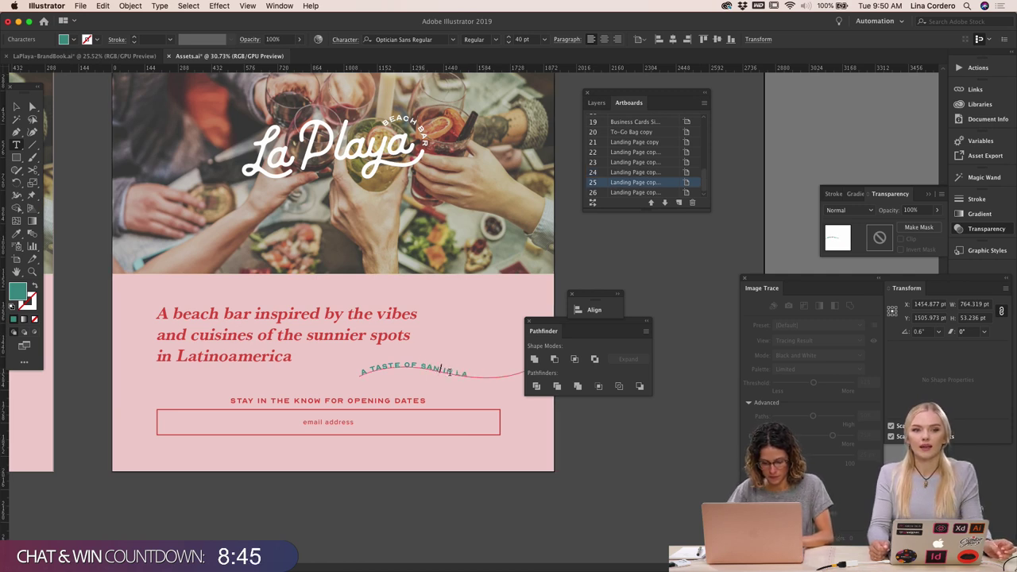
pyautogui.hscroll(-2, 449, 372)
pyautogui.hscroll(-3, 450, 372)
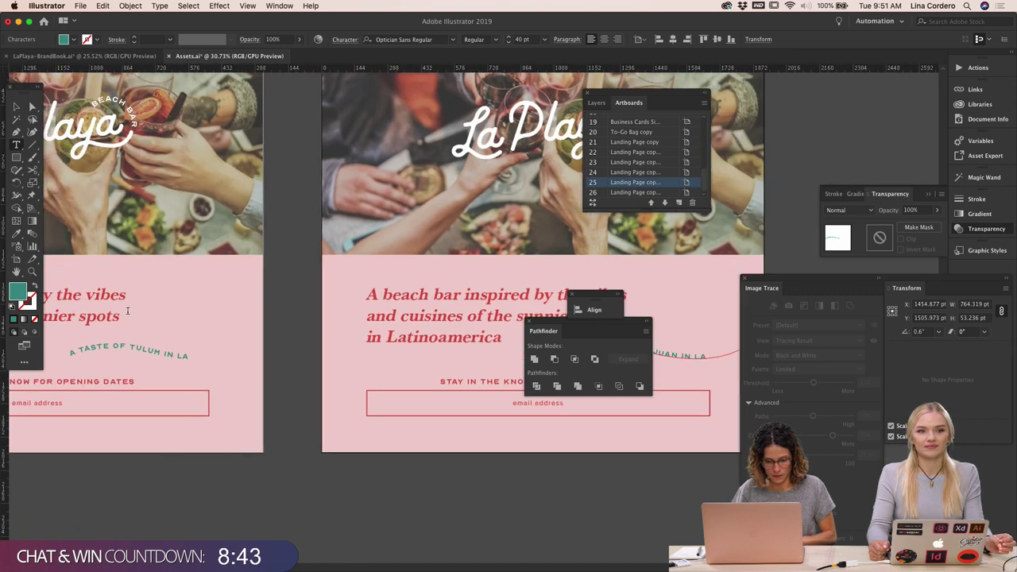
# Paste RIO over TULUM in the neighbouring artboard's tagline
pyautogui.moveTo(130, 348); pyautogui.dragTo(159, 353)
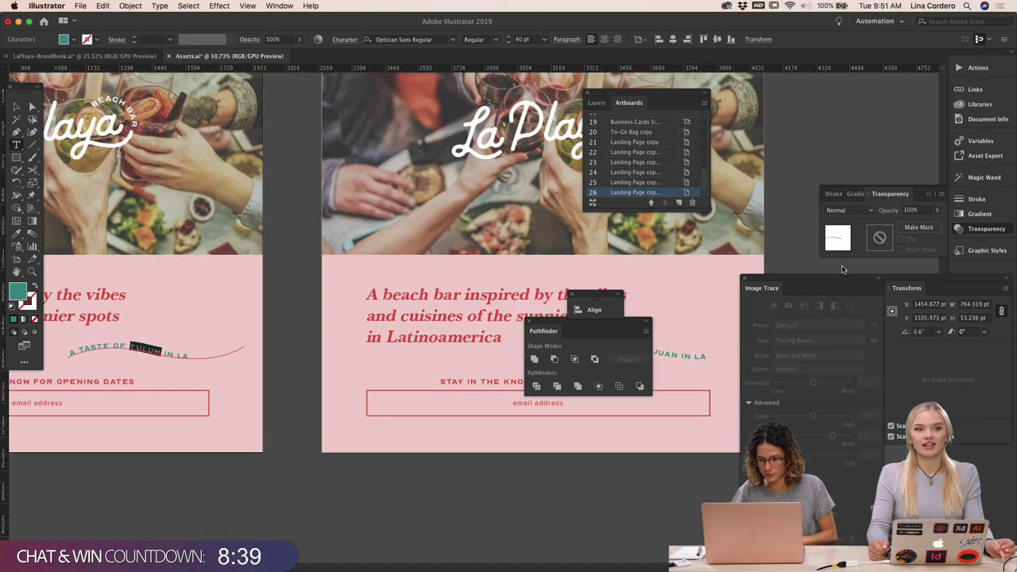
pyautogui.moveTo(677, 557)
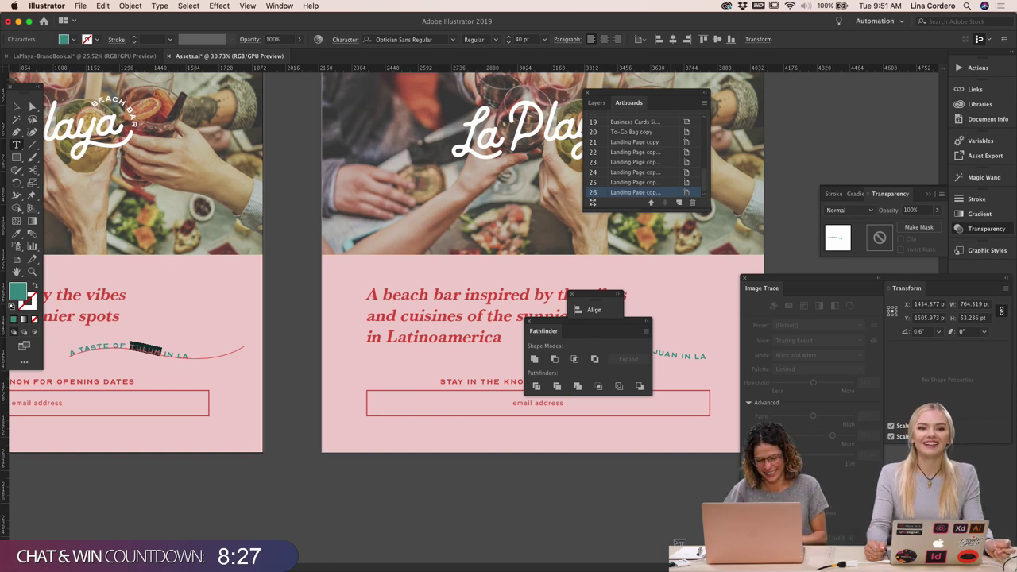
pyautogui.hscroll(-2, 433, 499)
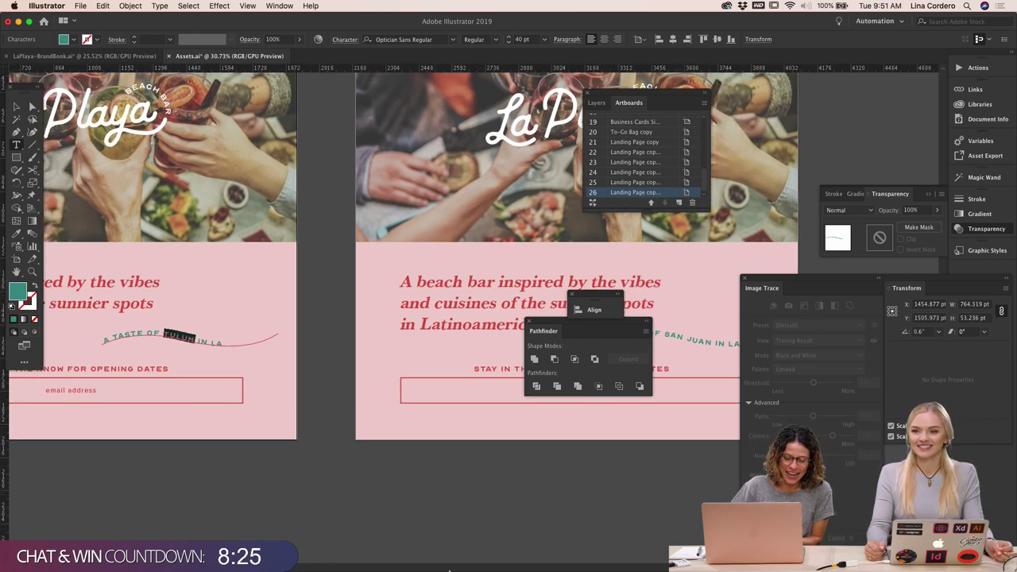
pyautogui.moveTo(453, 556)
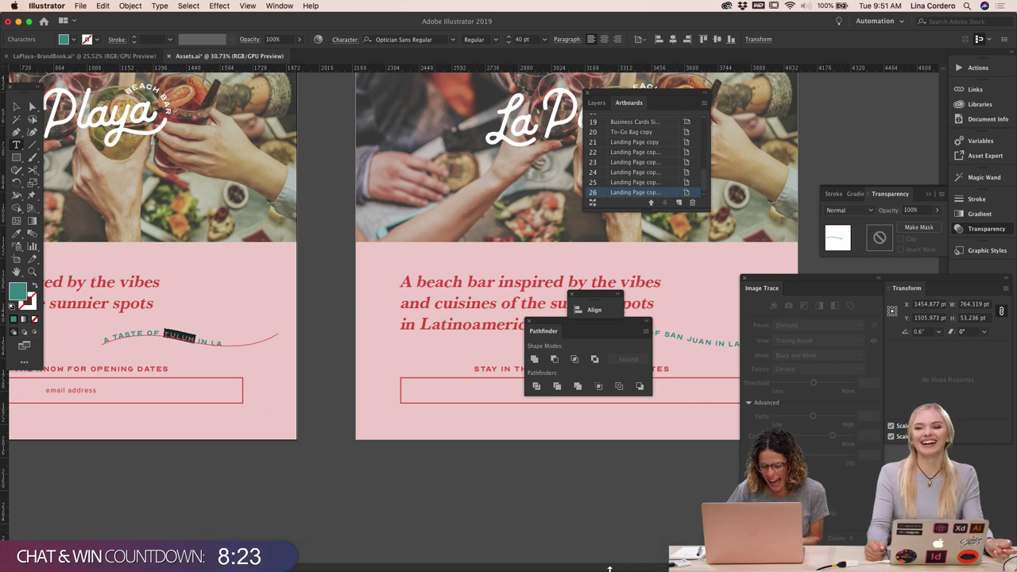
pyautogui.click(643, 557)
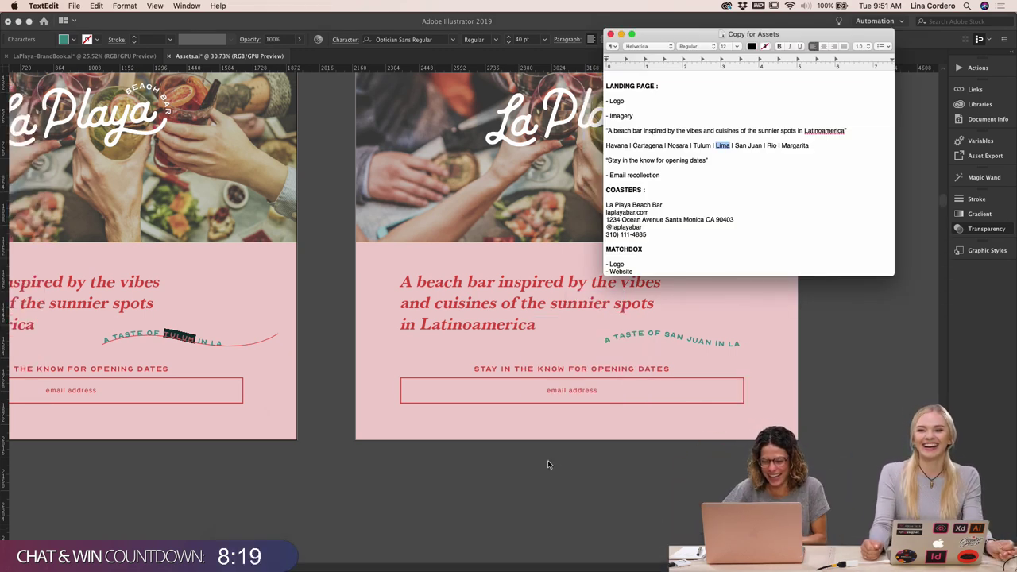
pyautogui.click(344, 385)
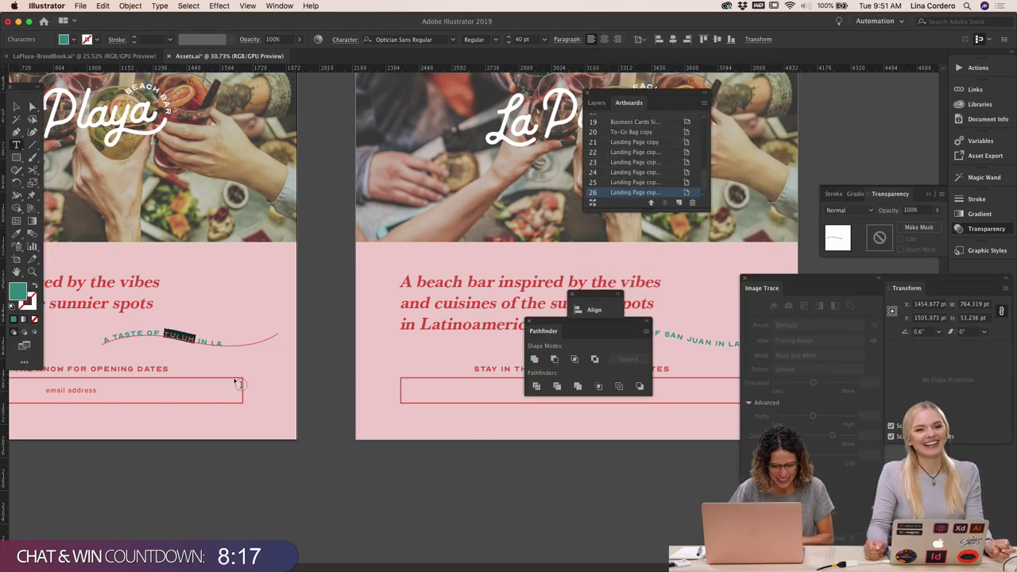
pyautogui.write('RIO')
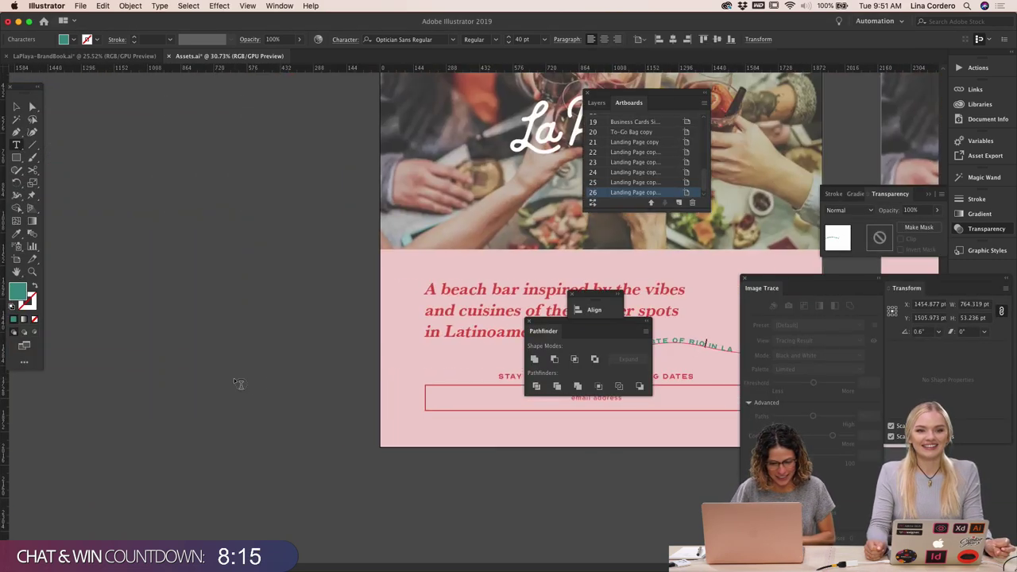
pyautogui.scroll(-3, 348, 402)
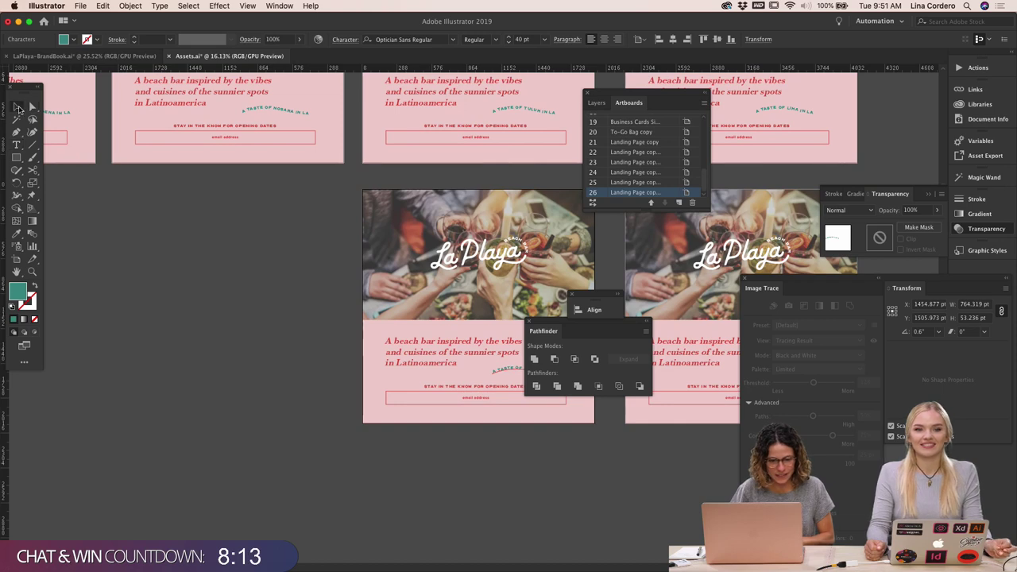
# Duplicate the landing page artboard into the lower row as Landing Page copy 7
pyautogui.click(16, 259)
pyautogui.moveTo(418, 281); pyautogui.dragTo(163, 254)
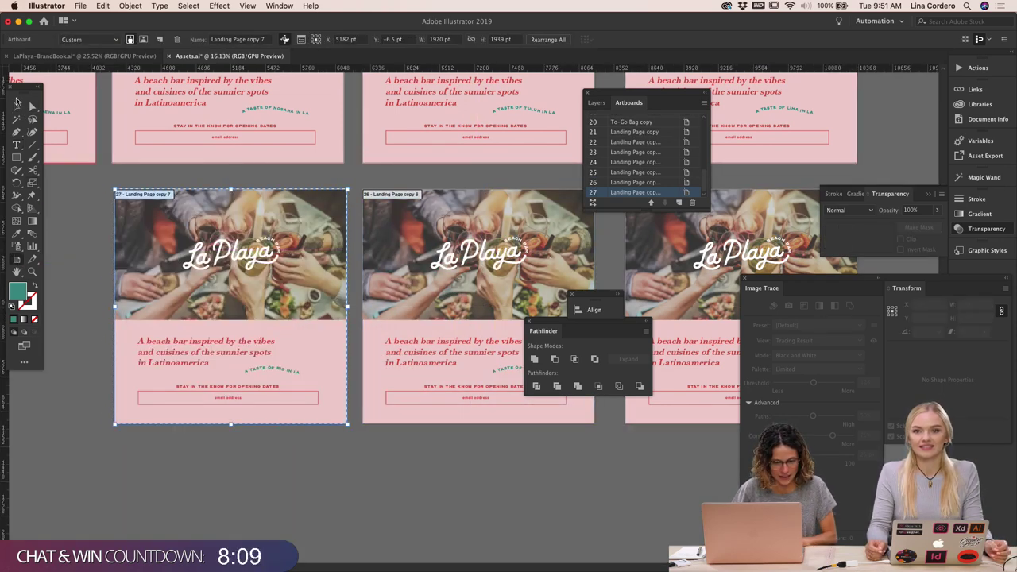
pyautogui.click(17, 107)
# Replace RIO with MARGARITA in the new artboard's curved tagline
pyautogui.scroll(3, 231, 282)
pyautogui.click(283, 371)
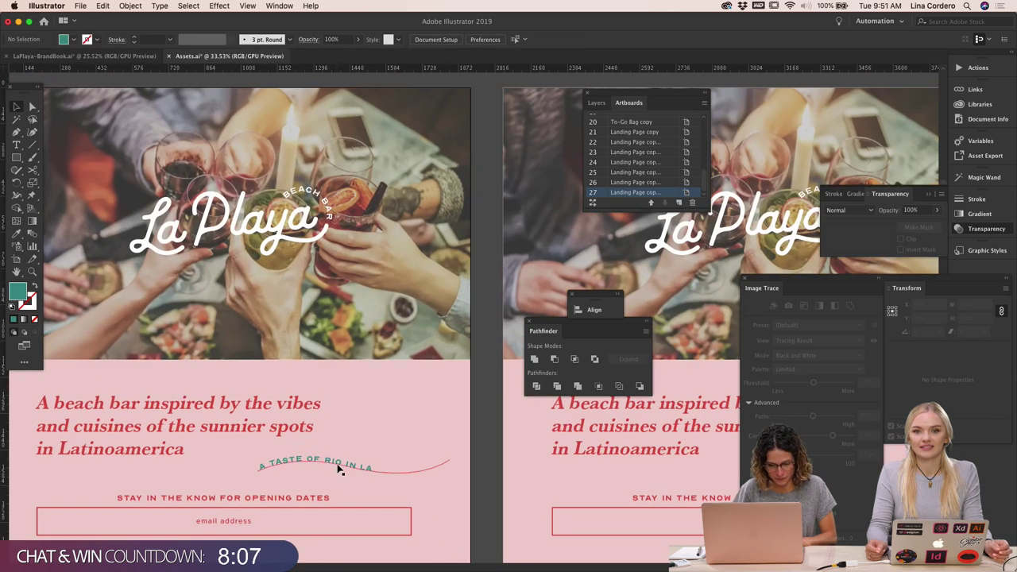
pyautogui.doubleClick(338, 466)
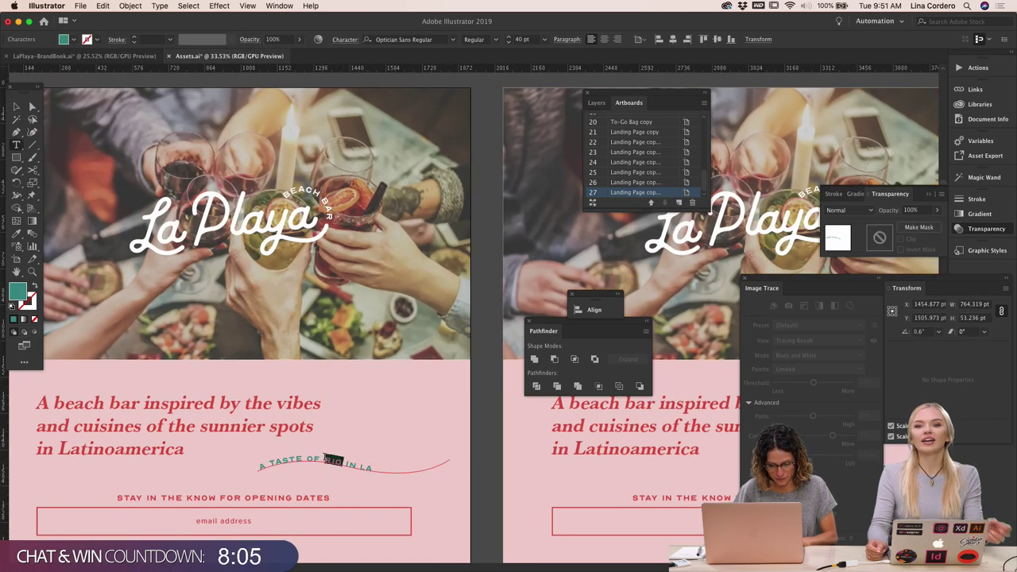
pyautogui.write('MARGARITA')
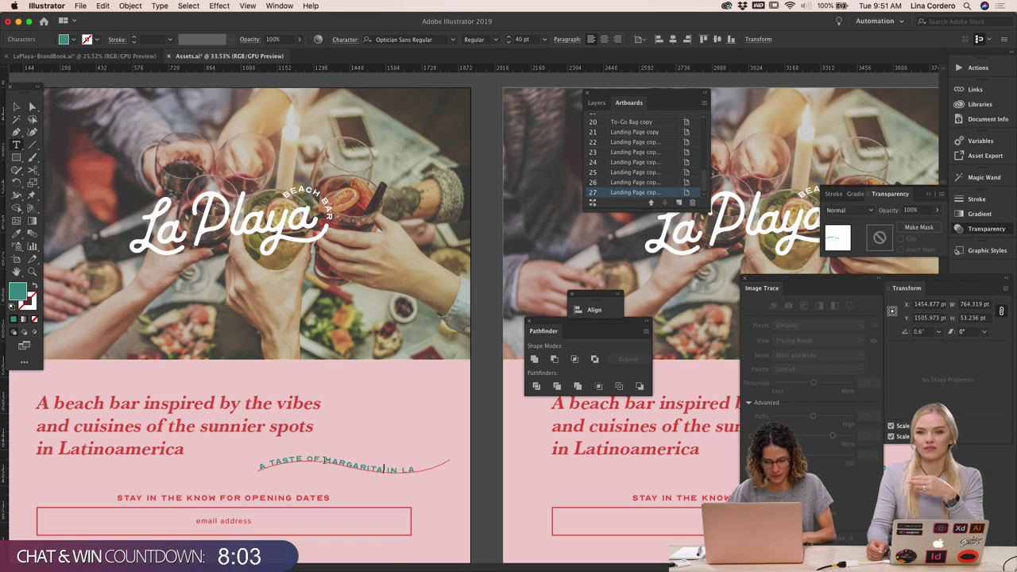
pyautogui.click(17, 107)
pyautogui.scroll(-5, 251, 350)
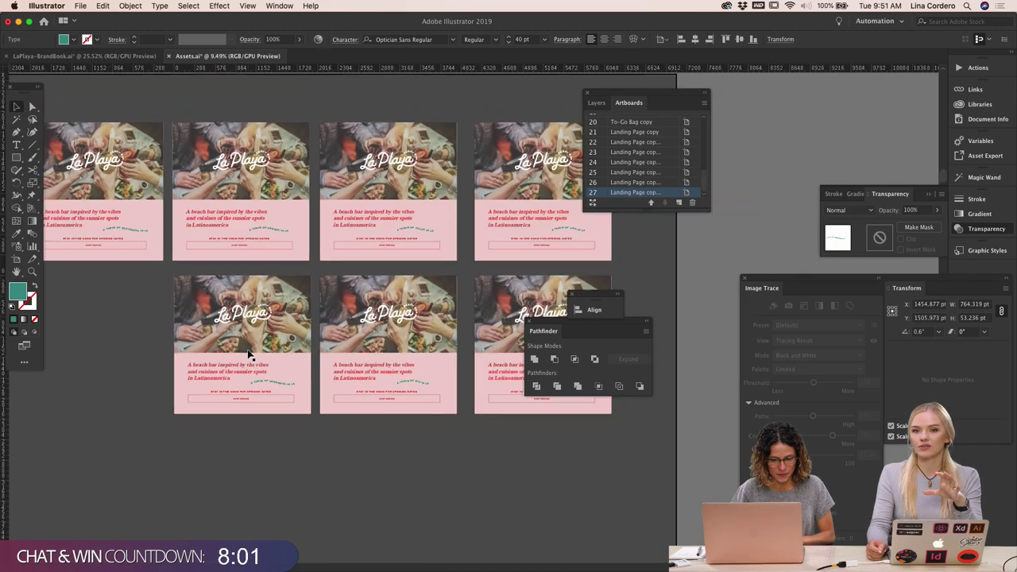
pyautogui.click(136, 351)
pyautogui.scroll(-2, 135, 350)
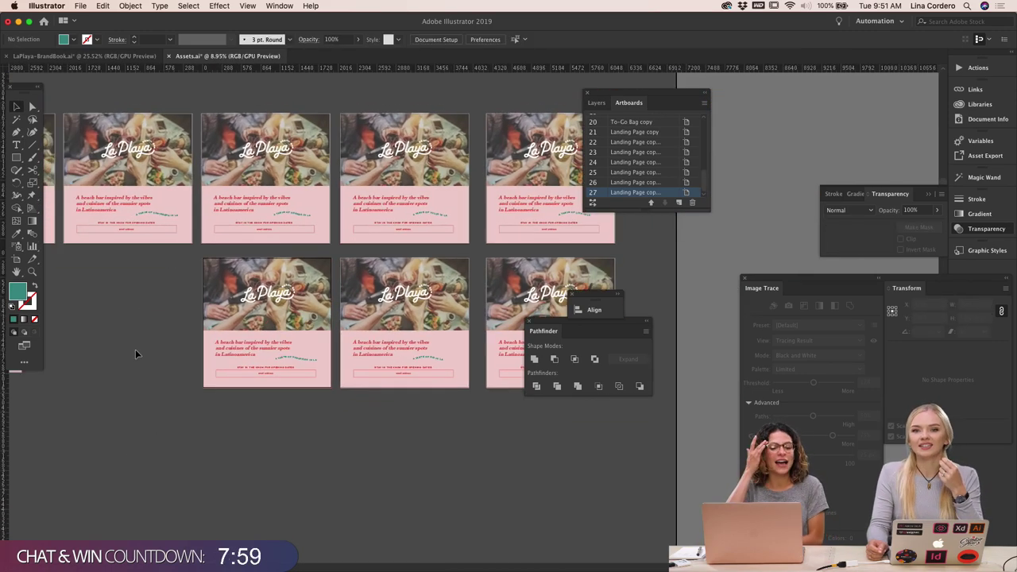
# Pan and zoom across the canvas to the blank white artboard beside the red rectangle
pyautogui.hscroll(-5, 135, 354)
pyautogui.scroll(-1, 135, 353)
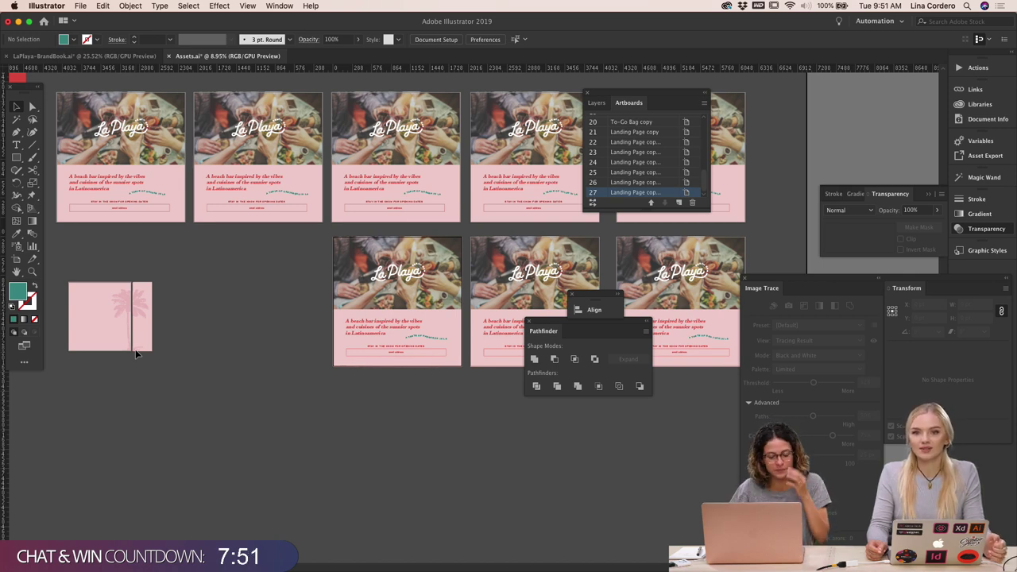
pyautogui.scroll(-5, 157, 393)
pyautogui.hscroll(-3, 157, 393)
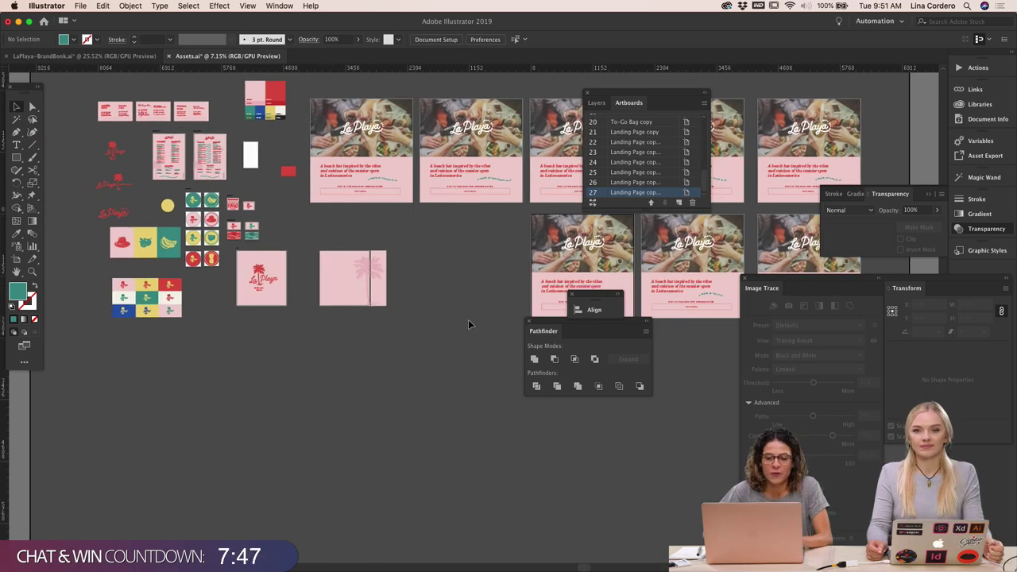
pyautogui.scroll(5, 422, 276)
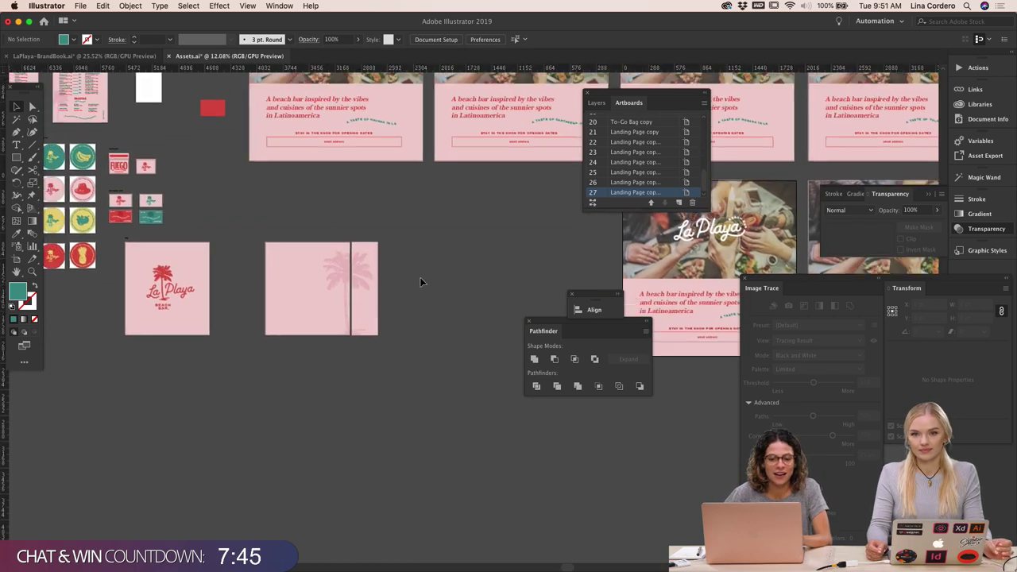
pyautogui.scroll(2, 422, 282)
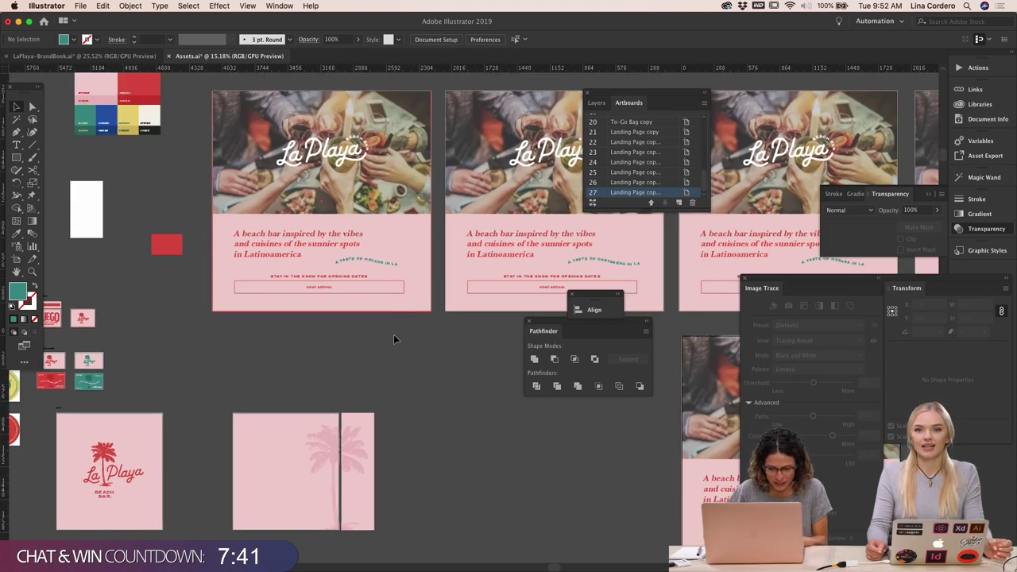
pyautogui.scroll(-4, 407, 354)
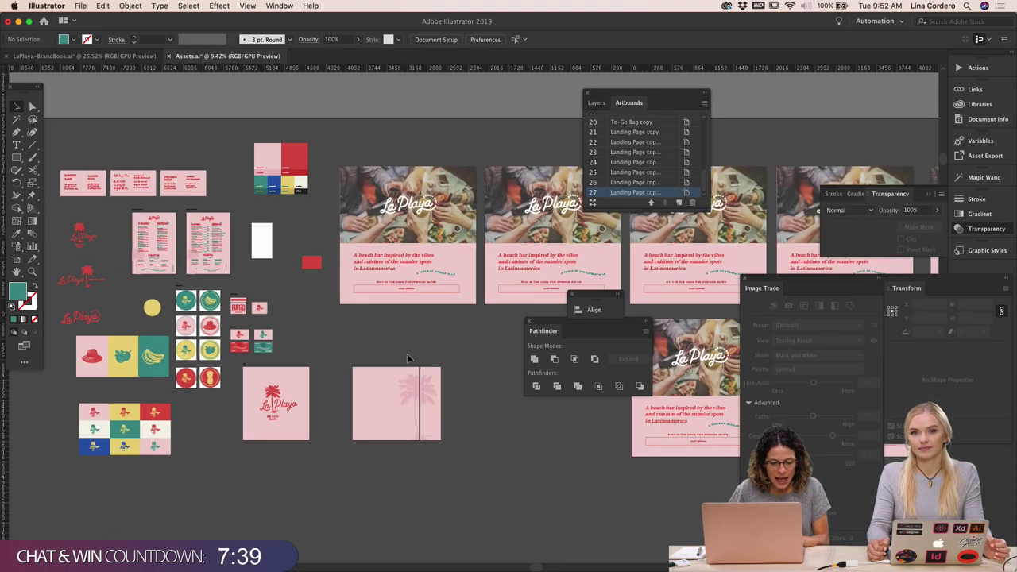
pyautogui.scroll(-2, 407, 353)
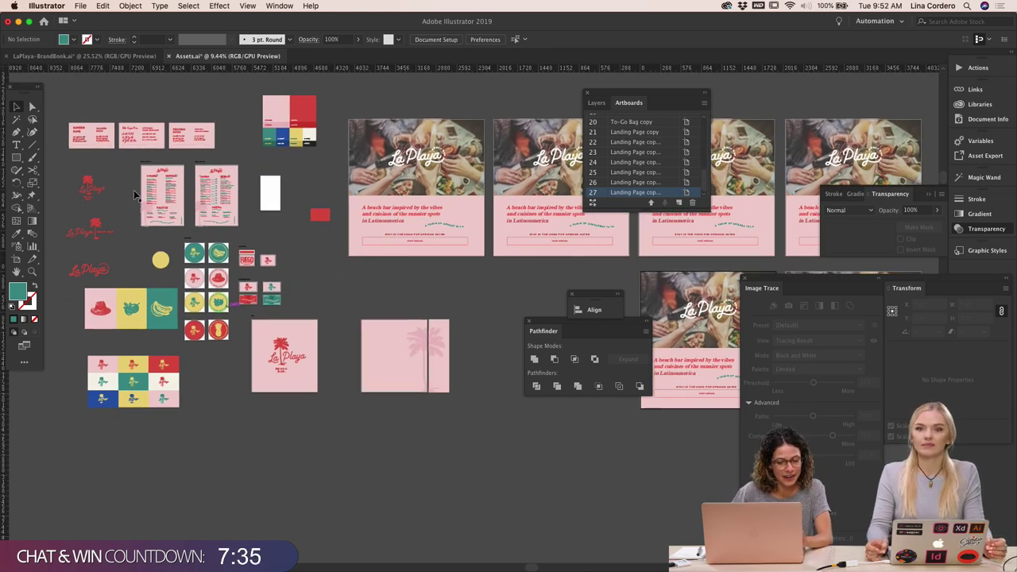
pyautogui.scroll(10, 133, 190)
pyautogui.scroll(7, 208, 189)
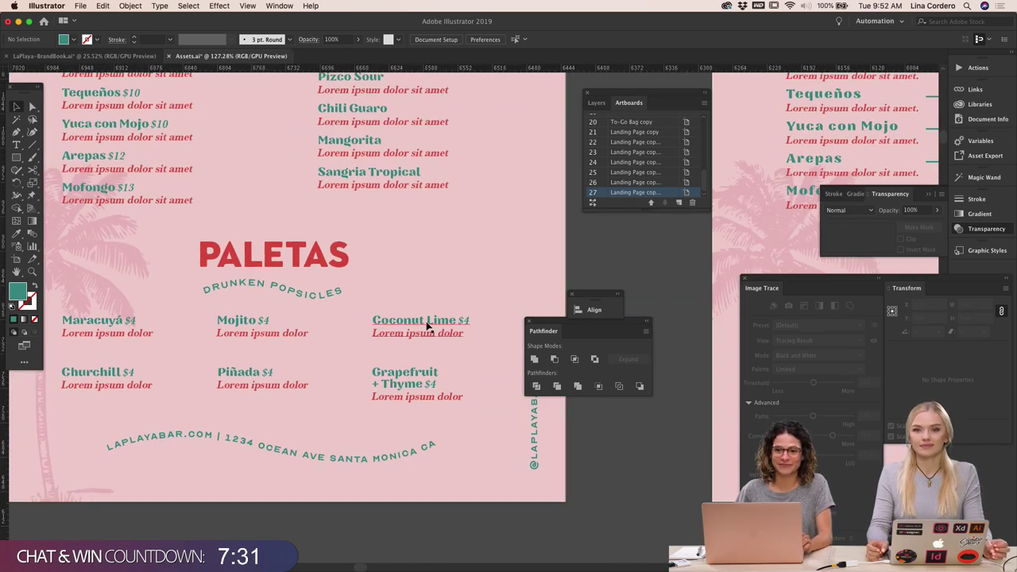
pyautogui.scroll(-5, 426, 327)
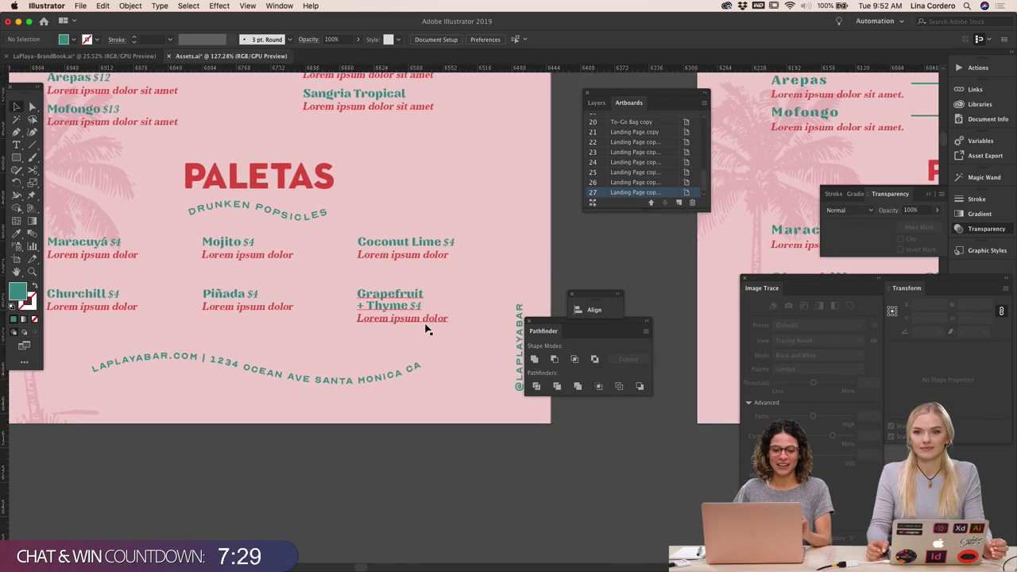
pyautogui.scroll(-5, 426, 327)
pyautogui.hscroll(10, 426, 327)
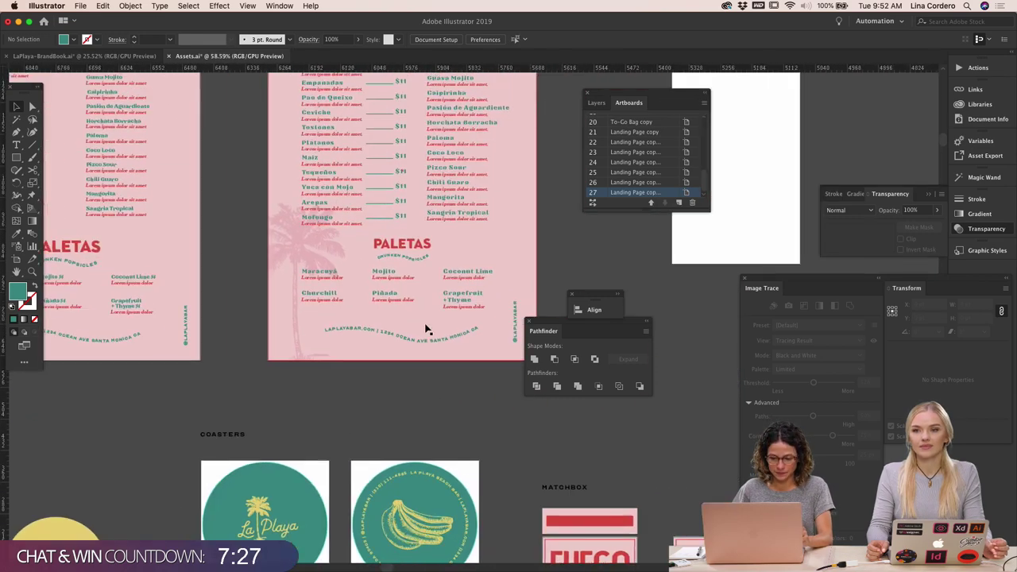
pyautogui.hscroll(5, 426, 327)
pyautogui.scroll(3, 426, 328)
pyautogui.hscroll(5, 450, 182)
pyautogui.scroll(2, 450, 182)
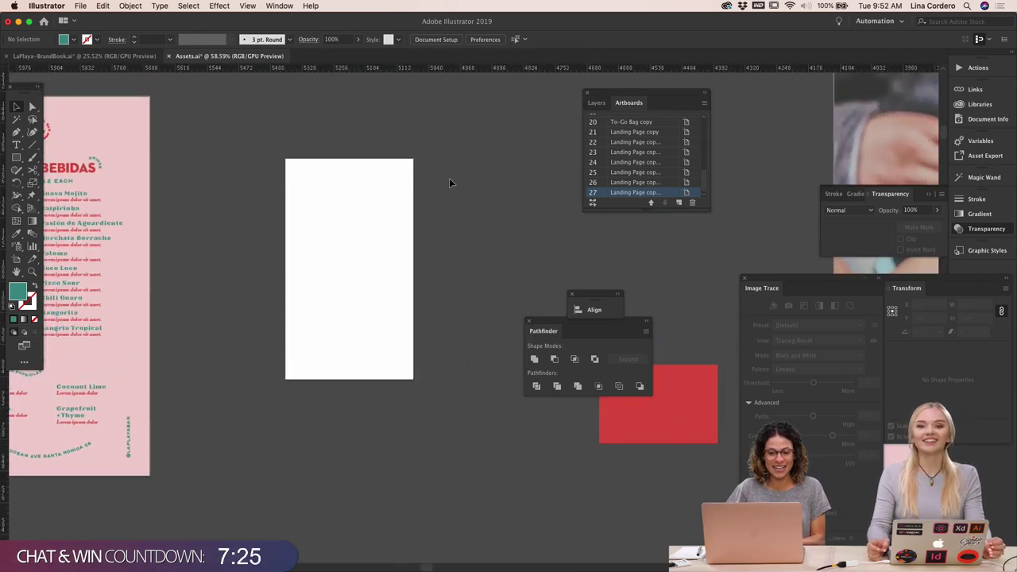
pyautogui.hscroll(5, 419, 258)
pyautogui.hscroll(-2, 419, 258)
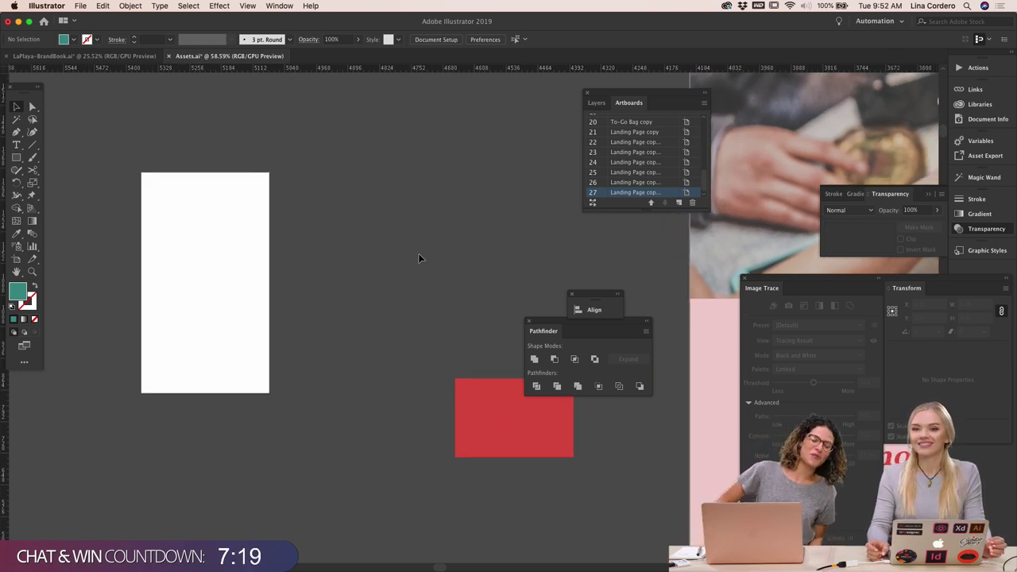
pyautogui.scroll(-1, 420, 258)
pyautogui.hscroll(-1, 419, 257)
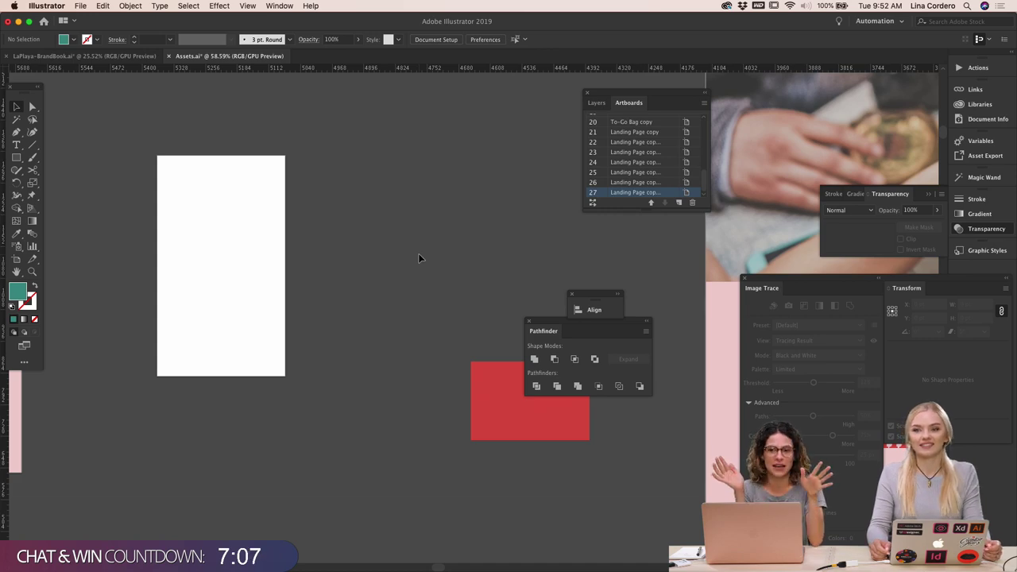
# Search Google for 'dream pops' in a new Chrome tab to reach dreampops.com
pyautogui.moveTo(332, 570)
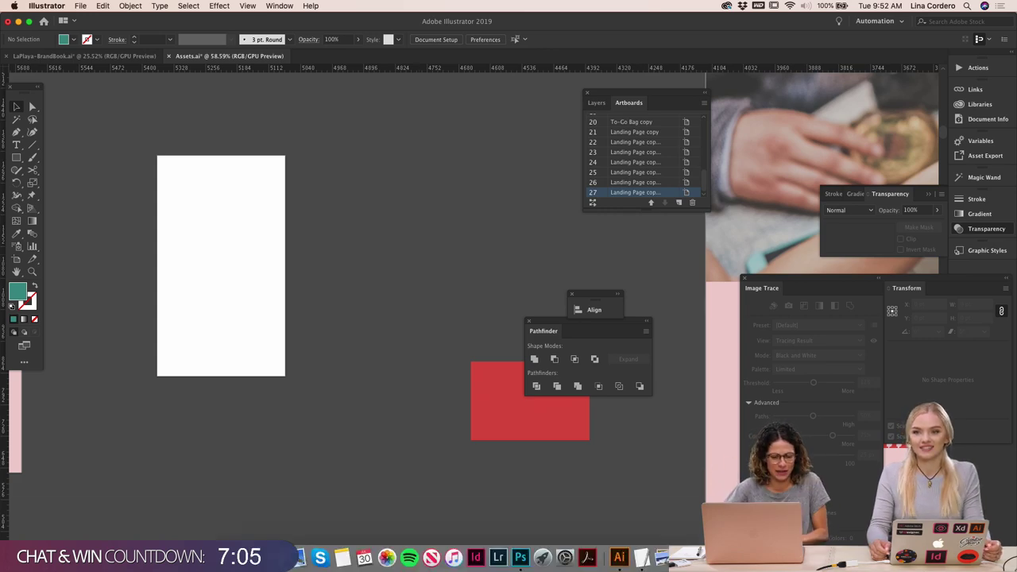
pyautogui.click(274, 554)
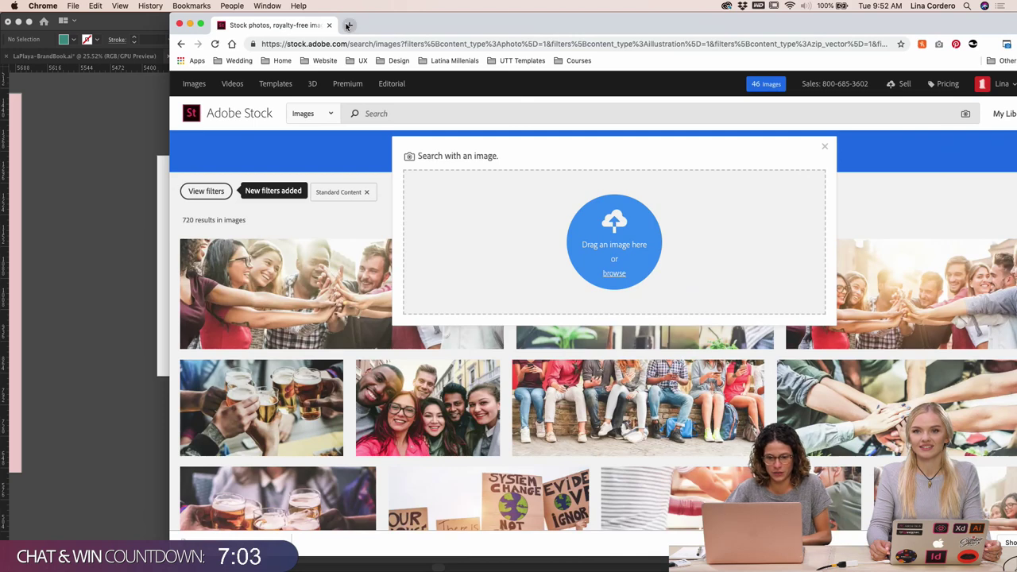
pyautogui.click(349, 24)
pyautogui.write('de')
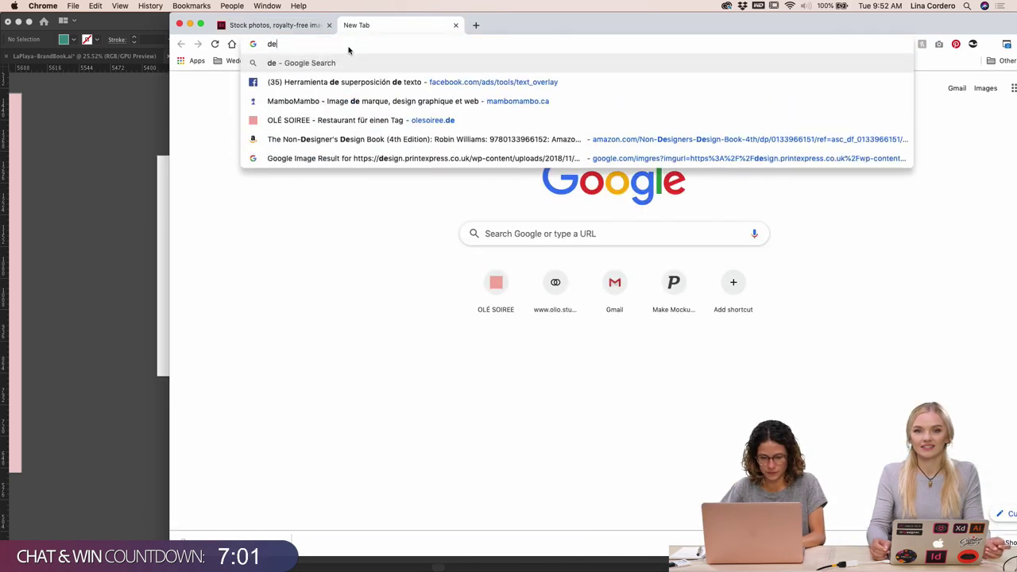
pyautogui.write('am popz')
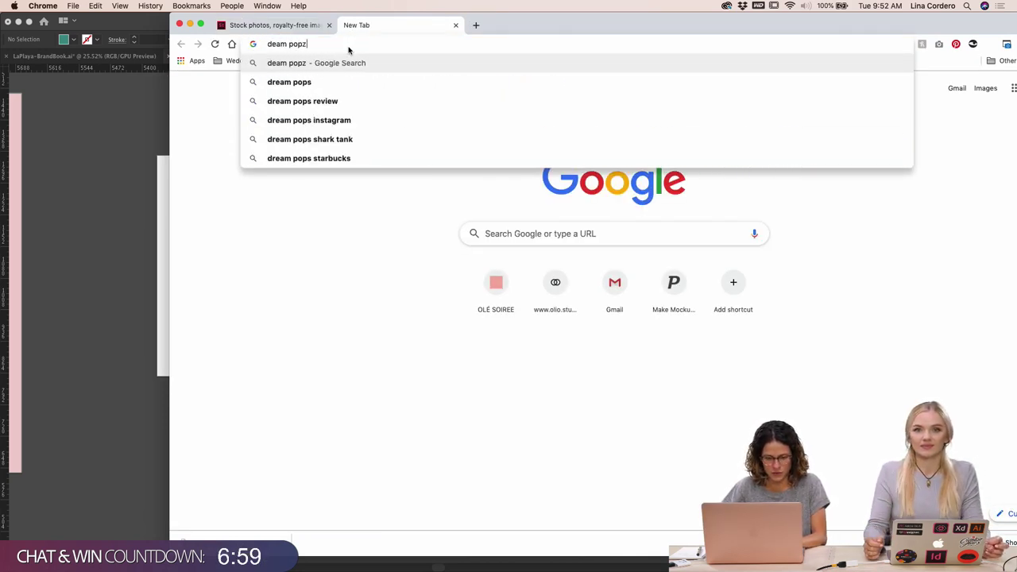
pyautogui.press('BackSpace')
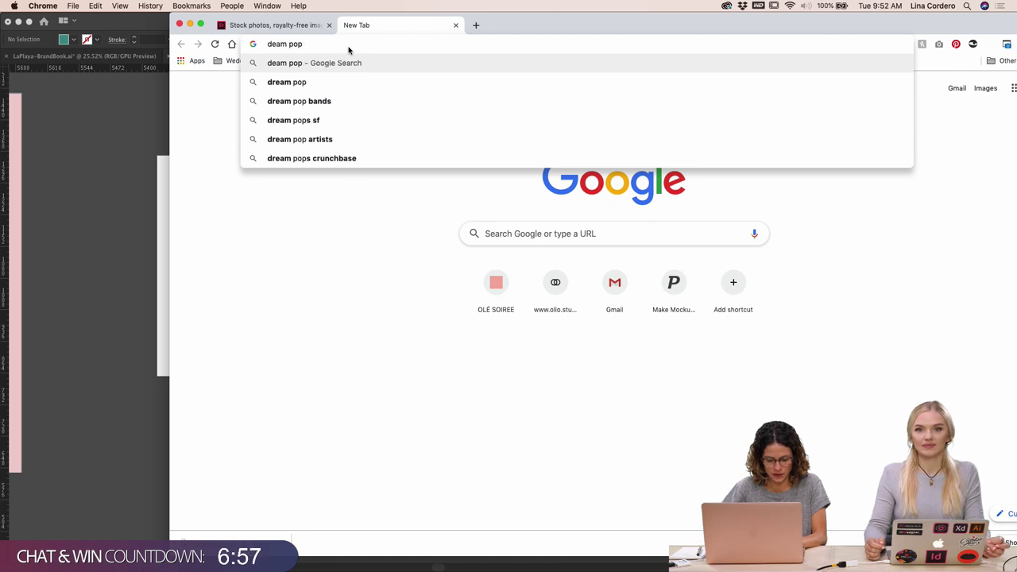
pyautogui.write('s')
pyautogui.press('Return')
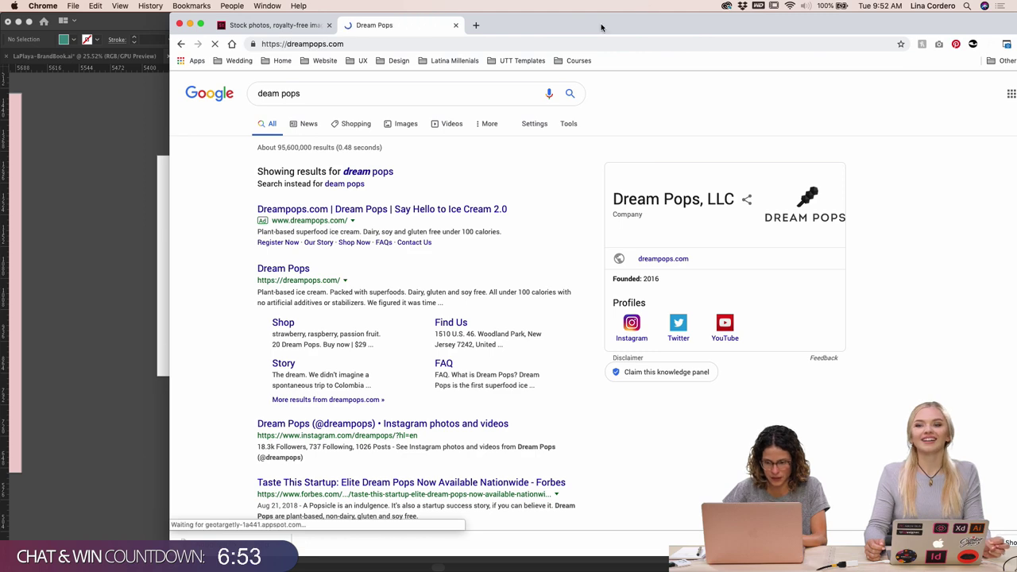
pyautogui.moveTo(601, 25); pyautogui.dragTo(457, 17)
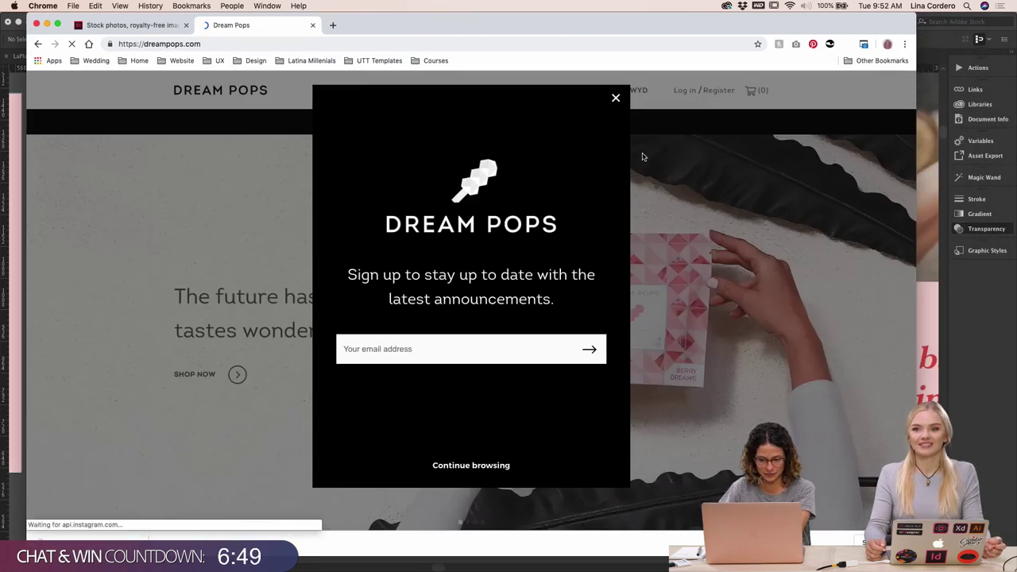
# Close the newsletter popup and scroll through the Dream Pops packaging photos
pyautogui.click(616, 98)
pyautogui.scroll(-5, 641, 373)
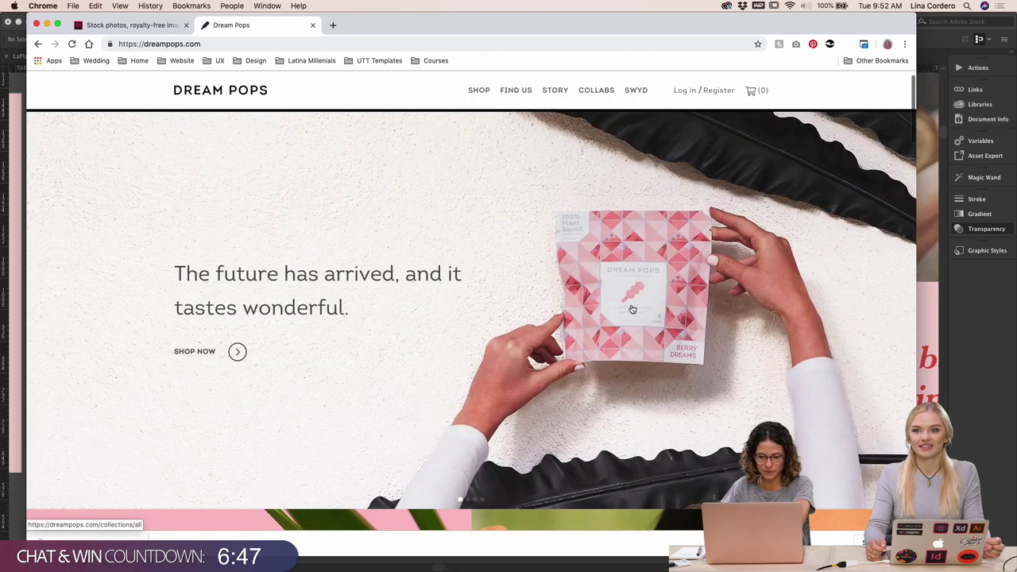
pyautogui.scroll(-10, 641, 374)
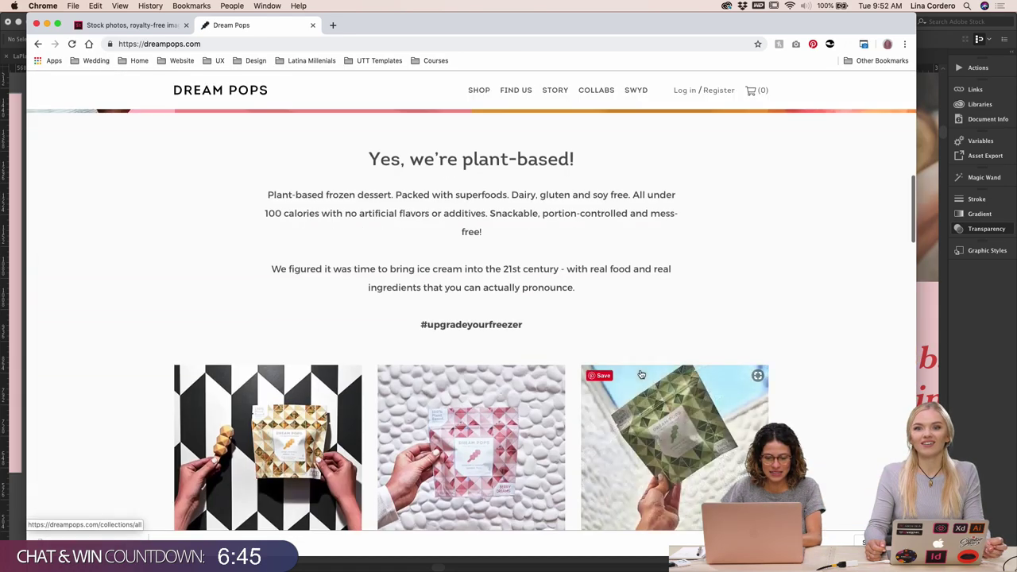
pyautogui.scroll(-5, 329, 286)
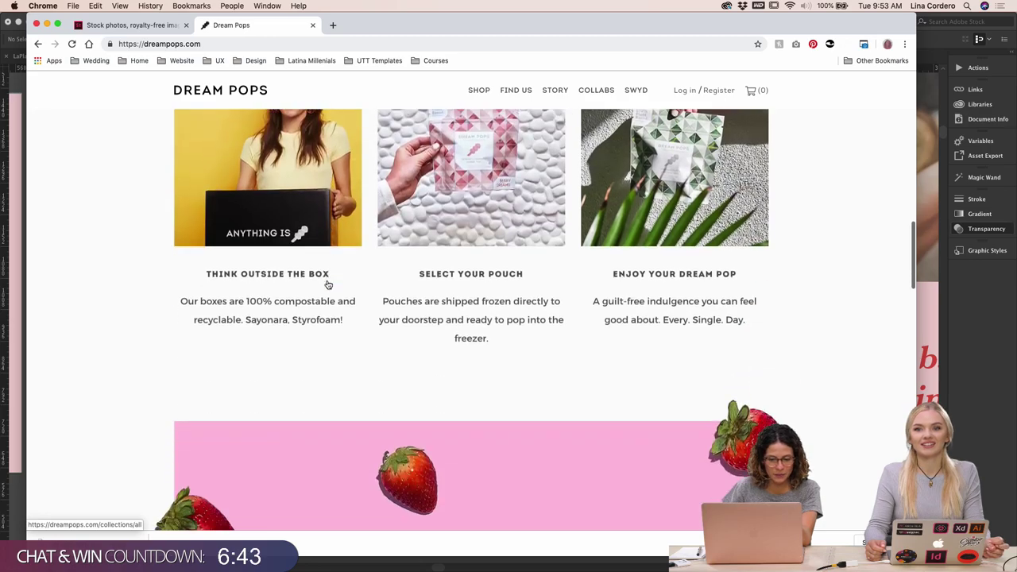
pyautogui.scroll(-10, 329, 286)
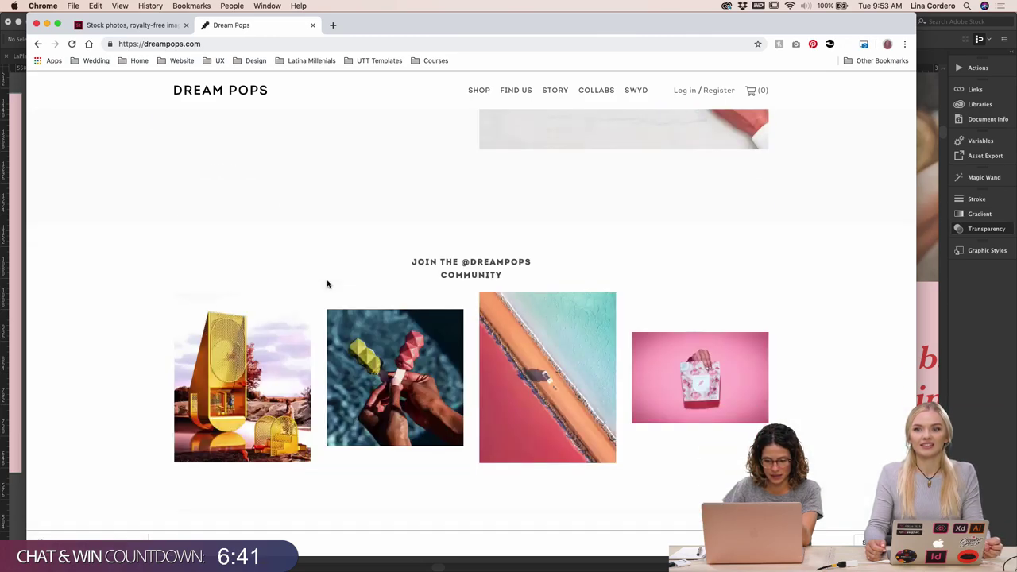
pyautogui.scroll(5, 327, 285)
pyautogui.scroll(-10, 327, 284)
pyautogui.scroll(9, 328, 285)
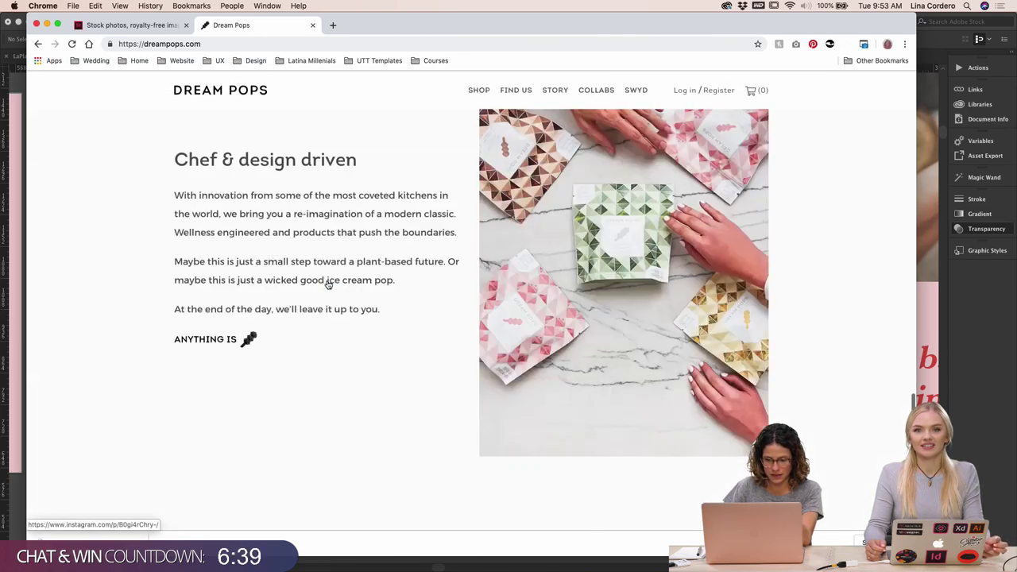
pyautogui.scroll(1, 327, 284)
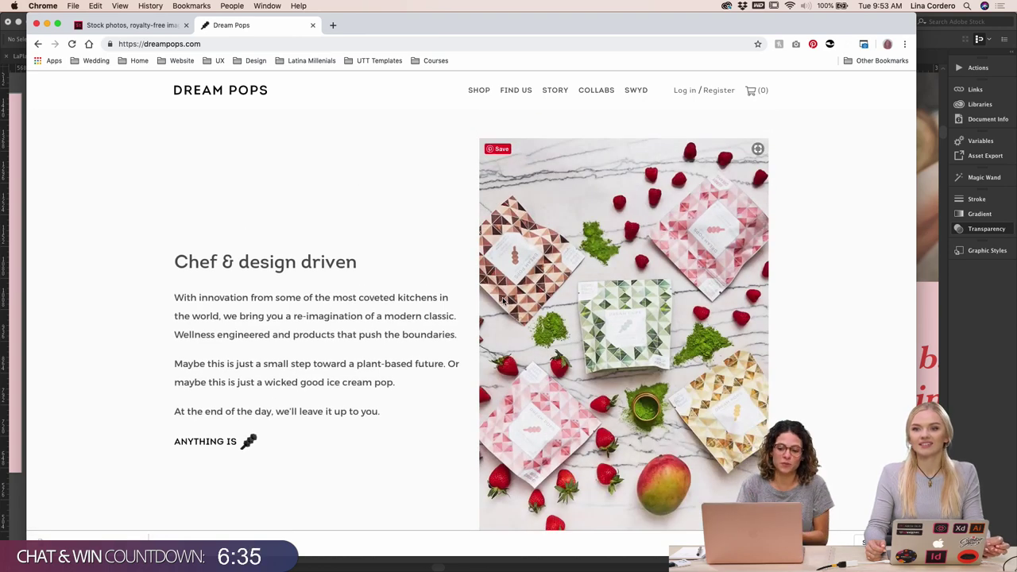
pyautogui.scroll(-2, 504, 301)
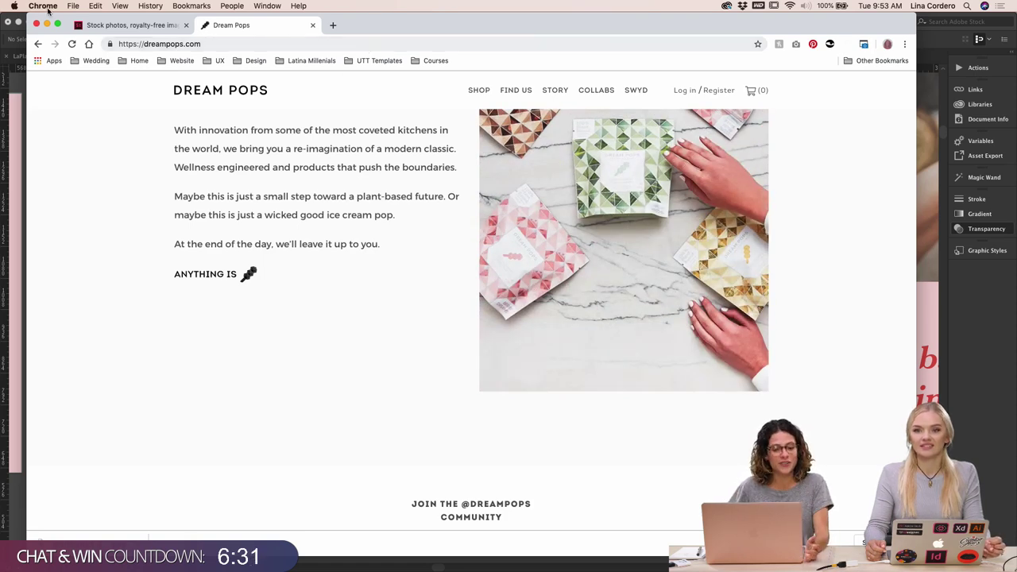
# Return to Illustrator and make the blank Popsicle Packaging artboard the active one
pyautogui.click(145, 210)
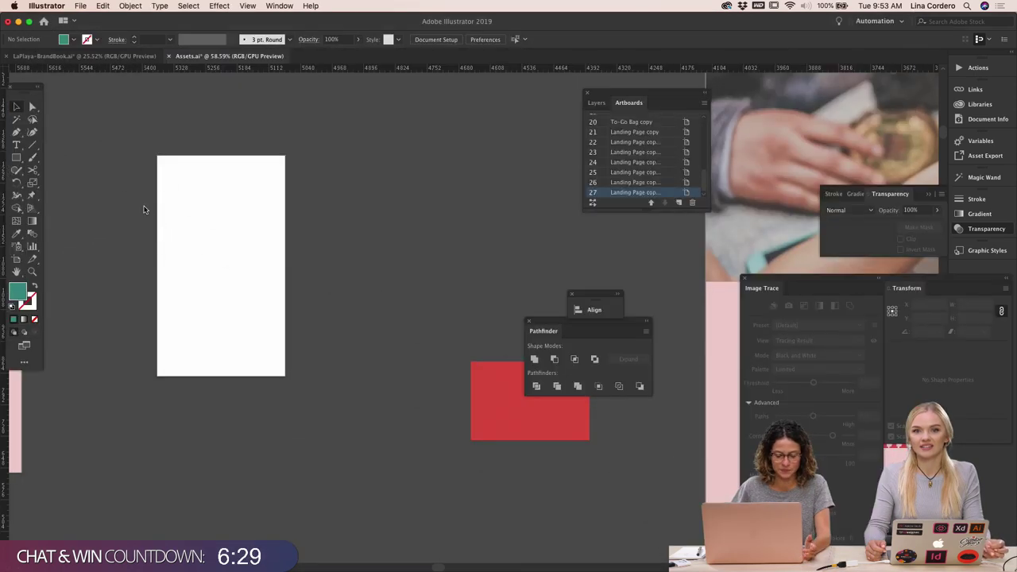
pyautogui.scroll(-3, 144, 210)
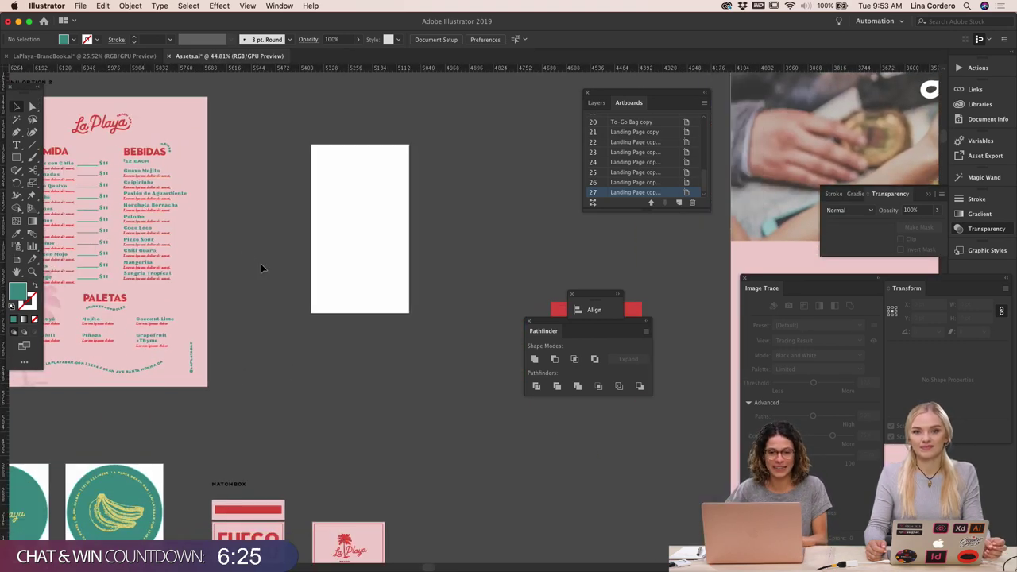
pyautogui.click(379, 273)
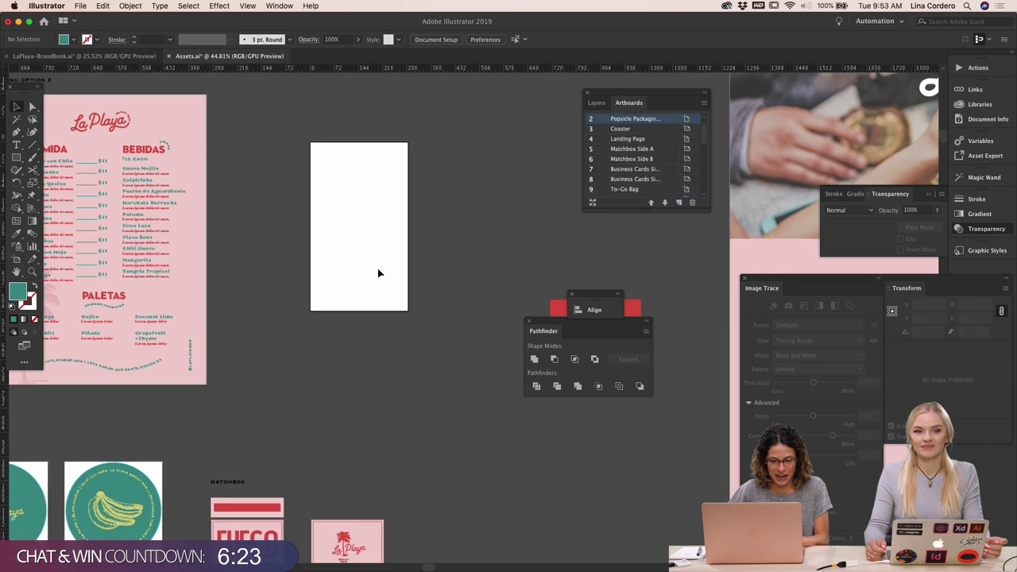
# Pan around the canvas to review the coaster and matchbox artboard designs
pyautogui.scroll(3, 379, 274)
pyautogui.scroll(-1, 325, 225)
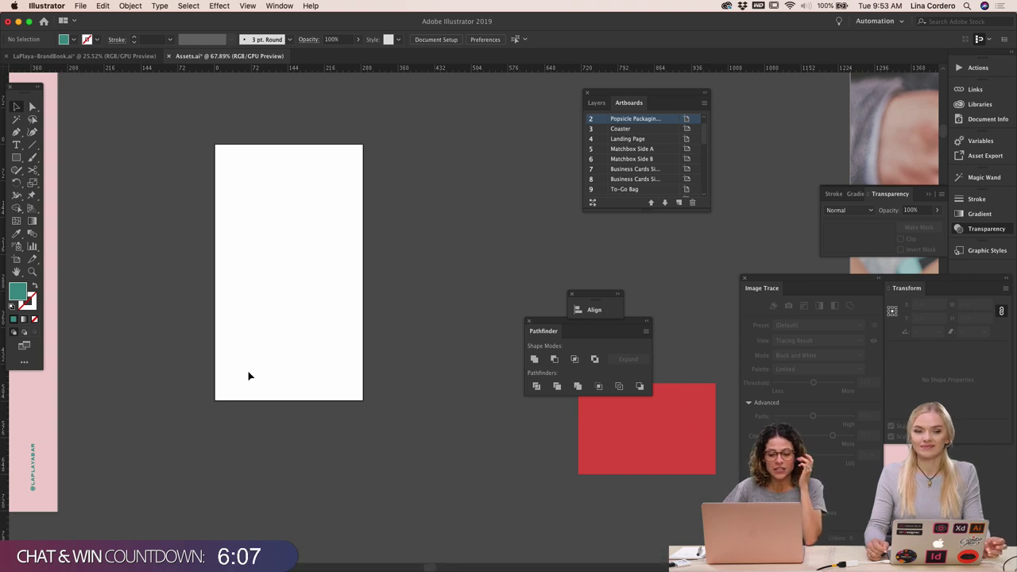
pyautogui.hscroll(-5, 248, 375)
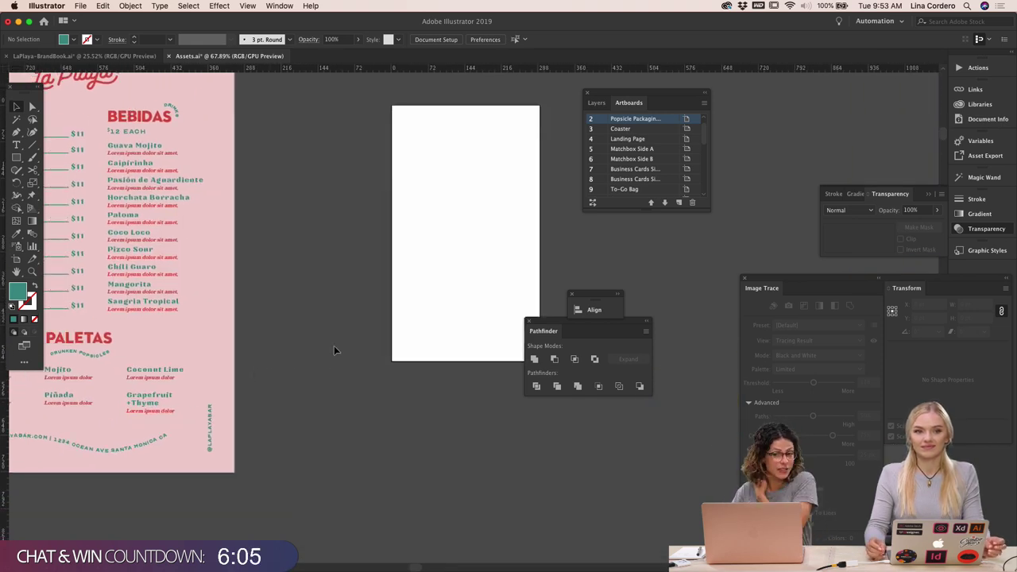
pyautogui.hscroll(-10, 334, 346)
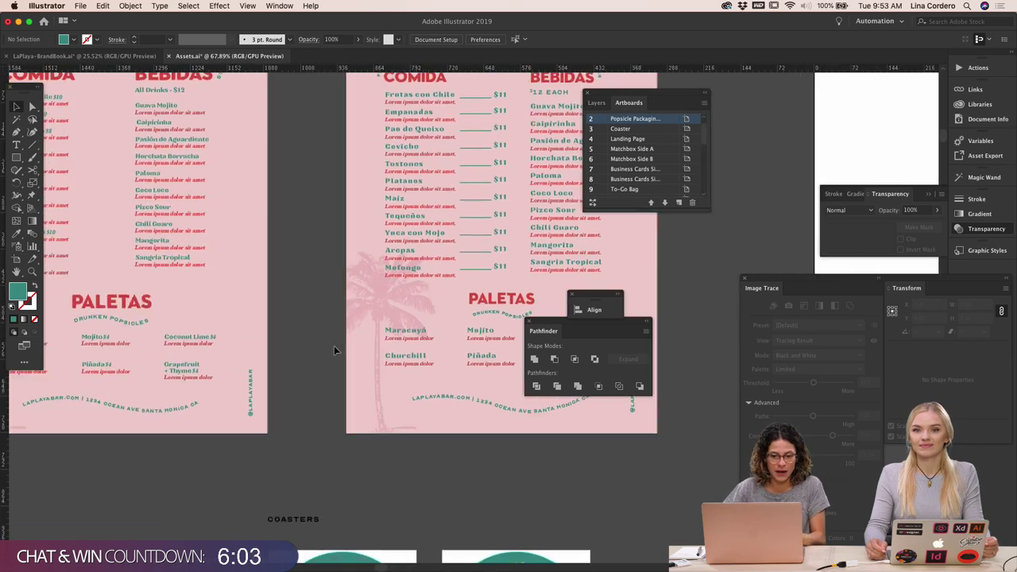
pyautogui.scroll(-5, 334, 345)
pyautogui.scroll(4, 334, 346)
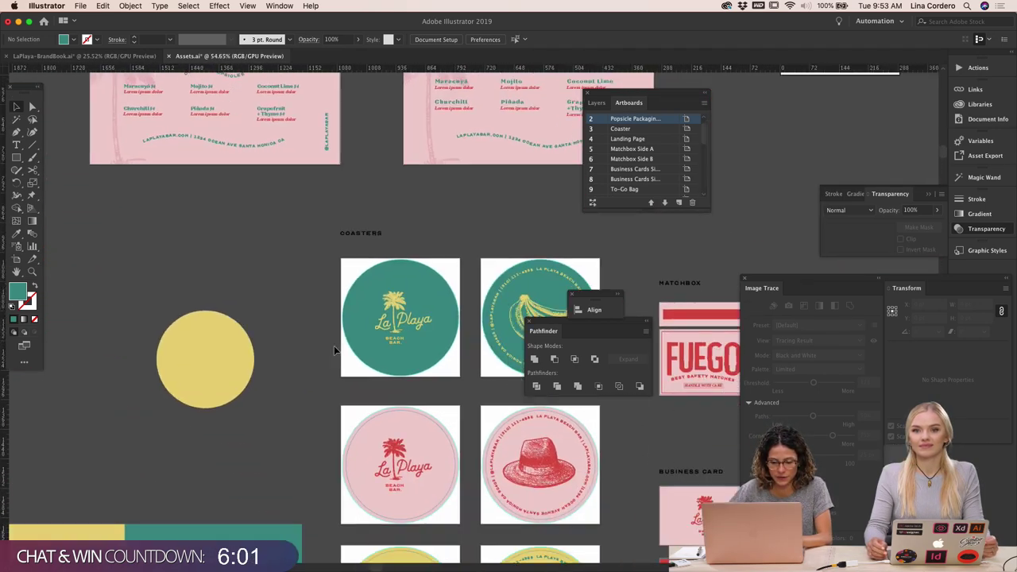
pyautogui.scroll(-3, 334, 350)
pyautogui.hscroll(3, 333, 350)
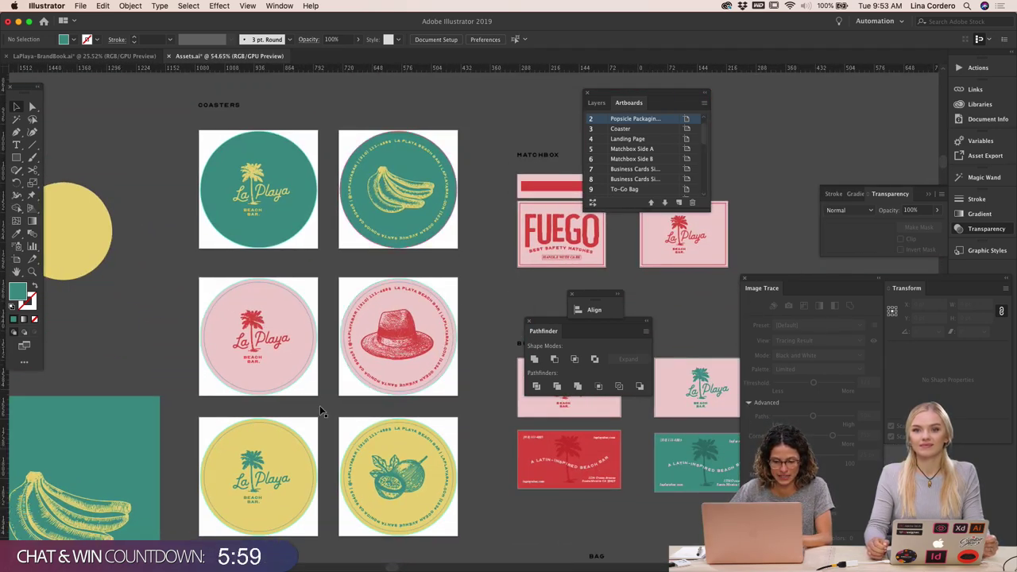
pyautogui.hscroll(5, 397, 423)
pyautogui.scroll(2, 398, 422)
pyautogui.scroll(5, 398, 423)
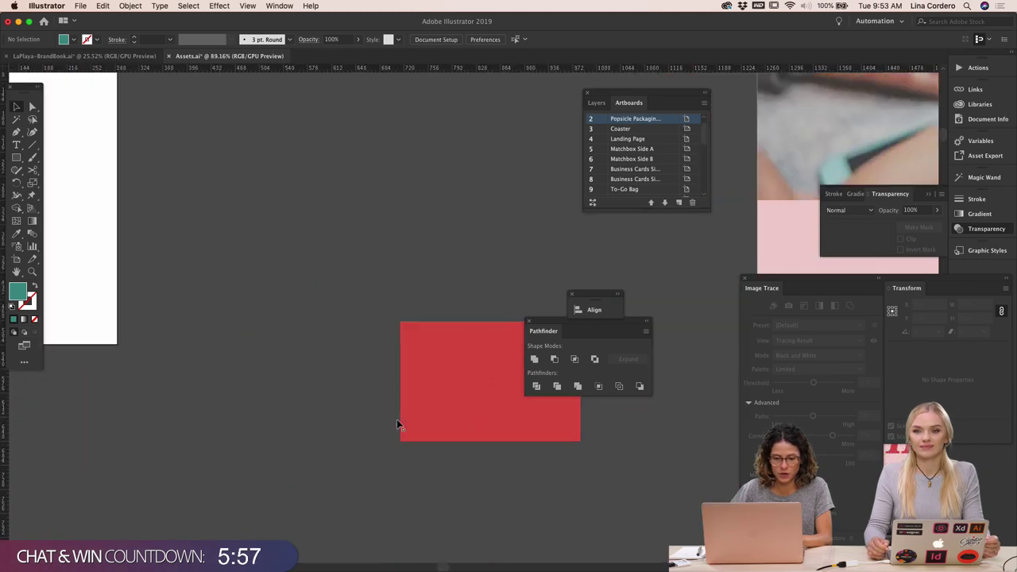
pyautogui.hscroll(-2, 396, 419)
pyautogui.scroll(-3, 396, 419)
pyautogui.hscroll(2, 396, 419)
pyautogui.scroll(3, 396, 419)
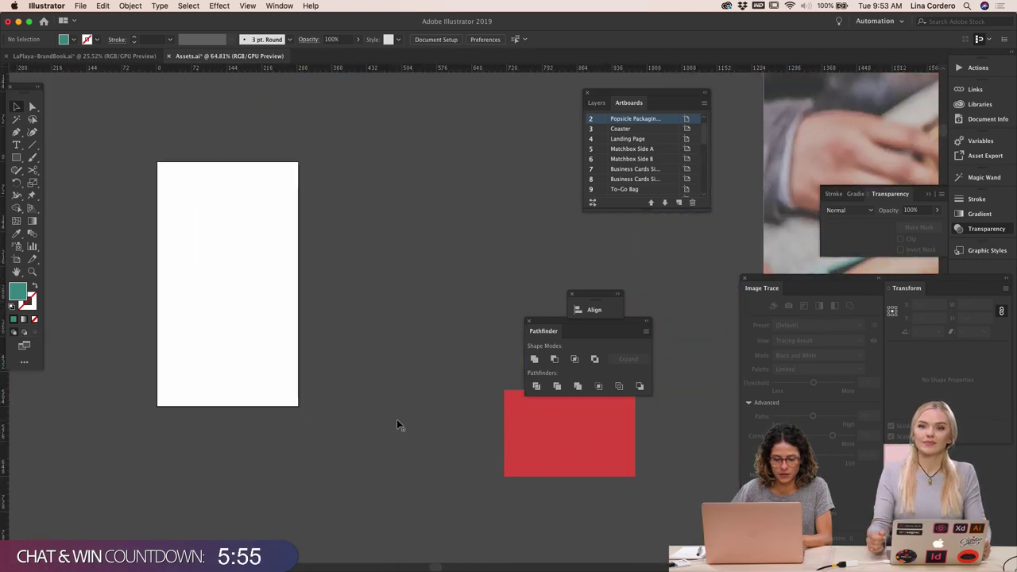
# On the Adobe Stock page, dismiss the image-search dialog and search for 'popsicle drawing'
pyautogui.click(275, 559)
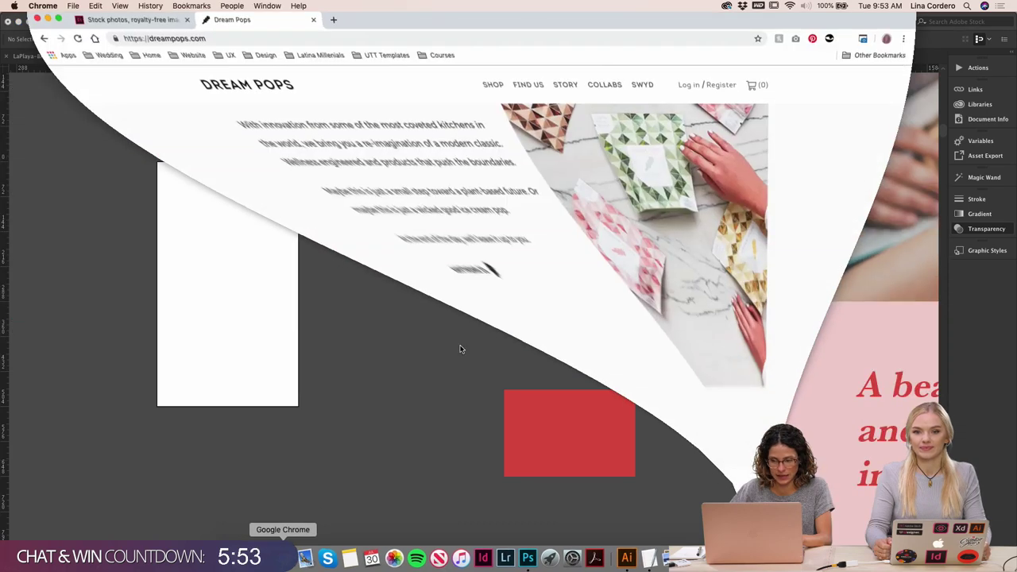
pyautogui.click(160, 27)
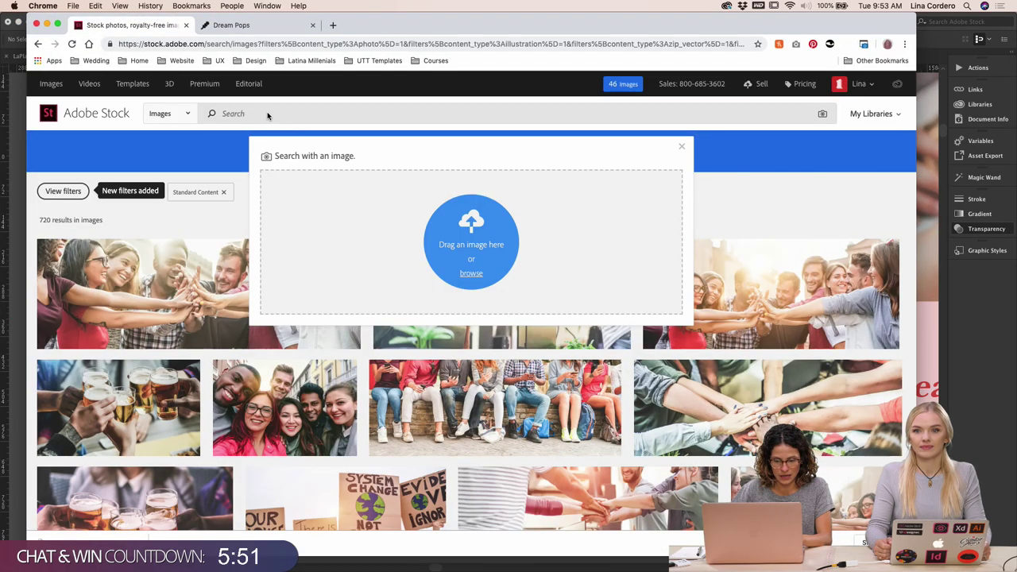
pyautogui.click(681, 146)
pyautogui.click(409, 109)
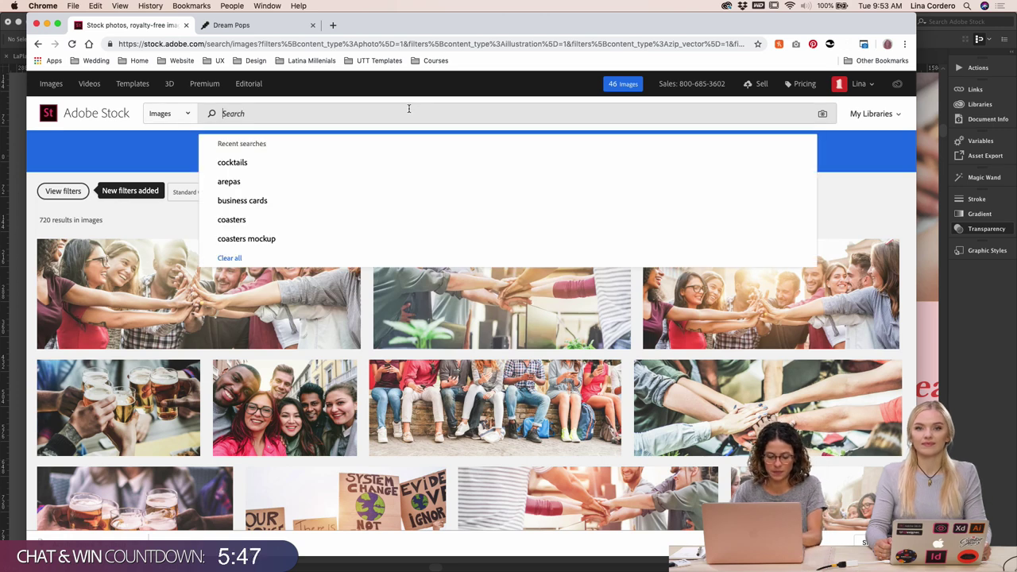
pyautogui.write('pops')
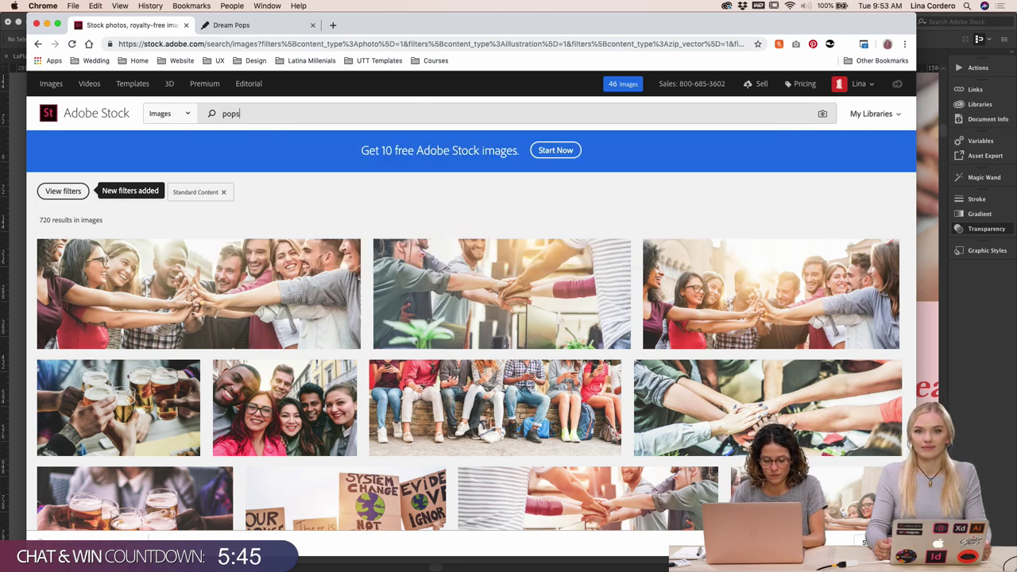
pyautogui.write('icle d')
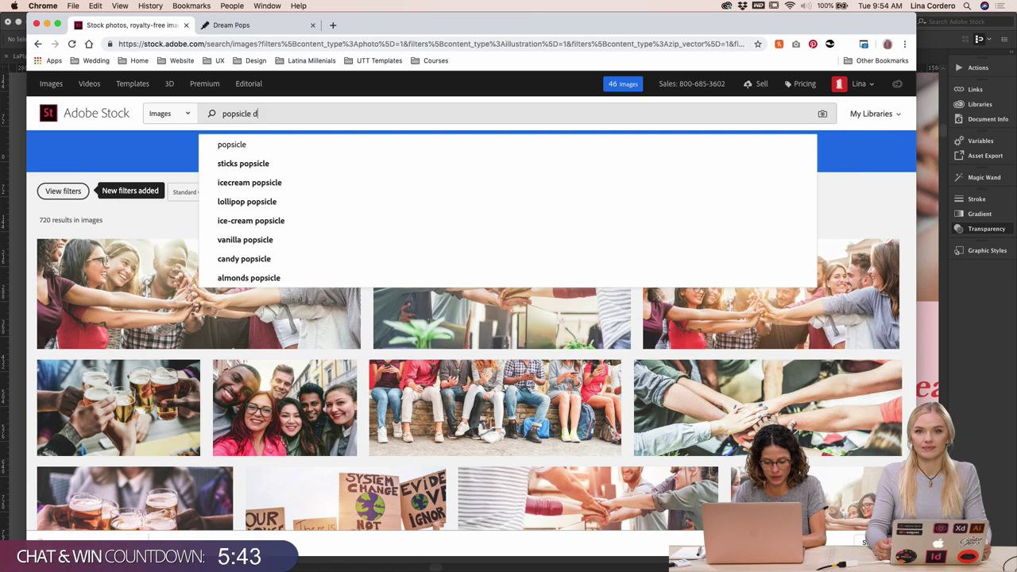
pyautogui.write('rawing')
pyautogui.press('Return')
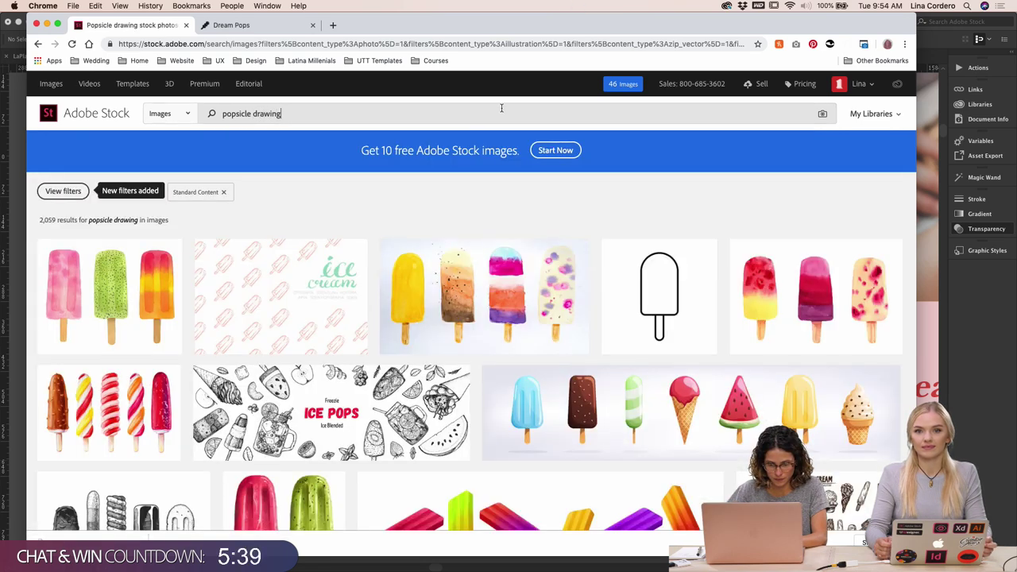
# Browse the results and open the engraved ice cream bar set's details
pyautogui.scroll(-5, 465, 304)
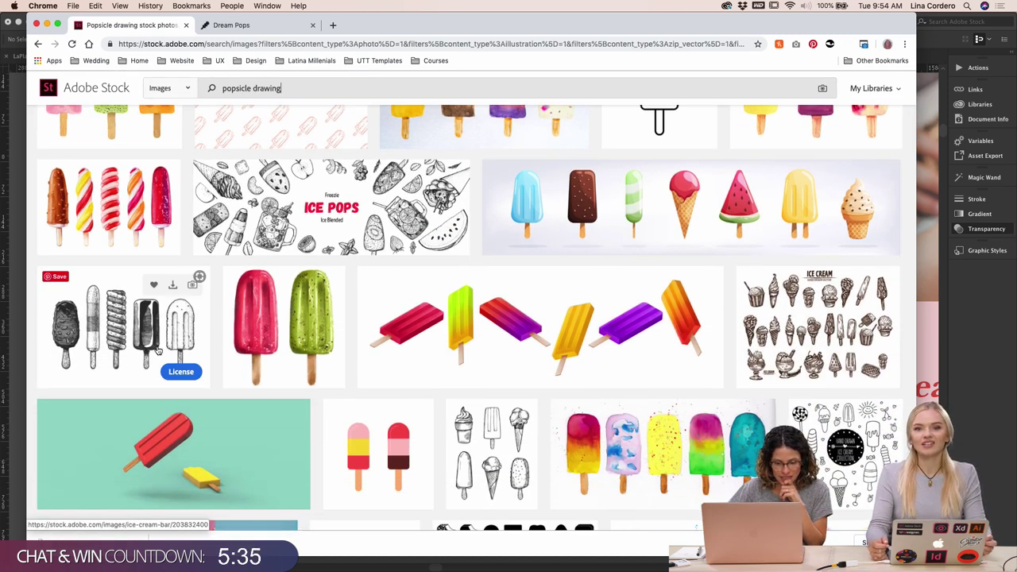
pyautogui.scroll(-4, 492, 461)
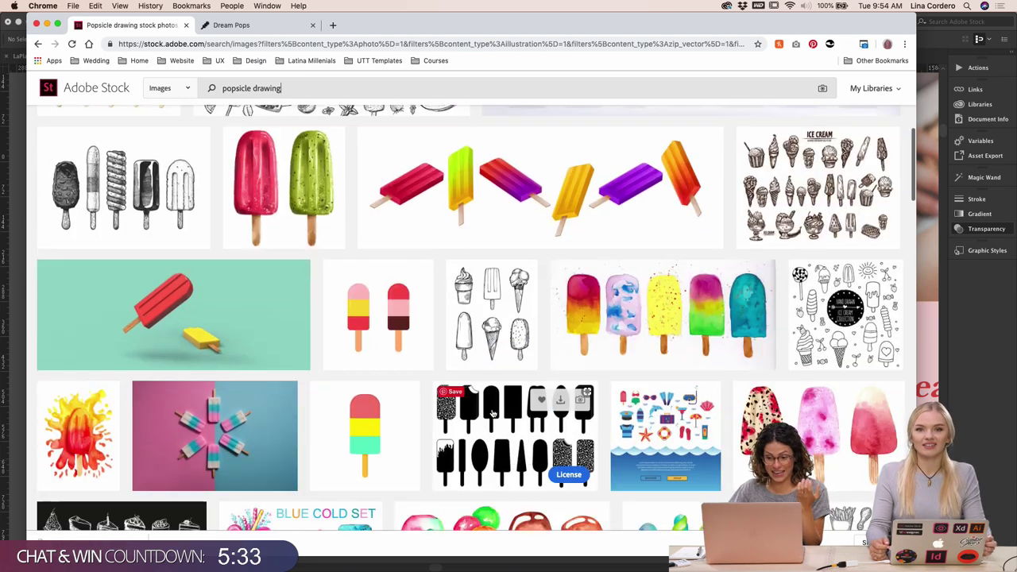
pyautogui.scroll(-8, 493, 413)
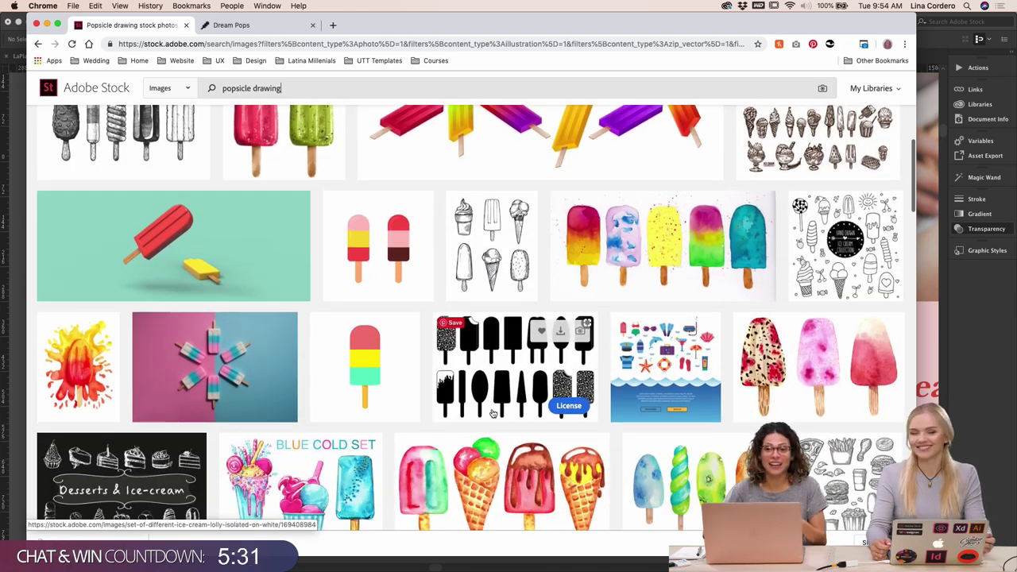
pyautogui.scroll(-6, 493, 413)
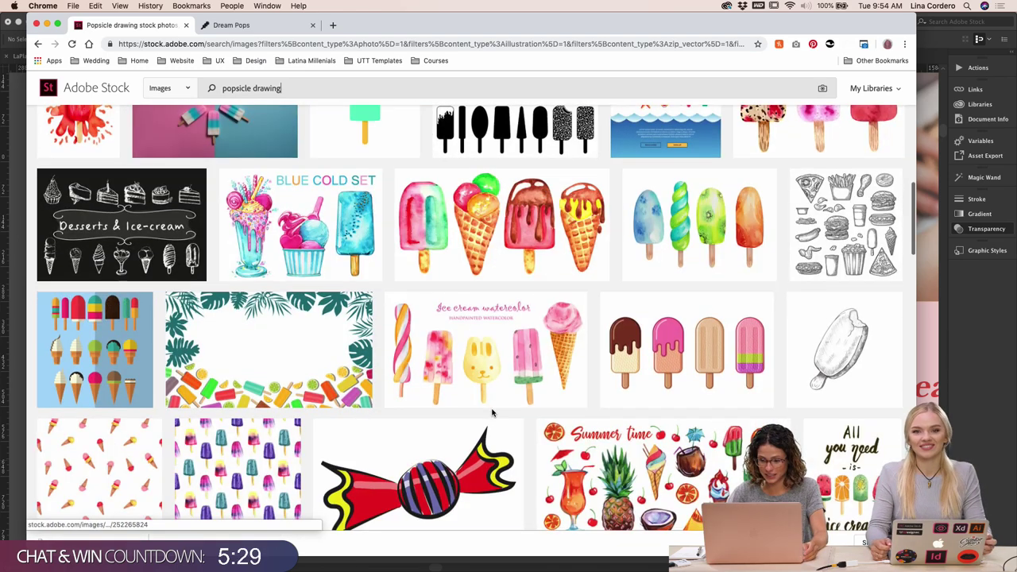
pyautogui.scroll(6, 493, 413)
pyautogui.scroll(10, 493, 413)
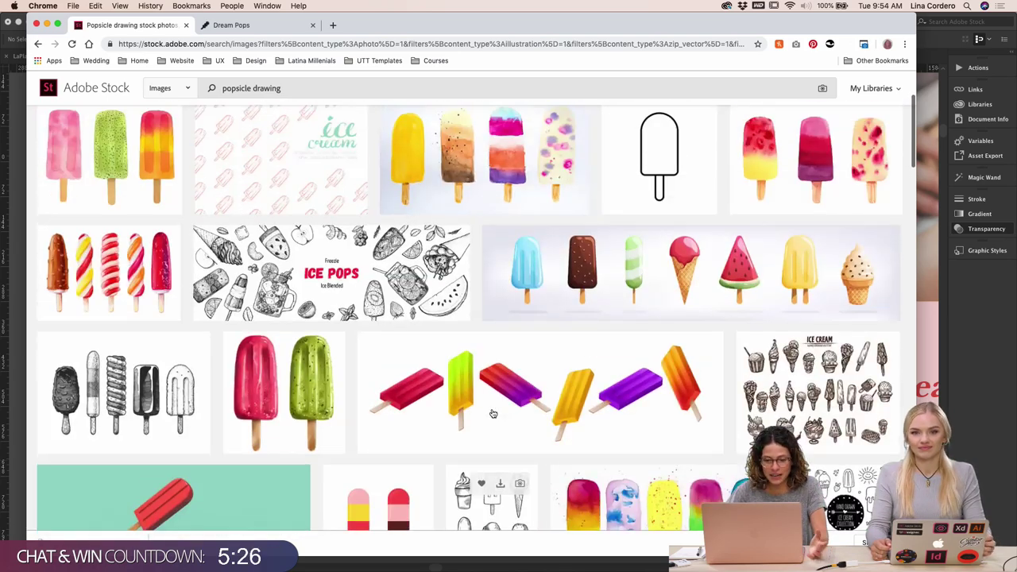
pyautogui.moveTo(493, 413)
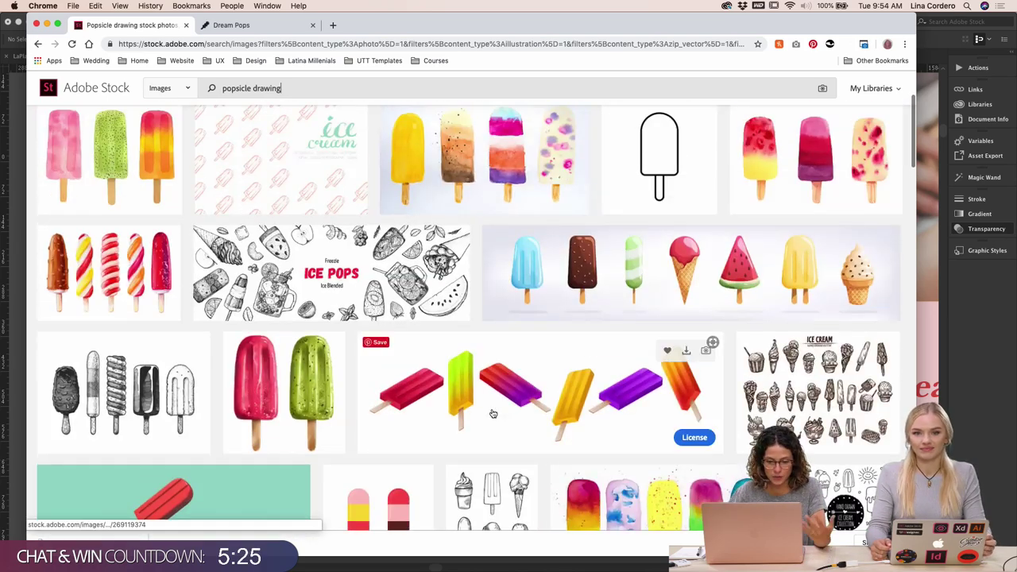
pyautogui.scroll(-2, 493, 413)
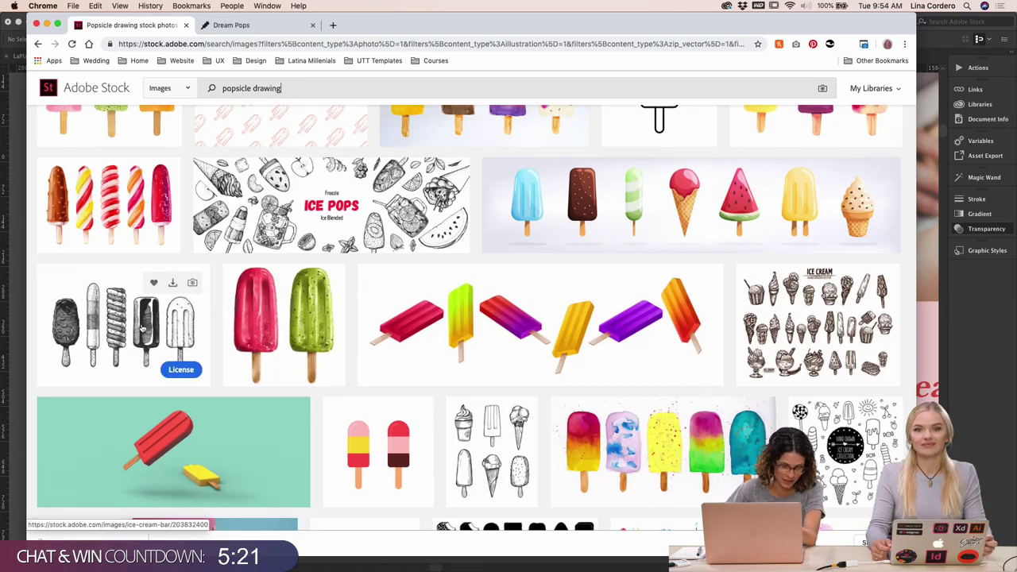
pyautogui.scroll(-10, 318, 381)
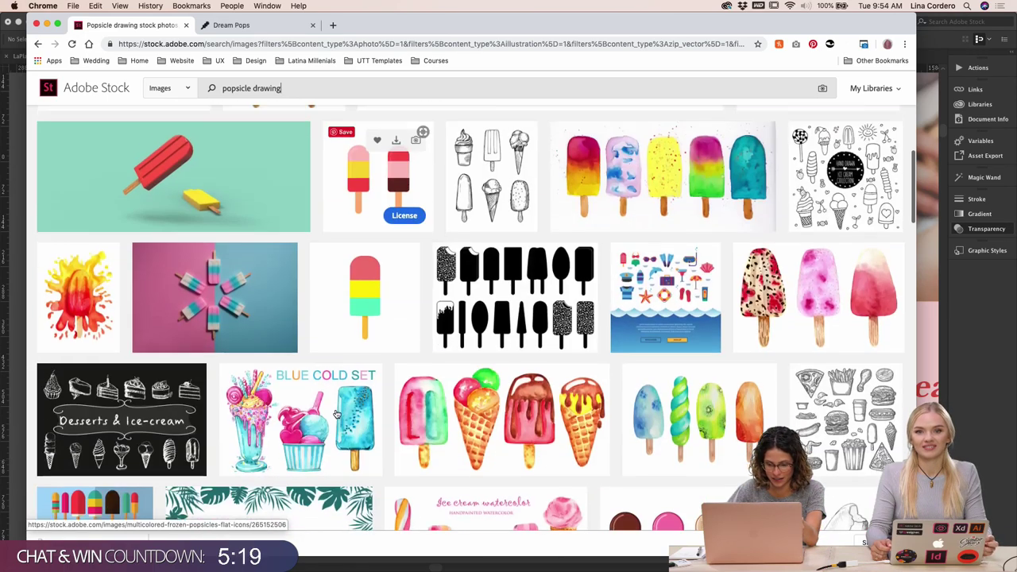
pyautogui.scroll(-5, 336, 413)
pyautogui.scroll(8, 336, 413)
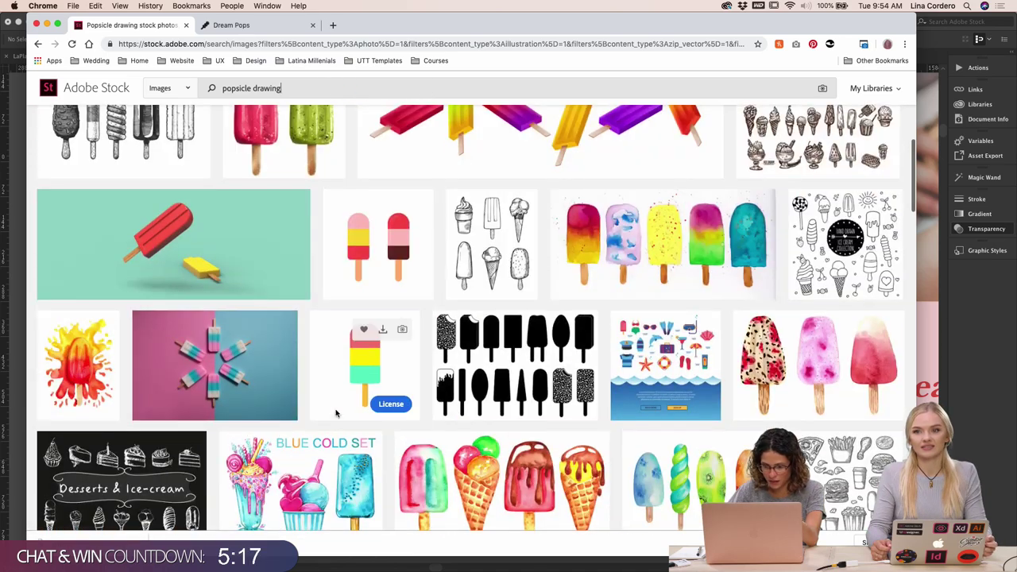
pyautogui.scroll(5, 333, 342)
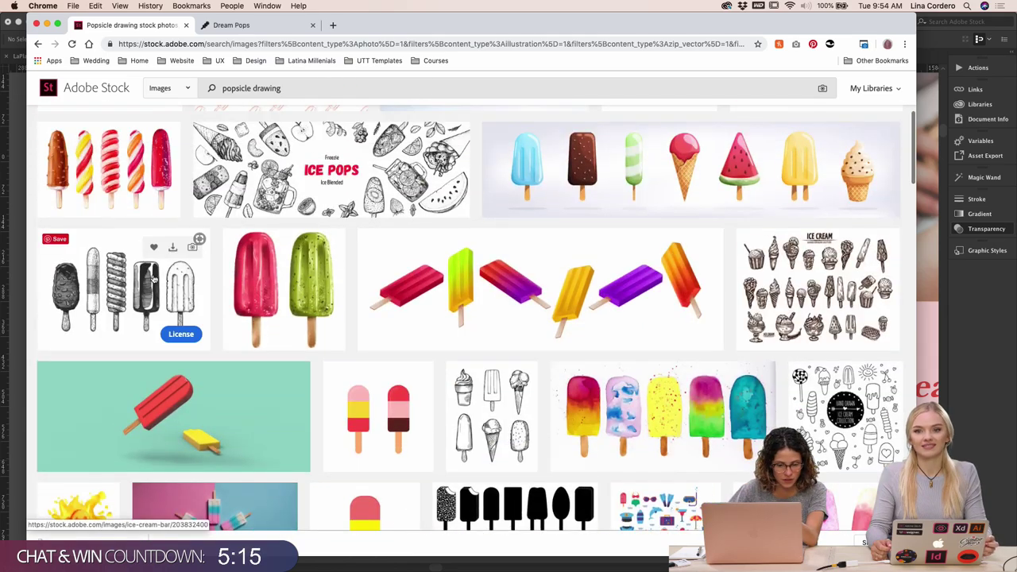
pyautogui.scroll(-5, 159, 294)
pyautogui.click(153, 277)
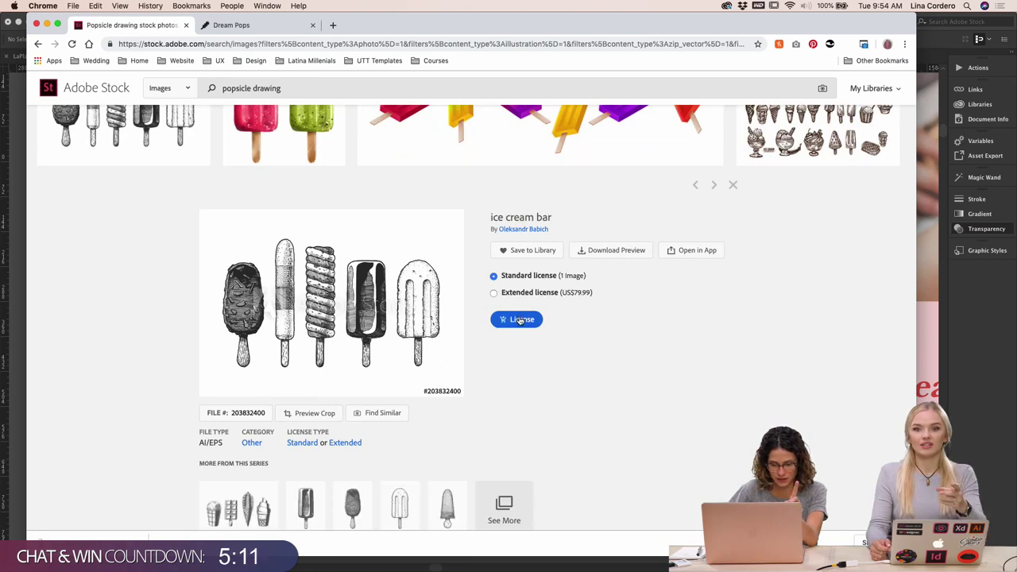
# License the five-popsicle ice cream bar drawing and open the downloaded AdobeStock file in Illustrator
pyautogui.scroll(-3, 520, 321)
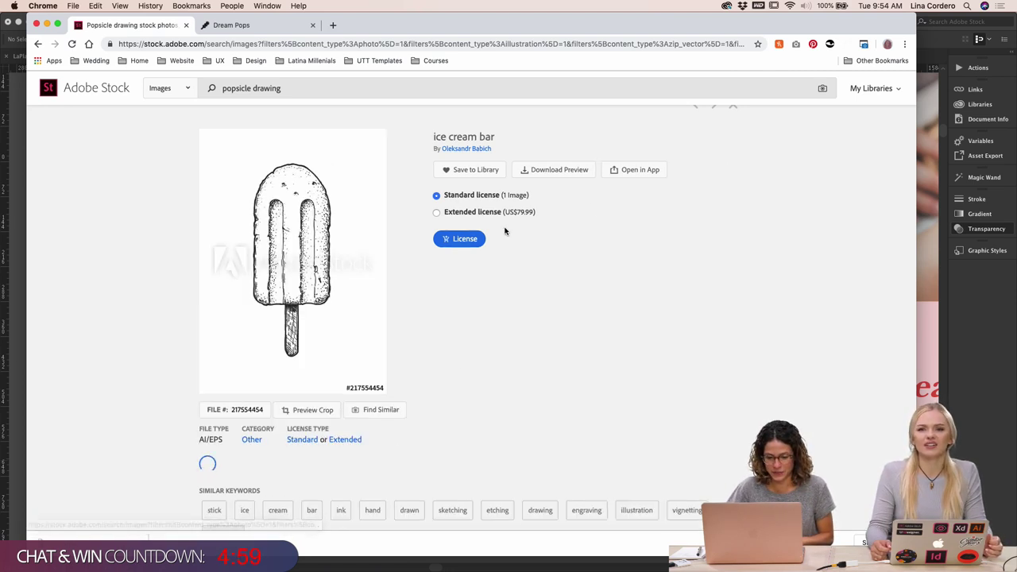
pyautogui.click(239, 504)
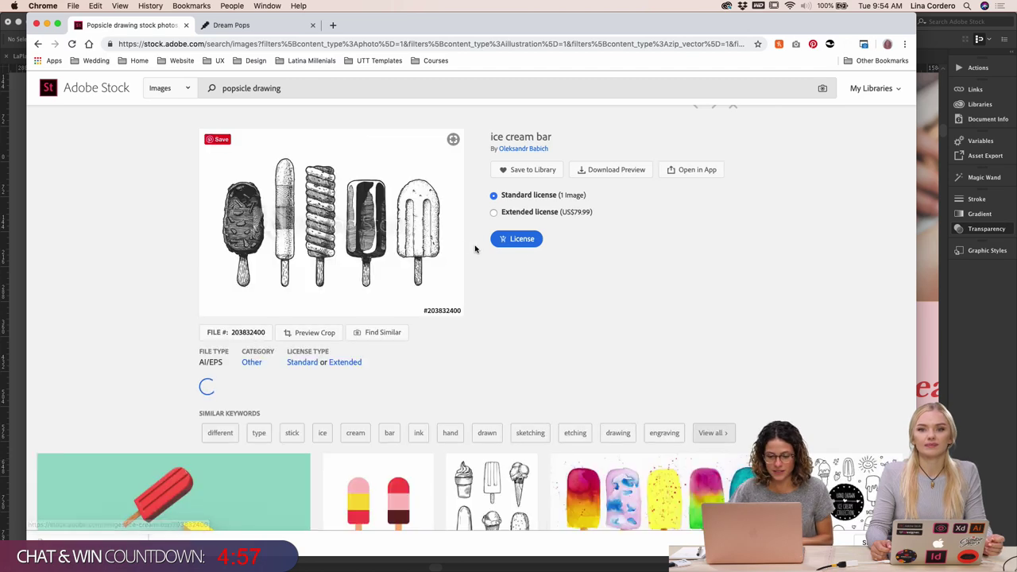
pyautogui.click(517, 239)
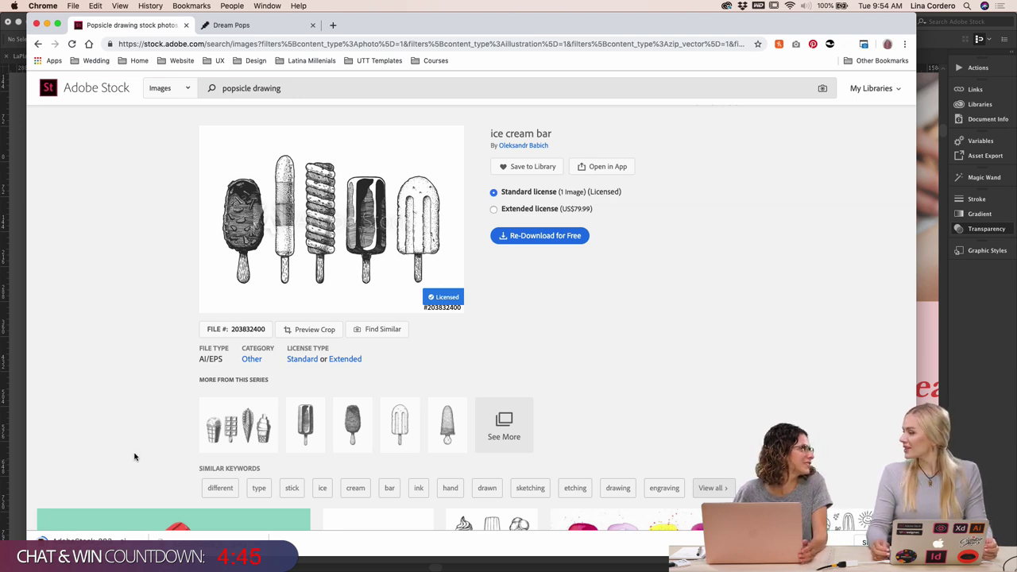
pyautogui.click(87, 540)
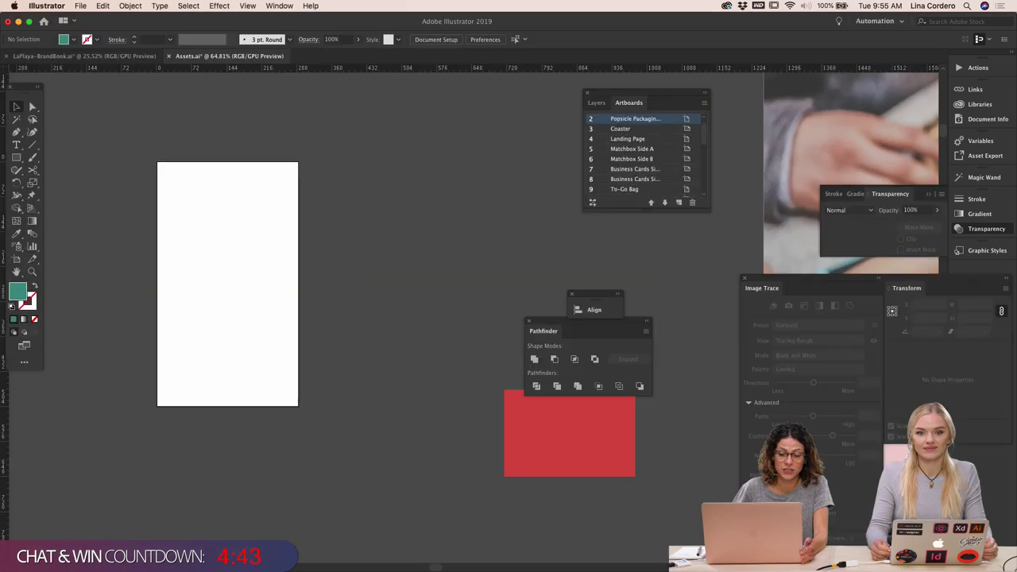
# Isolate the stock drawing group and copy the single rounded popsicle
pyautogui.scroll(-2, 368, 211)
pyautogui.hscroll(10, 357, 219)
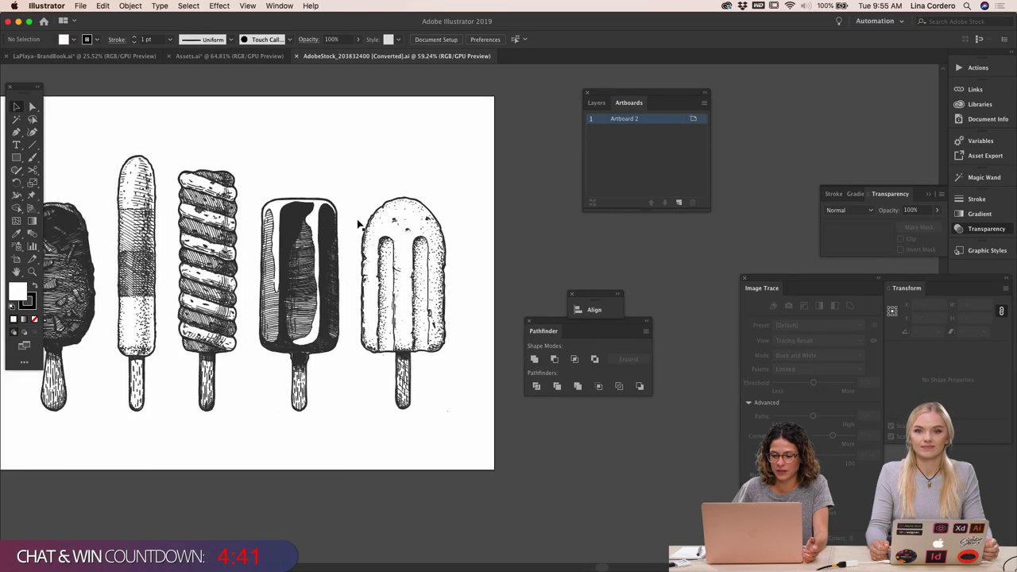
pyautogui.moveTo(402, 476); pyautogui.dragTo(429, 455)
pyautogui.doubleClick(302, 237)
pyautogui.press('Delete')
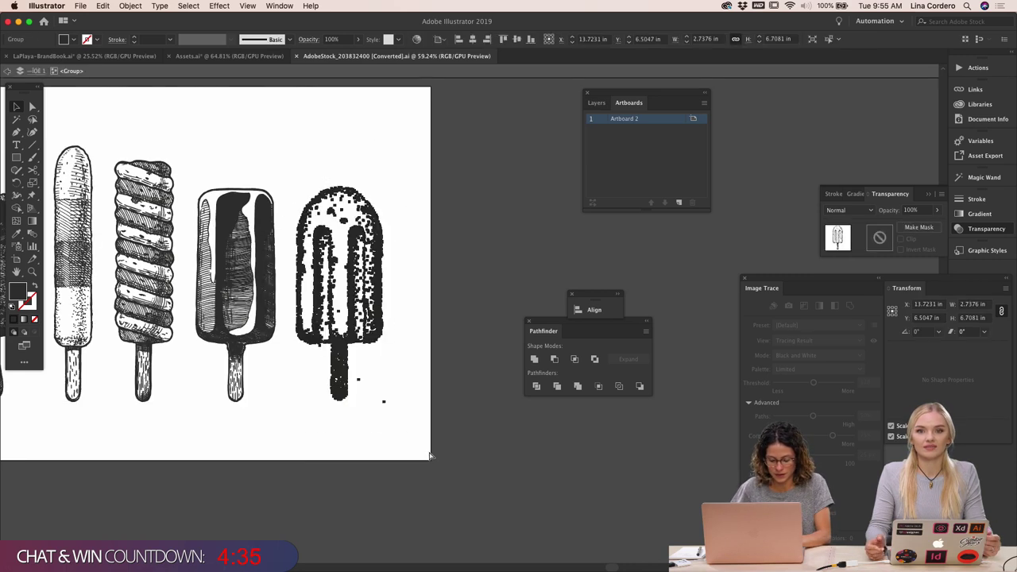
pyautogui.press('super+z')
pyautogui.press('Delete')
pyautogui.press('Escape')
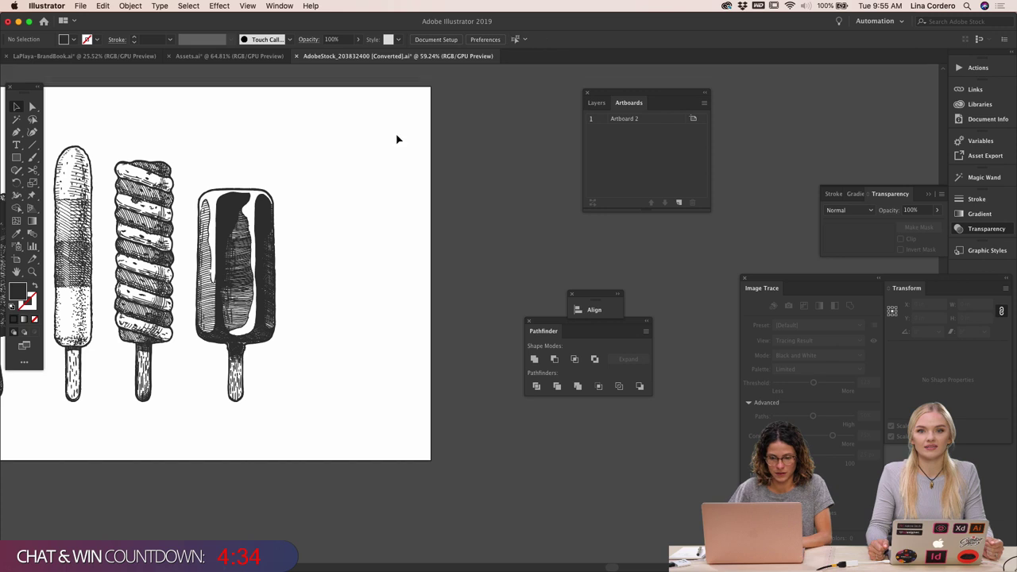
# Paste the popsicle into Assets.ai, shrink it to about 181 × 444 pt beside the blank artboard
pyautogui.click(269, 59)
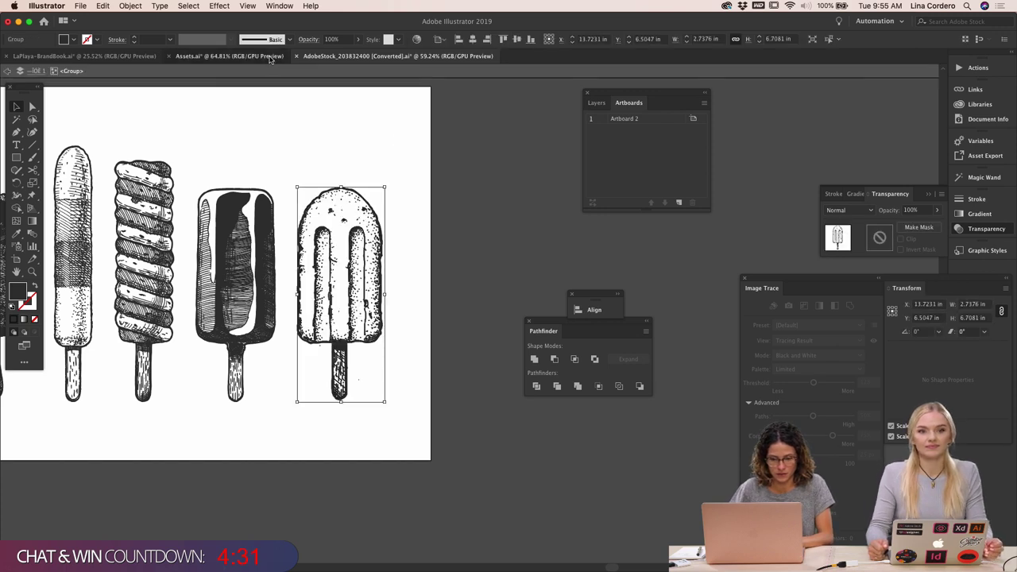
pyautogui.press('super+v')
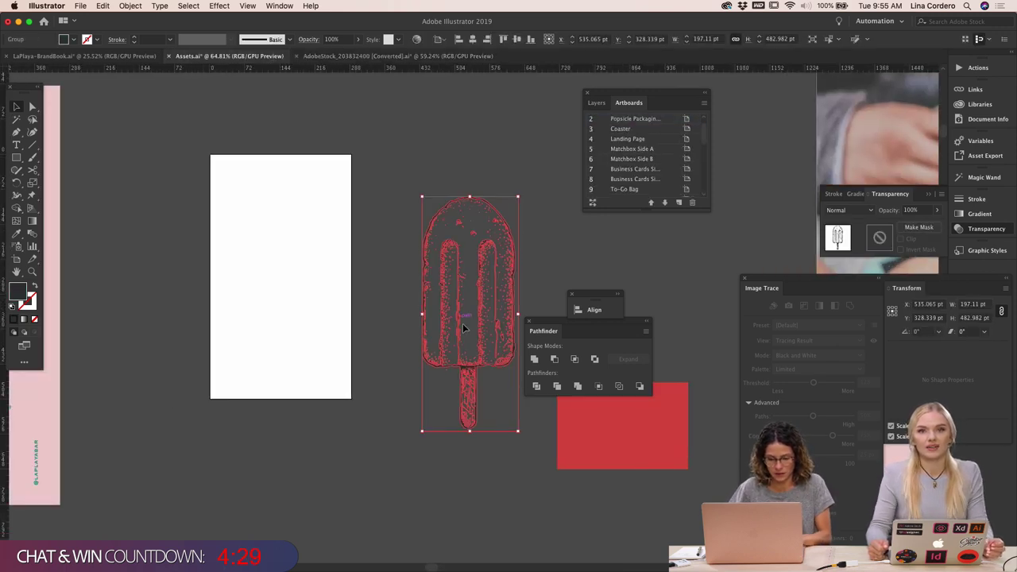
pyautogui.moveTo(488, 292); pyautogui.dragTo(456, 256)
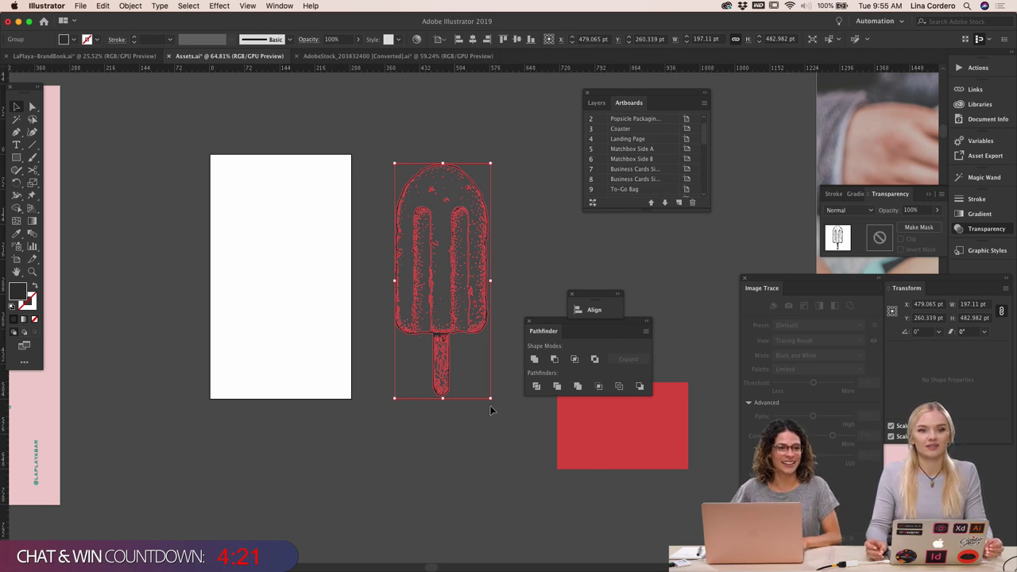
pyautogui.moveTo(442, 399); pyautogui.dragTo(447, 379)
pyautogui.moveTo(447, 329); pyautogui.dragTo(438, 339)
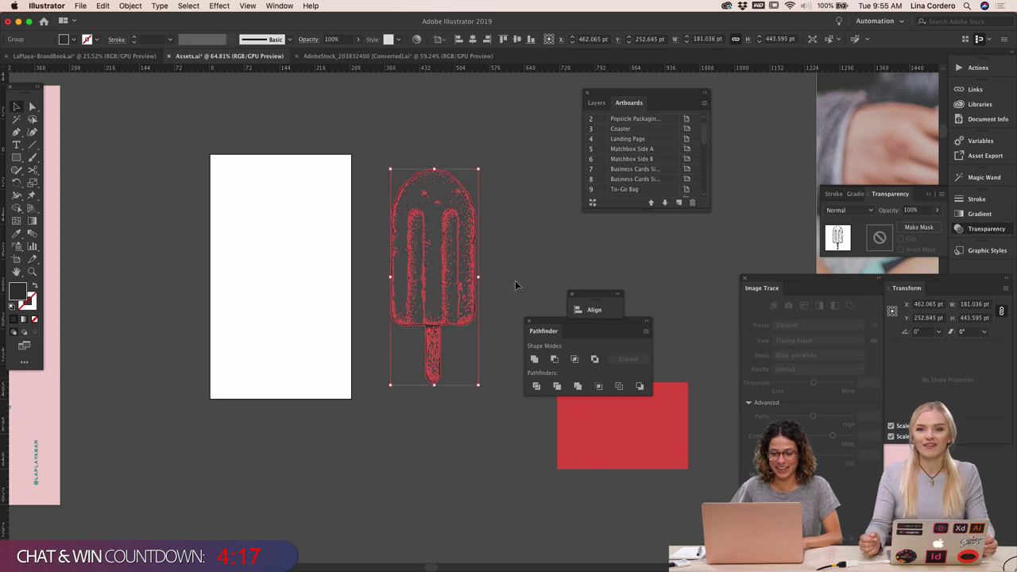
pyautogui.click(515, 281)
pyautogui.hscroll(-5, 516, 282)
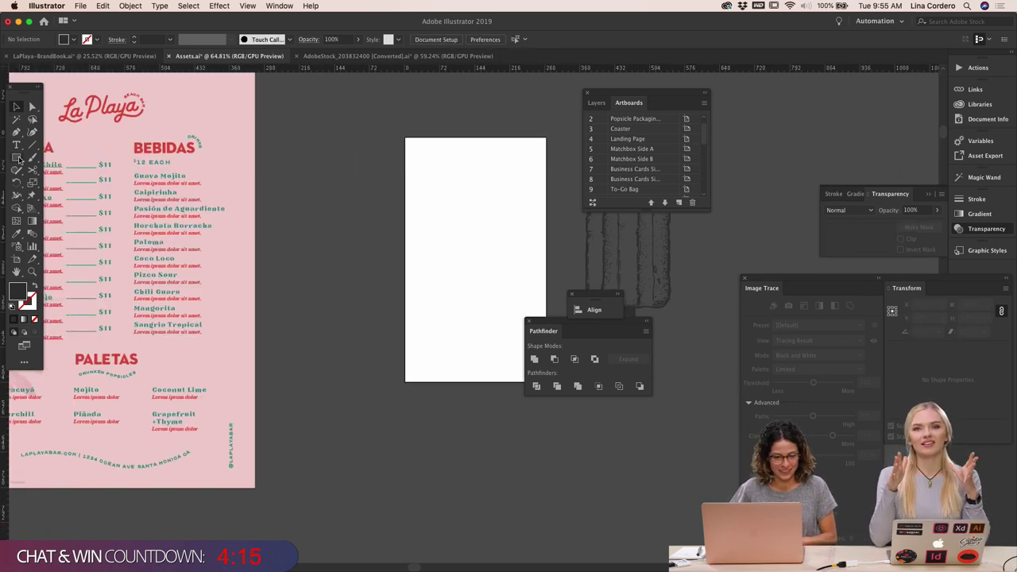
# Draw a dark 293 × 504 pt rectangle corner to corner over the blank packaging artboard
pyautogui.hscroll(5, 340, 186)
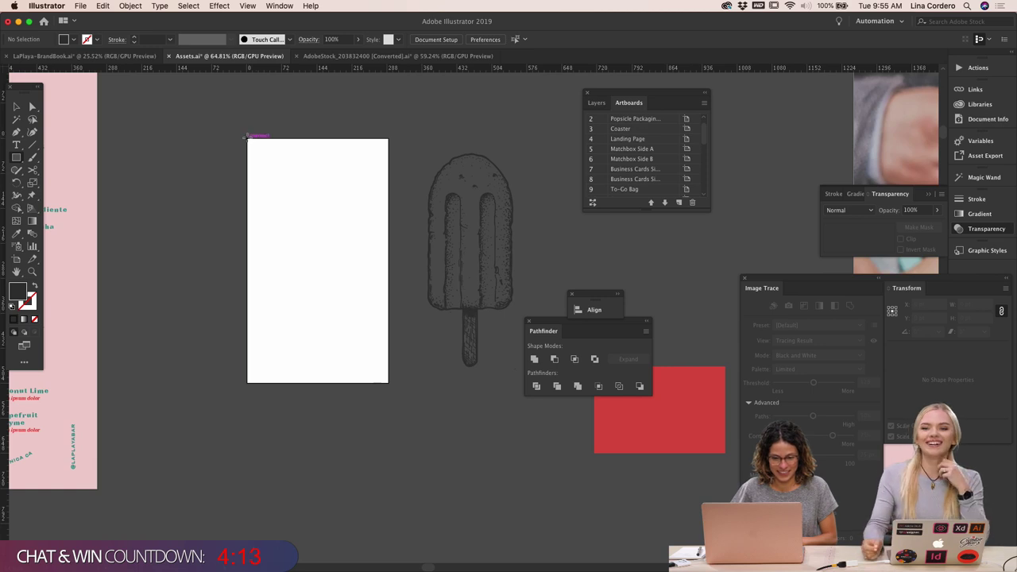
pyautogui.moveTo(247, 138)
pyautogui.mouseDown()
pyautogui.moveTo(299, 265)
pyautogui.moveTo(388, 364)
pyautogui.moveTo(389, 383)
pyautogui.mouseUp()
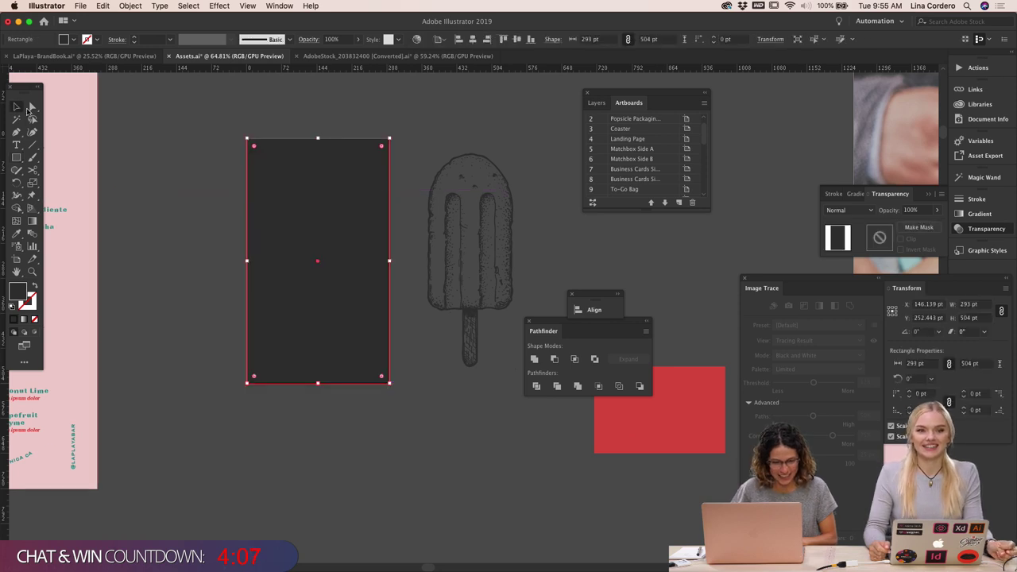
pyautogui.hscroll(-3, 201, 233)
pyautogui.scroll(1, 201, 233)
pyautogui.click(270, 258)
pyautogui.hscroll(-5, 270, 258)
pyautogui.scroll(-1, 271, 258)
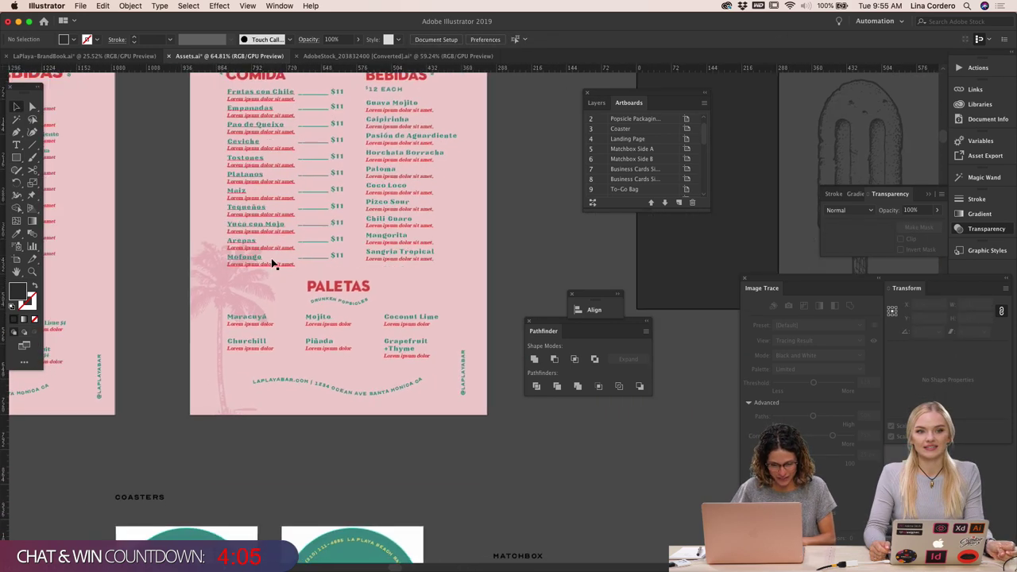
# Copy the Mojito text from the La Playa menu artboard
pyautogui.click(319, 318)
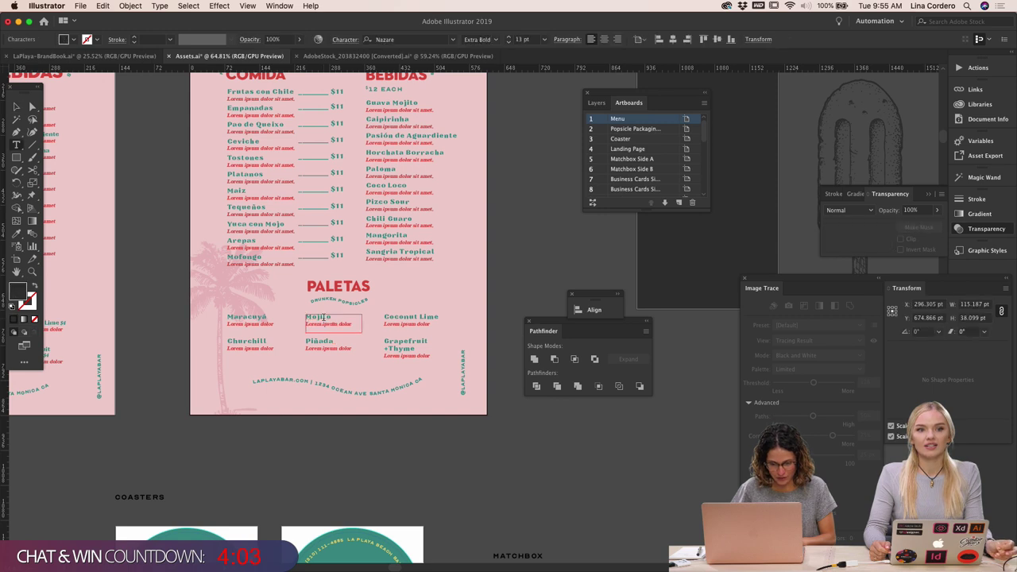
pyautogui.doubleClick(318, 317)
pyautogui.press('Escape')
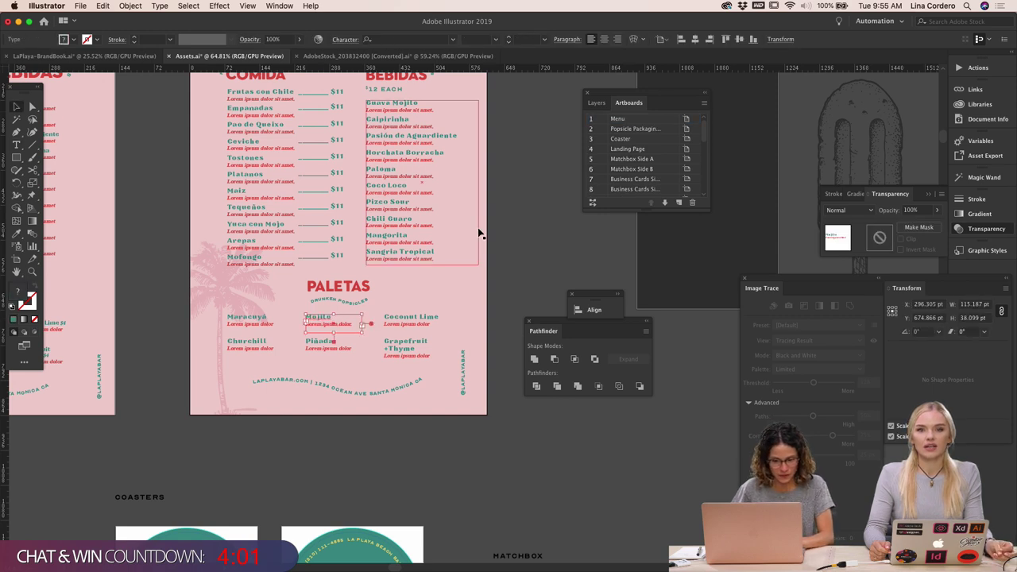
pyautogui.click(527, 217)
# Place the Mojito copy beneath the popsicle, enlarged to about 49 pt
pyautogui.hscroll(5, 526, 217)
pyautogui.hscroll(5, 527, 216)
pyautogui.scroll(1, 526, 217)
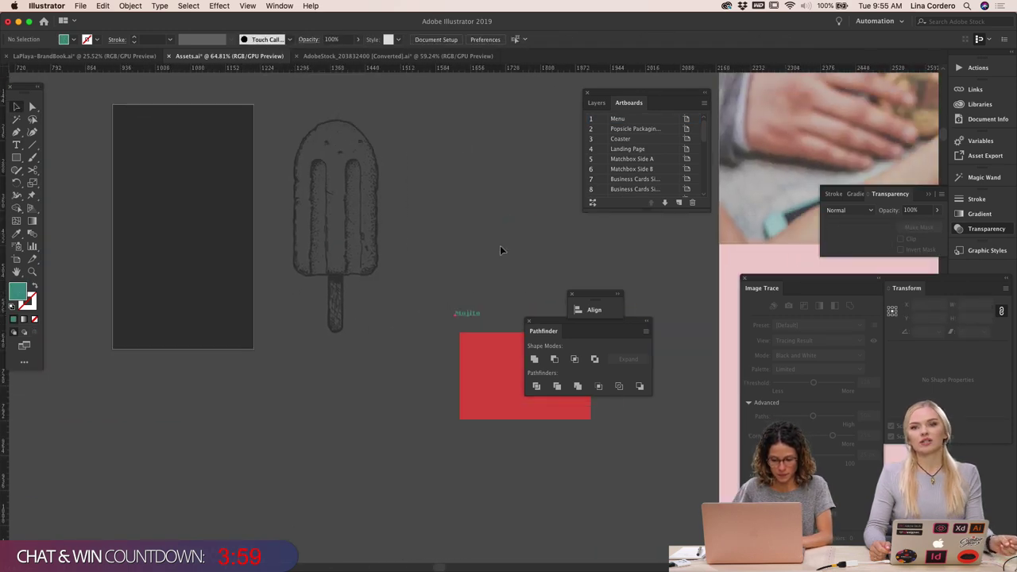
pyautogui.click(468, 314)
pyautogui.moveTo(468, 318); pyautogui.dragTo(340, 372)
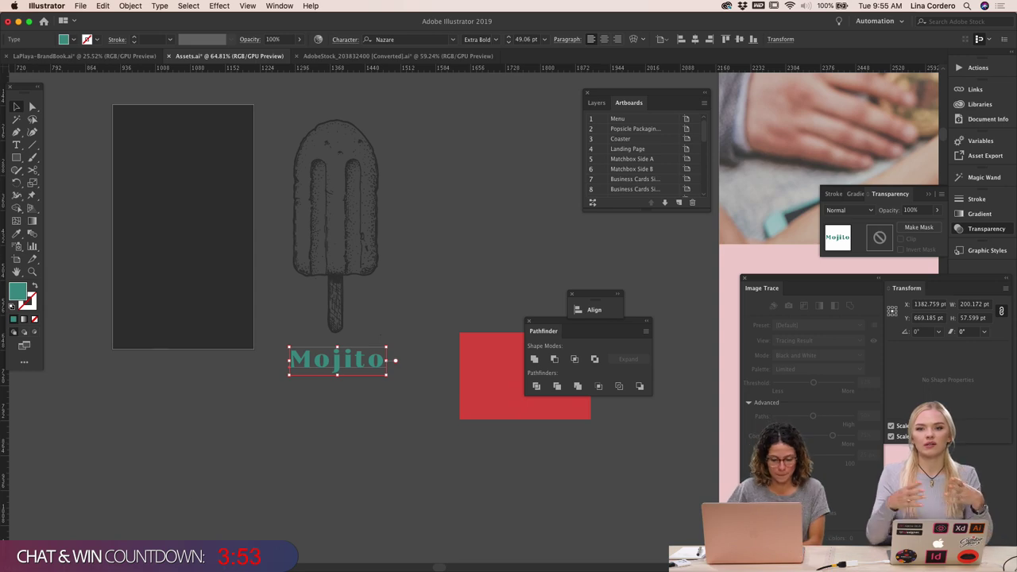
pyautogui.moveTo(314, 570)
pyautogui.click(398, 558)
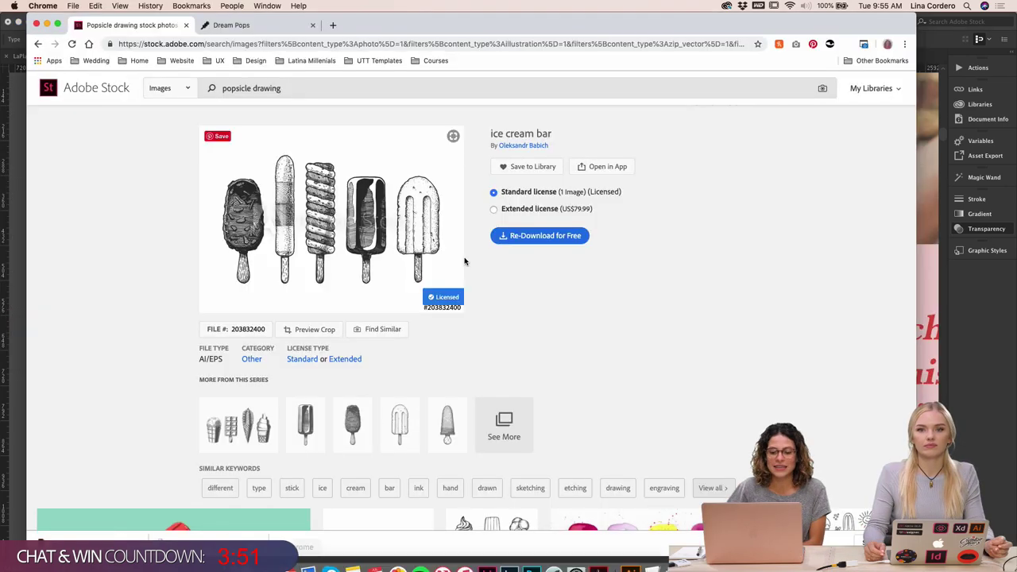
# Look over the Adobe Stock subscription pricing plans, then minimize Chrome
pyautogui.scroll(10, 744, 314)
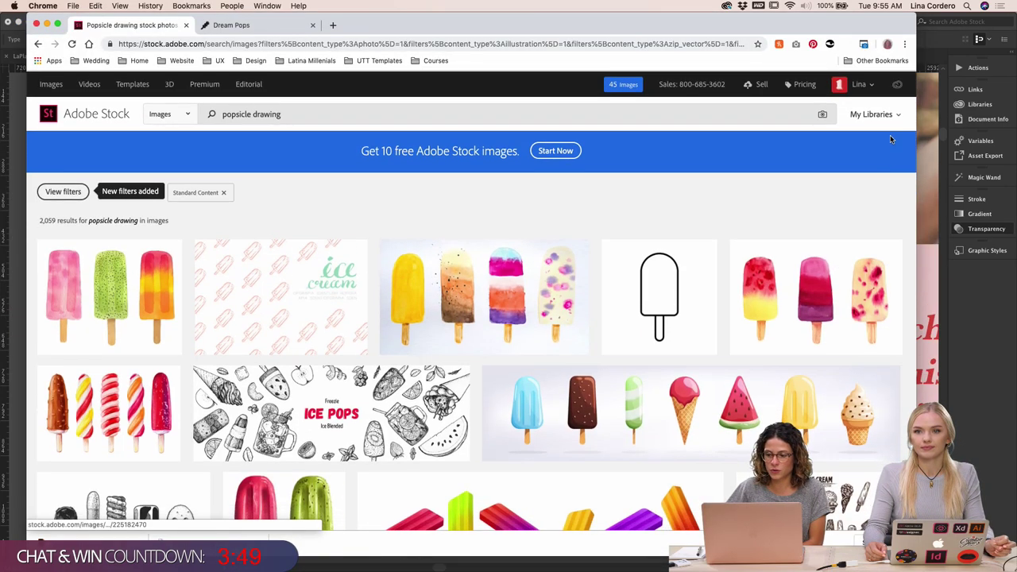
pyautogui.click(859, 86)
pyautogui.click(799, 85)
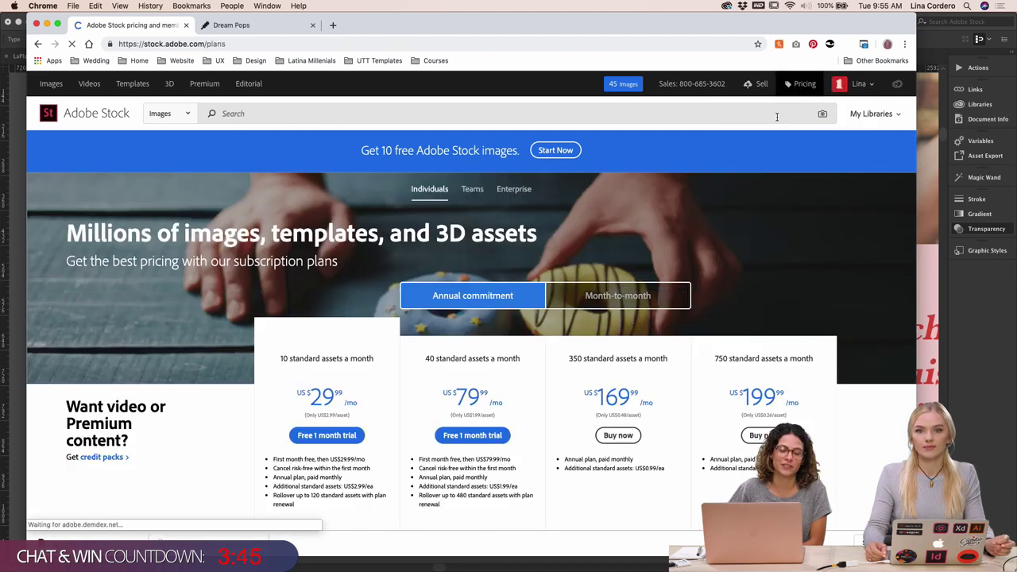
pyautogui.scroll(-5, 594, 374)
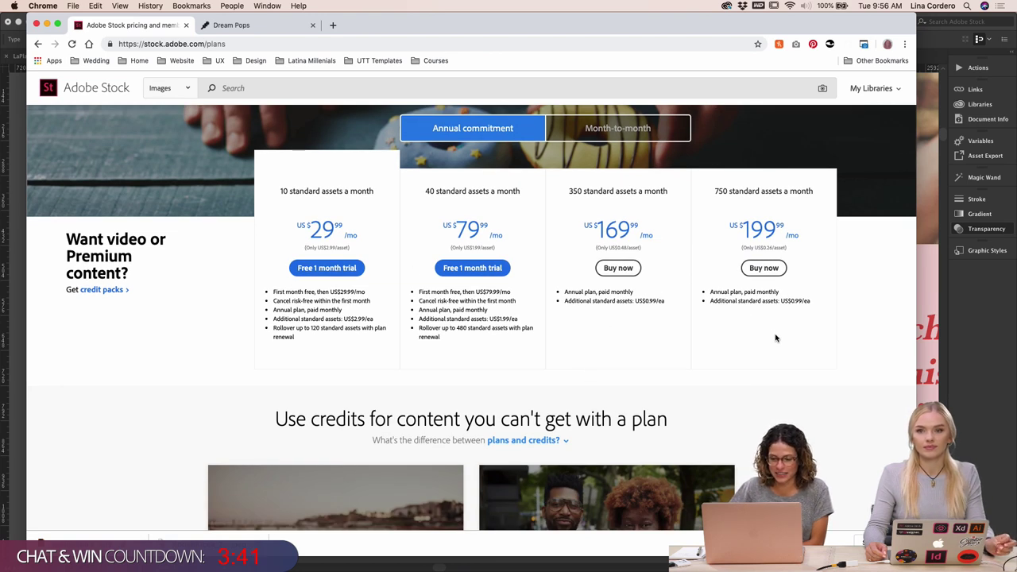
pyautogui.scroll(1, 776, 338)
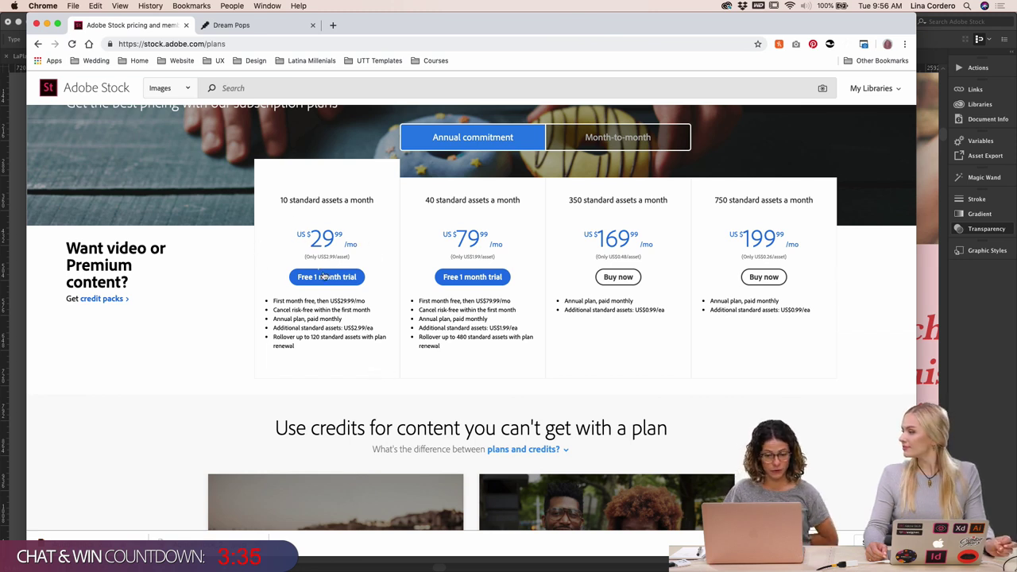
pyautogui.click(46, 25)
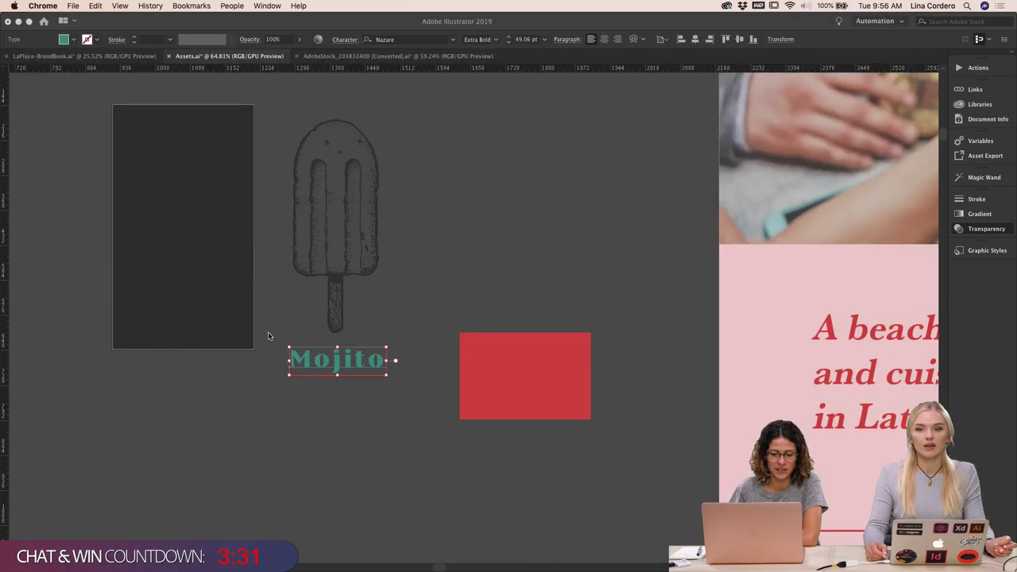
# Zoom in on the popsicle drawing and select the dark card rectangle
pyautogui.hscroll(2, 268, 331)
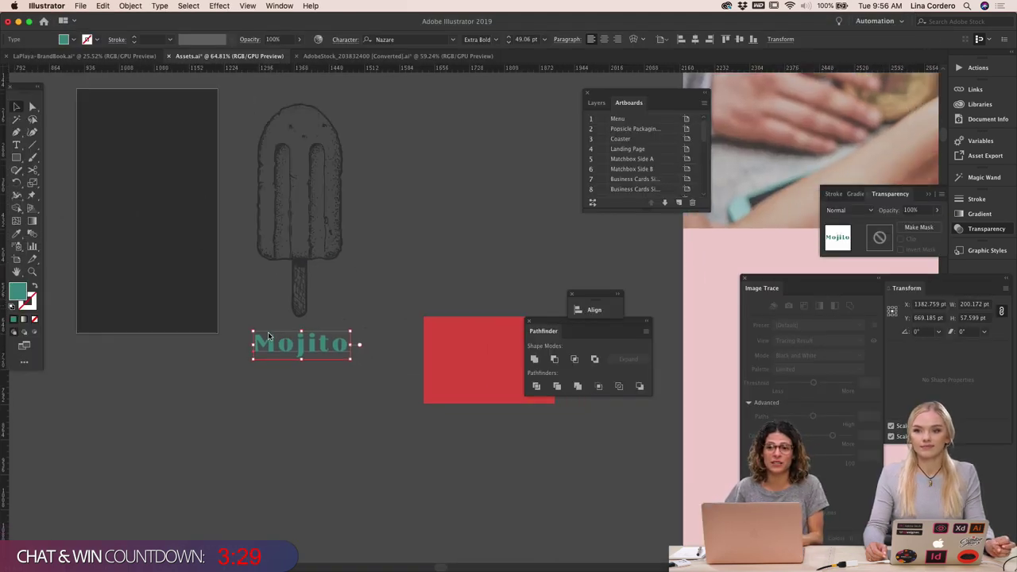
pyautogui.click(275, 431)
pyautogui.hscroll(-3, 275, 431)
pyautogui.scroll(1, 275, 431)
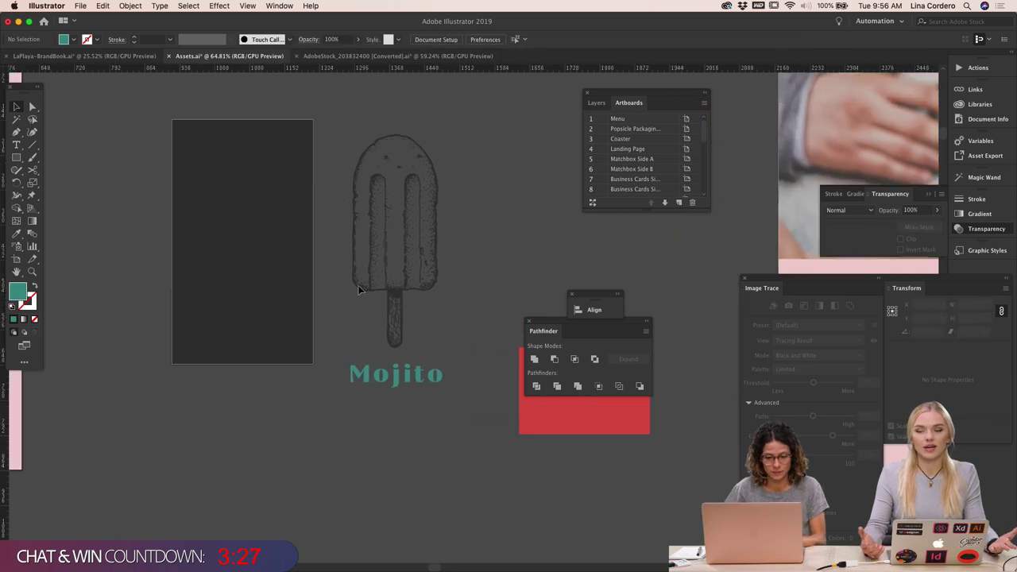
pyautogui.click(400, 290)
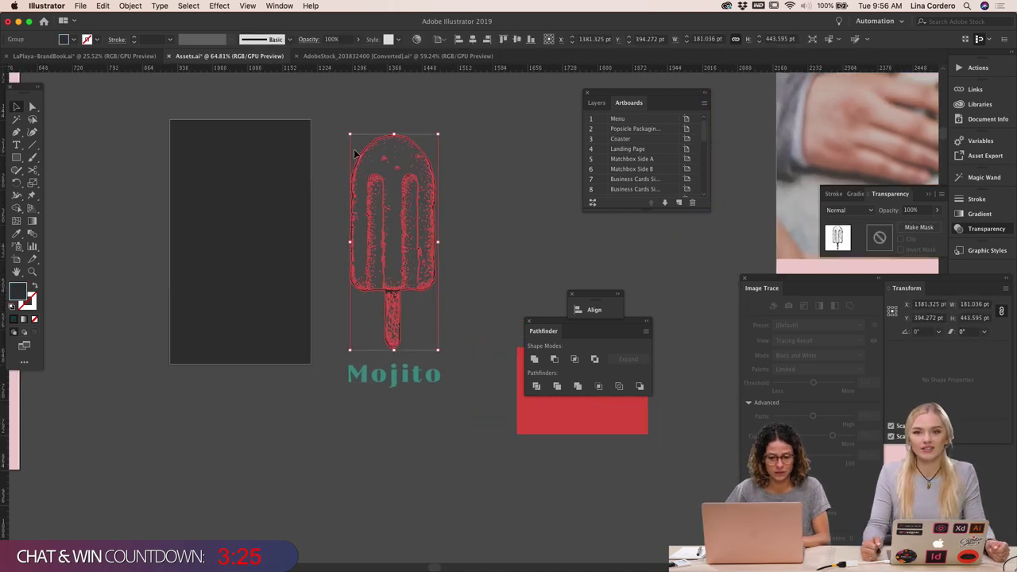
pyautogui.press('super+equal')
pyautogui.press('super+equal')
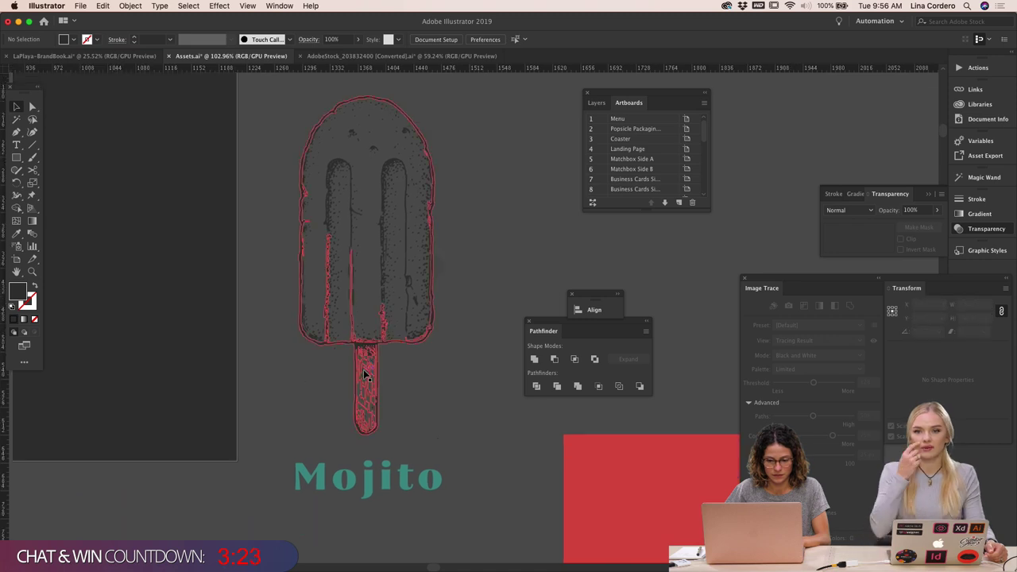
pyautogui.click(445, 355)
pyautogui.scroll(-3, 320, 382)
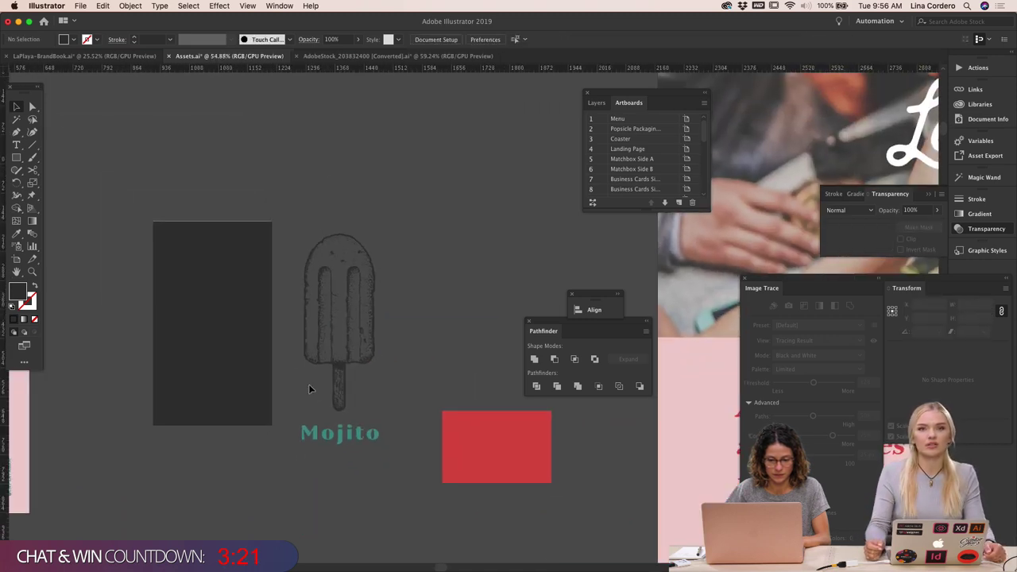
pyautogui.click(223, 317)
# Switch to the Selection tool, check the popsicle, and reselect the dark card rectangle
pyautogui.hscroll(-5, 316, 306)
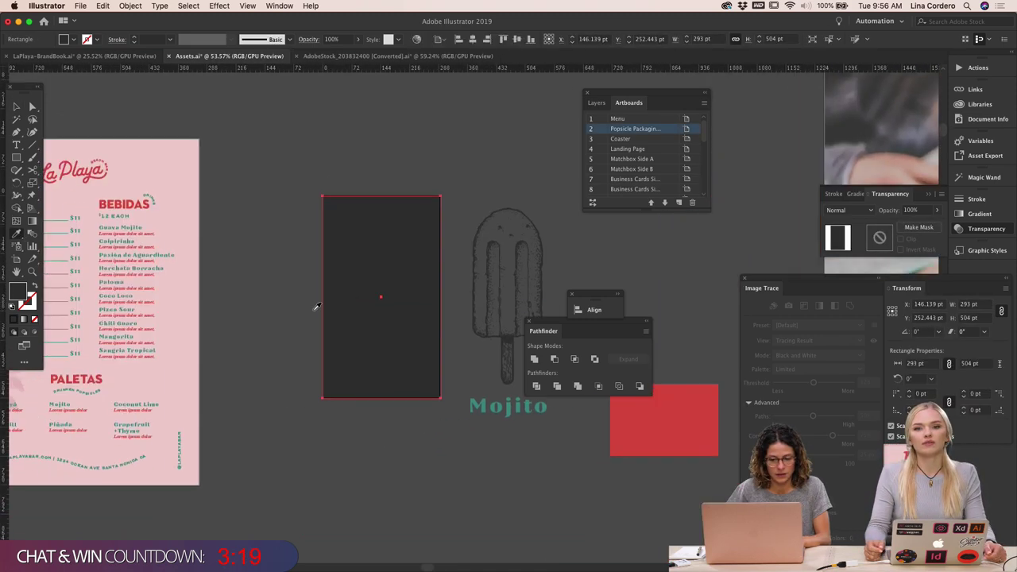
pyautogui.hscroll(3, 316, 306)
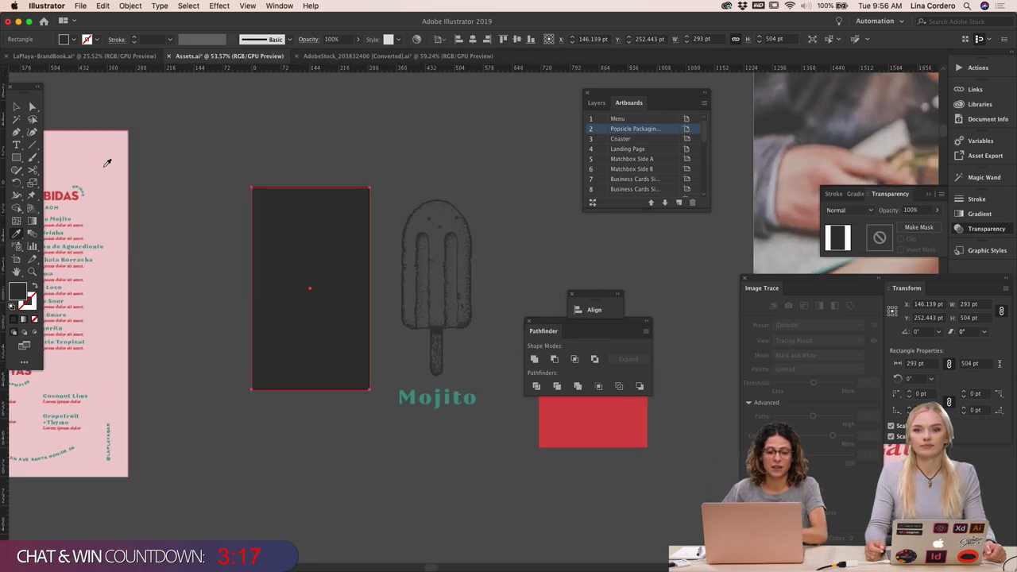
pyautogui.click(16, 107)
pyautogui.click(448, 265)
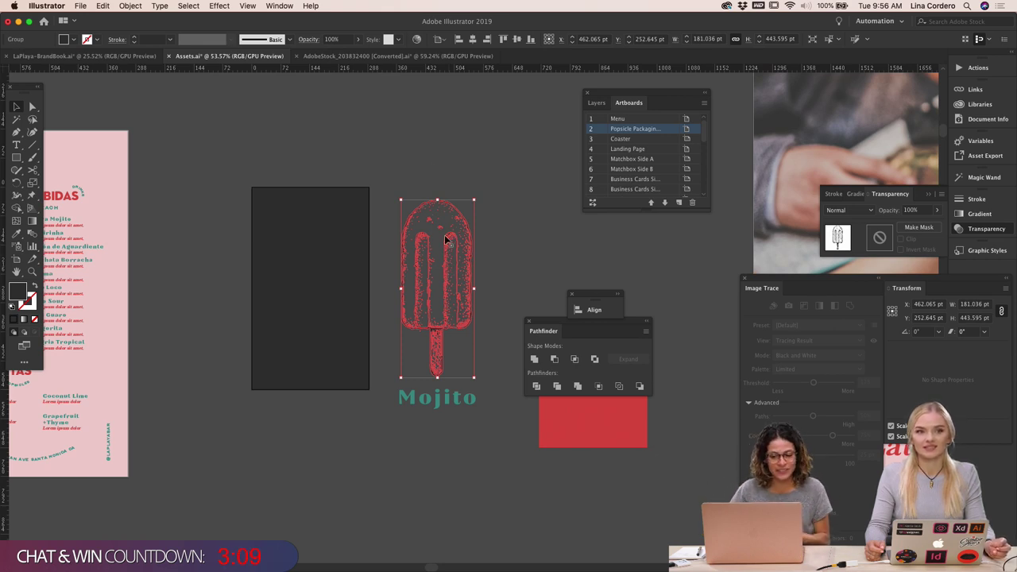
pyautogui.click(416, 139)
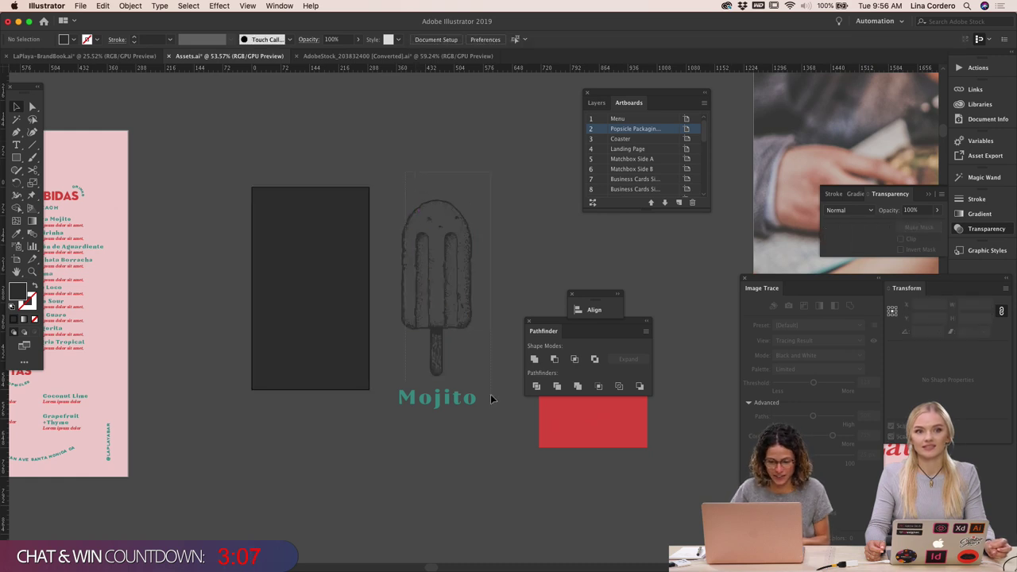
pyautogui.click(468, 353)
pyautogui.click(490, 352)
pyautogui.scroll(2, 490, 352)
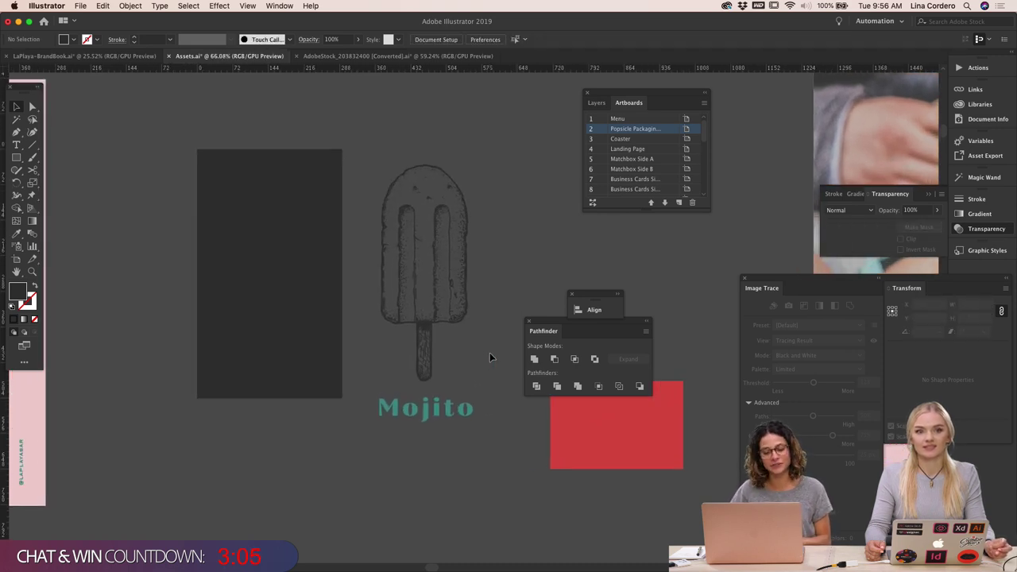
pyautogui.click(283, 198)
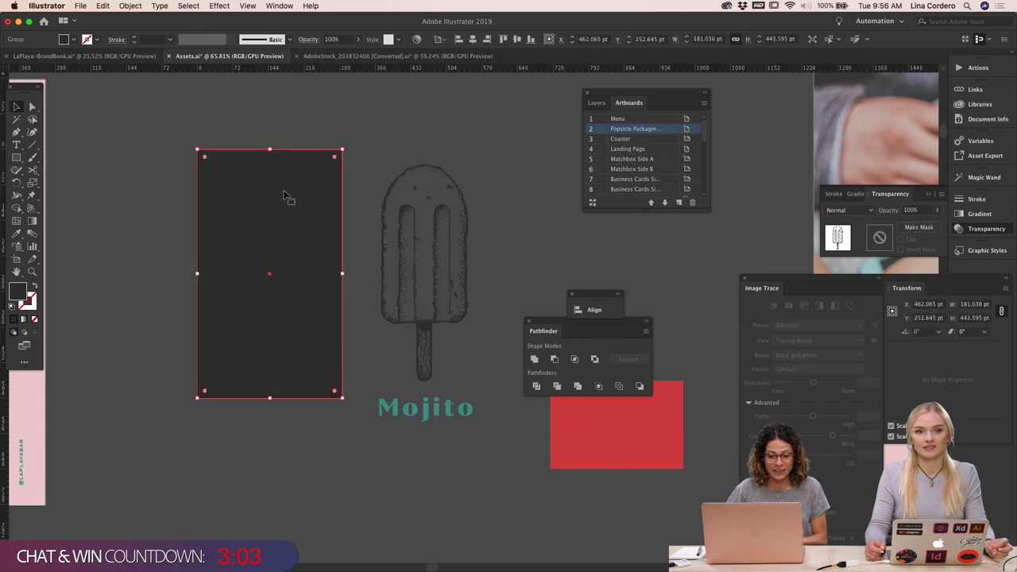
# Fill the rectangle with the Mojito teal and move the popsicle drawing onto it
pyautogui.click(413, 403)
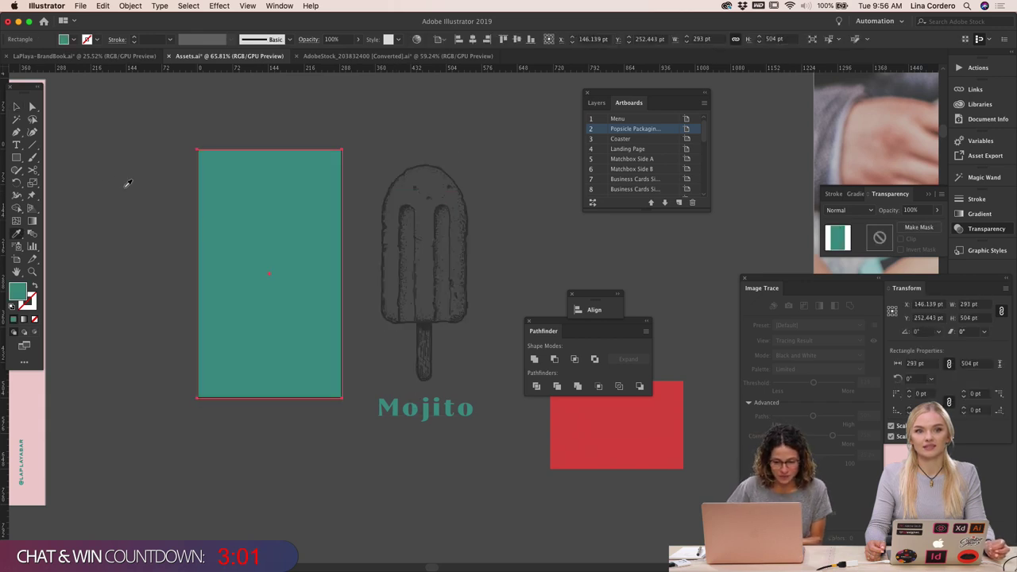
pyautogui.click(16, 105)
pyautogui.click(371, 264)
pyautogui.click(432, 231)
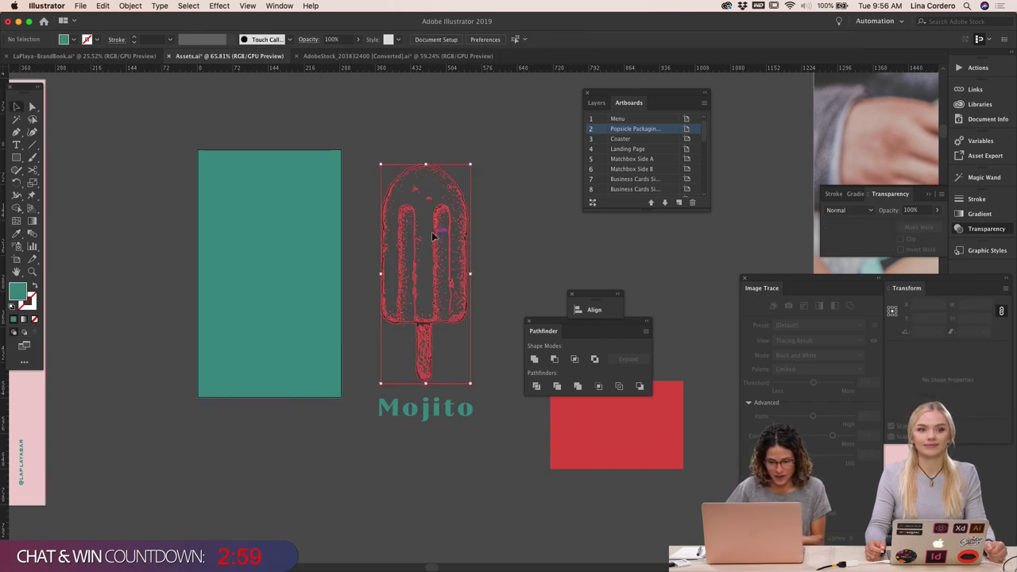
pyautogui.keyDown('shift'); pyautogui.click(268, 233); pyautogui.keyUp('shift')
pyautogui.click(532, 277)
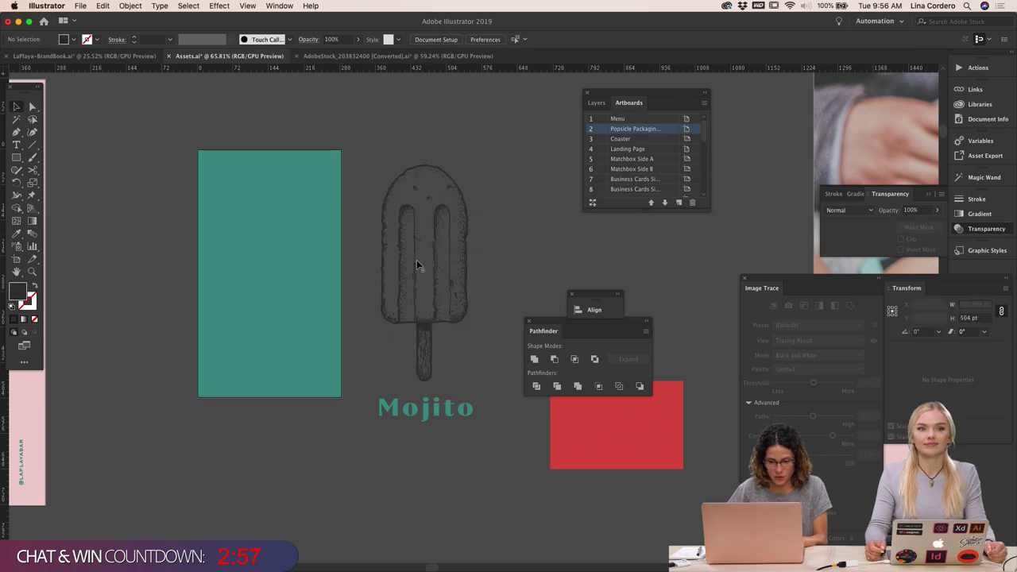
pyautogui.moveTo(441, 354)
pyautogui.mouseDown()
pyautogui.moveTo(254, 337)
pyautogui.moveTo(263, 354)
pyautogui.mouseUp()
# Send the teal rectangle behind the popsicle and nudge the popsicle slightly right on the card
pyautogui.keyDown('shift'); pyautogui.click(337, 198); pyautogui.keyUp('shift')
pyautogui.rightClick(334, 197)
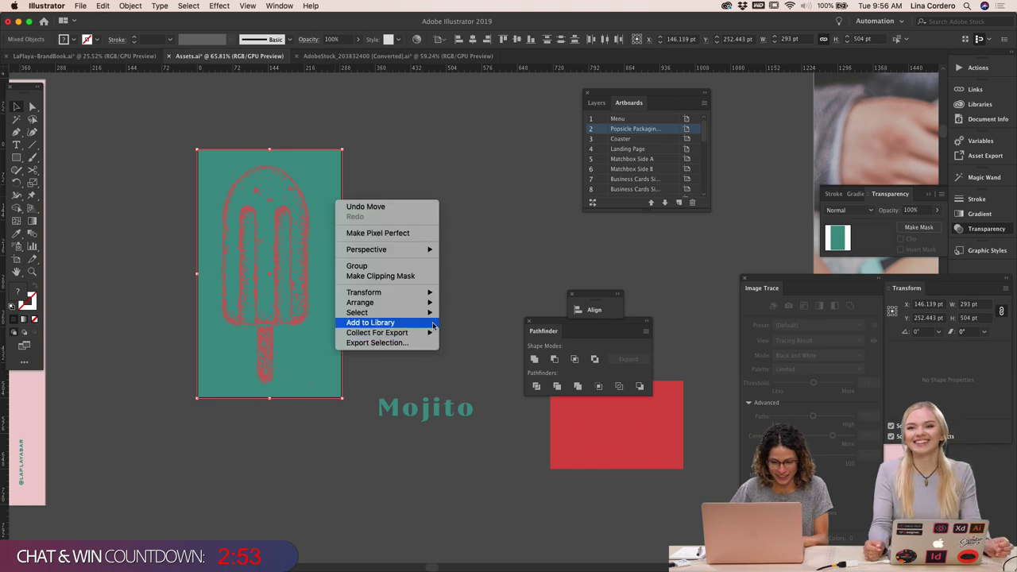
pyautogui.click(279, 230)
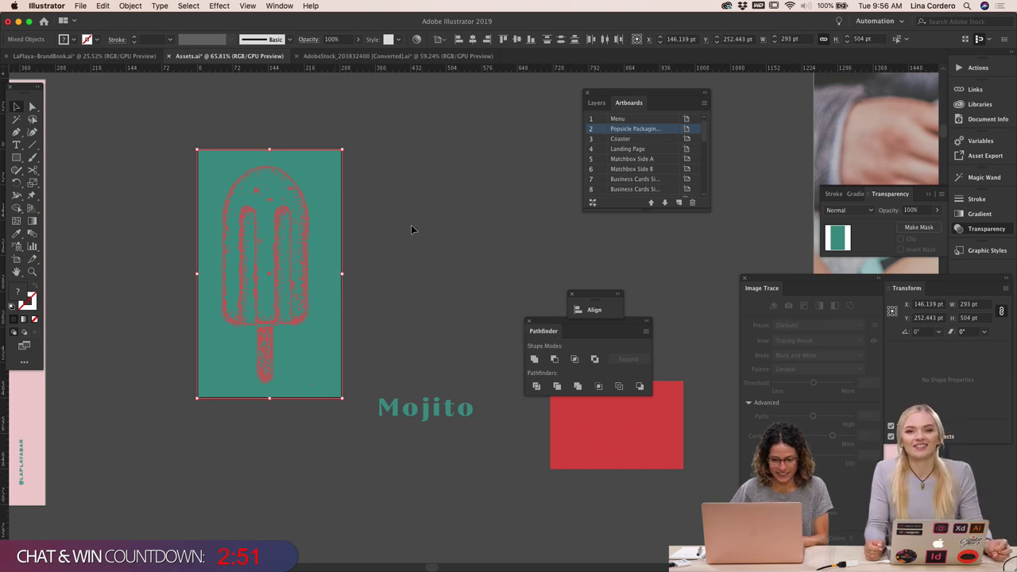
pyautogui.click(411, 225)
pyautogui.click(249, 246)
pyautogui.rightClick(249, 246)
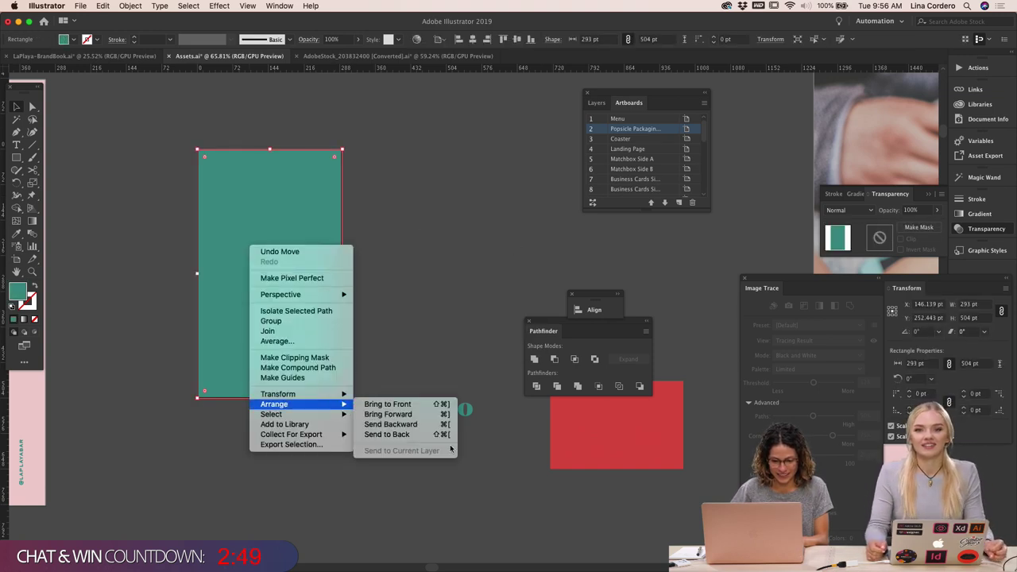
pyautogui.click(413, 435)
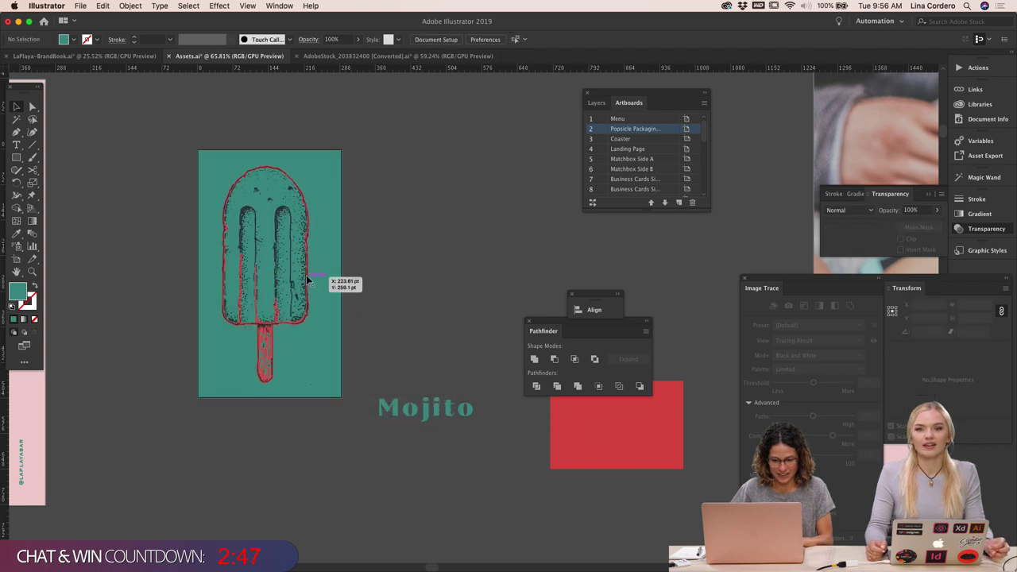
pyautogui.click(291, 273)
pyautogui.moveTo(298, 265); pyautogui.dragTo(306, 265)
pyautogui.click(399, 267)
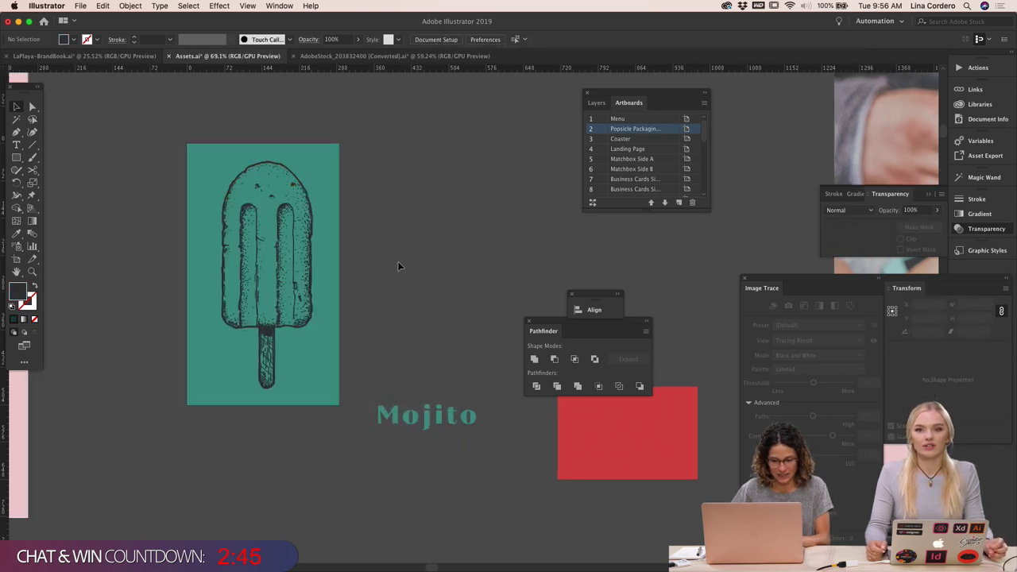
pyautogui.scroll(-3, 399, 266)
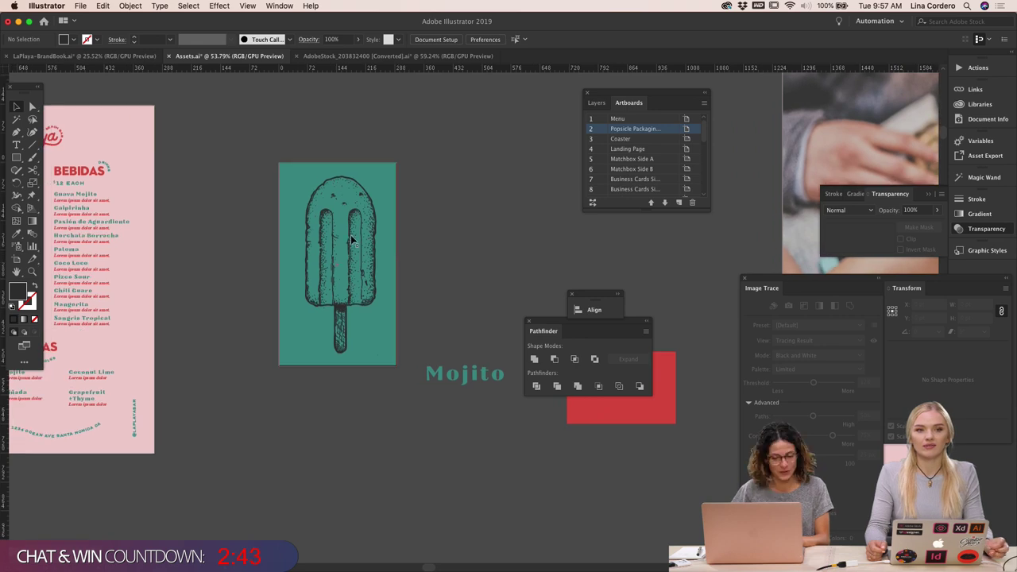
# Centre the popsicle drawing horizontally and vertically on the teal card
pyautogui.click(352, 240)
pyautogui.keyDown('shift'); pyautogui.click(389, 176); pyautogui.keyUp('shift')
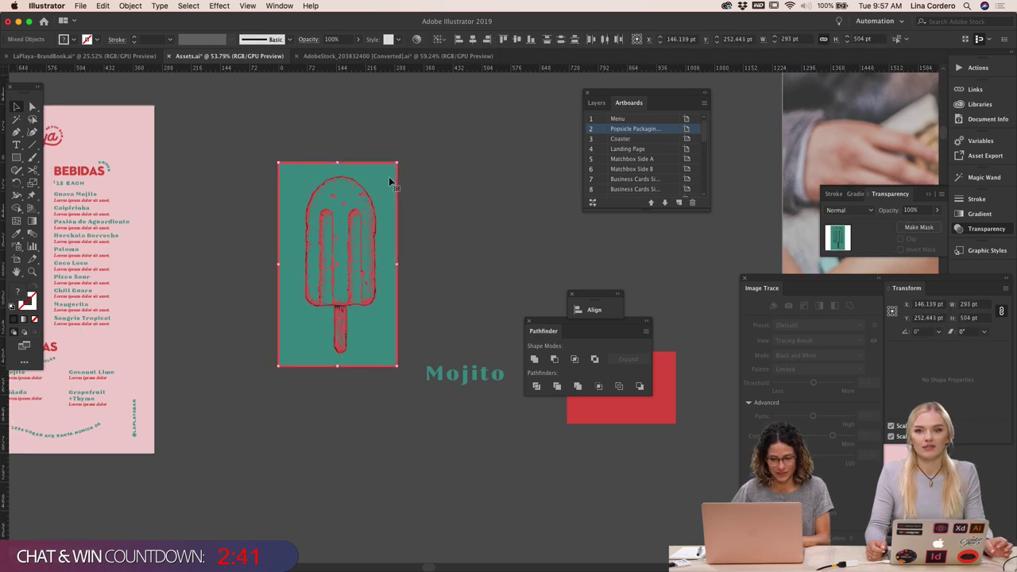
pyautogui.click(472, 39)
pyautogui.click(517, 39)
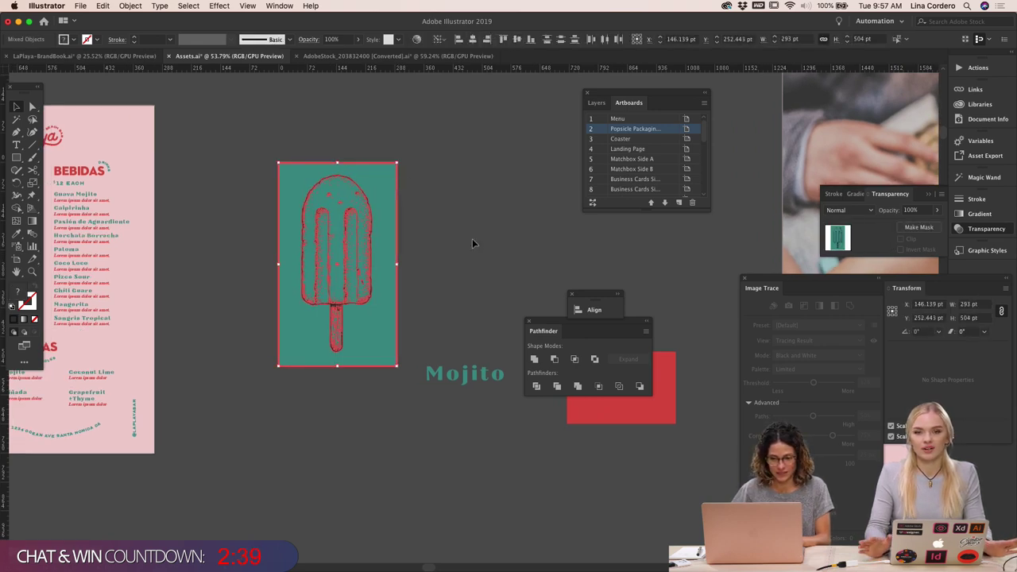
pyautogui.click(472, 243)
# Move the popsicle group slightly lower on the card
pyautogui.scroll(-1, 445, 244)
pyautogui.click(369, 248)
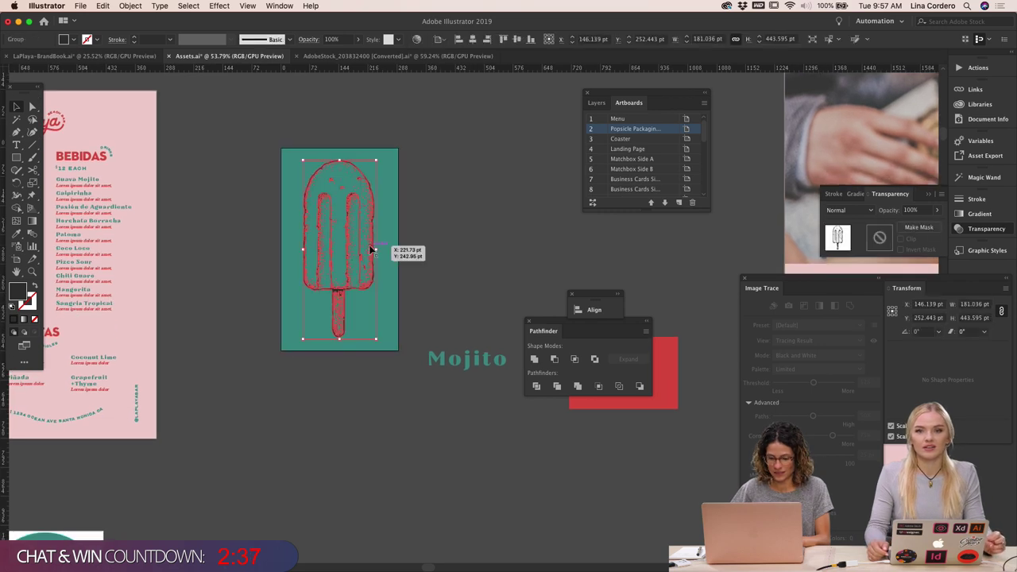
pyautogui.moveTo(370, 249); pyautogui.dragTo(370, 252)
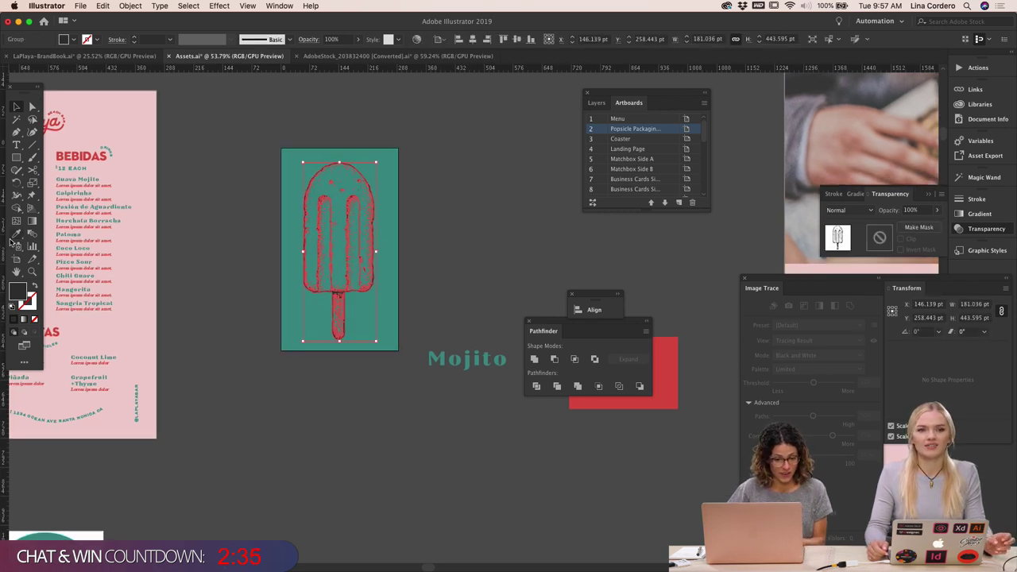
# Recolour the popsicle with the dark teal from the brand palette
pyautogui.scroll(-5, 206, 289)
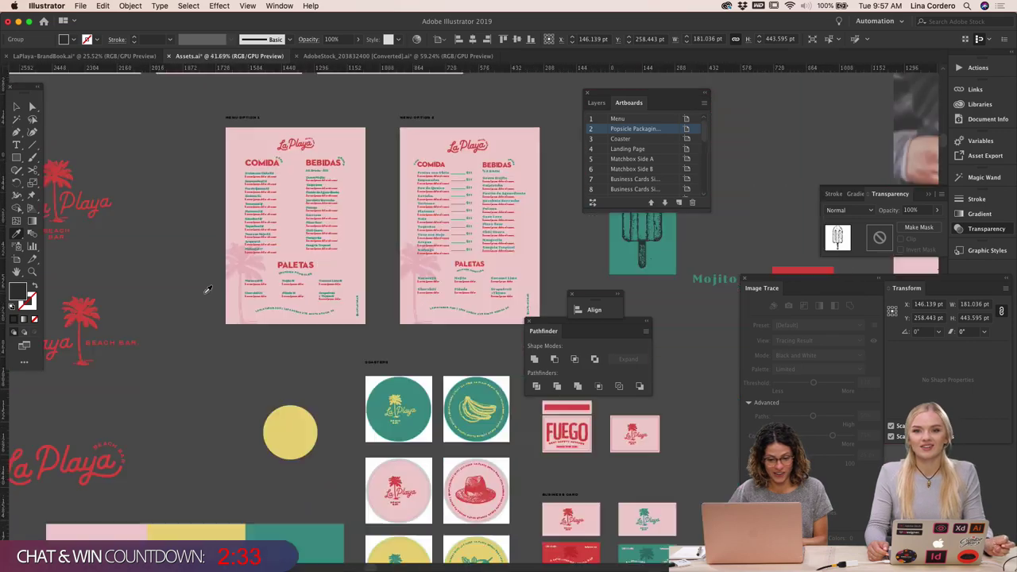
pyautogui.scroll(-5, 207, 288)
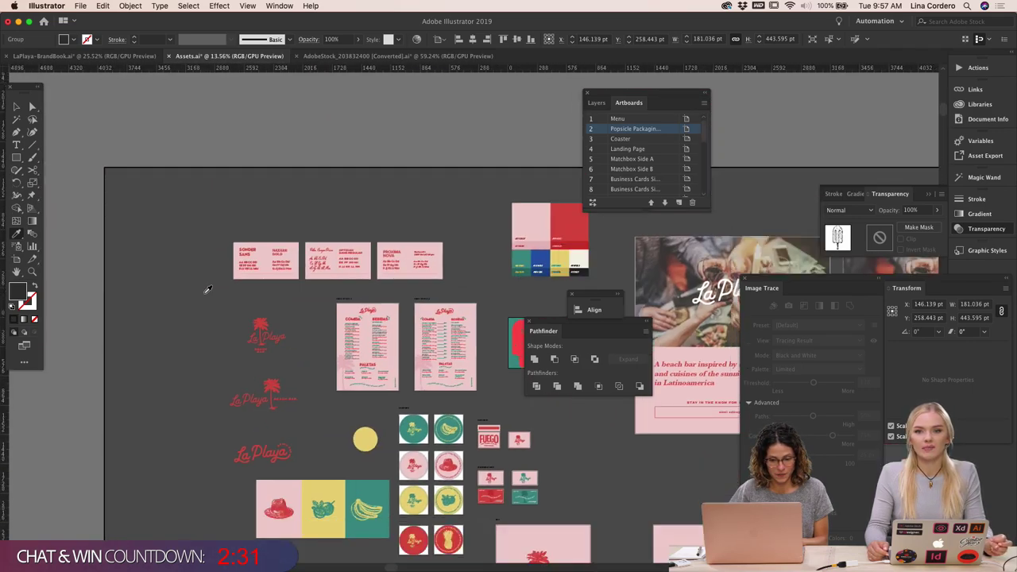
pyautogui.scroll(4, 206, 289)
pyautogui.hscroll(5, 207, 289)
pyautogui.scroll(2, 207, 289)
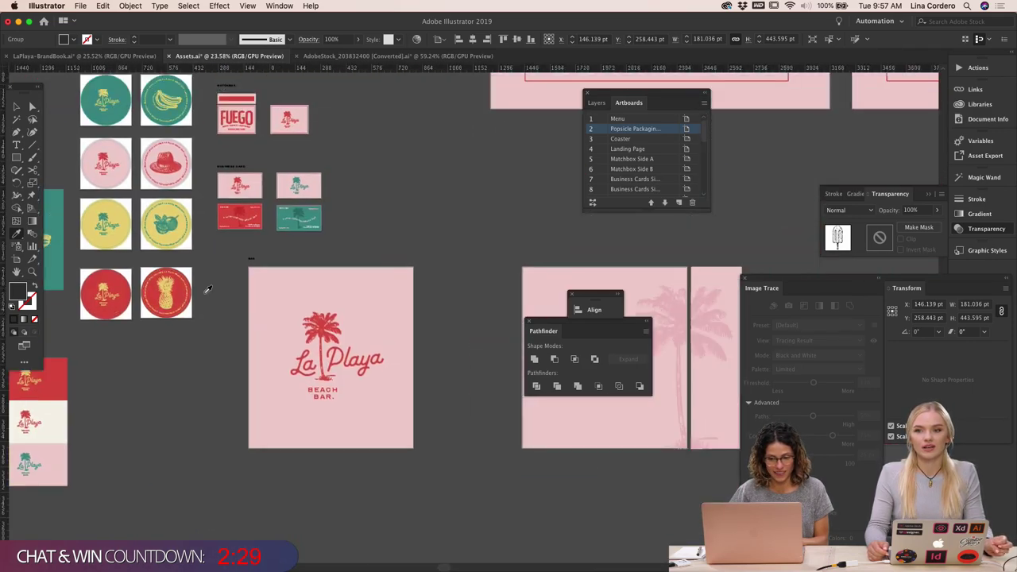
pyautogui.scroll(6, 208, 289)
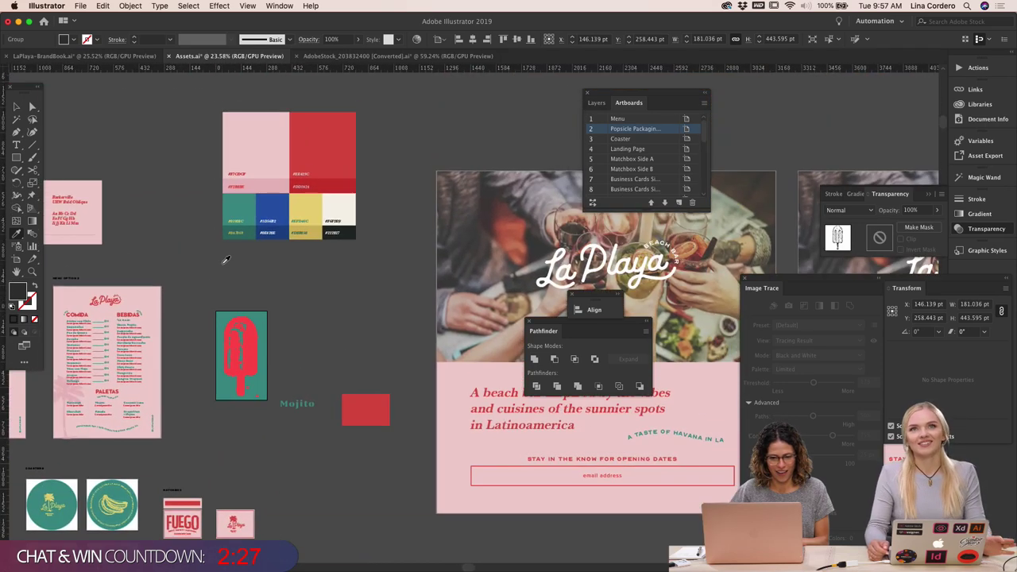
pyautogui.scroll(4, 277, 223)
pyautogui.click(191, 224)
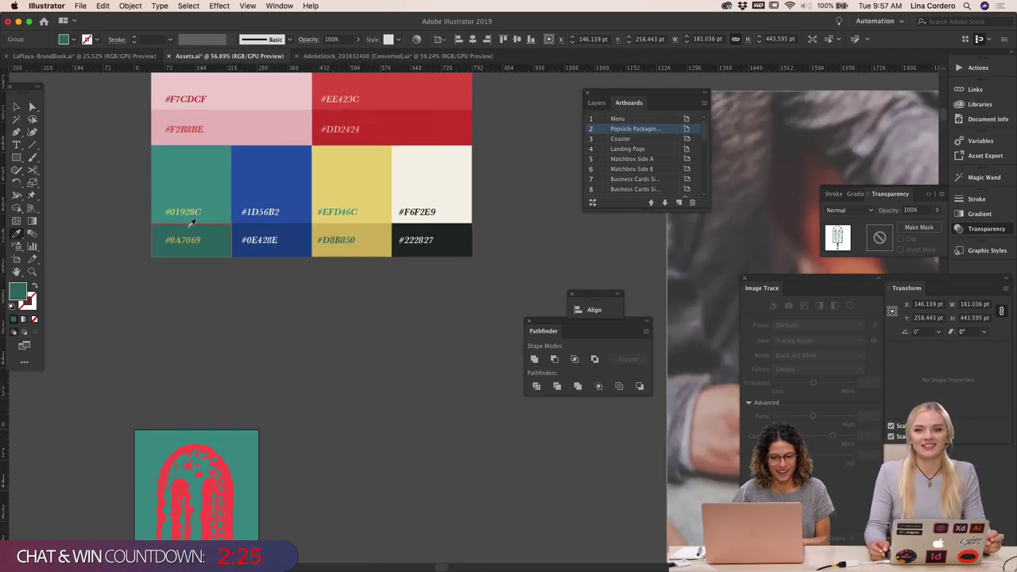
pyautogui.click(108, 297)
# Nudge the popsicle illustration down a touch more, then deselect it
pyautogui.scroll(-3, 107, 297)
pyautogui.hscroll(-2, 107, 297)
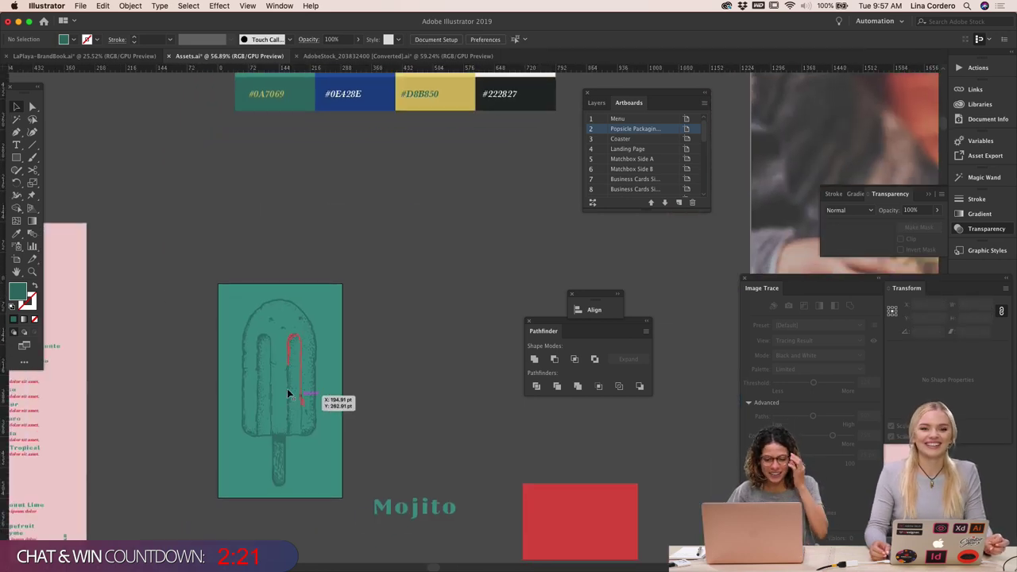
pyautogui.click(312, 388)
pyautogui.moveTo(318, 394); pyautogui.dragTo(318, 395)
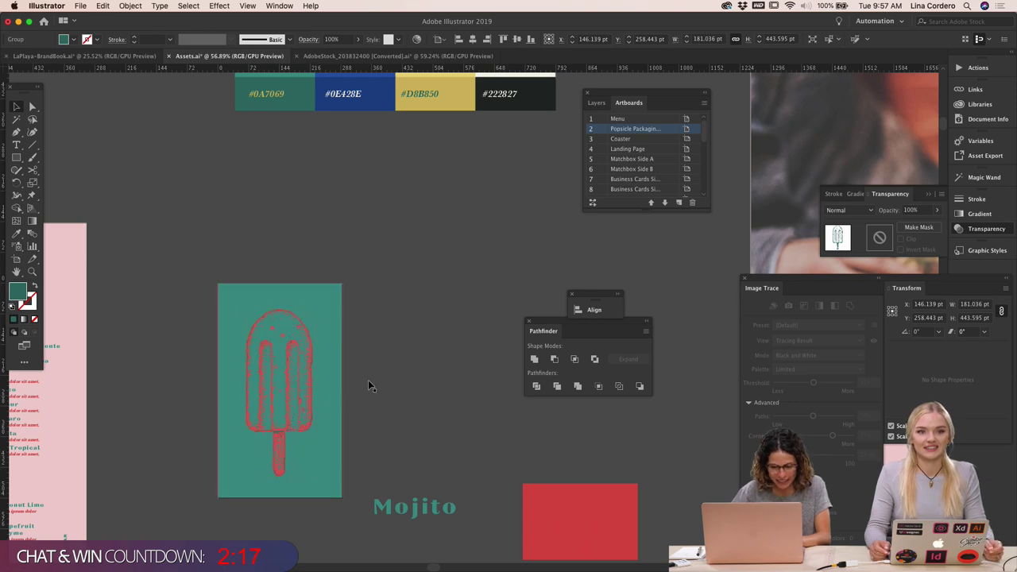
pyautogui.click(429, 360)
pyautogui.scroll(-2, 430, 360)
pyautogui.hscroll(-2, 429, 360)
# Apply the Sonder Sans heading style to the Mojito text
pyautogui.scroll(-2, 418, 325)
pyautogui.hscroll(-3, 417, 326)
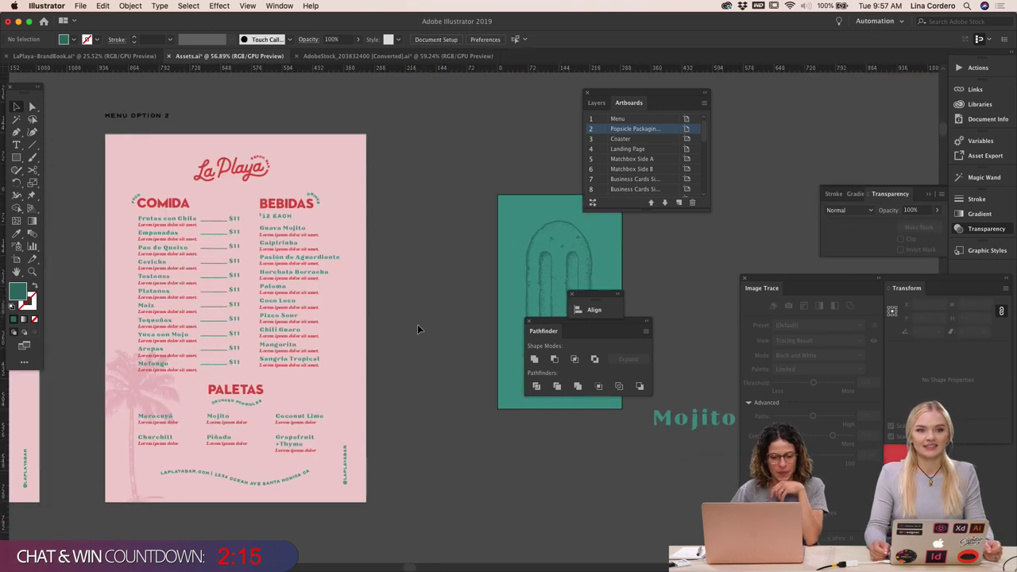
pyautogui.hscroll(3, 414, 330)
pyautogui.click(494, 391)
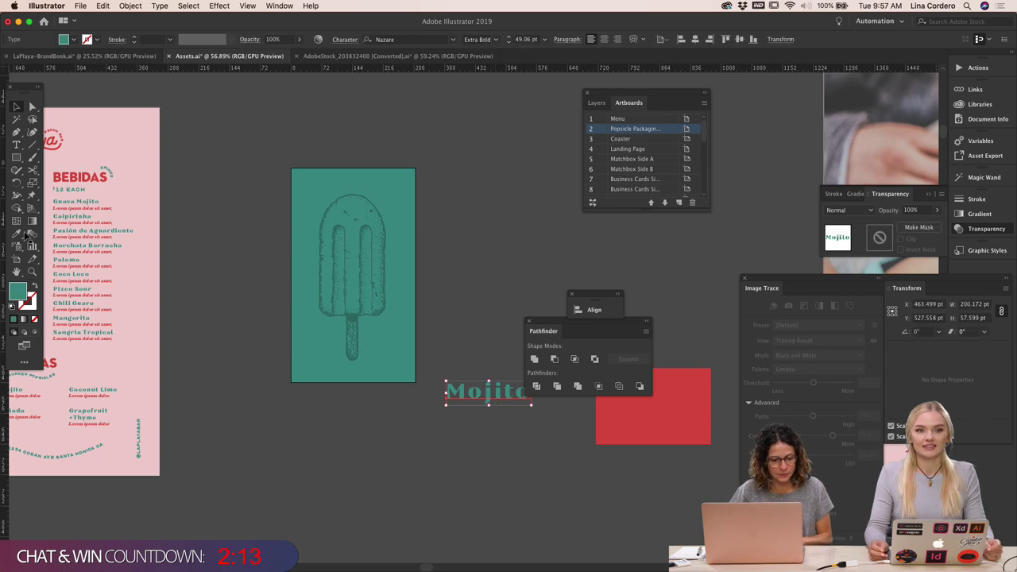
pyautogui.scroll(-5, 338, 239)
pyautogui.hscroll(-3, 338, 245)
pyautogui.scroll(1, 338, 244)
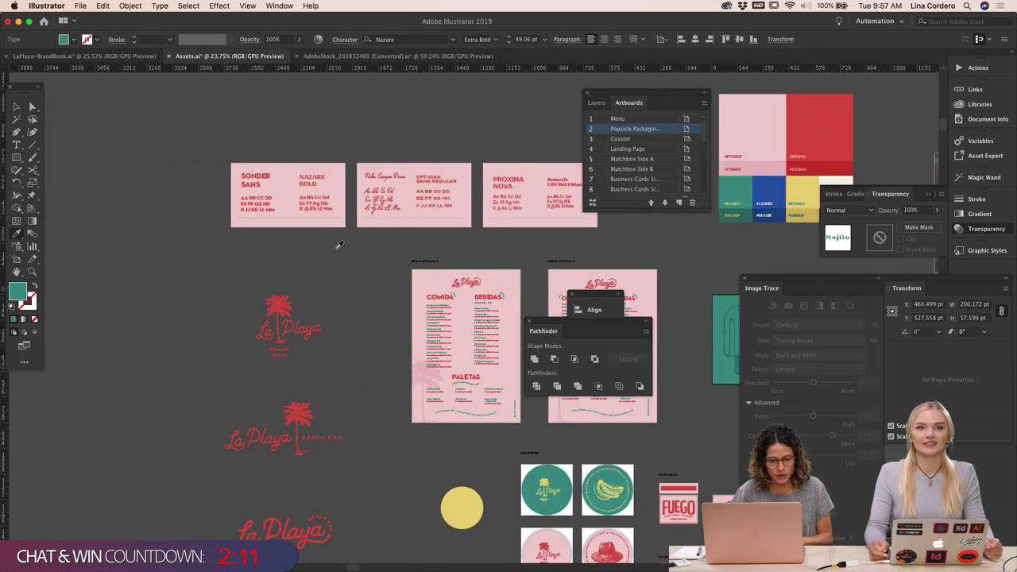
pyautogui.click(247, 175)
# Enlarge MOJITO and place it across the popsicle
pyautogui.hscroll(8, 95, 121)
pyautogui.scroll(-1, 95, 121)
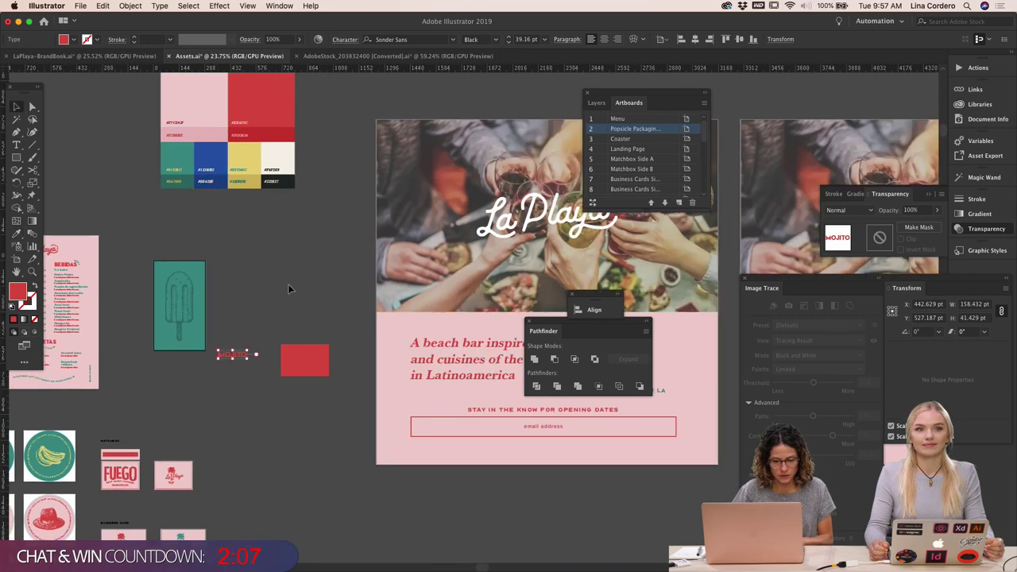
pyautogui.scroll(3, 288, 289)
pyautogui.moveTo(220, 408); pyautogui.dragTo(242, 310)
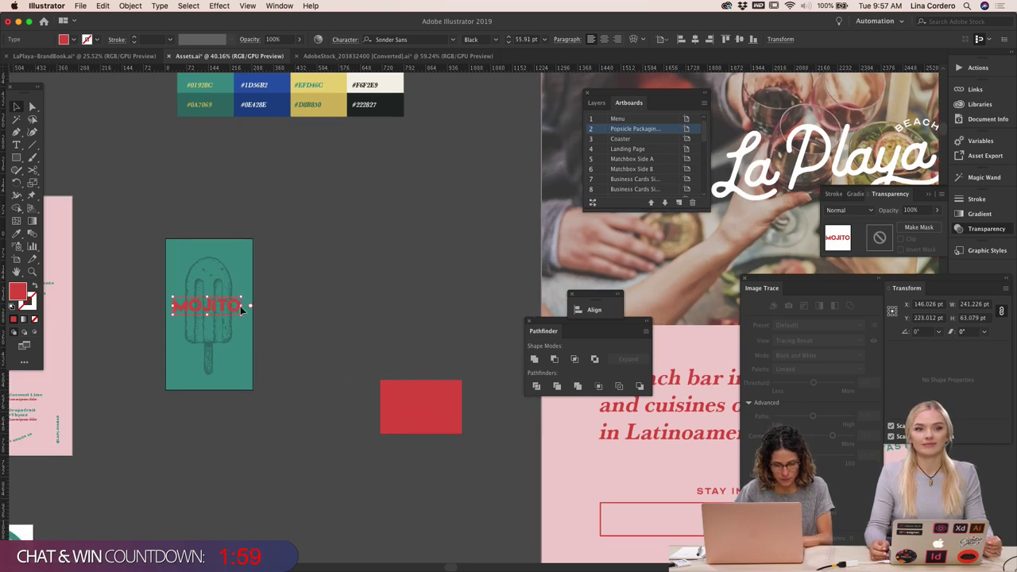
# Colour MOJITO with the palette yellow #EFD46C, then deselect it
pyautogui.click(17, 234)
pyautogui.scroll(3, 271, 182)
pyautogui.click(316, 140)
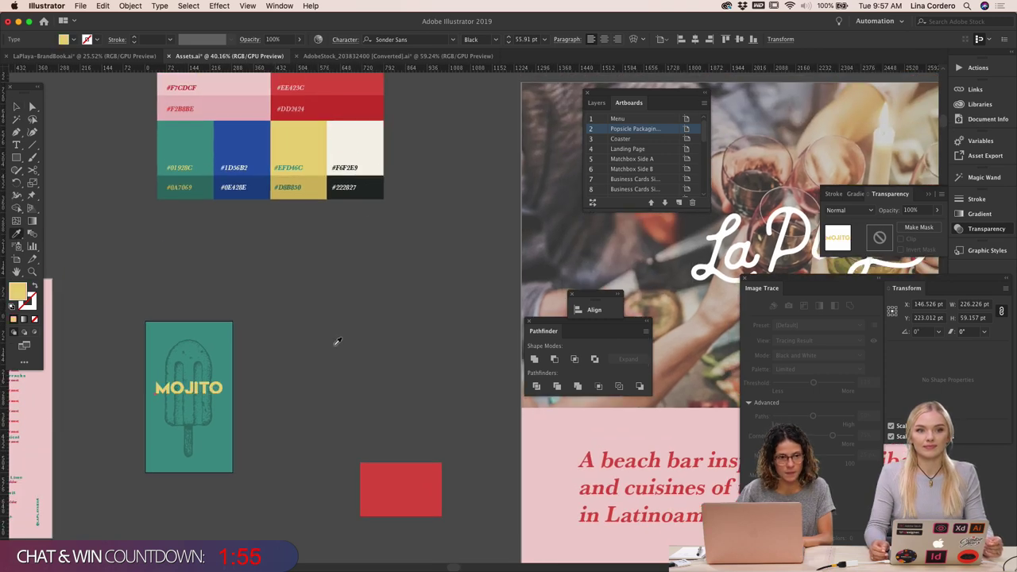
pyautogui.scroll(-5, 337, 345)
pyautogui.hscroll(-2, 337, 345)
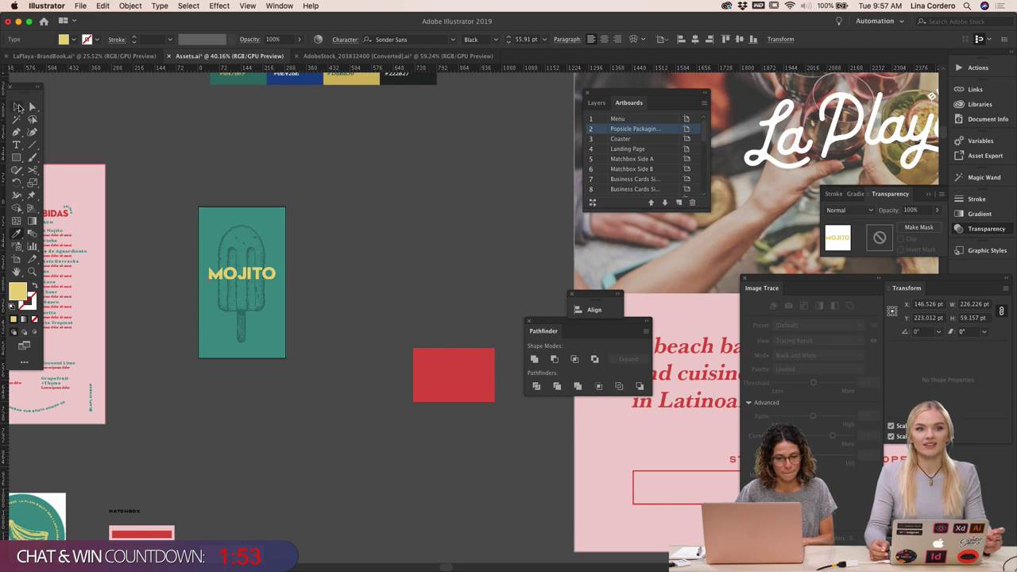
pyautogui.click(20, 108)
pyautogui.click(221, 176)
pyautogui.scroll(2, 222, 176)
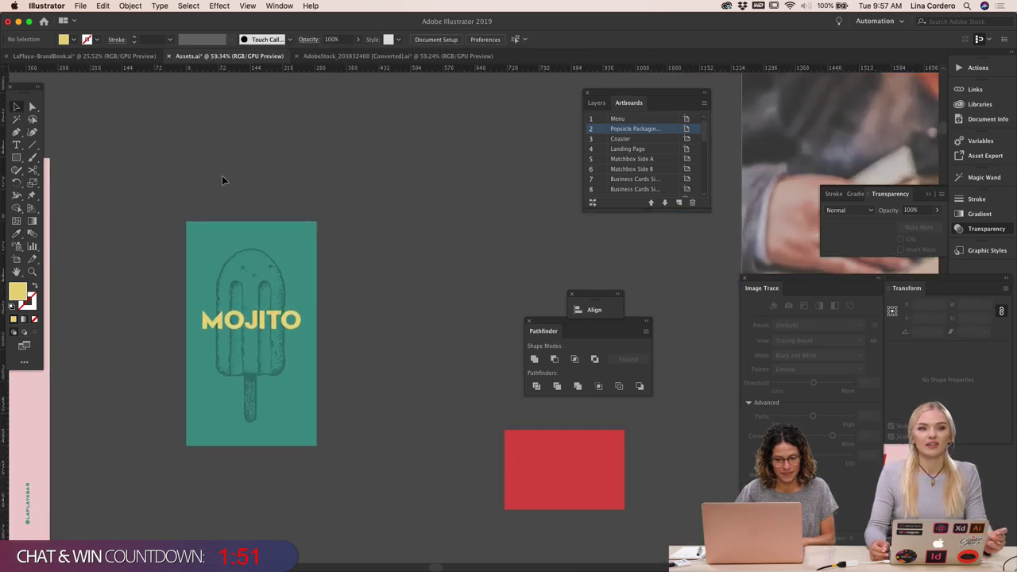
pyautogui.scroll(1, 222, 175)
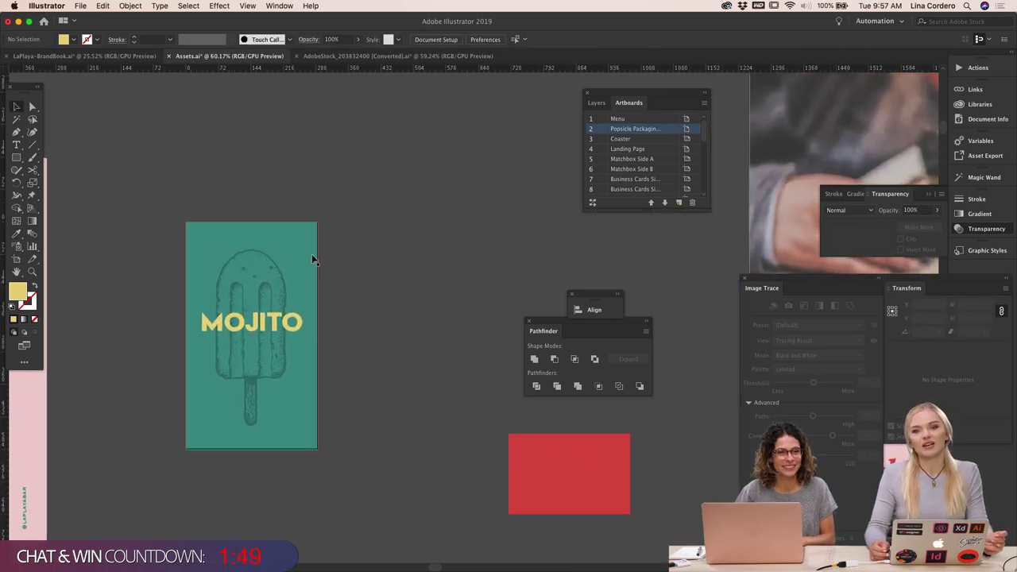
# Nudge the MOJITO text slightly into position over the popsicle
pyautogui.scroll(-2, 361, 309)
pyautogui.click(284, 276)
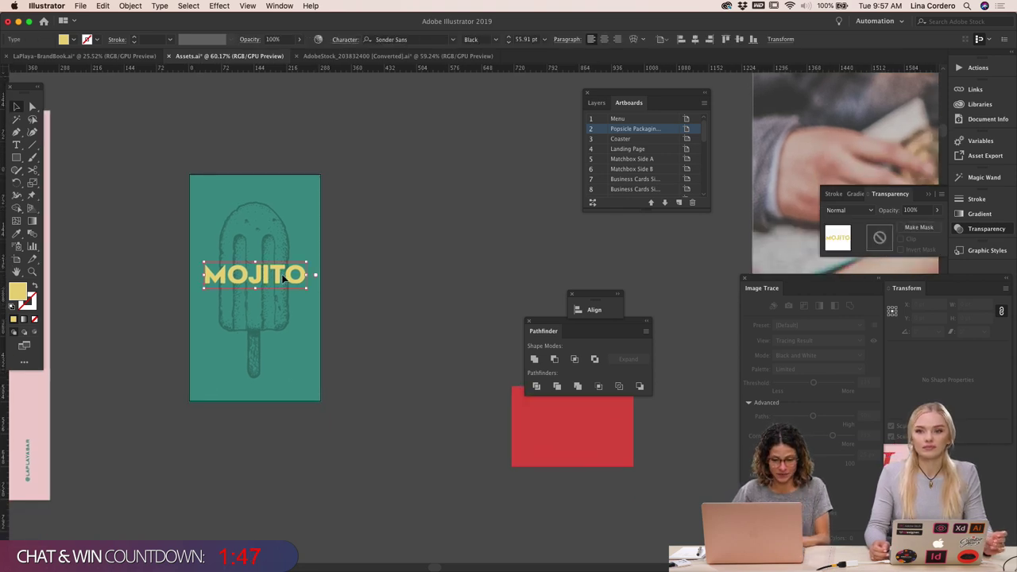
pyautogui.moveTo(283, 277); pyautogui.dragTo(285, 278)
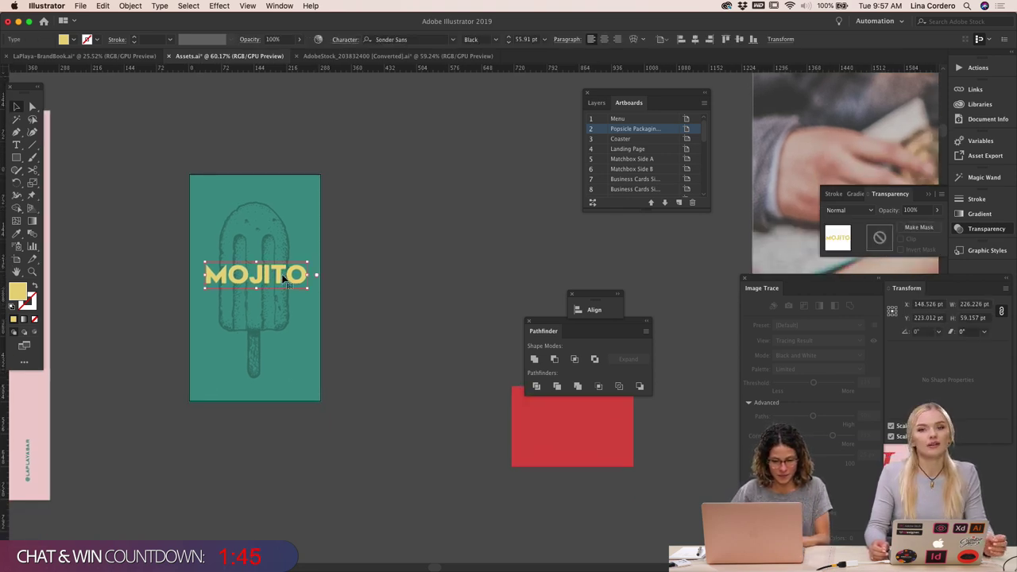
pyautogui.click(379, 274)
# Select the popsicle and MOJITO together without the teal background, then deselect
pyautogui.moveTo(362, 368); pyautogui.dragTo(208, 205)
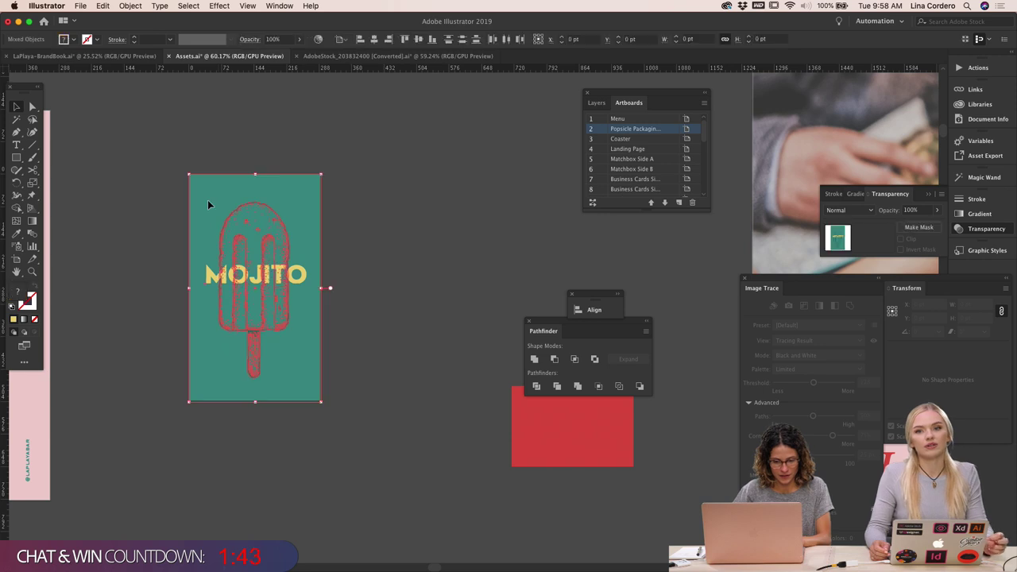
pyautogui.keyDown('shift'); pyautogui.click(206, 200); pyautogui.keyUp('shift')
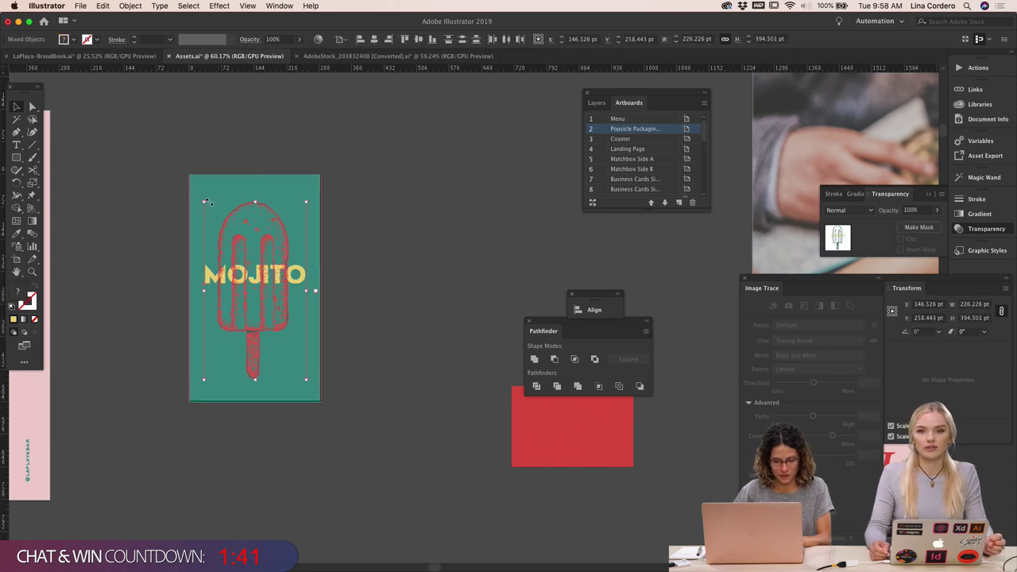
pyautogui.click(411, 233)
pyautogui.scroll(-1, 411, 233)
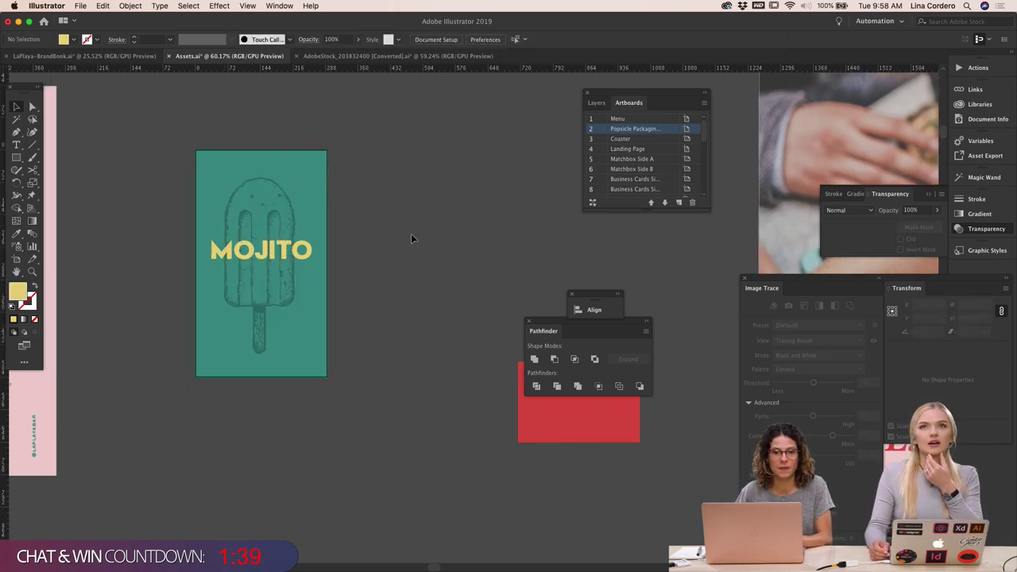
pyautogui.scroll(2, 411, 233)
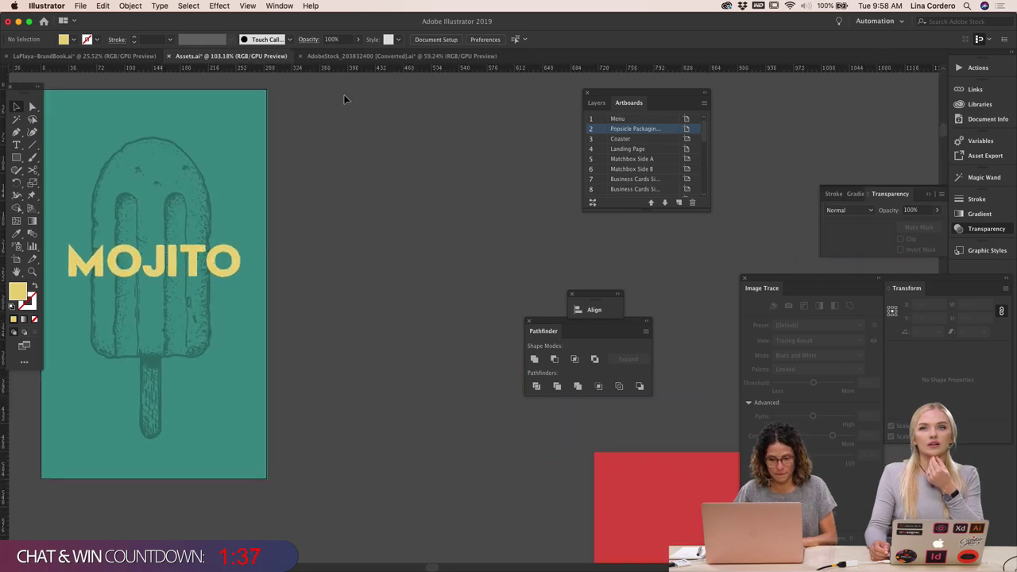
pyautogui.hscroll(-3, 341, 143)
pyautogui.hscroll(-2, 140, 359)
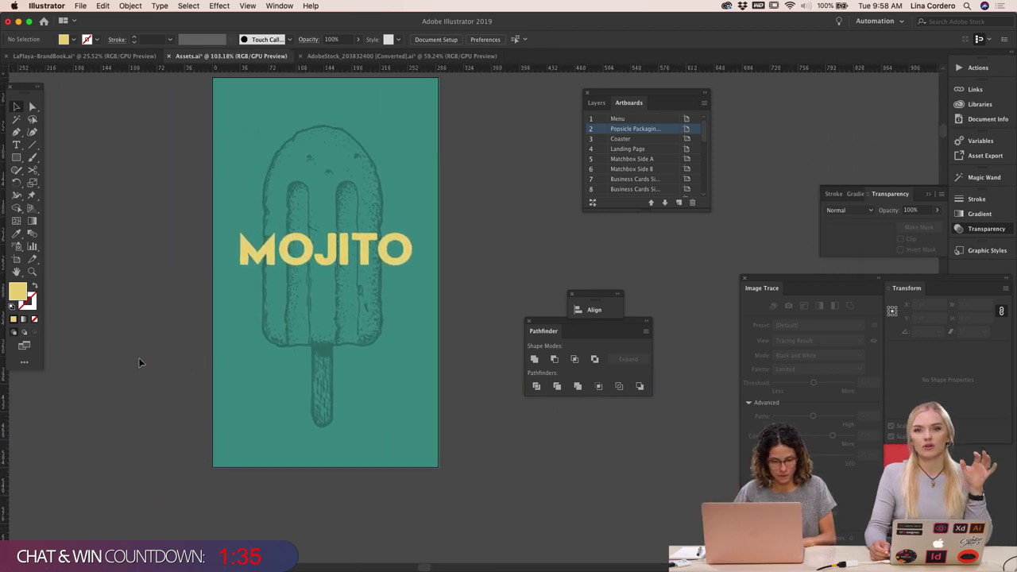
pyautogui.scroll(-2, 139, 358)
pyautogui.hscroll(-6, 138, 358)
pyautogui.scroll(4, 138, 358)
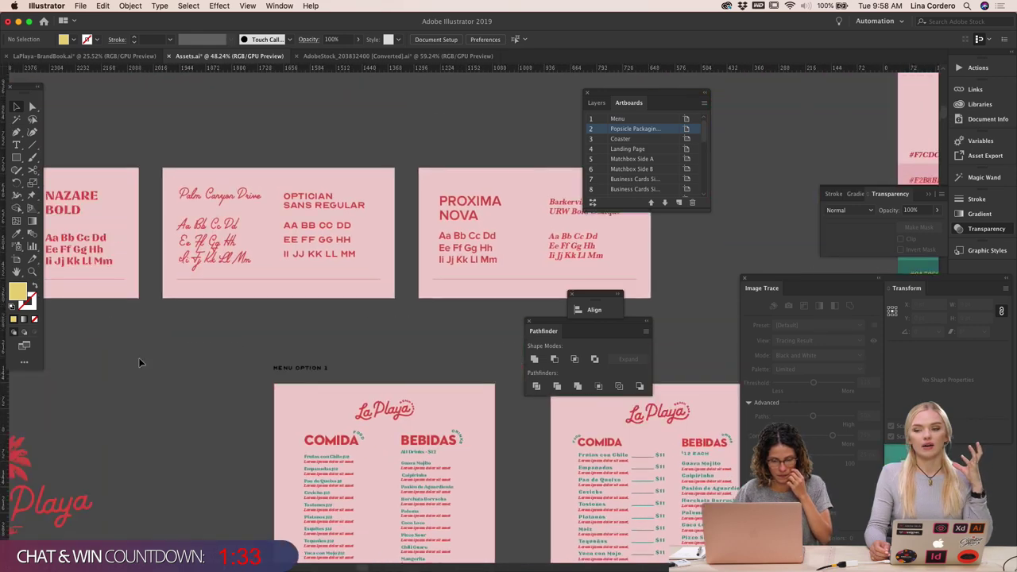
# Select the whole La Playa logo, including its curved BEACH BAR text
pyautogui.scroll(2, 138, 357)
pyautogui.hscroll(-5, 139, 358)
pyautogui.scroll(-4, 138, 357)
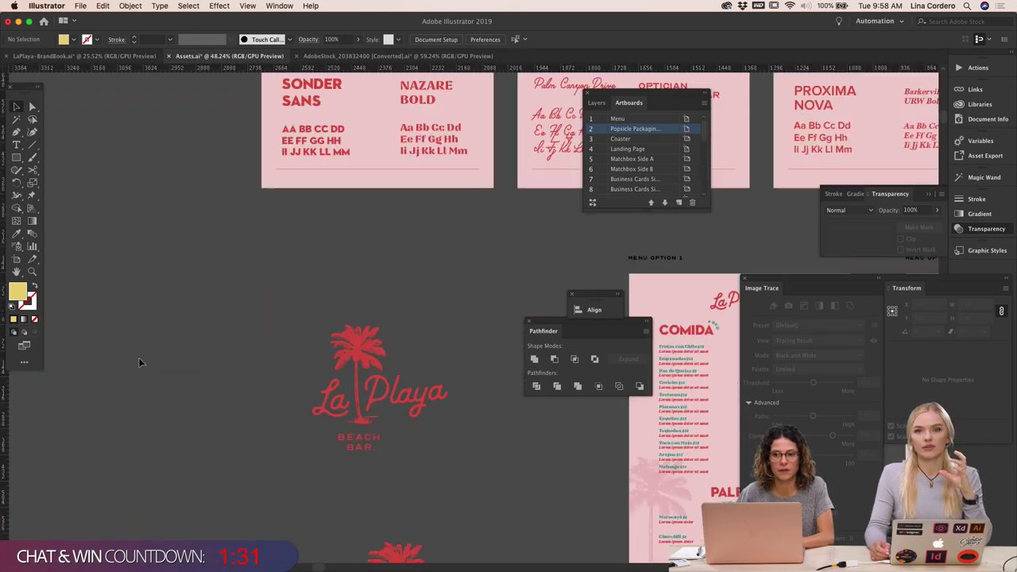
pyautogui.scroll(-8, 139, 357)
pyautogui.hscroll(6, 138, 358)
pyautogui.hscroll(-2, 136, 374)
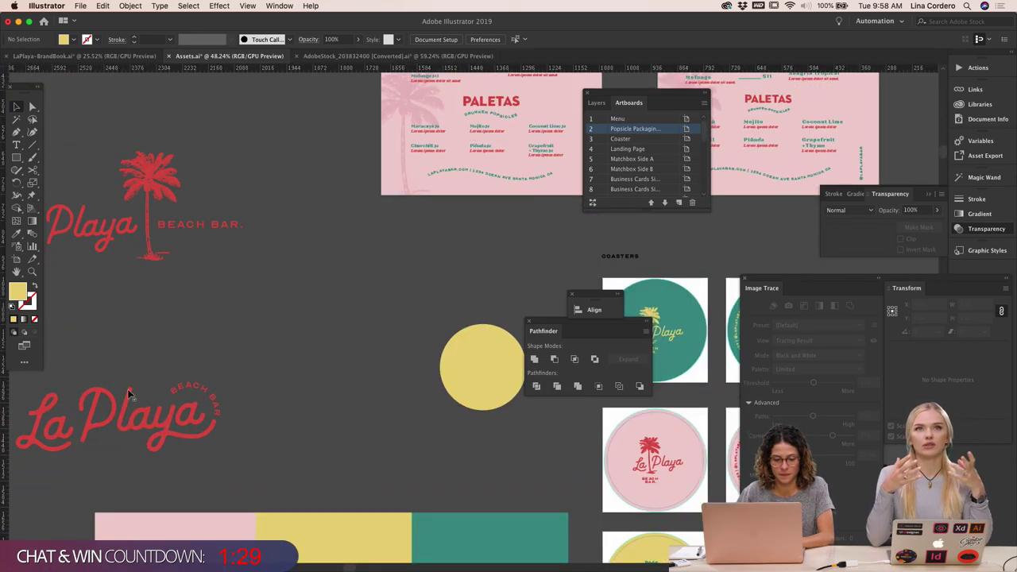
pyautogui.click(147, 424)
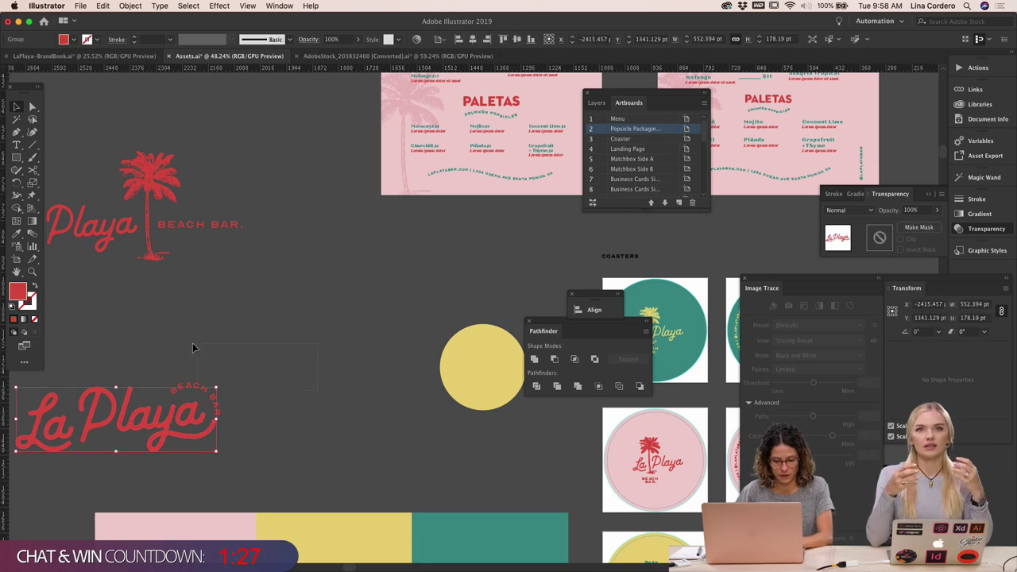
pyautogui.click(193, 391)
pyautogui.keyDown('shift'); pyautogui.click(91, 371); pyautogui.keyUp('shift')
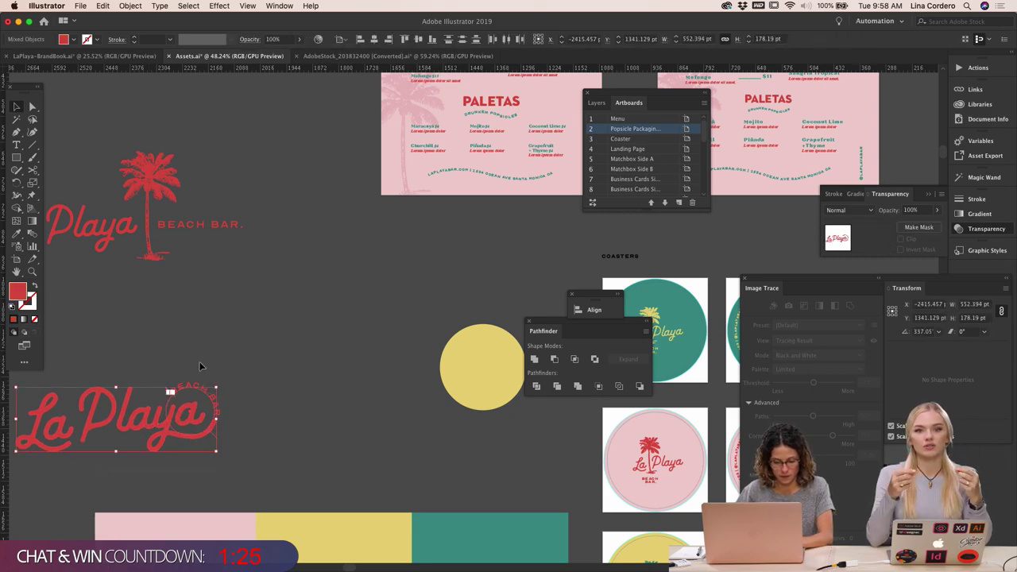
# Scale the logo to about 130 pt wide and raise it to the Mojito card's top
pyautogui.hscroll(15, 203, 362)
pyautogui.hscroll(-5, 203, 361)
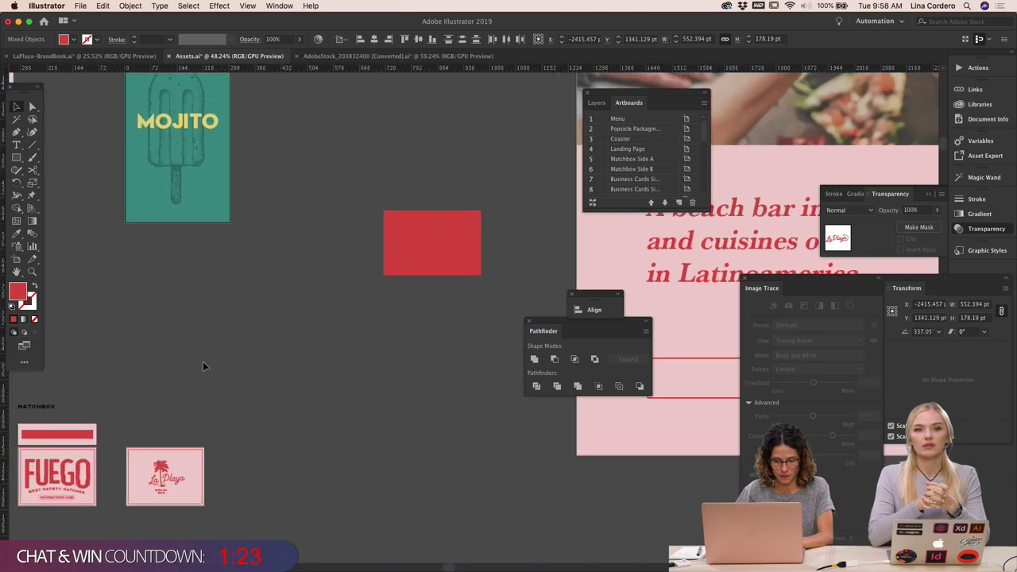
pyautogui.scroll(2, 224, 400)
pyautogui.scroll(2, 259, 232)
pyautogui.scroll(2, 266, 211)
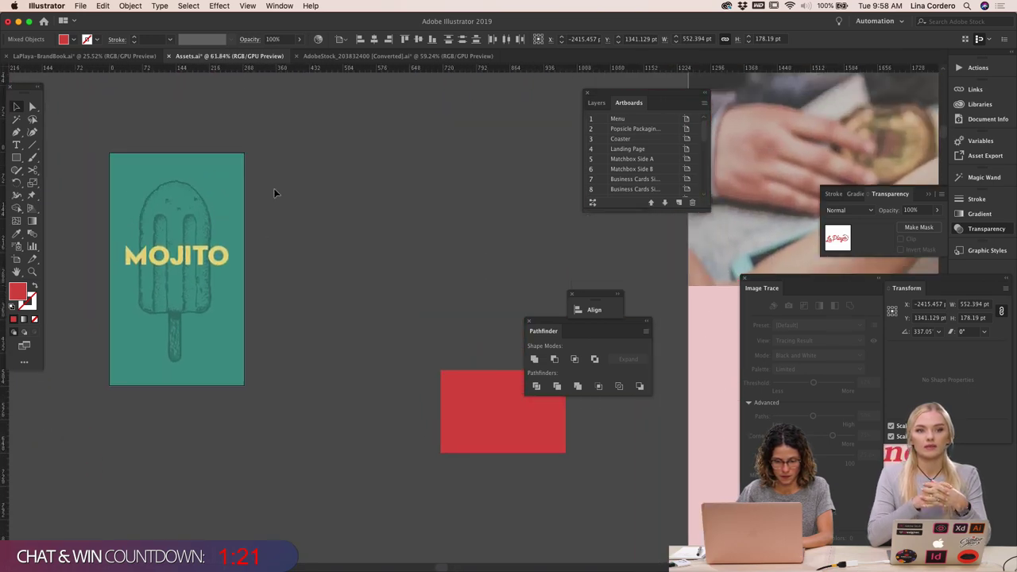
pyautogui.scroll(2, 275, 191)
pyautogui.hscroll(-5, 275, 191)
pyautogui.click(365, 309)
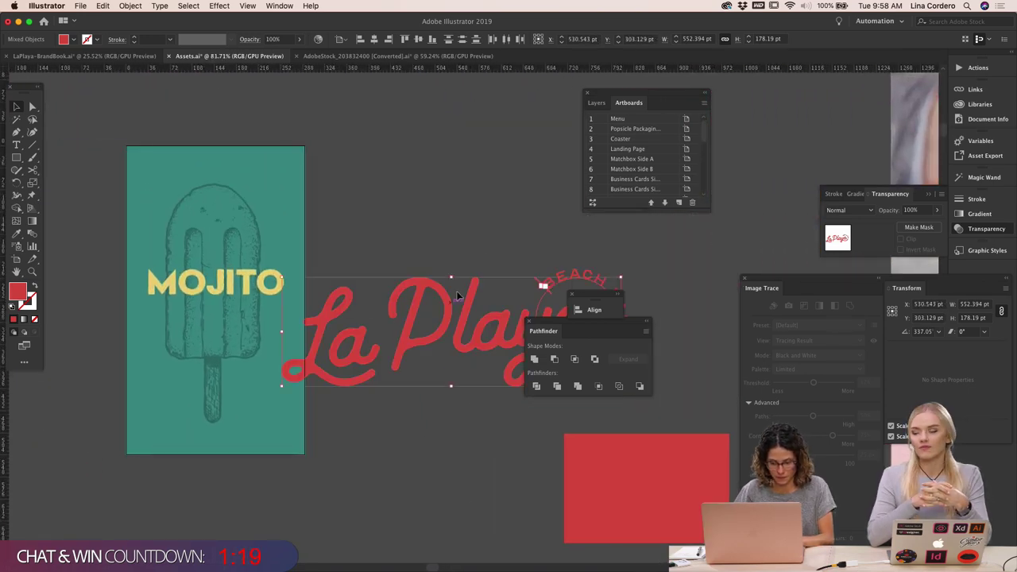
pyautogui.moveTo(452, 280); pyautogui.dragTo(217, 179)
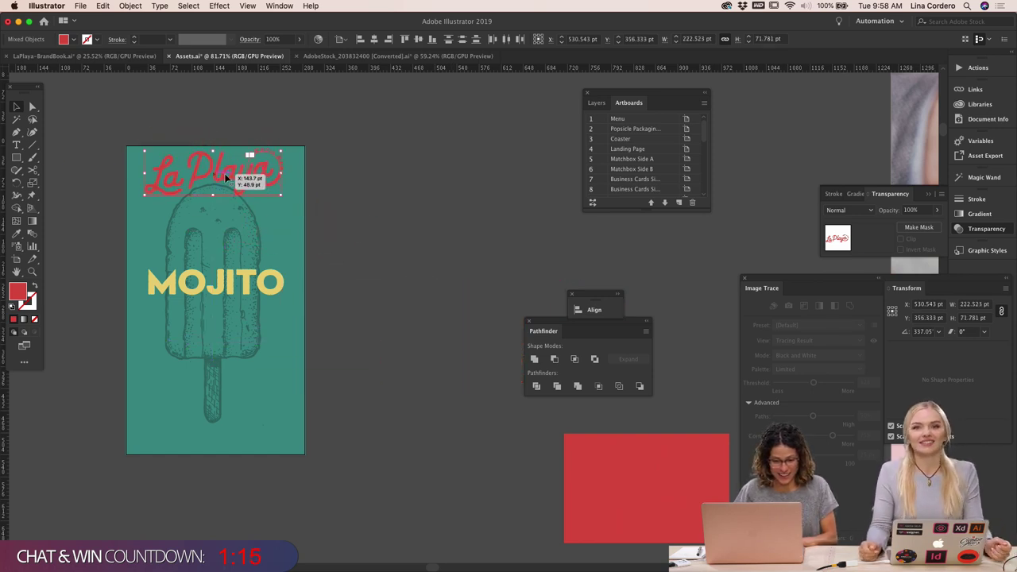
pyautogui.moveTo(281, 171); pyautogui.dragTo(253, 173)
pyautogui.hotkey('shift', 'Up')
pyautogui.hotkey('shift', 'Up')
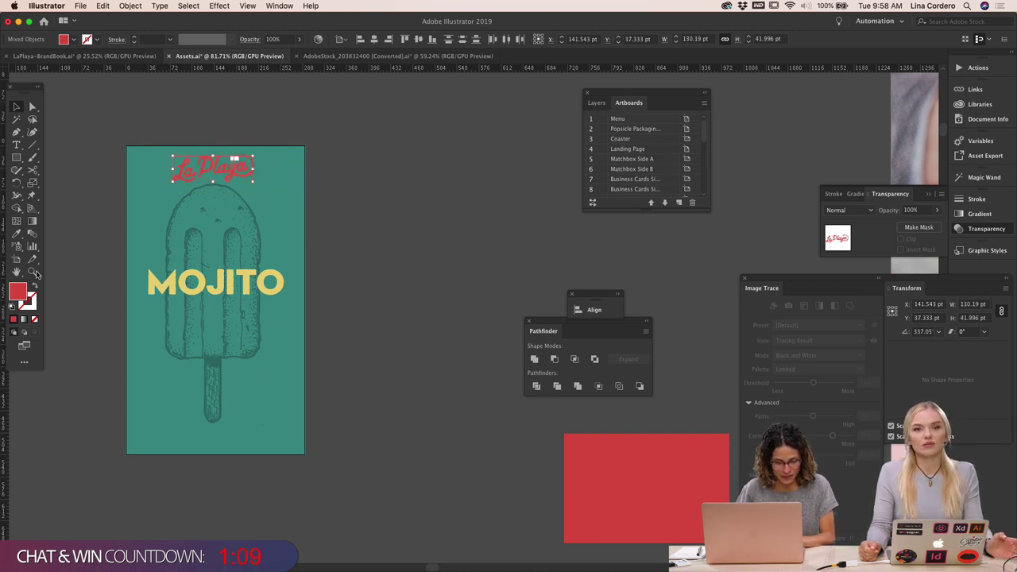
pyautogui.click(73, 39)
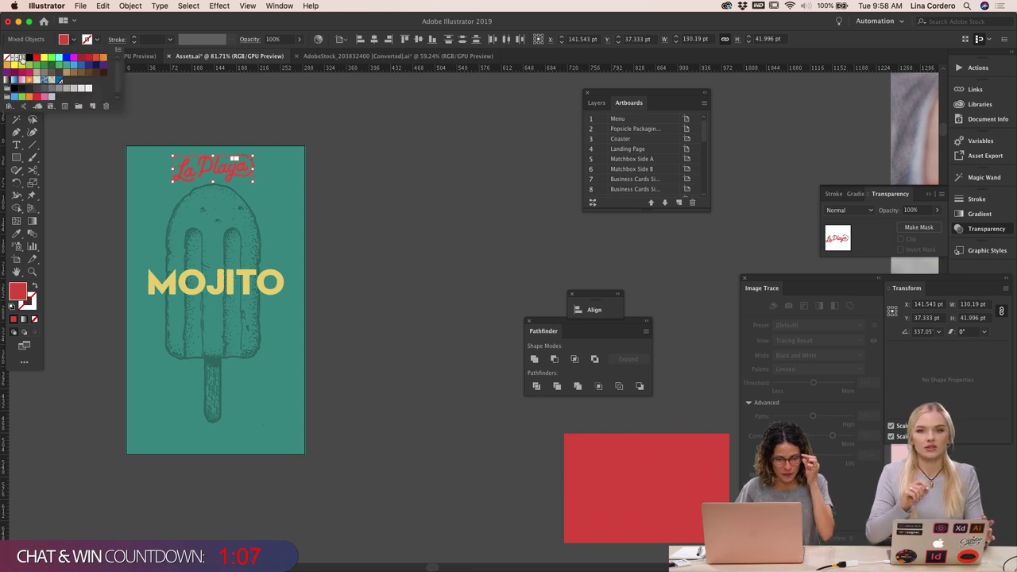
# Fill the La Playa logo with white, then deselect it
pyautogui.click(20, 60)
pyautogui.click(388, 235)
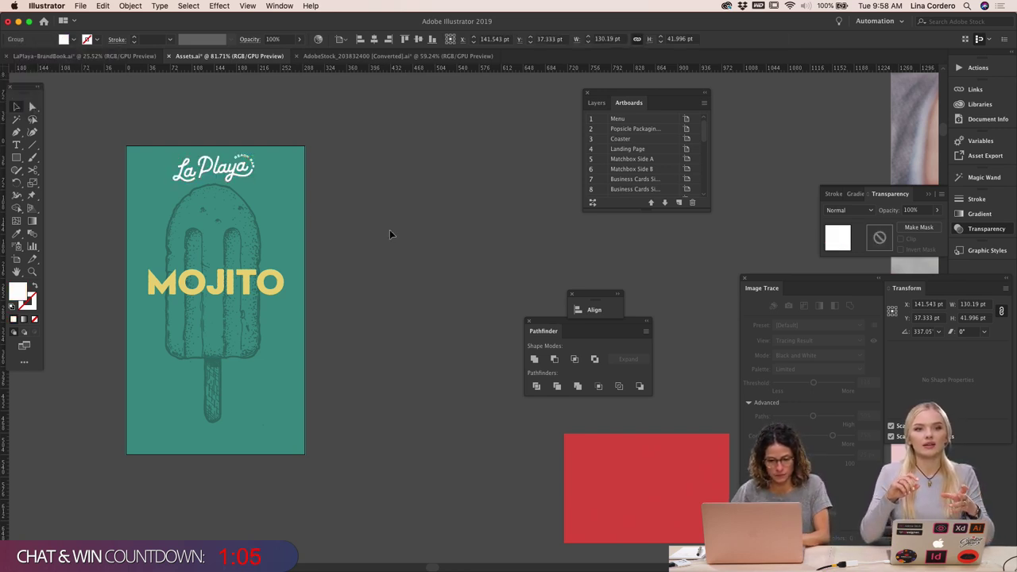
pyautogui.click(261, 171)
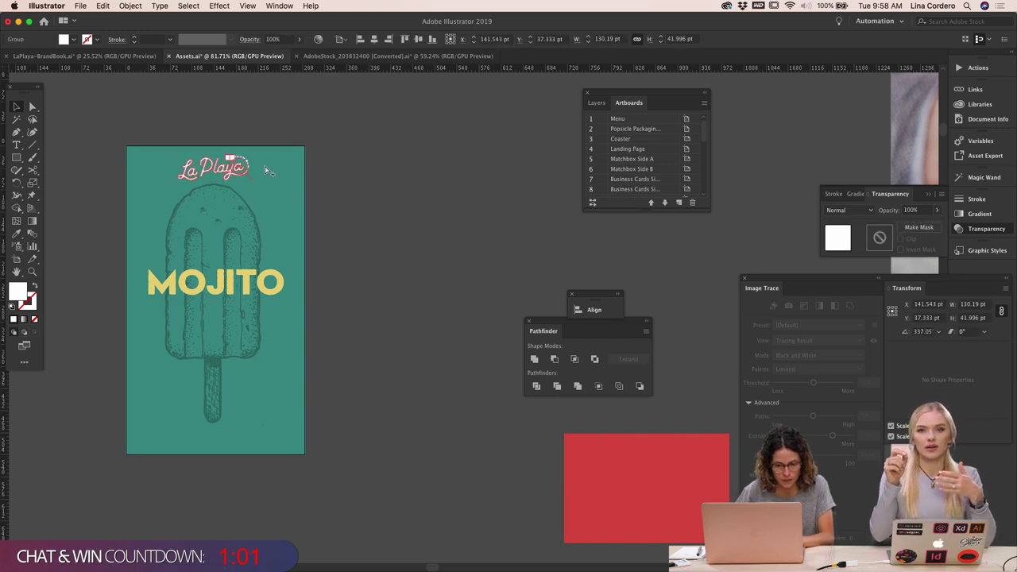
pyautogui.press('super+shift+a')
# Check the teal background and popsicle selections, then open the canvas context menu
pyautogui.scroll(-2, 266, 178)
pyautogui.click(267, 191)
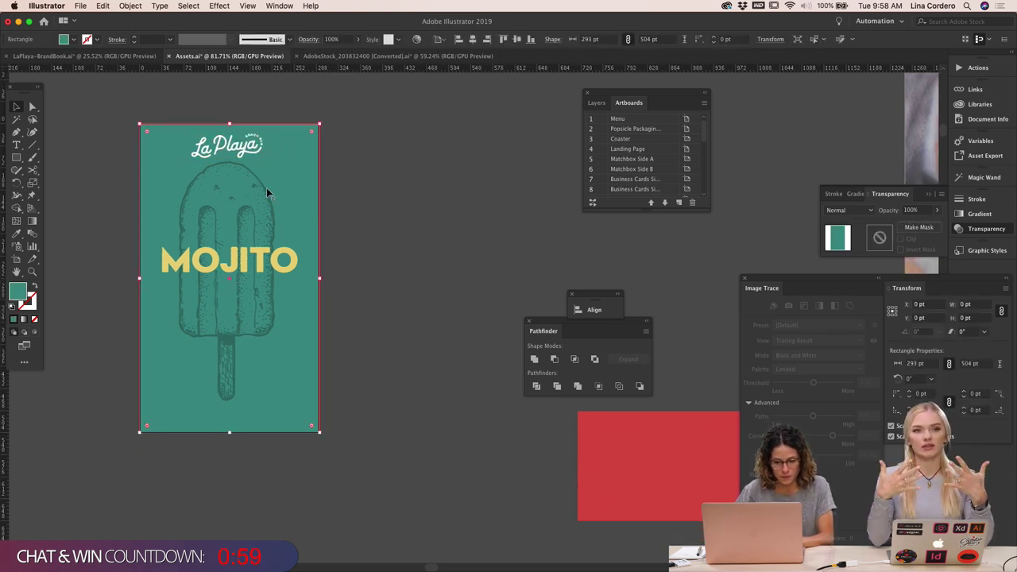
pyautogui.click(266, 188)
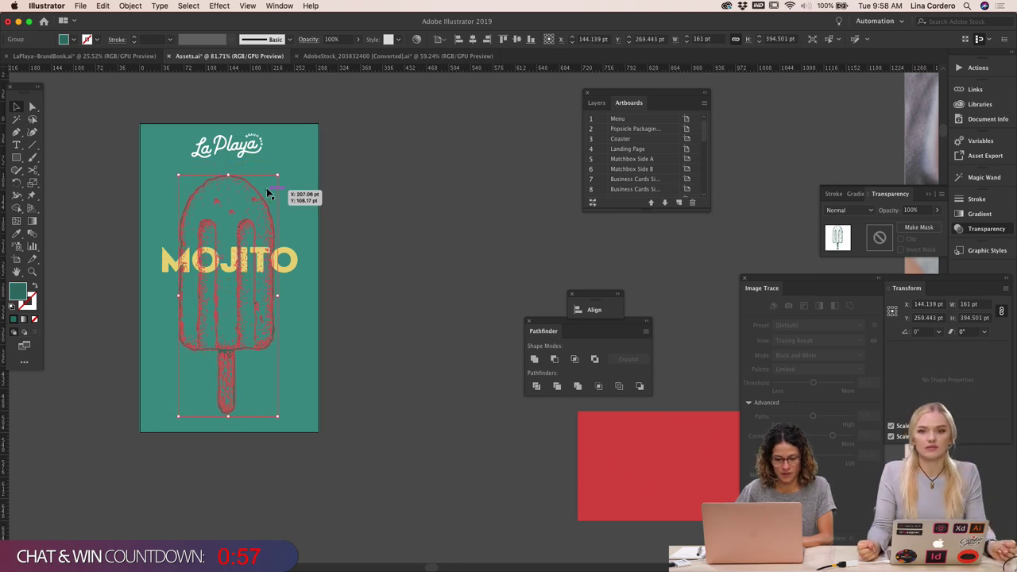
pyautogui.click(413, 241)
pyautogui.scroll(-1, 413, 241)
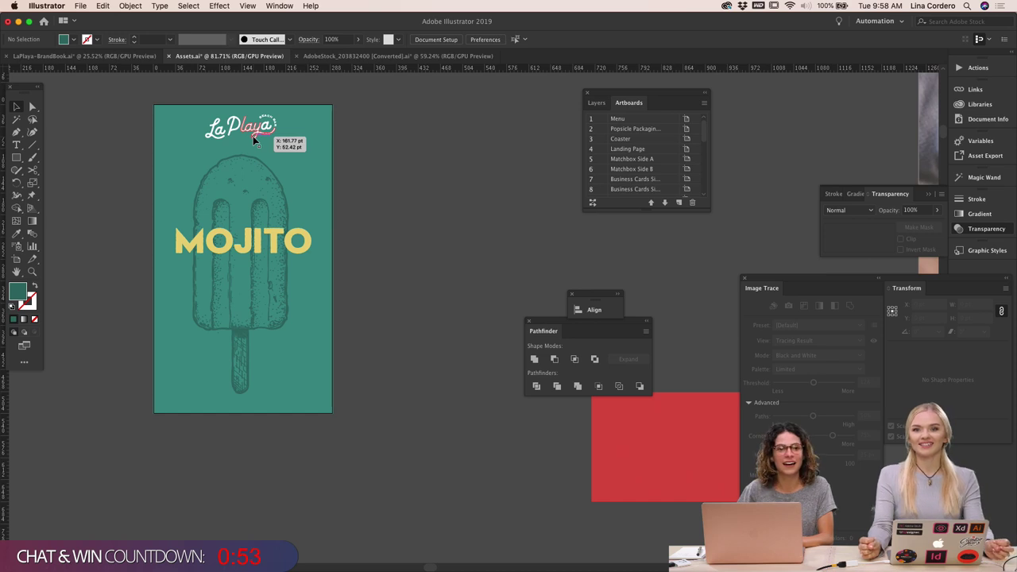
pyautogui.rightClick(419, 213)
pyautogui.click(375, 197)
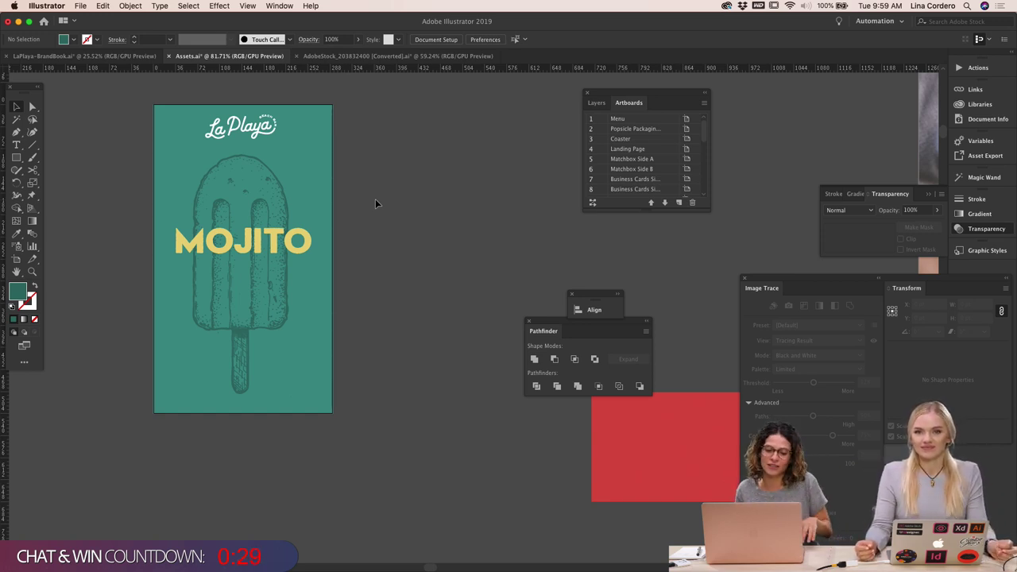
pyautogui.scroll(-1, 375, 202)
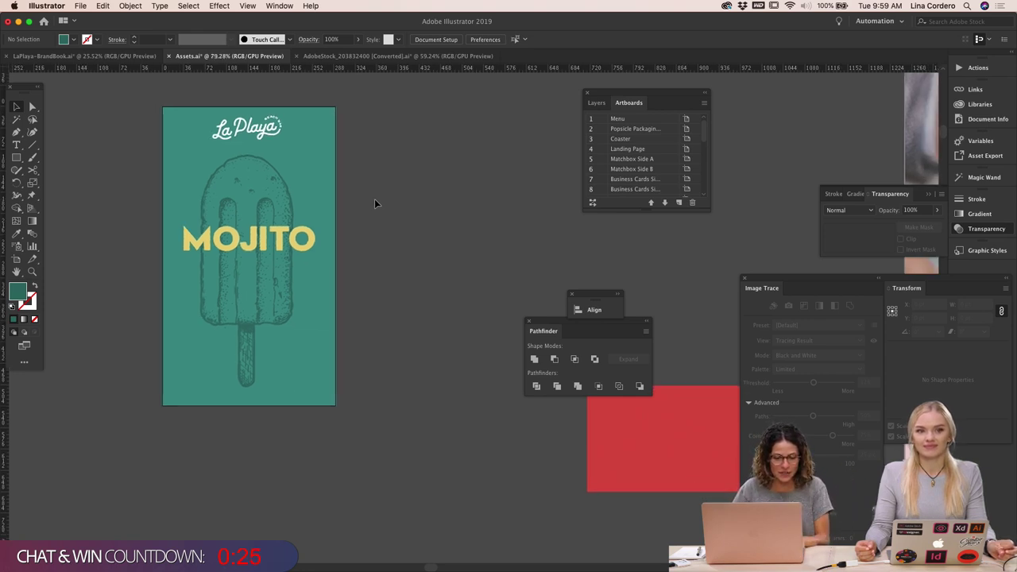
pyautogui.hscroll(-2, 375, 200)
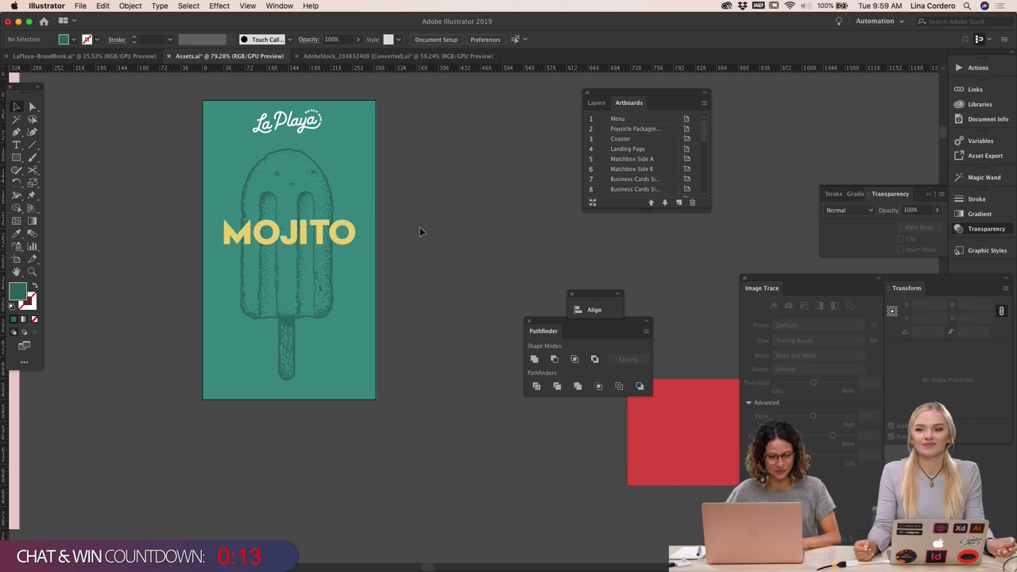
pyautogui.scroll(-3, 420, 226)
pyautogui.scroll(3, 425, 233)
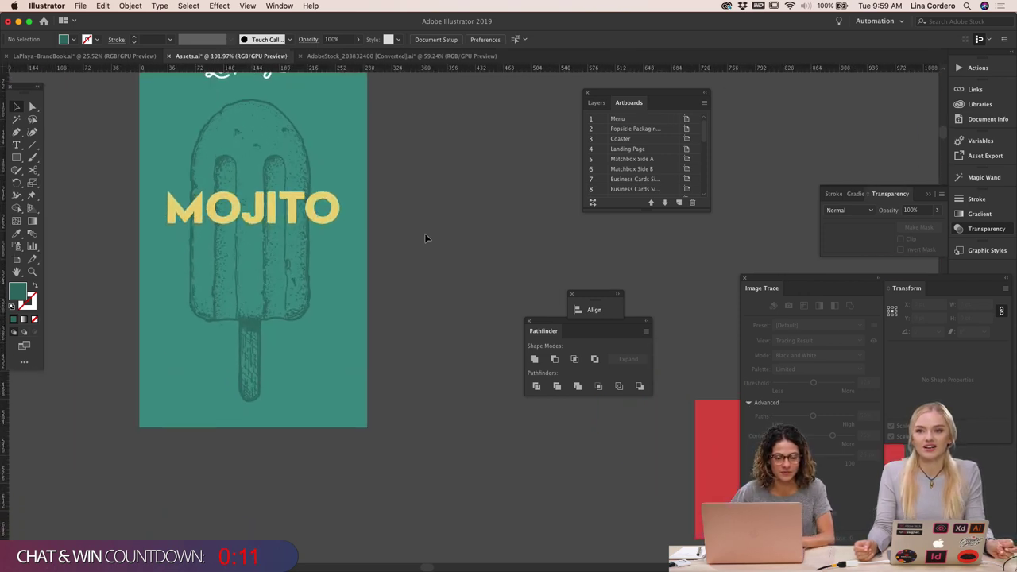
# Add a text object reading 'LIME' on the pasteboard beside the Mojito card
pyautogui.click(17, 147)
pyautogui.hscroll(2, 381, 227)
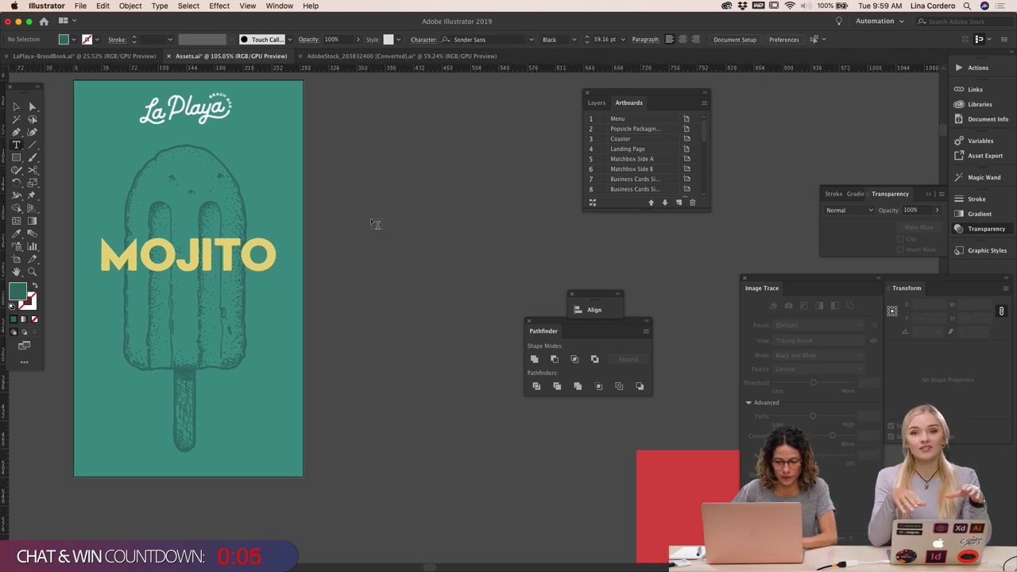
pyautogui.click(371, 218)
pyautogui.write('LIME +')
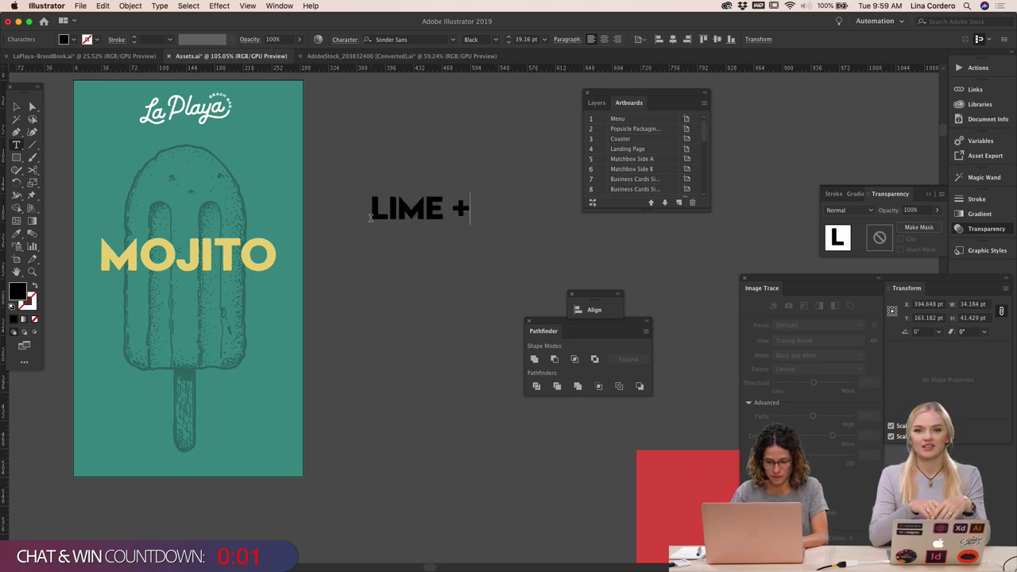
pyautogui.press('BackSpace')
pyautogui.press('BackSpace')
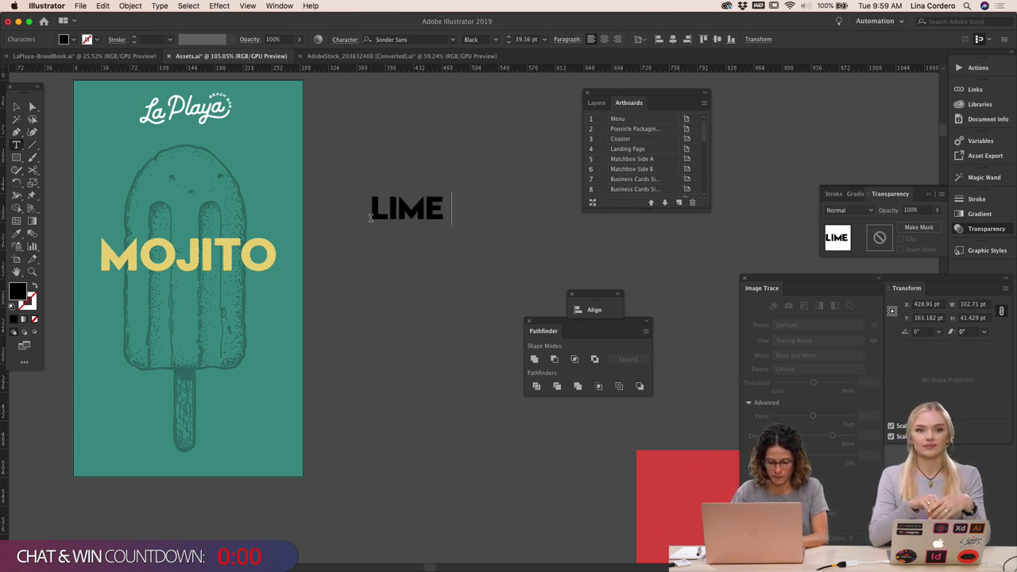
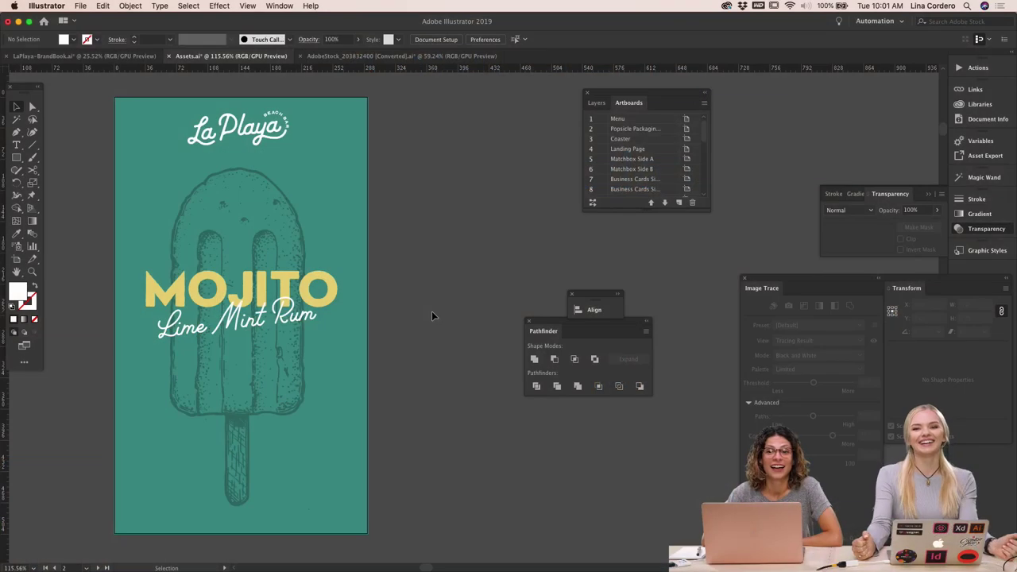
# Paste a copy of the arced subtitle from under PALETAS below the Mojito artboard
pyautogui.scroll(2, 426, 296)
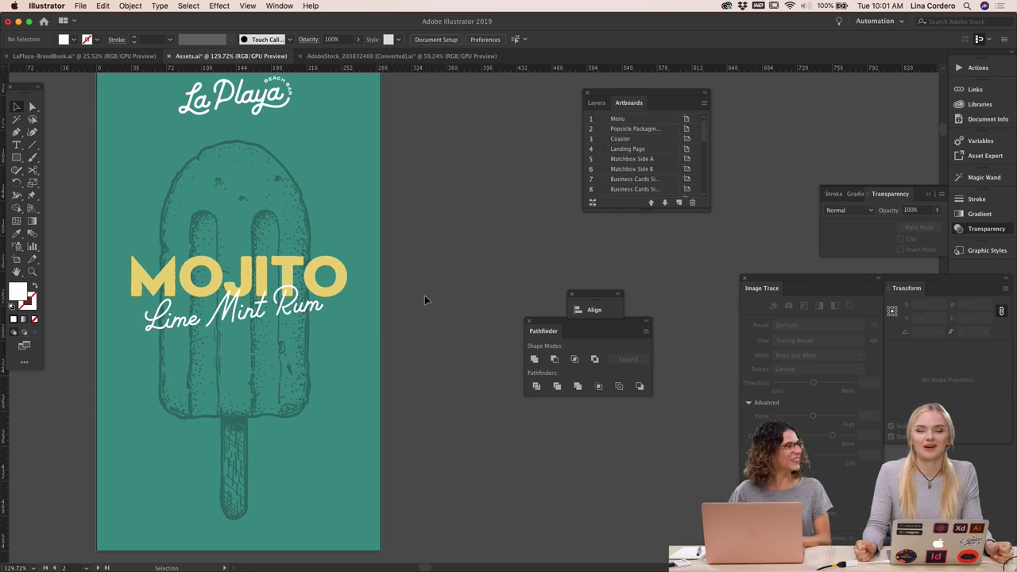
pyautogui.scroll(-3, 424, 299)
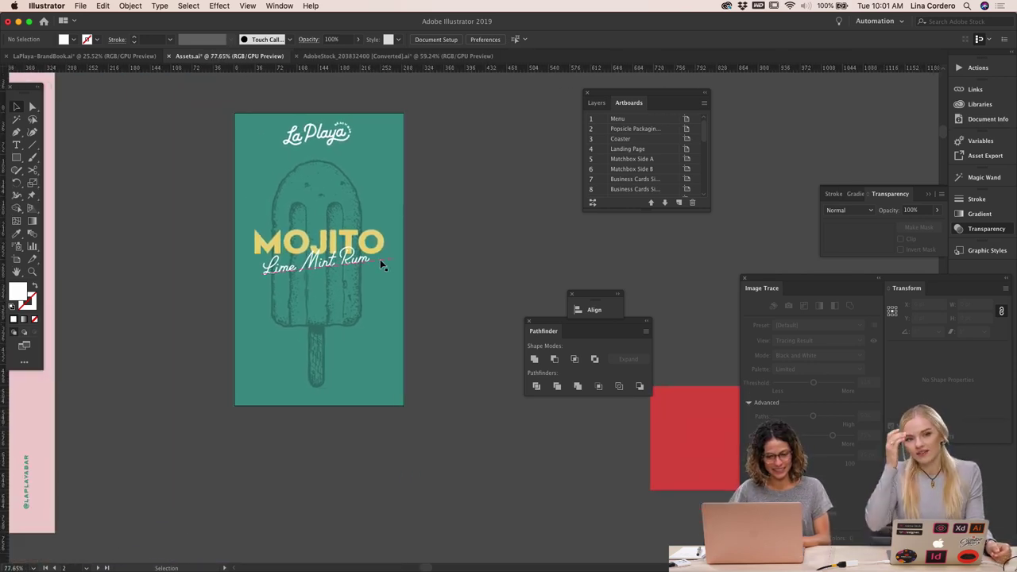
pyautogui.scroll(-3, 380, 259)
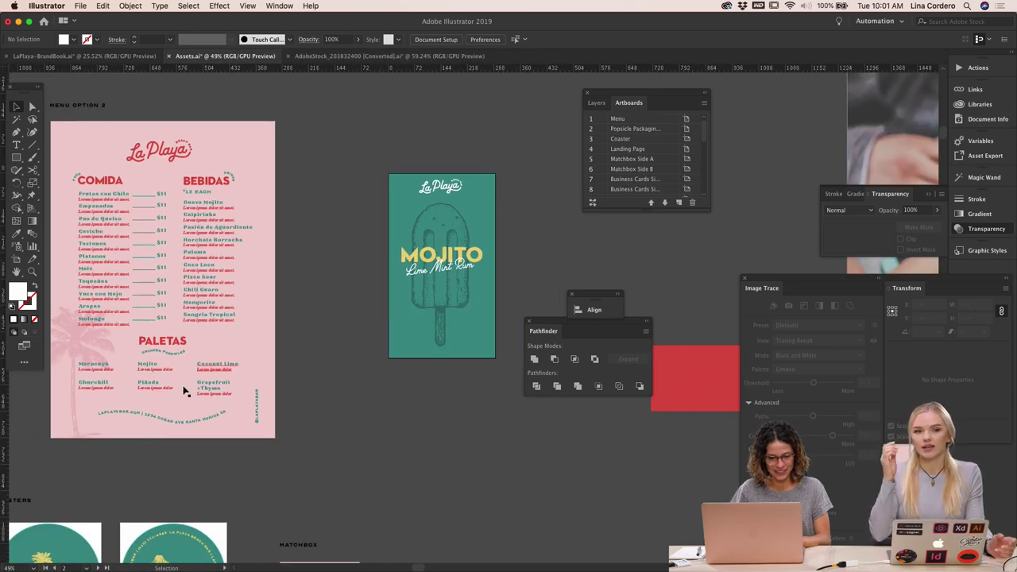
pyautogui.click(162, 422)
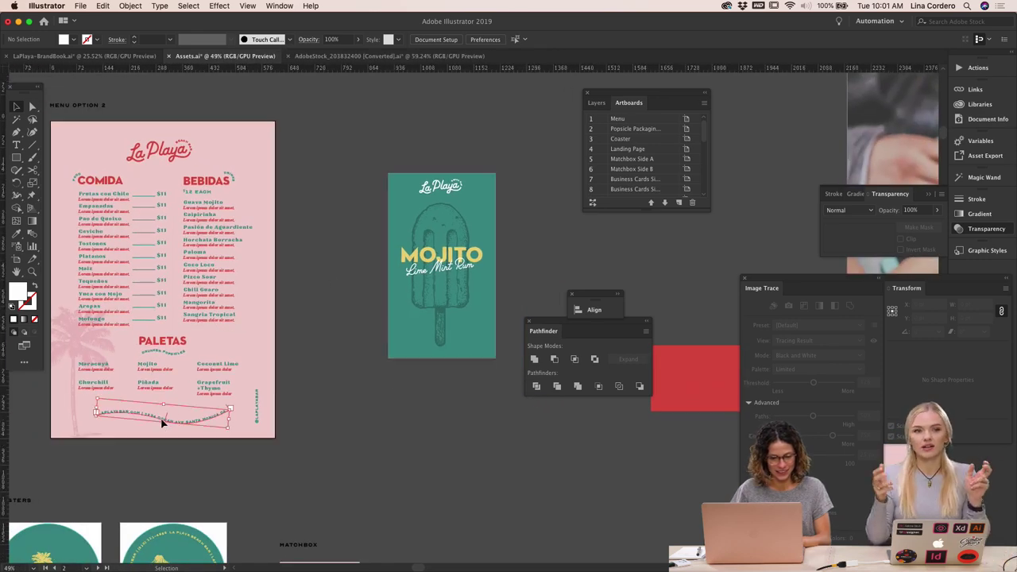
pyautogui.click(160, 352)
pyautogui.scroll(3, 307, 374)
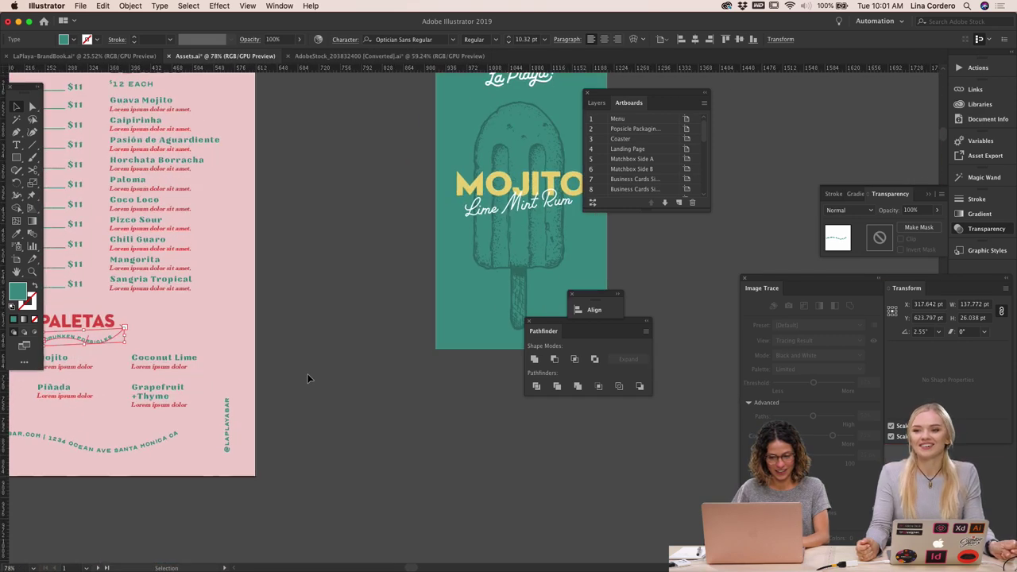
pyautogui.hscroll(3, 495, 321)
pyautogui.press('super+v')
pyautogui.moveTo(488, 317); pyautogui.dragTo(403, 401)
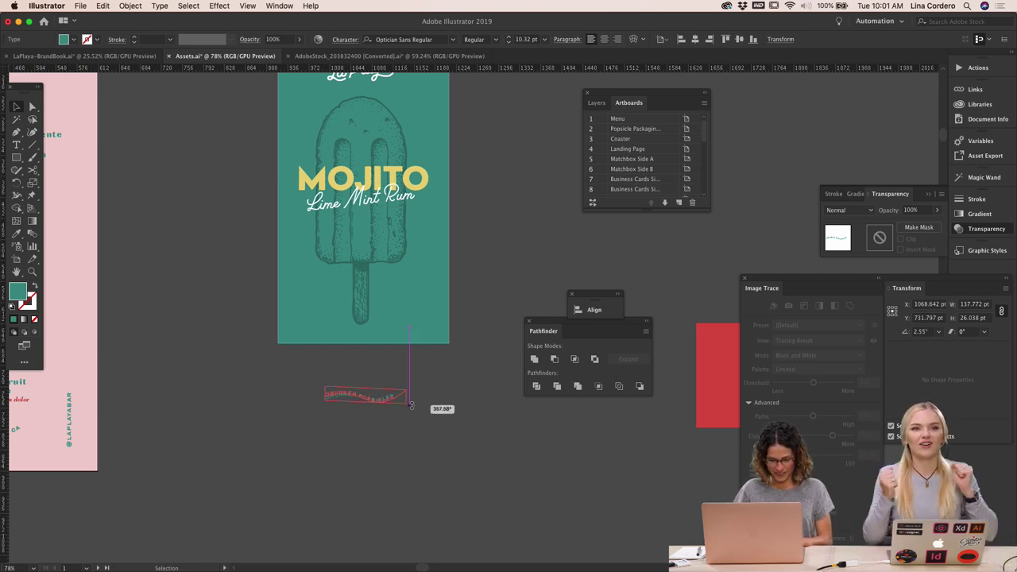
# Move the DRUNKEN POPSICLES text up so it sits across the popsicle stick
pyautogui.scroll(3, 423, 410)
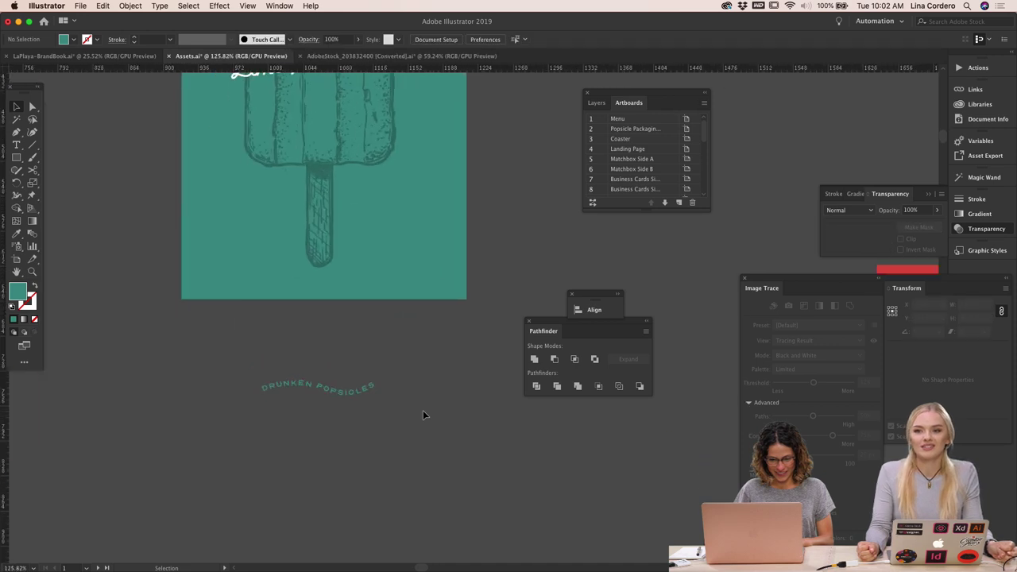
pyautogui.click(329, 389)
pyautogui.tripleClick(352, 393)
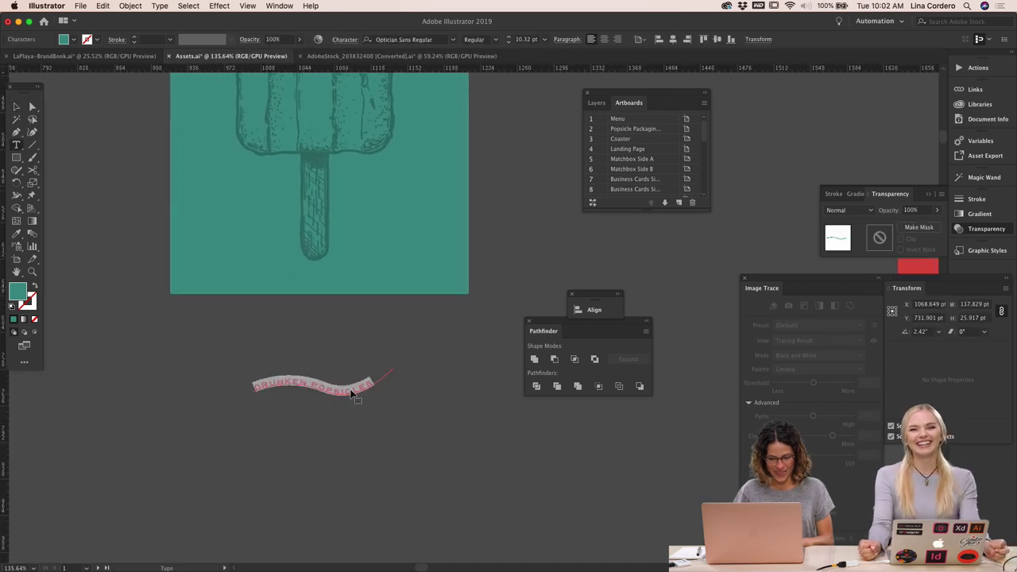
pyautogui.press('Escape')
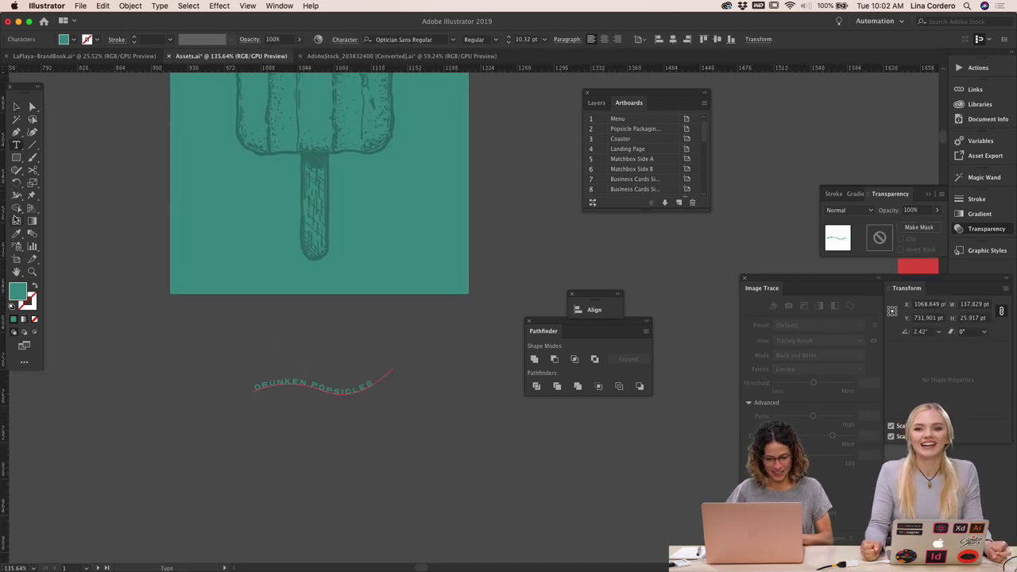
pyautogui.click(18, 105)
pyautogui.click(309, 398)
pyautogui.moveTo(331, 393); pyautogui.dragTo(338, 256)
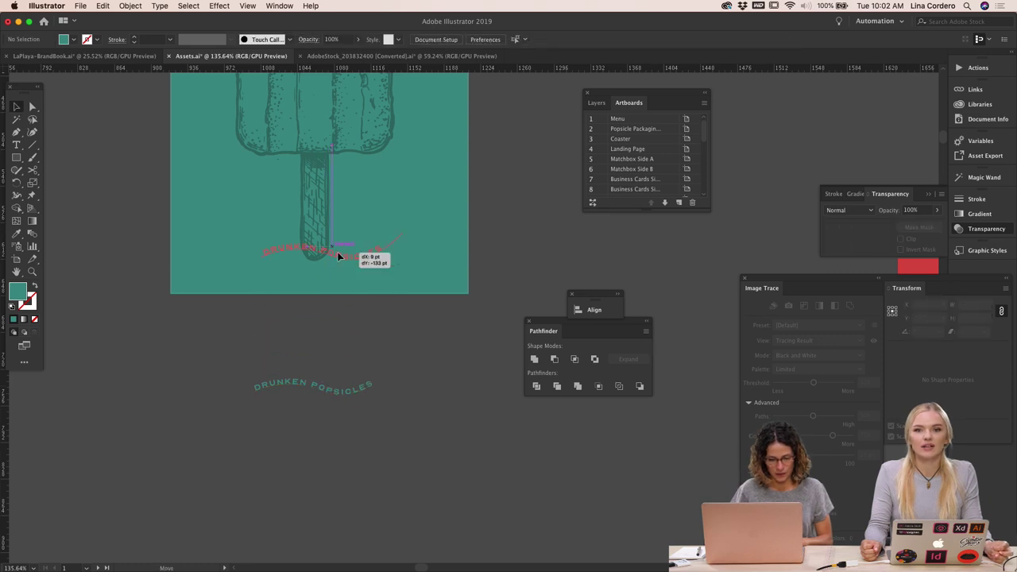
pyautogui.moveTo(332, 208); pyautogui.dragTo(333, 205)
# Deselect the yellow DRUNKEN POPSICLES text on the Mojito artboard and switch to the Type tool
pyautogui.scroll(3, 333, 205)
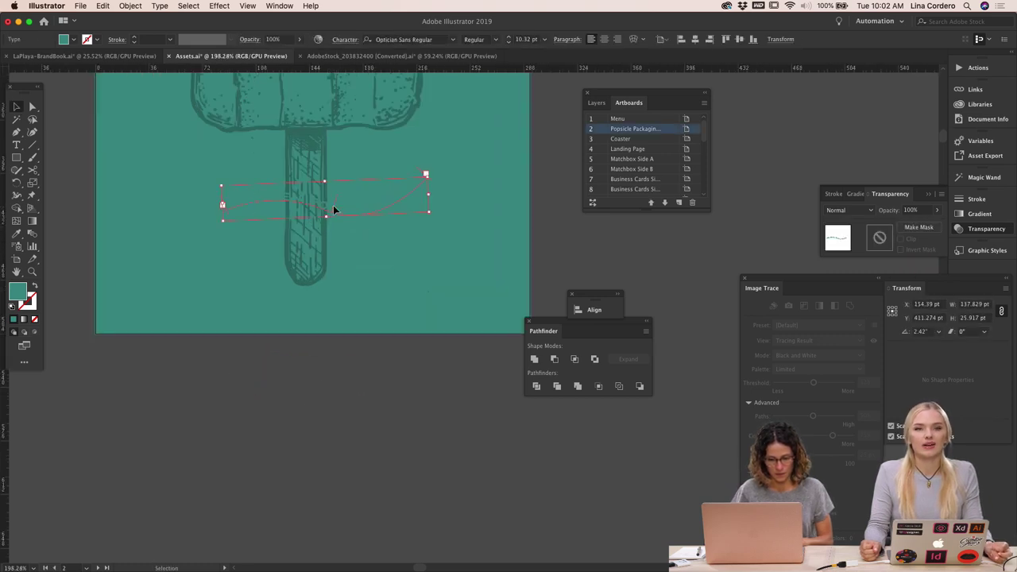
pyautogui.scroll(-5, 284, 273)
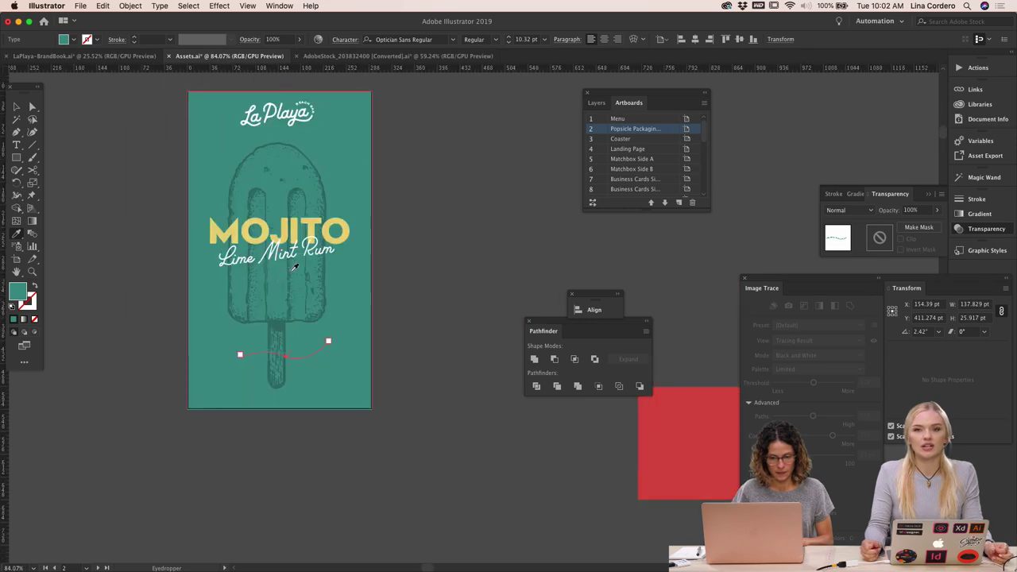
pyautogui.scroll(-3, 335, 247)
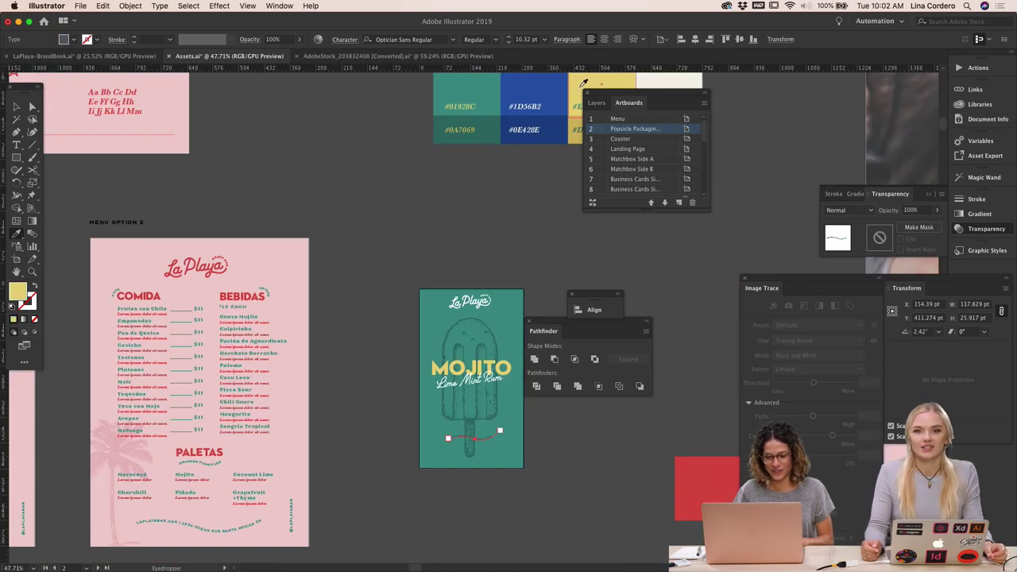
pyautogui.hscroll(5, 372, 254)
pyautogui.scroll(-1, 372, 254)
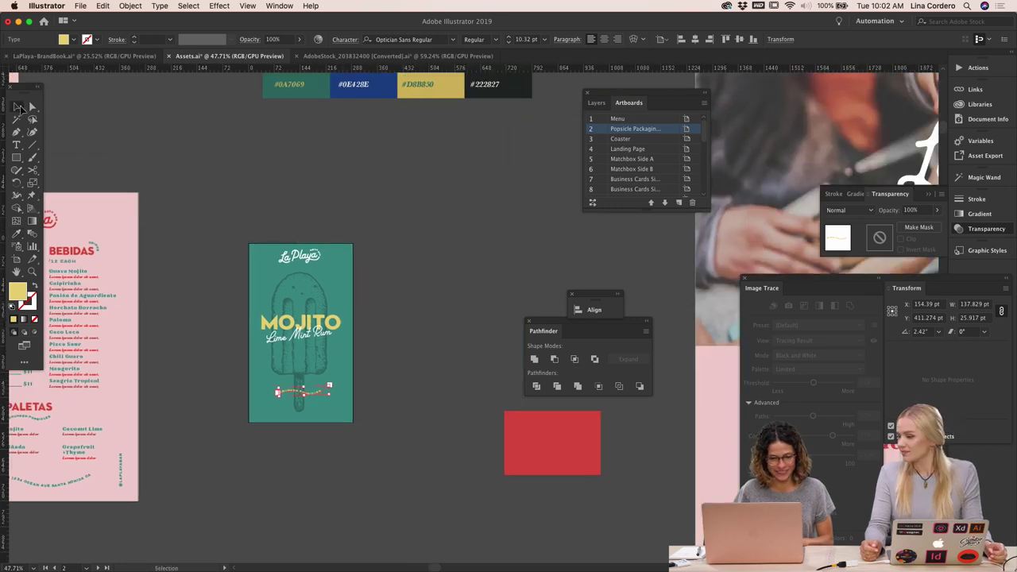
pyautogui.click(246, 201)
pyautogui.scroll(3, 246, 201)
pyautogui.scroll(-2, 246, 201)
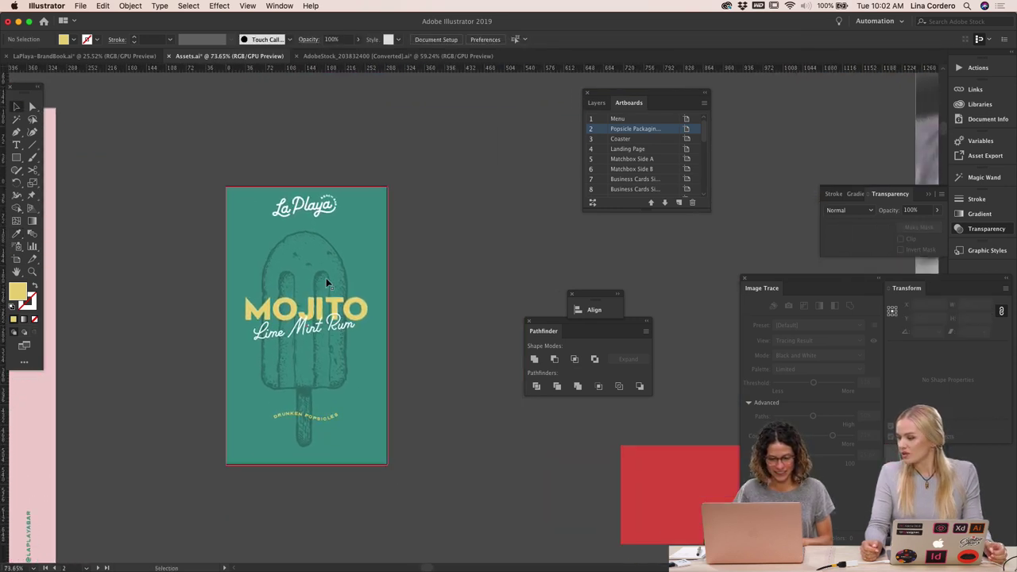
pyautogui.scroll(-1, 397, 371)
pyautogui.hscroll(1, 397, 371)
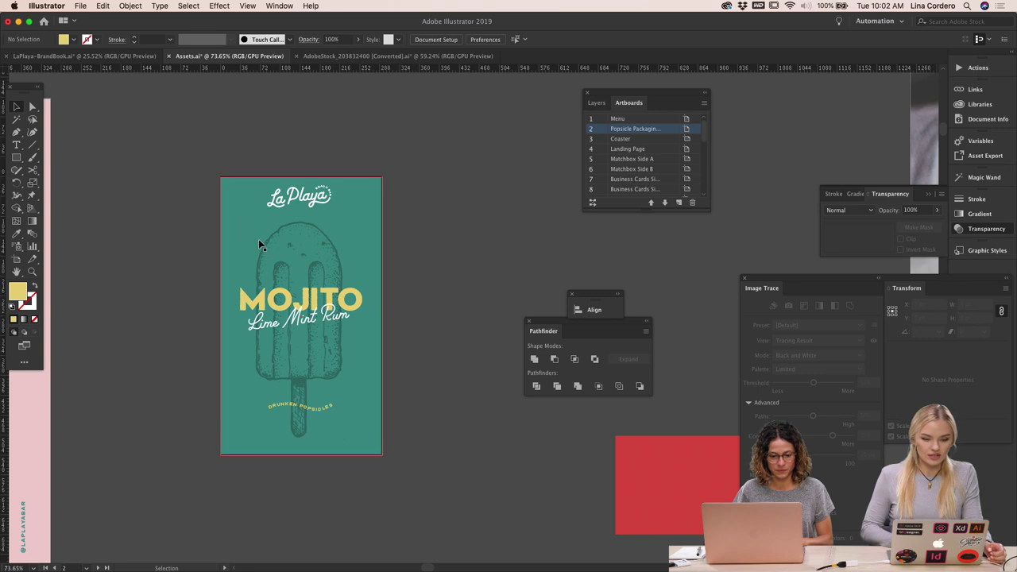
pyautogui.scroll(2, 259, 243)
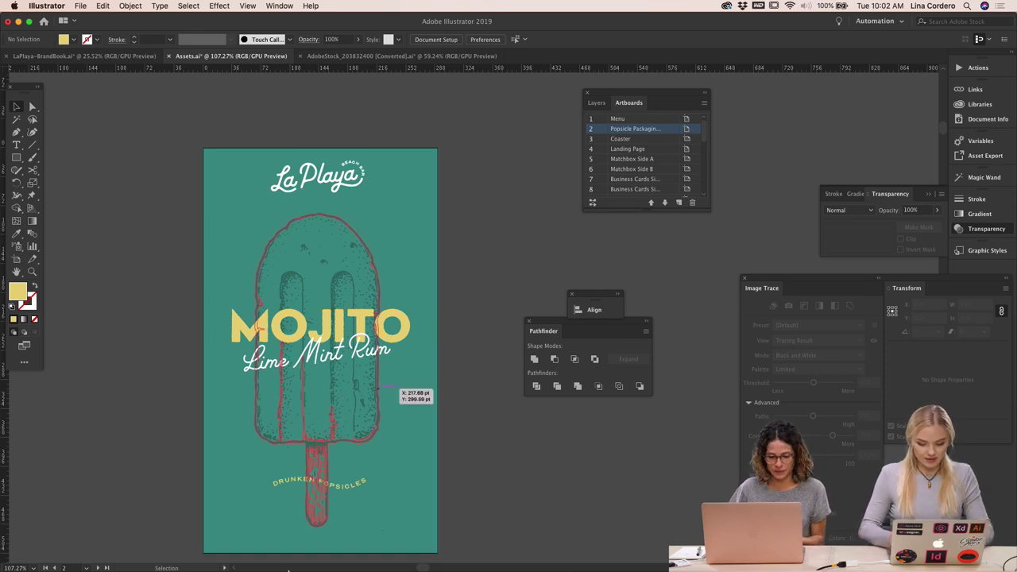
pyautogui.click(16, 144)
pyautogui.scroll(3, 216, 228)
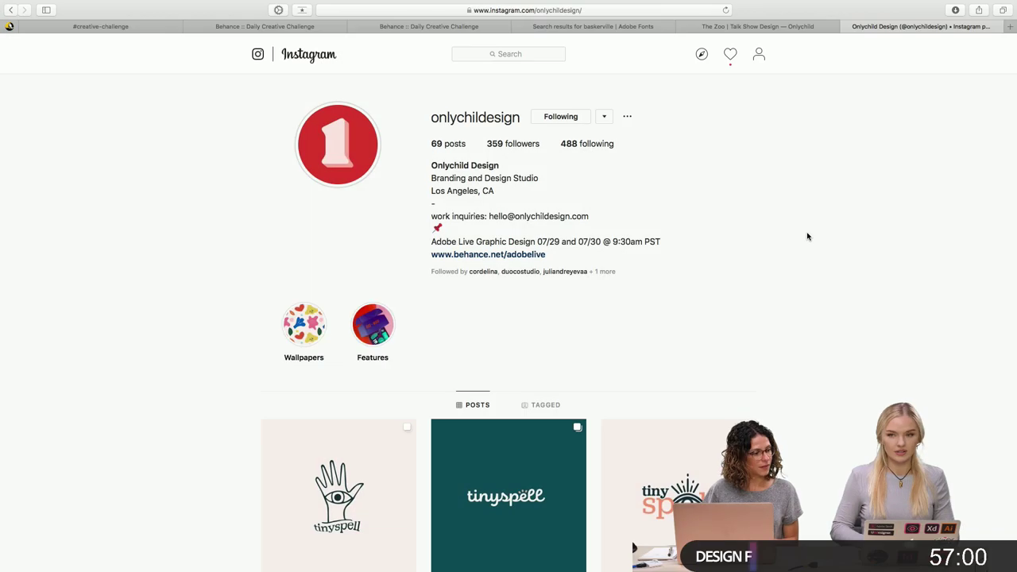
# View both images of the hand-and-eye tinyspell post, then return to the grid
pyautogui.scroll(-1, 808, 236)
pyautogui.scroll(-5, 807, 236)
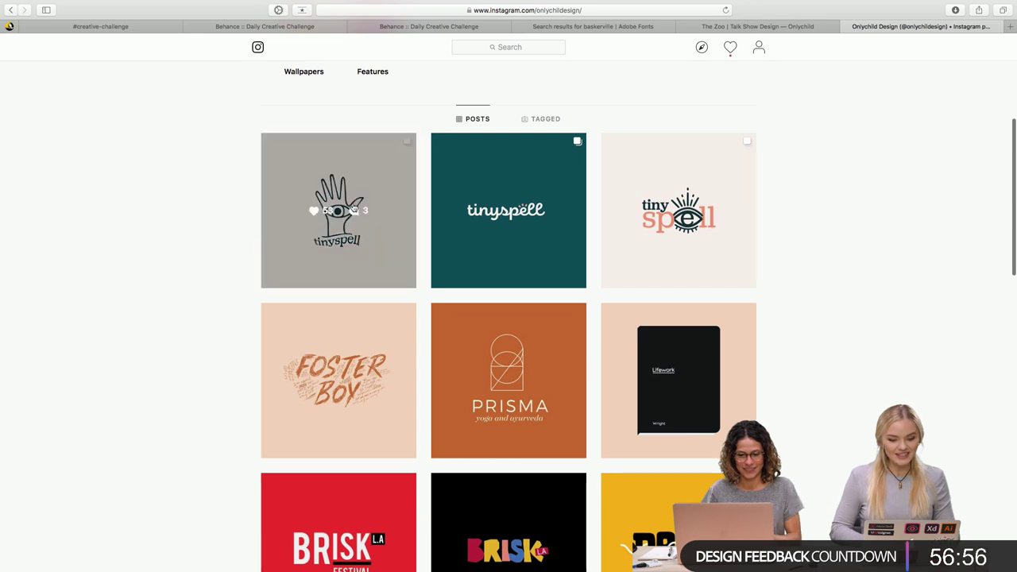
pyautogui.click(338, 177)
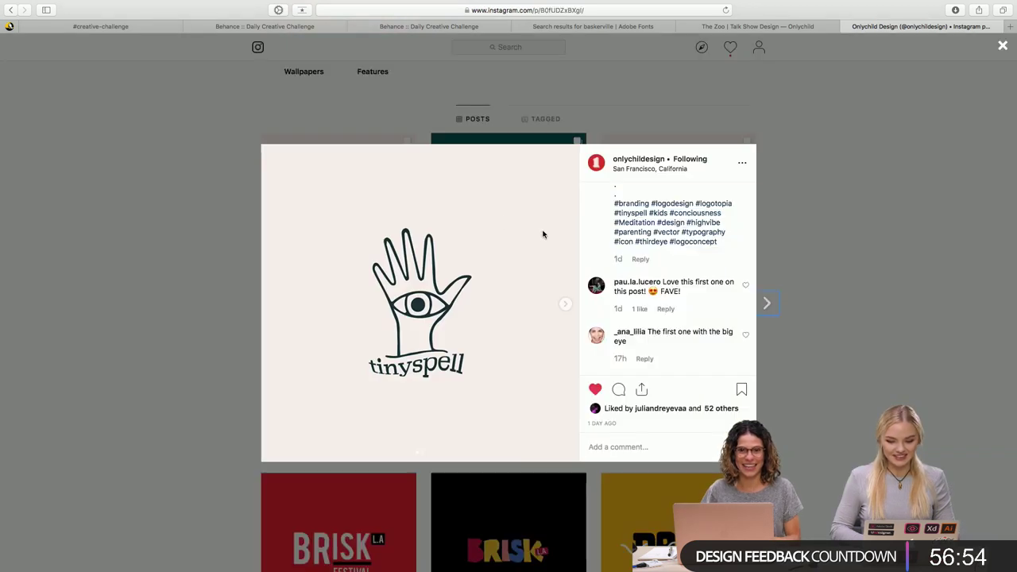
pyautogui.click(566, 308)
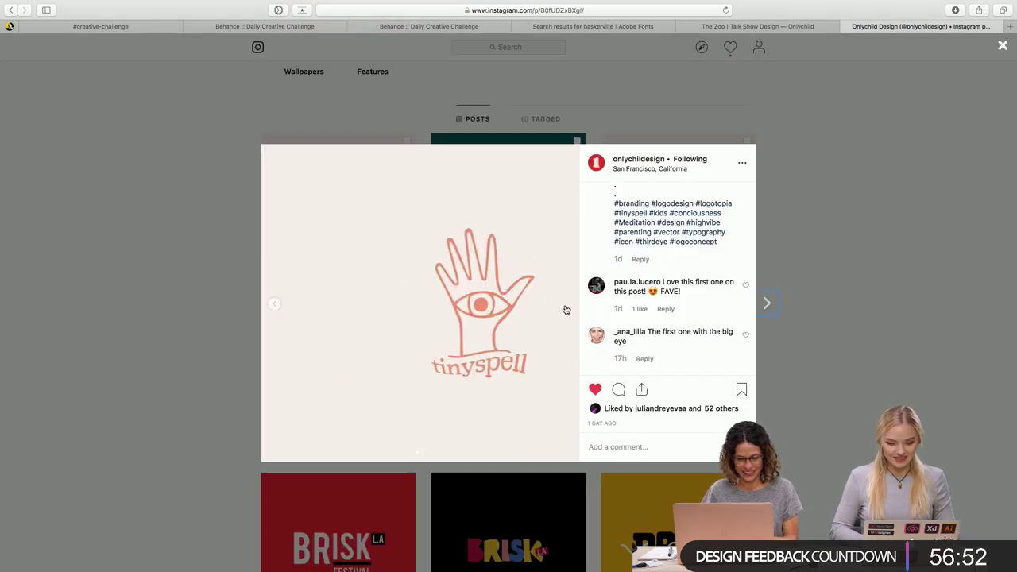
pyautogui.click(806, 180)
pyautogui.click(307, 198)
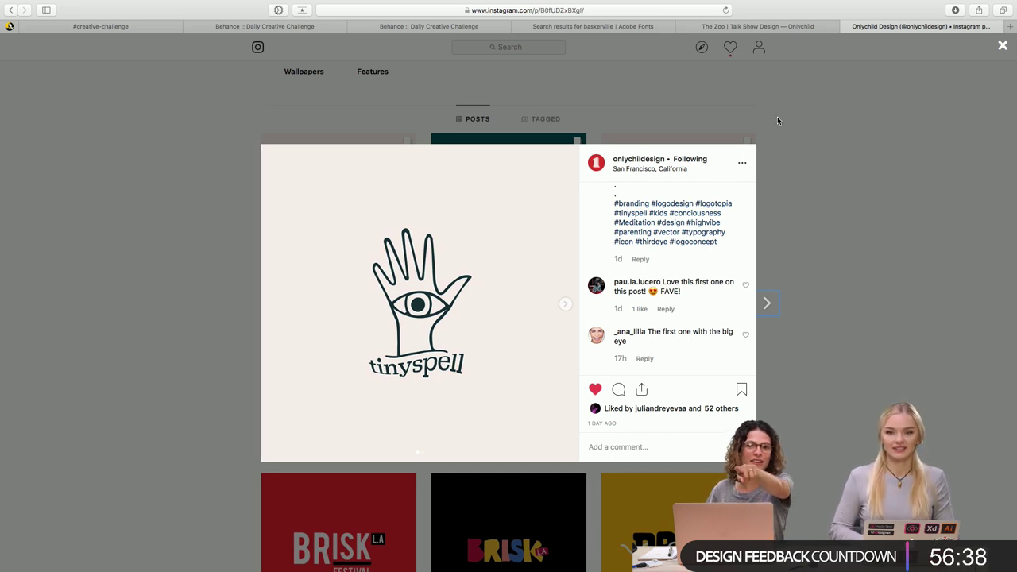
pyautogui.click(567, 309)
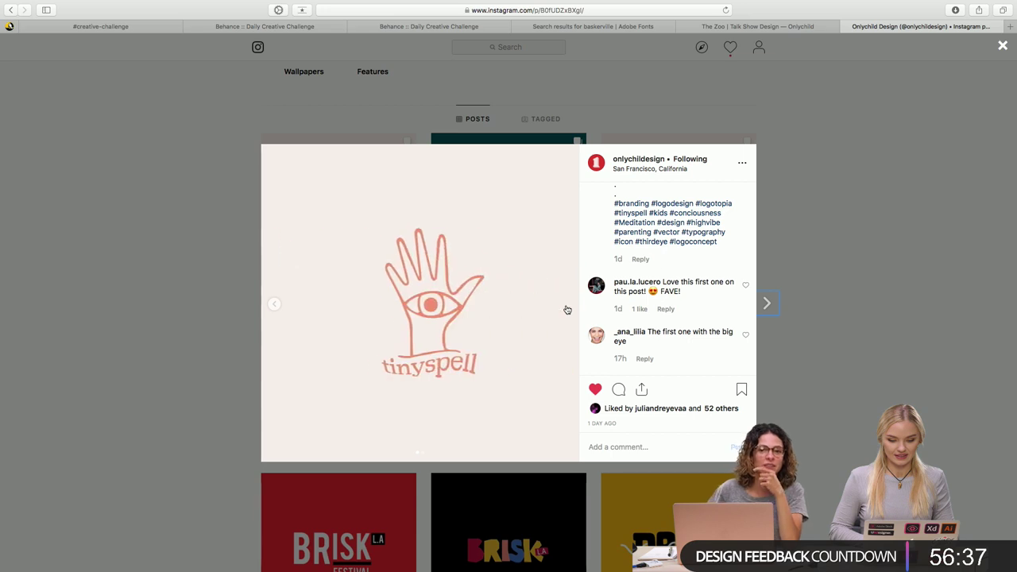
pyautogui.click(839, 182)
# Browse the teal and cream tinyspell logo images, then return to the profile grid
pyautogui.scroll(1, 546, 236)
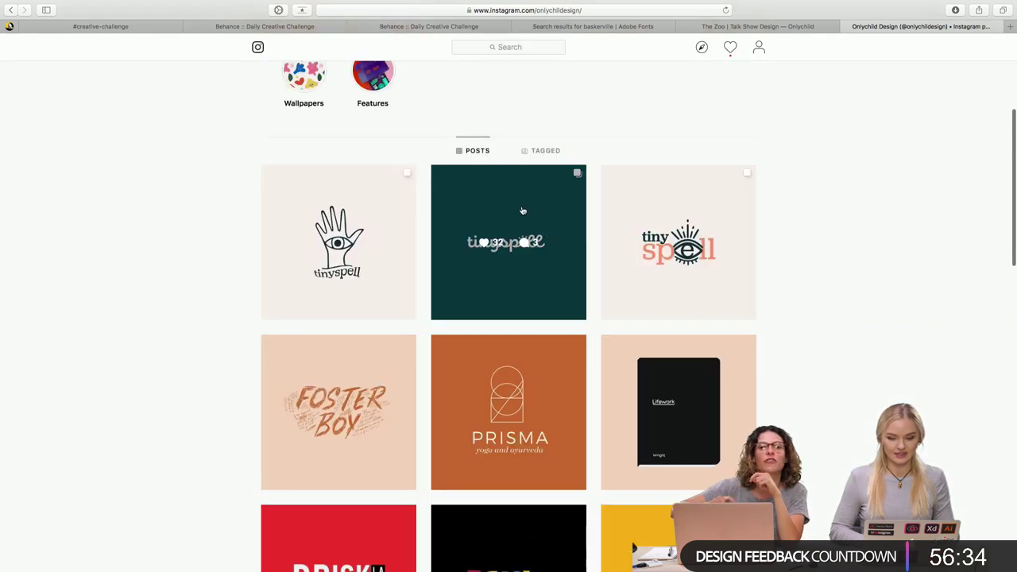
pyautogui.click(523, 211)
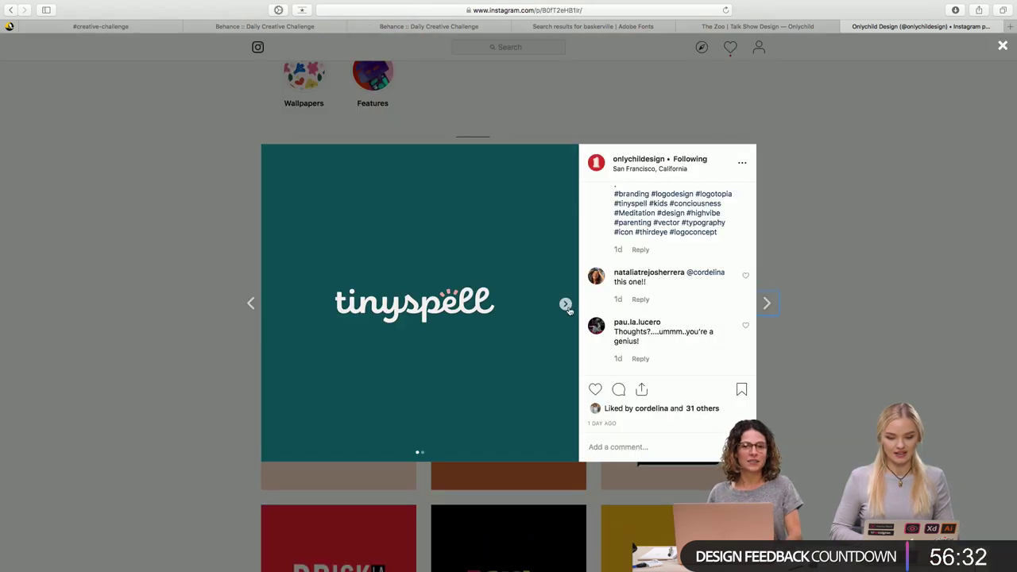
pyautogui.click(567, 306)
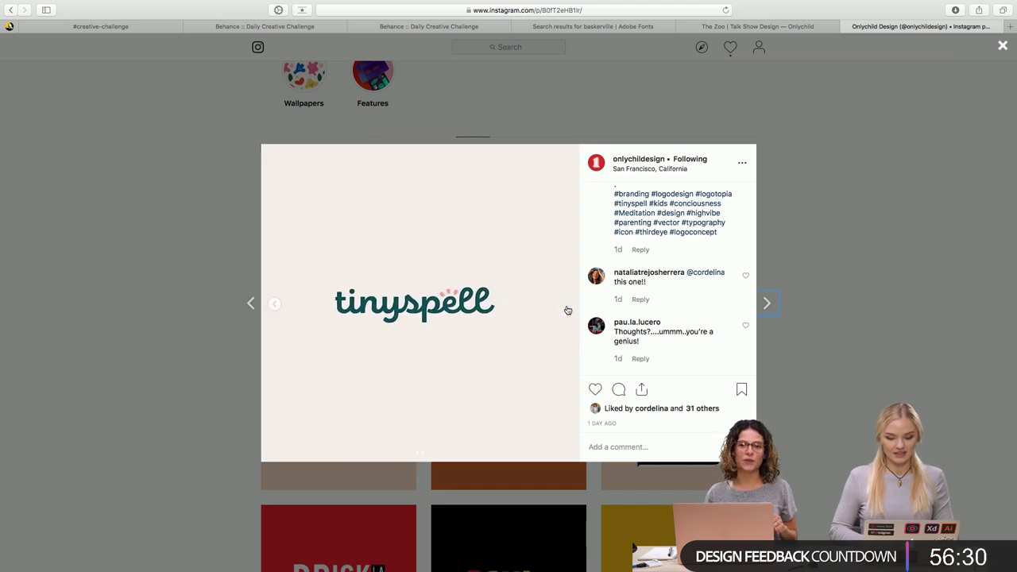
pyautogui.click(251, 304)
pyautogui.click(806, 154)
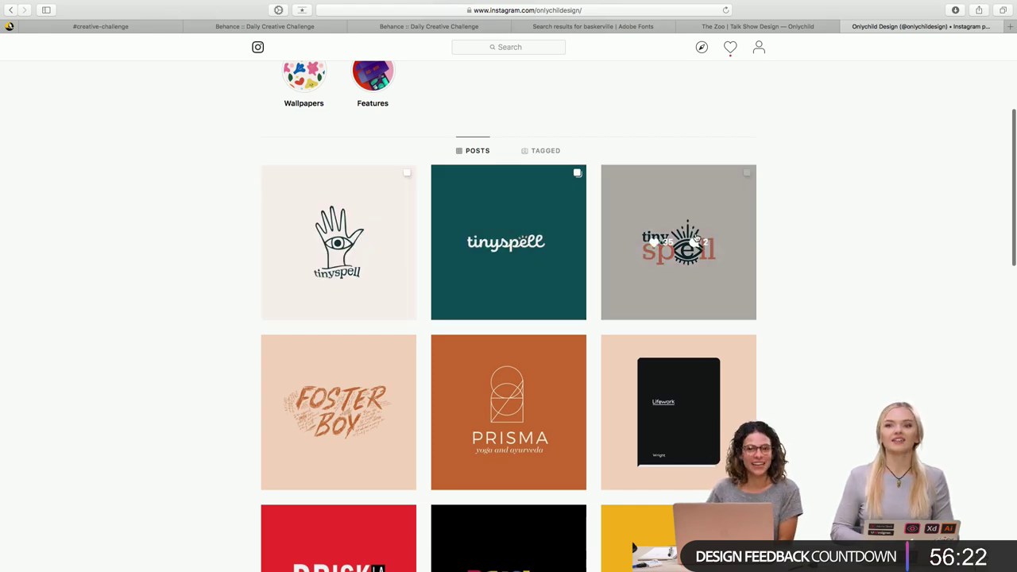
pyautogui.scroll(5, 774, 242)
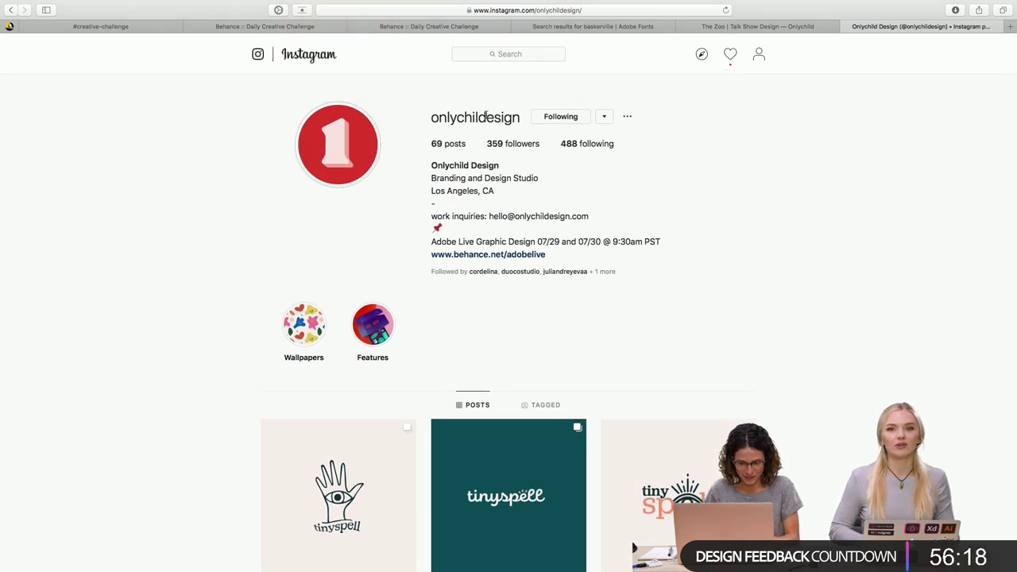
pyautogui.scroll(-4, 721, 244)
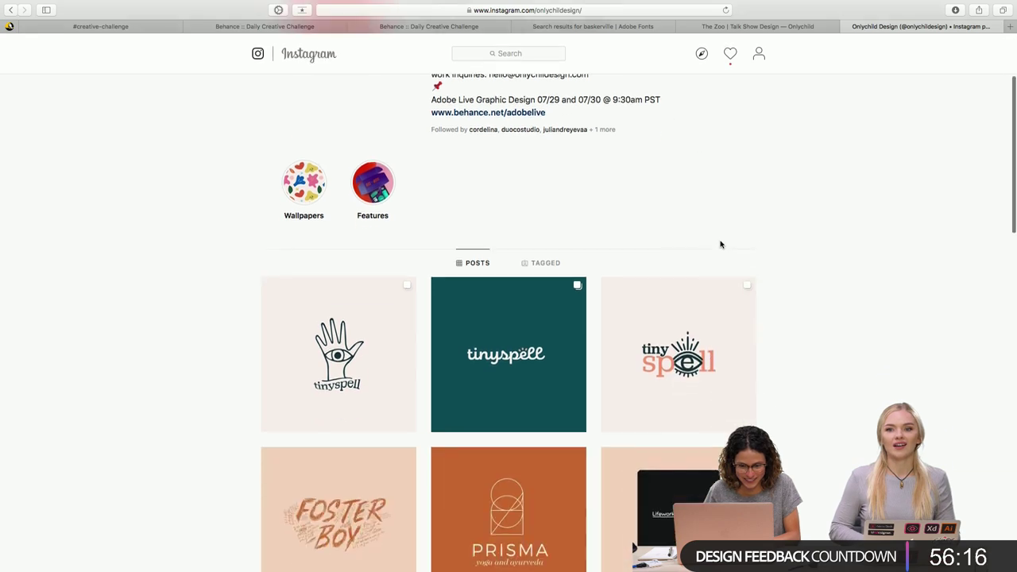
pyautogui.scroll(-1, 811, 267)
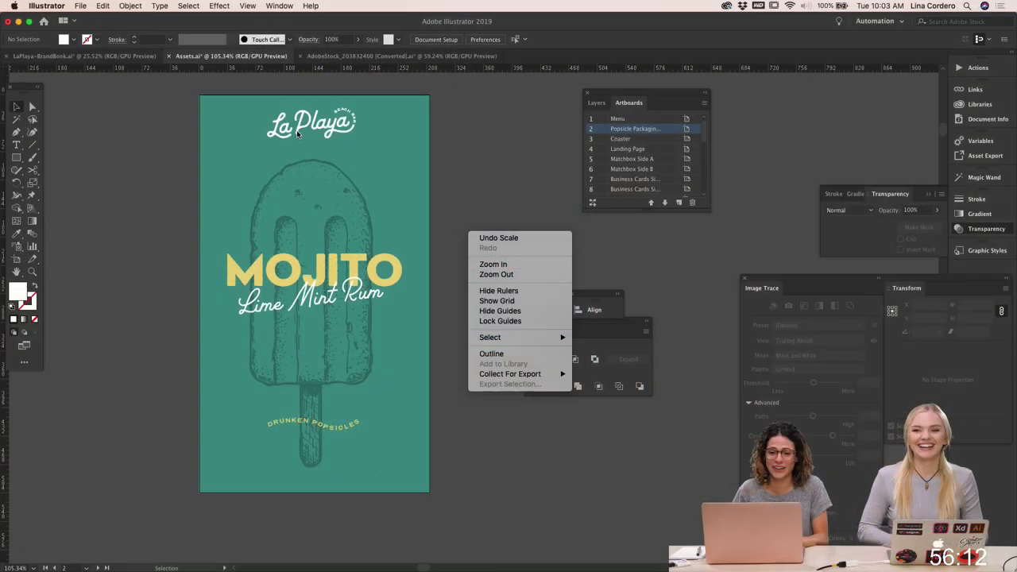
# Inspect the La Playa logo group, then deselect it and review the Mojito artboard
pyautogui.press('Escape')
pyautogui.click(297, 124)
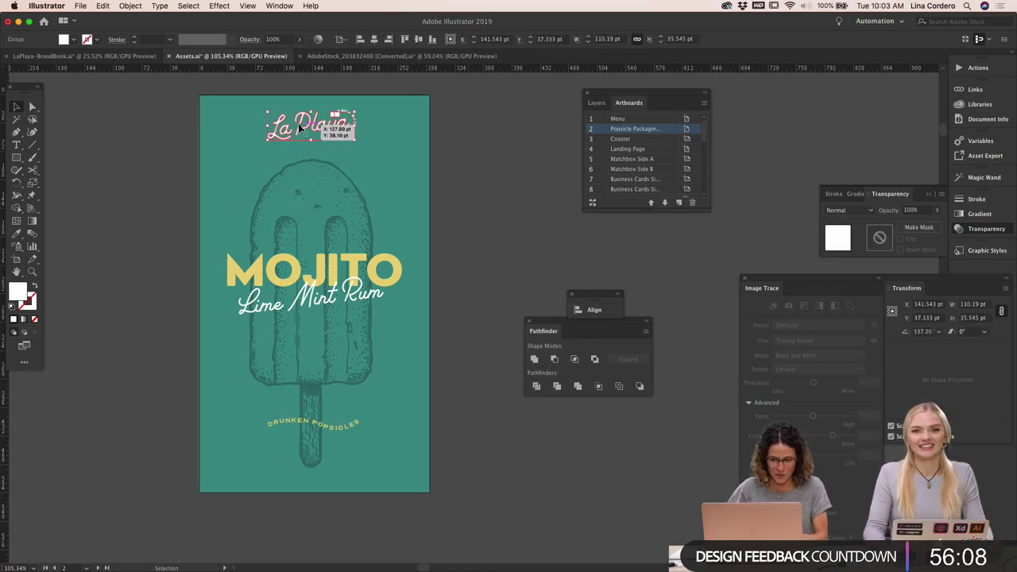
pyautogui.click(460, 158)
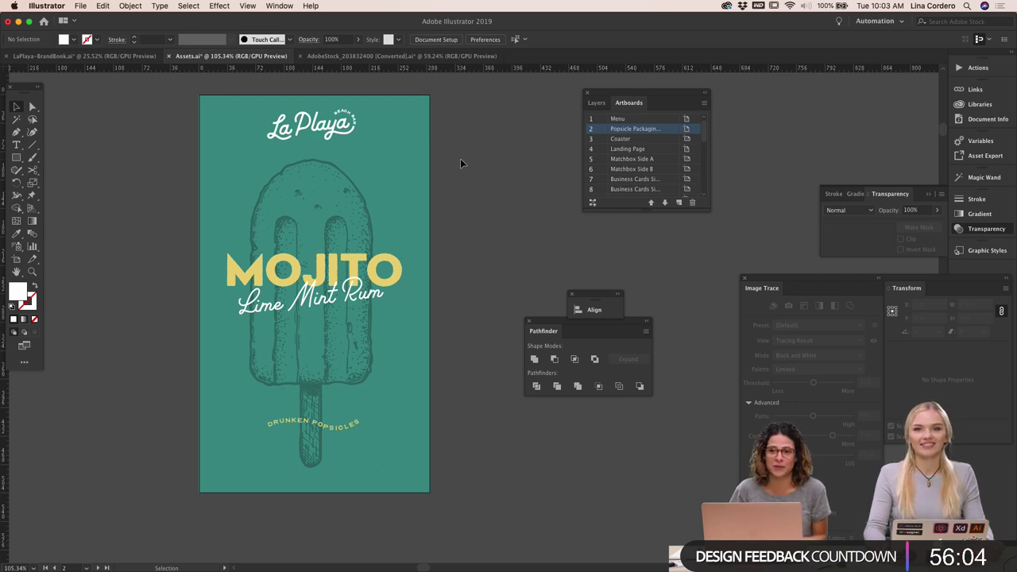
pyautogui.scroll(2, 460, 158)
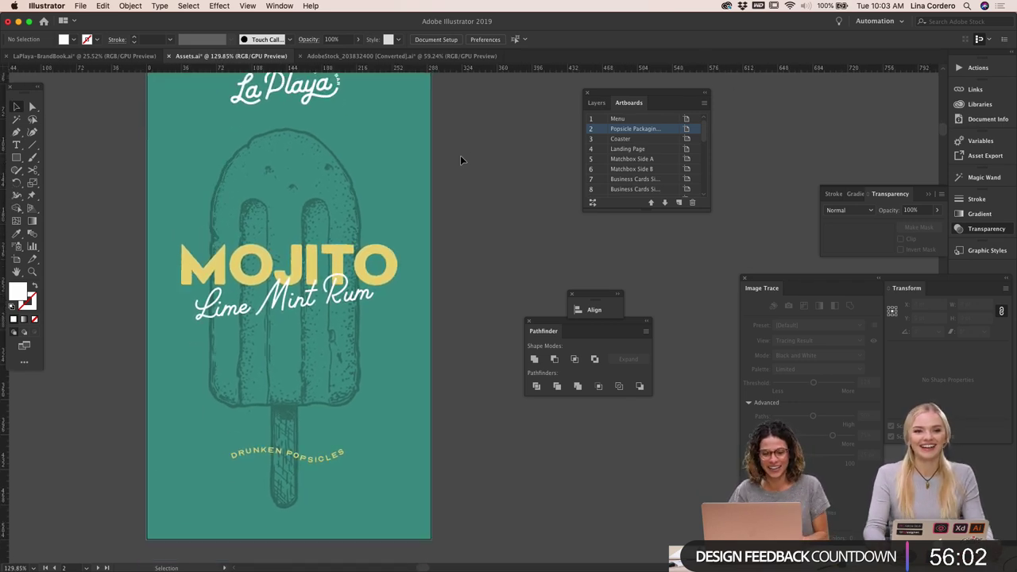
pyautogui.scroll(-1, 466, 201)
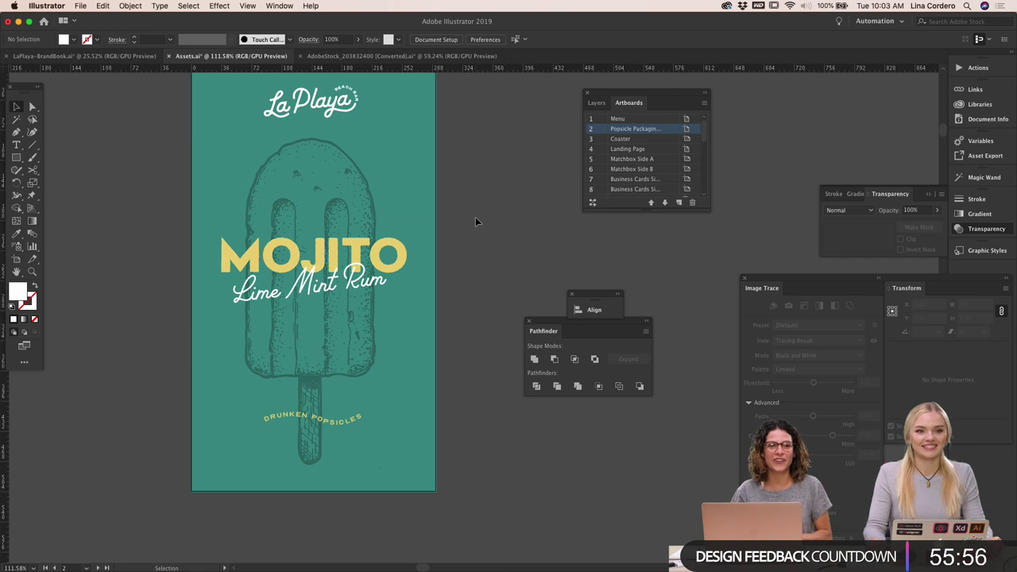
pyautogui.scroll(2, 475, 217)
pyautogui.scroll(-2, 475, 217)
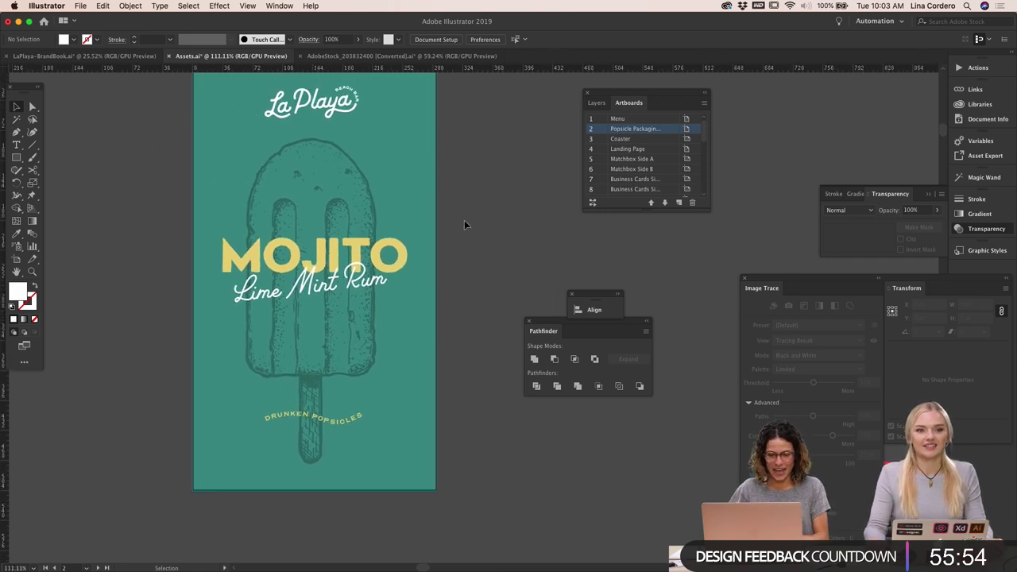
pyautogui.hscroll(2, 503, 208)
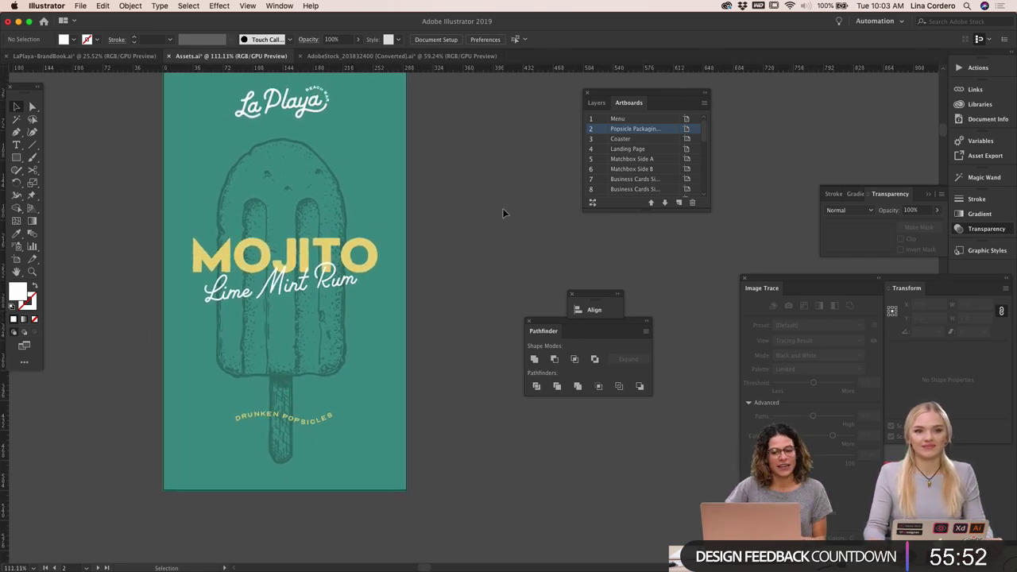
pyautogui.scroll(2, 502, 208)
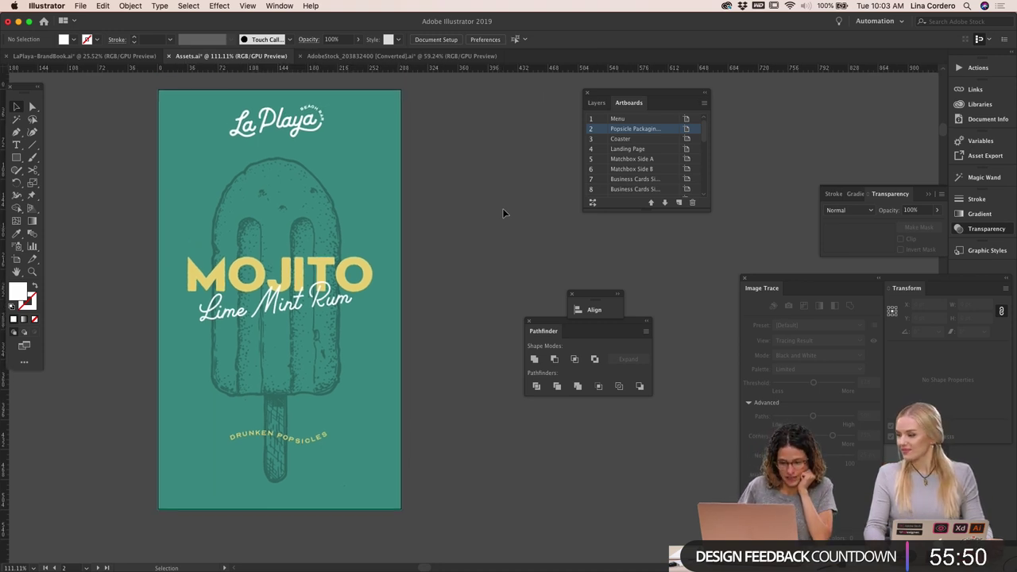
pyautogui.scroll(-2, 502, 214)
pyautogui.hscroll(2, 502, 214)
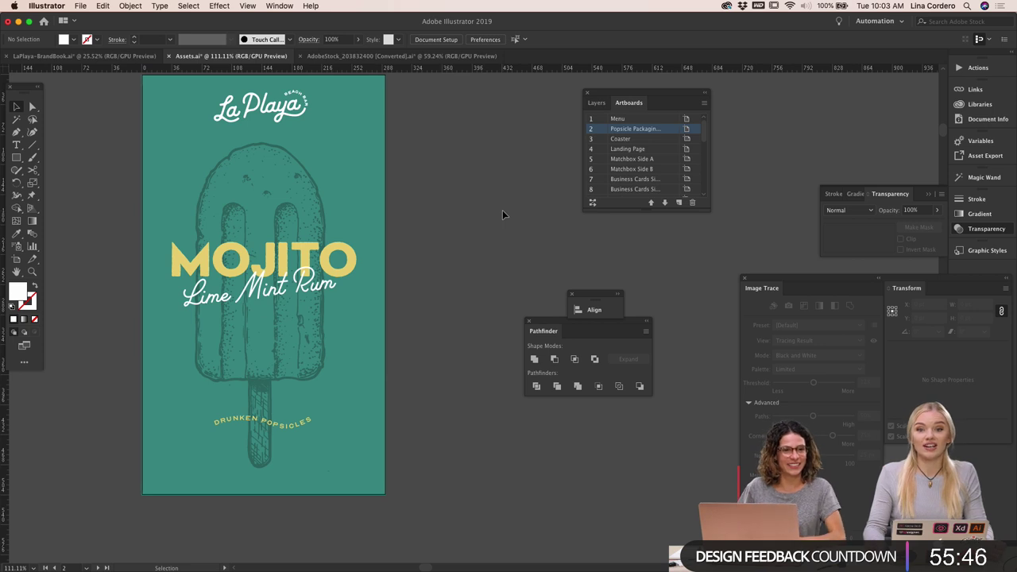
pyautogui.scroll(-1, 502, 209)
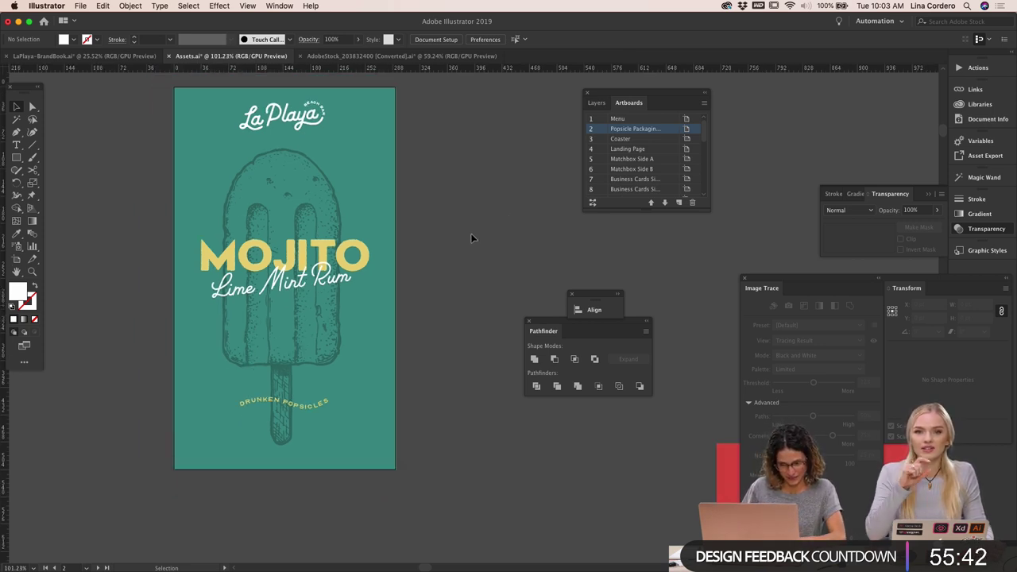
pyautogui.scroll(-1, 470, 234)
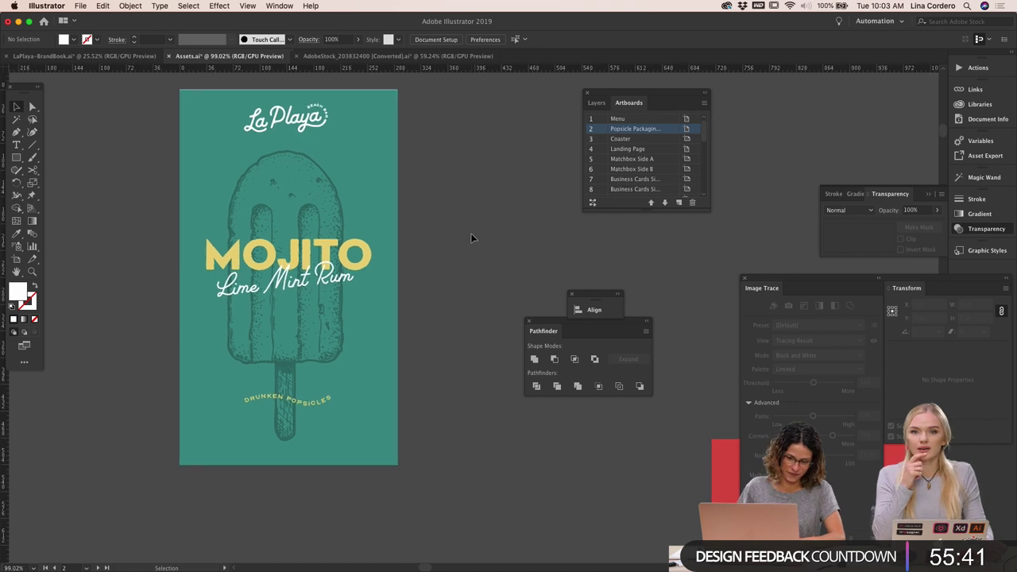
pyautogui.click(286, 287)
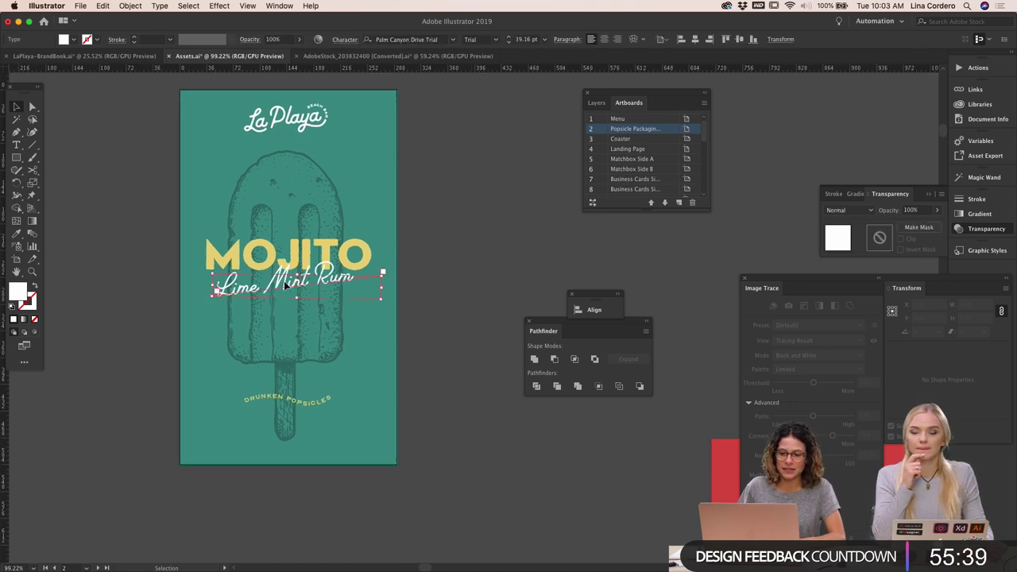
pyautogui.click(457, 278)
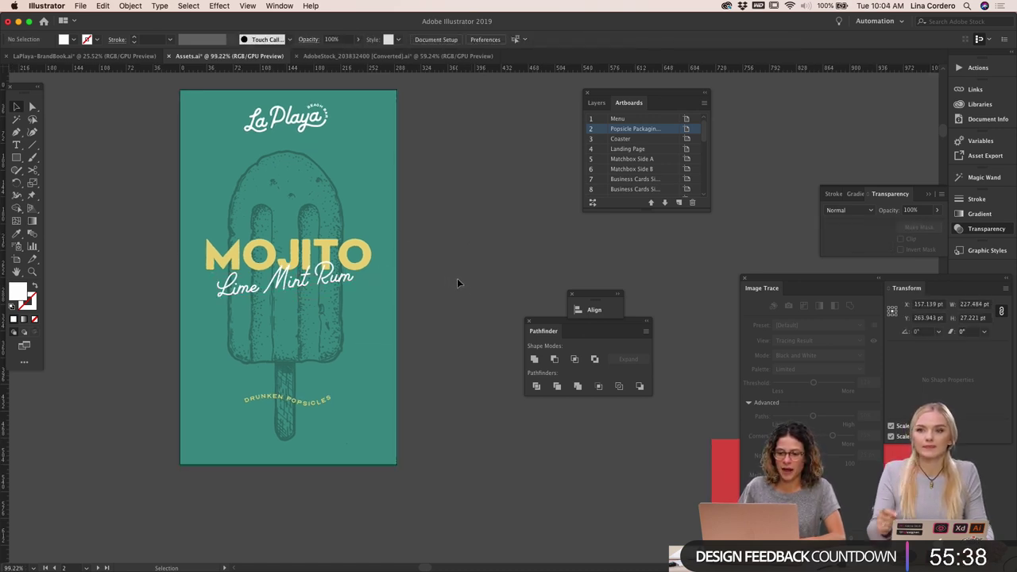
pyautogui.click(296, 283)
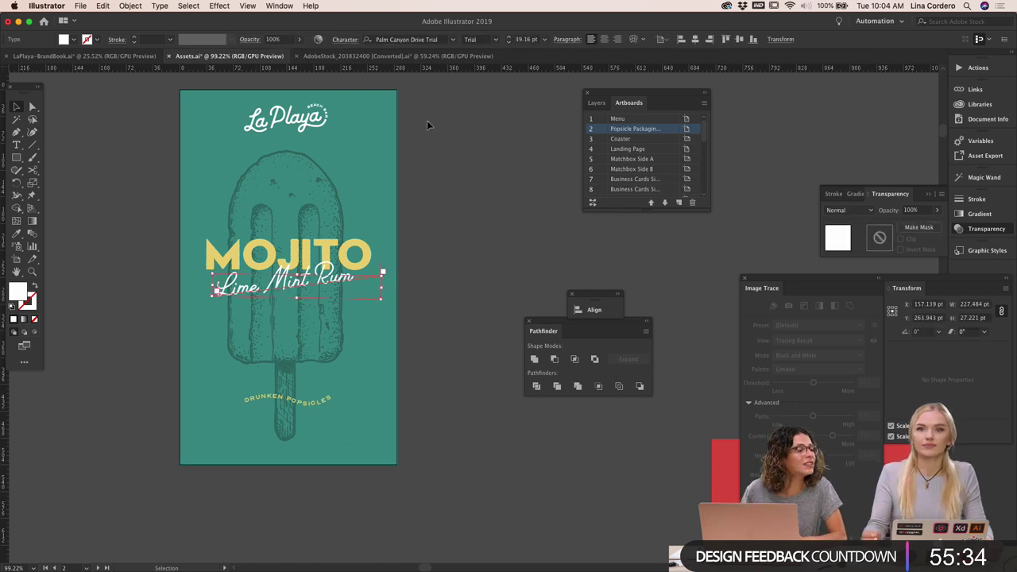
pyautogui.click(478, 38)
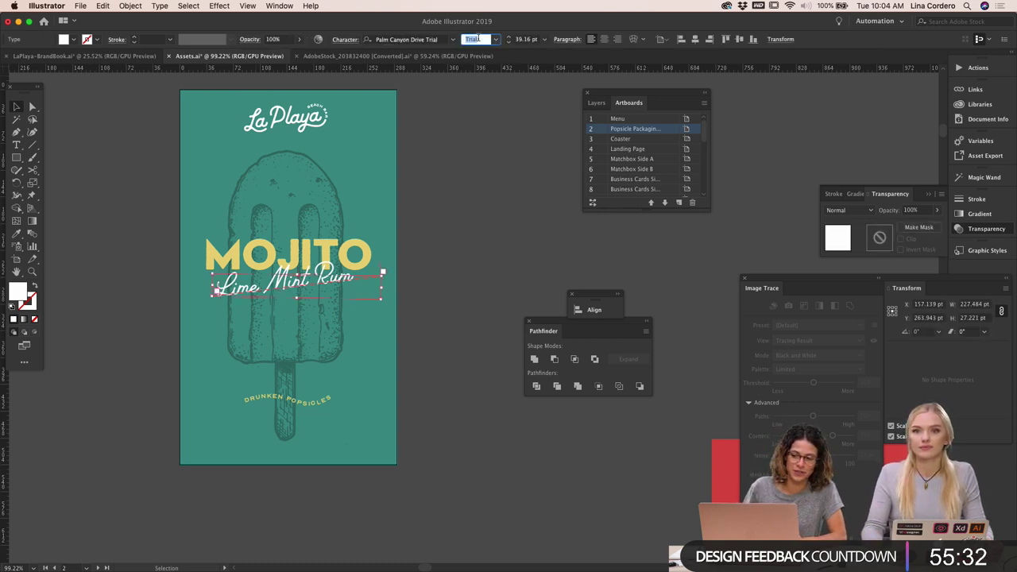
pyautogui.click(457, 177)
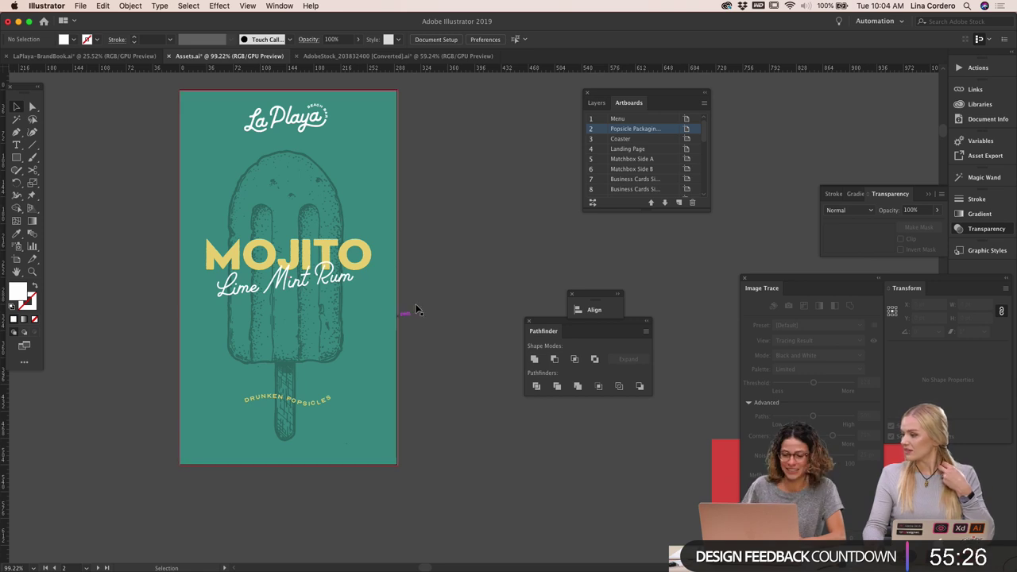
pyautogui.scroll(1, 458, 278)
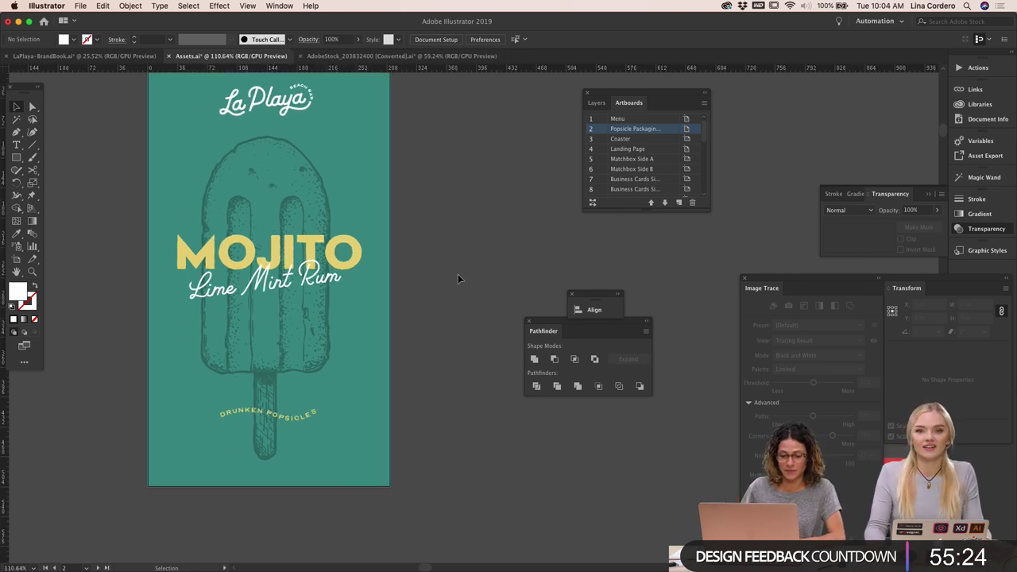
pyautogui.rightClick(458, 278)
pyautogui.click(433, 256)
pyautogui.scroll(-2, 431, 254)
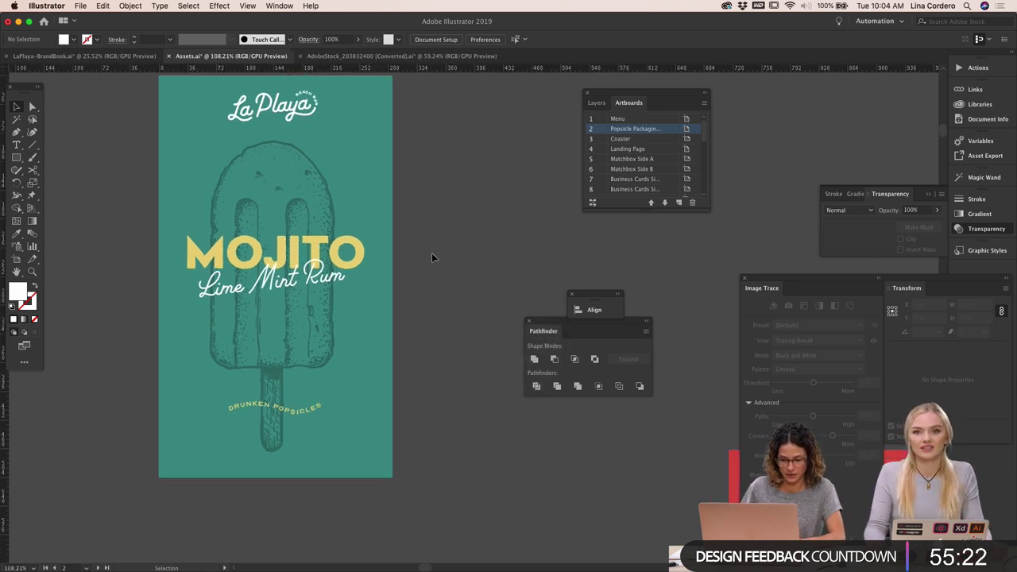
pyautogui.hscroll(1, 431, 253)
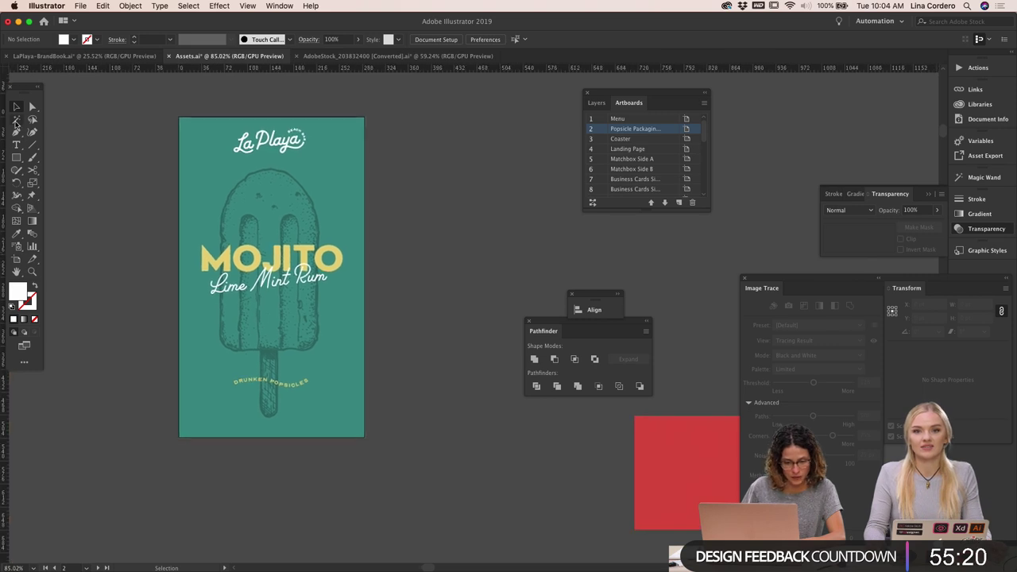
# Navigate across the Assets file to the four business card designs
pyautogui.scroll(-1, 96, 169)
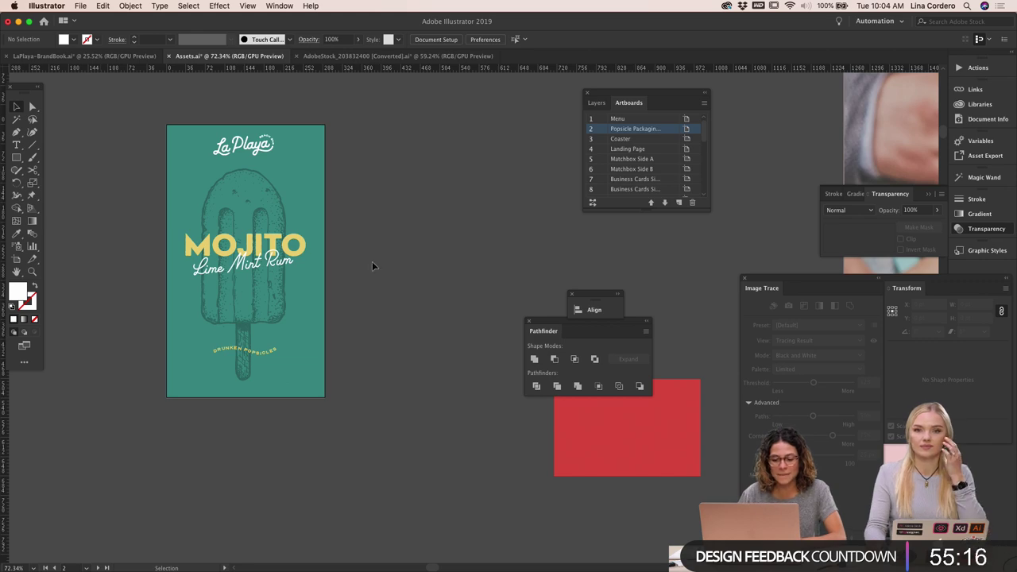
pyautogui.scroll(-2, 372, 265)
pyautogui.scroll(-5, 372, 264)
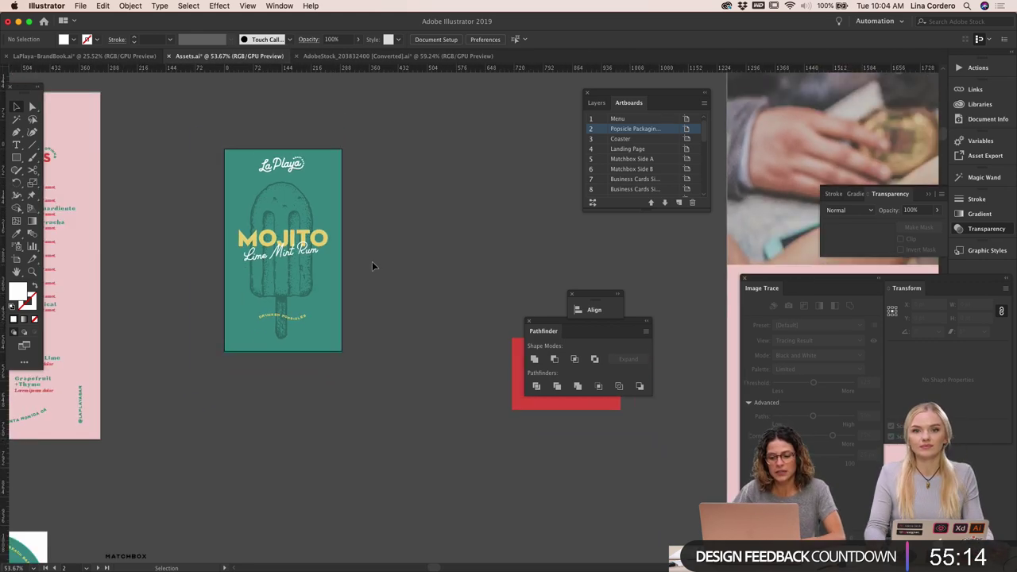
pyautogui.hscroll(3, 372, 266)
pyautogui.scroll(2, 372, 265)
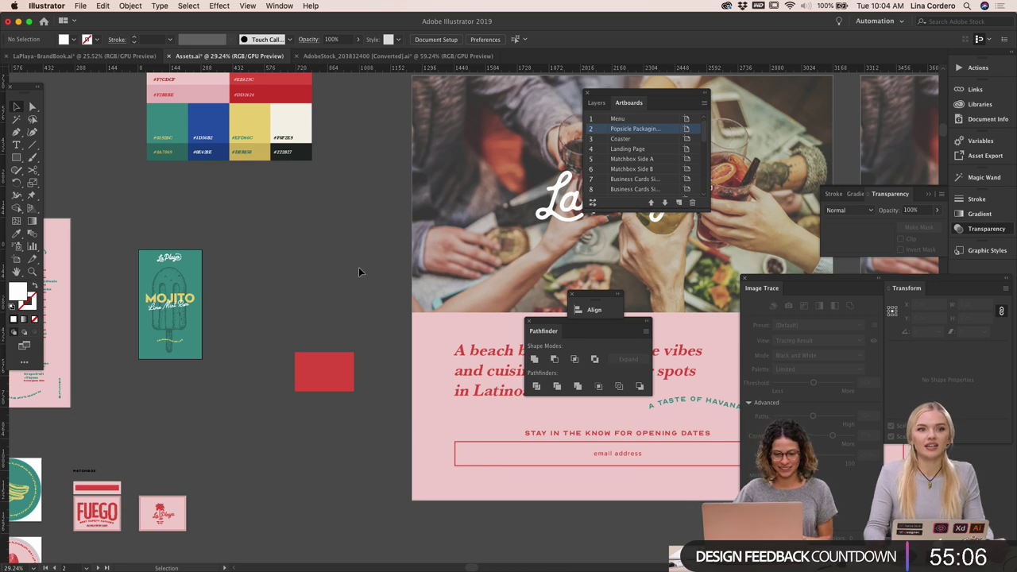
pyautogui.scroll(-2, 358, 272)
pyautogui.scroll(3, 359, 271)
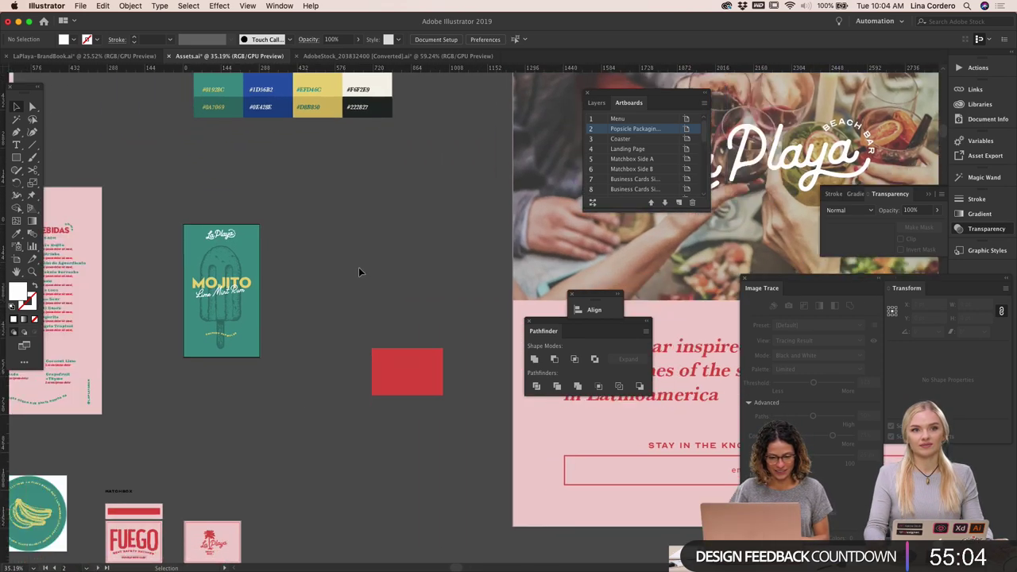
pyautogui.scroll(-2, 358, 272)
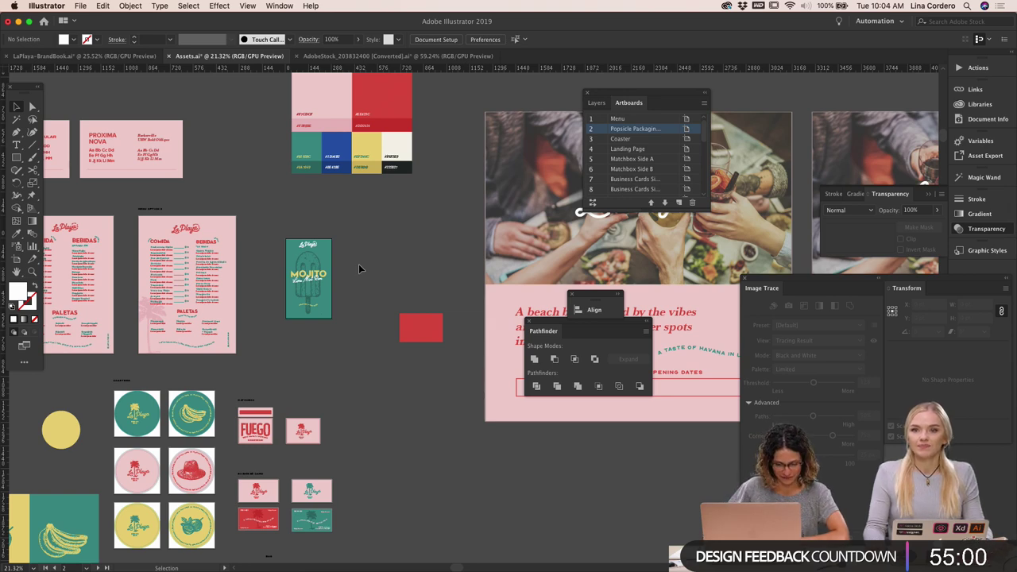
pyautogui.scroll(1, 385, 244)
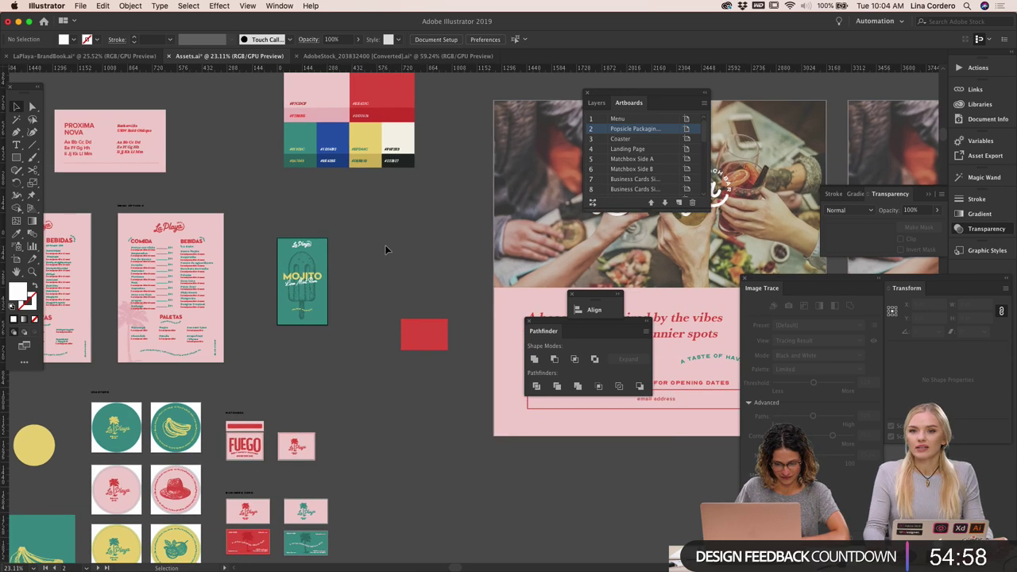
pyautogui.hscroll(5, 385, 245)
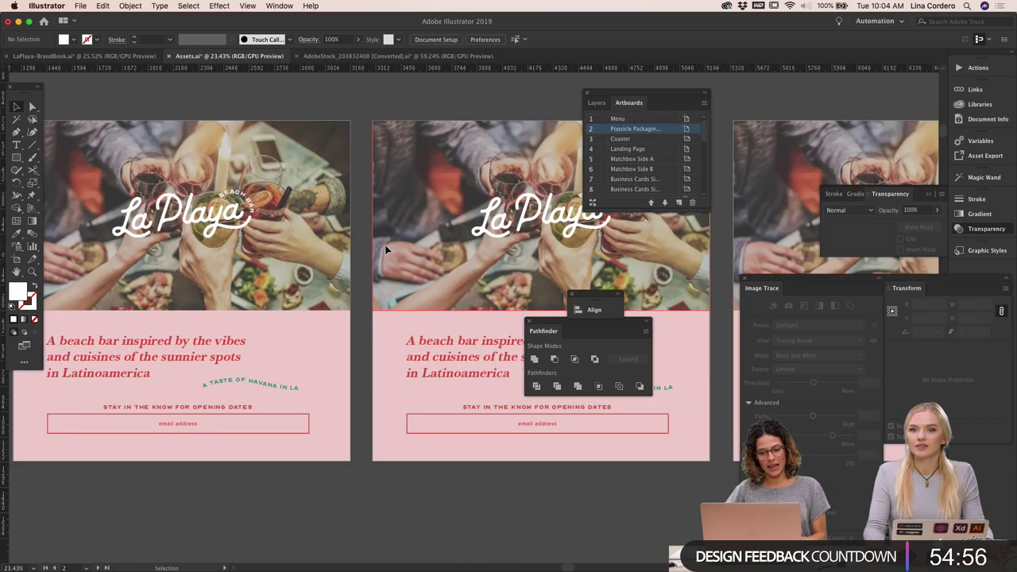
pyautogui.scroll(-2, 384, 245)
pyautogui.scroll(-2, 385, 244)
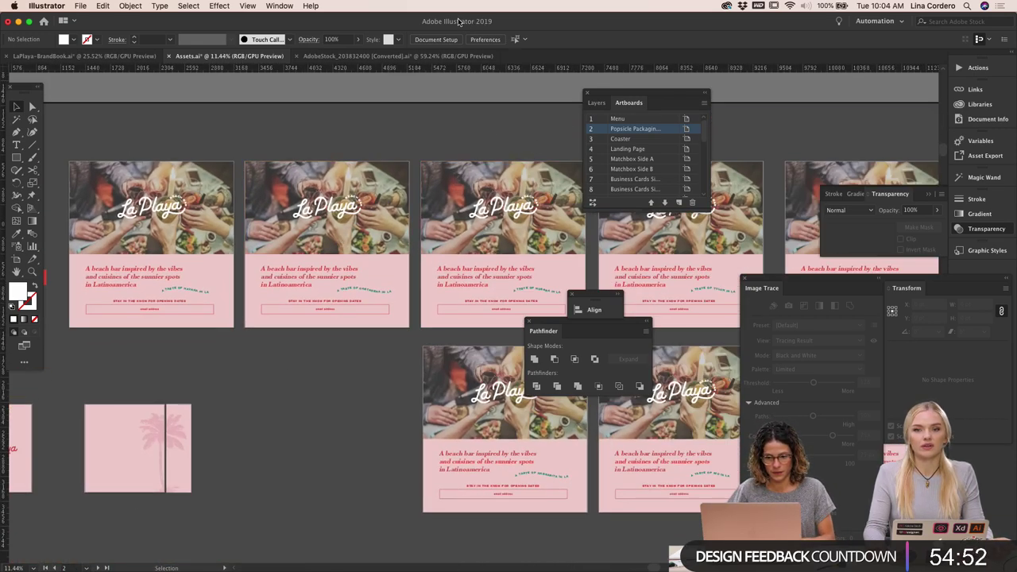
pyautogui.scroll(-3, 236, 319)
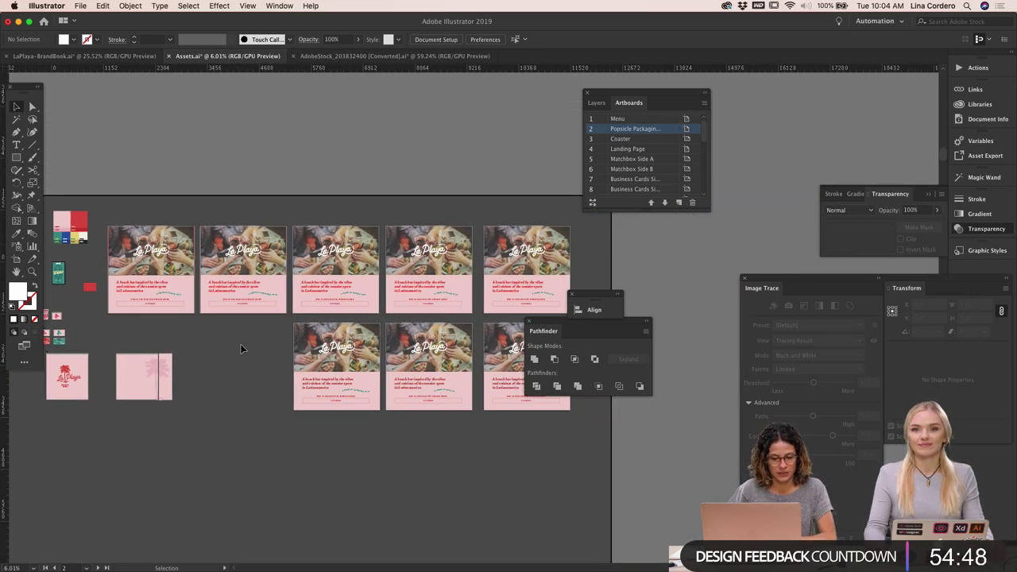
pyautogui.scroll(3, 243, 348)
pyautogui.scroll(2, 243, 349)
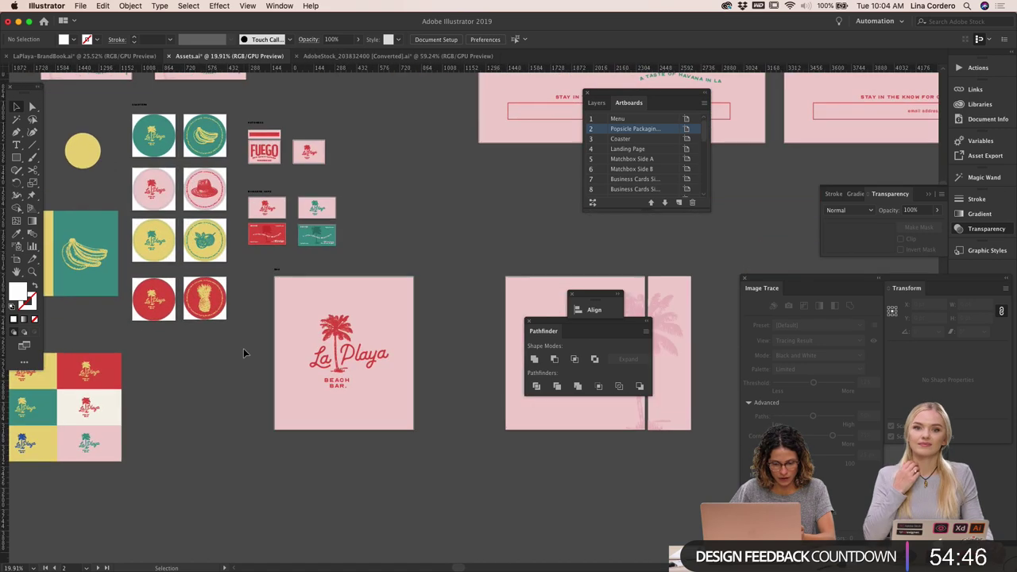
pyautogui.scroll(1, 243, 348)
pyautogui.scroll(3, 243, 348)
pyautogui.hscroll(1, 243, 348)
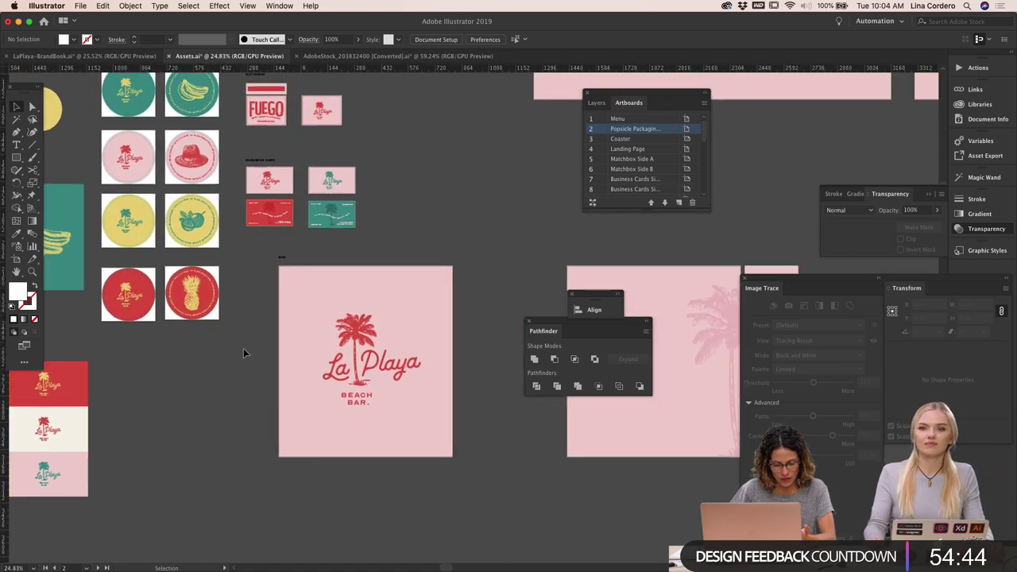
pyautogui.scroll(1, 243, 348)
pyautogui.hscroll(-1, 243, 348)
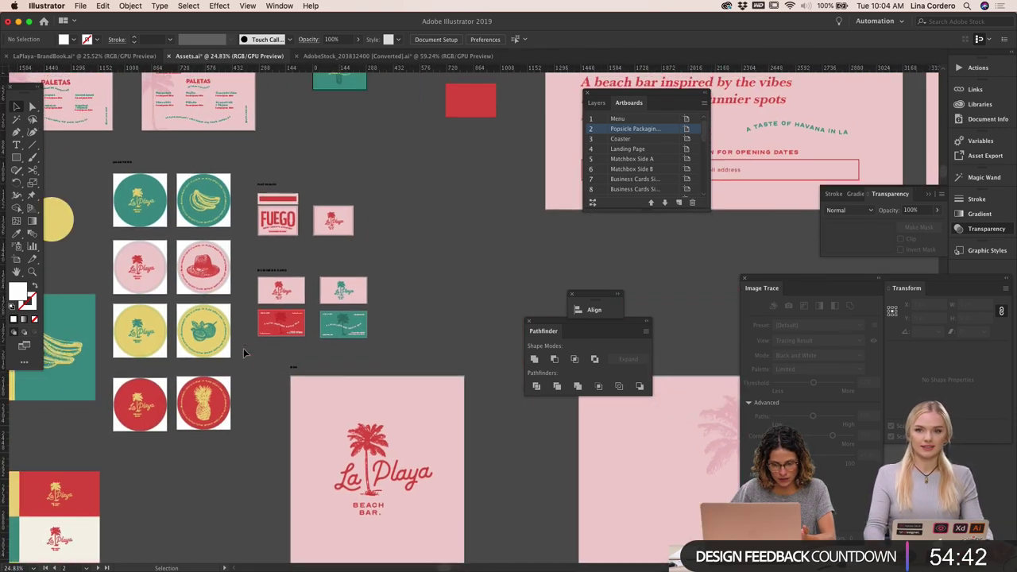
# Select the pink, red and teal business cards to identify their Business Cards artboards, then deselect
pyautogui.click(298, 303)
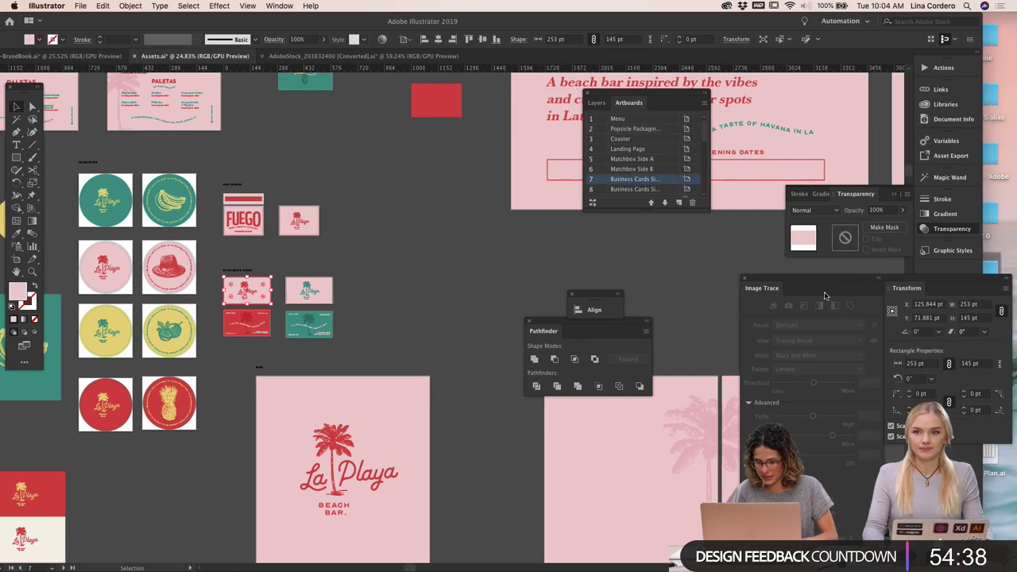
pyautogui.click(645, 190)
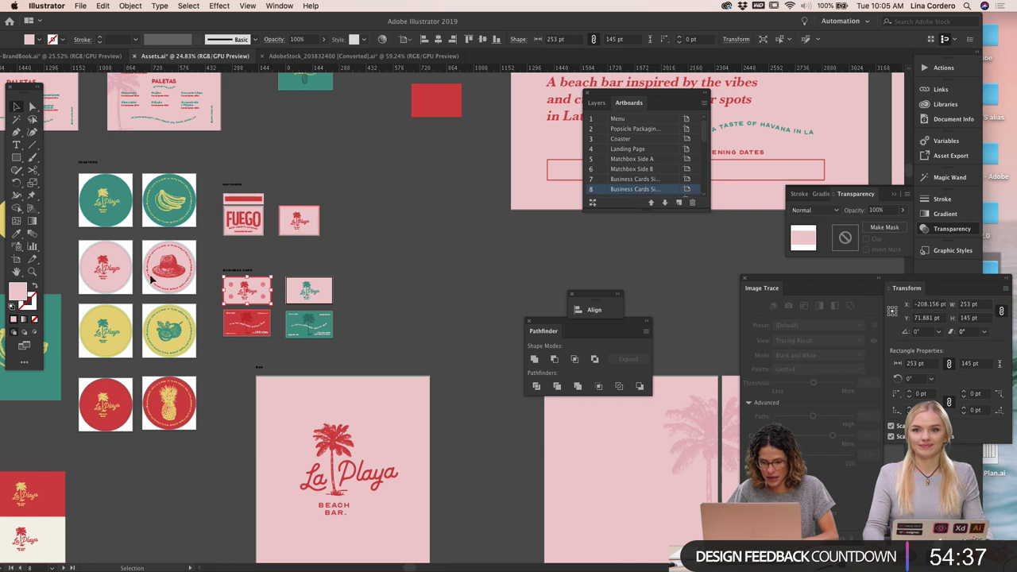
pyautogui.click(251, 322)
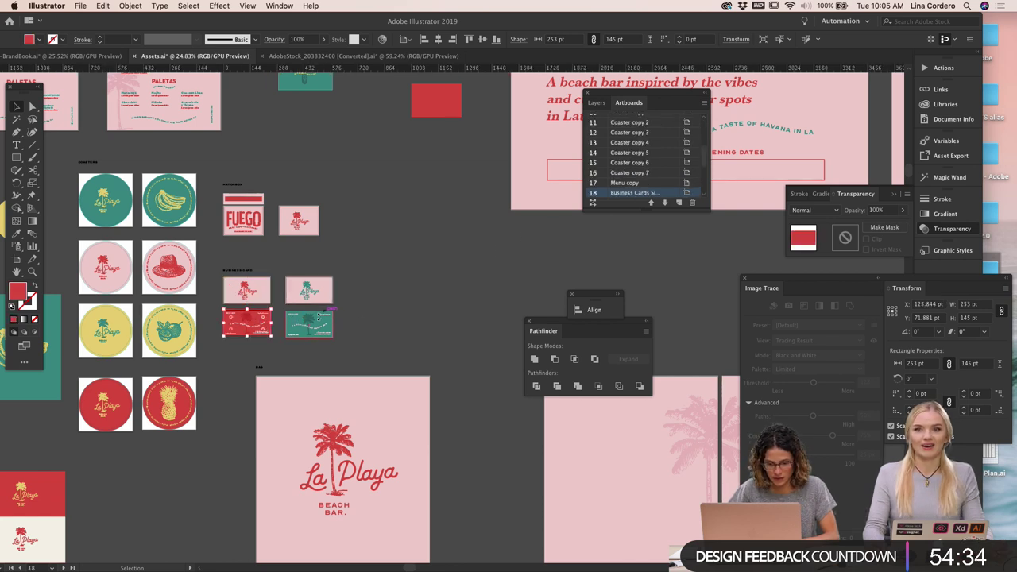
pyautogui.click(311, 321)
pyautogui.click(322, 299)
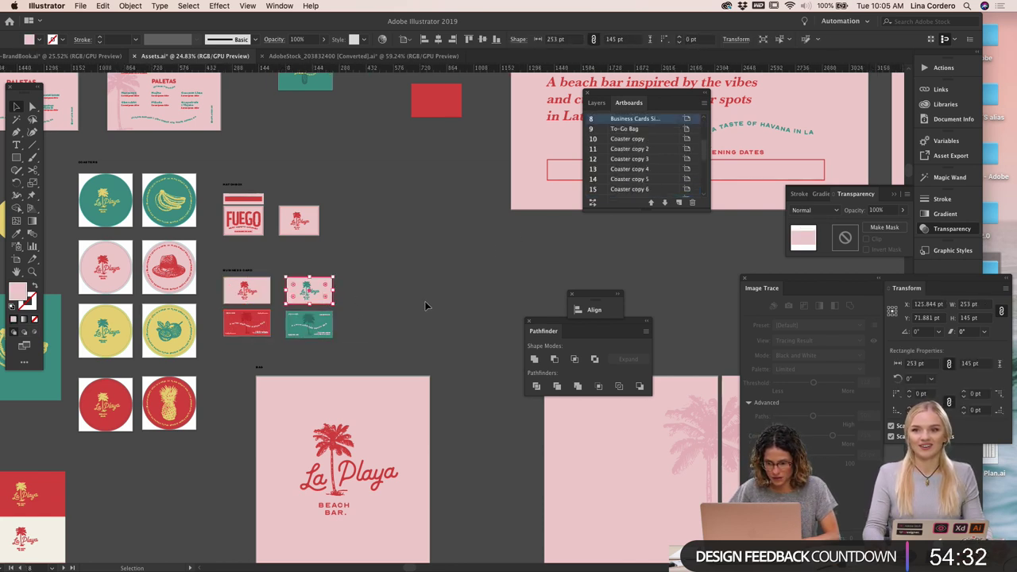
pyautogui.click(435, 274)
pyautogui.hscroll(-10, 435, 274)
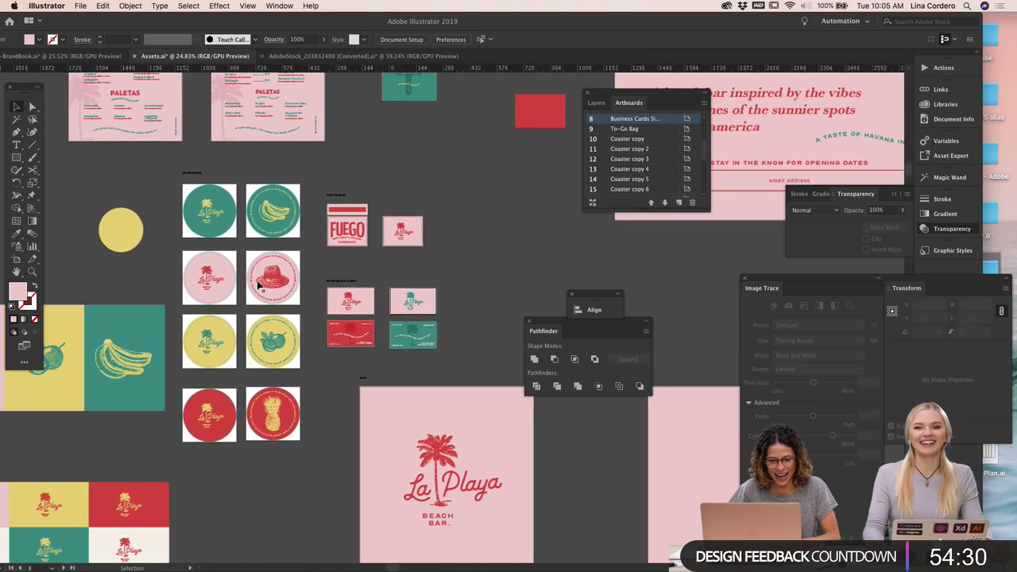
pyautogui.scroll(-5, 259, 287)
pyautogui.scroll(5, 286, 238)
# Rename the two green coaster artboards to Coaster Green Front and Coaster Green Back
pyautogui.click(286, 221)
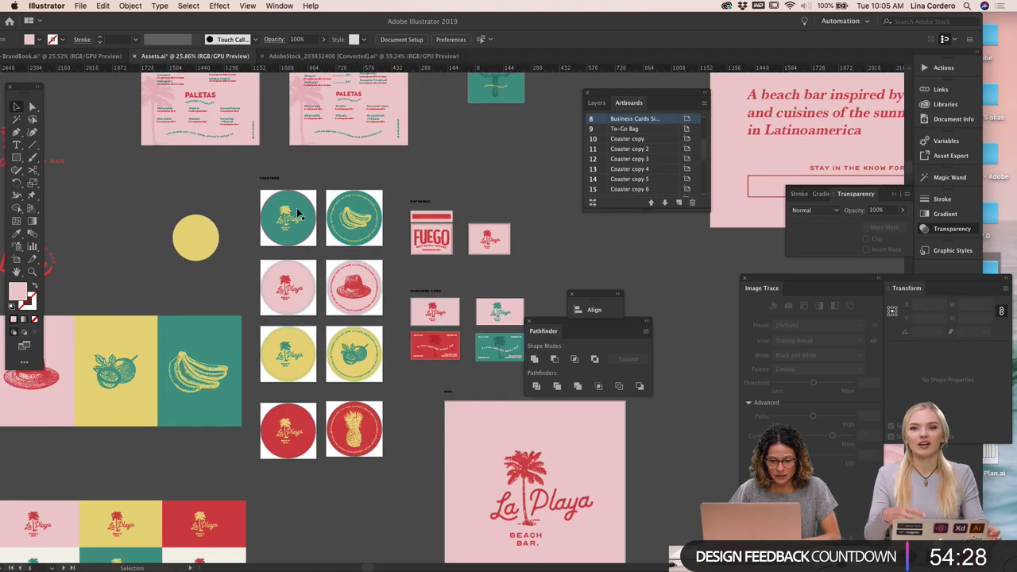
pyautogui.doubleClick(634, 118)
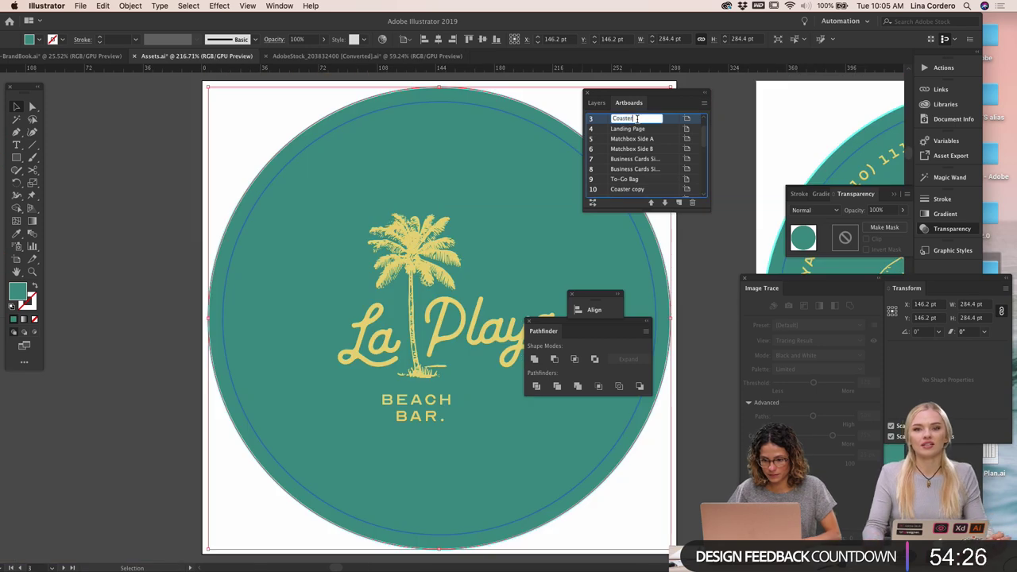
pyautogui.write('Green Front')
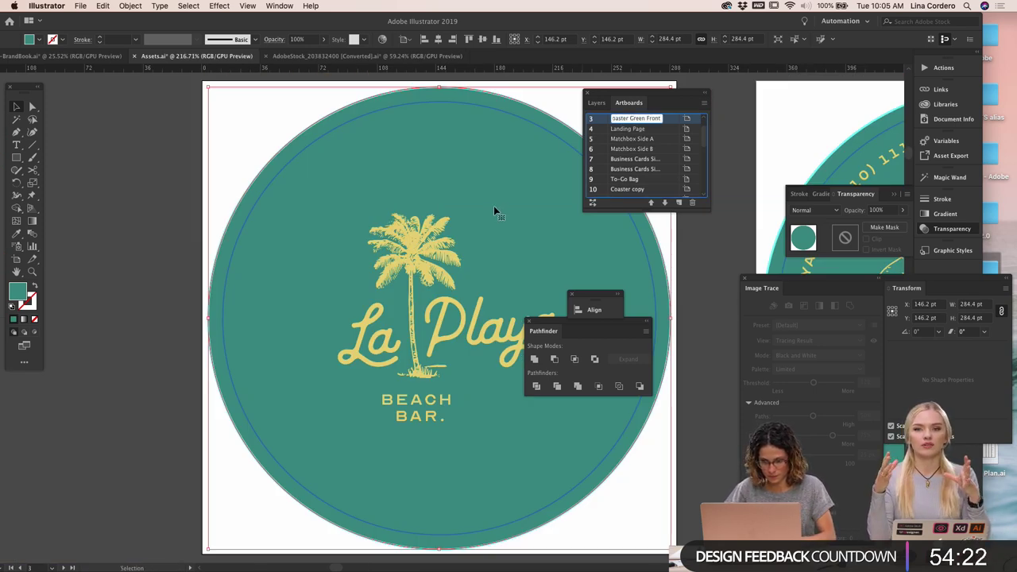
pyautogui.press('Return')
pyautogui.hscroll(5, 493, 206)
pyautogui.click(718, 194)
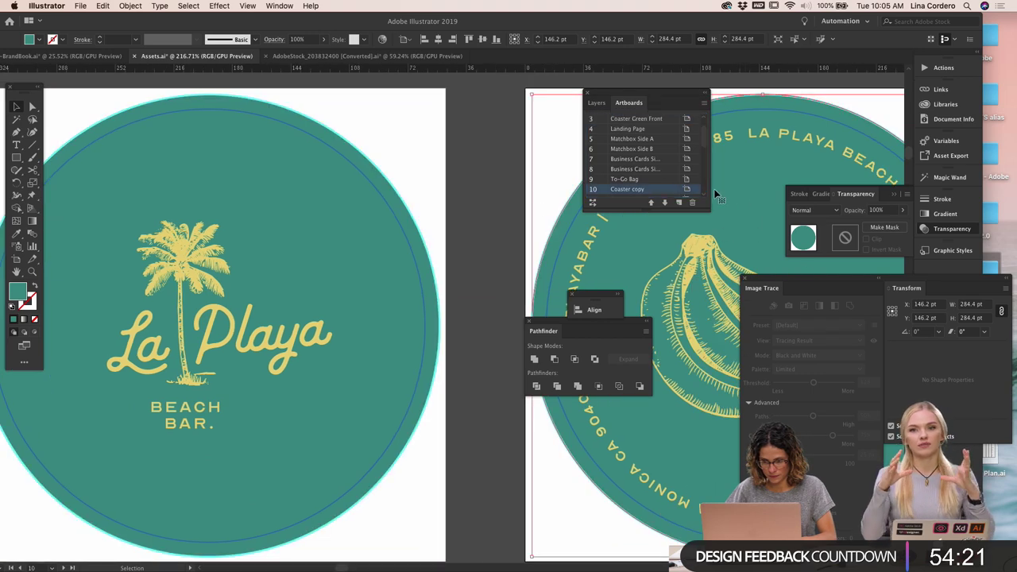
pyautogui.doubleClick(665, 189)
pyautogui.doubleClick(665, 189)
pyautogui.write('Green Back')
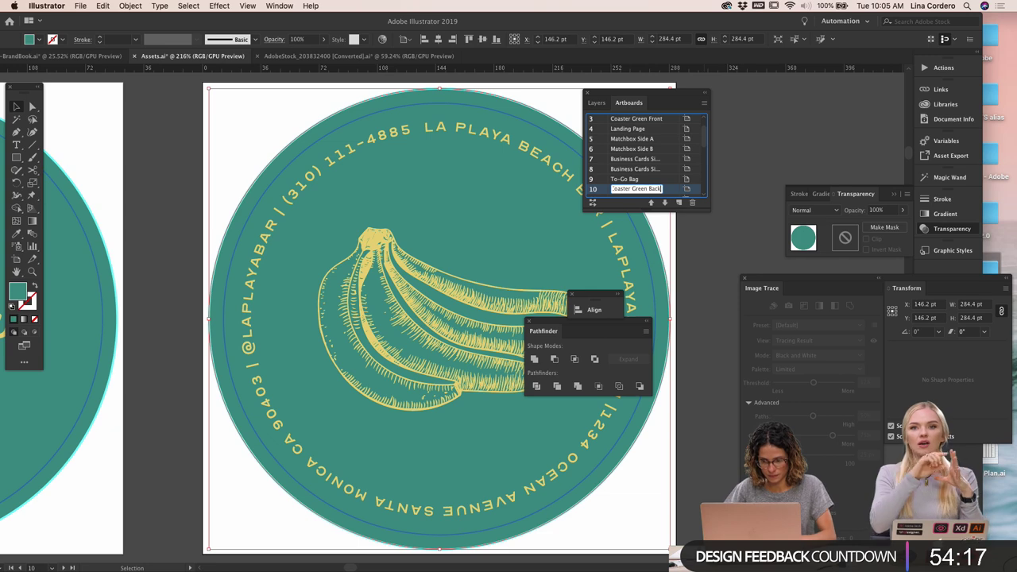
pyautogui.press('Return')
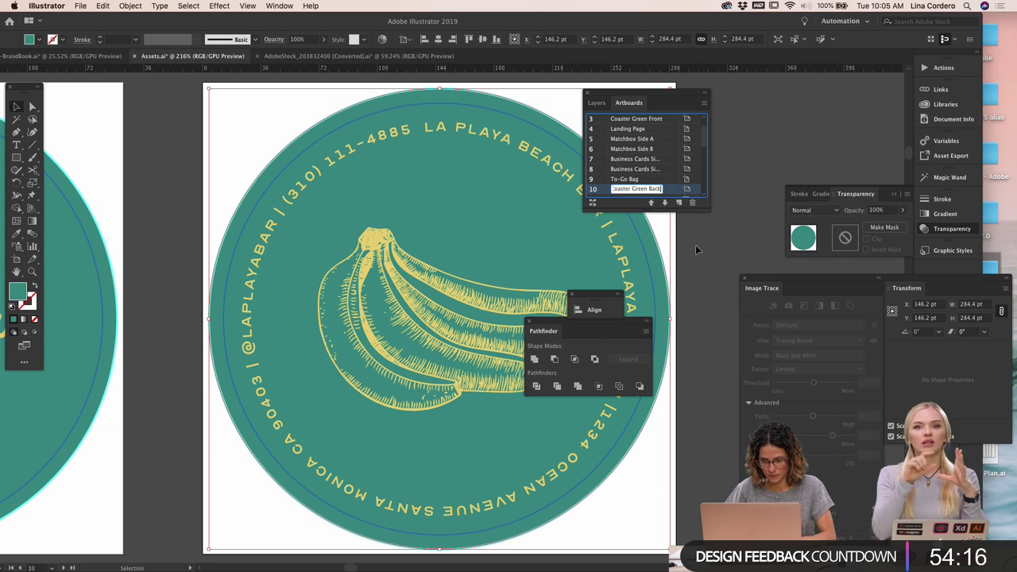
pyautogui.scroll(-5, 695, 244)
pyautogui.scroll(2, 501, 521)
# Rename the pink hat and pink palm coaster artboards to Coaster Pink Back and Coaster Pink Front
pyautogui.click(501, 521)
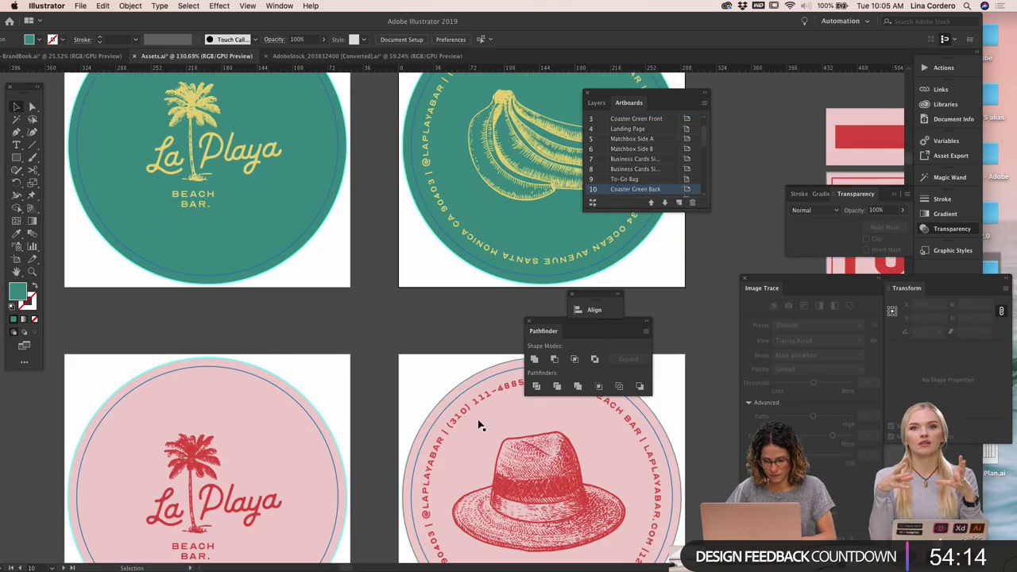
pyautogui.doubleClick(630, 196)
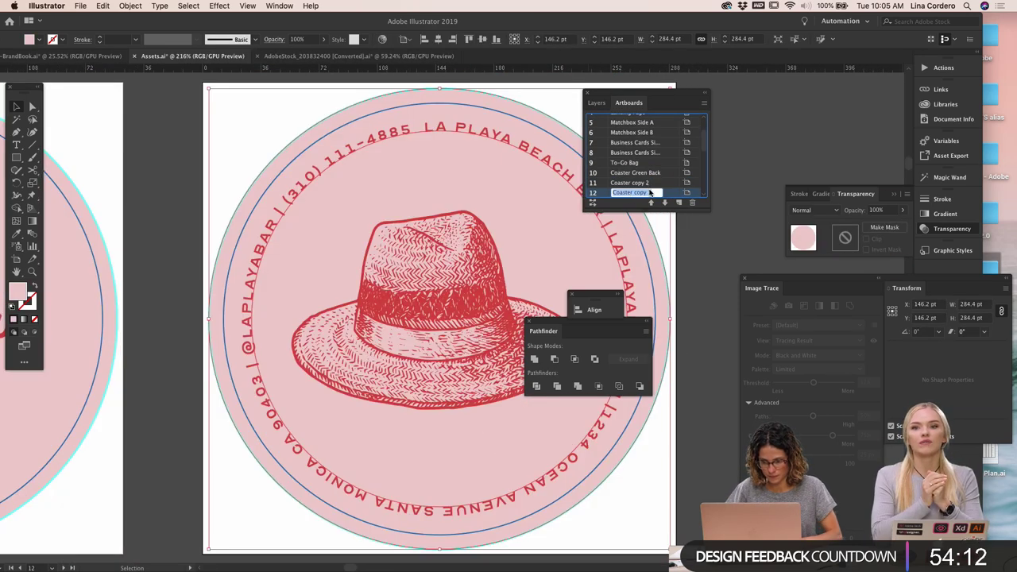
pyautogui.doubleClick(652, 193)
pyautogui.moveTo(633, 193); pyautogui.dragTo(685, 194)
pyautogui.write('G')
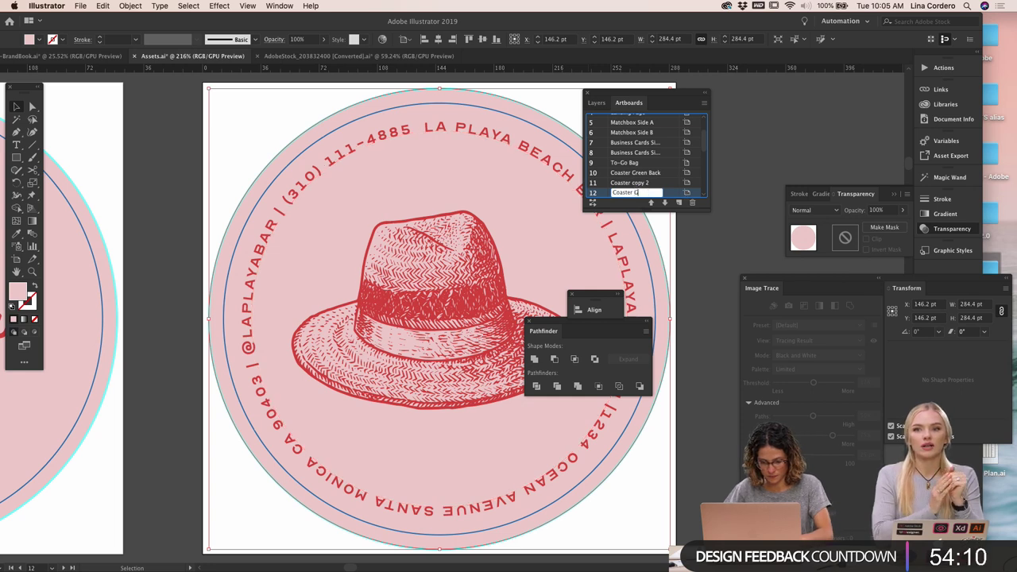
pyautogui.press('BackSpace')
pyautogui.write('Pink')
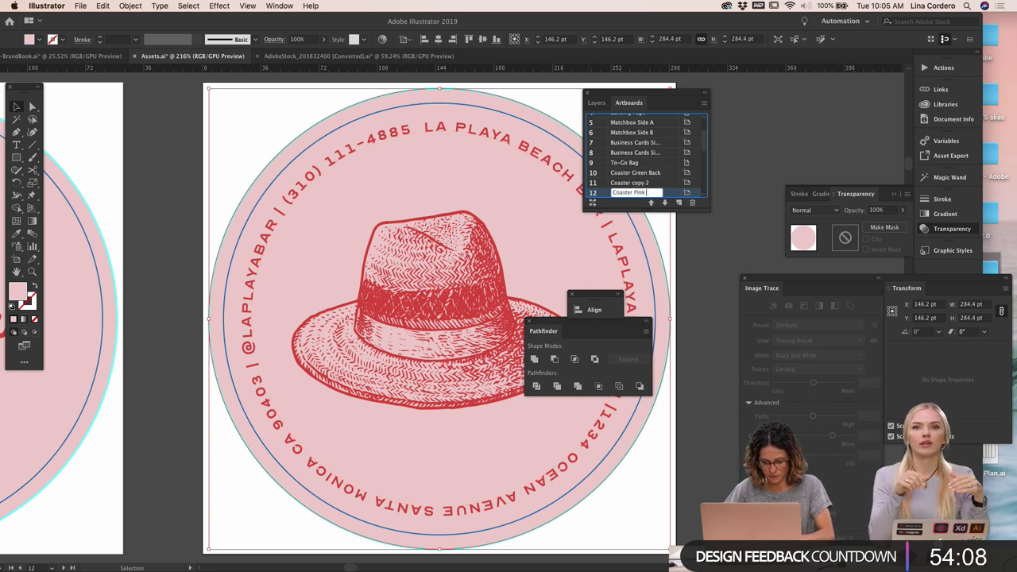
pyautogui.write(' Back')
pyautogui.press('Return')
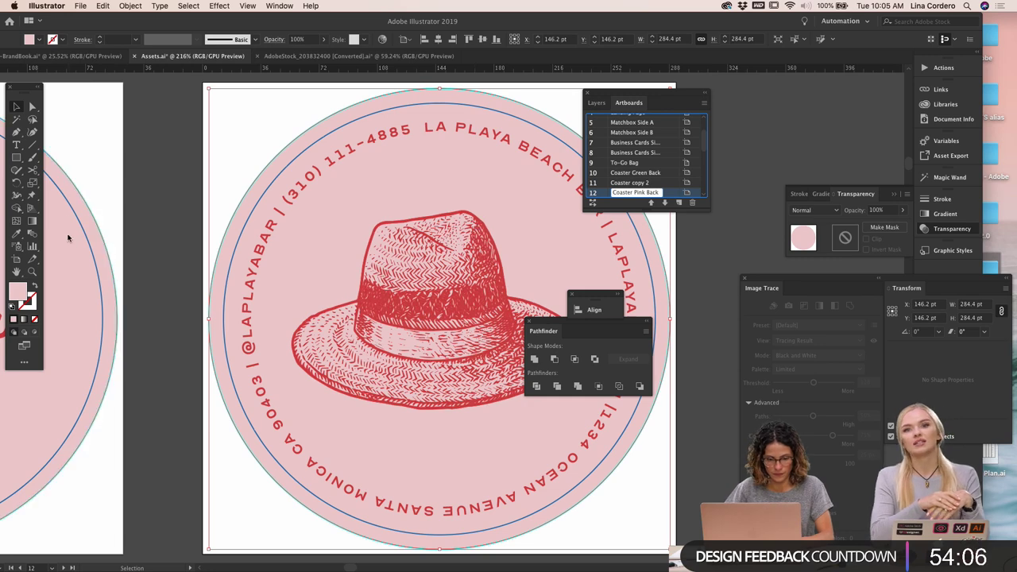
pyautogui.doubleClick(633, 183)
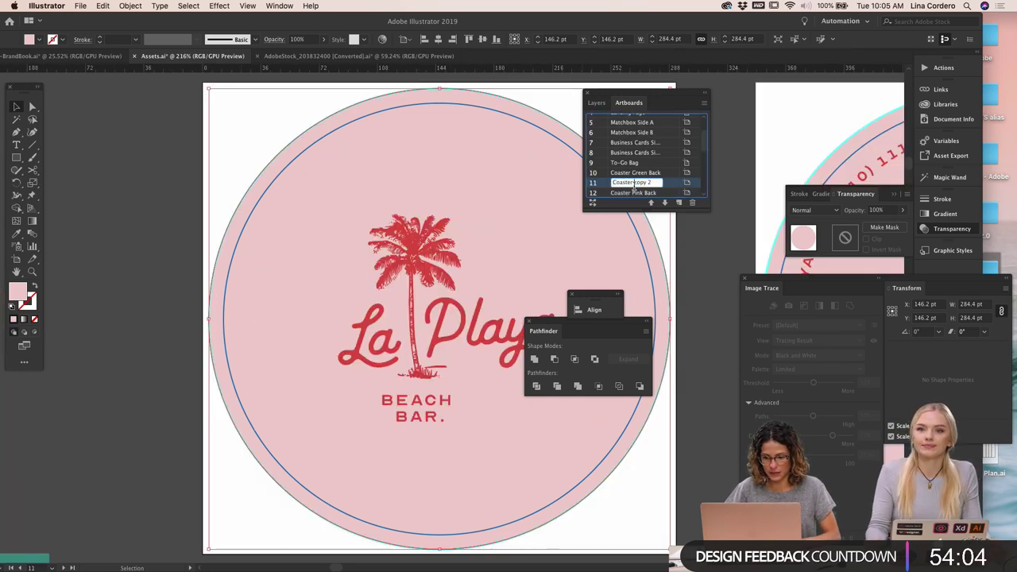
pyautogui.press('BackSpace')
pyautogui.press('BackSpace')
pyautogui.press('BackSpace')
pyautogui.press('BackSpace')
pyautogui.press('BackSpace')
pyautogui.press('BackSpace')
pyautogui.write('Pink')
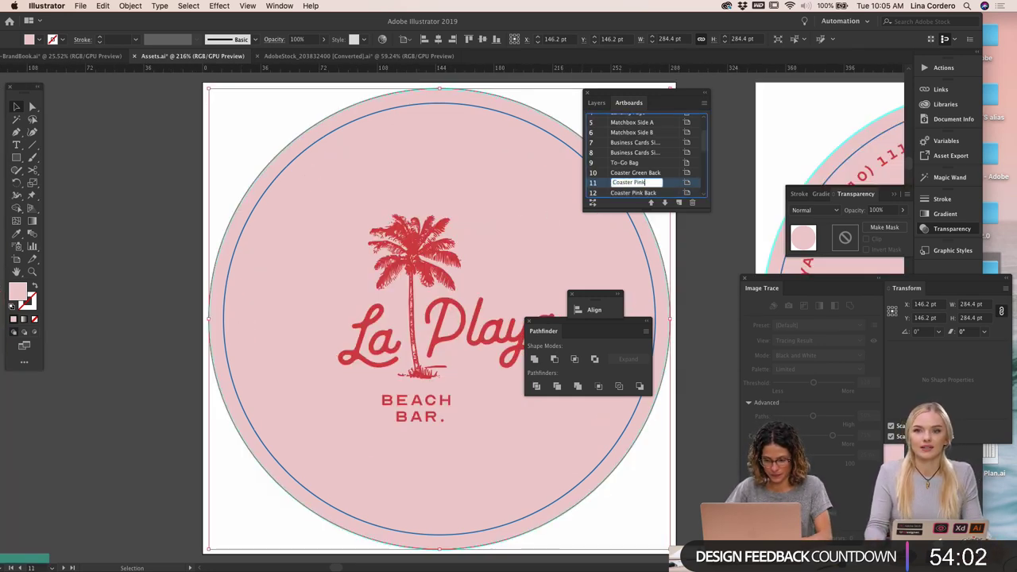
pyautogui.write(' Fron')
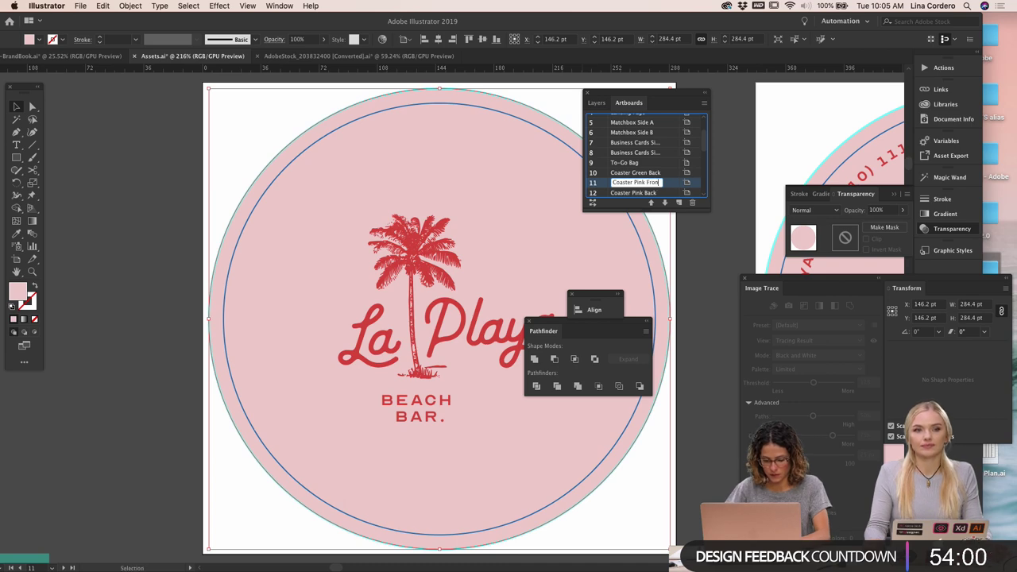
pyautogui.write('t')
pyautogui.press('Return')
pyautogui.scroll(-3, 181, 291)
# Rename the yellow coaster artboards 'copy 4' and 'copy 5' to Coaster Yellow Front and Coaster Yellow Back
pyautogui.scroll(-2, 188, 292)
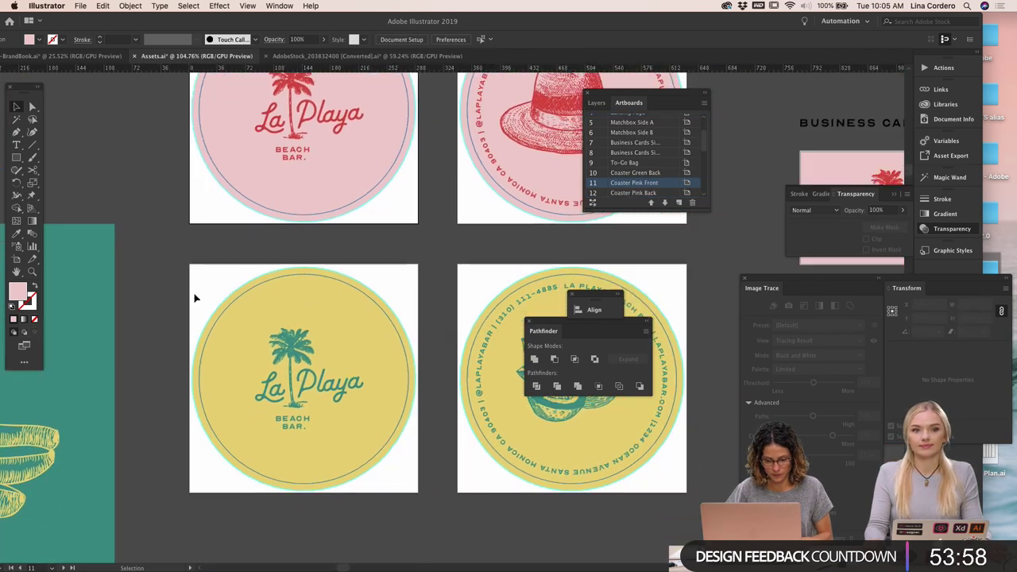
pyautogui.click(334, 322)
pyautogui.doubleClick(635, 193)
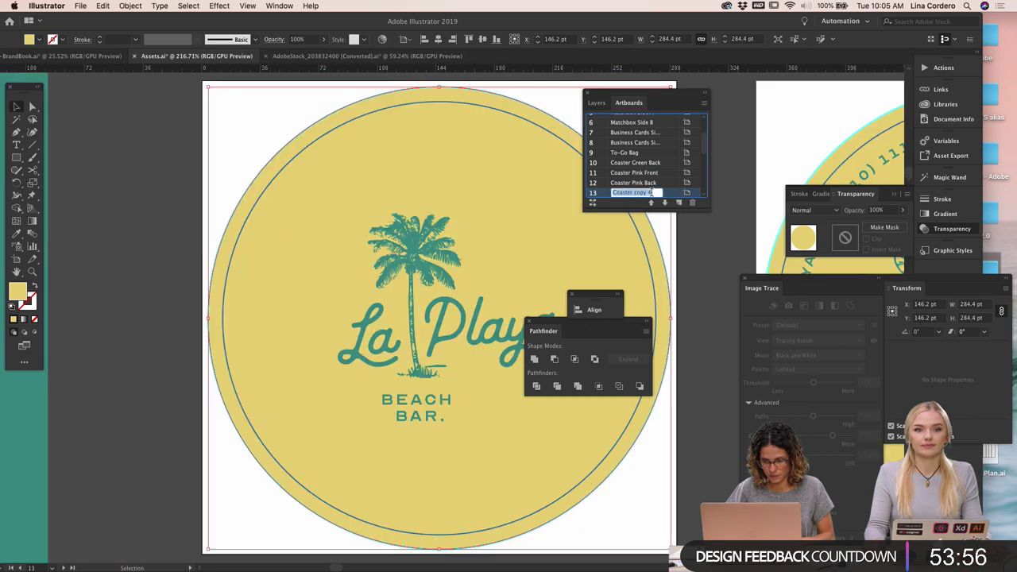
pyautogui.moveTo(636, 192); pyautogui.dragTo(653, 193)
pyautogui.write('Yello')
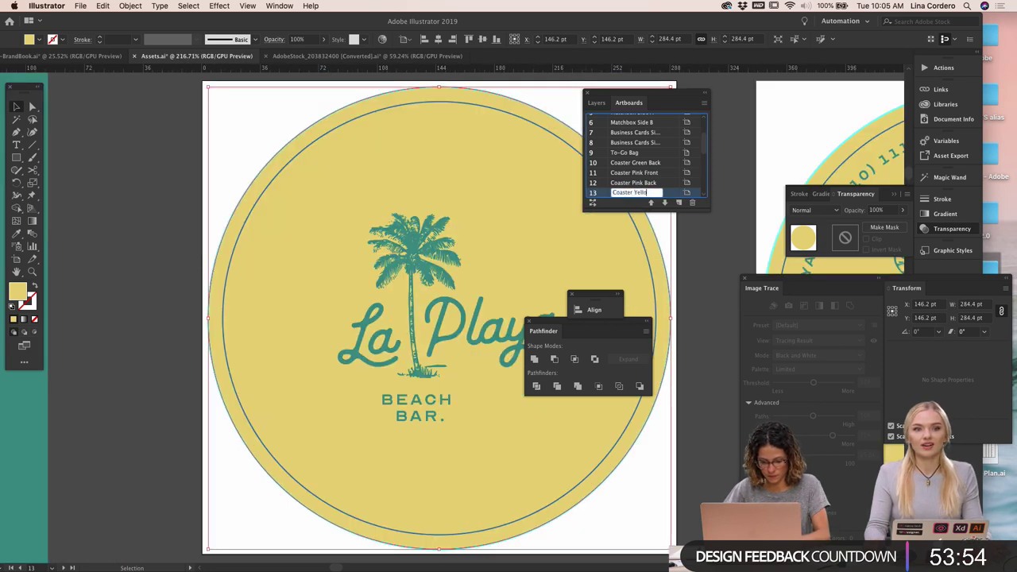
pyautogui.write('w Front')
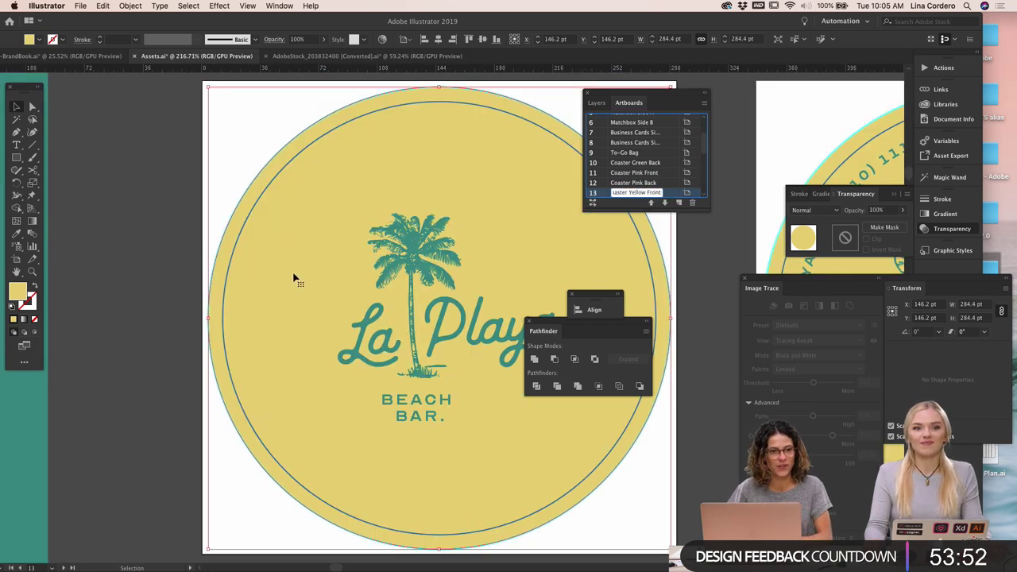
pyautogui.click(193, 290)
pyautogui.hscroll(10, 217, 342)
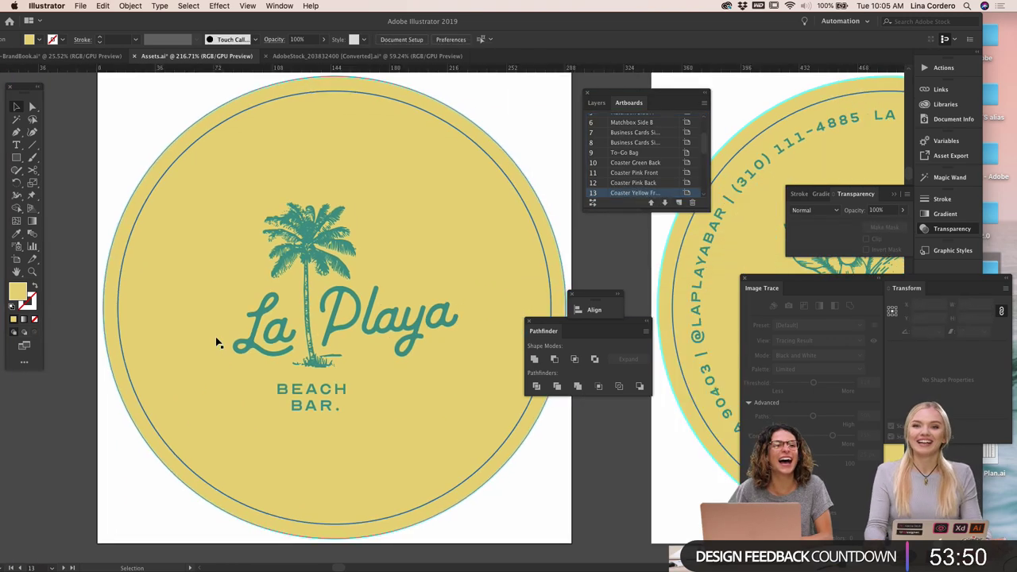
pyautogui.scroll(-2, 217, 342)
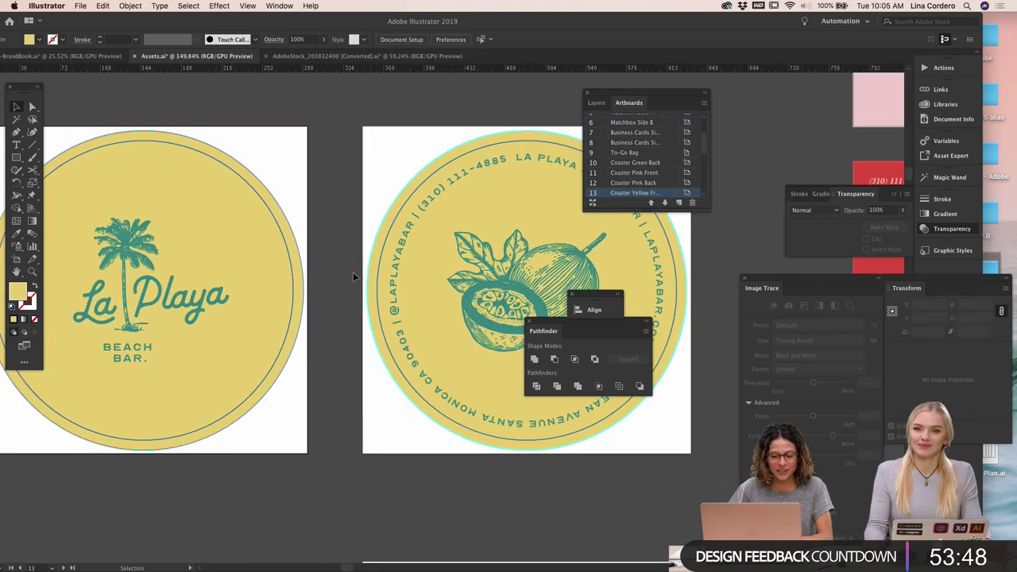
pyautogui.click(401, 270)
pyautogui.click(679, 203)
pyautogui.doubleClick(631, 193)
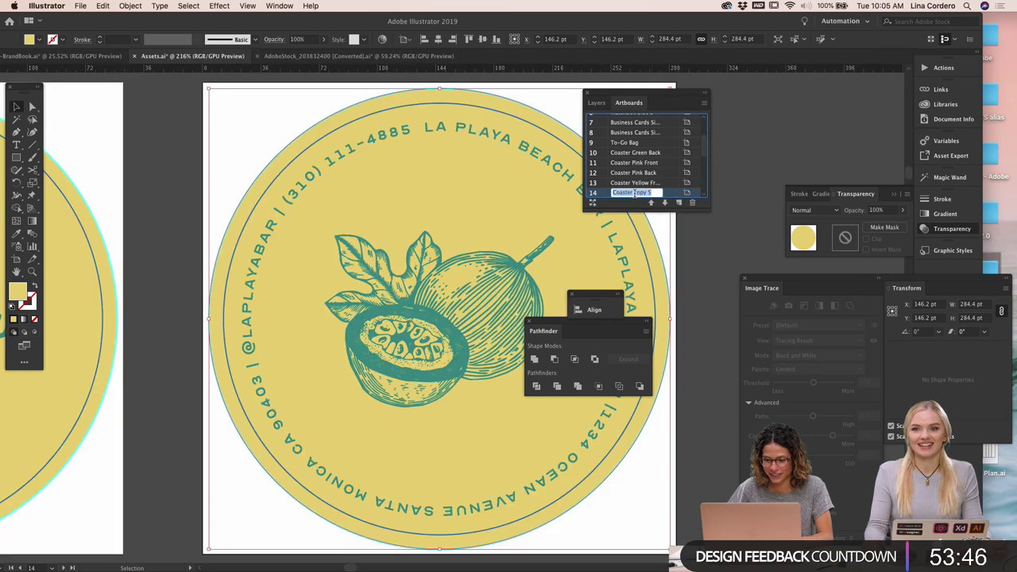
pyautogui.moveTo(634, 193); pyautogui.dragTo(689, 193)
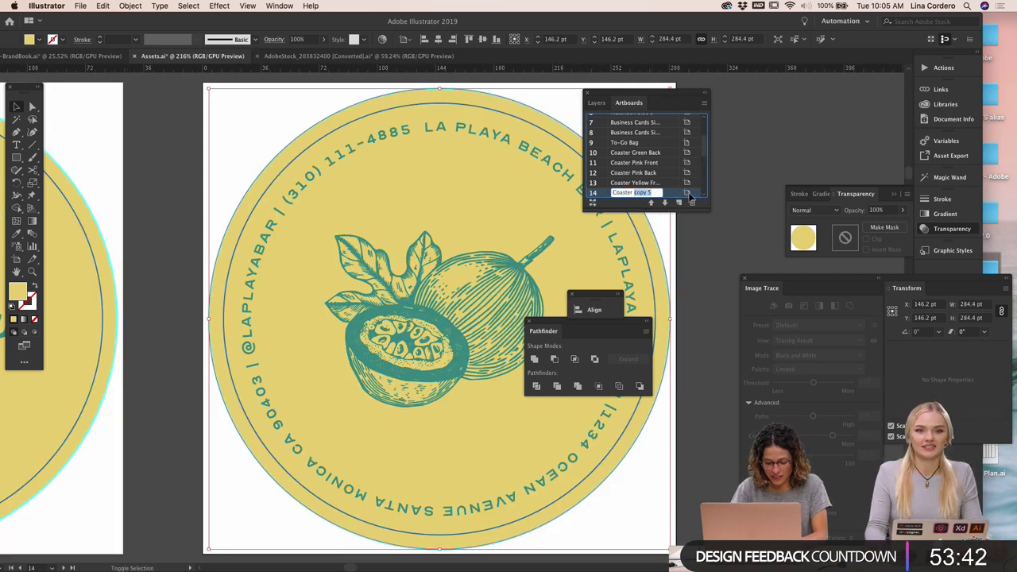
pyautogui.write('Yellow')
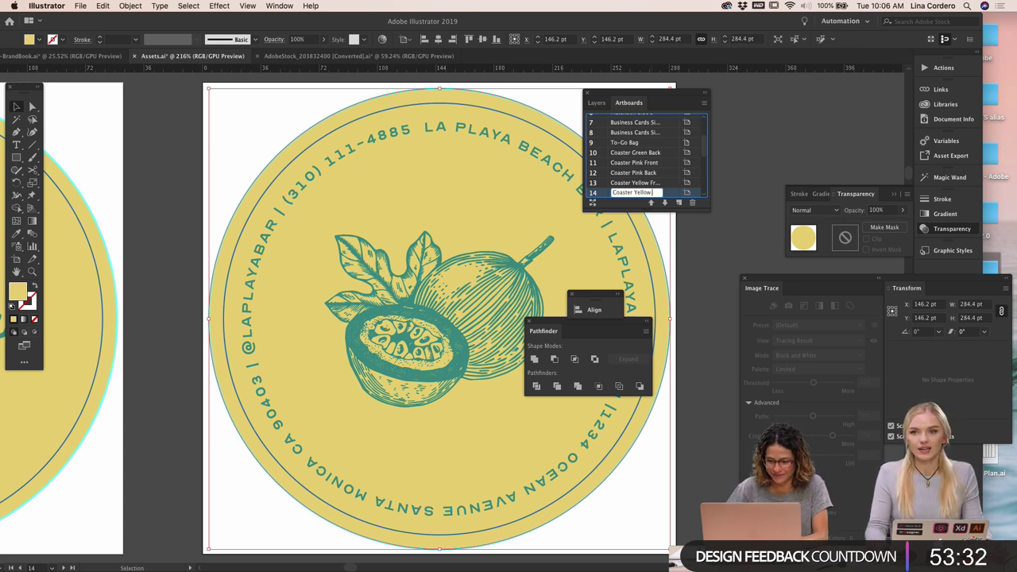
pyautogui.write('Back')
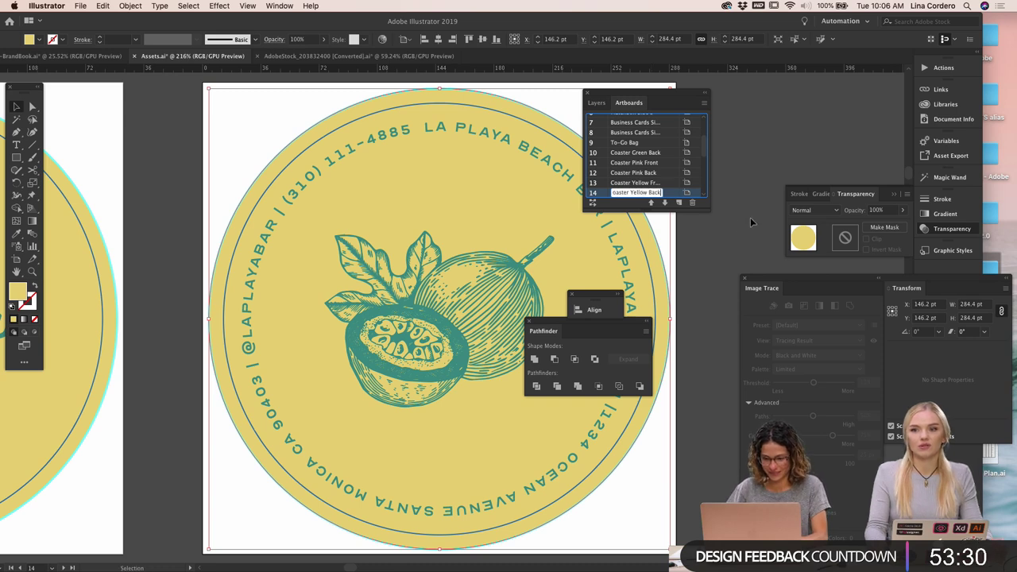
pyautogui.press('Return')
# Rename the red coaster artboards 'copy 6' and 'copy 7' to Coaster Red Front and Coaster Red Back
pyautogui.scroll(-5, 278, 367)
pyautogui.scroll(-3, 277, 367)
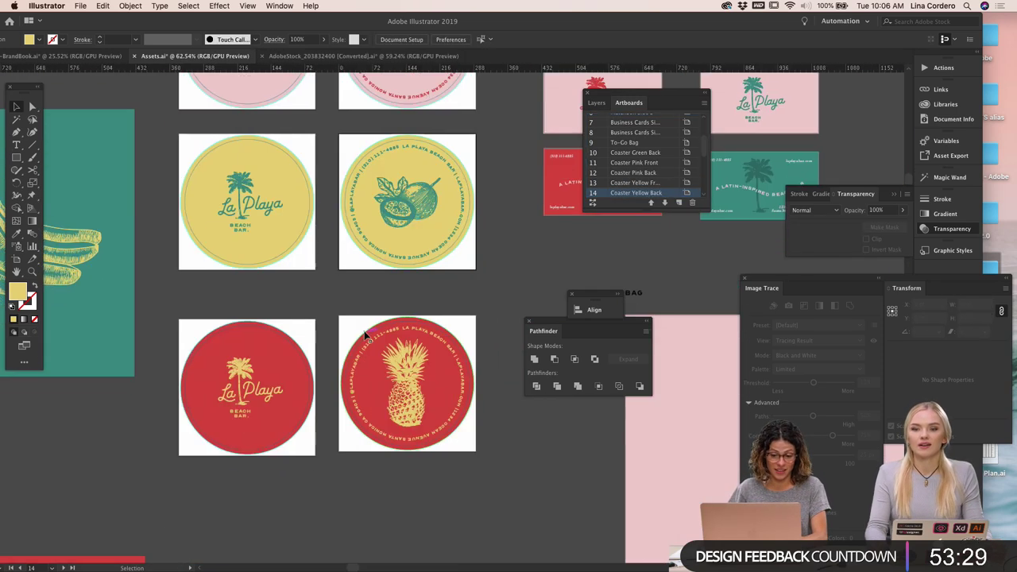
pyautogui.click(277, 367)
pyautogui.doubleClick(633, 193)
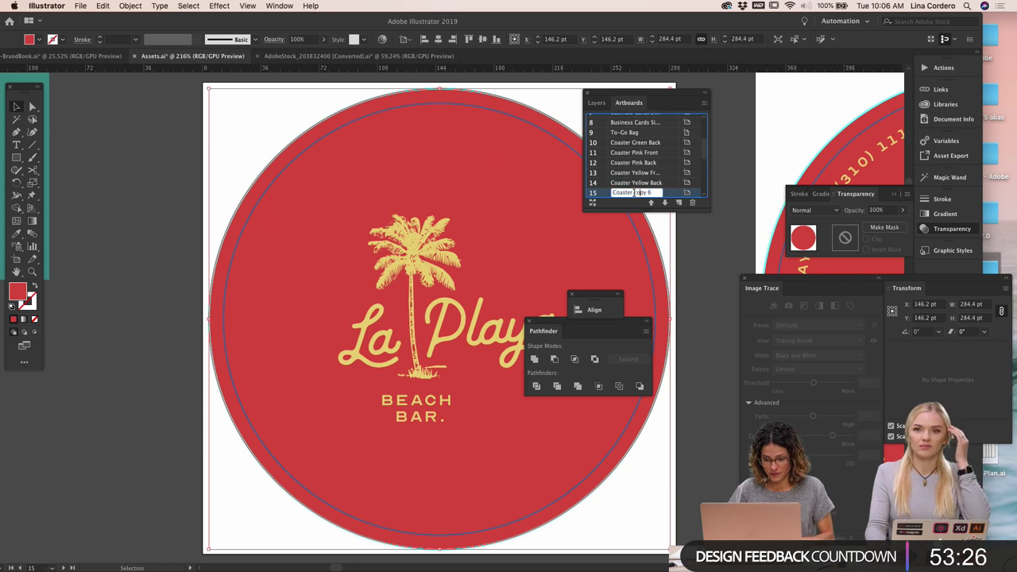
pyautogui.moveTo(633, 192); pyautogui.dragTo(684, 195)
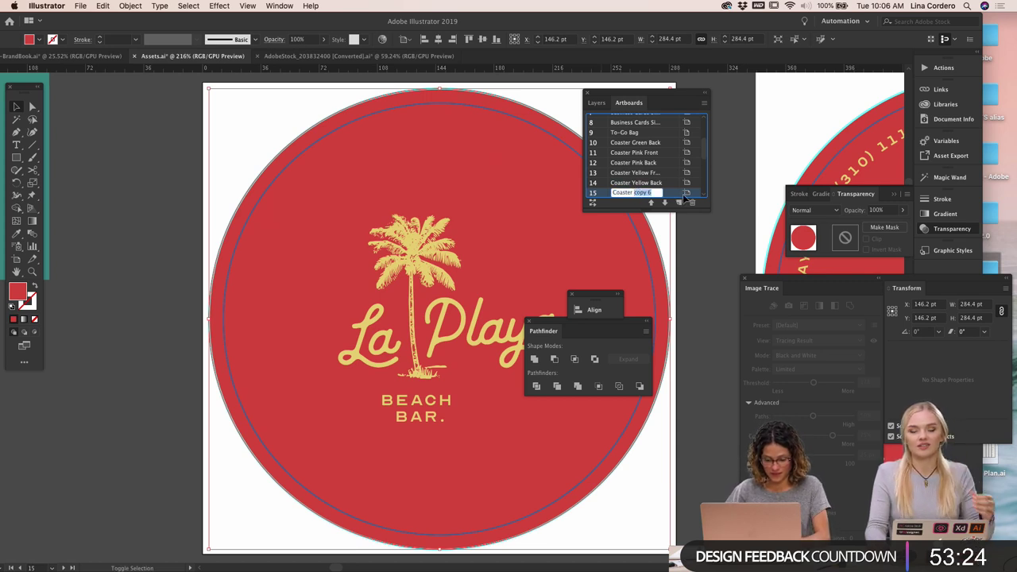
pyautogui.write('Red')
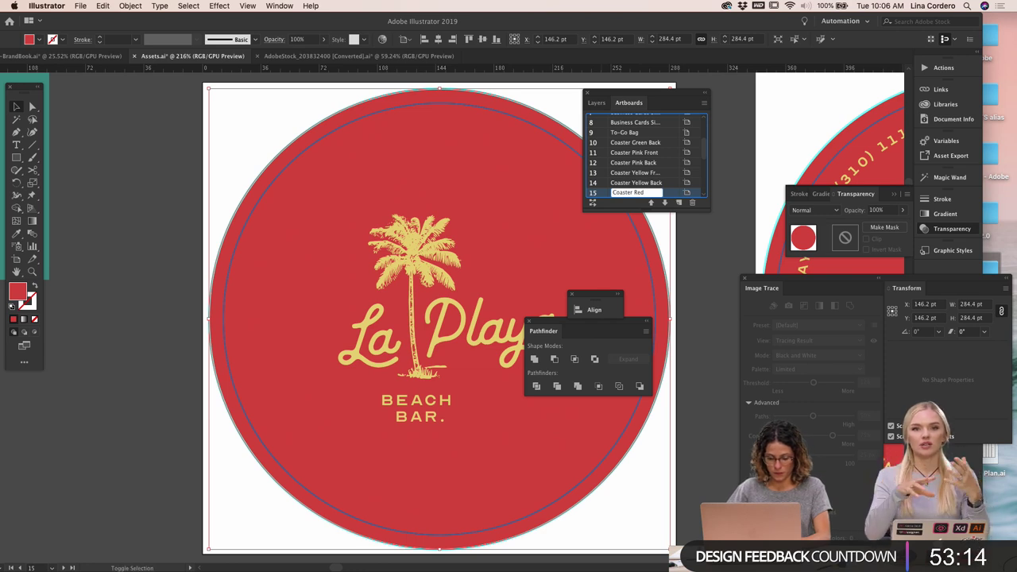
pyautogui.write('Front')
pyautogui.scroll(-2, 647, 172)
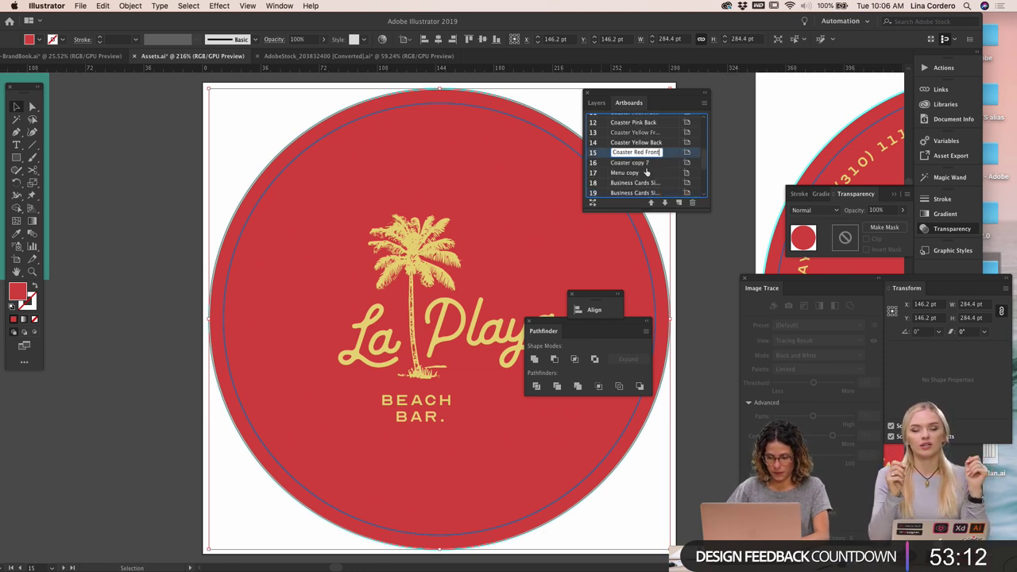
pyautogui.doubleClick(629, 162)
pyautogui.moveTo(632, 162); pyautogui.dragTo(695, 160)
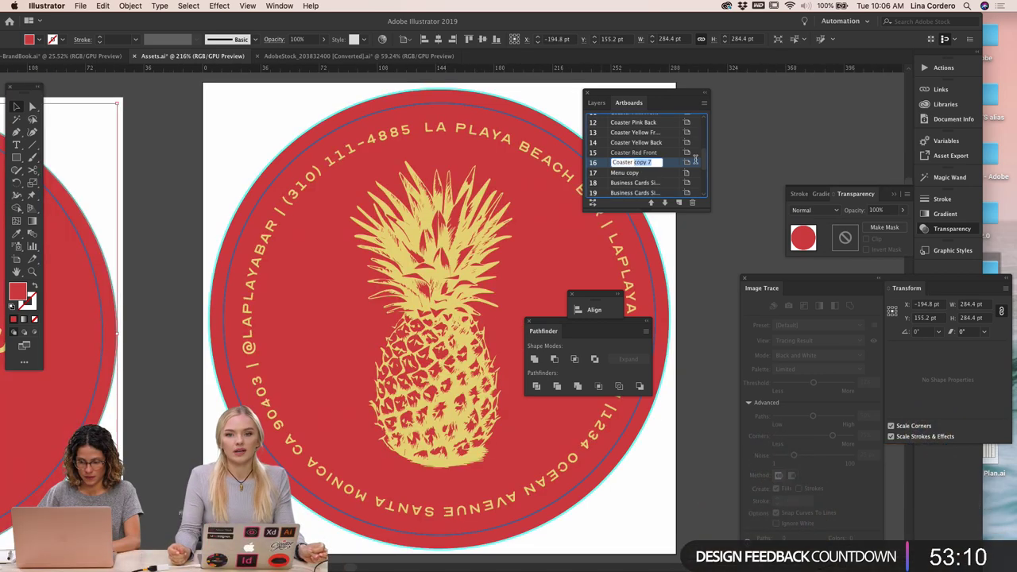
pyautogui.write('Red')
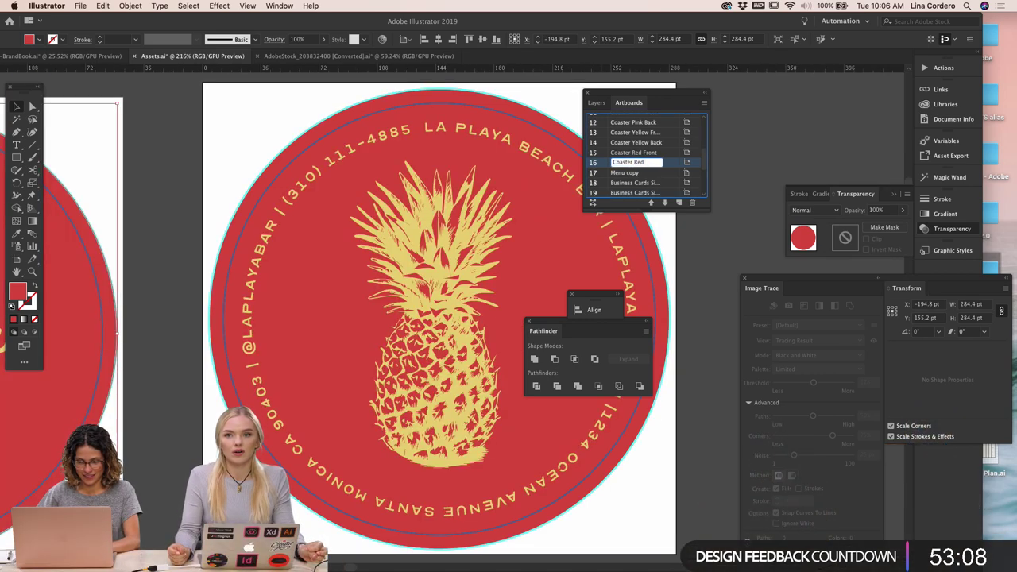
pyautogui.write(' Back')
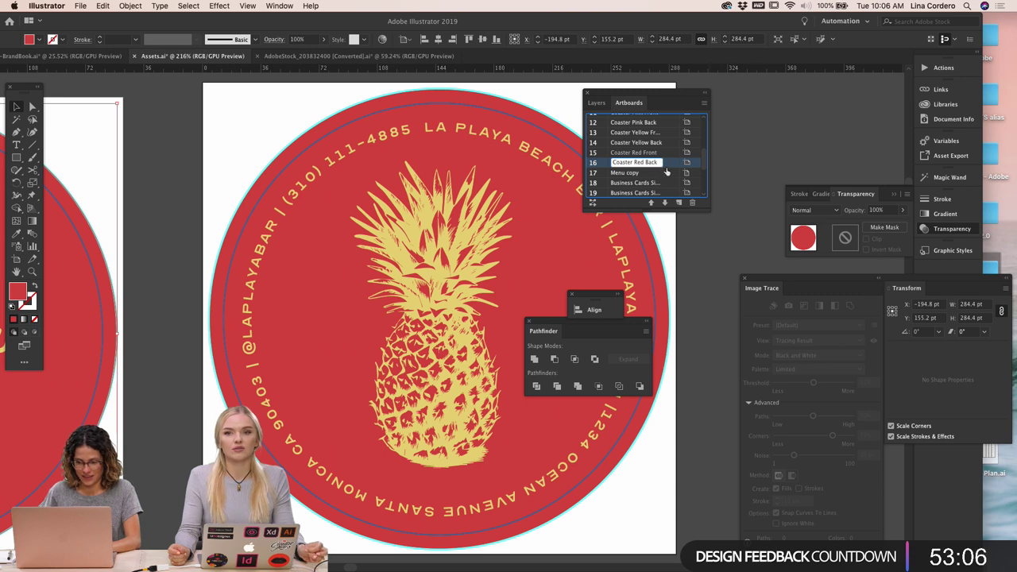
pyautogui.press('Return')
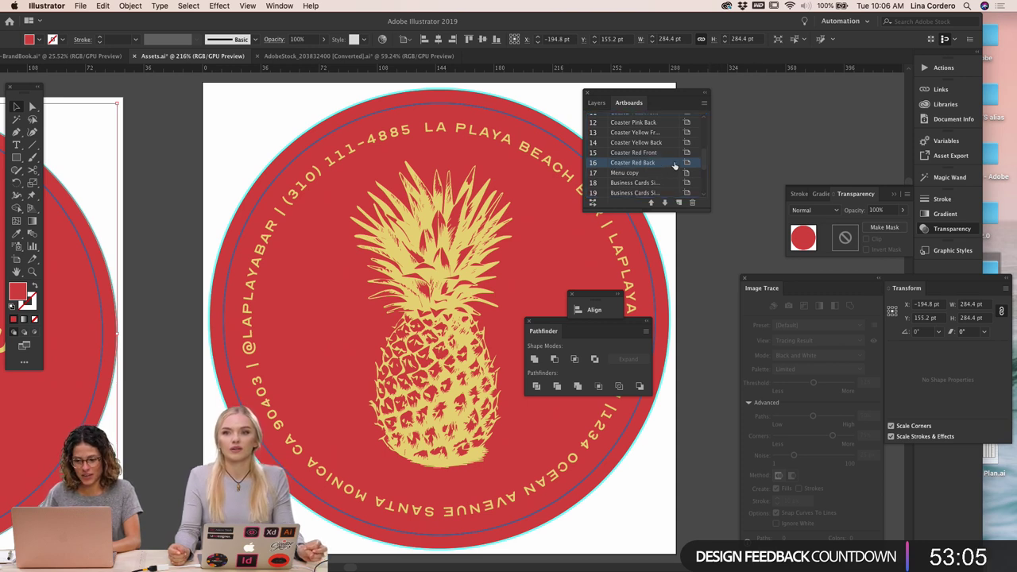
pyautogui.click(727, 267)
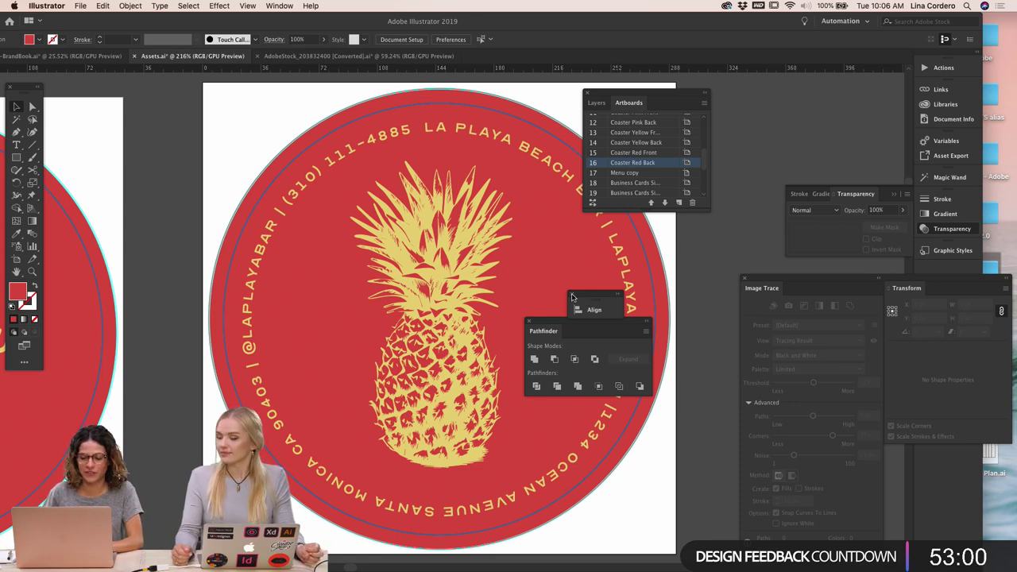
pyautogui.scroll(-10, 513, 293)
pyautogui.scroll(5, 513, 294)
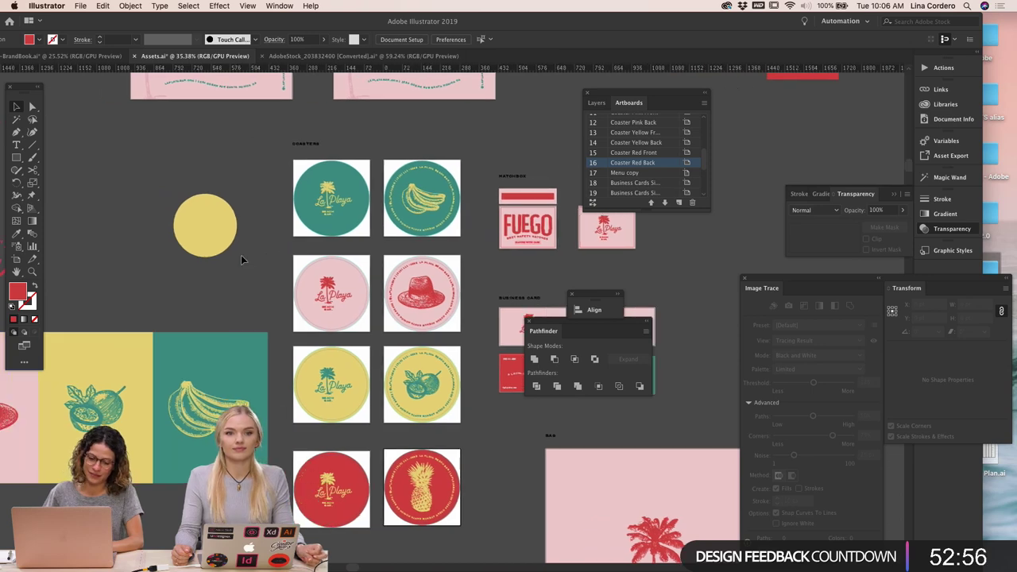
pyautogui.scroll(-6, 240, 255)
pyautogui.scroll(6, 242, 260)
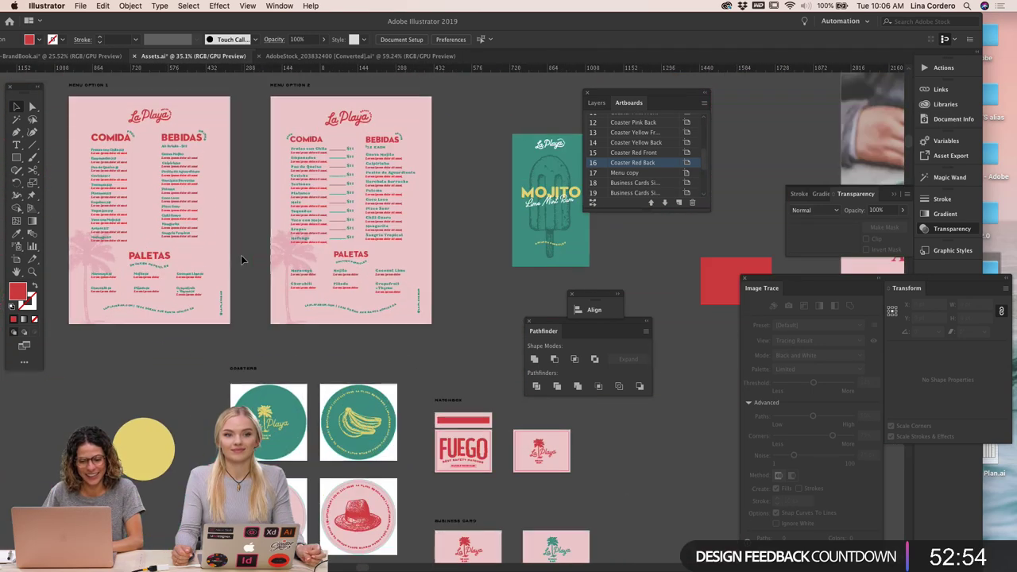
pyautogui.scroll(-7, 242, 259)
pyautogui.scroll(1, 242, 259)
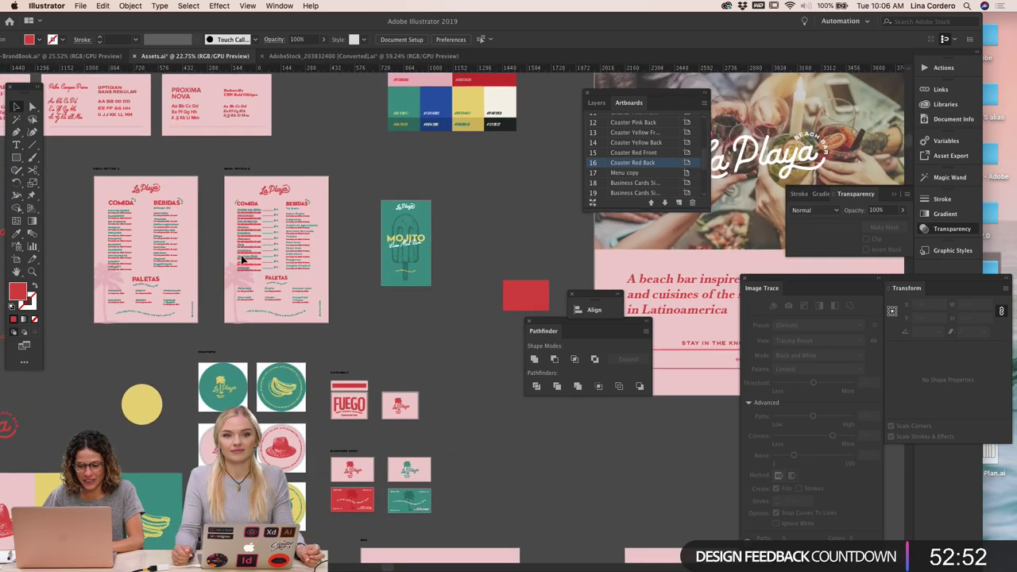
pyautogui.click(414, 416)
pyautogui.click(414, 417)
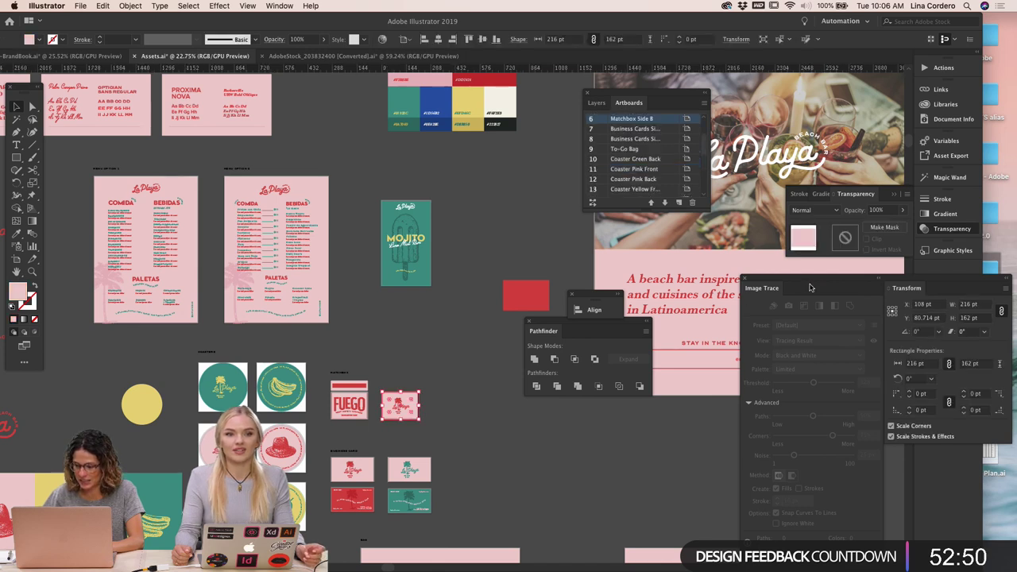
pyautogui.click(436, 353)
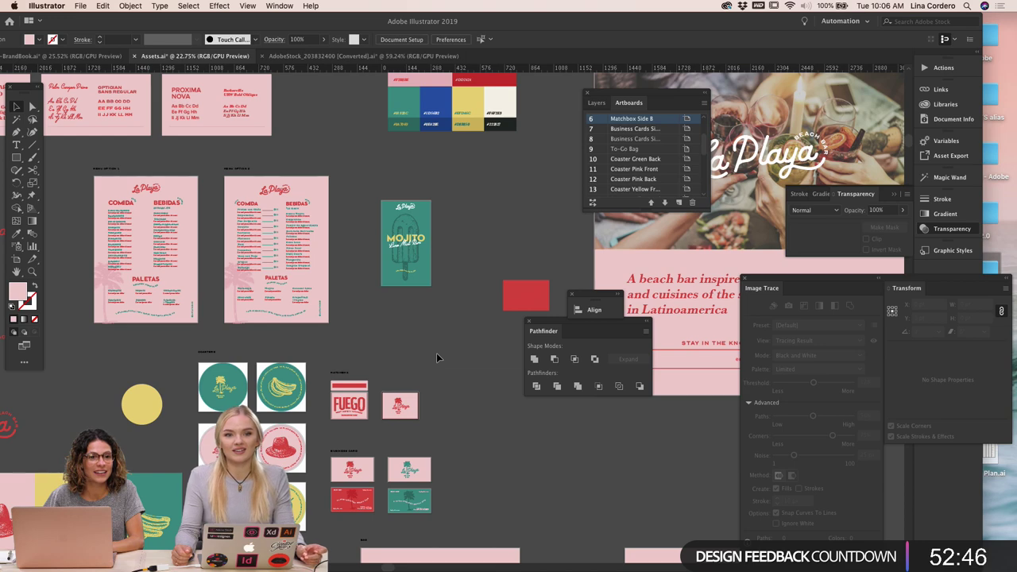
pyautogui.scroll(-3, 436, 353)
pyautogui.scroll(-3, 436, 353)
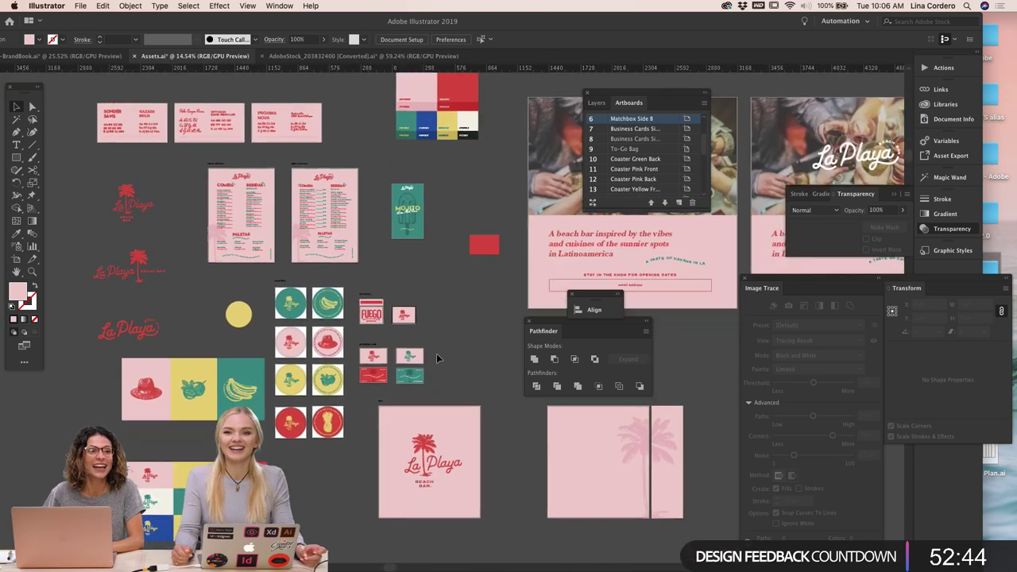
pyautogui.scroll(-3, 437, 357)
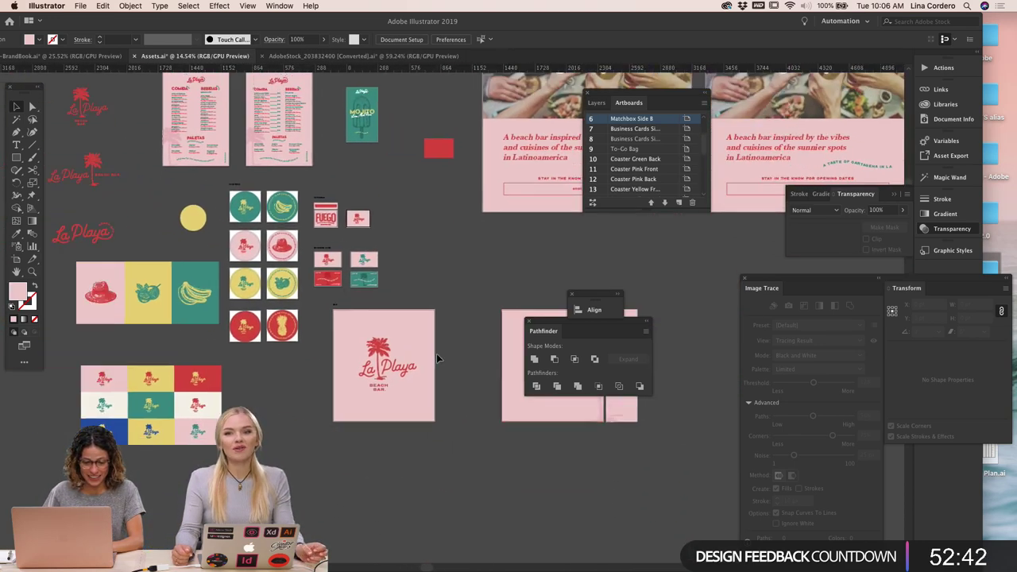
pyautogui.hscroll(5, 436, 357)
pyautogui.scroll(2, 436, 357)
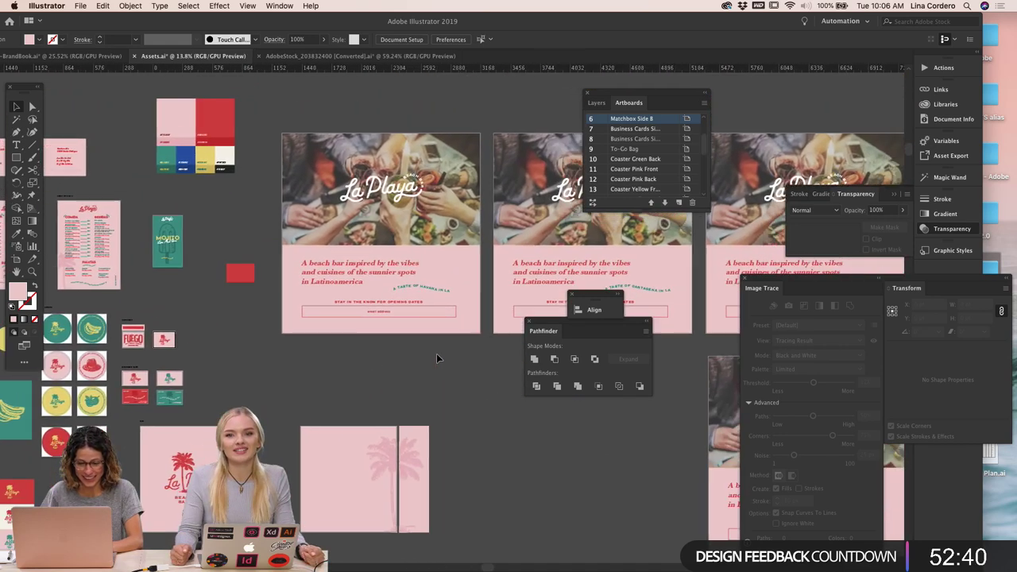
# Rename the To-Go Bag copy artboard to 'To-Go Bag Back'
pyautogui.click(359, 445)
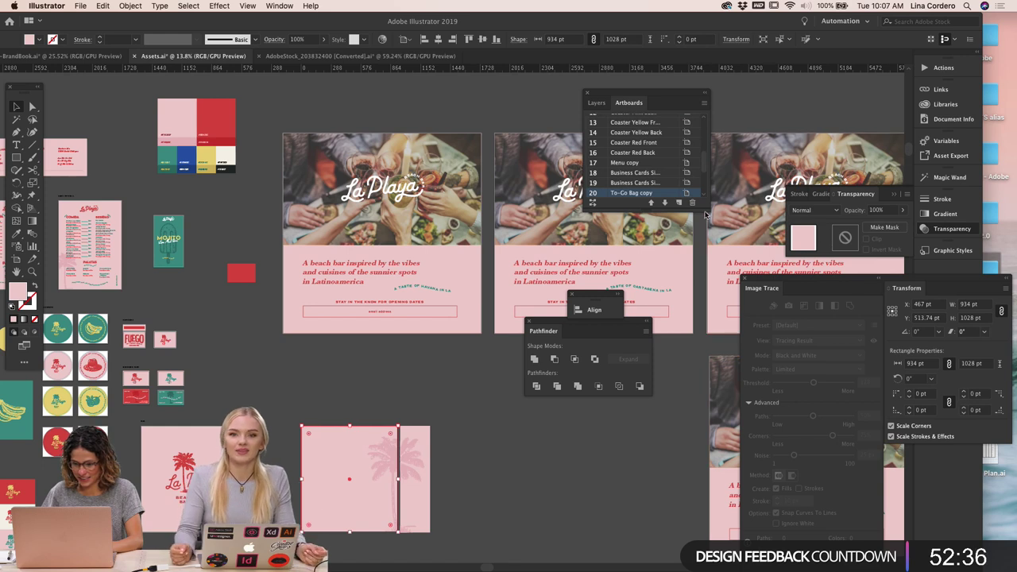
pyautogui.doubleClick(654, 194)
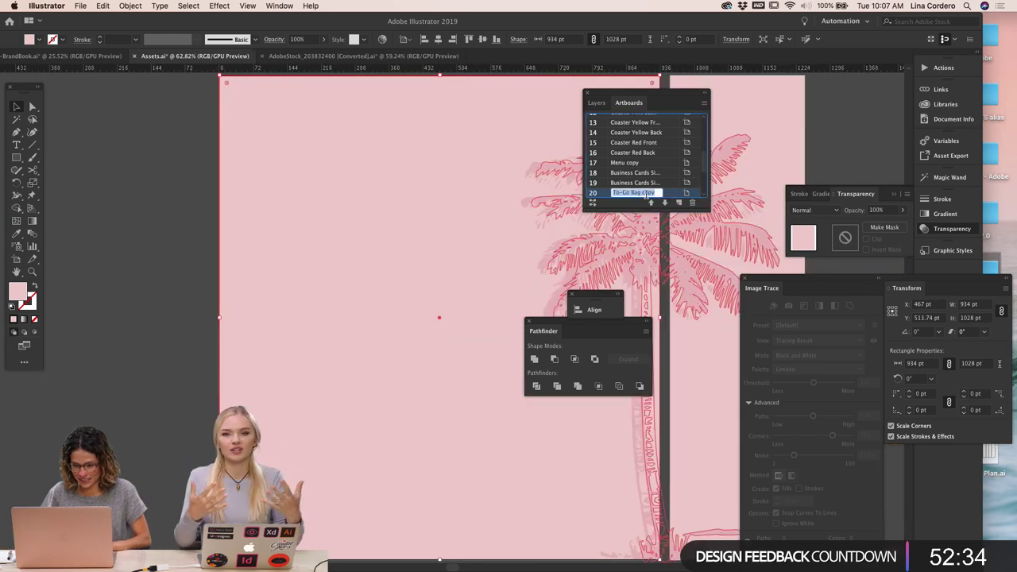
pyautogui.doubleClick(636, 193)
pyautogui.doubleClick(647, 193)
pyautogui.write('Back')
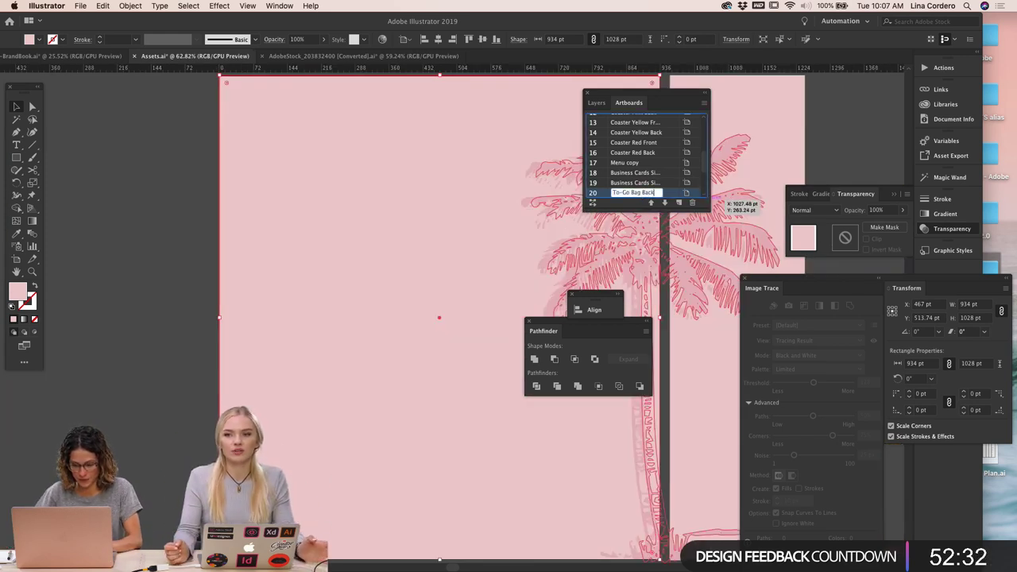
pyautogui.scroll(-2, 660, 178)
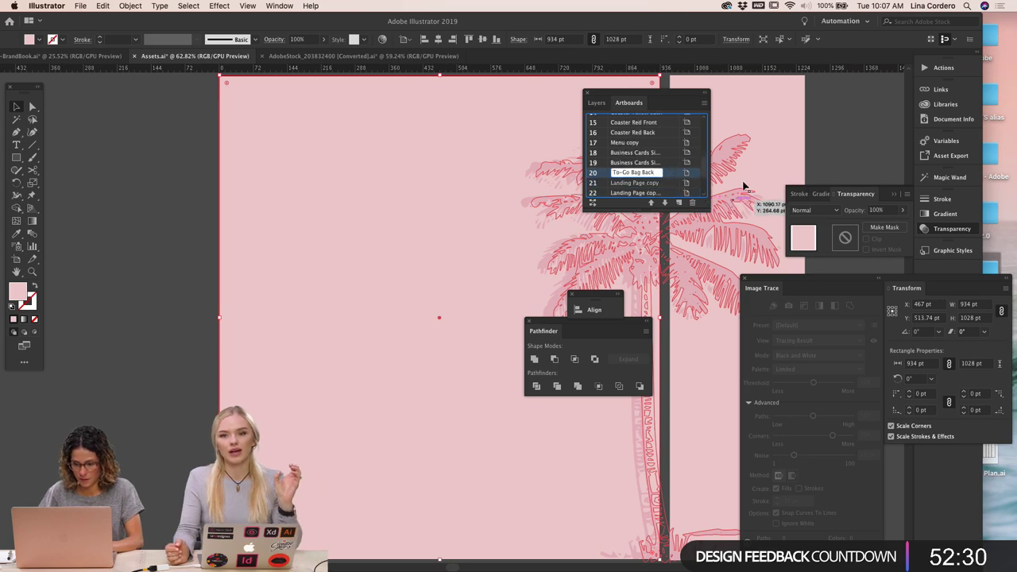
pyautogui.click(761, 141)
pyautogui.scroll(-4, 485, 283)
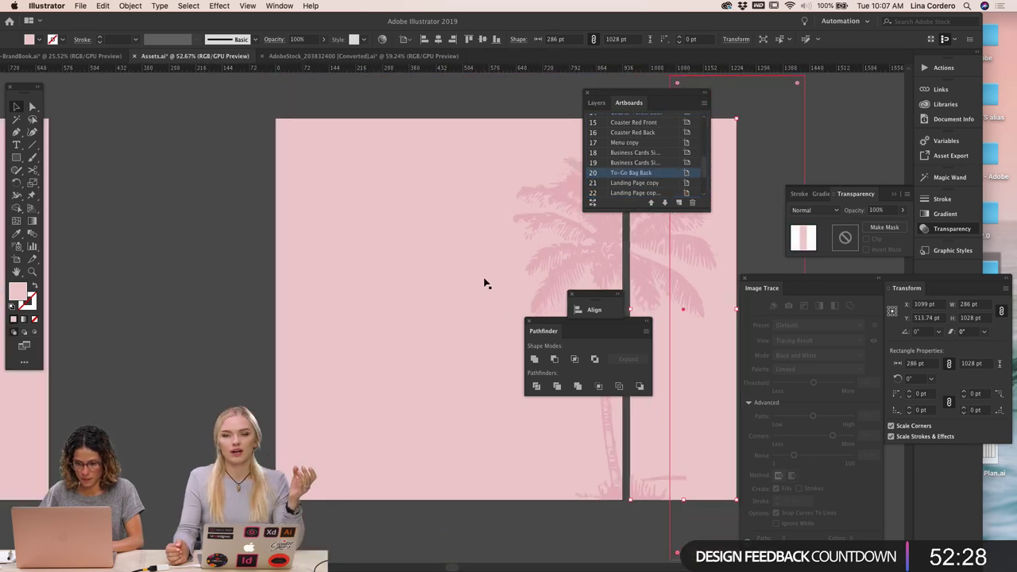
# Turn the narrow pink palm-tree rectangle into its own artboard
pyautogui.click(15, 260)
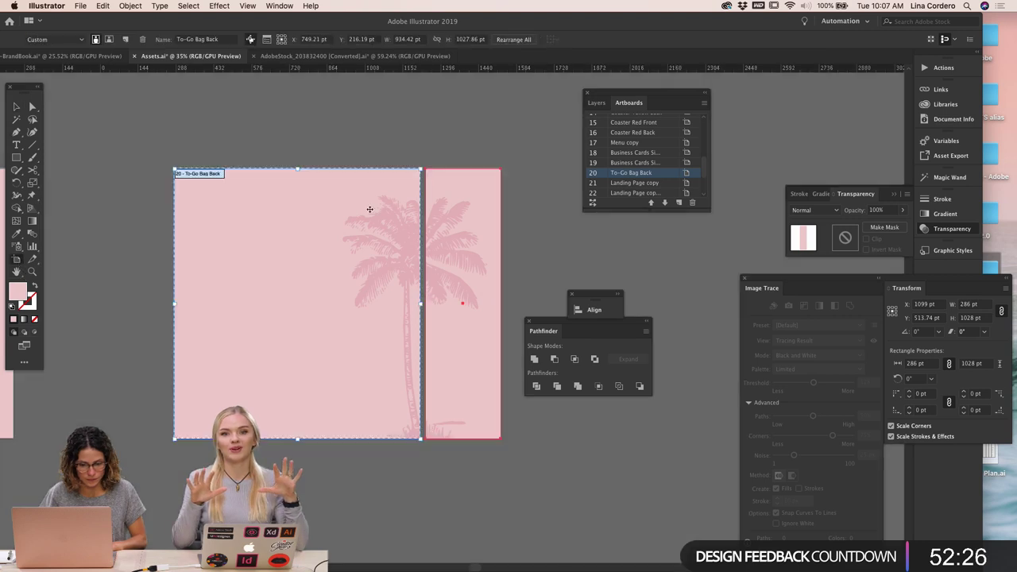
pyautogui.click(435, 174)
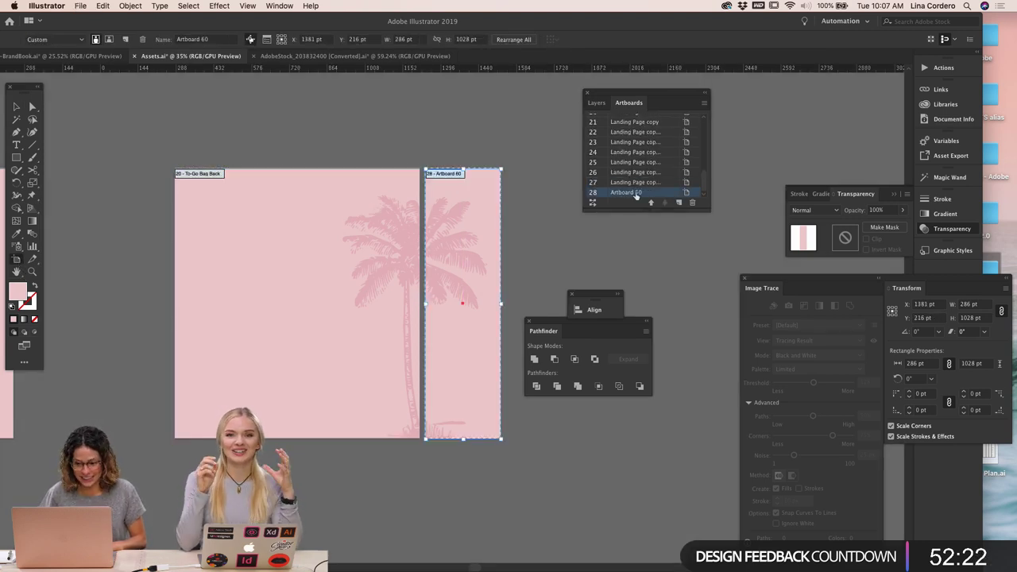
pyautogui.click(16, 106)
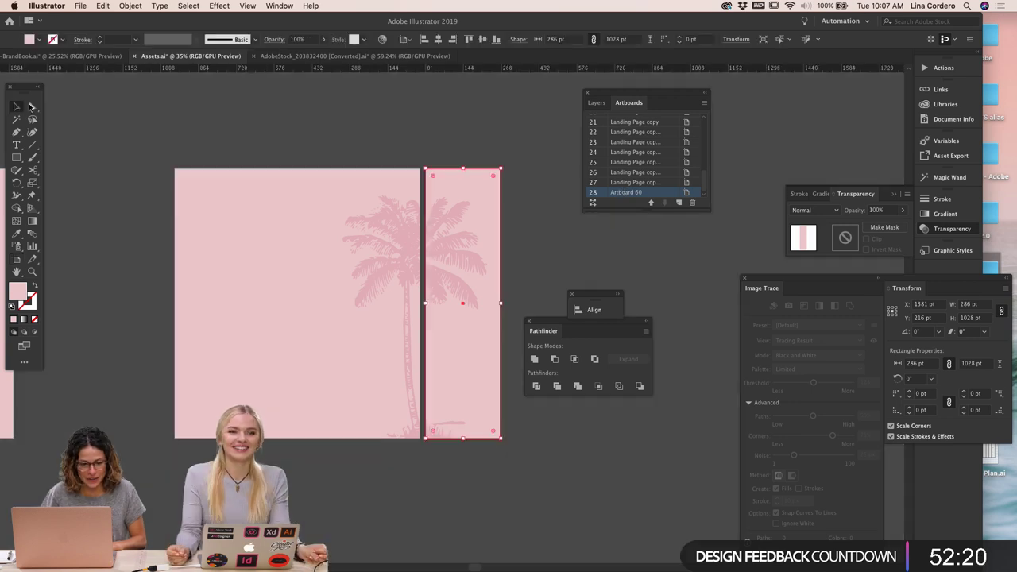
pyautogui.click(459, 193)
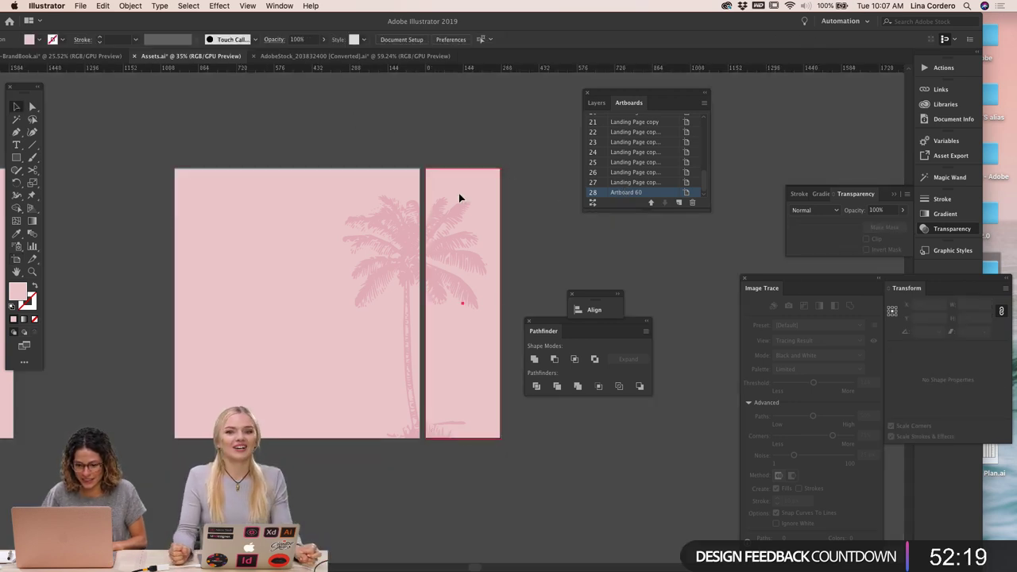
# Name the new artboard 28 'Tote Bag Side'
pyautogui.doubleClick(618, 193)
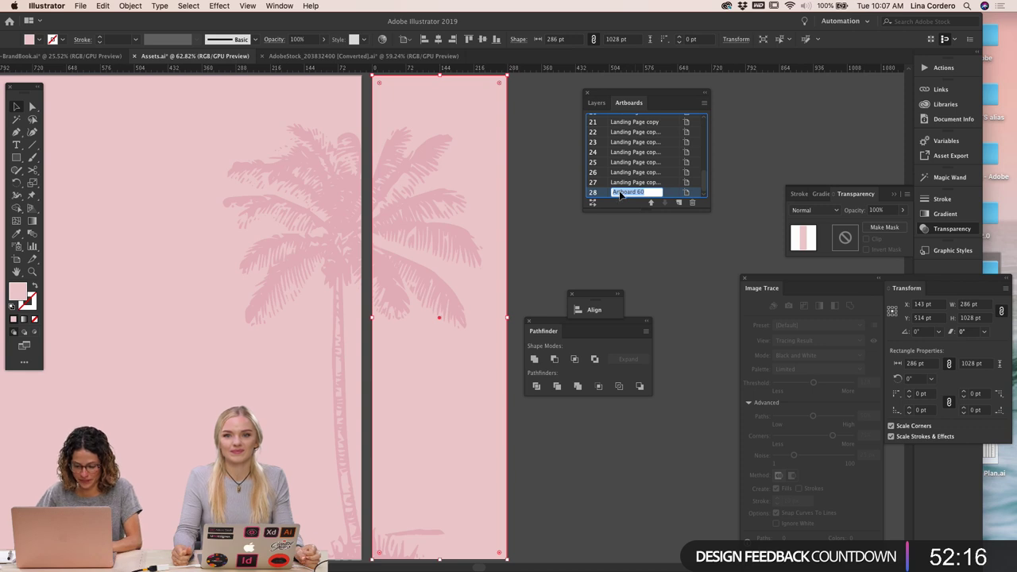
pyautogui.write('Lan')
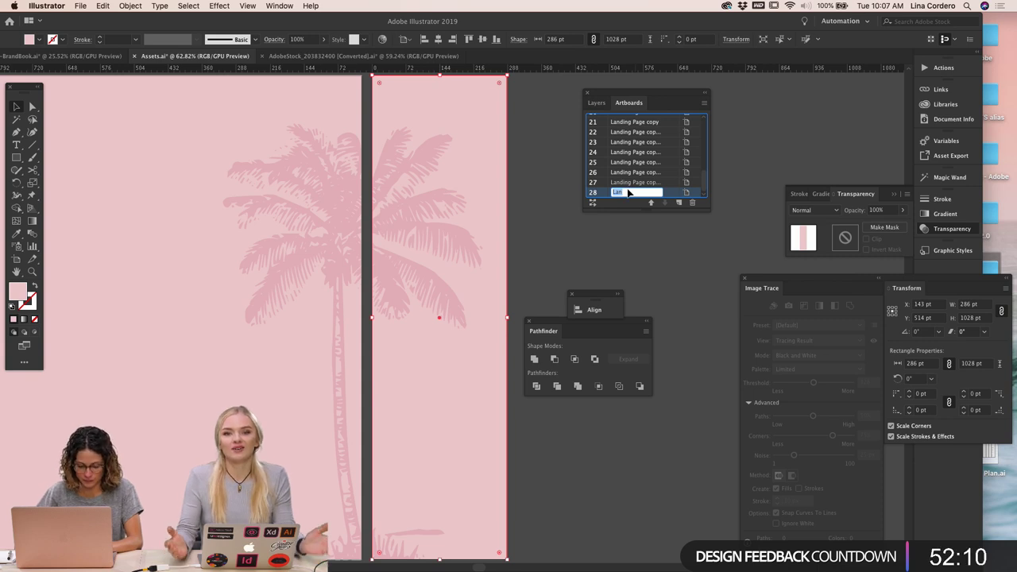
pyautogui.write('BTe')
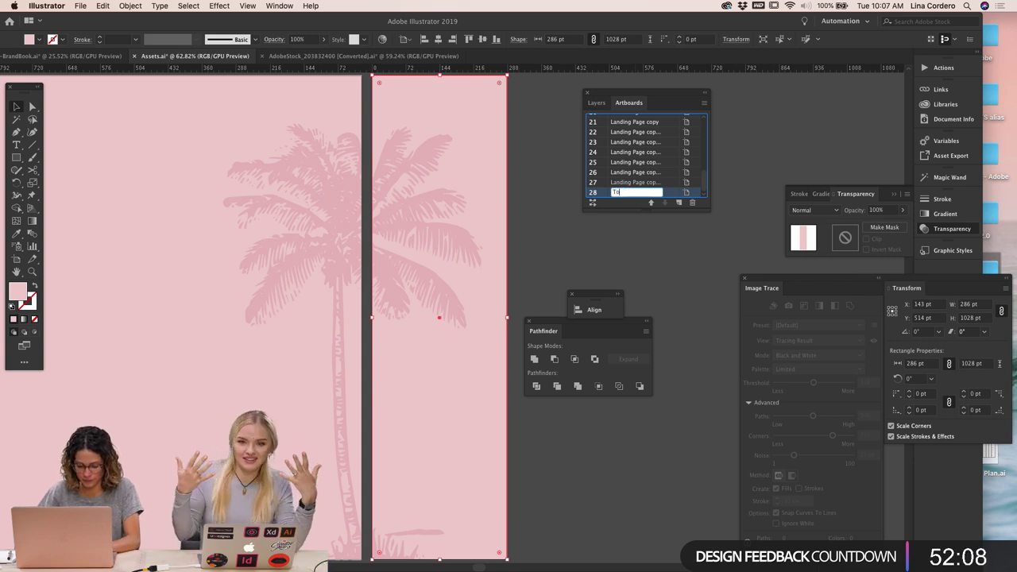
pyautogui.write('pog')
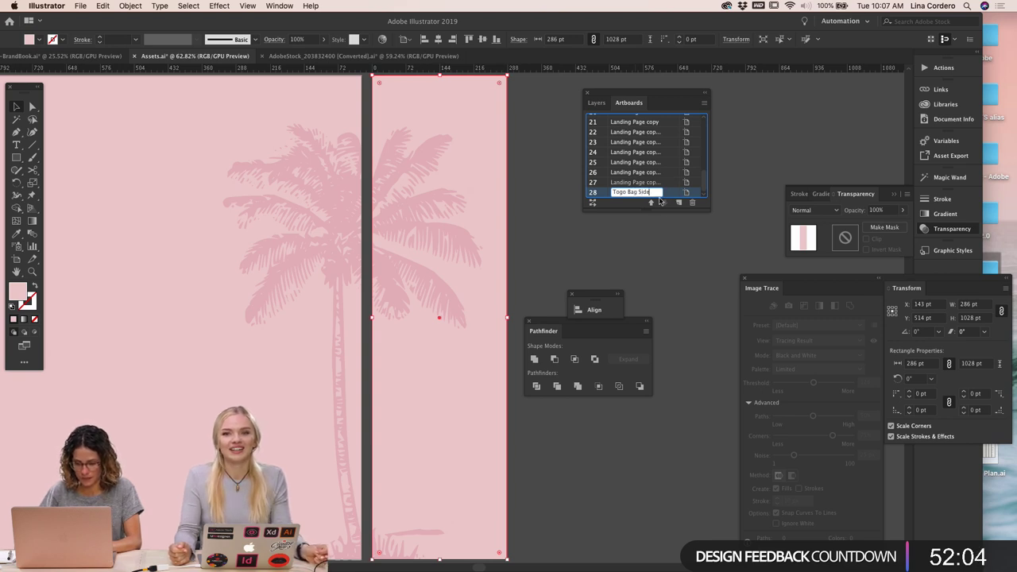
pyautogui.press('Return')
pyautogui.click(667, 240)
pyautogui.scroll(-1, 622, 183)
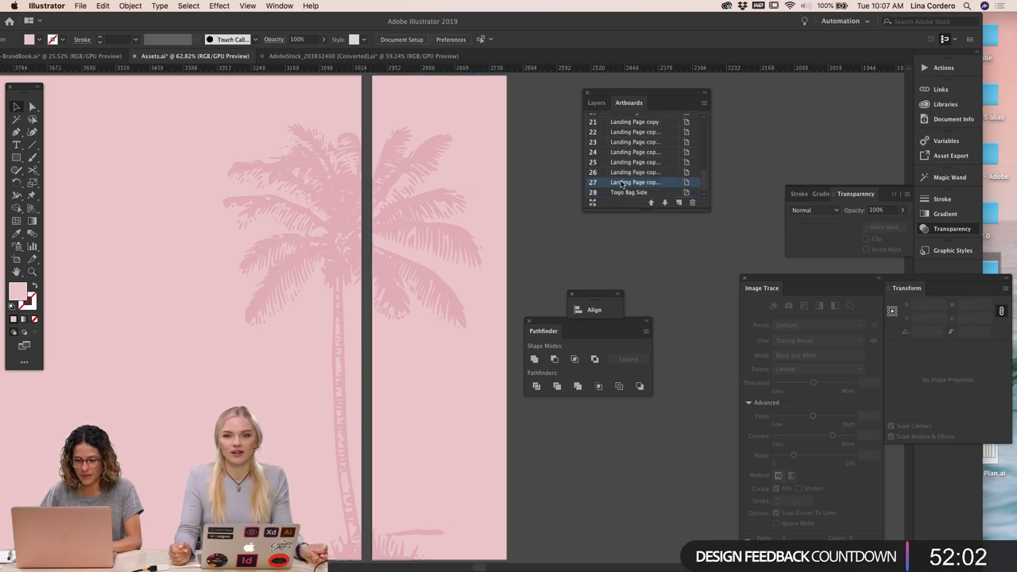
pyautogui.scroll(10, 621, 183)
# Zoom out and pan the canvas until the La Playa landing page artboards fill the window
pyautogui.press('super+minus')
pyautogui.press('super+minus')
pyautogui.press('super+minus')
pyautogui.press('super+minus')
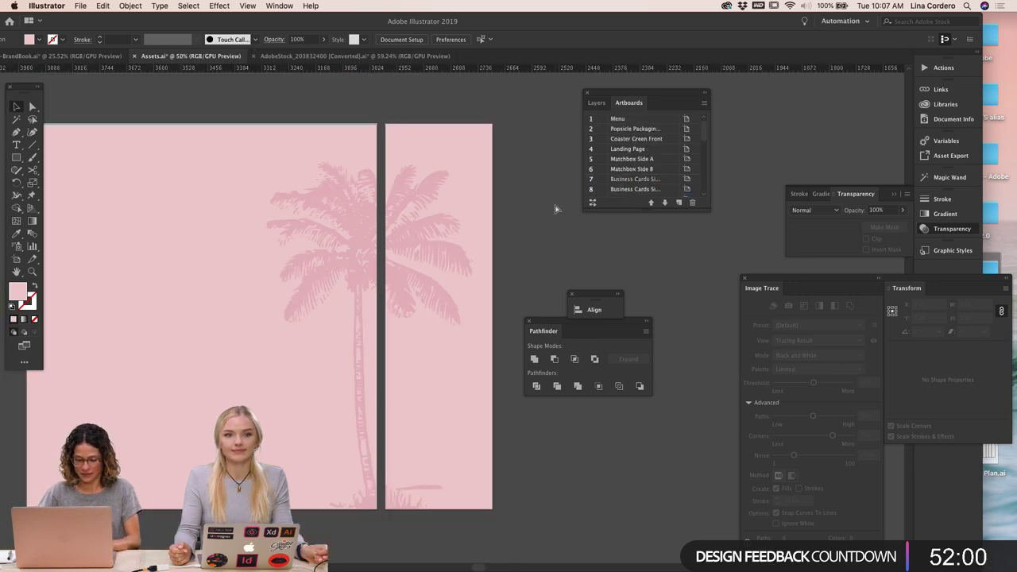
pyautogui.scroll(-3, 555, 208)
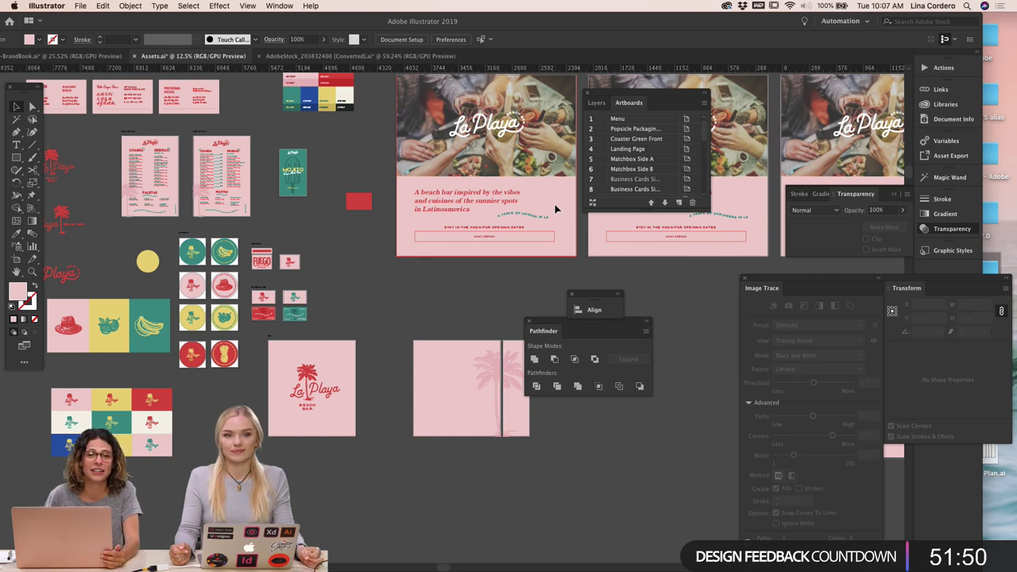
pyautogui.hscroll(-6, 557, 209)
pyautogui.scroll(4, 556, 209)
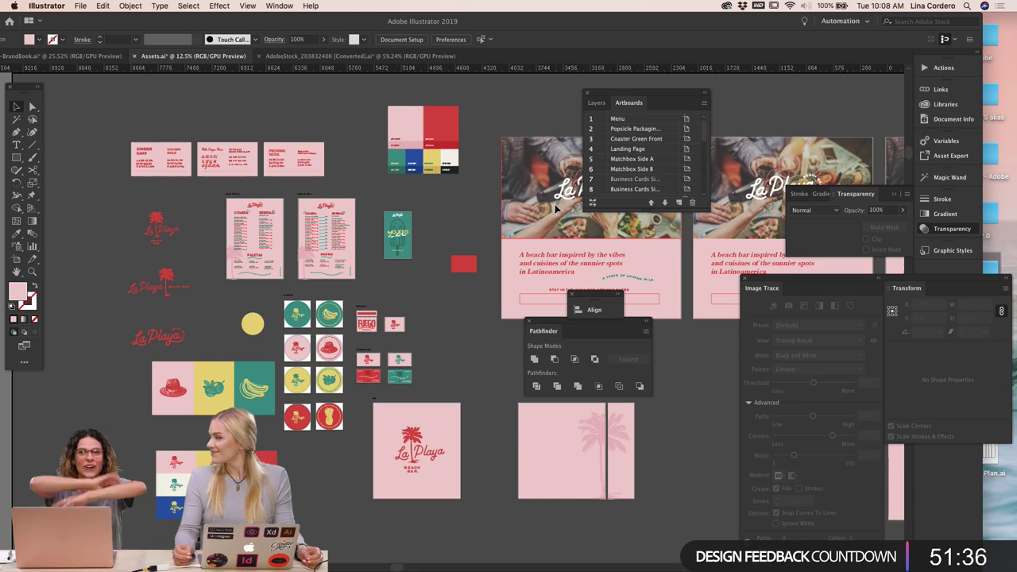
pyautogui.scroll(-2, 557, 209)
pyautogui.scroll(2, 557, 208)
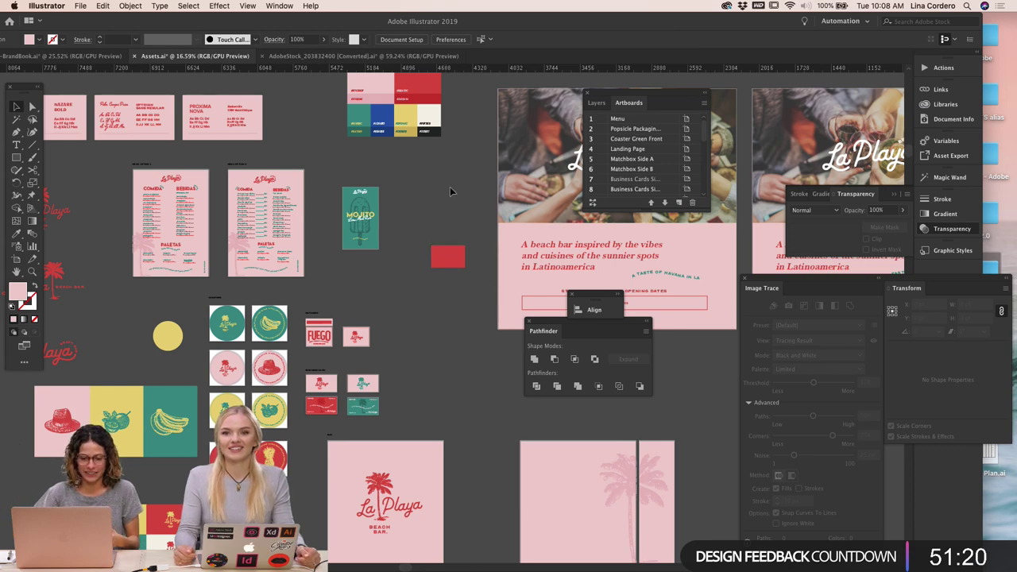
pyautogui.scroll(-3, 450, 186)
pyautogui.scroll(3, 449, 186)
pyautogui.hscroll(5, 450, 187)
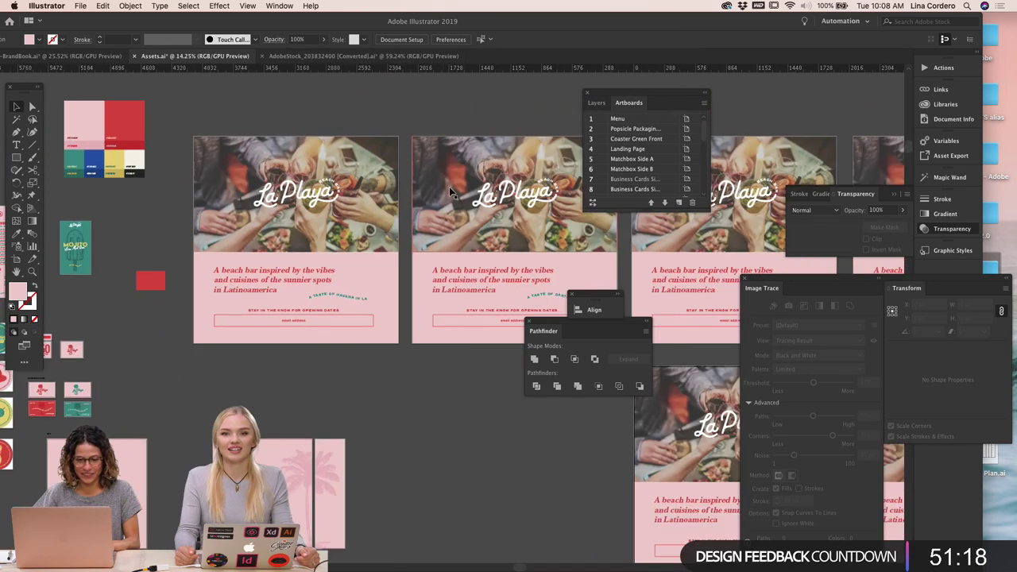
# In the Export As dialog, create a new Assets folder inside La Playa - Adobe
pyautogui.click(81, 7)
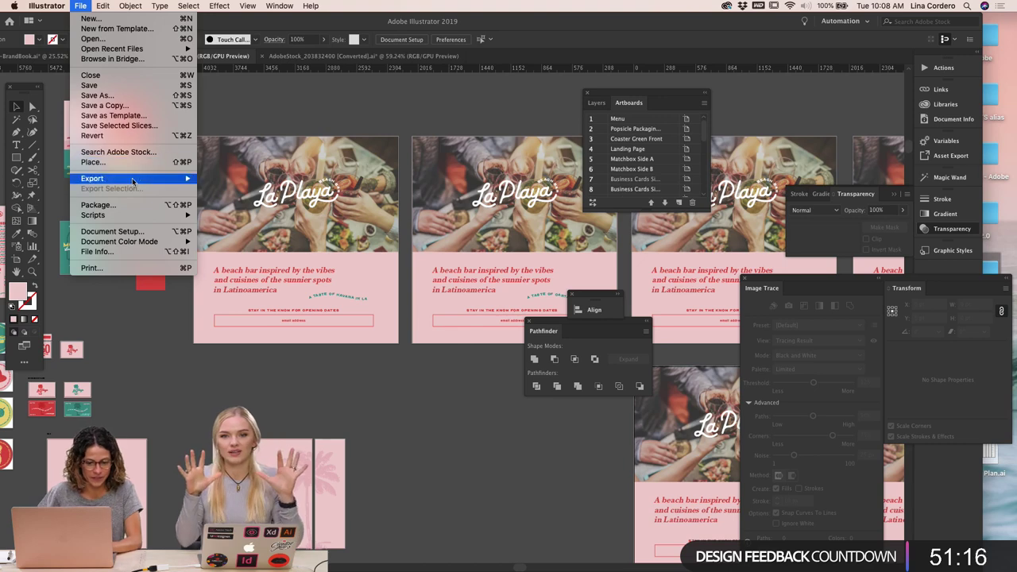
pyautogui.moveTo(135, 183)
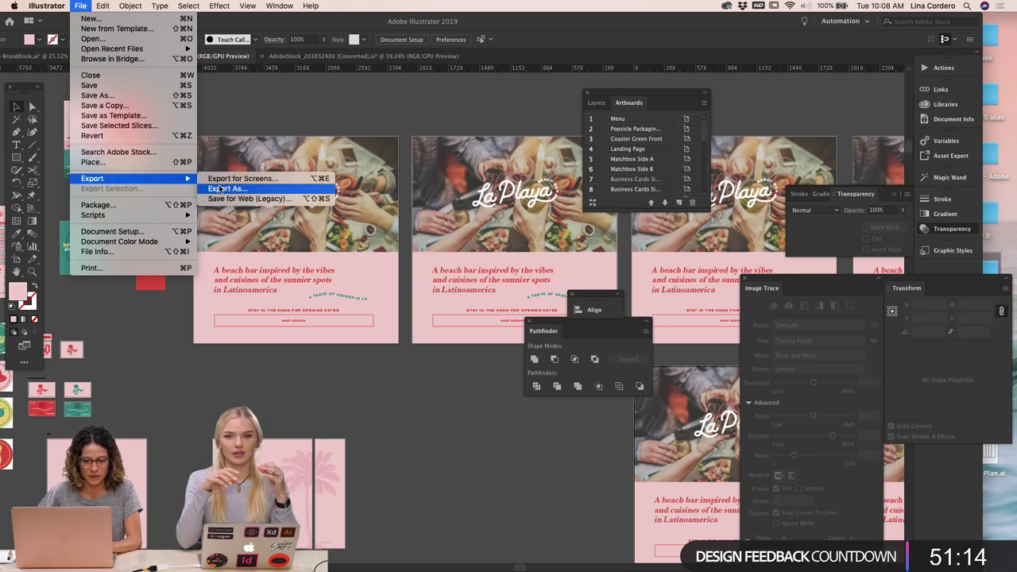
pyautogui.click(221, 189)
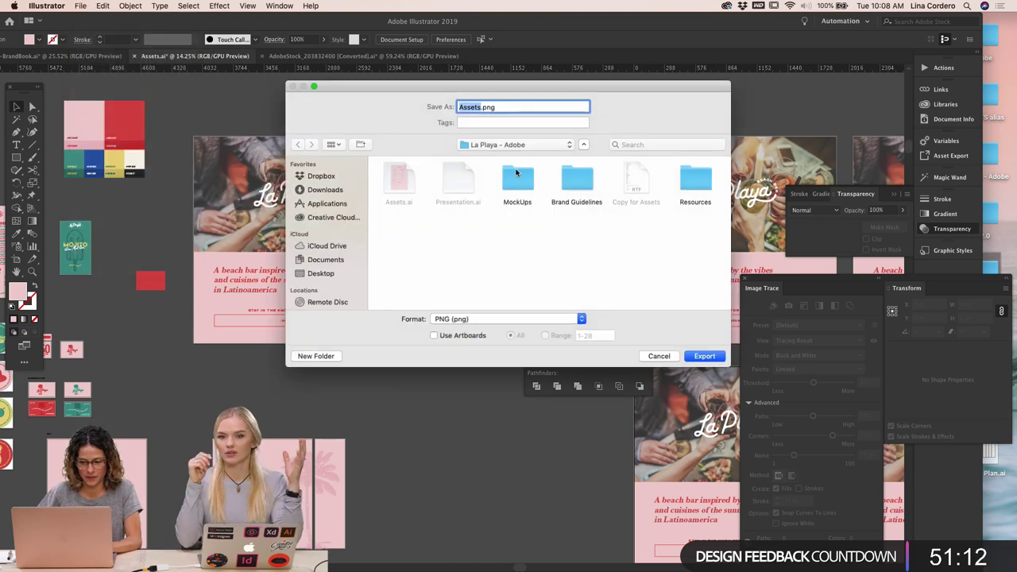
pyautogui.click(445, 237)
pyautogui.click(322, 356)
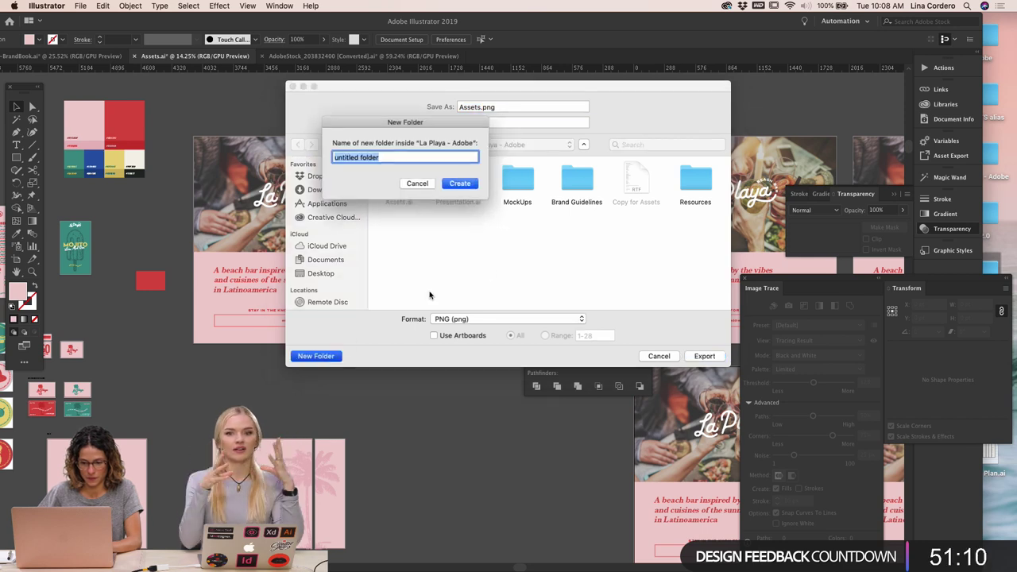
pyautogui.tripleClick(433, 157)
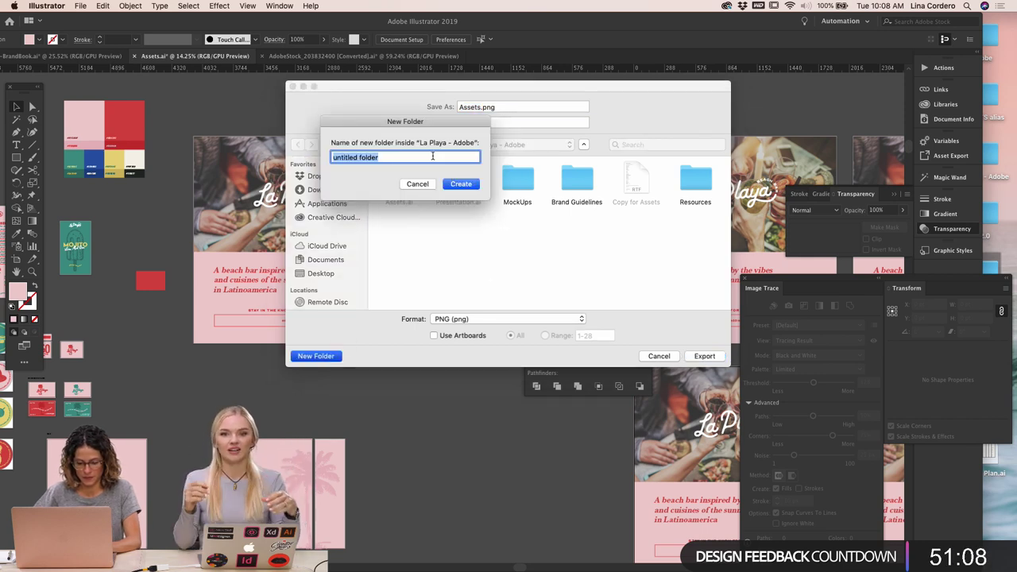
pyautogui.write('Assets')
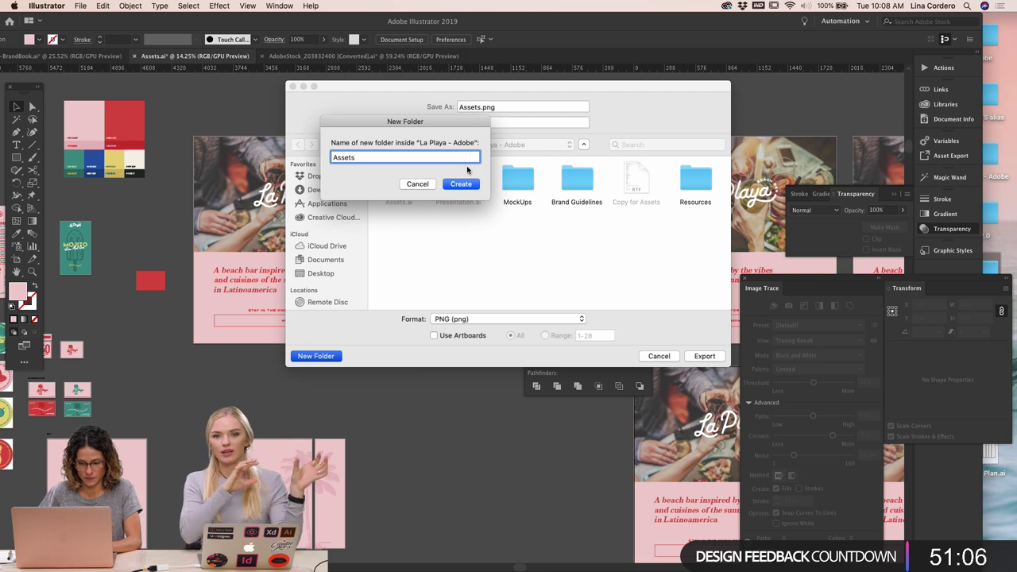
pyautogui.click(462, 185)
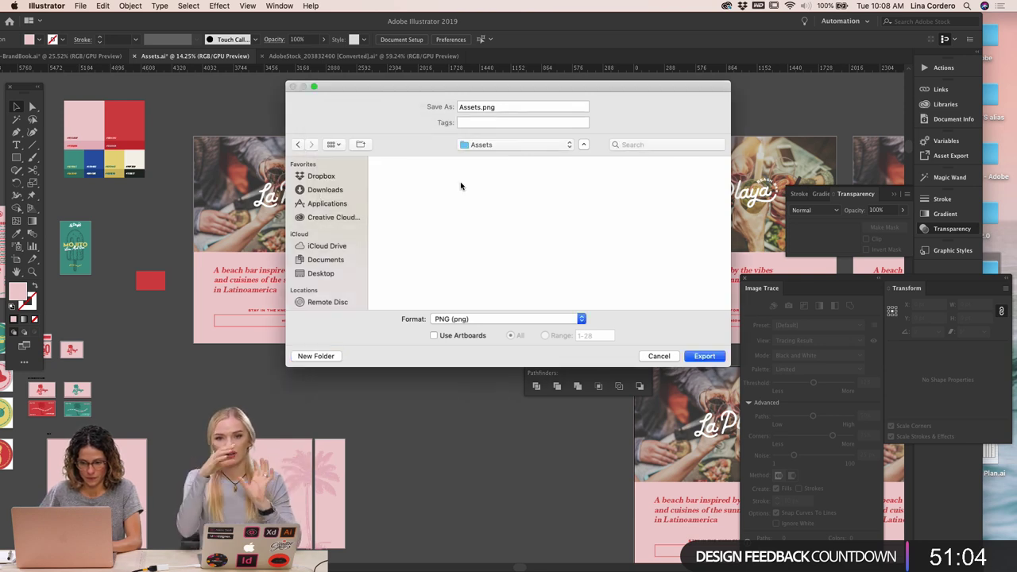
# Name the export LaPlaya in PNG format, using artboards with All selected
pyautogui.click(497, 108)
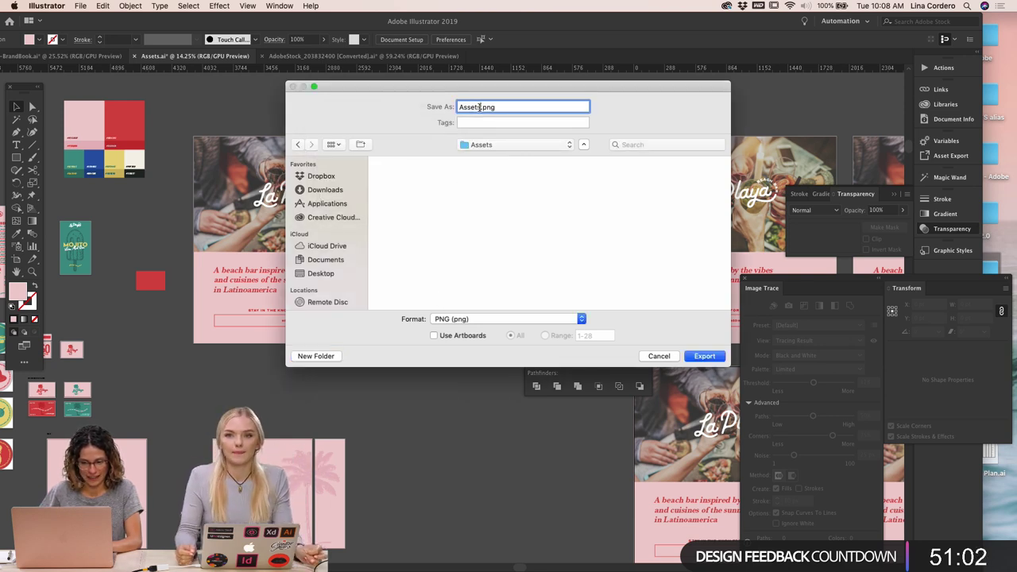
pyautogui.moveTo(482, 106); pyautogui.dragTo(426, 104)
pyautogui.write('La')
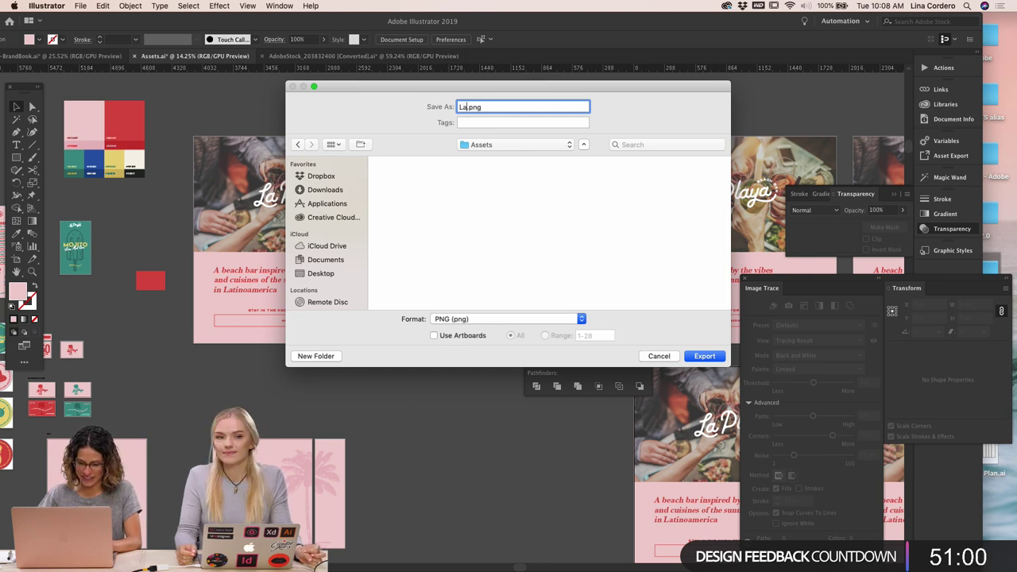
pyautogui.write('Playa')
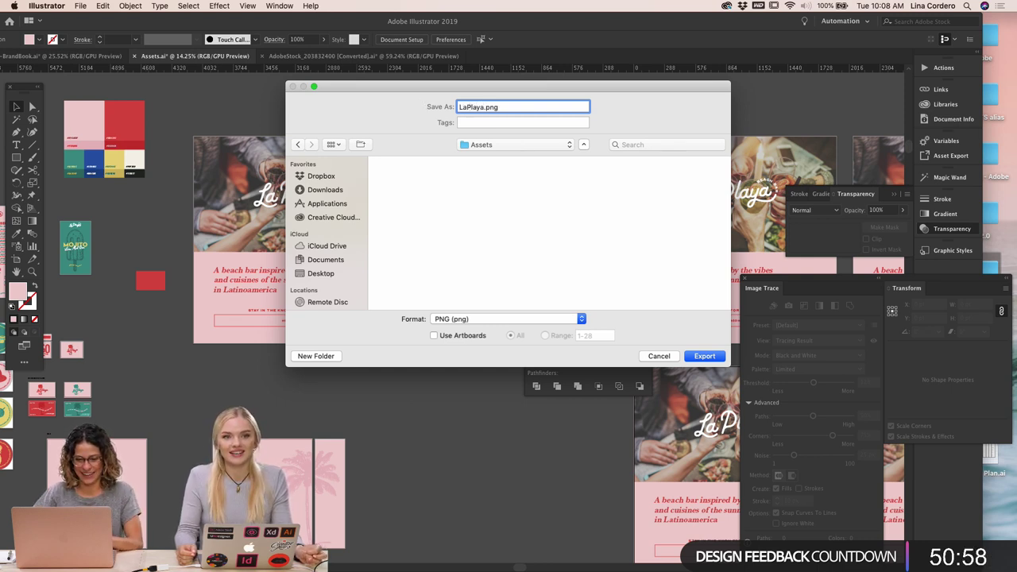
pyautogui.click(434, 335)
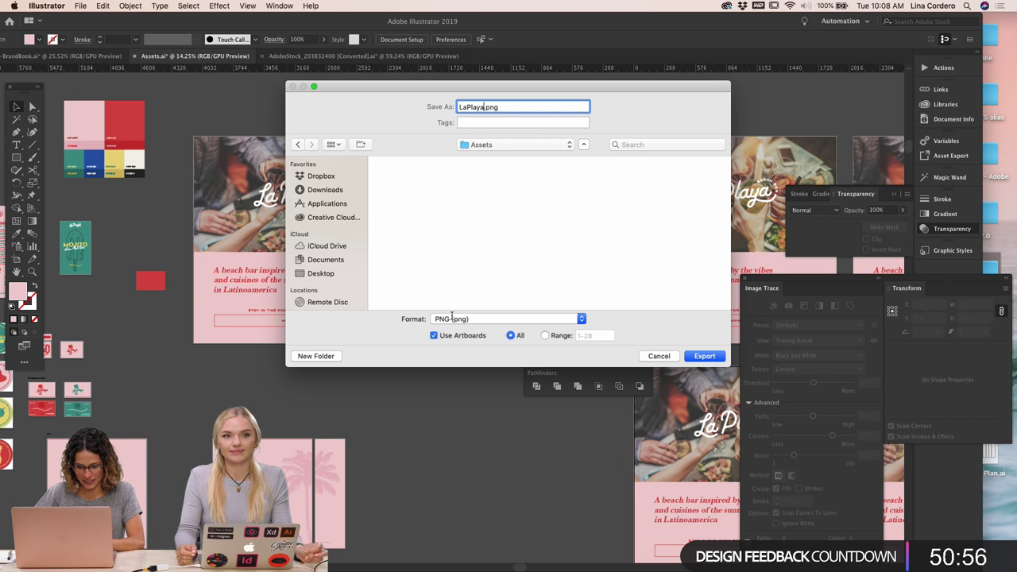
pyautogui.click(451, 318)
pyautogui.click(451, 318)
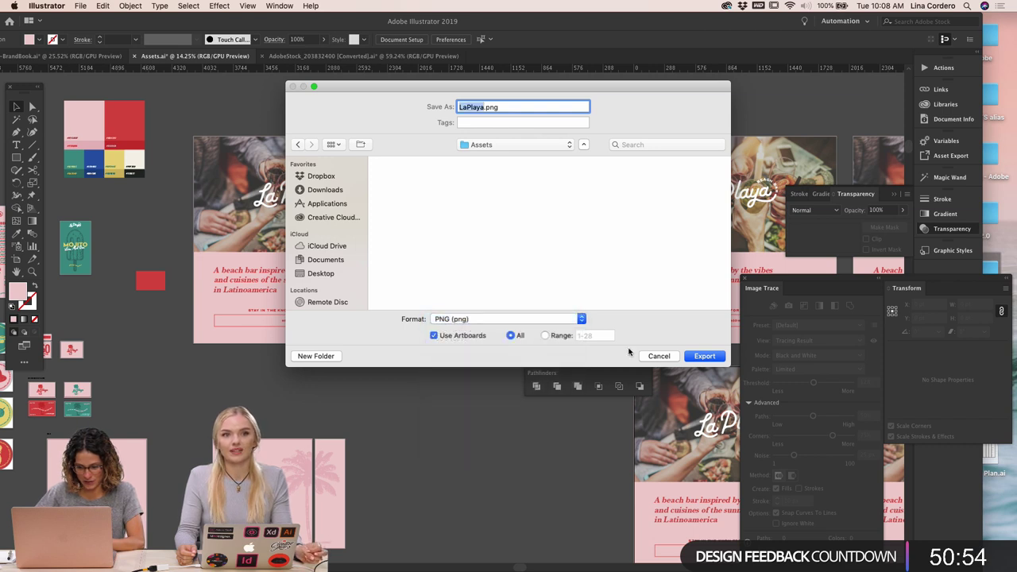
pyautogui.click(545, 335)
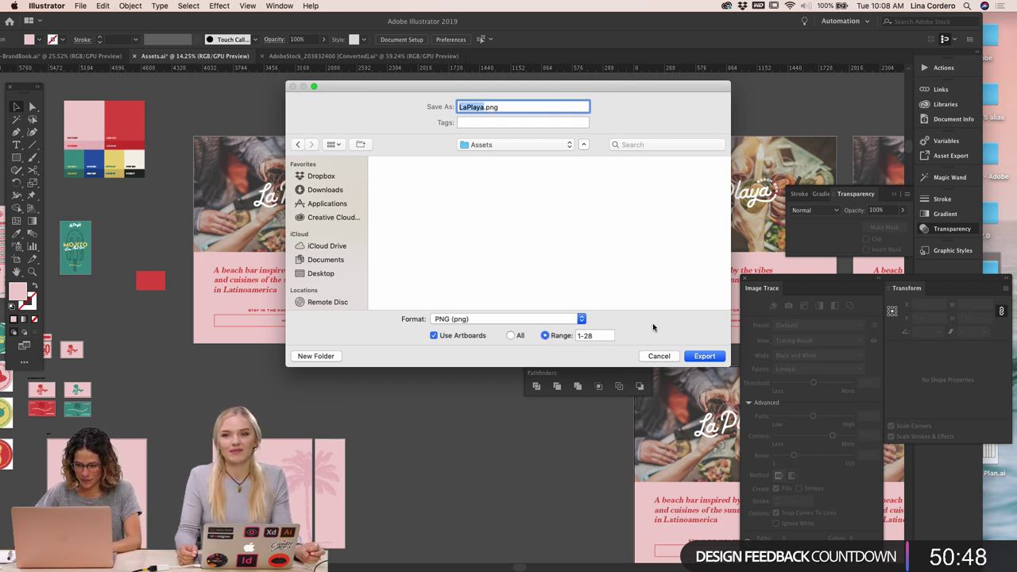
pyautogui.click(595, 336)
pyautogui.click(511, 335)
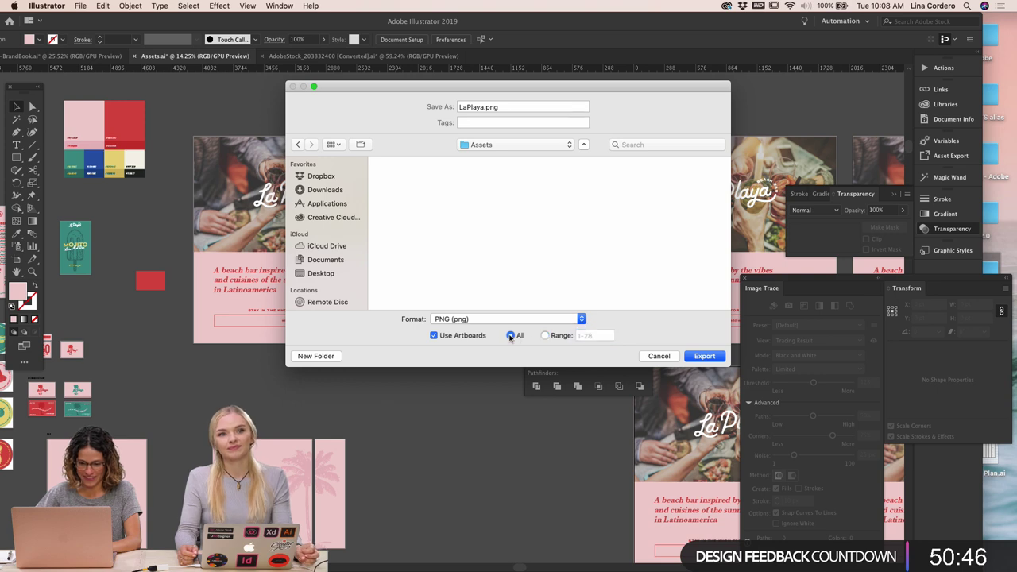
# Export the PNGs at Medium (150 ppi) resolution, then minimize Illustrator
pyautogui.click(708, 359)
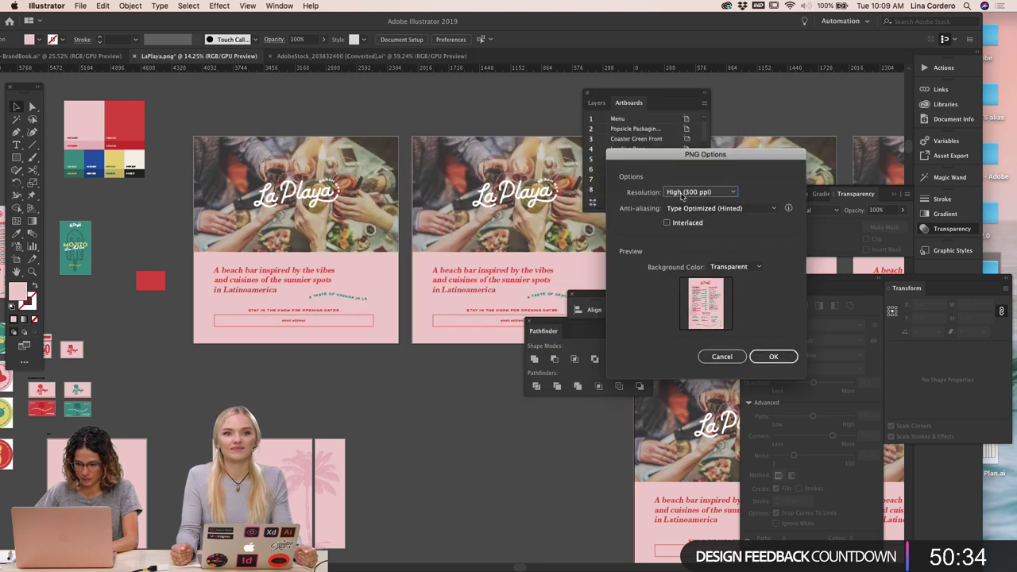
pyautogui.click(683, 194)
pyautogui.click(688, 215)
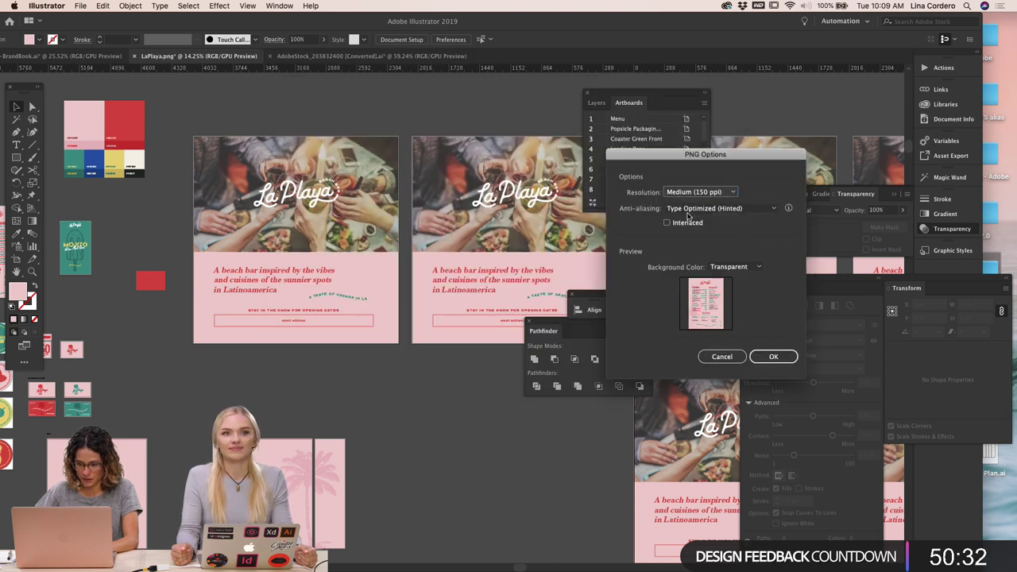
pyautogui.click(782, 359)
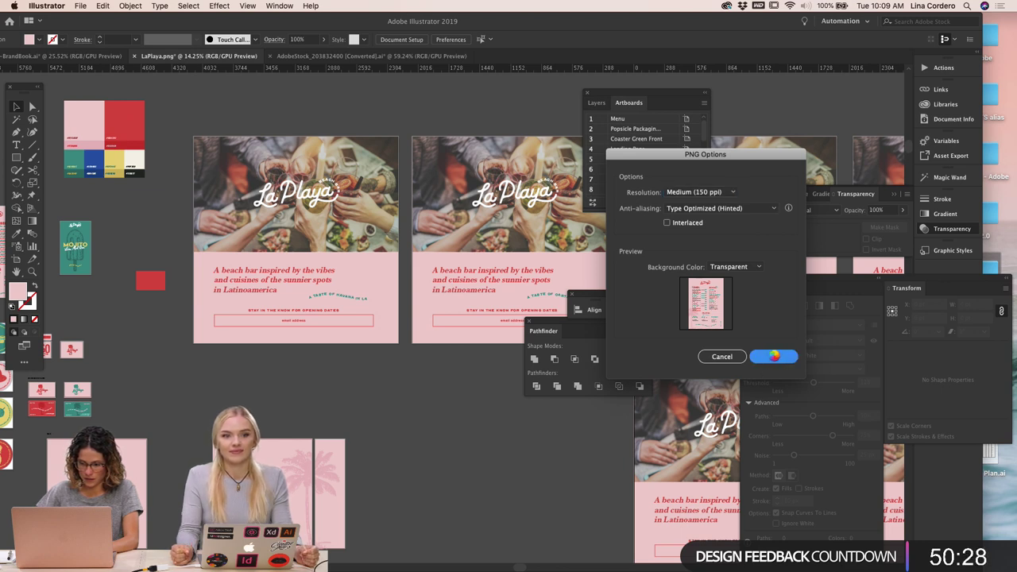
pyautogui.click(774, 357)
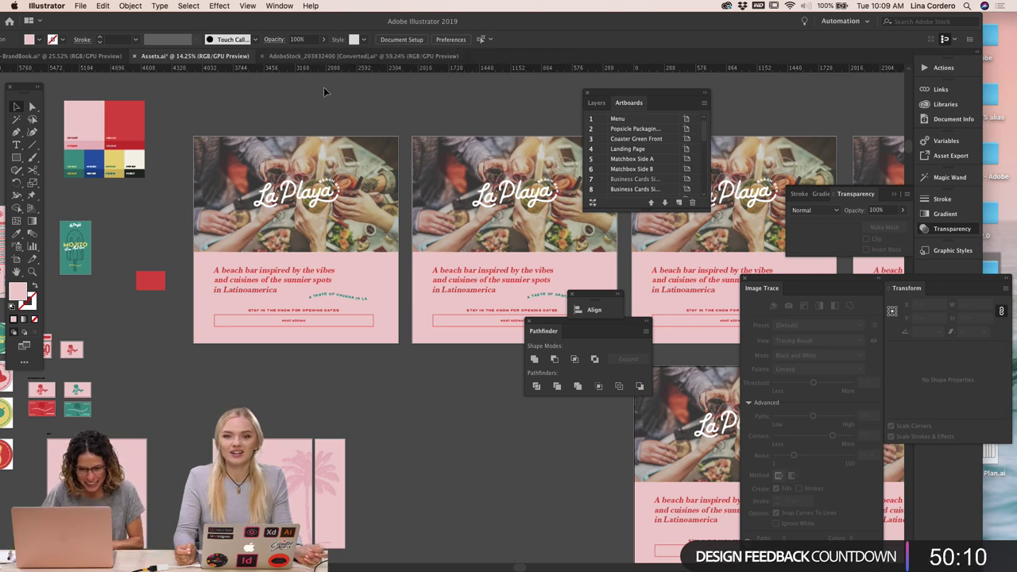
pyautogui.doubleClick(271, 21)
pyautogui.click(61, 22)
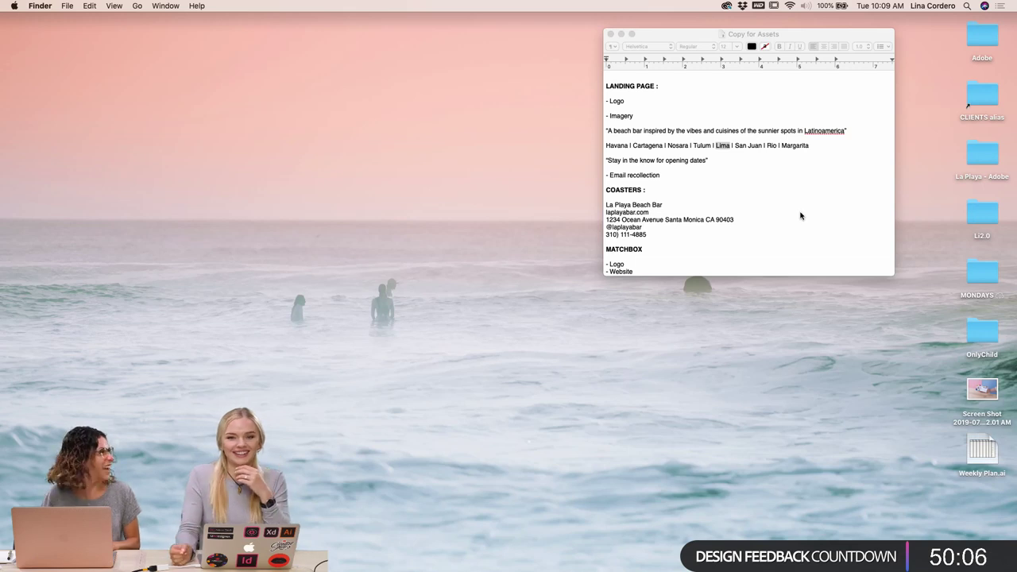
# Move the Copy for Assets TextEdit note to the left and clear the desktop folder selection
pyautogui.moveTo(808, 34); pyautogui.dragTo(226, 34)
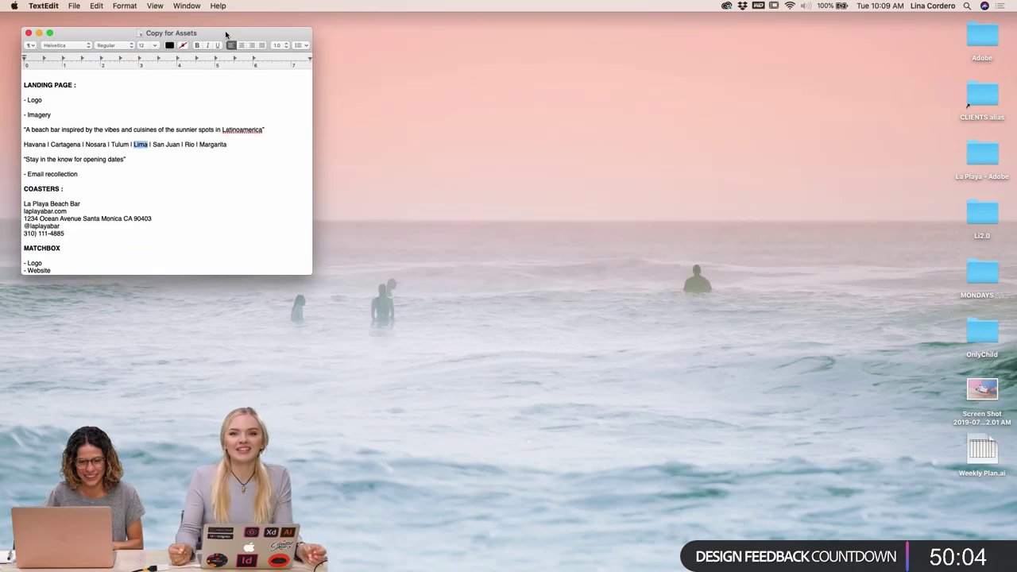
pyautogui.click(693, 223)
pyautogui.click(970, 274)
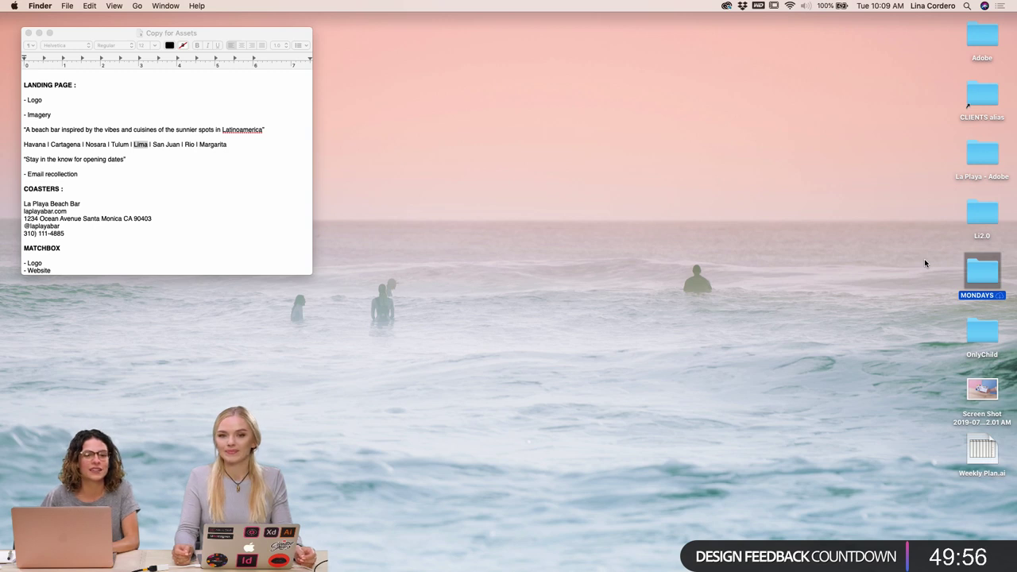
pyautogui.moveTo(941, 266)
pyautogui.mouseDown()
pyautogui.moveTo(978, 274)
pyautogui.moveTo(940, 276)
pyautogui.mouseUp()
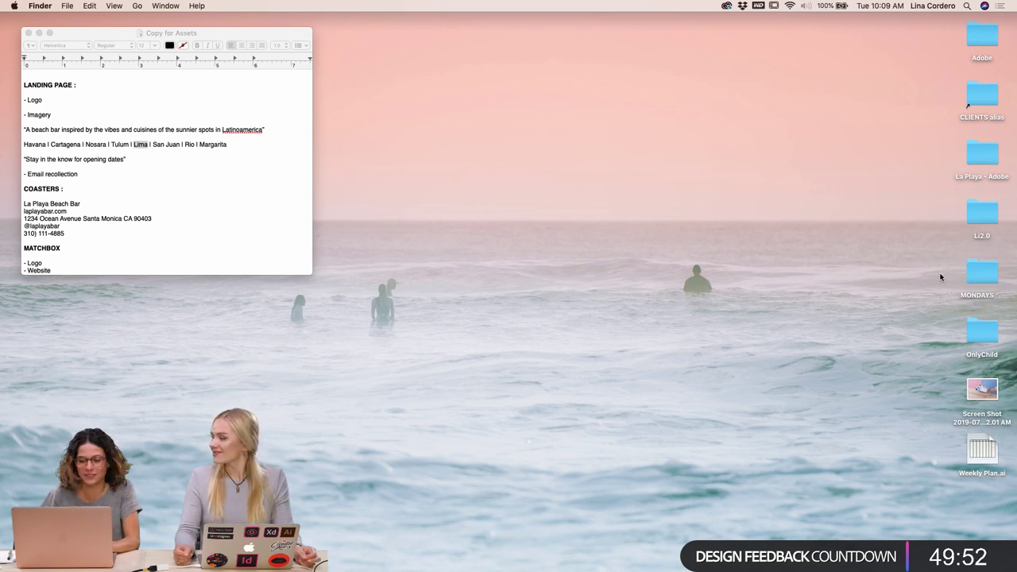
pyautogui.click(984, 211)
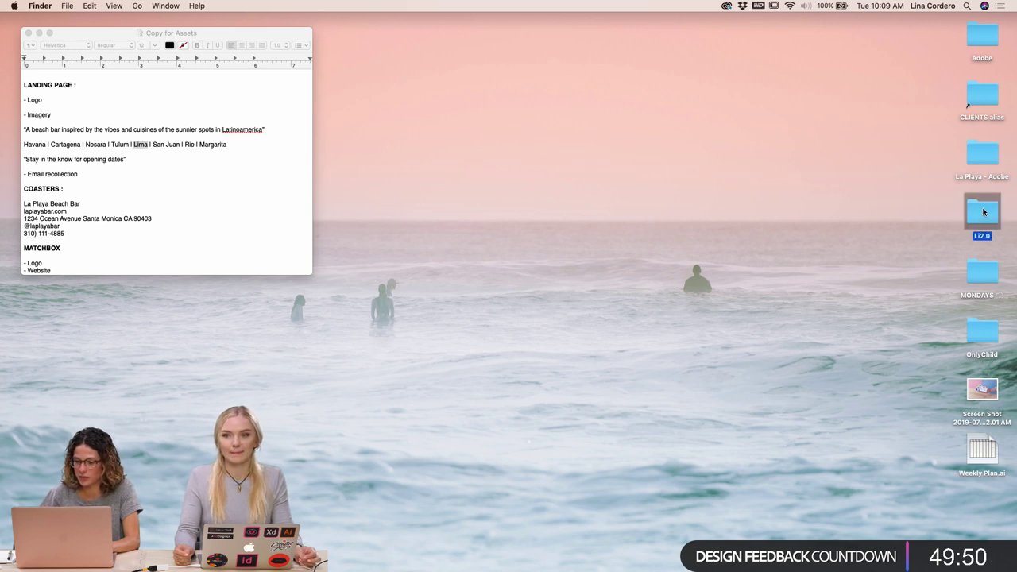
pyautogui.click(933, 253)
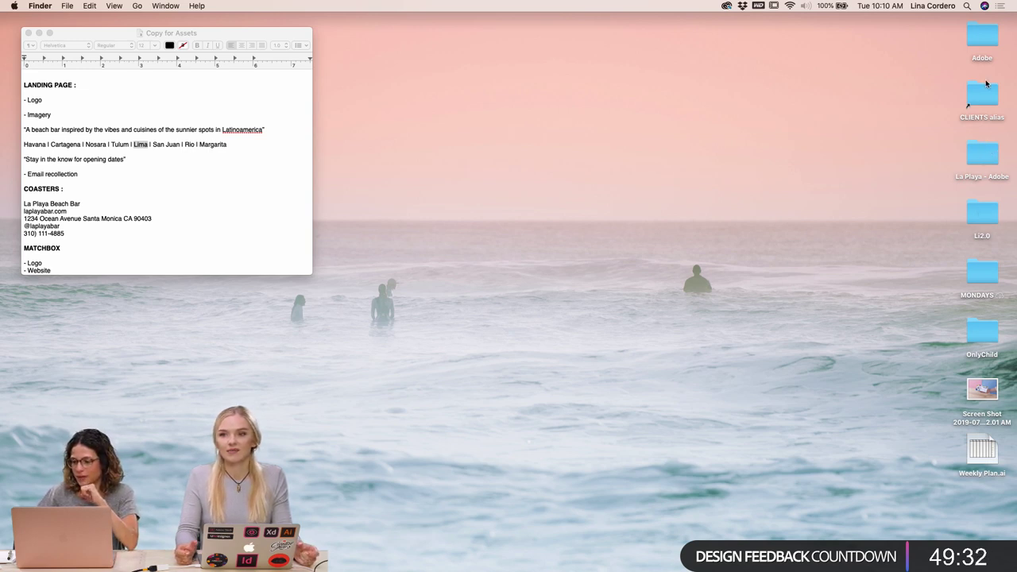
# Open the Assets folder in La Playa - Adobe in an enlarged window and Quick Look Landing Page copy 2
pyautogui.doubleClick(983, 154)
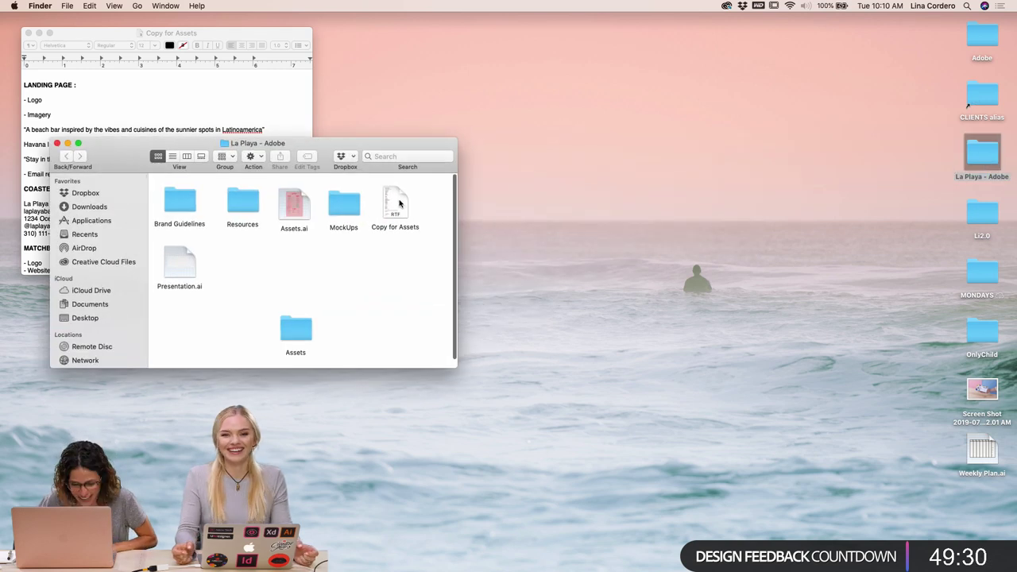
pyautogui.moveTo(453, 366); pyautogui.dragTo(982, 569)
pyautogui.moveTo(644, 148); pyautogui.dragTo(651, 48)
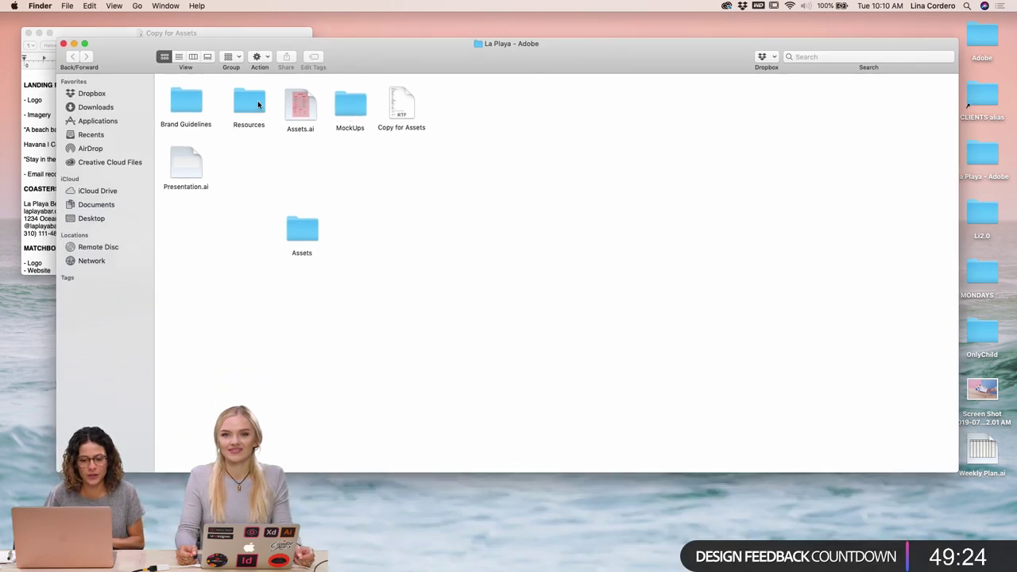
pyautogui.doubleClick(297, 232)
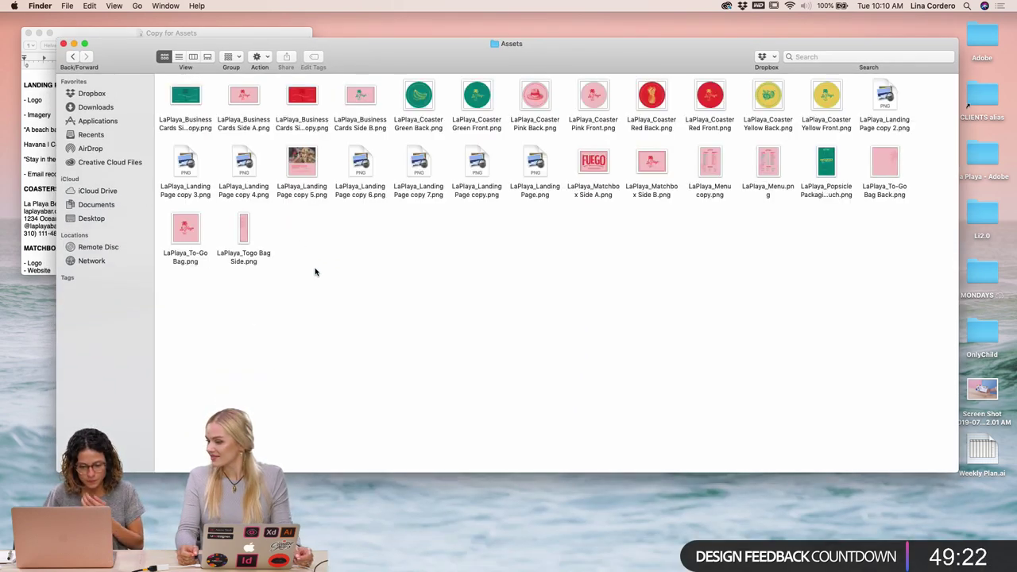
pyautogui.click(888, 103)
pyautogui.press('space')
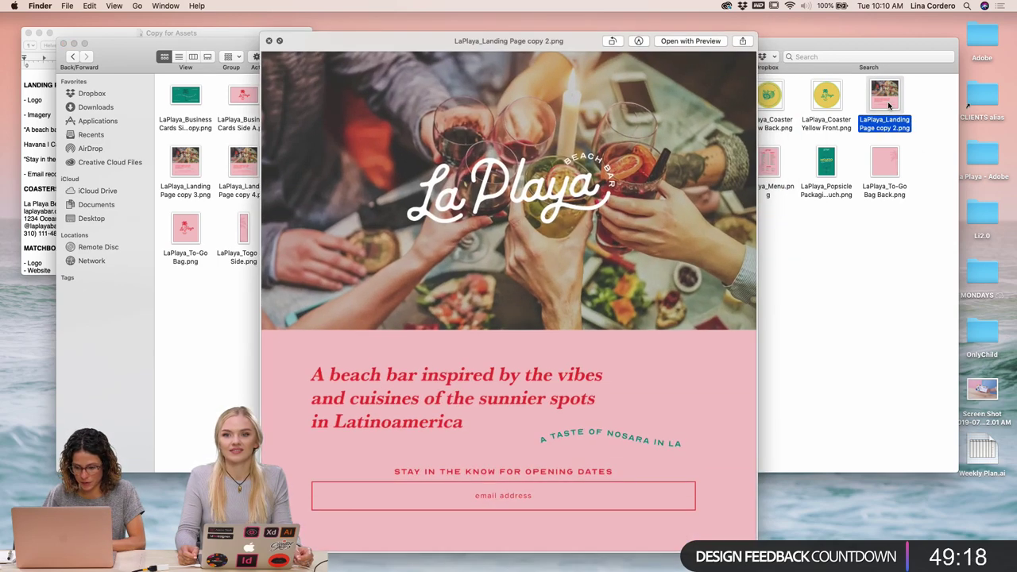
pyautogui.press('space')
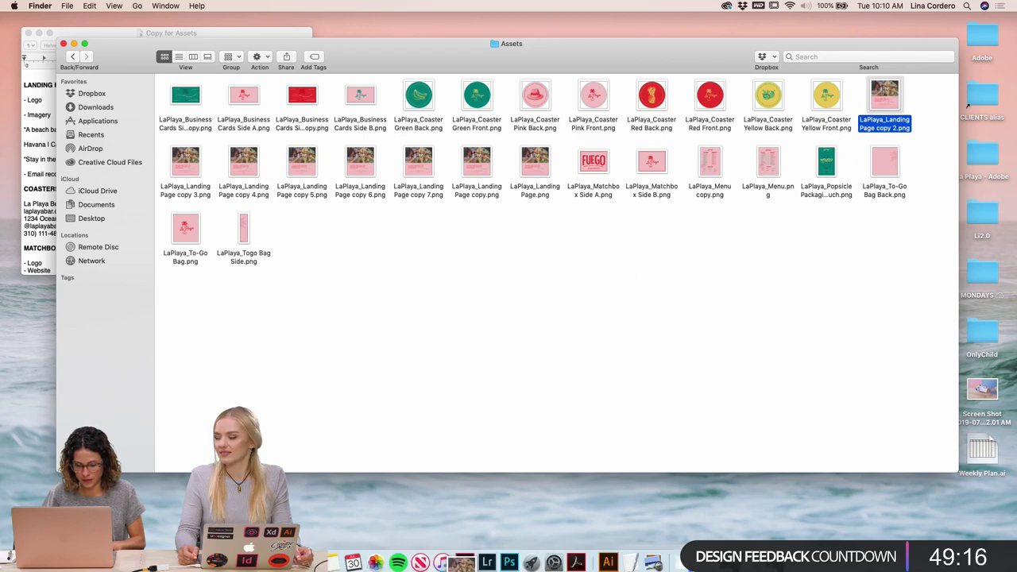
pyautogui.click(509, 559)
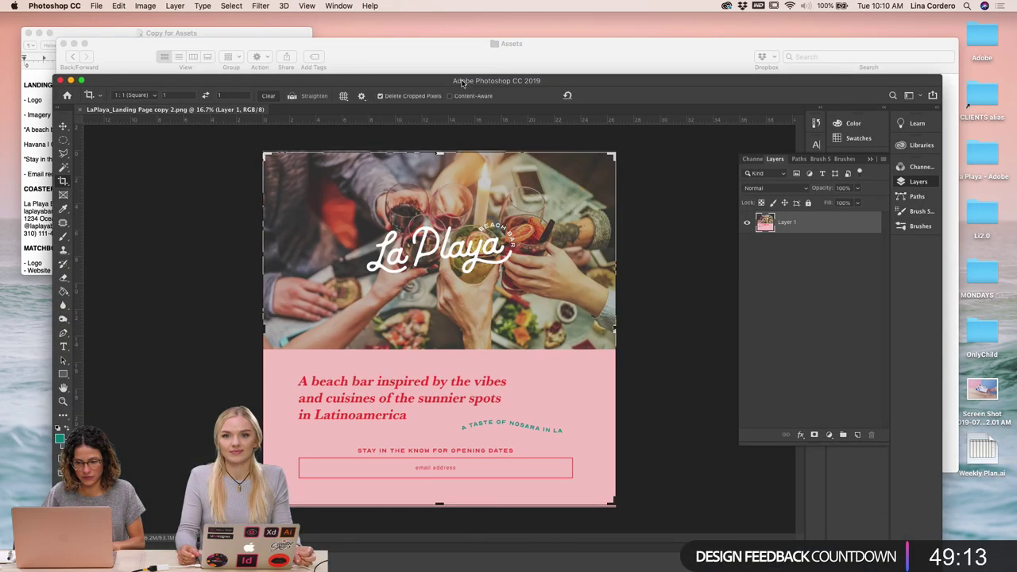
# Commit the square crop, then place Landing Page copy 3 as a layer and undo it
pyautogui.moveTo(463, 82); pyautogui.dragTo(450, 30)
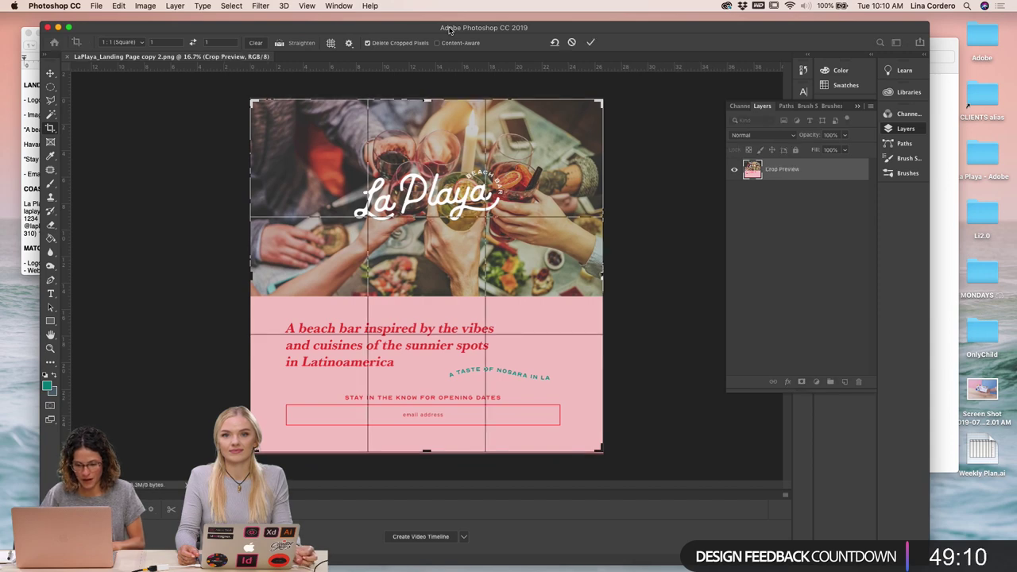
pyautogui.press('Return')
pyautogui.moveTo(429, 30); pyautogui.dragTo(396, 193)
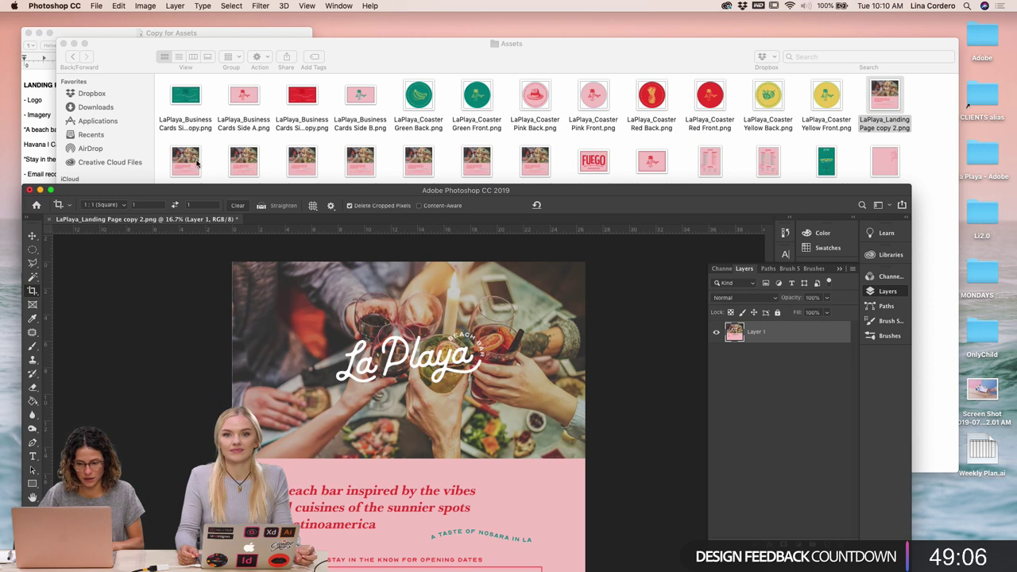
pyautogui.moveTo(197, 163); pyautogui.dragTo(327, 367)
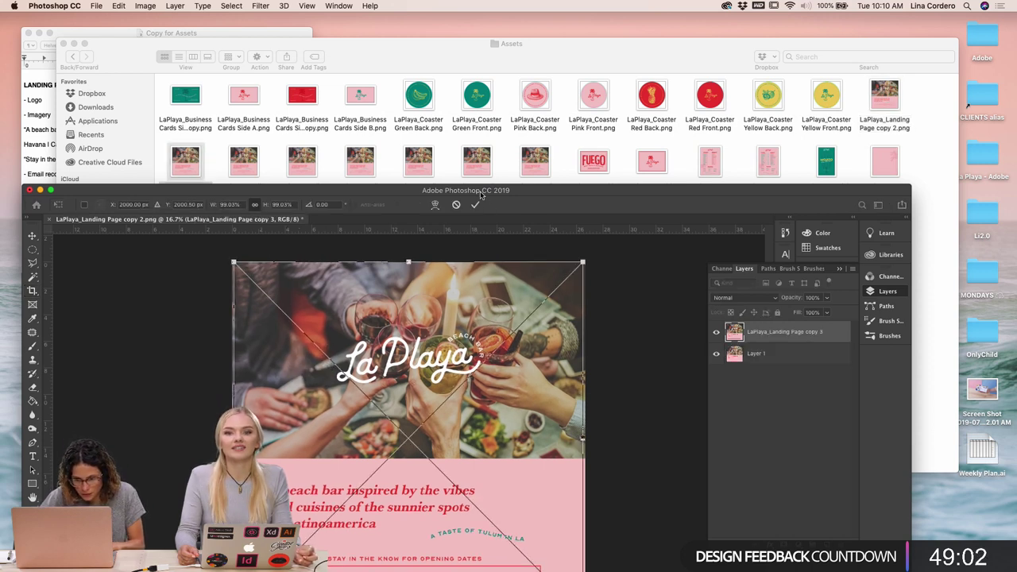
pyautogui.moveTo(481, 194); pyautogui.dragTo(487, 102)
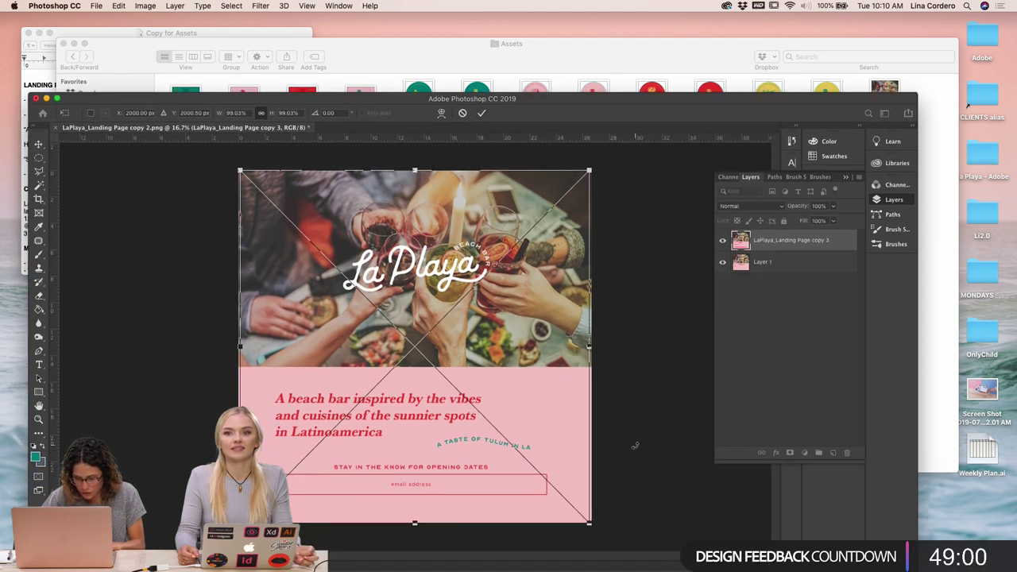
pyautogui.press('Return')
pyautogui.press('c')
pyautogui.press('super+z')
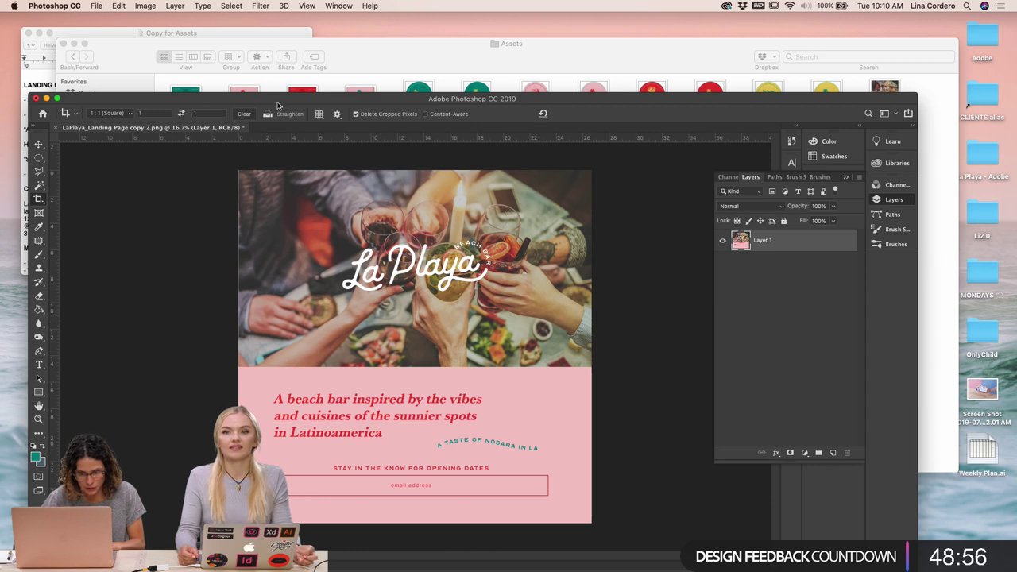
# Preview the landing page variants and open Landing Page copy 2 in Photoshop
pyautogui.moveTo(295, 99); pyautogui.dragTo(287, 178)
pyautogui.click(241, 161)
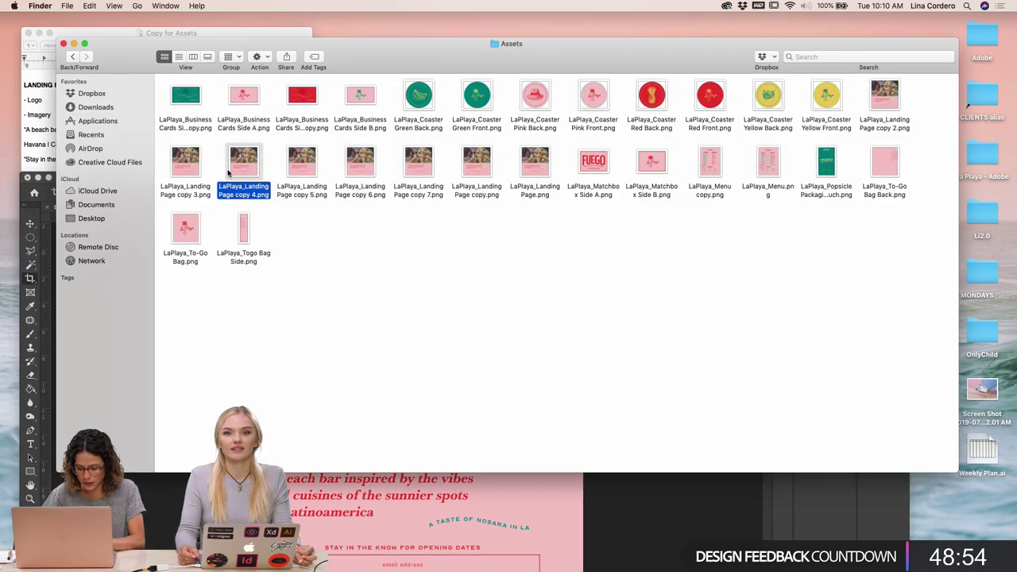
pyautogui.press('space')
pyautogui.press('Right')
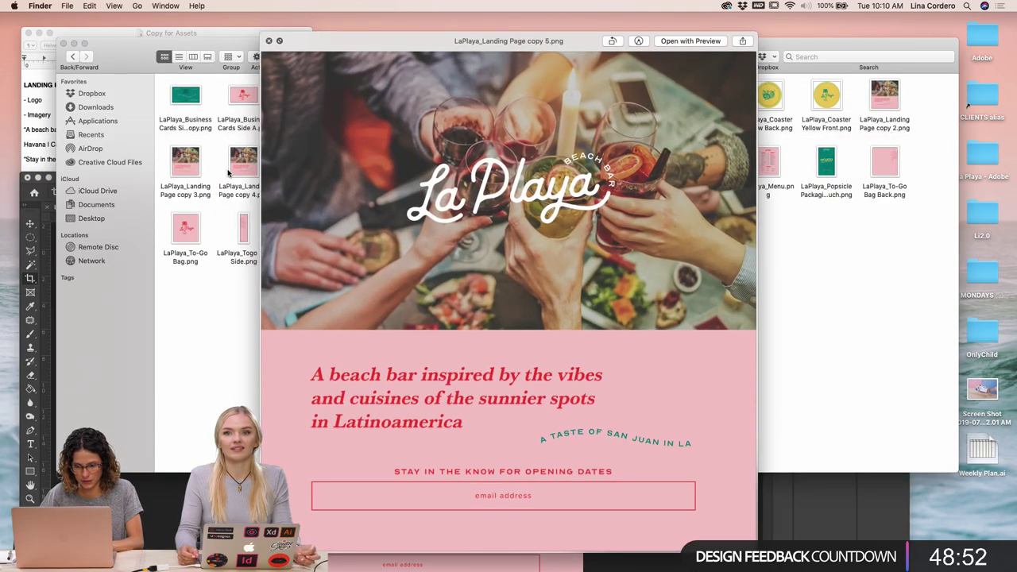
pyautogui.press('Right')
pyautogui.click(883, 111)
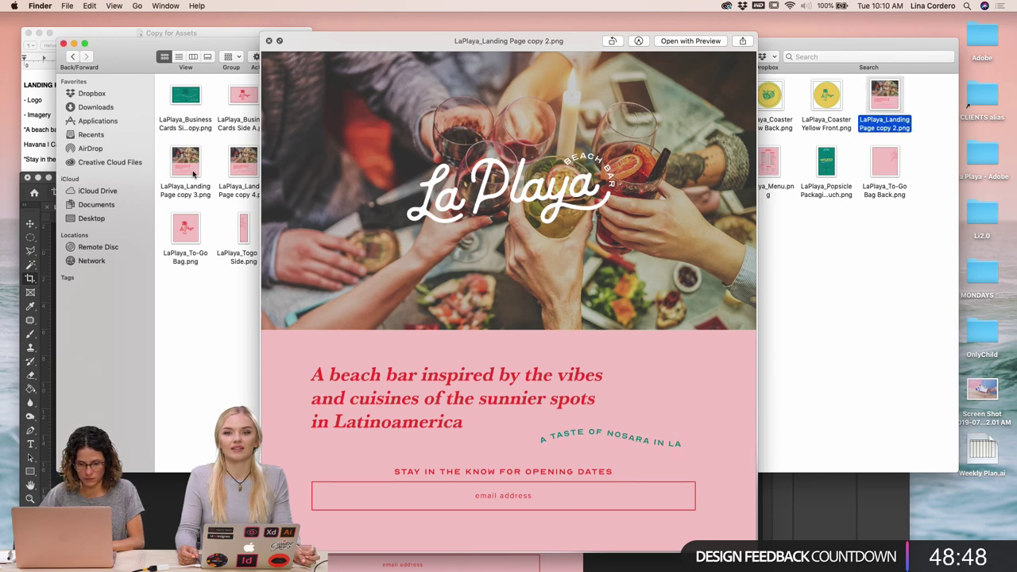
pyautogui.click(193, 173)
pyautogui.press('space')
pyautogui.click(882, 110)
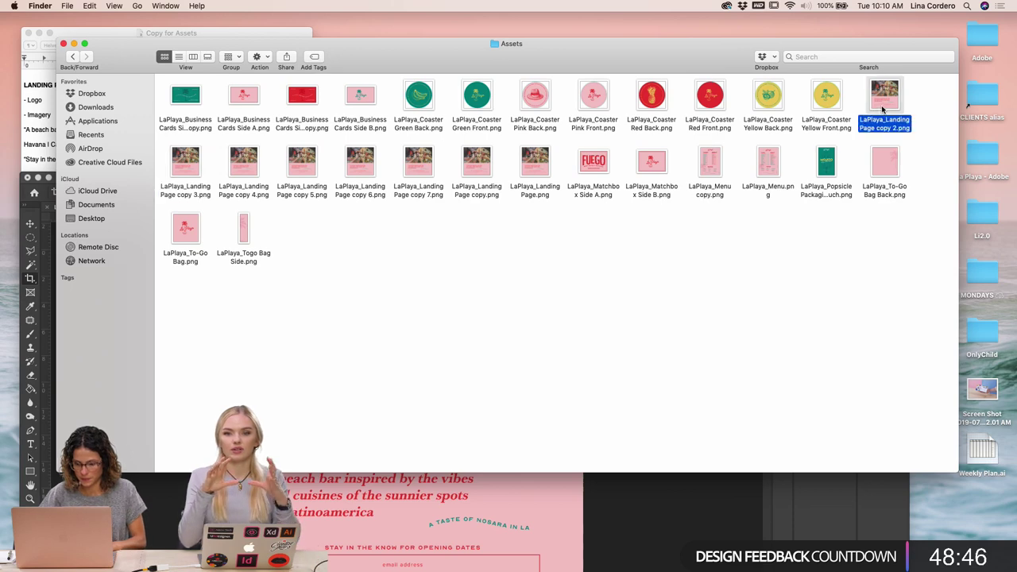
pyautogui.doubleClick(884, 97)
# Discard a placed copy 3 layer and open Landing Page copy 3 as its own document
pyautogui.moveTo(610, 195); pyautogui.dragTo(592, 174)
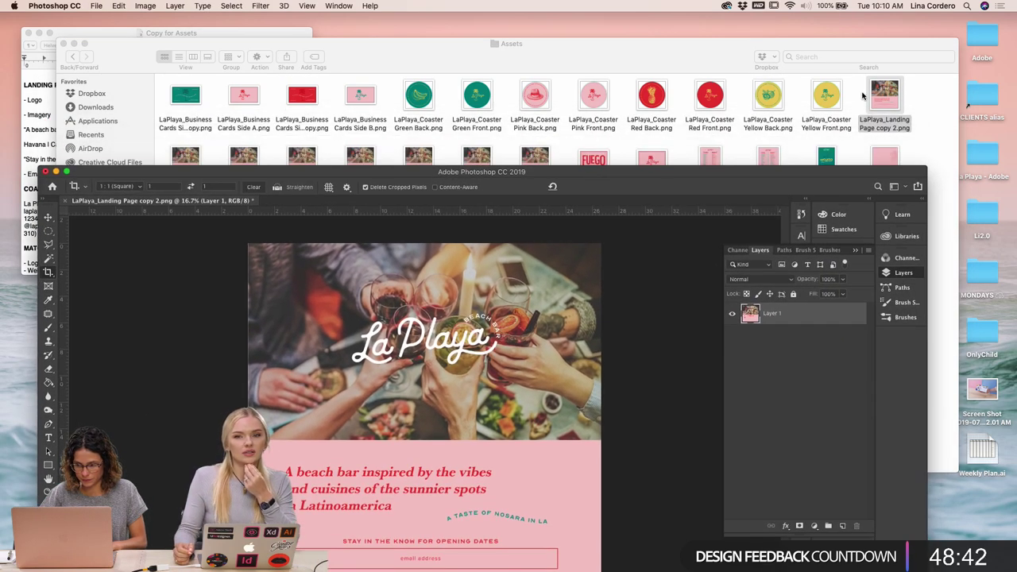
pyautogui.moveTo(190, 158); pyautogui.dragTo(397, 368)
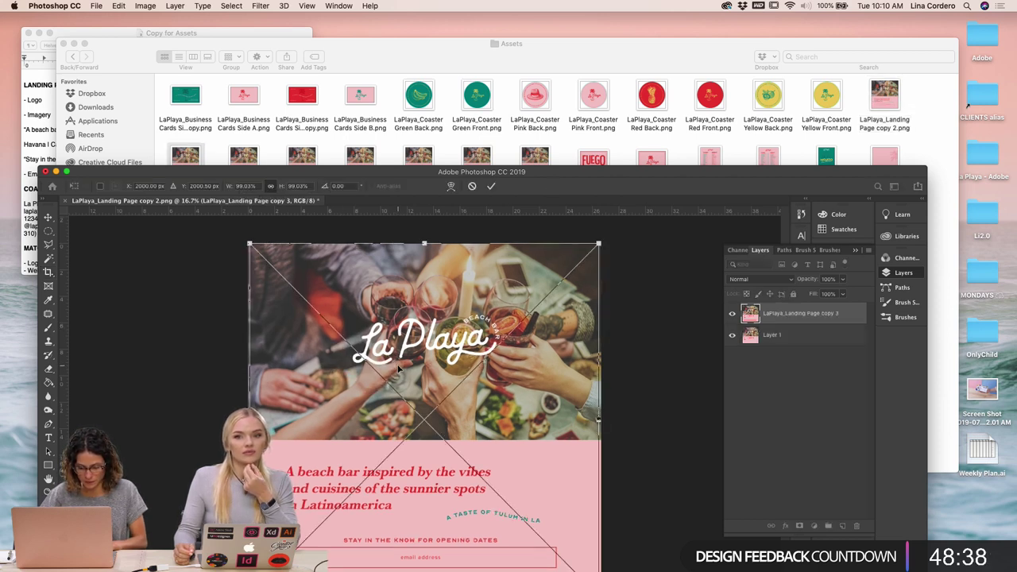
pyautogui.press('Escape')
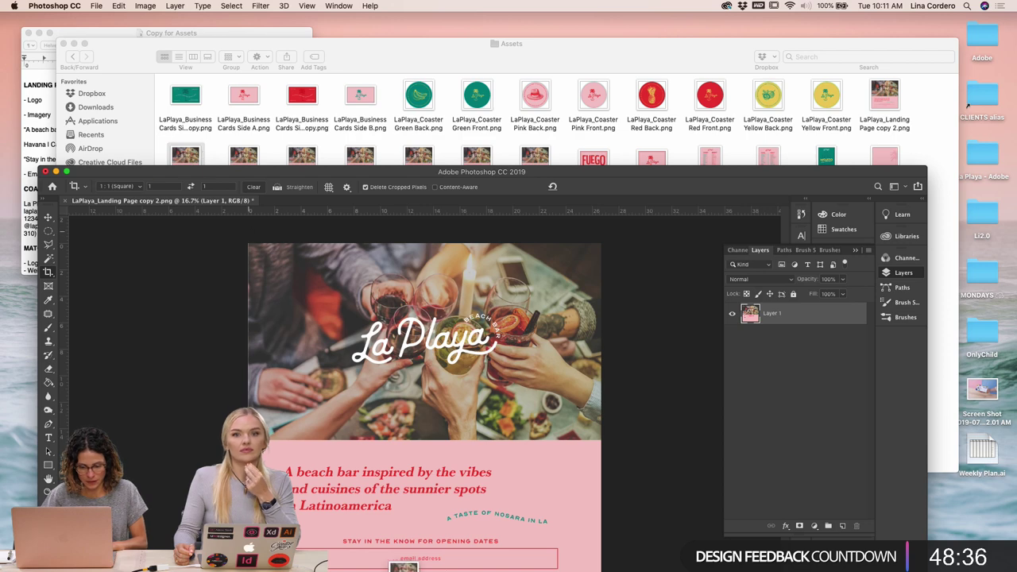
pyautogui.moveTo(520, 566)
pyautogui.moveTo(521, 559); pyautogui.dragTo(520, 559)
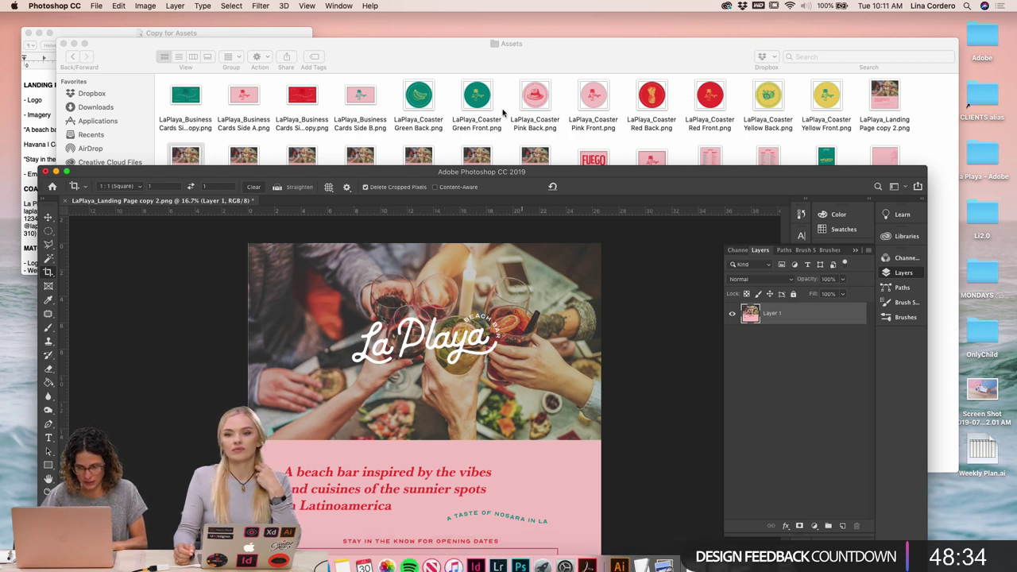
pyautogui.moveTo(454, 172); pyautogui.dragTo(455, 22)
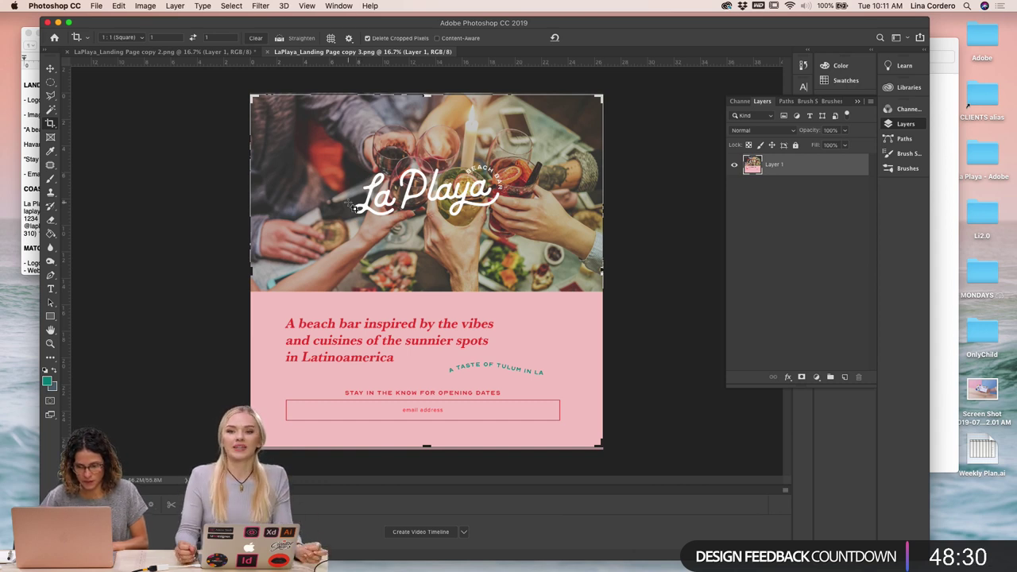
# Square-crop the Tulum page, then try moving it into the Nosara document and undo
pyautogui.click(273, 153)
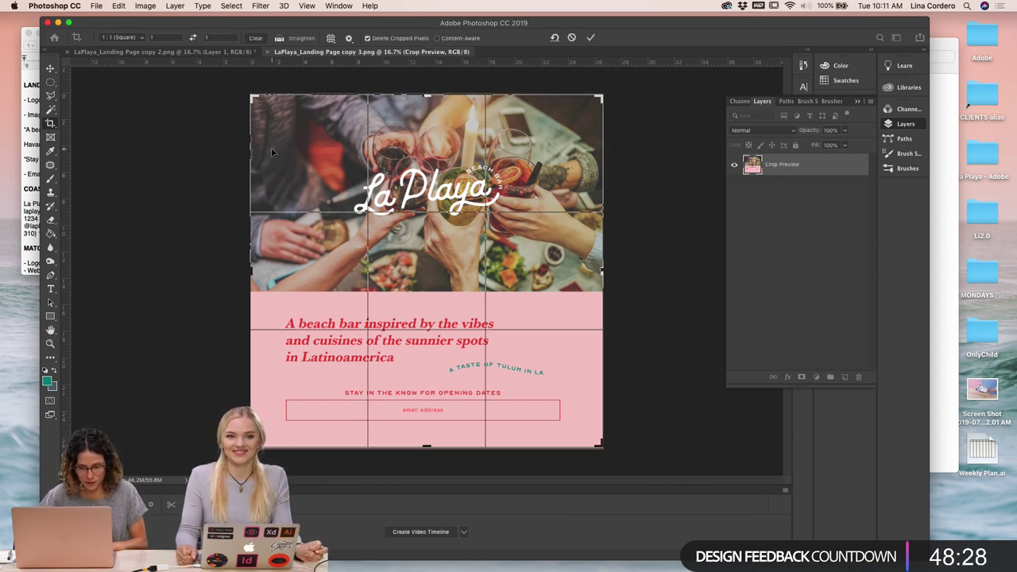
pyautogui.press('Return')
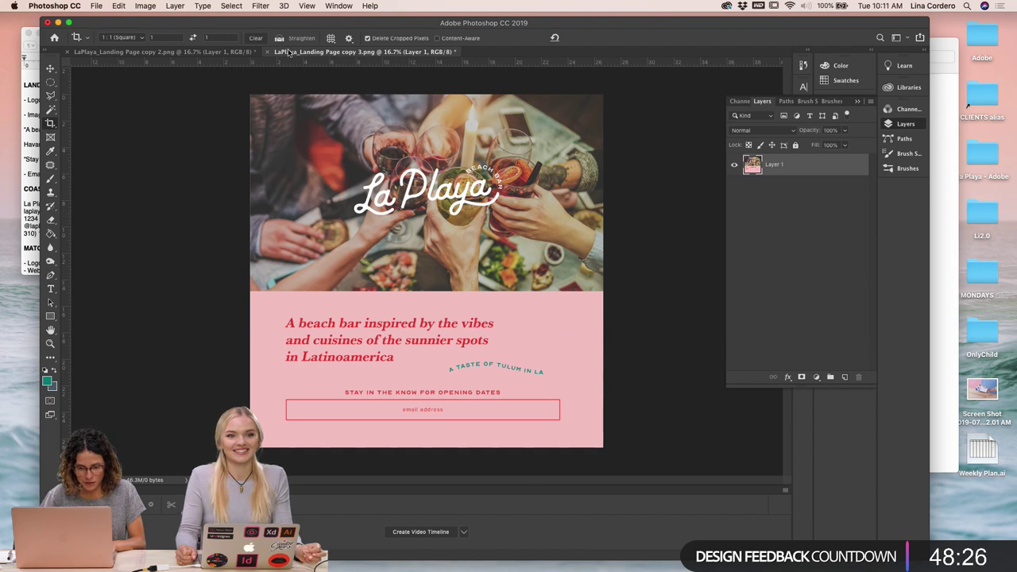
pyautogui.click(193, 52)
pyautogui.click(307, 53)
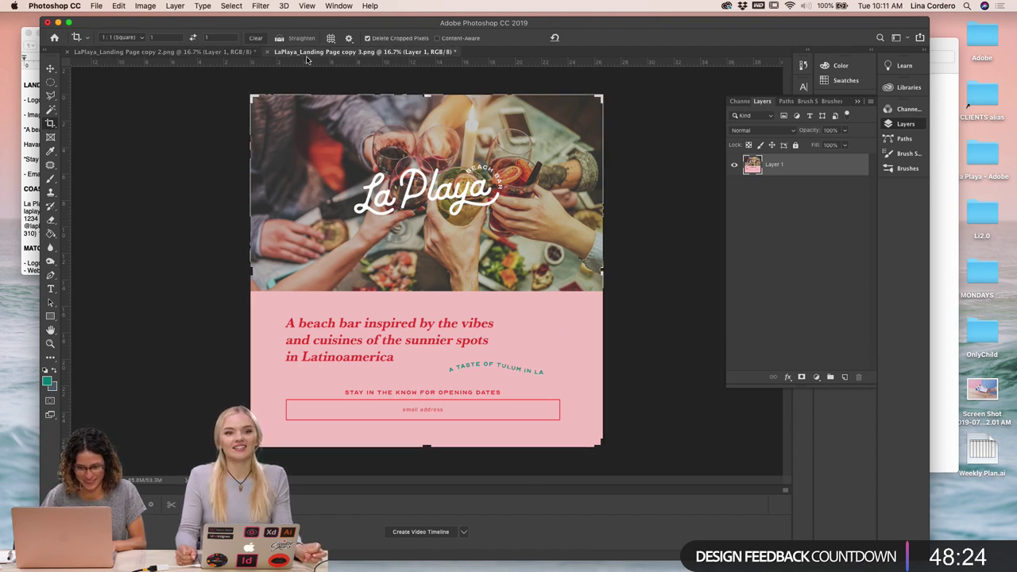
pyautogui.click(321, 157)
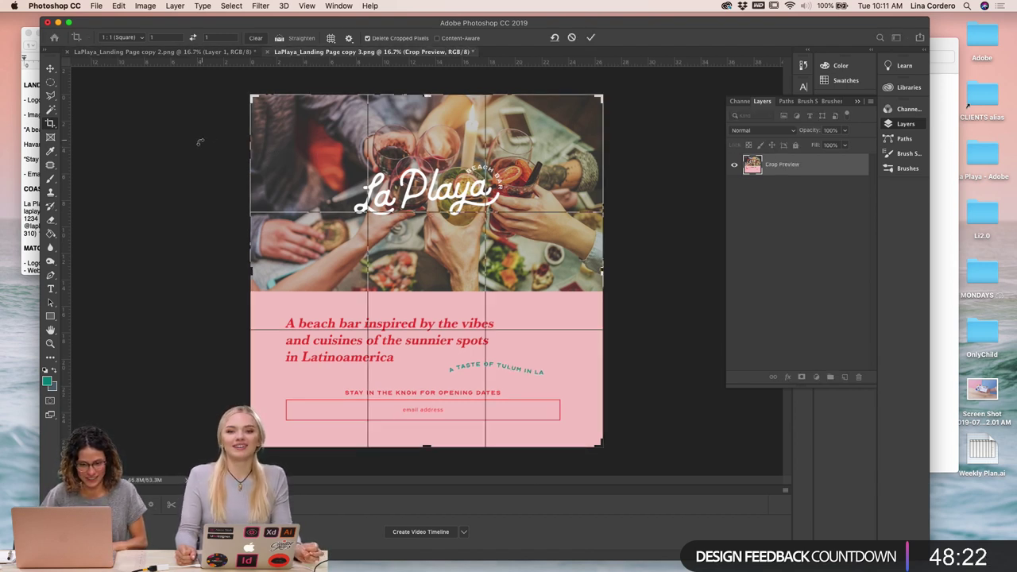
pyautogui.click(49, 68)
pyautogui.moveTo(389, 177); pyautogui.dragTo(410, 248)
pyautogui.press('super+z')
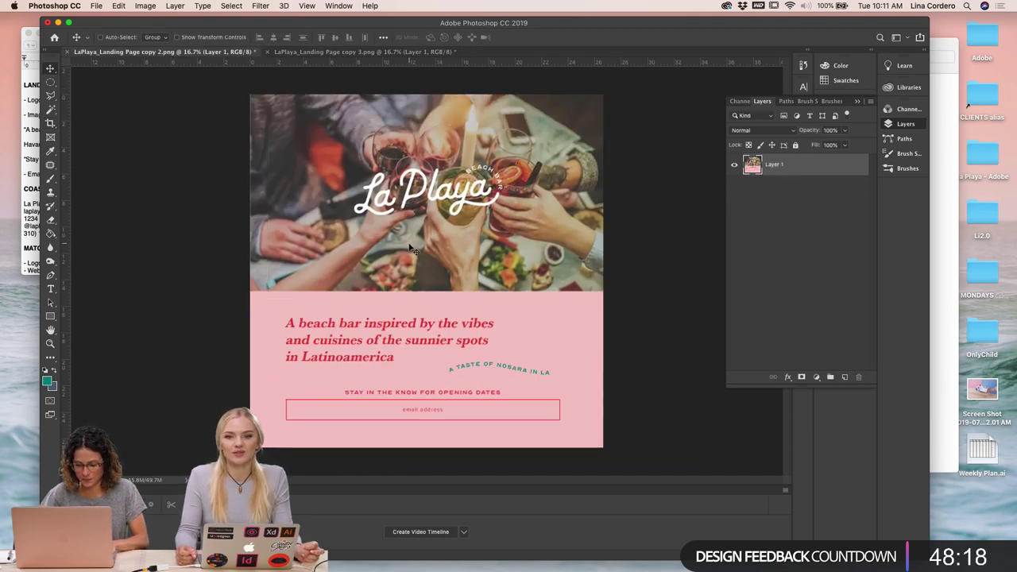
# Close the Tulum copy 3 document with Don't Save and bring the Assets folder forward
pyautogui.moveTo(521, 27); pyautogui.dragTo(519, 151)
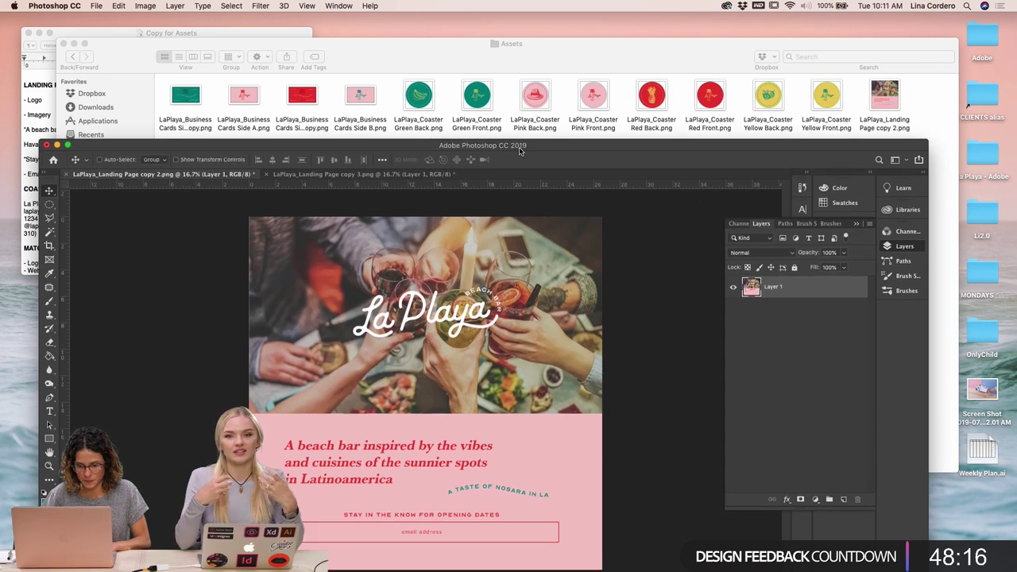
pyautogui.click(267, 175)
pyautogui.click(268, 174)
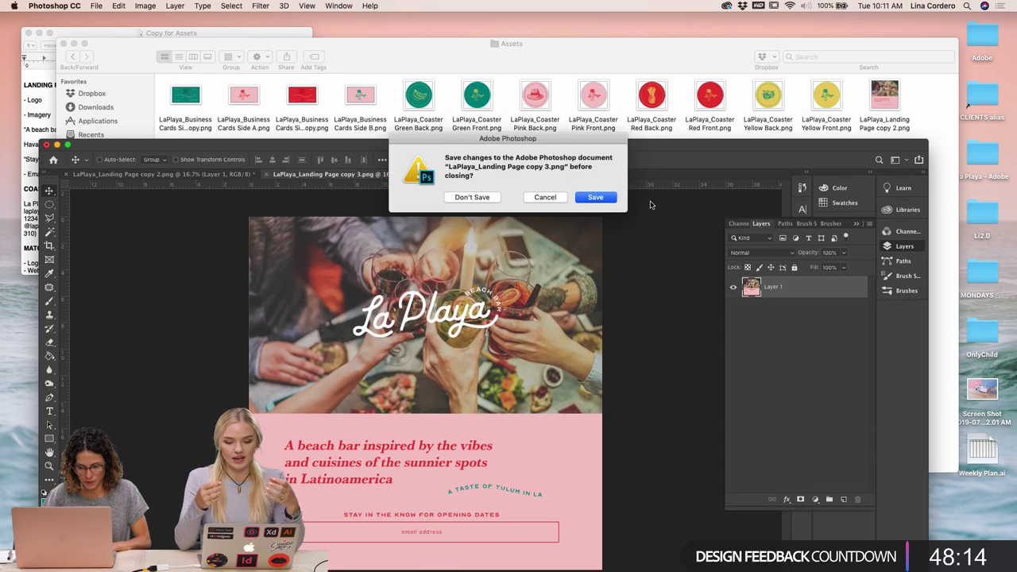
pyautogui.click(472, 198)
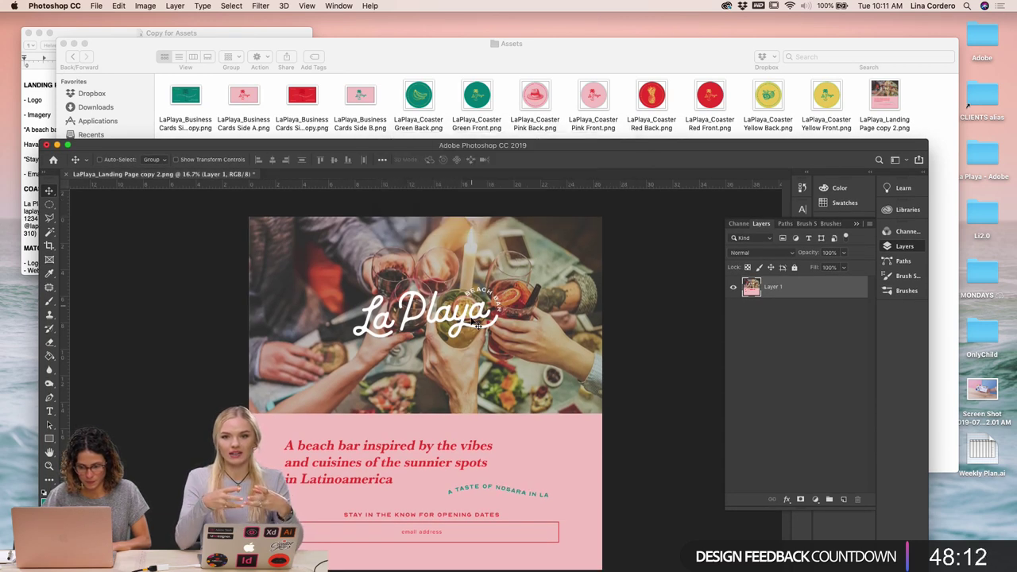
pyautogui.click(795, 142)
# Place Landing Page copy 3 on the copy 2 document and compare it against Layer 1
pyautogui.click(307, 153)
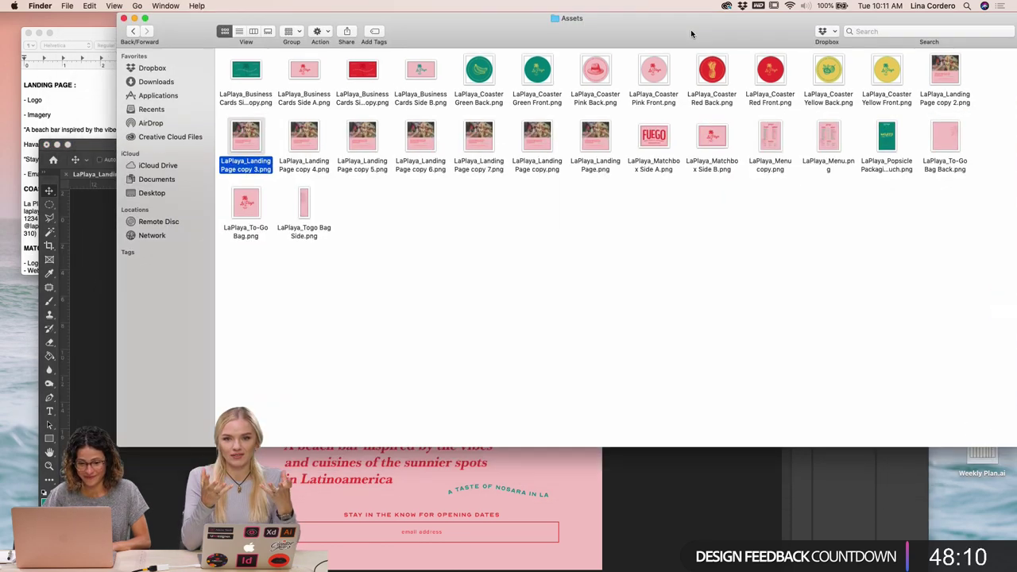
pyautogui.press('space')
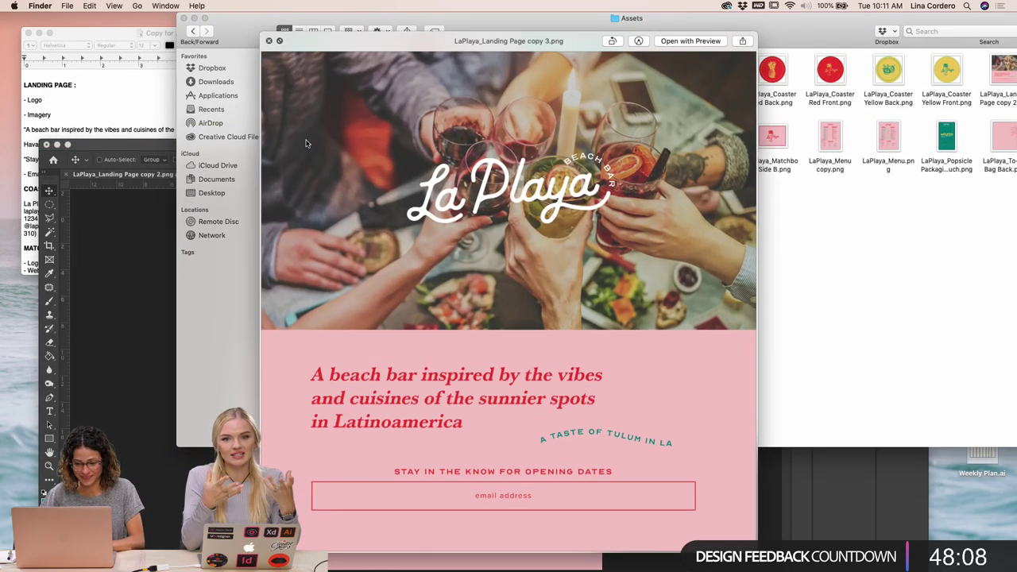
pyautogui.press('space')
pyautogui.moveTo(304, 154); pyautogui.dragTo(404, 491)
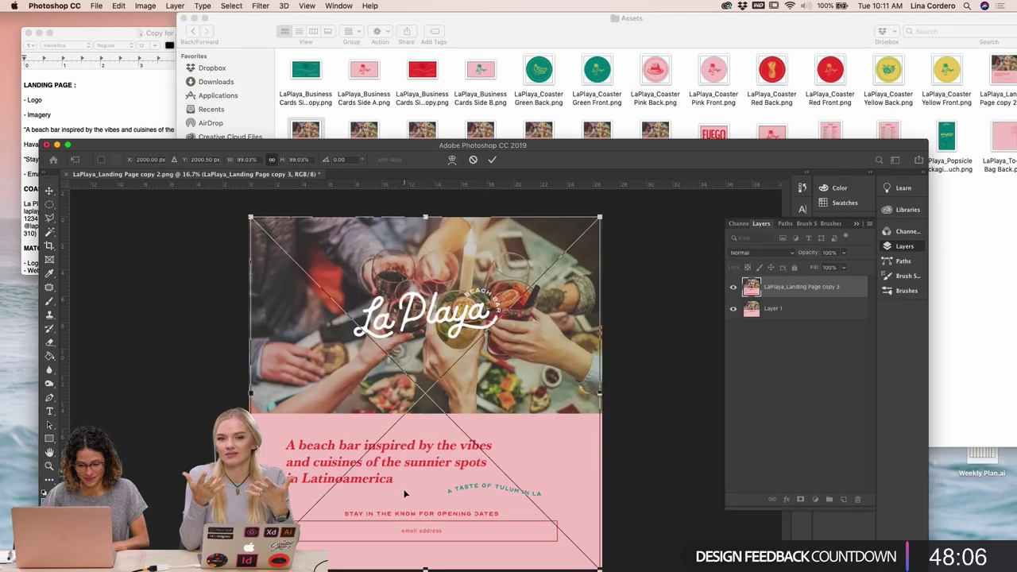
pyautogui.press('Return')
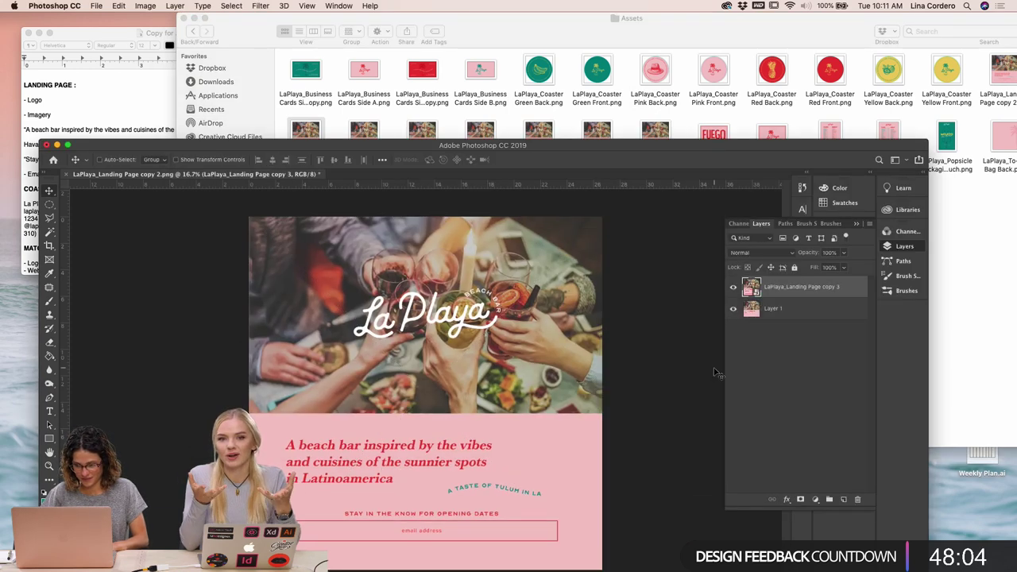
pyautogui.click(732, 288)
pyautogui.click(733, 289)
pyautogui.click(733, 289)
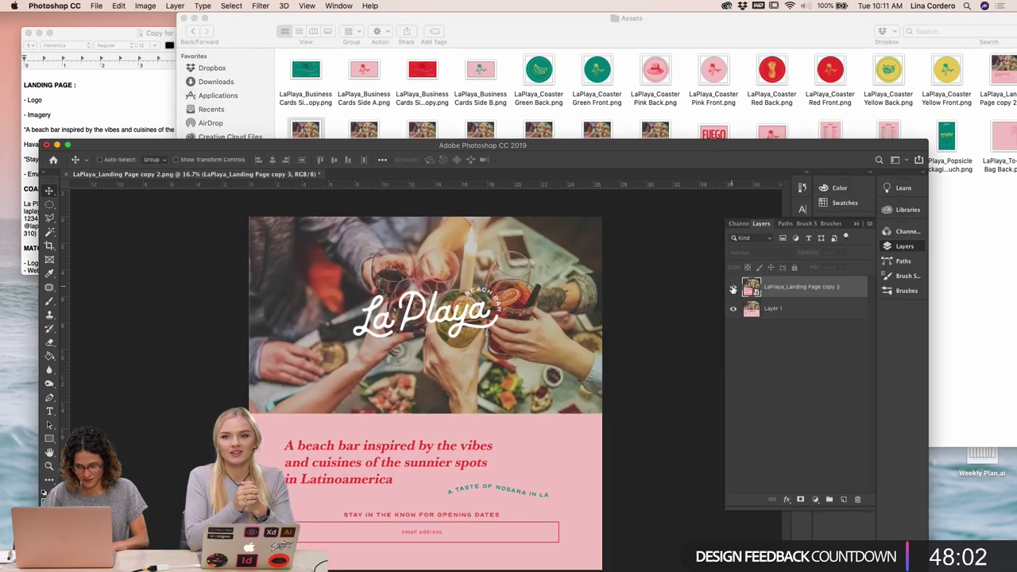
pyautogui.click(733, 288)
# Delete Layer 1, then close the document without saving
pyautogui.moveTo(519, 147); pyautogui.dragTo(514, 81)
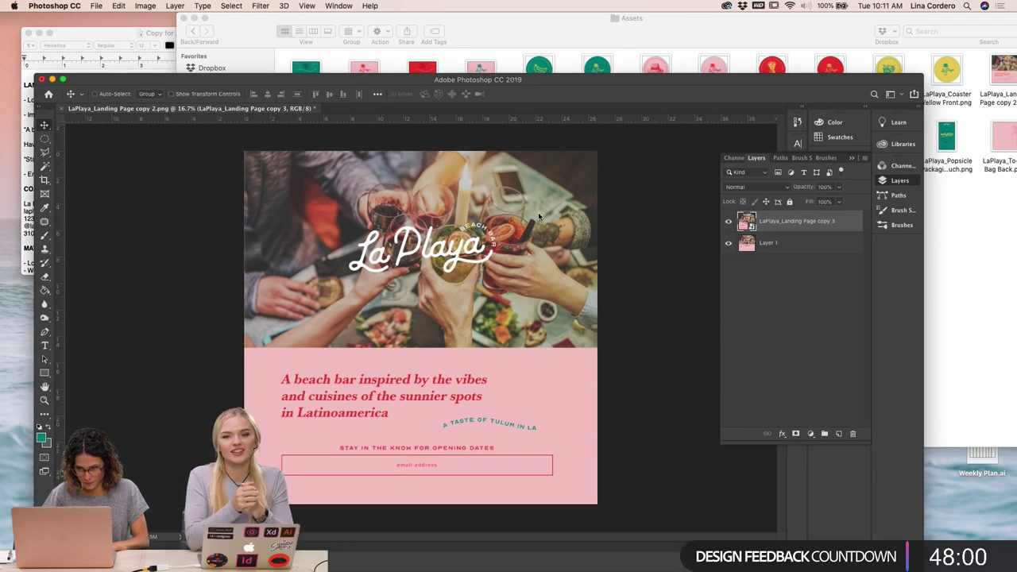
pyautogui.click(726, 243)
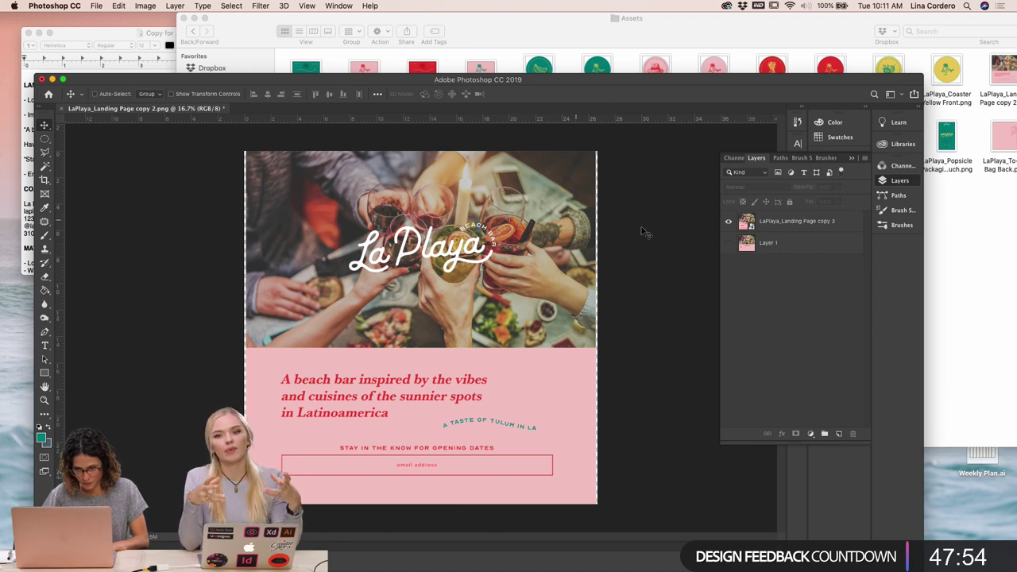
pyautogui.click(772, 245)
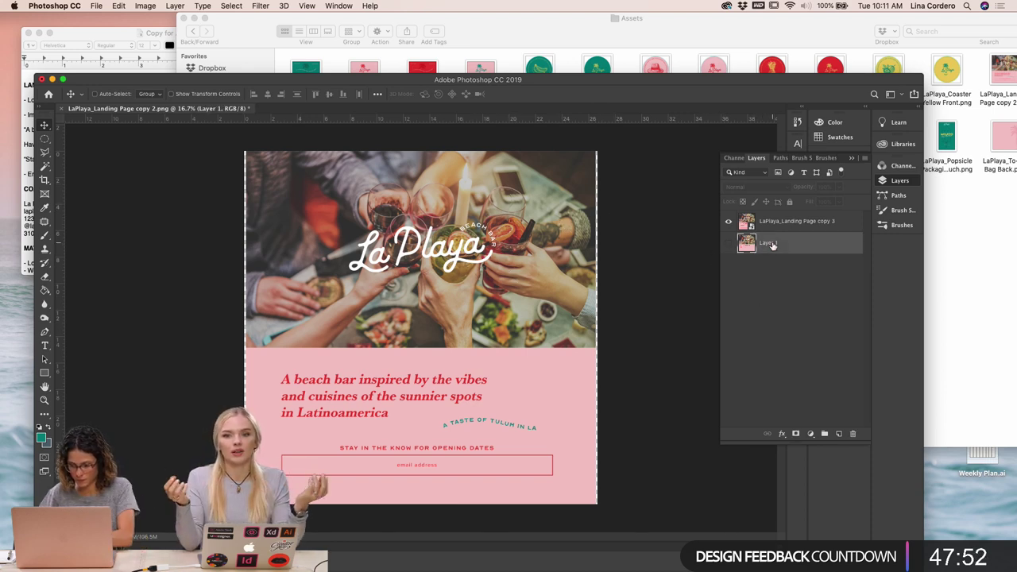
pyautogui.press('Delete')
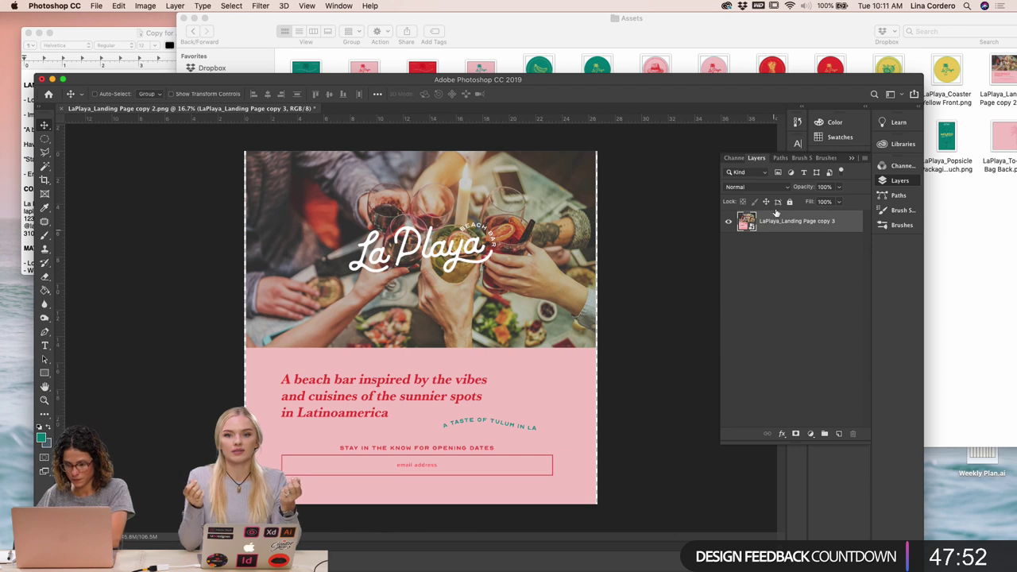
pyautogui.click(43, 80)
pyautogui.click(545, 197)
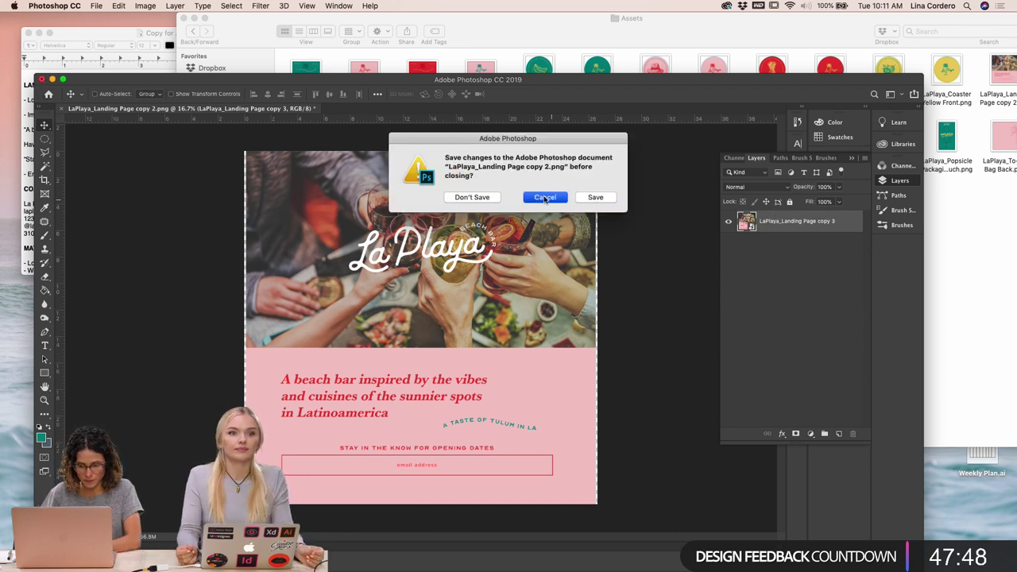
pyautogui.click(487, 200)
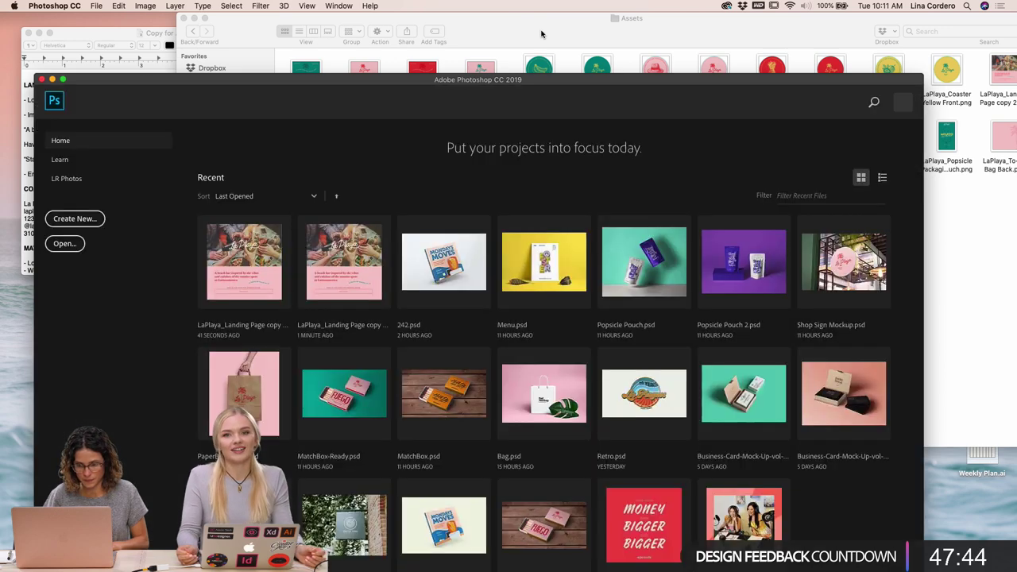
# Review the landing page copies in Assets and open copy 3.png in Photoshop via the Dock icon
pyautogui.click(542, 33)
pyautogui.moveTo(713, 24); pyautogui.dragTo(628, 25)
pyautogui.click(914, 73)
pyautogui.click(231, 130)
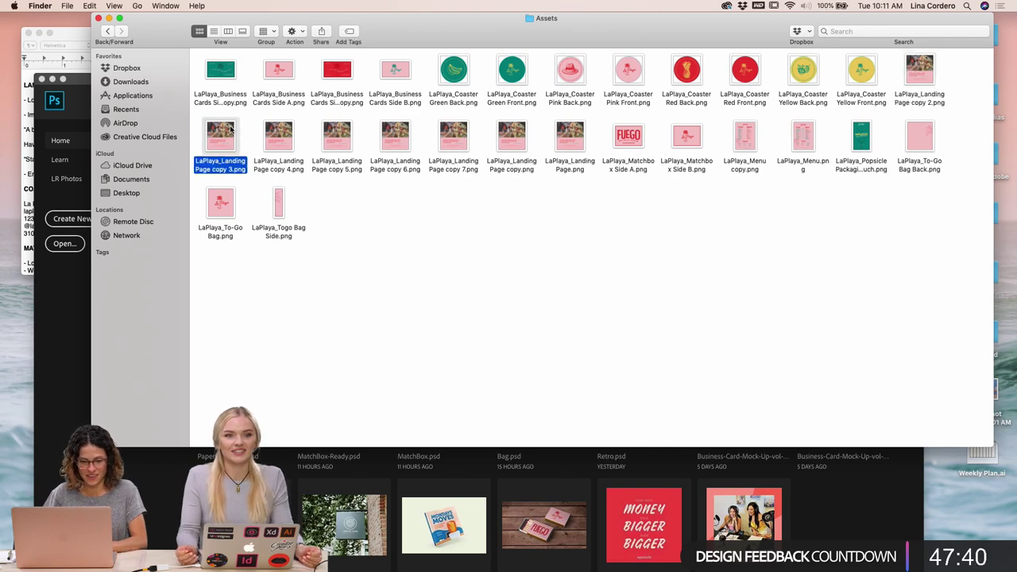
pyautogui.press('space')
pyautogui.press('Right')
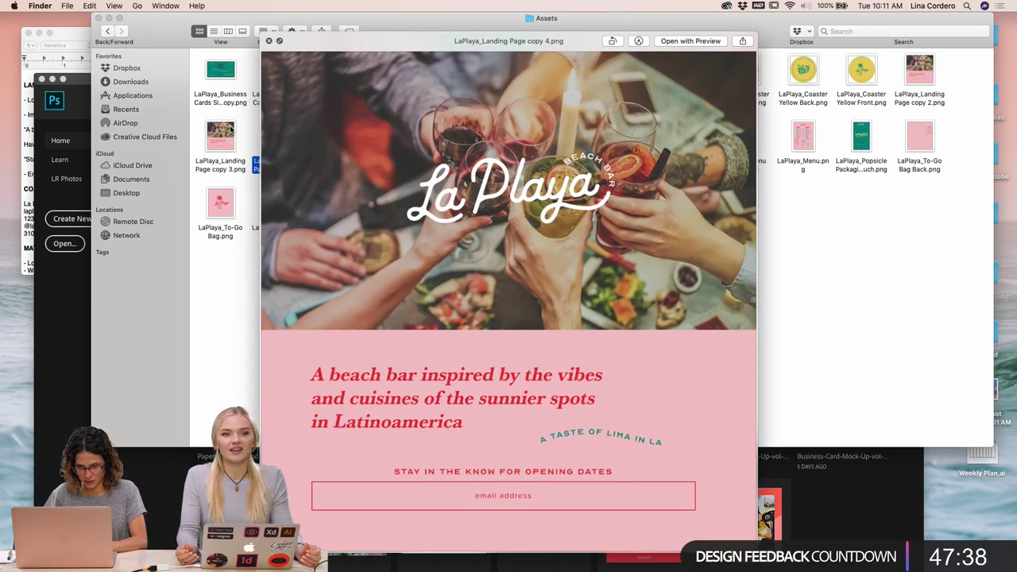
pyautogui.press('Right')
pyautogui.press('Right')
pyautogui.press('Right')
pyautogui.press('Right')
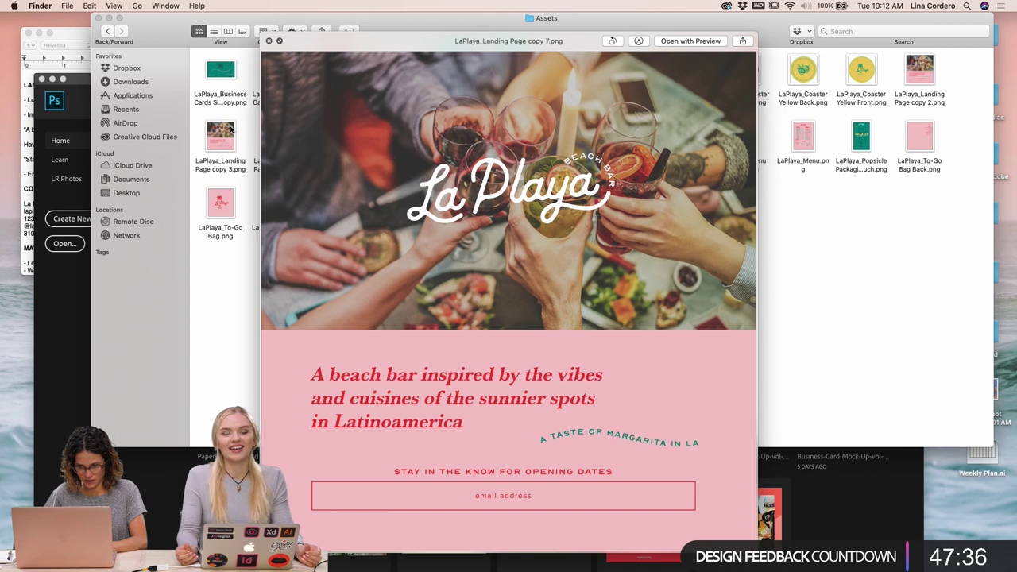
pyautogui.press('space')
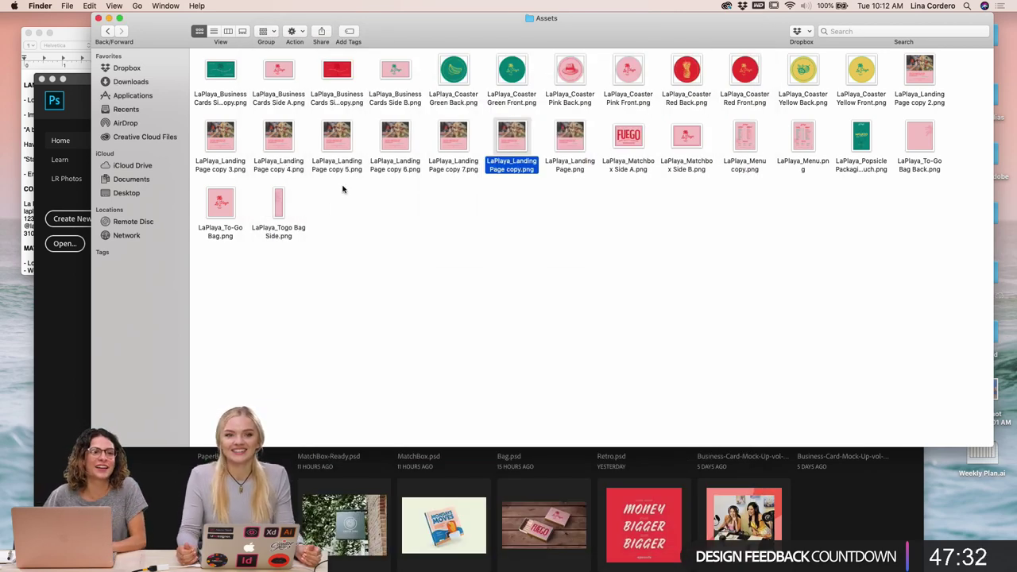
pyautogui.click(199, 138)
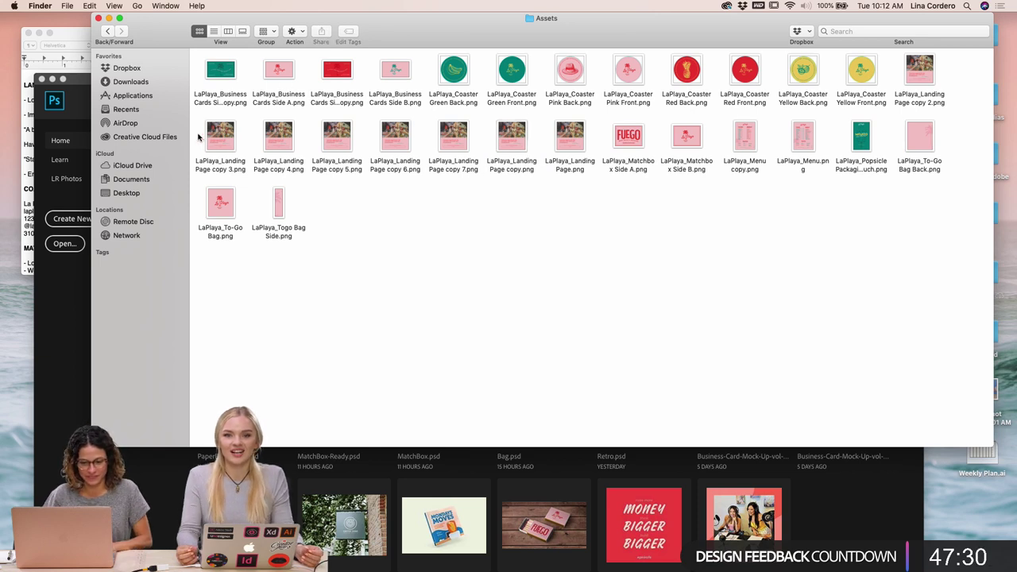
pyautogui.moveTo(226, 137); pyautogui.dragTo(510, 558)
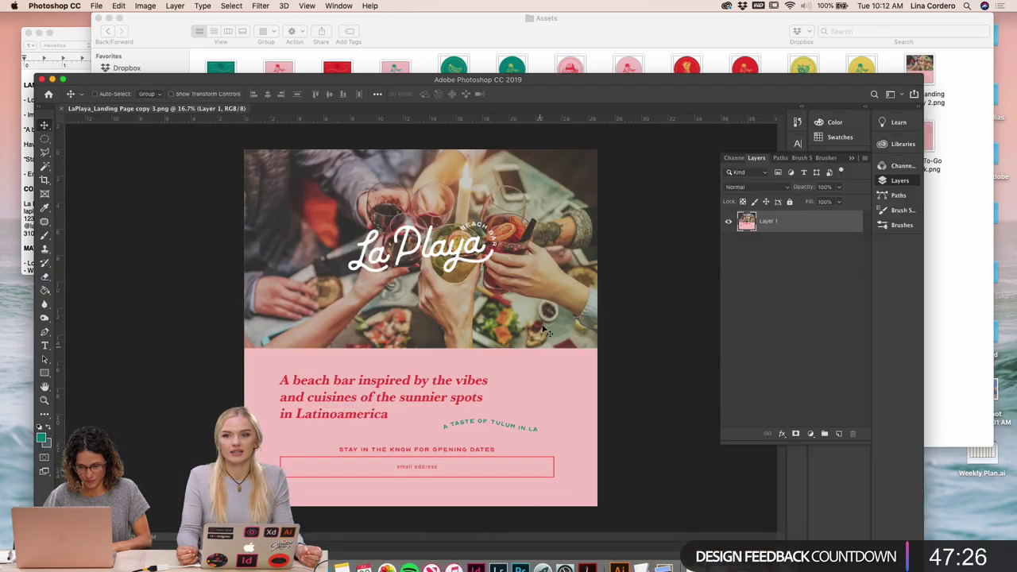
# Place LaPlaya_Landing Page copies 4, 5 and 6 from the Assets folder as layers
pyautogui.moveTo(406, 83); pyautogui.dragTo(402, 72)
pyautogui.moveTo(403, 35); pyautogui.dragTo(533, 35)
pyautogui.moveTo(406, 145); pyautogui.dragTo(364, 480)
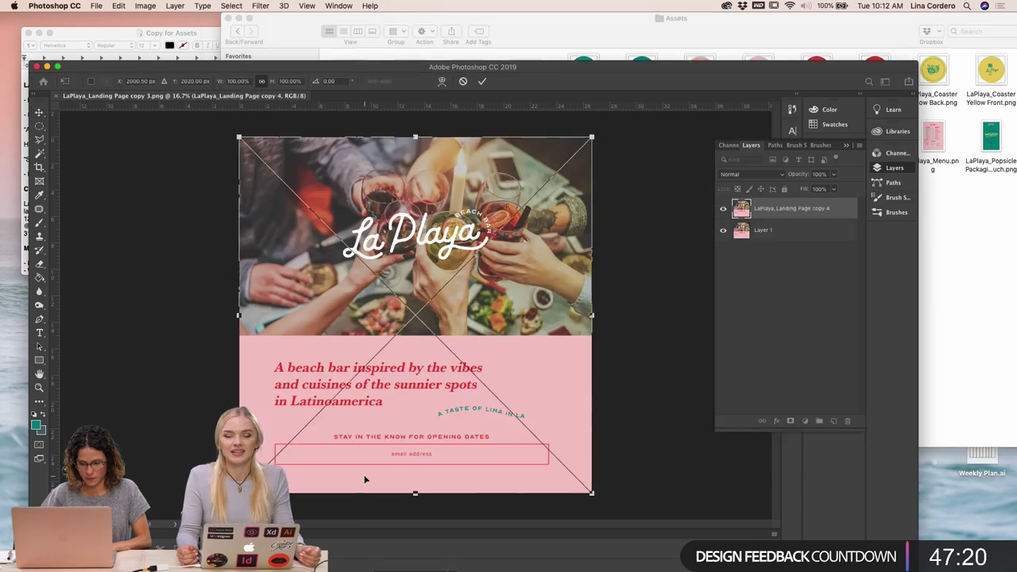
pyautogui.press('Return')
pyautogui.click(520, 44)
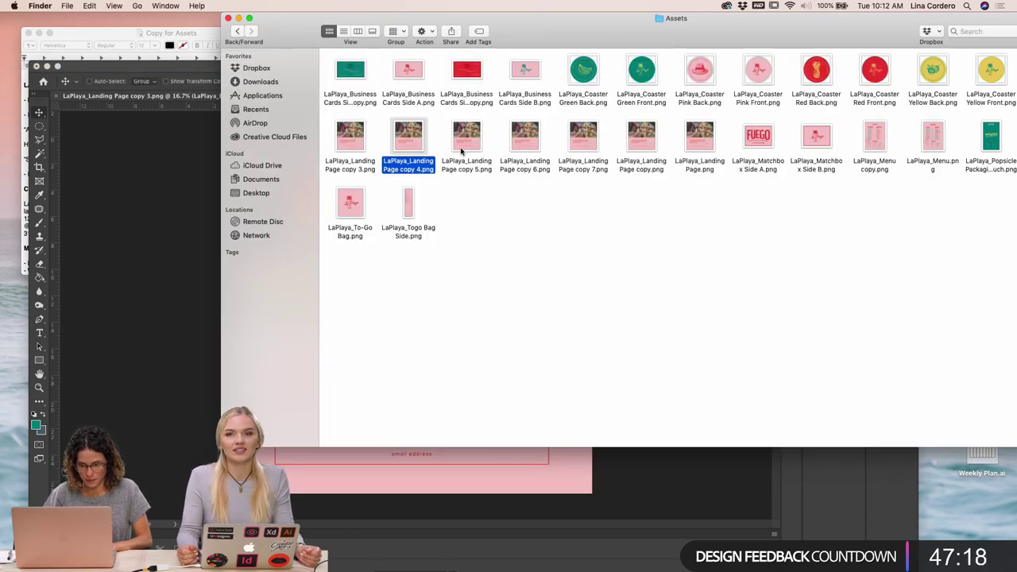
pyautogui.moveTo(407, 139); pyautogui.dragTo(425, 480)
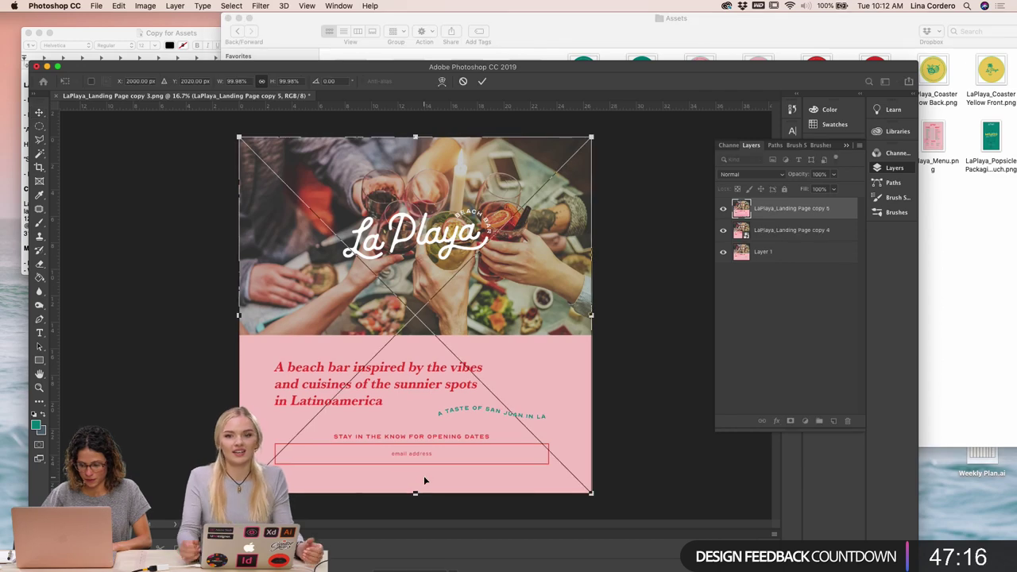
pyautogui.press('Return')
pyautogui.click(525, 43)
pyautogui.click(467, 135)
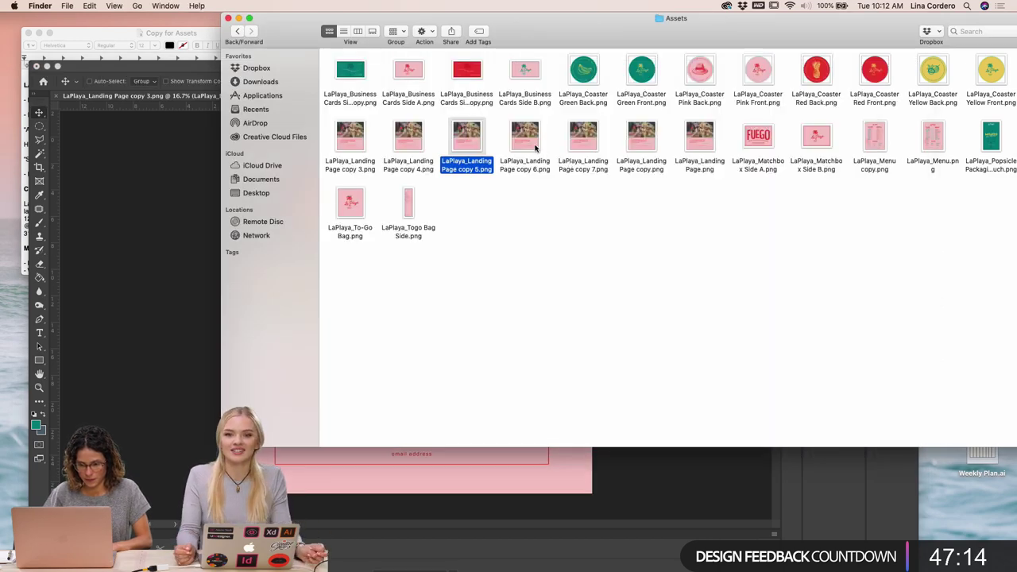
pyautogui.moveTo(525, 136); pyautogui.dragTo(447, 479)
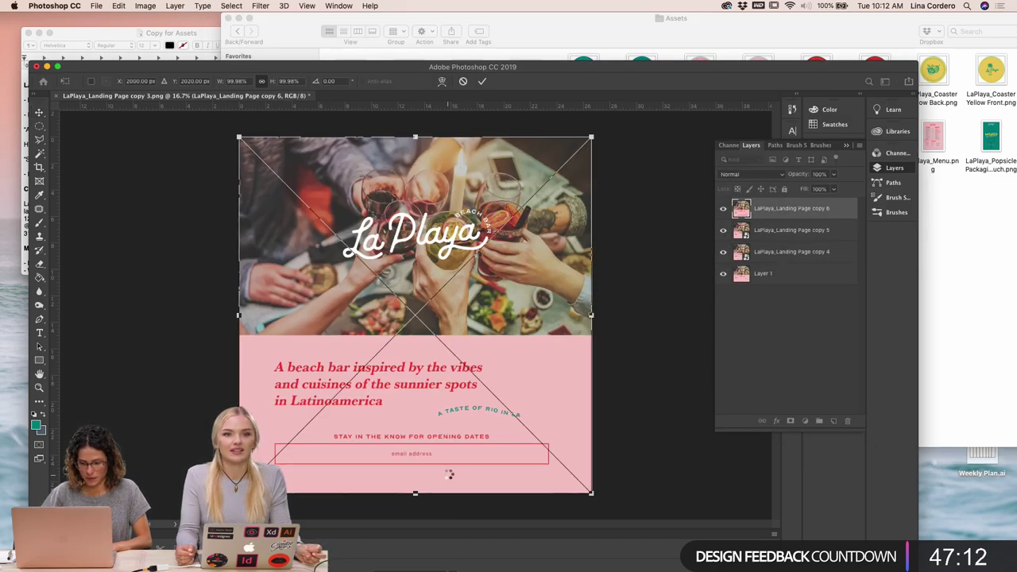
pyautogui.press('Return')
# Place copy 7, the plain copy and the original LaPlaya_Landing Page as top layers
pyautogui.click(684, 22)
pyautogui.moveTo(591, 147); pyautogui.dragTo(458, 468)
pyautogui.press('Return')
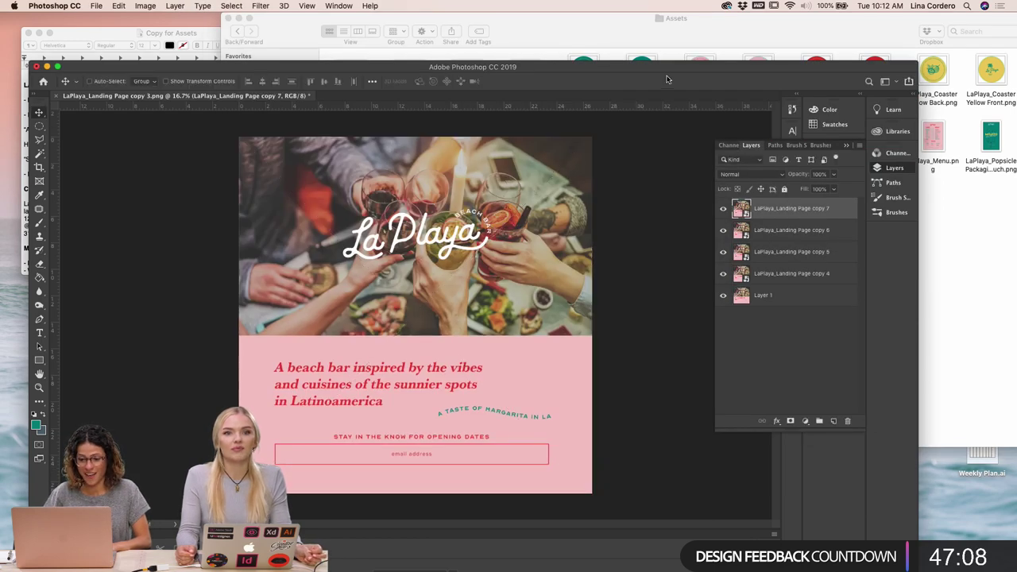
pyautogui.click(631, 15)
pyautogui.click(642, 136)
pyautogui.moveTo(641, 137); pyautogui.dragTo(432, 461)
pyautogui.press('Return')
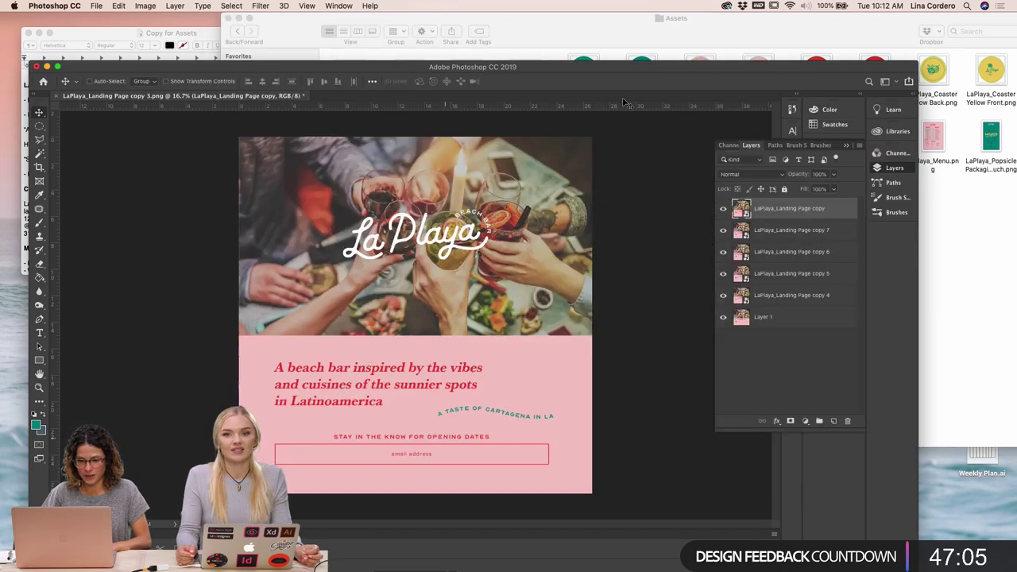
pyautogui.click(600, 38)
pyautogui.moveTo(699, 137); pyautogui.dragTo(402, 474)
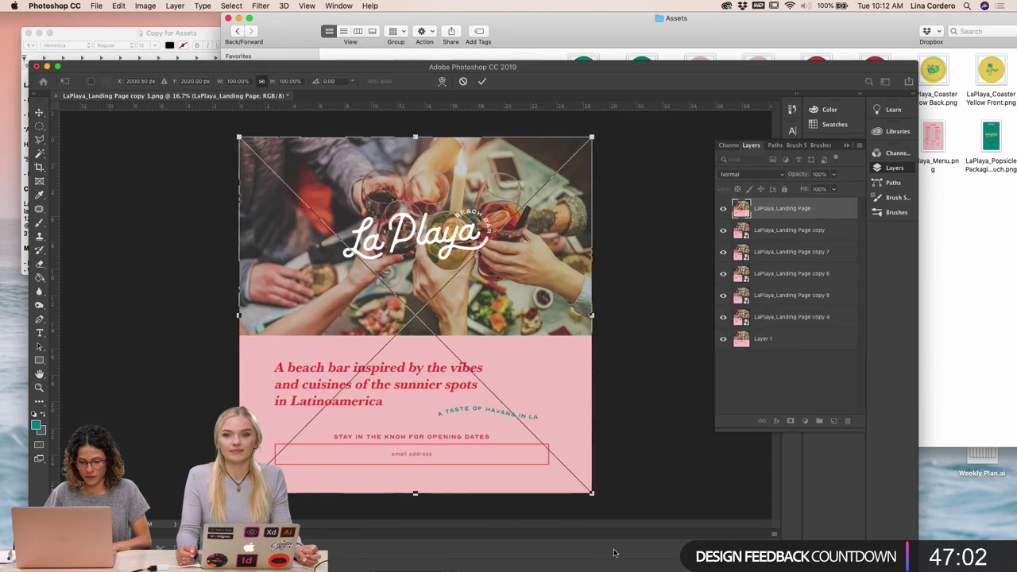
pyautogui.press('Return')
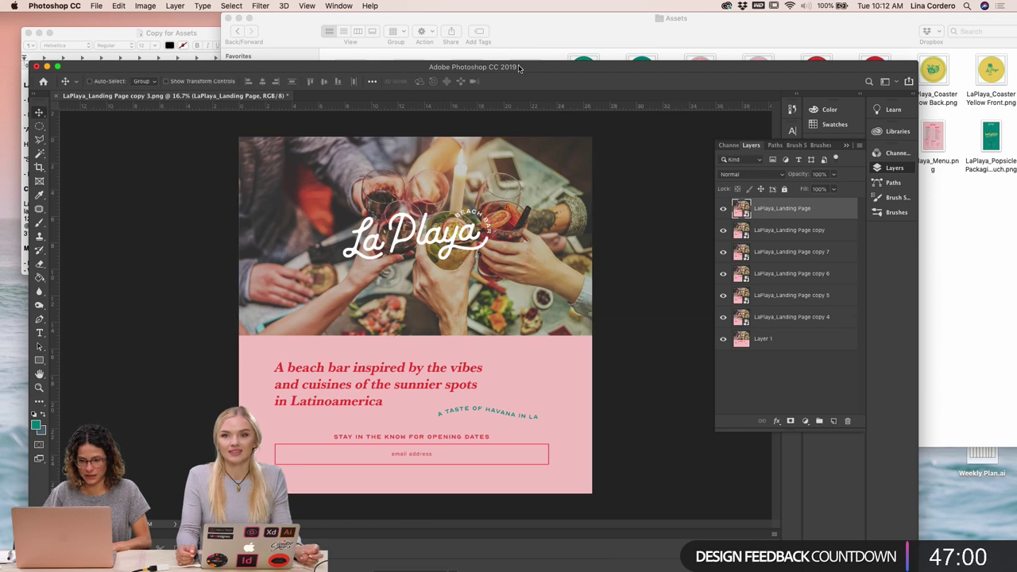
pyautogui.moveTo(522, 68); pyautogui.dragTo(528, 19)
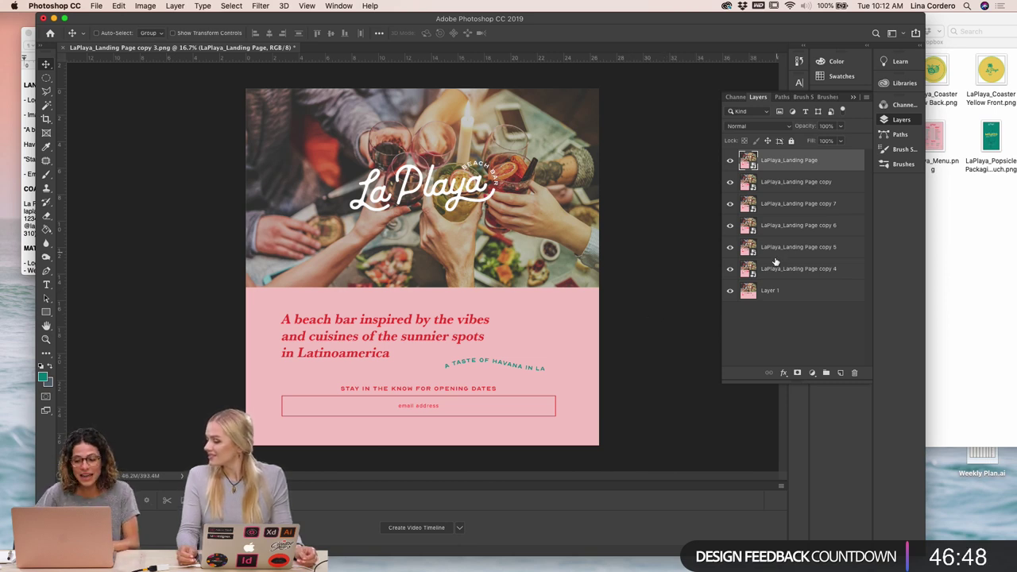
# Toggle the landing page layers' visibility to review variants, then maximize the Photoshop window
pyautogui.click(730, 161)
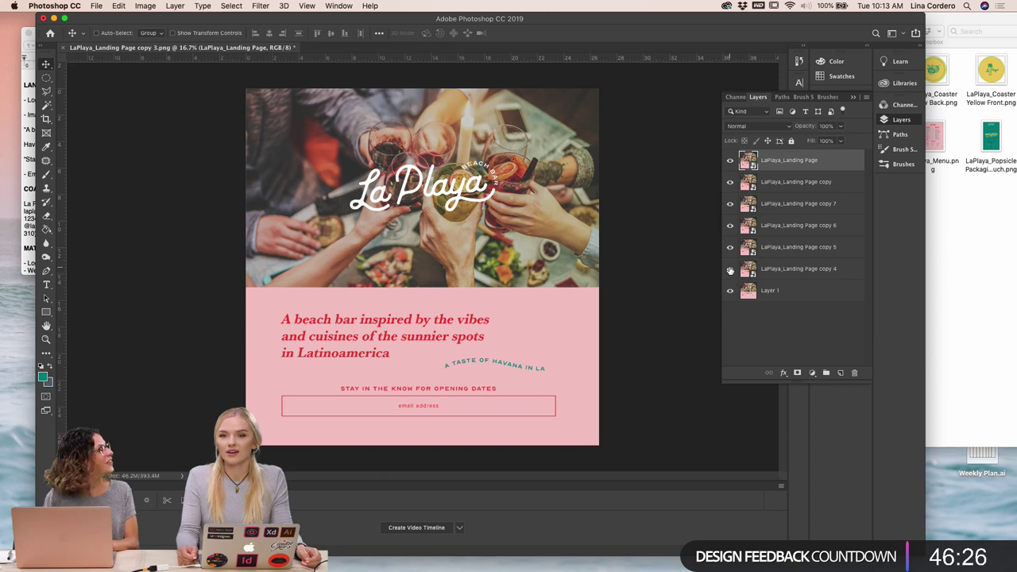
pyautogui.moveTo(730, 271)
pyautogui.mouseDown()
pyautogui.moveTo(731, 165)
pyautogui.moveTo(730, 257)
pyautogui.mouseUp()
pyautogui.click(732, 163)
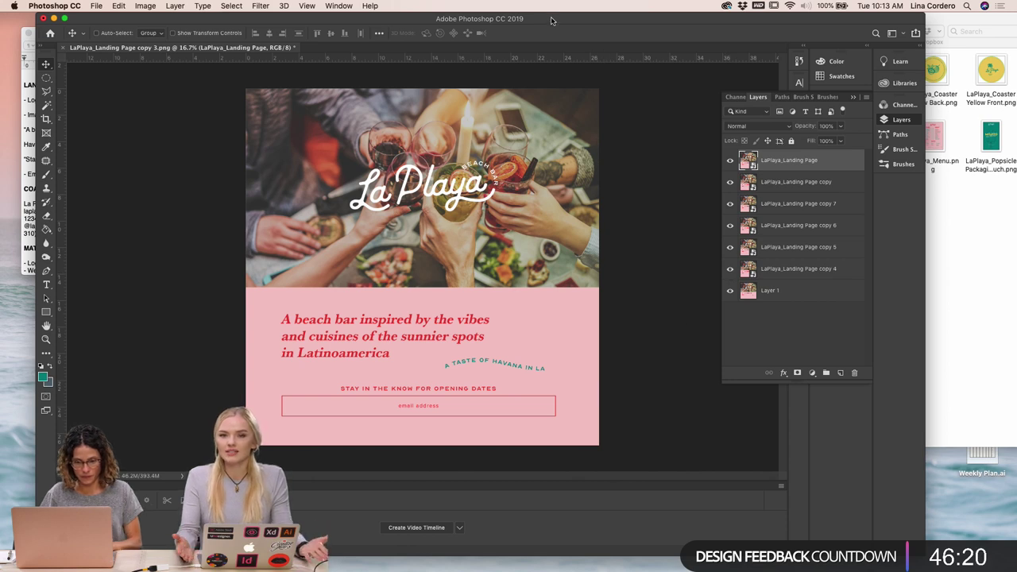
pyautogui.moveTo(554, 19); pyautogui.dragTo(521, 20)
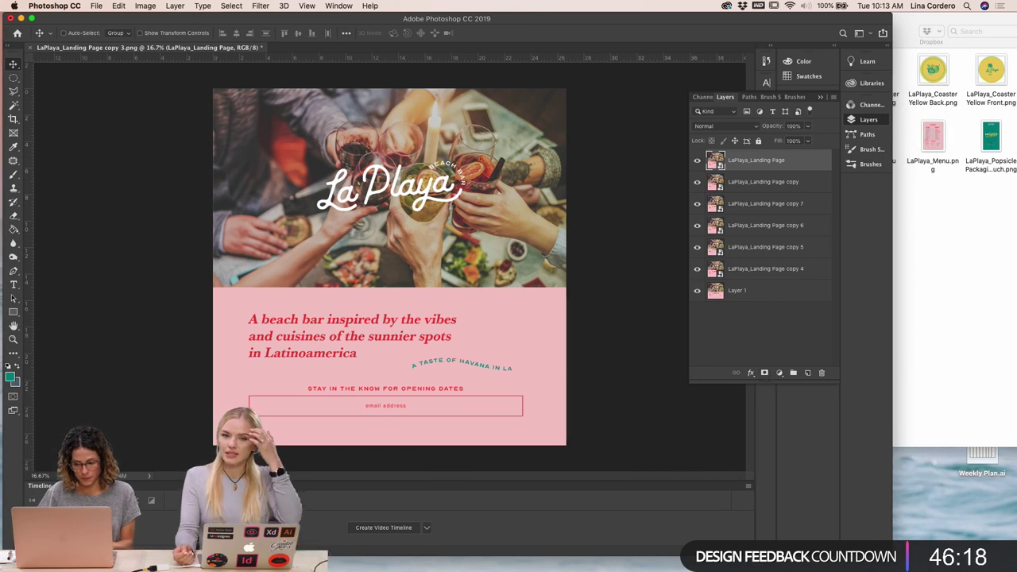
pyautogui.doubleClick(521, 19)
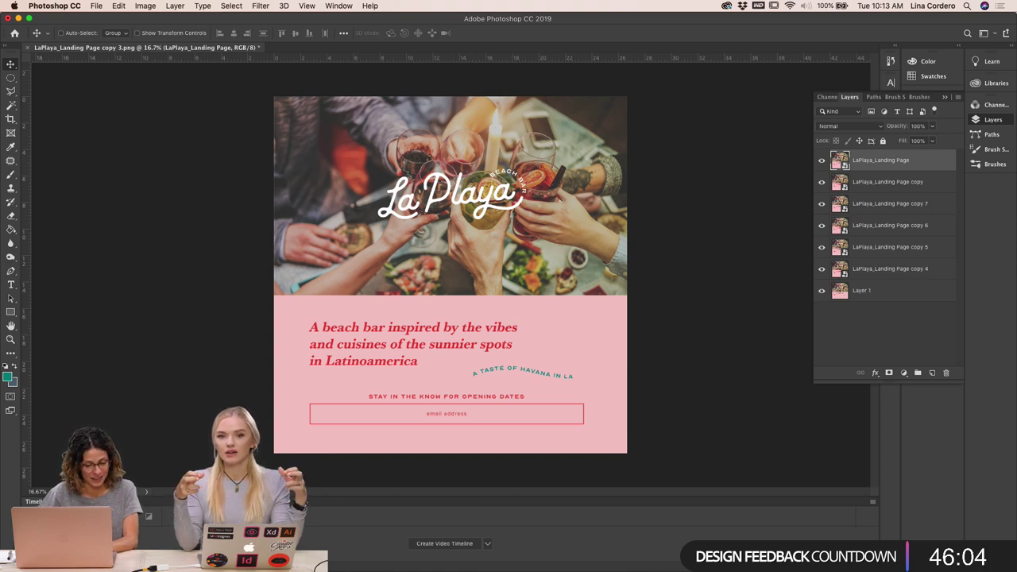
# Create the animation timeline and hide the top three layers so the frame shows RIO
pyautogui.click(442, 546)
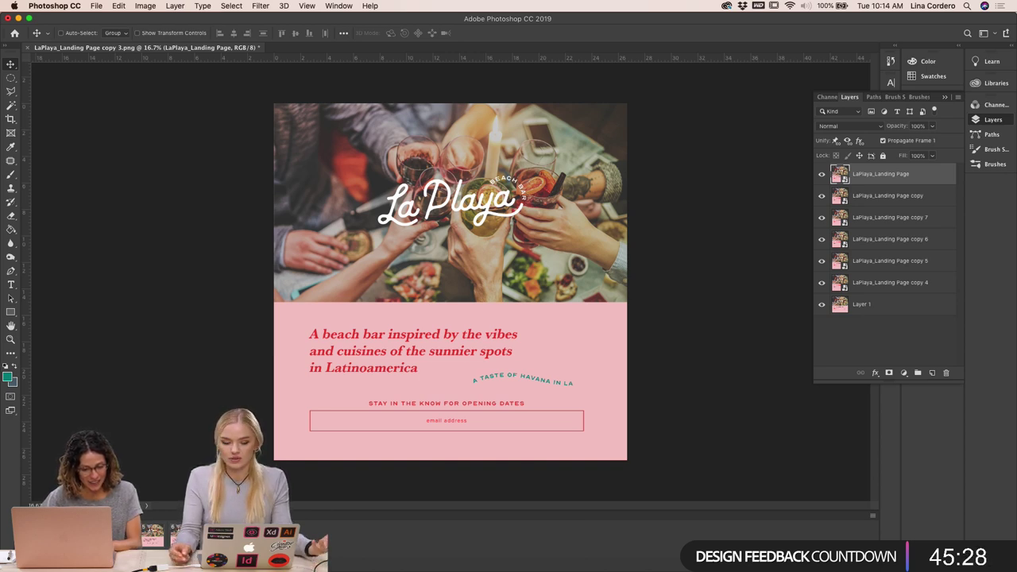
pyautogui.click(821, 174)
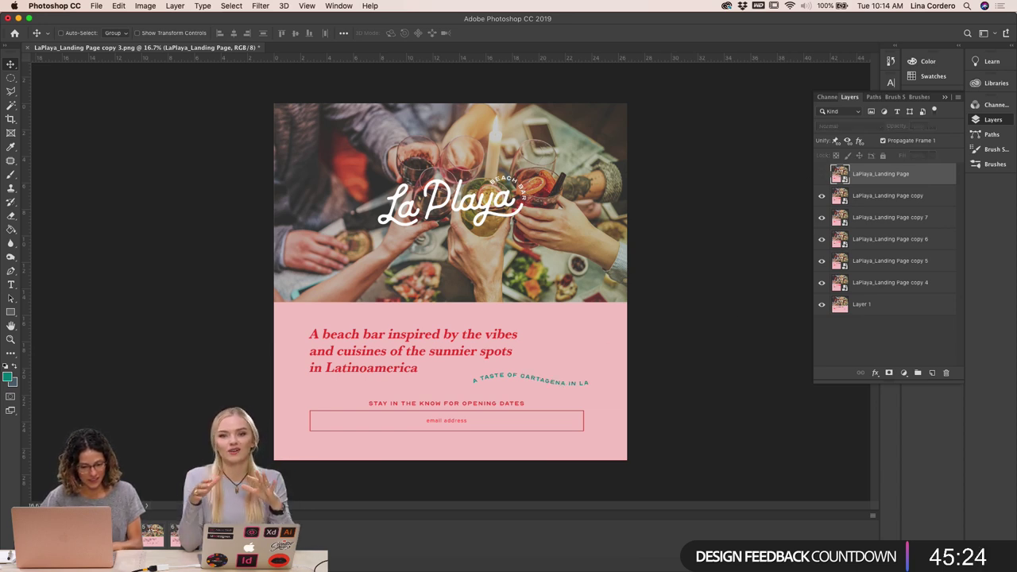
pyautogui.click(822, 196)
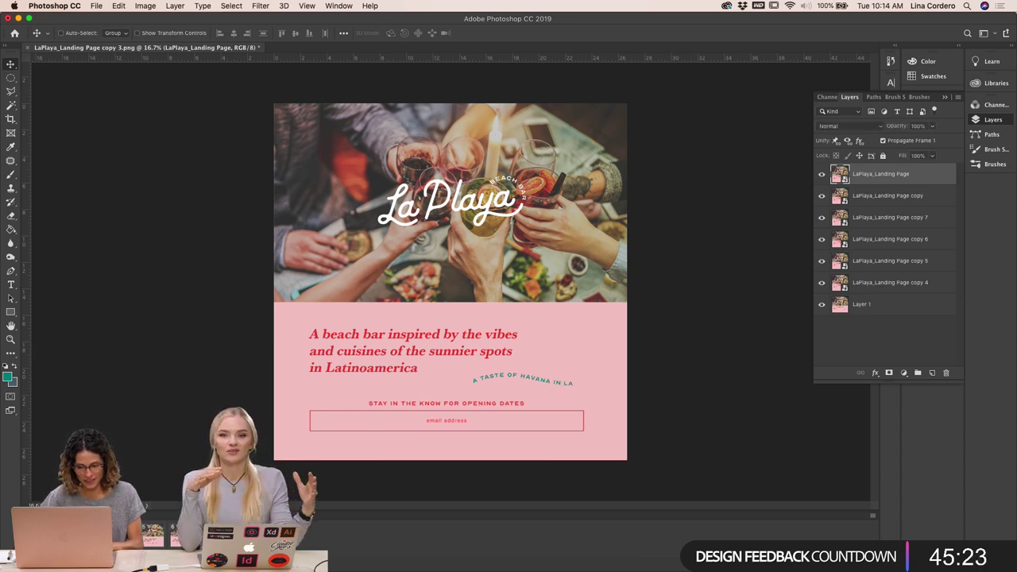
pyautogui.click(822, 196)
pyautogui.click(821, 174)
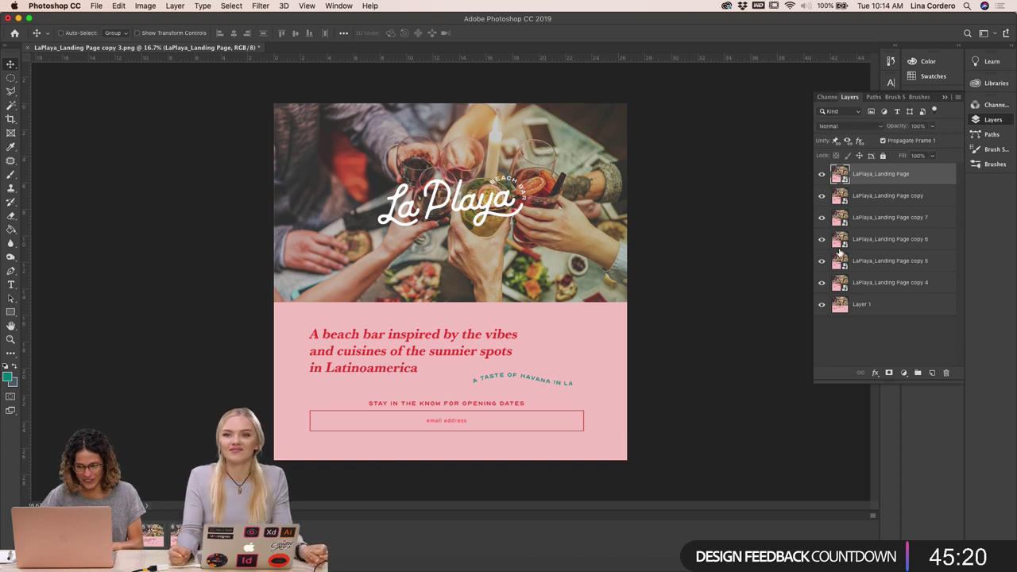
pyautogui.moveTo(822, 174); pyautogui.dragTo(821, 223)
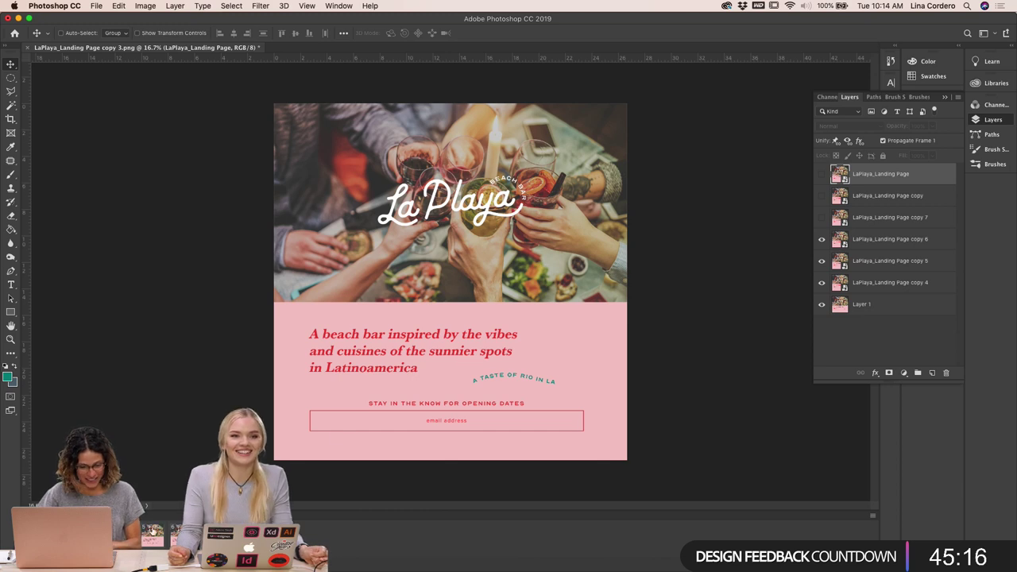
# Make the next frames show SAN JUAN, LIMA and TULUM, then restore HAVANA layers
pyautogui.click(149, 540)
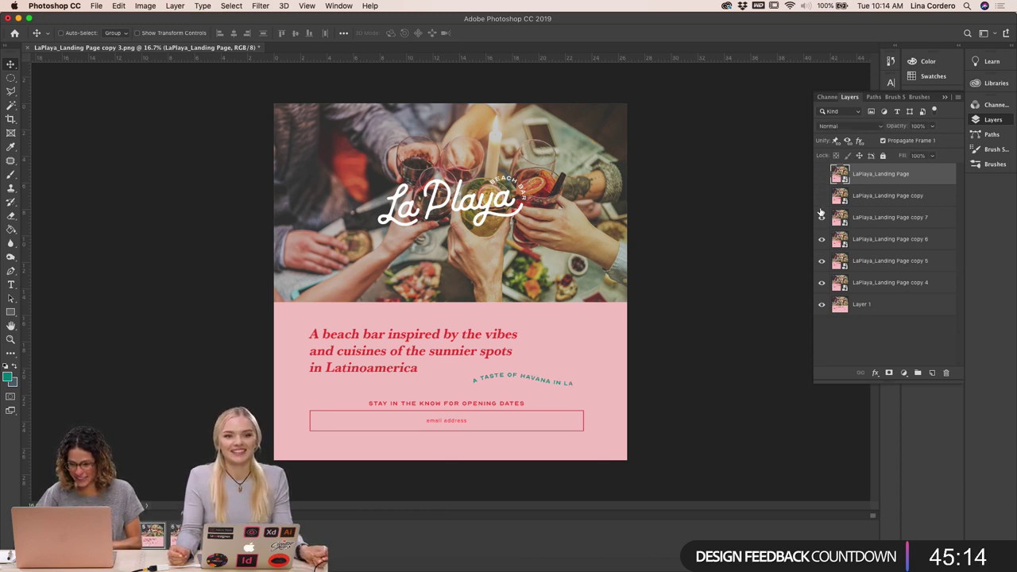
pyautogui.click(820, 240)
pyautogui.click(175, 534)
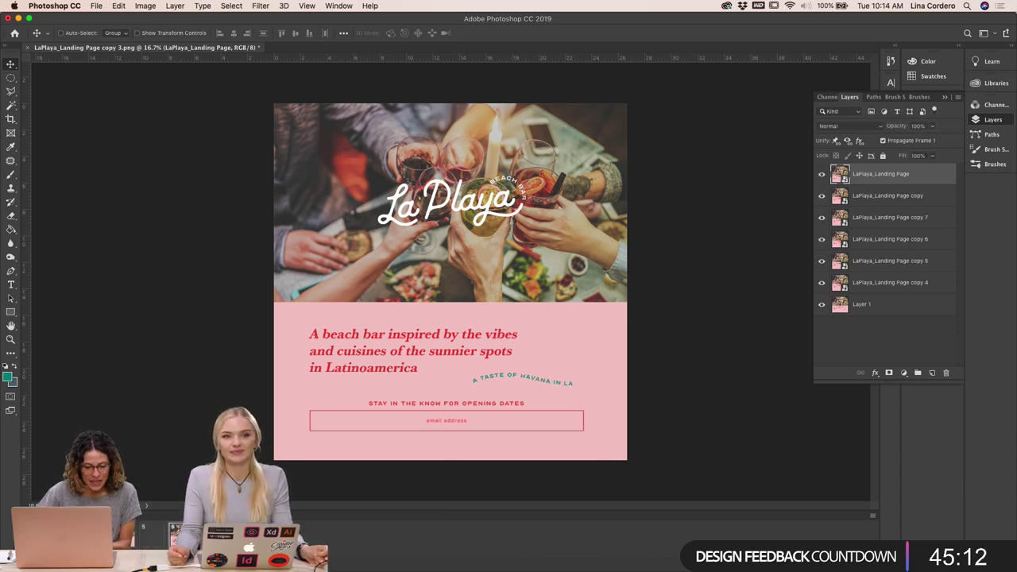
pyautogui.moveTo(822, 174); pyautogui.dragTo(821, 265)
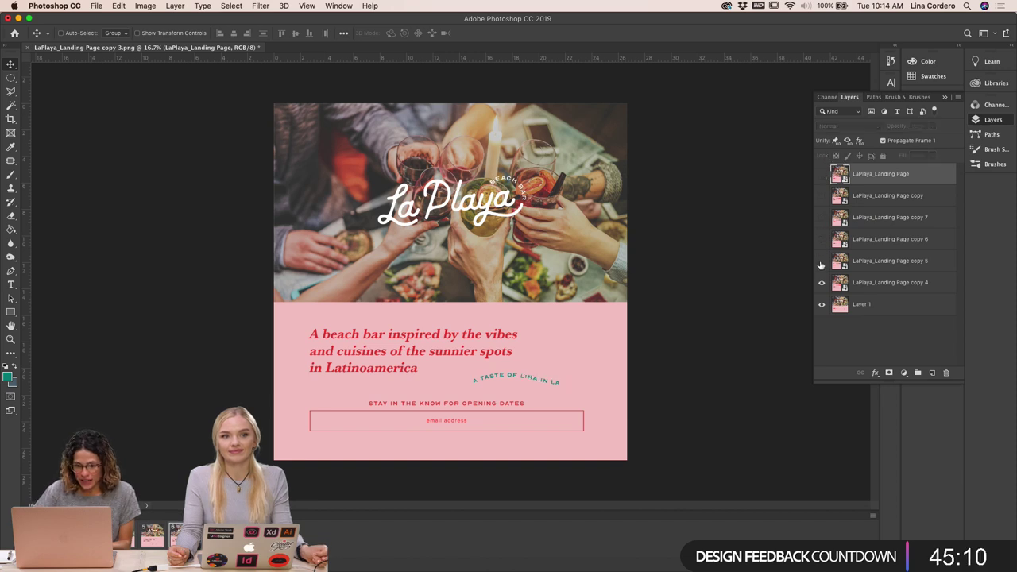
pyautogui.click(822, 174)
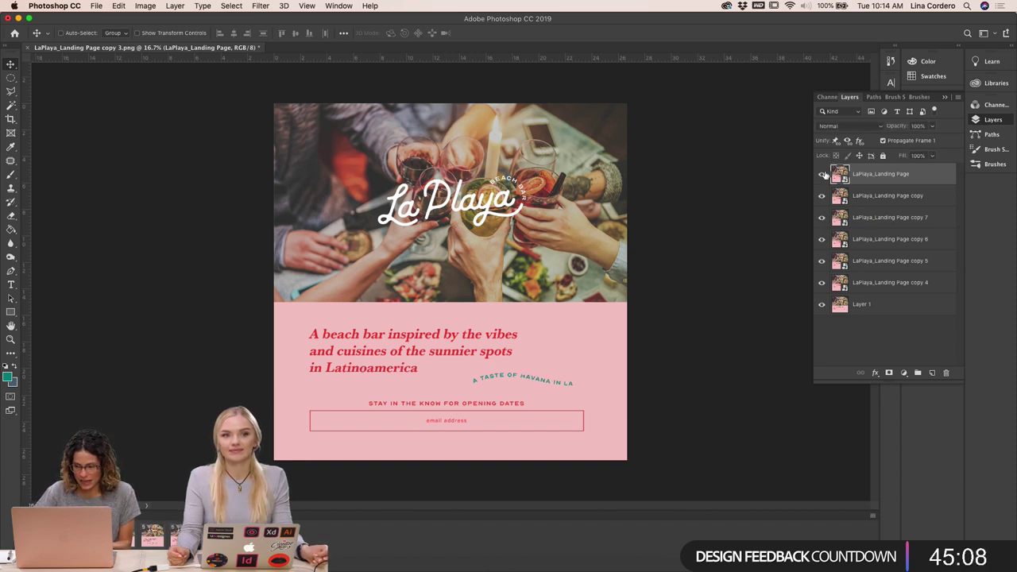
pyautogui.click(822, 283)
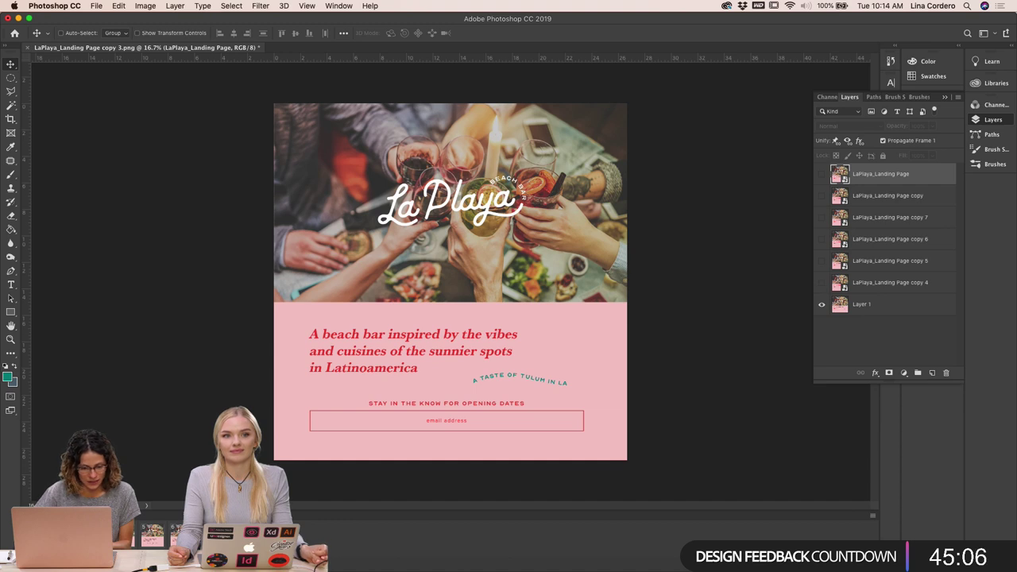
pyautogui.moveTo(821, 282); pyautogui.dragTo(821, 174)
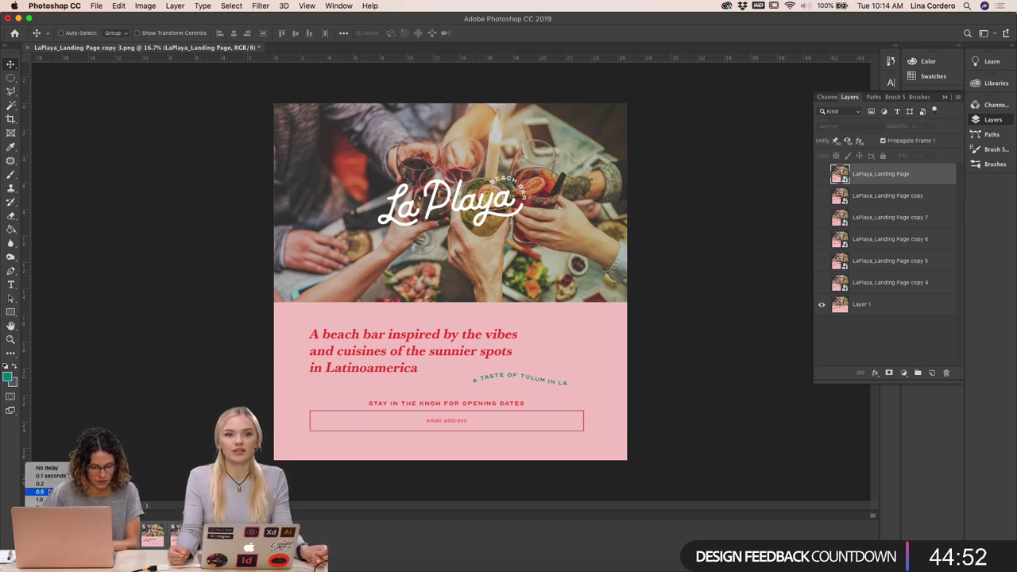
# Set every frame's delay to 0.5 seconds and play the animation back
pyautogui.click(40, 499)
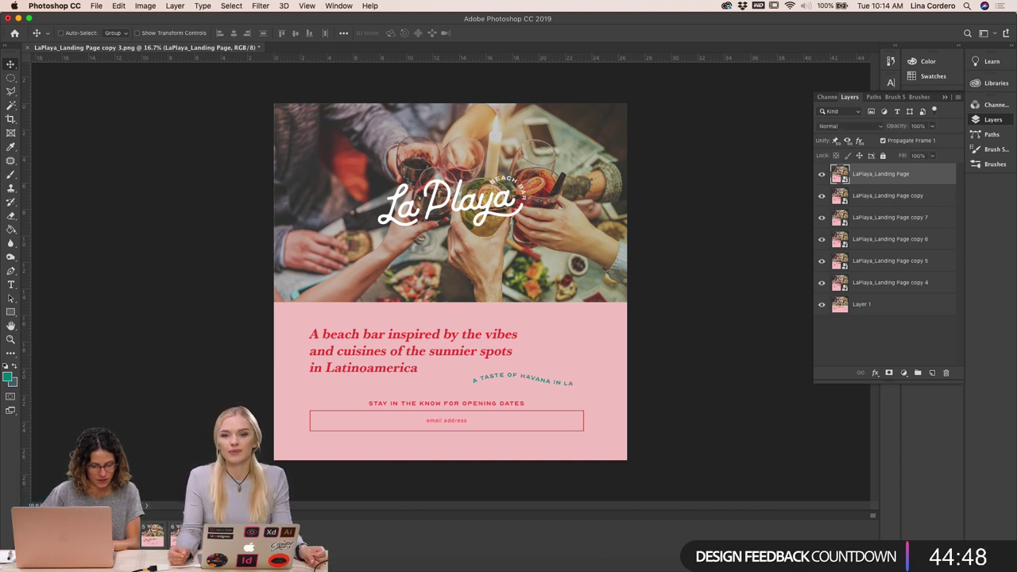
pyautogui.press('space')
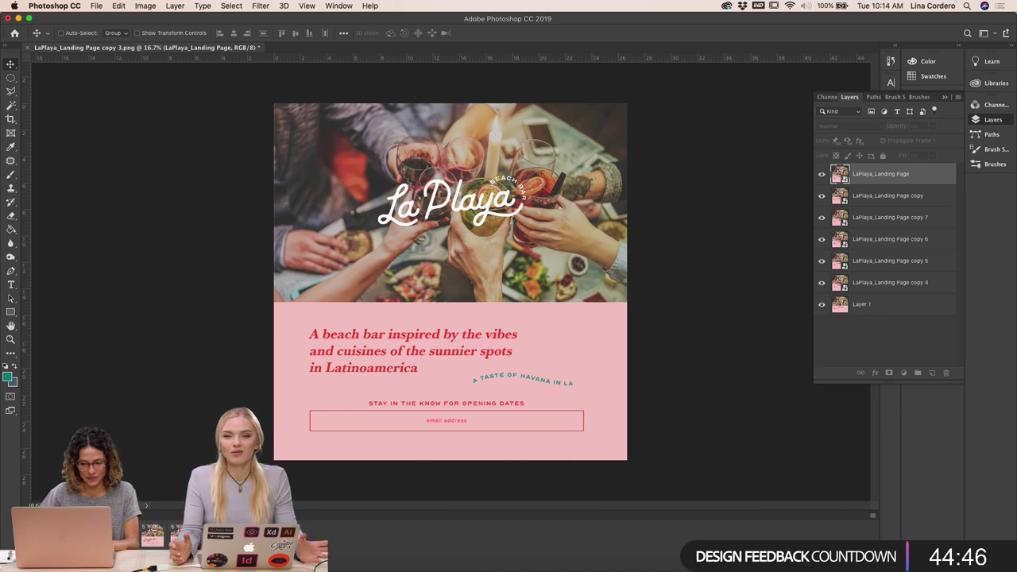
pyautogui.press('space')
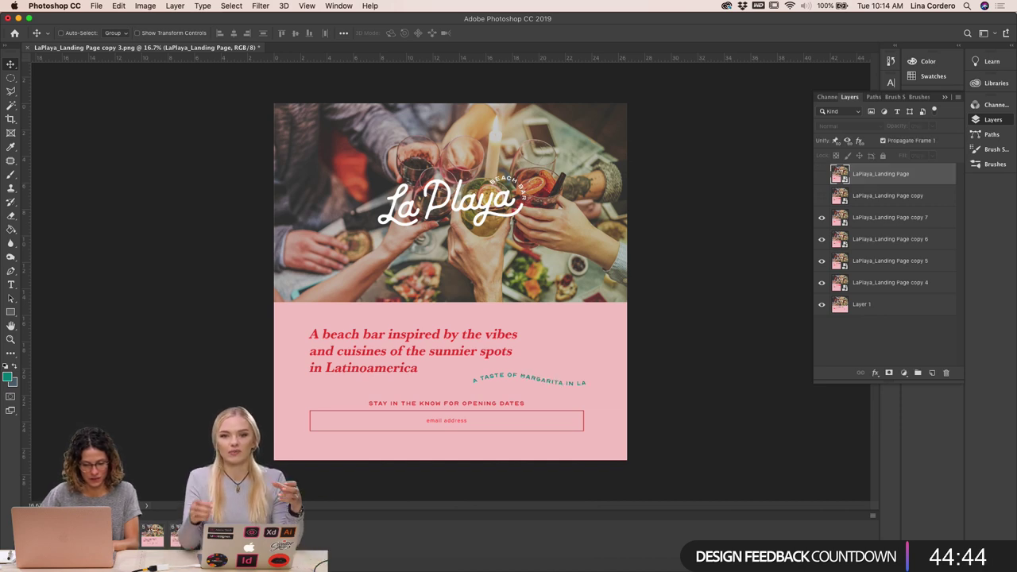
pyautogui.press('space')
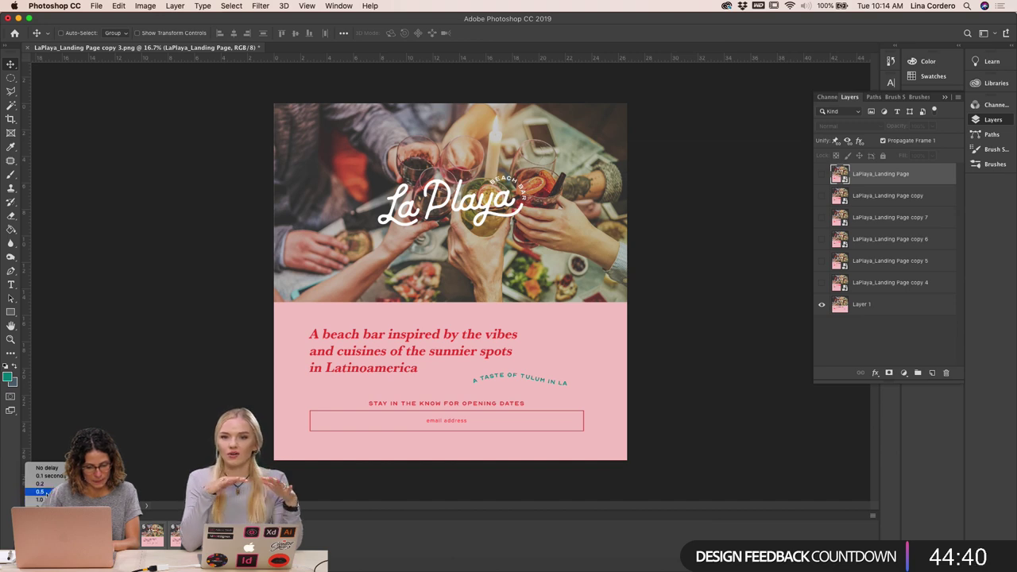
pyautogui.click(39, 492)
pyautogui.press('space')
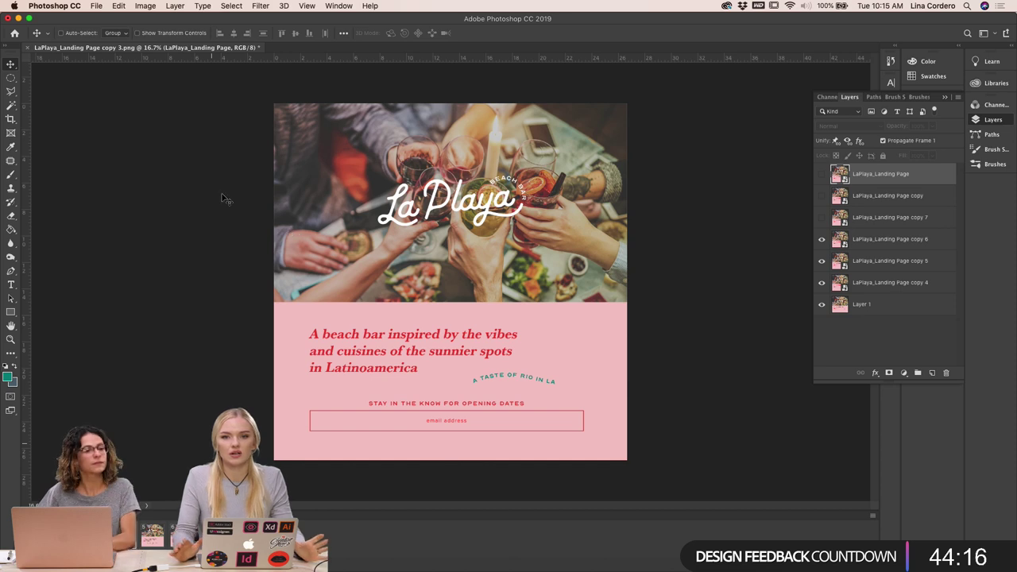
# Open File > Export > Save for Web (Legacy) for the animation
pyautogui.click(96, 6)
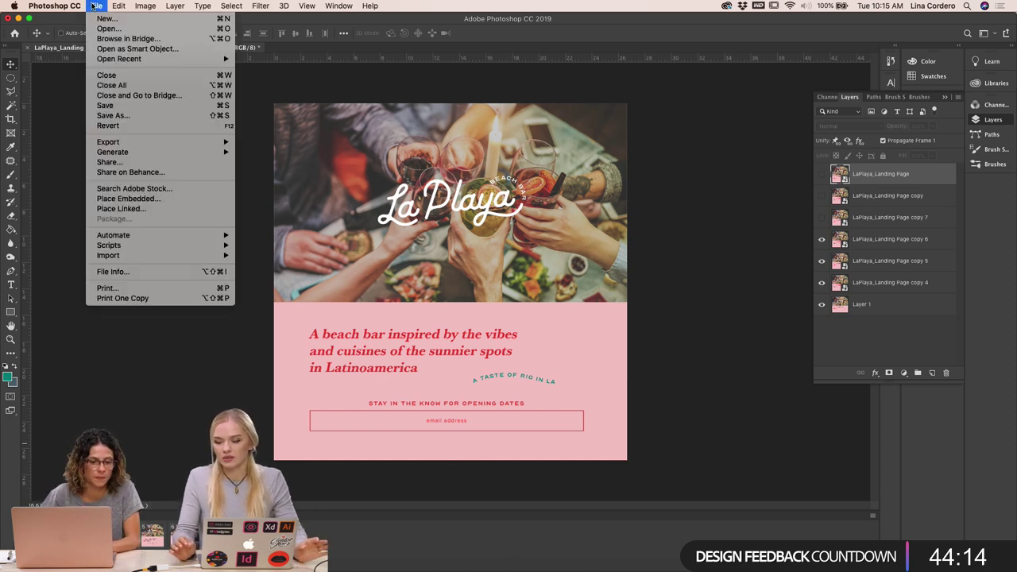
pyautogui.moveTo(119, 143)
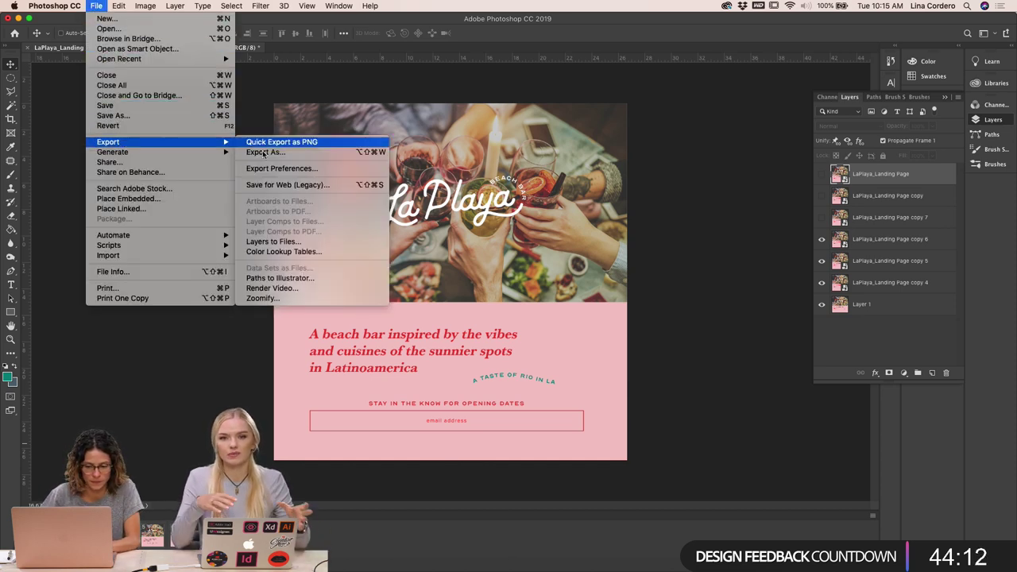
pyautogui.click(294, 185)
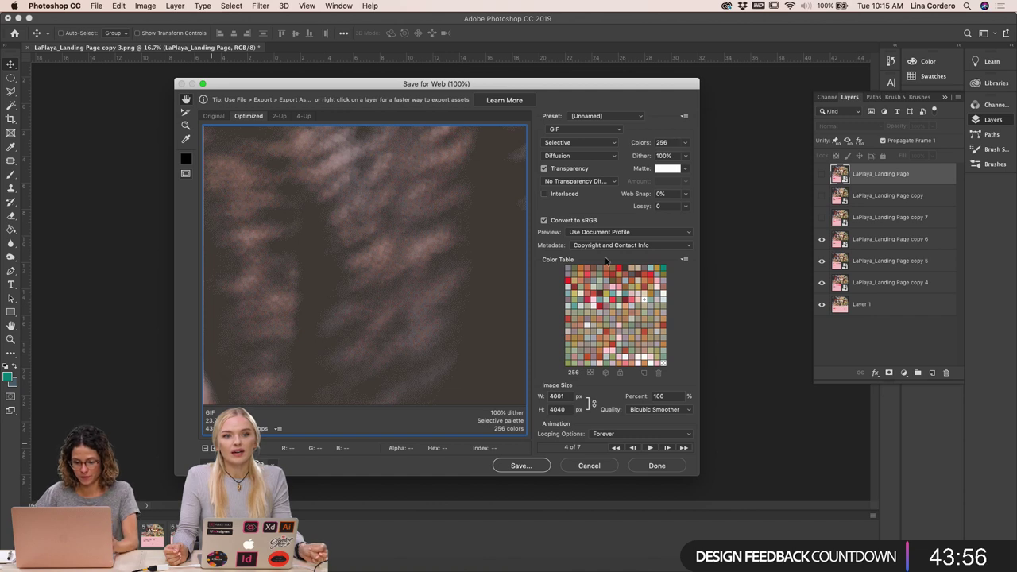
# Resize the exported image width to 2000 px, then to 1500 px, and apply
pyautogui.doubleClick(557, 396)
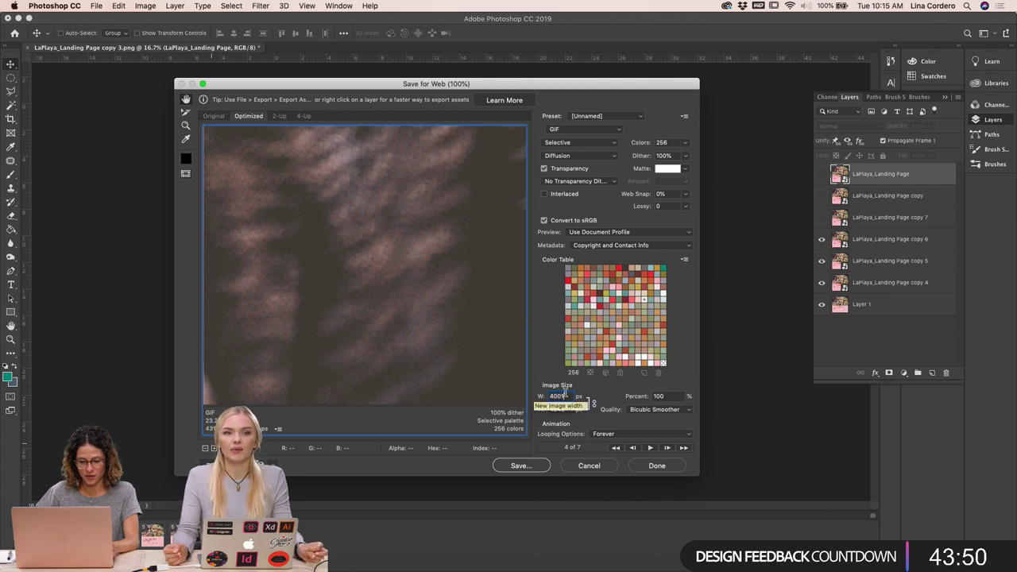
pyautogui.write('200')
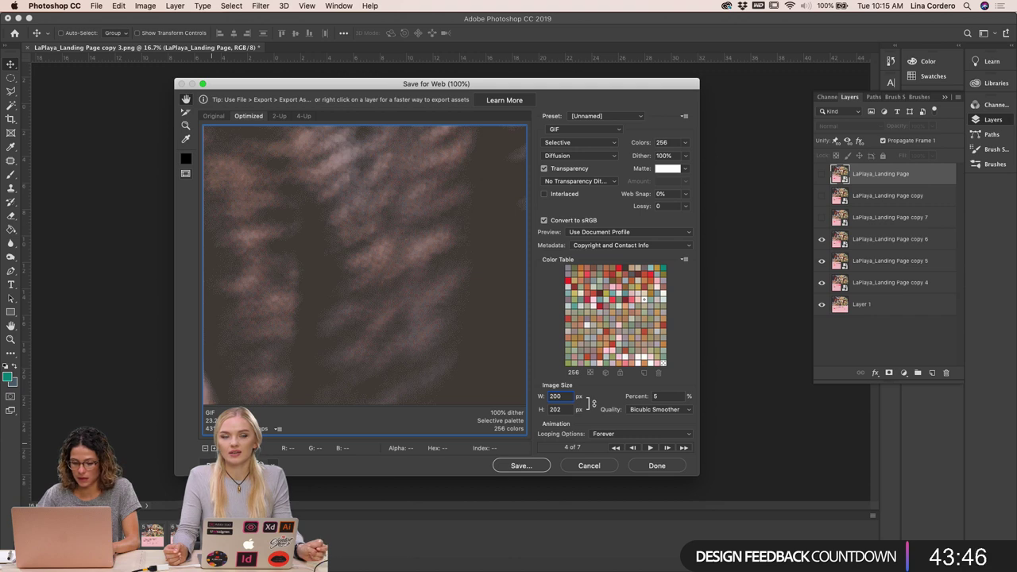
pyautogui.write('0')
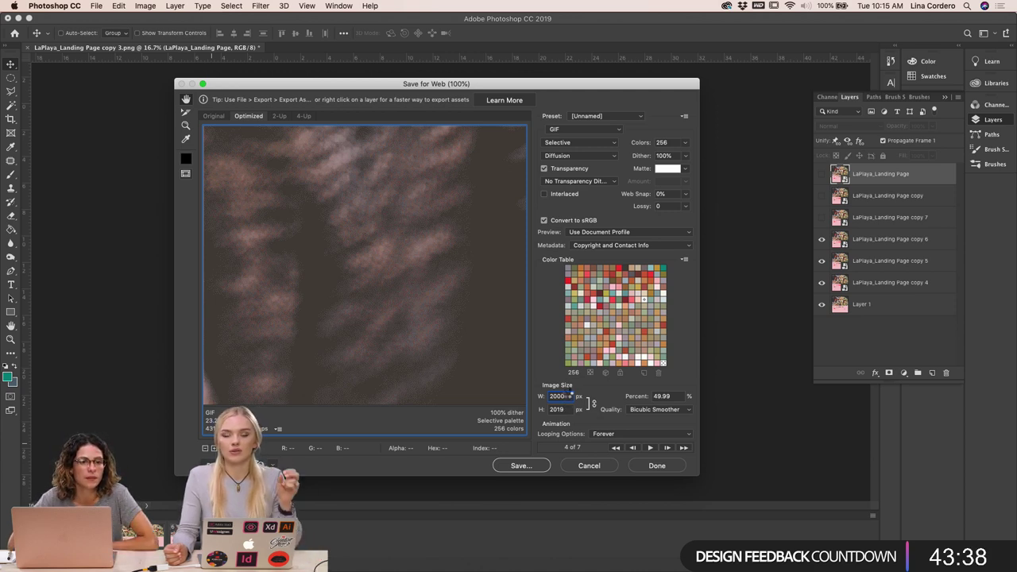
pyautogui.press('Tab')
pyautogui.hotkey('shift', 'Tab')
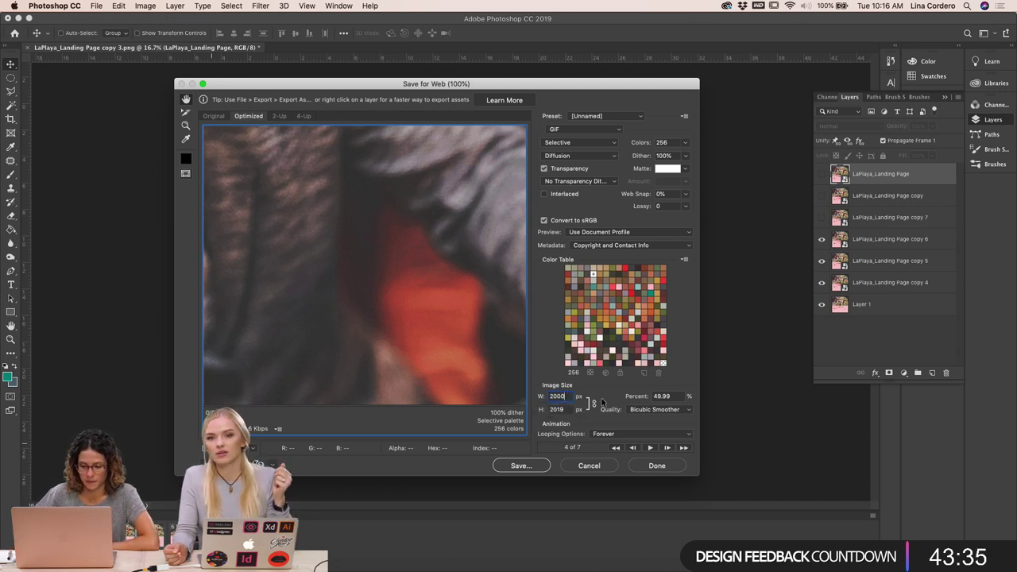
pyautogui.click(667, 395)
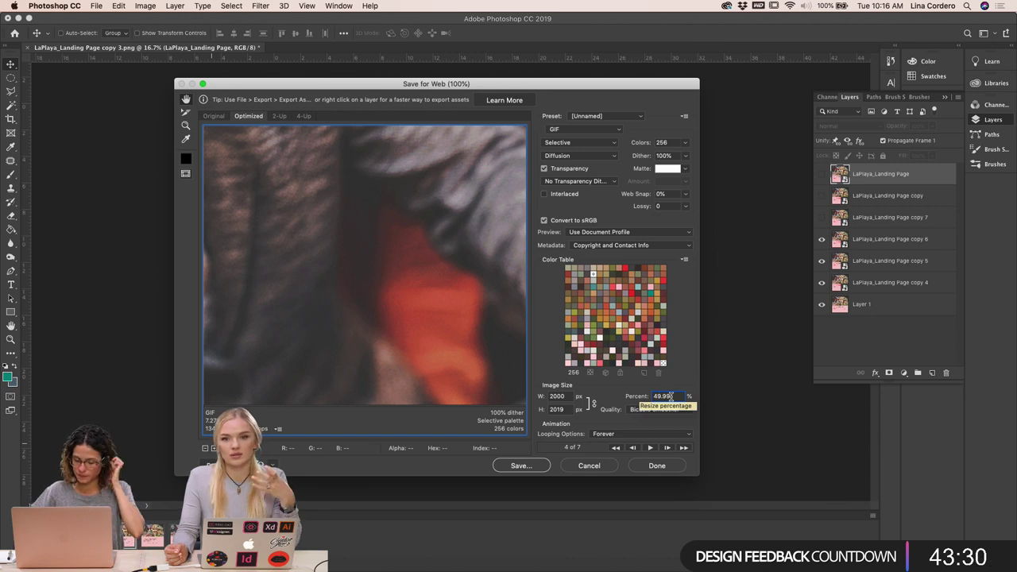
pyautogui.click(561, 395)
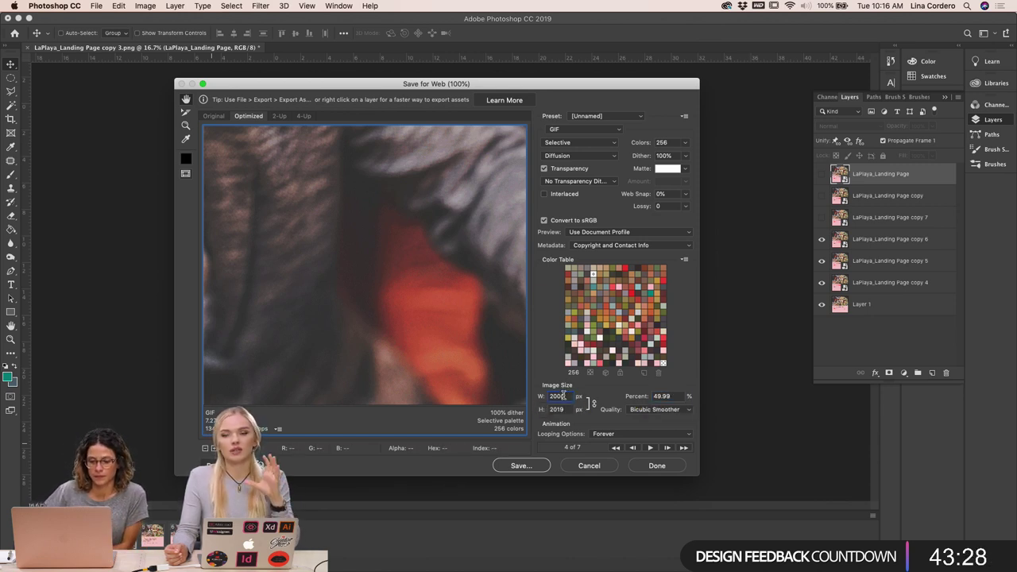
pyautogui.doubleClick(560, 396)
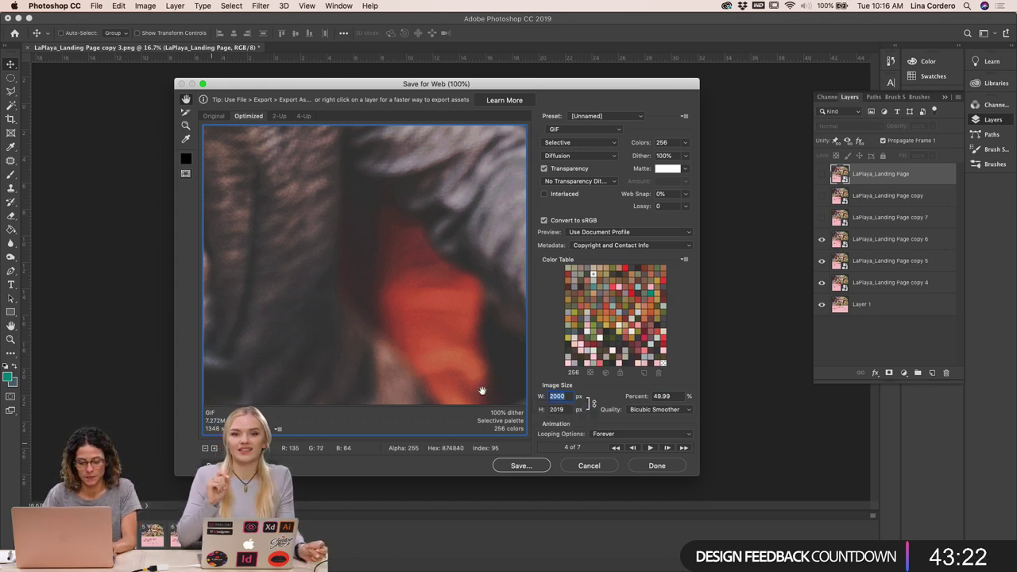
pyautogui.write('1500')
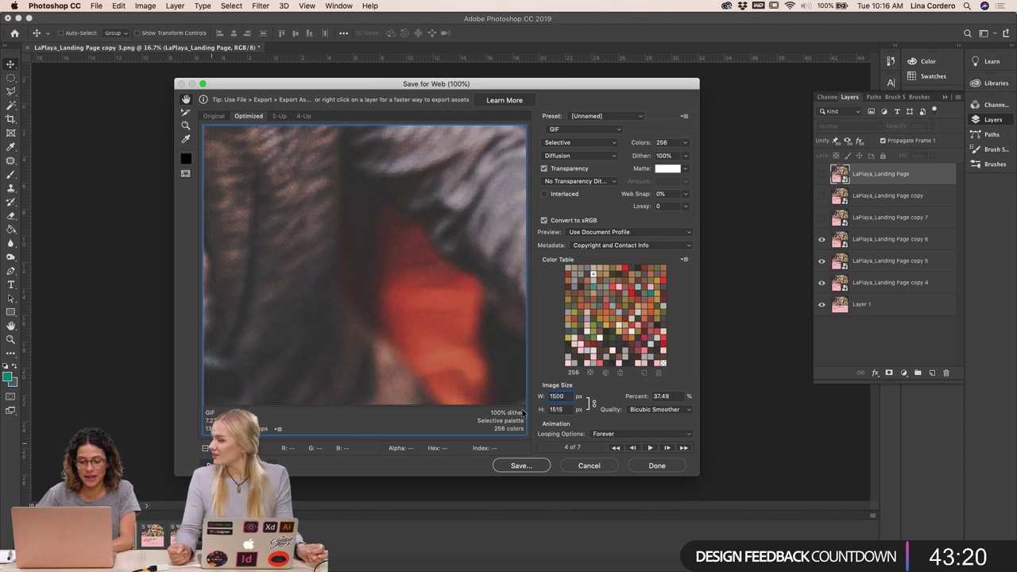
pyautogui.click(567, 409)
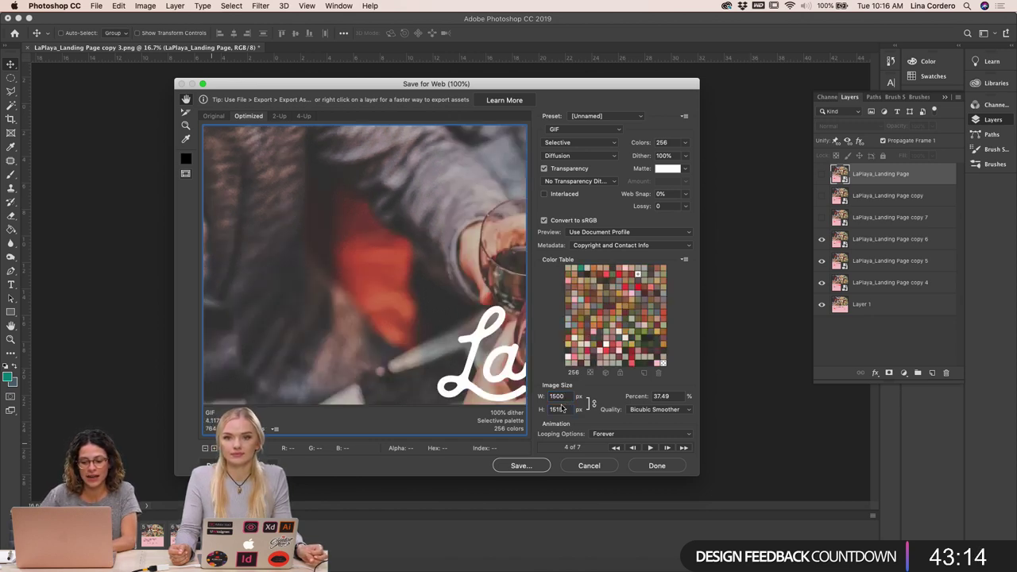
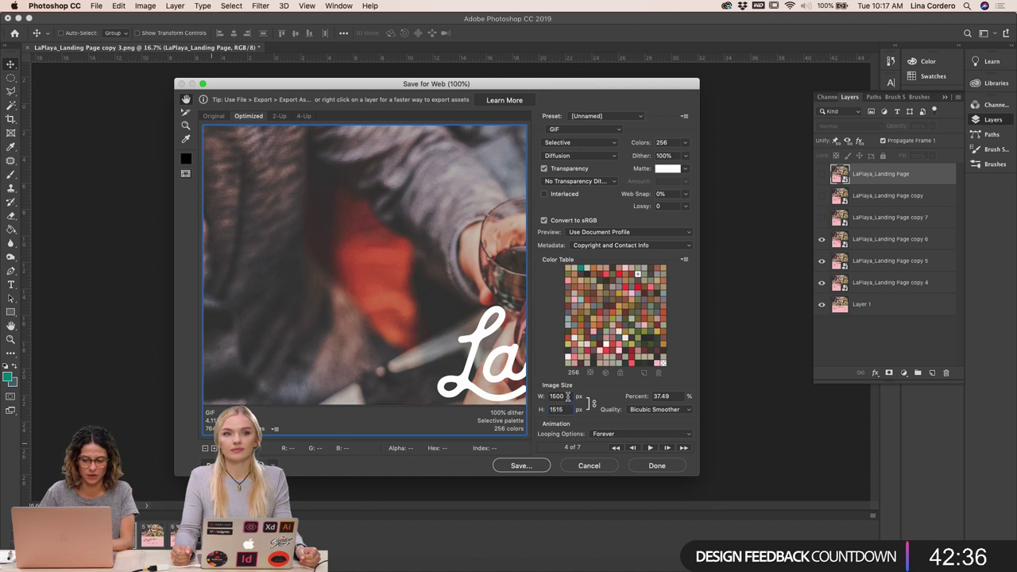
# Set the Save for Web width to 1000 px and save as LaPlaya.gif in Website
pyautogui.doubleClick(566, 396)
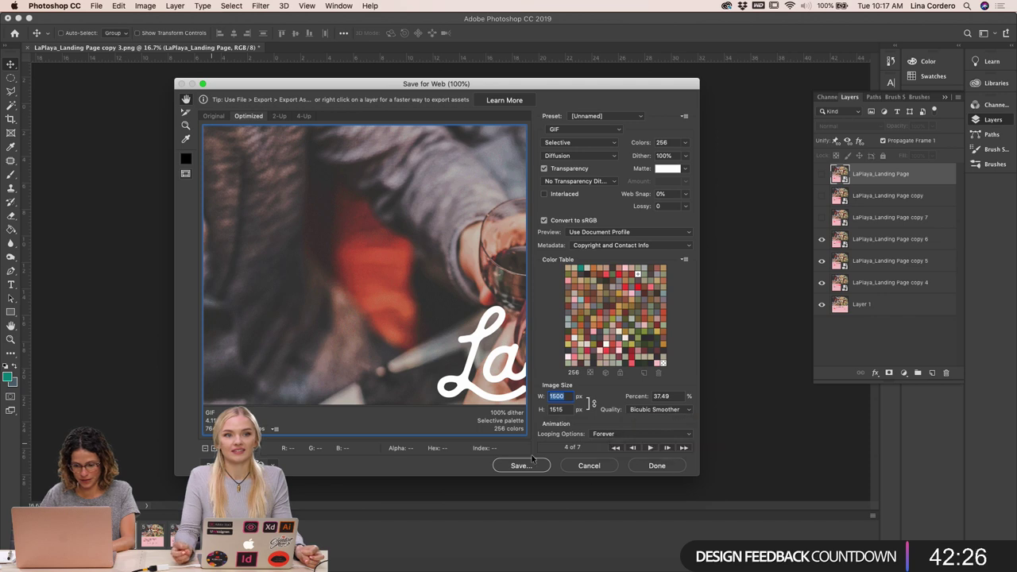
pyautogui.write('10')
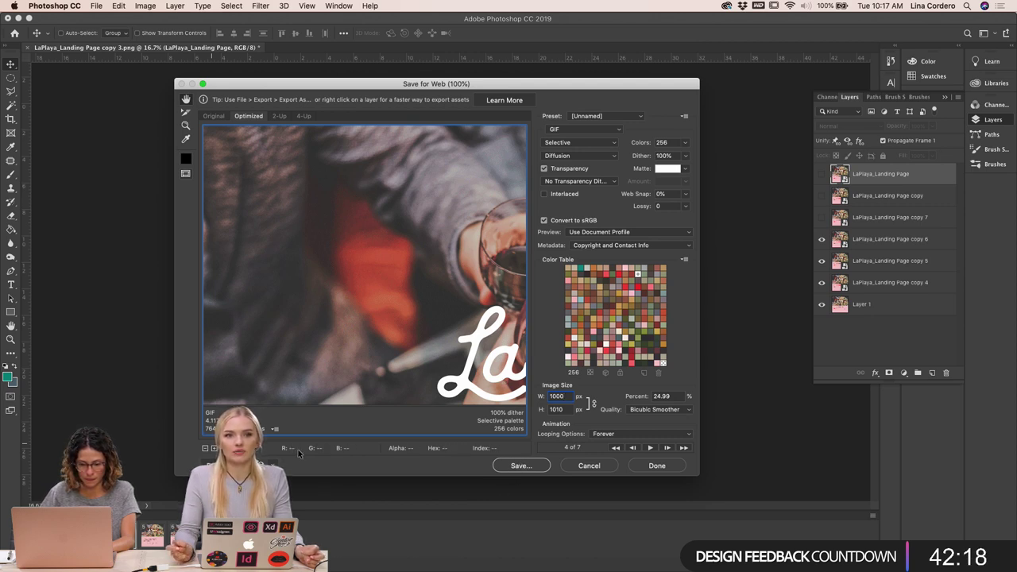
pyautogui.click(518, 467)
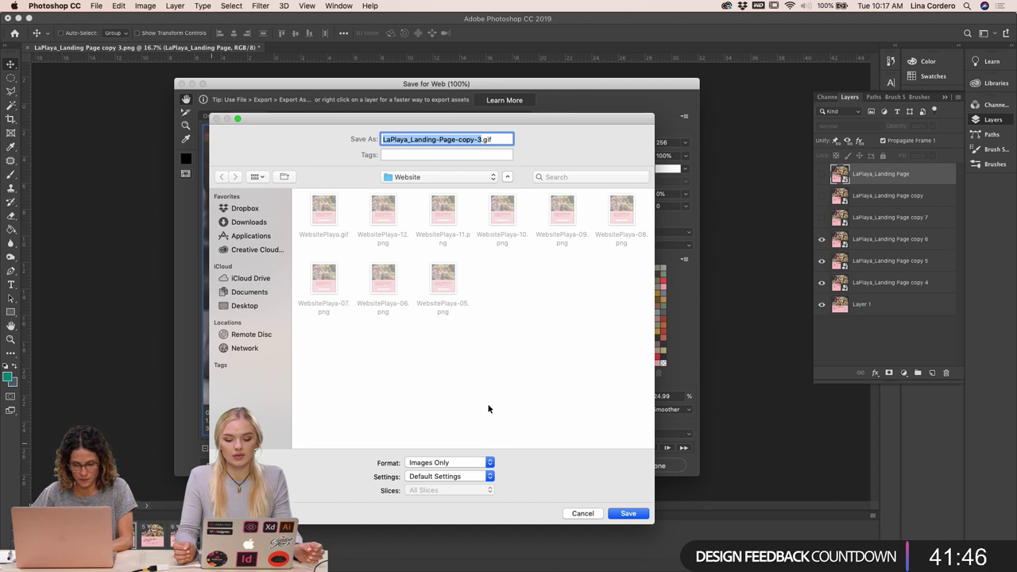
pyautogui.press('Right')
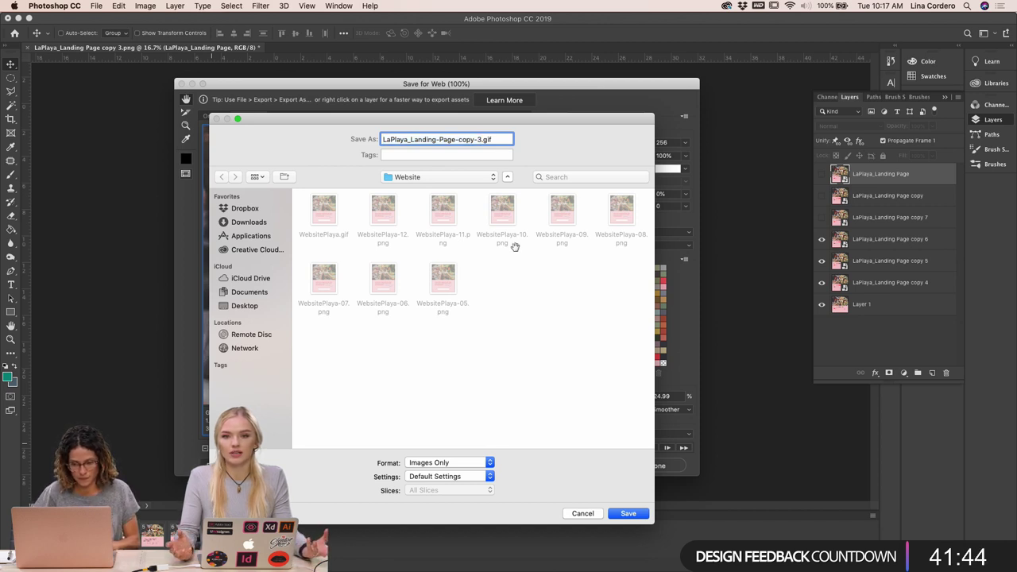
pyautogui.moveTo(480, 139); pyautogui.dragTo(410, 140)
pyautogui.press('BackSpace')
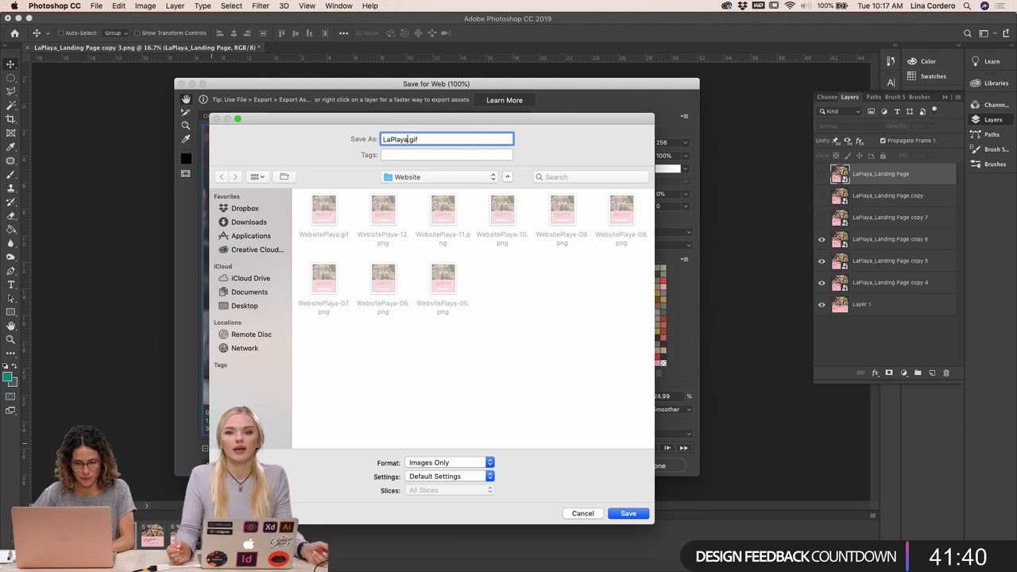
pyautogui.click(629, 514)
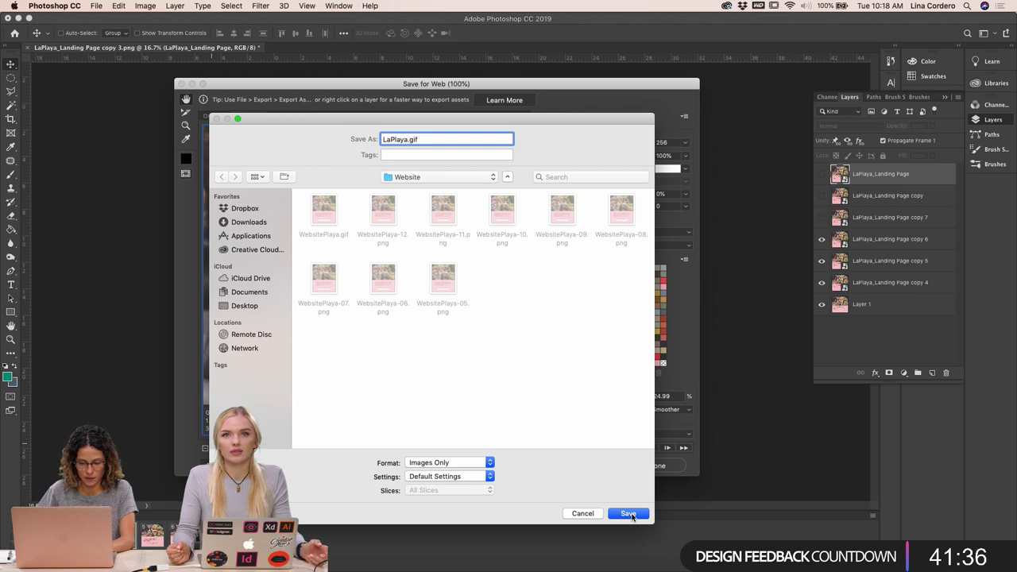
pyautogui.click(629, 514)
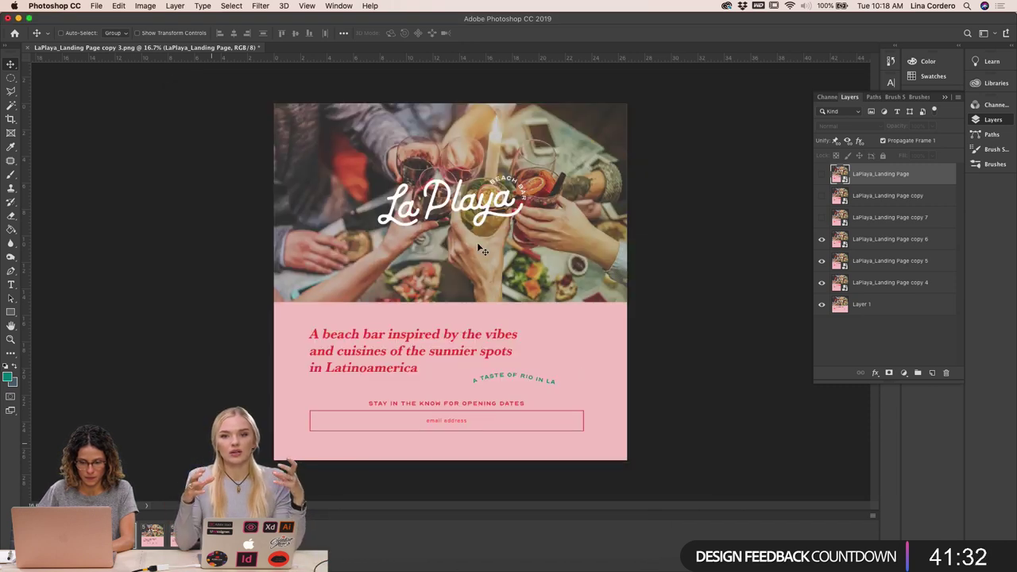
pyautogui.click(18, 19)
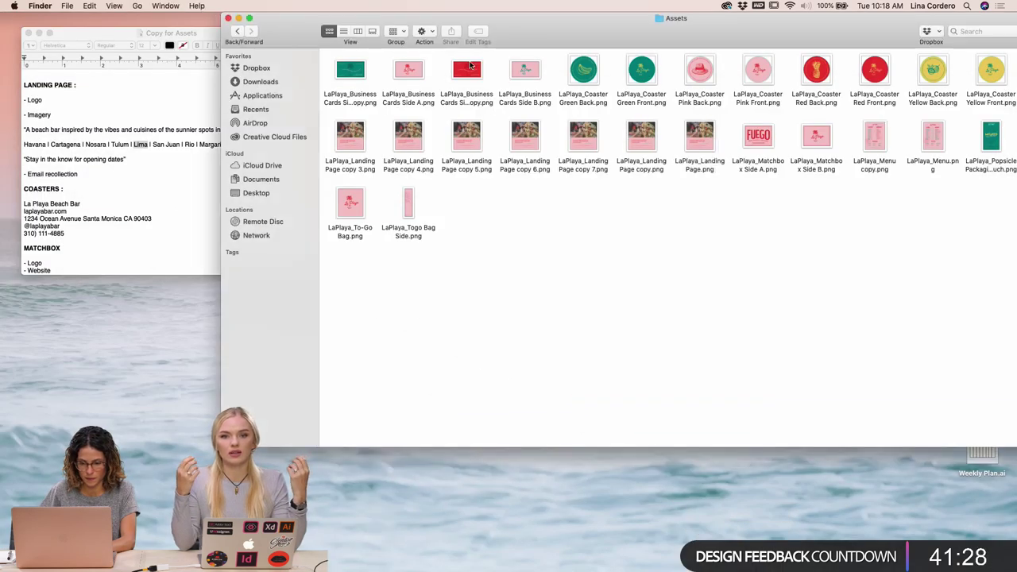
pyautogui.moveTo(592, 27); pyautogui.dragTo(770, 159)
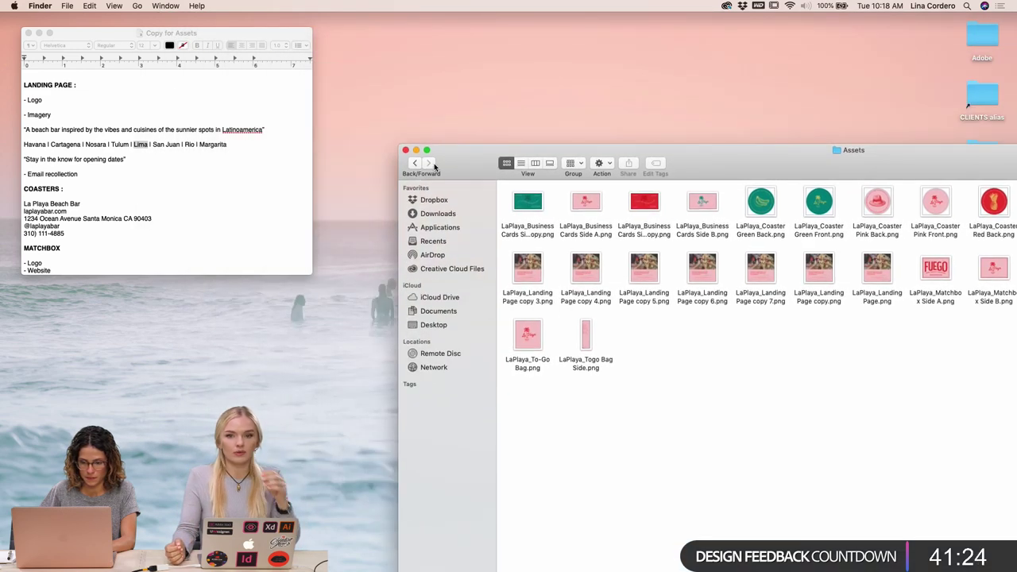
pyautogui.click(426, 149)
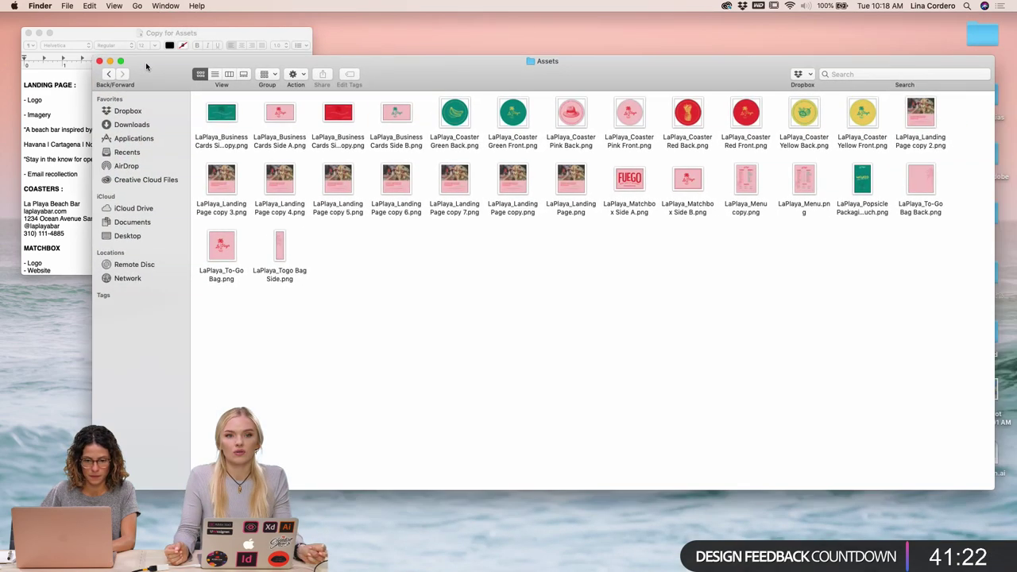
pyautogui.click(109, 73)
pyautogui.moveTo(350, 243); pyautogui.dragTo(294, 183)
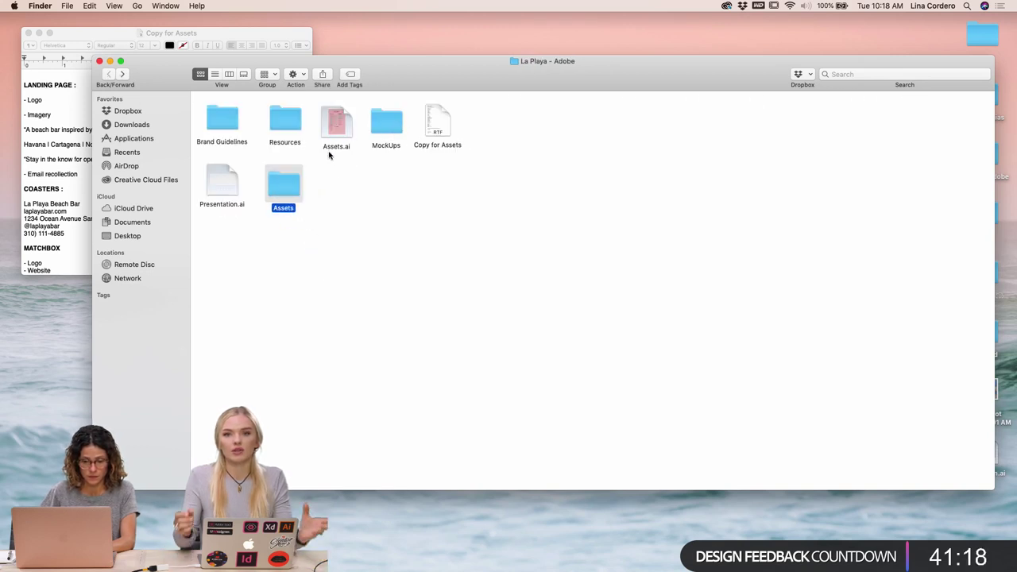
pyautogui.doubleClick(277, 189)
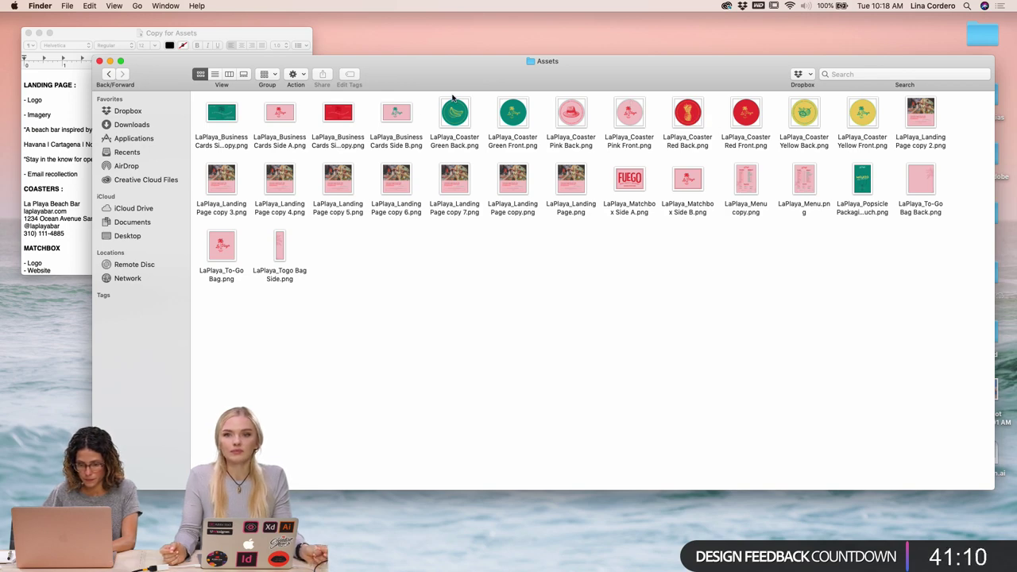
pyautogui.moveTo(409, 84); pyautogui.dragTo(382, 73)
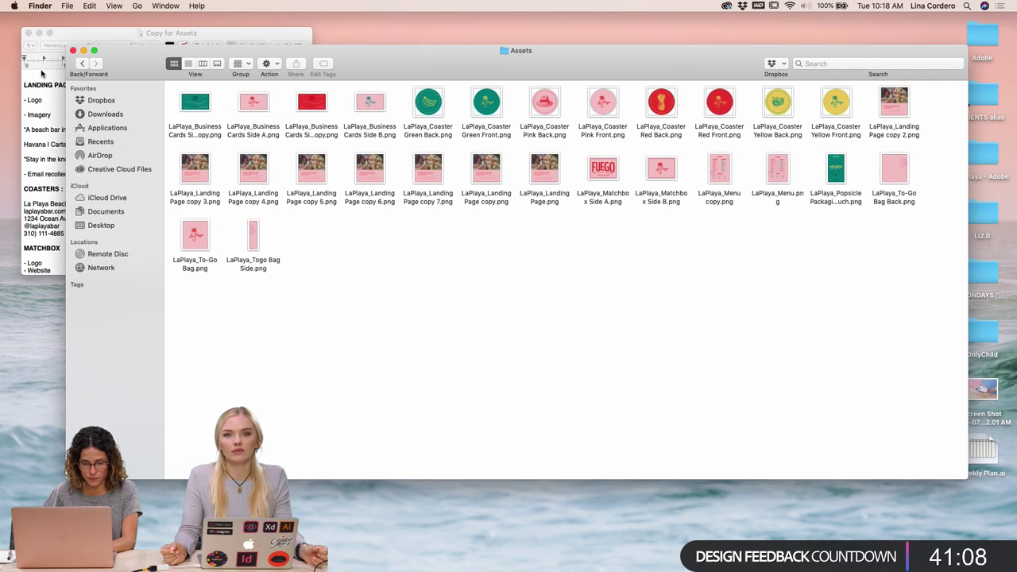
pyautogui.click(82, 63)
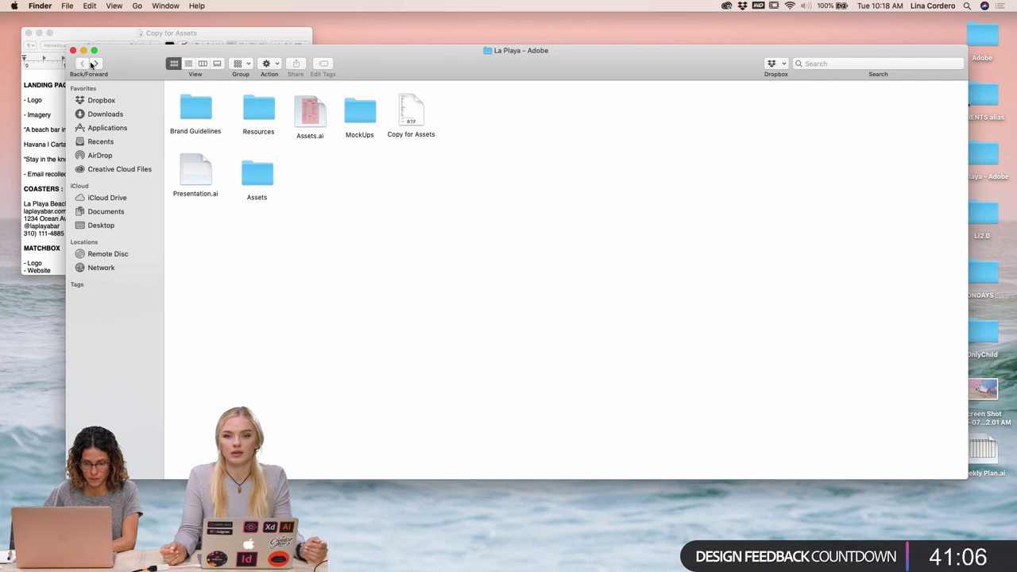
pyautogui.click(96, 64)
pyautogui.moveTo(146, 67); pyautogui.dragTo(116, 58)
pyautogui.moveTo(683, 558)
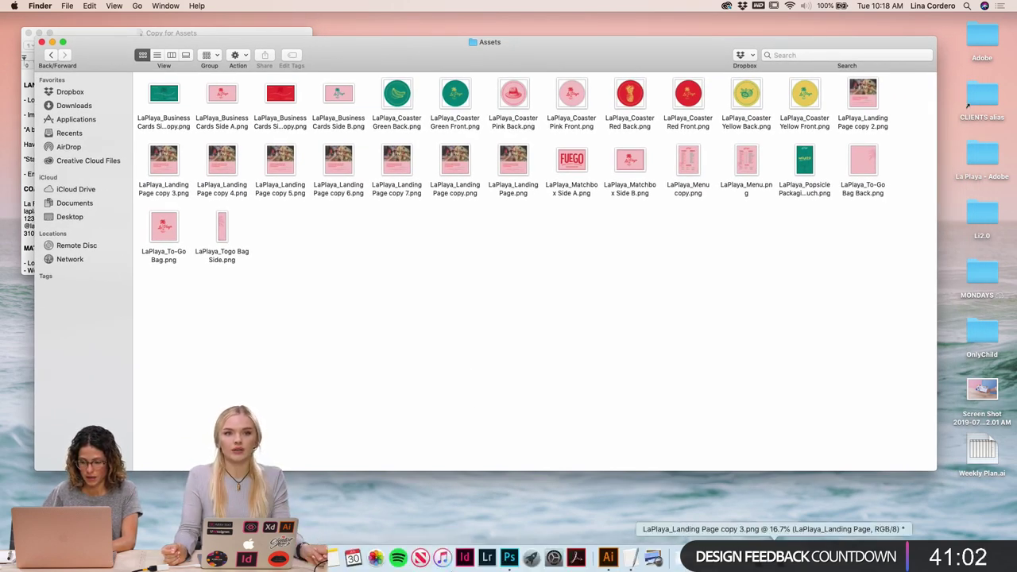
pyautogui.click(773, 558)
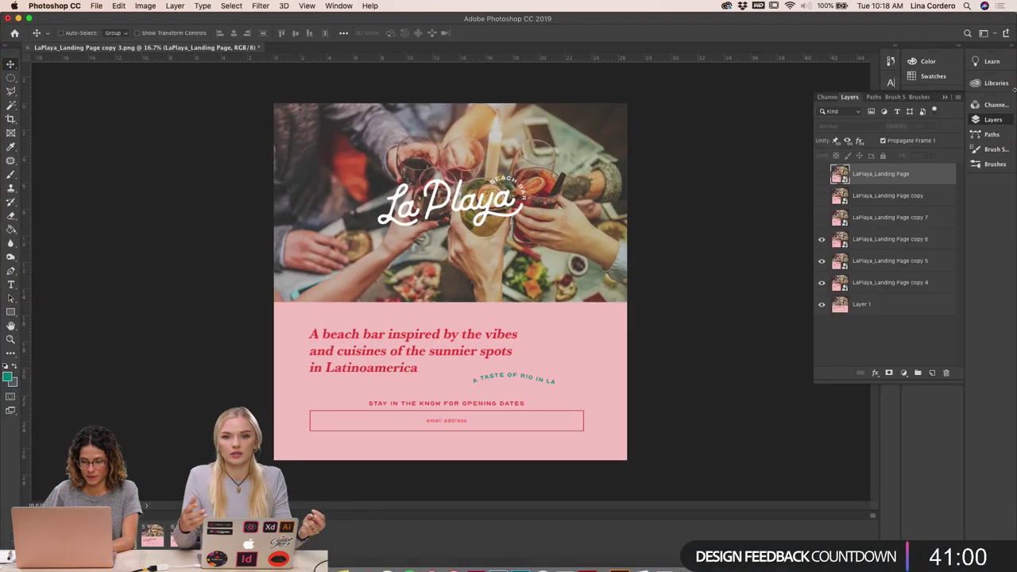
# Search Spotlight for laplaya to find LaPlaya.gif and uncover the Finder window
pyautogui.click(967, 6)
pyautogui.write('laplaya')
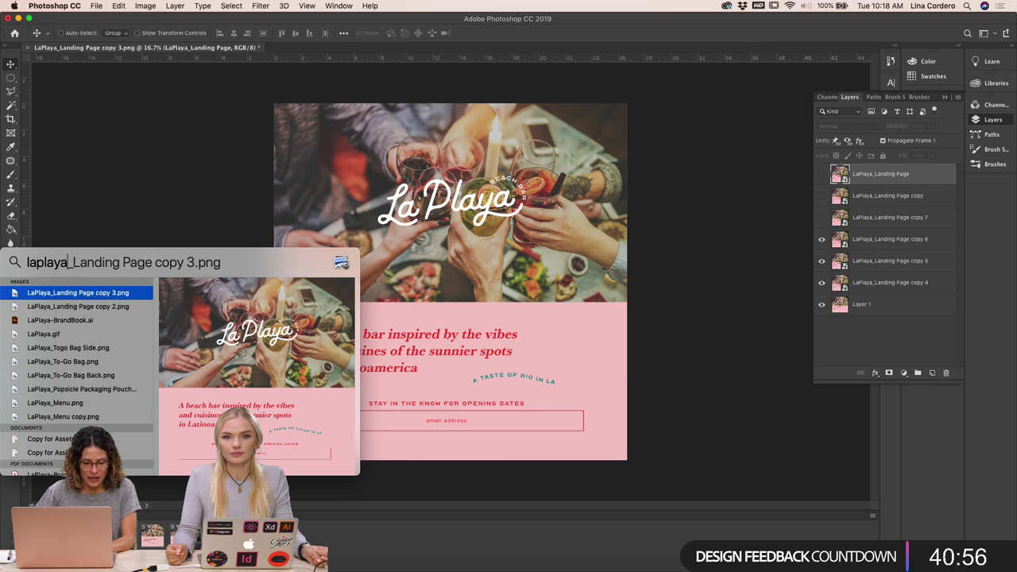
pyautogui.click(41, 337)
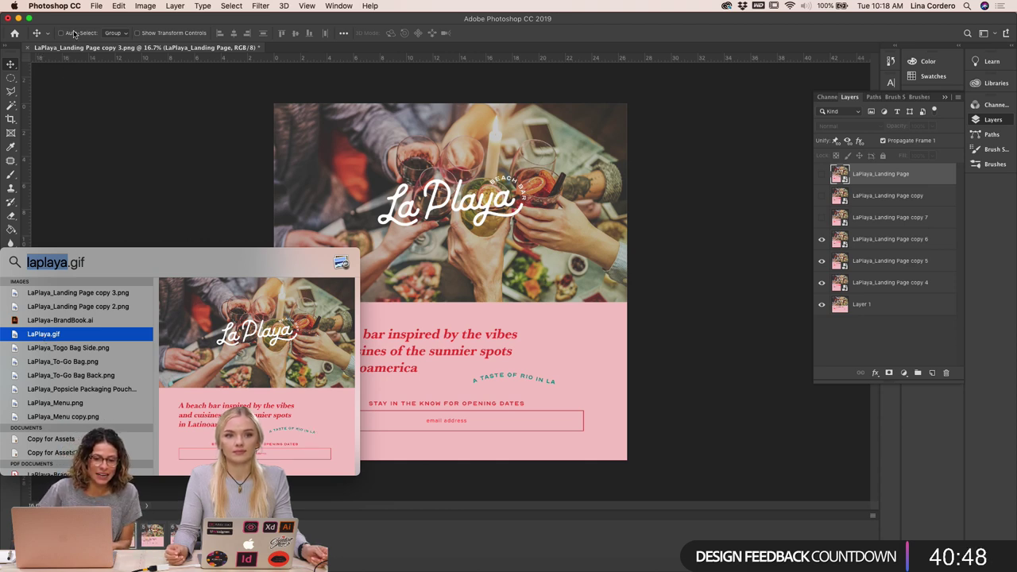
pyautogui.moveTo(61, 17); pyautogui.dragTo(412, 197)
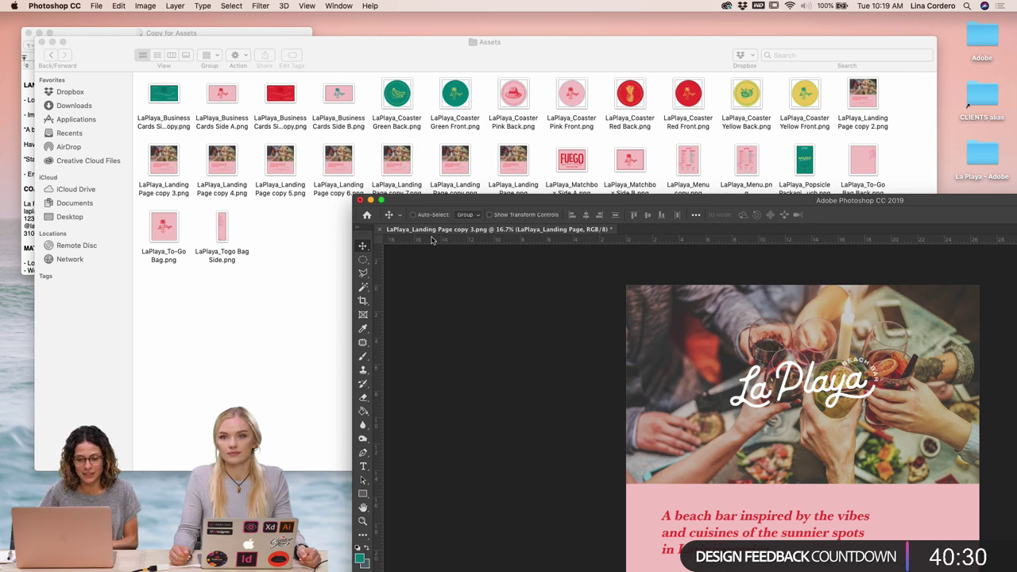
pyautogui.moveTo(405, 202); pyautogui.dragTo(291, 97)
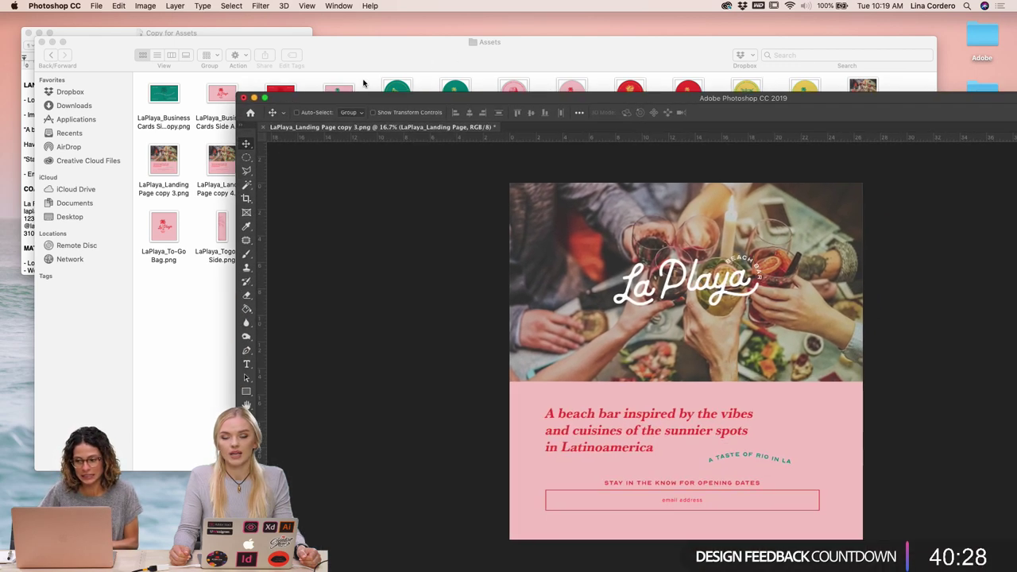
# Drag LaPlaya.gif from the search results into the Finder Assets folder
pyautogui.click(967, 6)
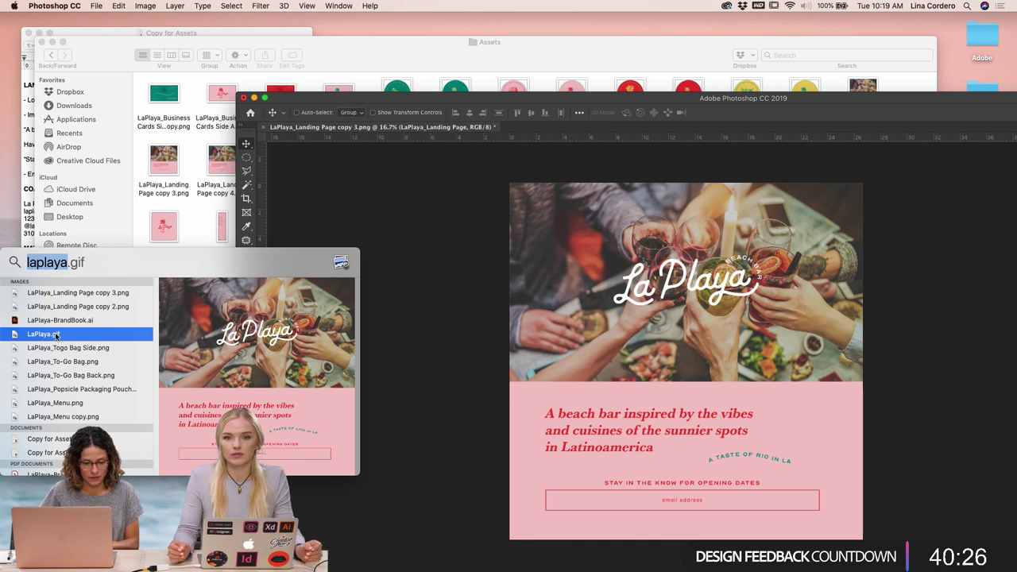
pyautogui.click(209, 263)
pyautogui.moveTo(209, 263); pyautogui.dragTo(181, 226)
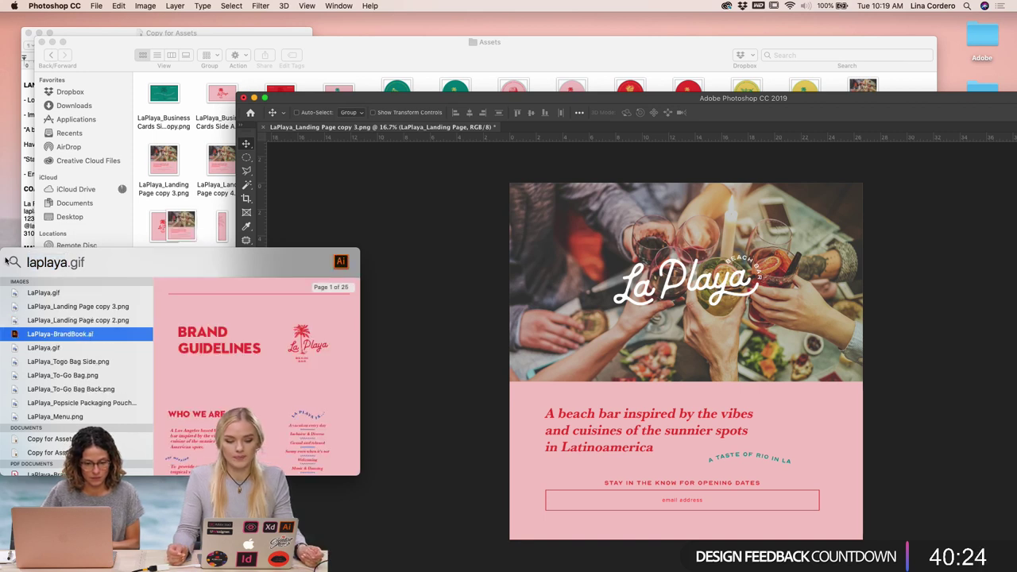
pyautogui.press('Escape')
# Place LaPlaya.gif among the Assets files and arrange the Finder and Photoshop windows
pyautogui.click(193, 371)
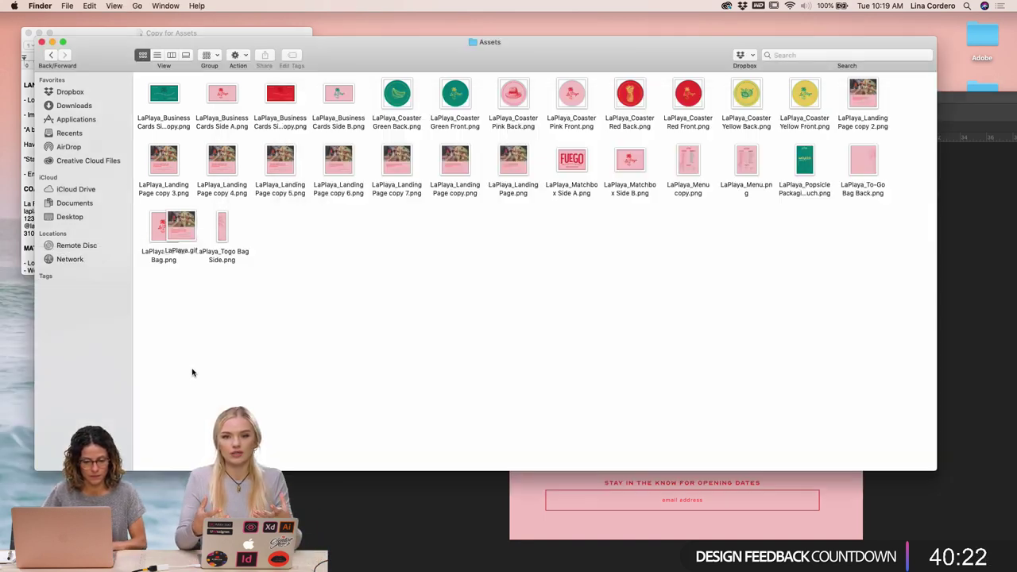
pyautogui.moveTo(178, 237); pyautogui.dragTo(180, 239)
pyautogui.click(359, 329)
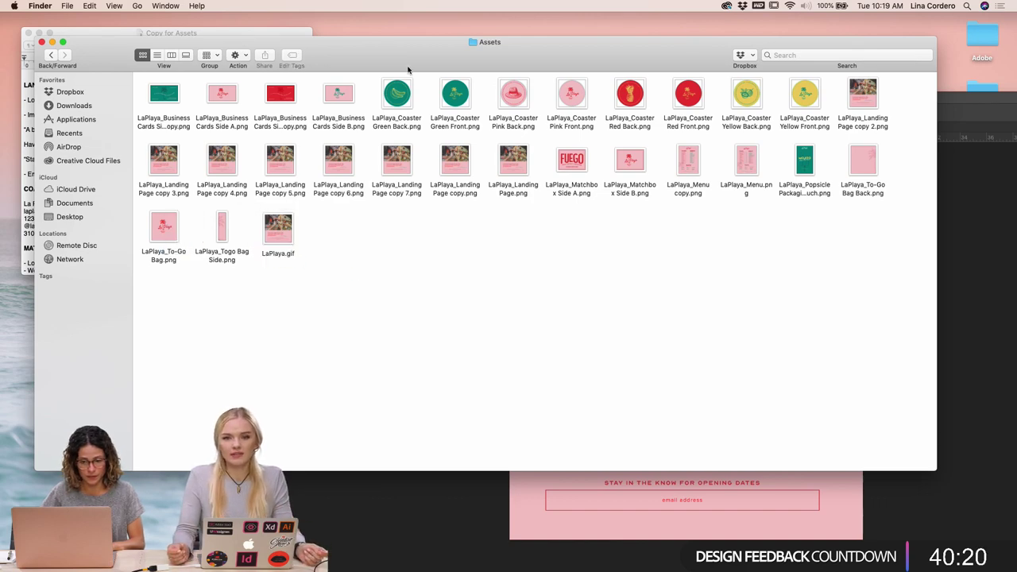
pyautogui.moveTo(387, 56); pyautogui.dragTo(365, 50)
pyautogui.click(348, 525)
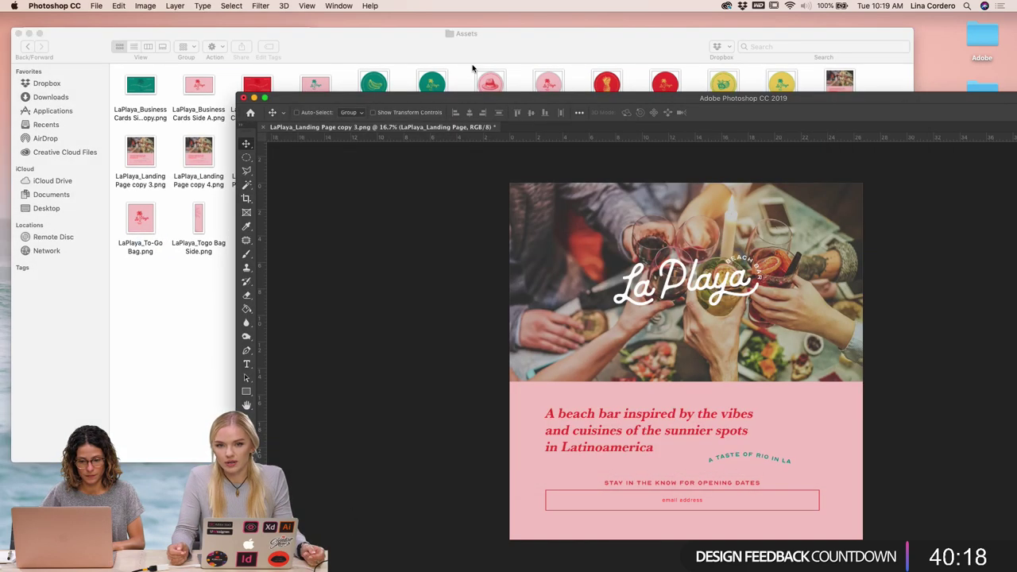
pyautogui.moveTo(389, 103); pyautogui.dragTo(405, 29)
pyautogui.click(222, 35)
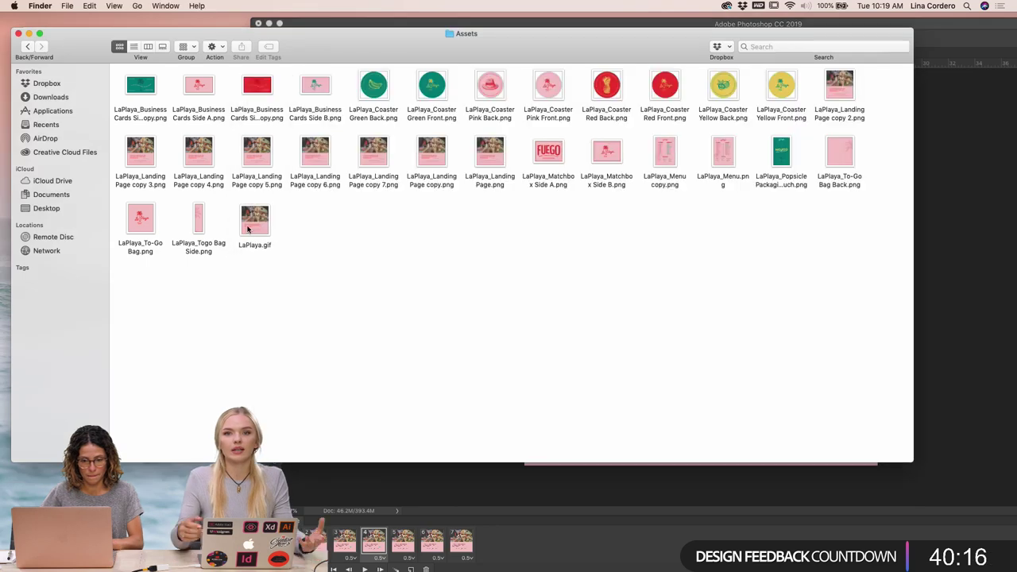
# Preview LaPlaya.gif twice in Quick Look to check its cycling taglines, then deselect it
pyautogui.click(252, 228)
pyautogui.press('space')
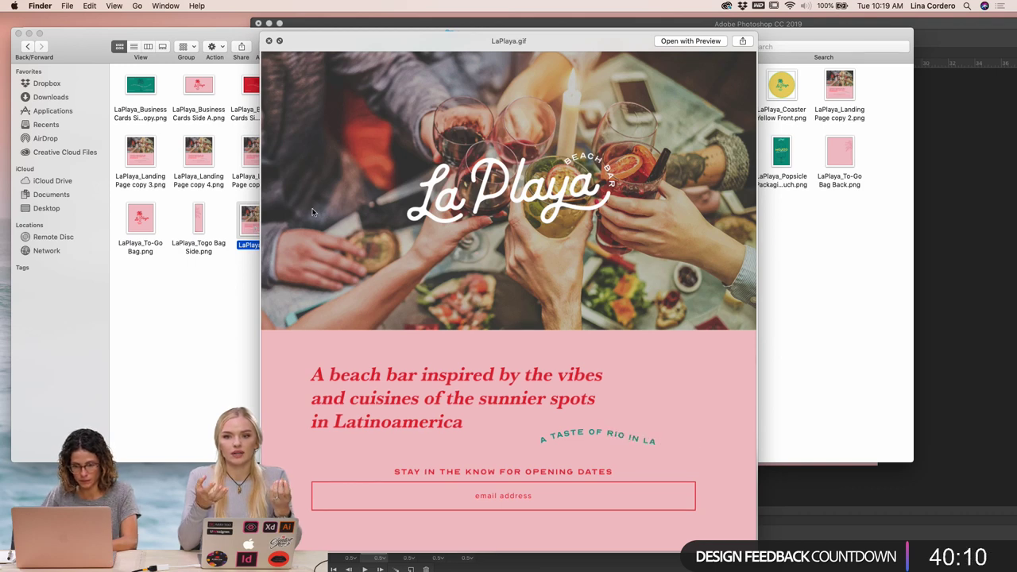
pyautogui.press('space')
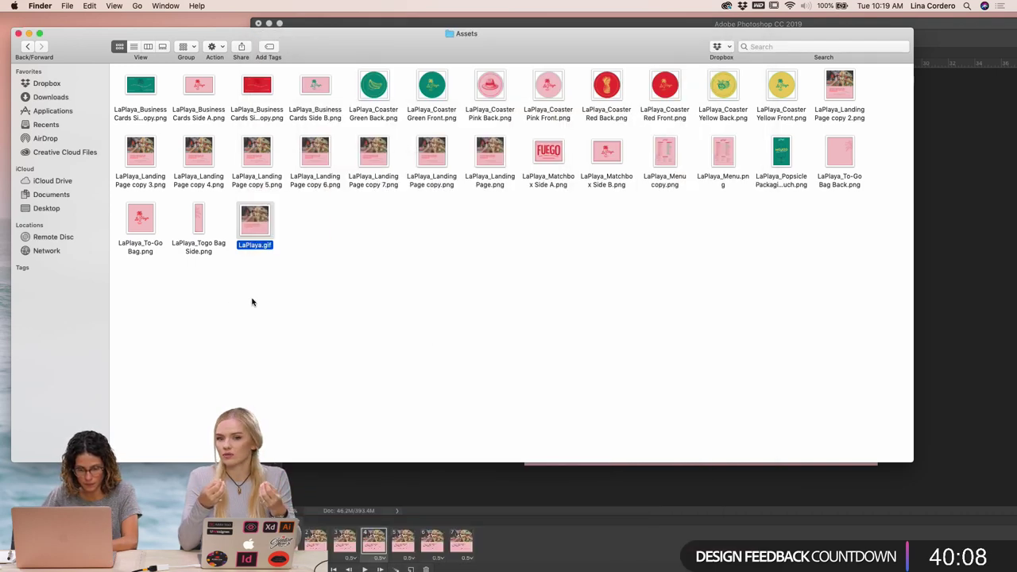
pyautogui.click(285, 300)
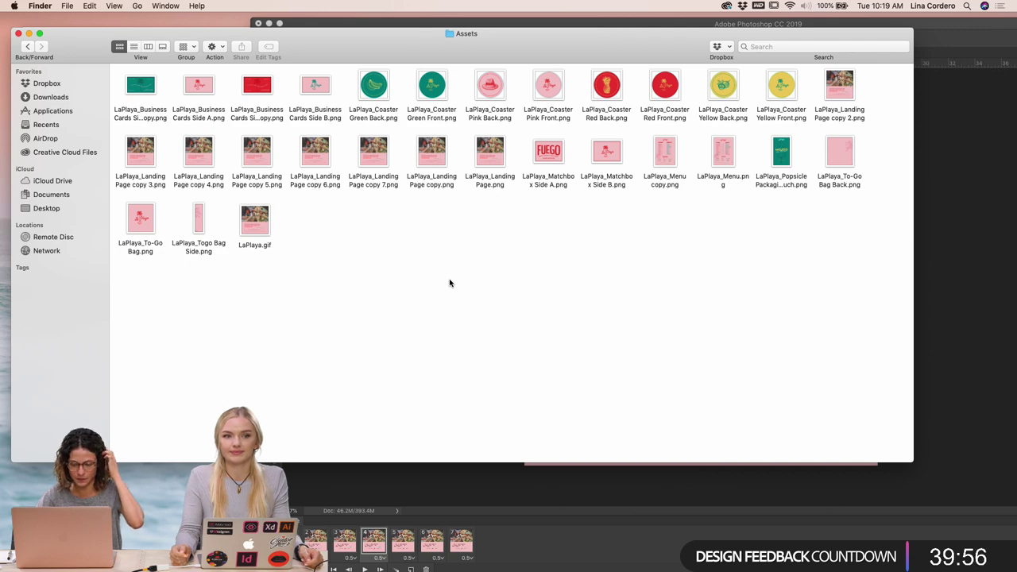
pyautogui.click(253, 216)
pyautogui.press('space')
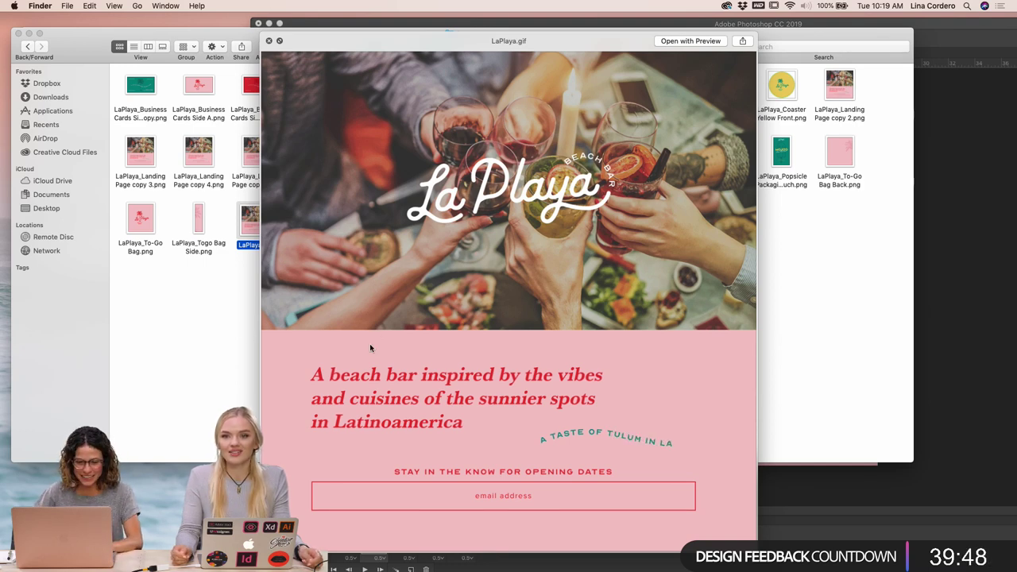
pyautogui.press('space')
pyautogui.click(524, 275)
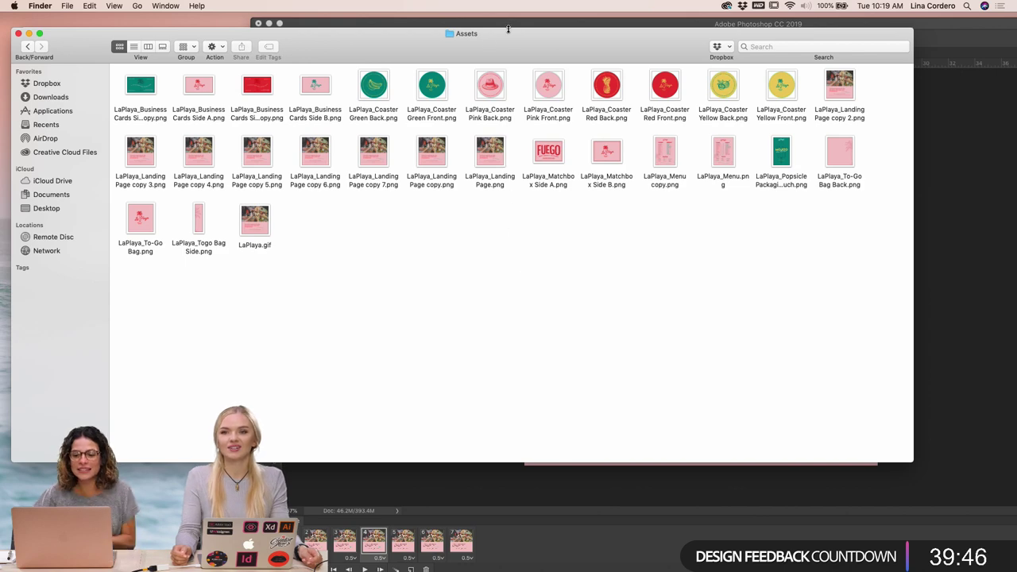
pyautogui.moveTo(477, 43); pyautogui.dragTo(489, 81)
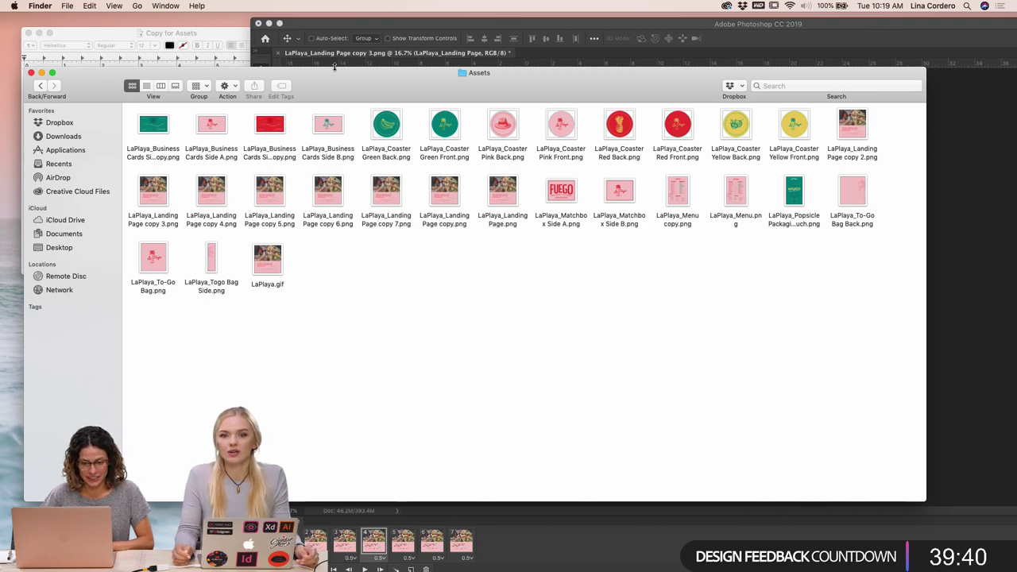
# Bring Photoshop forward, zoom the canvas to 12.5%, and reposition its window beside Finder
pyautogui.doubleClick(325, 28)
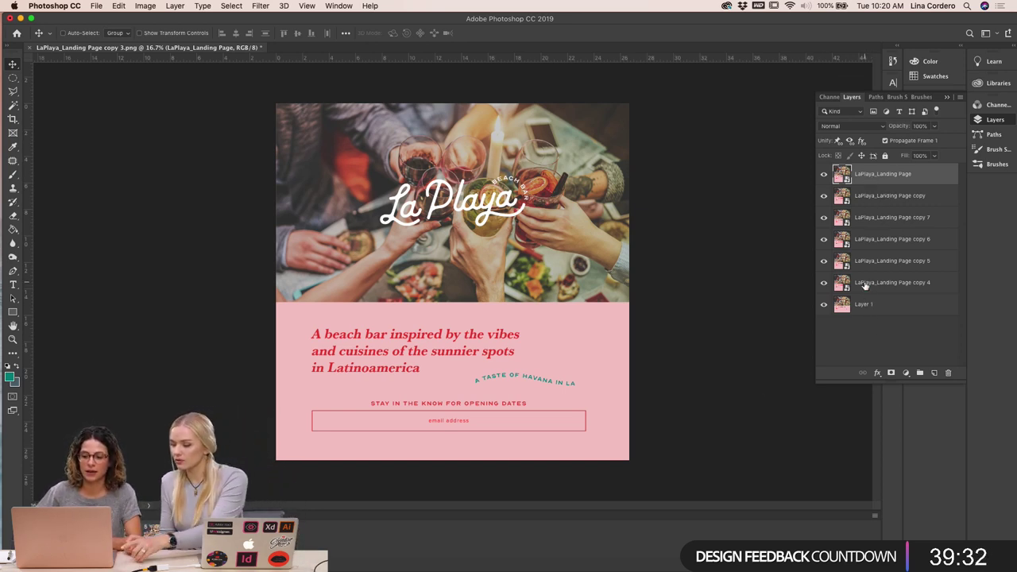
pyautogui.scroll(-3, 101, 439)
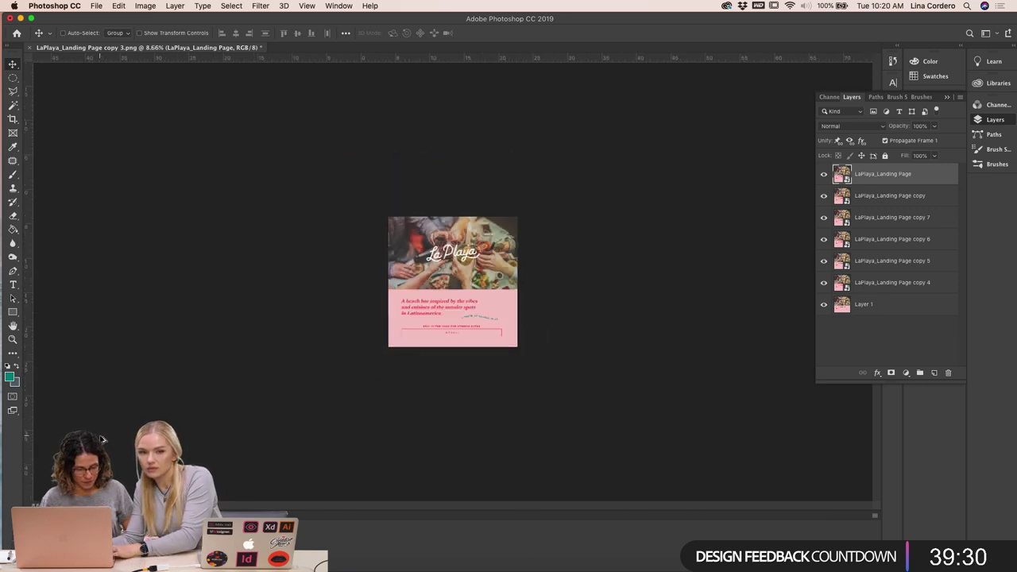
pyautogui.press('super+equal')
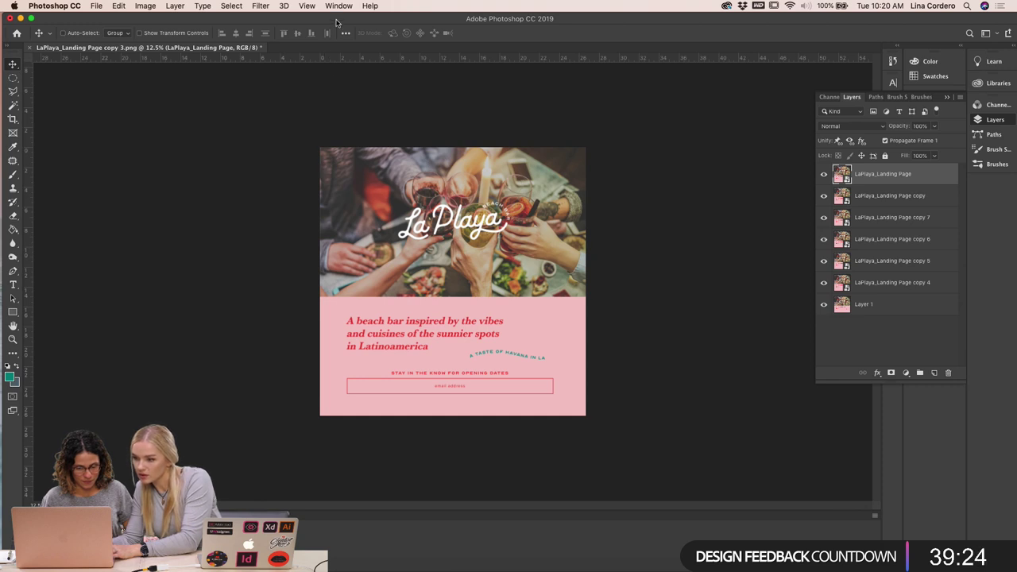
pyautogui.moveTo(336, 22); pyautogui.dragTo(659, 29)
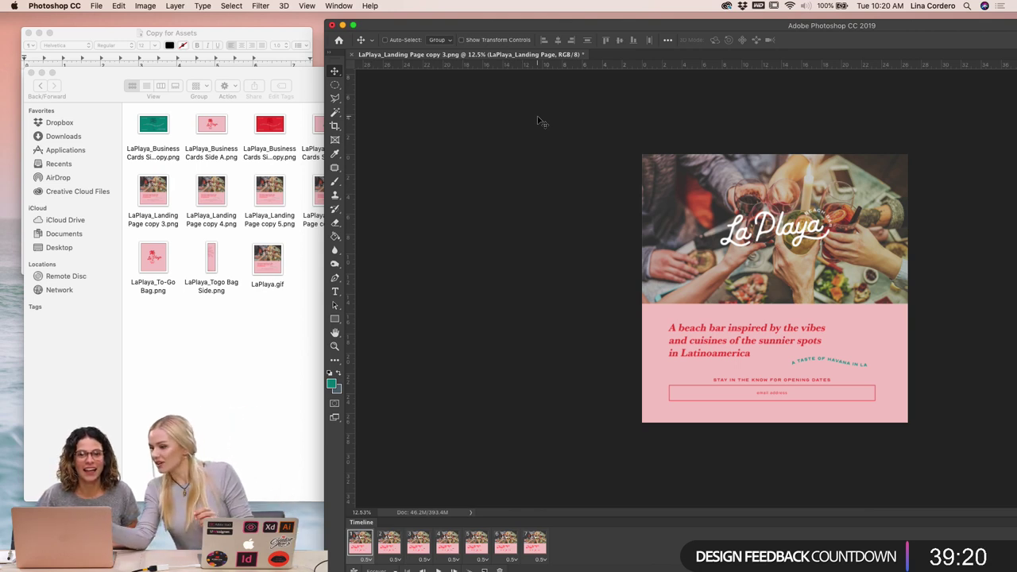
pyautogui.moveTo(764, 25); pyautogui.dragTo(465, 4)
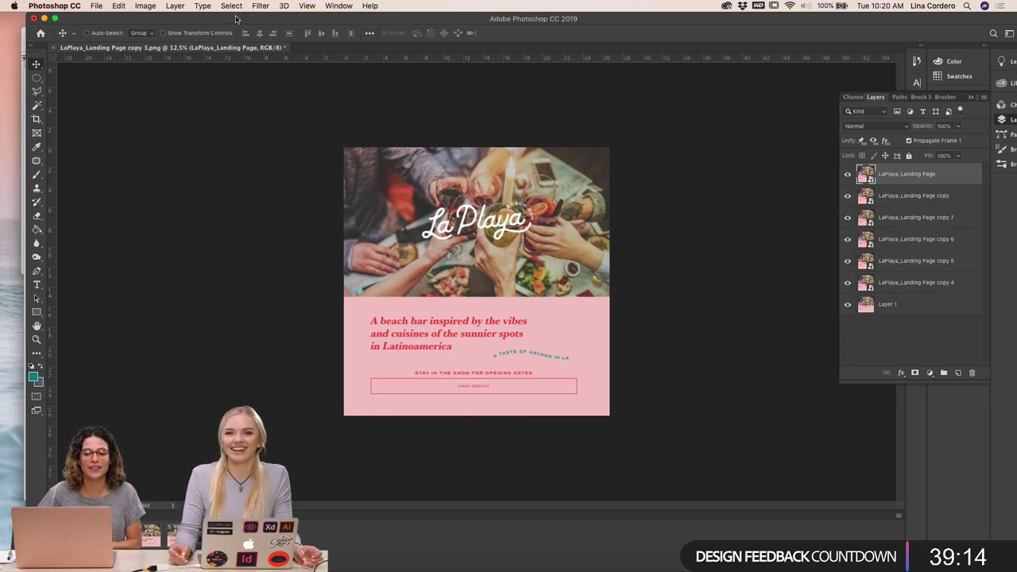
pyautogui.moveTo(239, 20); pyautogui.dragTo(380, 20)
pyautogui.click(186, 18)
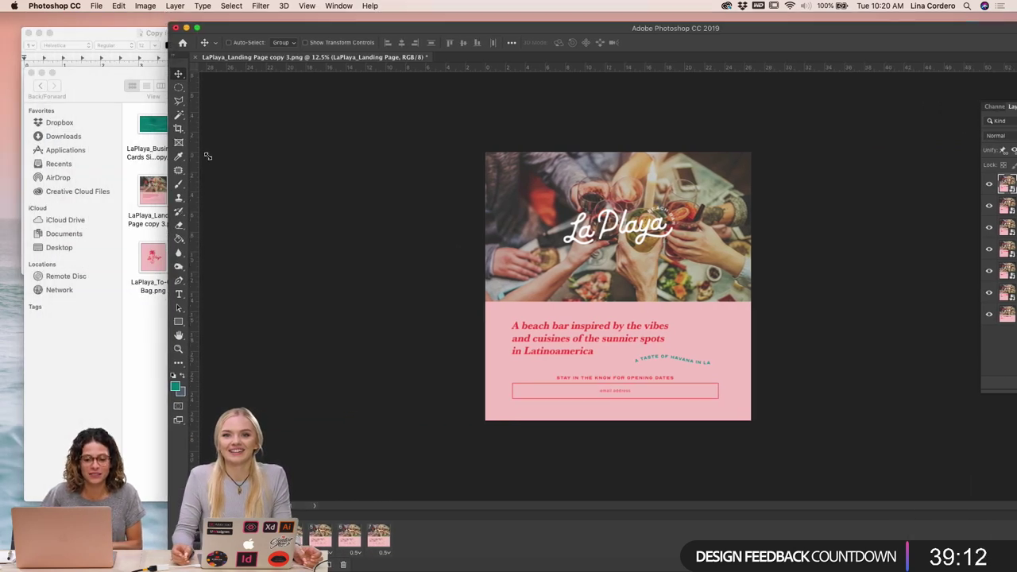
pyautogui.moveTo(174, 223); pyautogui.dragTo(3, 236)
# Resize and reposition the Photoshop window so the timeline and side panels fully show
pyautogui.moveTo(366, 239); pyautogui.dragTo(357, 65)
pyautogui.moveTo(981, 64); pyautogui.dragTo(912, 65)
pyautogui.moveTo(983, 66); pyautogui.dragTo(885, 63)
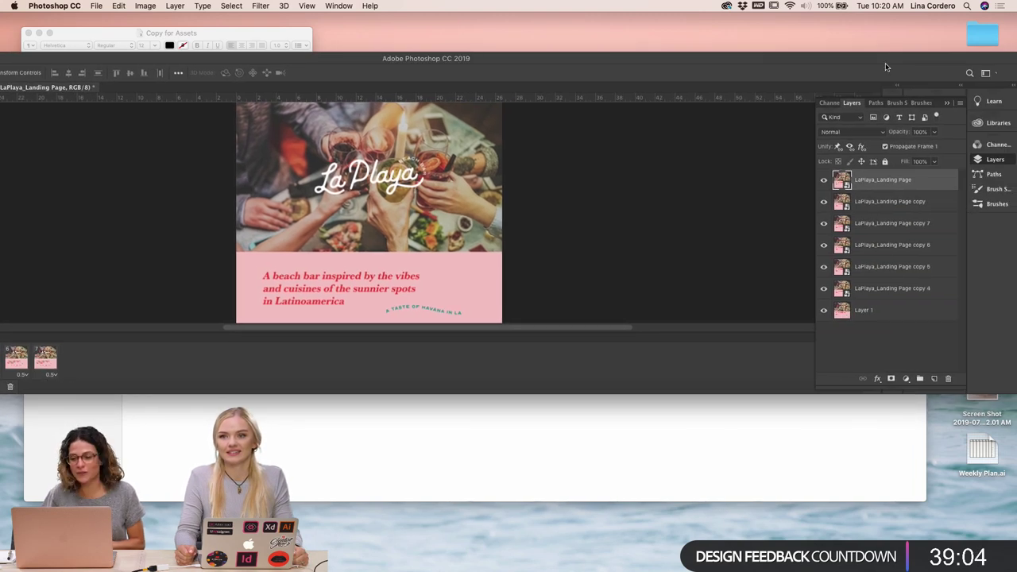
pyautogui.moveTo(966, 65); pyautogui.dragTo(917, 61)
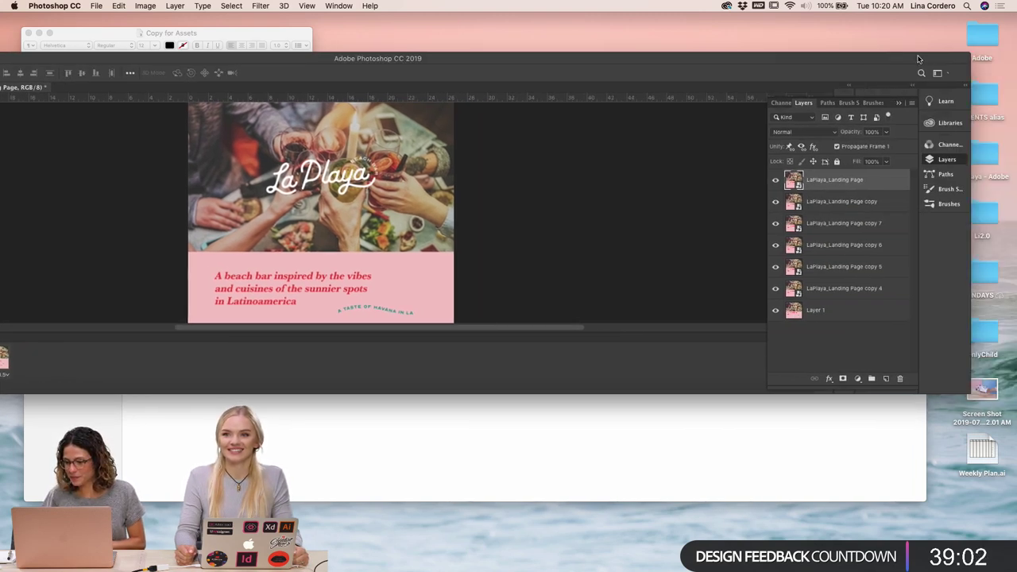
pyautogui.moveTo(970, 236); pyautogui.dragTo(726, 236)
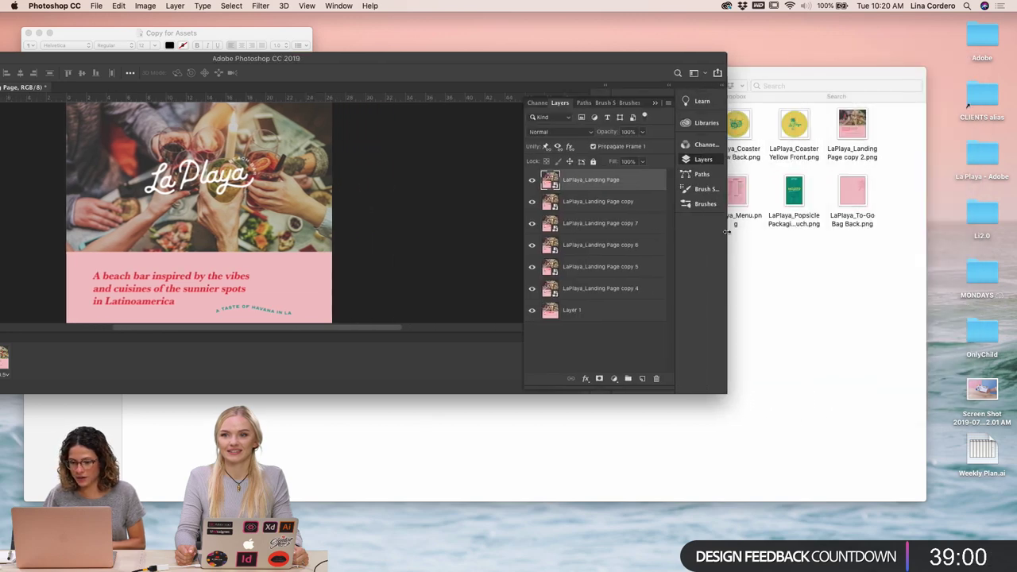
pyautogui.doubleClick(624, 59)
pyautogui.moveTo(624, 59); pyautogui.dragTo(633, 47)
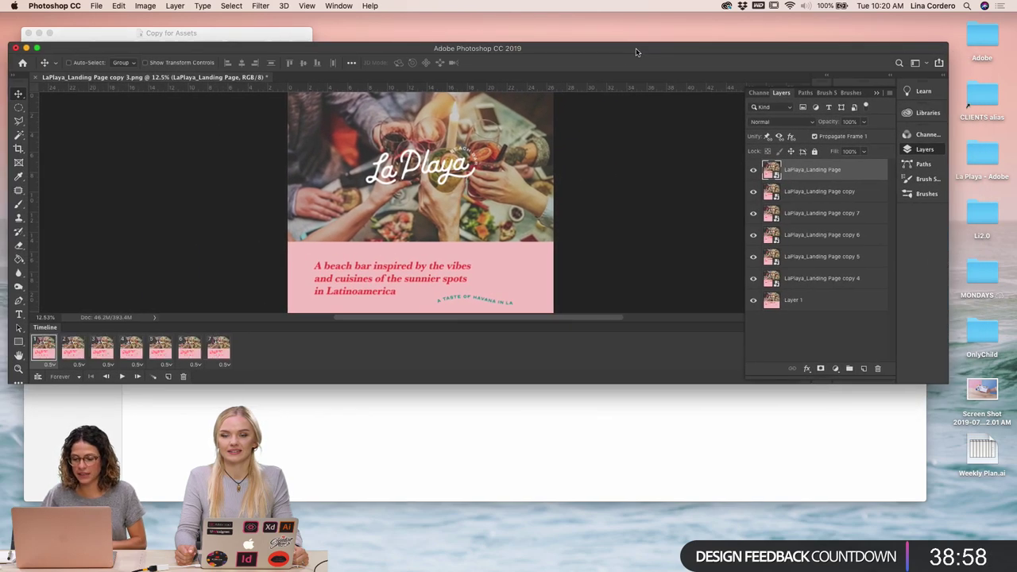
pyautogui.moveTo(949, 243); pyautogui.dragTo(1014, 252)
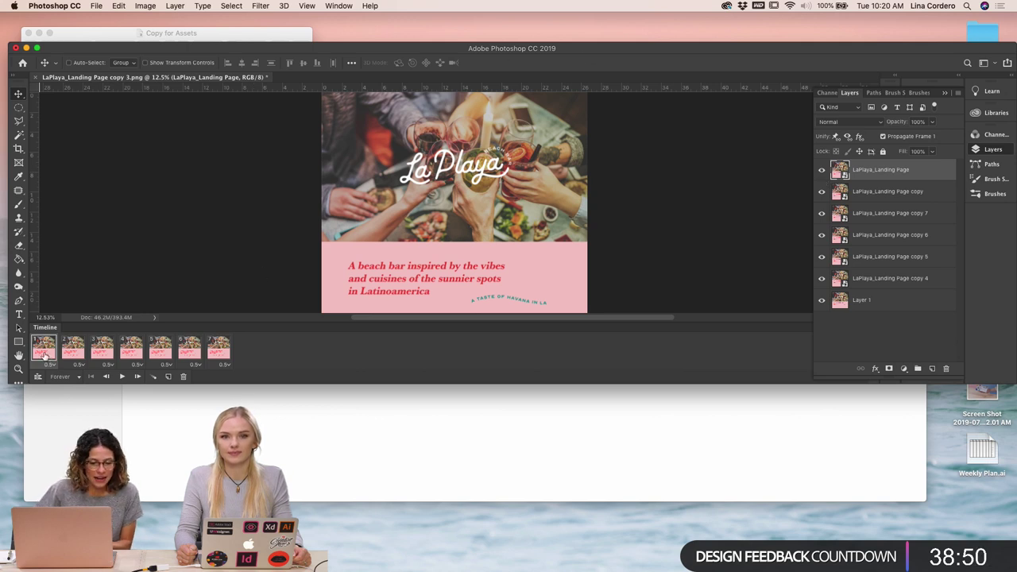
# Preview frames 7 and 1 and bring the Timeline panel into focus
pyautogui.click(213, 356)
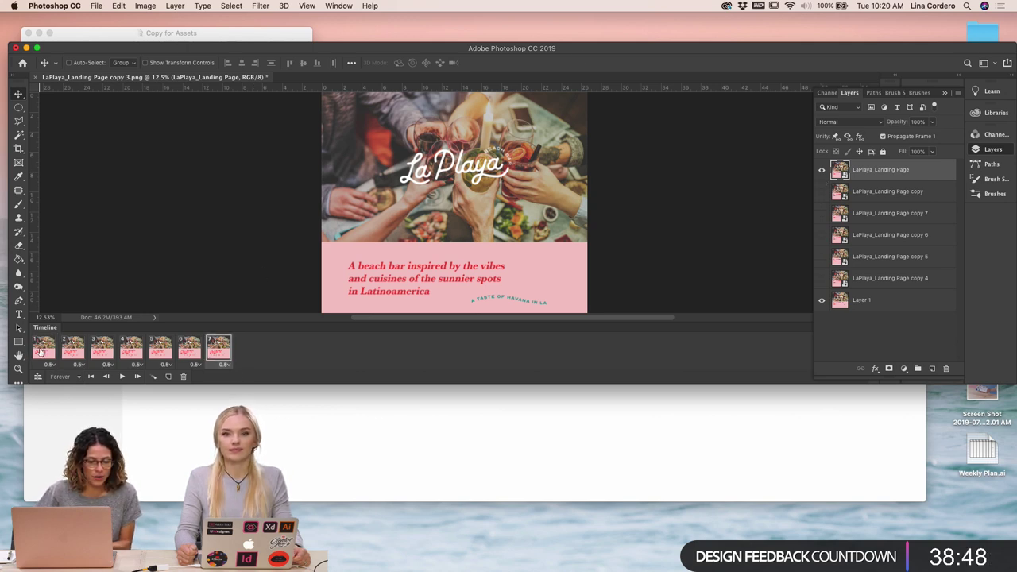
pyautogui.click(41, 351)
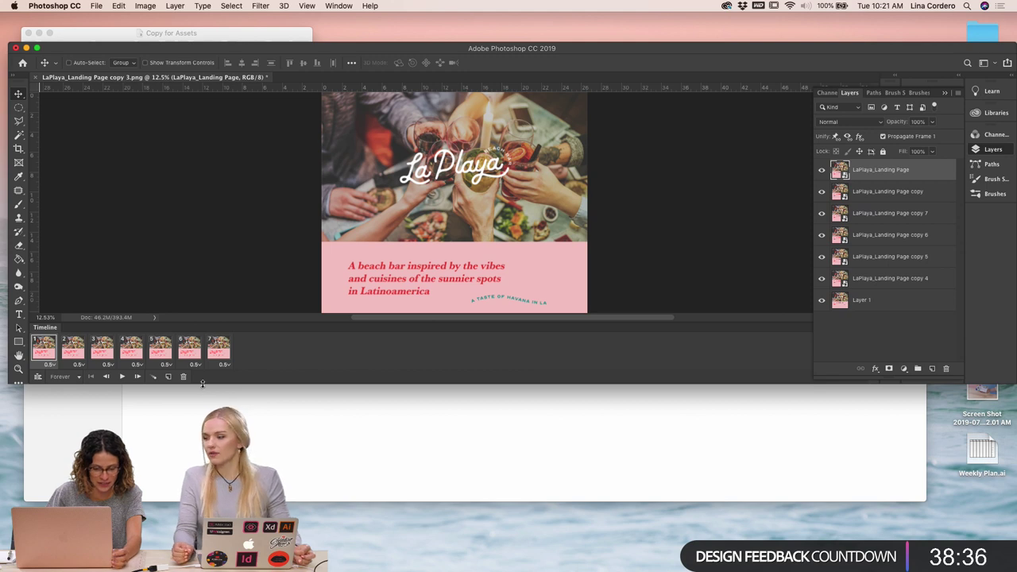
pyautogui.moveTo(204, 385); pyautogui.dragTo(205, 418)
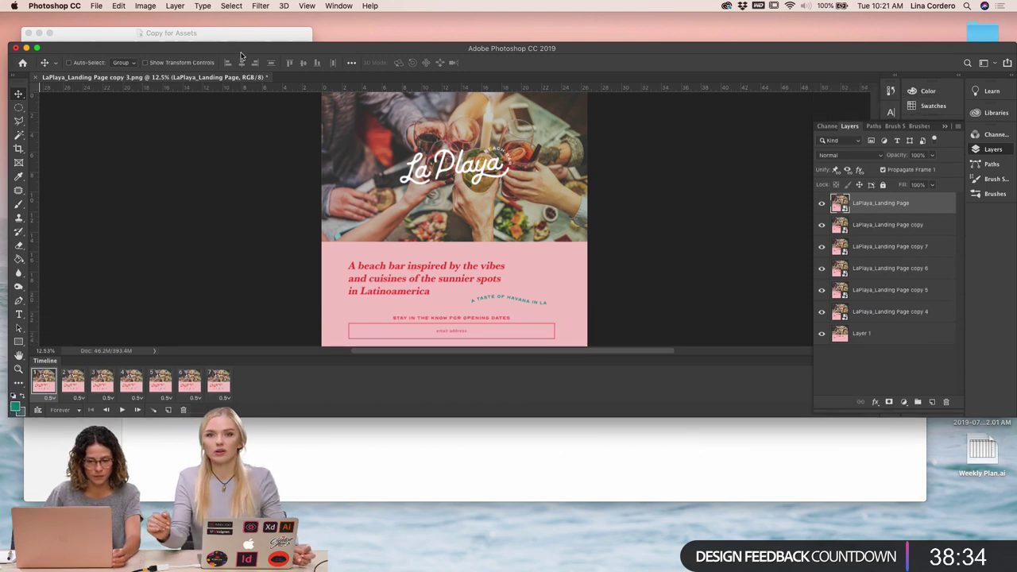
pyautogui.click(339, 5)
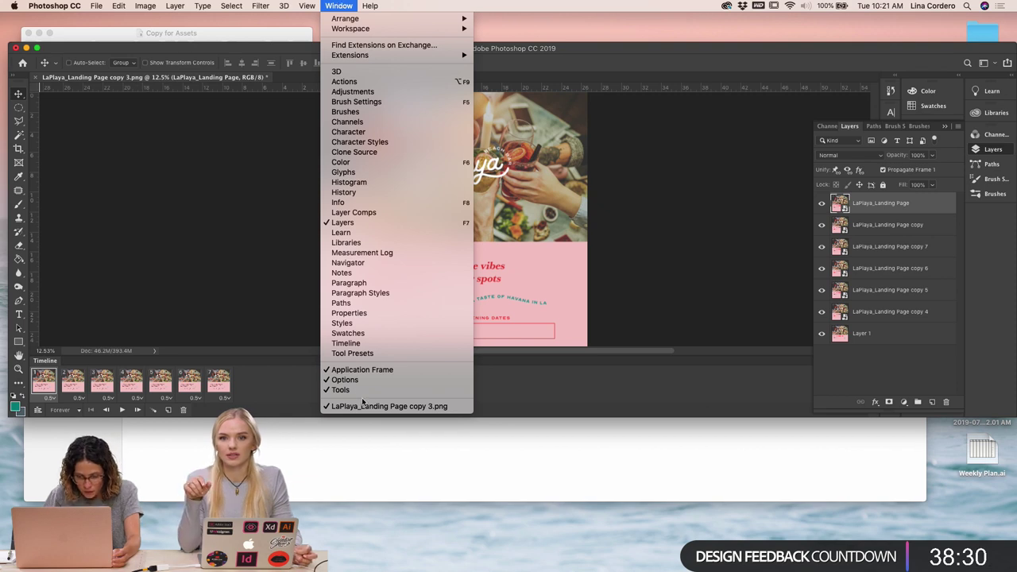
pyautogui.click(362, 343)
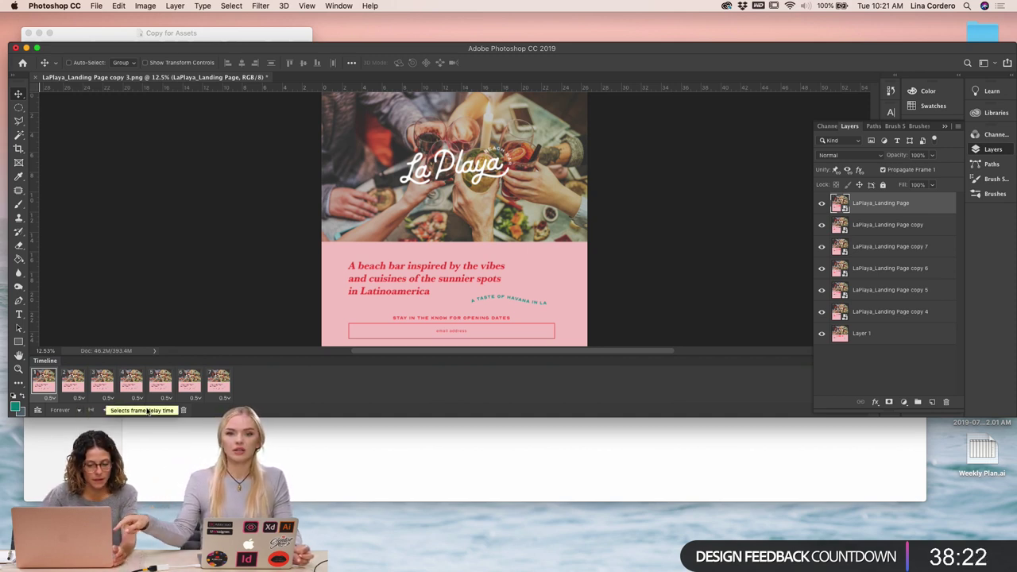
# Convert the frame animation to a video timeline and back to frame animation
pyautogui.click(36, 410)
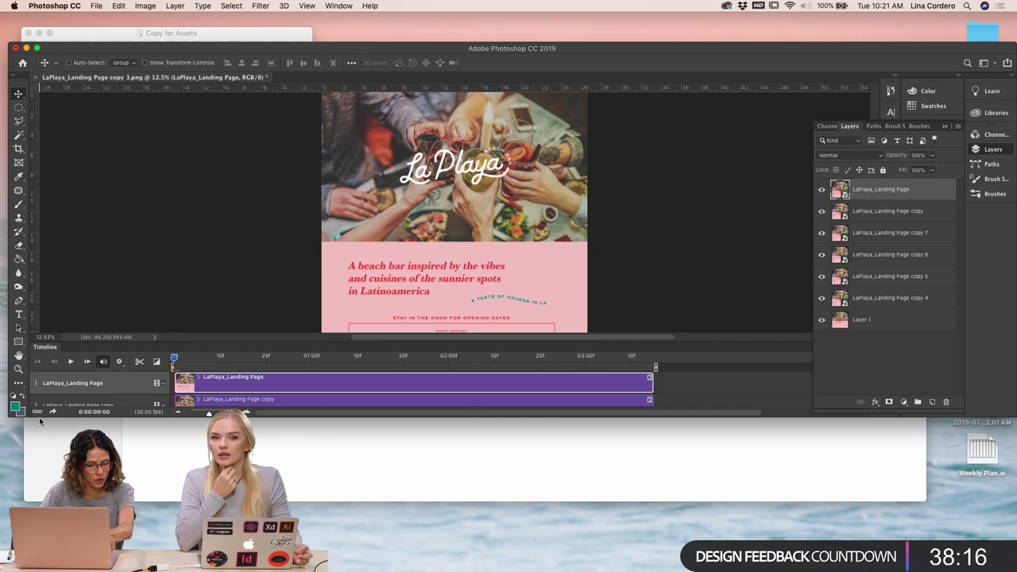
pyautogui.click(36, 411)
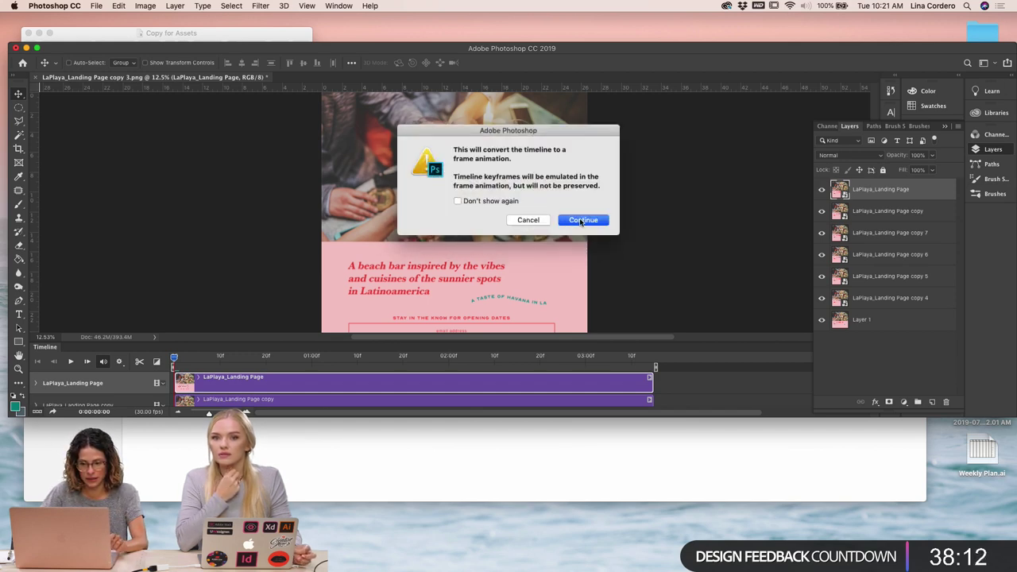
pyautogui.click(582, 221)
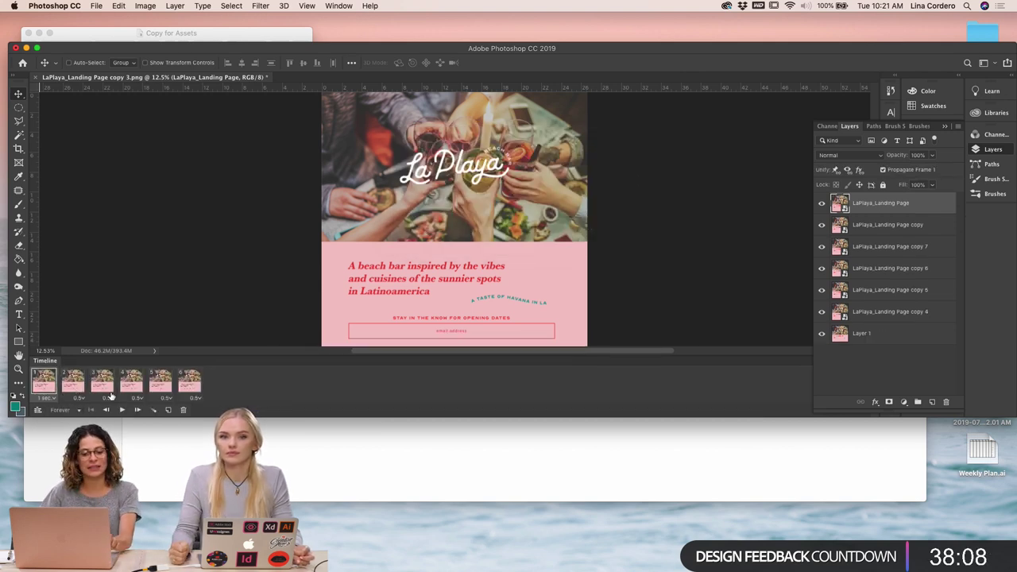
# Step through frames 1–4 and hide the top LaPlaya_Landing Page layer in frame 2
pyautogui.click(80, 385)
pyautogui.click(102, 386)
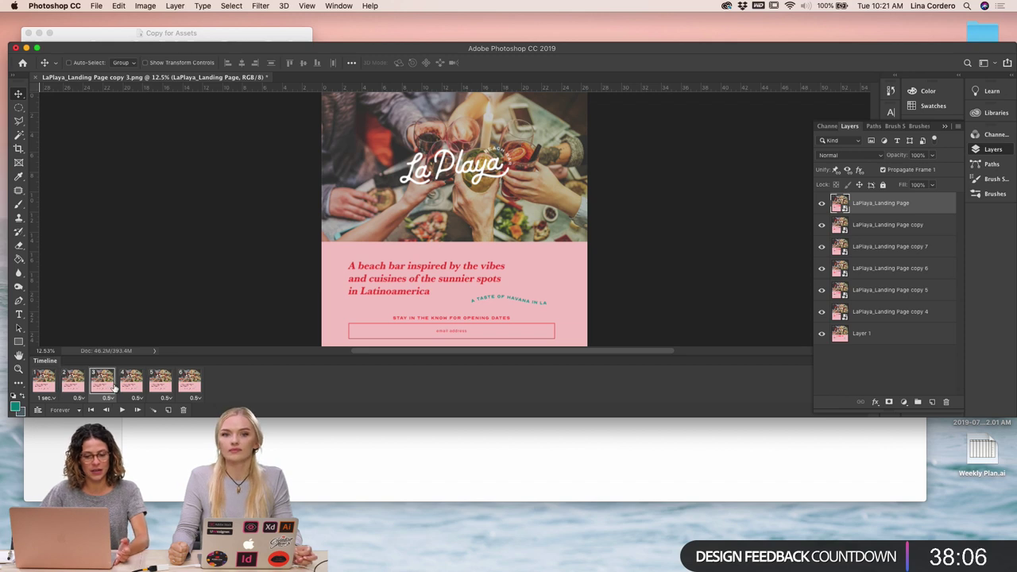
pyautogui.click(125, 388)
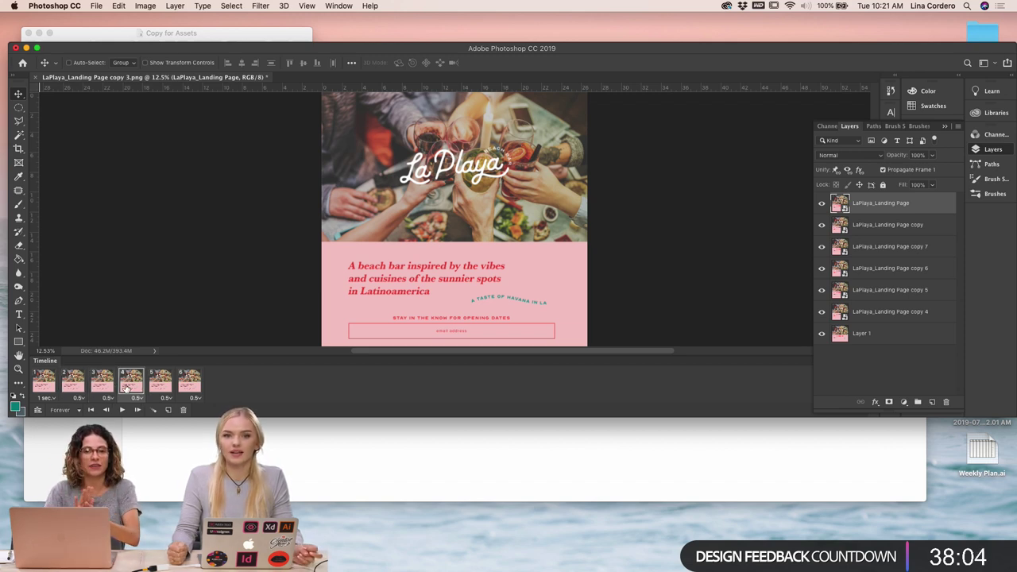
pyautogui.click(73, 382)
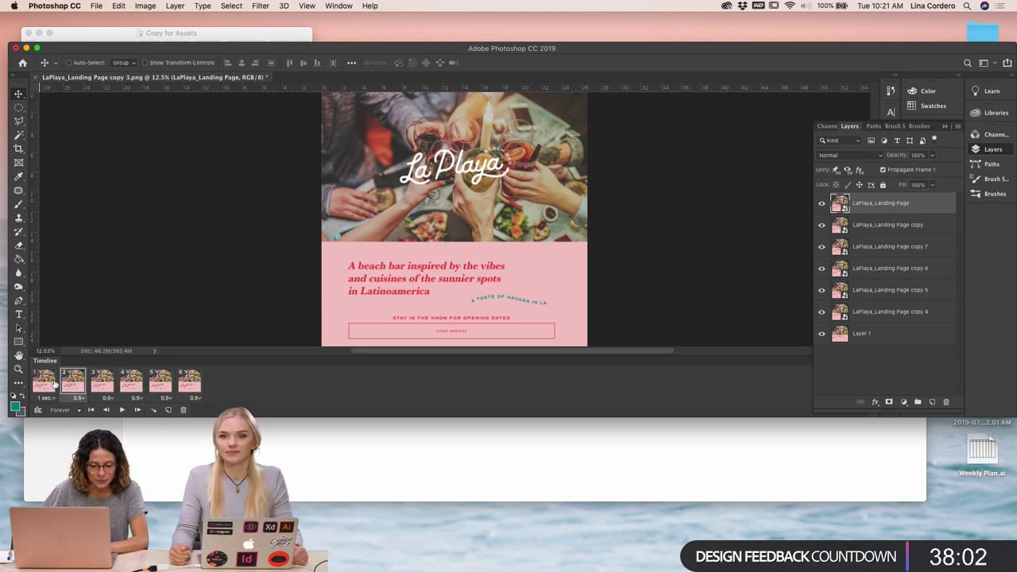
pyautogui.click(55, 382)
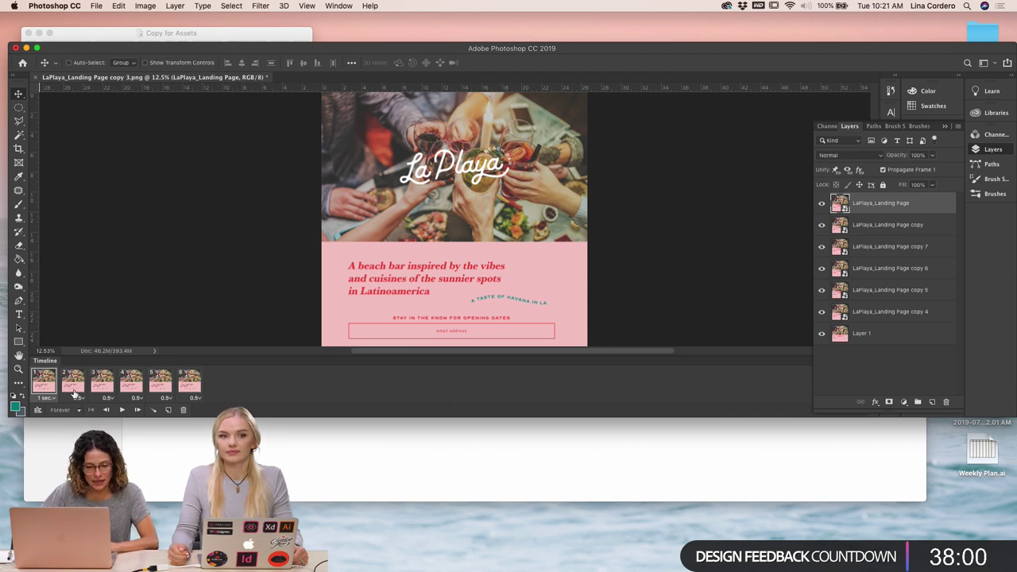
pyautogui.click(73, 383)
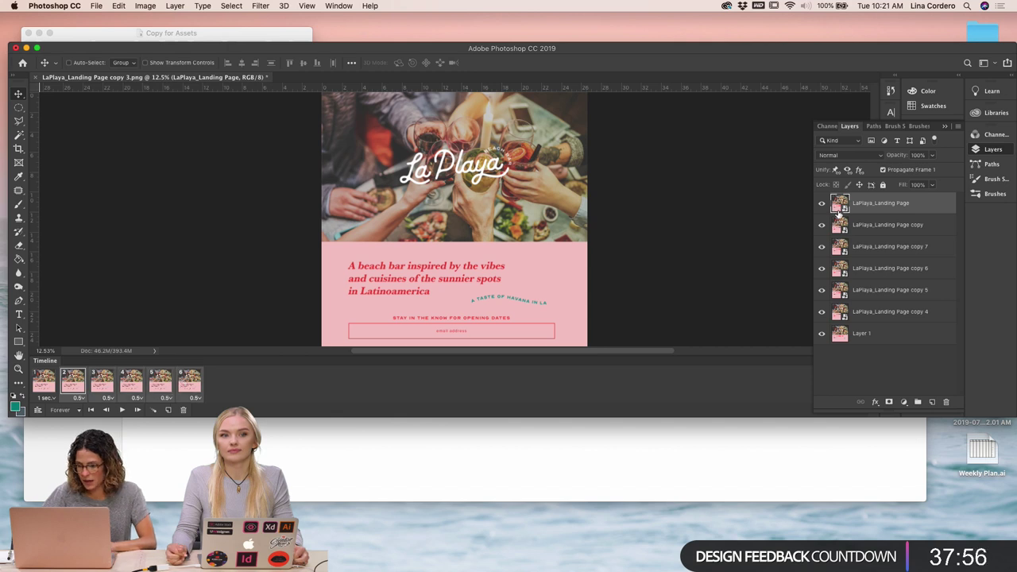
pyautogui.click(821, 203)
# Hide the LaPlaya_Landing Page copy layer in frames 3–6, then review frames 1–3
pyautogui.click(102, 382)
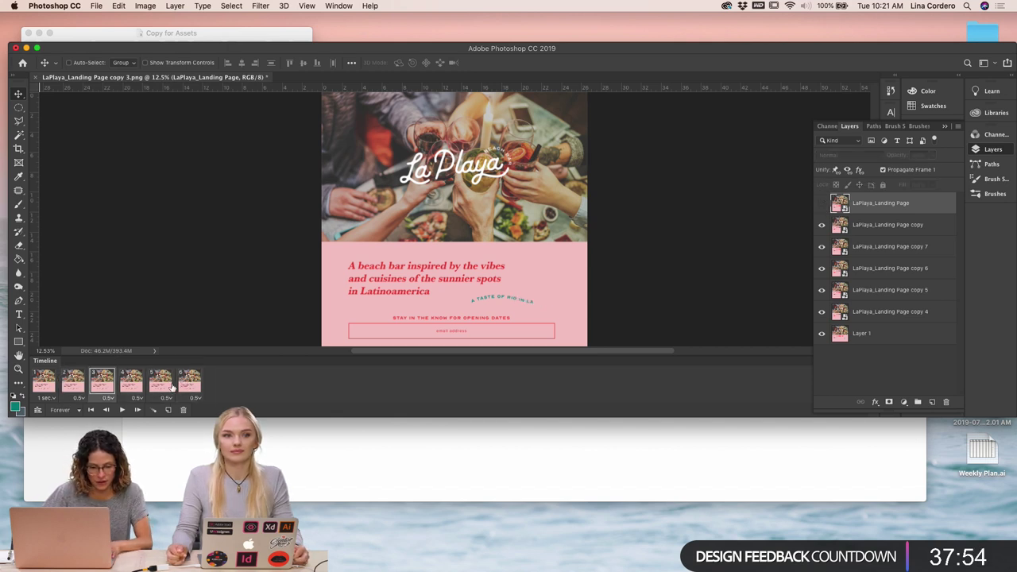
pyautogui.keyDown('shift'); pyautogui.click(188, 385); pyautogui.keyUp('shift')
pyautogui.click(821, 225)
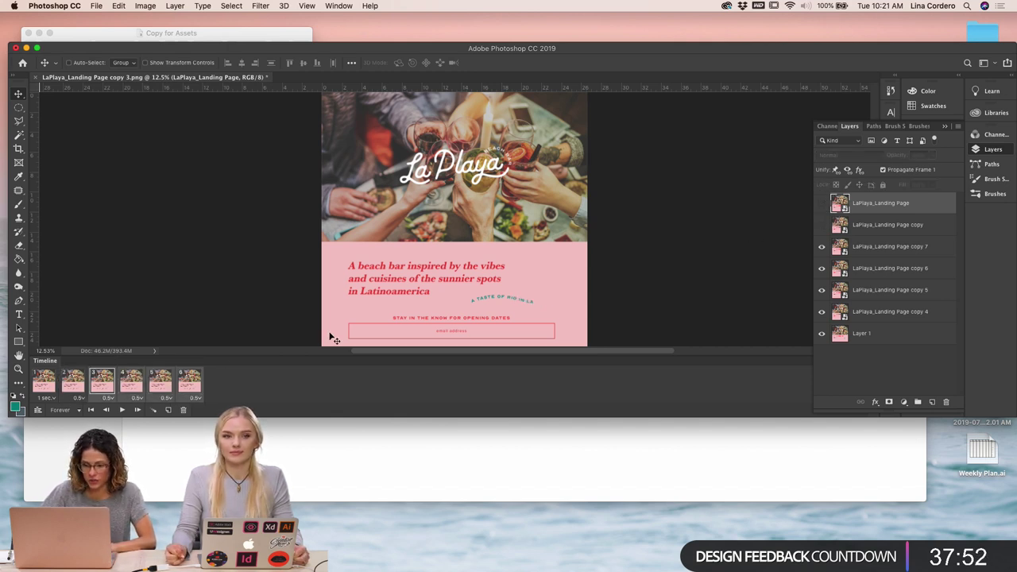
pyautogui.click(131, 381)
pyautogui.click(35, 393)
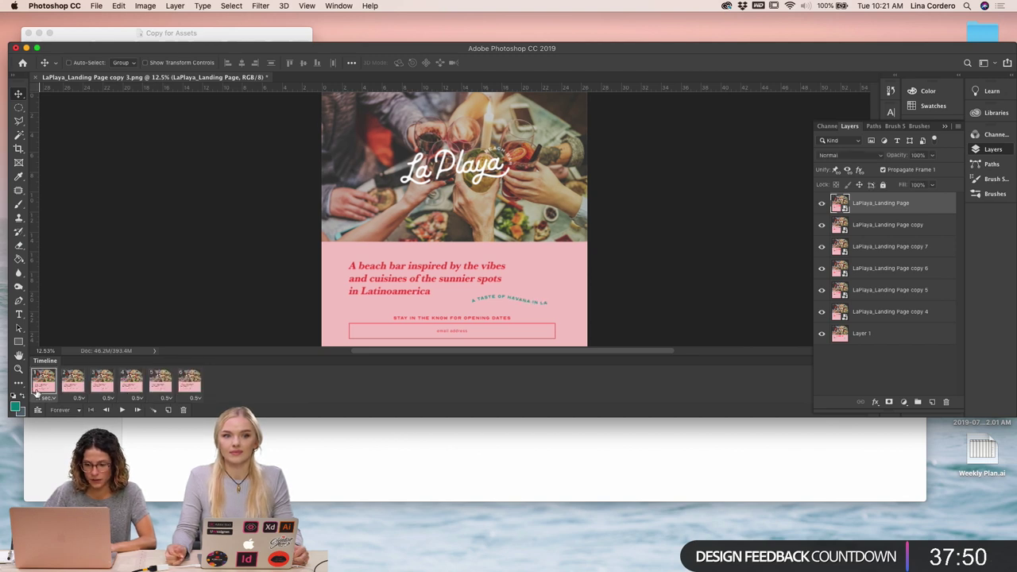
pyautogui.click(72, 385)
pyautogui.click(101, 386)
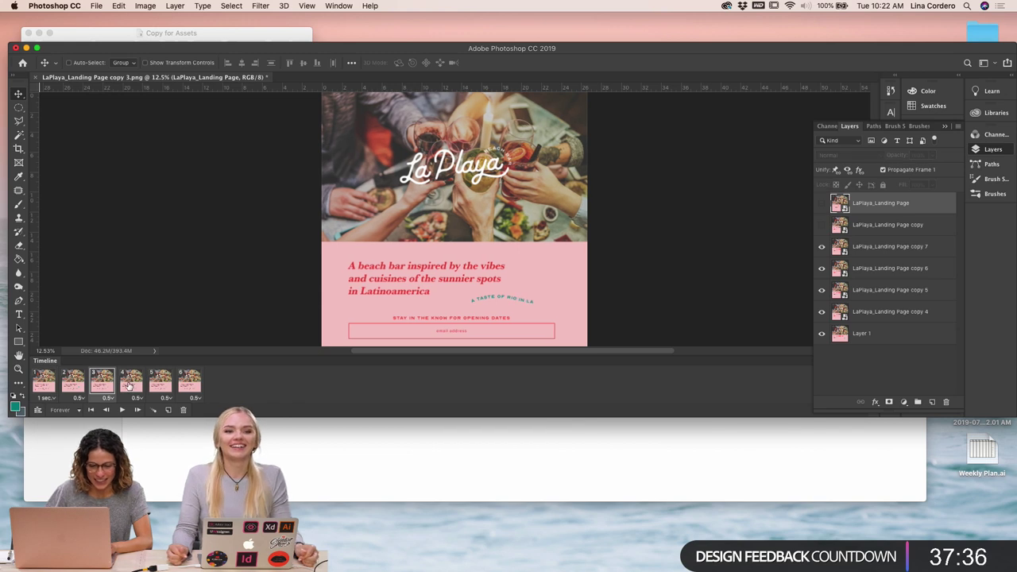
# Hide the copy 7 and copy 6 layers in frames 4 and 5 to show their taglines
pyautogui.click(129, 386)
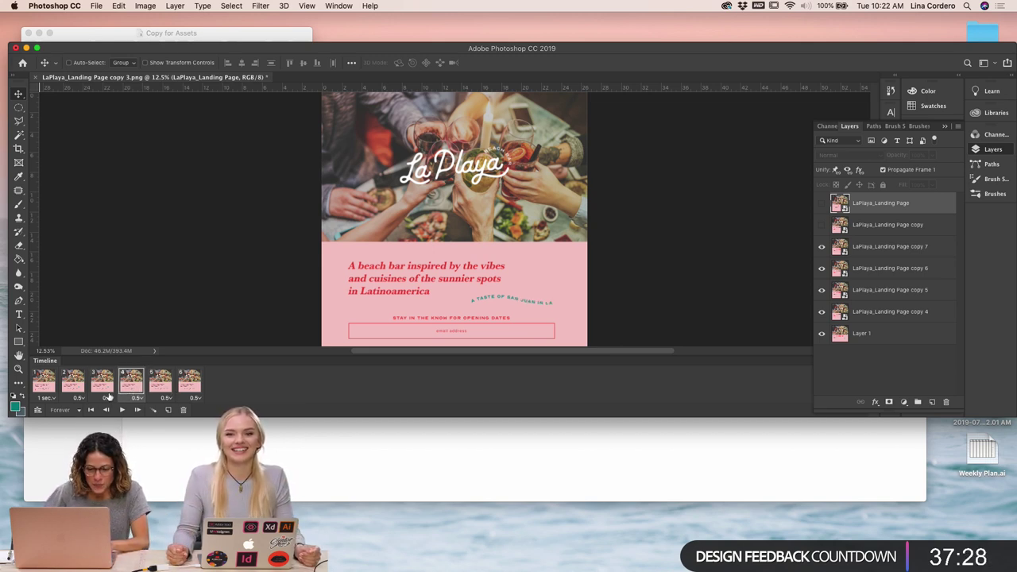
pyautogui.click(136, 397)
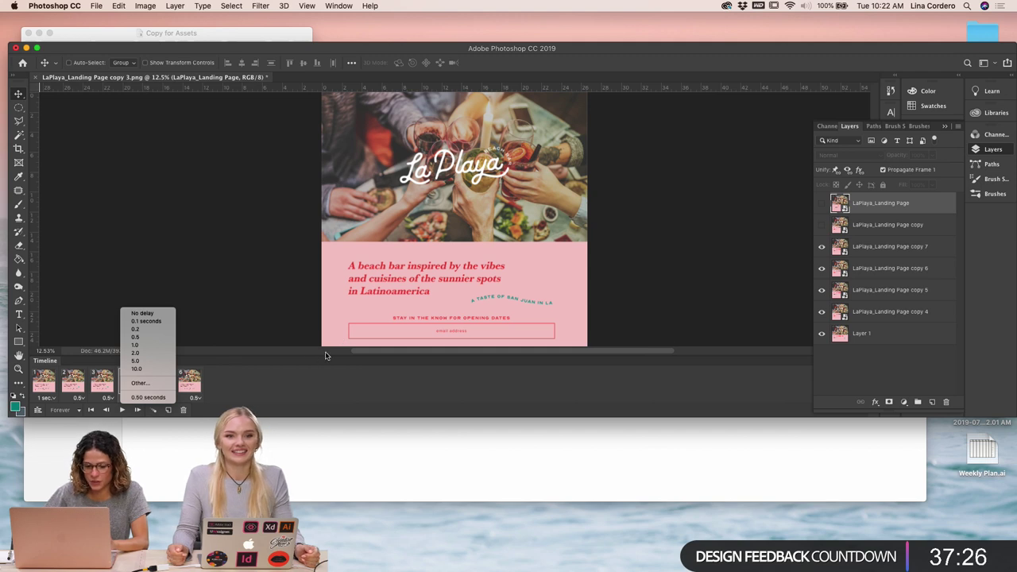
pyautogui.click(821, 247)
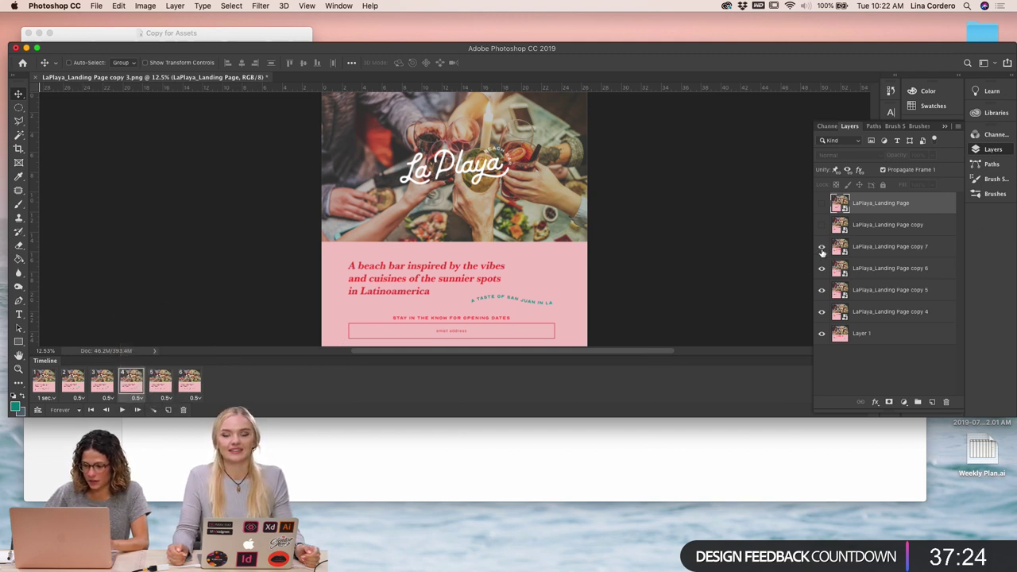
pyautogui.click(821, 247)
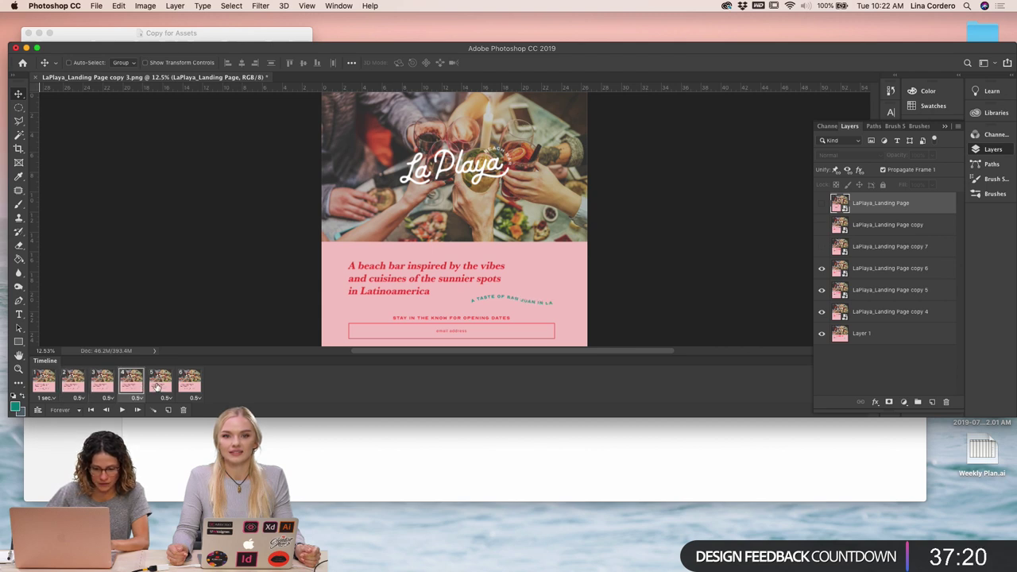
pyautogui.click(157, 385)
pyautogui.click(821, 246)
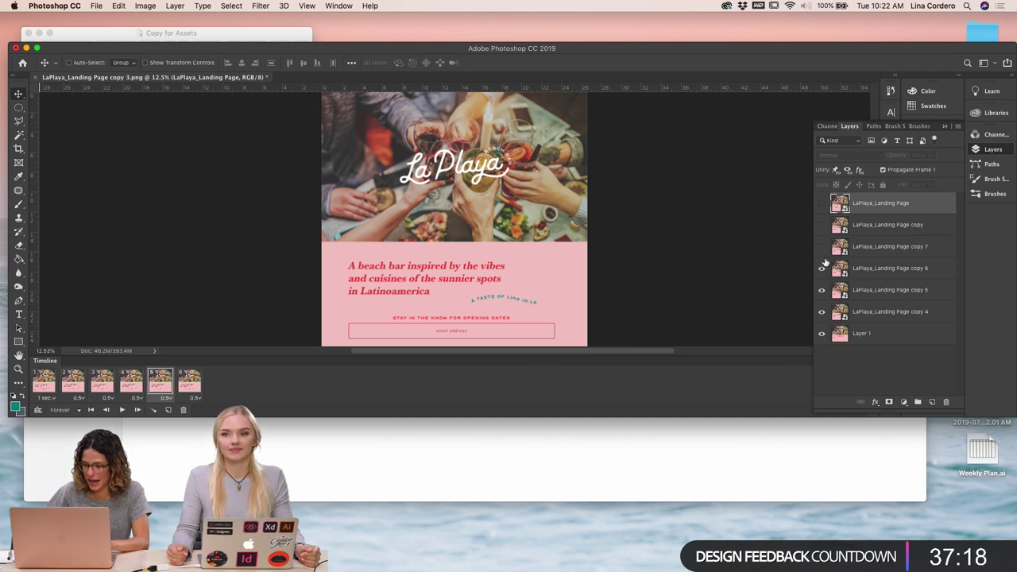
pyautogui.click(821, 269)
pyautogui.click(188, 393)
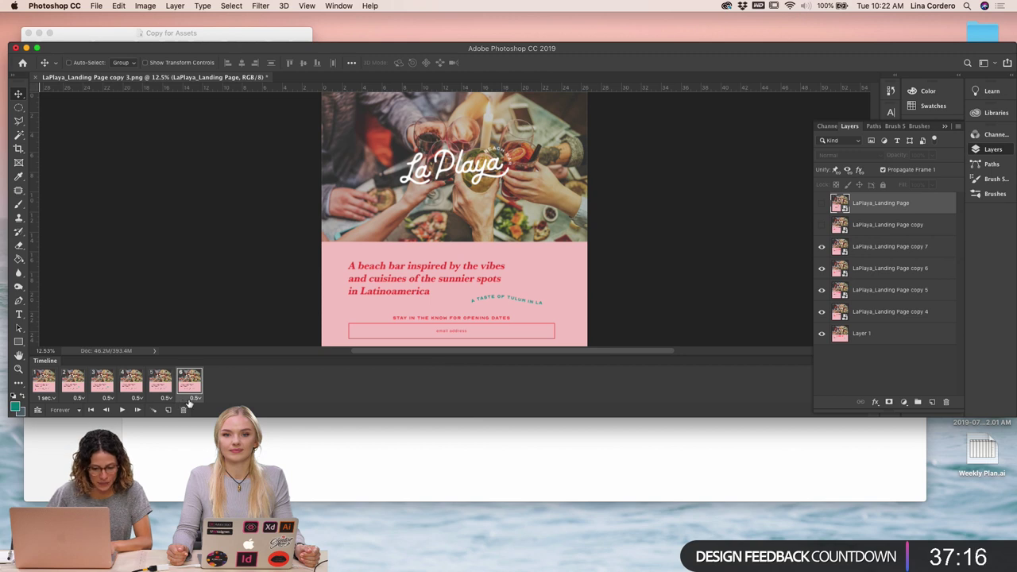
# Set frame 1's delay to 0.5 seconds and play the animation
pyautogui.click(46, 402)
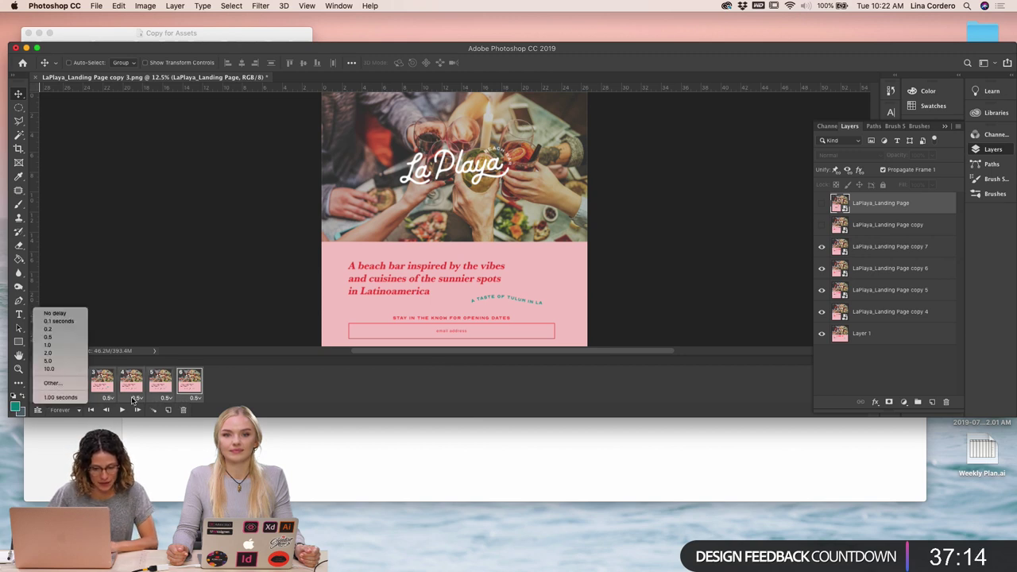
pyautogui.click(56, 390)
pyautogui.click(45, 398)
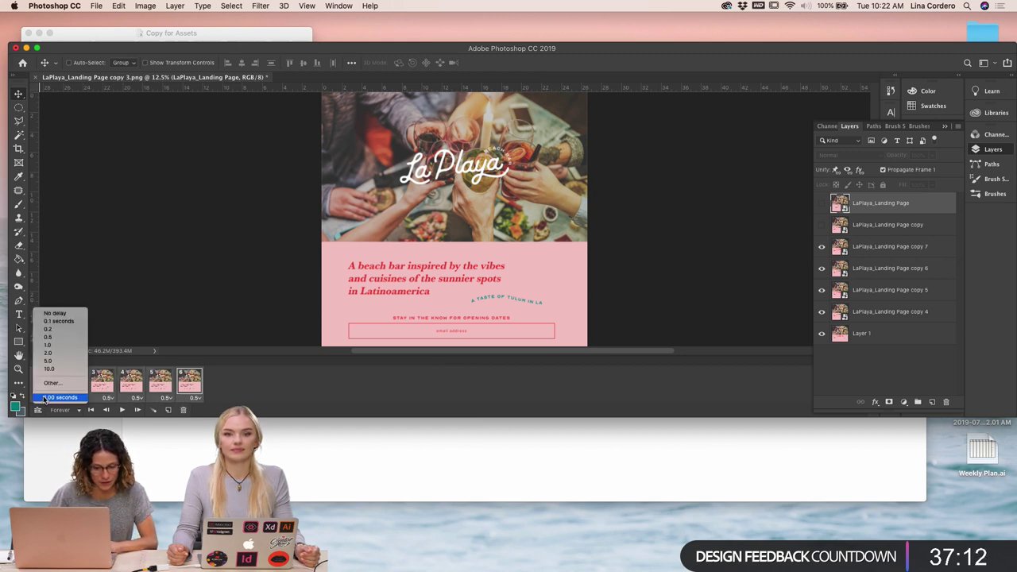
pyautogui.click(65, 337)
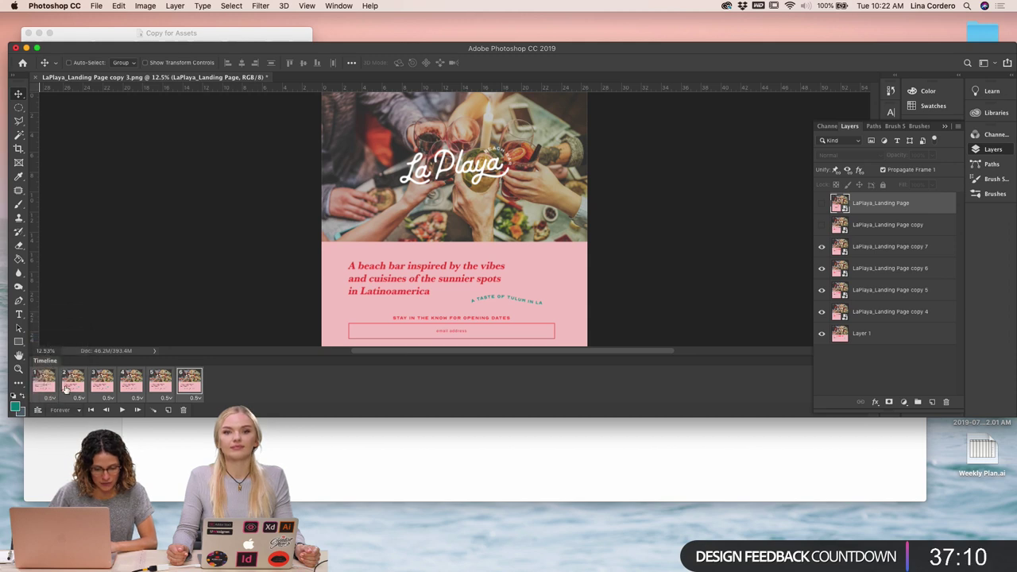
pyautogui.click(120, 410)
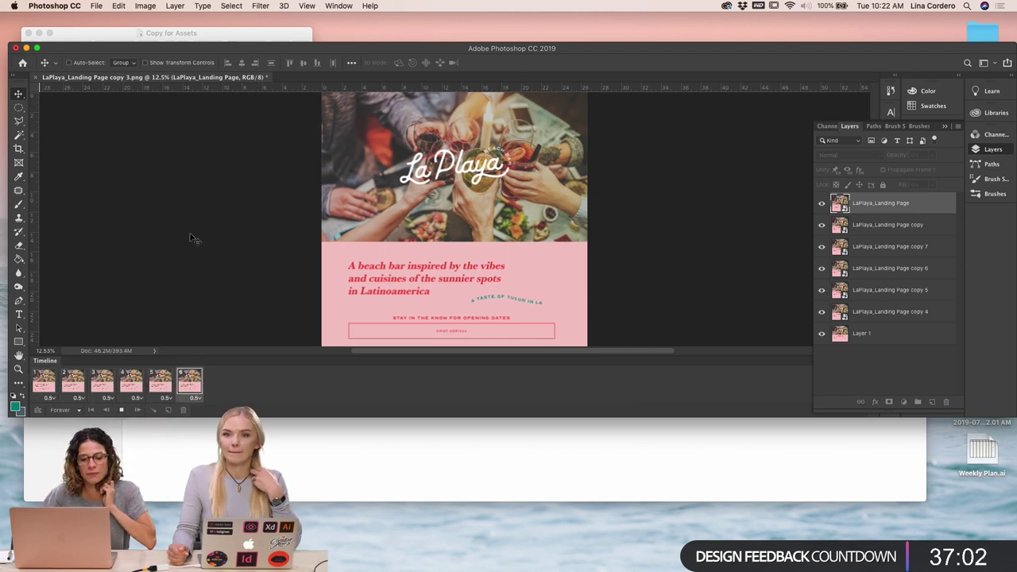
# Open File > Export > Save for Web (Legacy) and enter 1000 as the image width
pyautogui.click(96, 6)
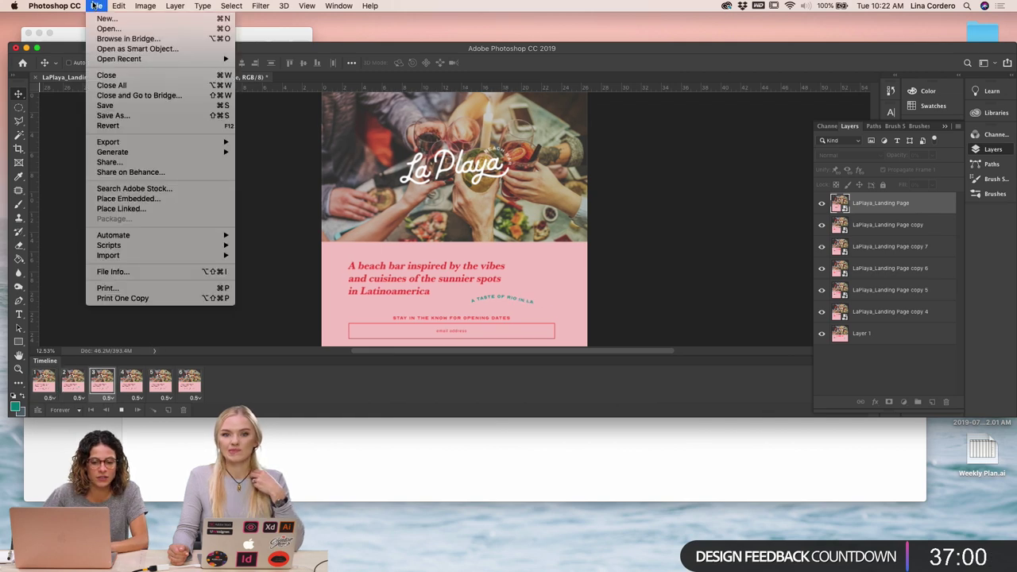
pyautogui.moveTo(169, 144)
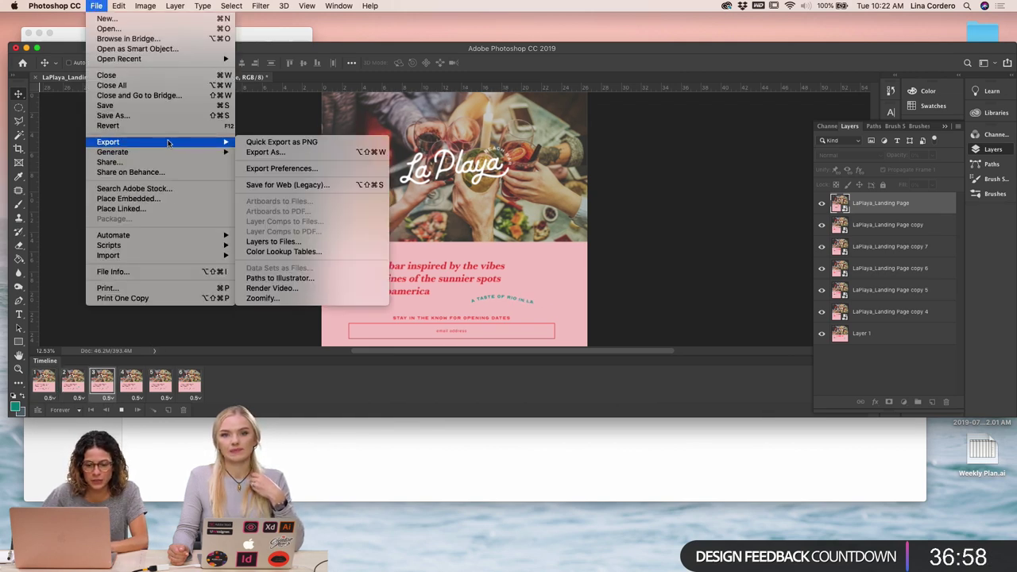
pyautogui.click(277, 186)
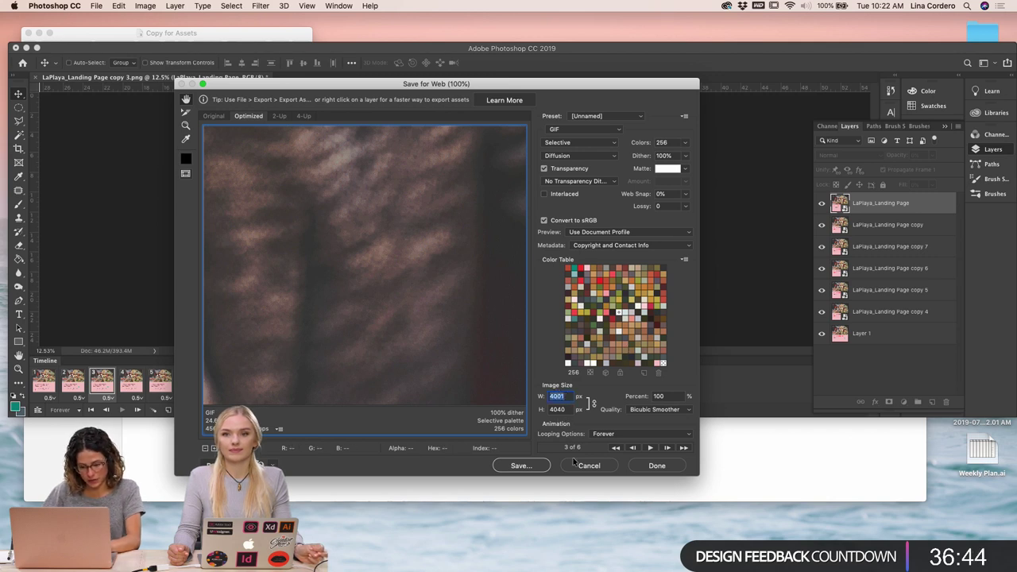
pyautogui.write('100')
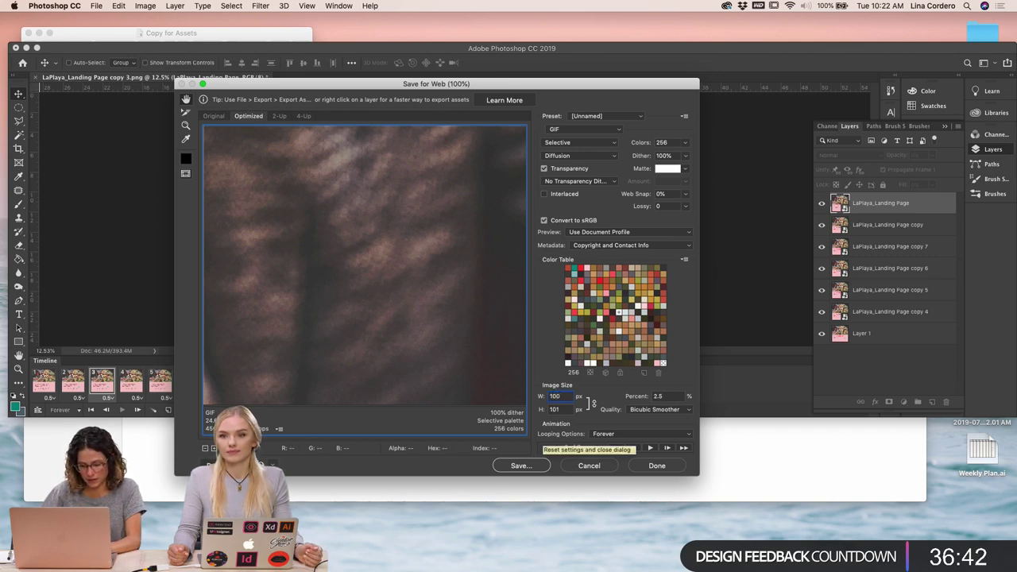
pyautogui.write('0')
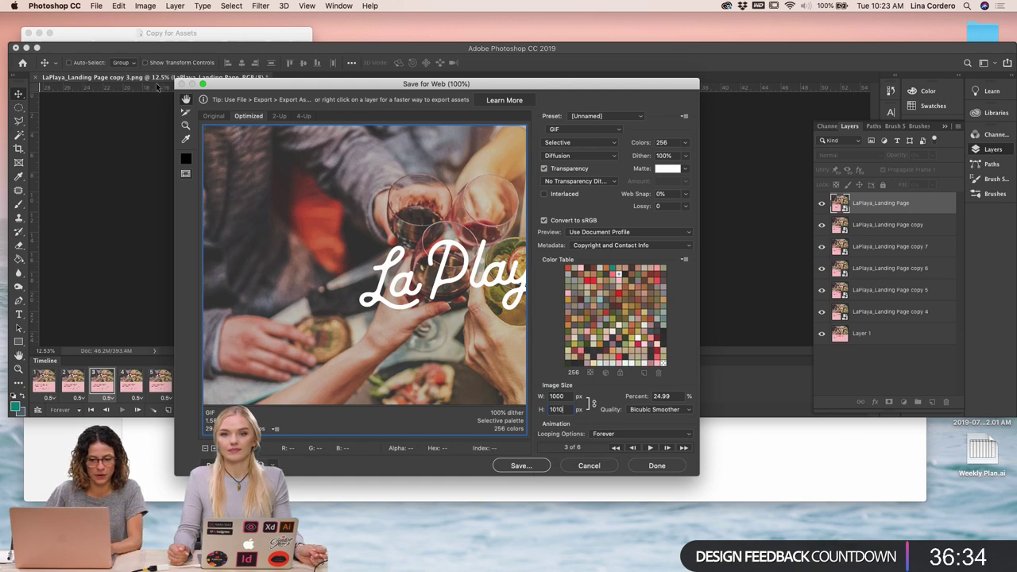
# Save the optimized GIF as Test.gif, choosing Assets as the destination folder
pyautogui.click(531, 466)
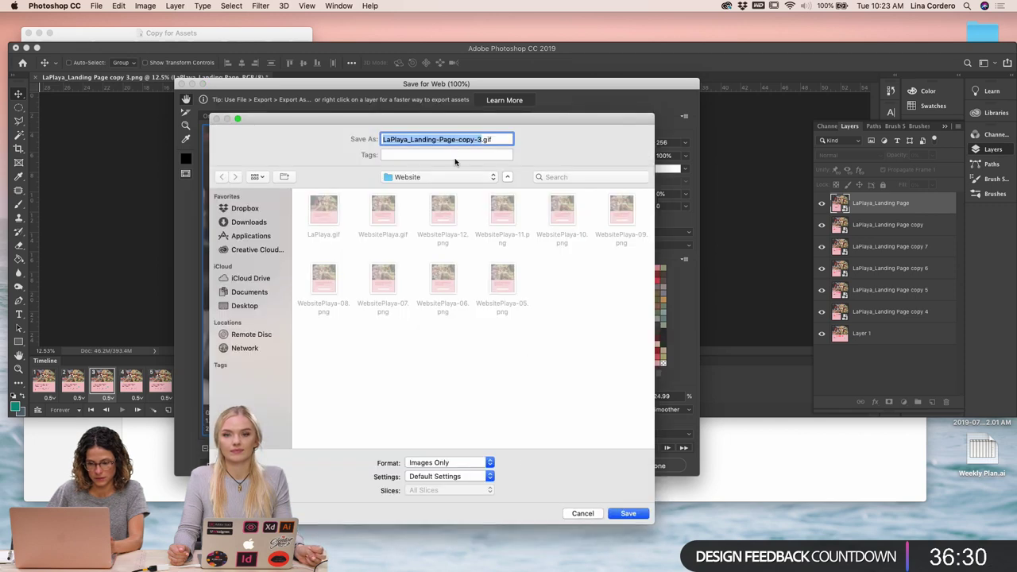
pyautogui.write('F')
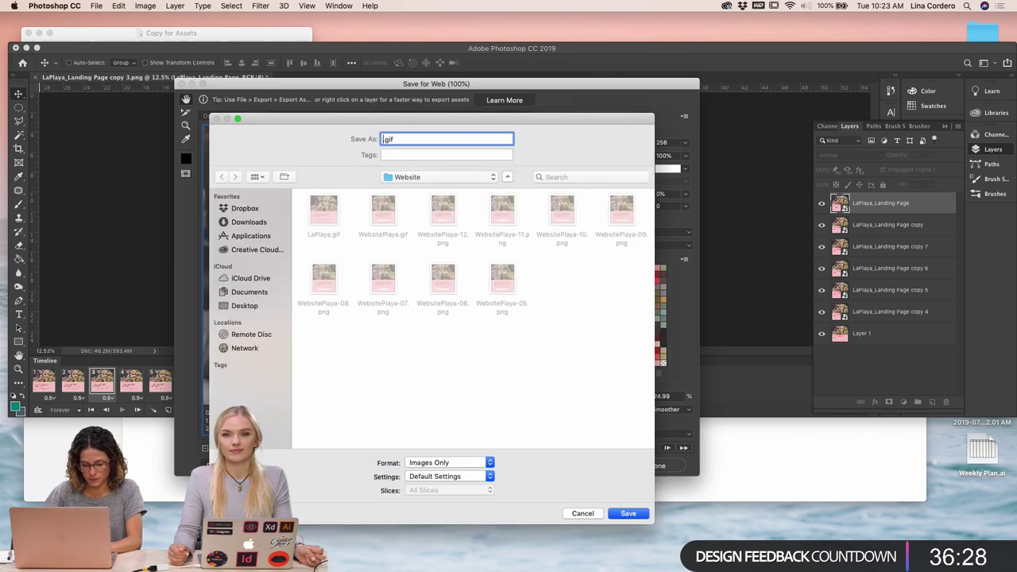
pyautogui.write('Test')
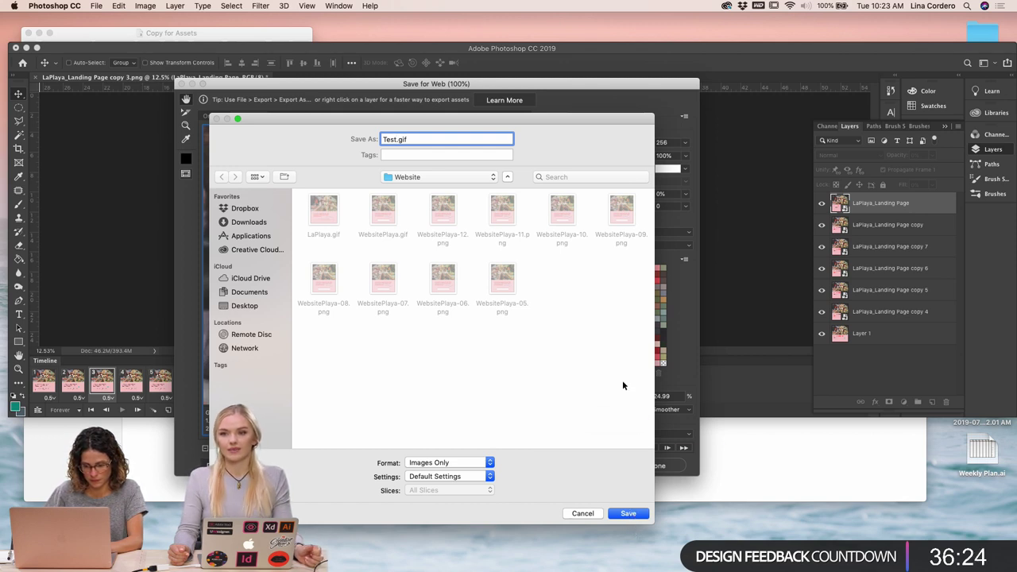
pyautogui.click(460, 182)
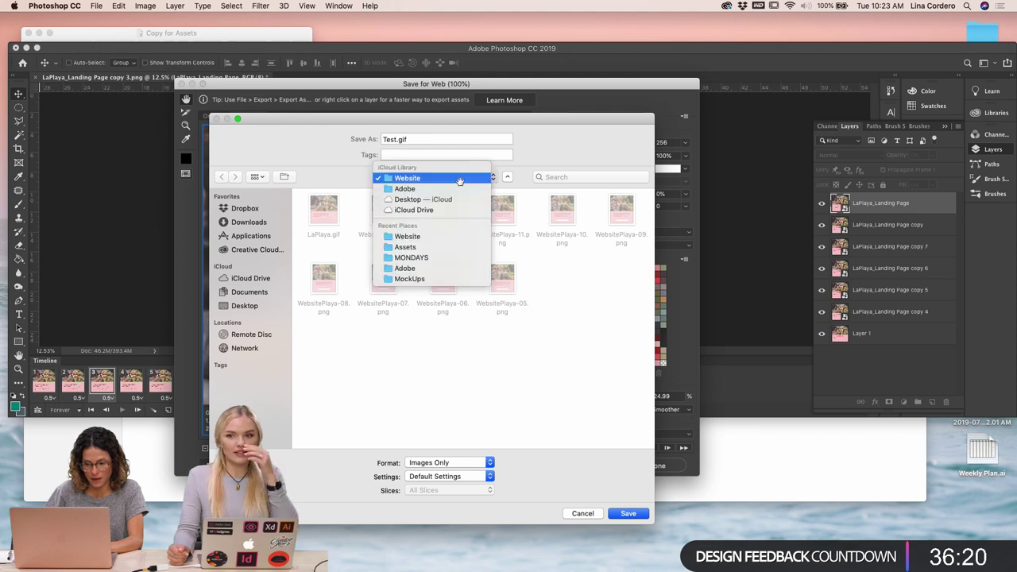
pyautogui.click(416, 247)
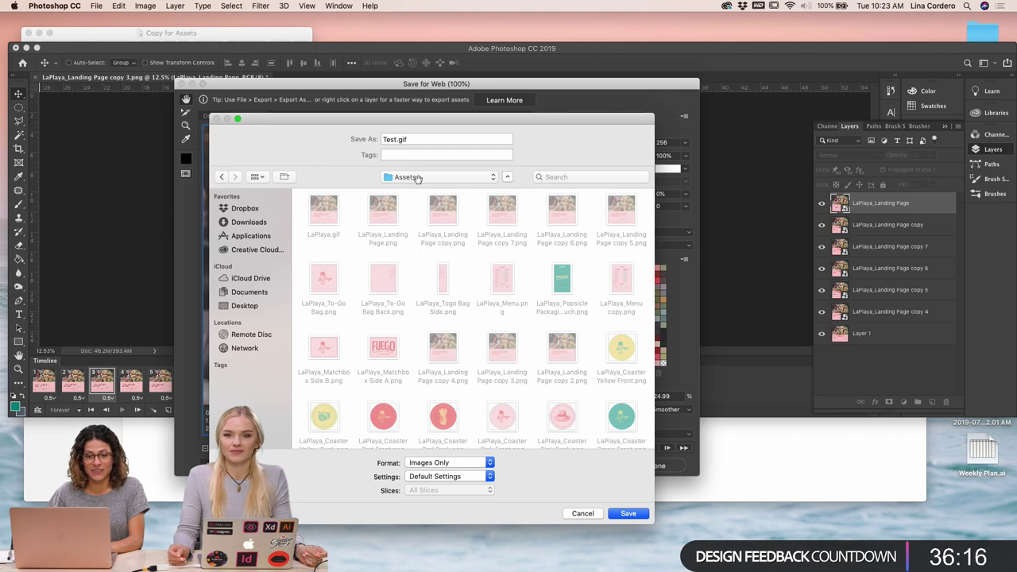
pyautogui.press('Tab')
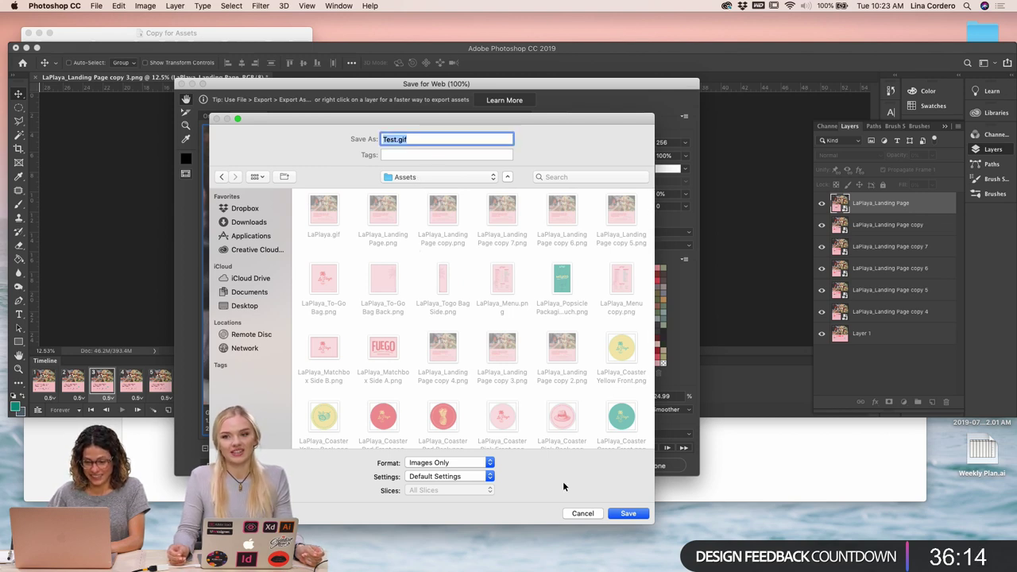
pyautogui.click(436, 139)
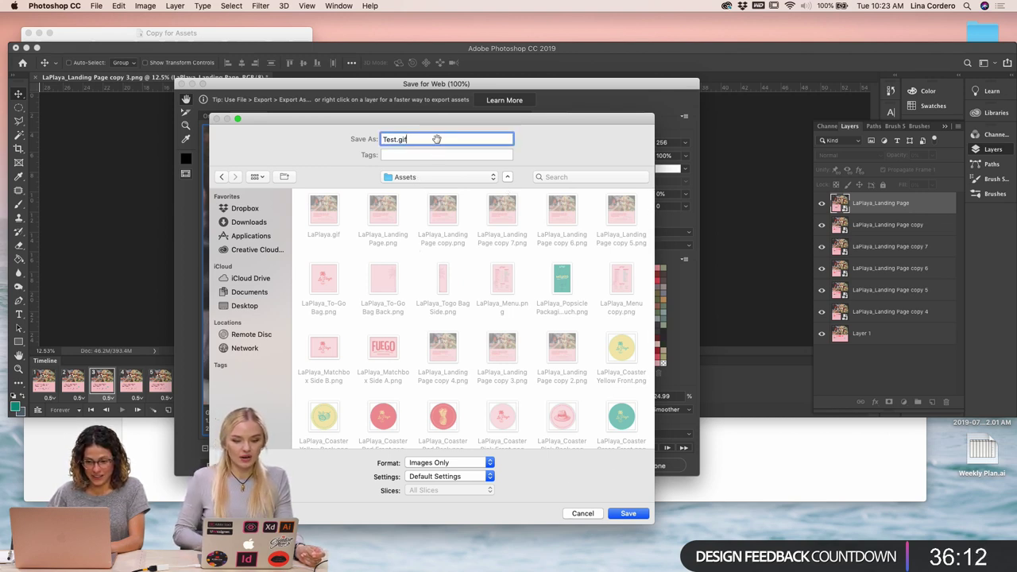
pyautogui.click(633, 515)
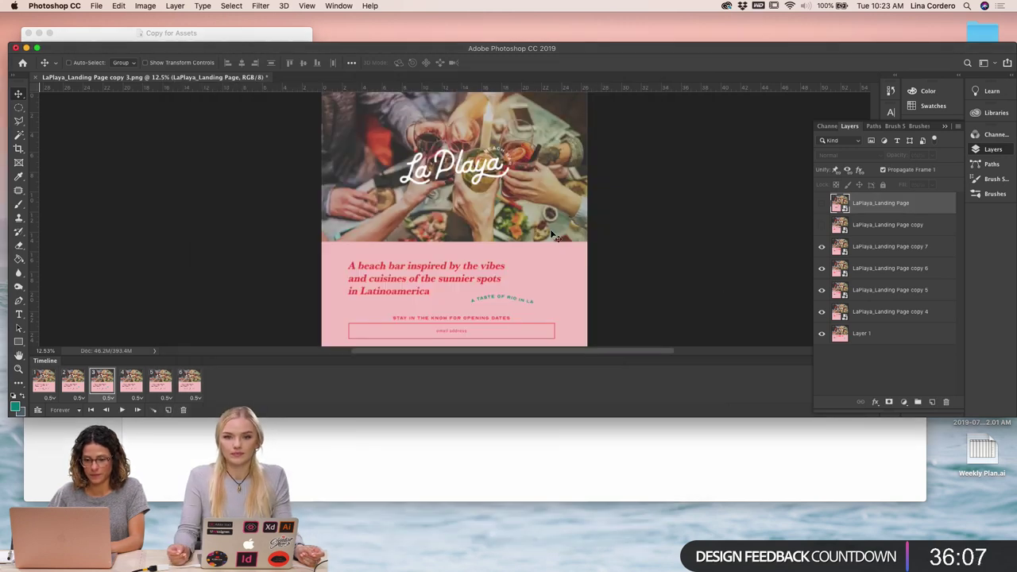
# Minimize Photoshop, enlarge the Finder window, and navigate from Assets back to open MockUps
pyautogui.click(26, 48)
pyautogui.click(352, 381)
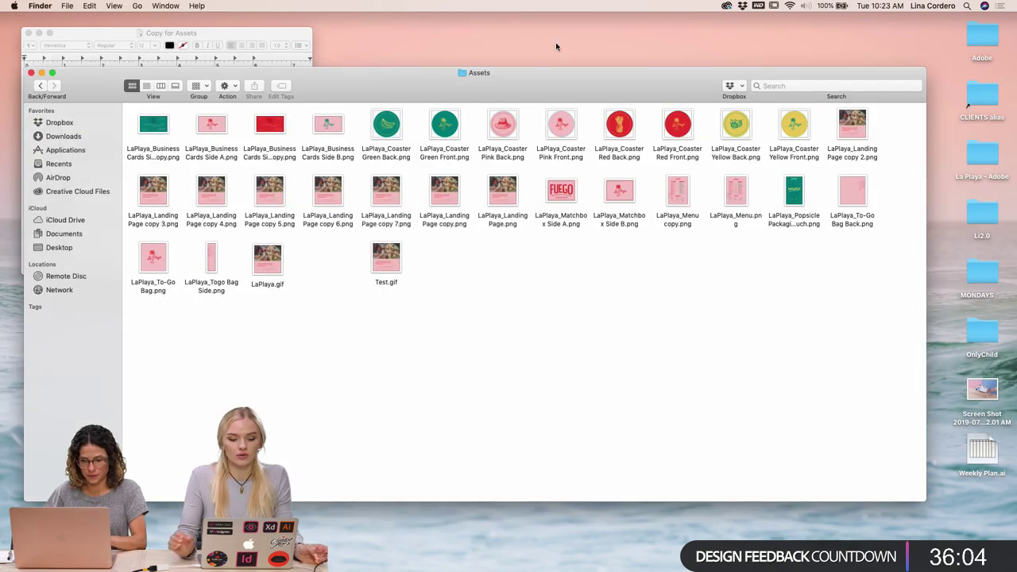
pyautogui.moveTo(519, 88); pyautogui.dragTo(502, 33)
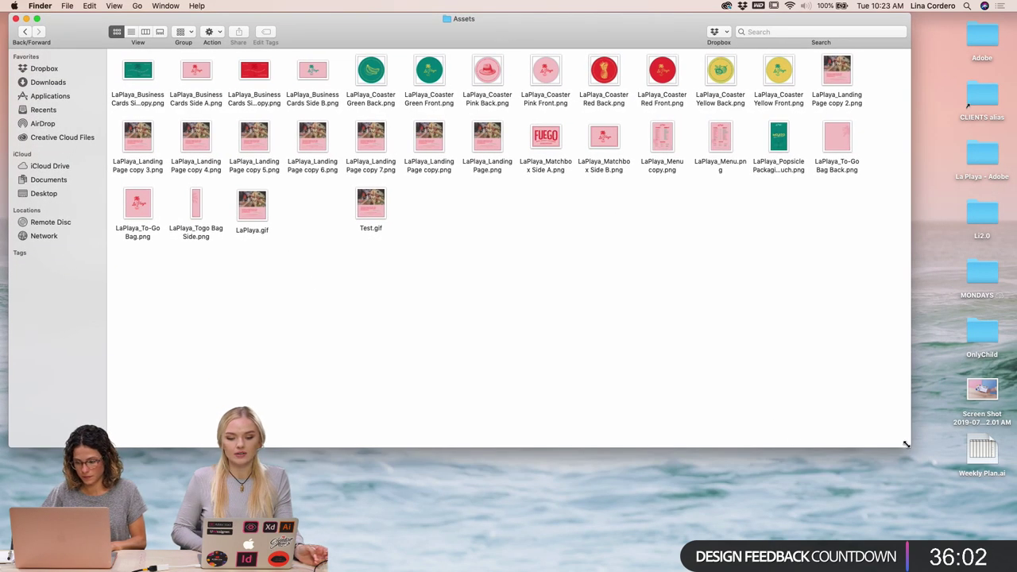
pyautogui.moveTo(906, 444); pyautogui.dragTo(937, 522)
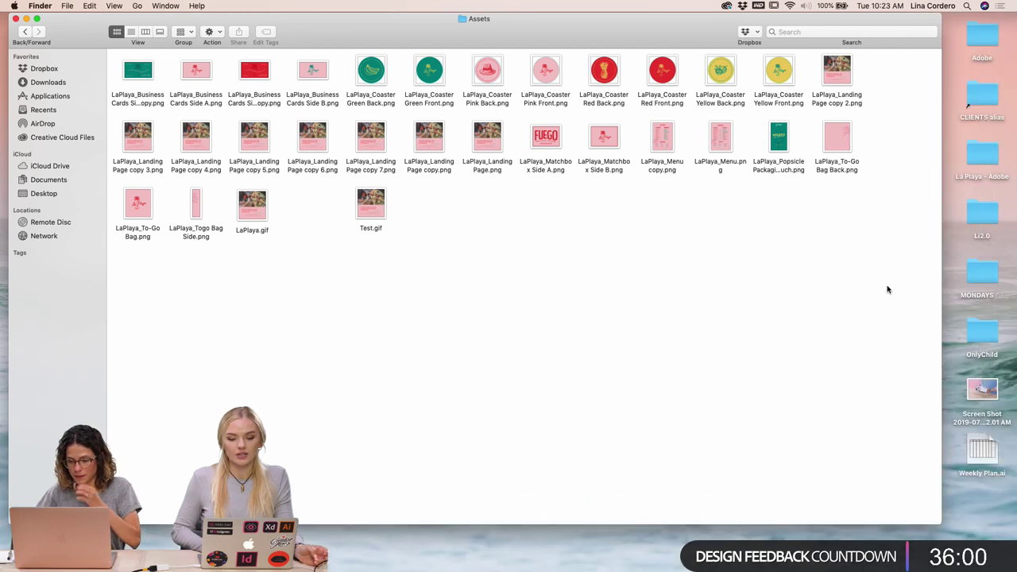
pyautogui.click(26, 32)
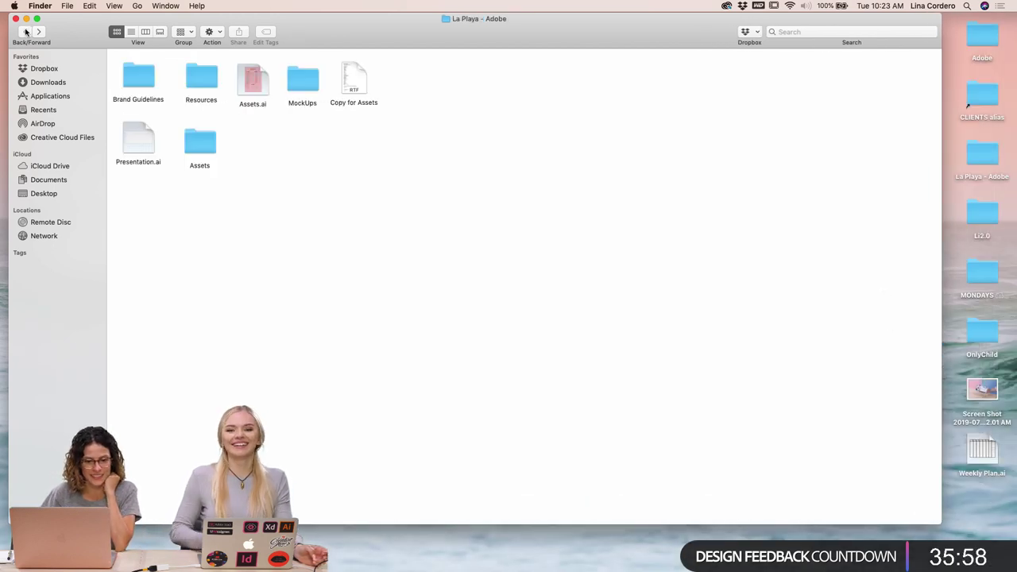
pyautogui.click(206, 142)
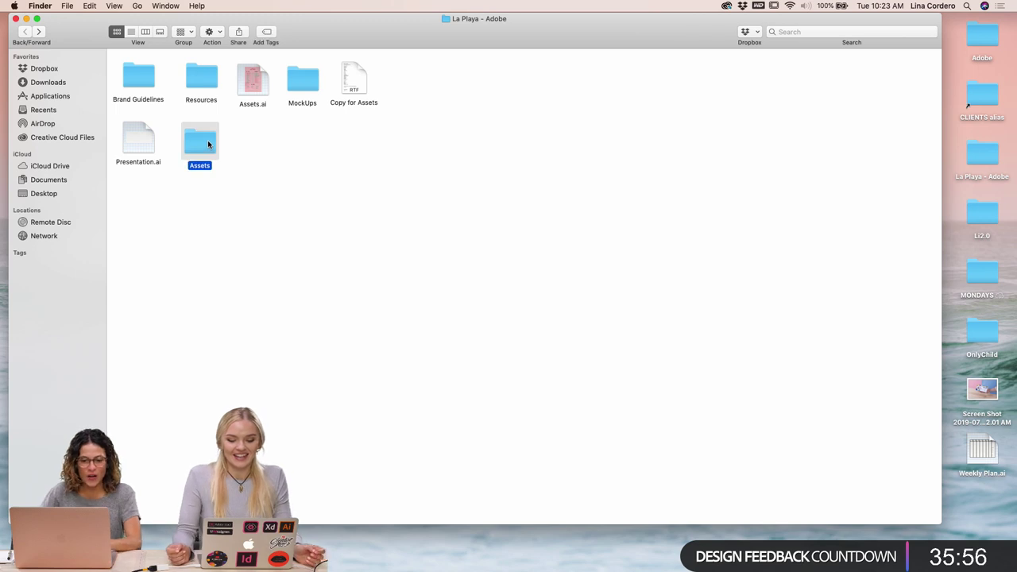
pyautogui.doubleClick(301, 92)
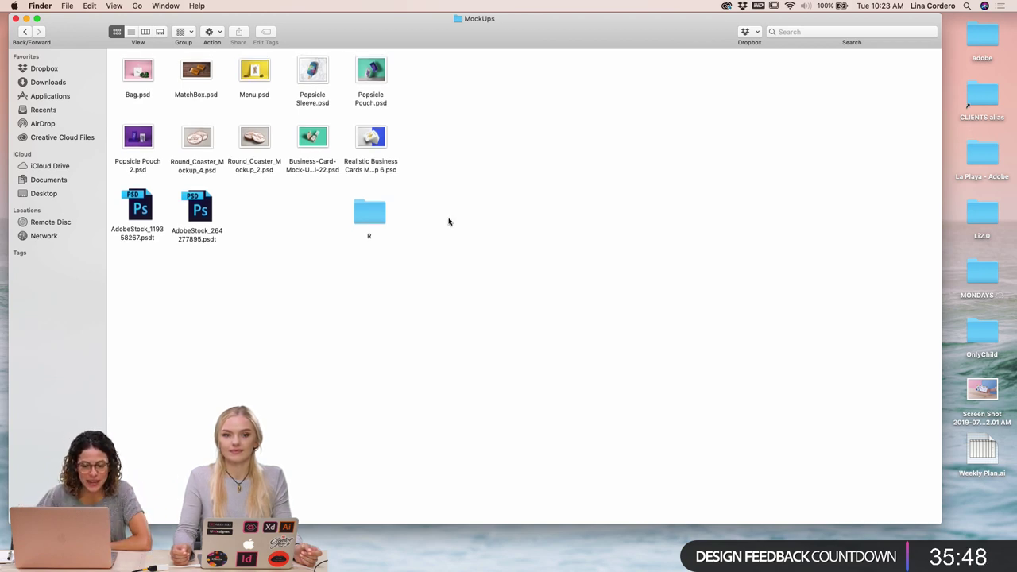
# Restore Illustrator, scroll to the Mojito artboard, select all its artwork, and switch to Finder
pyautogui.moveTo(729, 560)
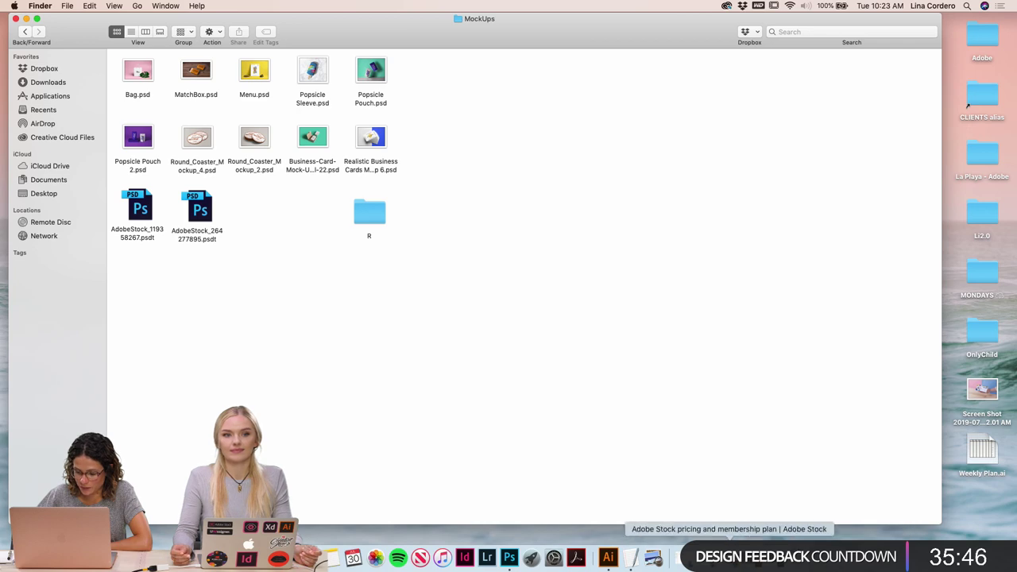
pyautogui.click(692, 559)
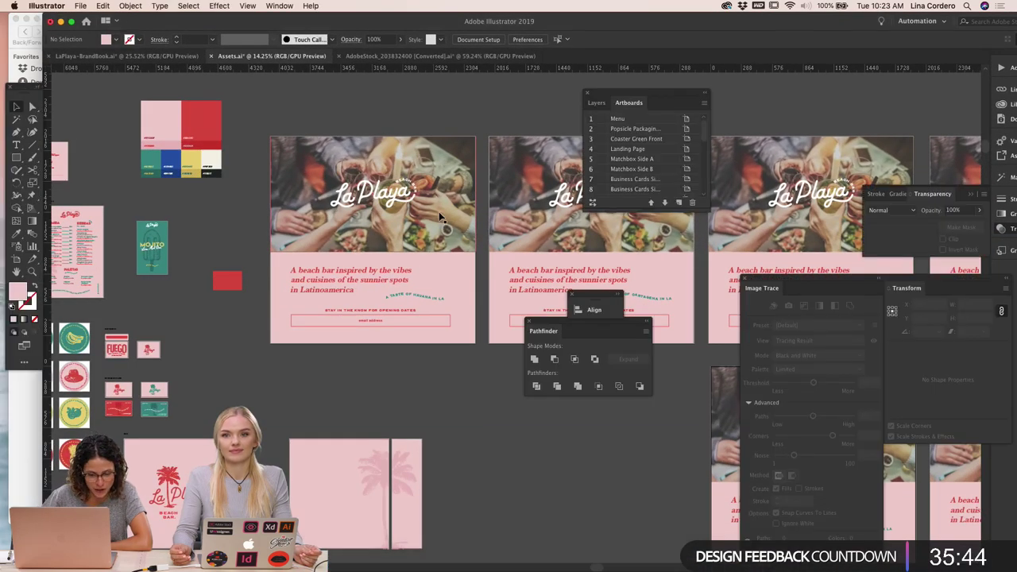
pyautogui.hscroll(-5, 438, 211)
pyautogui.scroll(6, 366, 182)
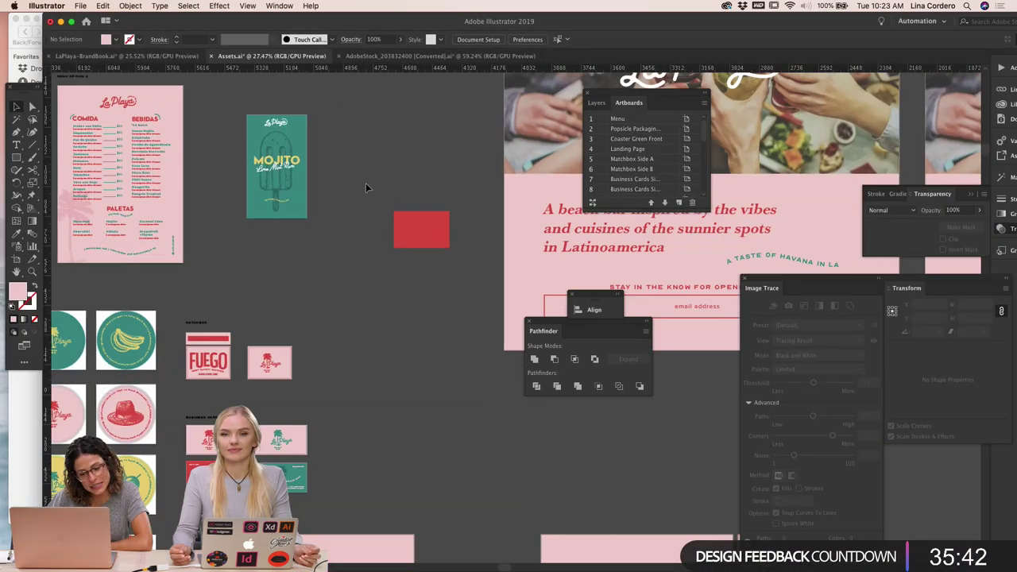
pyautogui.scroll(-4, 366, 183)
pyautogui.hscroll(-4, 366, 183)
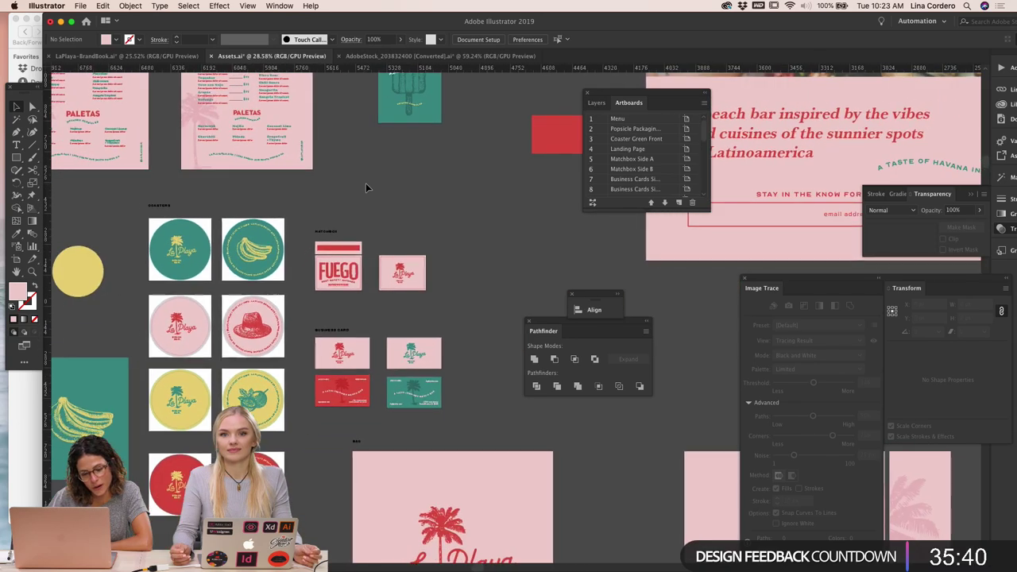
pyautogui.scroll(5, 366, 186)
pyautogui.hscroll(-2, 365, 186)
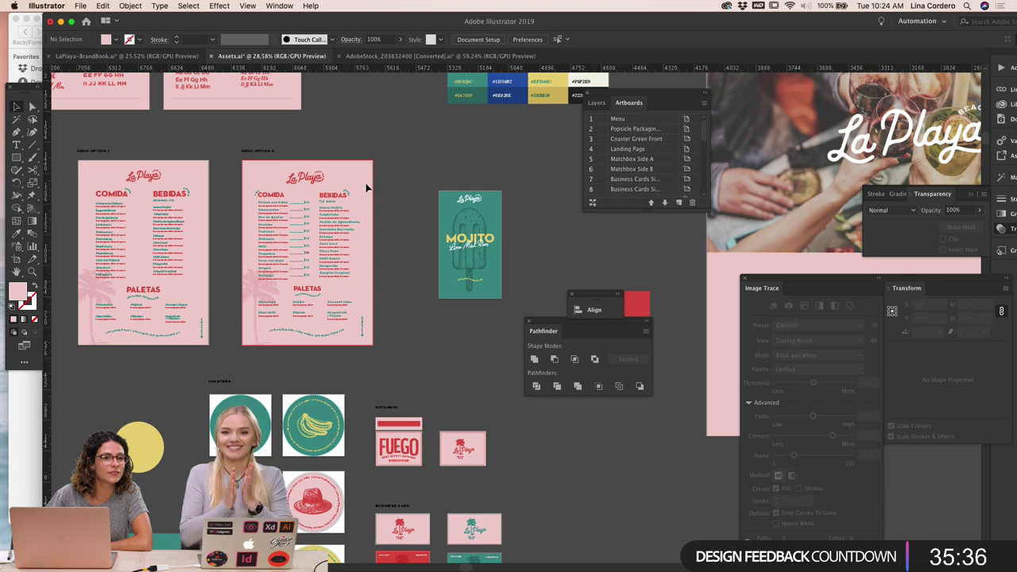
pyautogui.scroll(5, 365, 187)
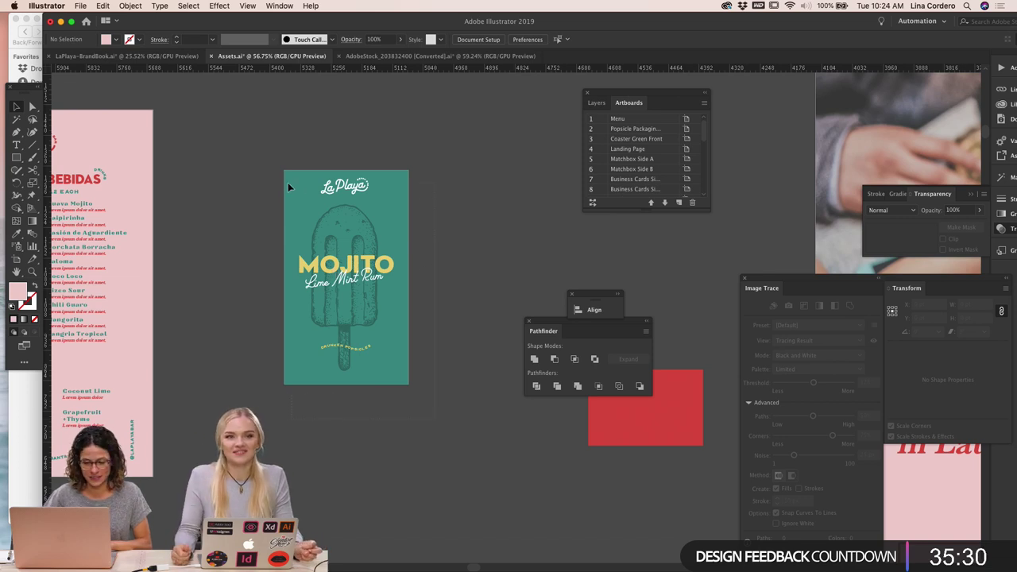
pyautogui.press('super+a')
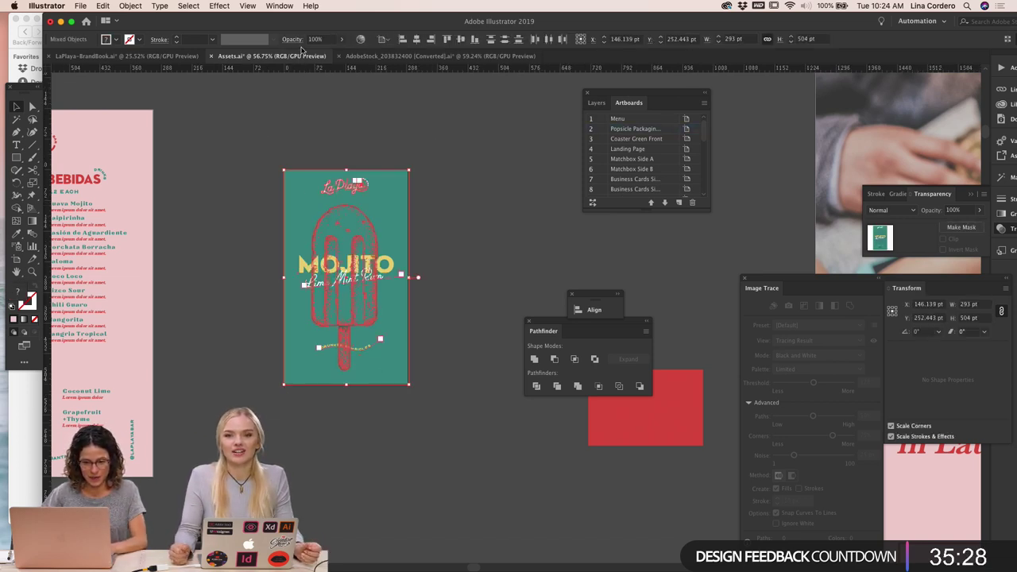
pyautogui.press('super+Tab')
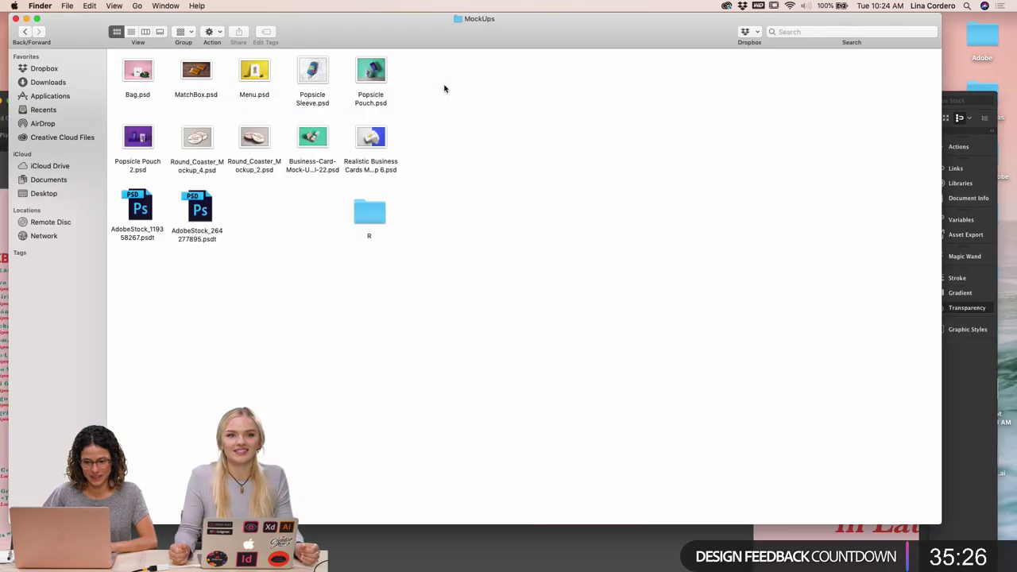
# Select Popsicle Pouch.psd in Finder's MockUps folder and open it in Photoshop
pyautogui.click(380, 73)
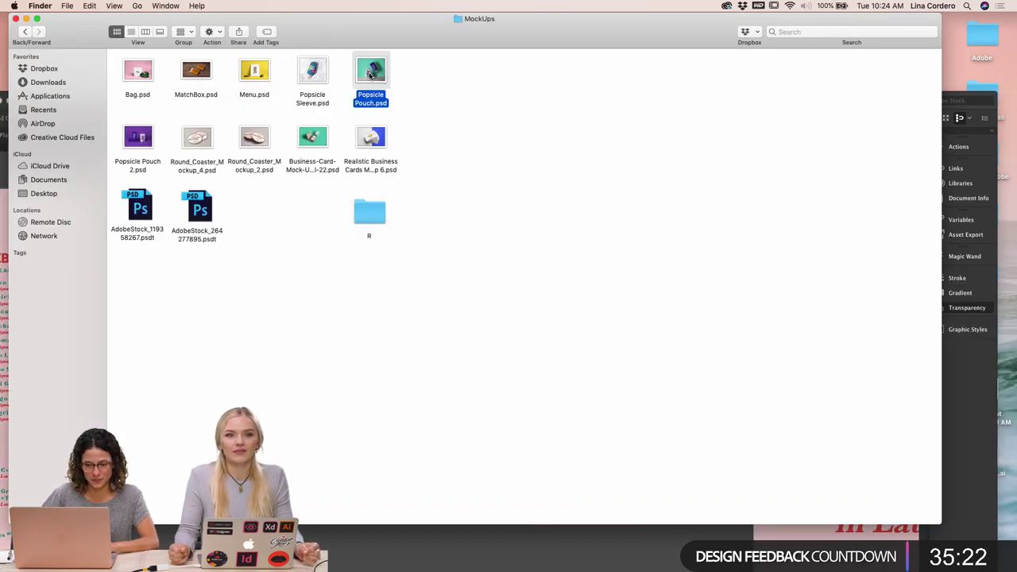
pyautogui.doubleClick(370, 73)
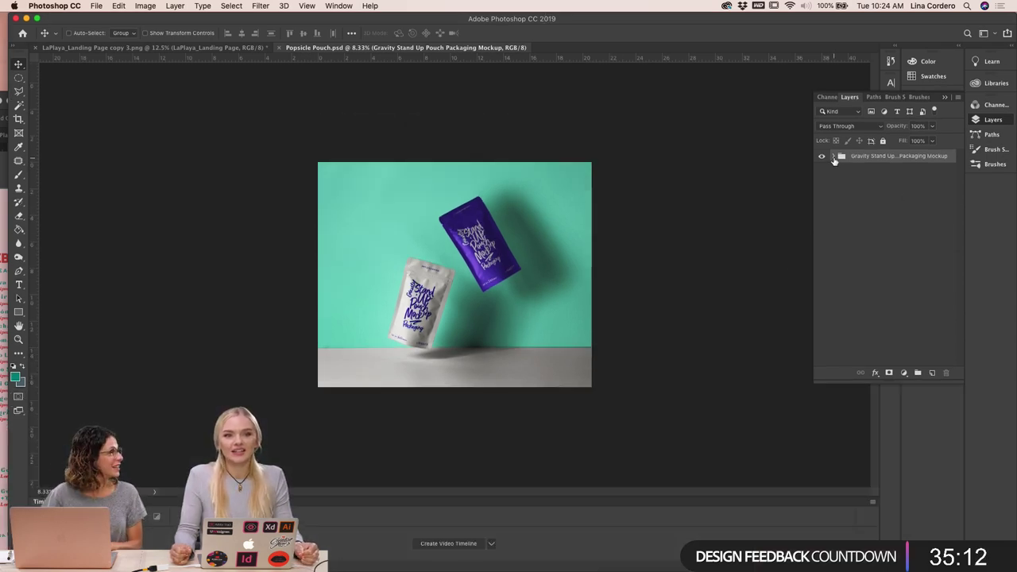
# Expand the pouch mockup group and open the Pouch 1 smart object's contents
pyautogui.click(834, 156)
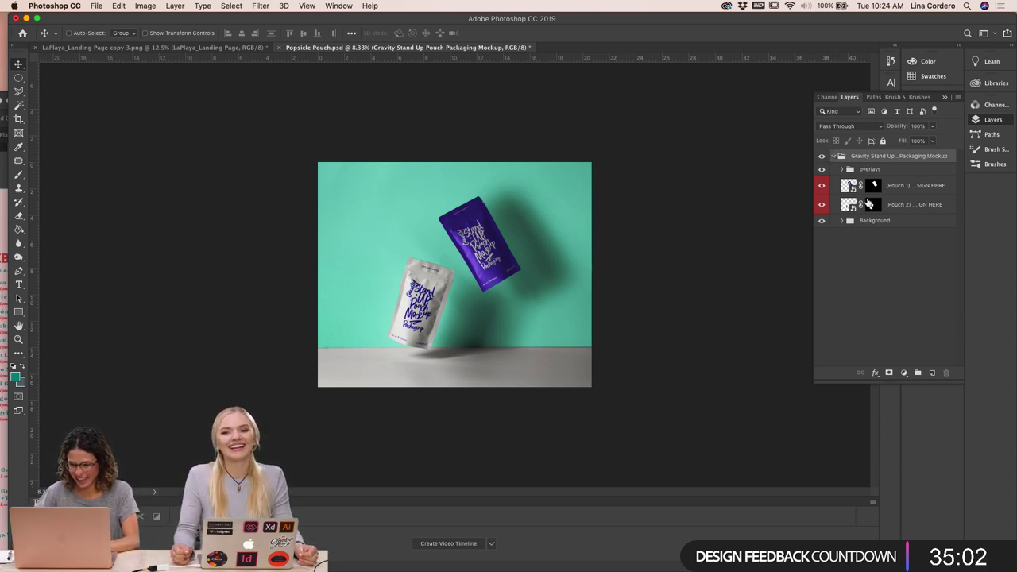
pyautogui.click(846, 187)
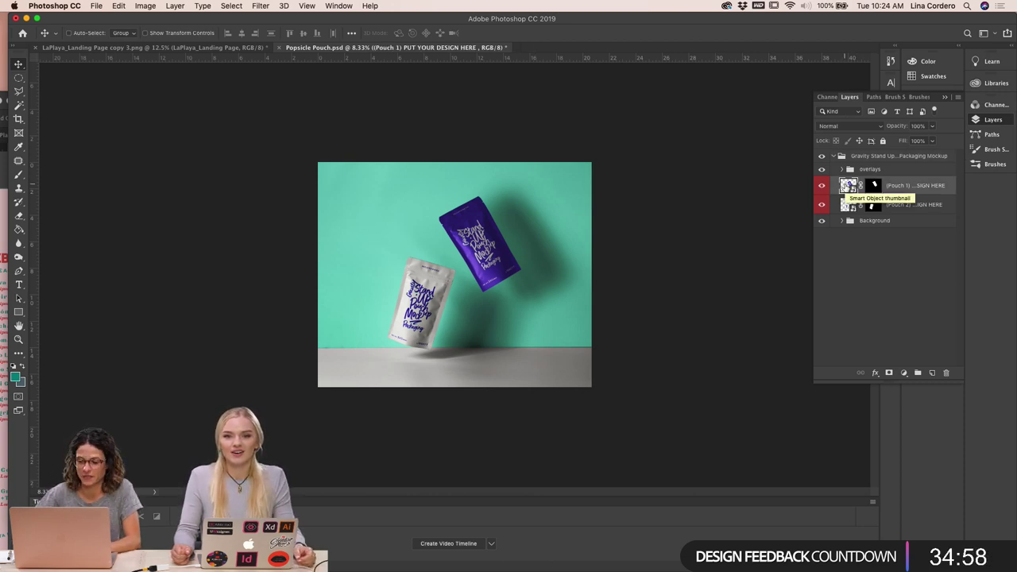
pyautogui.doubleClick(848, 186)
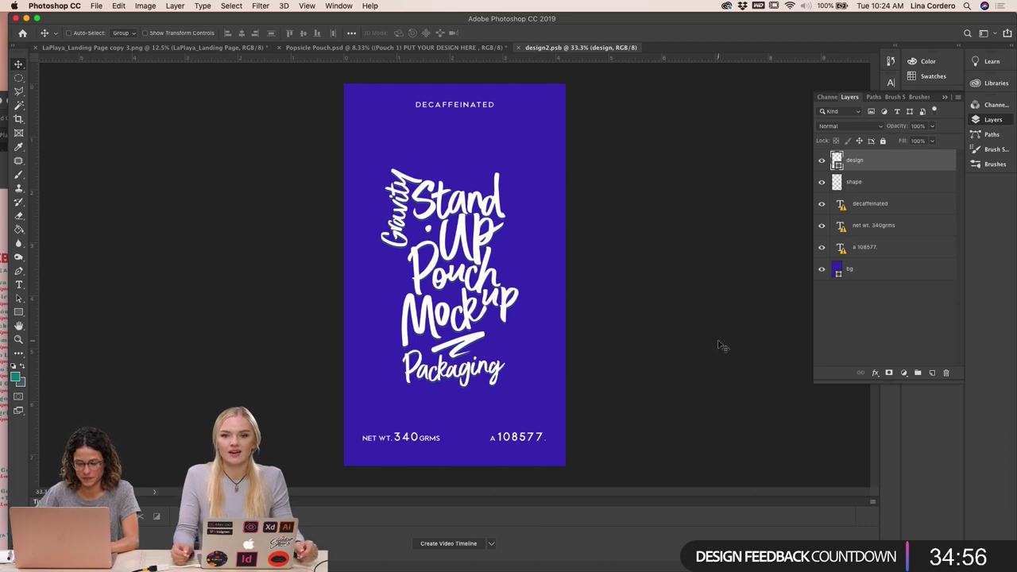
# Paste the Mojito artwork as a smart object, stretch it to fill the design, and save
pyautogui.press('super+v')
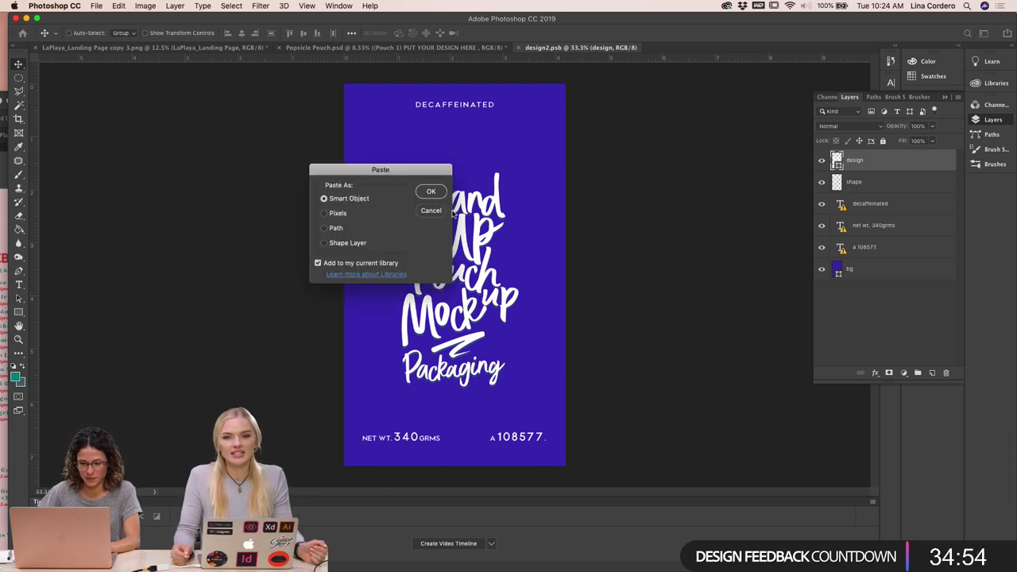
pyautogui.click(435, 195)
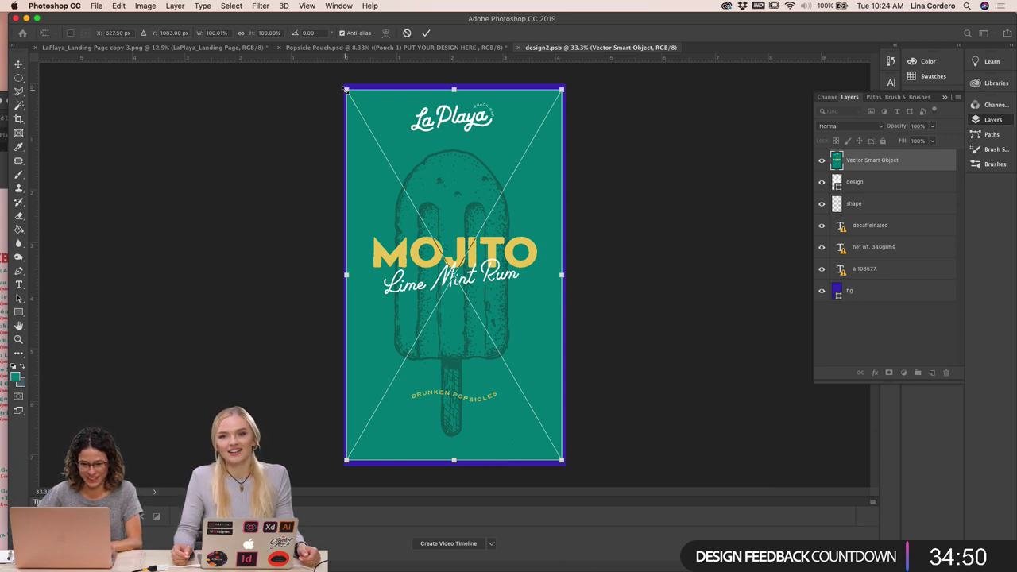
pyautogui.moveTo(345, 89); pyautogui.dragTo(342, 83)
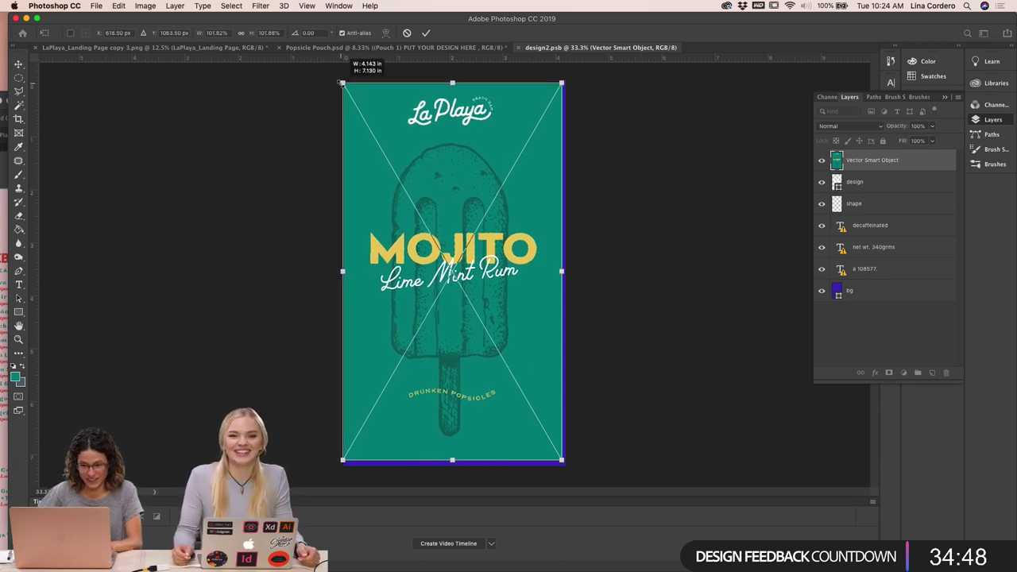
pyautogui.moveTo(562, 461); pyautogui.dragTo(567, 468)
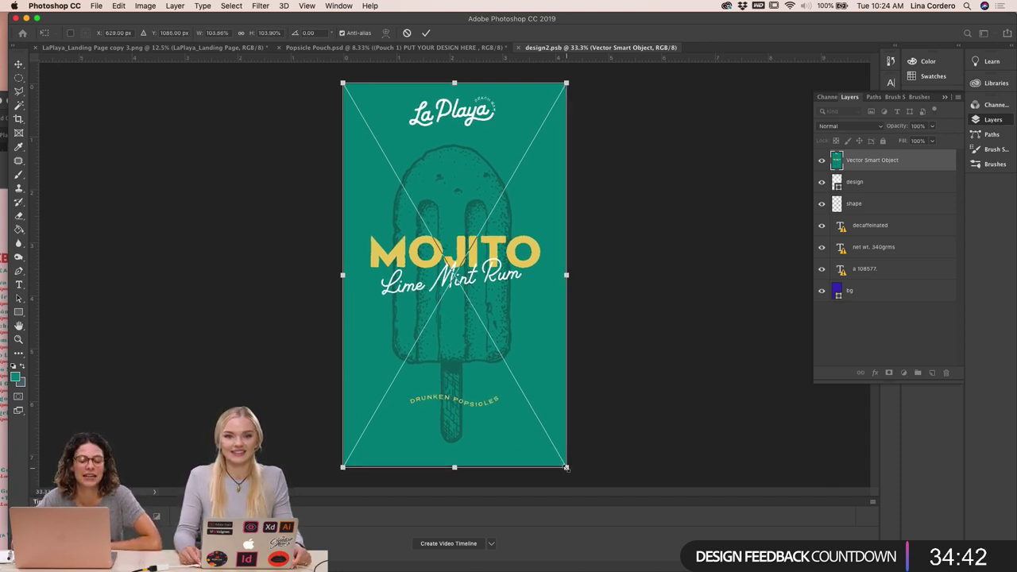
pyautogui.press('Return')
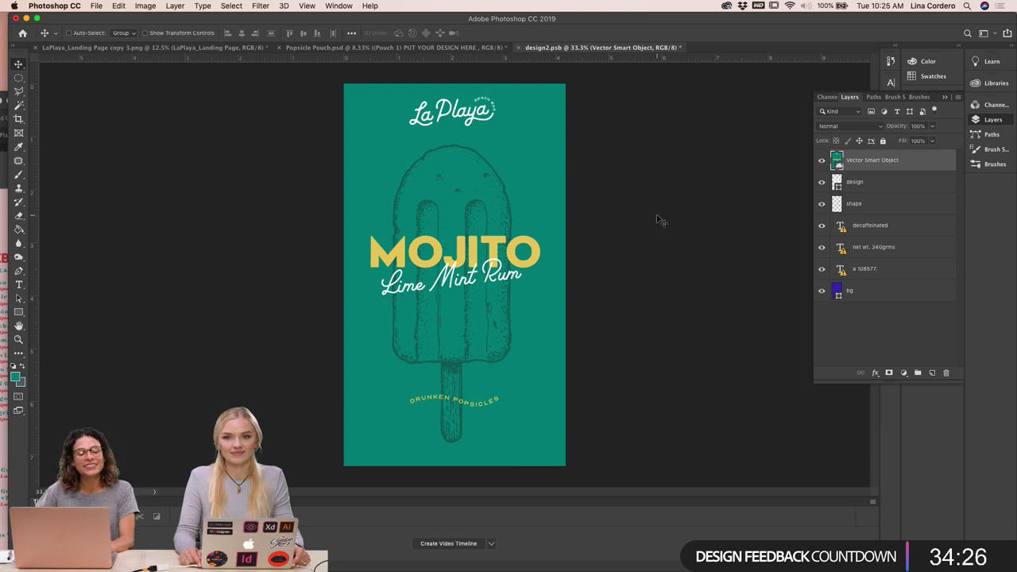
pyautogui.press('super+s')
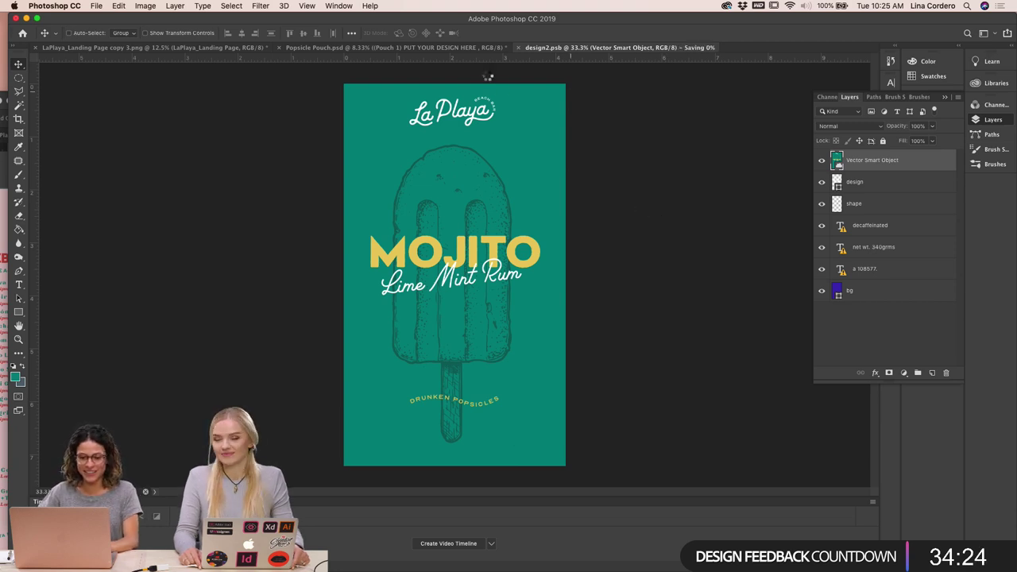
# Return to Popsicle Pouch.psd, zoom in on the Mojito pouch, and select the Pouch 2 layer
pyautogui.click(354, 48)
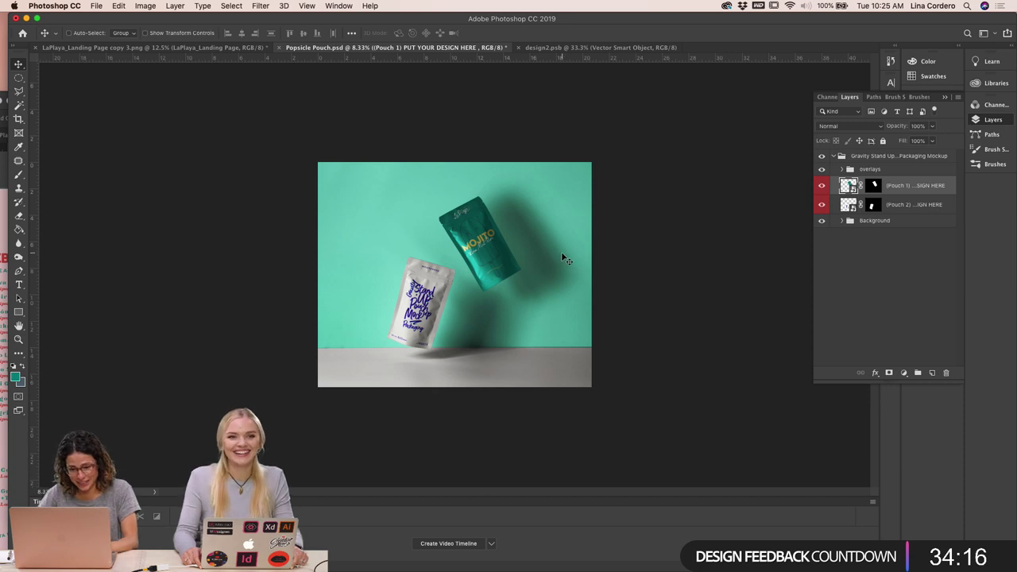
pyautogui.scroll(1, 563, 256)
pyautogui.scroll(1, 564, 258)
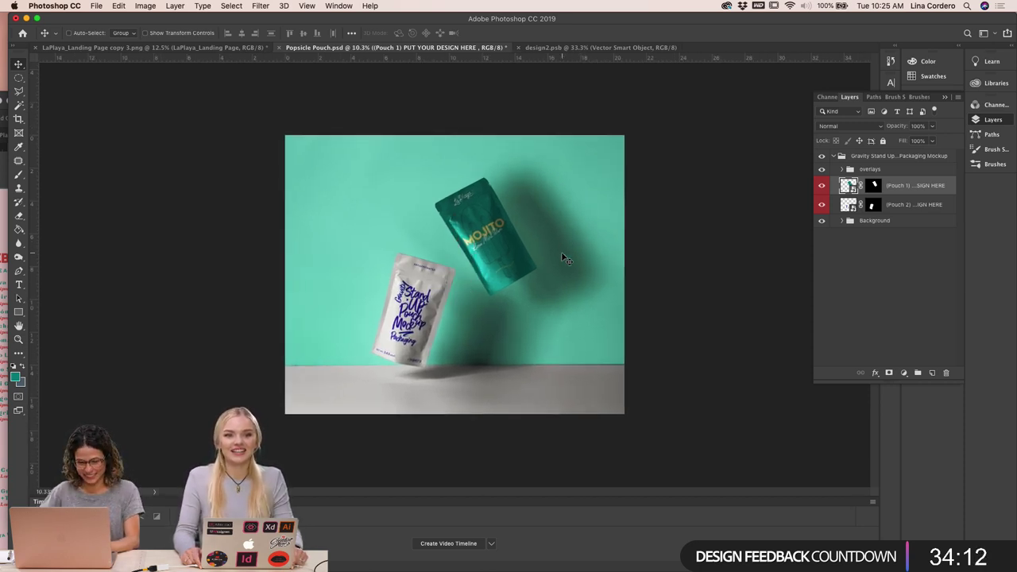
pyautogui.scroll(3, 535, 262)
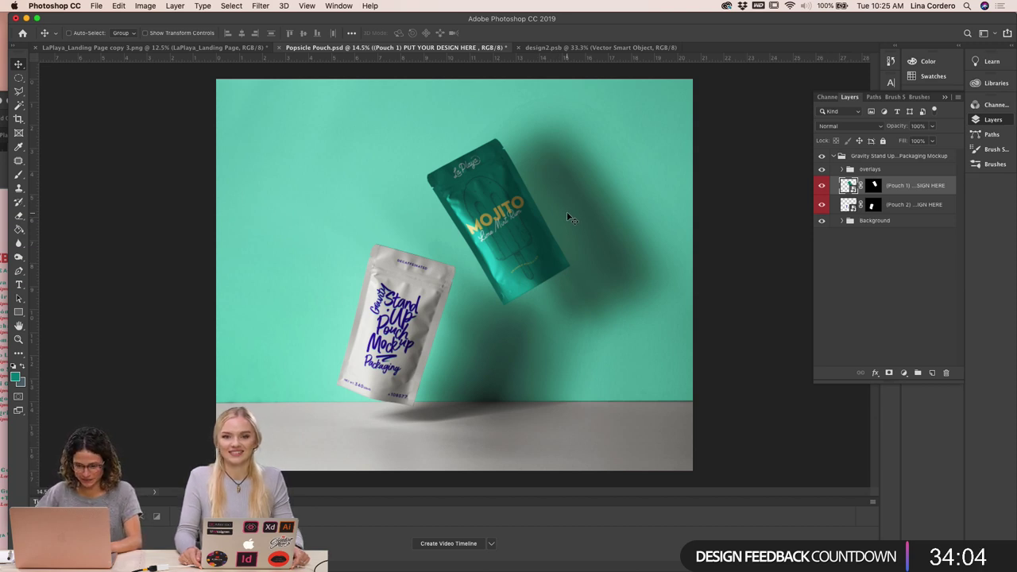
pyautogui.scroll(1, 567, 211)
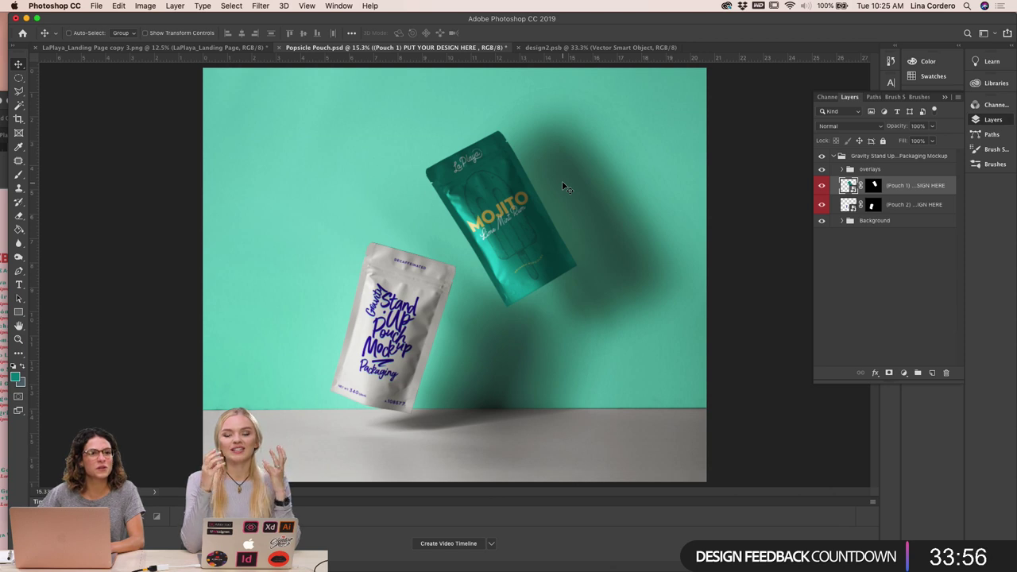
pyautogui.moveTo(584, 19); pyautogui.dragTo(575, 19)
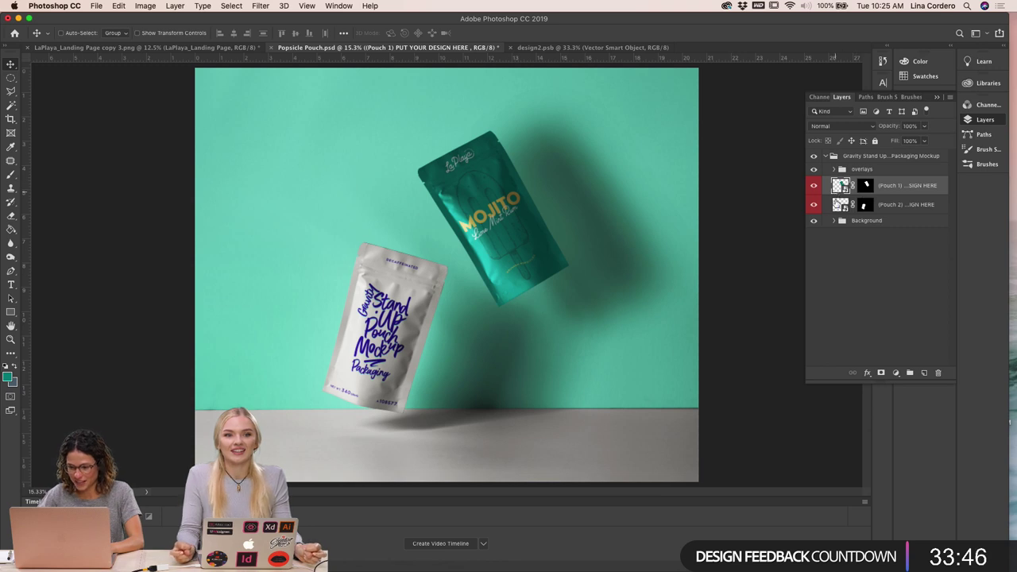
pyautogui.click(837, 205)
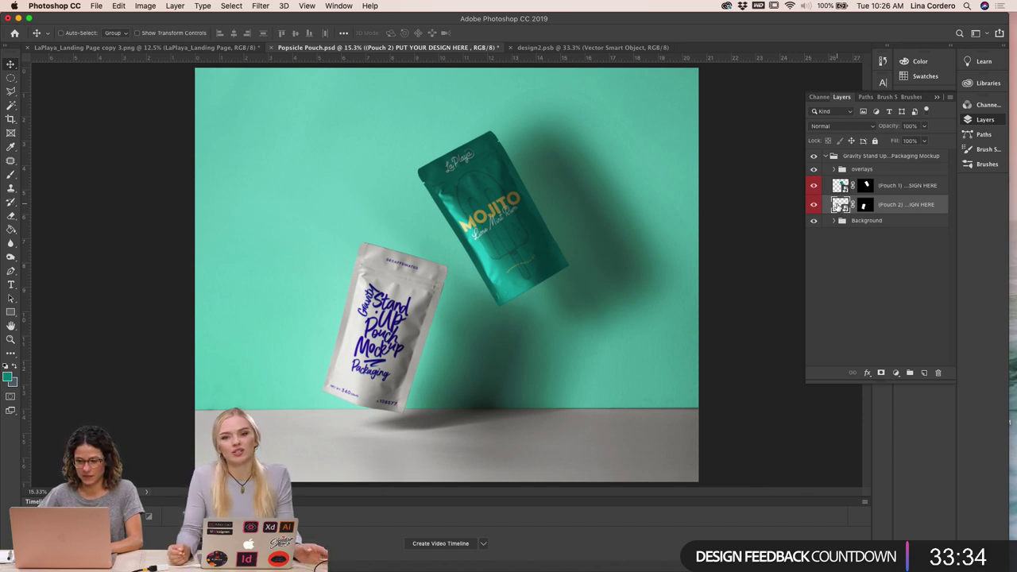
# Open the Pouch 2 smart object and paste the Mojito artwork as a smart object
pyautogui.doubleClick(839, 205)
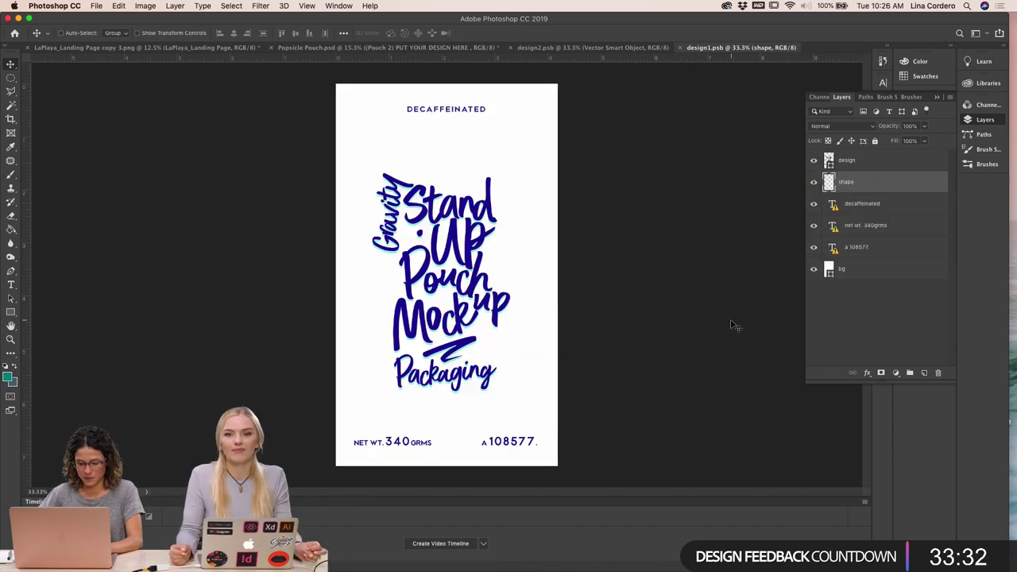
pyautogui.click(887, 161)
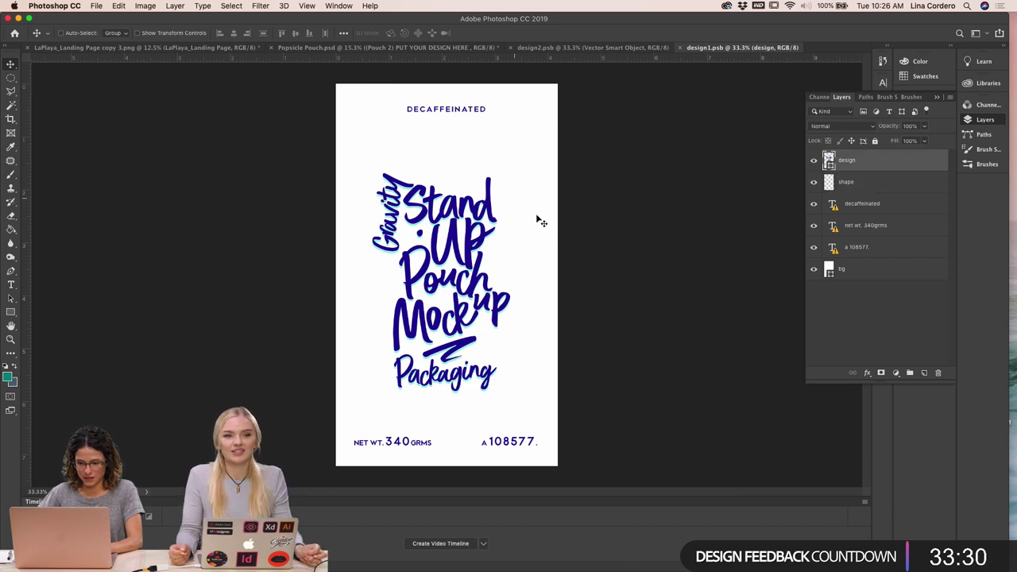
pyautogui.press('super')
pyautogui.press('super+v')
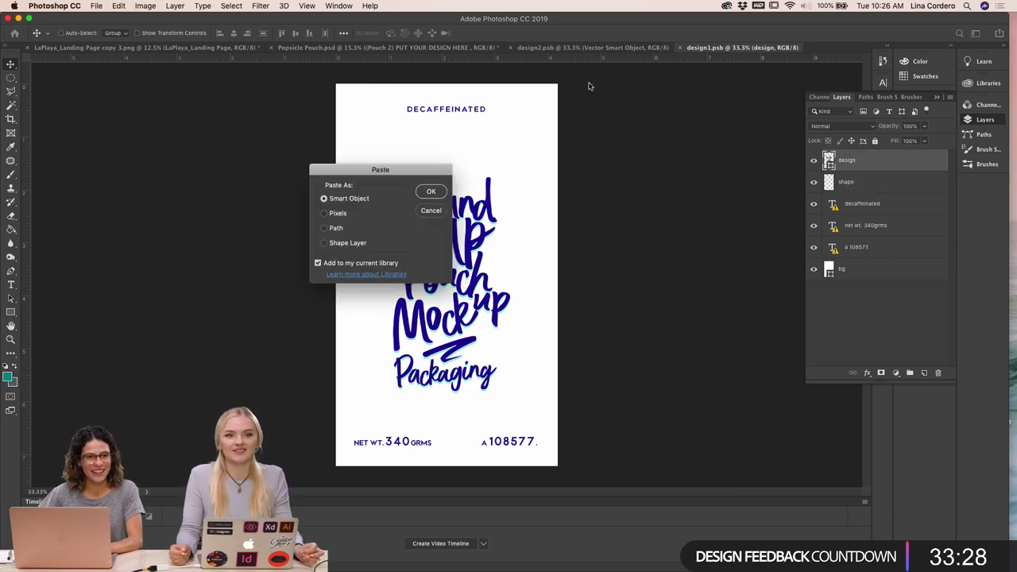
pyautogui.click(432, 192)
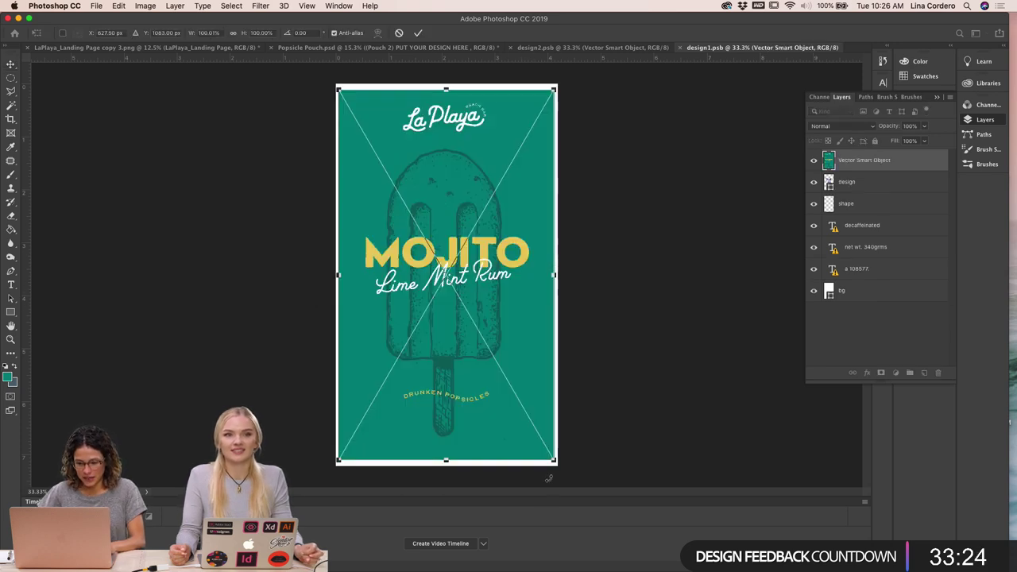
# Enlarge the pasted artwork to cover the canvas, then go back to the Popsicle Pouch mockup
pyautogui.moveTo(554, 460); pyautogui.dragTo(561, 470)
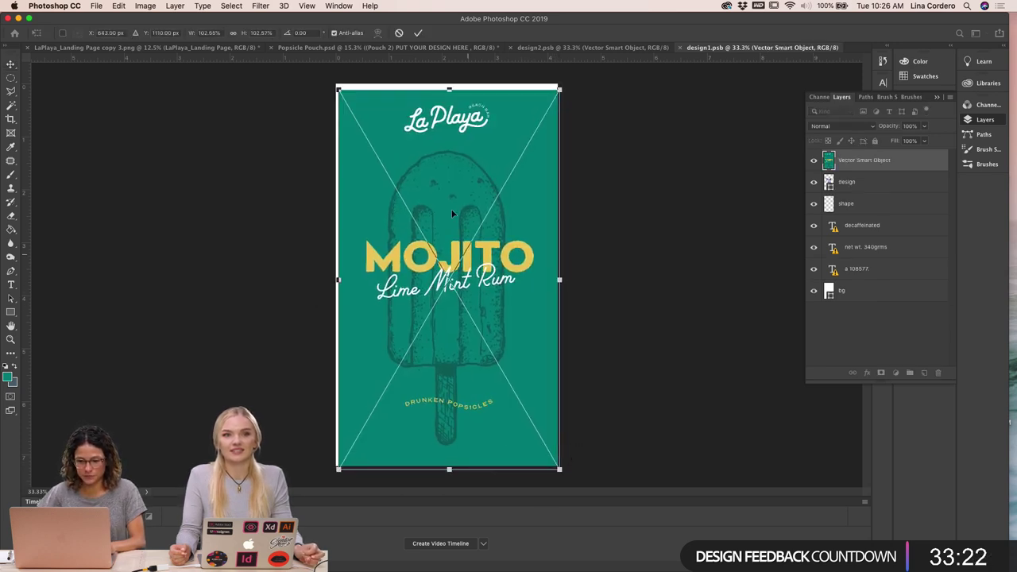
pyautogui.moveTo(333, 91); pyautogui.dragTo(333, 82)
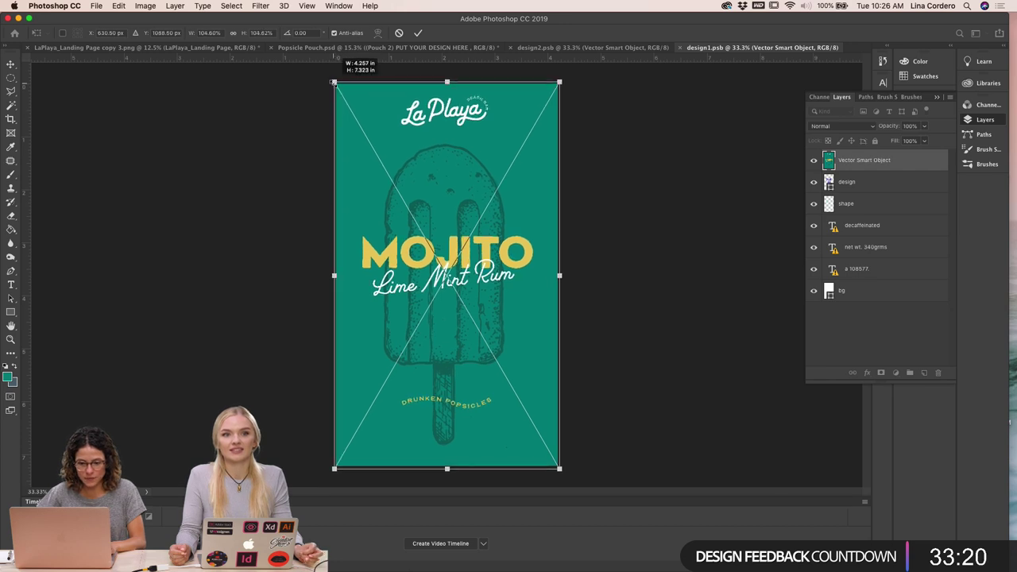
pyautogui.press('Return')
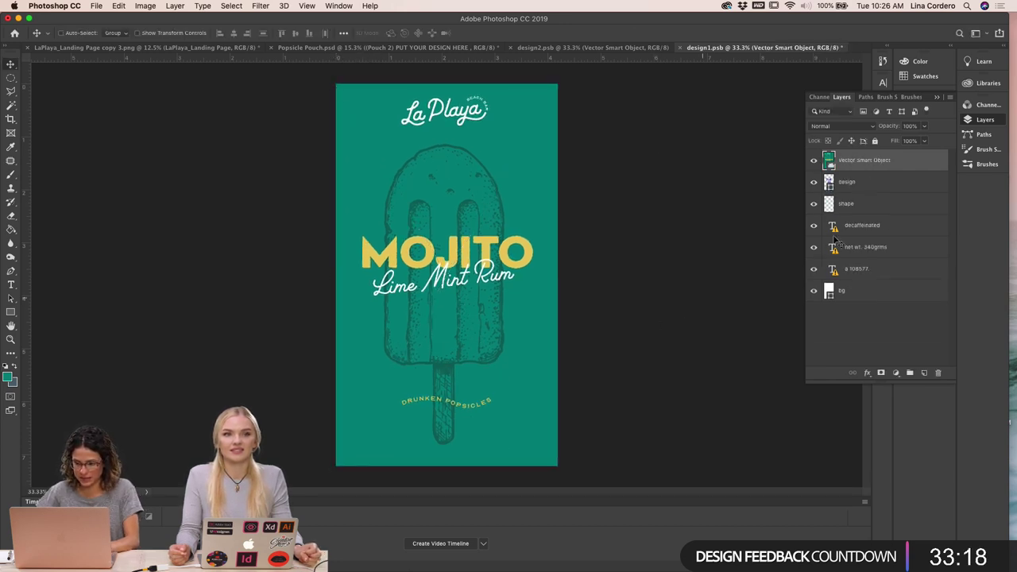
pyautogui.click(577, 49)
pyautogui.click(477, 51)
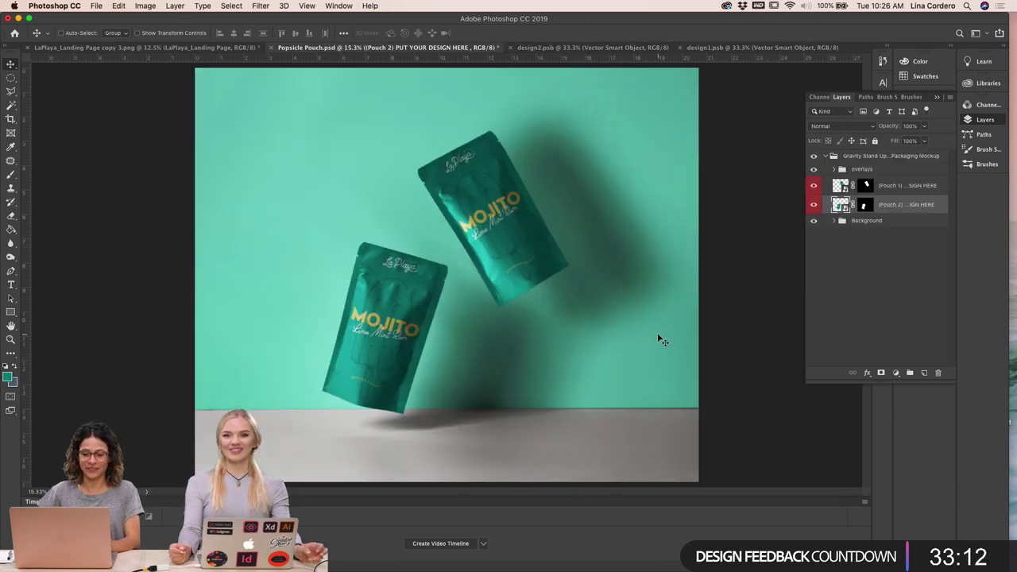
# Expand the Background group, then pick a hex code from the Illustrator brand palette
pyautogui.click(834, 221)
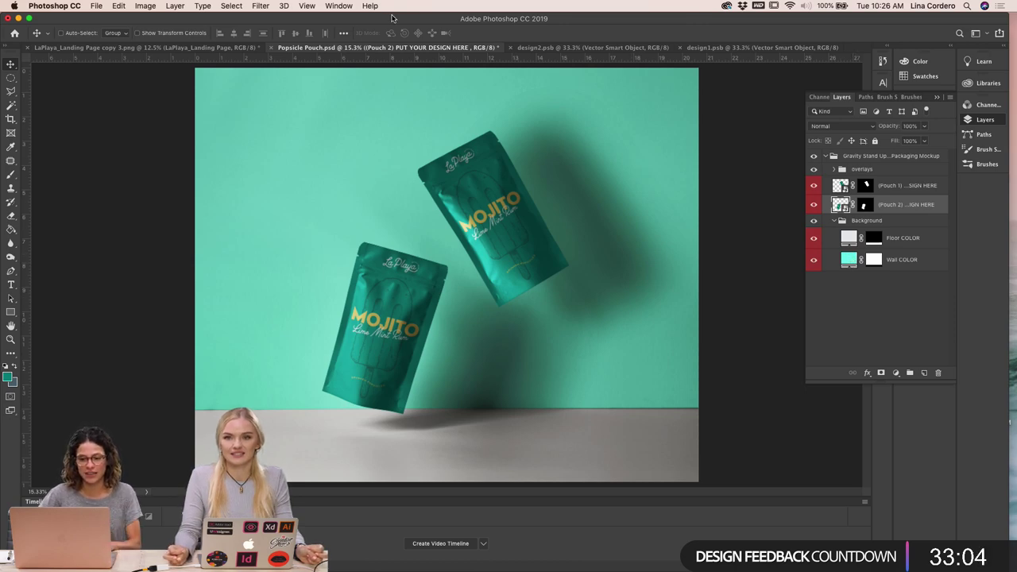
pyautogui.moveTo(391, 17); pyautogui.dragTo(357, 263)
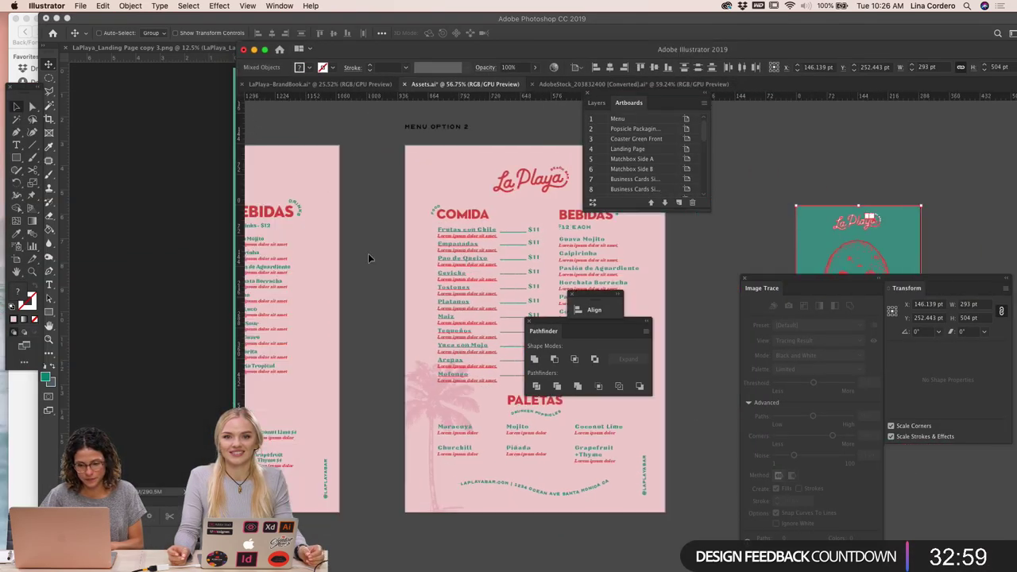
pyautogui.scroll(5, 368, 253)
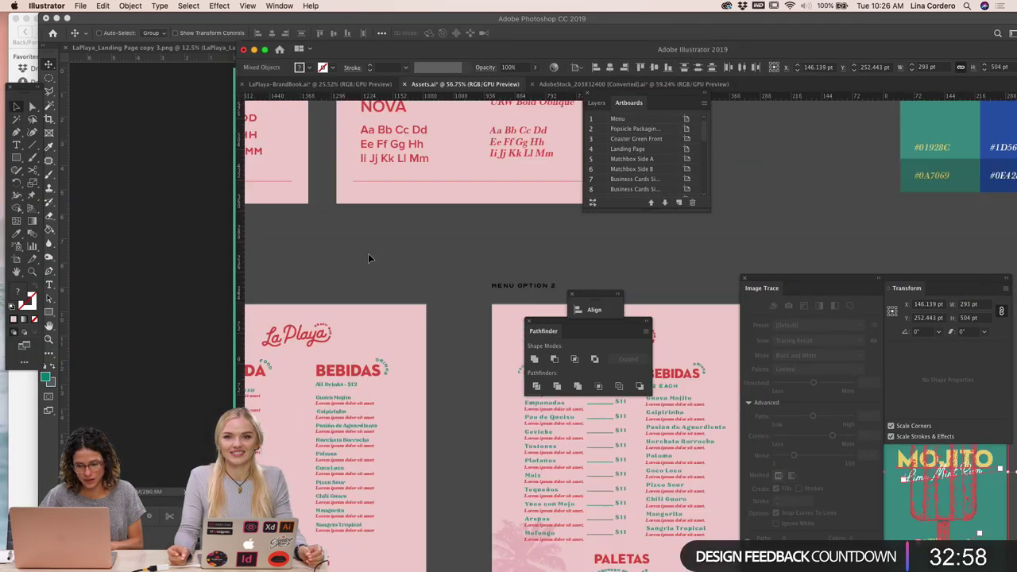
pyautogui.scroll(-3, 368, 254)
pyautogui.hscroll(6, 368, 253)
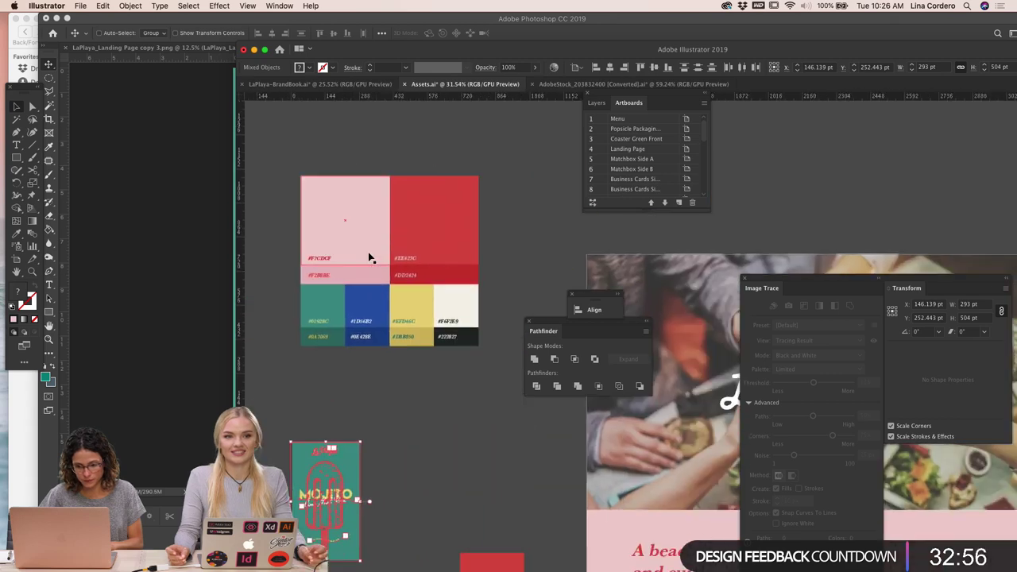
pyautogui.click(327, 260)
pyautogui.click(223, 241)
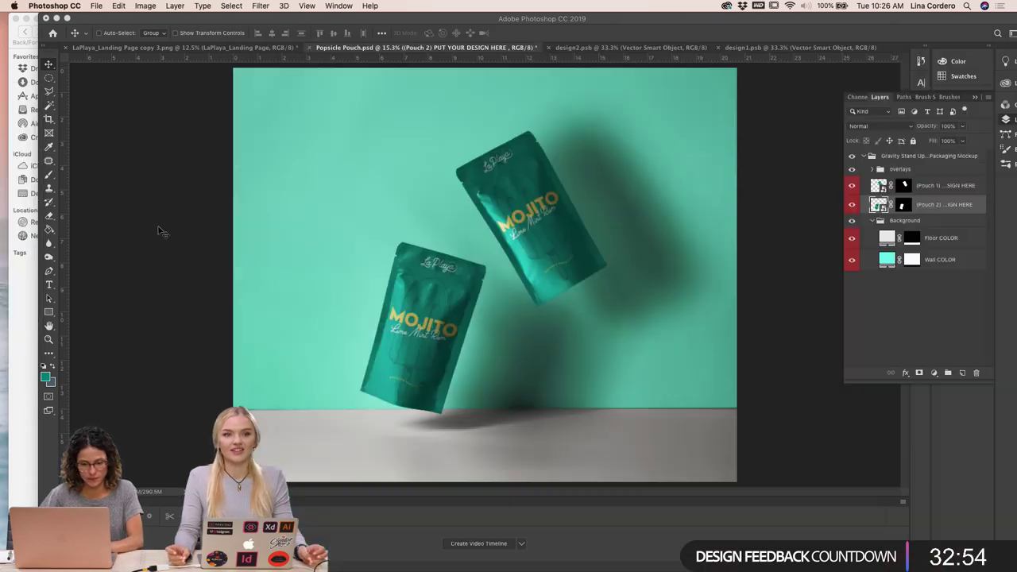
pyautogui.moveTo(286, 23); pyautogui.dragTo(256, 22)
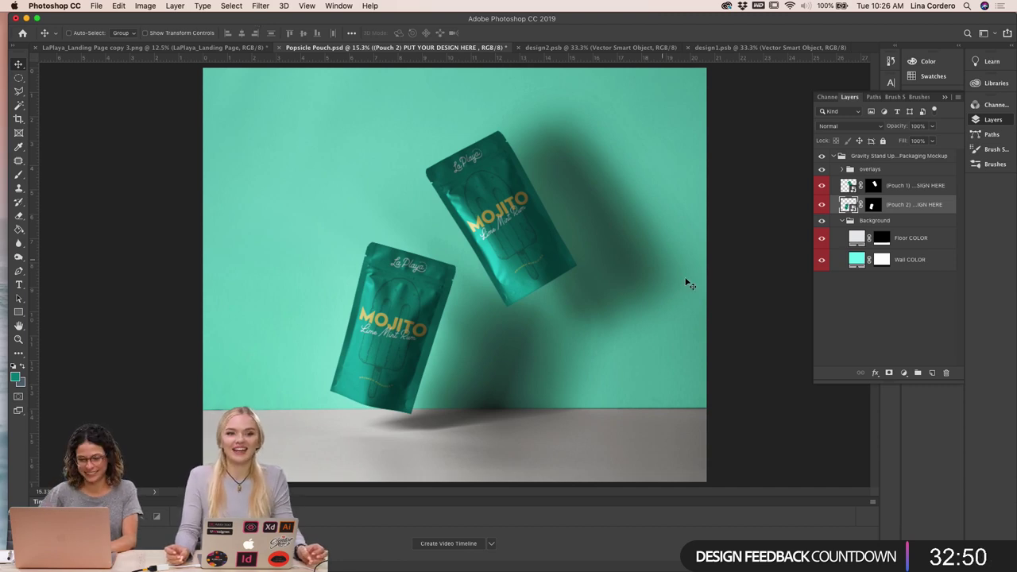
# Set the Wall COLOR fill to pink F7CDCF
pyautogui.doubleClick(856, 260)
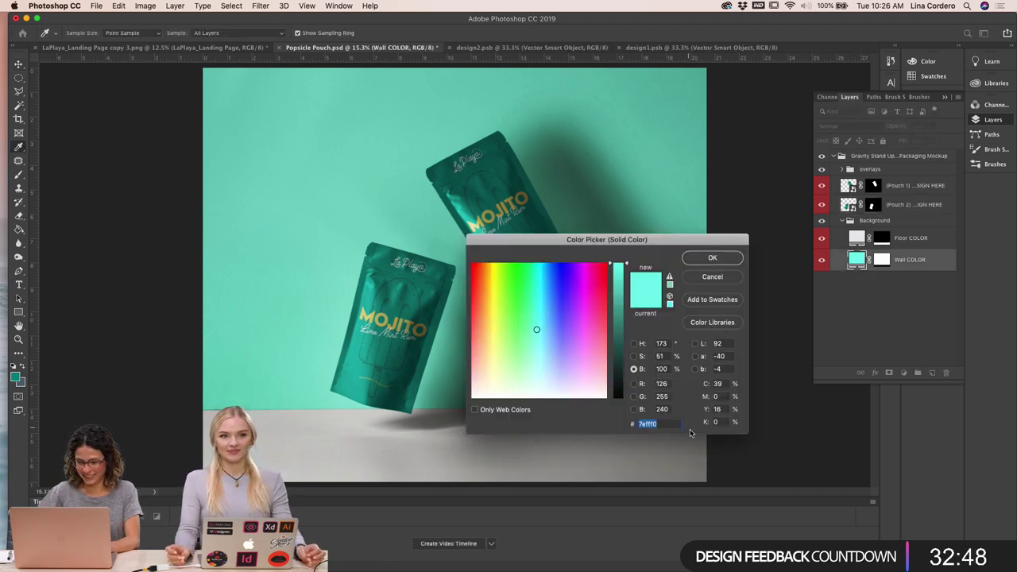
pyautogui.doubleClick(648, 424)
pyautogui.write('F7CDCF')
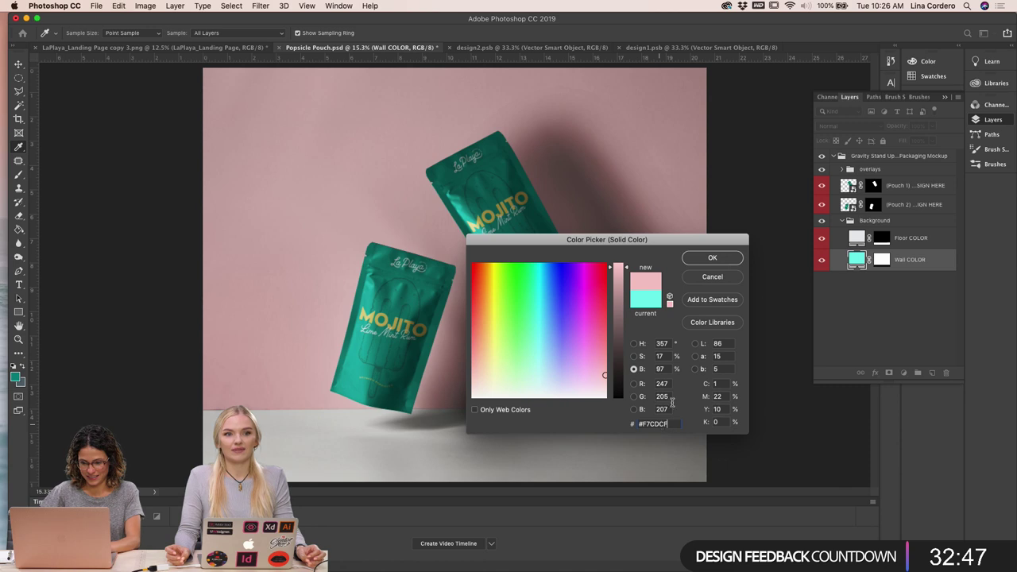
pyautogui.click(711, 258)
# Set the Floor COLOR fill to pink F7CDCF and save the pouch file
pyautogui.doubleClick(856, 238)
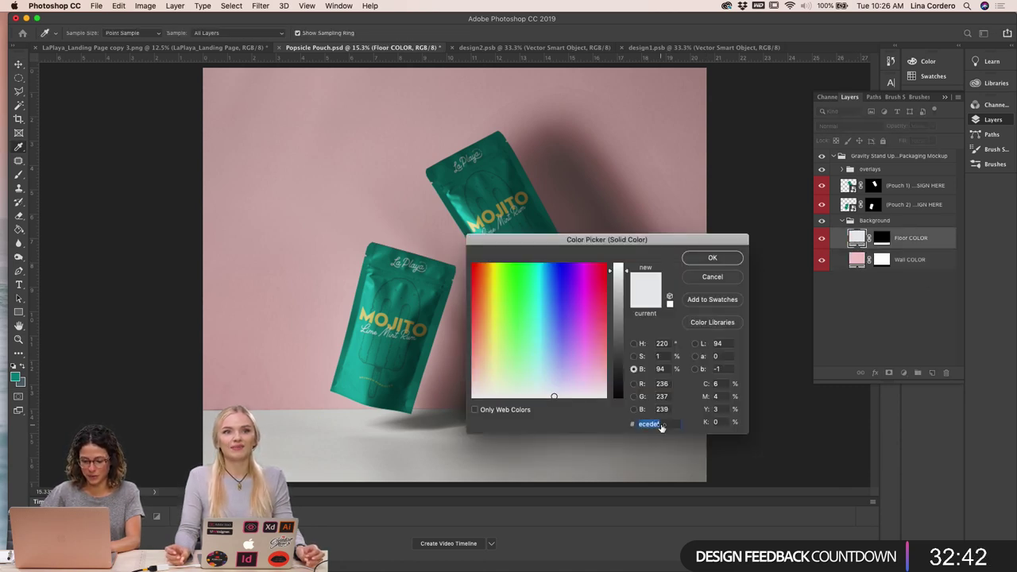
pyautogui.write('F7CDCF')
pyautogui.click(714, 259)
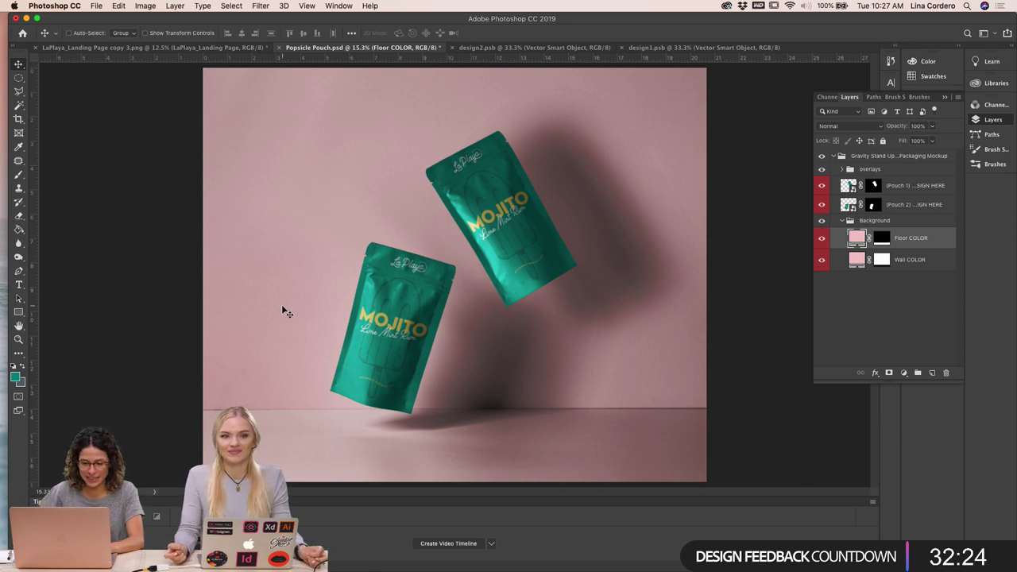
pyautogui.scroll(2, 281, 304)
pyautogui.scroll(-4, 281, 305)
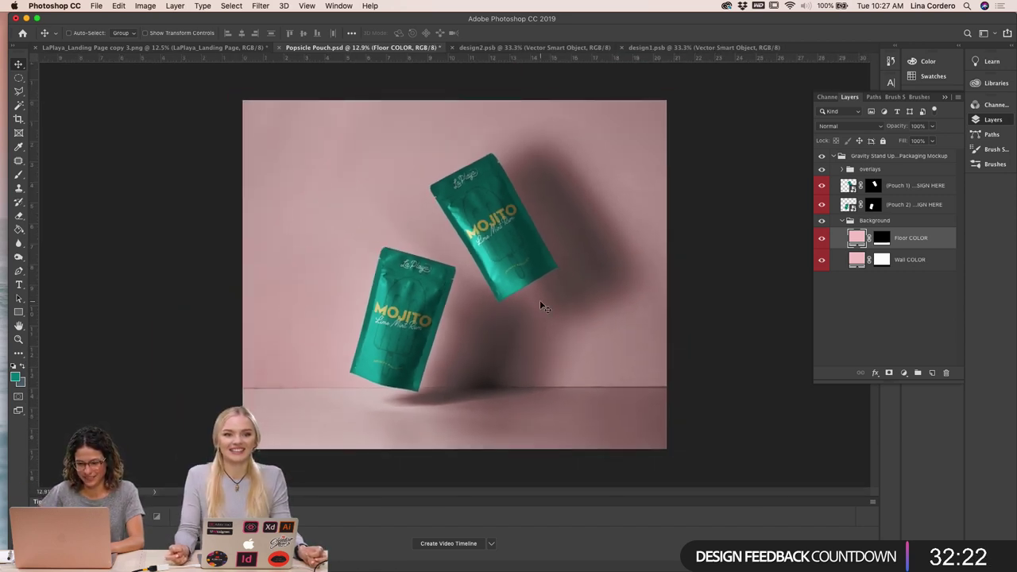
pyautogui.scroll(2, 540, 301)
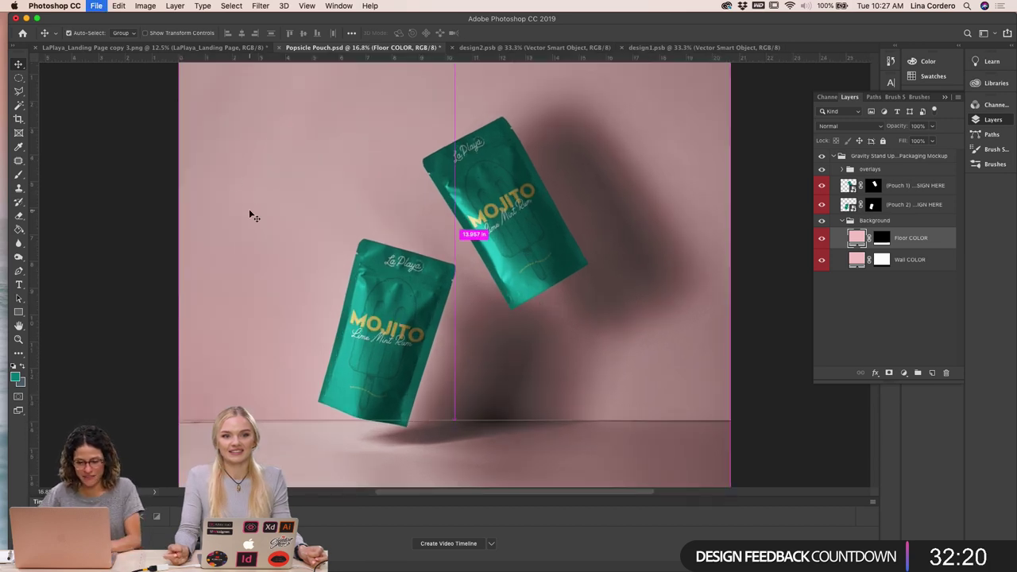
pyautogui.press('super+s')
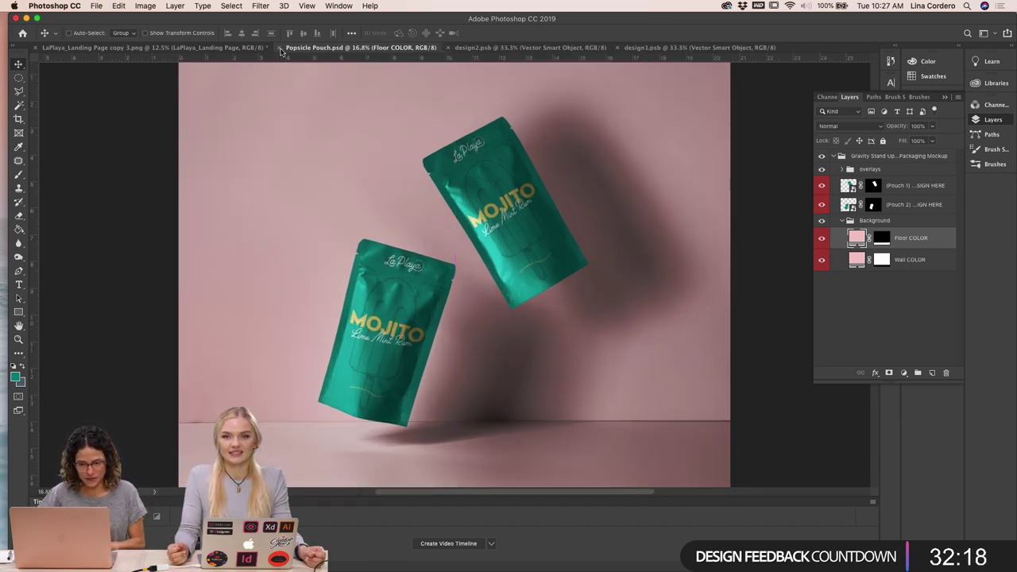
# Choose File > Save As for the pink pouch mockup
pyautogui.click(95, 5)
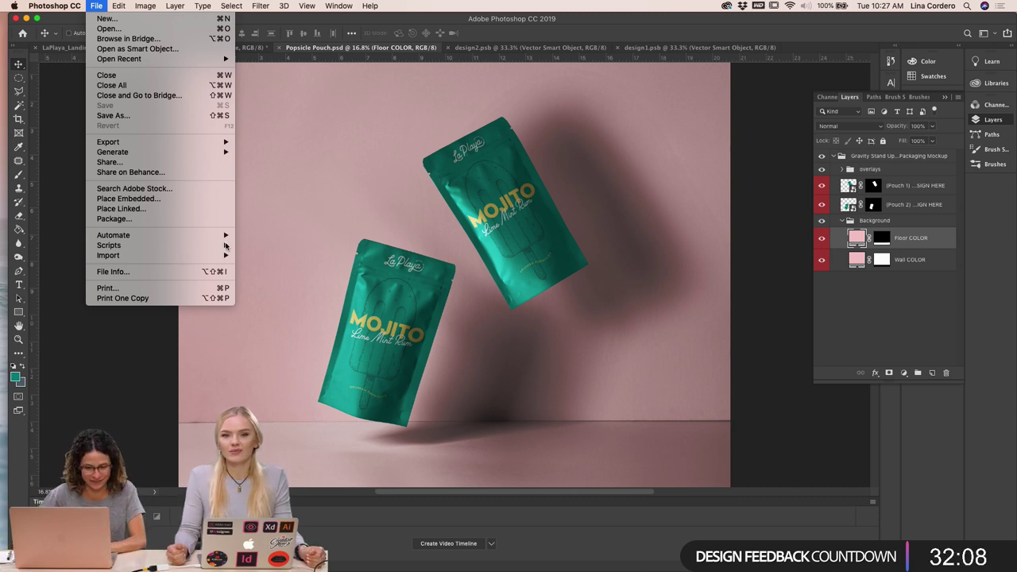
pyautogui.moveTo(175, 141)
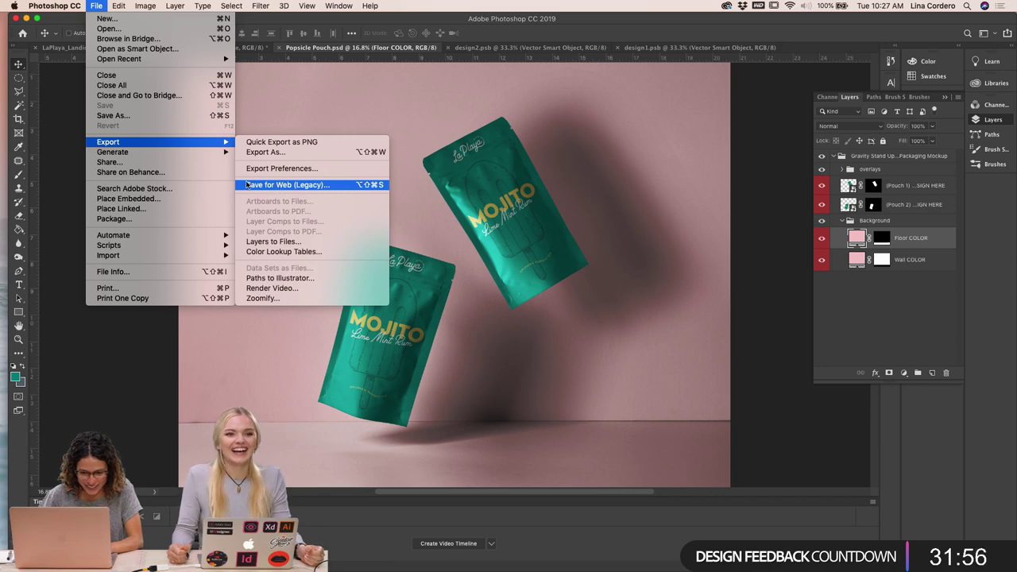
pyautogui.click(173, 116)
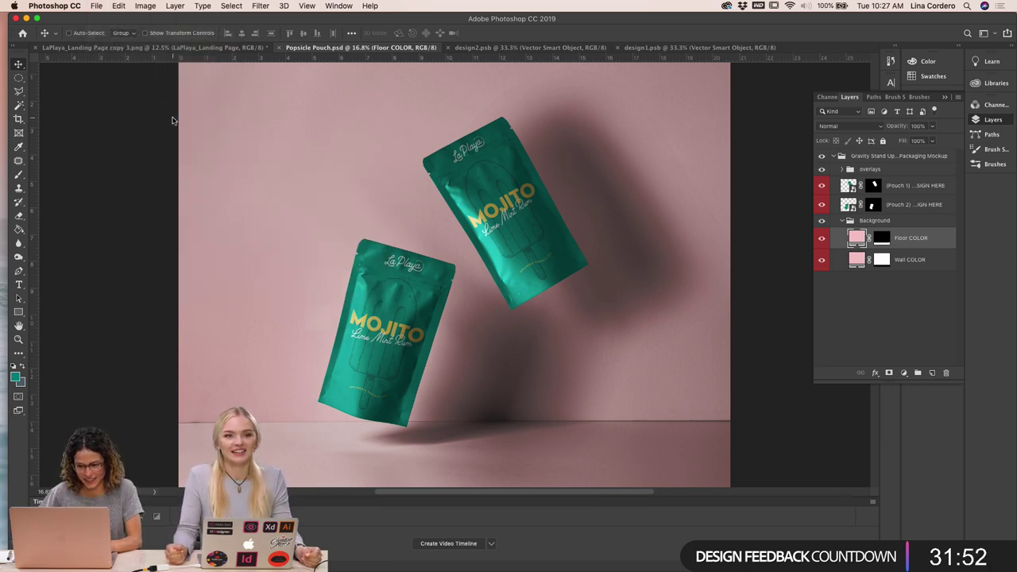
# Trim the file name, choose JPEG and save, then cancel the JPEG Options
pyautogui.press('Right')
pyautogui.press('BackSpace')
pyautogui.press('BackSpace')
pyautogui.press('BackSpace')
pyautogui.press('BackSpace')
pyautogui.press('BackSpace')
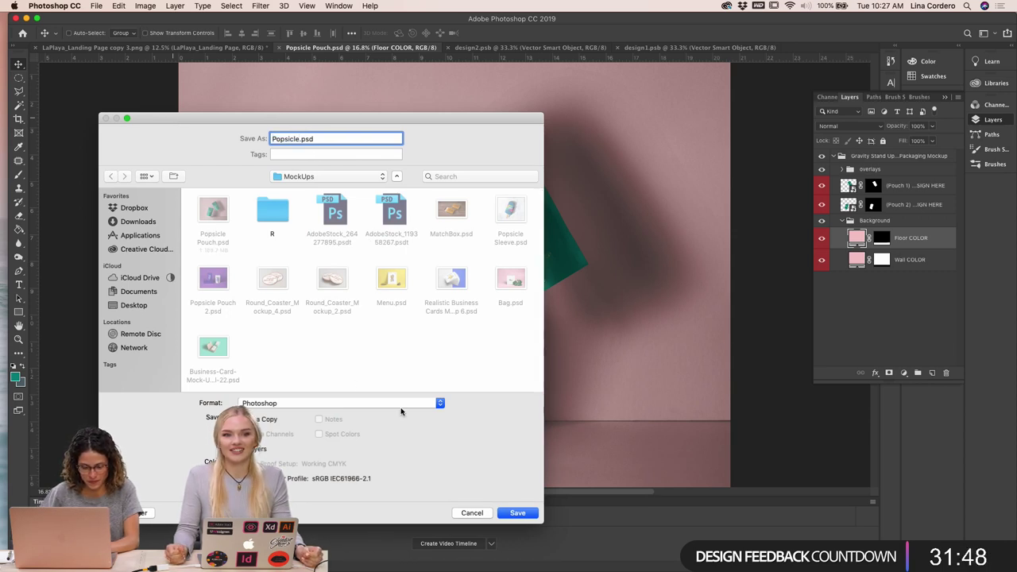
pyautogui.click(348, 403)
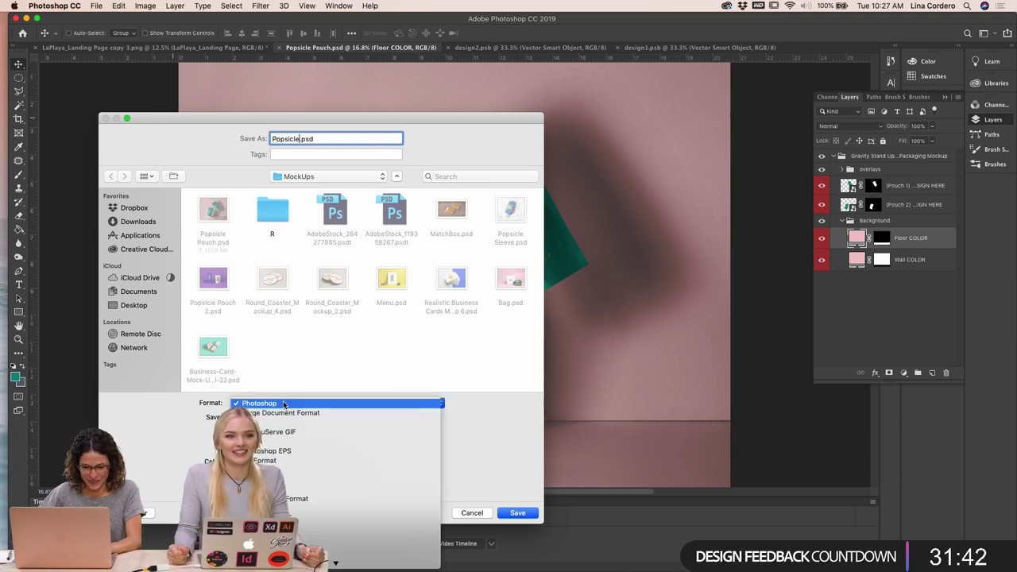
pyautogui.click(381, 471)
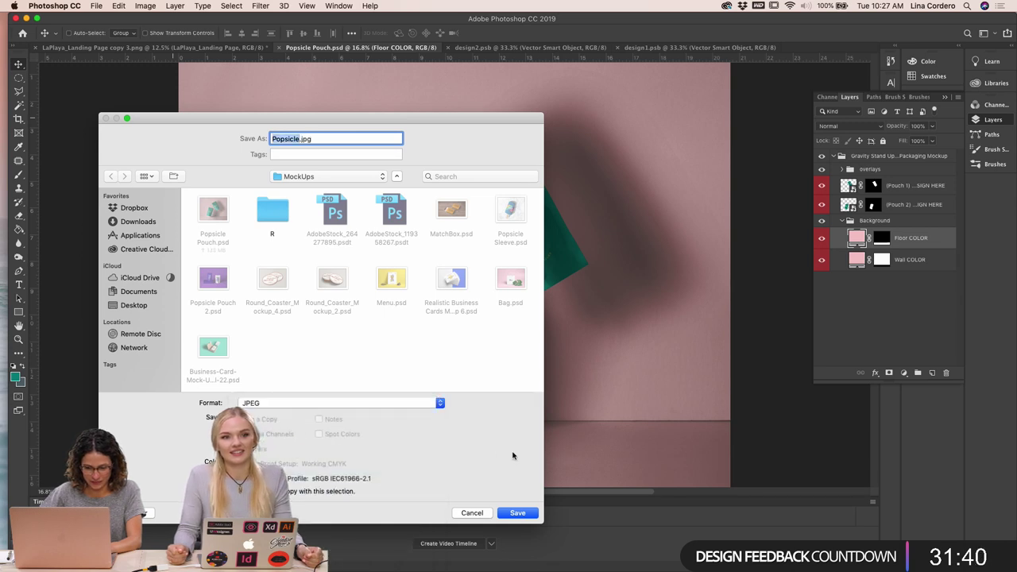
pyautogui.click(513, 513)
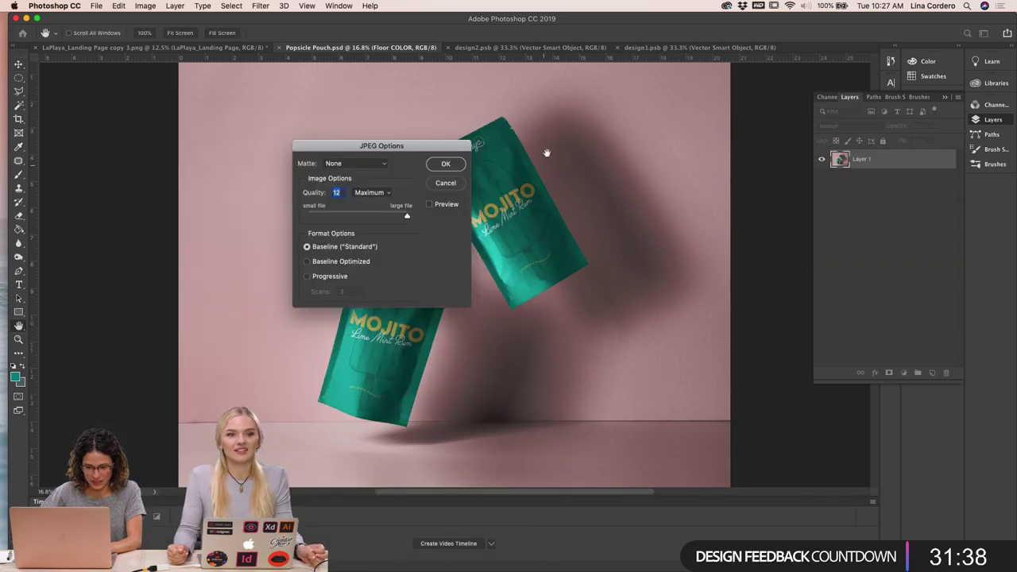
pyautogui.click(446, 183)
# Reopen Save As and set the file format to JPEG
pyautogui.click(96, 6)
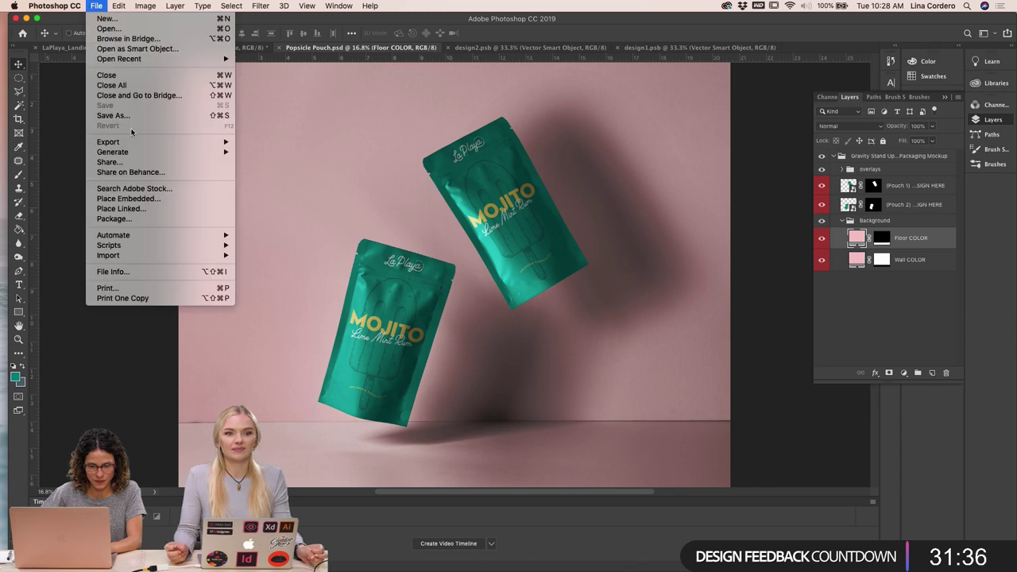
pyautogui.click(111, 115)
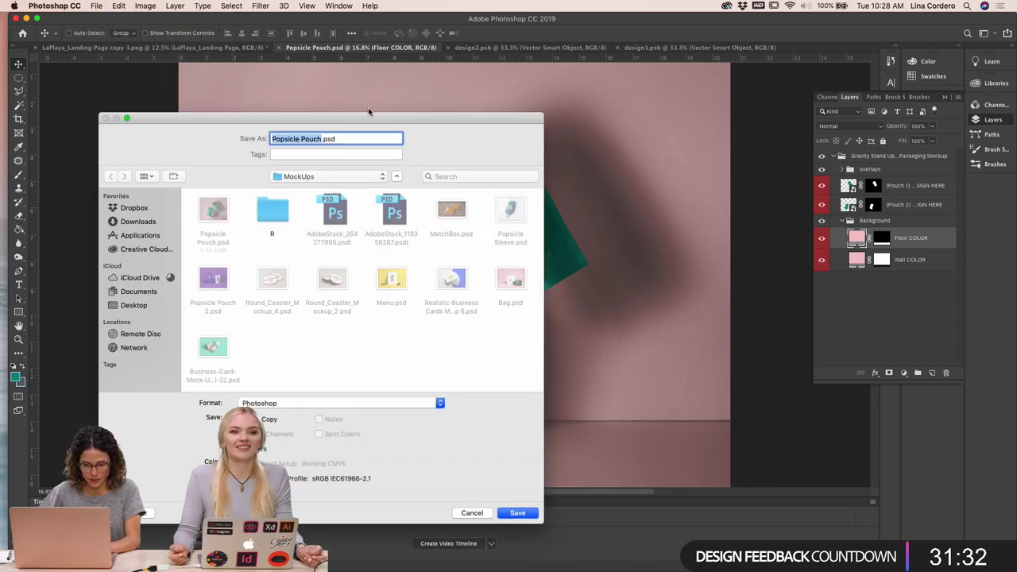
pyautogui.click(262, 403)
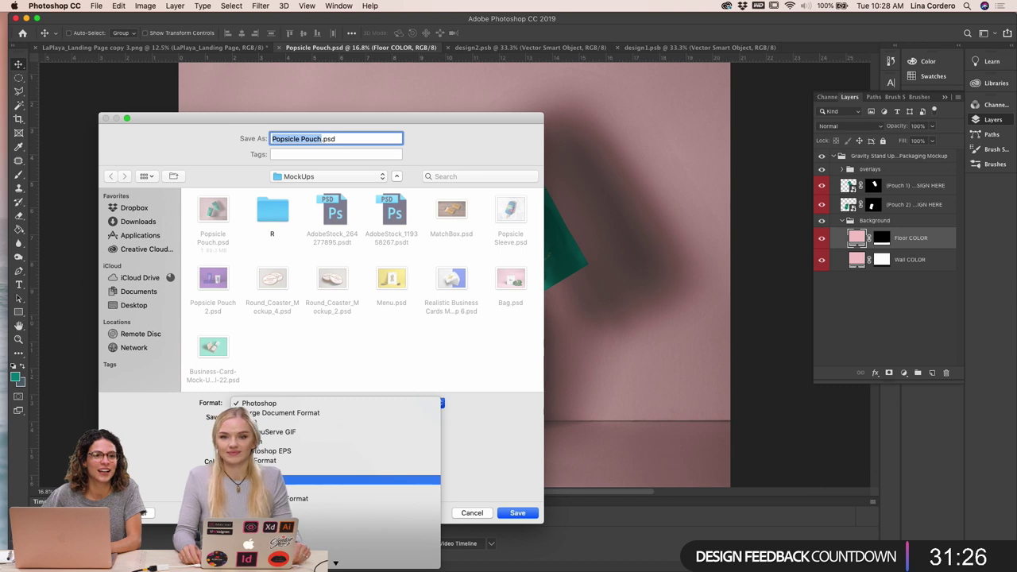
pyautogui.click(262, 470)
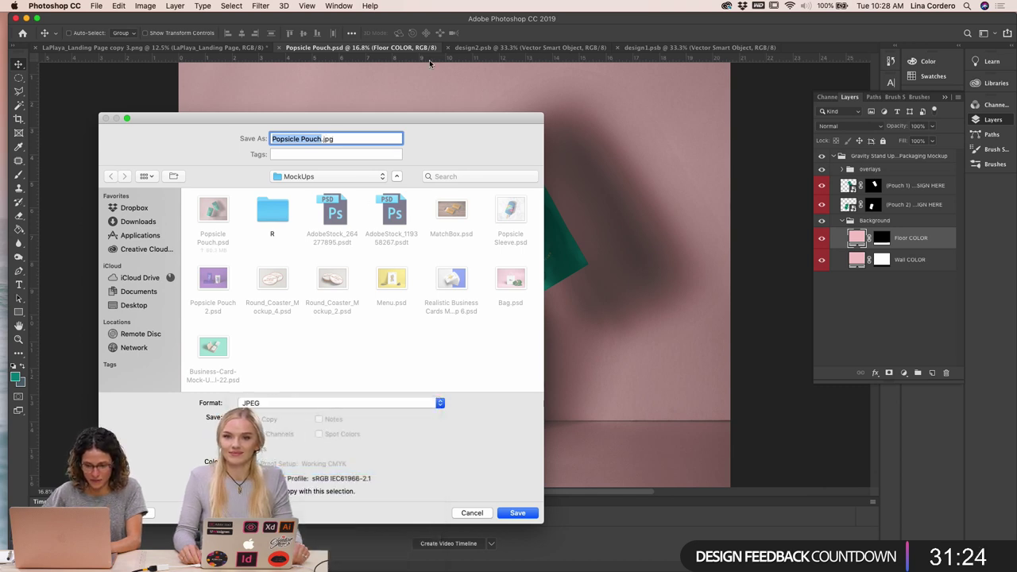
pyautogui.click(334, 403)
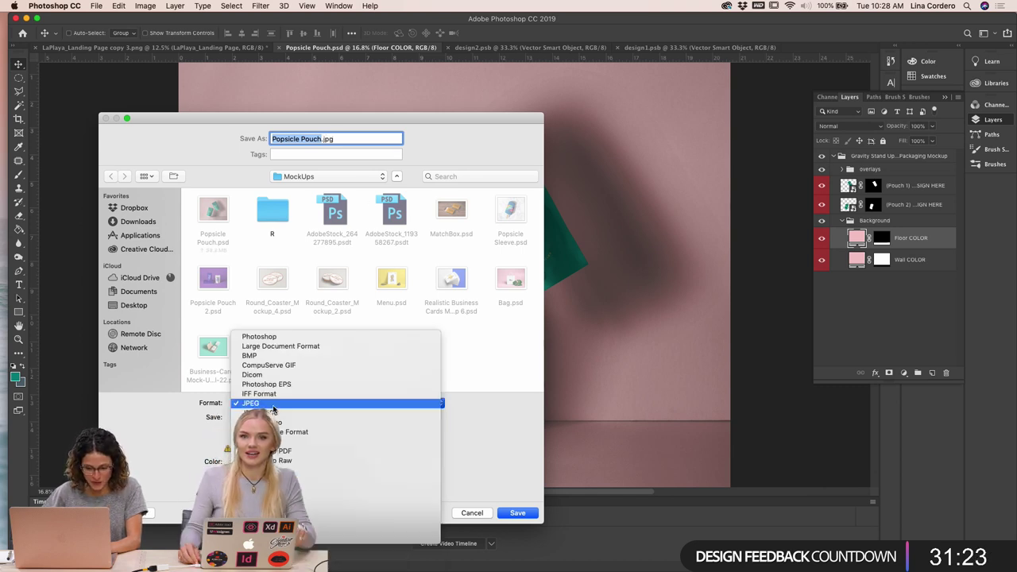
pyautogui.click(330, 404)
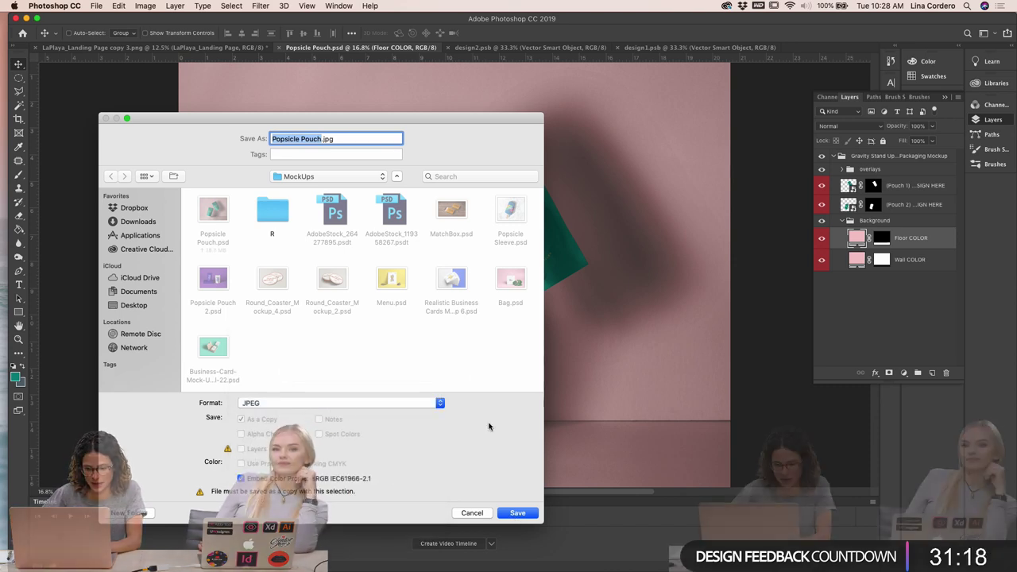
# Save to the Assets folder as Mockup-Popsicle Pouch.jpg with maximum-quality JPEG options
pyautogui.click(293, 178)
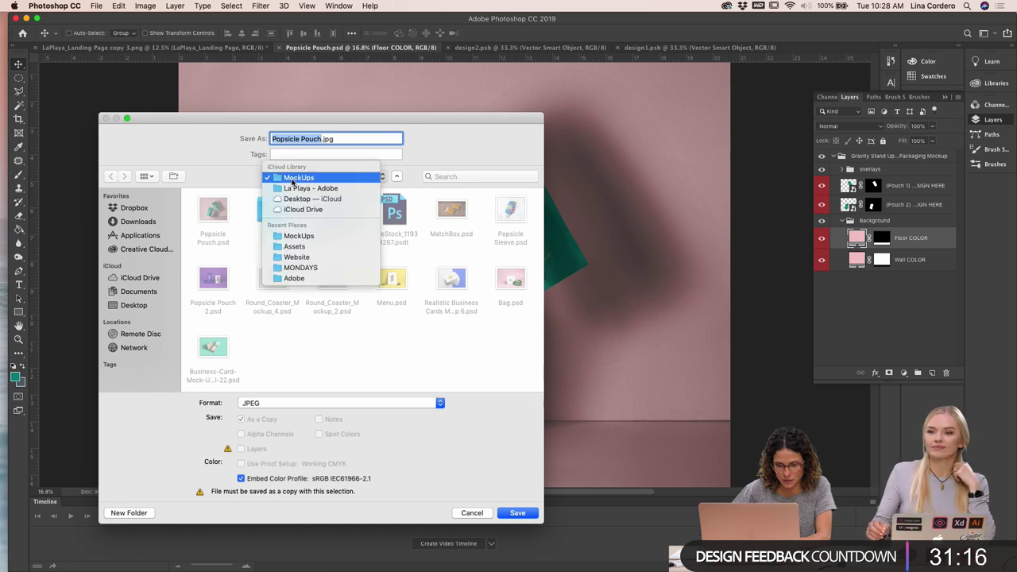
pyautogui.click(295, 246)
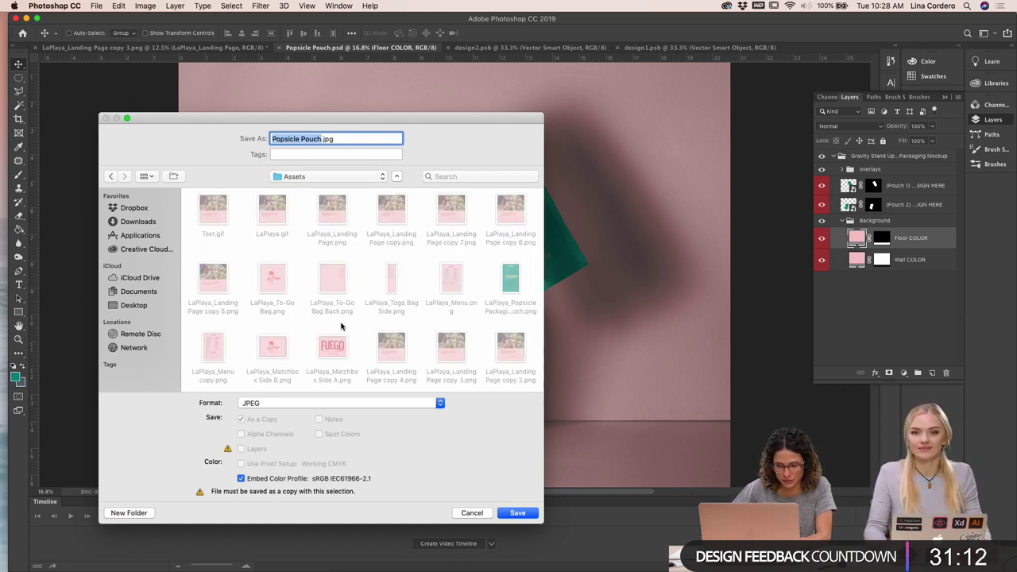
pyautogui.scroll(-5, 341, 326)
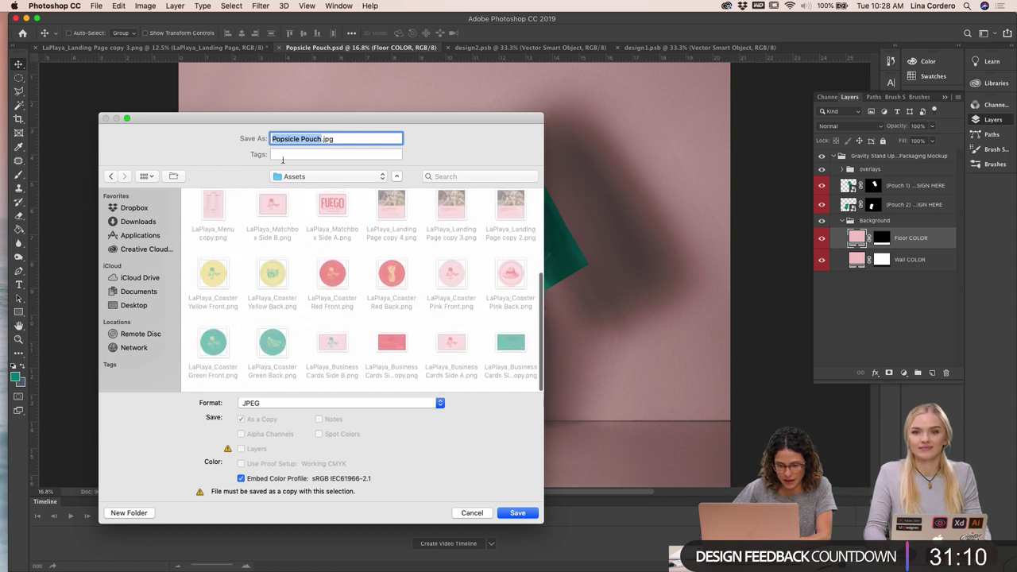
pyautogui.click(272, 139)
pyautogui.write('Mock')
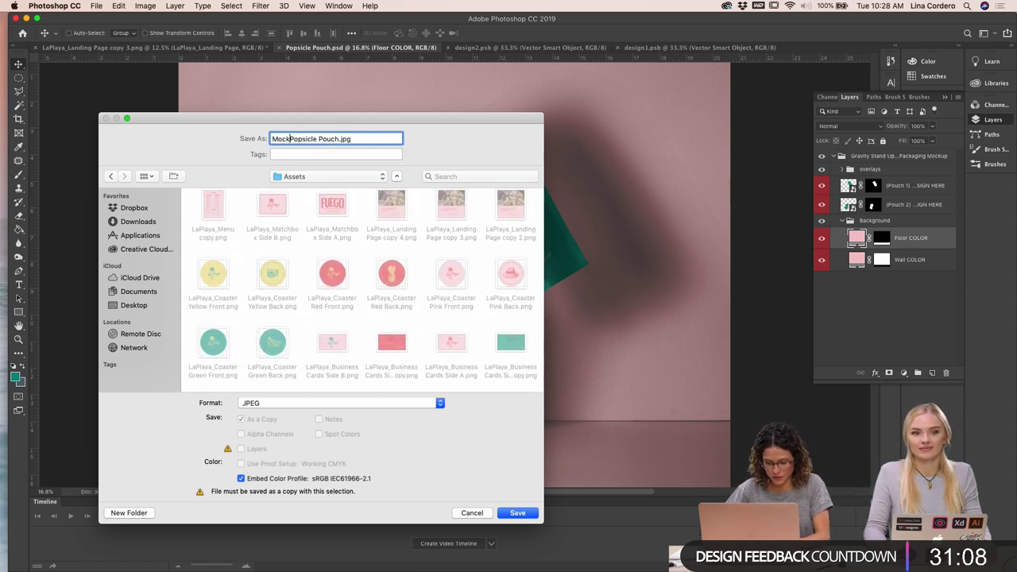
pyautogui.write('up-')
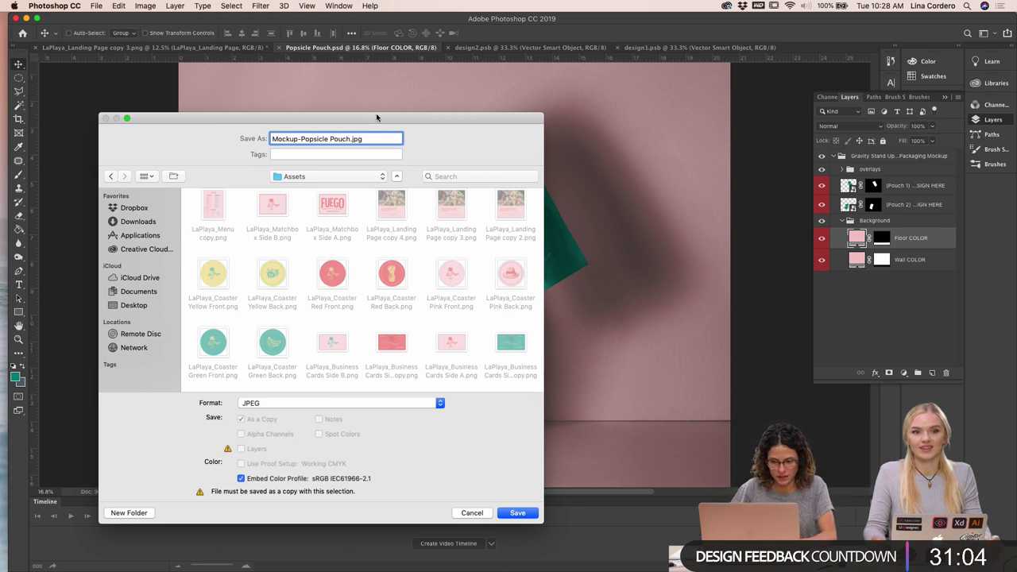
pyautogui.moveTo(301, 139); pyautogui.dragTo(271, 139)
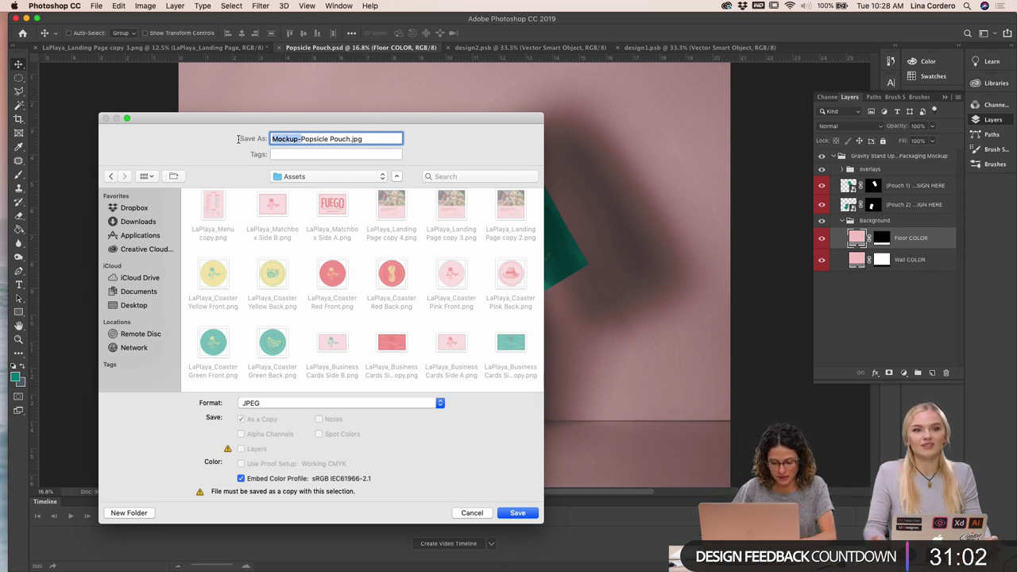
pyautogui.click(349, 140)
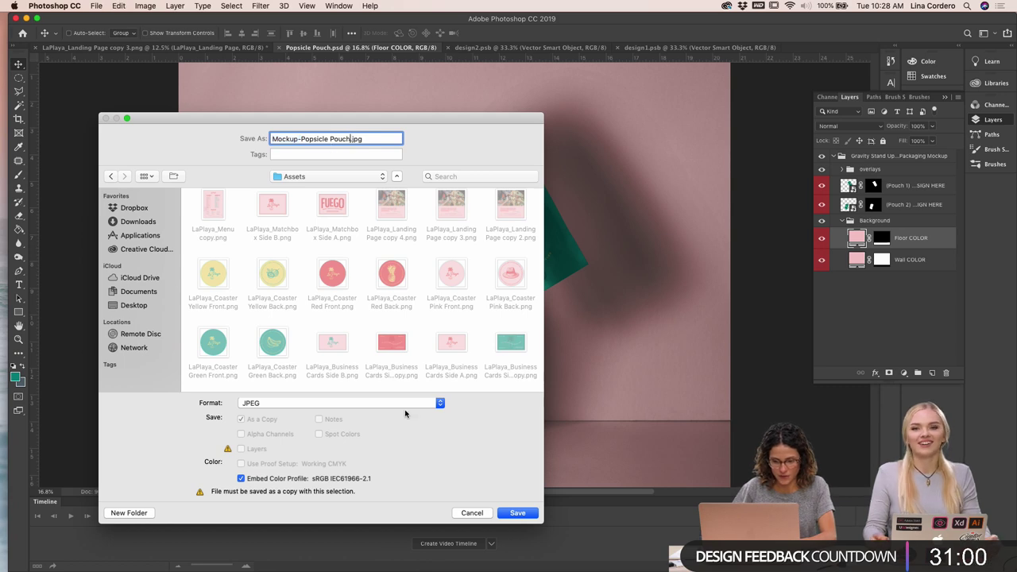
pyautogui.click(517, 513)
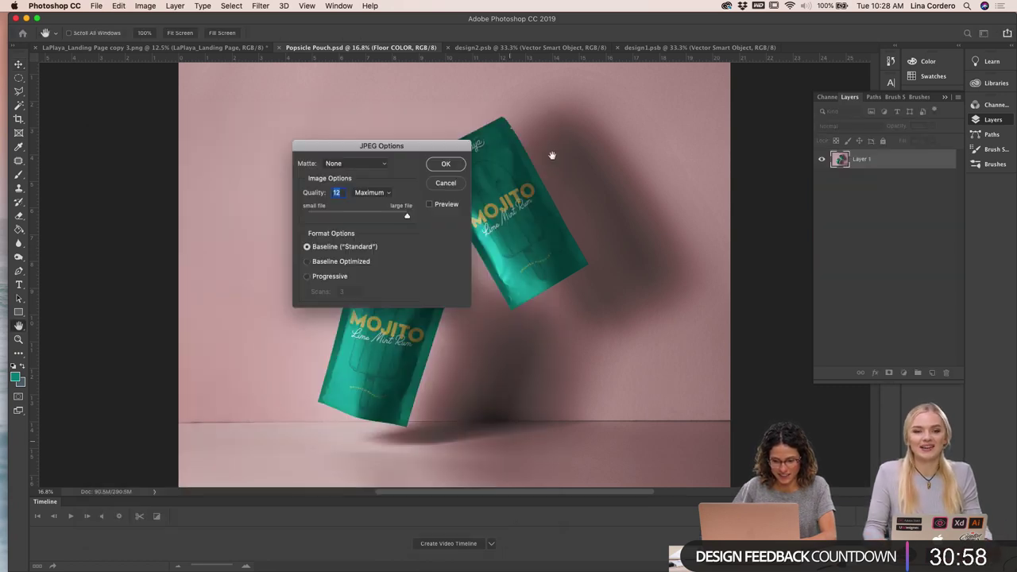
pyautogui.click(447, 165)
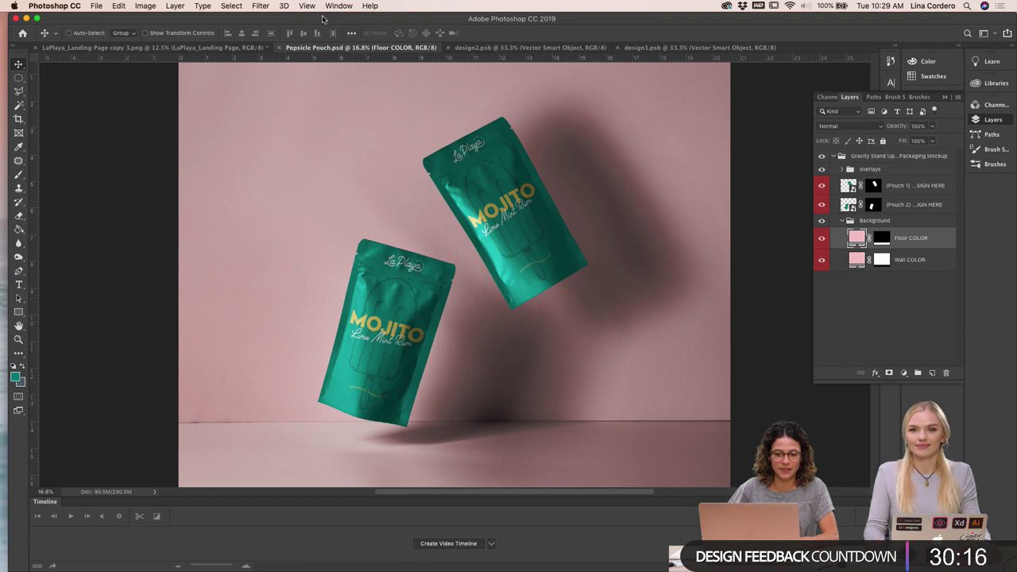
# Bring the MockUps folder forward and open Menu.psd in Photoshop
pyautogui.doubleClick(389, 18)
pyautogui.click(297, 136)
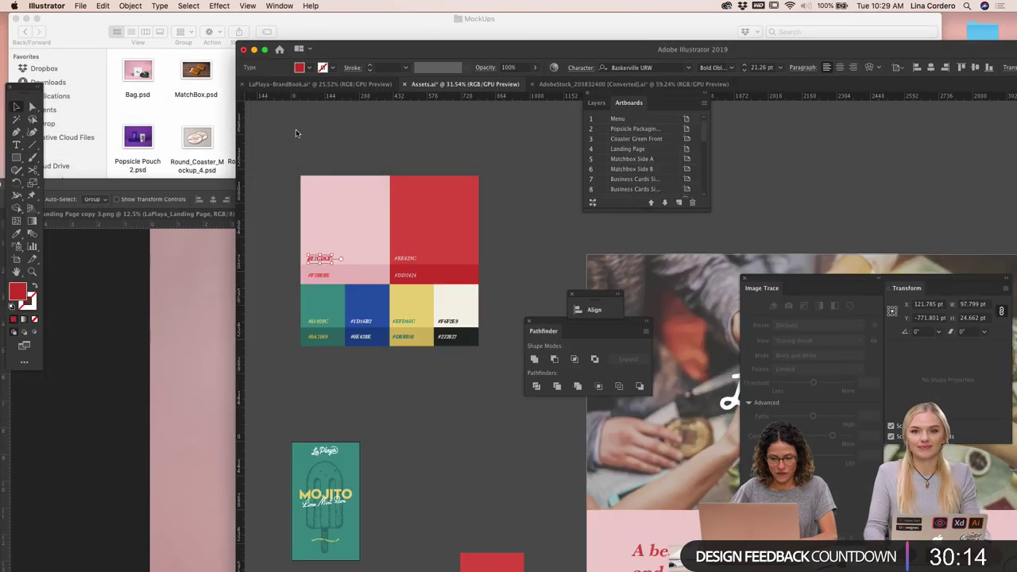
pyautogui.click(169, 286)
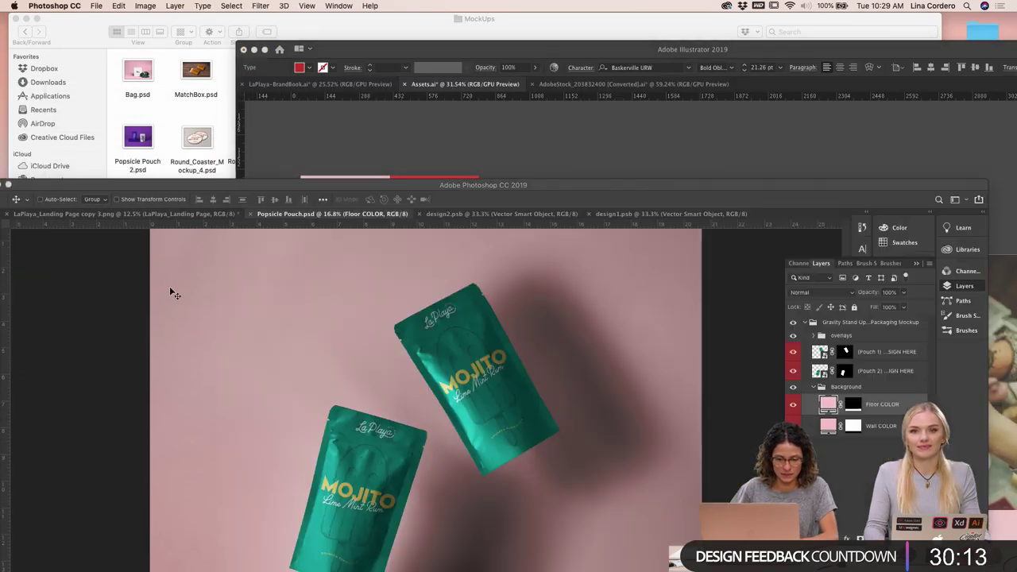
pyautogui.click(218, 122)
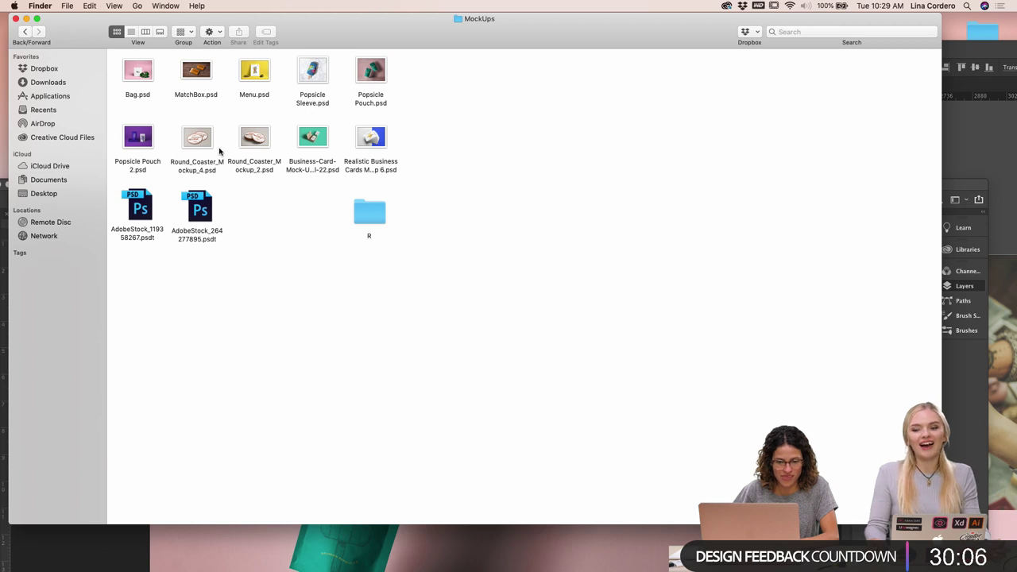
pyautogui.click(263, 73)
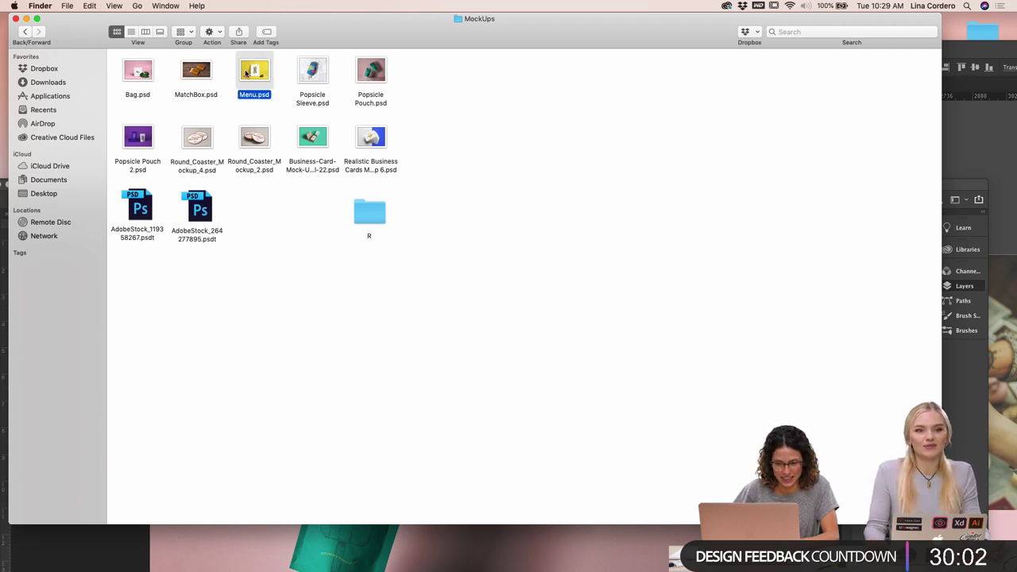
pyautogui.doubleClick(259, 76)
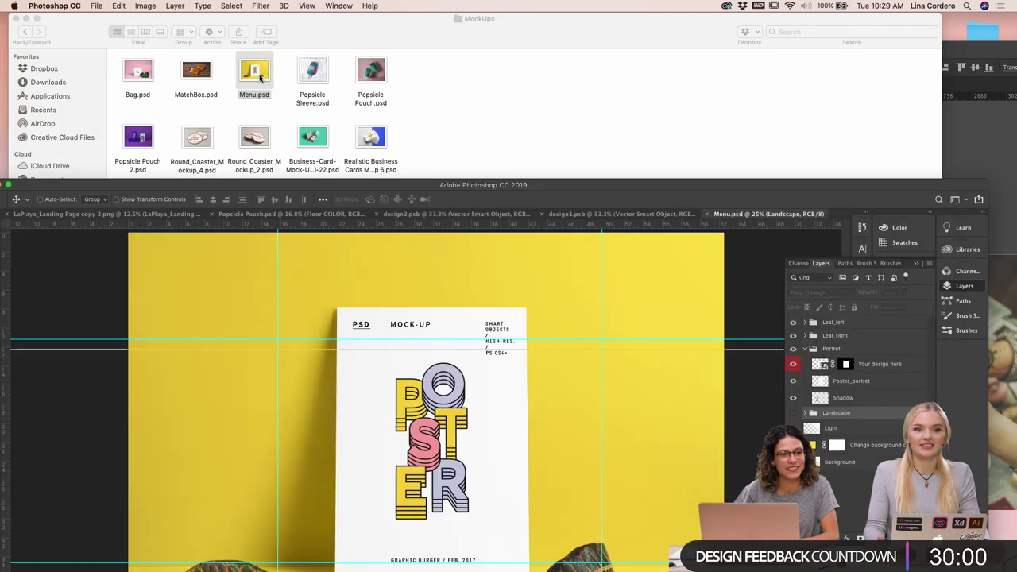
# Move the Photoshop window higher and switch to Illustrator
pyautogui.moveTo(434, 184); pyautogui.dragTo(459, 51)
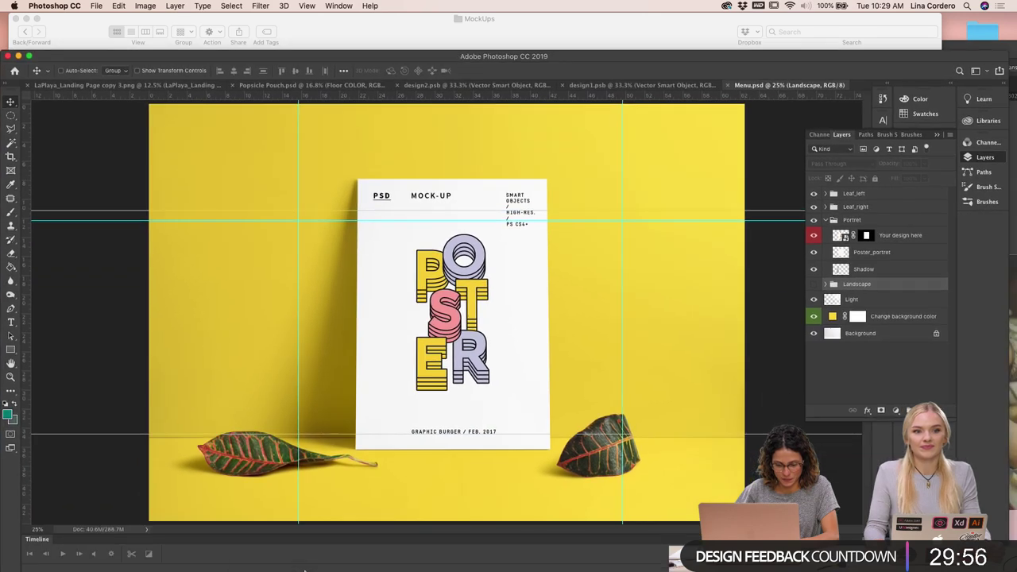
pyautogui.moveTo(509, 561)
pyautogui.click(630, 559)
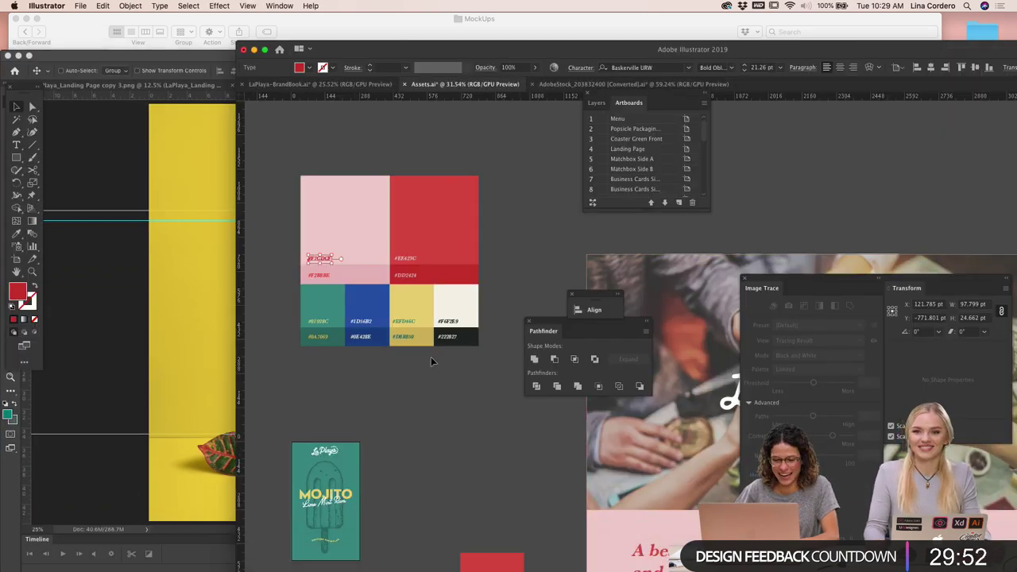
# Close the floating Align panel and move the Artboards panel out of the way
pyautogui.hscroll(5, 430, 362)
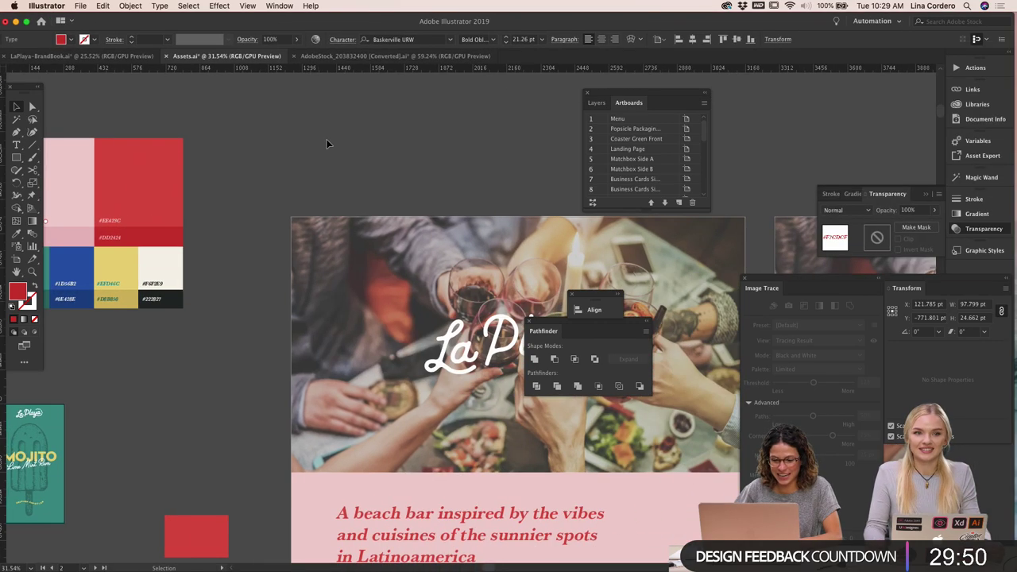
pyautogui.scroll(-5, 326, 144)
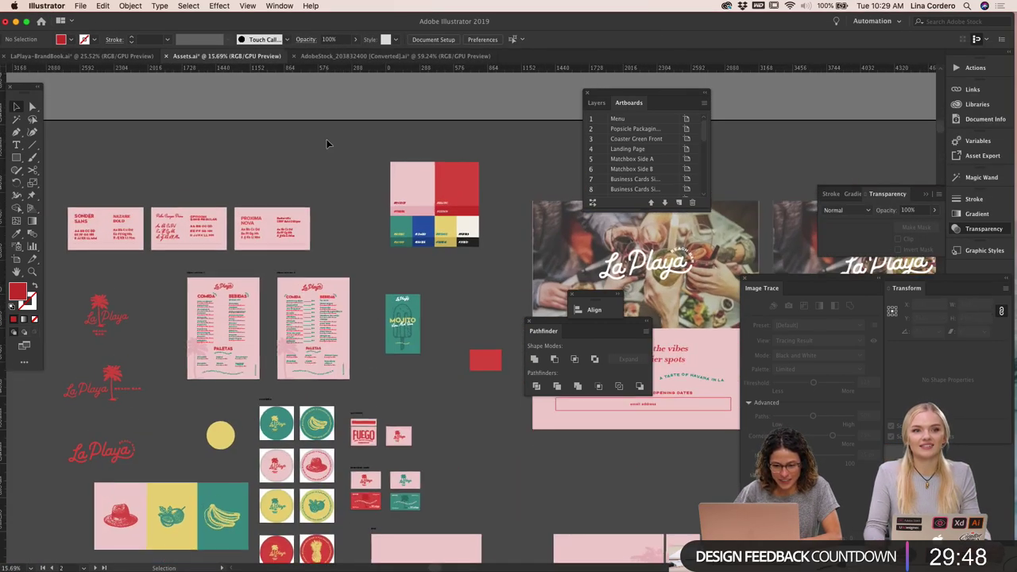
pyautogui.scroll(5, 326, 144)
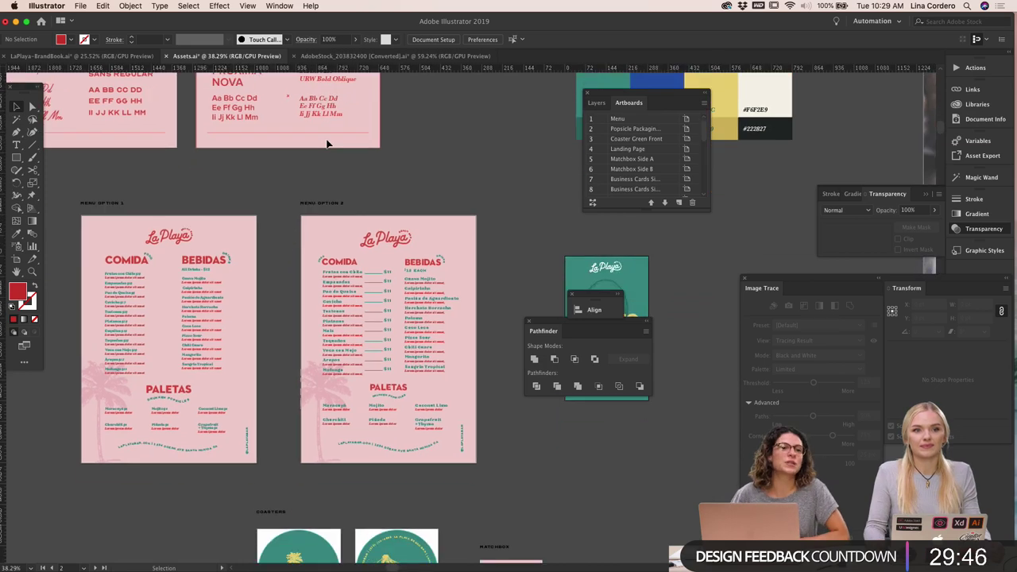
pyautogui.scroll(4, 326, 144)
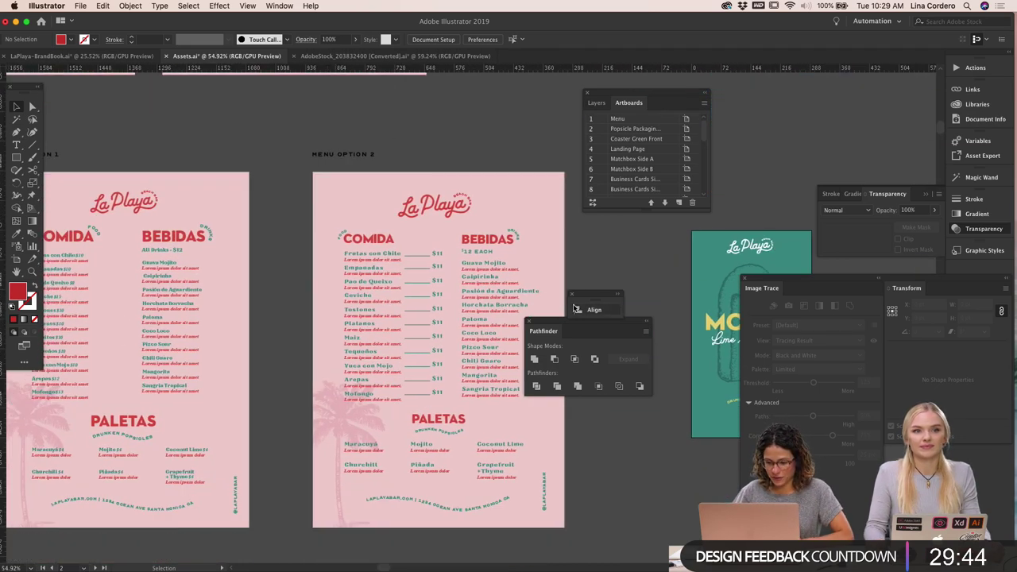
pyautogui.click(575, 297)
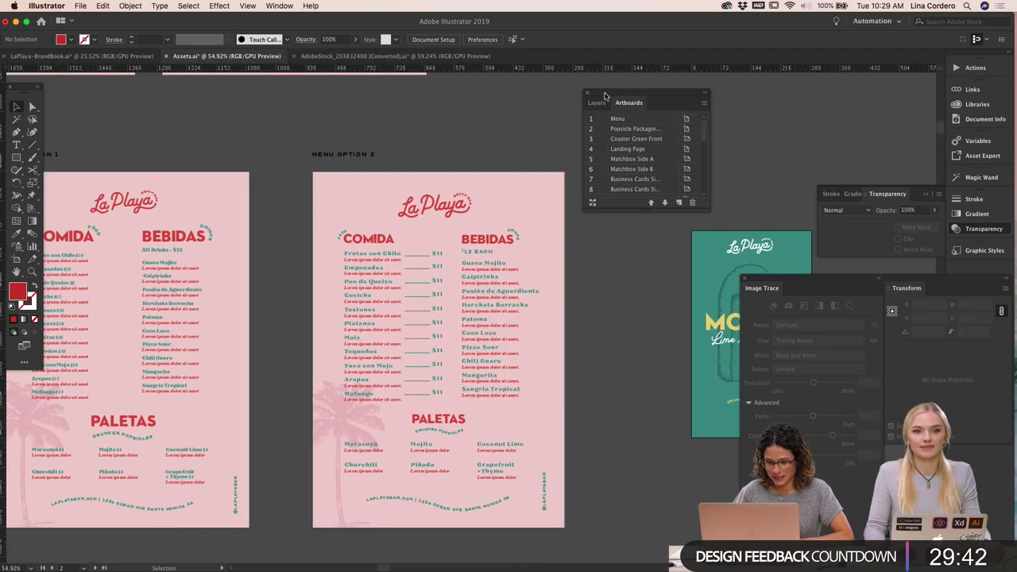
pyautogui.moveTo(604, 96); pyautogui.dragTo(847, 89)
# Marquee-select all Menu Option 1 artwork, then bring Photoshop back to the front
pyautogui.hscroll(-3, 572, 219)
pyautogui.scroll(-2, 572, 218)
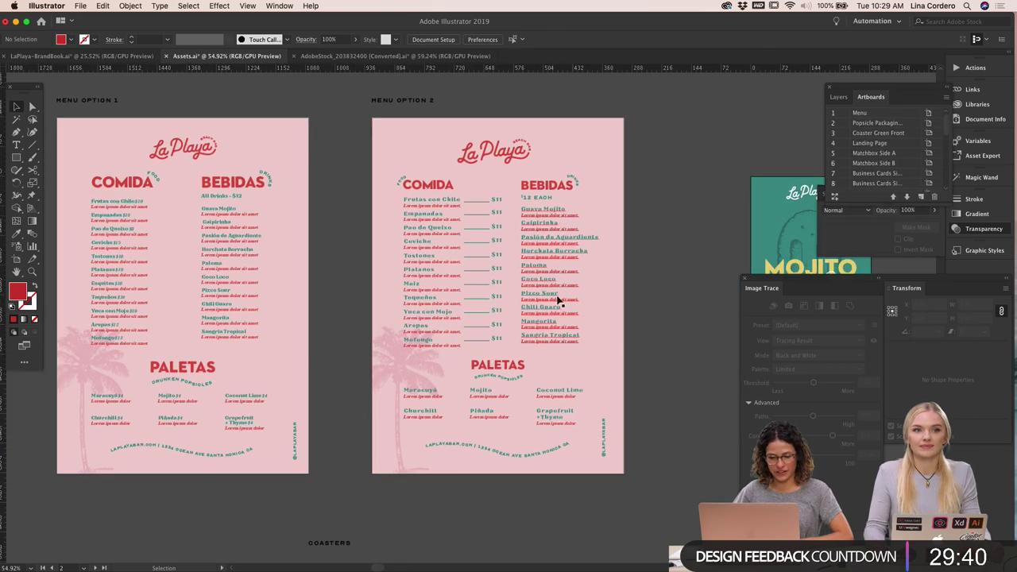
pyautogui.scroll(-2, 660, 368)
pyautogui.scroll(1, 660, 368)
pyautogui.hscroll(-3, 660, 368)
pyautogui.scroll(1, 661, 368)
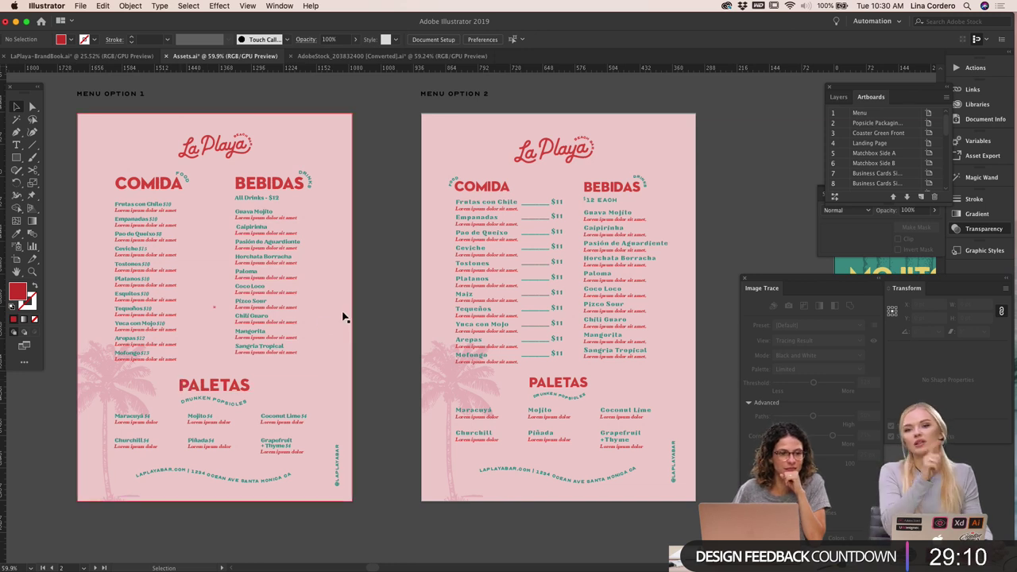
pyautogui.hscroll(-1, 360, 298)
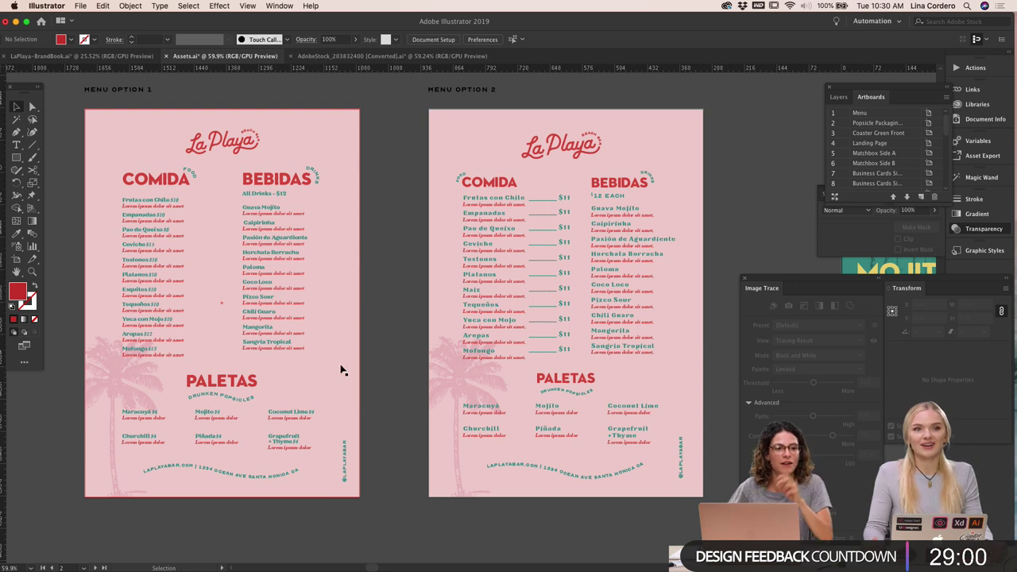
pyautogui.scroll(-1, 333, 337)
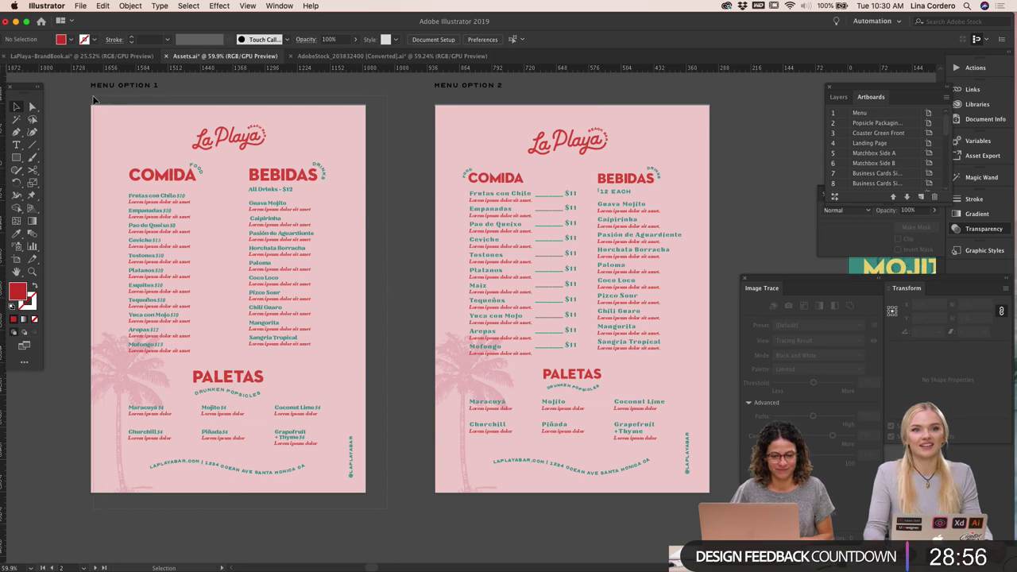
pyautogui.moveTo(93, 99); pyautogui.dragTo(164, 132)
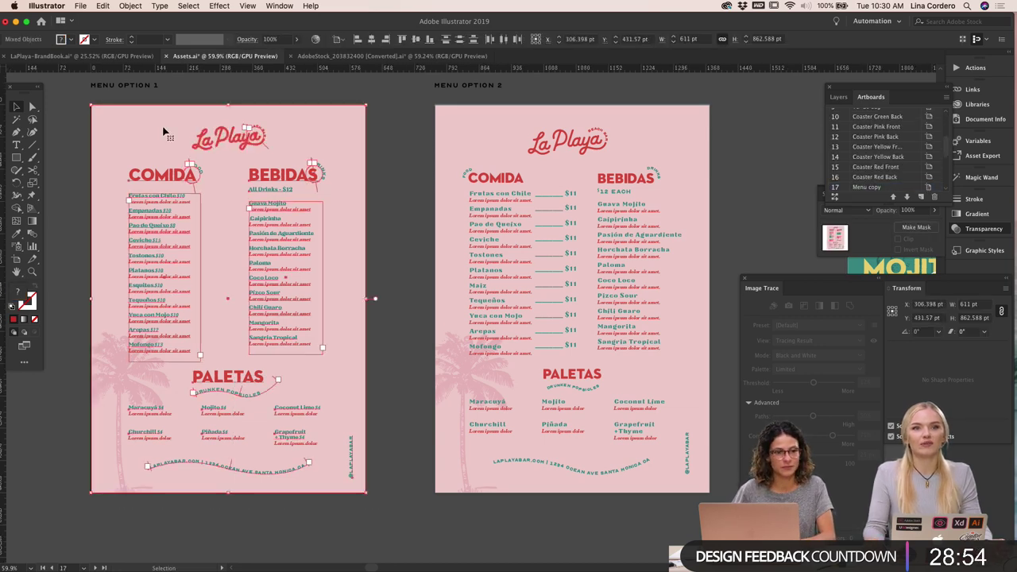
pyautogui.moveTo(399, 21); pyautogui.dragTo(389, 141)
pyautogui.click(386, 120)
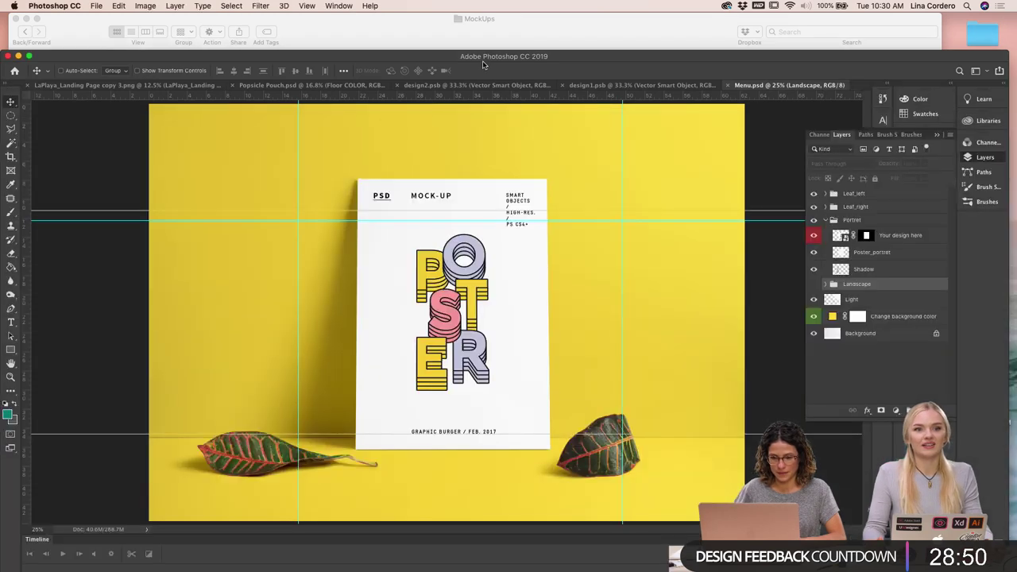
pyautogui.moveTo(482, 57); pyautogui.dragTo(473, 36)
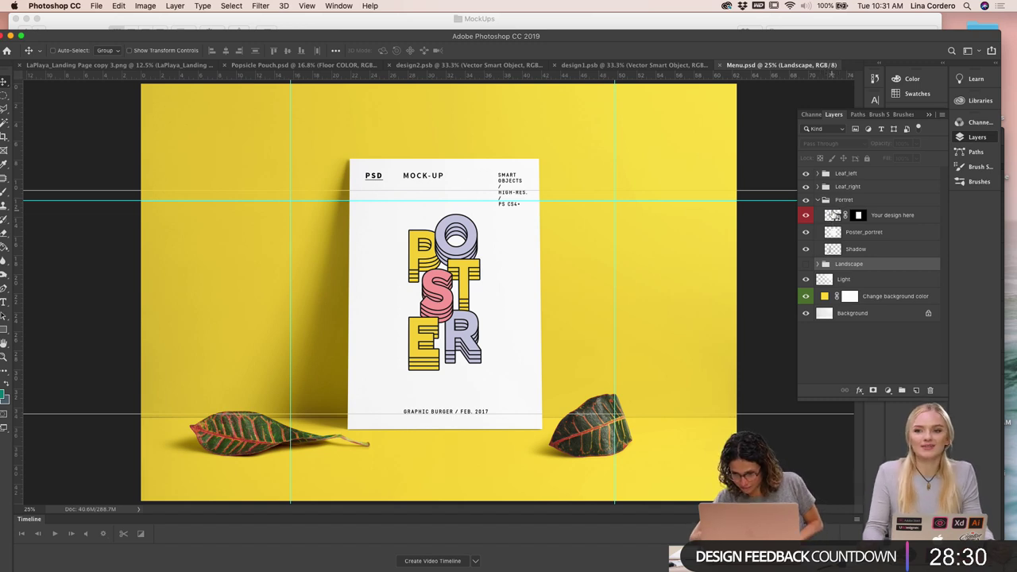
# Paste the La Playa menu artwork into the poster placeholder and place it over the poster
pyautogui.doubleClick(834, 216)
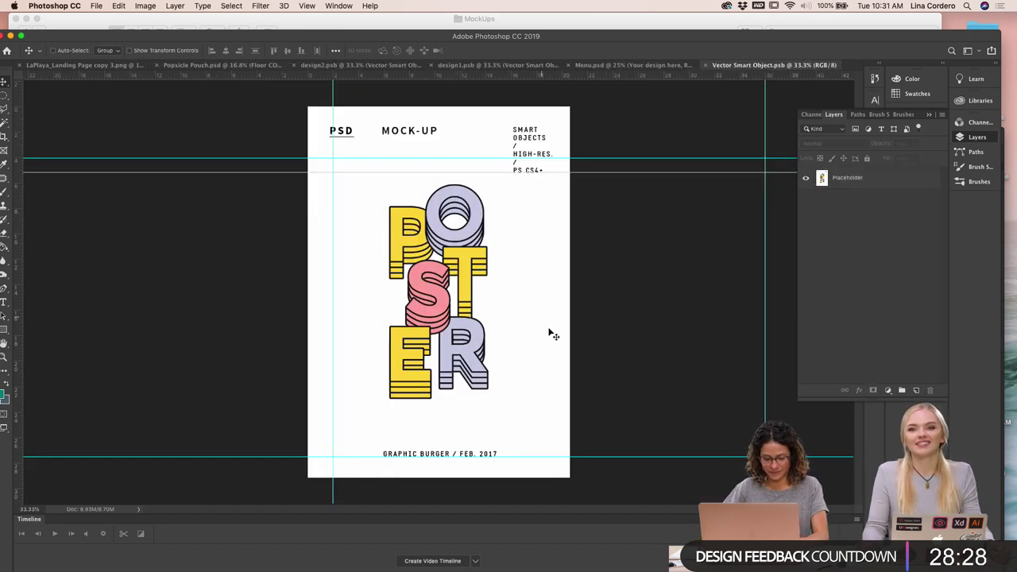
pyautogui.press('super+v')
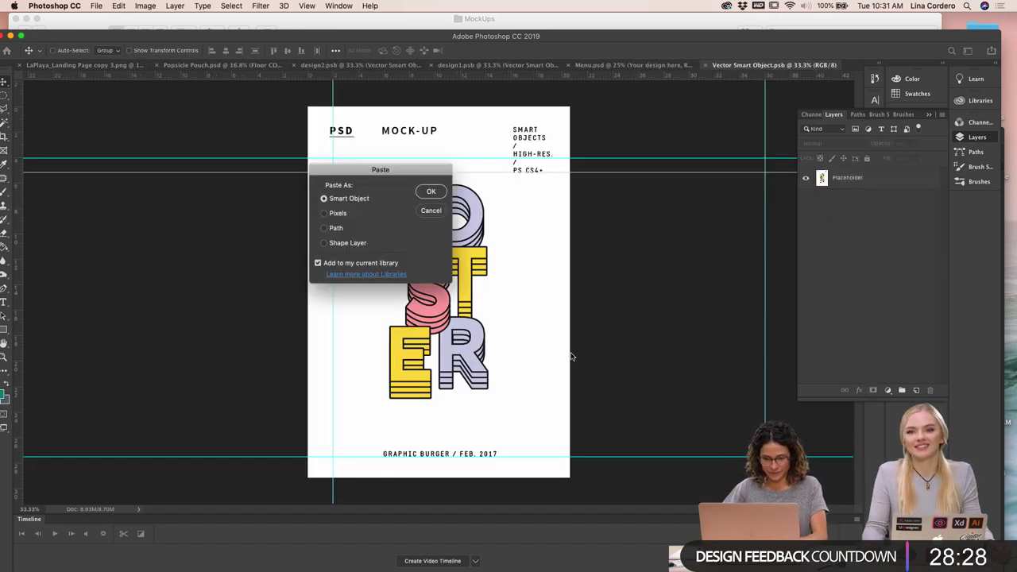
pyautogui.click(431, 193)
pyautogui.moveTo(499, 294); pyautogui.dragTo(642, 292)
pyautogui.moveTo(465, 169); pyautogui.dragTo(350, 137)
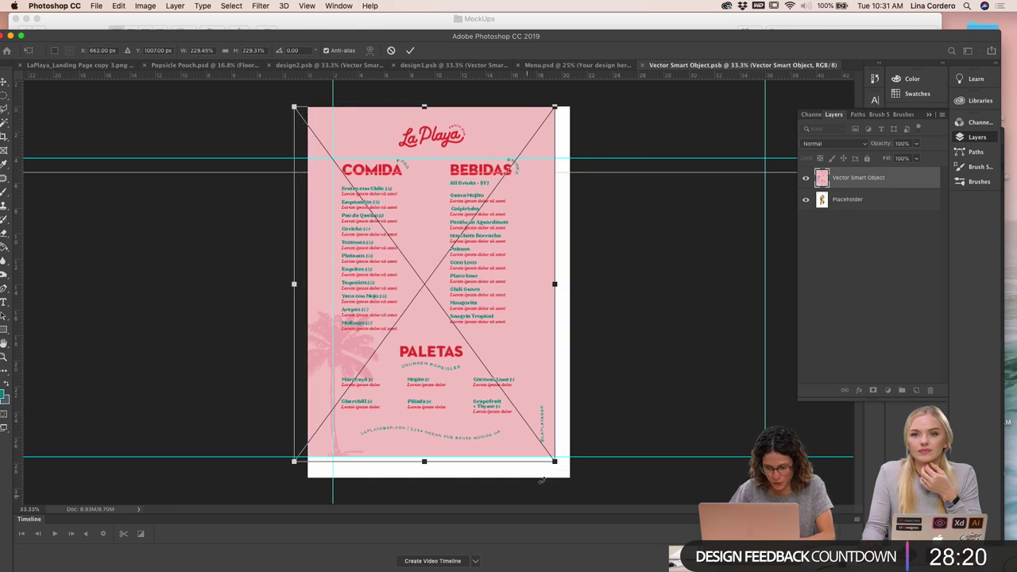
# Enlarge and nudge the menu to fill the placeholder, commit, and save the smart object
pyautogui.moveTo(557, 463); pyautogui.dragTo(572, 487)
pyautogui.press('Left')
pyautogui.press('Left')
pyautogui.press('Left')
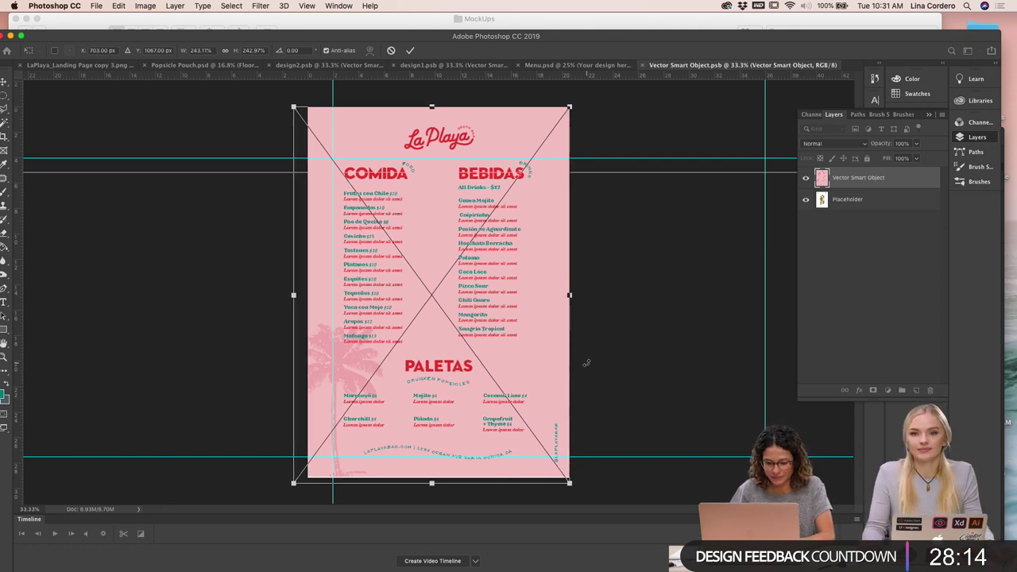
pyautogui.press('Down')
pyautogui.press('Down')
pyautogui.press('Down')
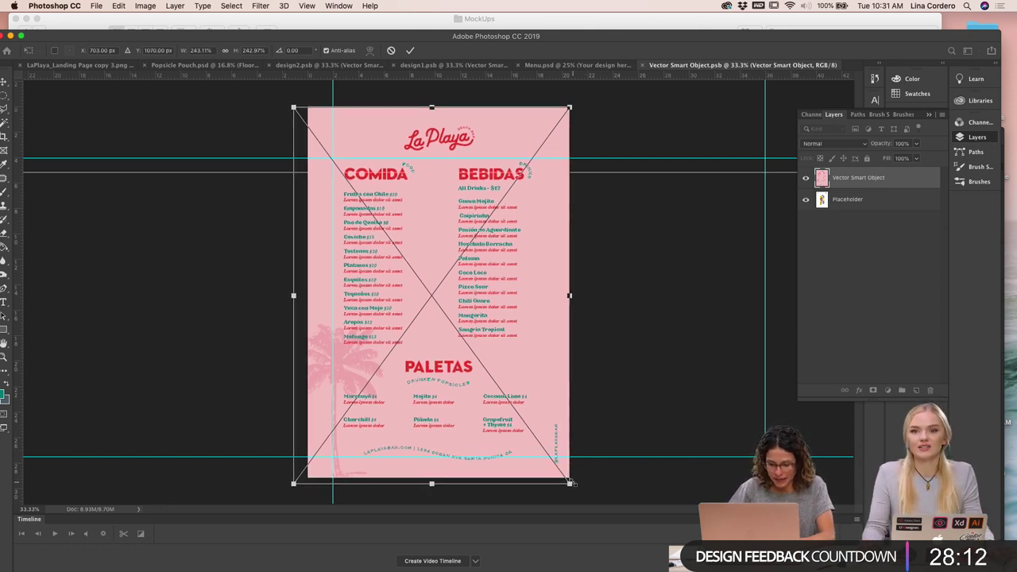
pyautogui.moveTo(572, 482); pyautogui.dragTo(574, 486)
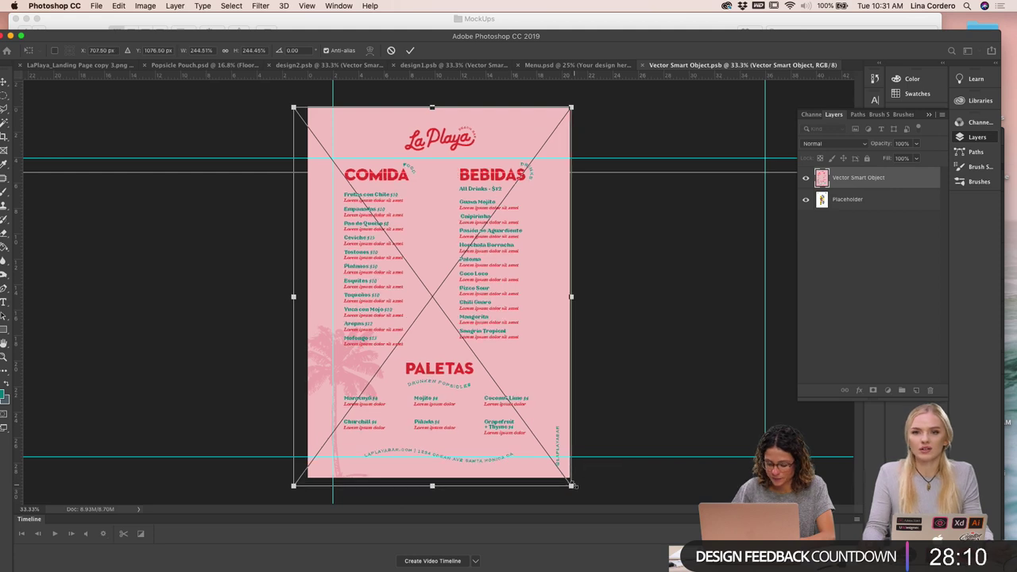
pyautogui.press('Up')
pyautogui.press('Up')
pyautogui.press('Up')
pyautogui.press('Up')
pyautogui.press('Up')
pyautogui.press('Up')
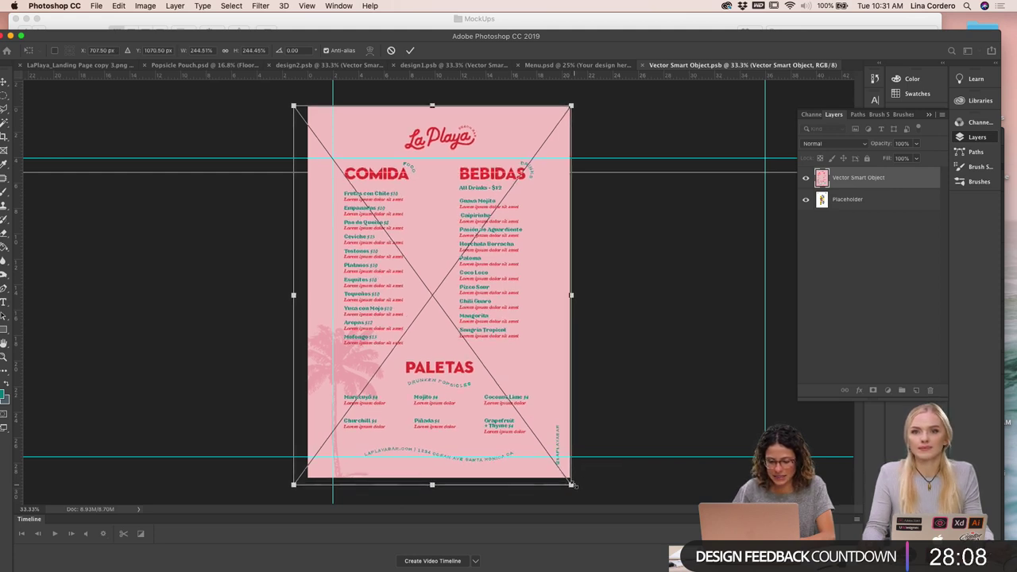
pyautogui.press('Up')
pyautogui.press('Up')
pyautogui.press('Up')
pyautogui.press('Up')
pyautogui.press('Up')
pyautogui.press('Up')
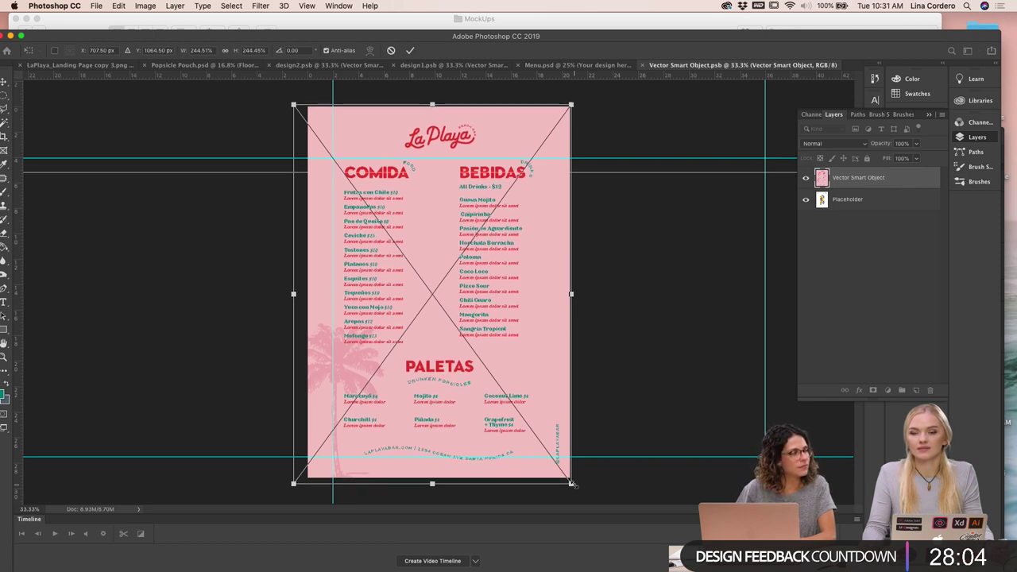
pyautogui.press('Left')
pyautogui.press('Left')
pyautogui.press('Left')
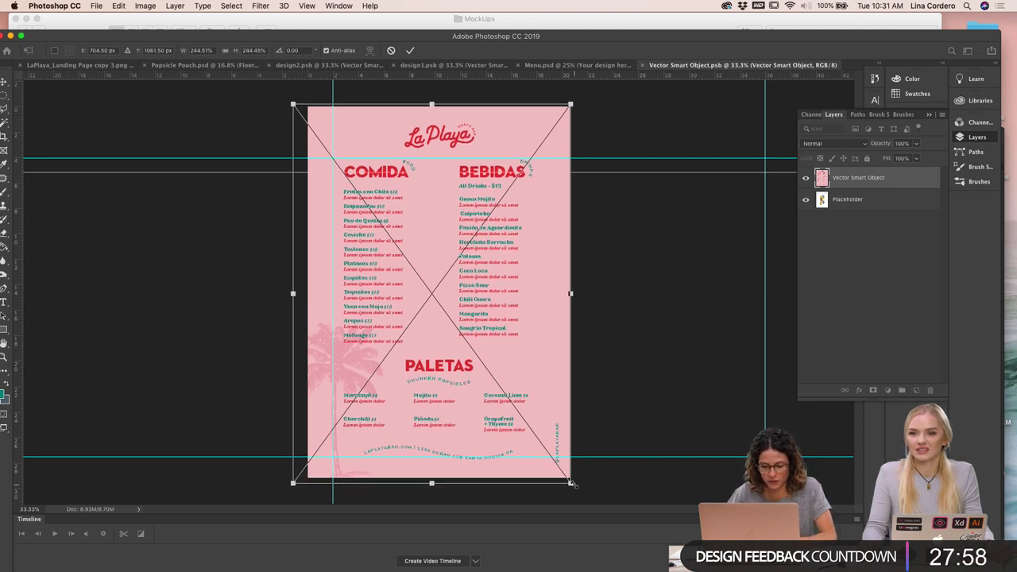
pyautogui.press('Return')
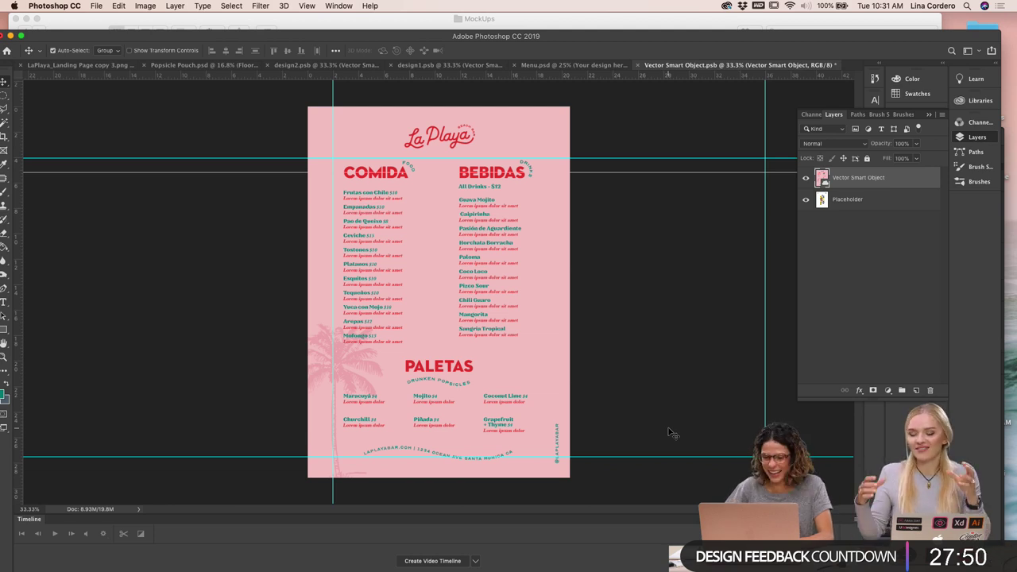
pyautogui.press('super+s')
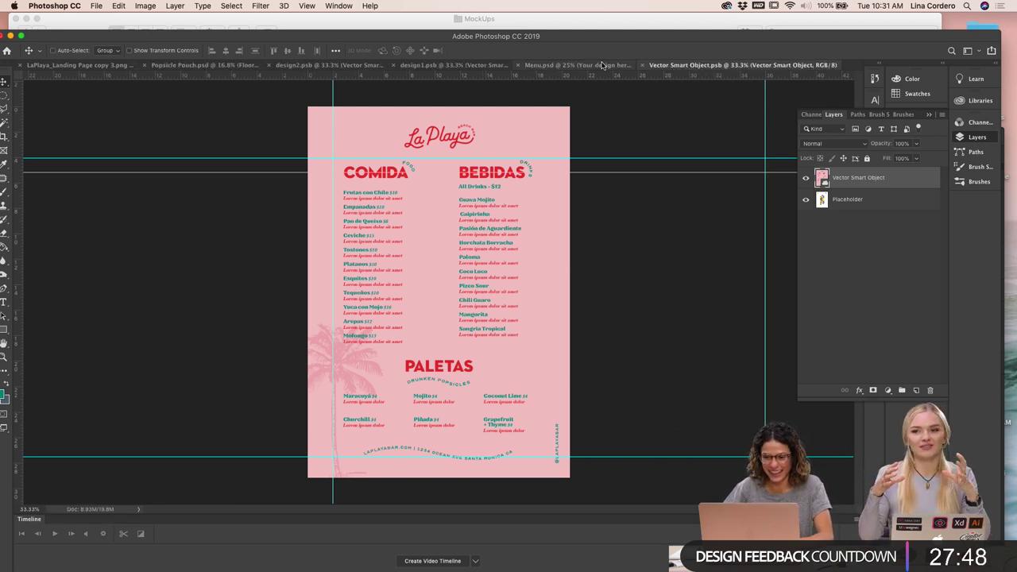
# Return to the Menu.psd mockup in Photoshop, hiding the browser that came up
pyautogui.click(601, 65)
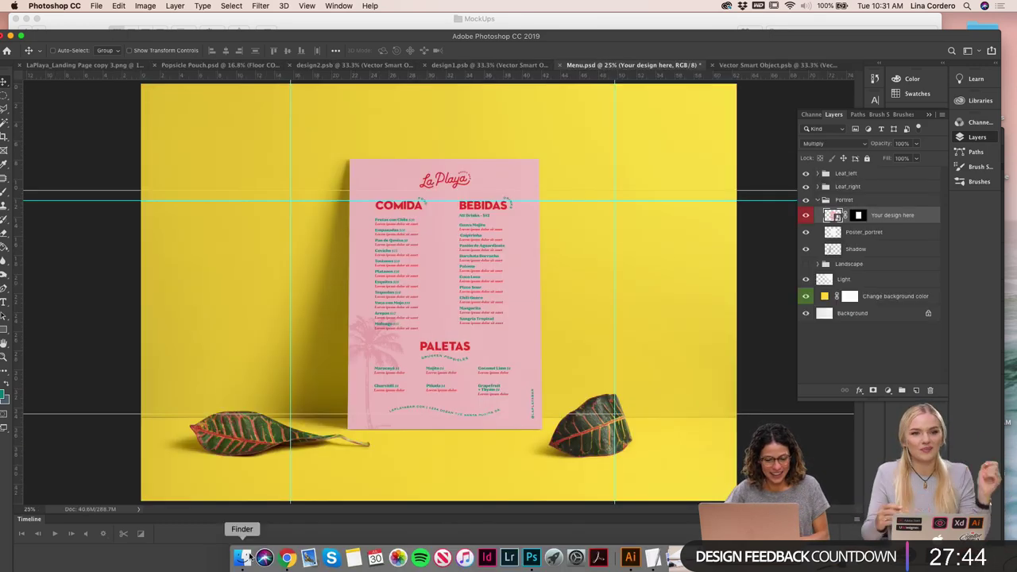
pyautogui.click(287, 558)
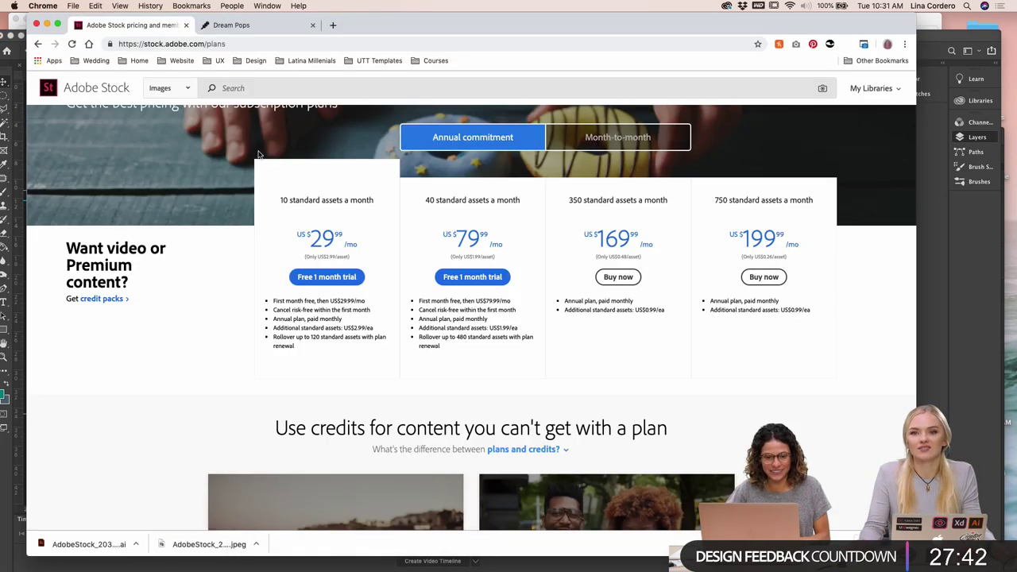
pyautogui.click(46, 25)
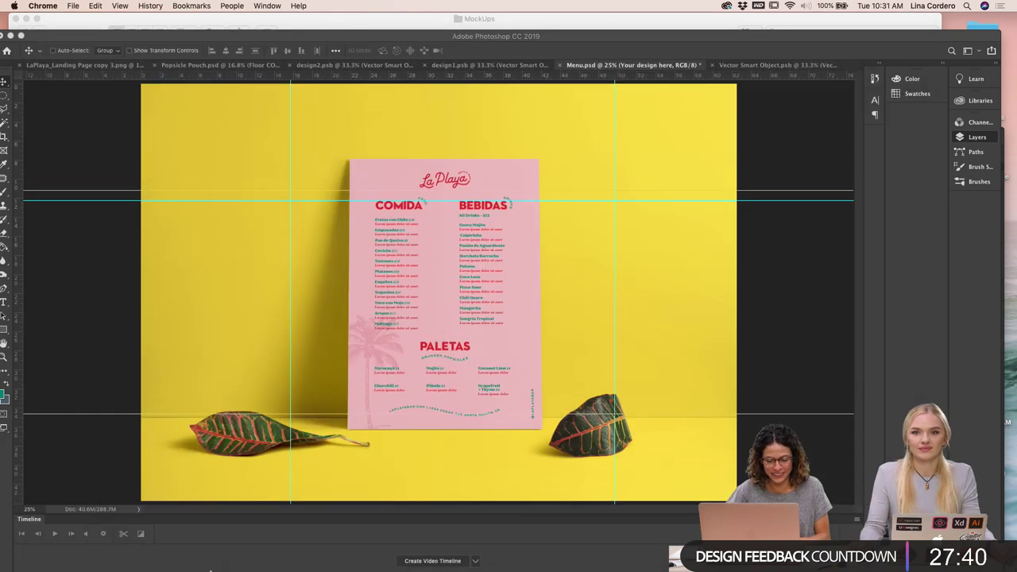
pyautogui.click(500, 38)
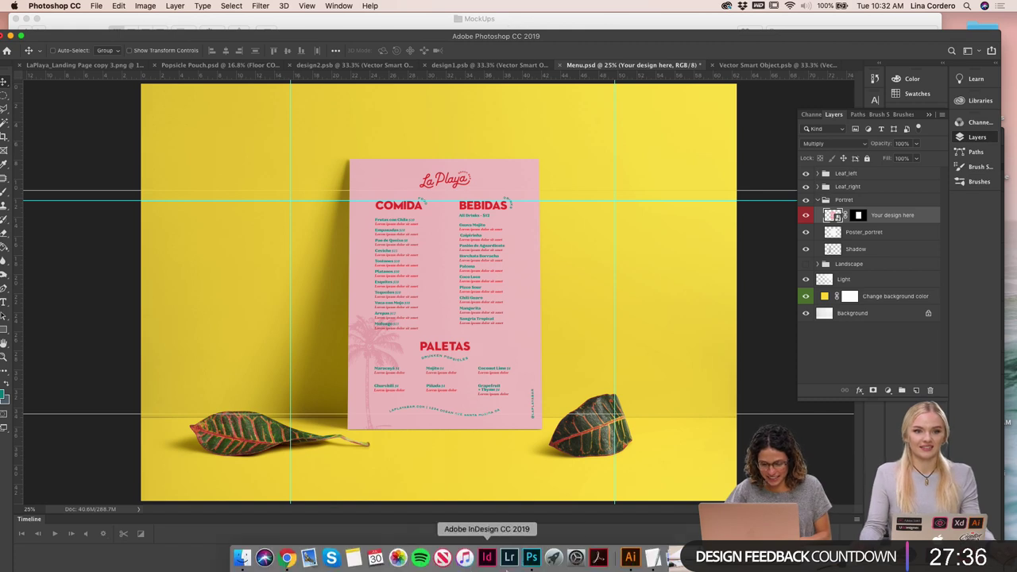
# Read the teal fill value 01928c from the Comida text in Menu Option 2
pyautogui.click(629, 559)
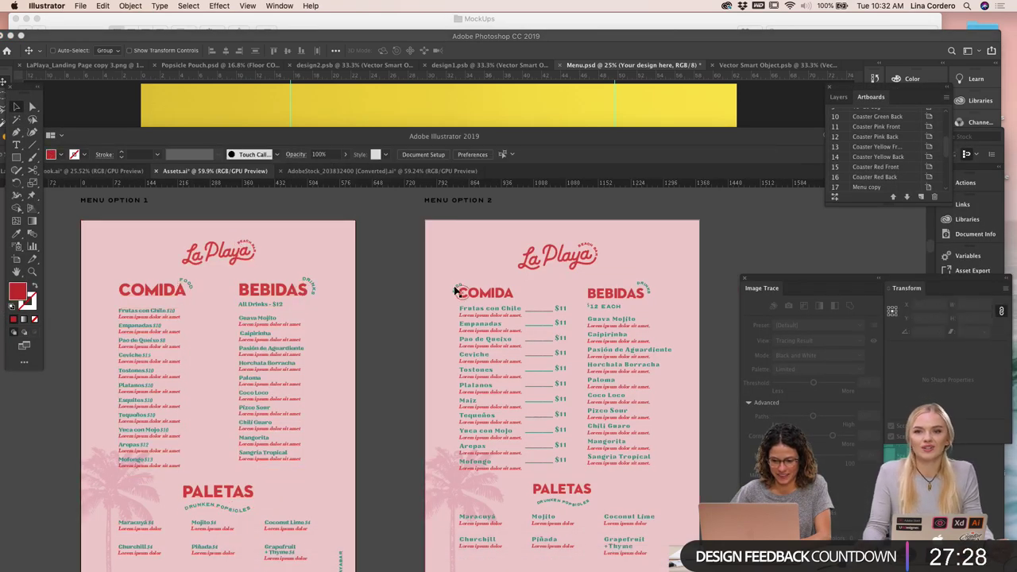
pyautogui.click(480, 358)
pyautogui.doubleClick(480, 356)
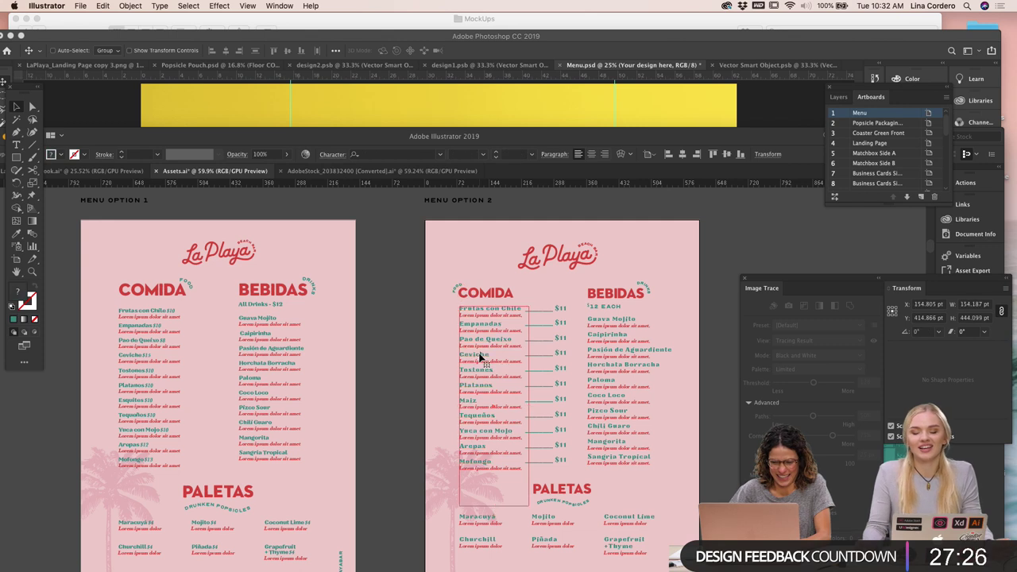
pyautogui.doubleClick(20, 291)
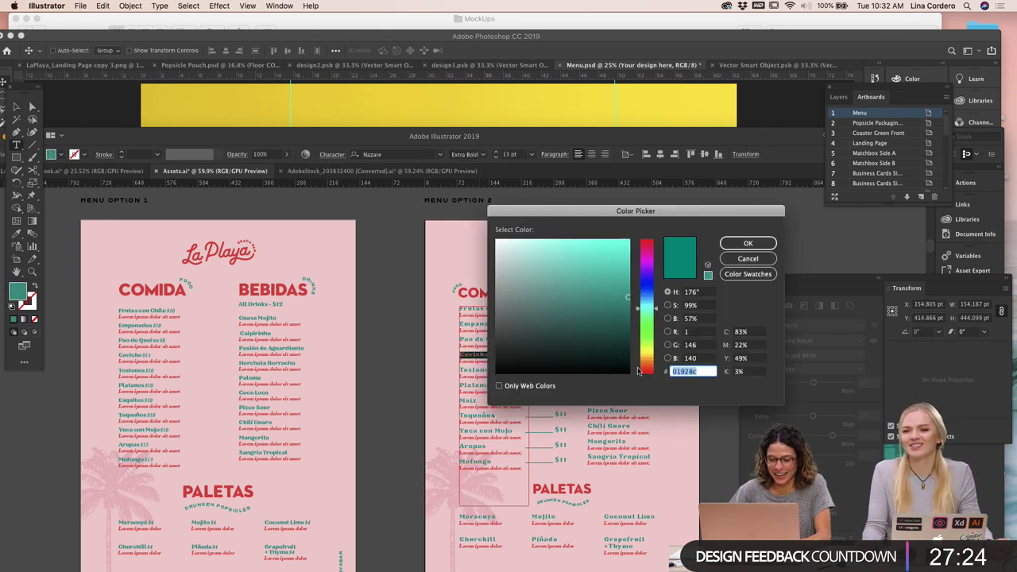
pyautogui.click(748, 243)
pyautogui.press('Escape')
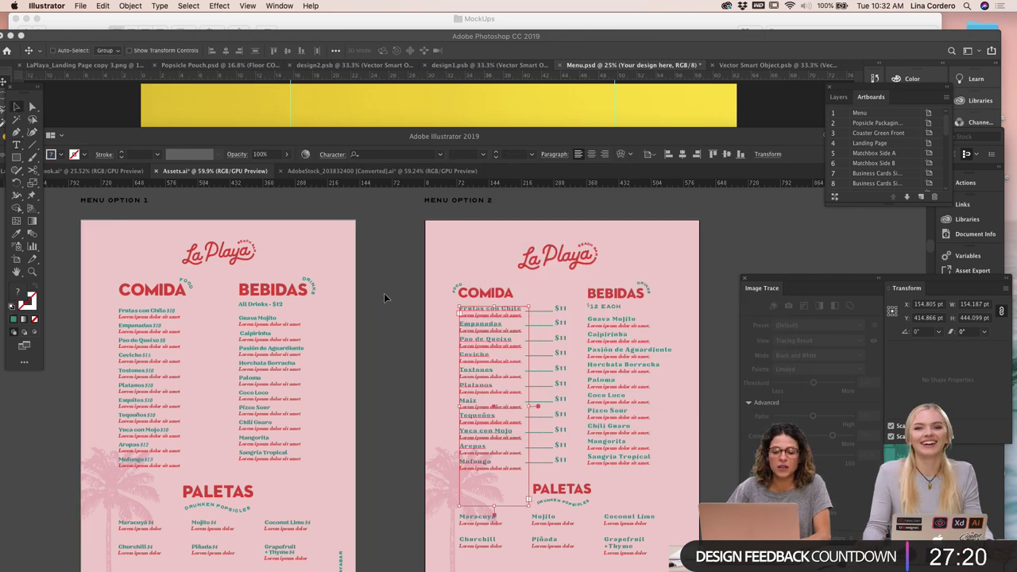
# Look over the popsicle and La Playa menu documents, then return to Photoshop
pyautogui.scroll(-3, 384, 293)
pyautogui.scroll(-3, 384, 293)
pyautogui.scroll(2, 384, 294)
pyautogui.hscroll(2, 384, 293)
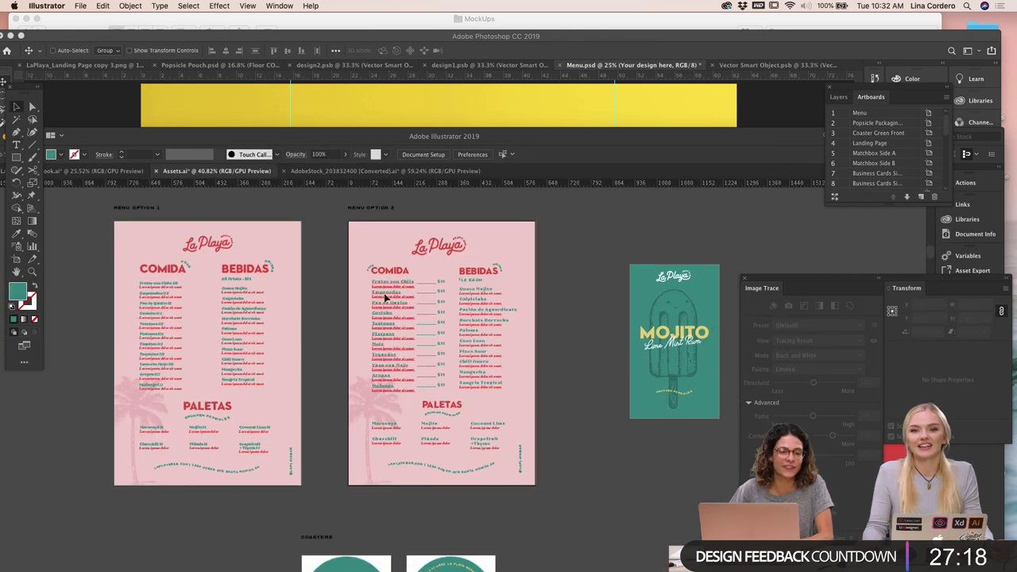
pyautogui.click(380, 171)
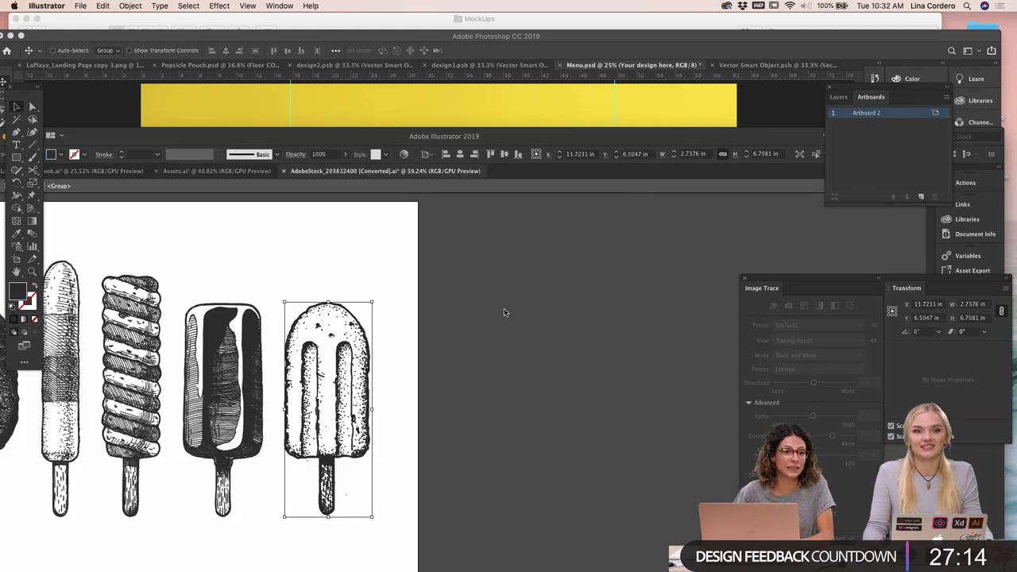
pyautogui.click(213, 171)
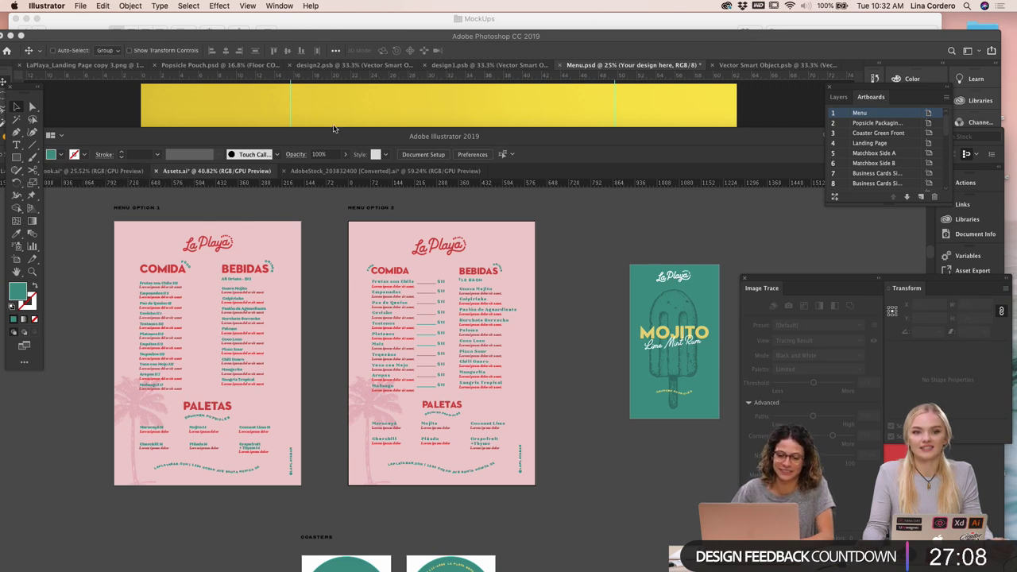
pyautogui.press('super+Tab')
# Set the Change background color fill layer to teal 01928c
pyautogui.doubleClick(827, 297)
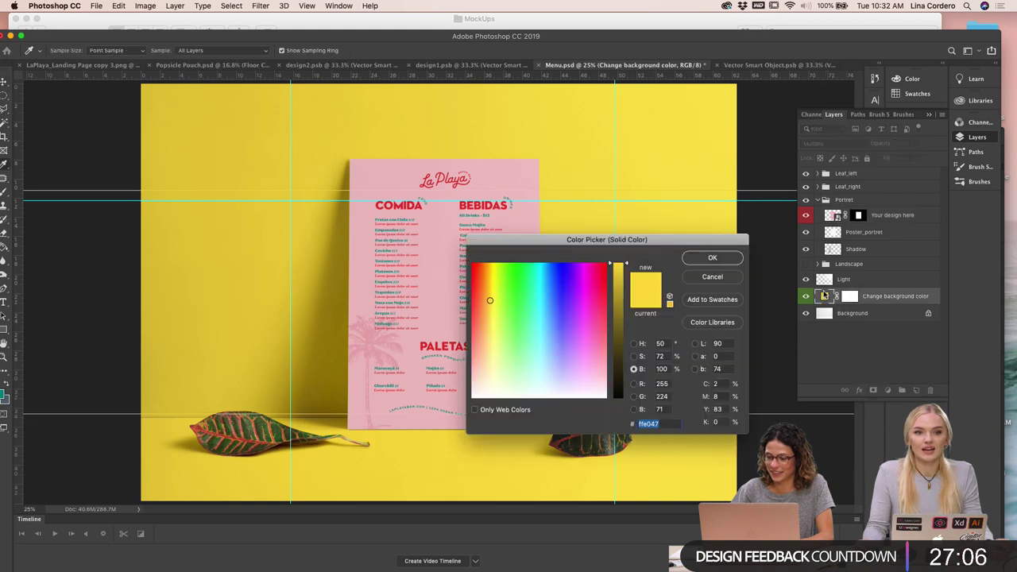
pyautogui.write('01928c')
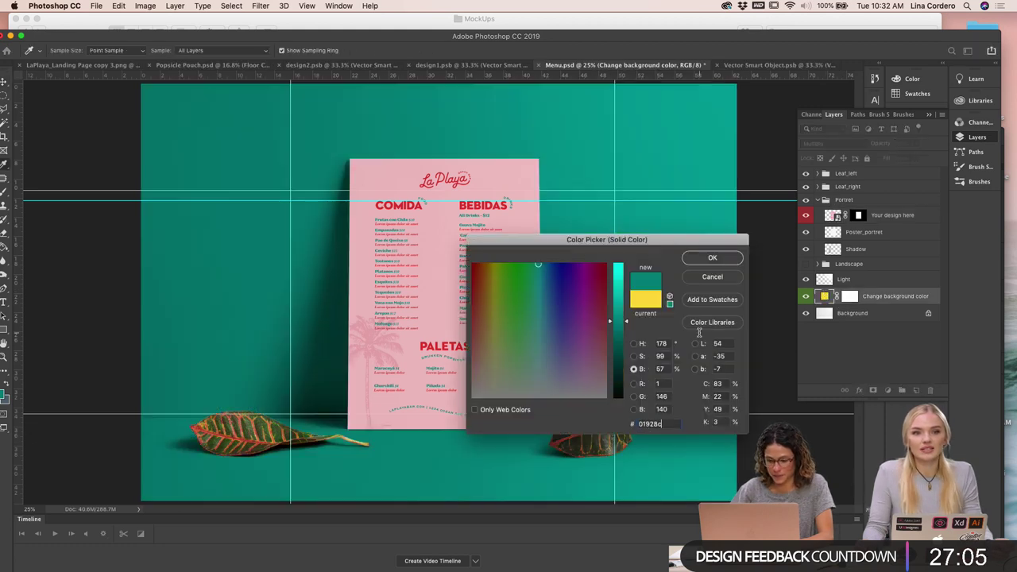
pyautogui.click(707, 257)
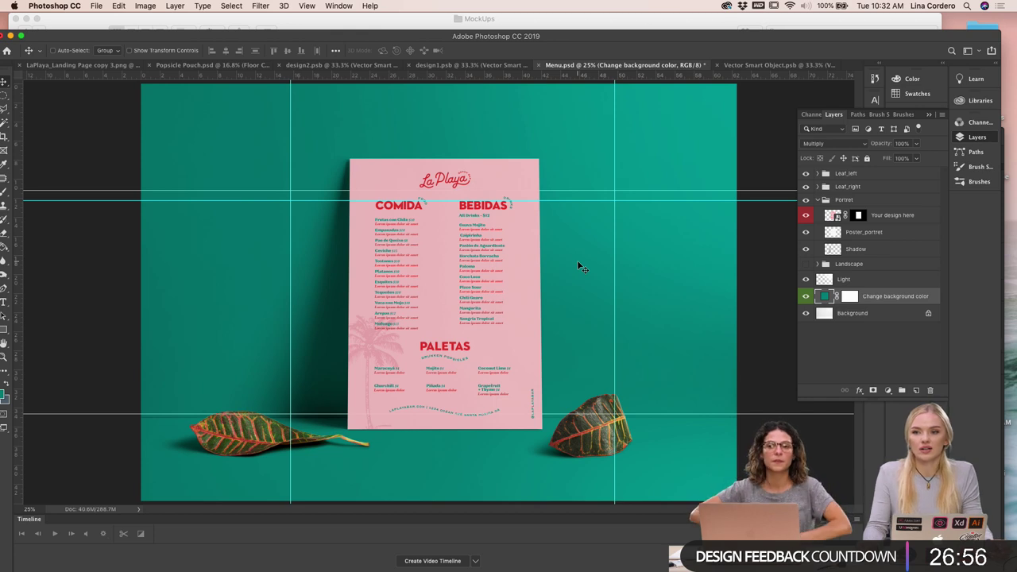
# Run an Adobe Stock search limited to Templates for 'popster'
pyautogui.click(284, 558)
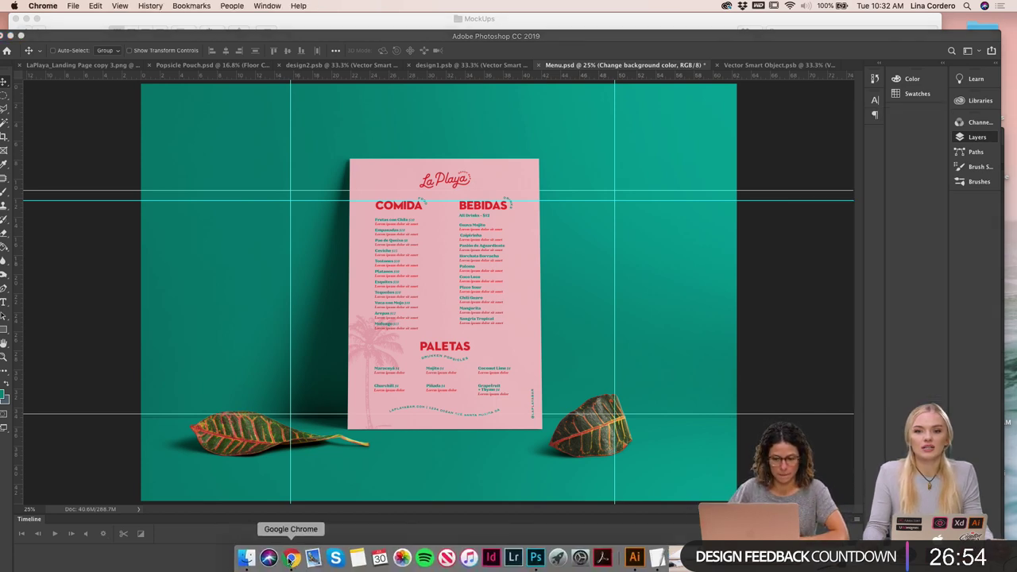
pyautogui.click(170, 89)
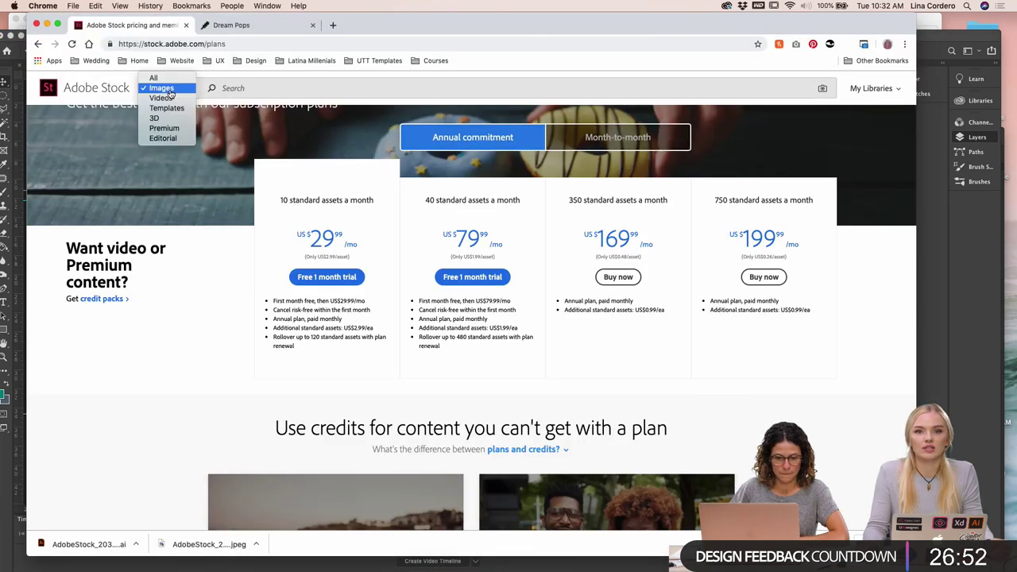
pyautogui.click(170, 105)
pyautogui.click(243, 87)
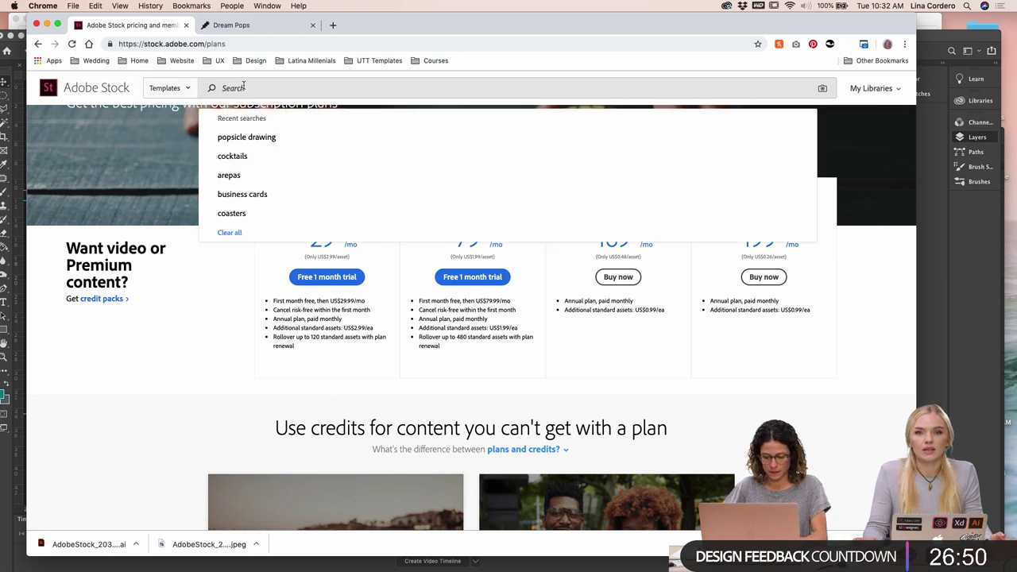
pyautogui.write('popster')
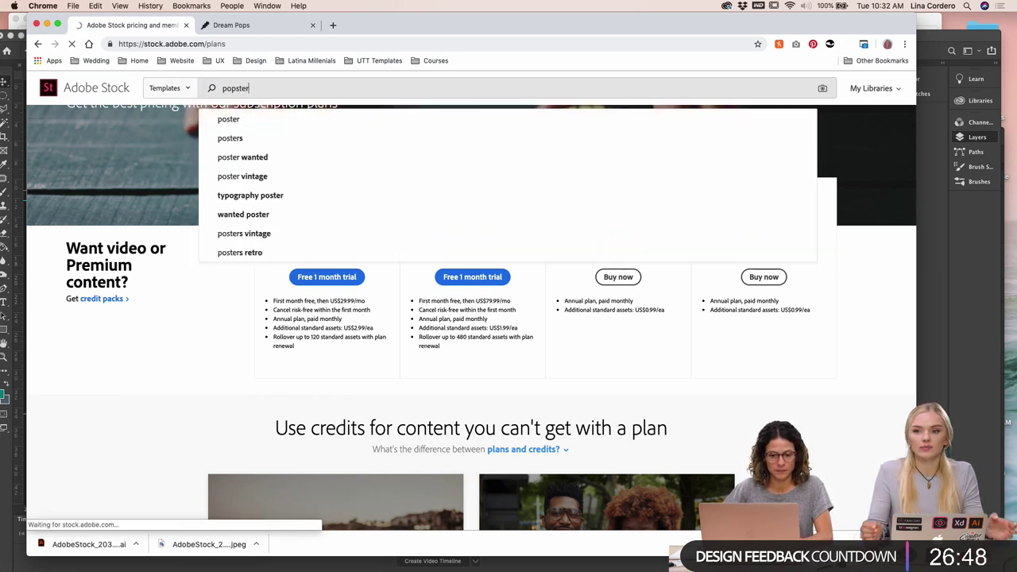
pyautogui.press('Return')
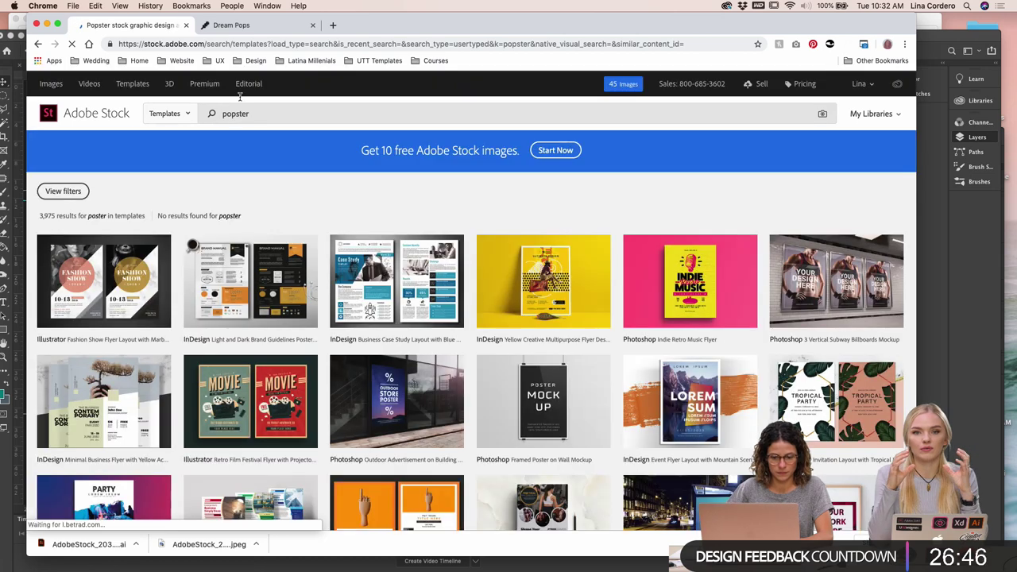
# Correct the search term to 'poster' and rerun the templates search
pyautogui.doubleClick(259, 114)
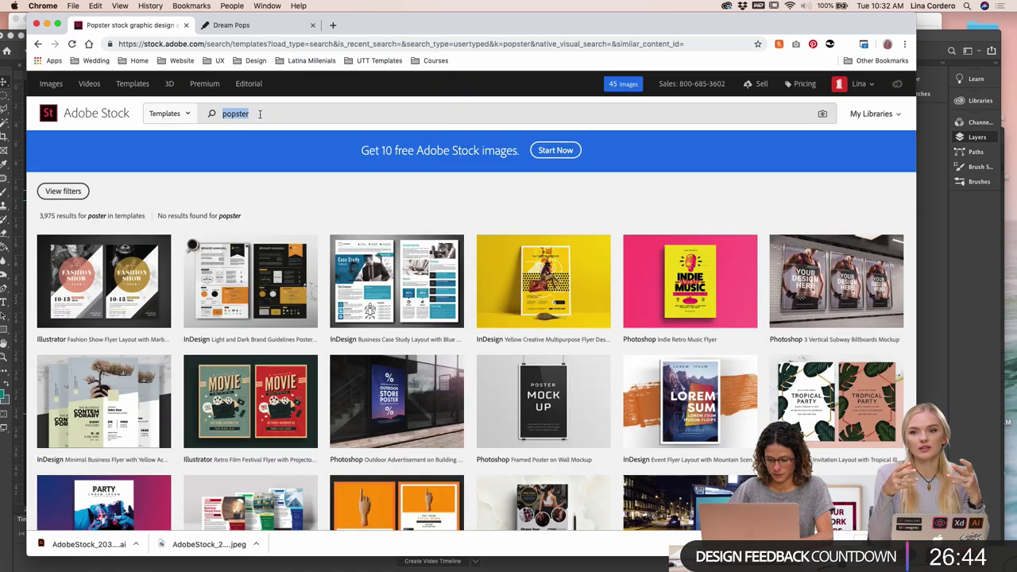
pyautogui.write('poste')
pyautogui.press('Return')
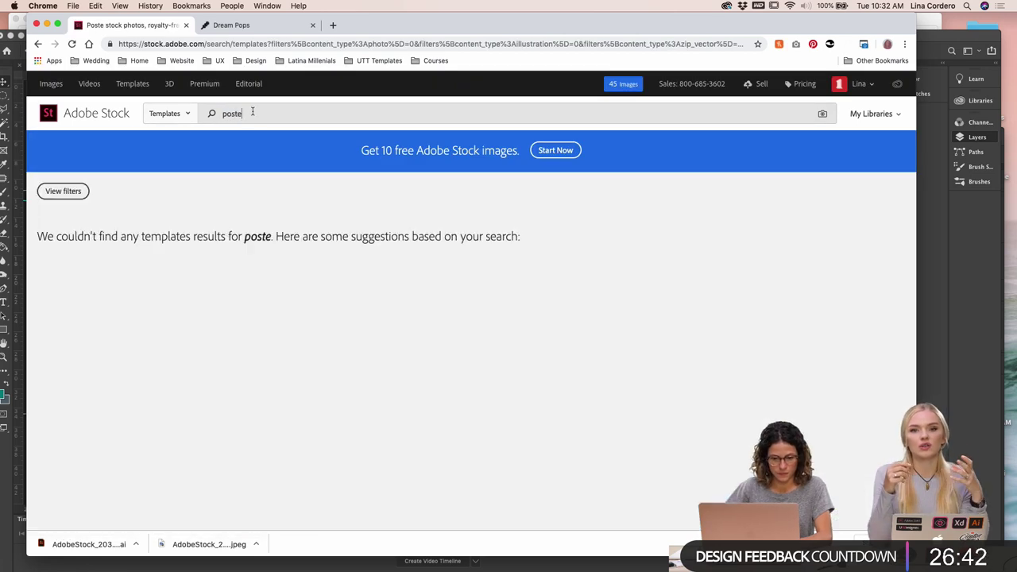
pyautogui.write('r')
pyautogui.press('Return')
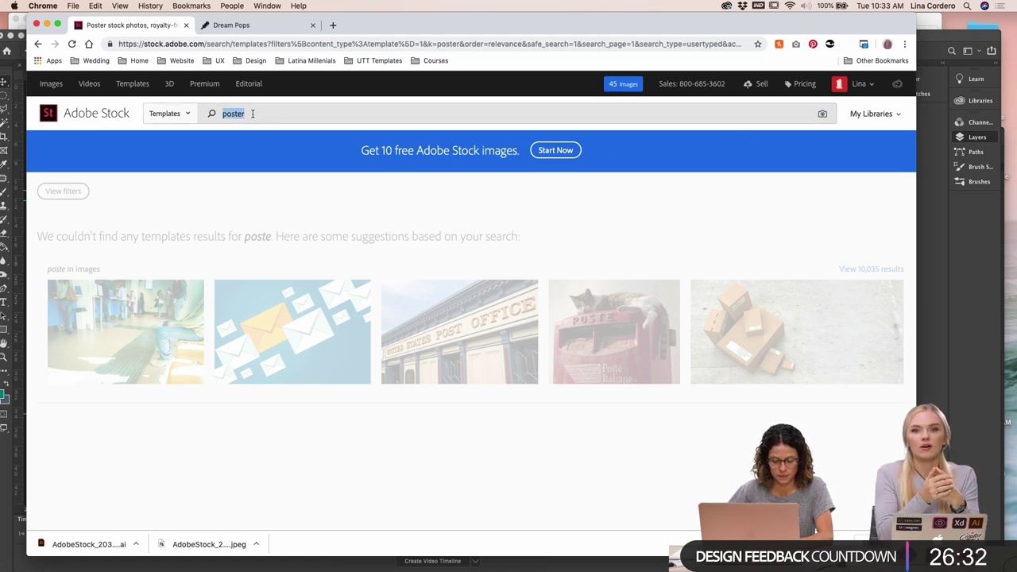
pyautogui.write('poster')
pyautogui.press('Return')
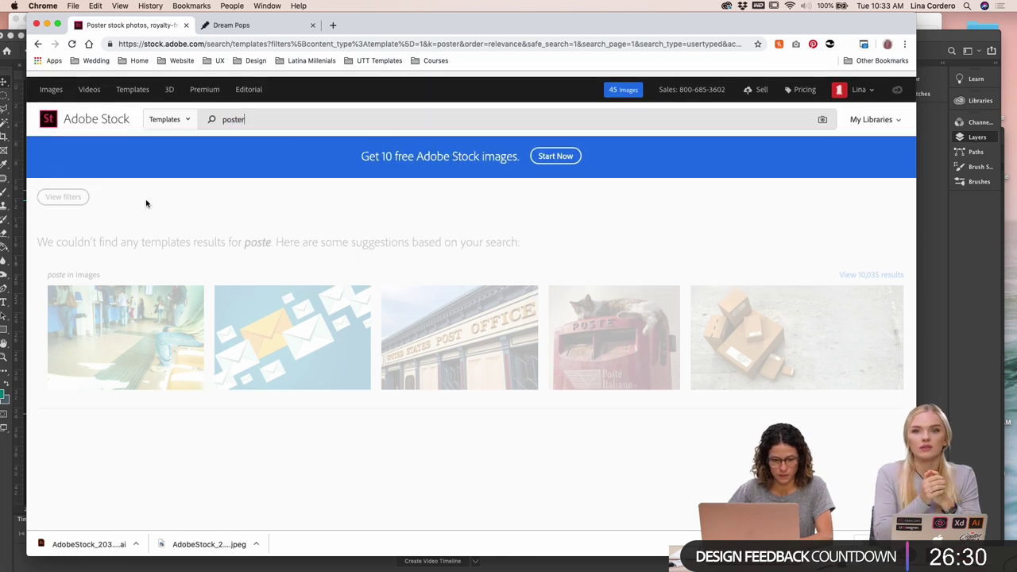
# Switch the search type to All and go to the stock.adobe.com home page
pyautogui.click(72, 43)
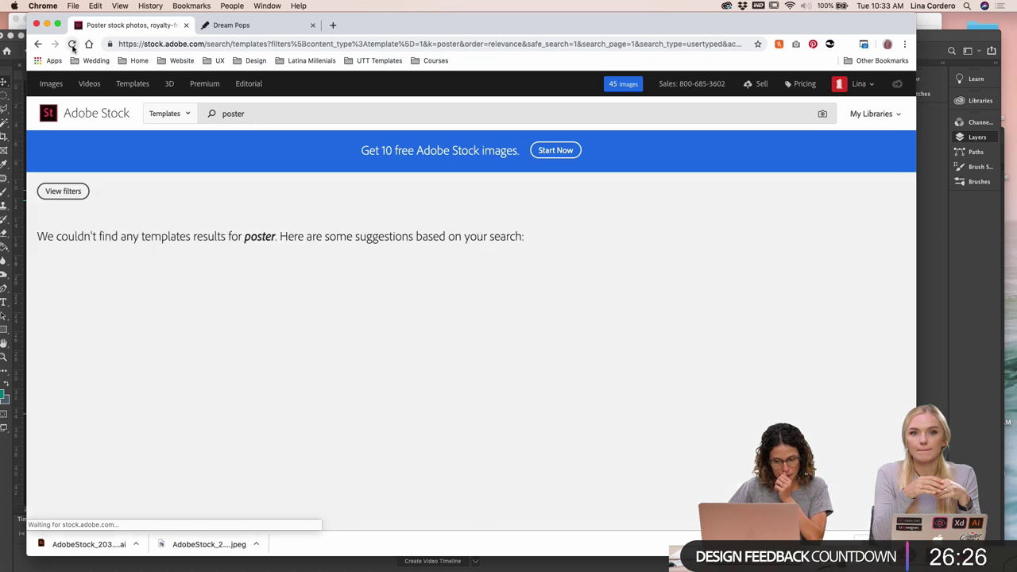
pyautogui.press('Return')
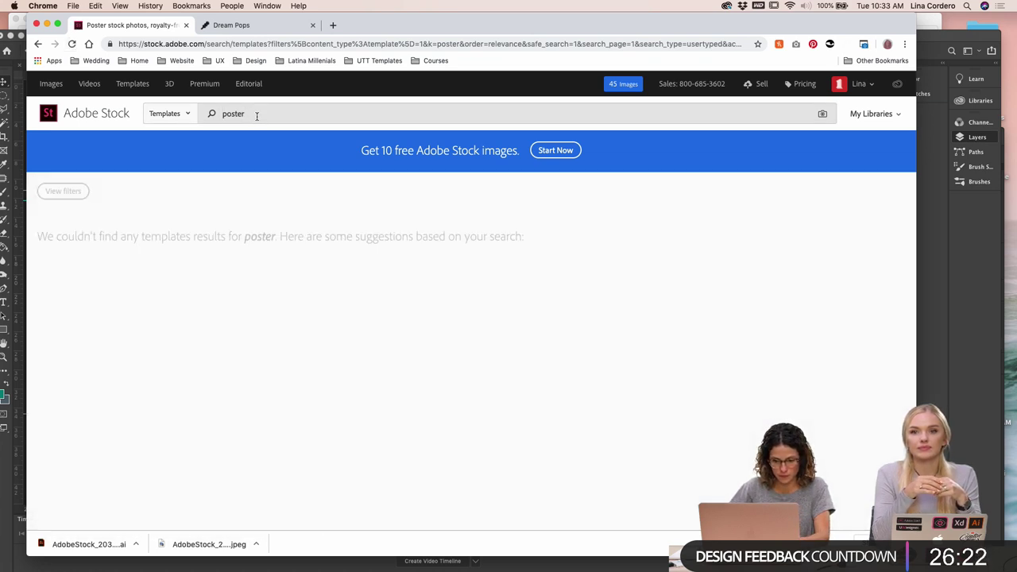
pyautogui.click(189, 116)
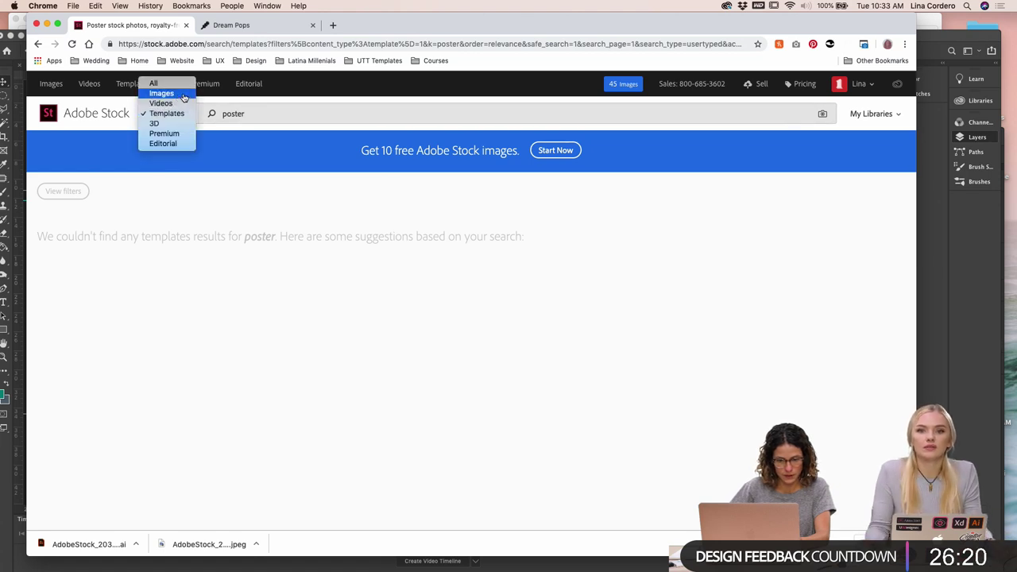
pyautogui.click(183, 85)
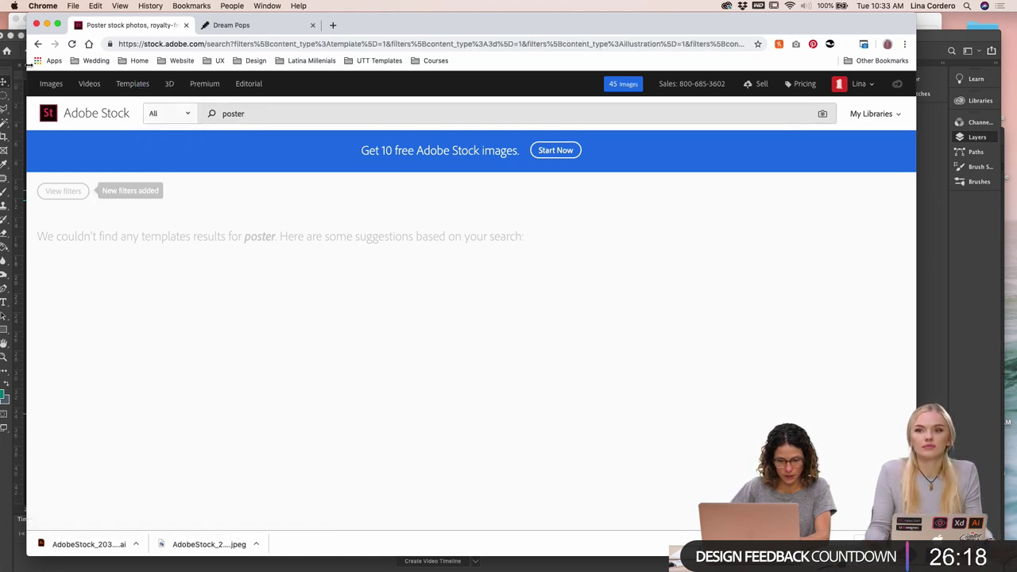
pyautogui.click(71, 44)
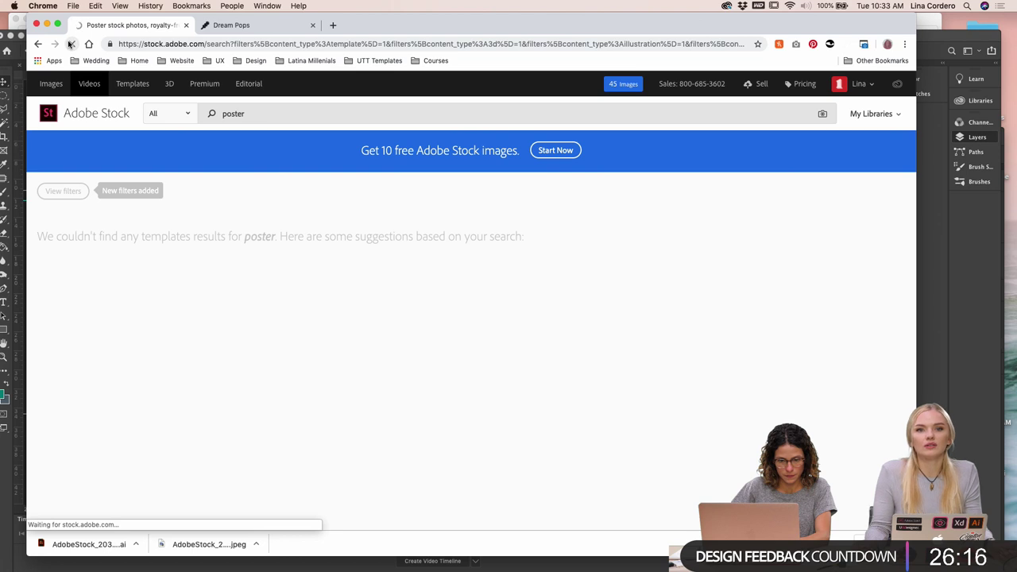
pyautogui.click(162, 44)
pyautogui.write('stock.adobe.com')
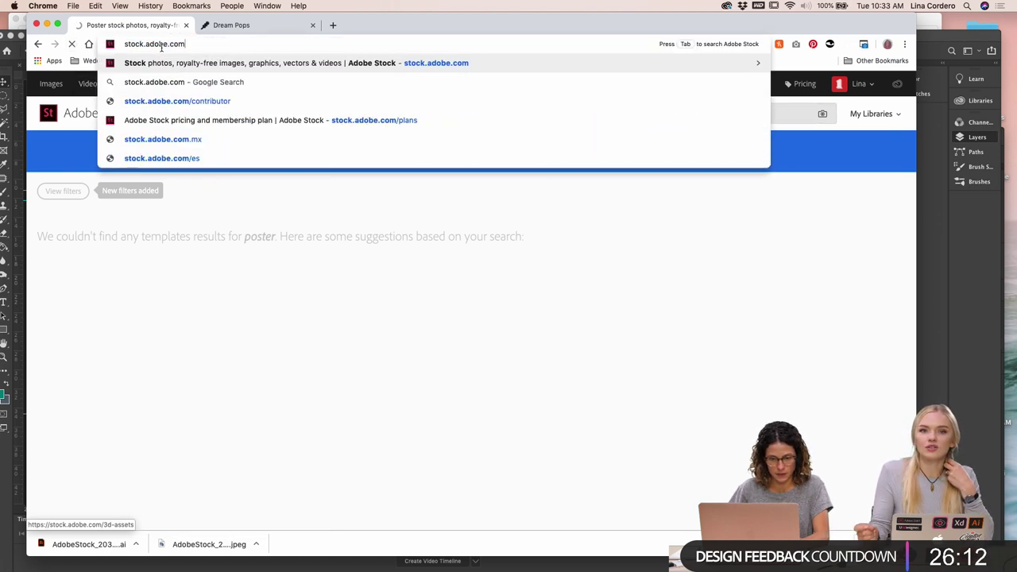
pyautogui.press('Return')
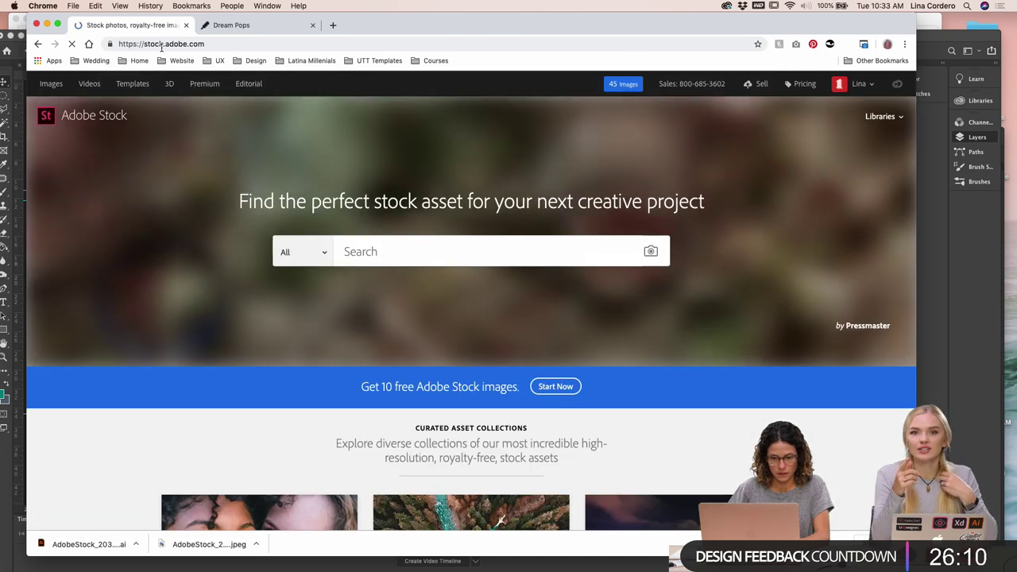
# Search Adobe Stock for 'poster' and limit the results to Templates (3,975 found)
pyautogui.click(344, 262)
pyautogui.write('poster')
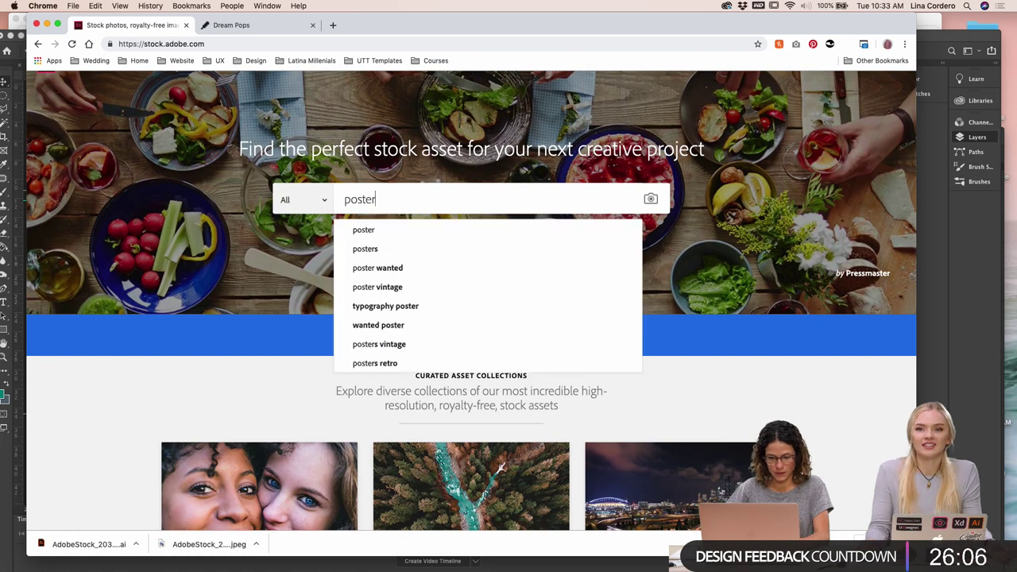
pyautogui.press('Return')
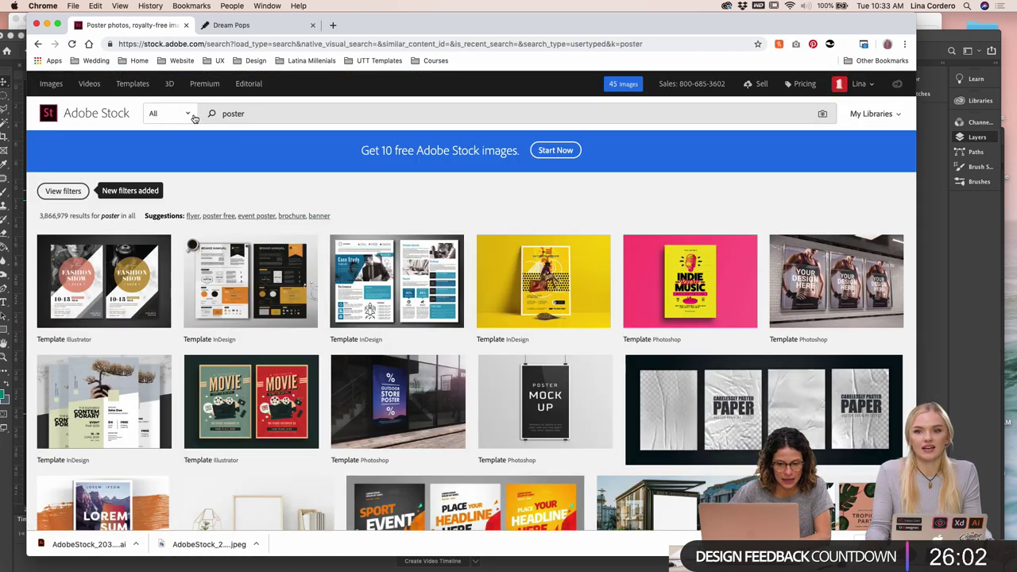
pyautogui.click(186, 117)
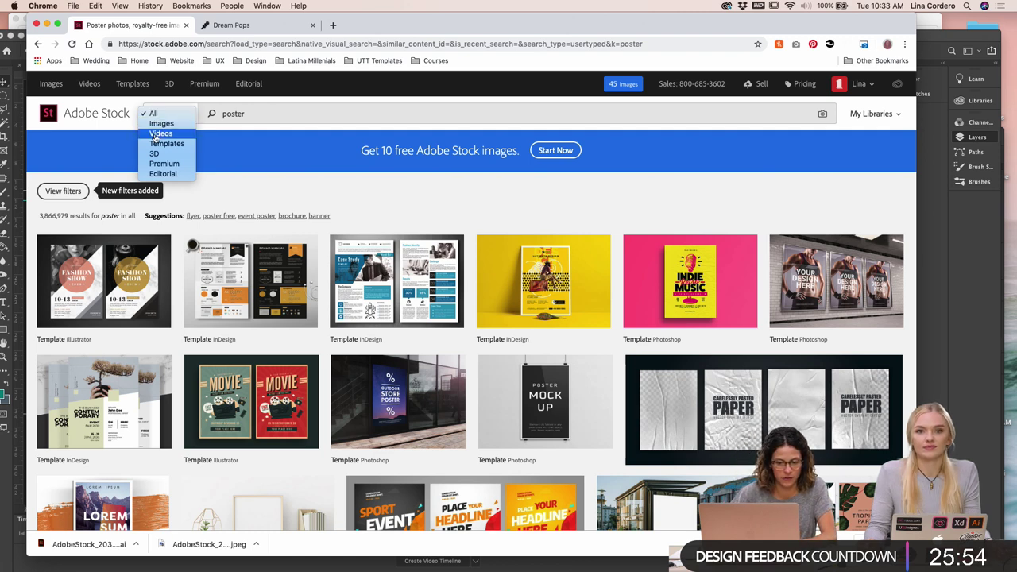
pyautogui.click(164, 144)
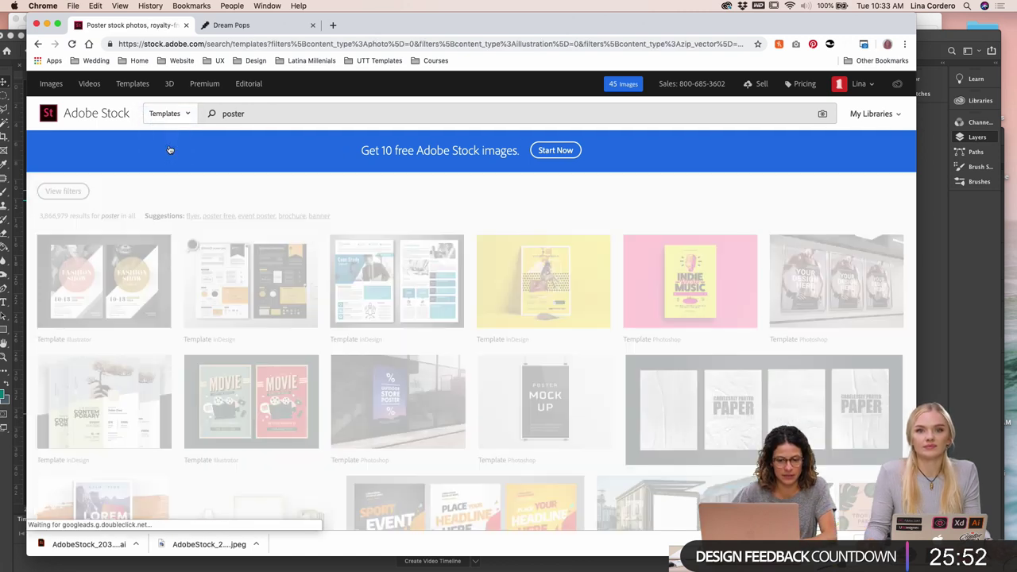
# View the trifold business flyer template details, close the Dream Pops tab, and minimize the browser
pyautogui.scroll(-6, 238, 255)
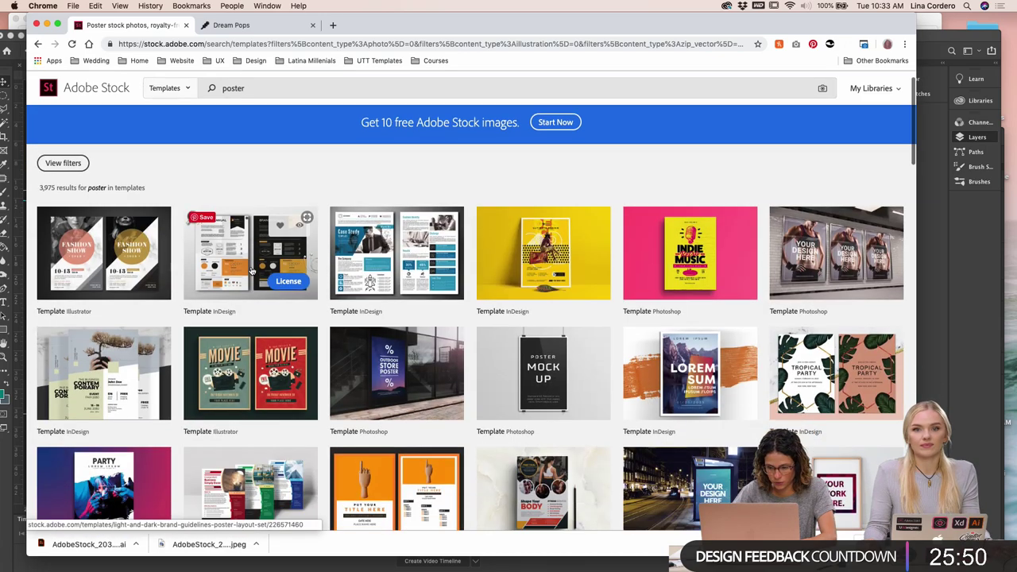
pyautogui.scroll(-4, 251, 271)
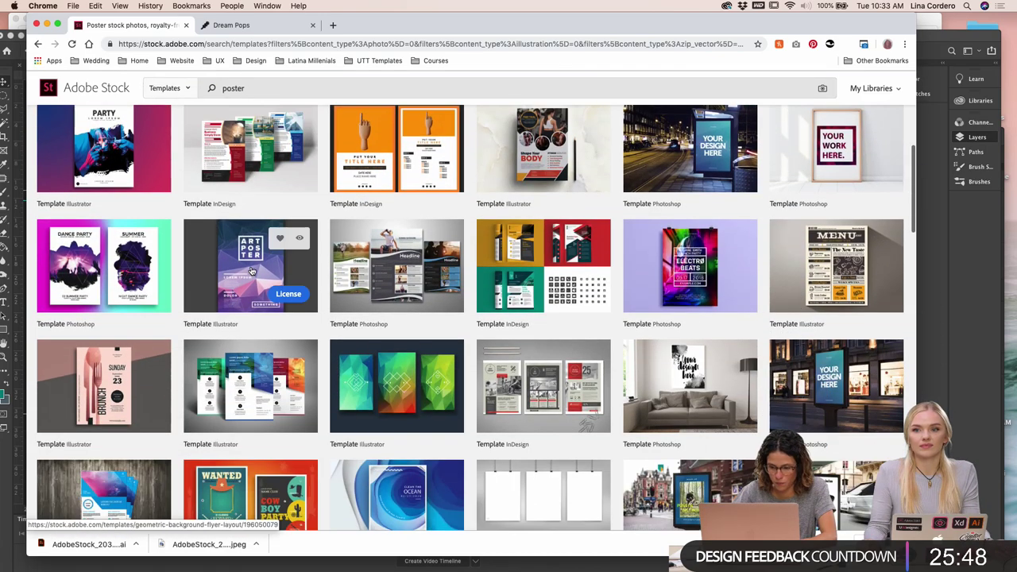
pyautogui.scroll(-3, 251, 271)
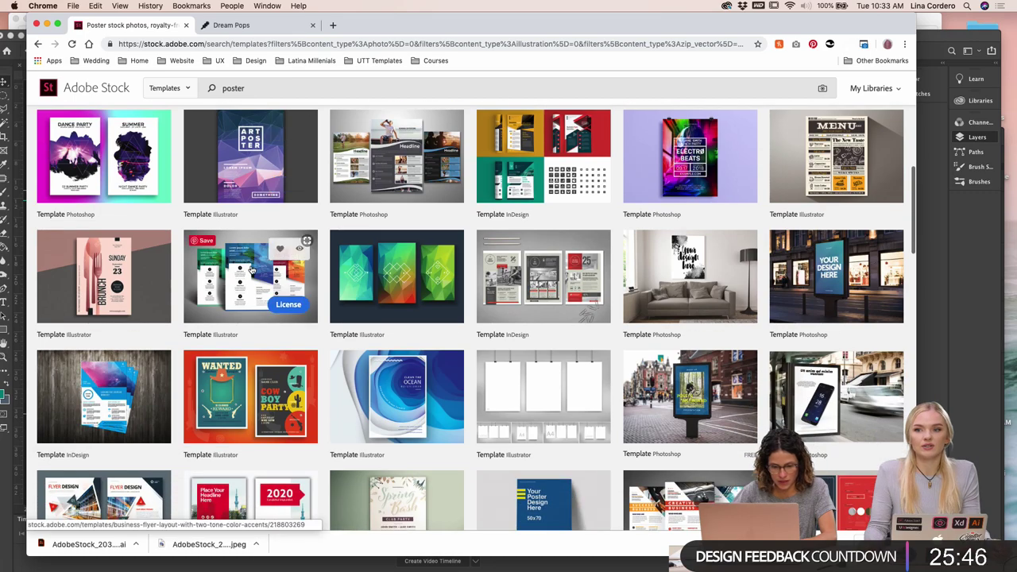
pyautogui.click(252, 271)
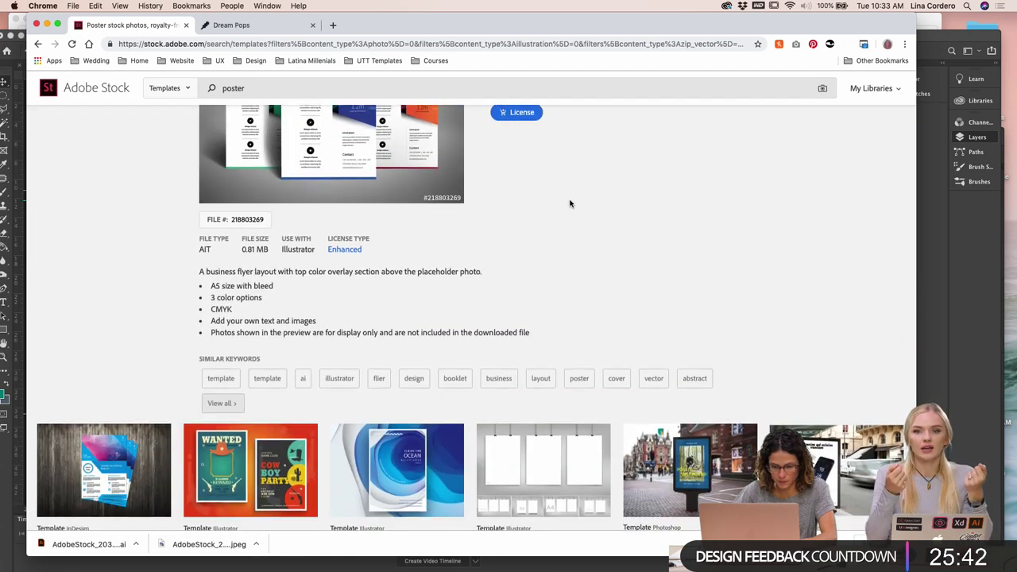
pyautogui.scroll(10, 569, 203)
pyautogui.scroll(5, 569, 205)
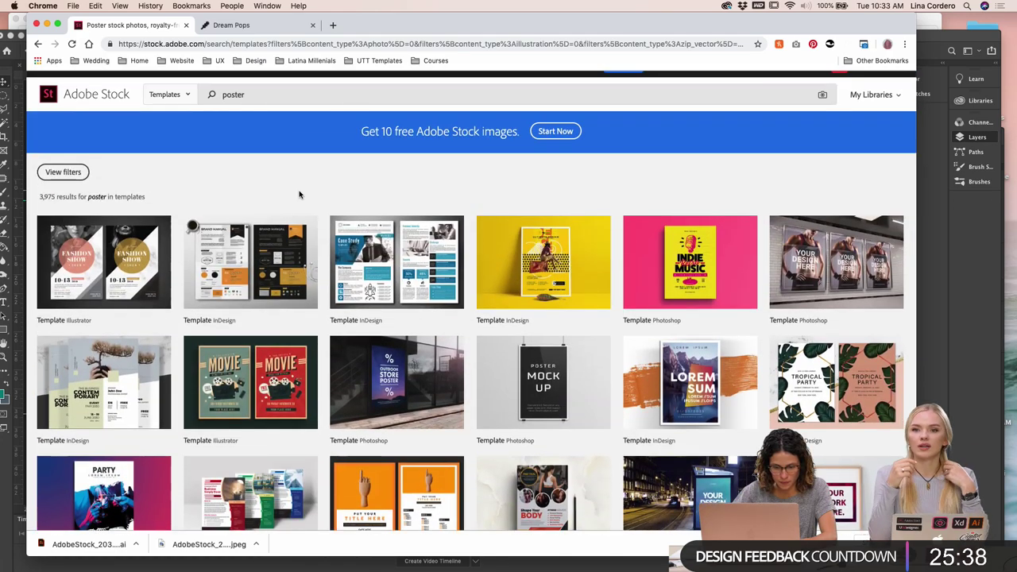
pyautogui.scroll(-1, 298, 193)
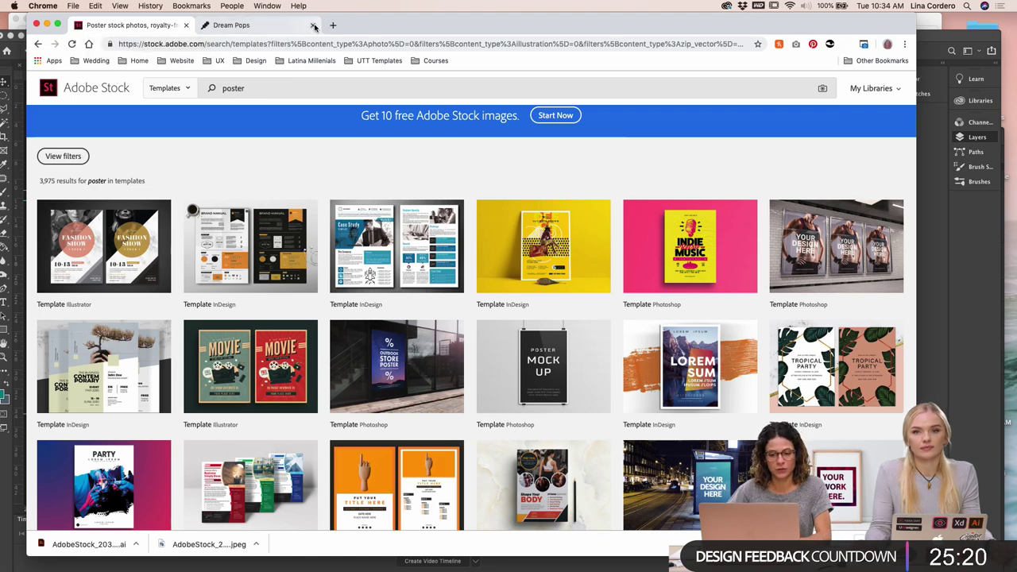
pyautogui.click(313, 26)
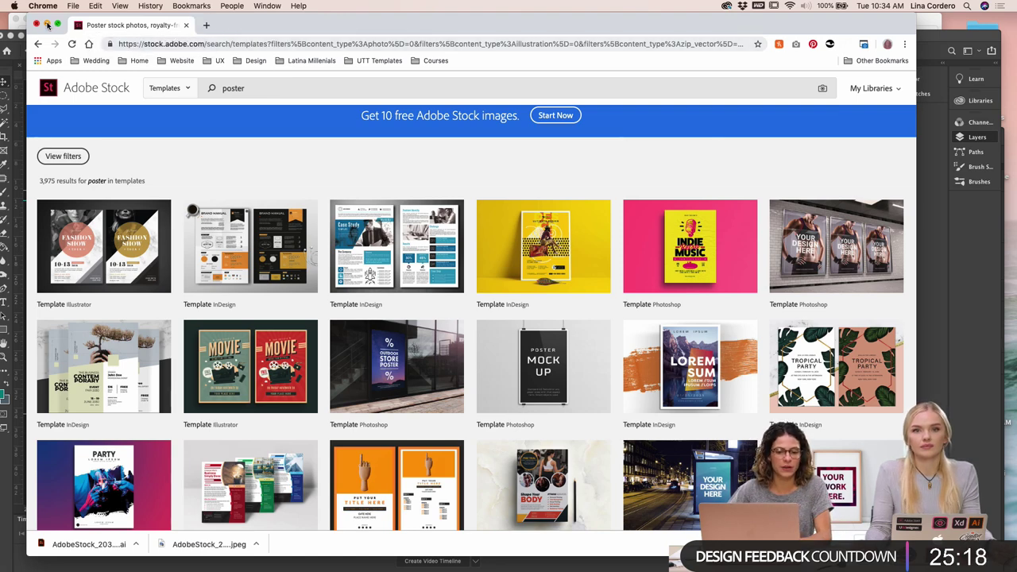
pyautogui.click(47, 24)
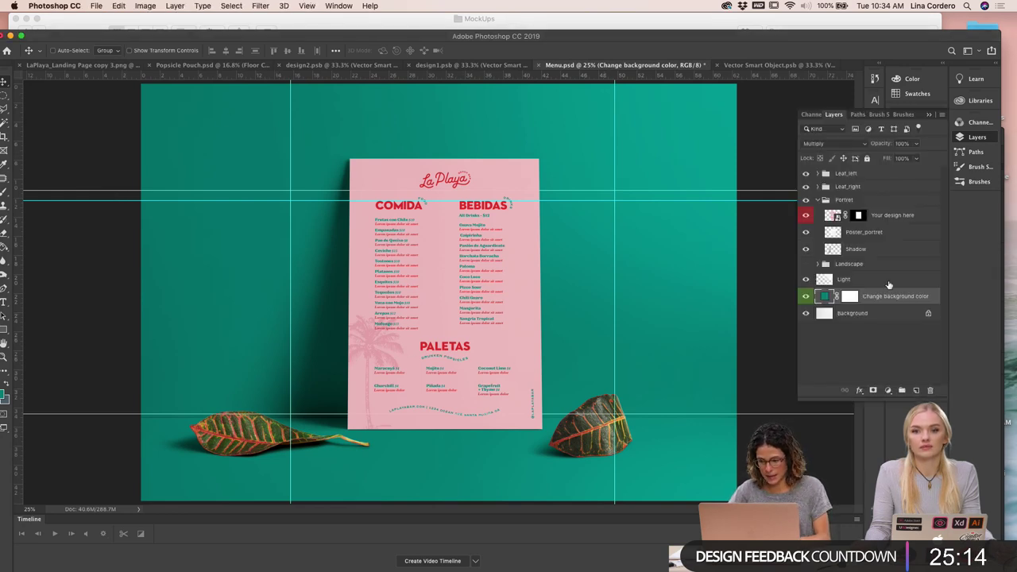
# Save the mockup as 'Mockup-Menu' into the Assets folder
pyautogui.click(97, 5)
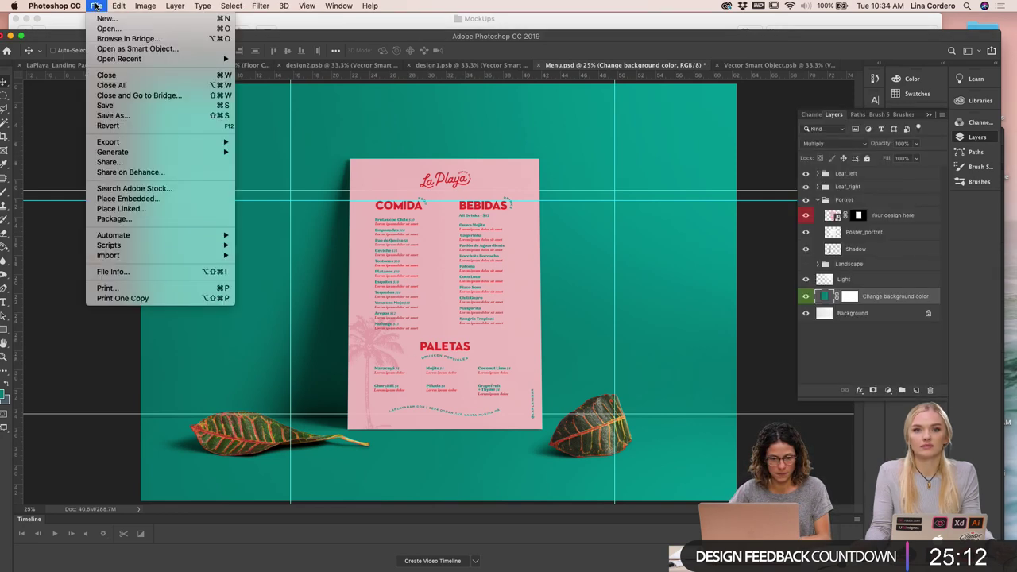
pyautogui.click(186, 115)
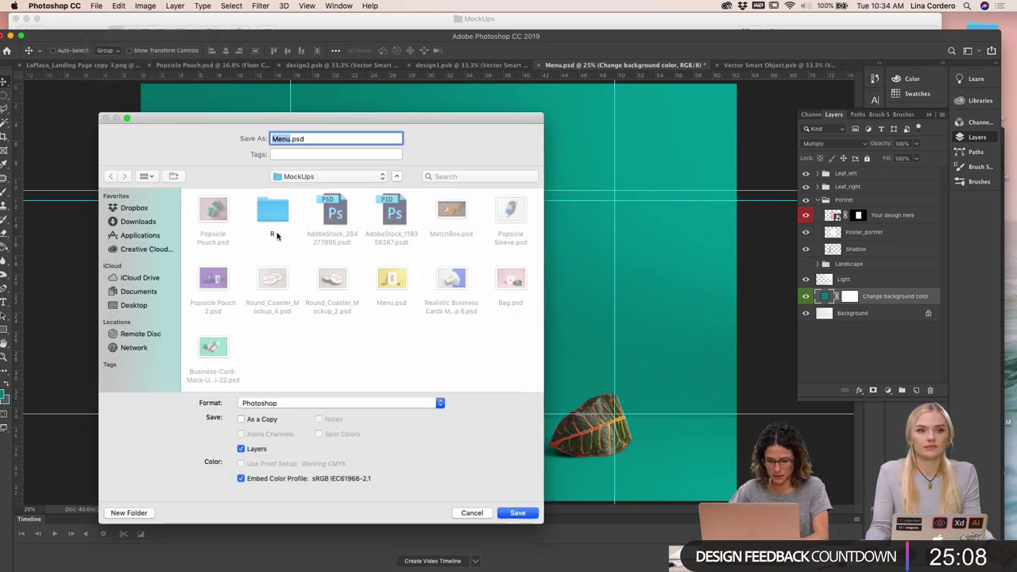
pyautogui.press('Left')
pyautogui.write('Mockup')
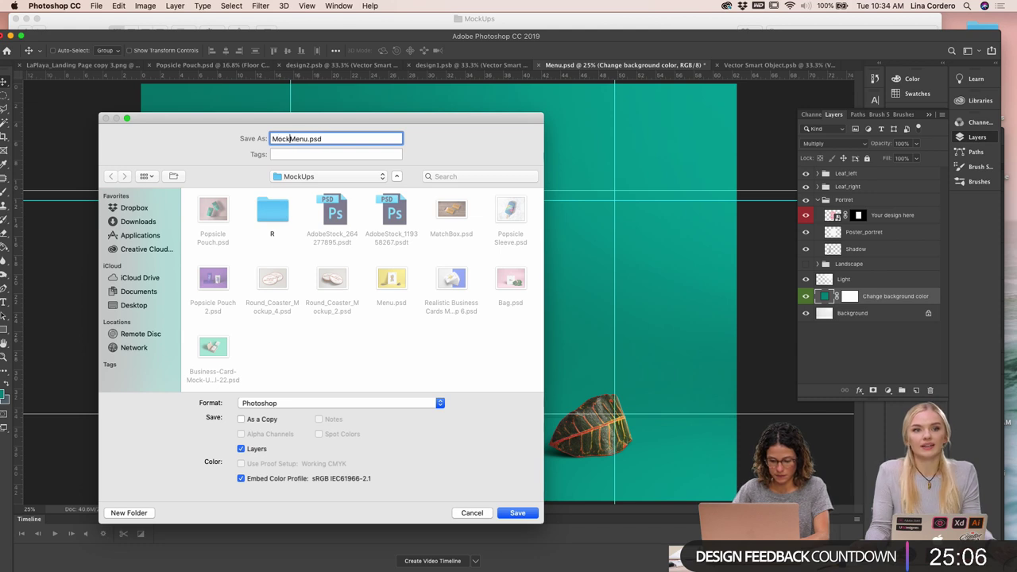
pyautogui.write('-')
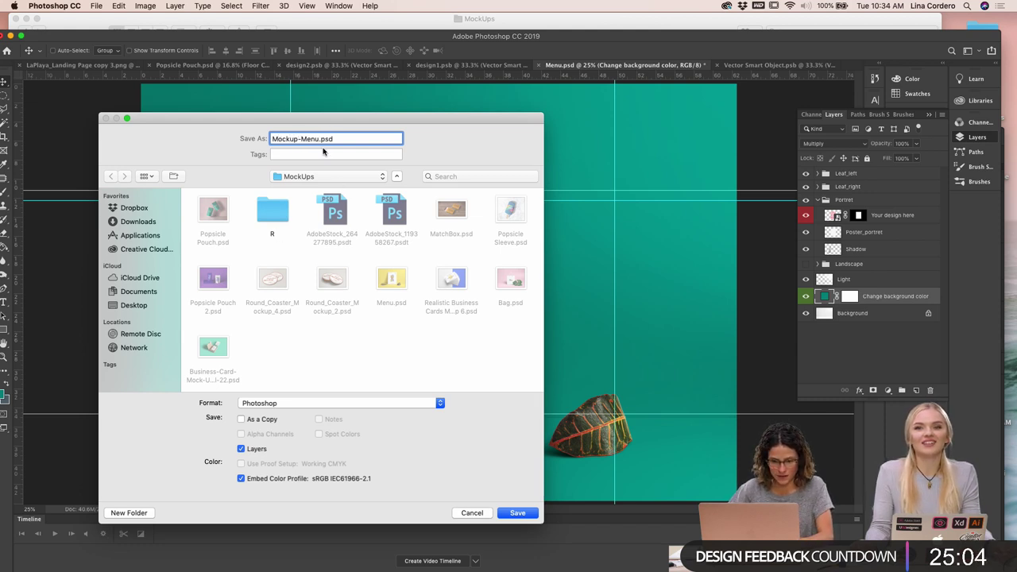
pyautogui.click(303, 177)
pyautogui.click(300, 237)
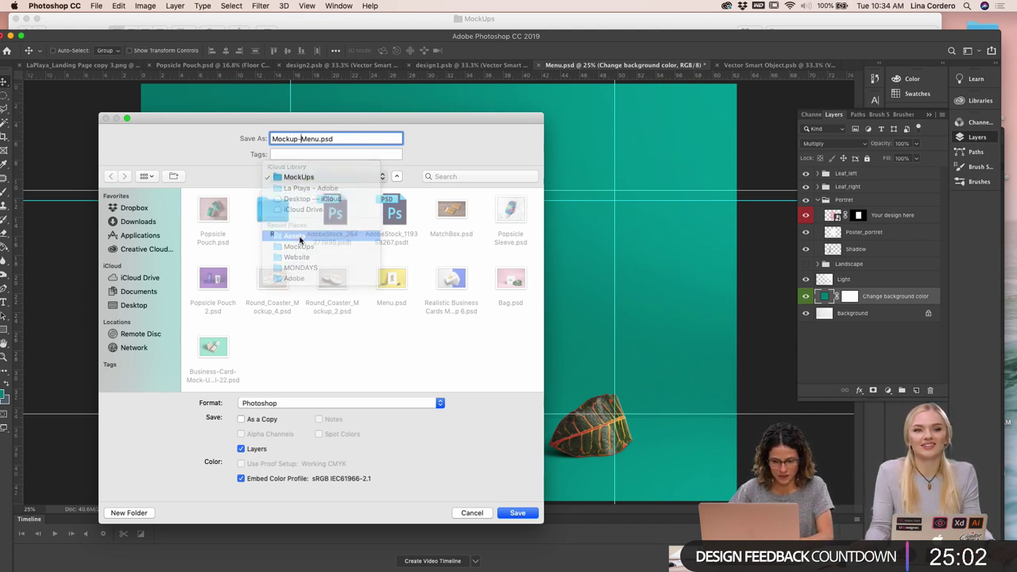
pyautogui.scroll(-10, 250, 314)
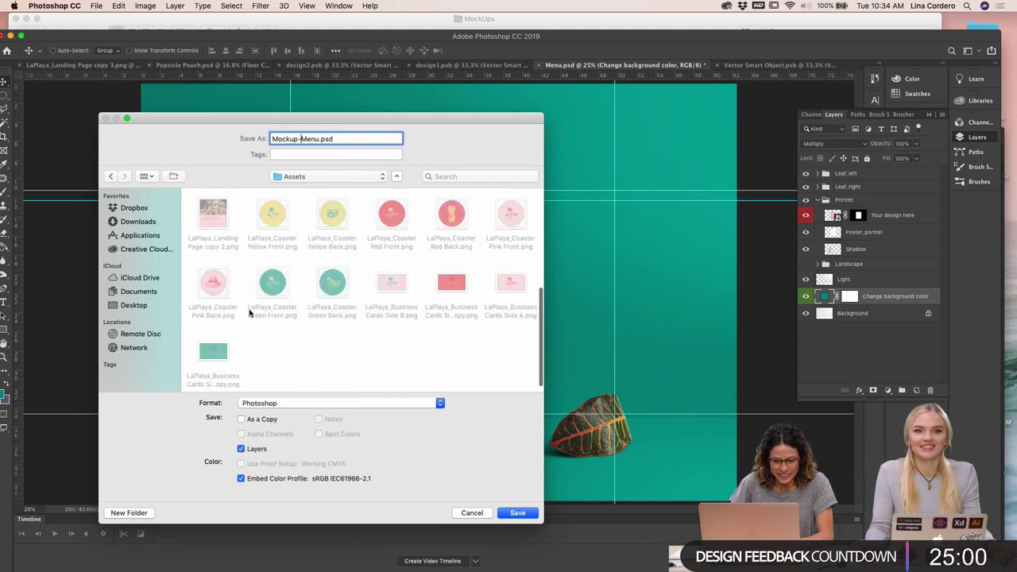
pyautogui.scroll(2, 248, 313)
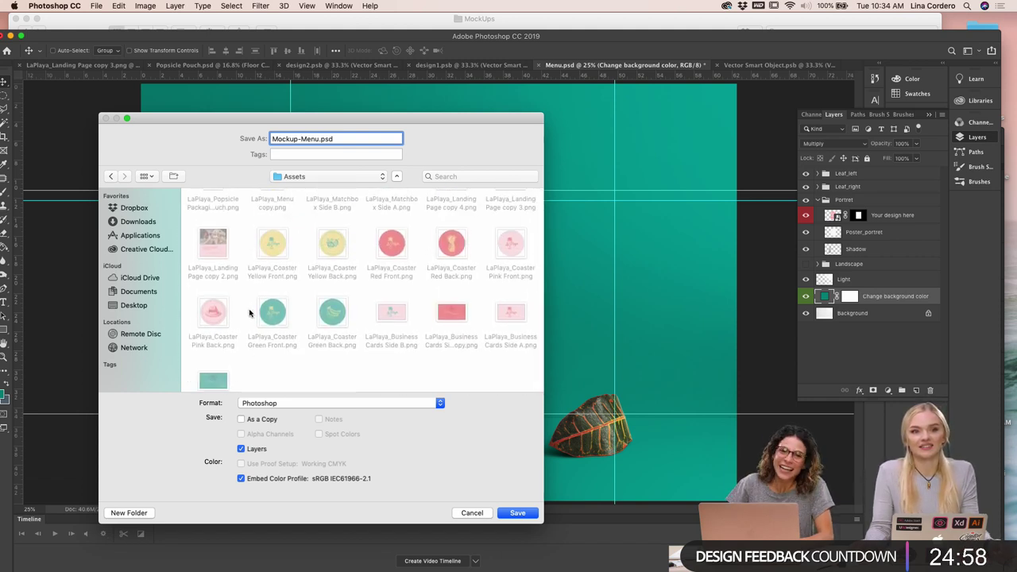
pyautogui.scroll(5, 248, 313)
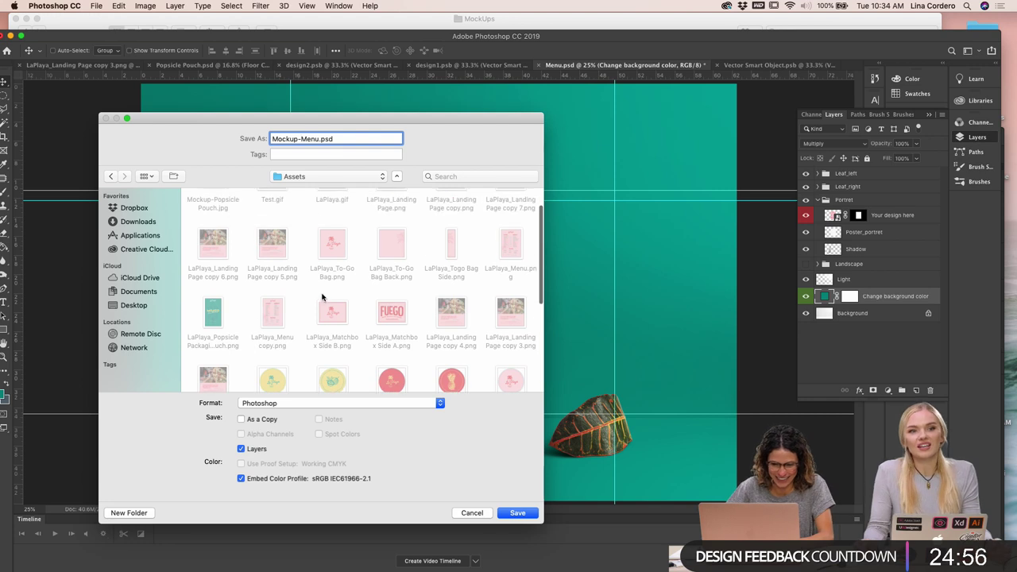
pyautogui.scroll(2, 322, 298)
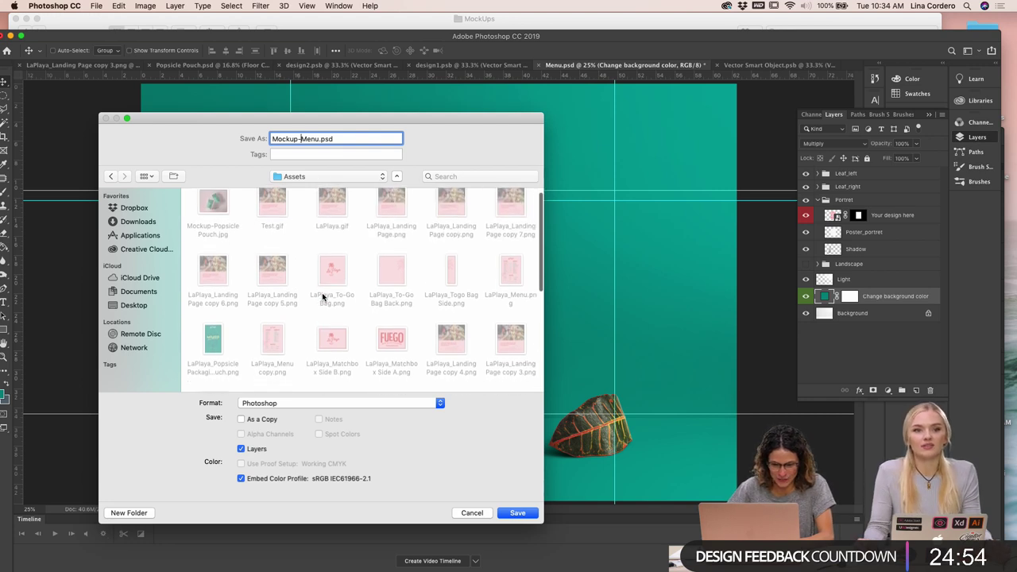
# Choose JPEG format and save at Quality 12 (Maximum)
pyautogui.click(293, 403)
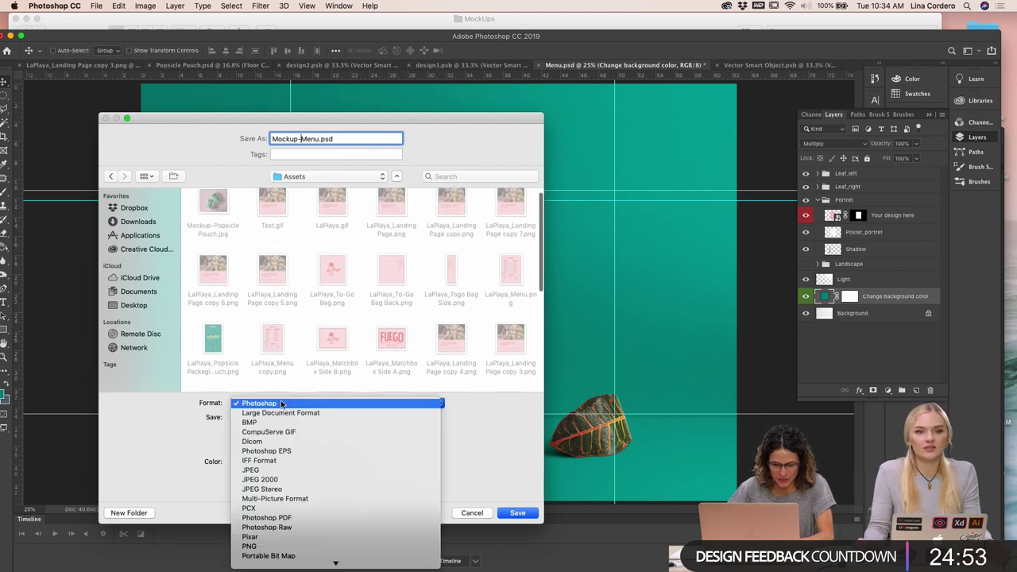
pyautogui.click(261, 470)
pyautogui.click(524, 513)
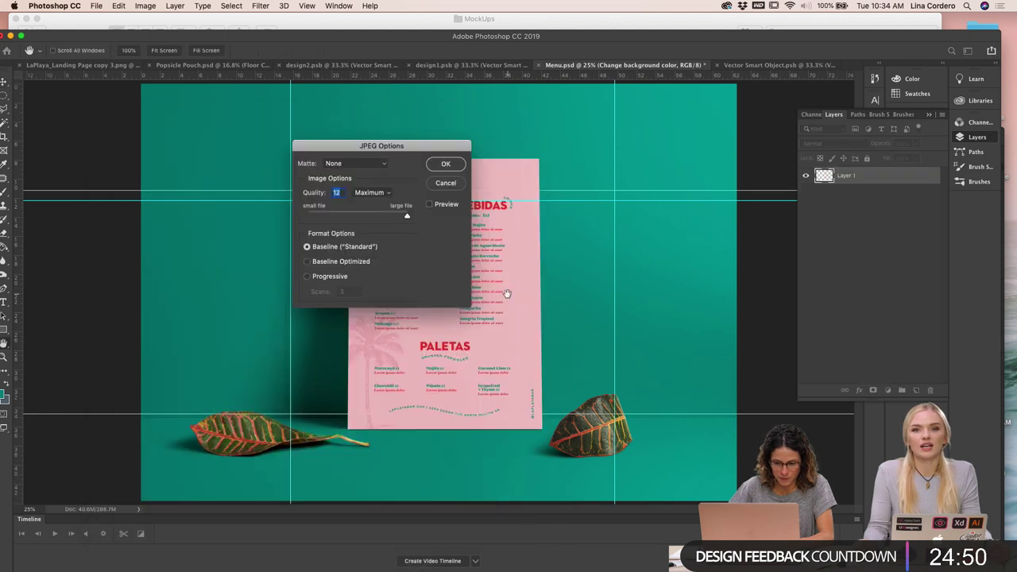
pyautogui.click(447, 163)
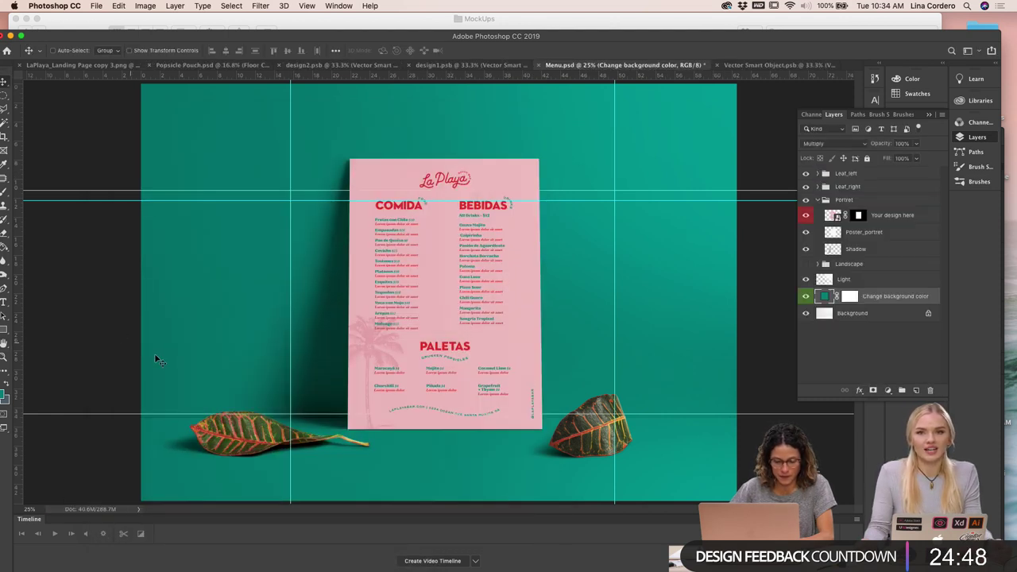
pyautogui.moveTo(227, 34); pyautogui.dragTo(234, 17)
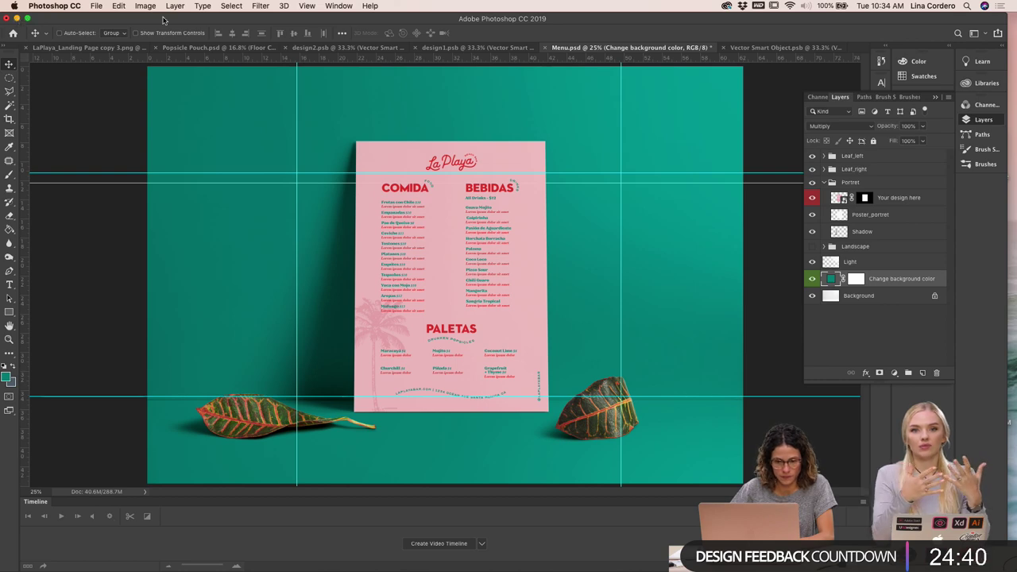
pyautogui.moveTo(166, 19); pyautogui.dragTo(190, 19)
pyautogui.click(12, 396)
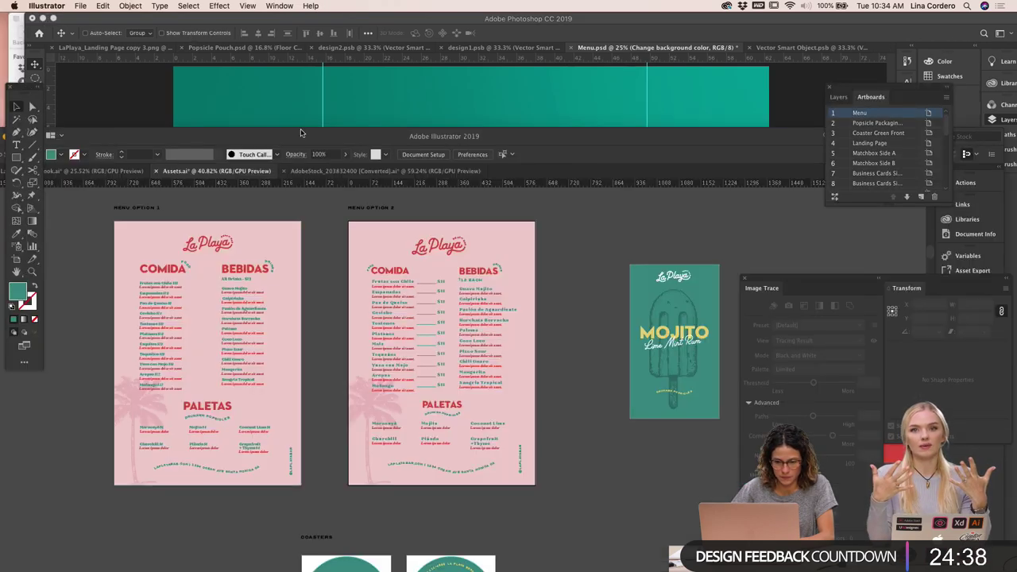
pyautogui.moveTo(301, 133); pyautogui.dragTo(321, 77)
pyautogui.scroll(-4, 548, 439)
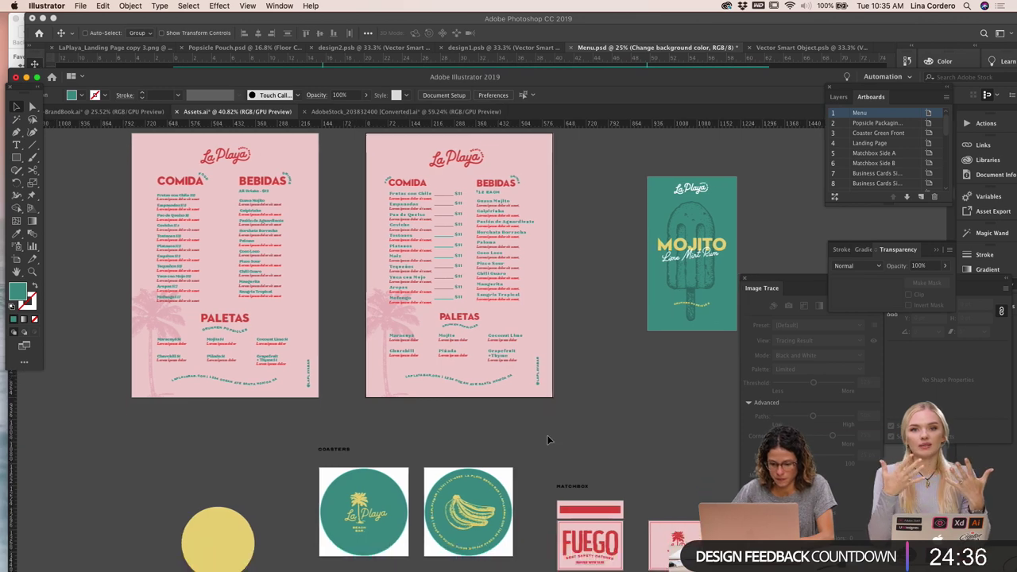
pyautogui.hscroll(5, 547, 439)
pyautogui.scroll(3, 548, 439)
pyautogui.scroll(-10, 548, 434)
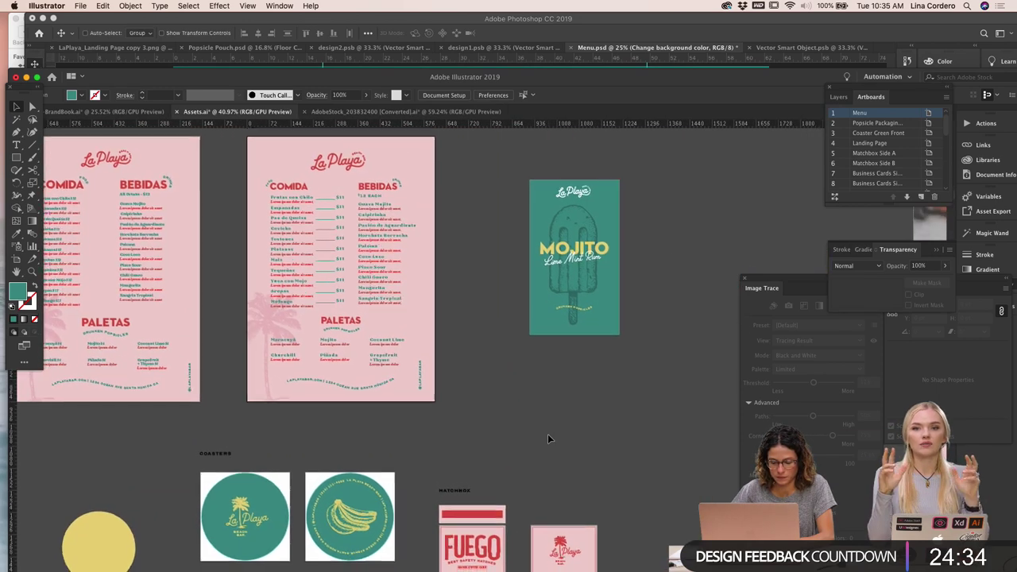
pyautogui.scroll(5, 548, 434)
pyautogui.hscroll(10, 548, 434)
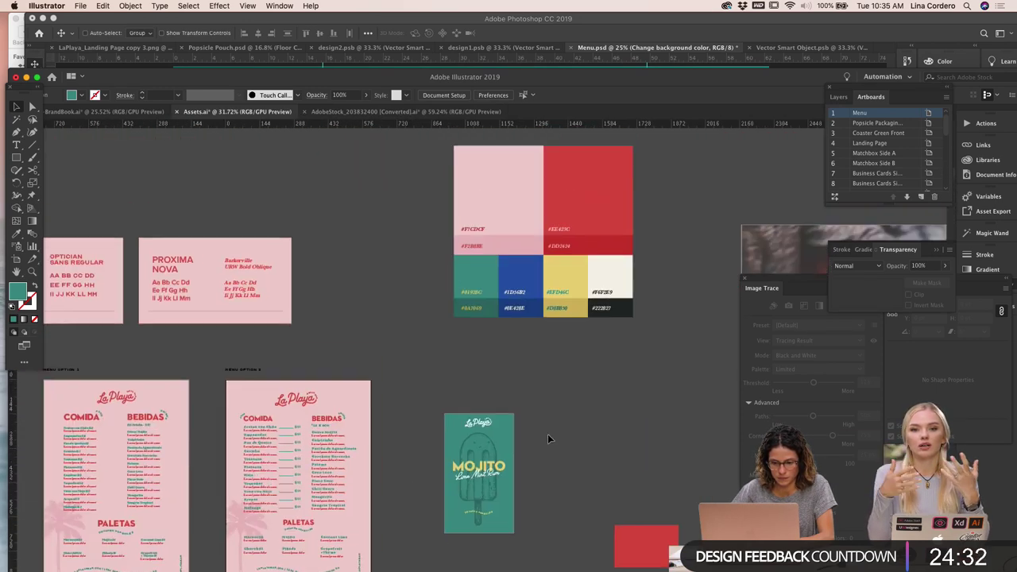
pyautogui.scroll(-5, 547, 434)
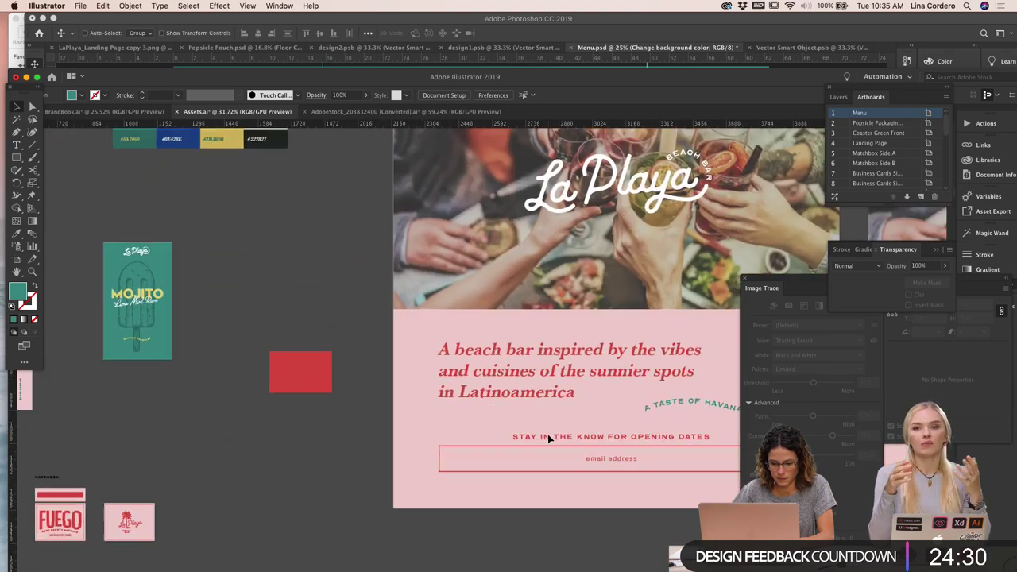
pyautogui.scroll(3, 547, 434)
pyautogui.scroll(-5, 548, 434)
pyautogui.hscroll(-3, 548, 434)
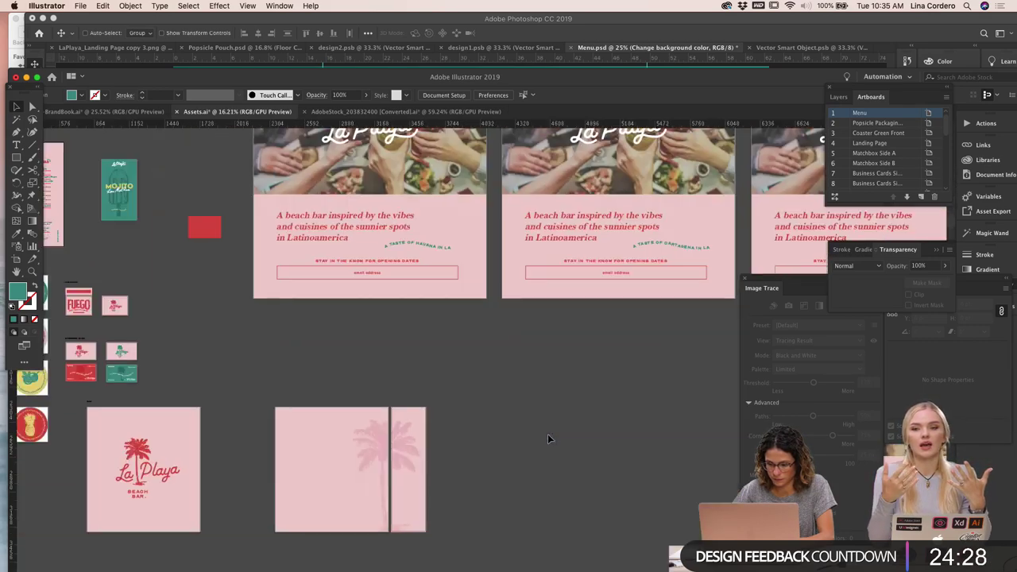
pyautogui.scroll(3, 547, 434)
pyautogui.scroll(4, 547, 434)
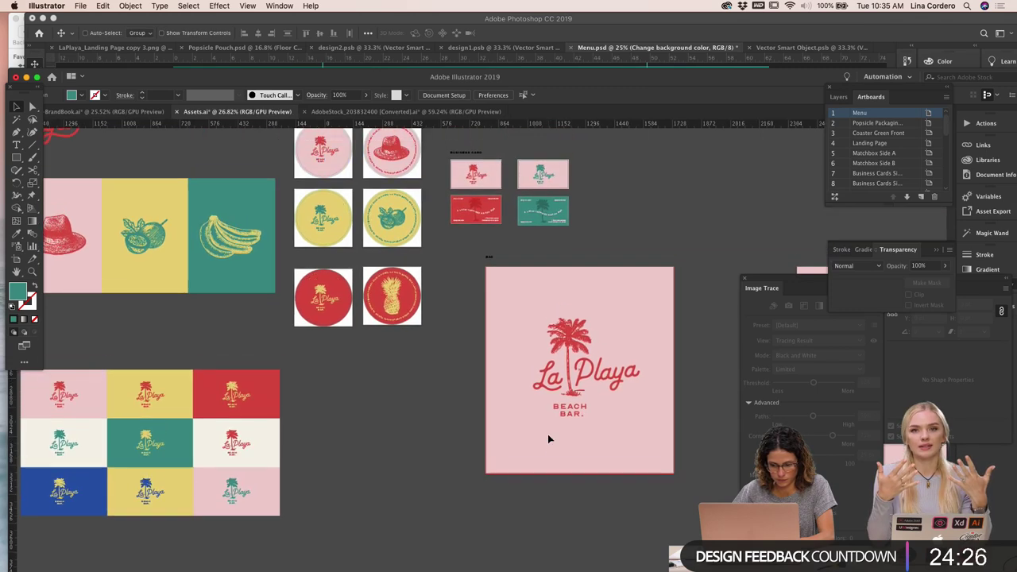
pyautogui.scroll(1, 548, 433)
pyautogui.scroll(2, 548, 434)
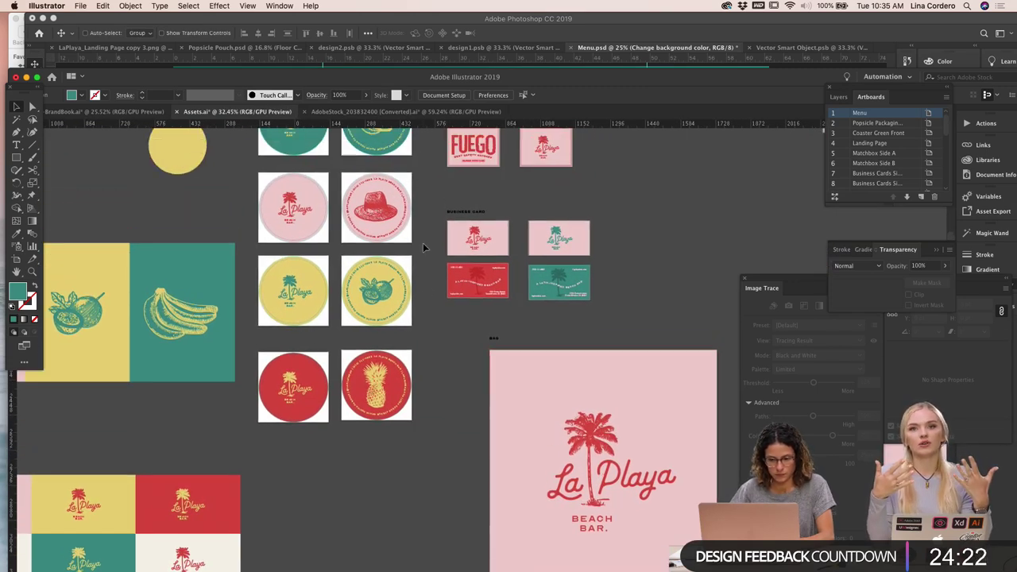
pyautogui.click(322, 17)
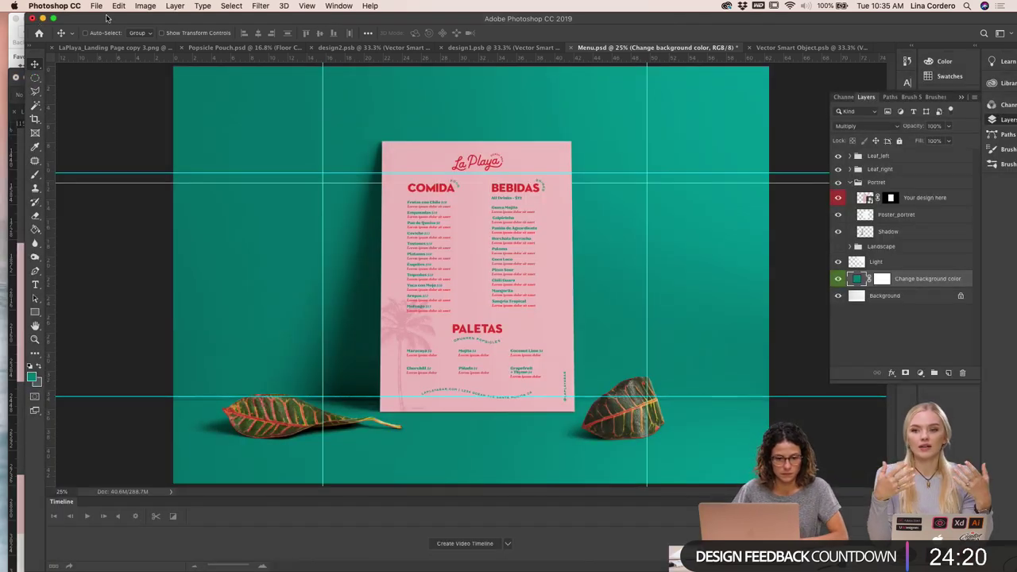
# In the Finder MockUps folder, open Business-Card-Mock-Up-vol-22.psd in Photoshop
pyautogui.moveTo(107, 17); pyautogui.dragTo(108, 46)
pyautogui.click(89, 33)
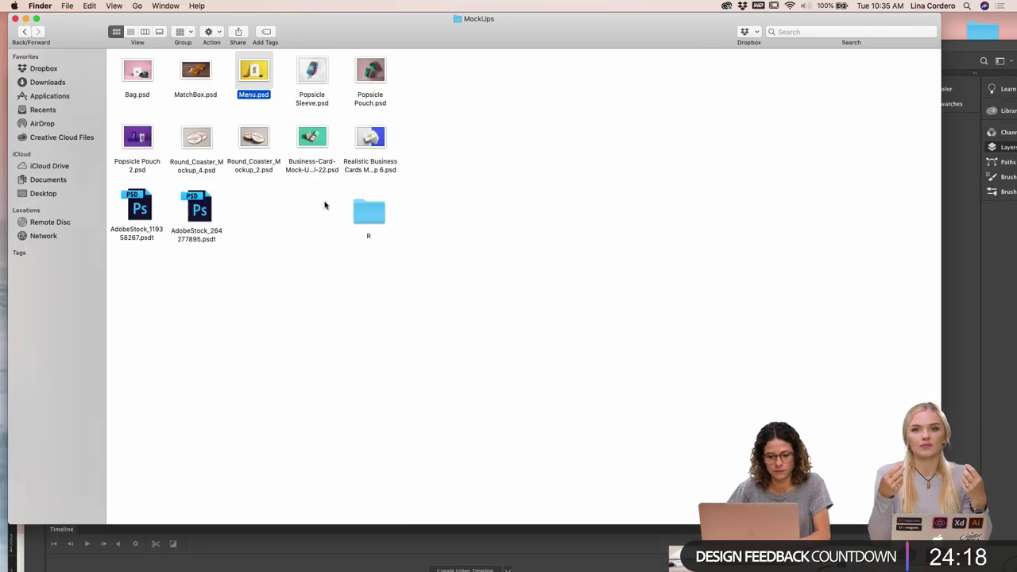
pyautogui.click(324, 205)
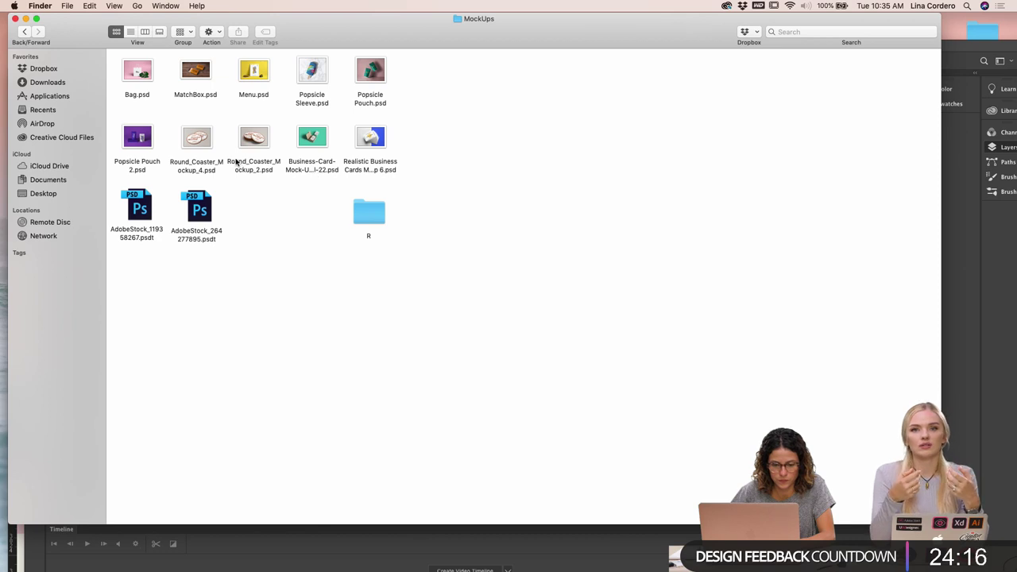
pyautogui.click(201, 149)
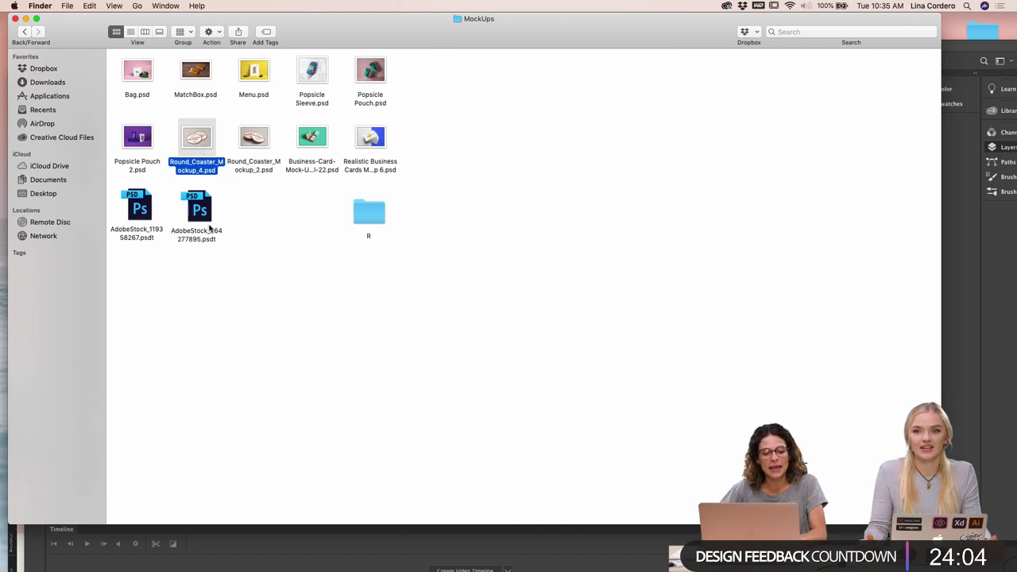
pyautogui.click(241, 205)
pyautogui.moveTo(442, 187); pyautogui.dragTo(125, 75)
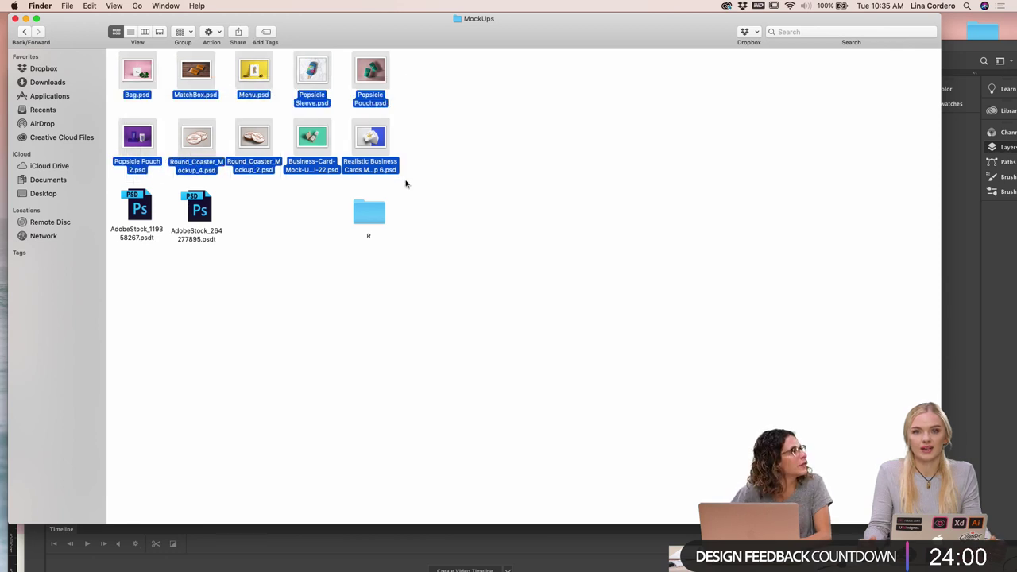
pyautogui.moveTo(456, 265); pyautogui.dragTo(135, 70)
pyautogui.click(110, 67)
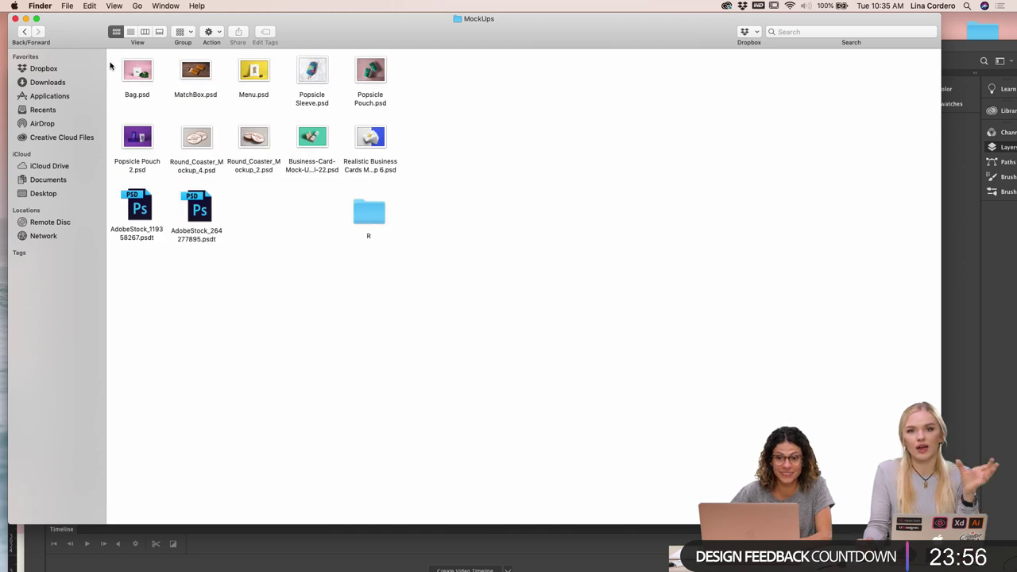
pyautogui.click(321, 153)
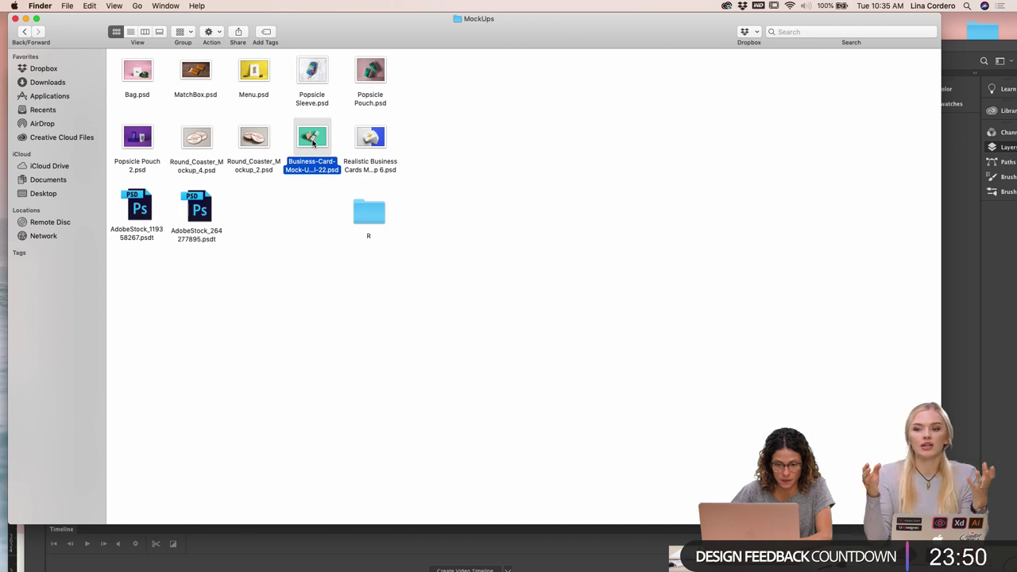
pyautogui.doubleClick(312, 140)
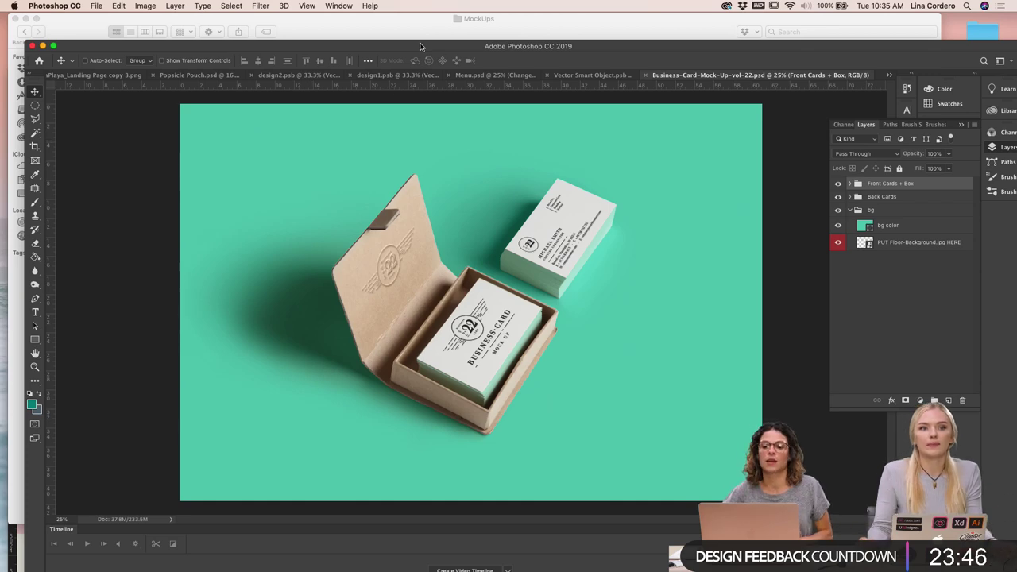
# Reposition the Photoshop window showing the business card and kraft box mockup
pyautogui.moveTo(420, 46); pyautogui.dragTo(363, 16)
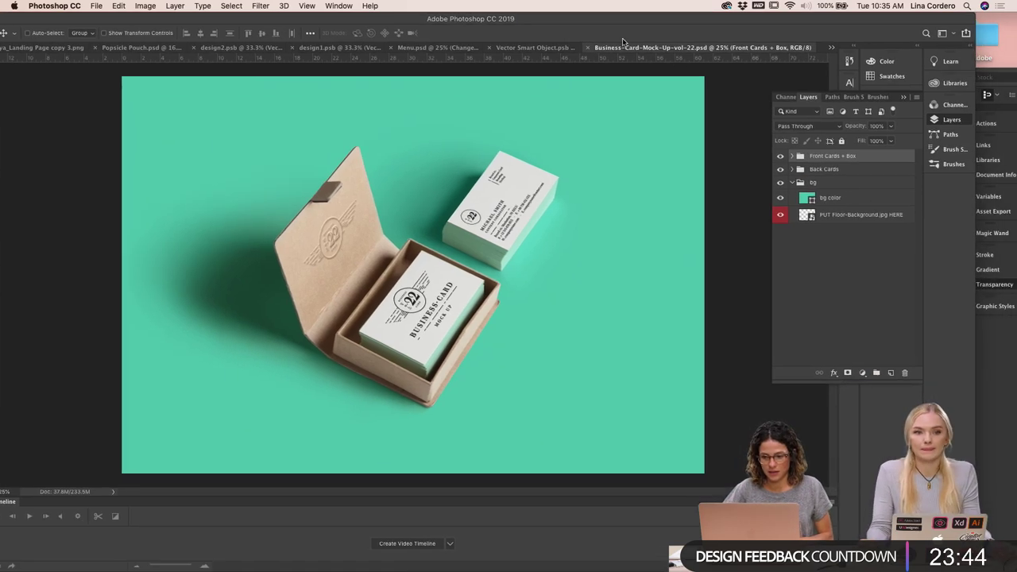
pyautogui.moveTo(539, 19); pyautogui.dragTo(580, 73)
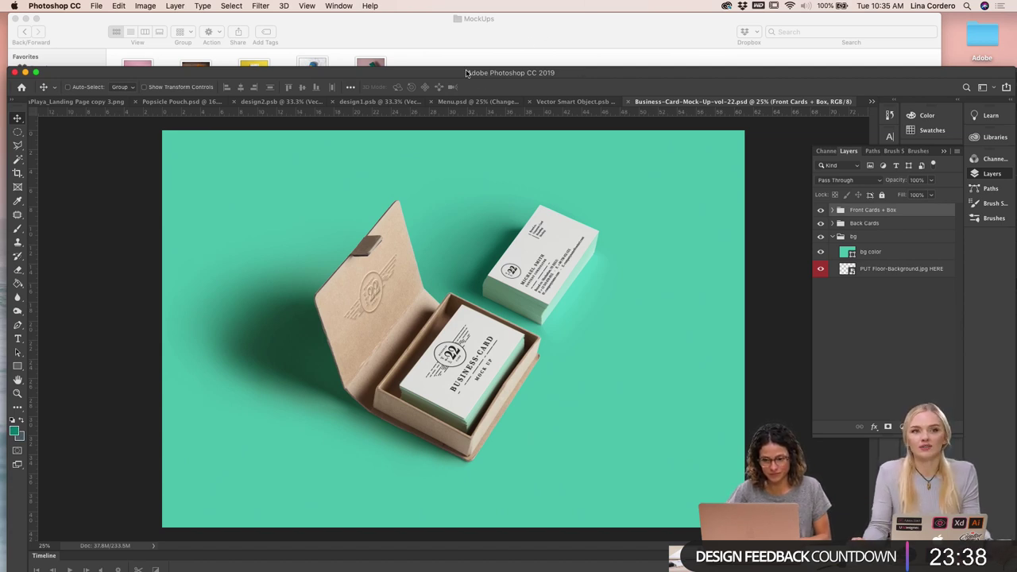
pyautogui.moveTo(467, 72); pyautogui.dragTo(469, 59)
pyautogui.moveTo(264, 556)
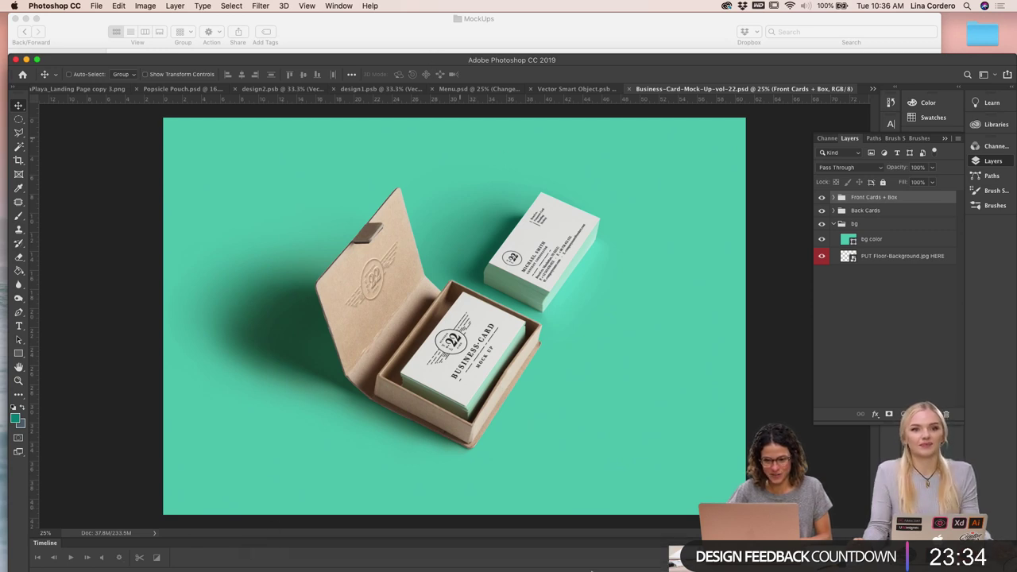
# Switch to Illustrator and scroll the Assets canvas to the Business Card artboard
pyautogui.click(632, 557)
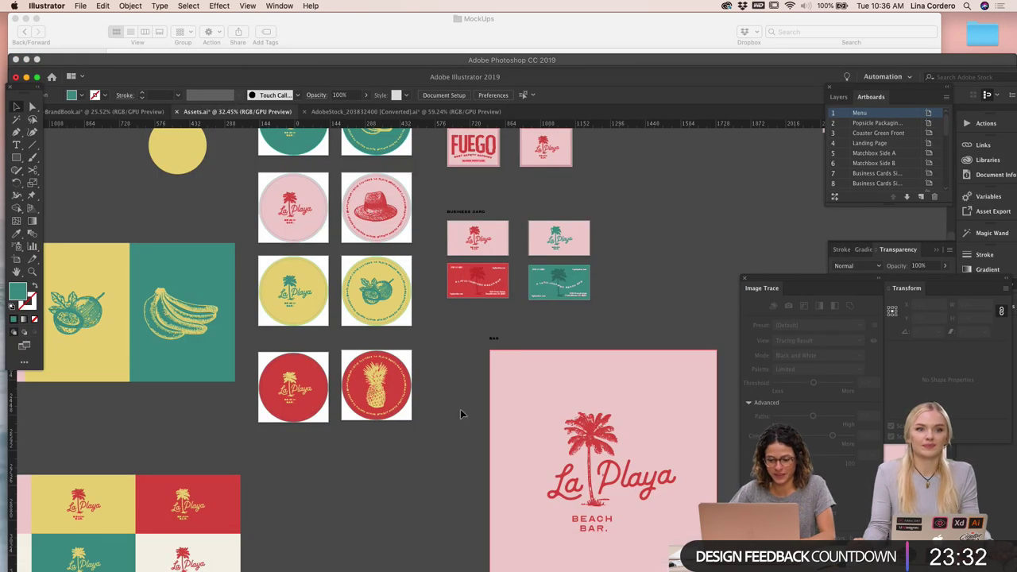
pyautogui.scroll(5, 453, 270)
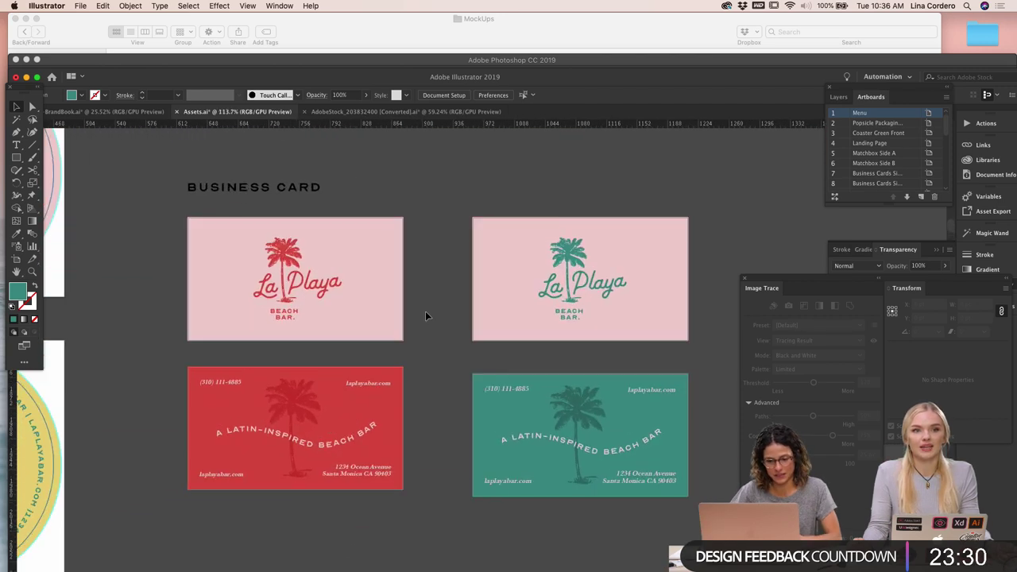
pyautogui.hscroll(3, 426, 315)
pyautogui.scroll(-1, 426, 315)
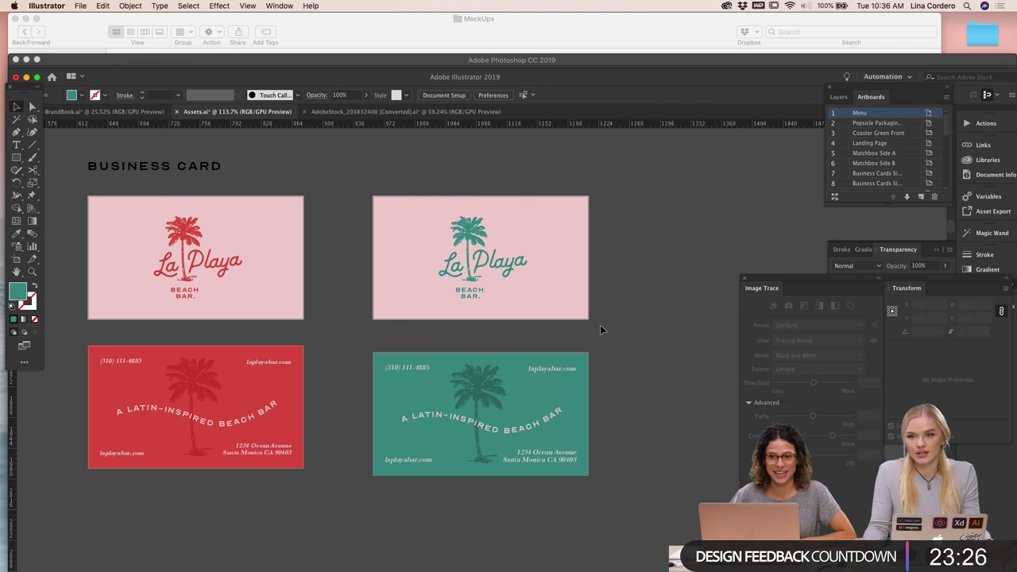
pyautogui.click(225, 59)
pyautogui.moveTo(212, 62); pyautogui.dragTo(203, 4)
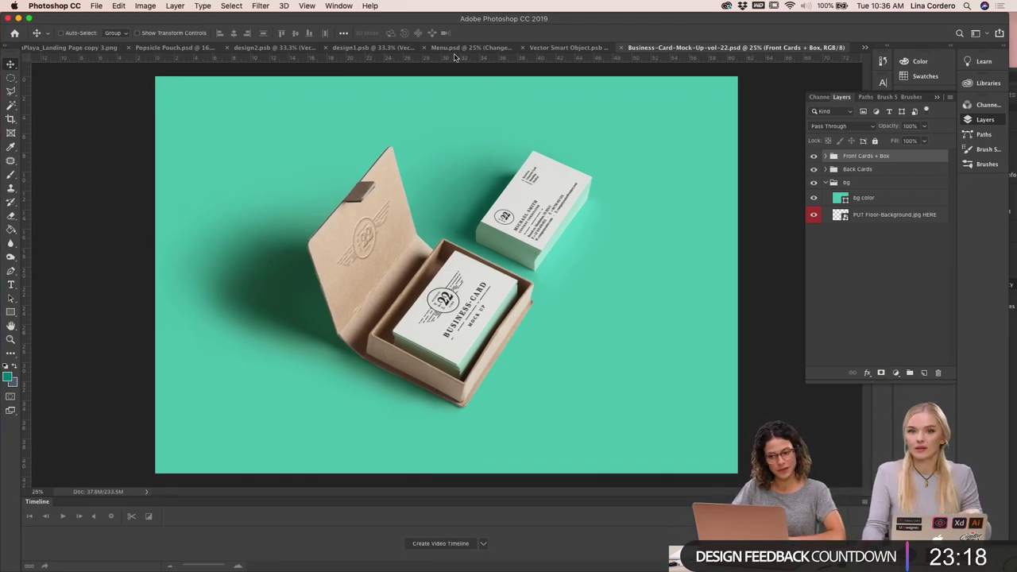
pyautogui.click(337, 7)
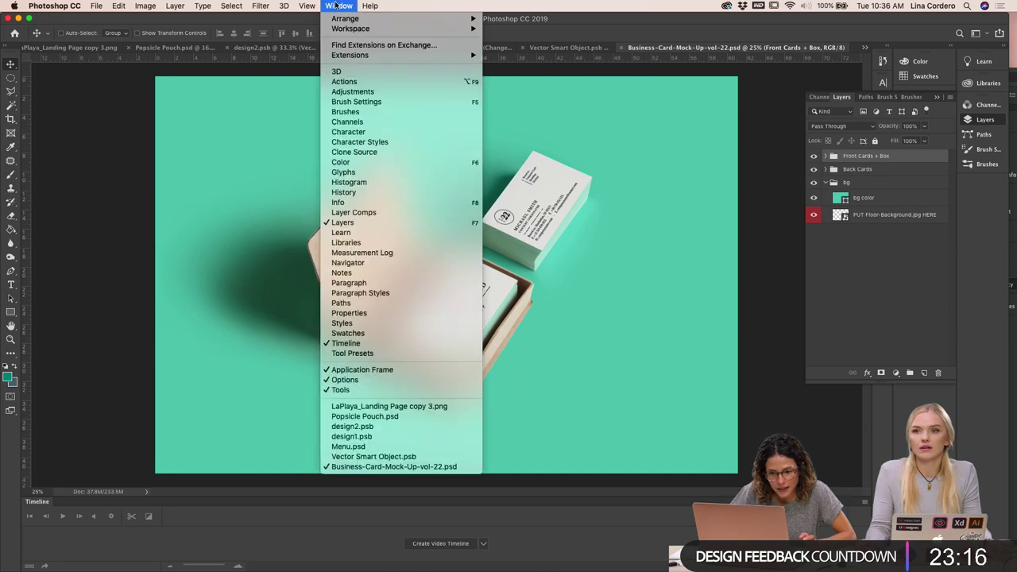
pyautogui.moveTo(368, 5)
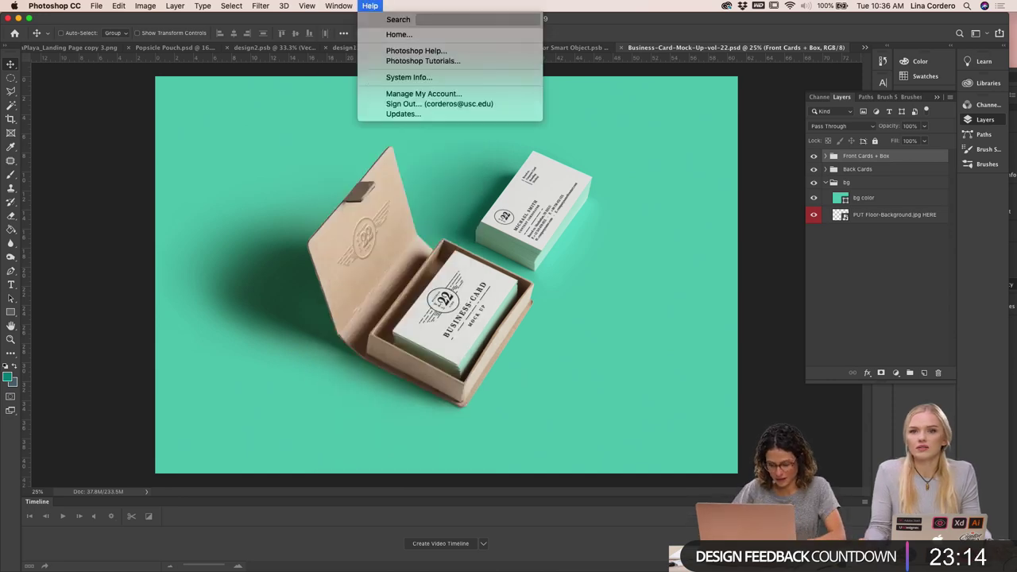
pyautogui.write('smart')
pyautogui.click(93, 124)
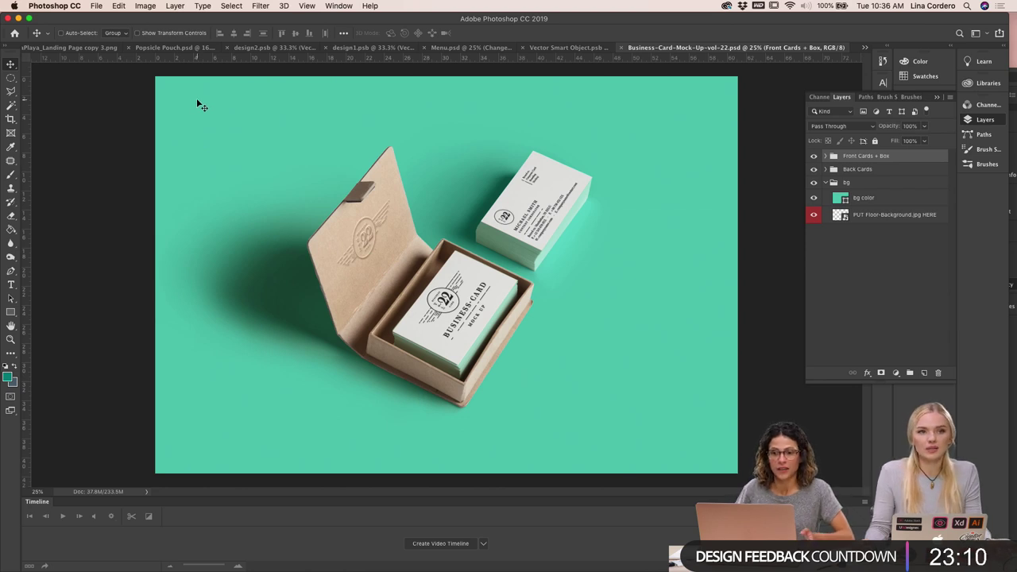
pyautogui.moveTo(483, 21); pyautogui.dragTo(472, 138)
pyautogui.moveTo(490, 75); pyautogui.dragTo(512, 22)
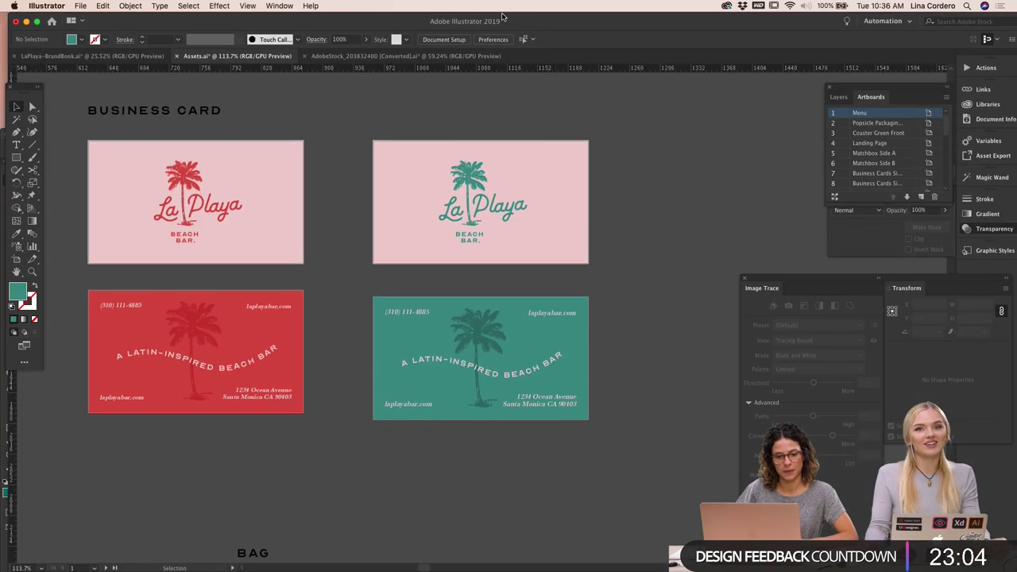
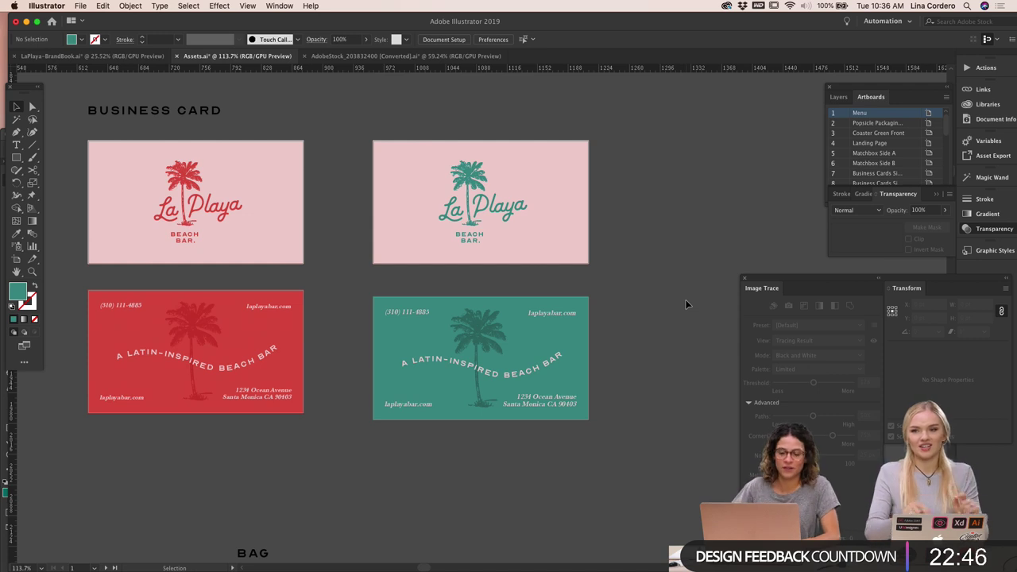
# Marquee-select the top-right pink card with the teal La Playa logo in Illustrator
pyautogui.hscroll(-3, 669, 322)
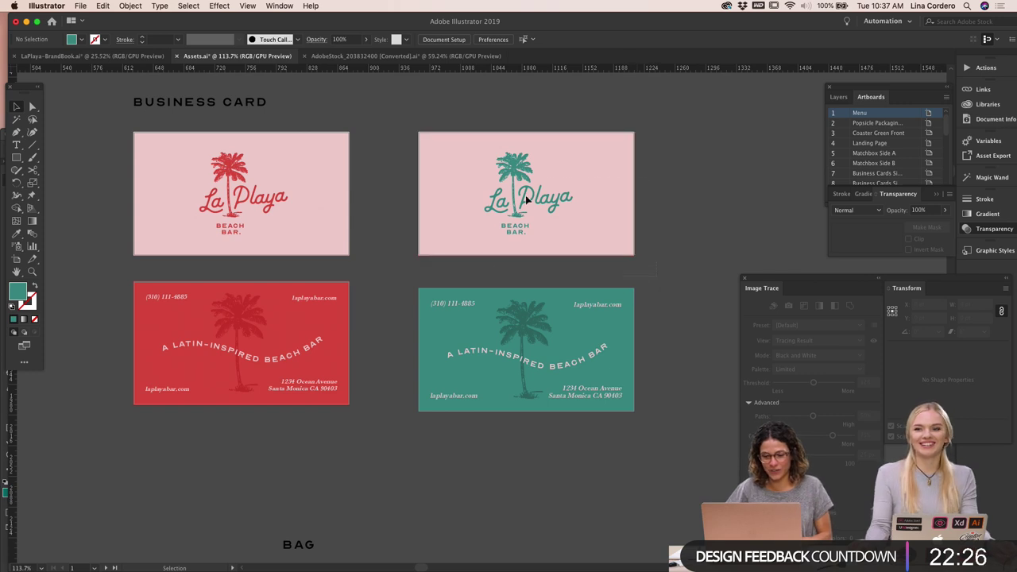
pyautogui.moveTo(408, 125); pyautogui.dragTo(434, 167)
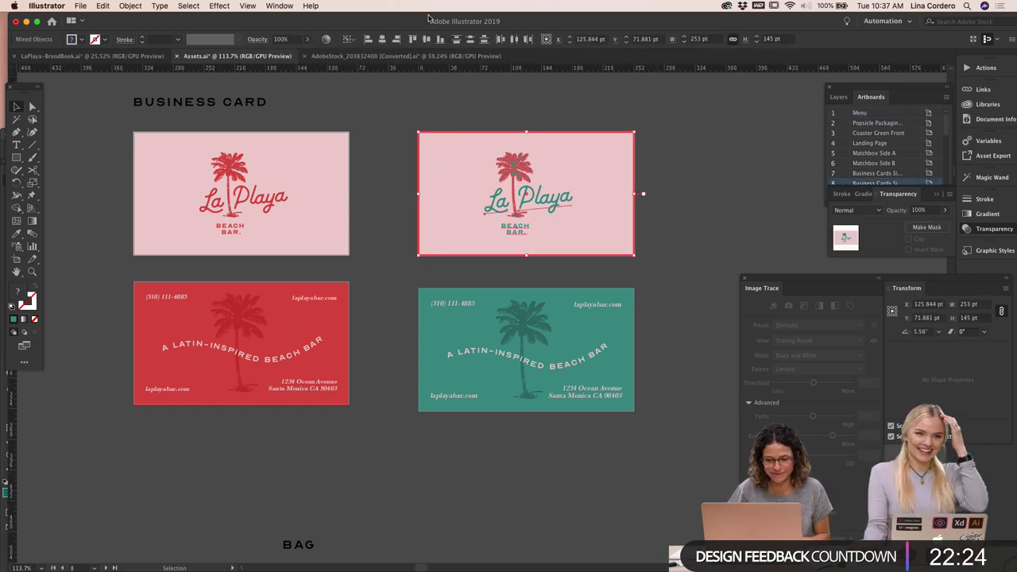
pyautogui.moveTo(404, 24); pyautogui.dragTo(398, 150)
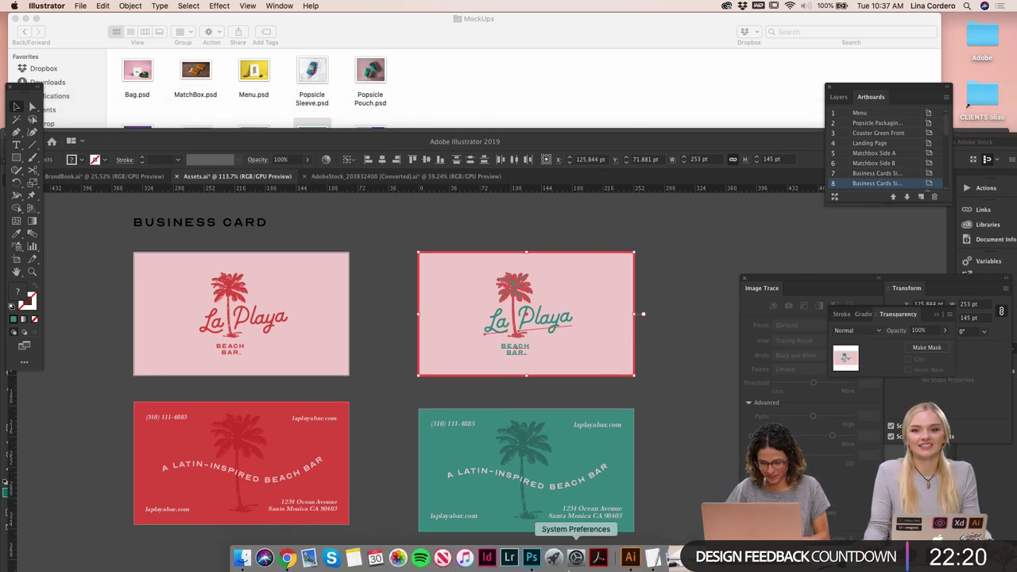
# Open the Front Cards design smart object inside the Front Cards + Box group
pyautogui.click(532, 558)
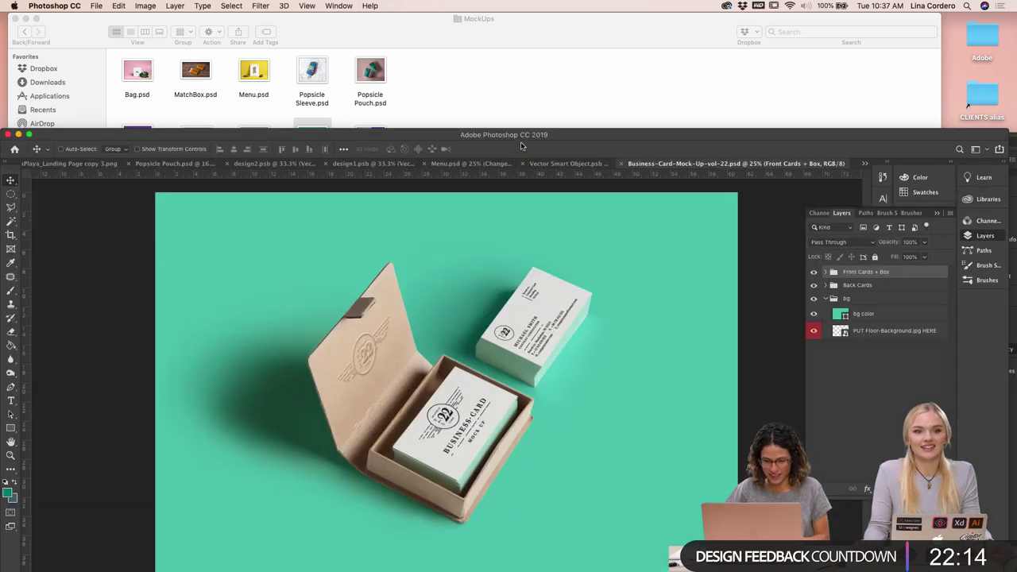
pyautogui.moveTo(539, 139); pyautogui.dragTo(545, 46)
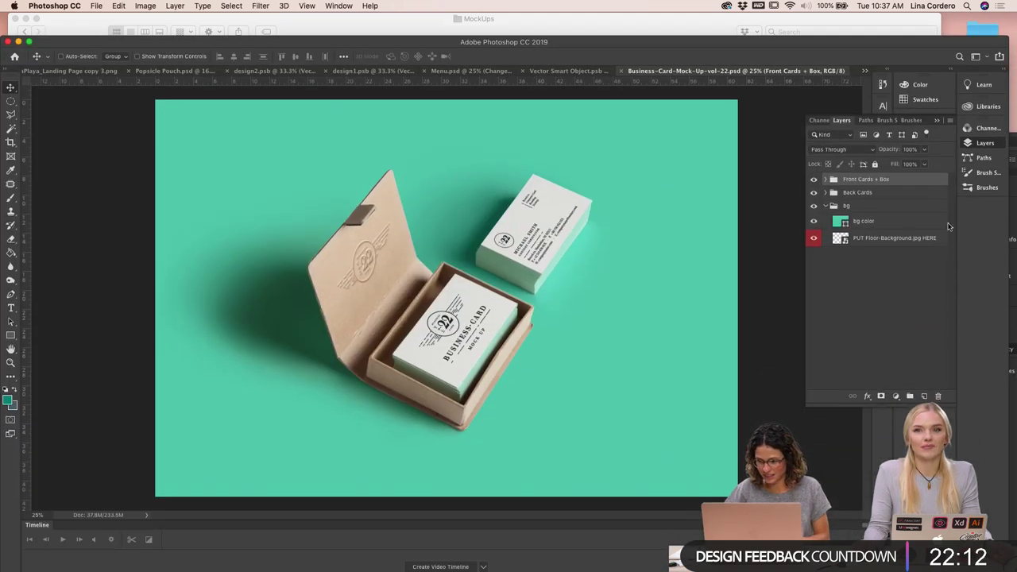
pyautogui.click(825, 180)
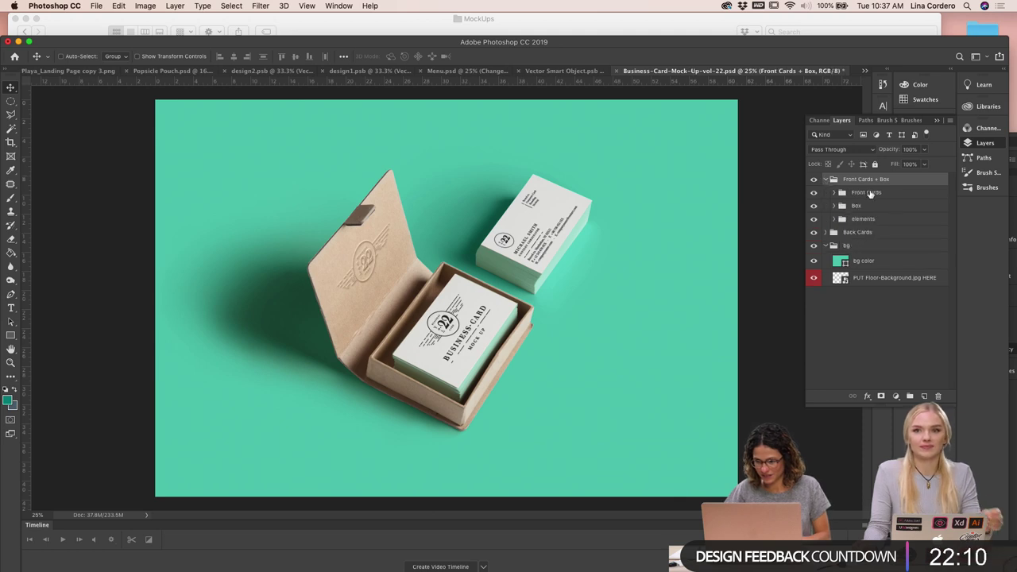
pyautogui.click(871, 193)
pyautogui.click(832, 193)
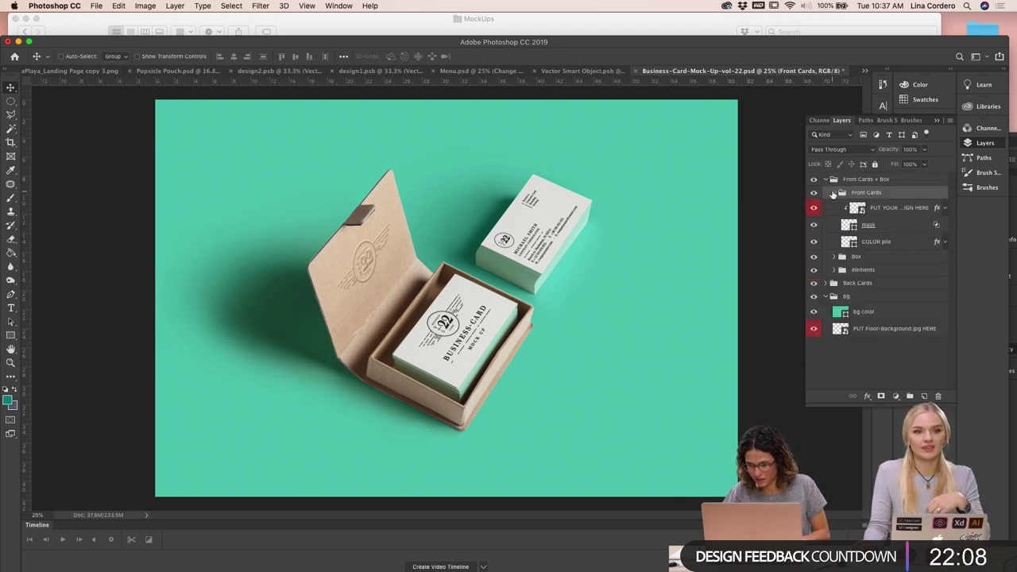
pyautogui.doubleClick(856, 208)
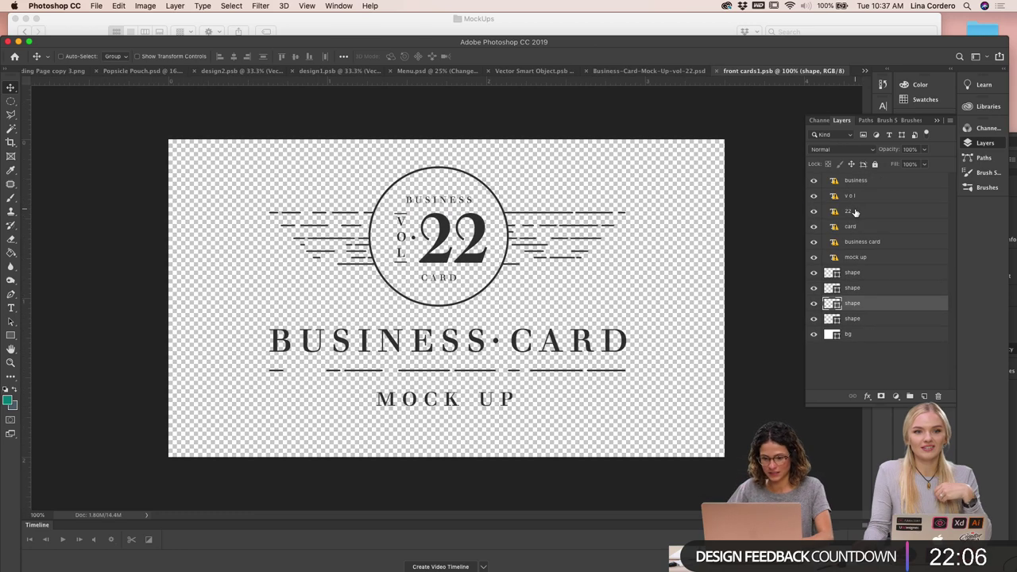
# Paste the pink La Playa card as a smart object and move its layer to the top
pyautogui.press('super+v')
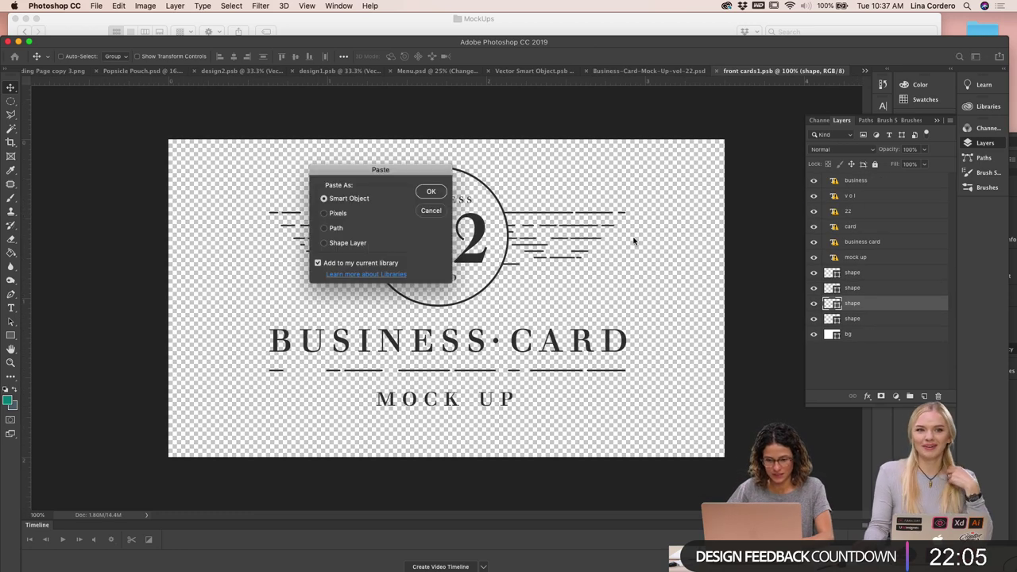
pyautogui.click(433, 192)
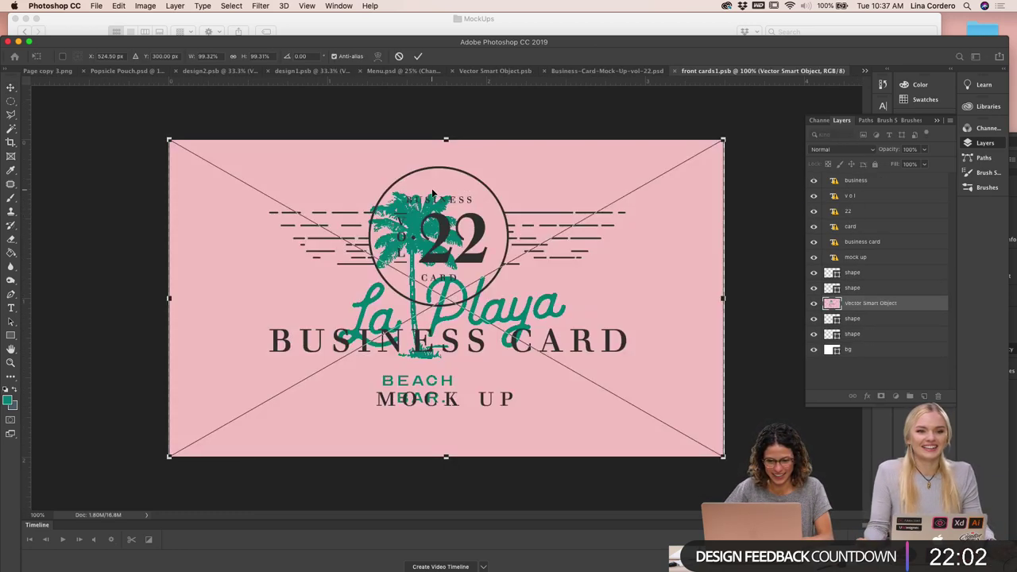
pyautogui.press('Return')
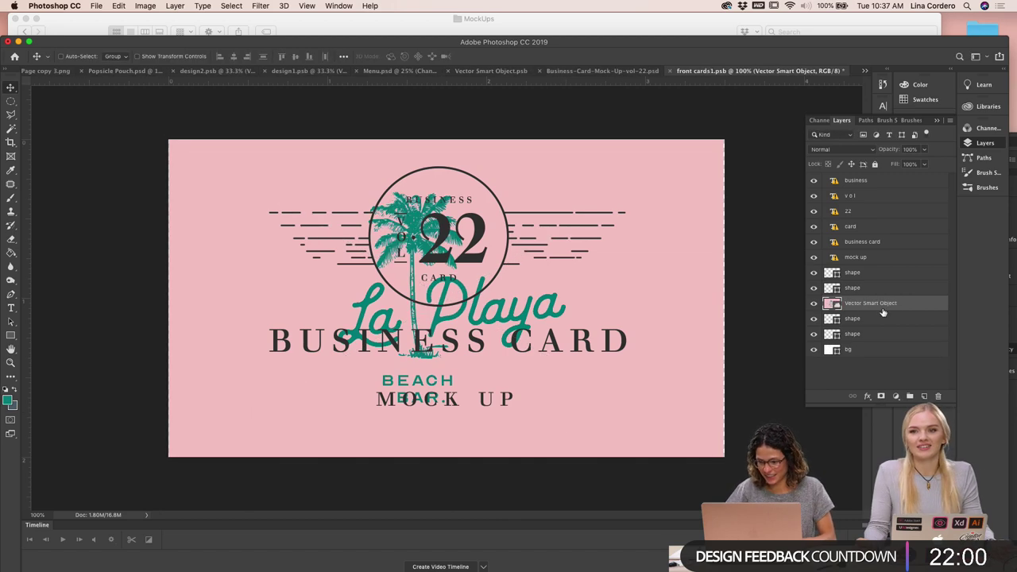
pyautogui.moveTo(878, 305); pyautogui.dragTo(876, 179)
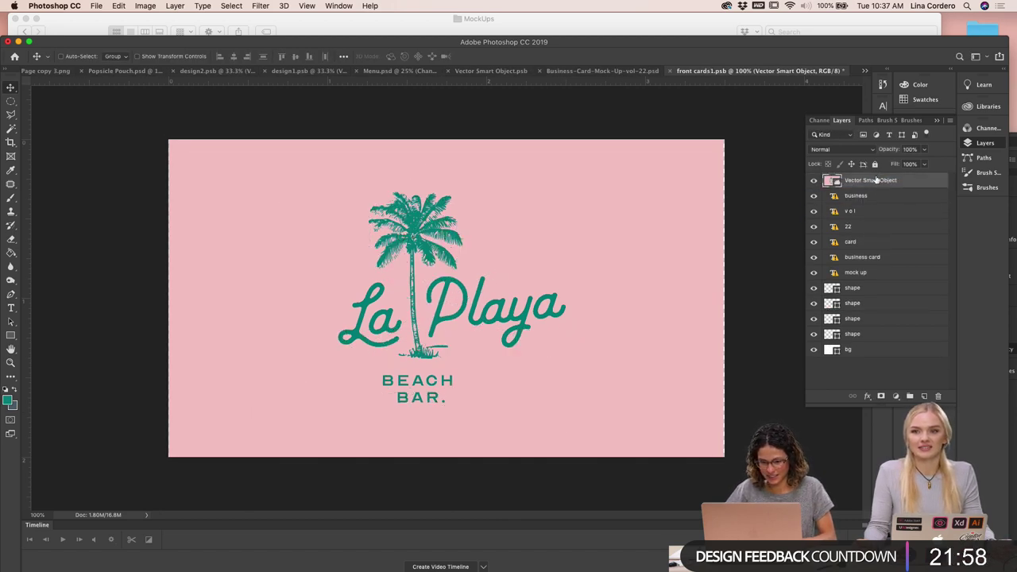
# Delete the old placeholder layers down through bg and save the front card file
pyautogui.click(863, 199)
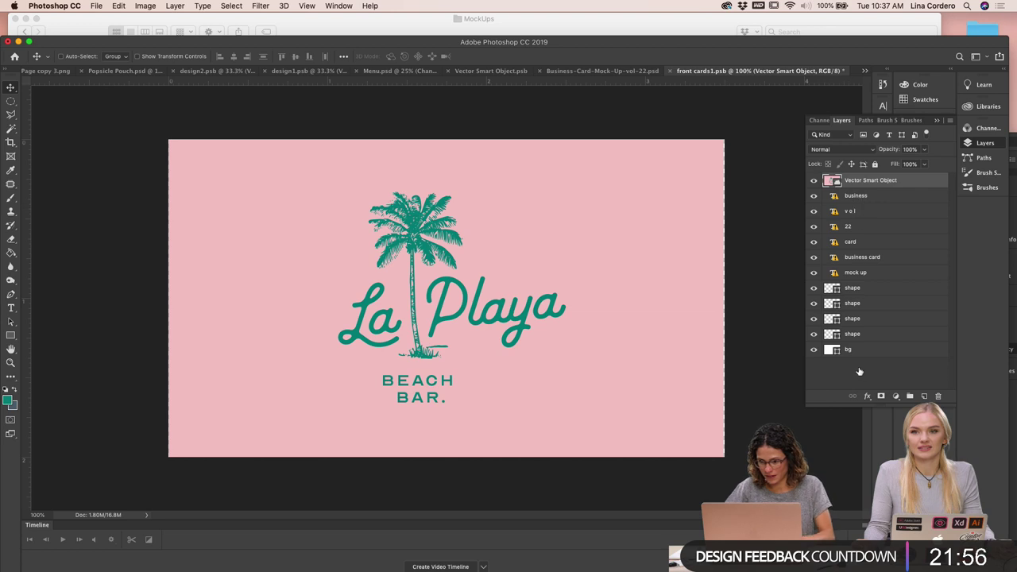
pyautogui.keyDown('shift'); pyautogui.click(857, 352); pyautogui.keyUp('shift')
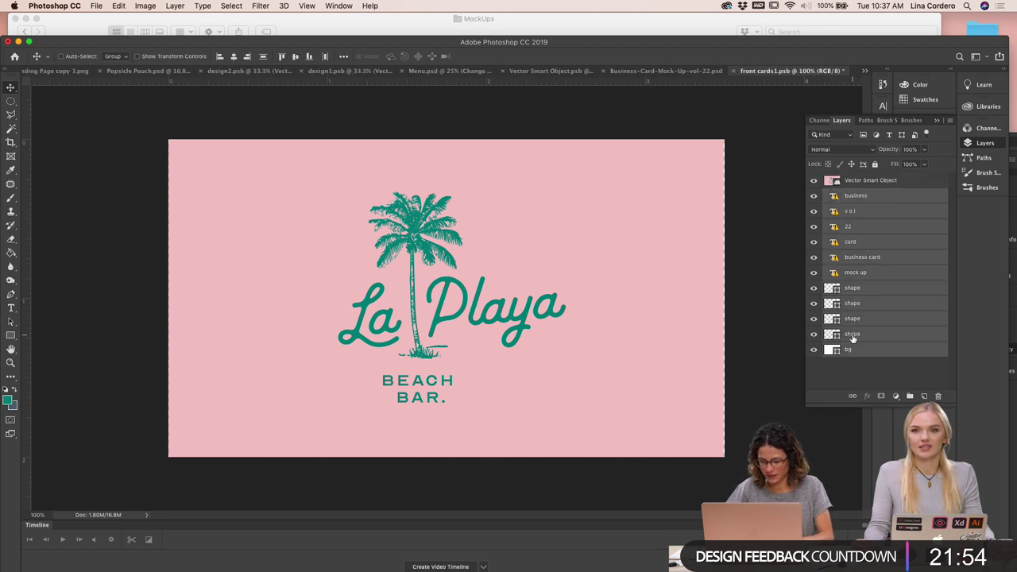
pyautogui.press('Delete')
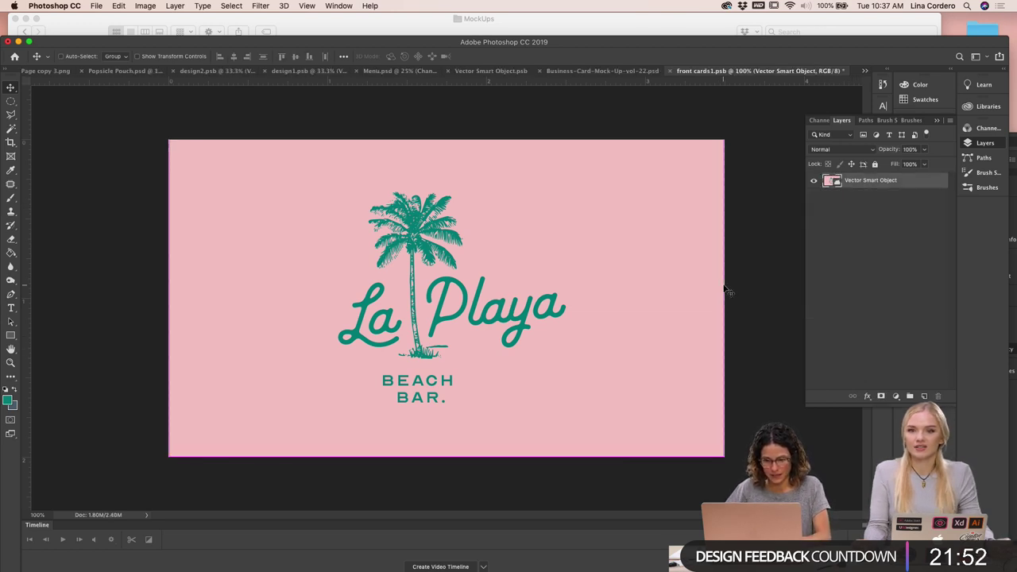
pyautogui.press('super+a')
pyautogui.press('super')
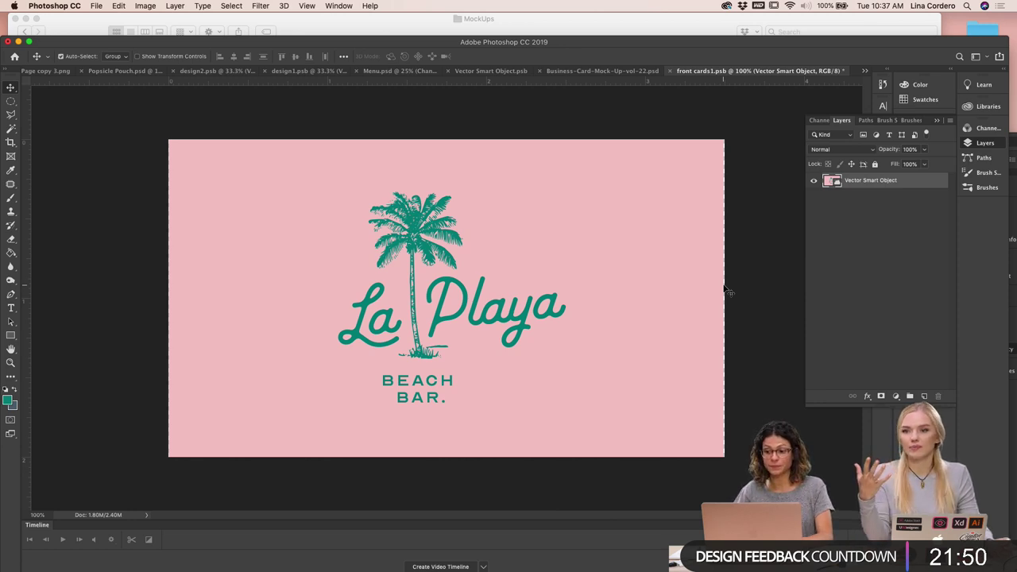
pyautogui.press('super+s')
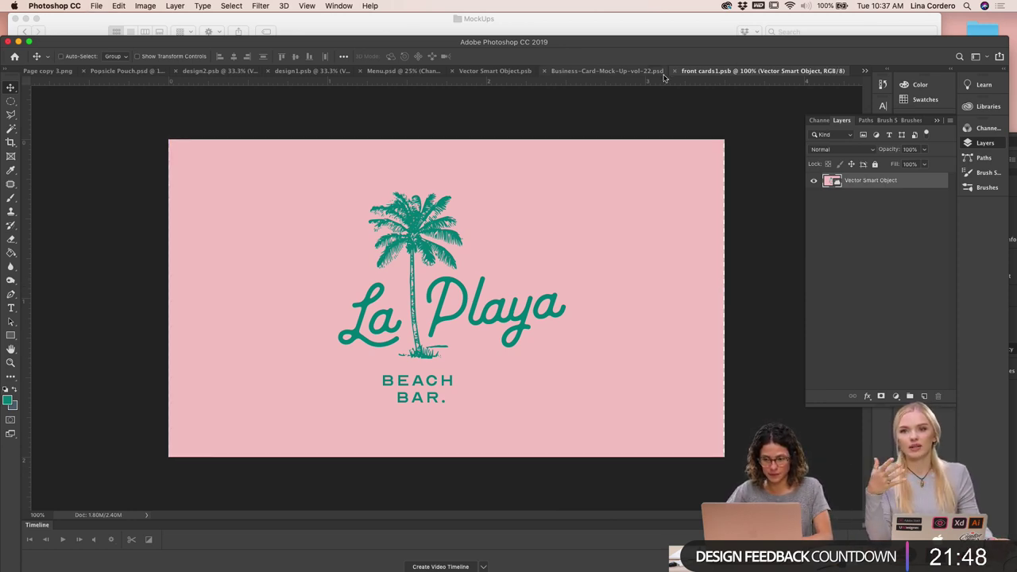
# In the mockup, collapse Front Cards + Box and open the Back Cards design smart object
pyautogui.click(636, 71)
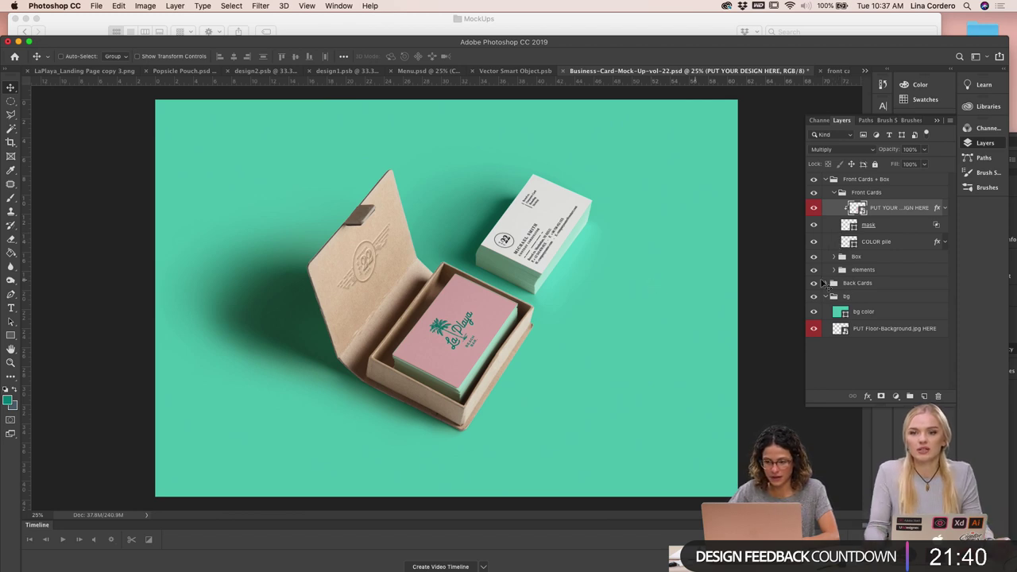
pyautogui.click(835, 193)
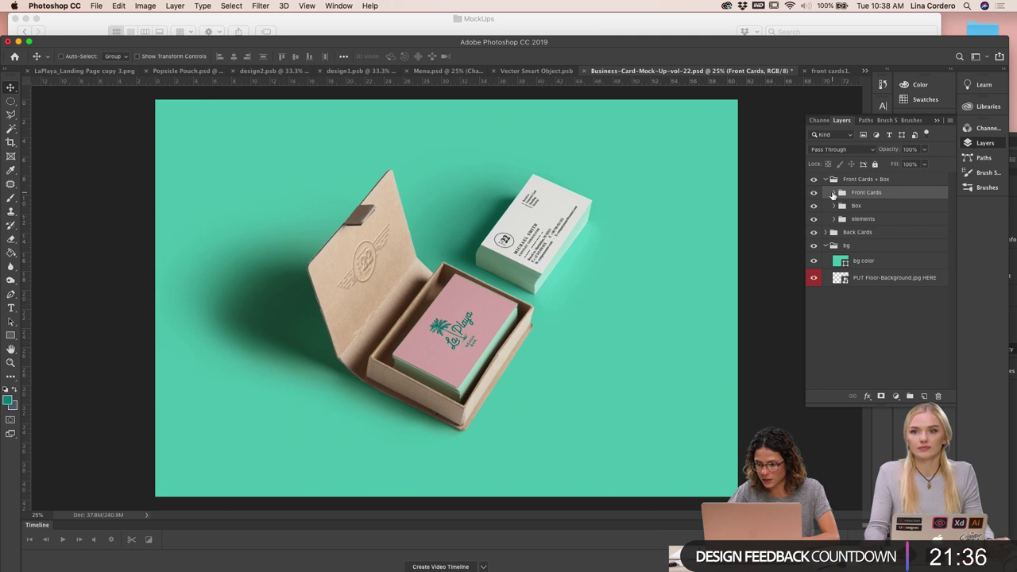
pyautogui.click(825, 178)
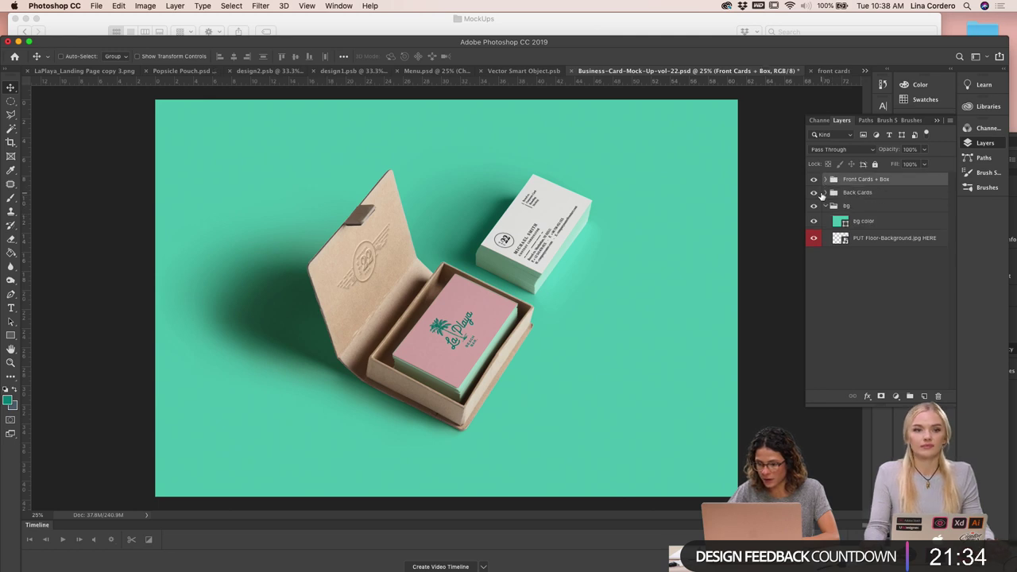
pyautogui.click(826, 193)
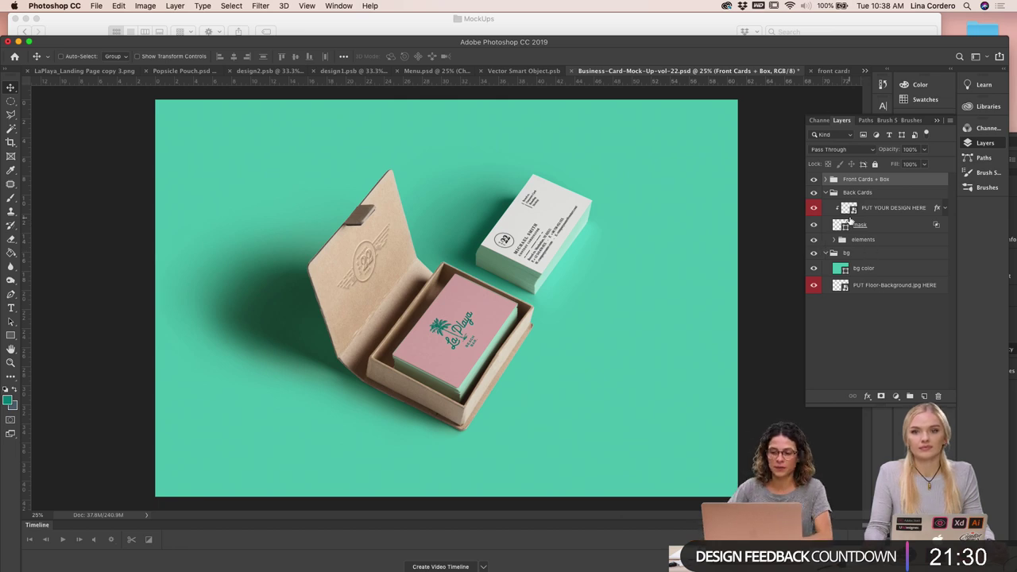
pyautogui.click(850, 209)
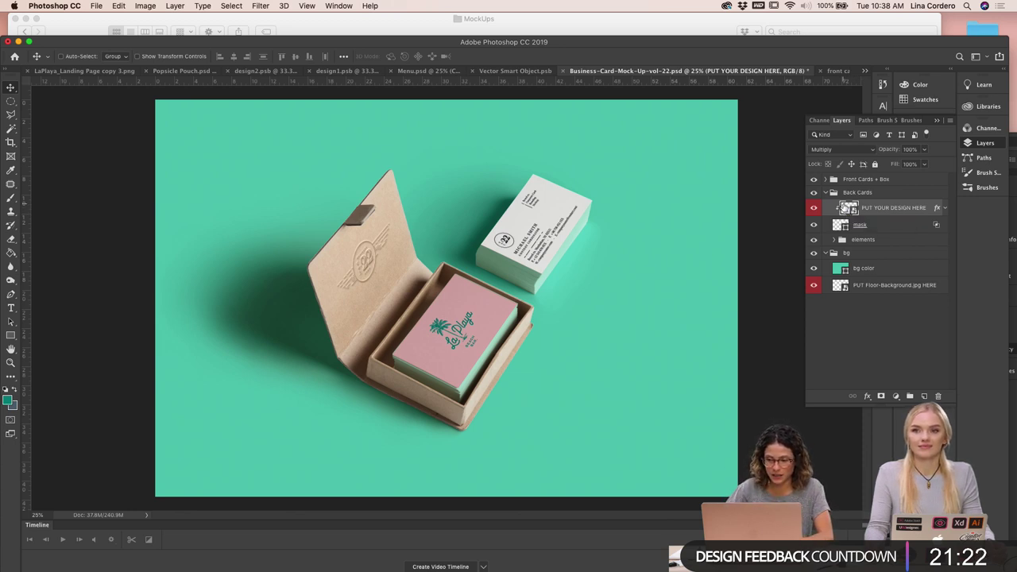
pyautogui.doubleClick(847, 206)
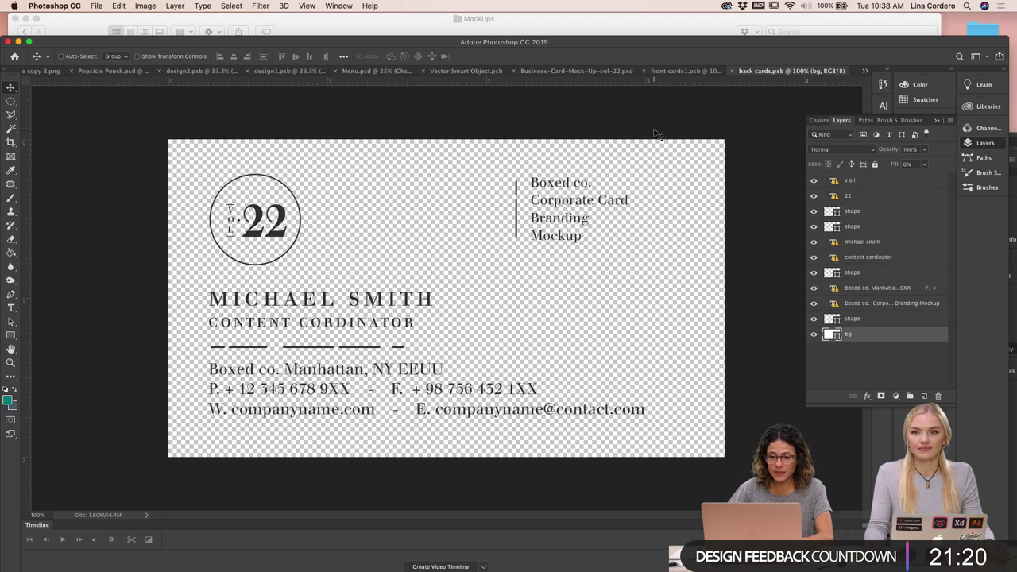
# Select the teal back-of-card artwork in Illustrator
pyautogui.moveTo(466, 558)
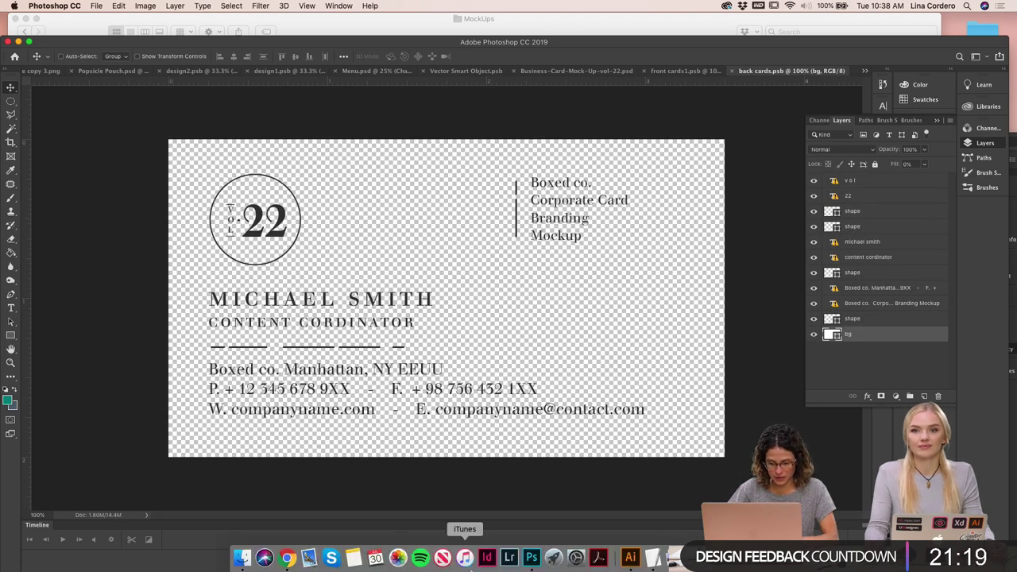
pyautogui.click(632, 558)
pyautogui.click(637, 529)
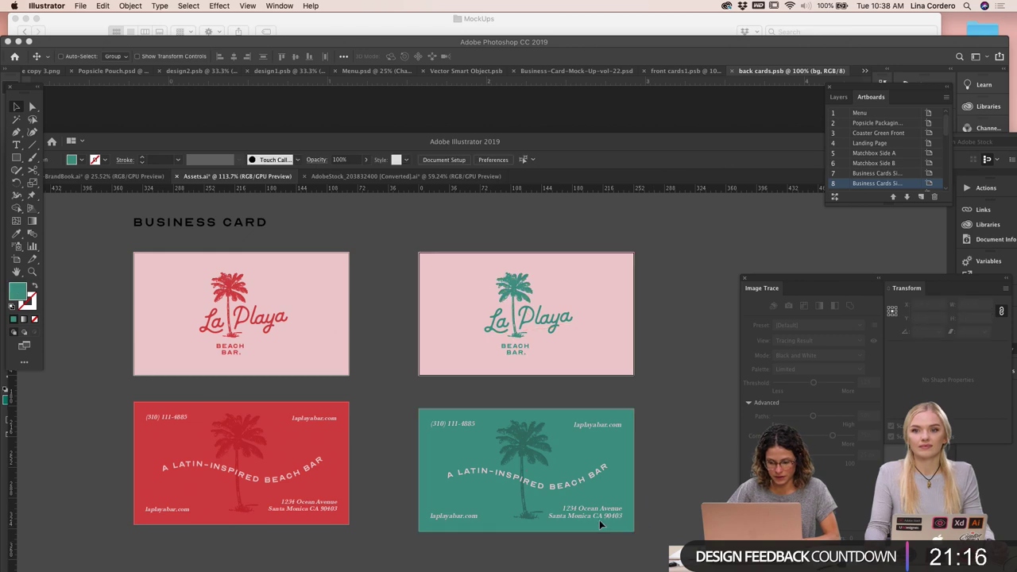
pyautogui.click(509, 445)
# Paste the teal card as a smart object, enlarged and nudged to fill the card
pyautogui.click(550, 104)
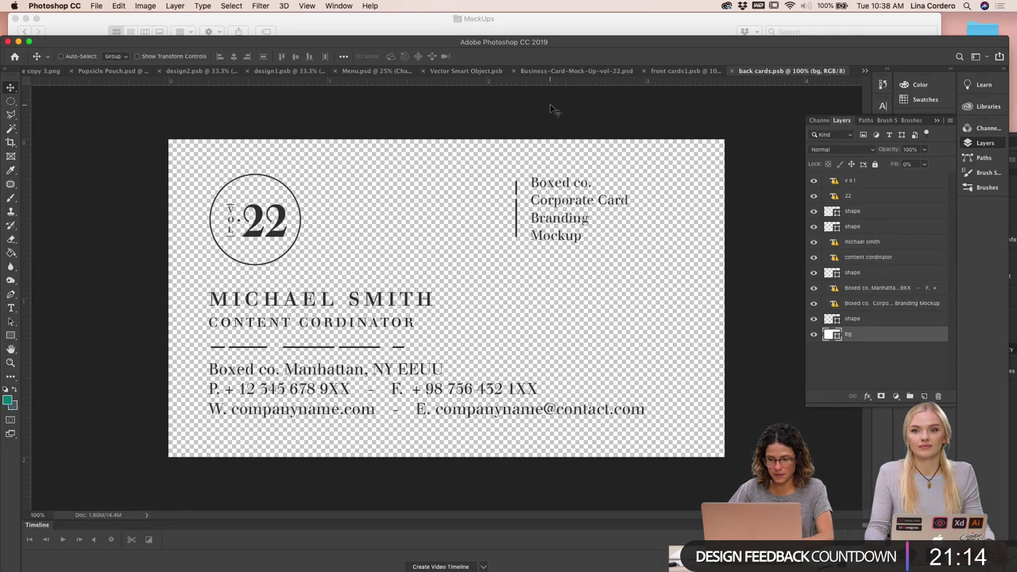
pyautogui.press('super+v')
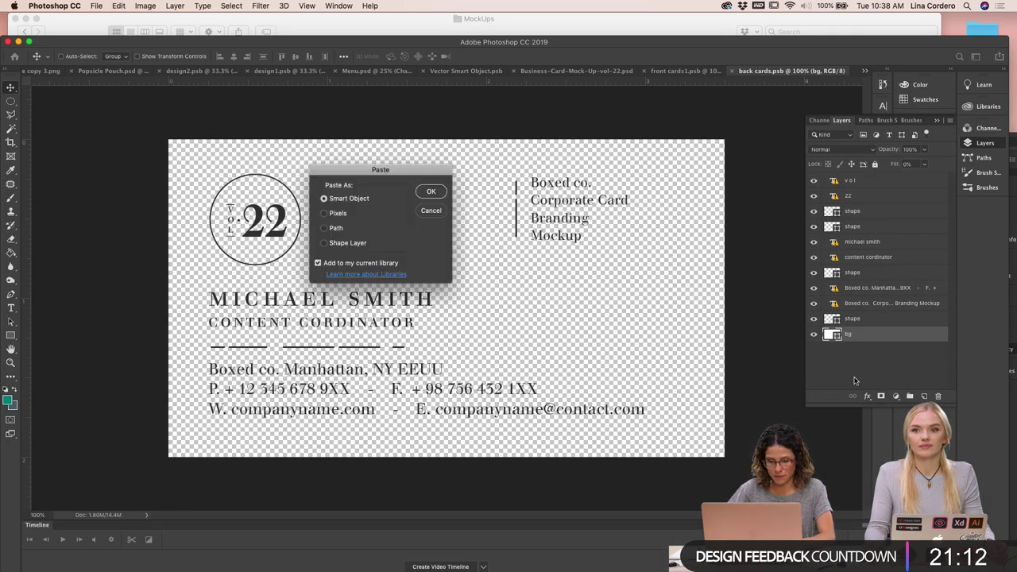
pyautogui.click(441, 193)
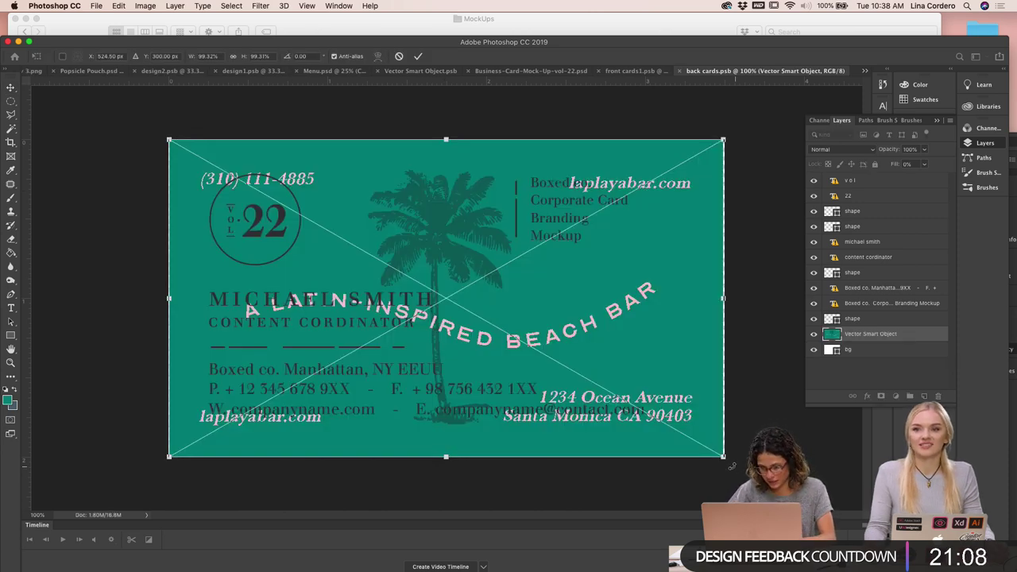
pyautogui.moveTo(727, 459); pyautogui.dragTo(731, 461)
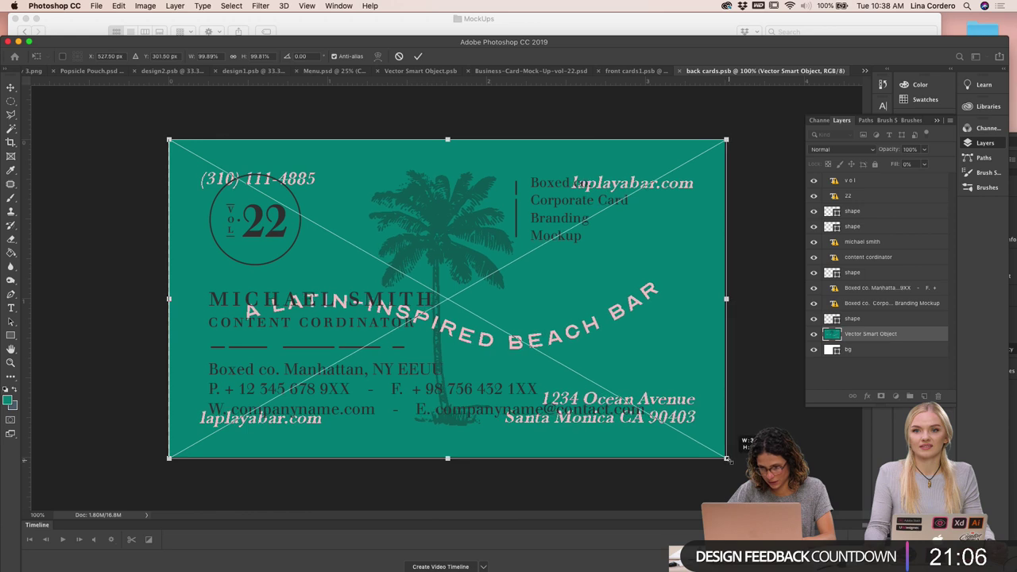
pyautogui.press('Left')
pyautogui.press('Left')
pyautogui.press('Up')
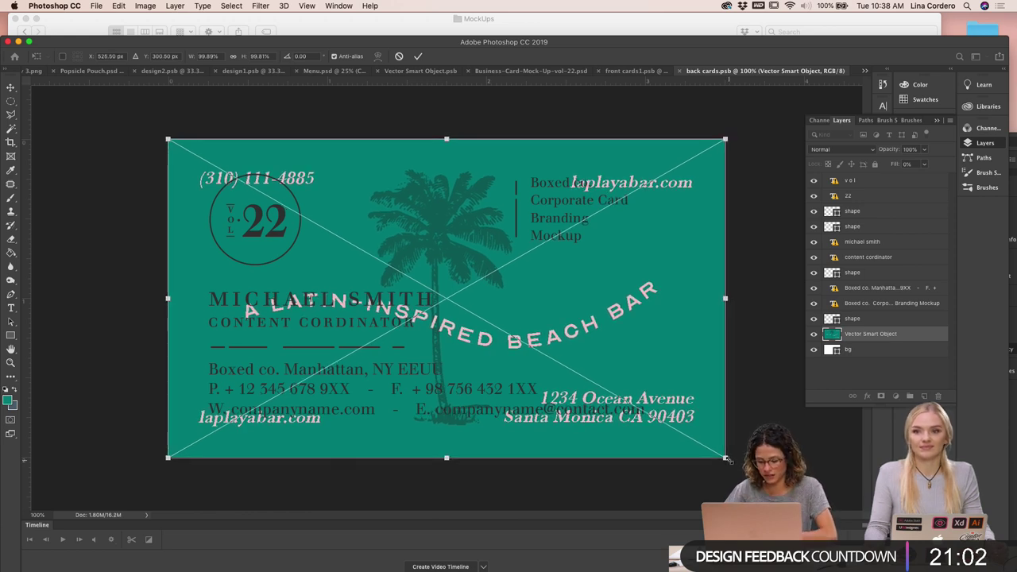
pyautogui.press('Return')
# Move the Vector Smart Object to the top, delete the old layers, save and close
pyautogui.moveTo(872, 335); pyautogui.dragTo(860, 184)
pyautogui.click(857, 197)
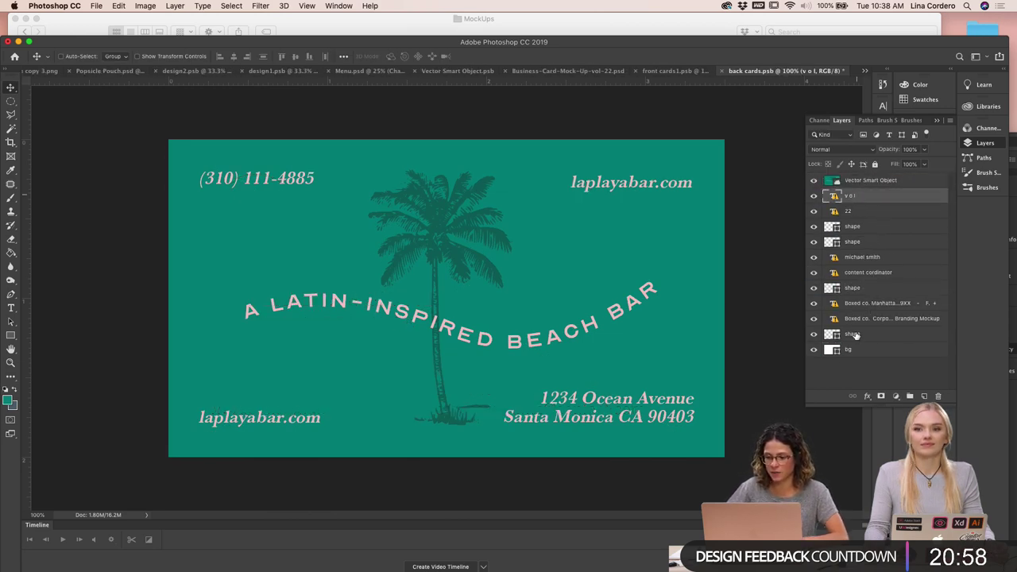
pyautogui.keyDown('shift'); pyautogui.click(856, 357); pyautogui.keyUp('shift')
pyautogui.press('BackSpace')
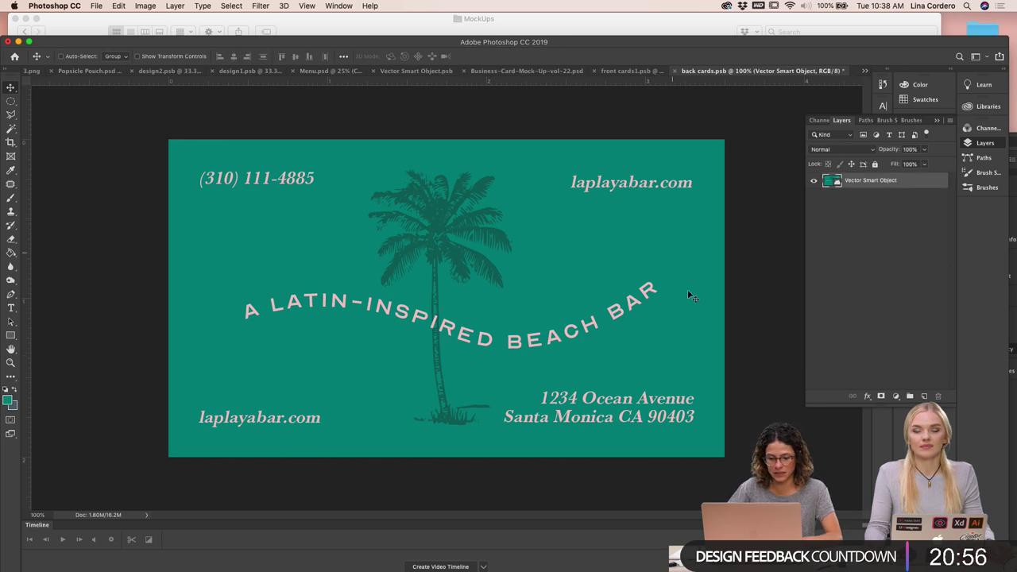
pyautogui.press('super+s')
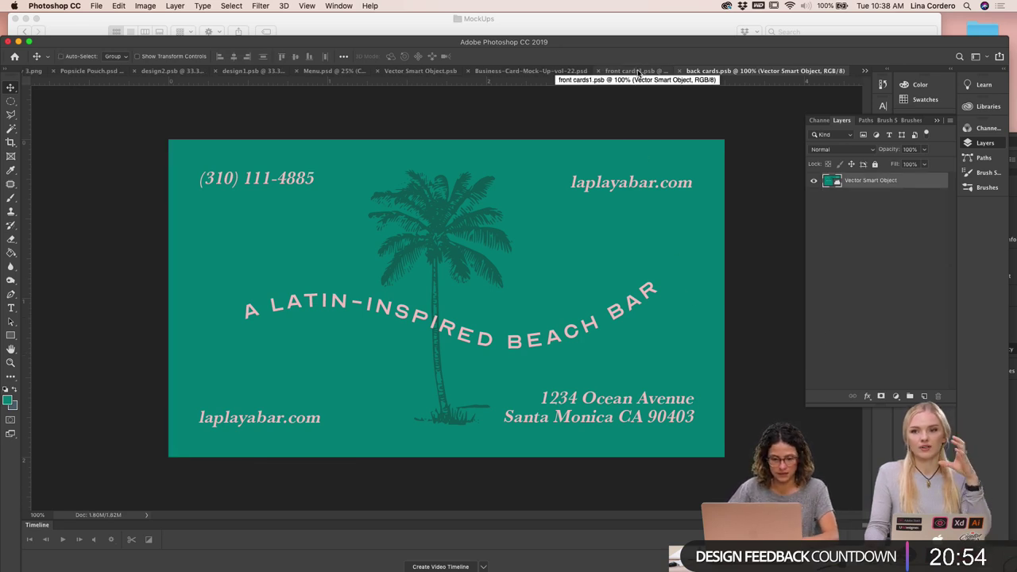
pyautogui.press('super+w')
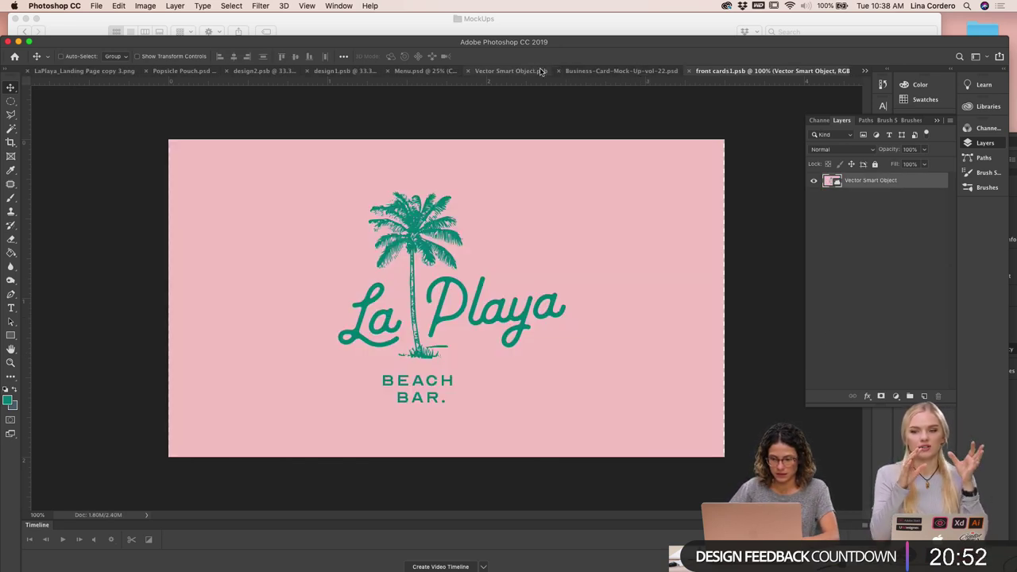
# Open the box design smart object under Front Cards + Box > Box and select all its layers
pyautogui.click(598, 72)
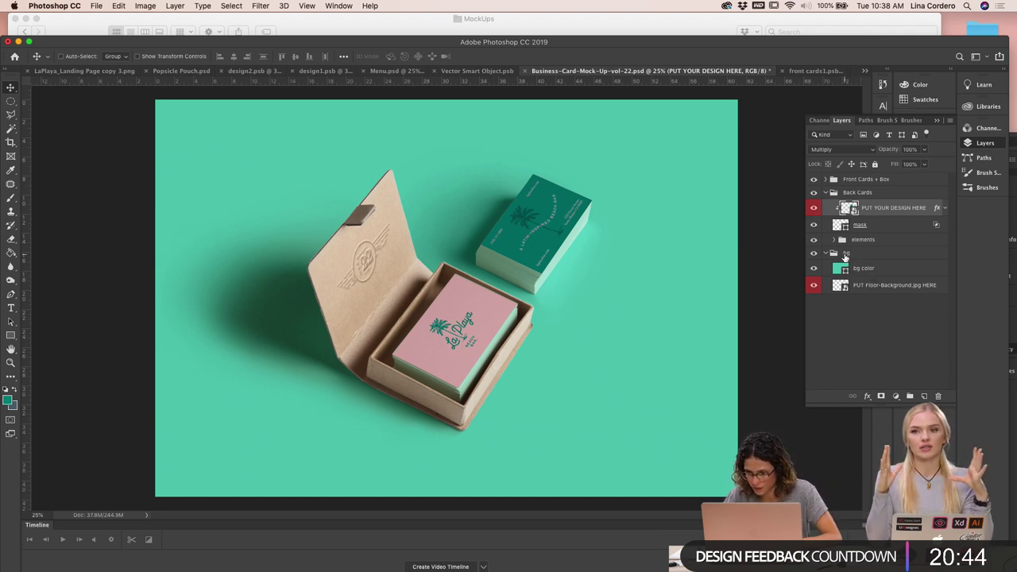
pyautogui.click(825, 193)
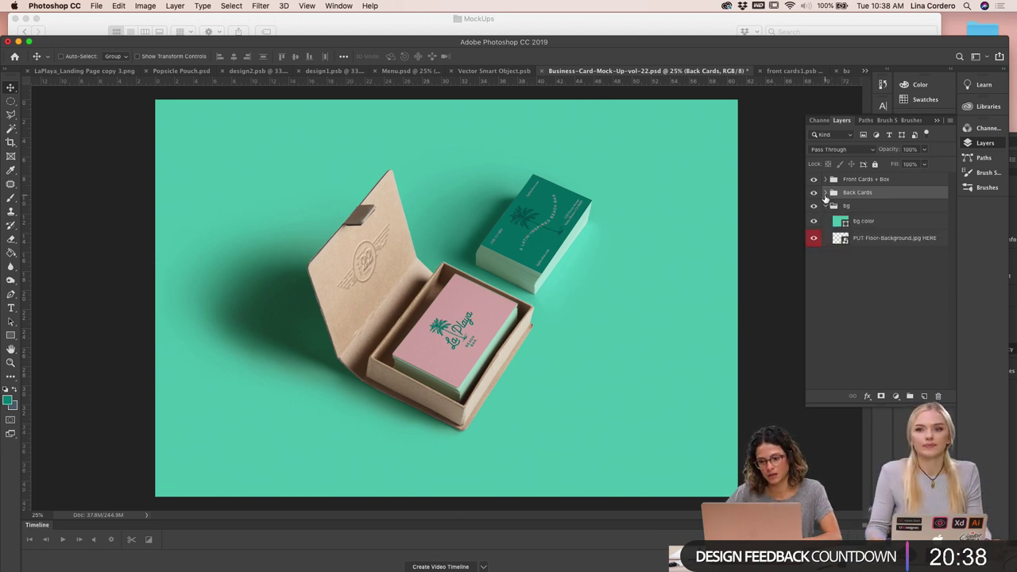
pyautogui.click(826, 193)
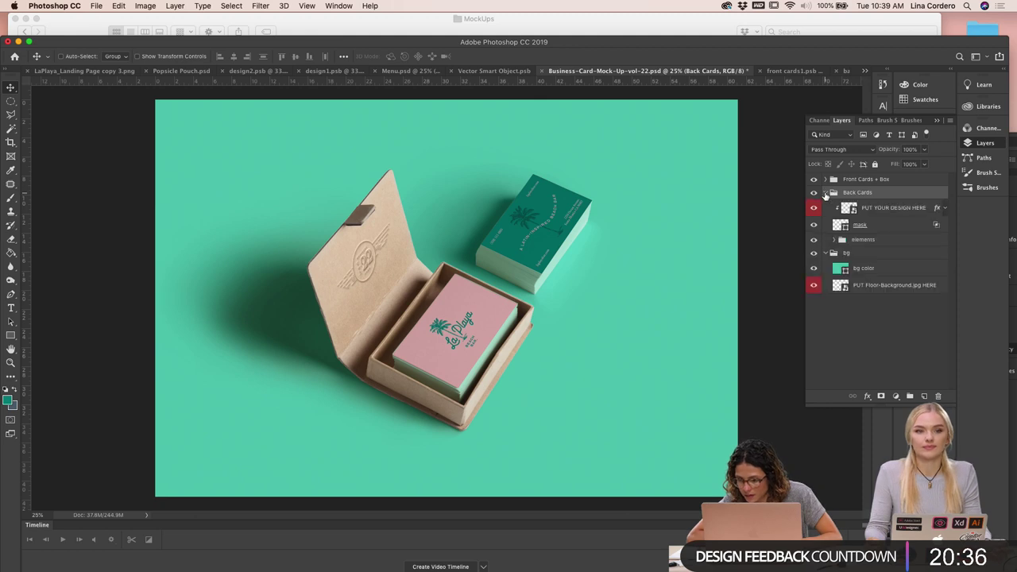
pyautogui.click(825, 193)
pyautogui.click(825, 179)
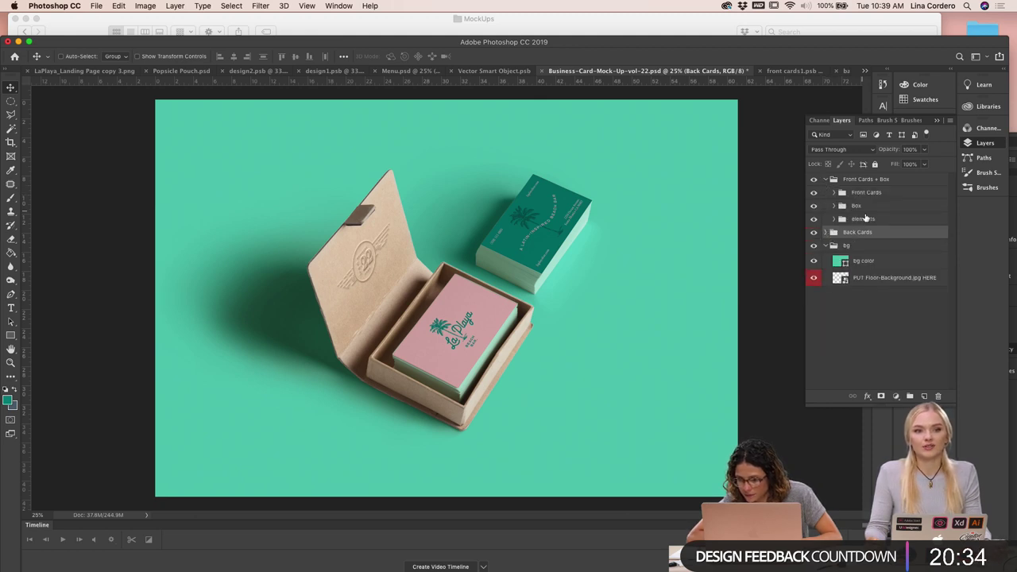
pyautogui.click(844, 206)
pyautogui.click(834, 207)
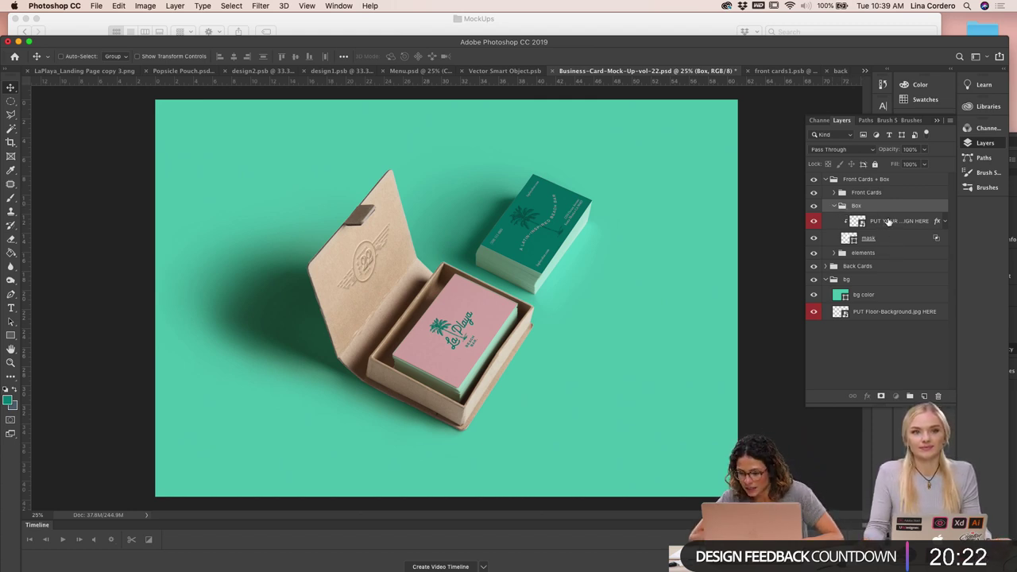
pyautogui.click(856, 222)
pyautogui.doubleClick(856, 222)
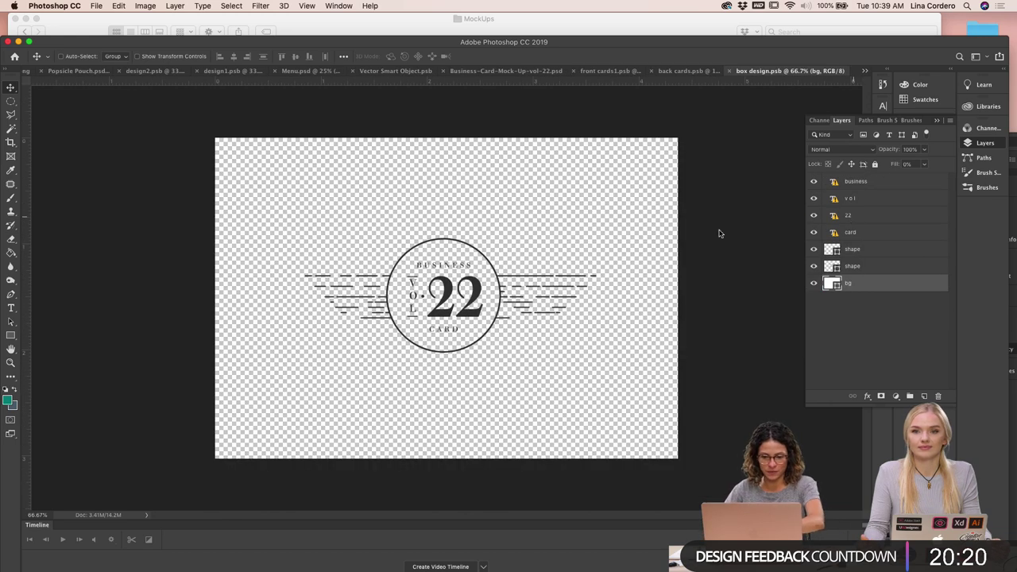
pyautogui.keyDown('shift'); pyautogui.click(855, 183); pyautogui.keyUp('shift')
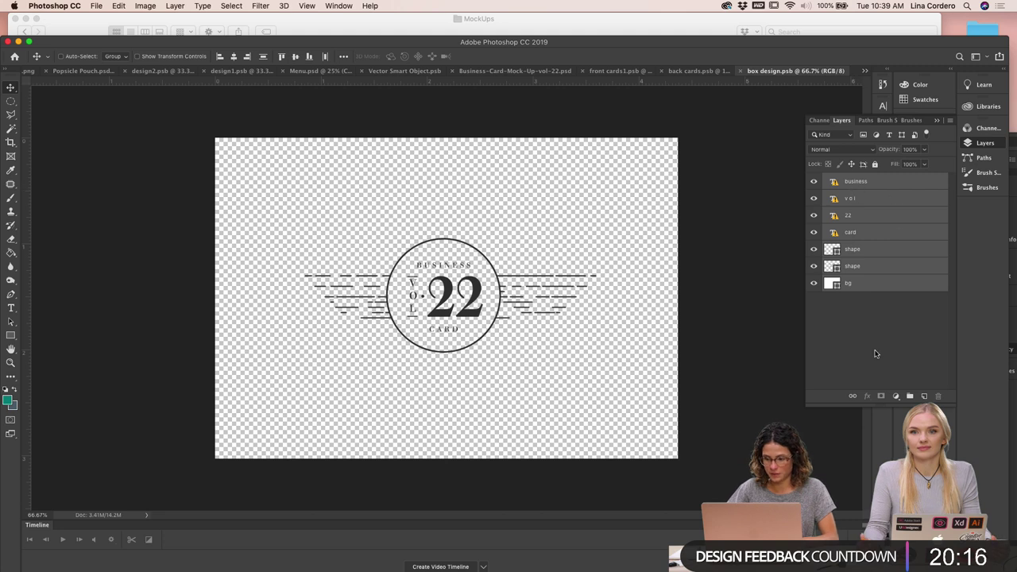
# In Illustrator, deselect the card and pan to select the red La Playa script logo
pyautogui.moveTo(353, 566)
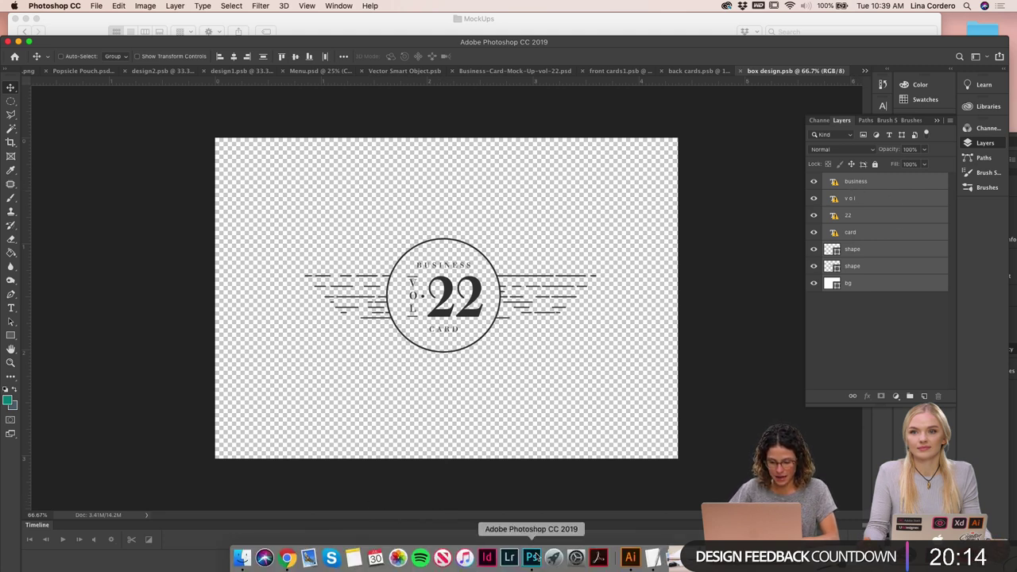
pyautogui.click(631, 558)
pyautogui.scroll(2, 398, 338)
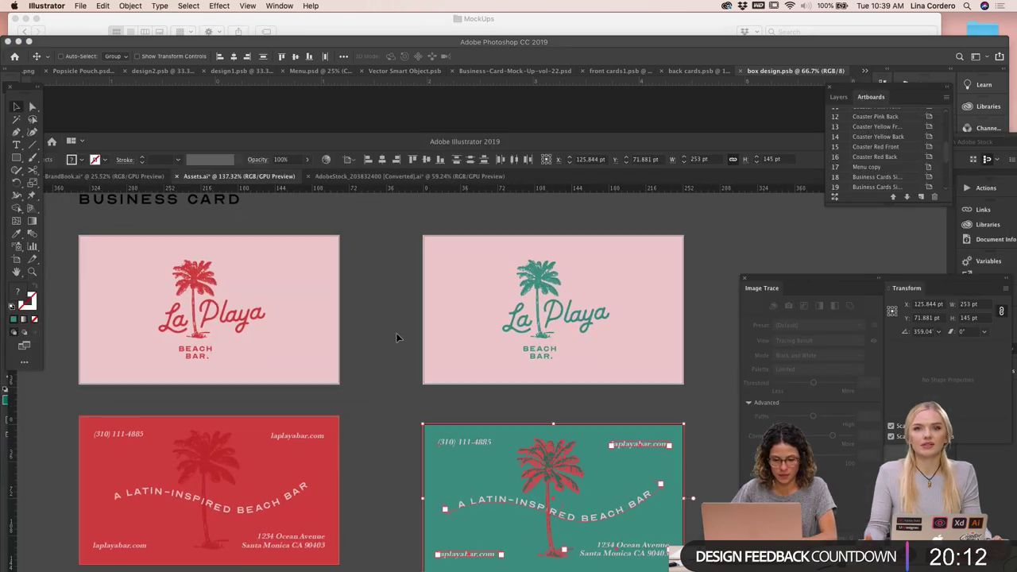
pyautogui.scroll(-5, 398, 338)
pyautogui.hscroll(-3, 471, 267)
pyautogui.click(472, 268)
pyautogui.scroll(-3, 471, 268)
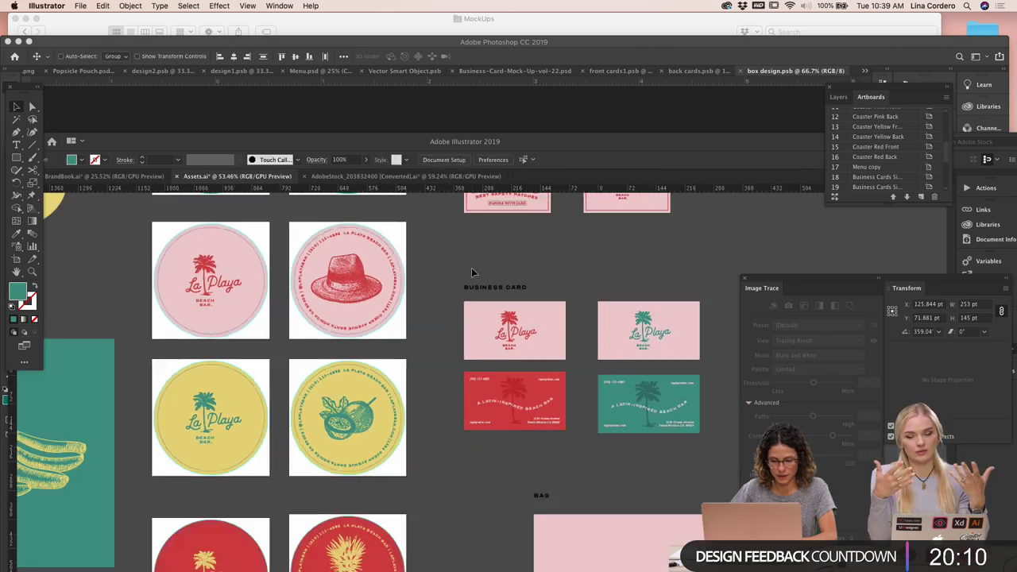
pyautogui.scroll(3, 471, 271)
pyautogui.hscroll(3, 471, 271)
pyautogui.scroll(-2, 471, 271)
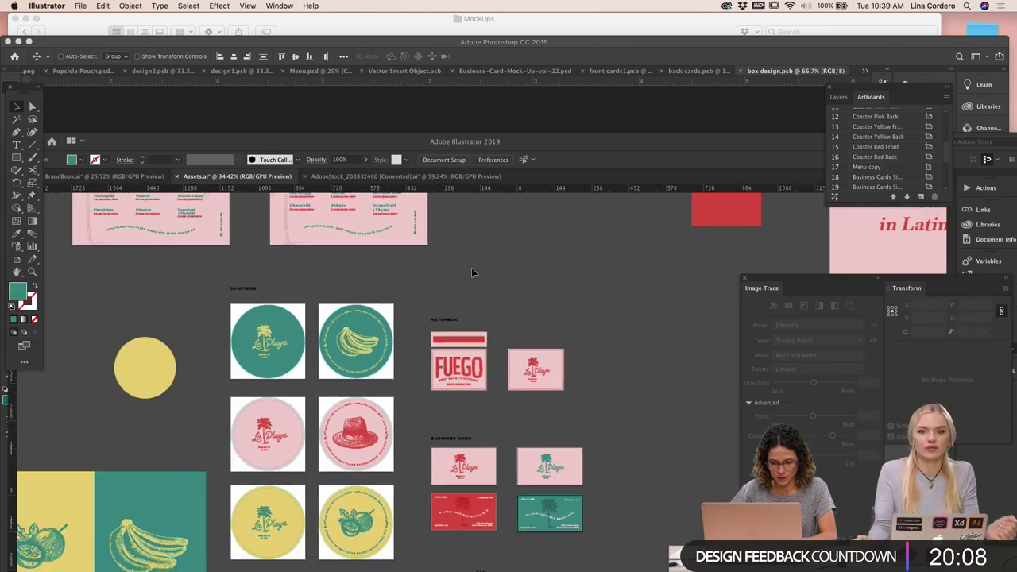
pyautogui.hscroll(-5, 471, 271)
pyautogui.scroll(-1, 471, 273)
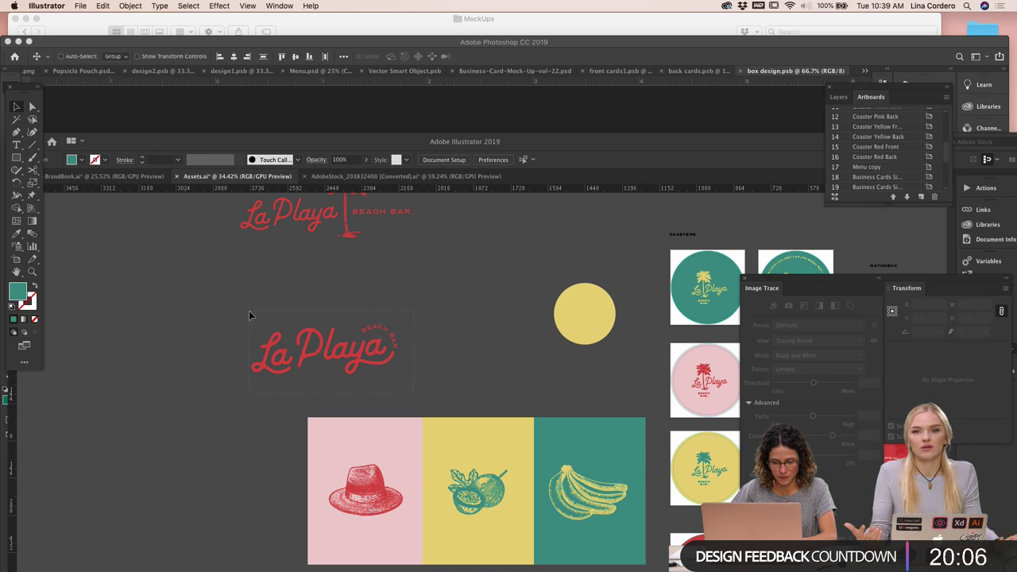
pyautogui.moveTo(252, 315); pyautogui.dragTo(331, 331)
pyautogui.hscroll(-4, 331, 325)
# Paste the La Playa logo into the box design and shrink it to about 39% width
pyautogui.click(480, 42)
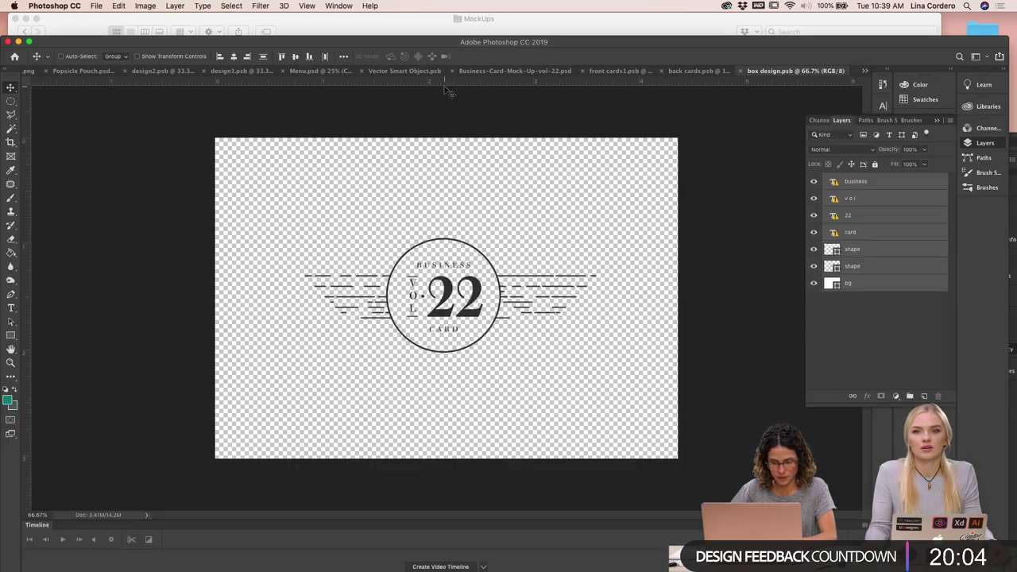
pyautogui.moveTo(480, 41); pyautogui.dragTo(464, 35)
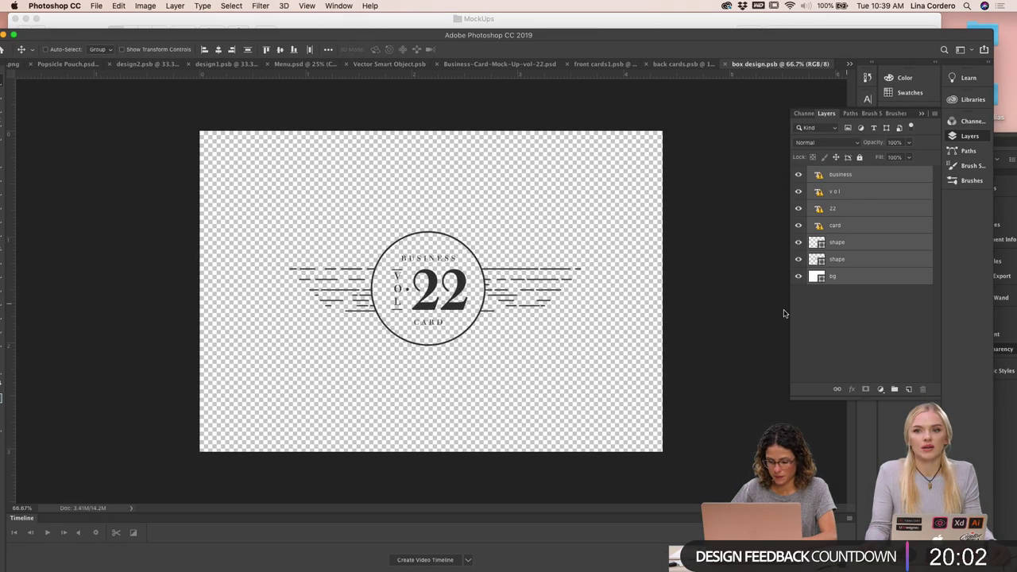
pyautogui.press('super+v')
pyautogui.press('Return')
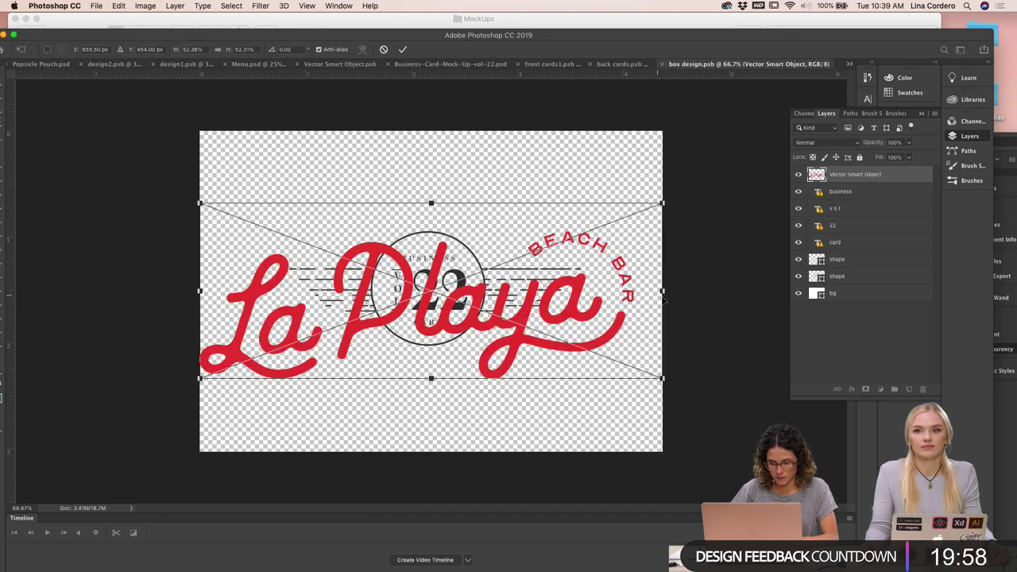
pyautogui.moveTo(664, 292); pyautogui.dragTo(548, 275)
pyautogui.press('Return')
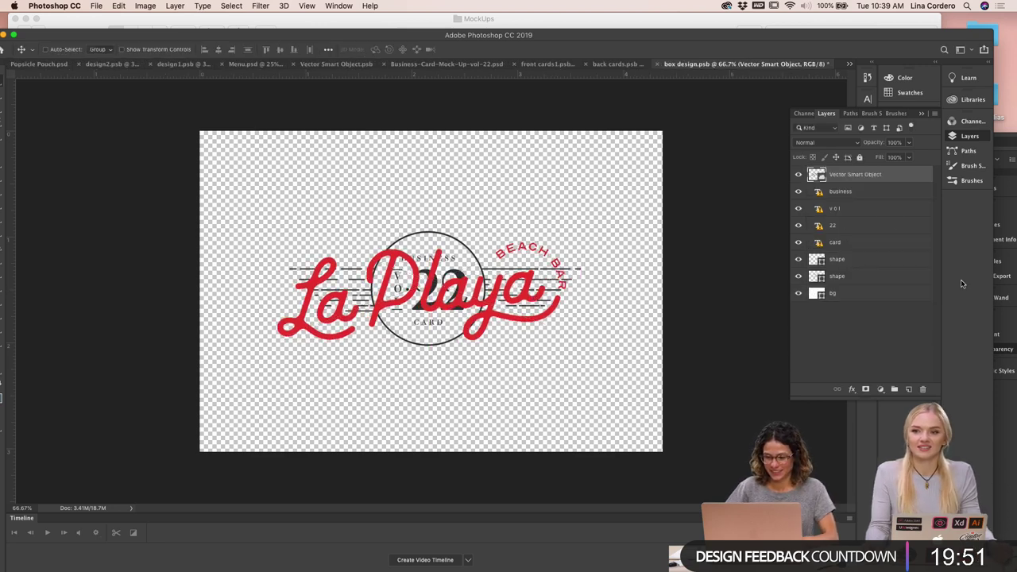
# Delete the old 22 badge layers down to bg, then view the card documents
pyautogui.click(873, 193)
pyautogui.keyDown('shift'); pyautogui.click(845, 293); pyautogui.keyUp('shift')
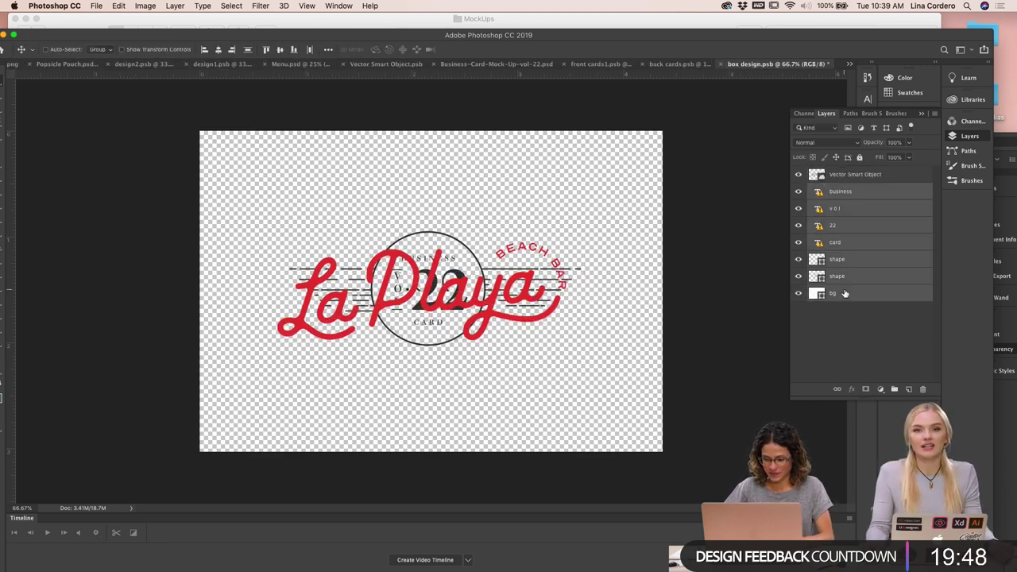
pyautogui.press('Delete')
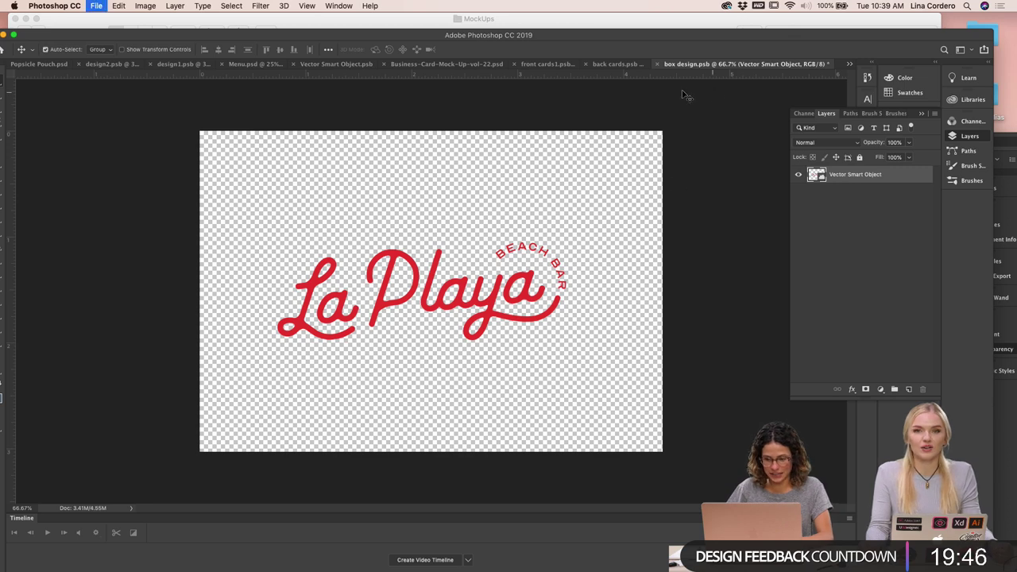
pyautogui.click(626, 64)
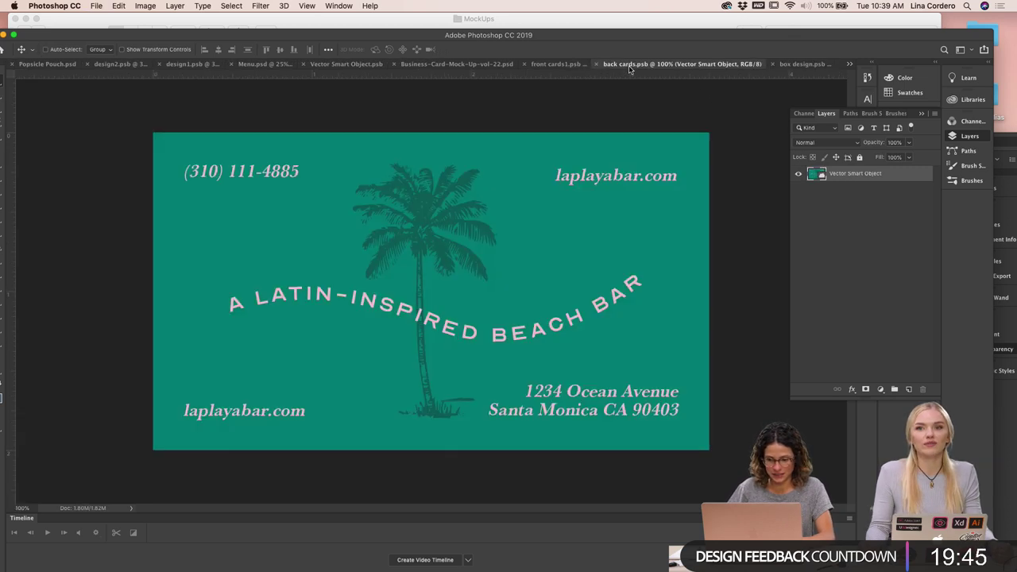
pyautogui.click(556, 64)
# Reload the Behance Daily Creative Challenge page and scroll to the Unlock The Challenges cards
pyautogui.click(484, 63)
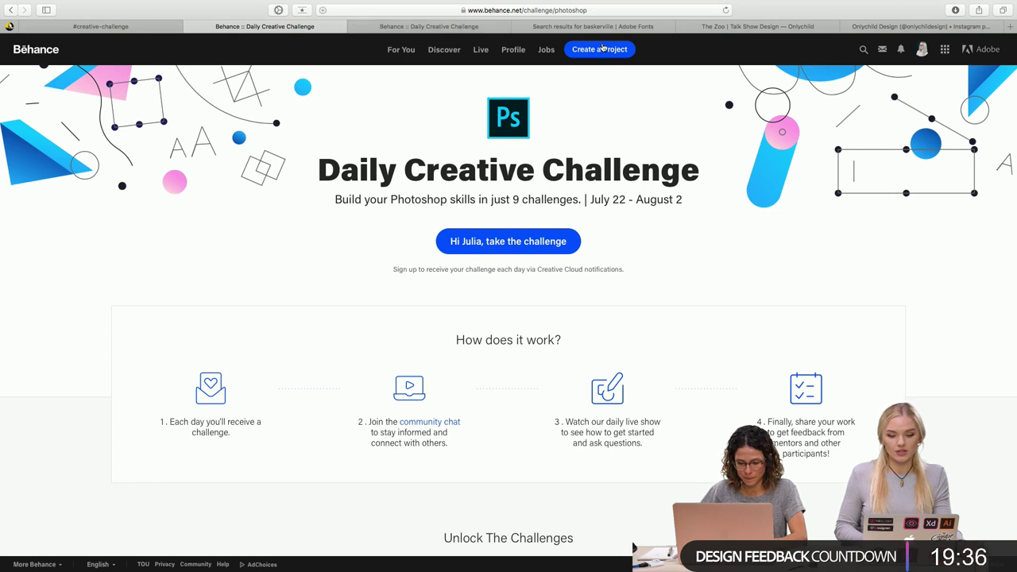
pyautogui.scroll(-5, 664, 233)
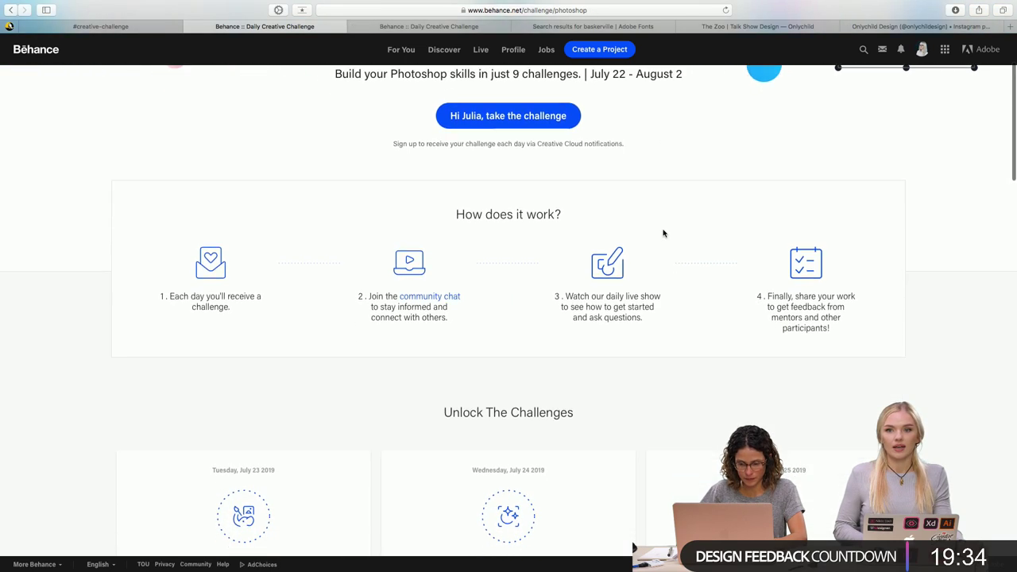
pyautogui.scroll(-10, 661, 317)
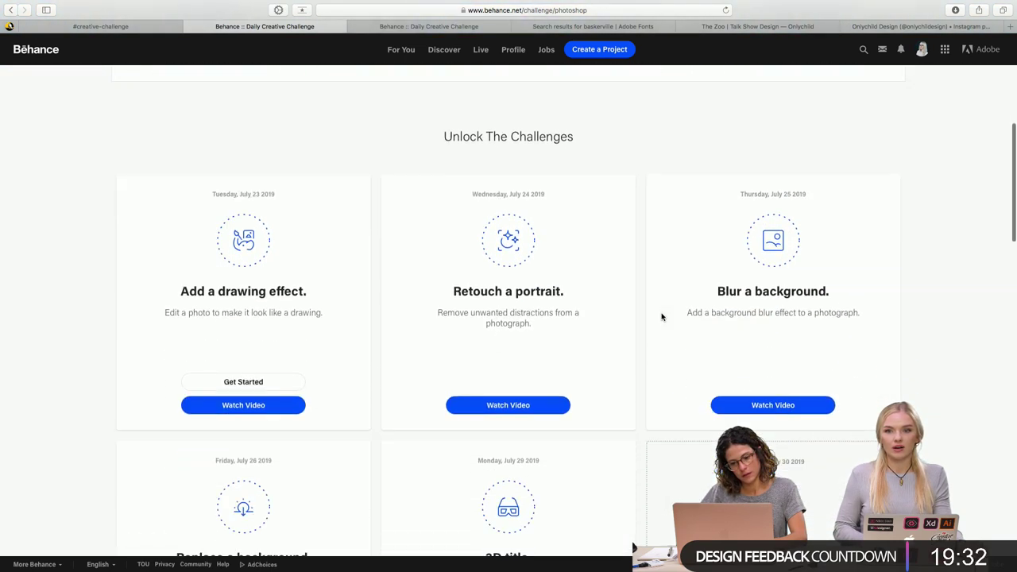
pyautogui.scroll(-3, 661, 317)
pyautogui.scroll(4, 662, 317)
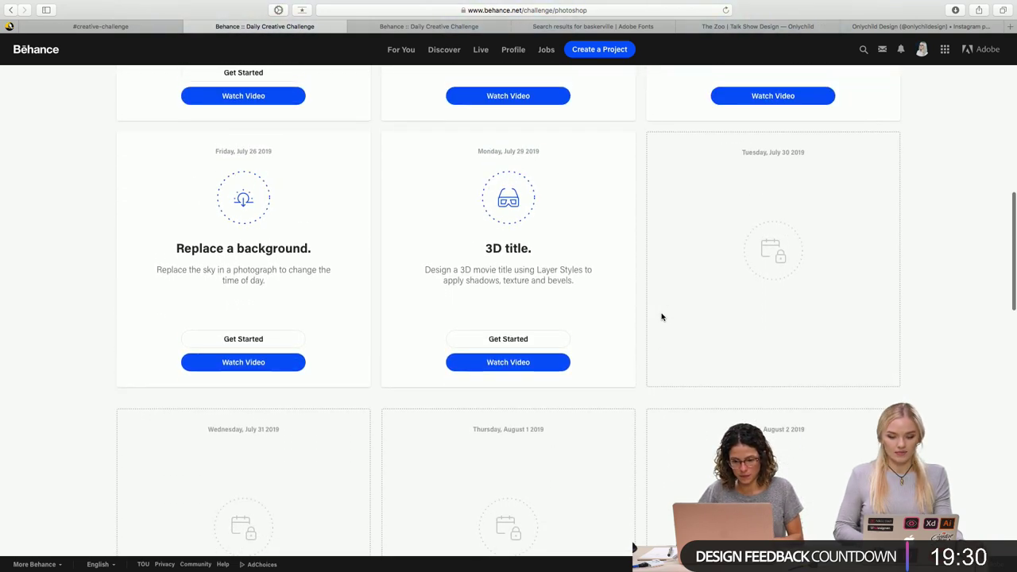
pyautogui.scroll(15, 661, 317)
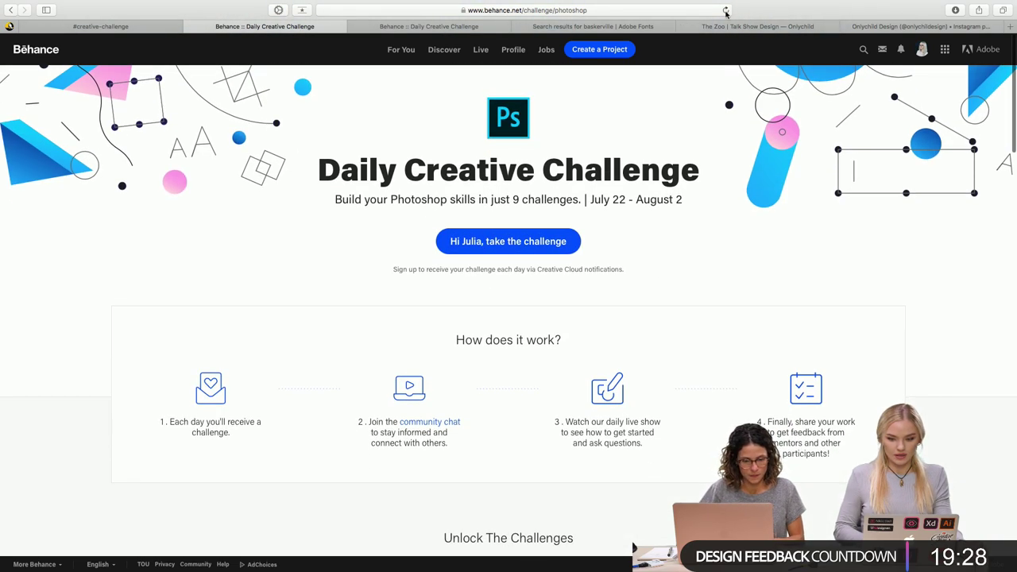
pyautogui.click(726, 11)
pyautogui.scroll(-10, 685, 310)
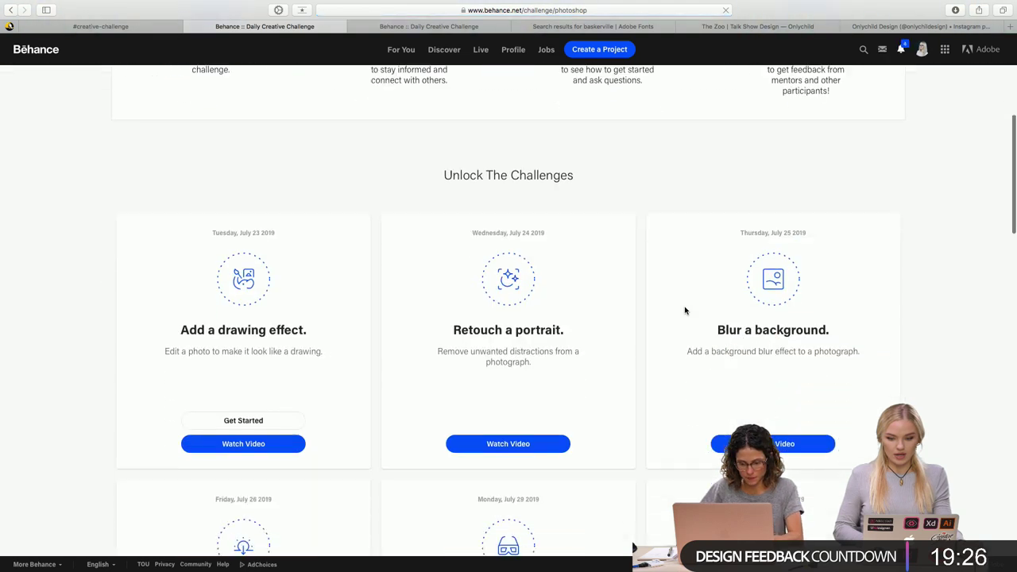
pyautogui.scroll(-5, 685, 311)
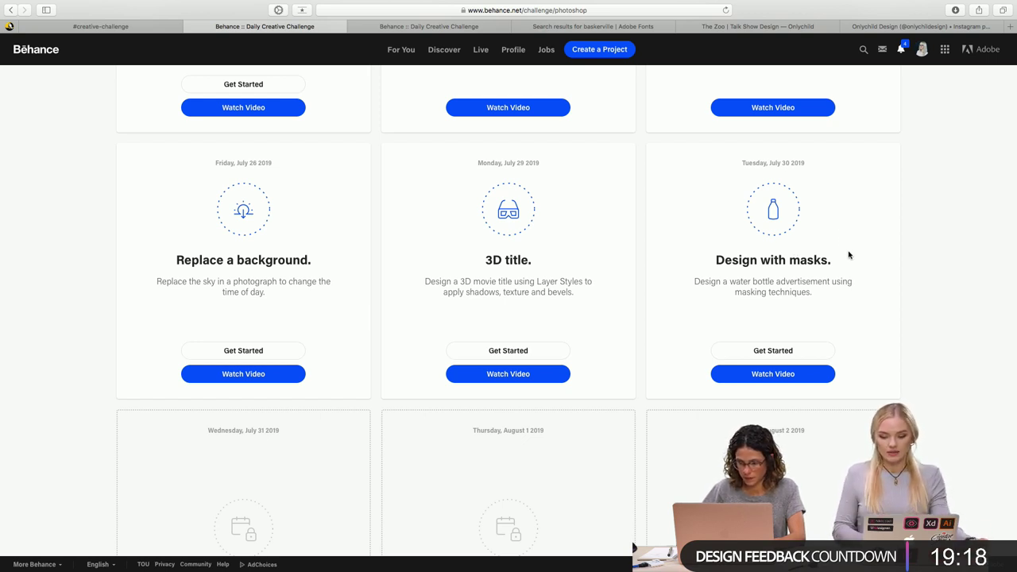
pyautogui.scroll(1, 879, 262)
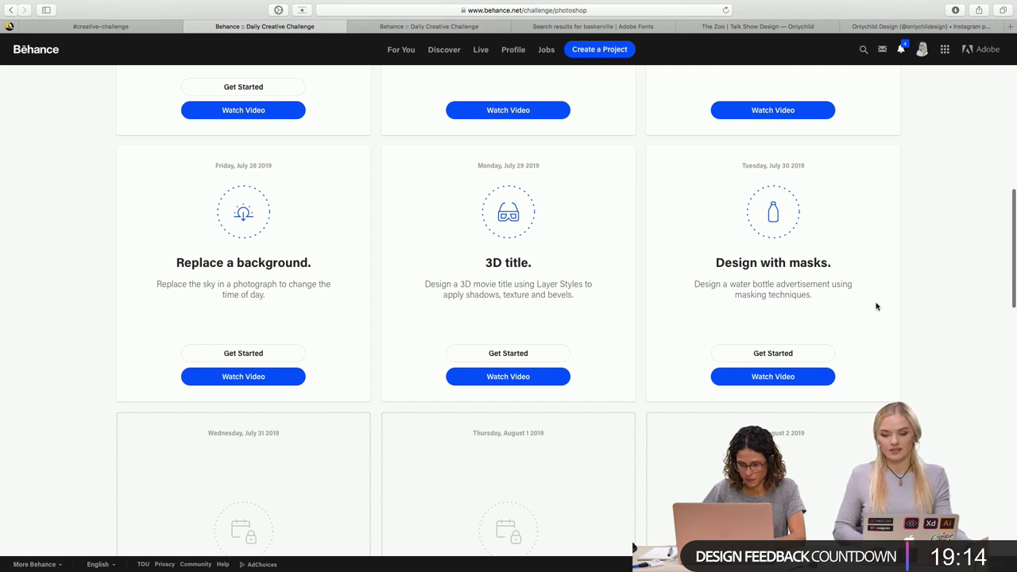
pyautogui.scroll(1, 877, 306)
pyautogui.scroll(-3, 876, 306)
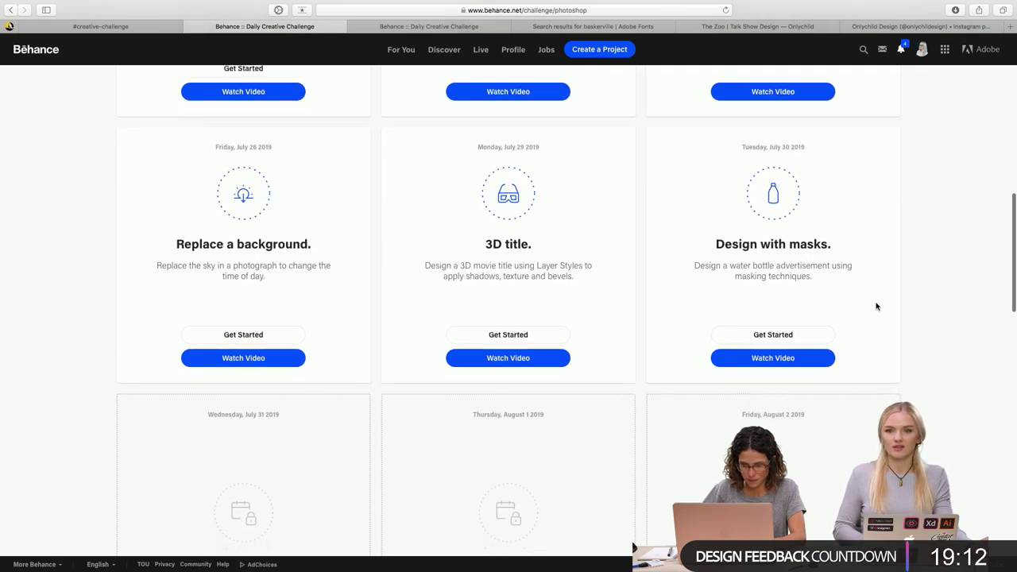
pyautogui.scroll(15, 876, 306)
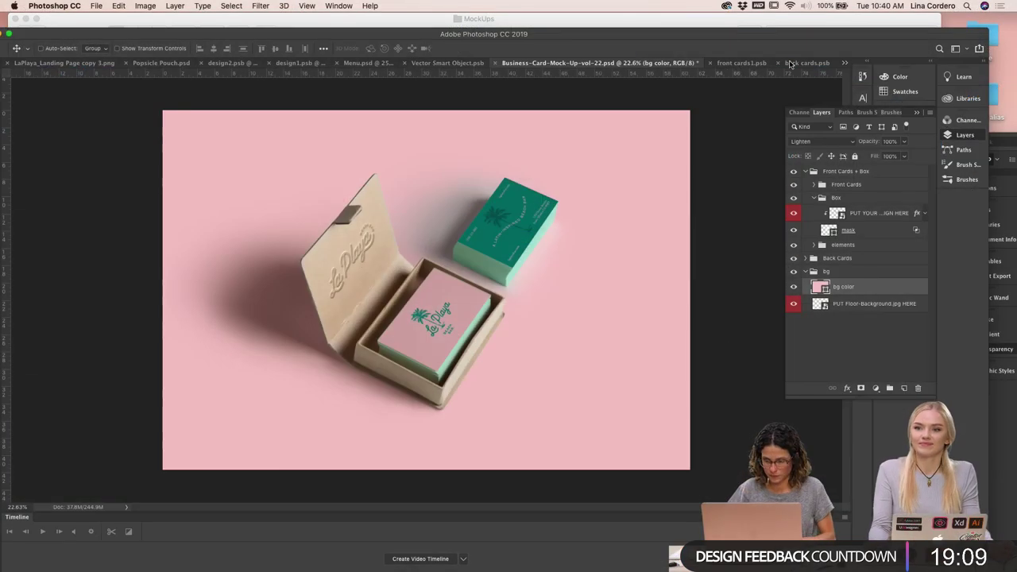
# Maximise the Photoshop window, then drag it down to reveal Illustrator behind it
pyautogui.doubleClick(654, 32)
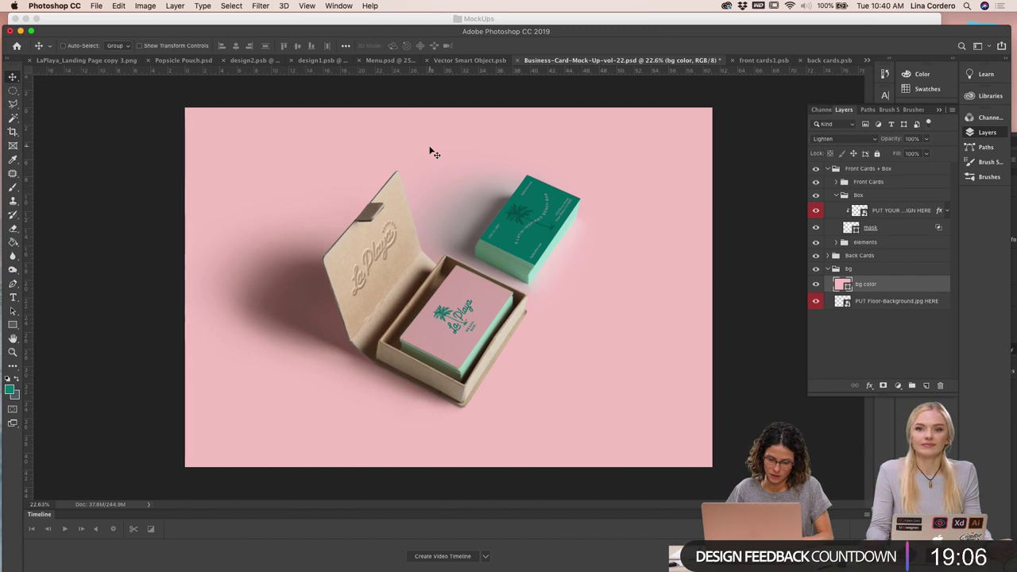
pyautogui.moveTo(214, 35); pyautogui.dragTo(223, 34)
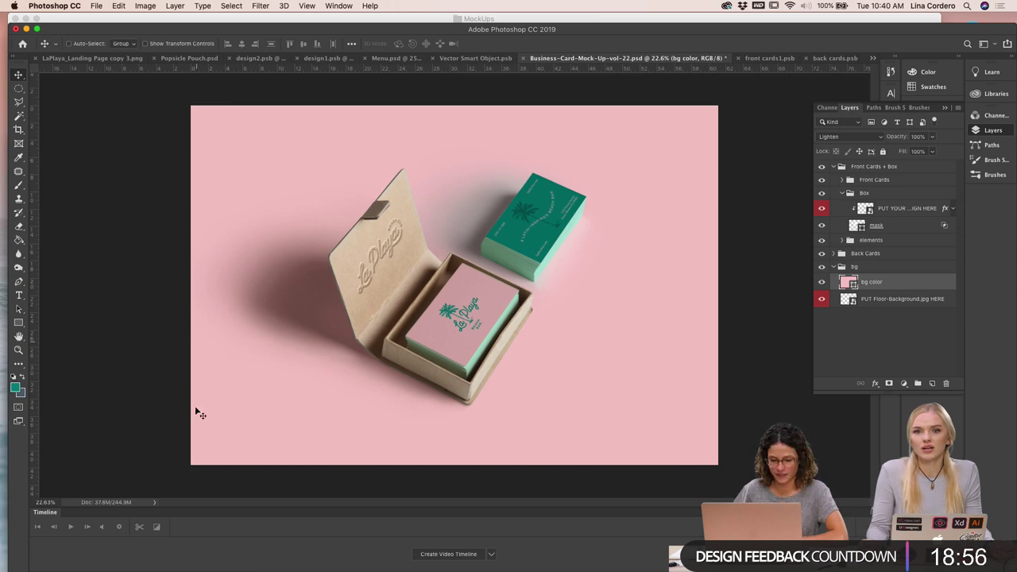
pyautogui.moveTo(243, 32); pyautogui.dragTo(213, 339)
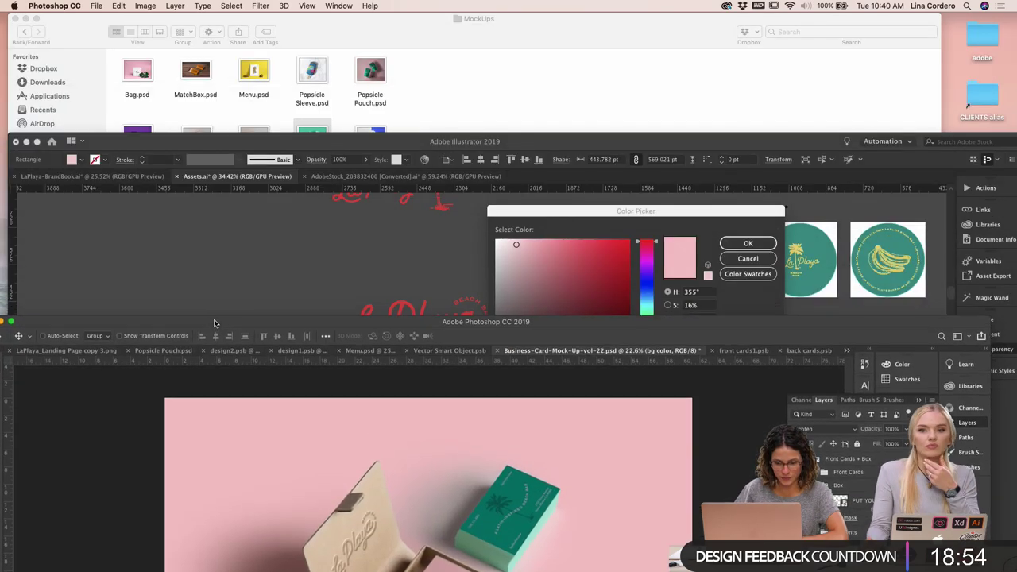
# Cancel the pink Color Picker and inspect the teal banana coaster rectangle's fill colour
pyautogui.click(252, 259)
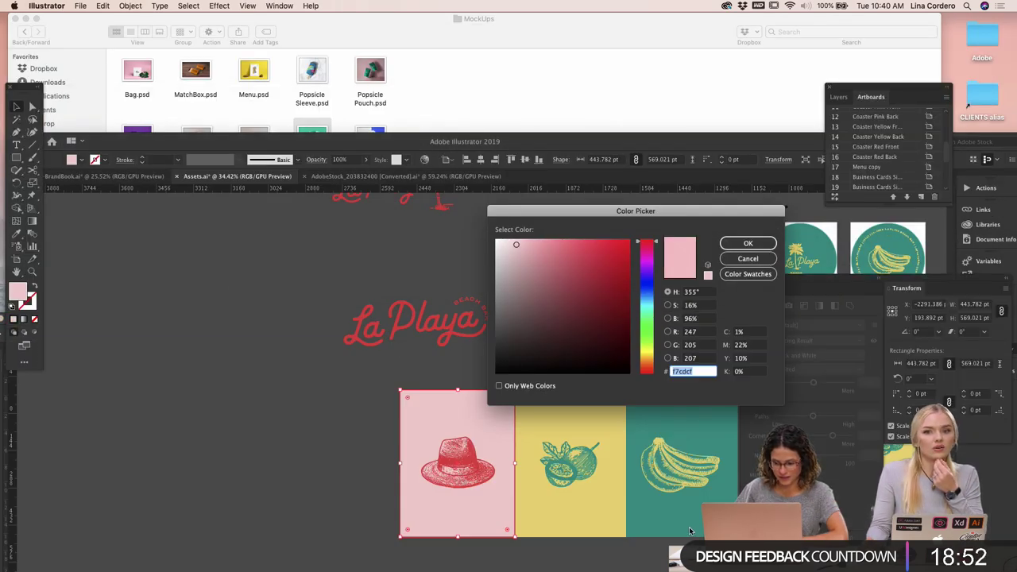
pyautogui.click(751, 263)
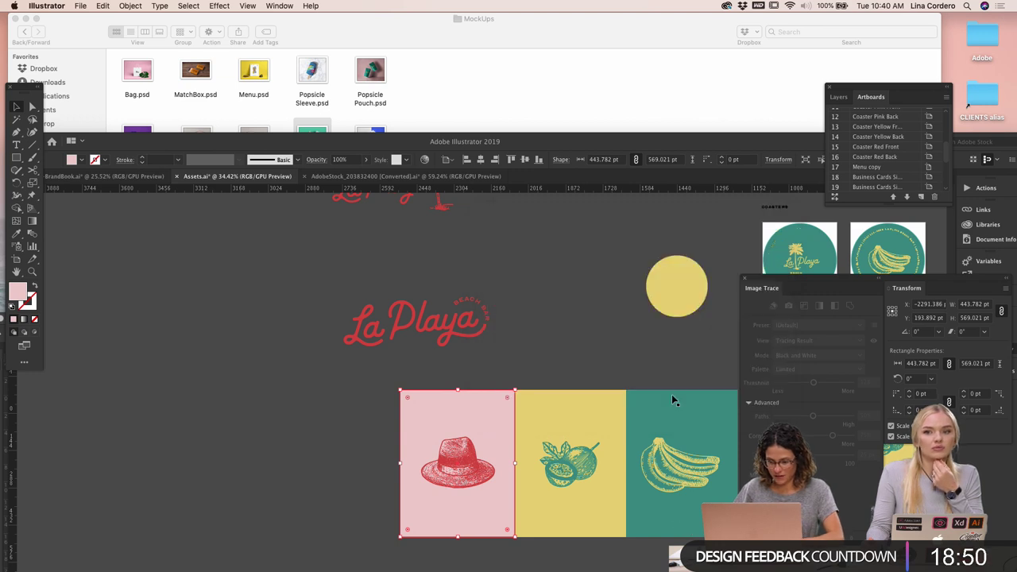
pyautogui.click(673, 398)
pyautogui.doubleClick(15, 294)
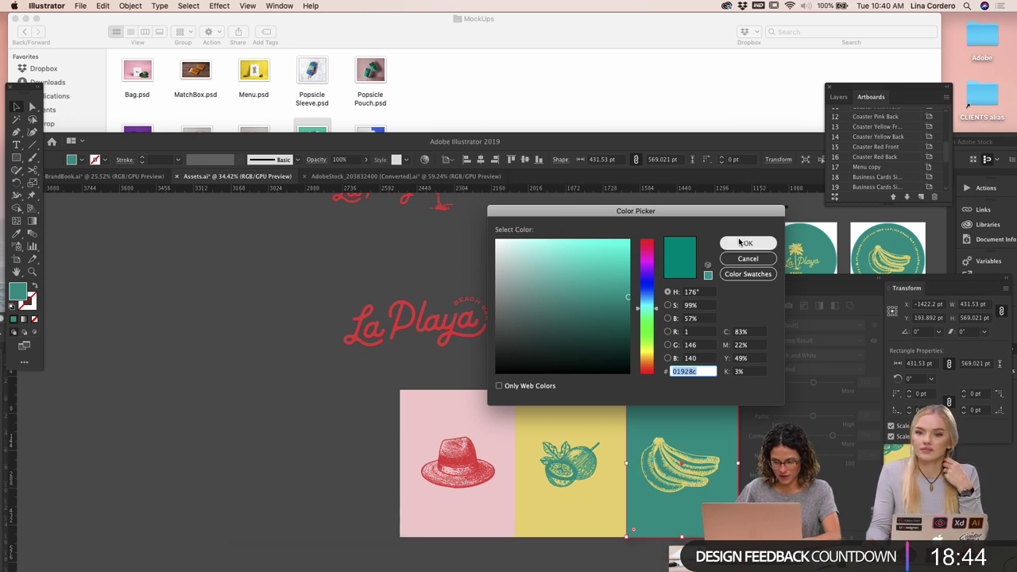
pyautogui.press('Return')
# Check the #0A7069 dark teal swatch's colour values, then return to Photoshop
pyautogui.hscroll(15, 489, 290)
pyautogui.scroll(4, 490, 285)
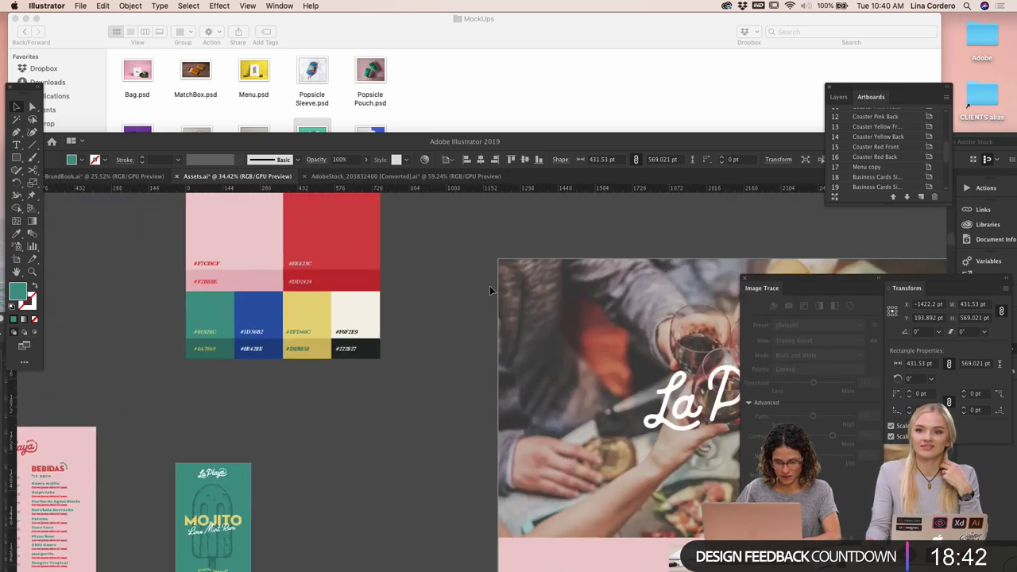
pyautogui.hscroll(-5, 490, 285)
pyautogui.click(219, 333)
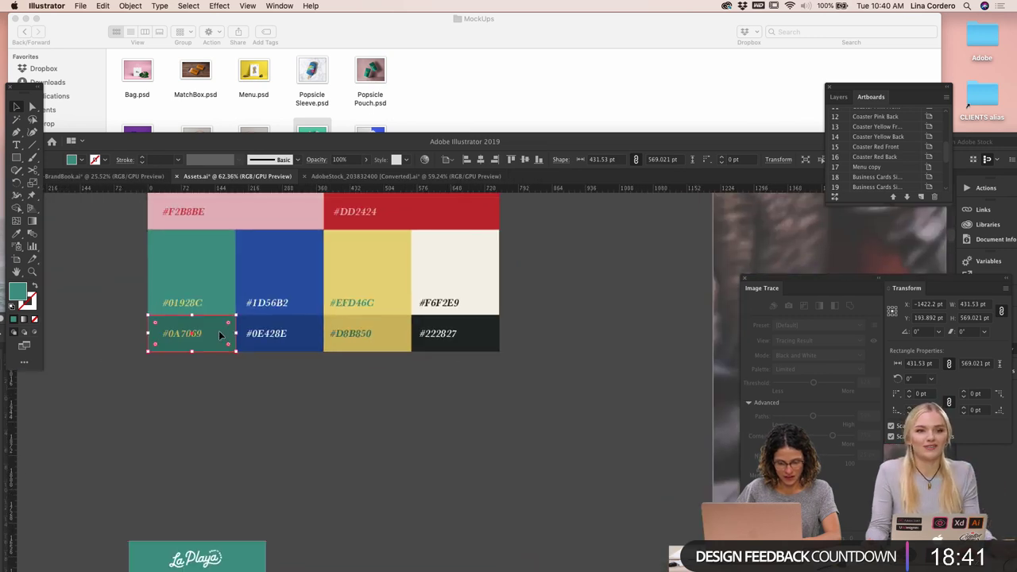
pyautogui.doubleClick(19, 291)
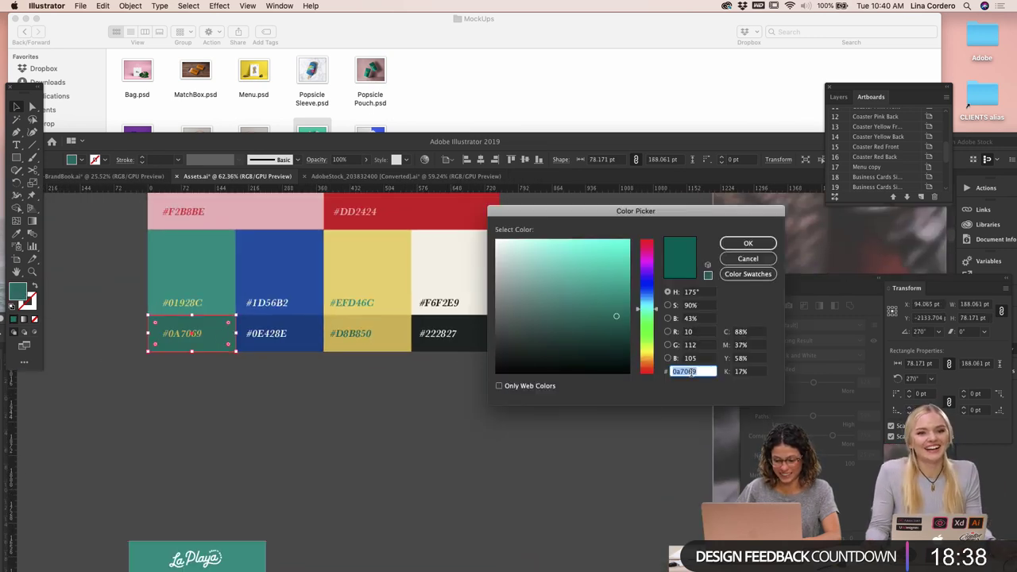
pyautogui.click(747, 243)
pyautogui.moveTo(653, 563)
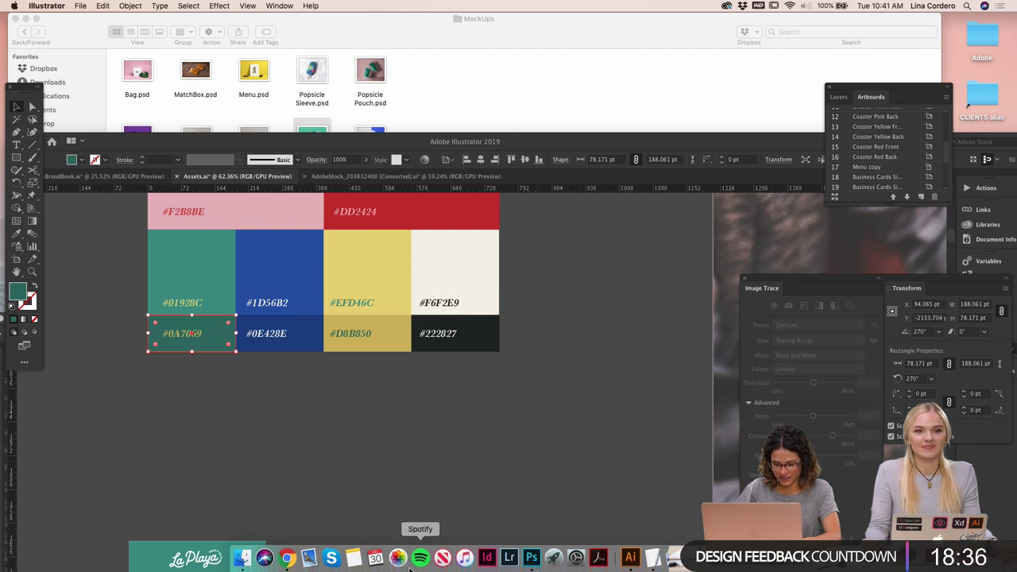
pyautogui.click(534, 560)
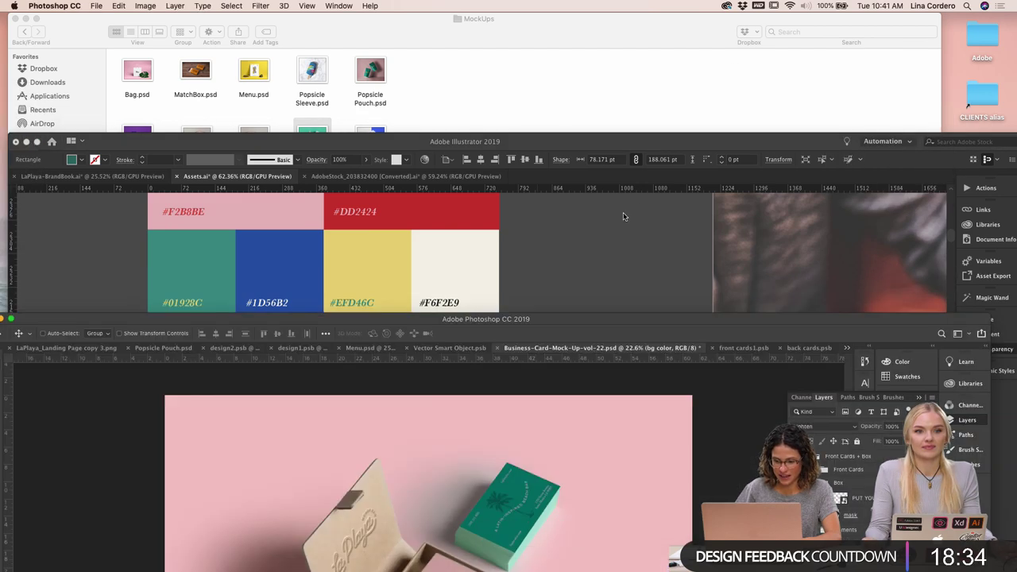
# Set the mockup's bg color fill layer to the dark teal hex 0a7069
pyautogui.doubleClick(518, 319)
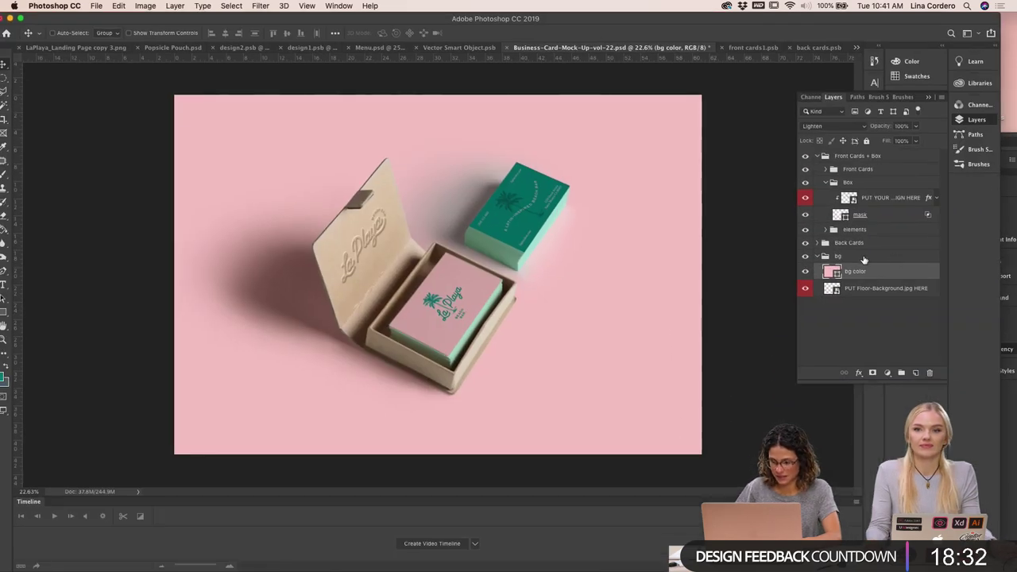
pyautogui.doubleClick(830, 271)
pyautogui.write('0a7069')
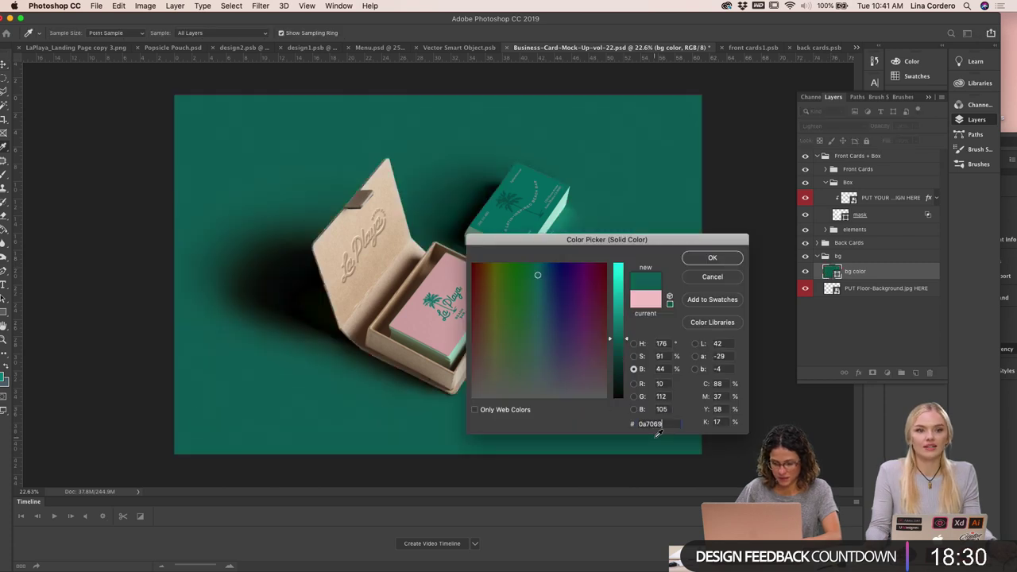
pyautogui.click(712, 258)
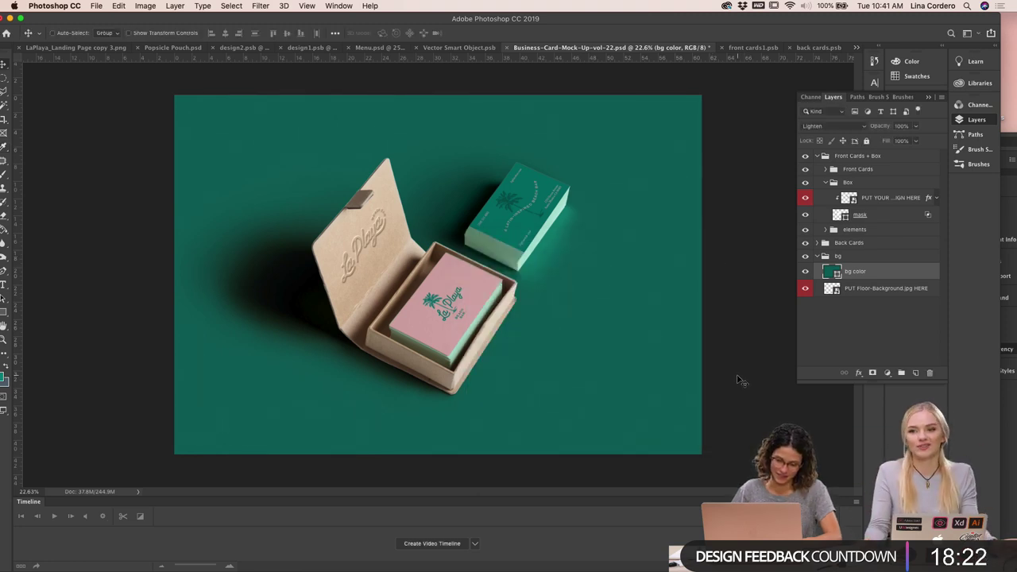
pyautogui.scroll(2, 739, 380)
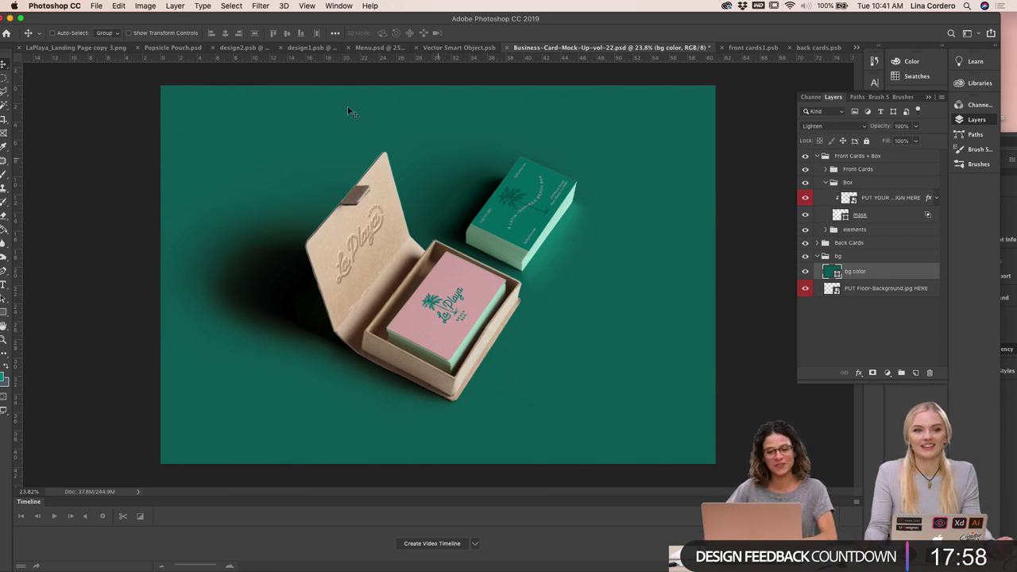
# Save a JPEG copy named Mockup-BusinessCard.jpg into the Assets folder, accepting the quality settings
pyautogui.click(97, 6)
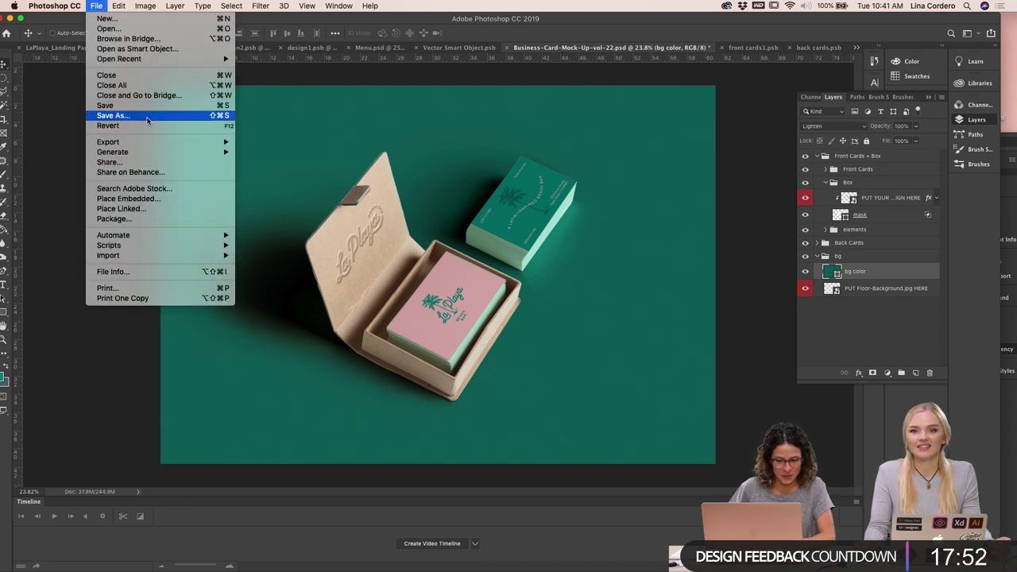
pyautogui.moveTo(171, 143)
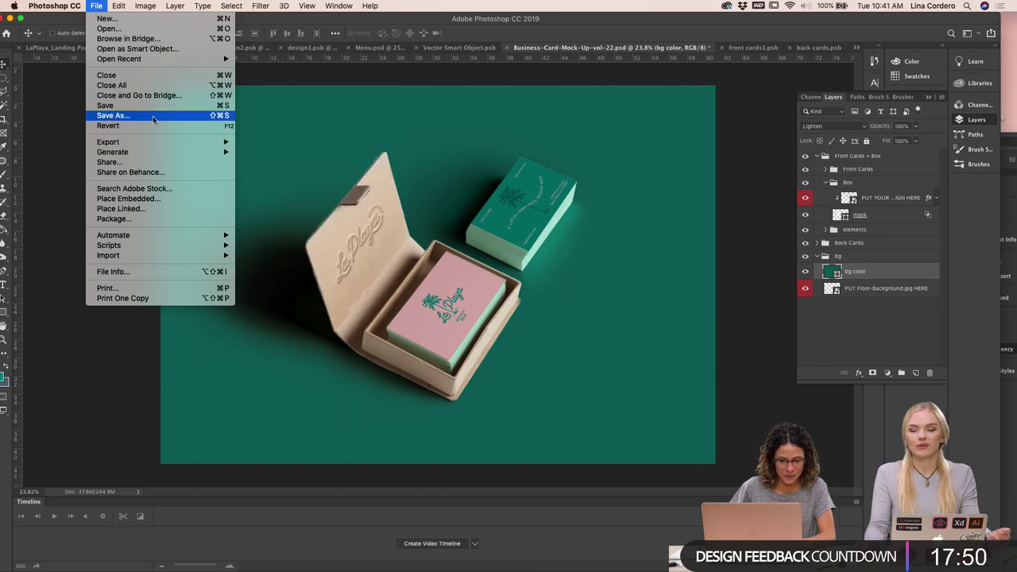
pyautogui.click(113, 115)
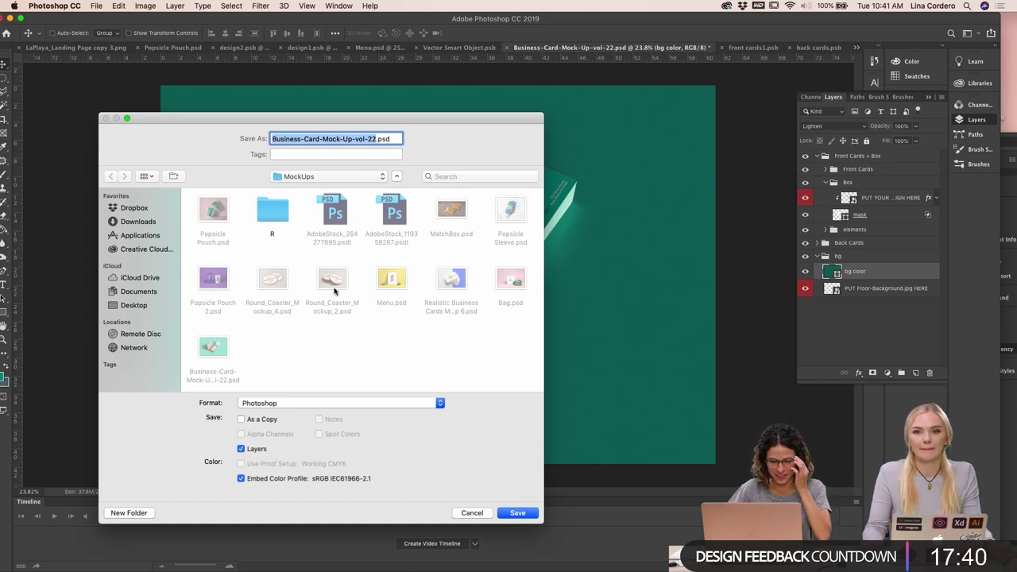
pyautogui.click(307, 178)
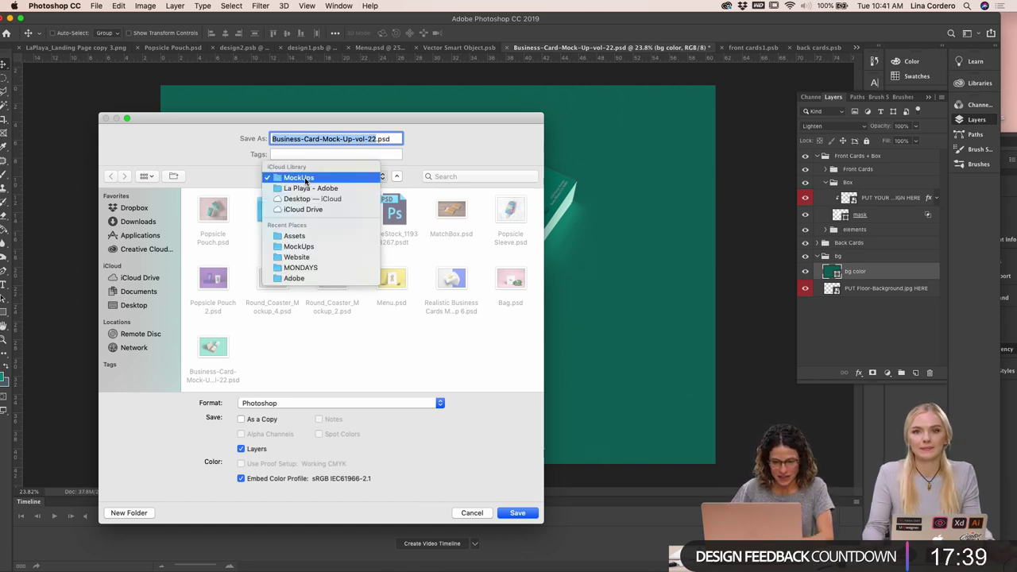
pyautogui.click(306, 237)
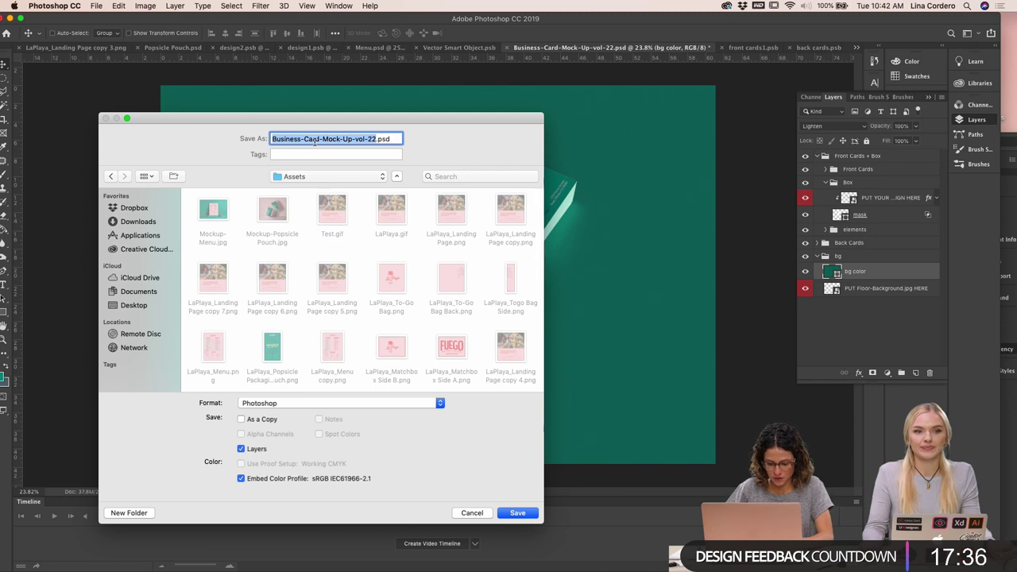
pyautogui.write('Mockup-BusinessCard')
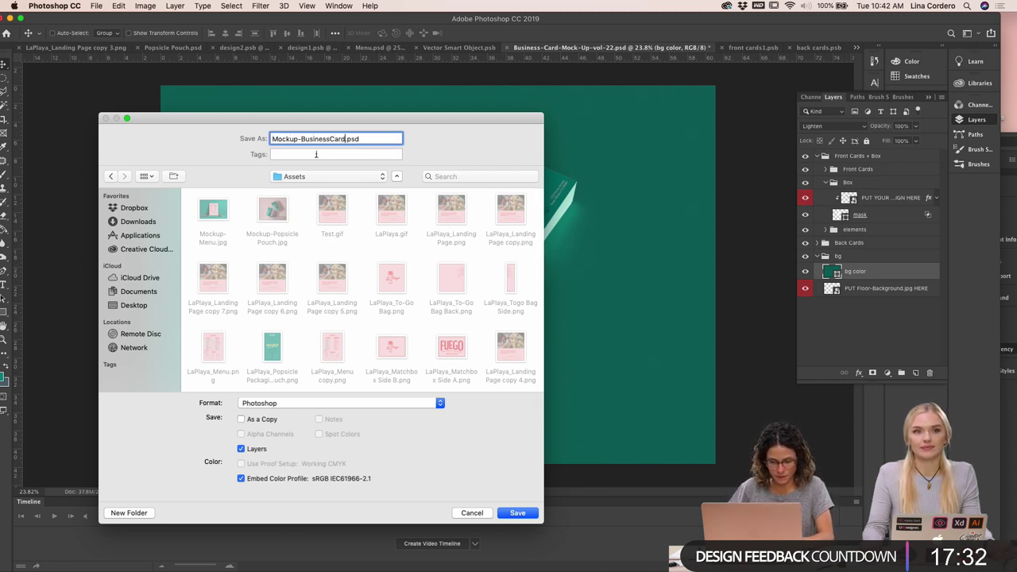
pyautogui.click(318, 403)
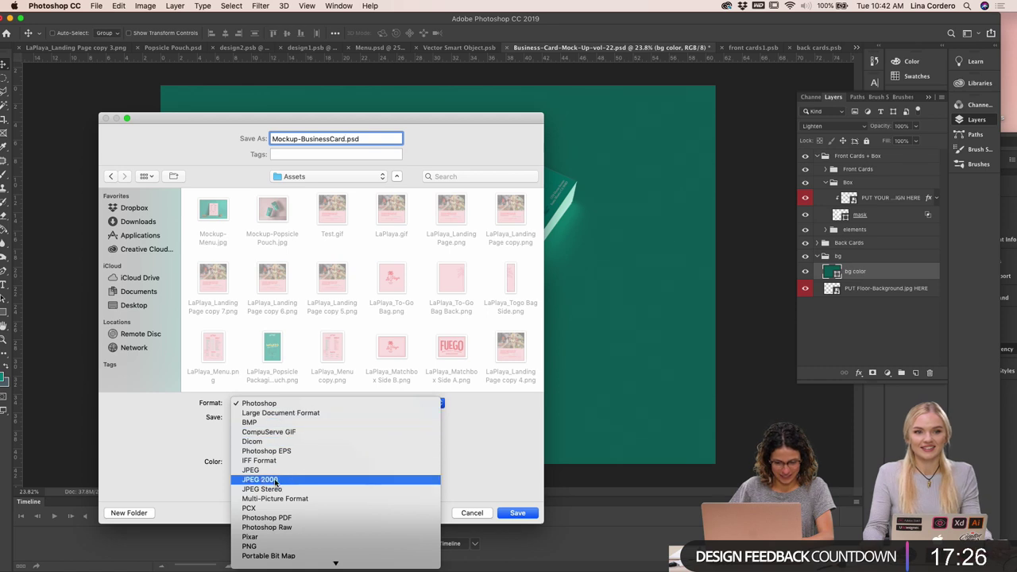
pyautogui.click(251, 470)
pyautogui.click(517, 513)
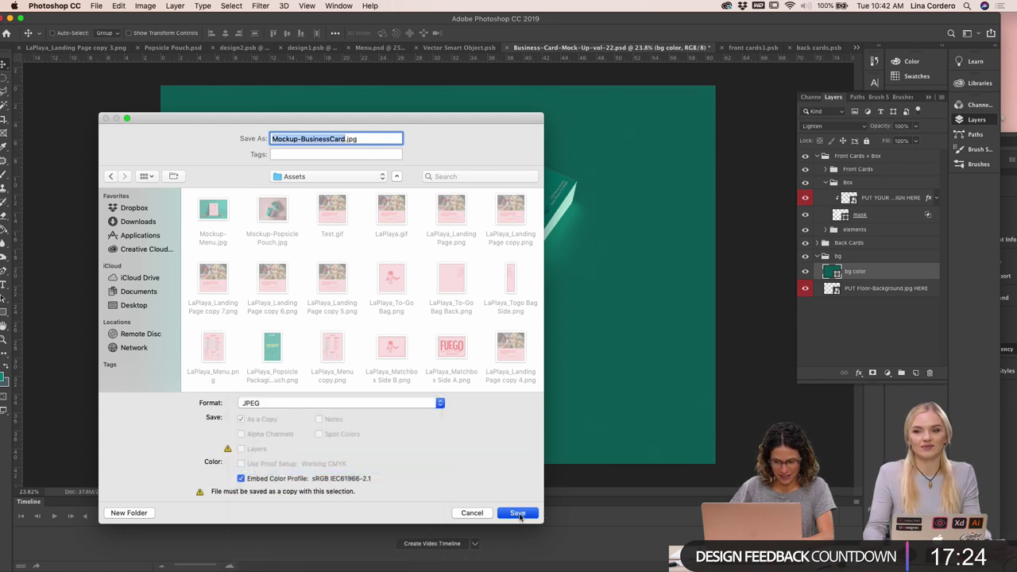
pyautogui.click(460, 163)
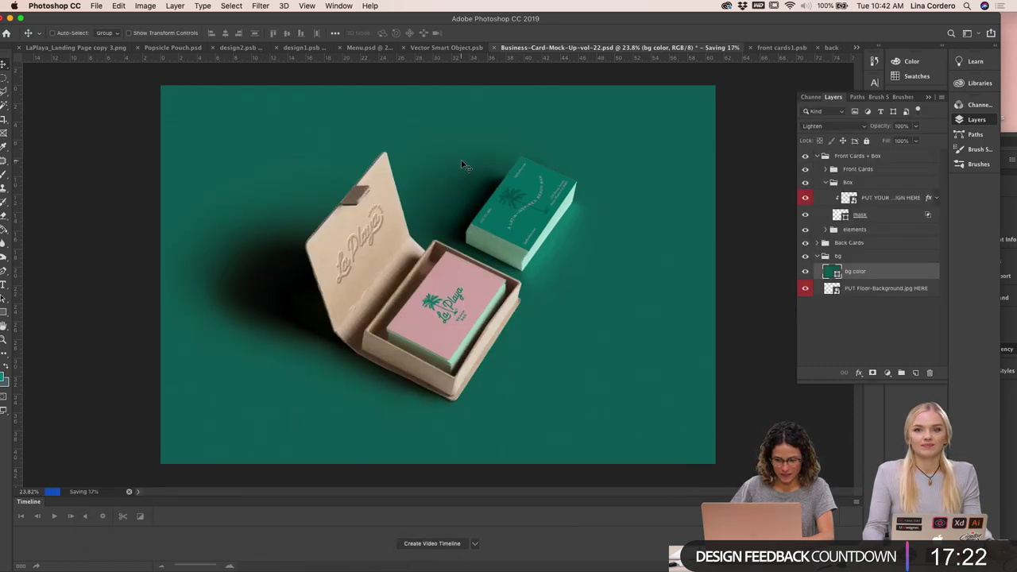
# Hide Photoshop and read the yellow coaster's fill hex, efd46c, in Illustrator
pyautogui.click(10, 17)
pyautogui.keyDown('alt'); pyautogui.scroll(-6, 385, 412); pyautogui.keyUp('alt')
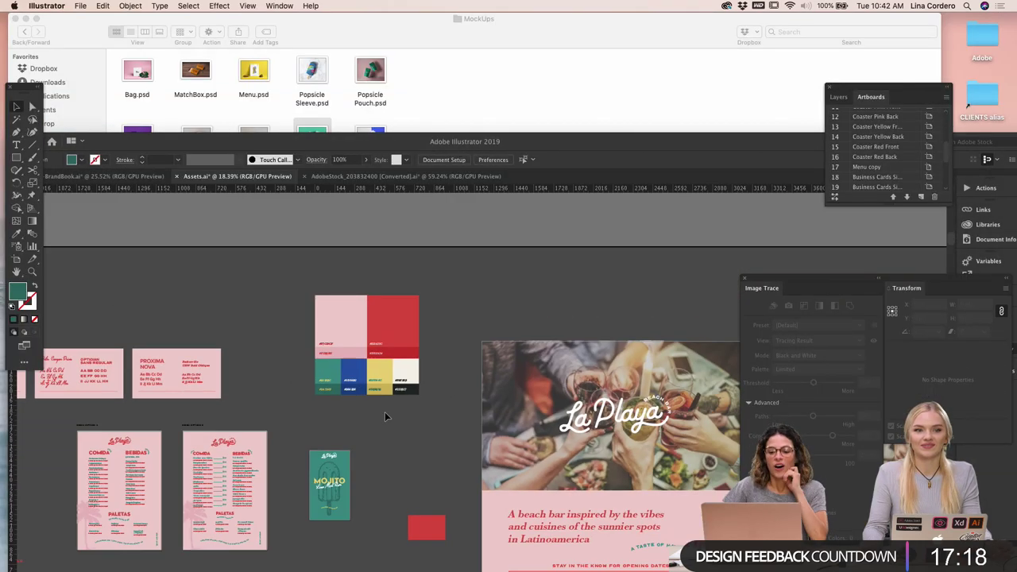
pyautogui.scroll(-5, 385, 411)
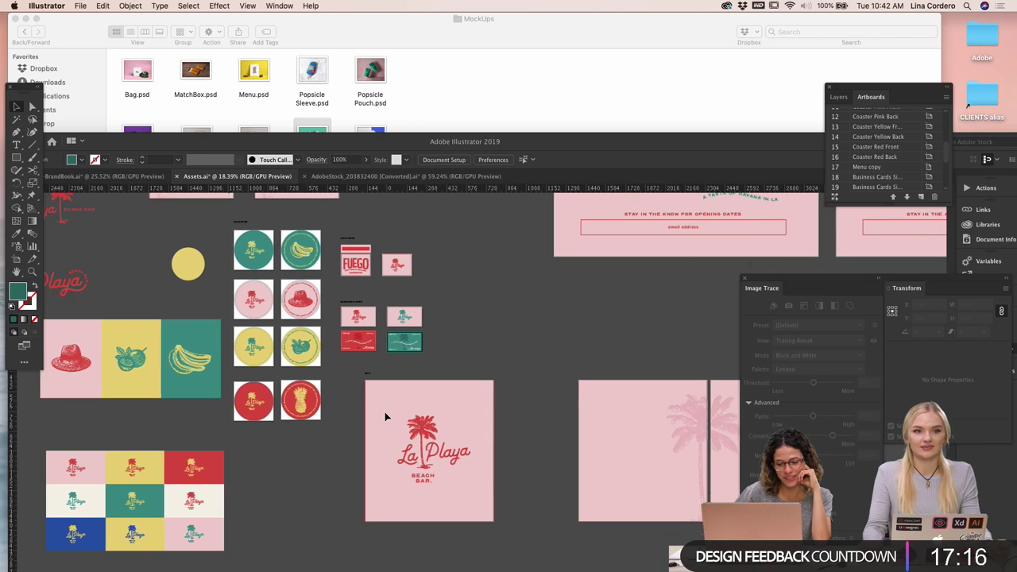
pyautogui.keyDown('alt'); pyautogui.scroll(3, 385, 412); pyautogui.keyUp('alt')
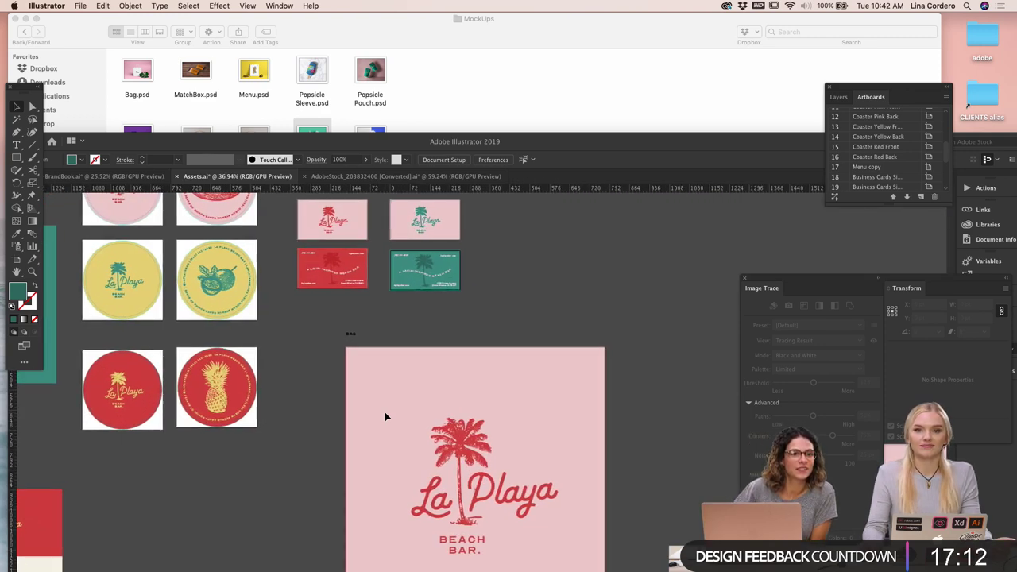
pyautogui.scroll(1, 385, 416)
pyautogui.hscroll(-1, 384, 416)
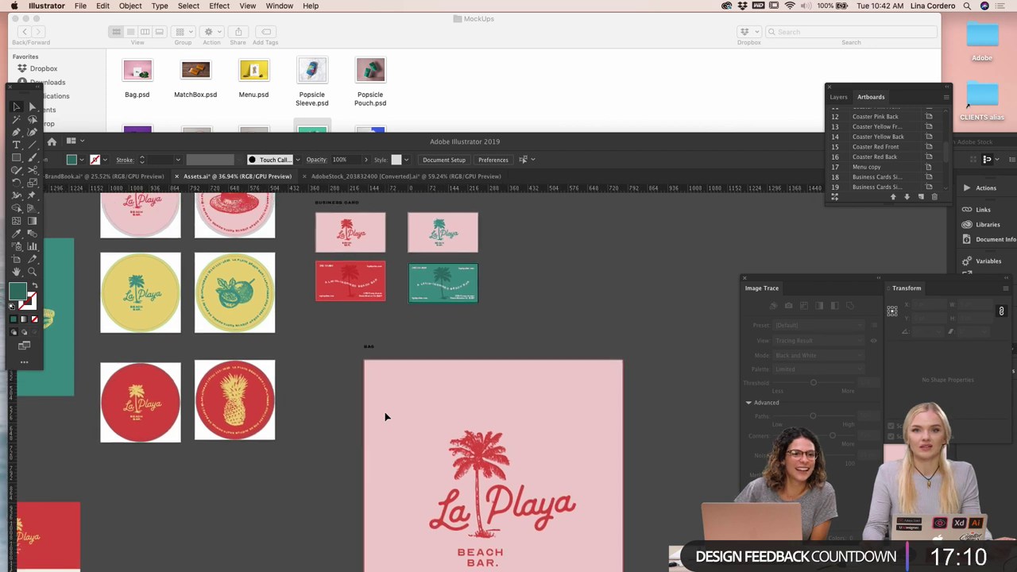
pyautogui.hscroll(-2, 385, 416)
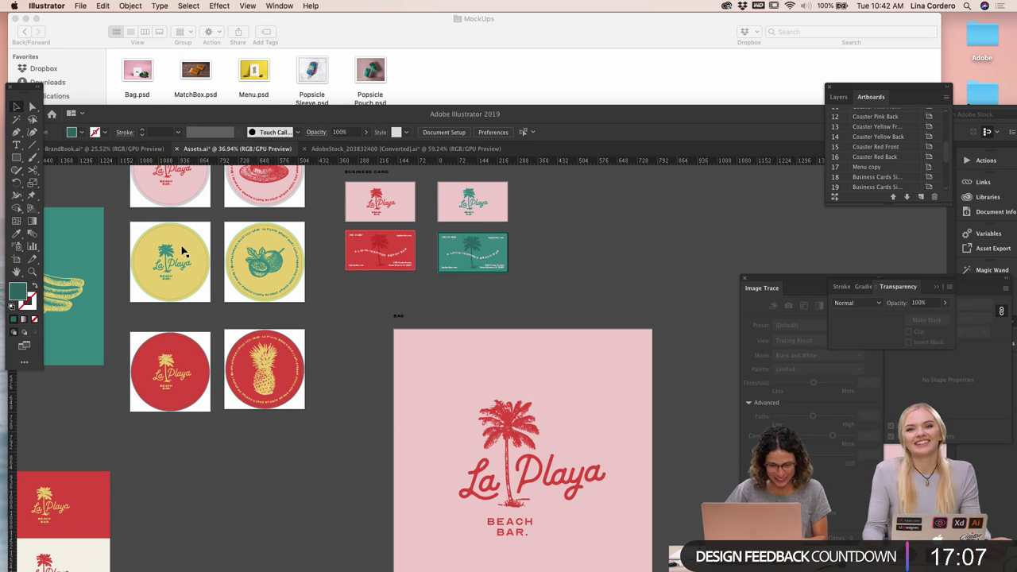
pyautogui.click(182, 251)
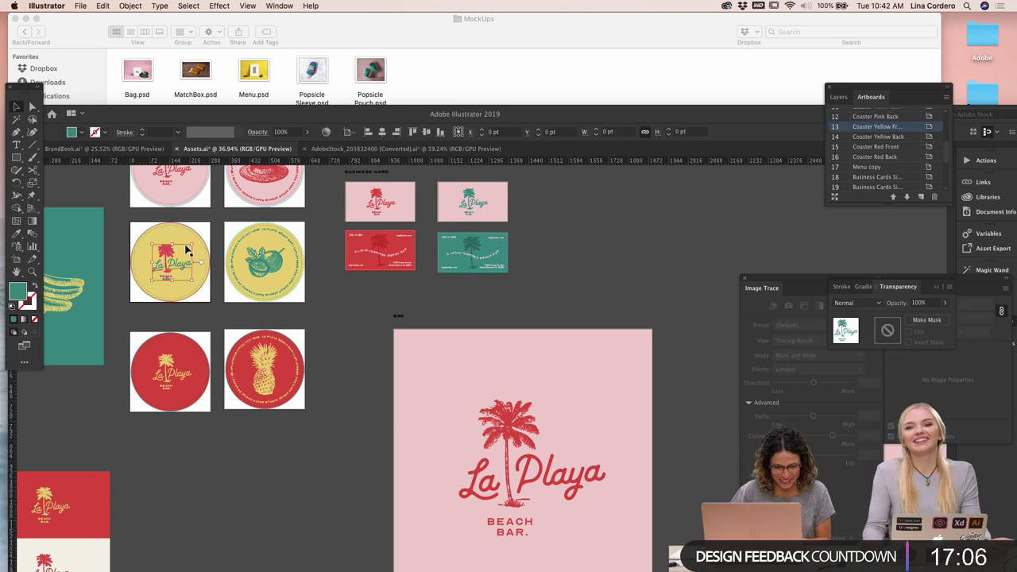
pyautogui.doubleClick(18, 294)
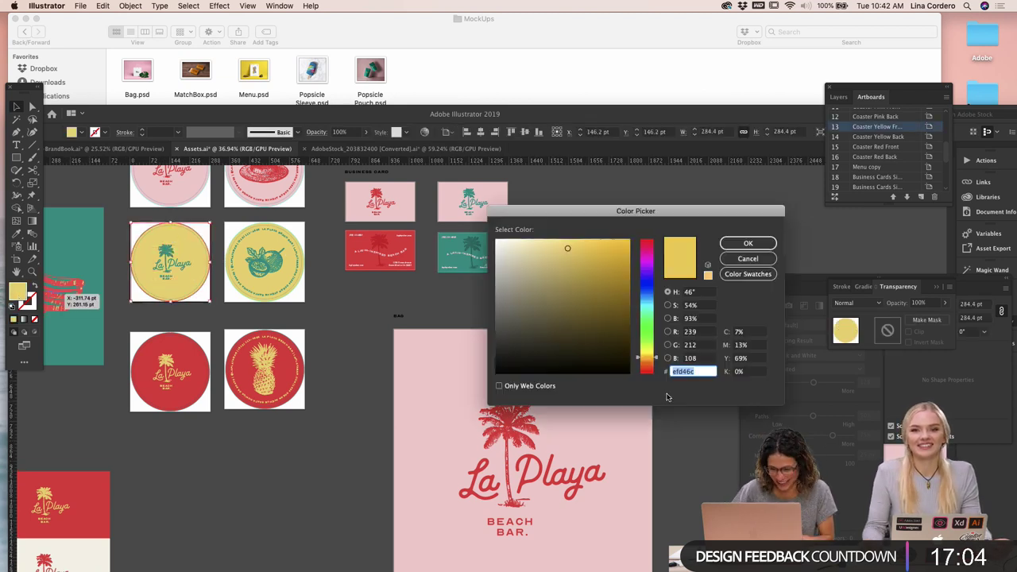
pyautogui.click(748, 242)
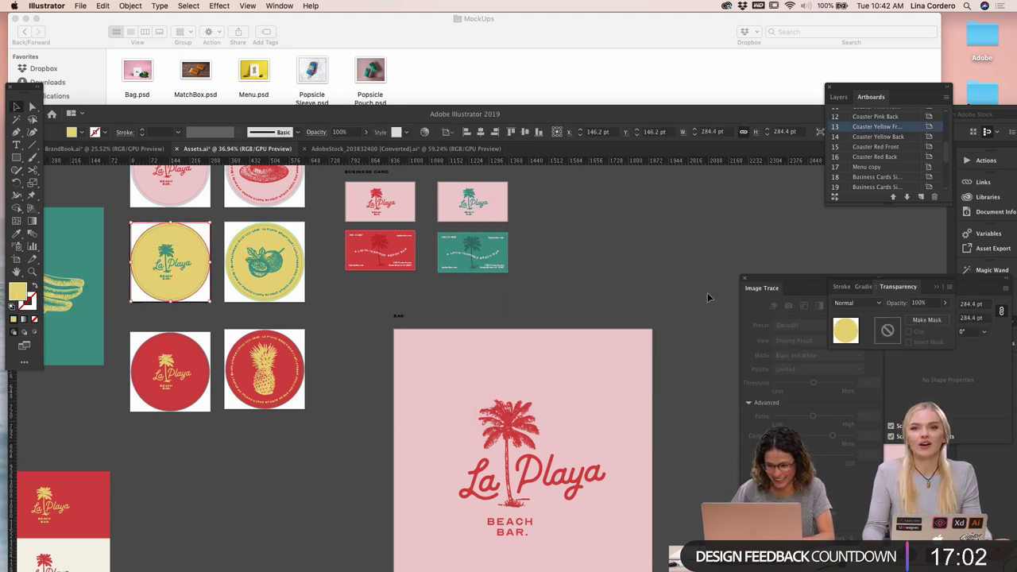
# Back in Photoshop, change the bg color fill layer to the coasters' yellow efd46c
pyautogui.click(520, 558)
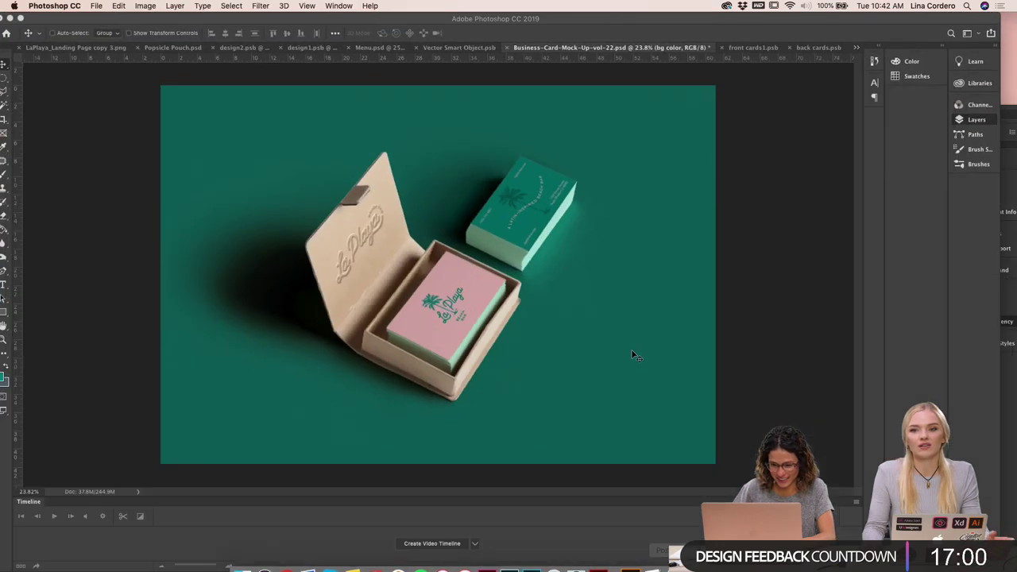
pyautogui.doubleClick(830, 272)
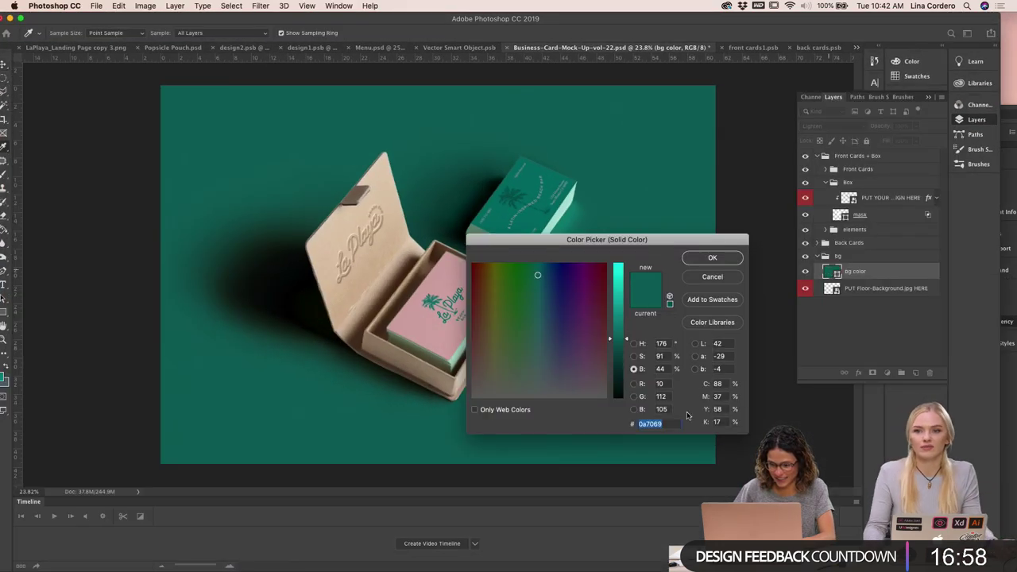
pyautogui.write('efd46c')
pyautogui.click(713, 259)
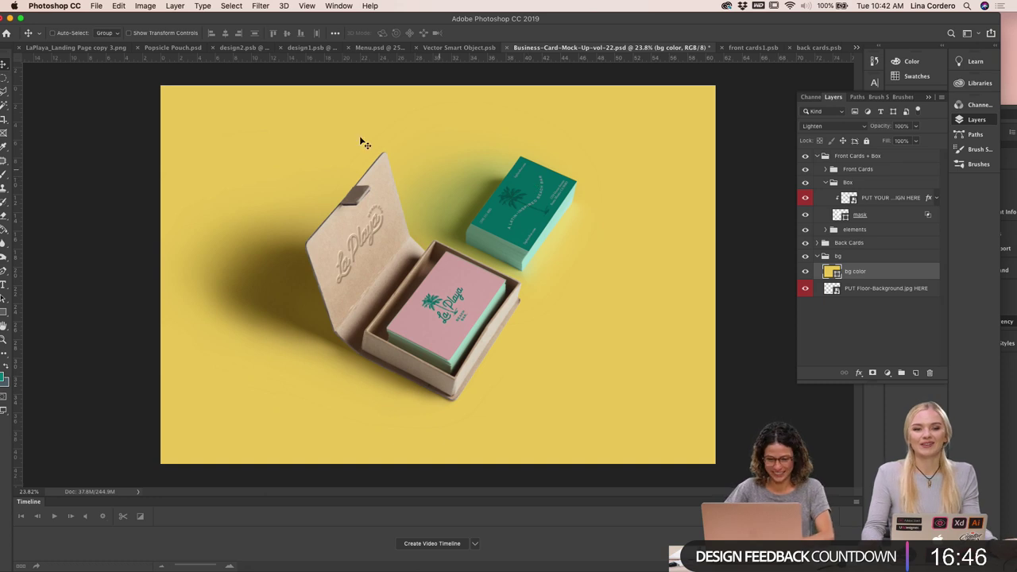
pyautogui.click(96, 5)
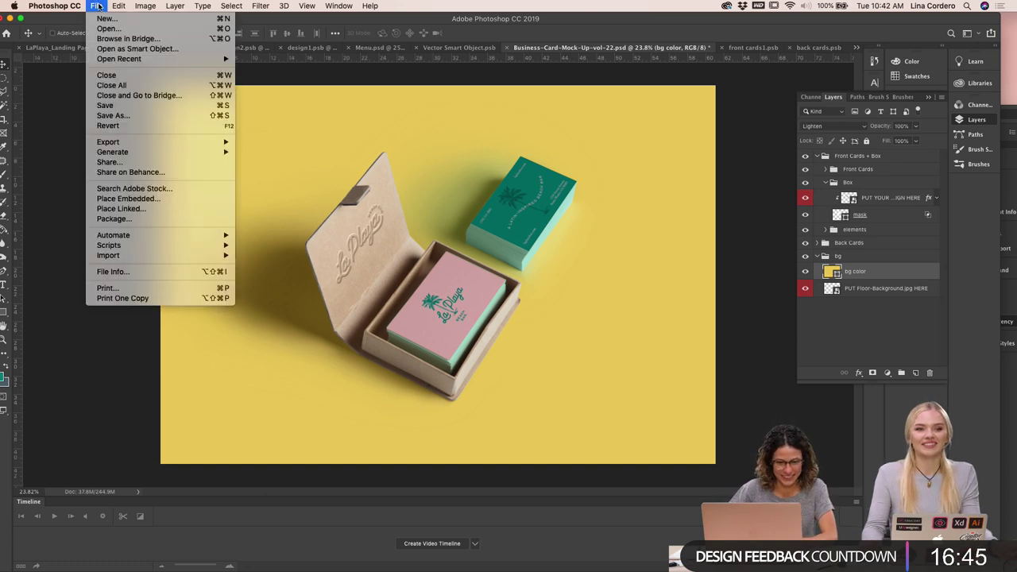
# Start a Save As into the Assets folder, naming the file Mockup-BusinessCardYellow
pyautogui.click(124, 117)
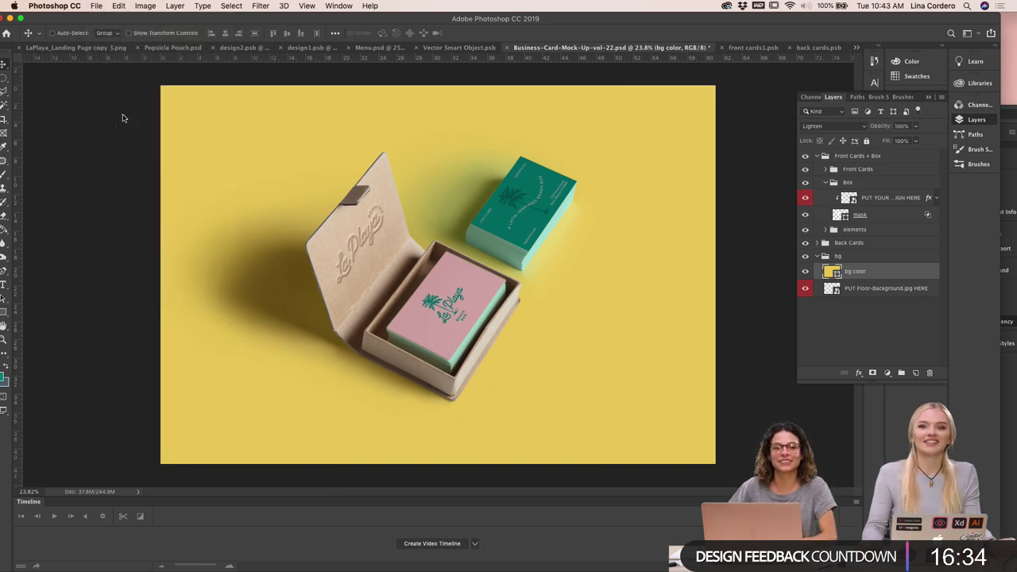
pyautogui.click(368, 139)
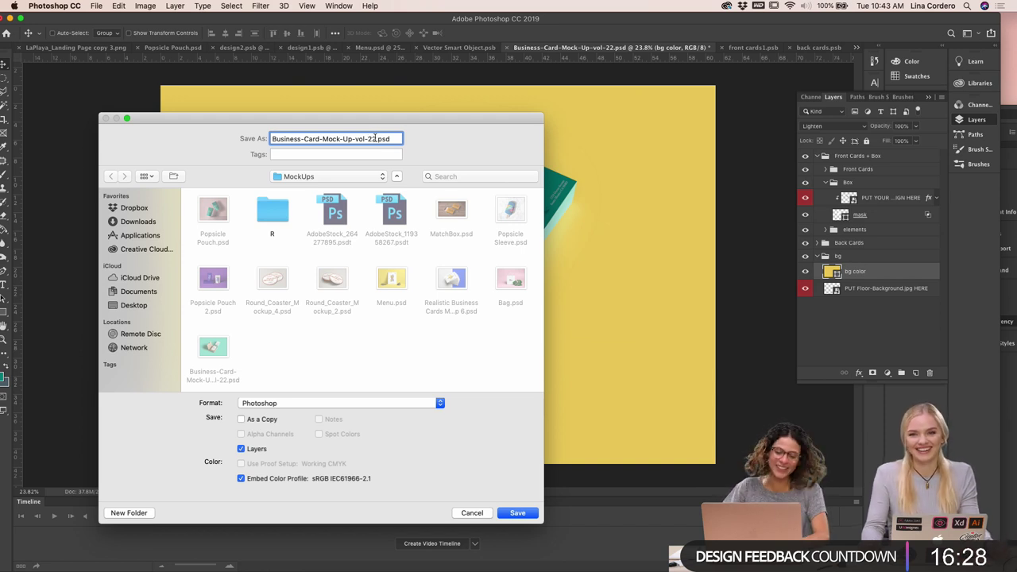
pyautogui.click(269, 404)
pyautogui.click(270, 403)
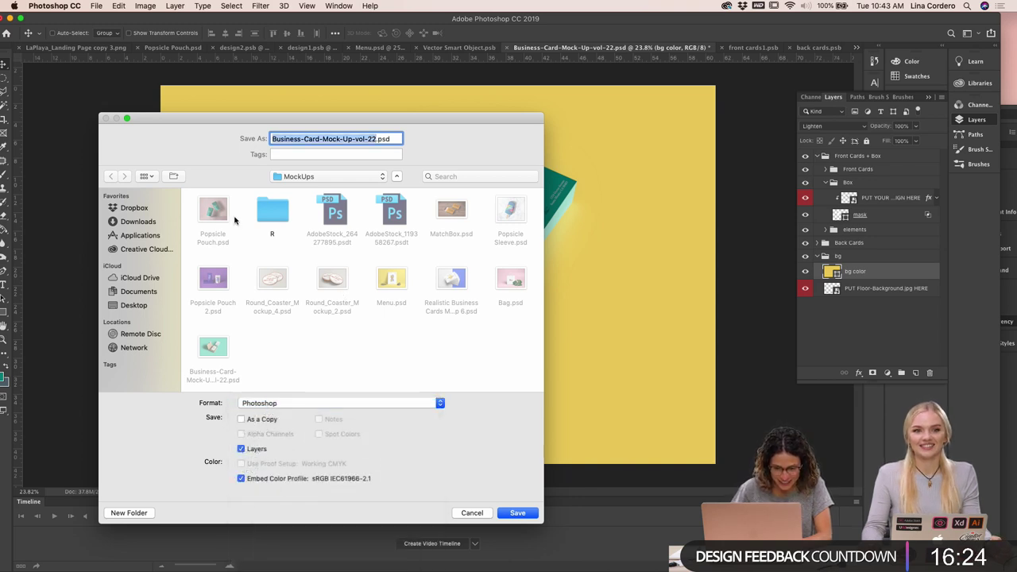
pyautogui.click(338, 181)
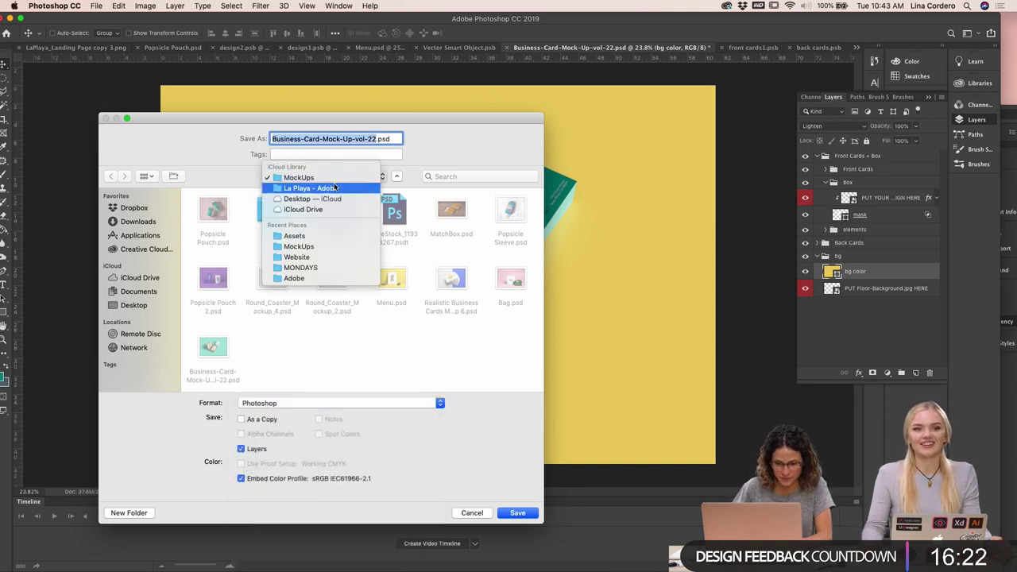
pyautogui.click(308, 236)
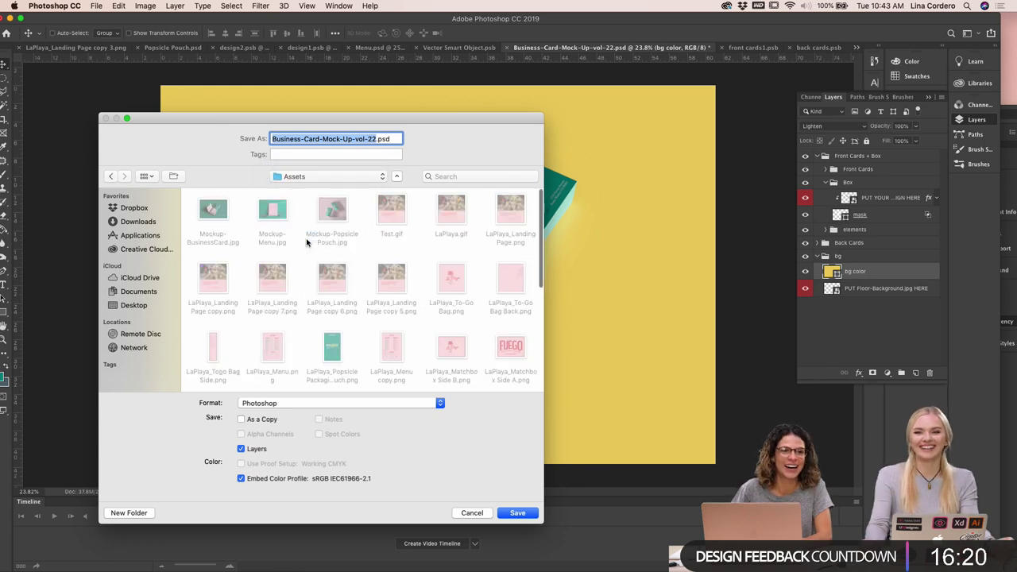
pyautogui.click(213, 209)
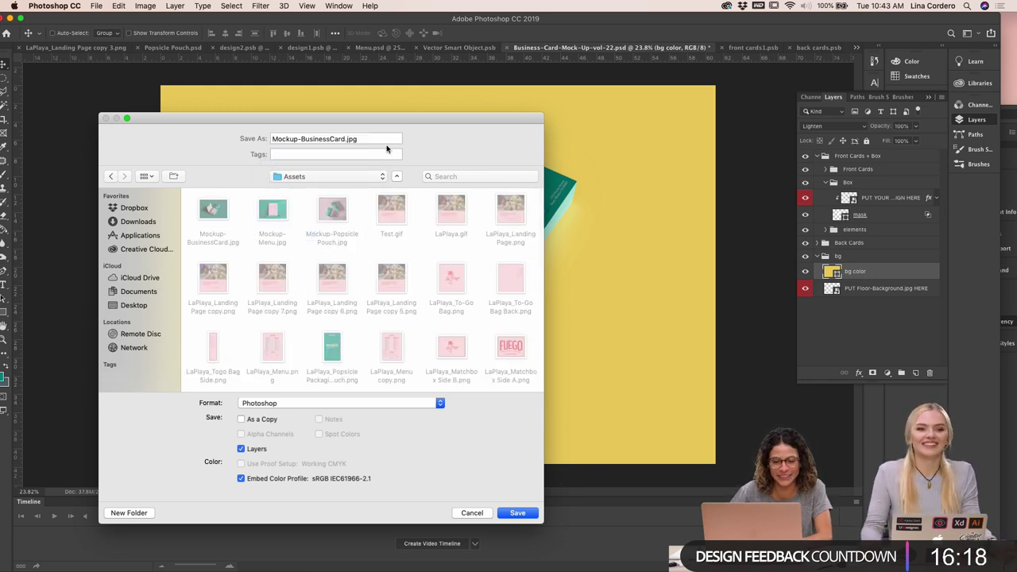
pyautogui.click(341, 140)
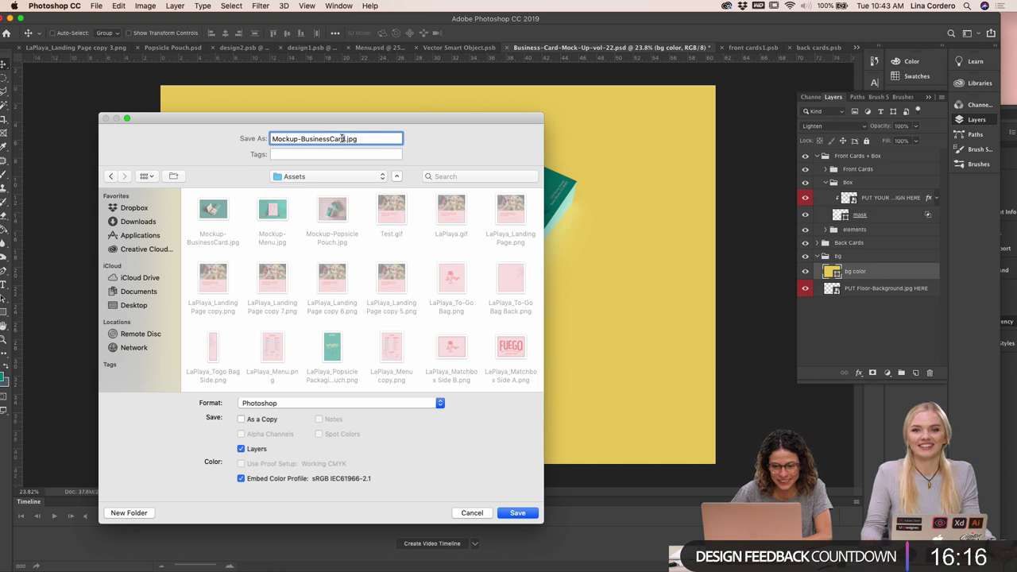
pyautogui.write('Yellow')
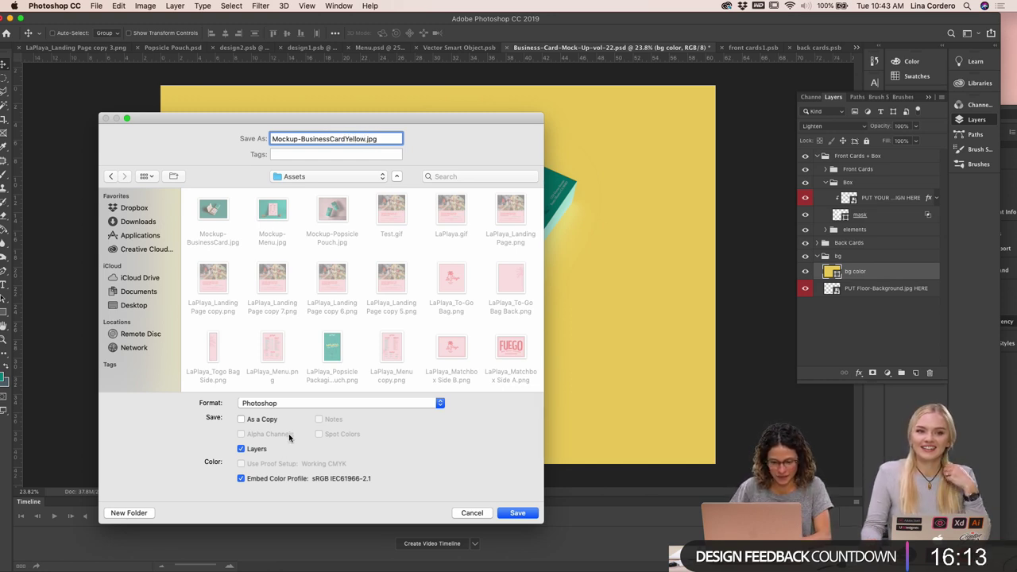
# Save it in JPEG format at maximum quality 12
pyautogui.click(280, 406)
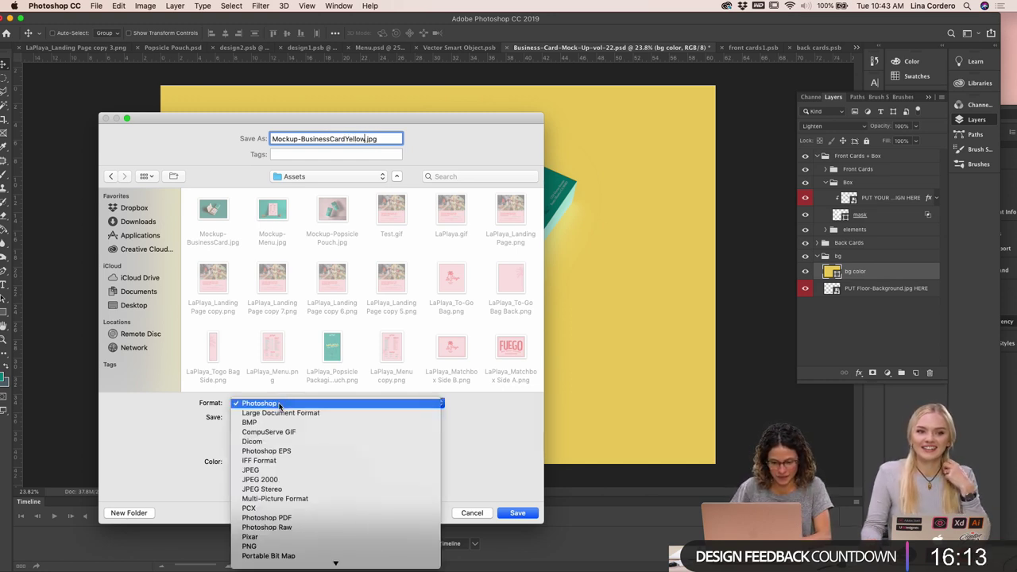
pyautogui.click(278, 467)
pyautogui.click(523, 514)
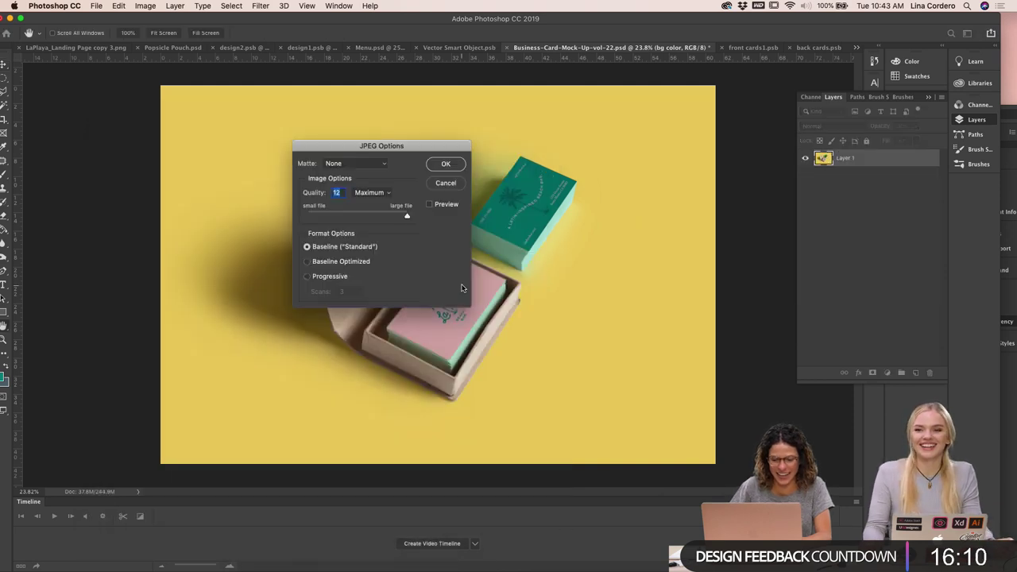
pyautogui.click(447, 165)
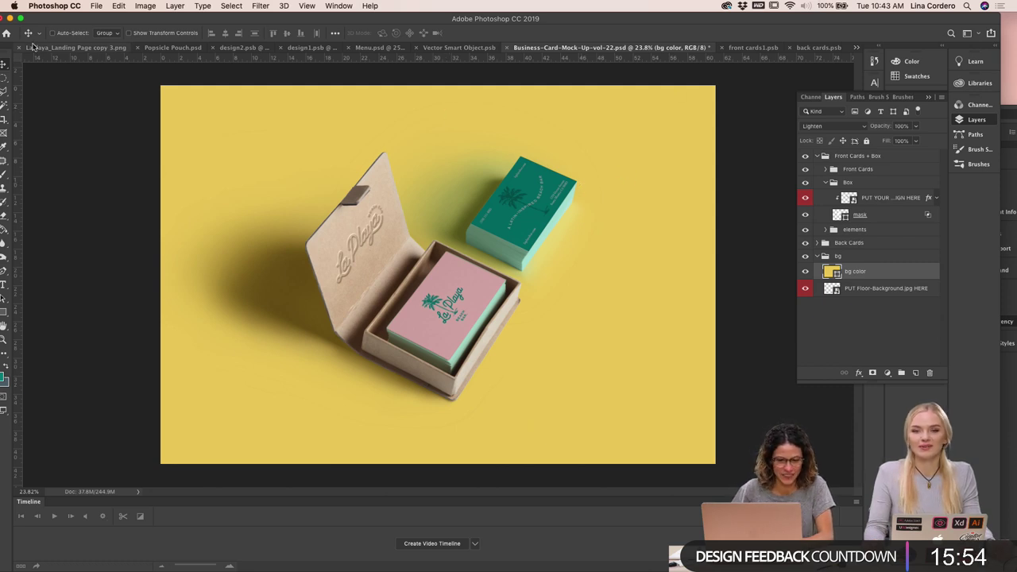
# Minimize Photoshop, deselect the yellow coaster in Illustrator, and bring up the MockUps folder
pyautogui.moveTo(50, 18); pyautogui.dragTo(87, 18)
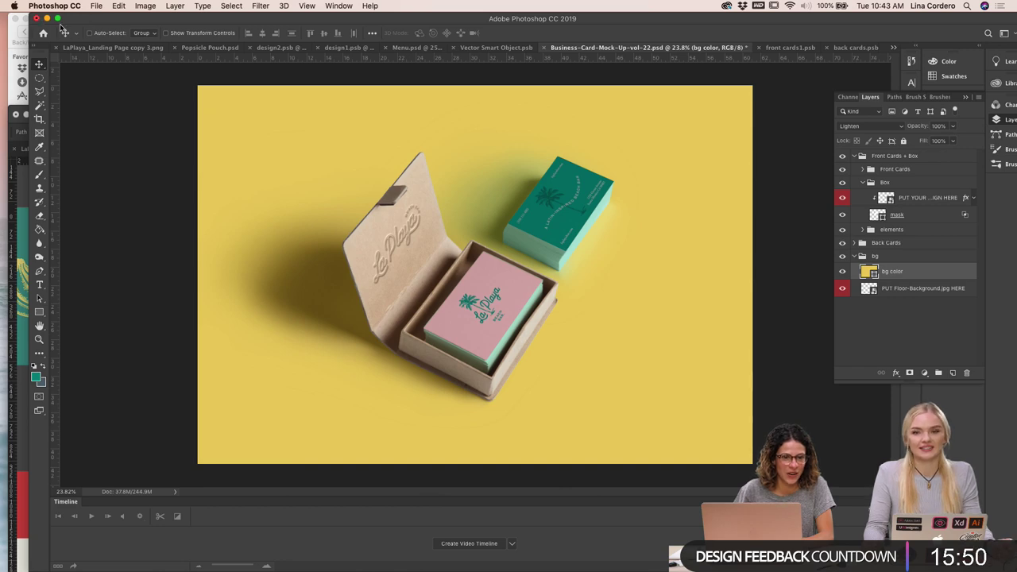
pyautogui.click(48, 18)
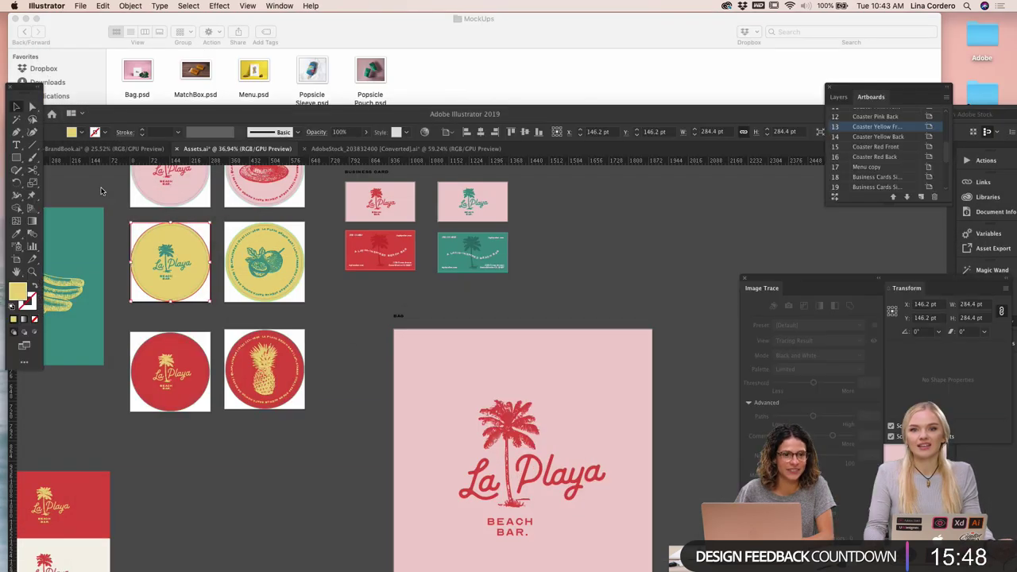
pyautogui.click(100, 183)
pyautogui.scroll(2, 359, 321)
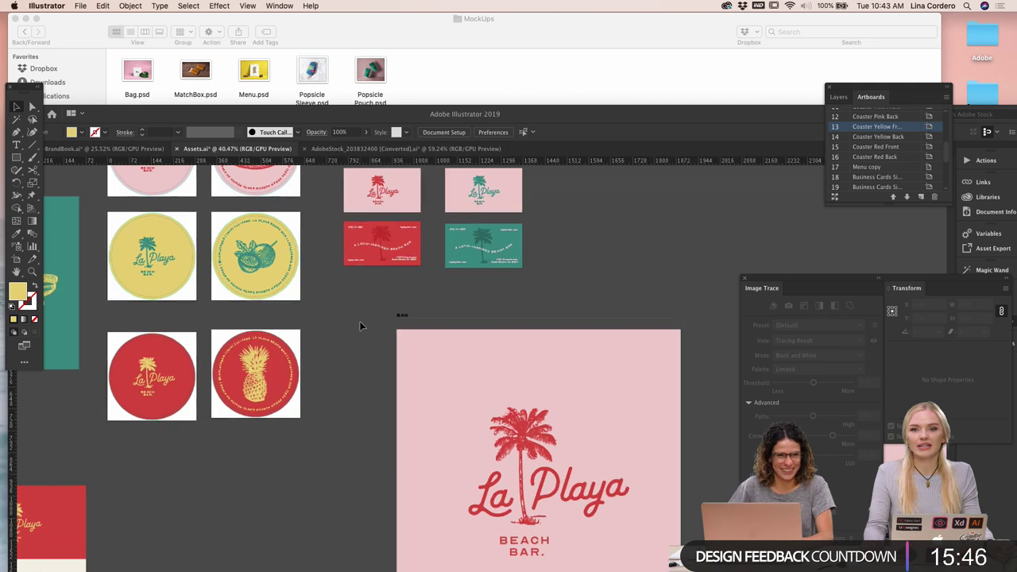
pyautogui.scroll(-2, 359, 321)
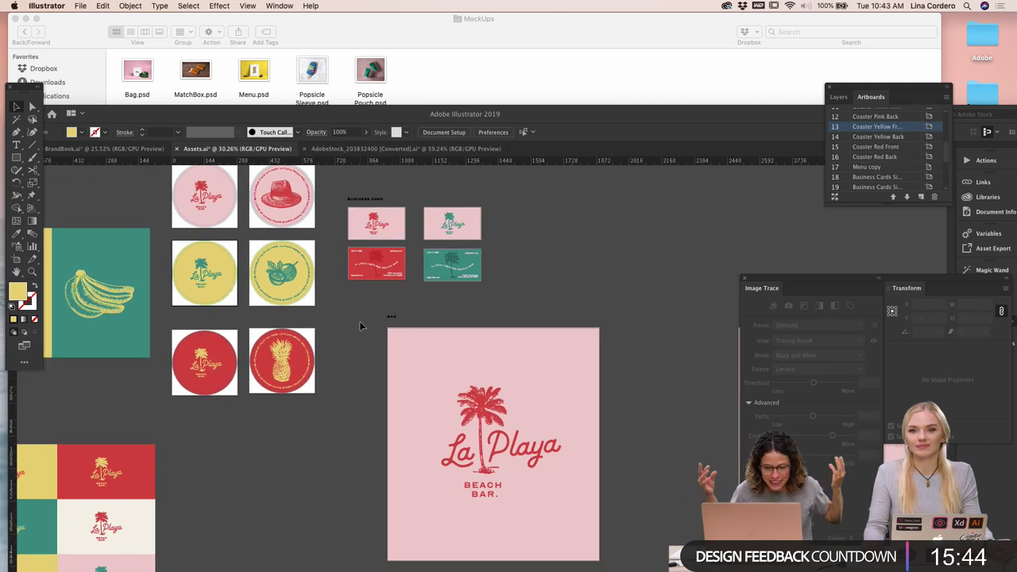
pyautogui.scroll(-3, 359, 325)
pyautogui.hscroll(-2, 359, 326)
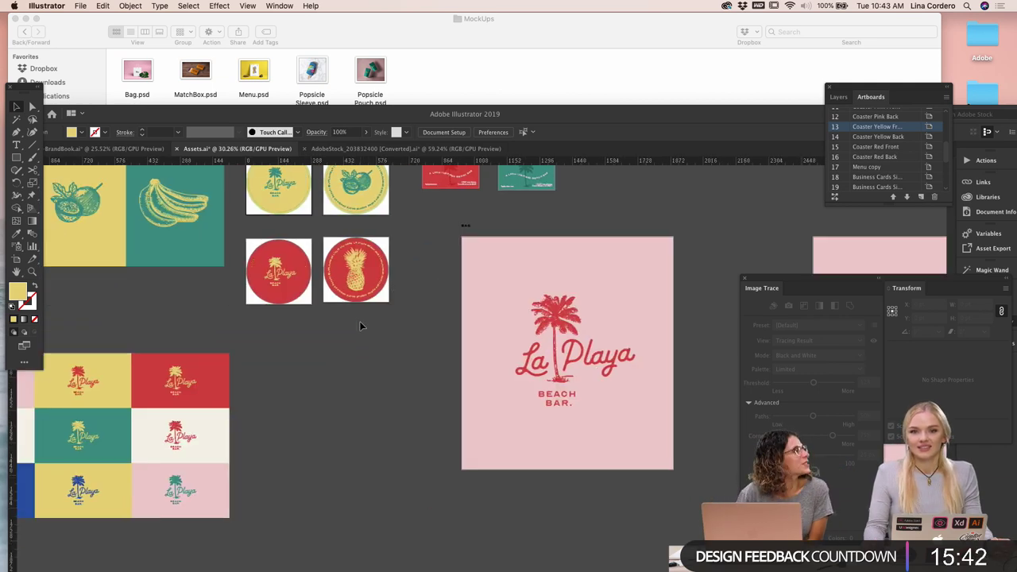
pyautogui.scroll(3, 359, 325)
pyautogui.click(455, 61)
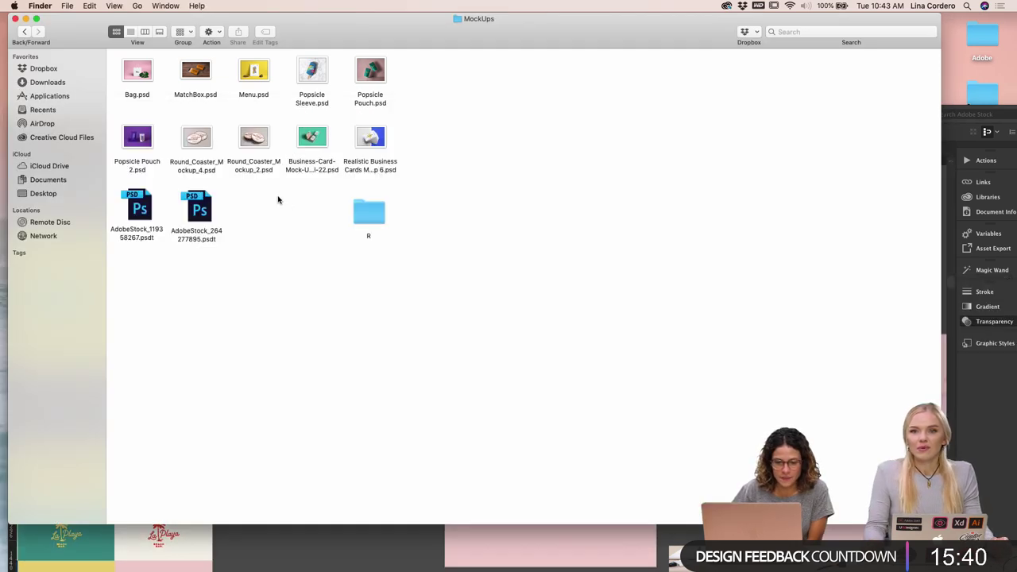
# Quick Look the round coaster mockups and open Round_Coaster_Mockup_2.psd in Photoshop
pyautogui.click(204, 140)
pyautogui.press('space')
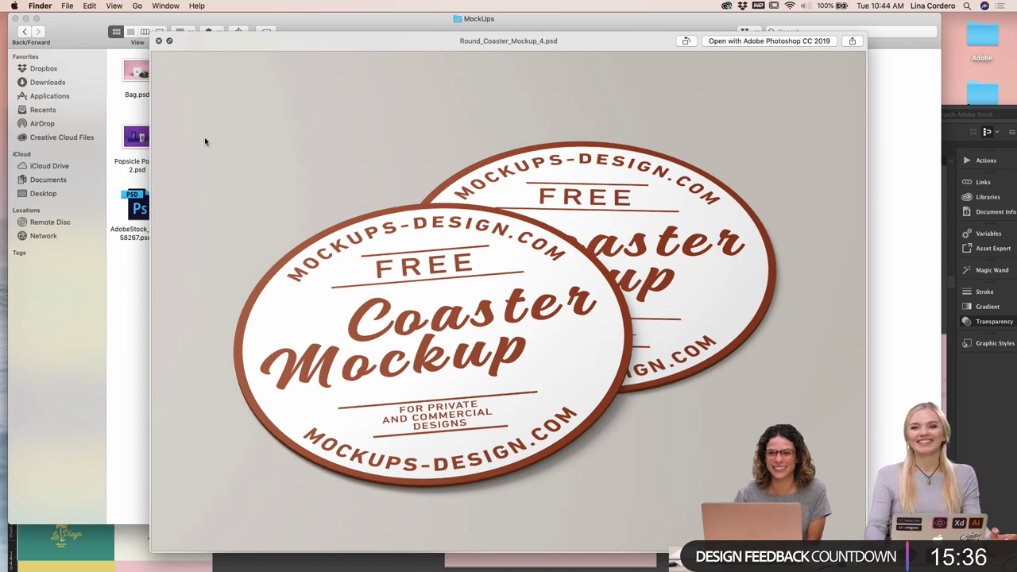
pyautogui.press('Right')
pyautogui.press('Left')
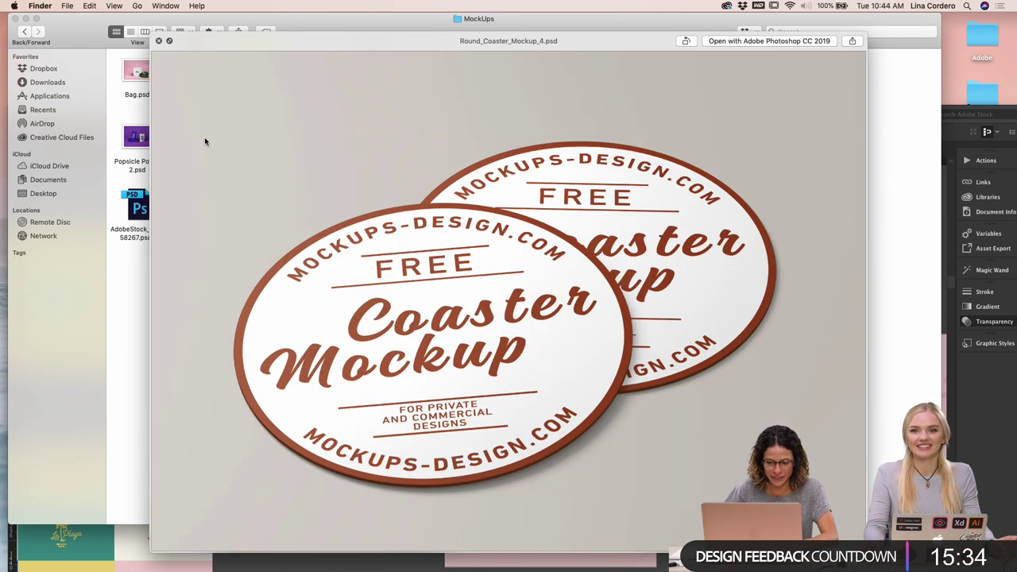
pyautogui.press('Left')
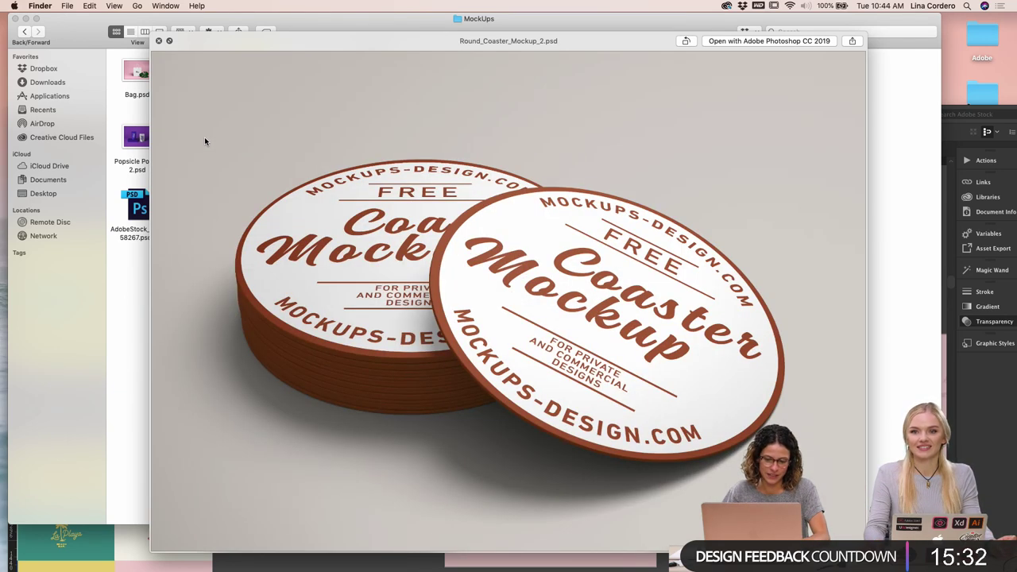
pyautogui.press('Right')
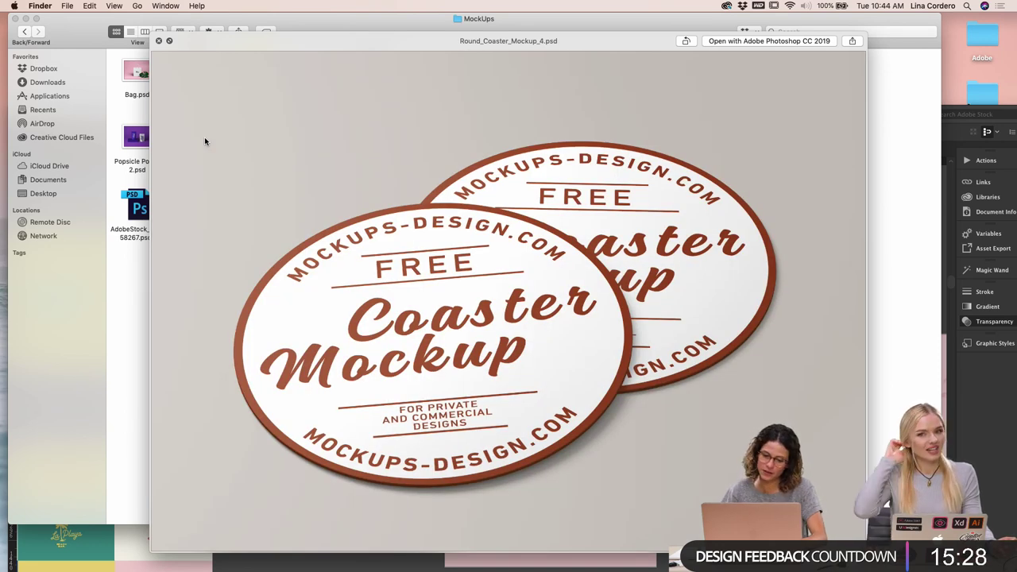
pyautogui.press('Right')
pyautogui.press('space')
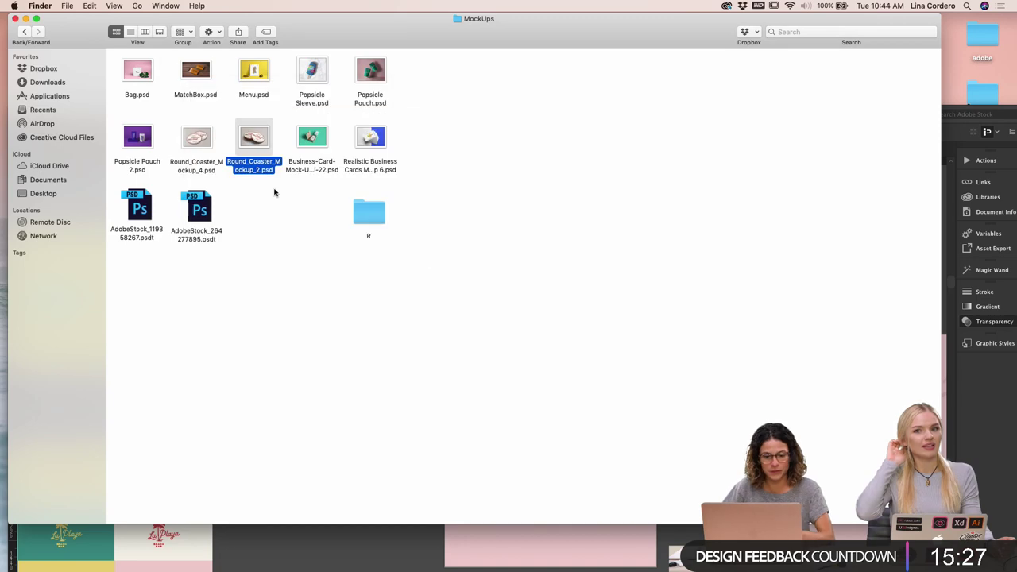
pyautogui.doubleClick(254, 142)
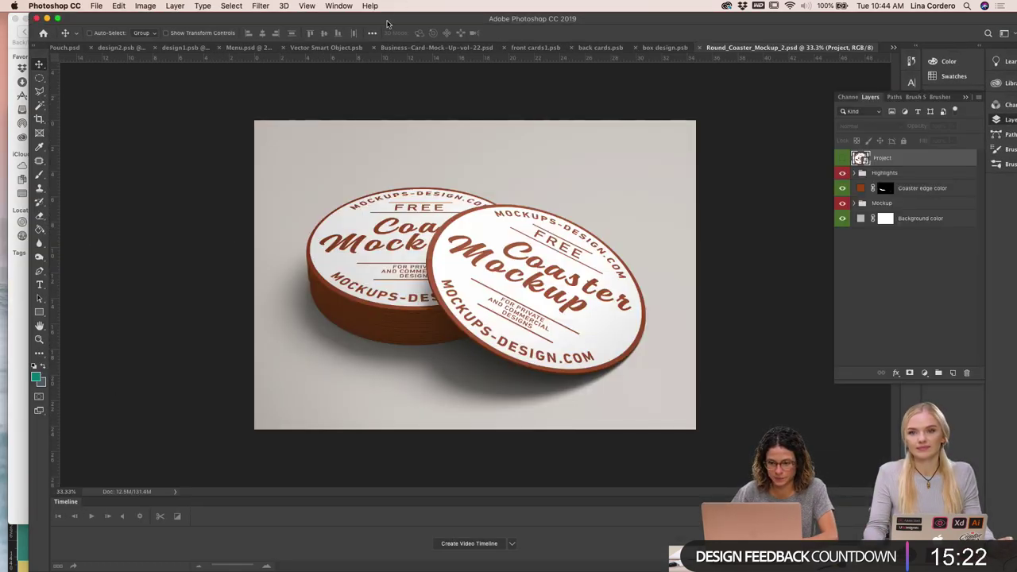
pyautogui.moveTo(389, 22); pyautogui.dragTo(402, 10)
# Zoom in on the coasters in Illustrator and marquee-select the pink La Playa coaster
pyautogui.click(375, 560)
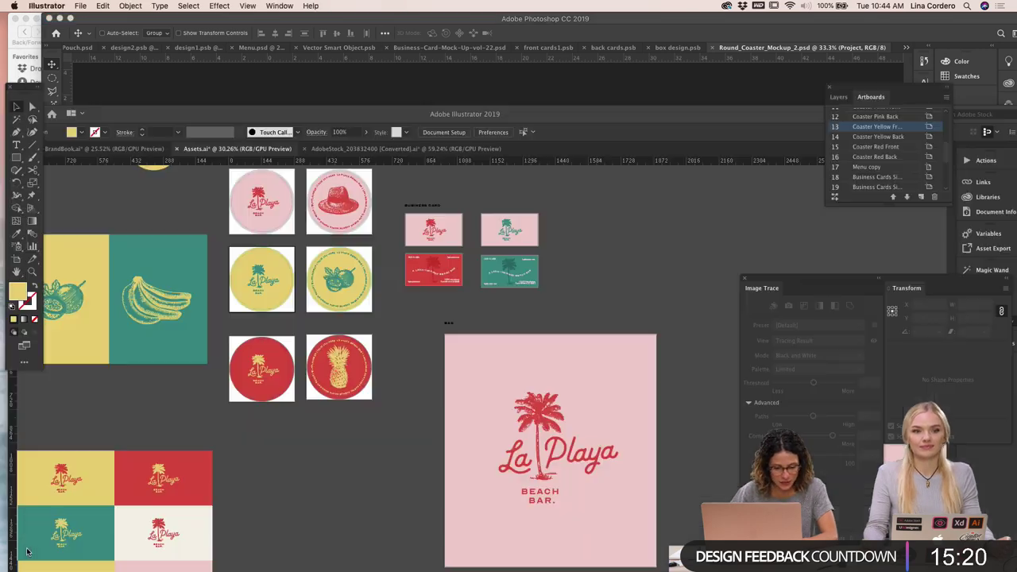
pyautogui.scroll(5, 349, 448)
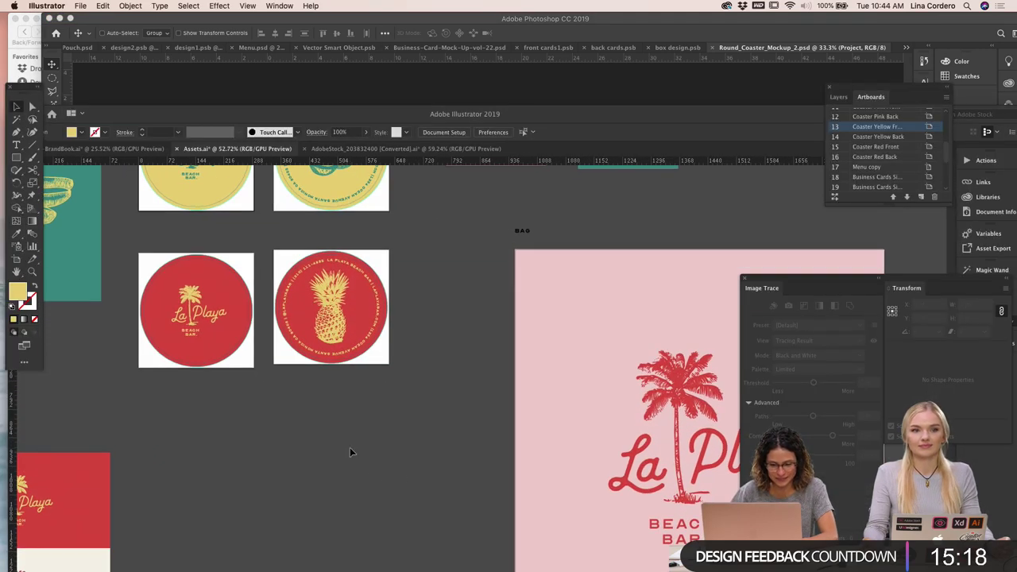
pyautogui.scroll(2, 350, 448)
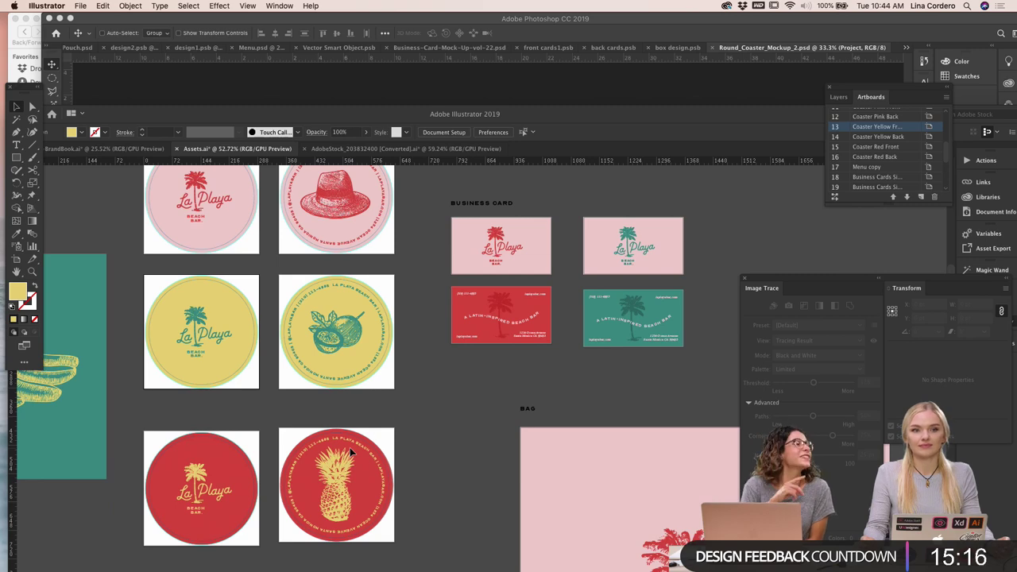
pyautogui.scroll(5, 349, 447)
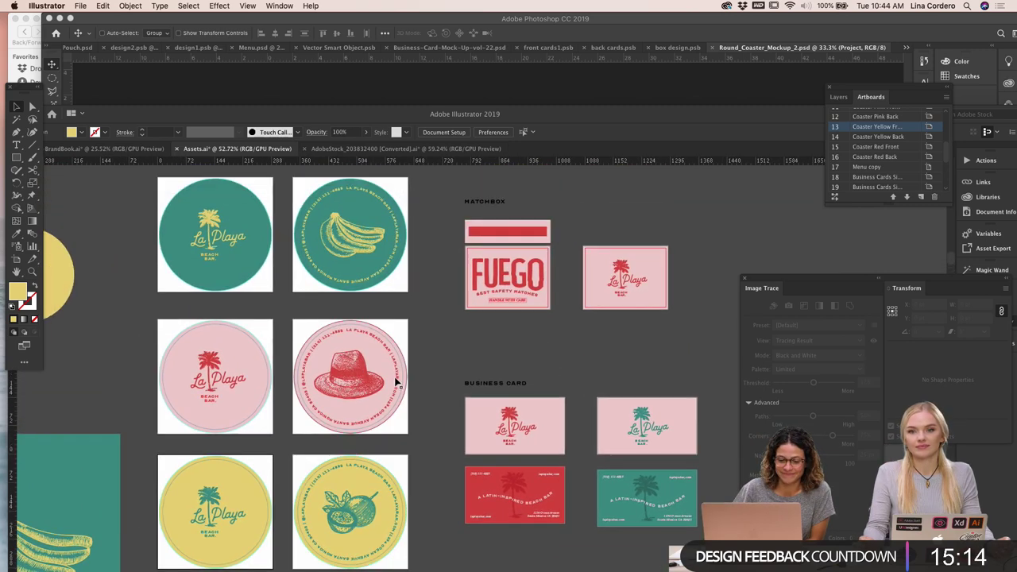
pyautogui.moveTo(374, 117); pyautogui.dragTo(373, 32)
pyautogui.scroll(-1, 400, 290)
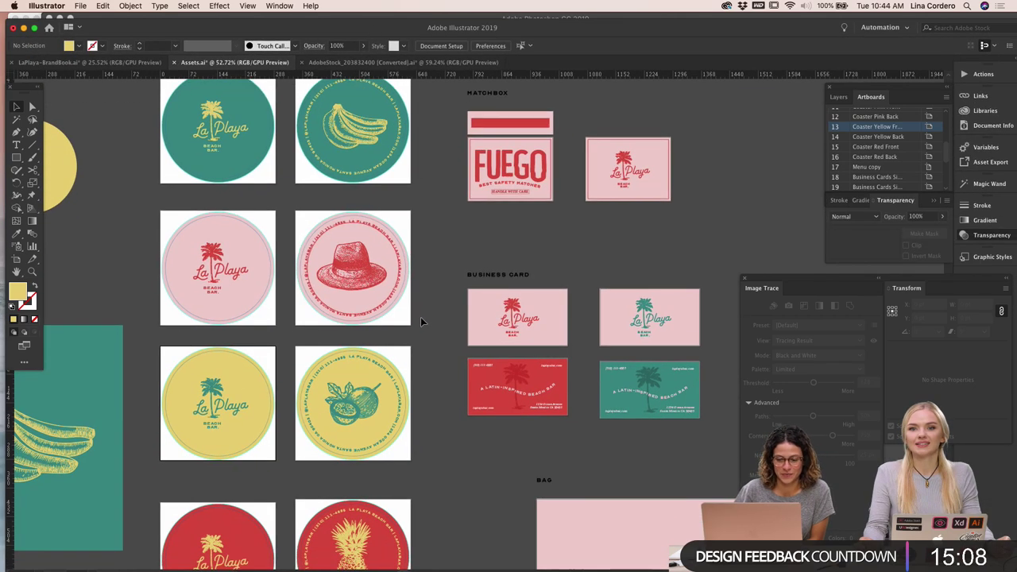
pyautogui.moveTo(158, 214); pyautogui.dragTo(255, 298)
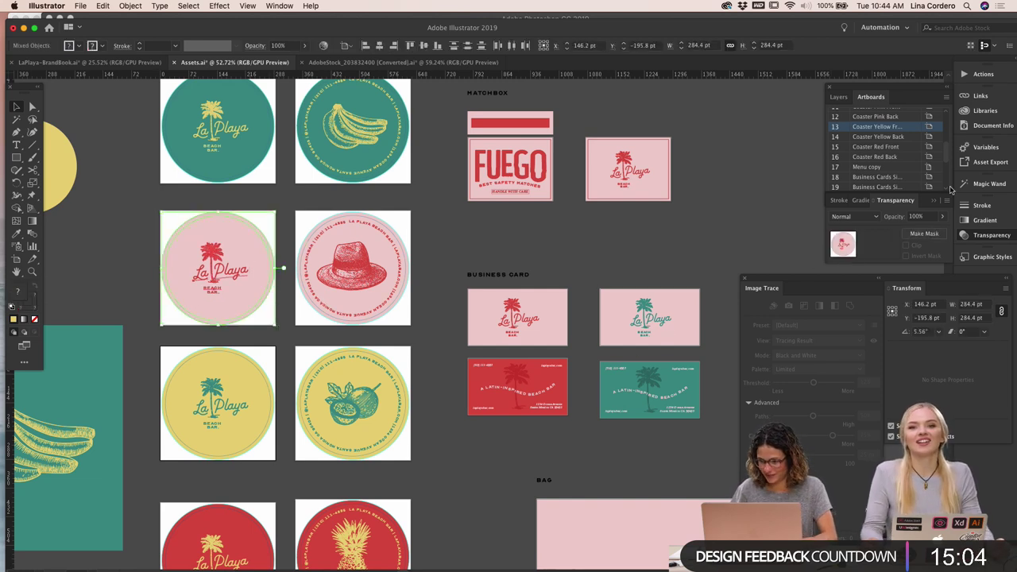
# Lock Layer 3, undo the accidental coaster move, and shift Illustrator down to reveal Photoshop
pyautogui.click(844, 99)
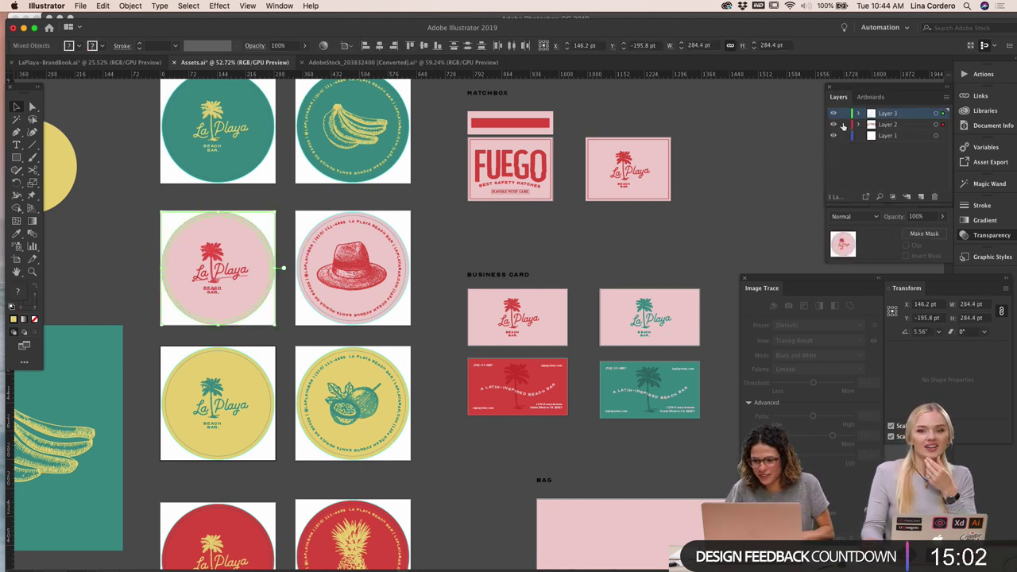
pyautogui.click(845, 116)
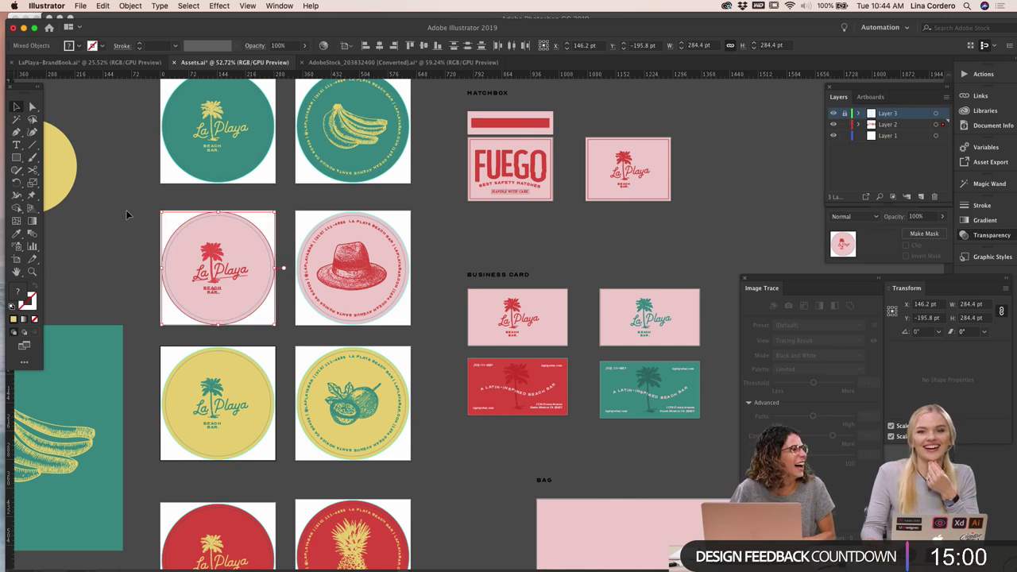
pyautogui.moveTo(243, 262); pyautogui.dragTo(775, 208)
pyautogui.press('cmd+z')
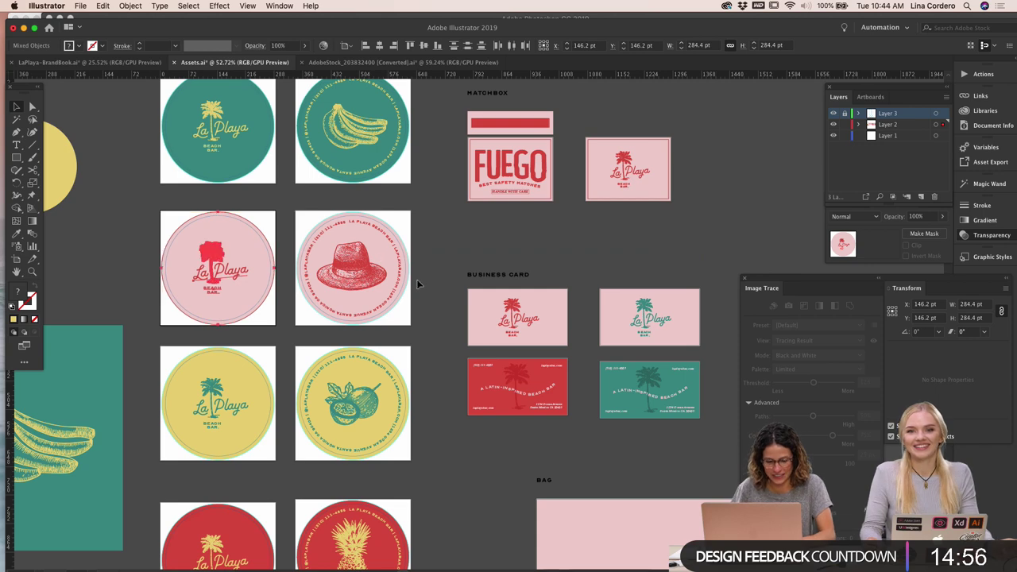
pyautogui.moveTo(525, 35); pyautogui.dragTo(524, 140)
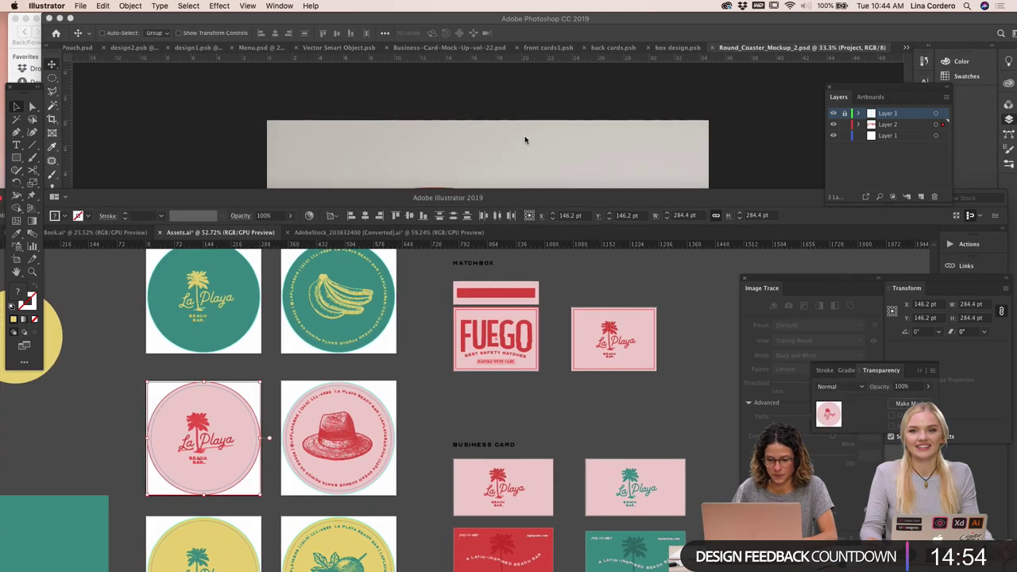
# Maximize the coaster mockup, expand the Mockup group and toggle the Coaster layer to identify it
pyautogui.click(523, 140)
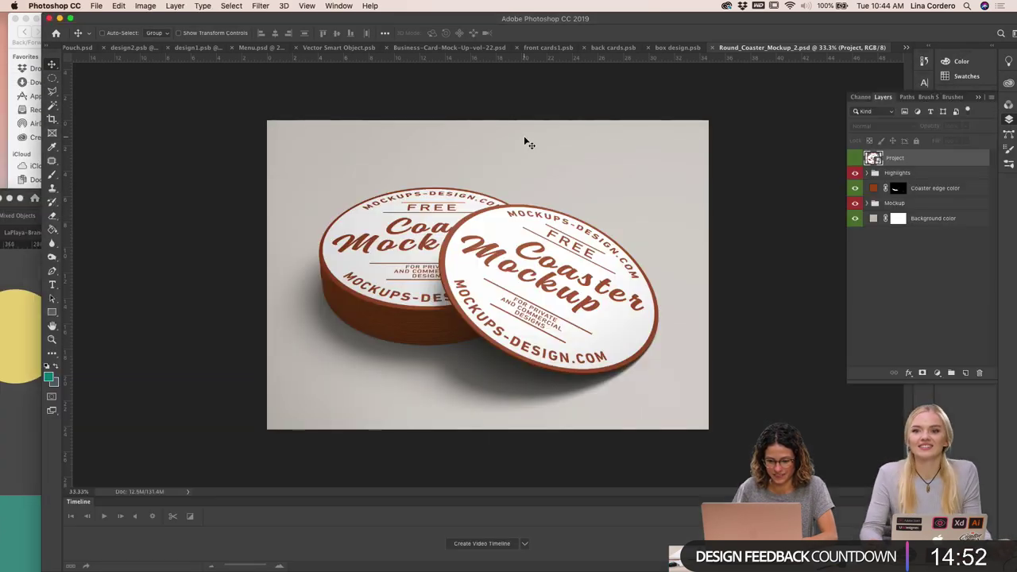
pyautogui.doubleClick(526, 18)
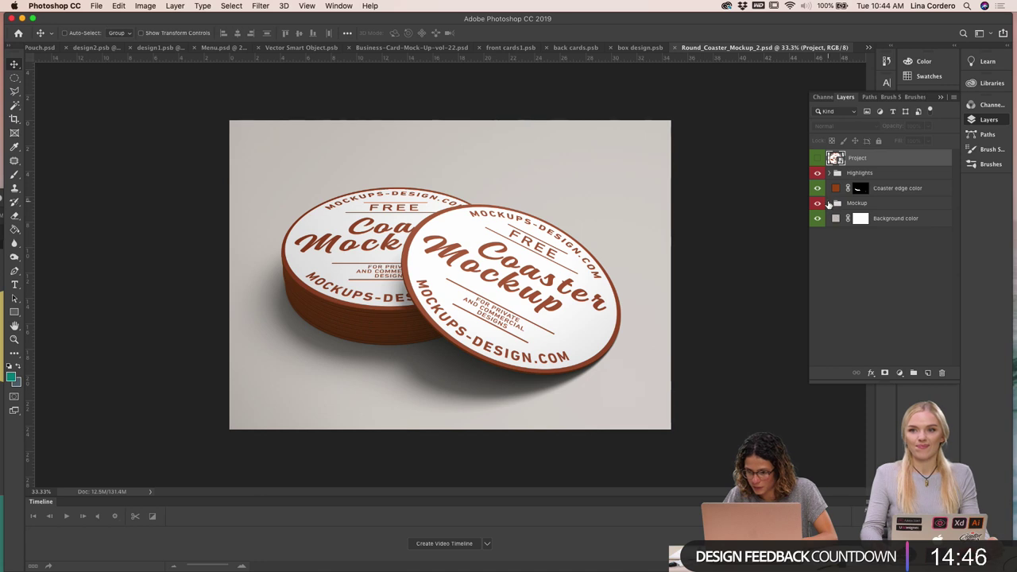
pyautogui.click(829, 203)
pyautogui.click(842, 237)
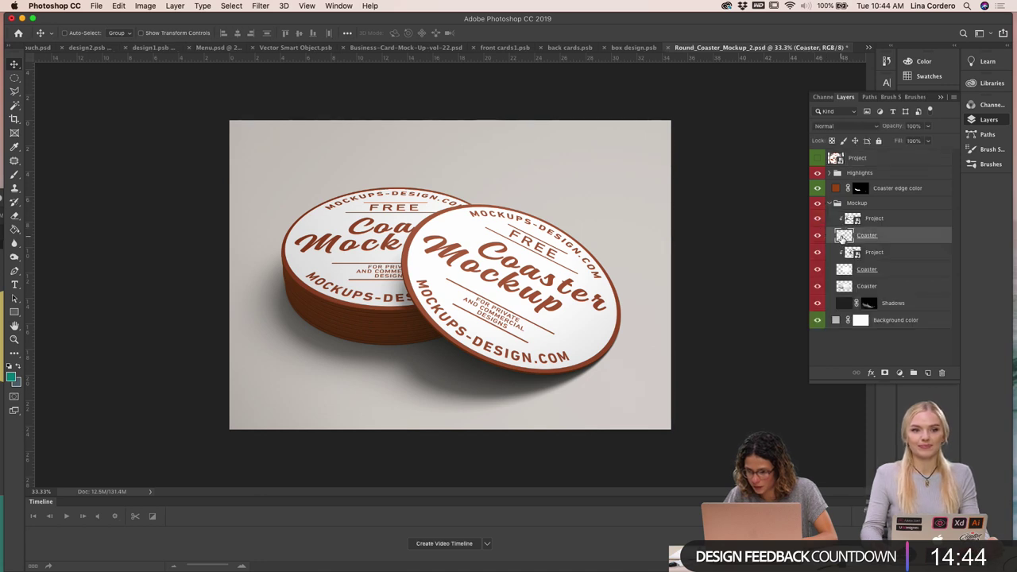
pyautogui.click(819, 236)
pyautogui.click(818, 236)
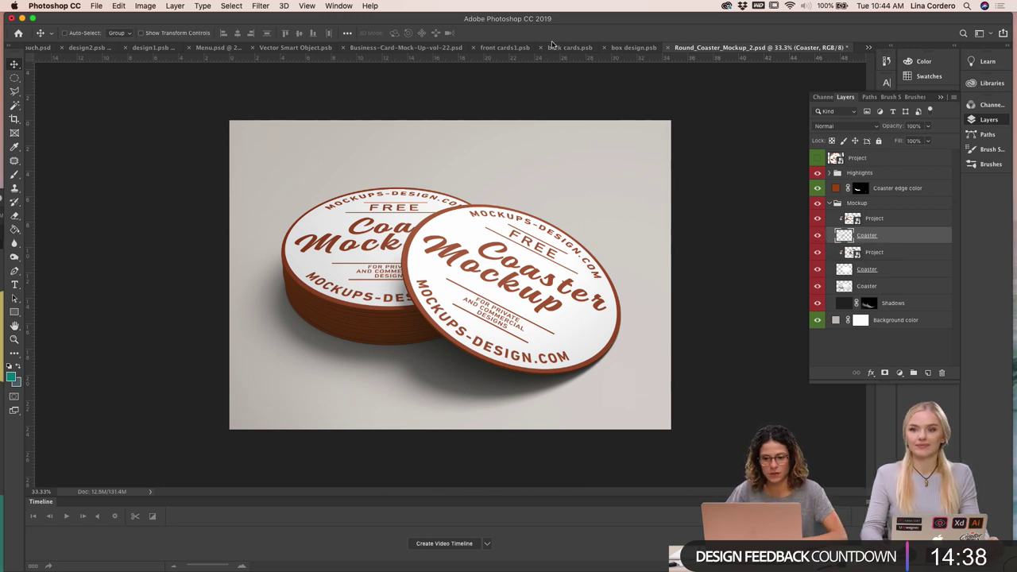
# Confirm which layer holds the back coaster's design and open the Project smart object
pyautogui.moveTo(421, 20); pyautogui.dragTo(329, 4)
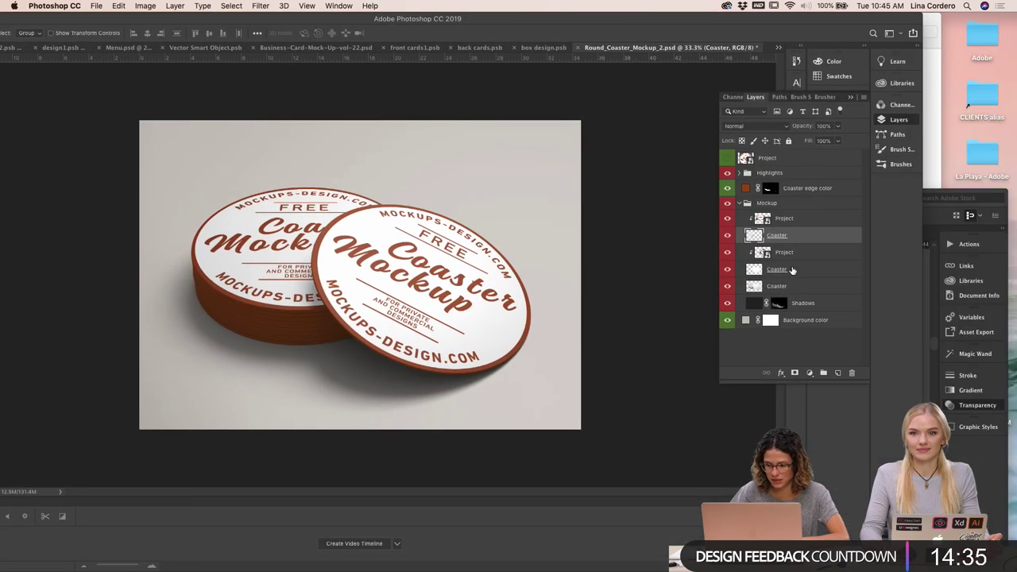
pyautogui.click(727, 235)
pyautogui.click(728, 236)
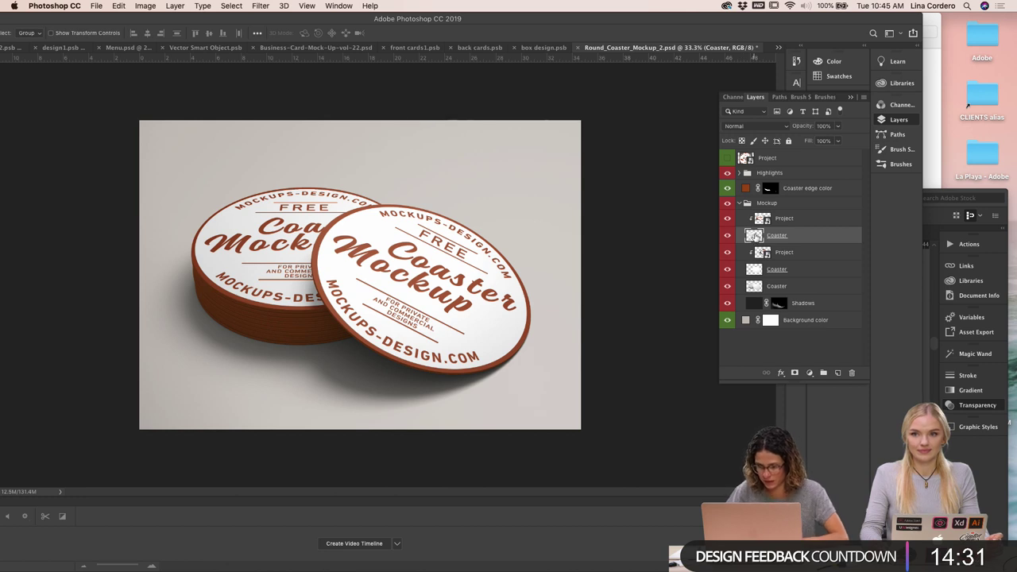
pyautogui.click(762, 252)
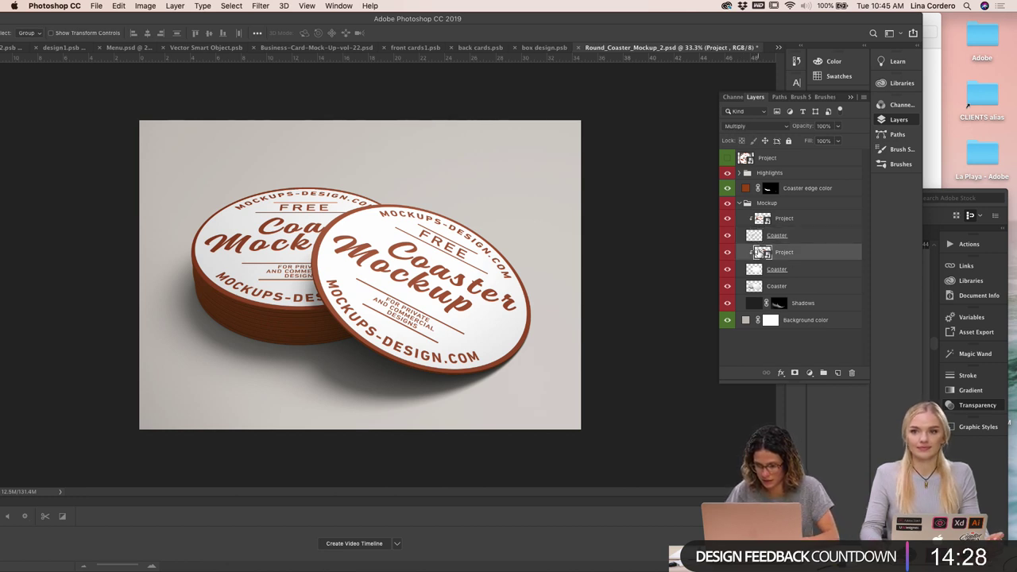
pyautogui.click(755, 237)
pyautogui.click(728, 236)
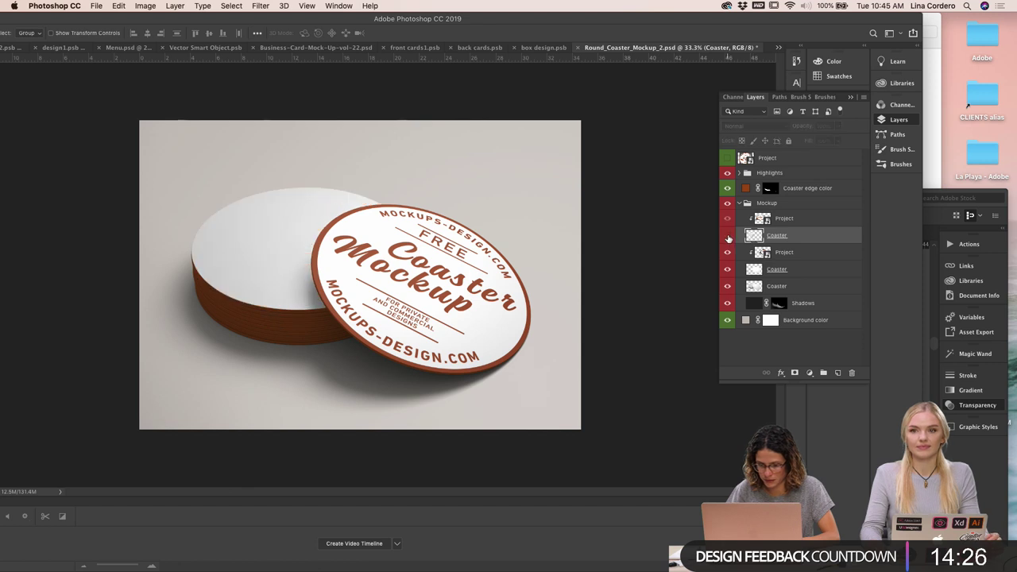
pyautogui.click(728, 236)
pyautogui.doubleClick(762, 219)
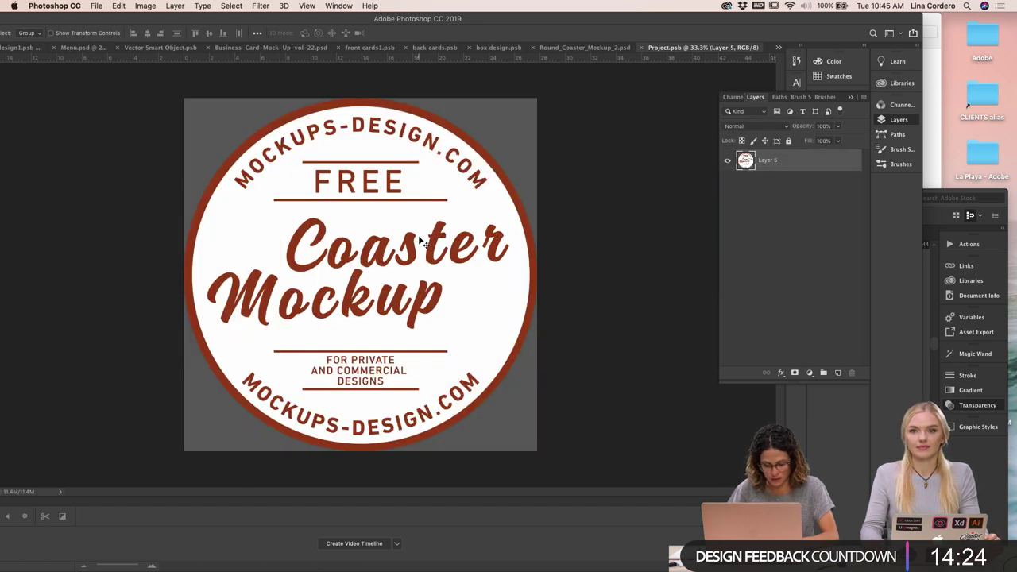
# Paste the La Playa coaster artwork as a smart object, fit it to the coaster, hide the placeholder
pyautogui.press('super+v')
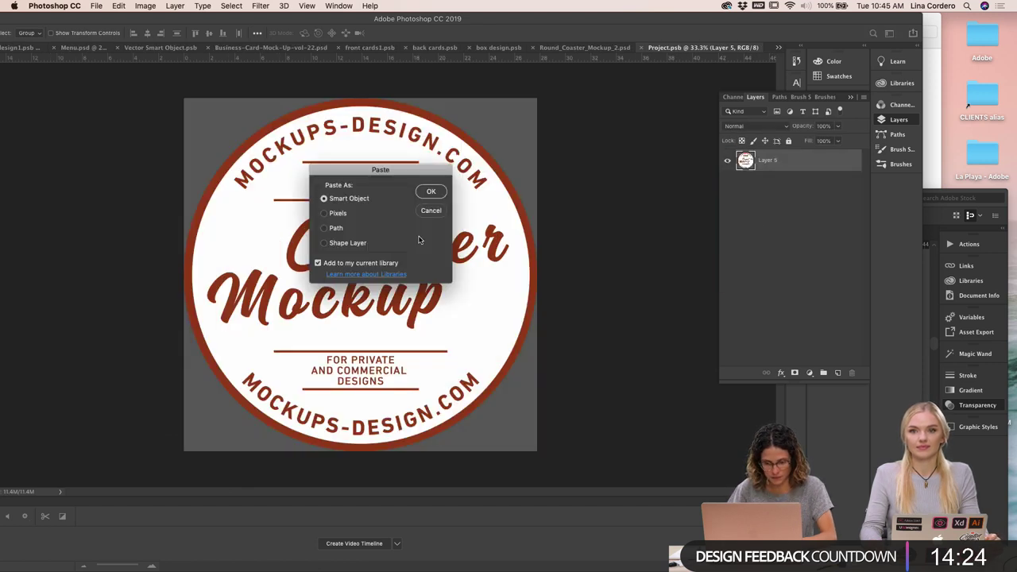
pyautogui.click(431, 193)
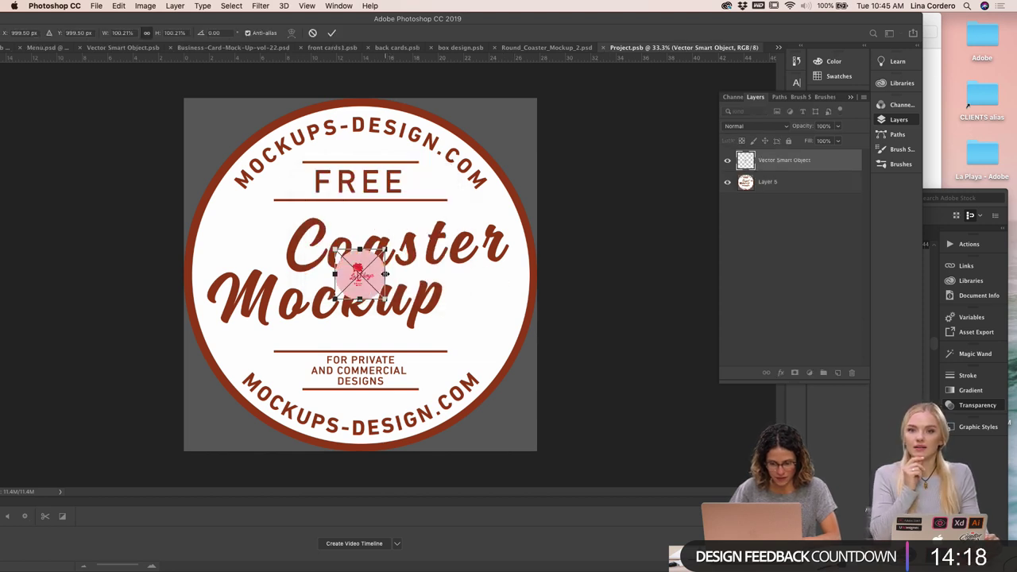
pyautogui.moveTo(387, 274); pyautogui.dragTo(643, 240)
pyautogui.moveTo(499, 252); pyautogui.dragTo(348, 251)
pyautogui.moveTo(491, 275); pyautogui.dragTo(538, 274)
pyautogui.press('Return')
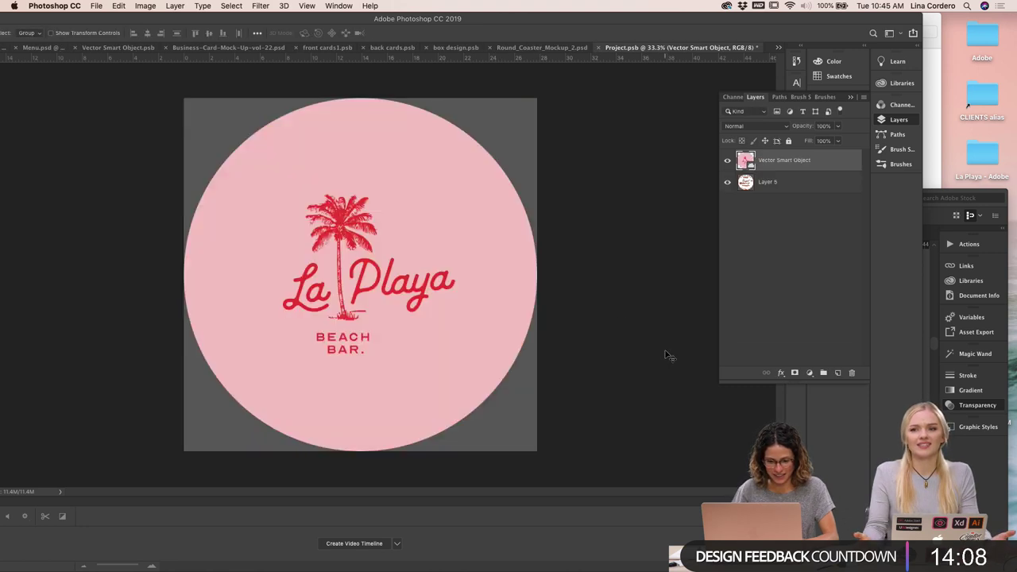
pyautogui.click(727, 182)
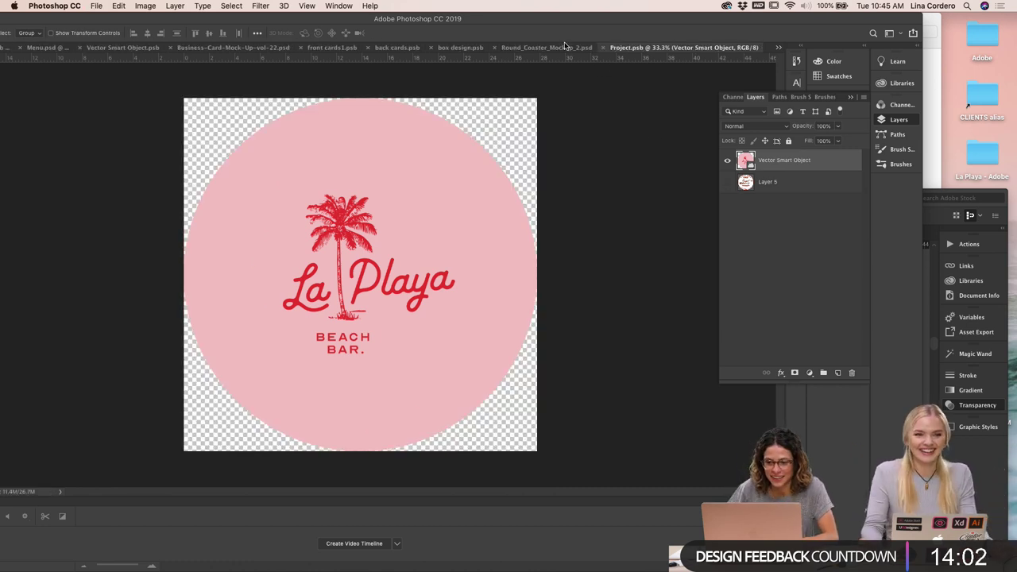
pyautogui.click(565, 48)
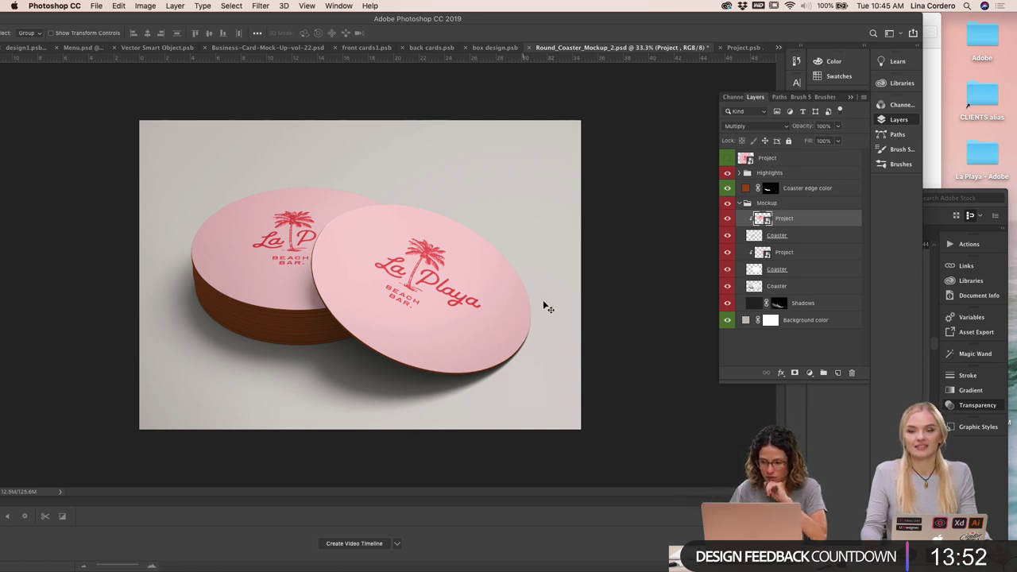
# Merge the Coaster layer with its artwork layer, then open the Project smart object's contents
pyautogui.keyDown('shift'); pyautogui.click(813, 237); pyautogui.keyUp('shift')
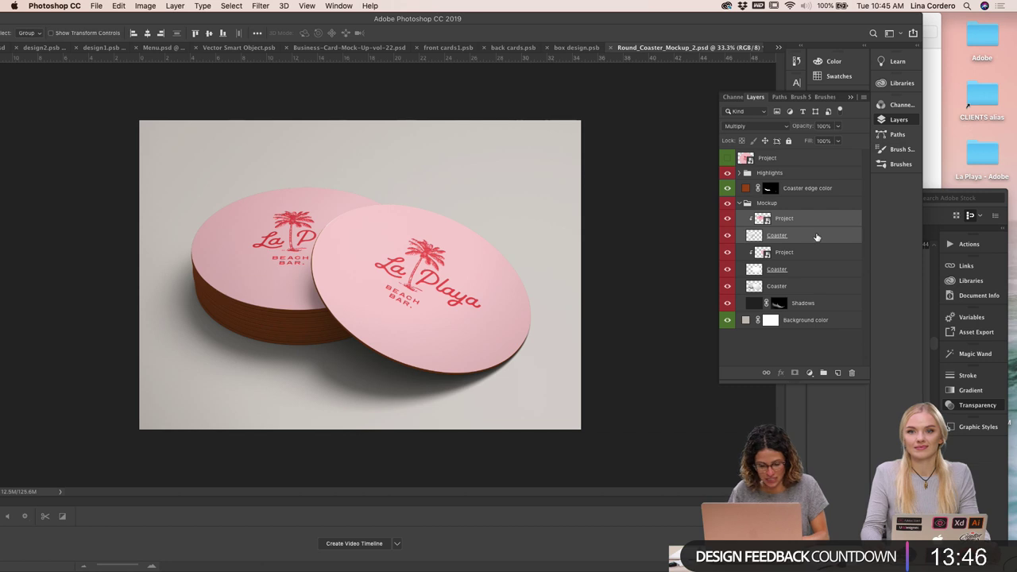
pyautogui.rightClick(815, 236)
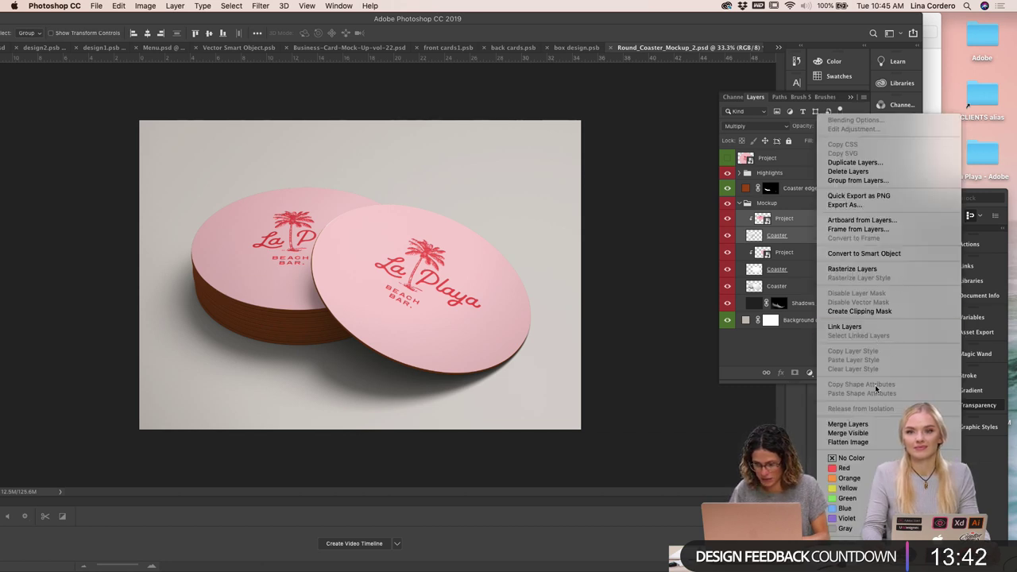
pyautogui.click(858, 430)
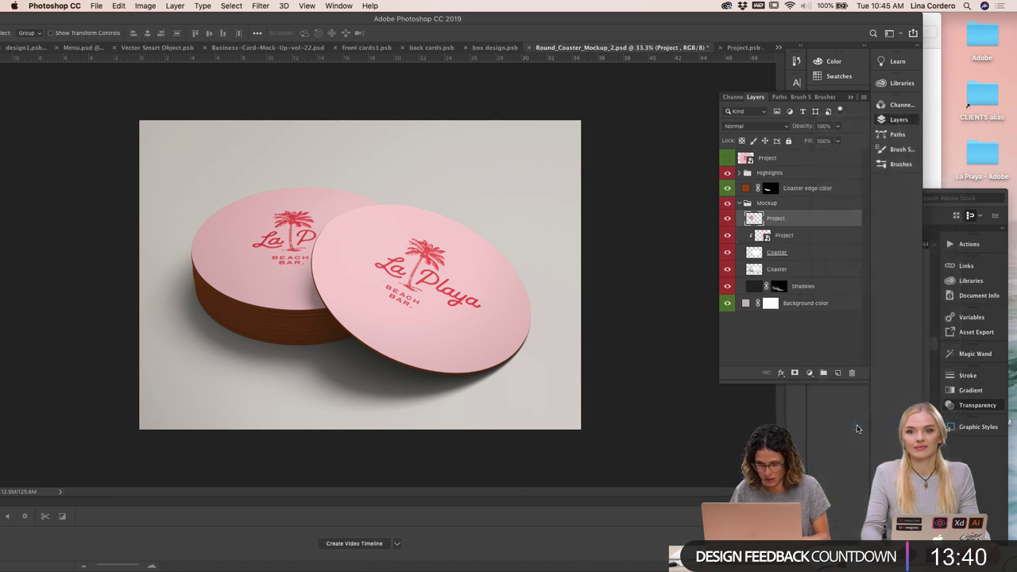
pyautogui.doubleClick(759, 237)
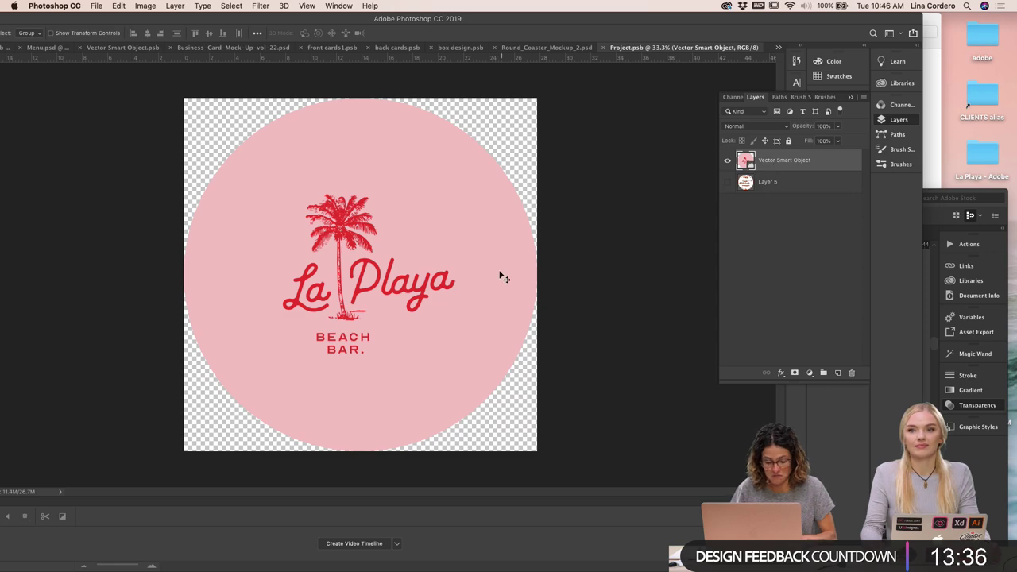
pyautogui.moveTo(225, 18); pyautogui.dragTo(577, 26)
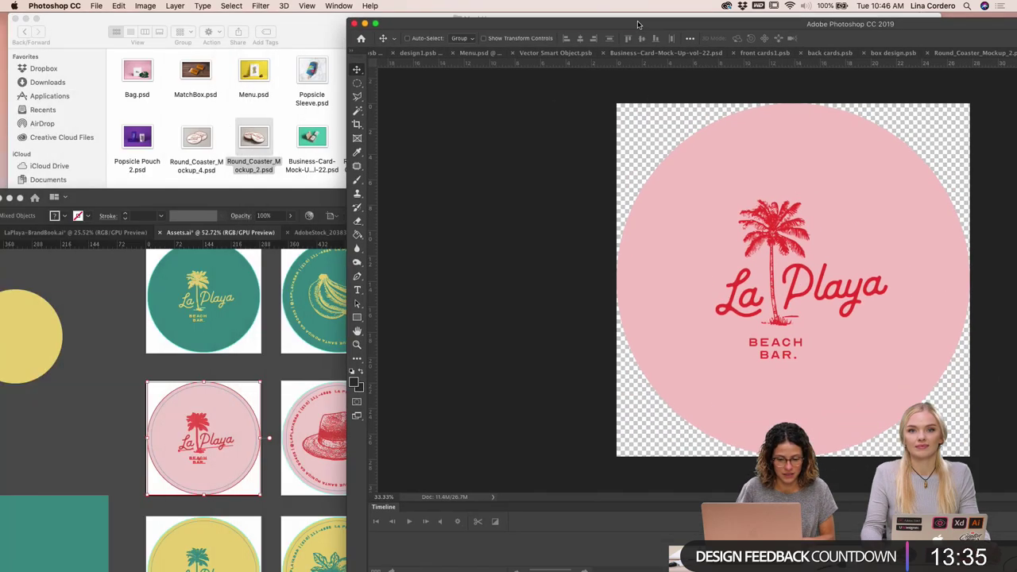
# Select the hat coaster design in Illustrator, then return to a maximised Photoshop window
pyautogui.click(179, 372)
pyautogui.click(406, 492)
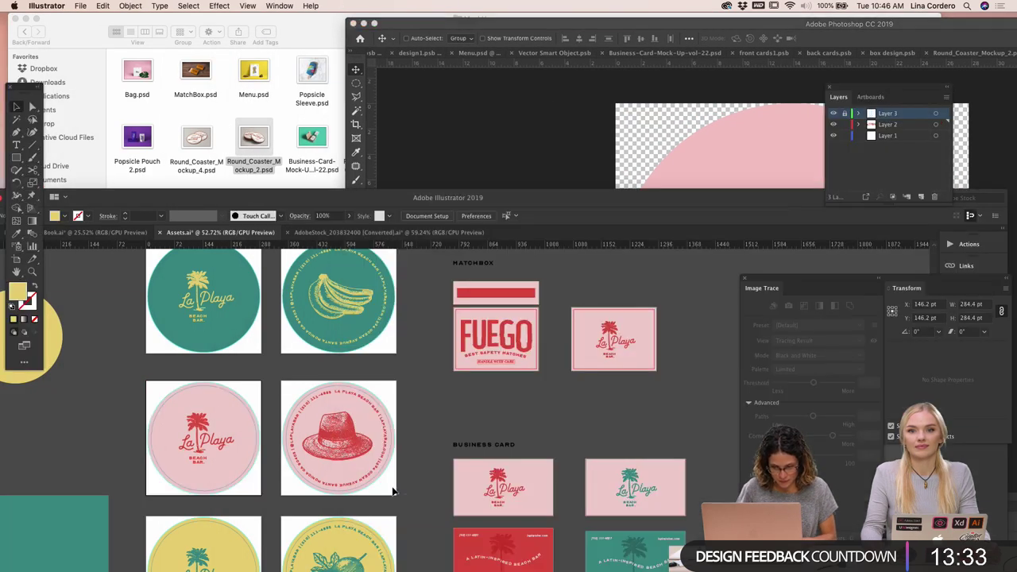
pyautogui.click(287, 385)
pyautogui.scroll(5, 326, 446)
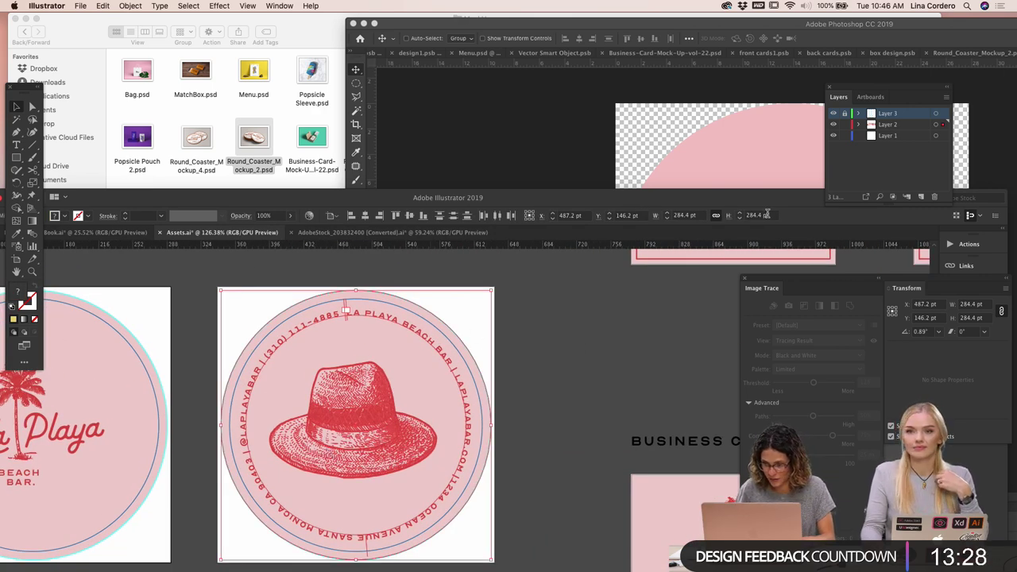
pyautogui.moveTo(459, 342); pyautogui.dragTo(566, 407)
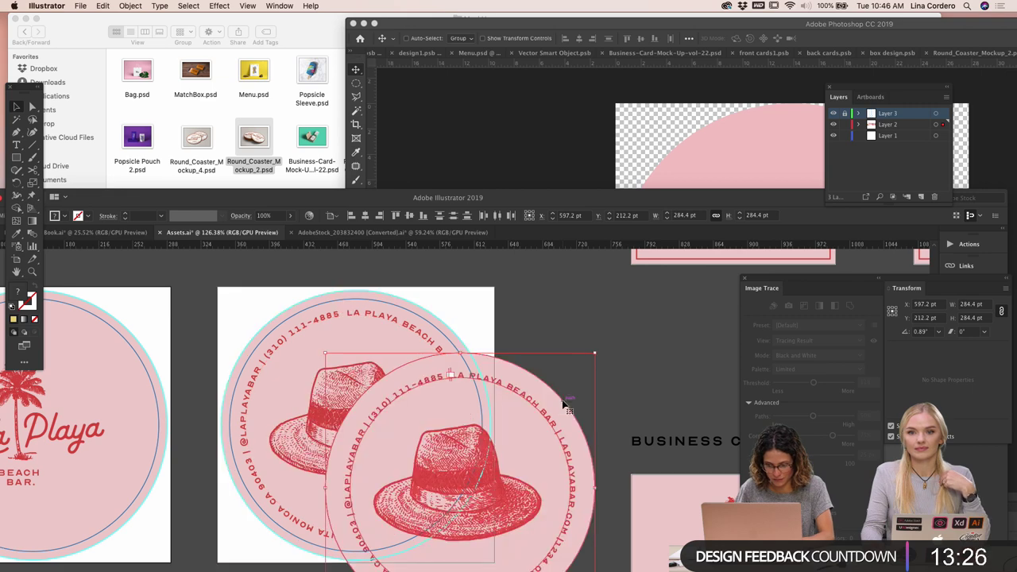
pyautogui.press('super+x')
pyautogui.click(617, 94)
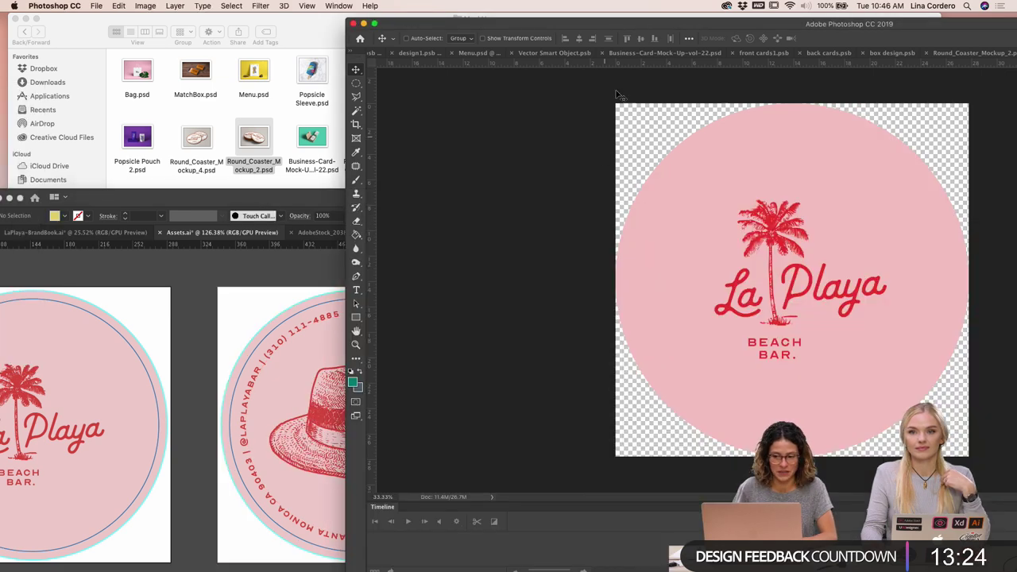
pyautogui.doubleClick(623, 25)
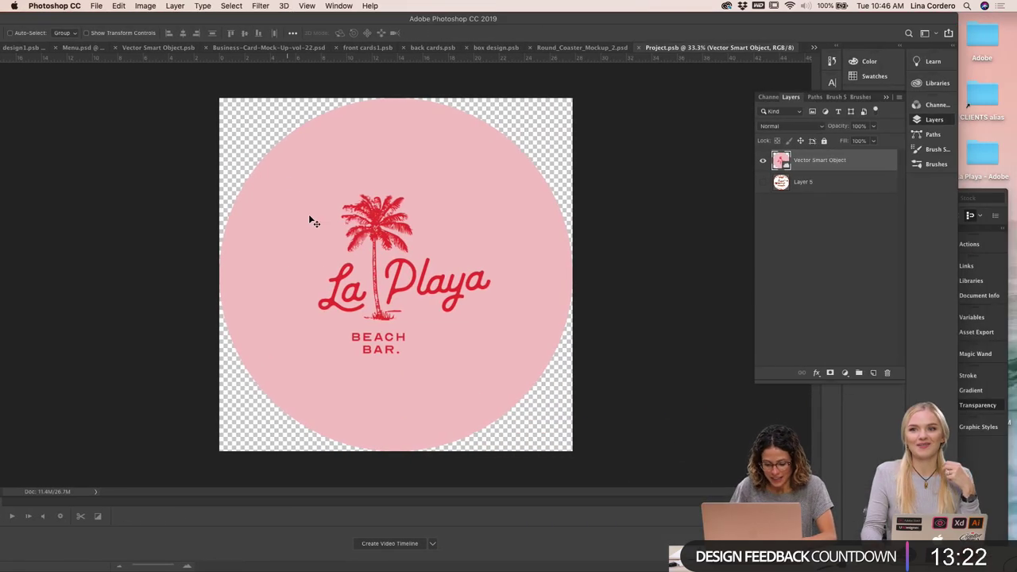
# Paste the hat artwork as a Smart Object, enlarge it to fill the pink circle, and save
pyautogui.press('super+v')
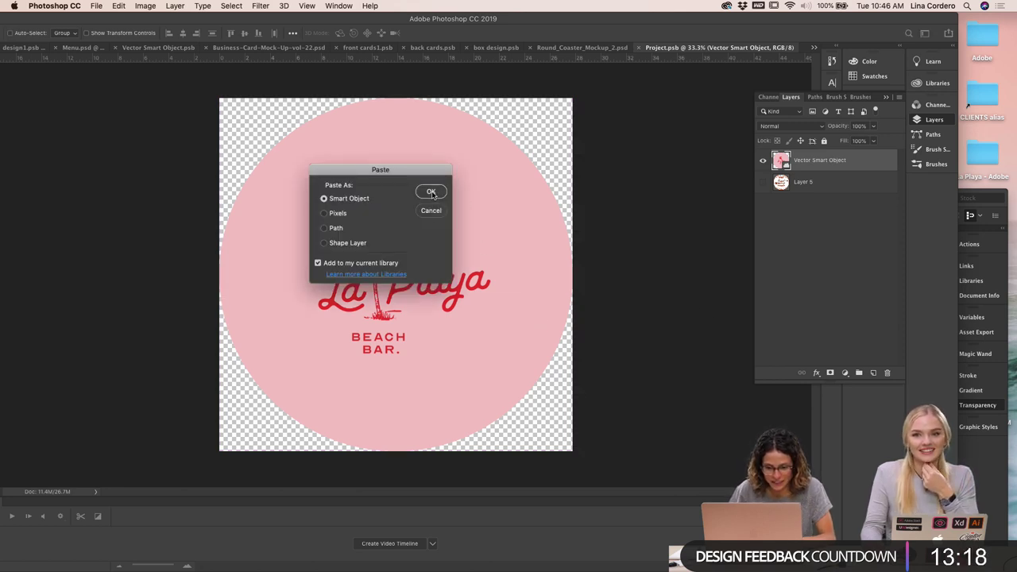
pyautogui.click(431, 192)
pyautogui.moveTo(418, 274); pyautogui.dragTo(574, 273)
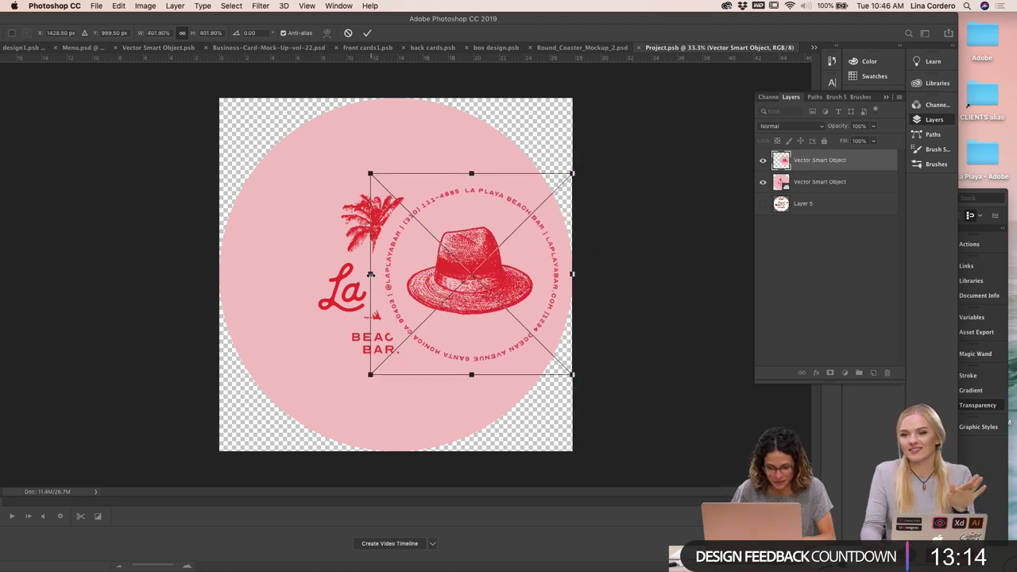
pyautogui.moveTo(370, 274); pyautogui.dragTo(225, 264)
pyautogui.press('Return')
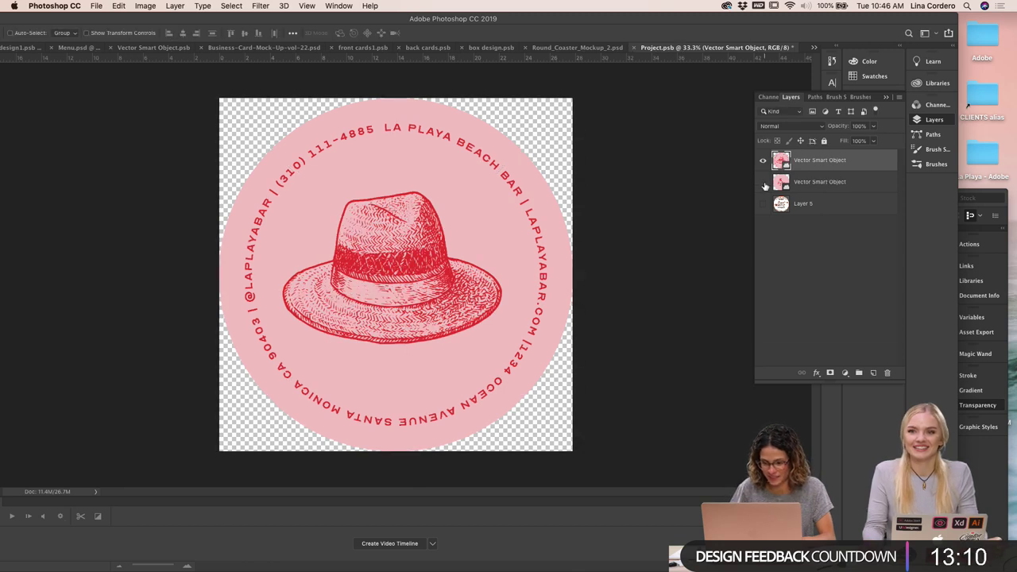
pyautogui.press('super+s')
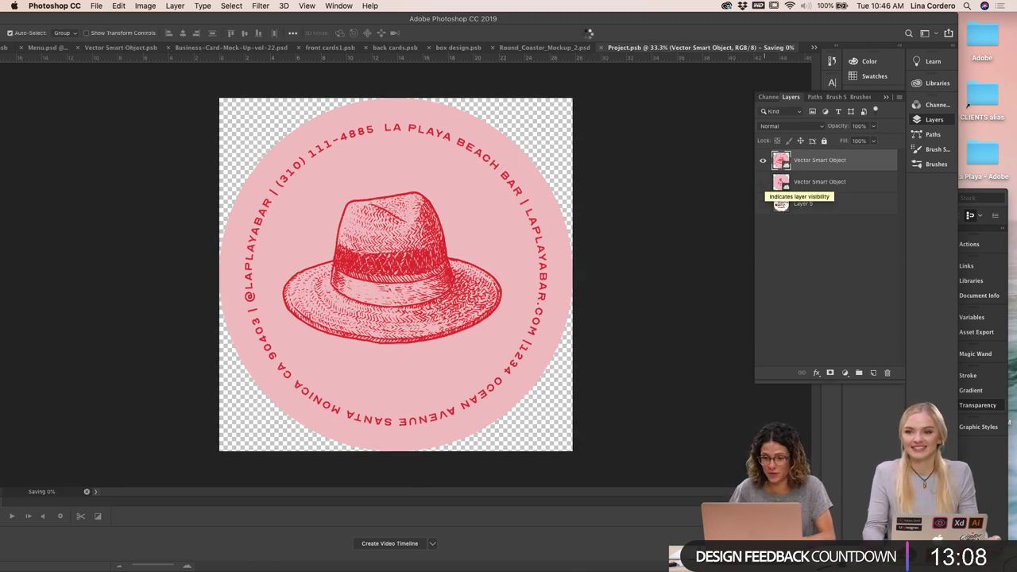
pyautogui.click(601, 49)
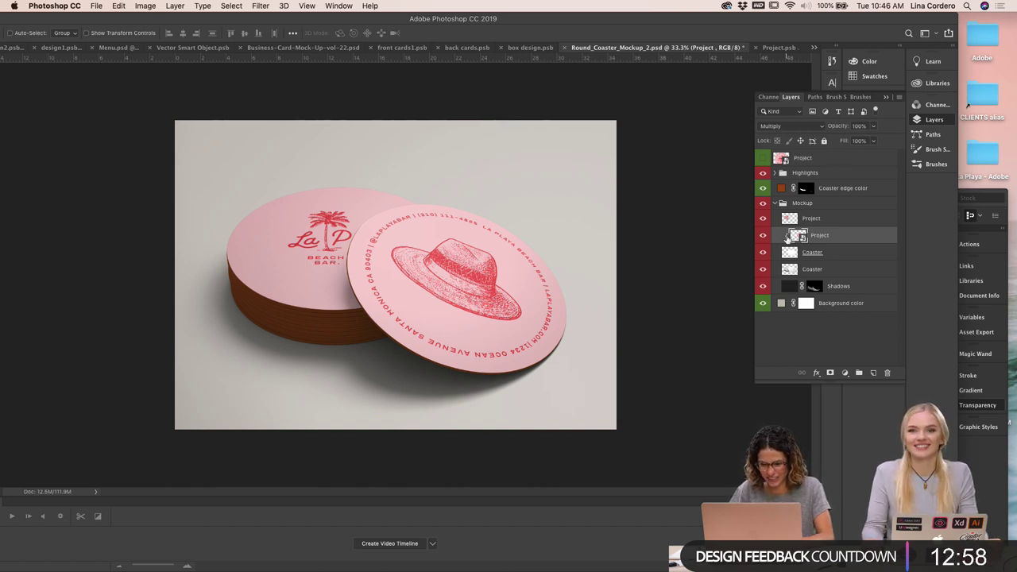
# Collapse the Mockup group and open the Coaster edge color fill's Color Picker (brown ab5615)
pyautogui.click(776, 204)
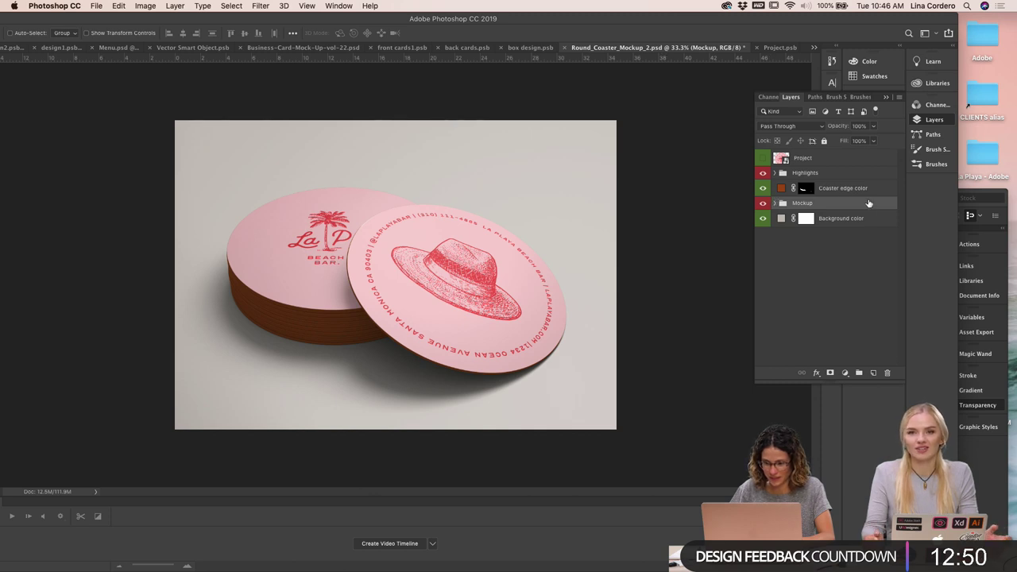
pyautogui.click(840, 189)
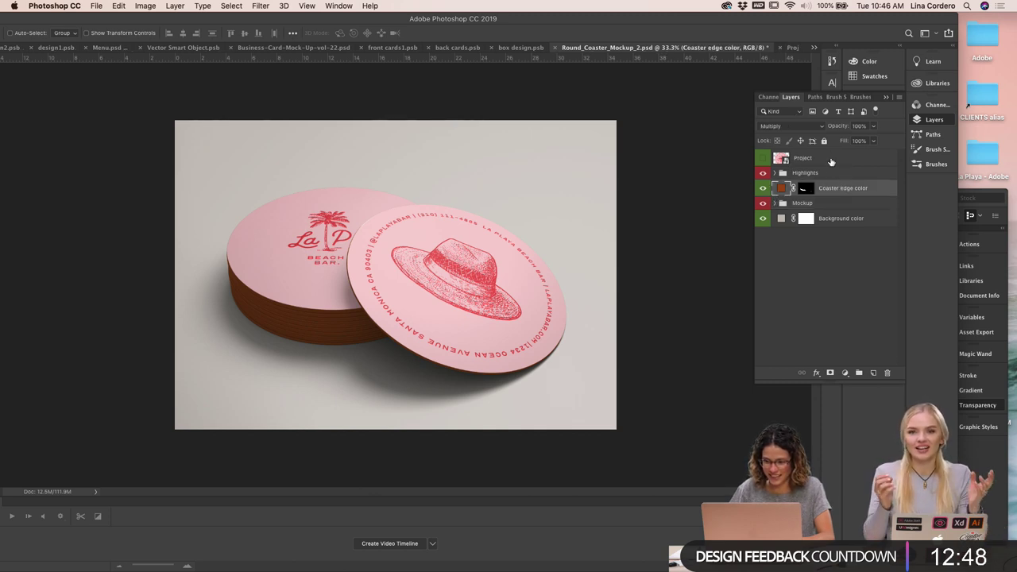
pyautogui.click(832, 162)
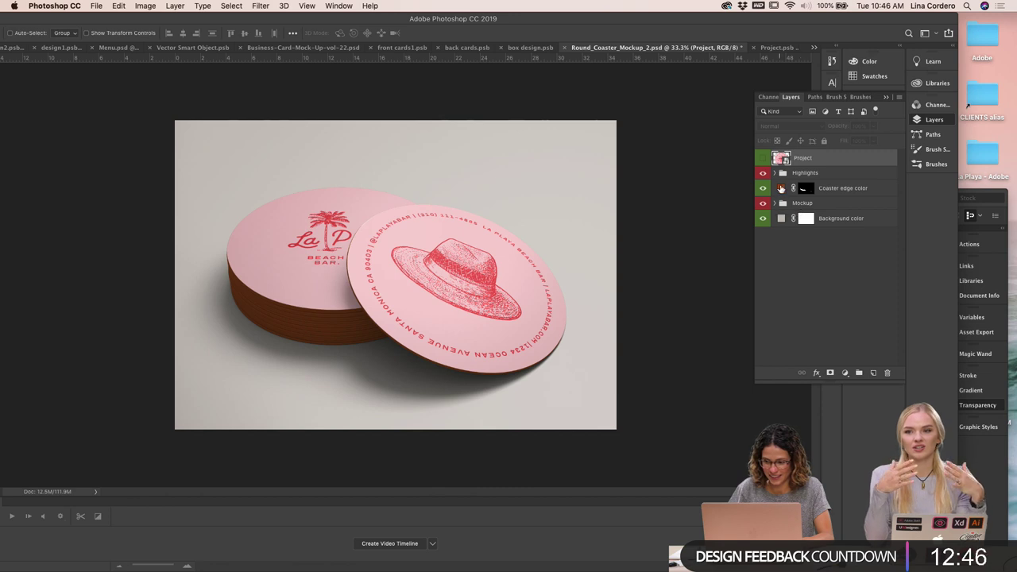
pyautogui.click(781, 189)
pyautogui.doubleClick(781, 188)
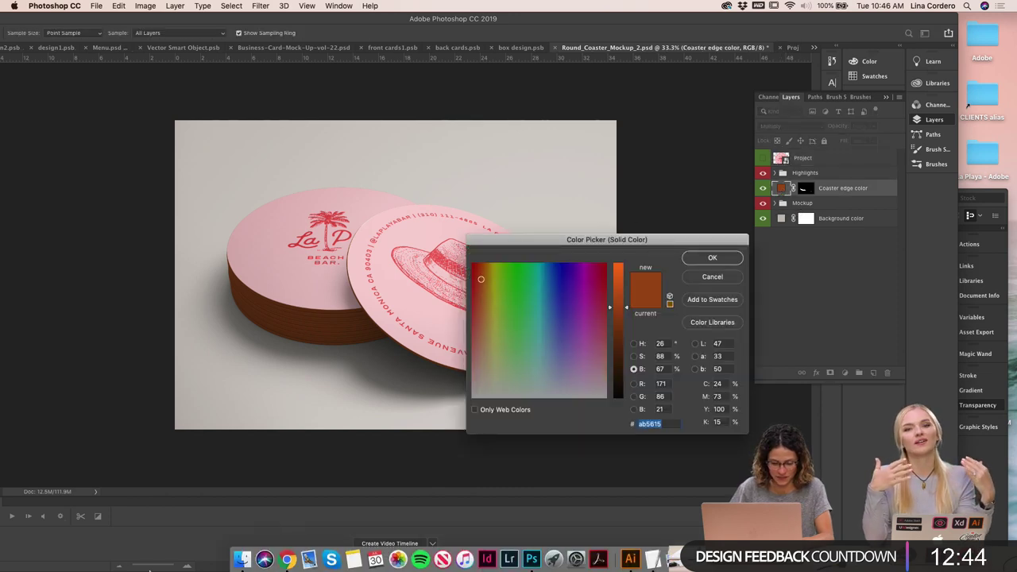
# Read the red hat artwork's fill hex ee423c in Illustrator, then return to Photoshop
pyautogui.click(630, 557)
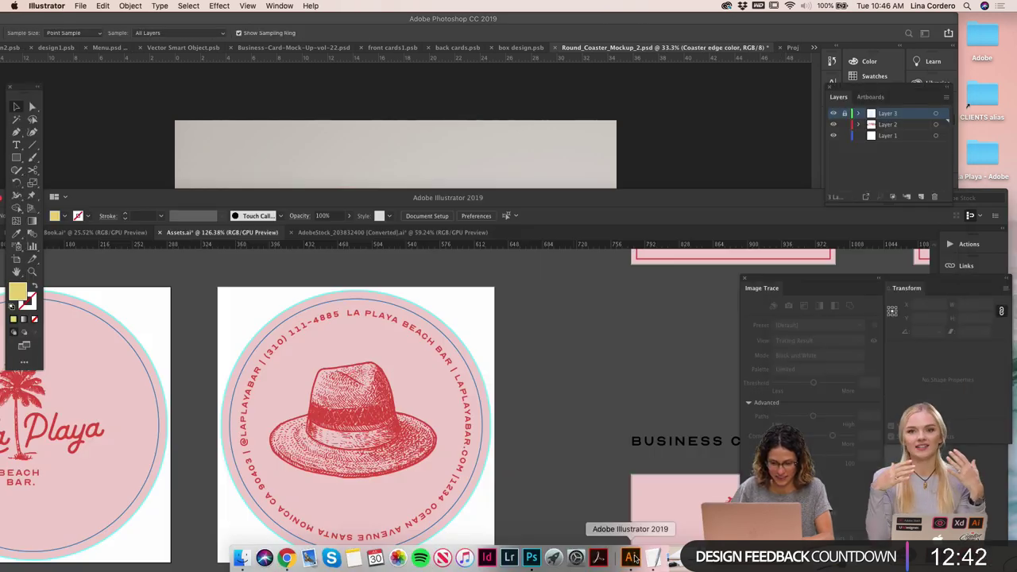
pyautogui.click(336, 406)
pyautogui.doubleClick(18, 291)
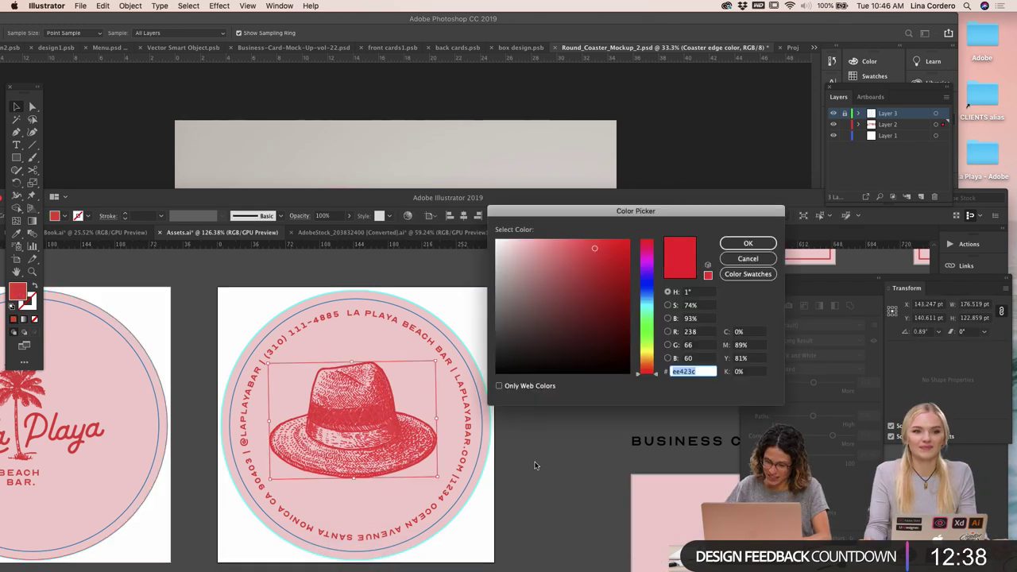
pyautogui.click(747, 243)
pyautogui.click(670, 141)
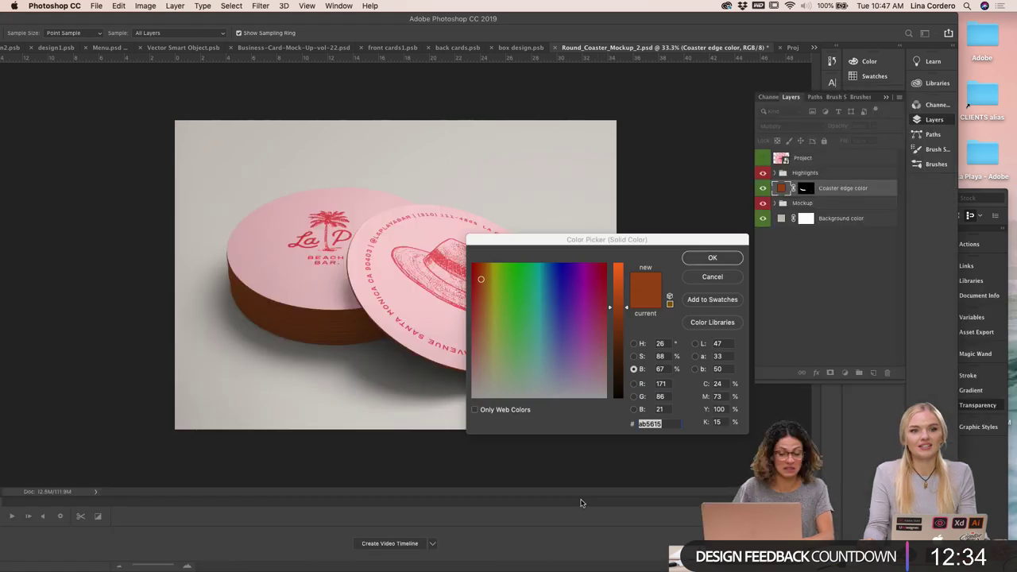
# Set the coaster edge fill to red ee423c and select the Background color layer
pyautogui.click(663, 424)
pyautogui.press('super+v')
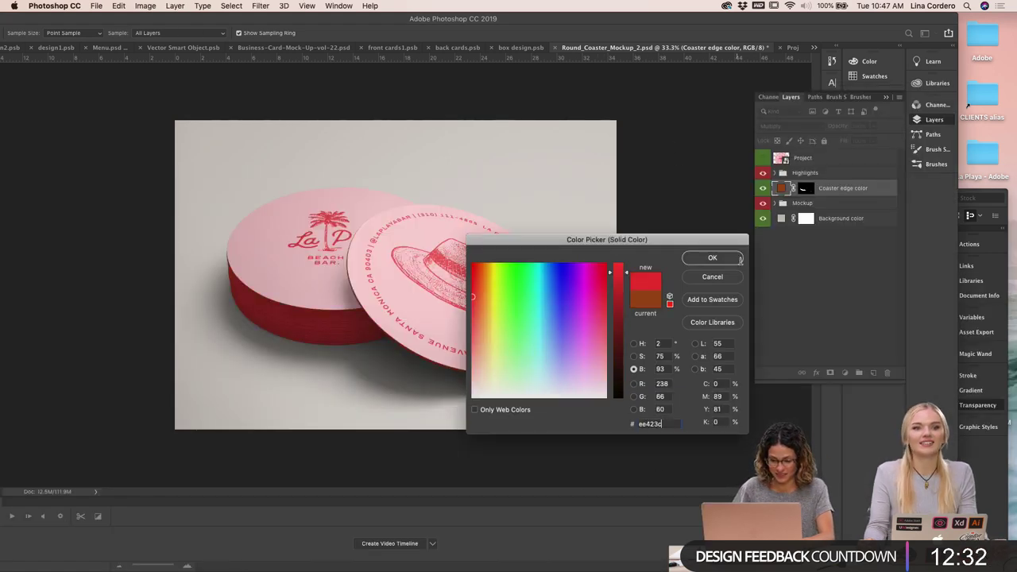
pyautogui.click(699, 257)
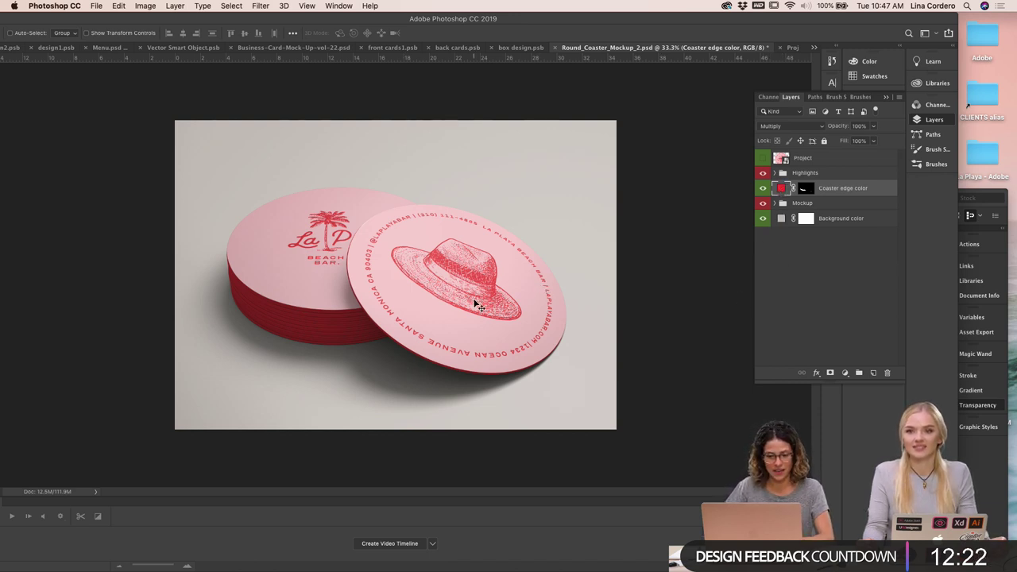
pyautogui.scroll(-3, 477, 305)
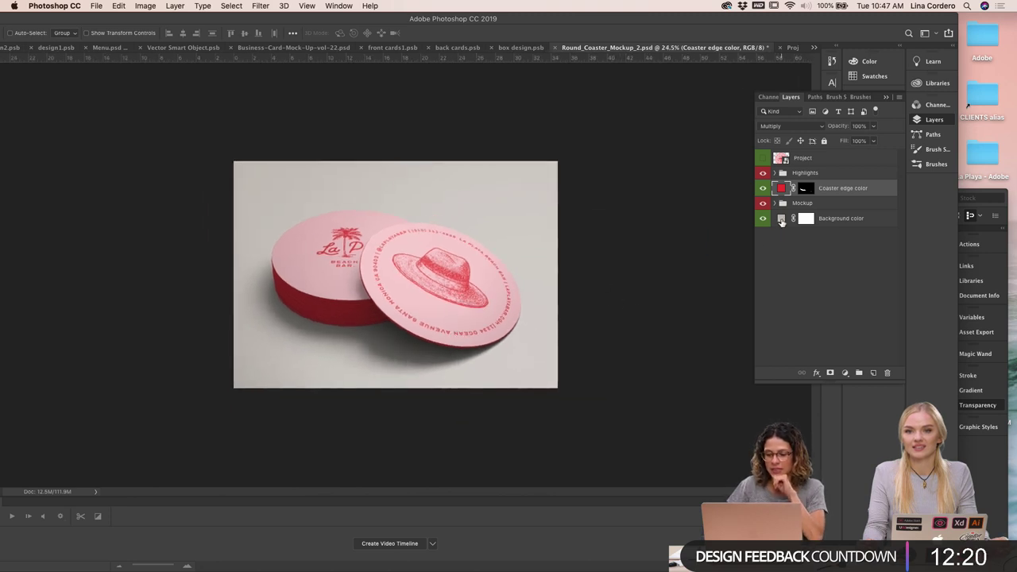
pyautogui.click(781, 220)
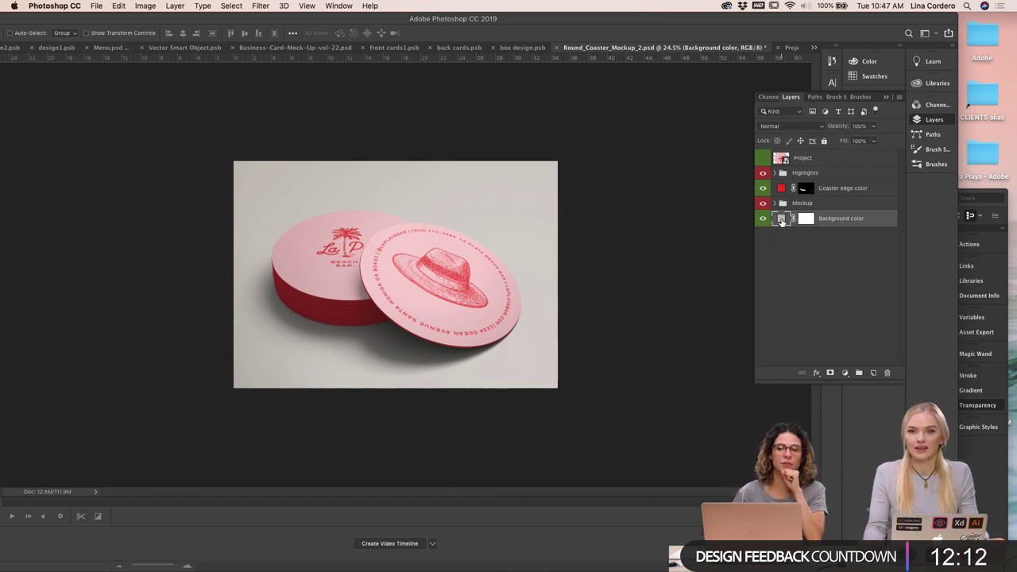
pyautogui.moveTo(413, 568)
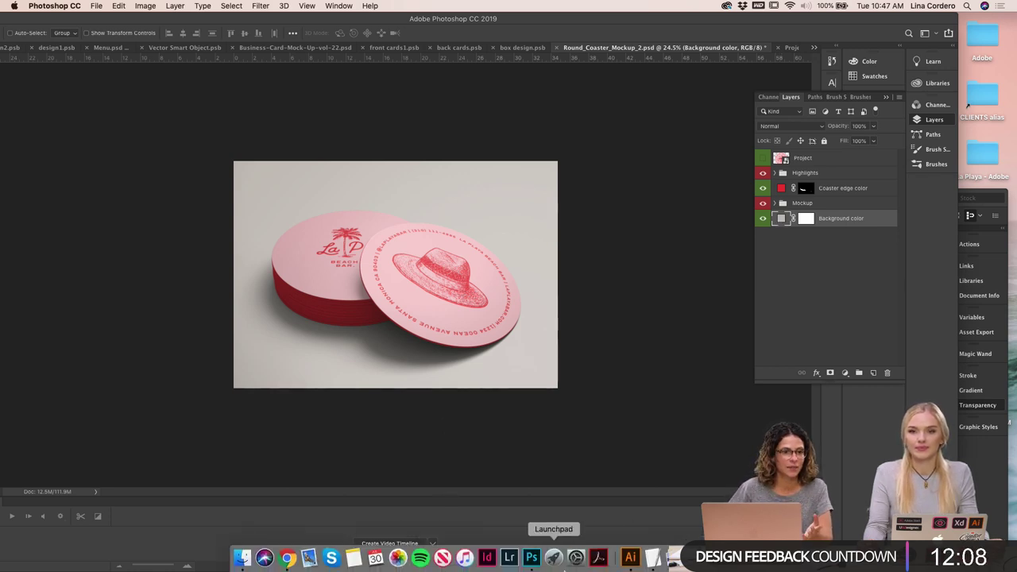
pyautogui.click(630, 559)
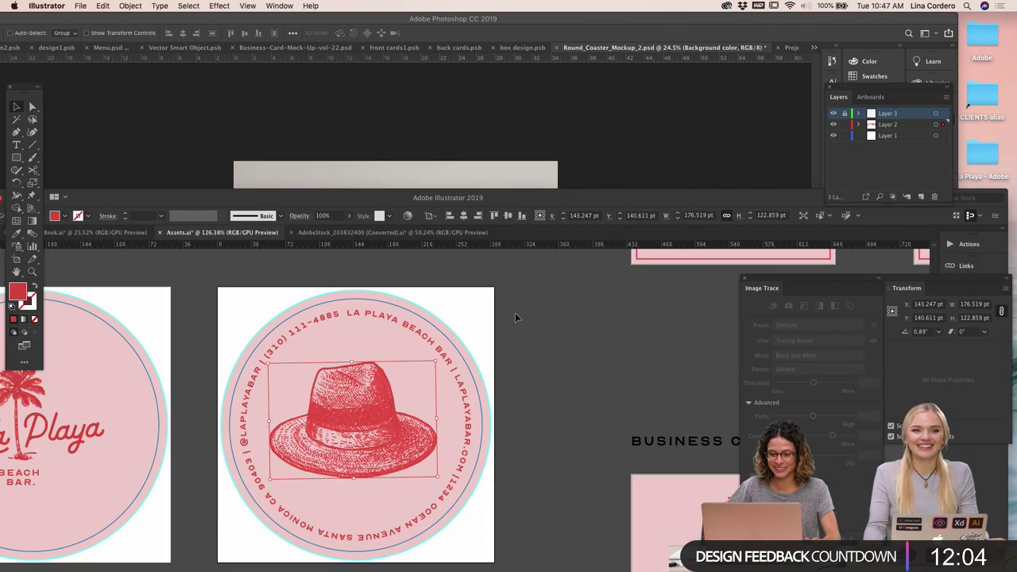
# Look up the teal banana rectangle's fill hex 01928c, then go back to Photoshop
pyautogui.scroll(-2, 602, 348)
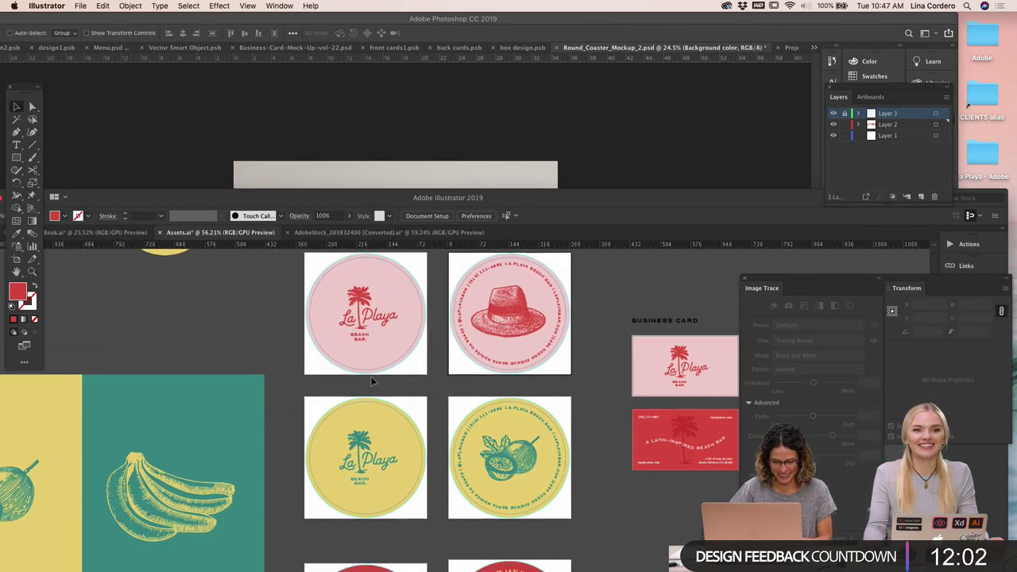
pyautogui.click(254, 421)
pyautogui.doubleClick(17, 293)
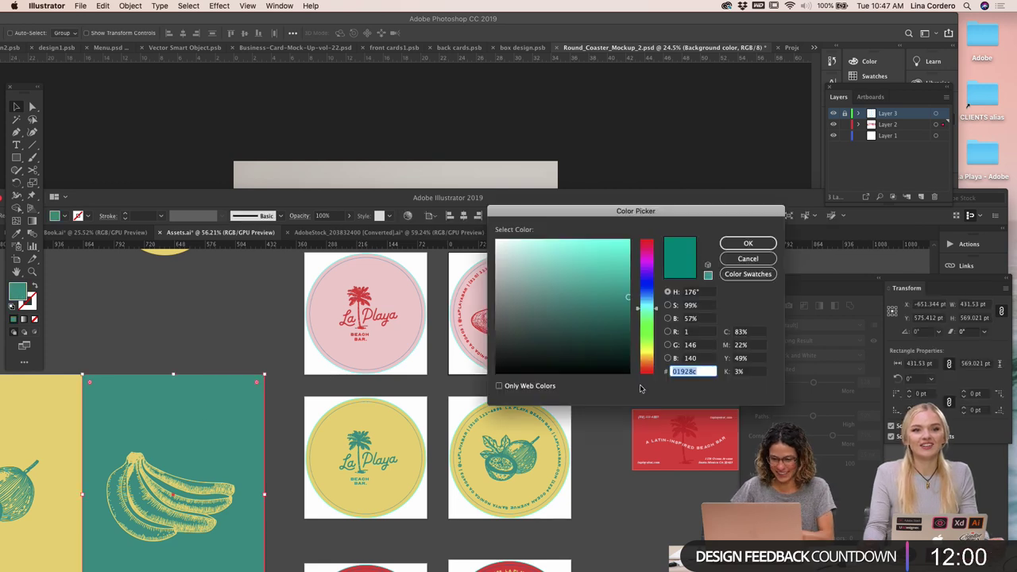
pyautogui.click(526, 131)
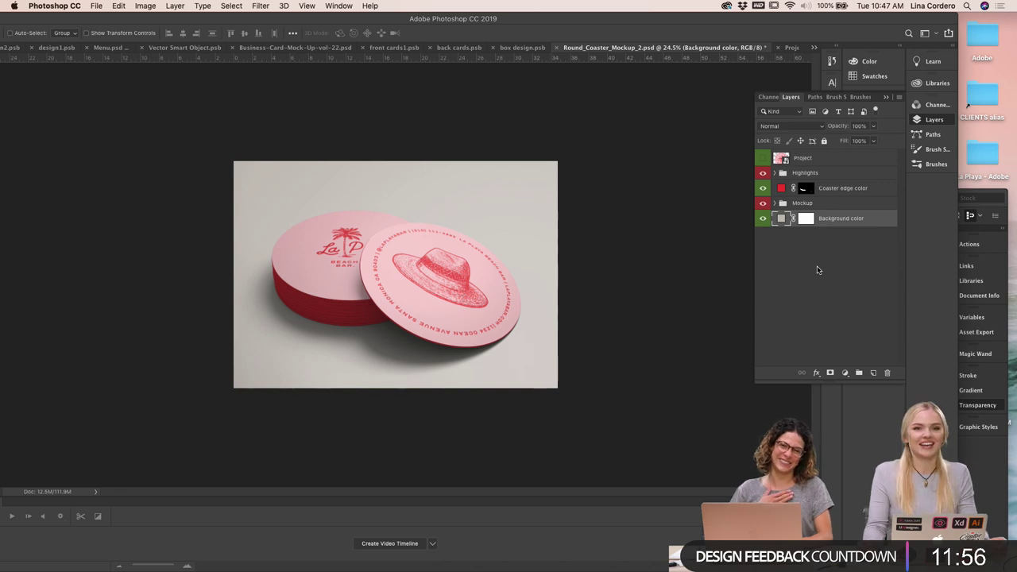
# Change the Background color fill layer to teal 01928c
pyautogui.click(782, 191)
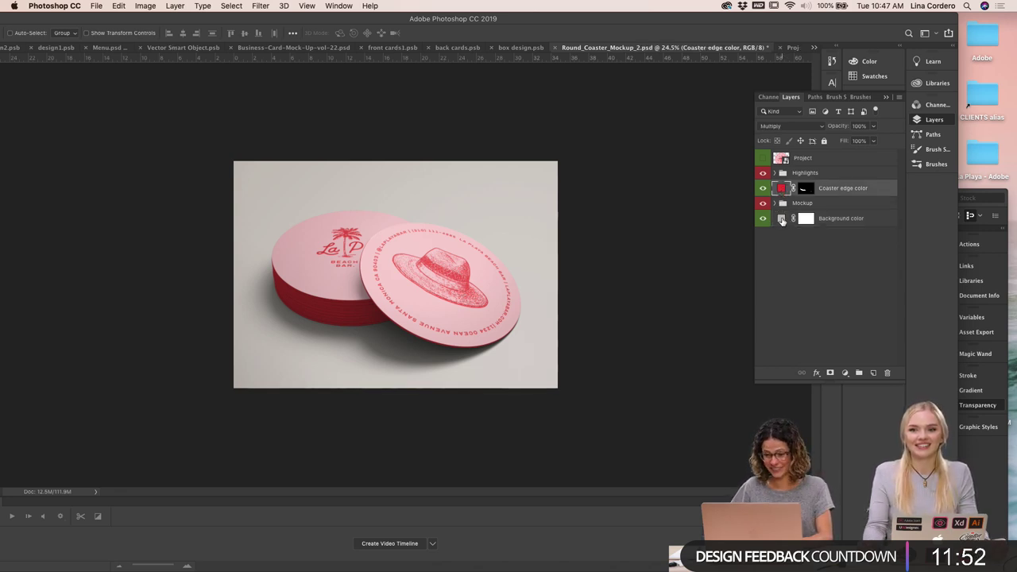
pyautogui.click(782, 219)
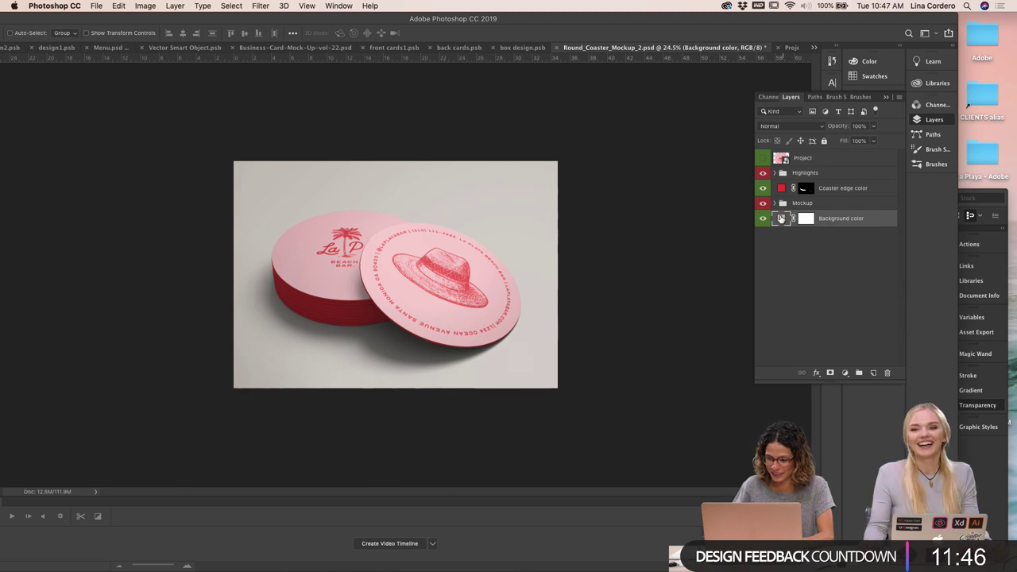
pyautogui.doubleClick(781, 219)
pyautogui.write('01928c')
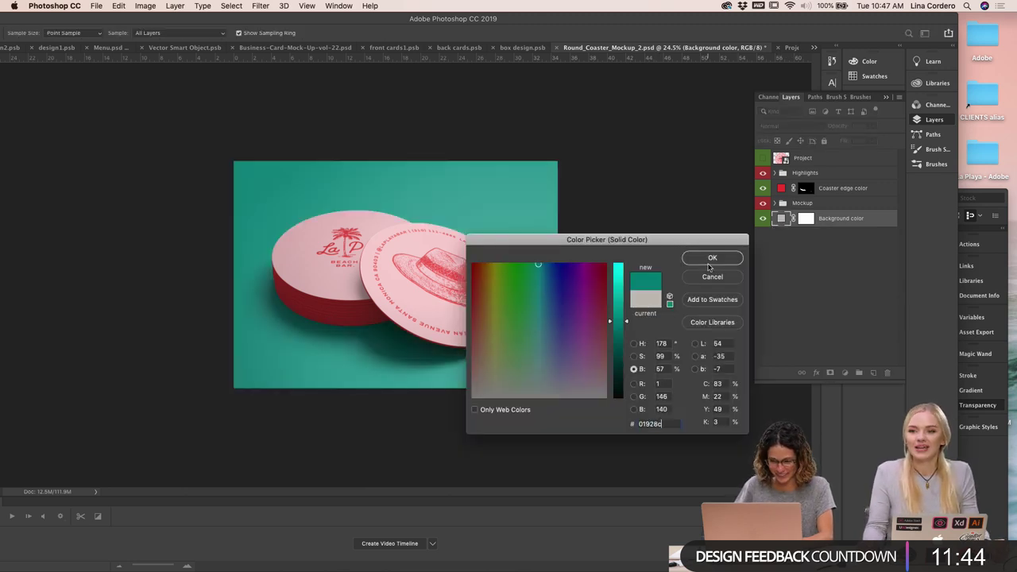
pyautogui.click(712, 259)
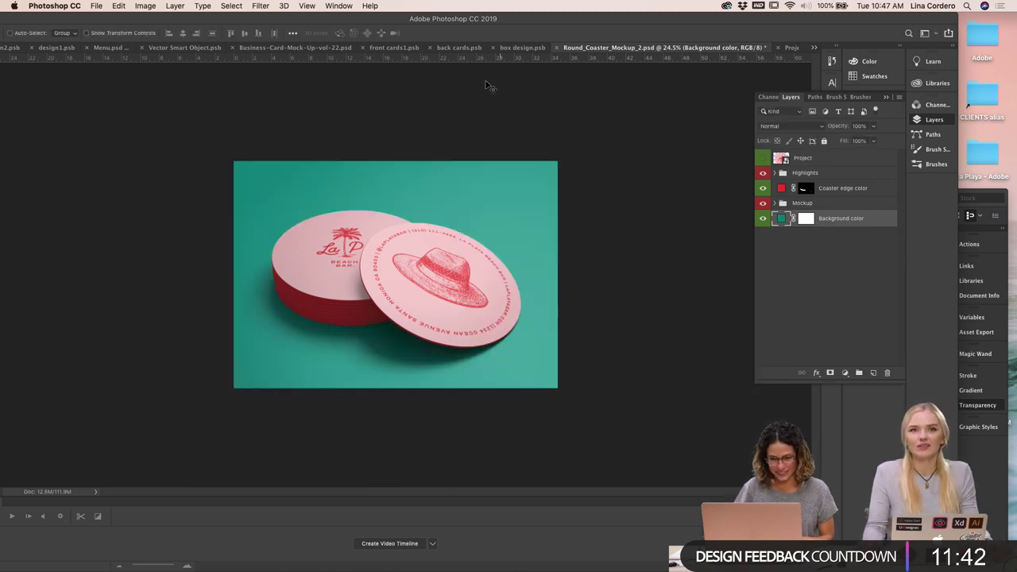
# Crop the canvas to a 1920 × 1080 ratio, widening the box beyond the canvas edges
pyautogui.moveTo(364, 17); pyautogui.dragTo(451, 18)
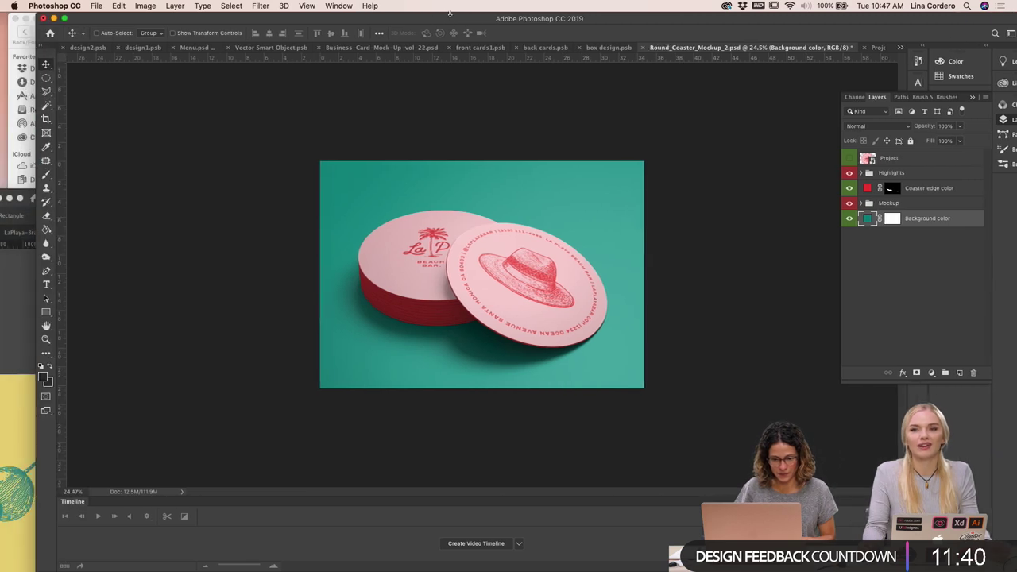
pyautogui.click(46, 119)
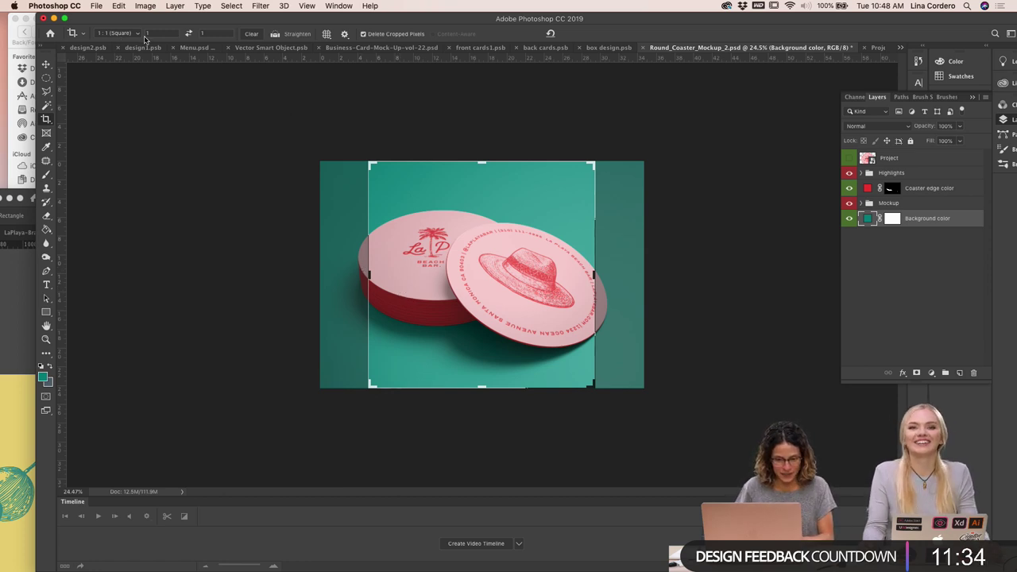
pyautogui.write('920')
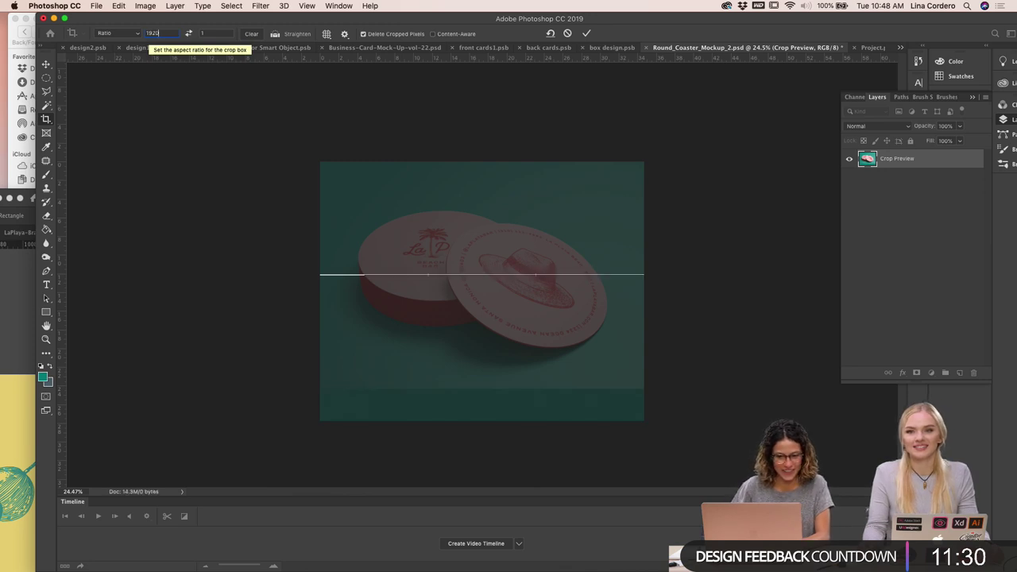
pyautogui.click(213, 33)
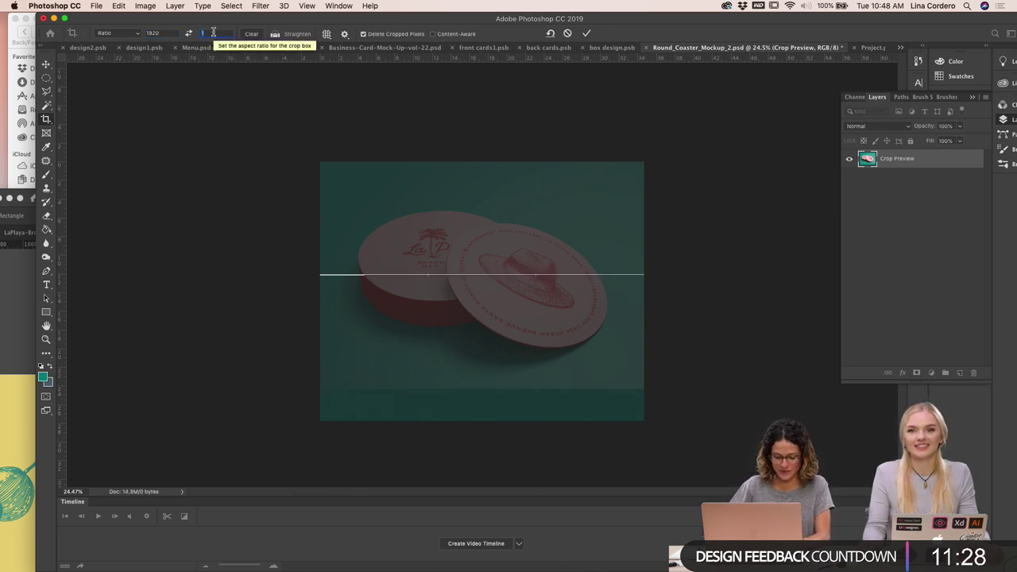
pyautogui.write('10')
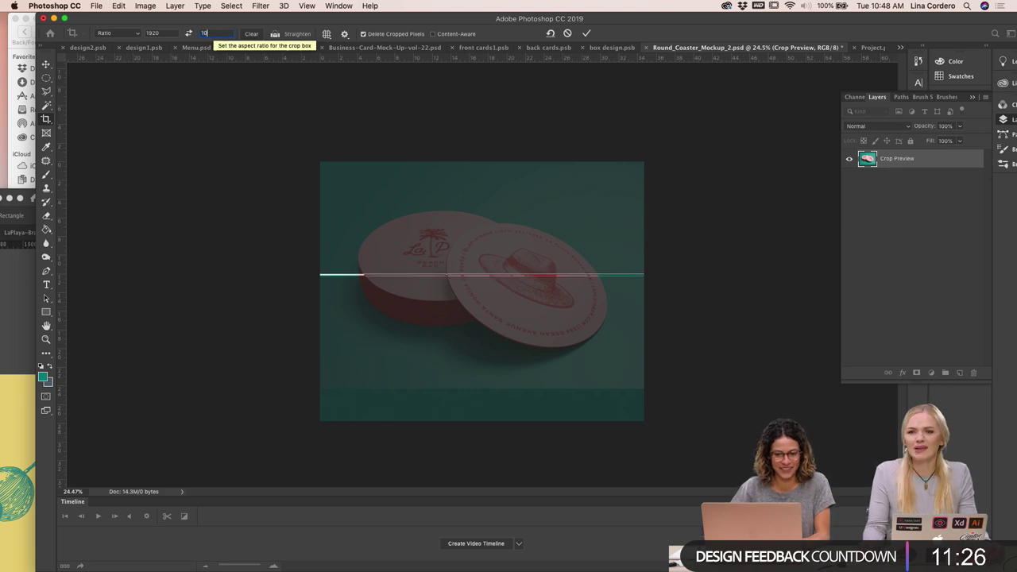
pyautogui.write('80')
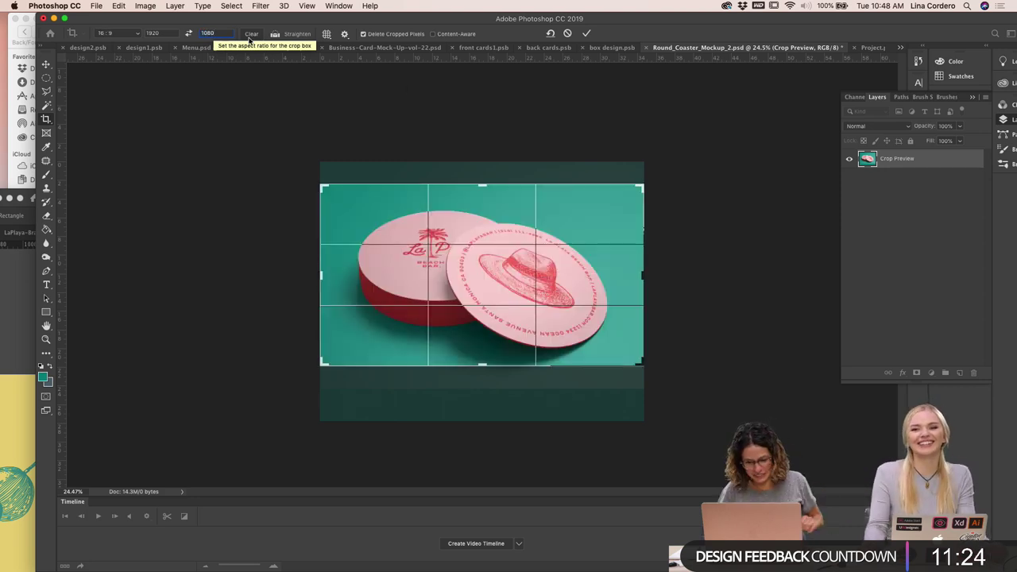
pyautogui.moveTo(643, 275); pyautogui.dragTo(674, 280)
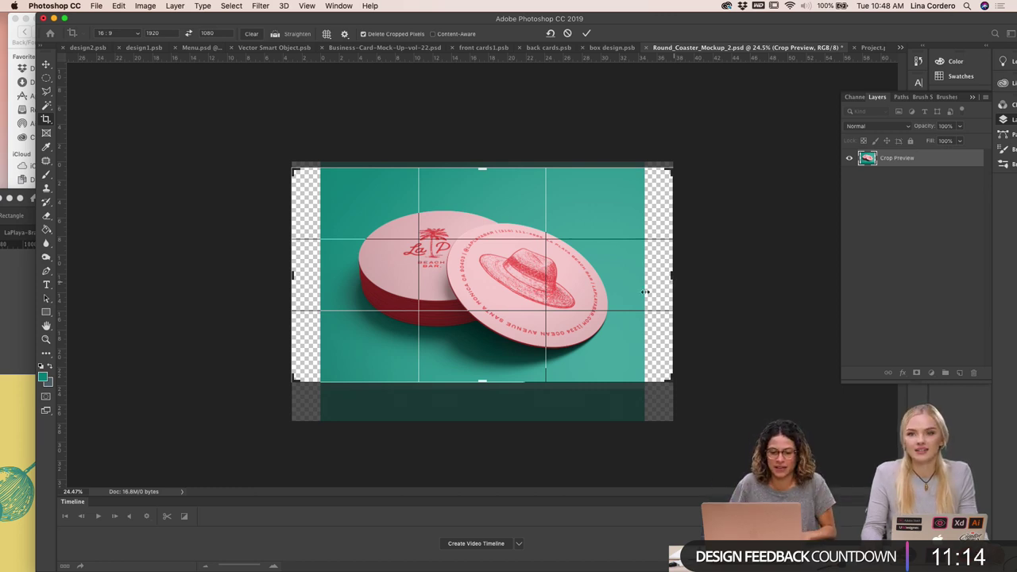
pyautogui.click(46, 64)
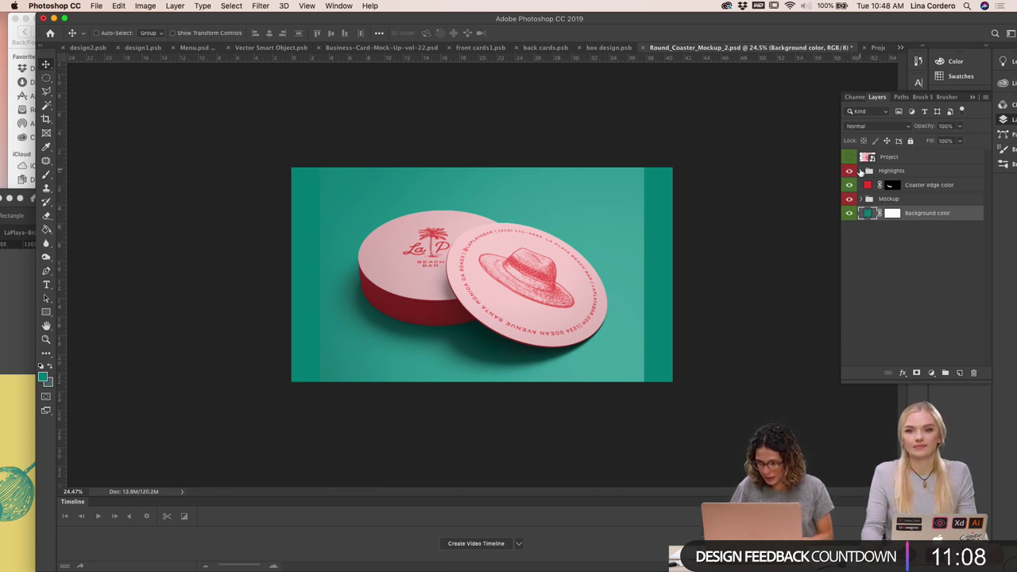
pyautogui.click(862, 171)
pyautogui.click(906, 188)
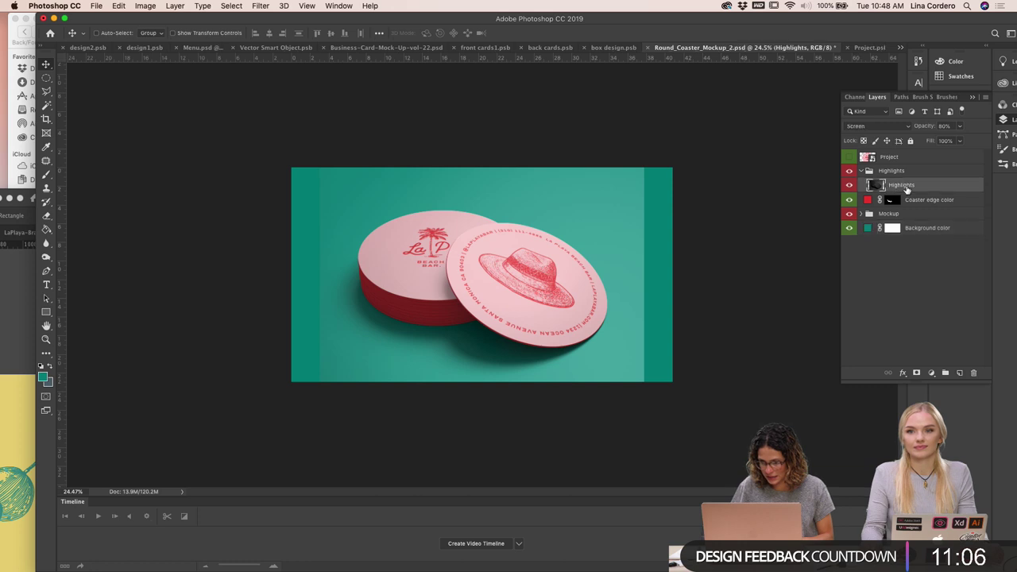
pyautogui.press('super+t')
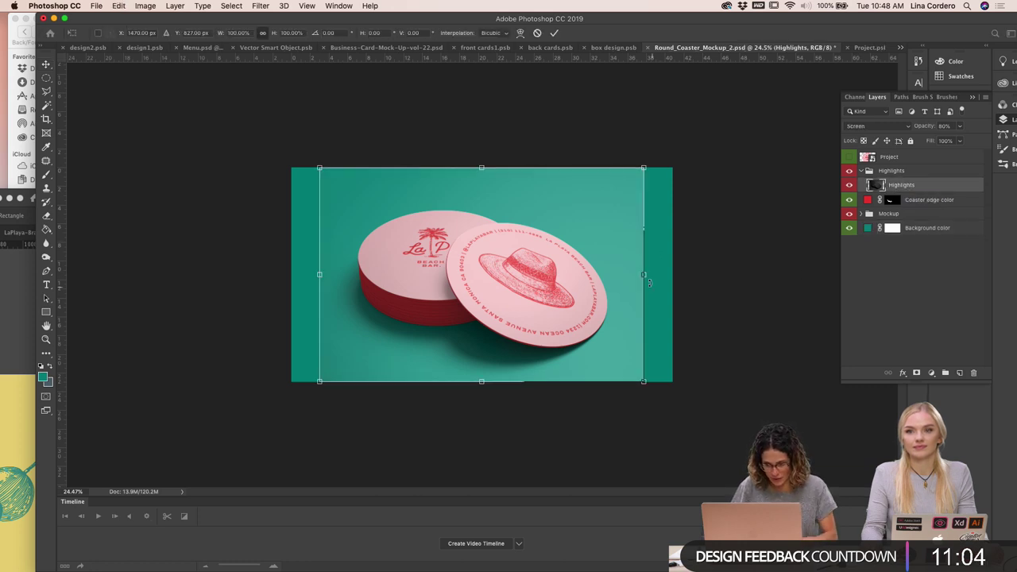
pyautogui.moveTo(648, 276); pyautogui.dragTo(661, 277)
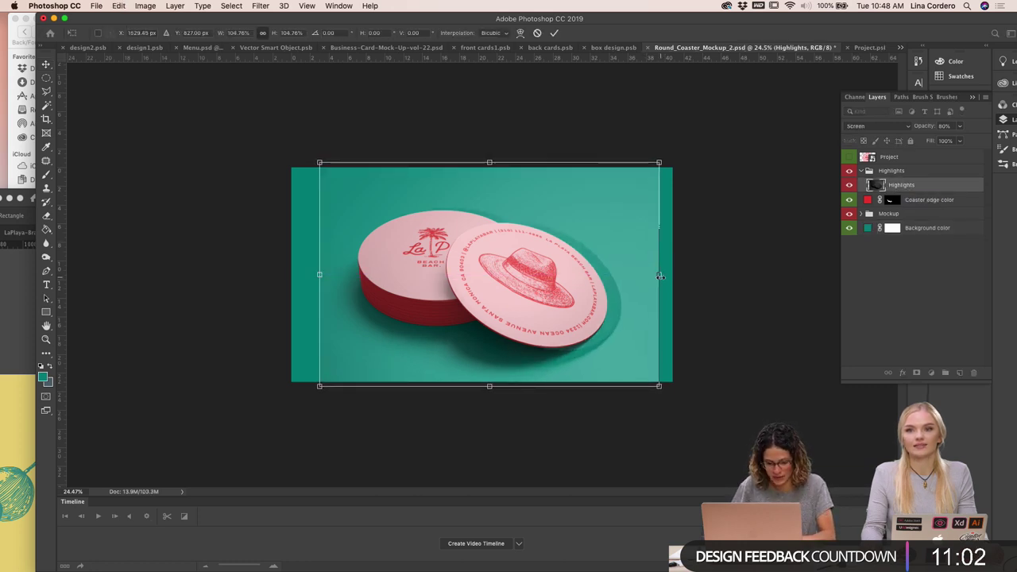
pyautogui.press('super+z')
pyautogui.press('Escape')
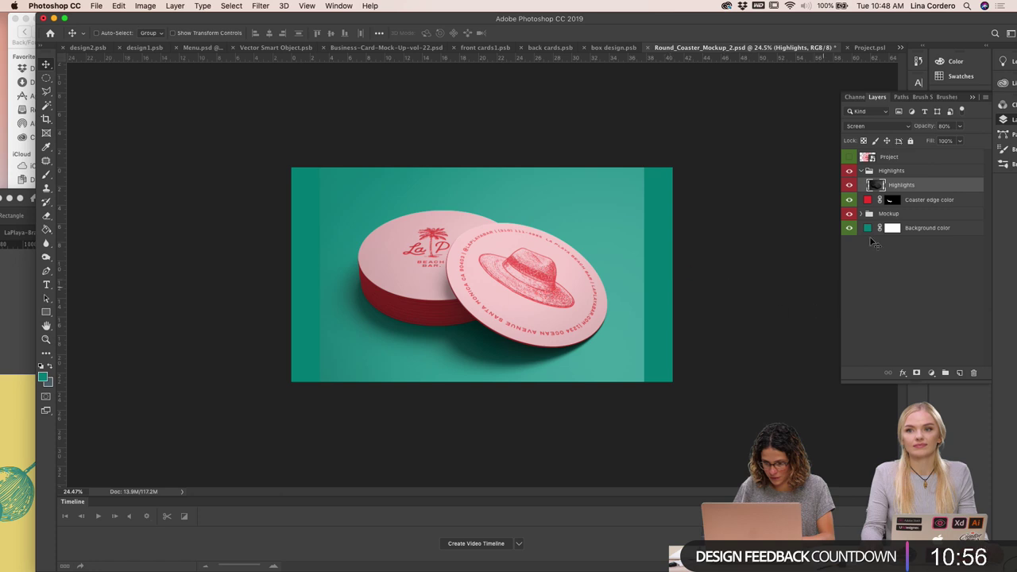
pyautogui.click(898, 170)
pyautogui.click(894, 157)
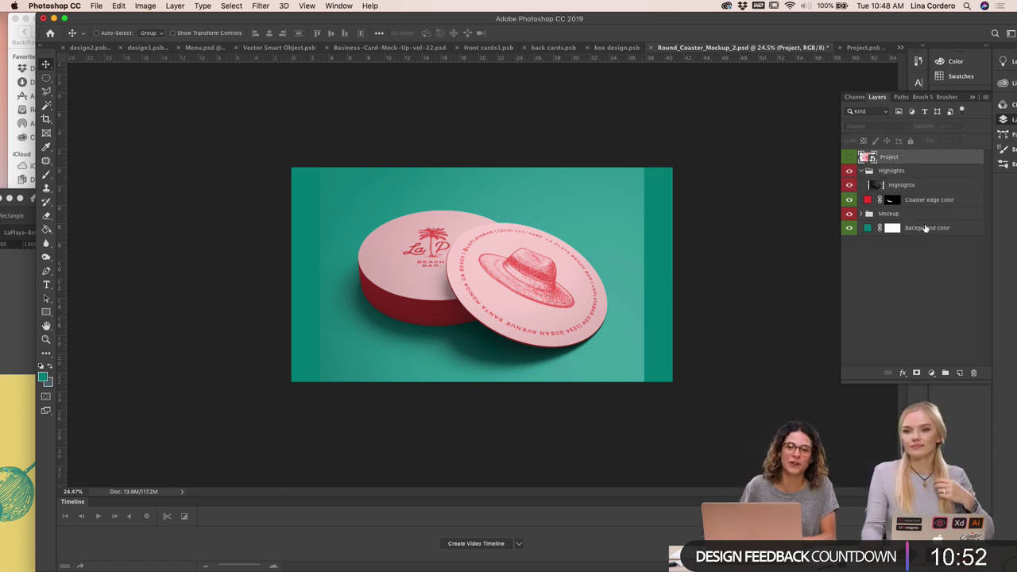
# Compare the mockup with and without the Highlights overlay
pyautogui.keyDown('shift'); pyautogui.click(943, 228); pyautogui.keyUp('shift')
pyautogui.rightClick(920, 229)
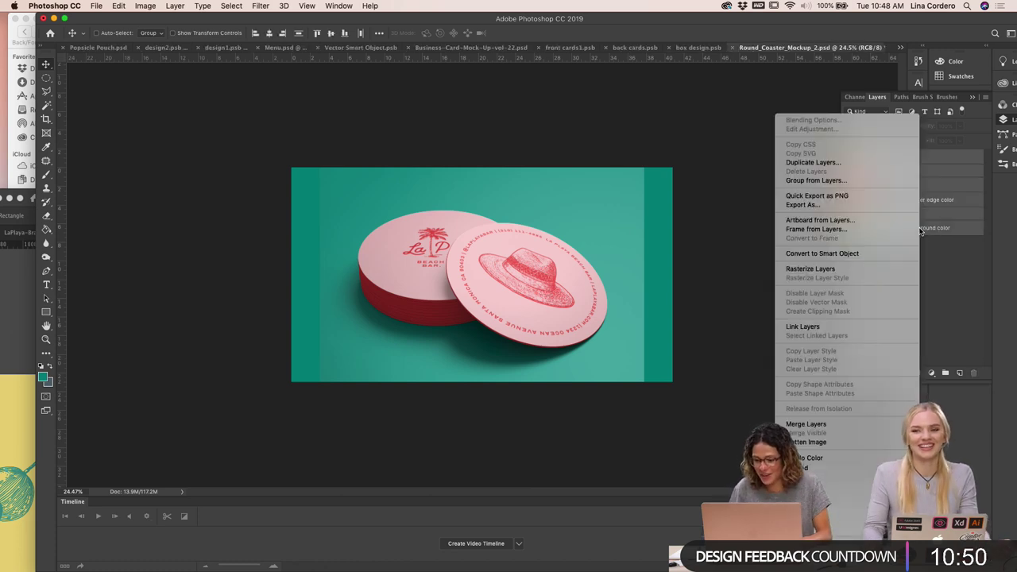
pyautogui.click(666, 272)
pyautogui.click(901, 184)
pyautogui.click(850, 185)
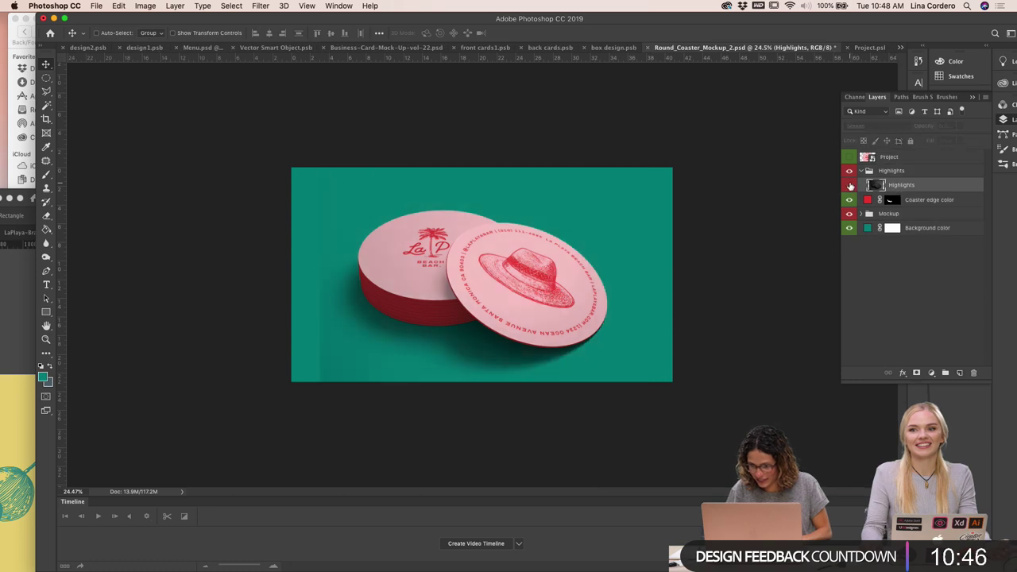
pyautogui.click(850, 185)
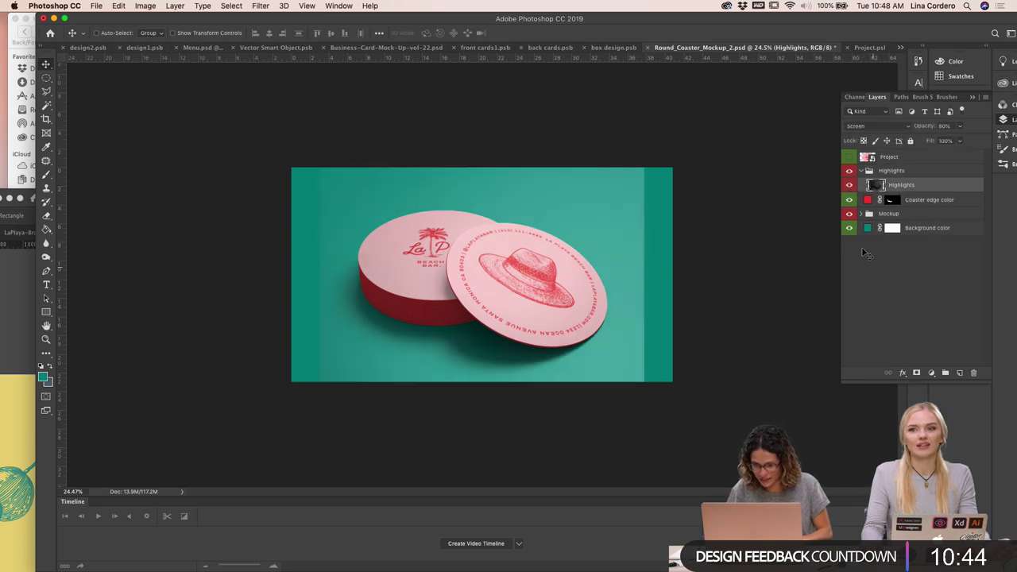
pyautogui.click(849, 186)
pyautogui.click(850, 186)
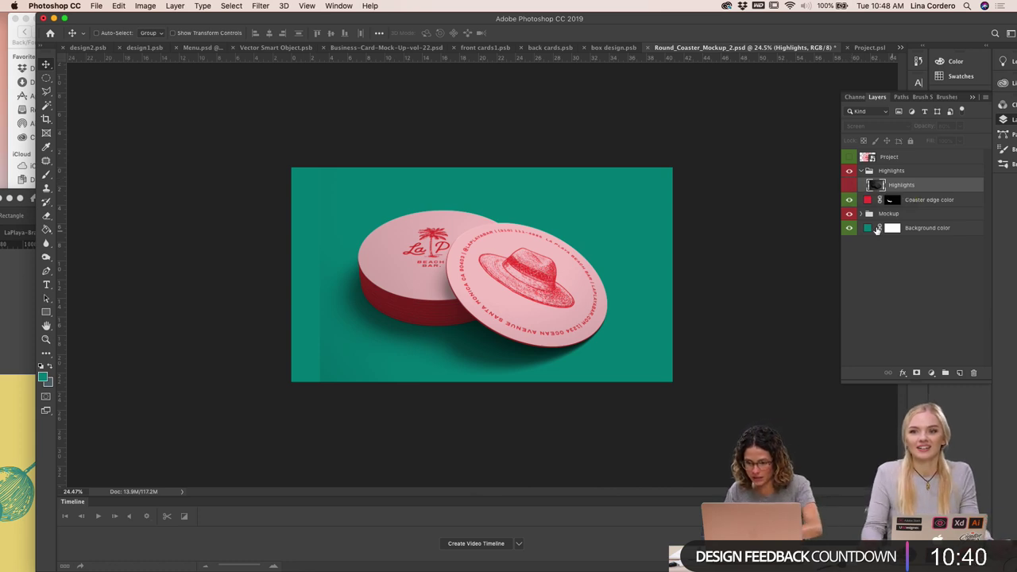
# Toggle the edge colour, Mockup group, shadow and Highlights layers to check each one's effect
pyautogui.click(848, 200)
pyautogui.click(849, 199)
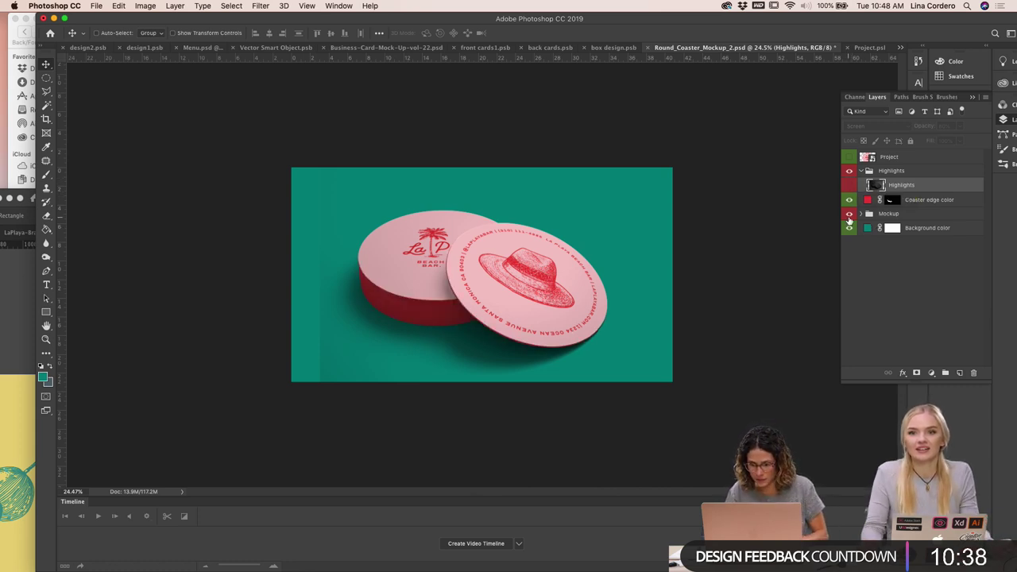
pyautogui.click(849, 213)
pyautogui.click(849, 213)
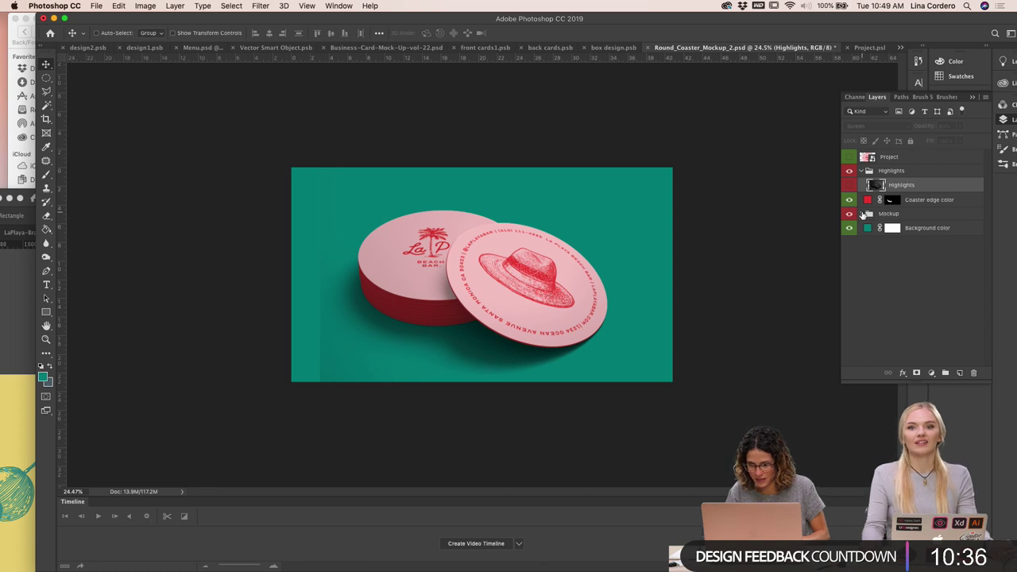
pyautogui.click(863, 214)
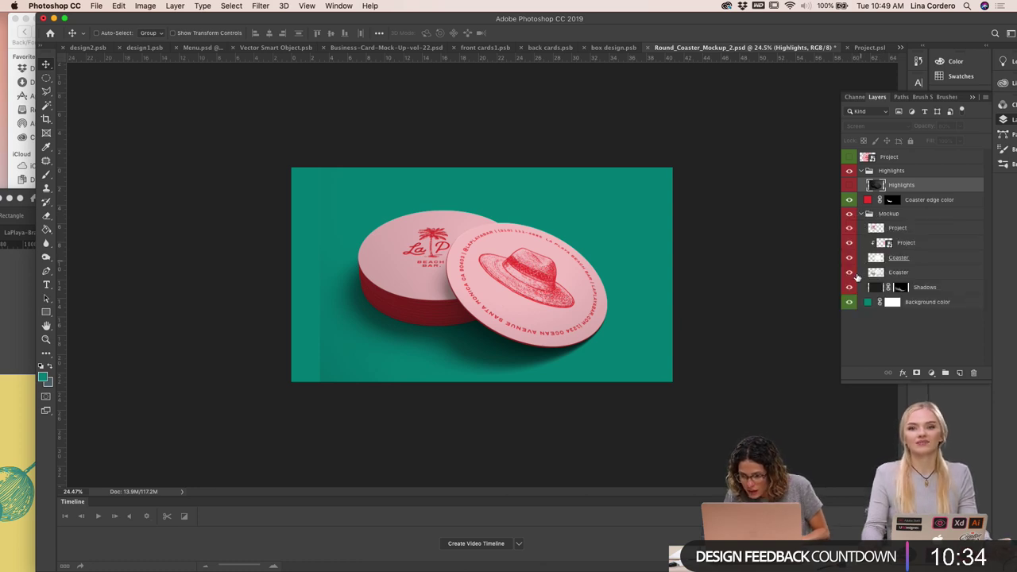
pyautogui.click(849, 287)
pyautogui.click(849, 287)
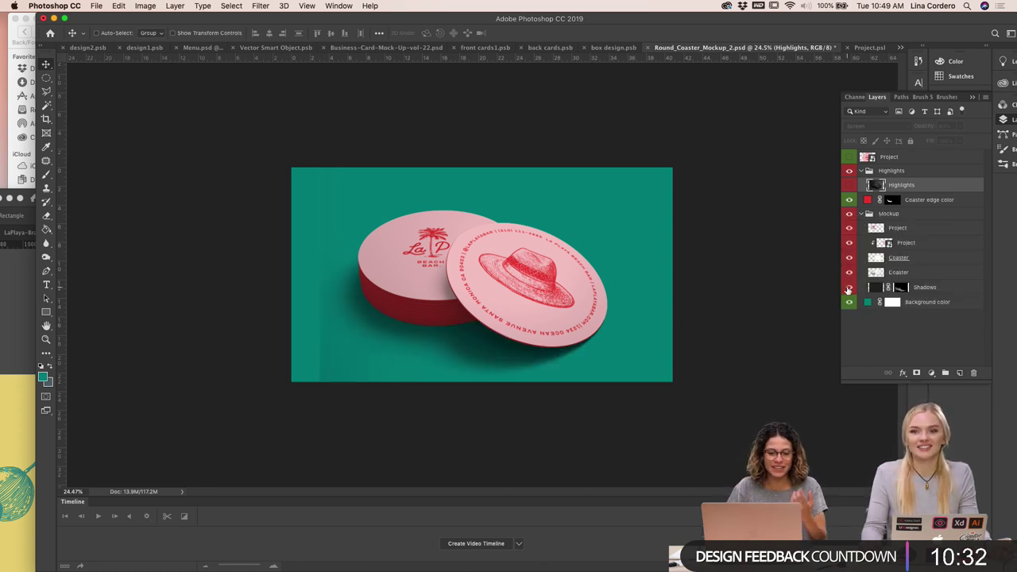
pyautogui.click(931, 305)
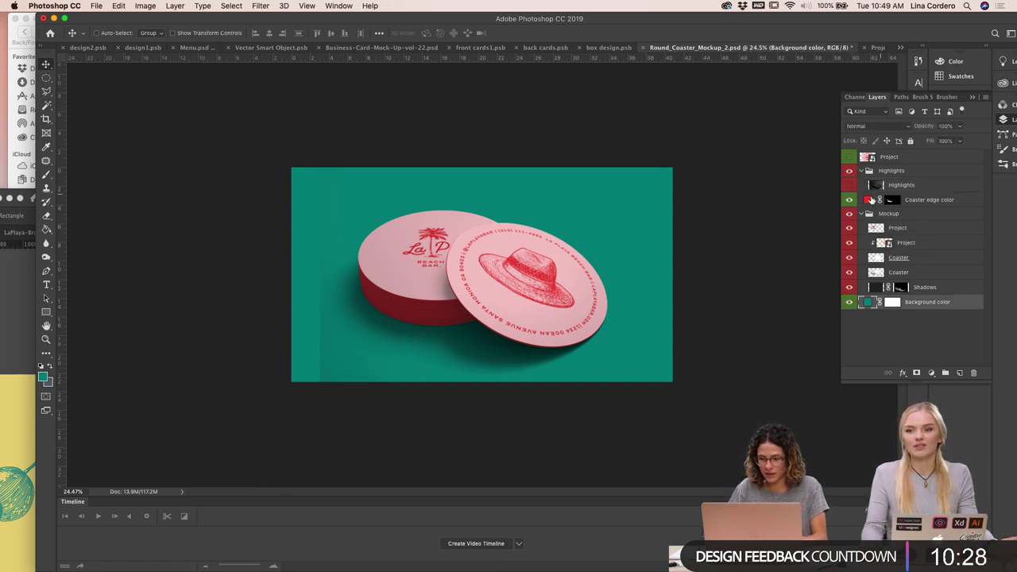
pyautogui.click(849, 185)
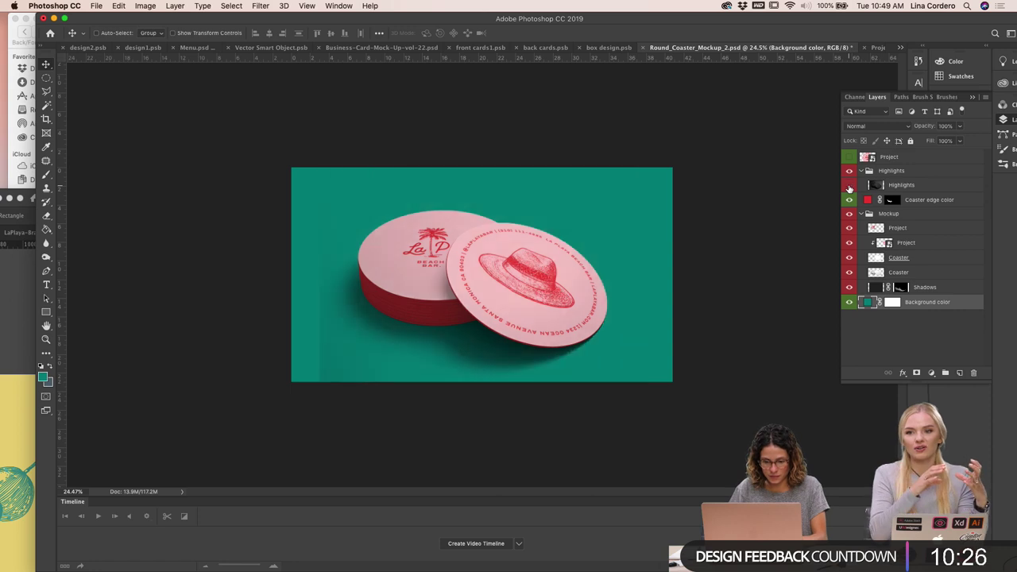
pyautogui.click(849, 185)
pyautogui.click(849, 185)
# Lower the Highlights layer opacity from 80% to 52%
pyautogui.click(901, 184)
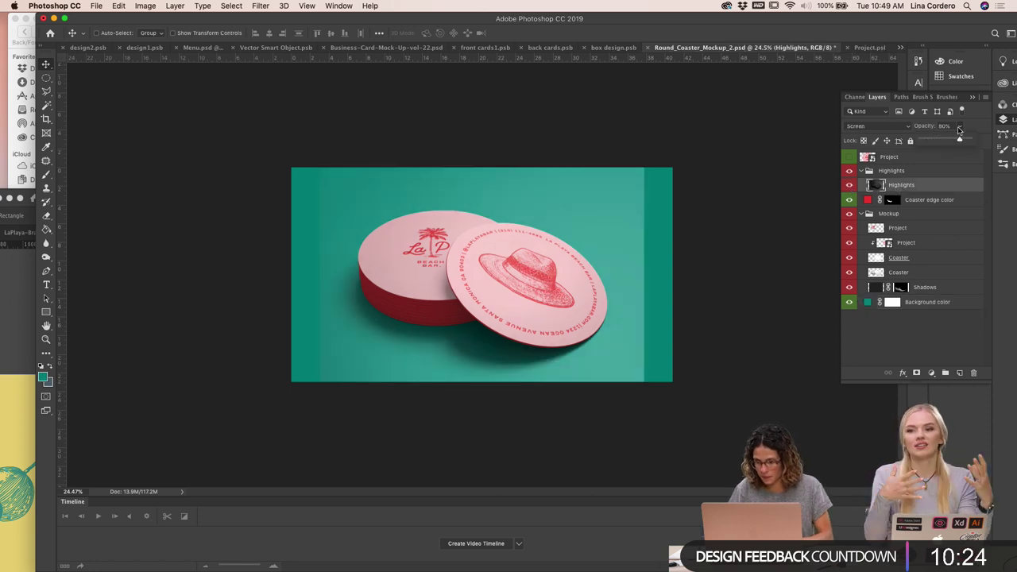
pyautogui.click(960, 126)
pyautogui.moveTo(953, 141); pyautogui.dragTo(946, 141)
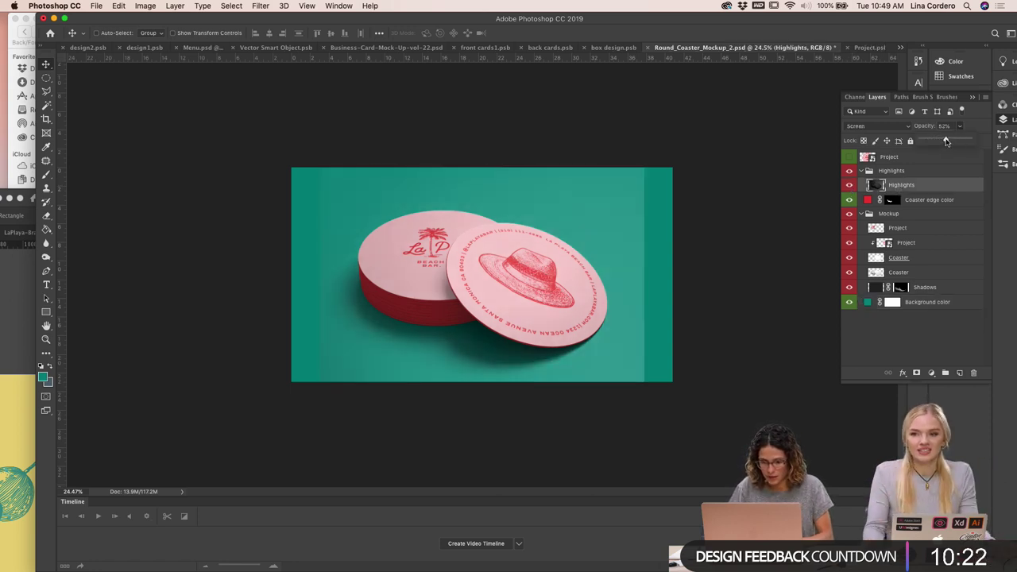
# Select all layers and flatten the image, discarding the hidden layers
pyautogui.click(927, 302)
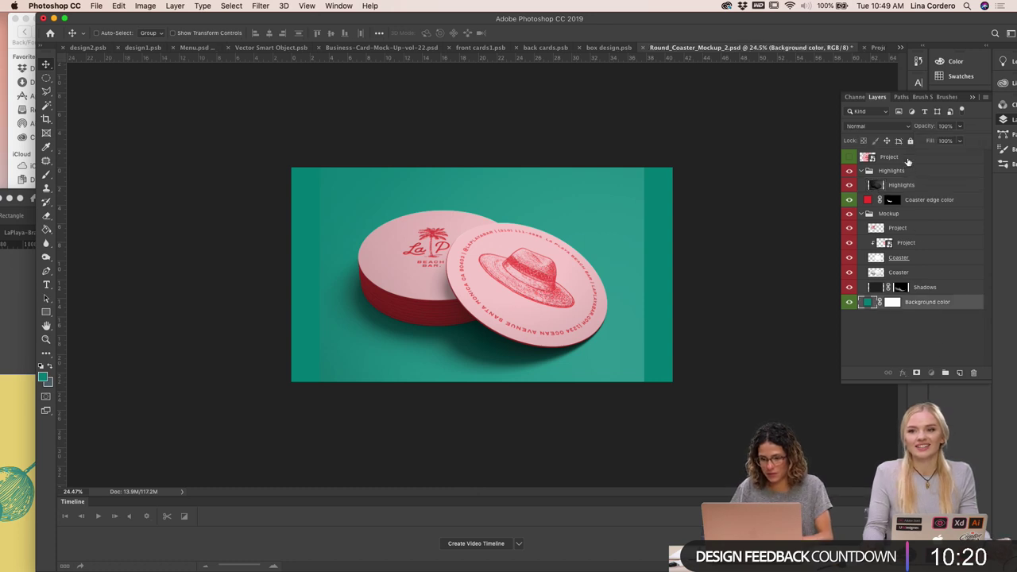
pyautogui.keyDown('shift'); pyautogui.click(909, 157); pyautogui.keyUp('shift')
pyautogui.rightClick(909, 157)
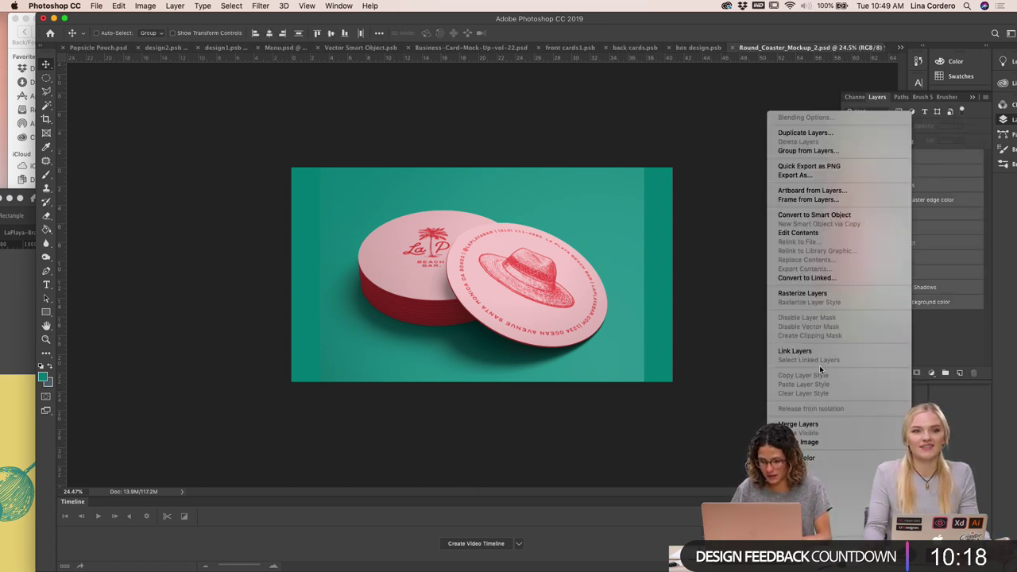
pyautogui.click(805, 444)
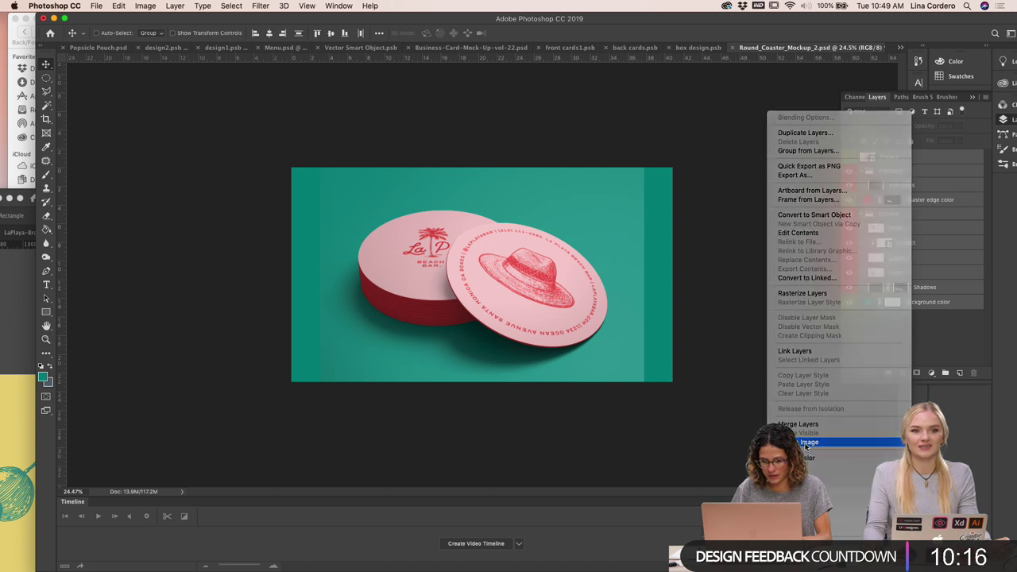
pyautogui.click(588, 197)
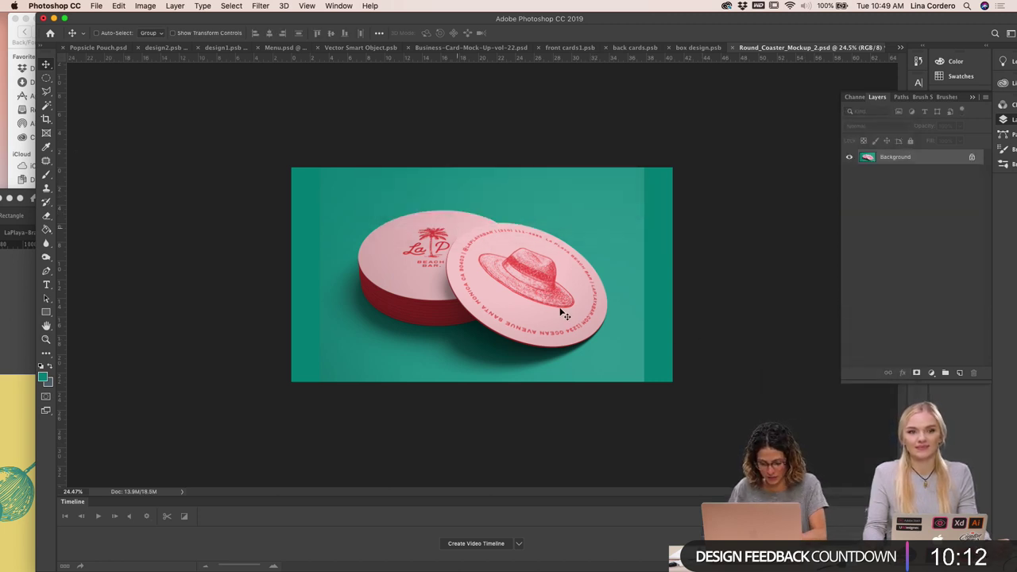
# Pick the Clone Stamp Tool with a Hard Round brush, dismissing the missing-source alert
pyautogui.press('s')
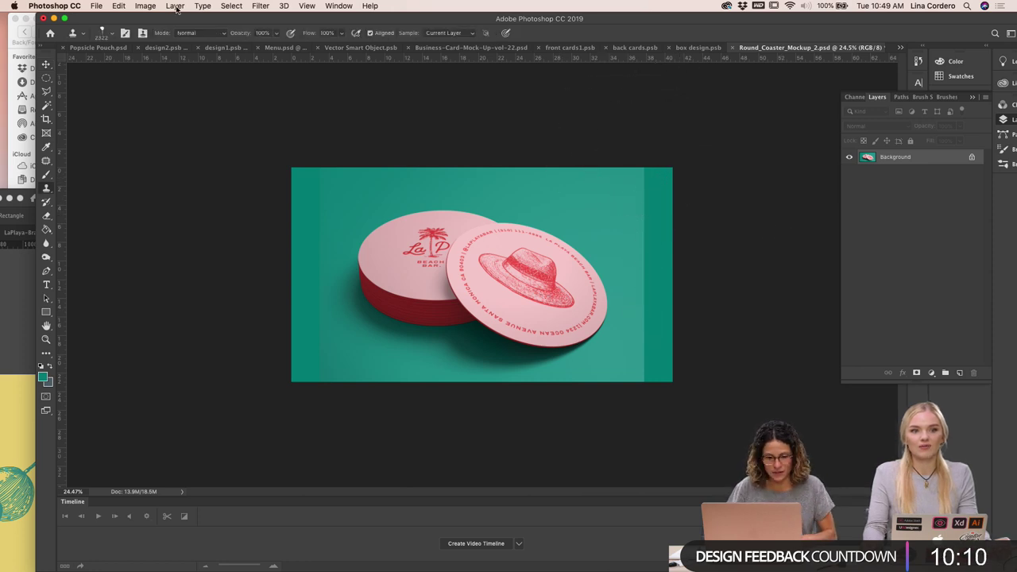
pyautogui.click(112, 33)
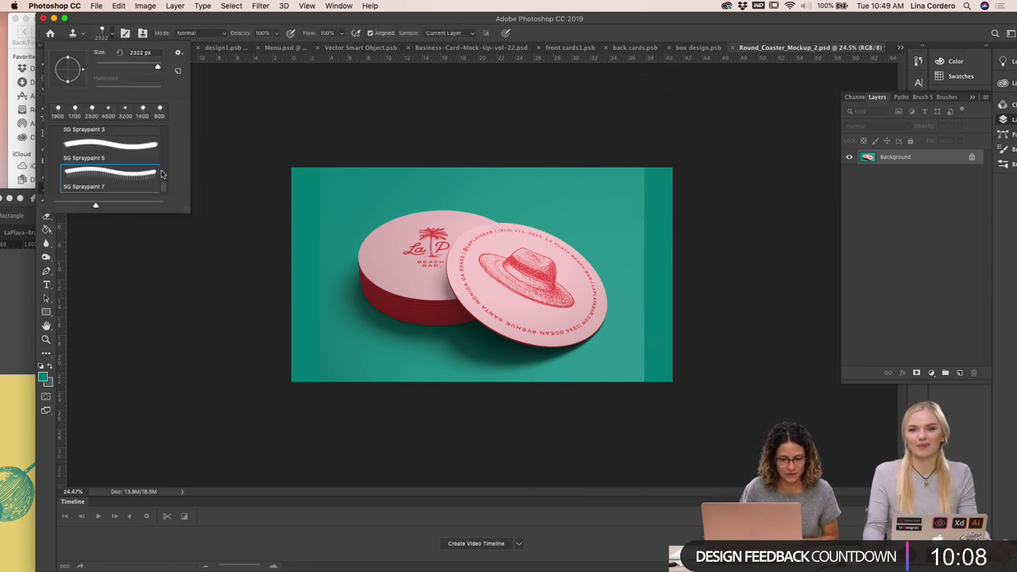
pyautogui.scroll(10, 109, 155)
pyautogui.click(109, 155)
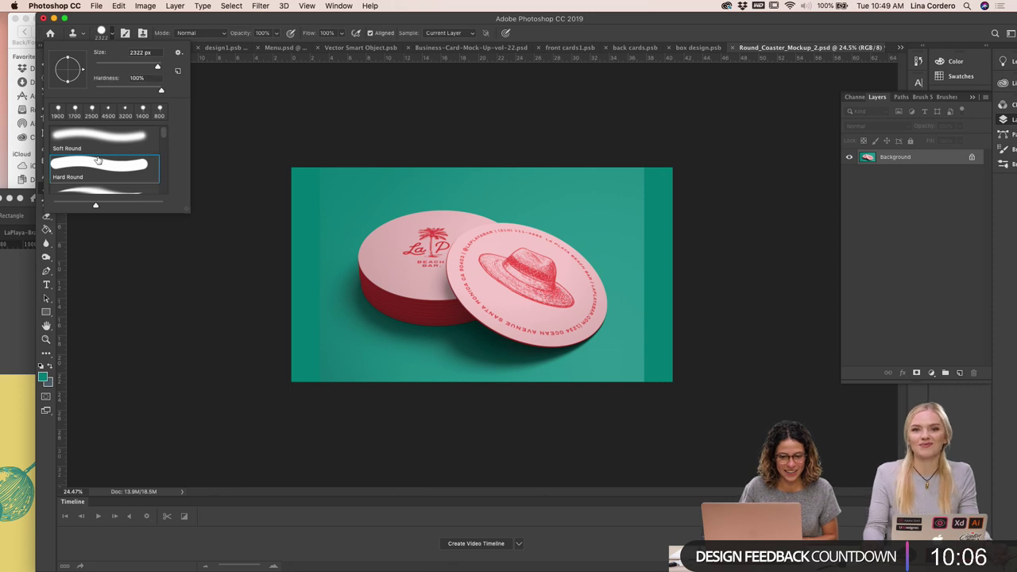
pyautogui.click(238, 199)
pyautogui.click(335, 274)
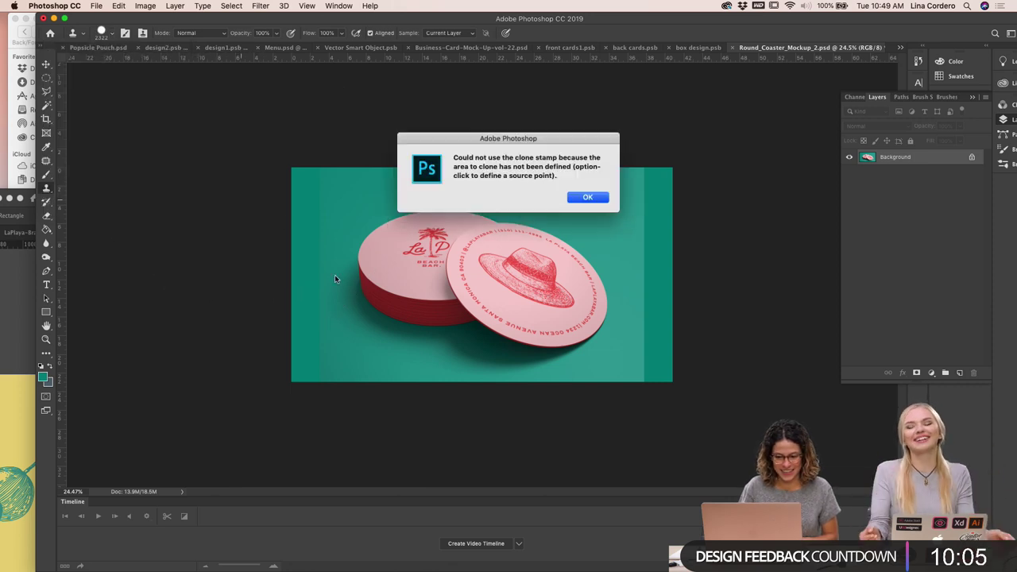
pyautogui.click(586, 198)
# Adjust the brush size and paint teal over the top of the dark right-edge strip
pyautogui.press('[')
pyautogui.press('[')
pyautogui.press('[')
pyautogui.press('[')
pyautogui.press('[')
pyautogui.press('[')
pyautogui.press('[')
pyautogui.press('[')
pyautogui.press('[')
pyautogui.press('[')
pyautogui.press('[')
pyautogui.press('[')
pyautogui.press('[')
pyautogui.press('[')
pyautogui.press('[')
pyautogui.press('[')
pyautogui.press('[')
pyautogui.press('[')
pyautogui.press('[')
pyautogui.press('[')
pyautogui.press('[')
pyautogui.press('[')
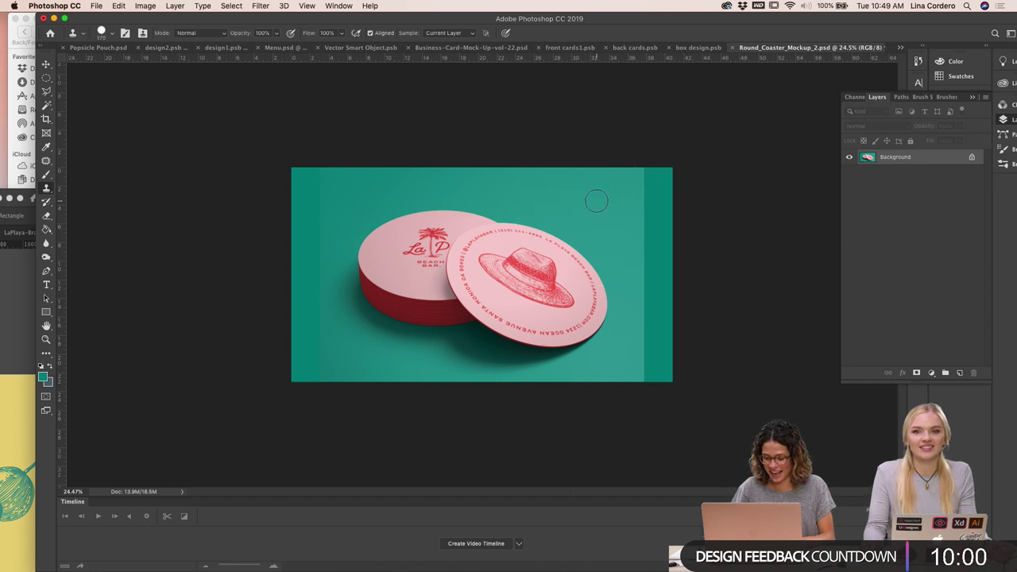
pyautogui.press(']')
pyautogui.press(']')
pyautogui.press(']')
pyautogui.moveTo(650, 179); pyautogui.dragTo(661, 213)
# Undo the last cloned patch and switch the Clone Stamp to the Soft Round brush
pyautogui.press('super+z')
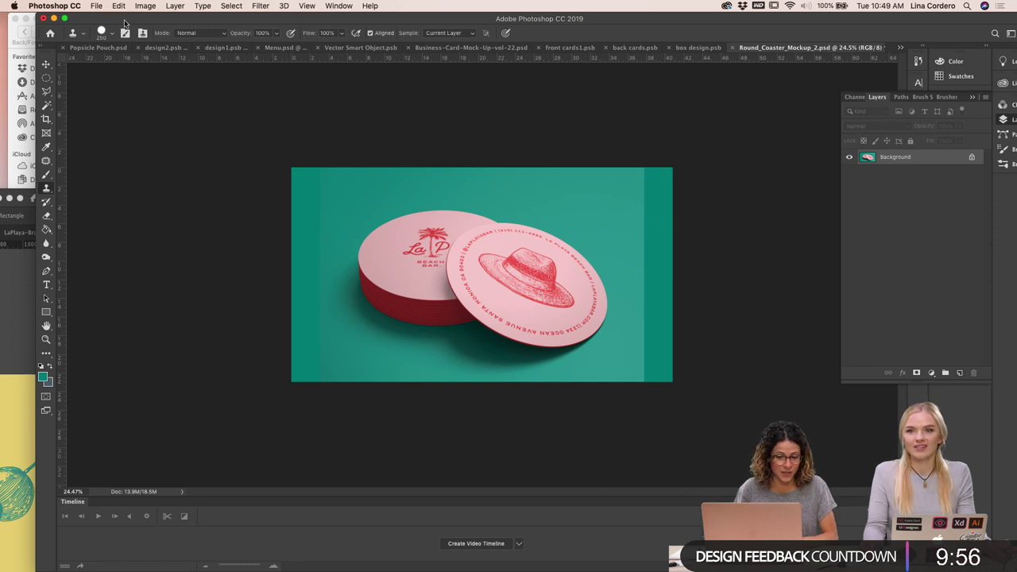
pyautogui.click(112, 34)
pyautogui.click(116, 135)
pyautogui.click(262, 130)
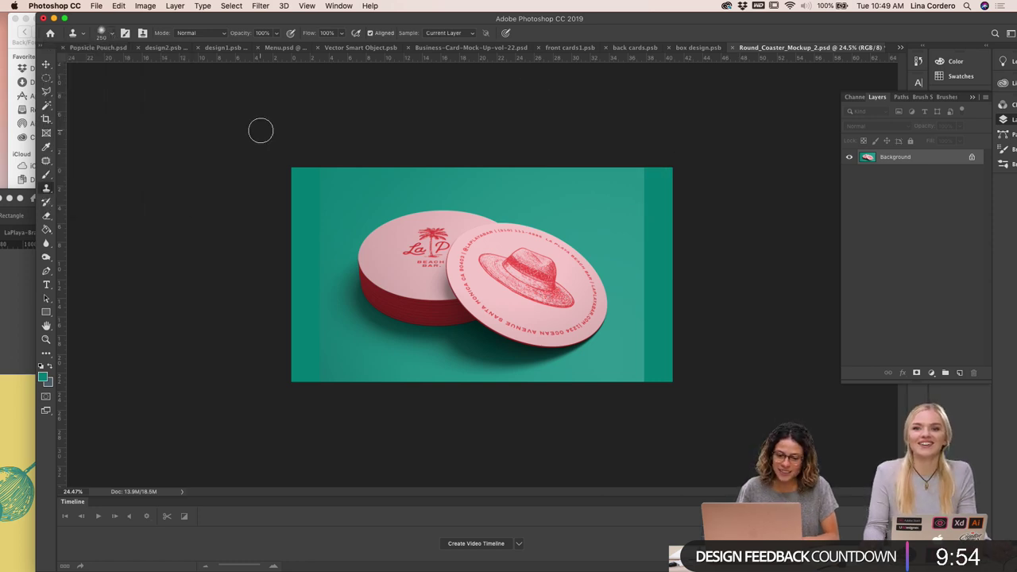
# Clone teal sampled near the canvas top down the dark right strip, then undo it
pyautogui.keyDown('alt'); pyautogui.click(621, 176); pyautogui.keyUp('alt')
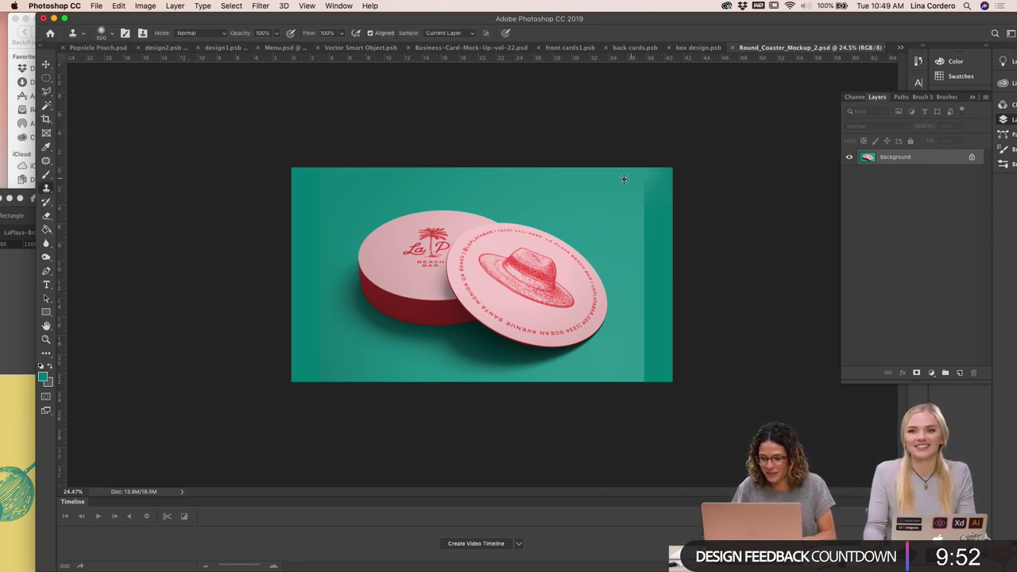
pyautogui.click(652, 176)
pyautogui.moveTo(652, 177); pyautogui.dragTo(662, 326)
pyautogui.keyDown('alt'); pyautogui.click(625, 200); pyautogui.keyUp('alt')
pyautogui.press('super+z')
# Retry cloning from a nearby source, undo the light streak, and halve the brush to 250
pyautogui.keyDown('alt'); pyautogui.click(621, 235); pyautogui.keyUp('alt')
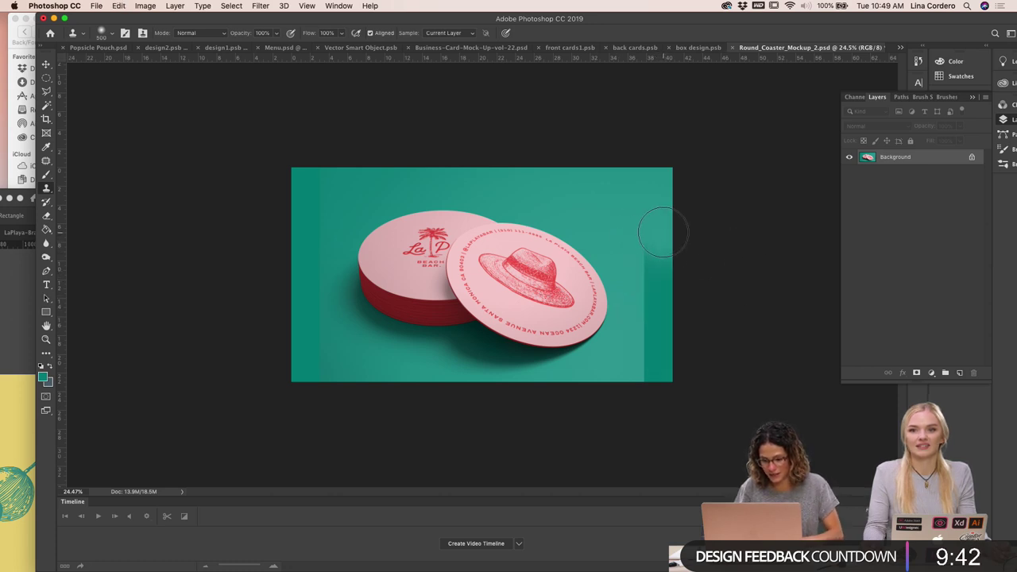
pyautogui.moveTo(660, 228); pyautogui.dragTo(660, 246)
pyautogui.hotkey('ctrl', 'z')
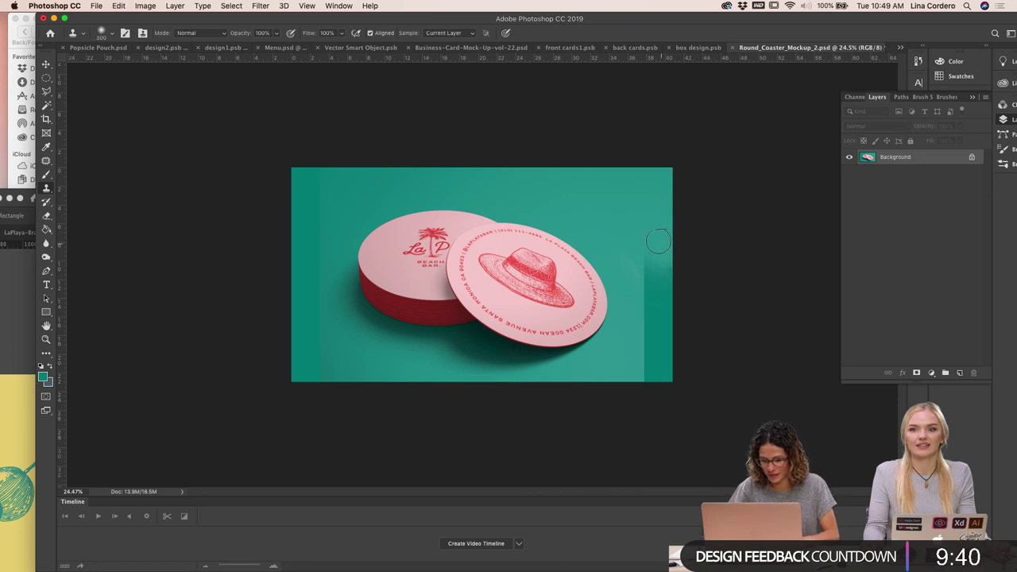
pyautogui.press('[')
pyautogui.press('[')
pyautogui.press('[')
pyautogui.hotkey('ctrl', 'z')
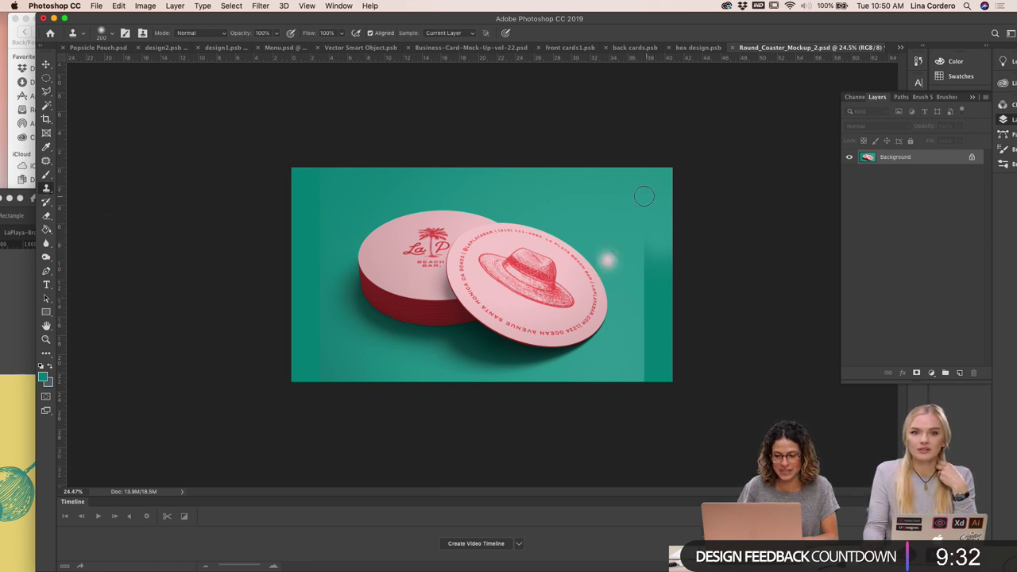
# Clone sampled teal over the upper part of the dark right strip
pyautogui.keyDown('alt'); pyautogui.click(627, 213); pyautogui.keyUp('alt')
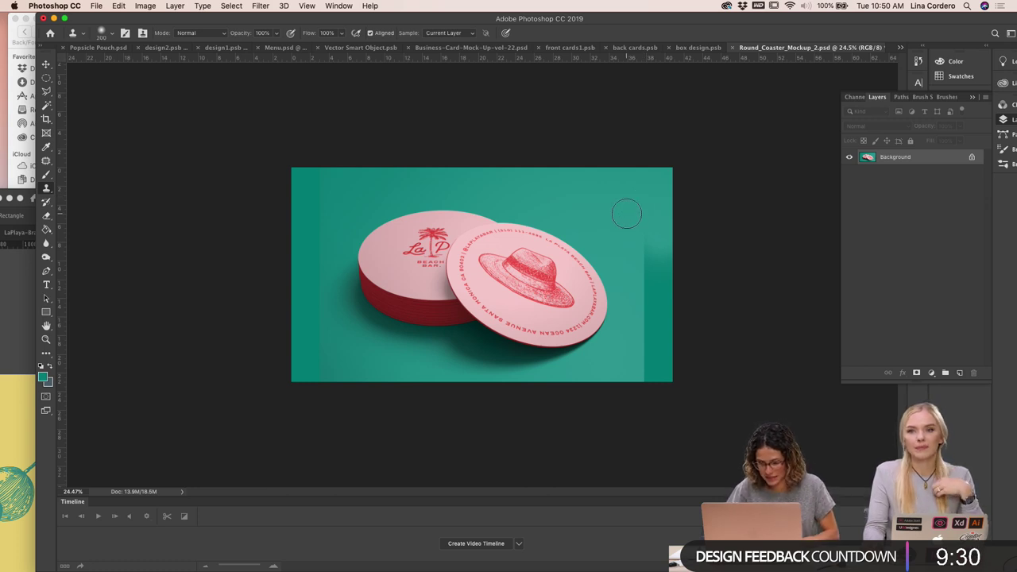
pyautogui.moveTo(651, 236); pyautogui.dragTo(670, 193)
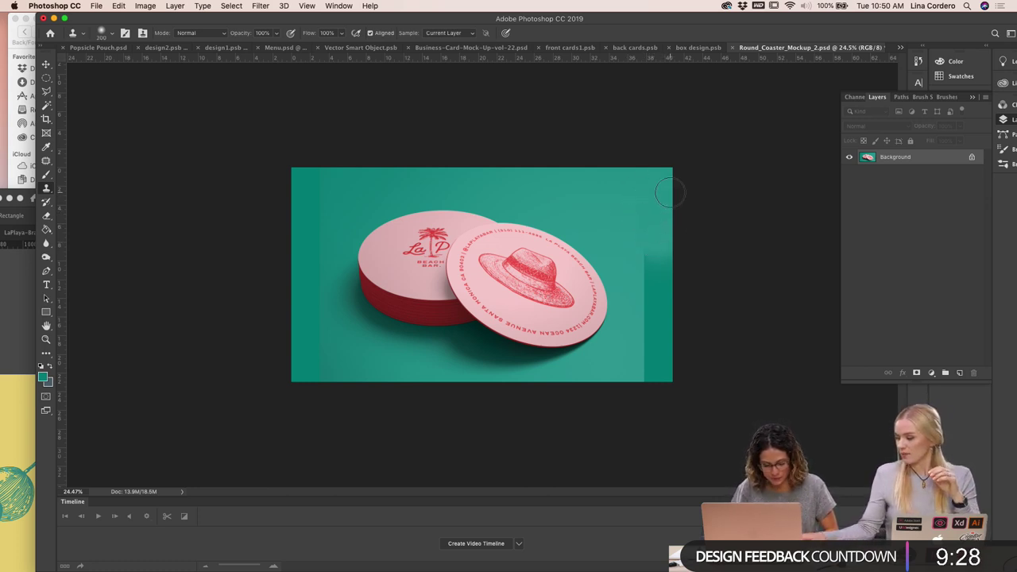
pyautogui.keyDown('alt'); pyautogui.click(627, 231); pyautogui.keyUp('alt')
pyautogui.moveTo(649, 250)
pyautogui.mouseDown()
pyautogui.moveTo(647, 238)
pyautogui.moveTo(665, 255)
pyautogui.moveTo(642, 198)
pyautogui.mouseUp()
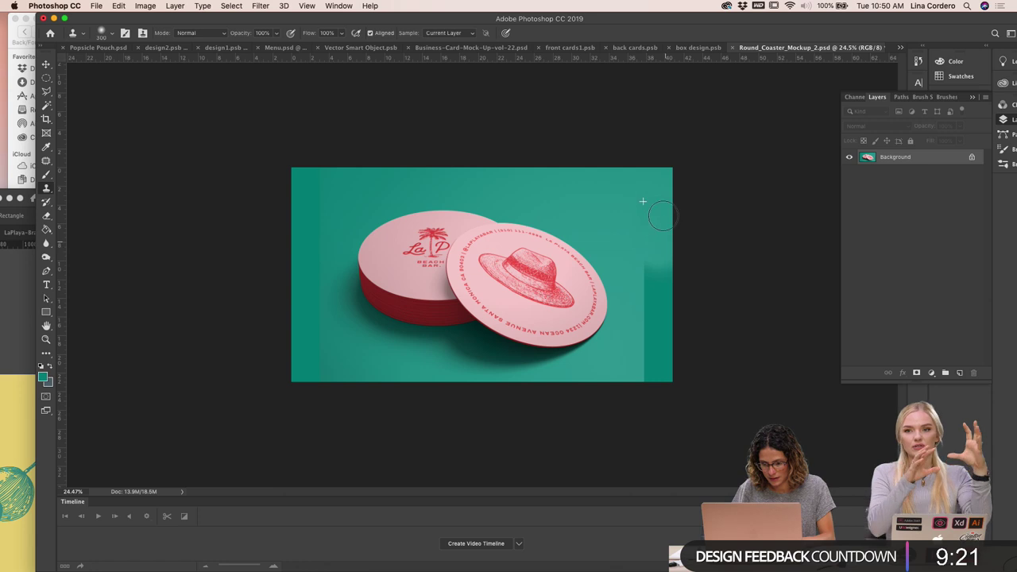
# Clone teal from near the bottom-right corner over the strip's lower end
pyautogui.keyDown('alt'); pyautogui.click(637, 371); pyautogui.keyUp('alt')
pyautogui.moveTo(645, 364); pyautogui.dragTo(653, 265)
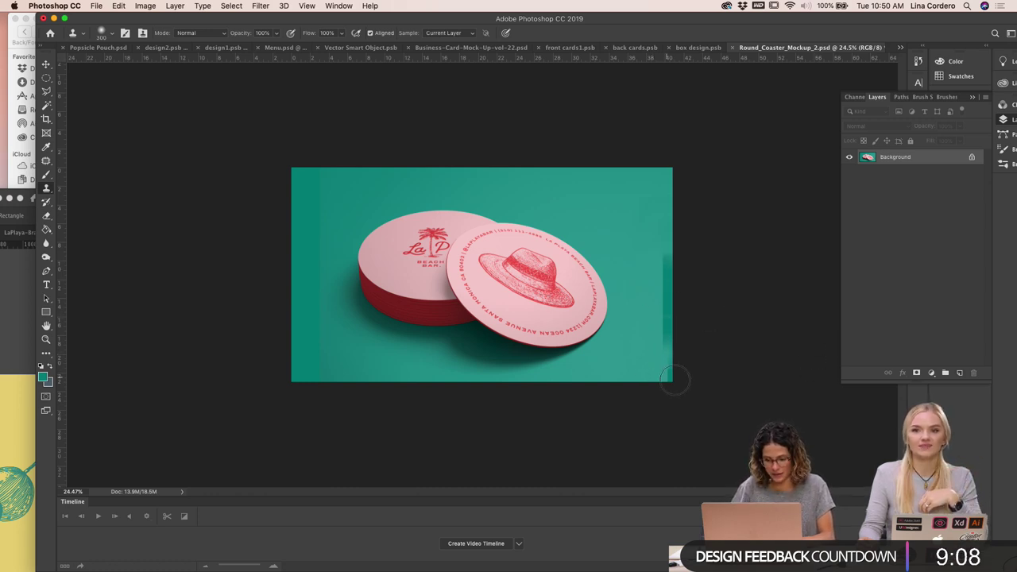
pyautogui.moveTo(675, 374); pyautogui.dragTo(668, 238)
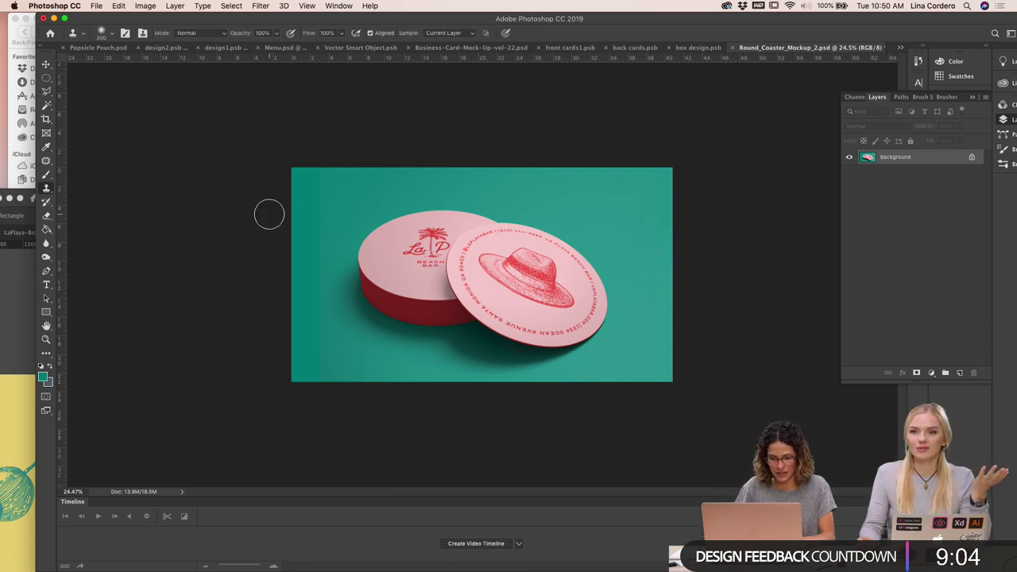
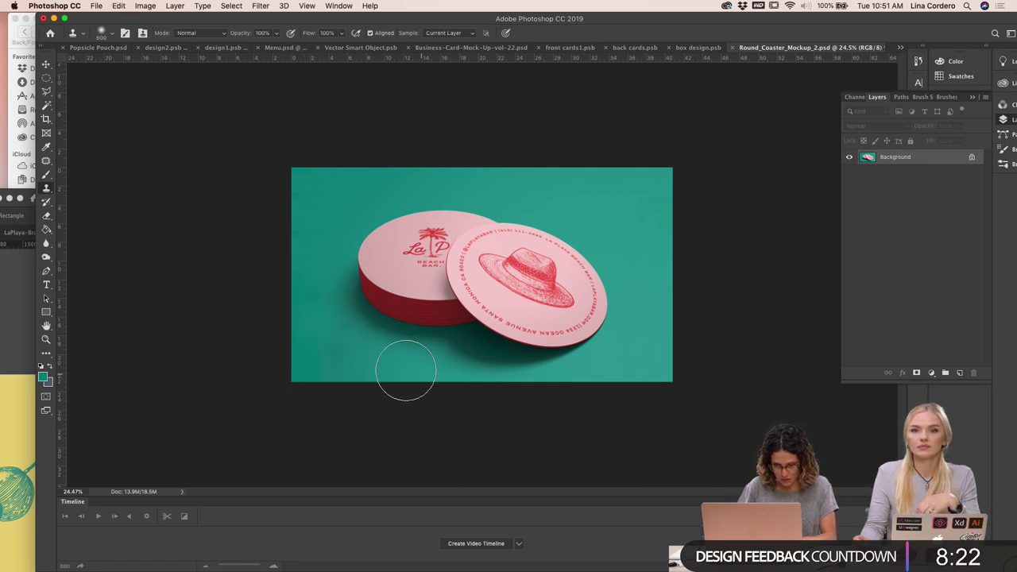
# Shrink the brush size and scroll through the coaster mockup
pyautogui.press('[')
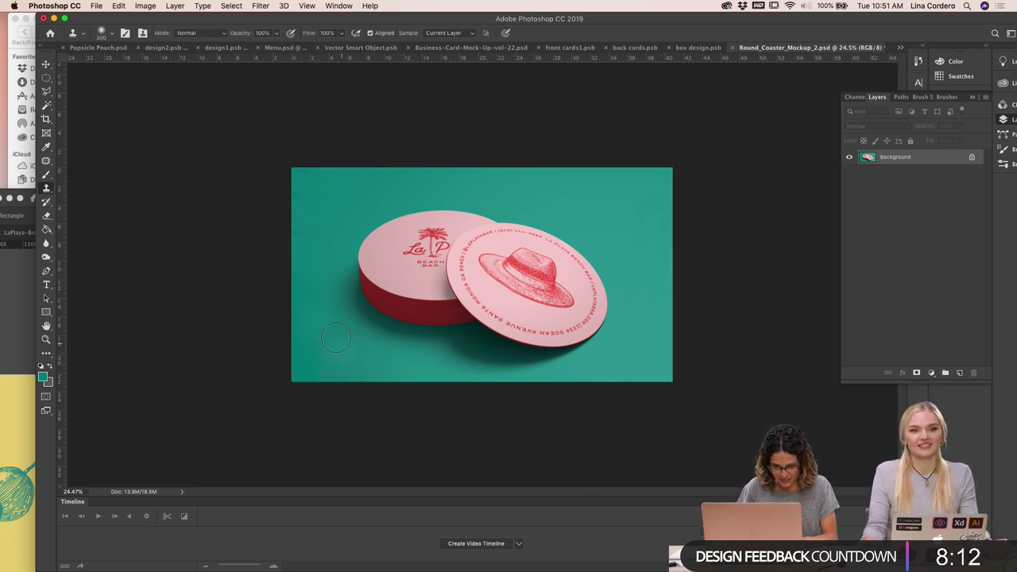
pyautogui.scroll(1, 445, 422)
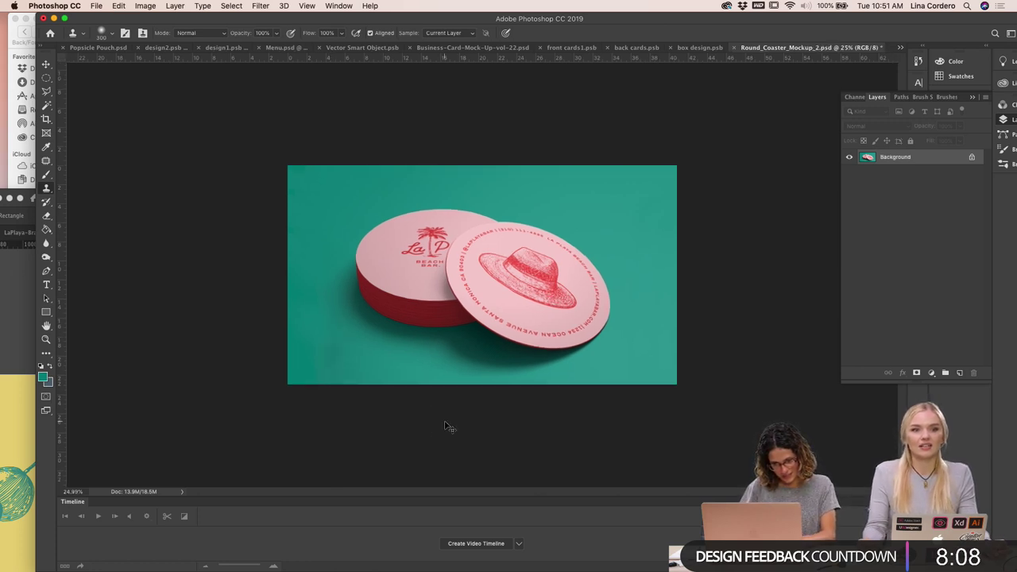
pyautogui.scroll(2, 422, 399)
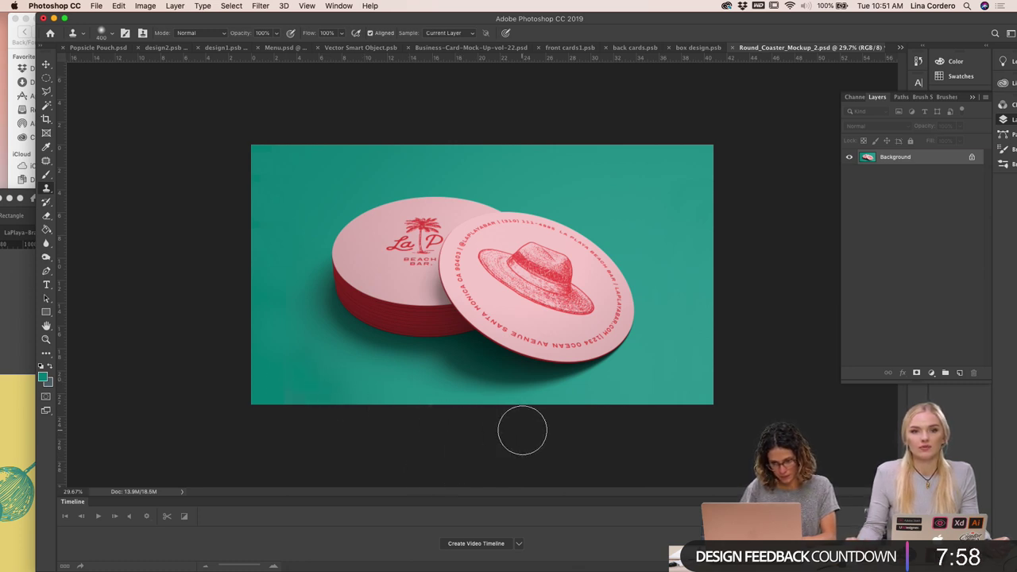
pyautogui.scroll(-2, 522, 430)
# Bring up Export As for the coaster mockup, then cancel it
pyautogui.click(97, 6)
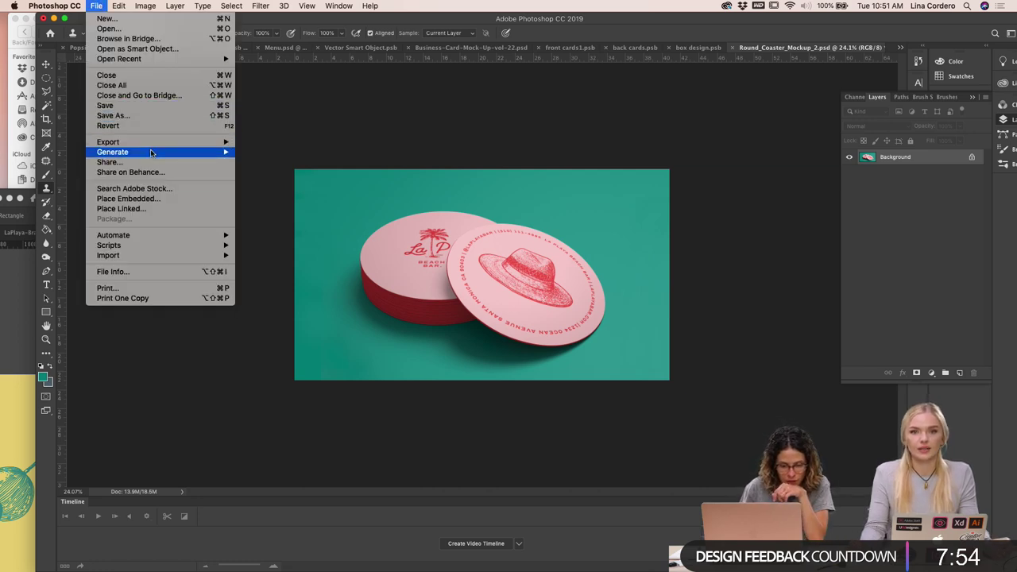
pyautogui.moveTo(182, 142)
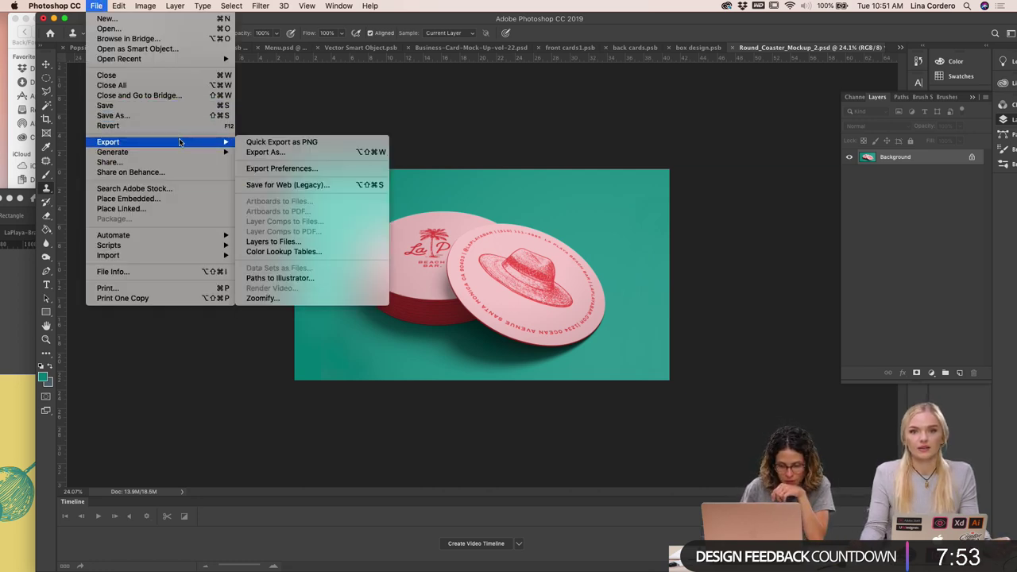
pyautogui.click(290, 153)
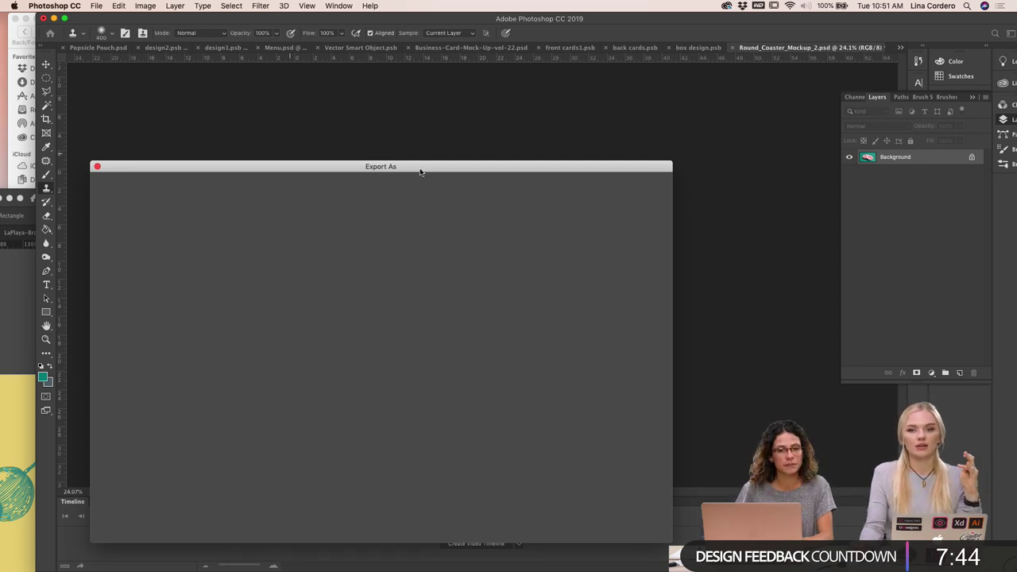
pyautogui.moveTo(421, 171); pyautogui.dragTo(424, 98)
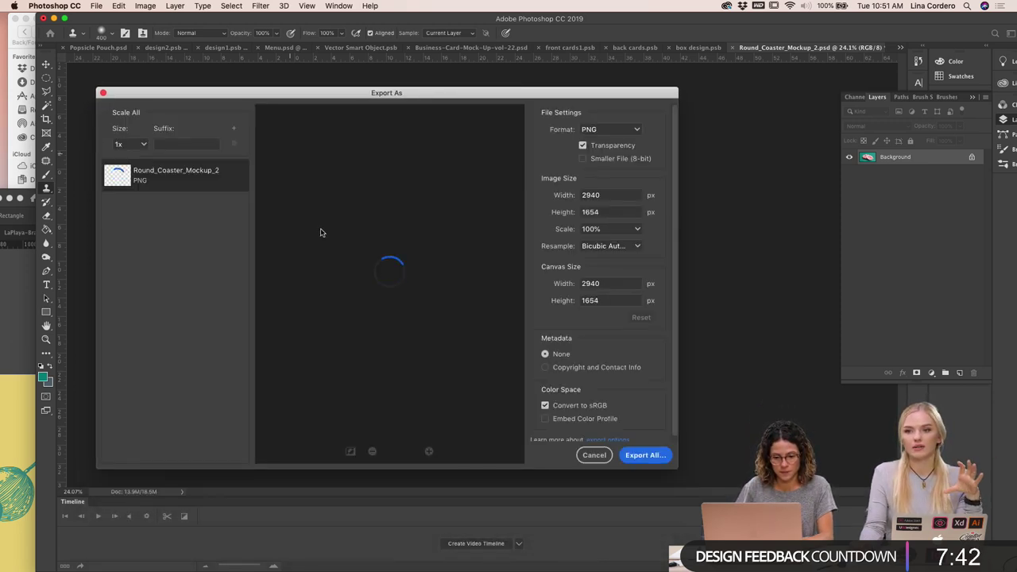
pyautogui.press('Escape')
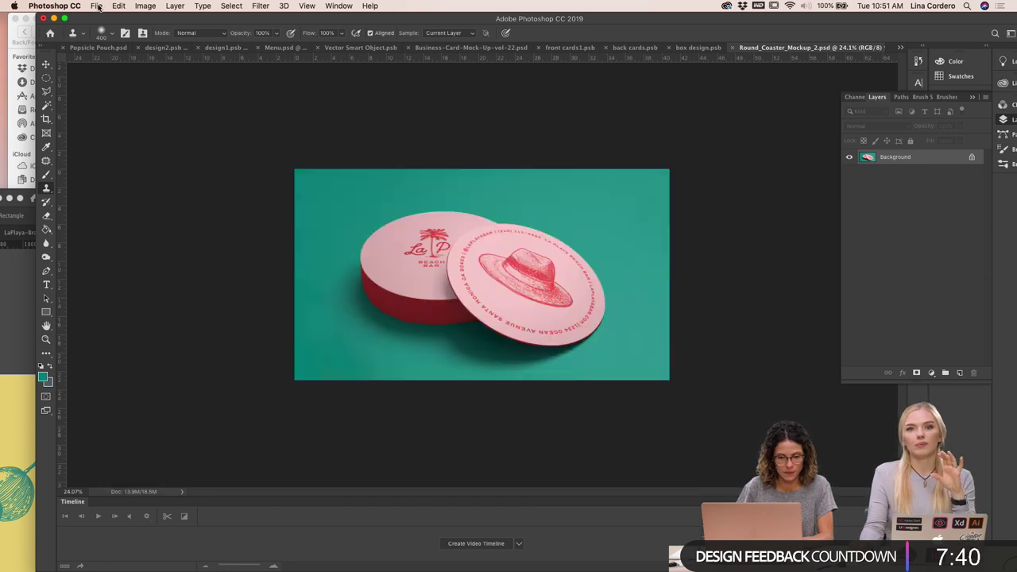
# Save As into the La Playa - Adobe folder, starting the new name with 'Mo'
pyautogui.click(97, 7)
pyautogui.click(133, 120)
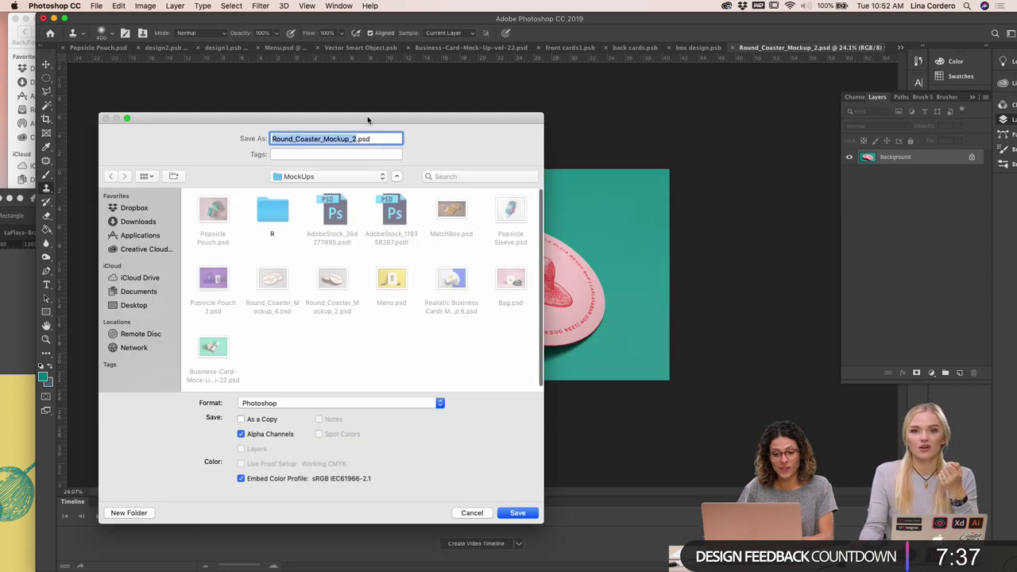
pyautogui.click(310, 177)
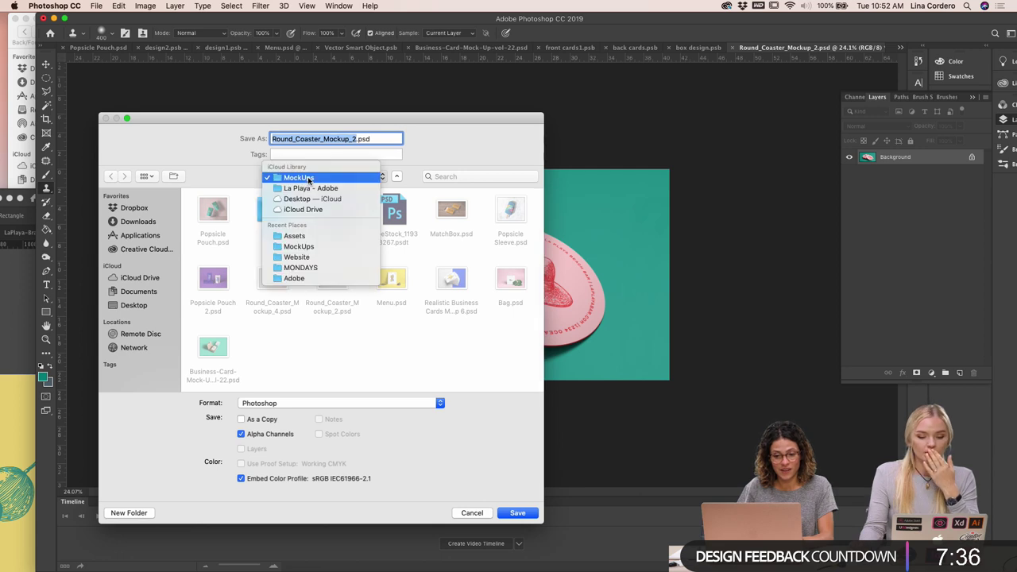
pyautogui.click(308, 188)
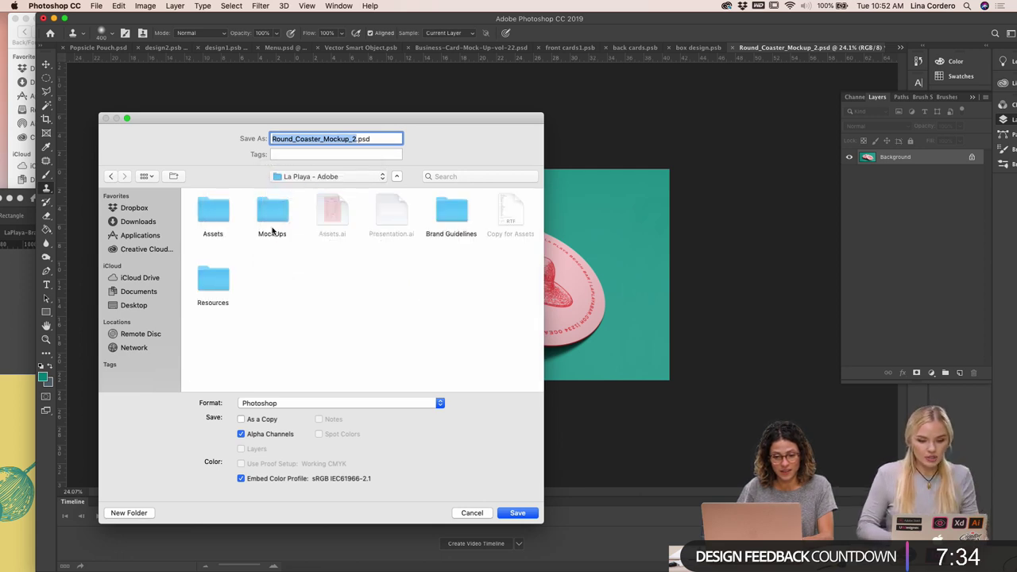
pyautogui.write('Mo')
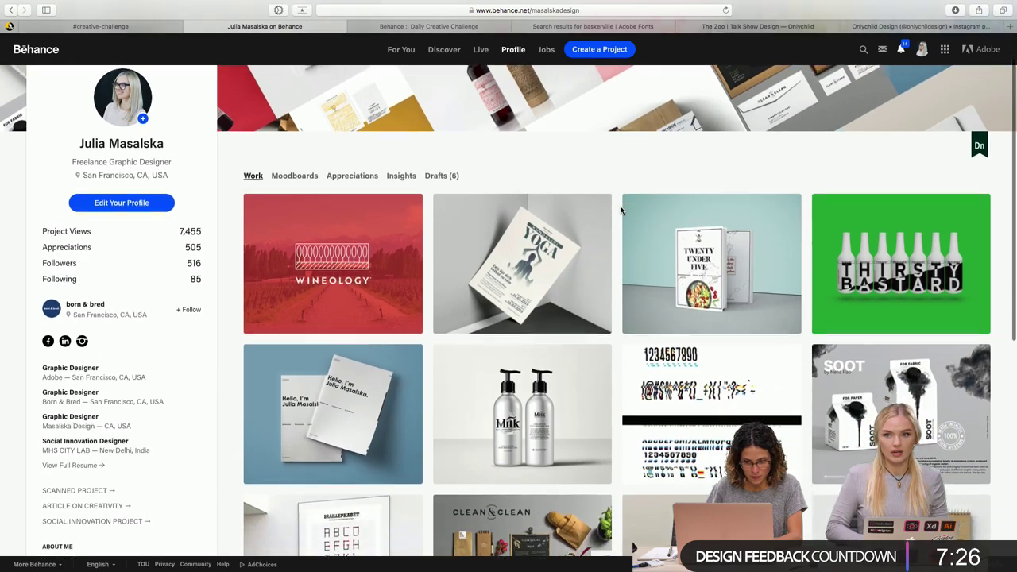
# Switch to the onlychild Zoo tab and enter the designer's myportfolio.com address
pyautogui.scroll(-5, 621, 210)
pyautogui.scroll(4, 622, 210)
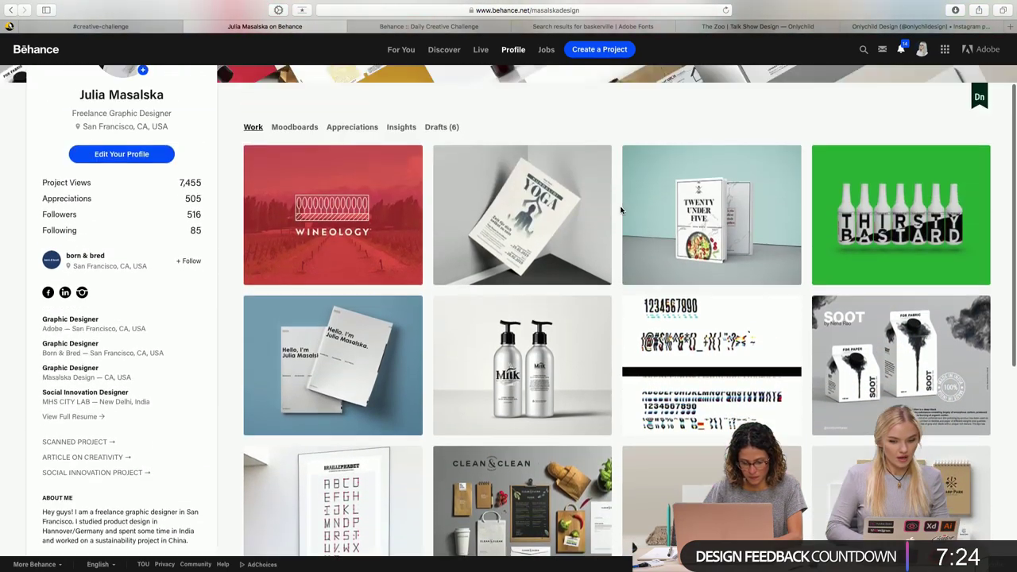
pyautogui.scroll(2, 621, 209)
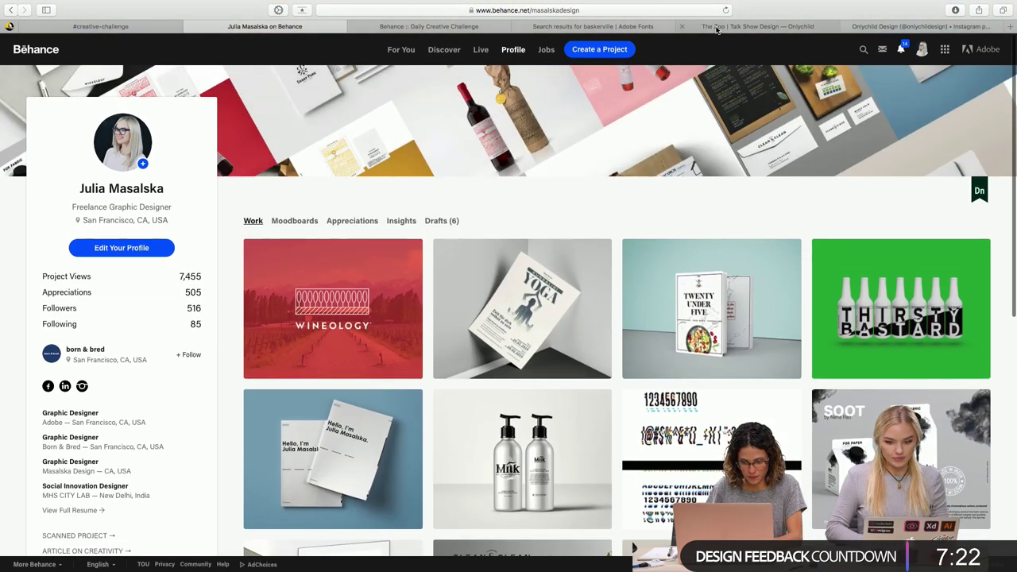
pyautogui.click(716, 24)
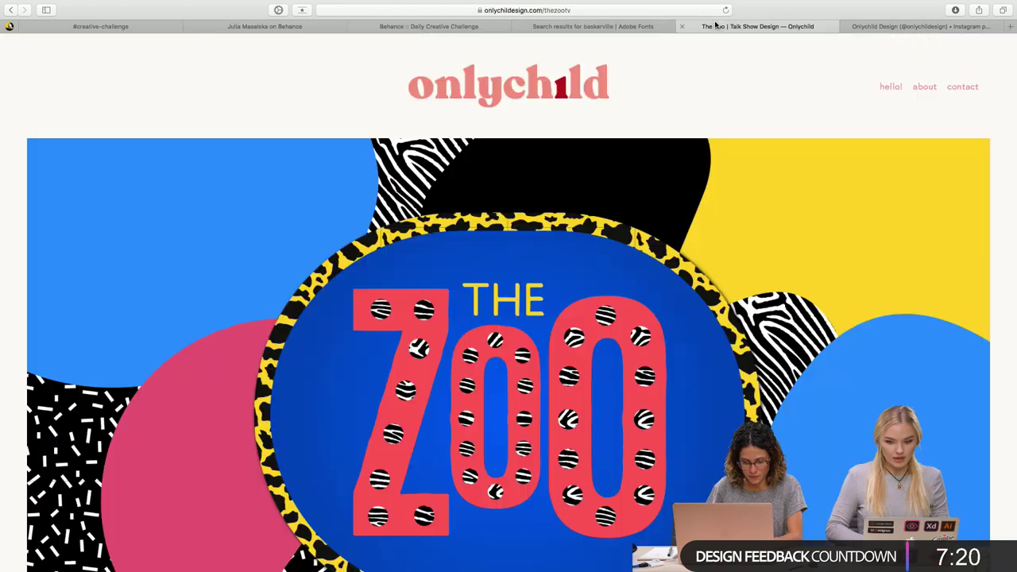
pyautogui.click(671, 10)
pyautogui.write('m')
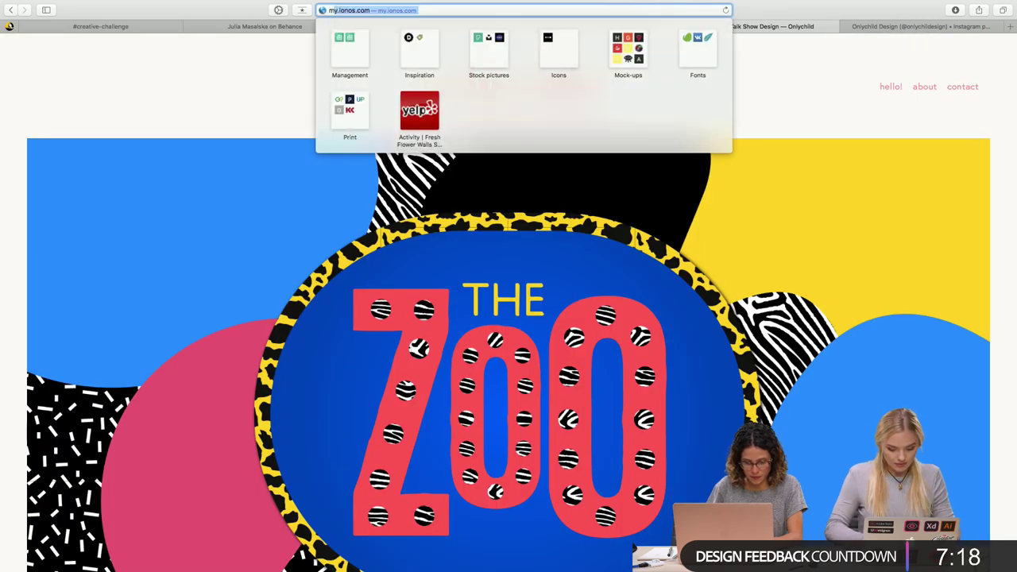
pyautogui.write('asalska.')
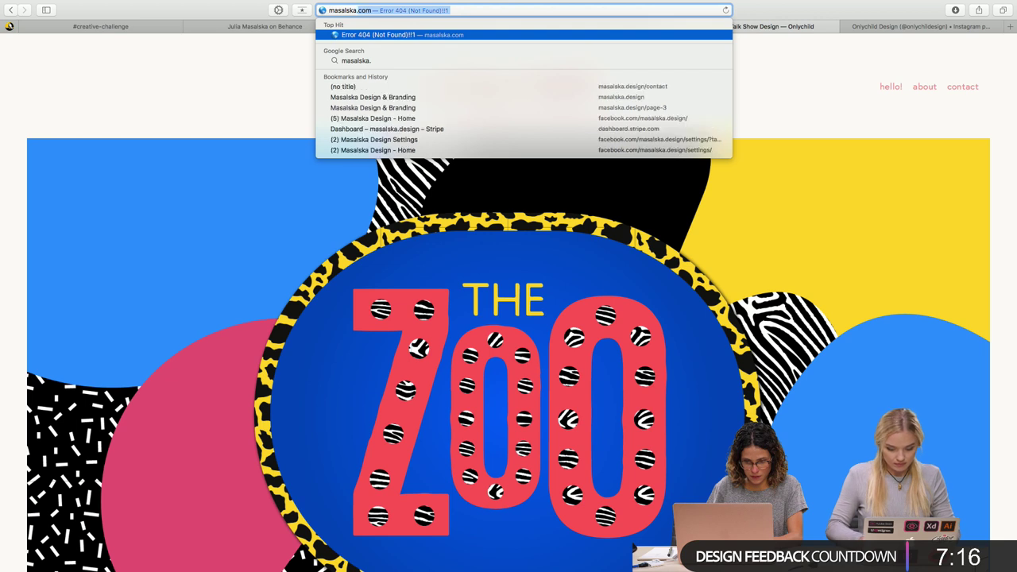
pyautogui.write('myportfolio.')
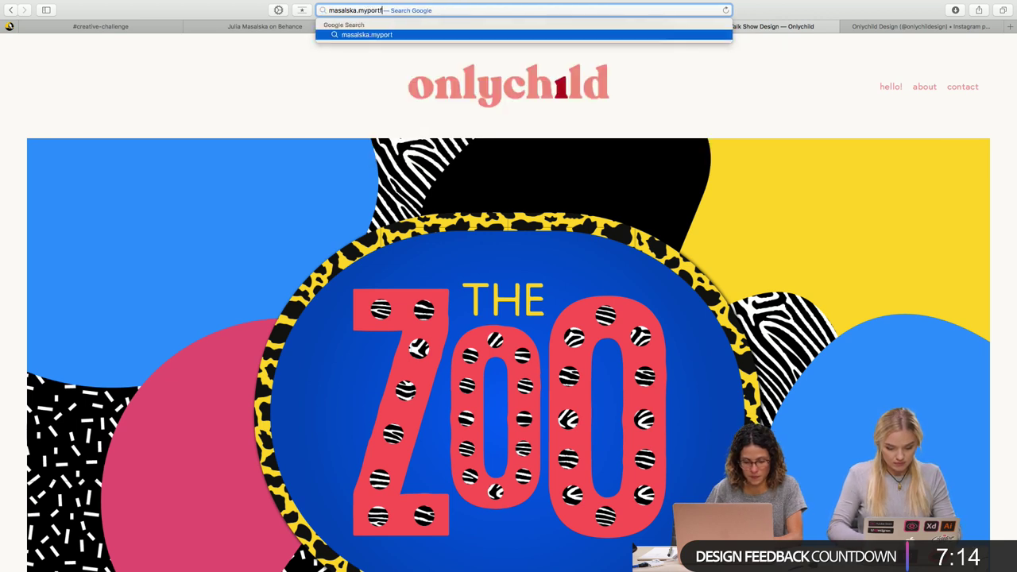
pyautogui.write('com')
# Load the designer's portfolio site and compare it with the Behance profile
pyautogui.press('Return')
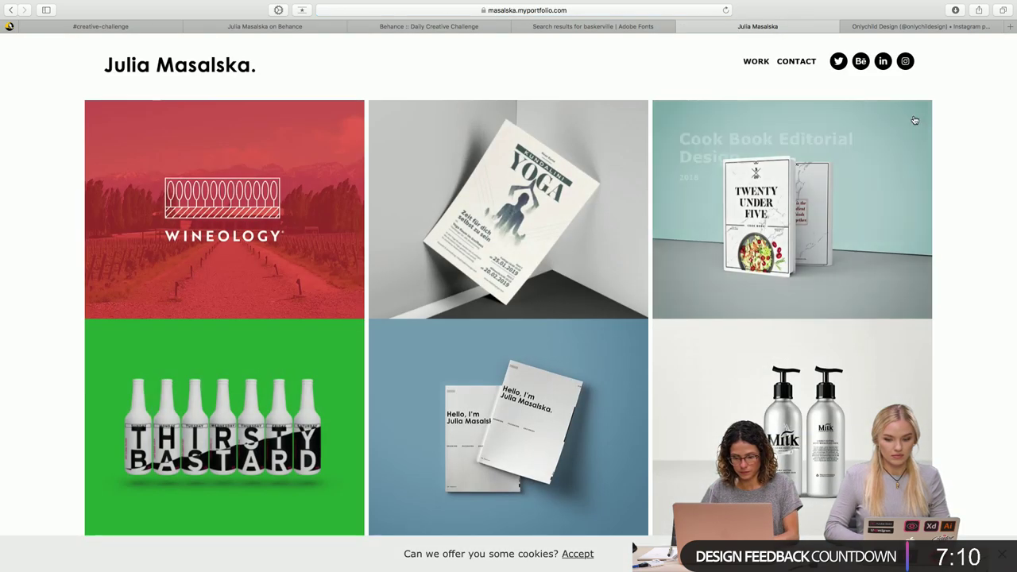
pyautogui.scroll(-2, 960, 169)
pyautogui.scroll(-5, 960, 169)
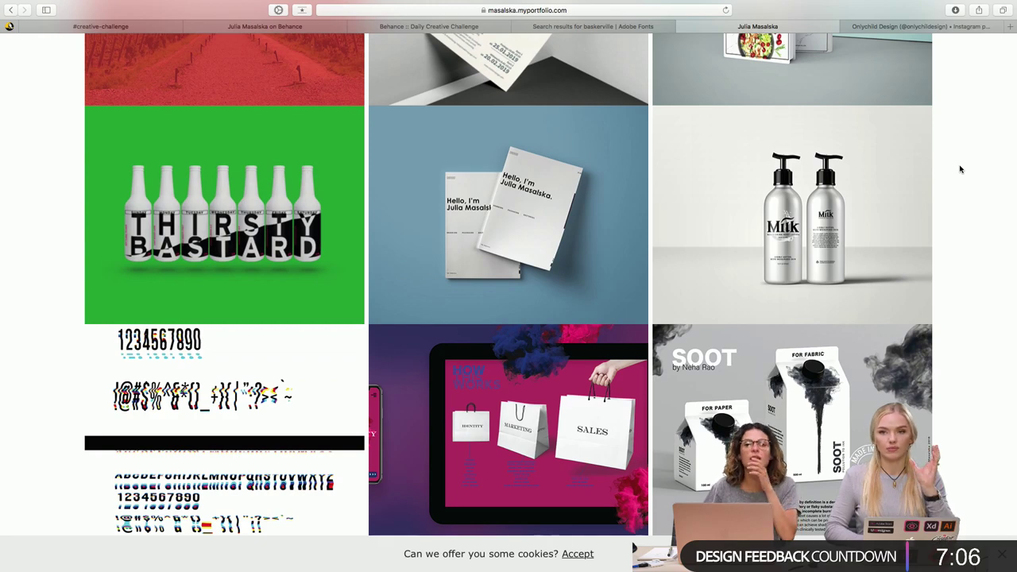
pyautogui.click(304, 27)
pyautogui.scroll(-3, 713, 283)
pyautogui.scroll(3, 713, 283)
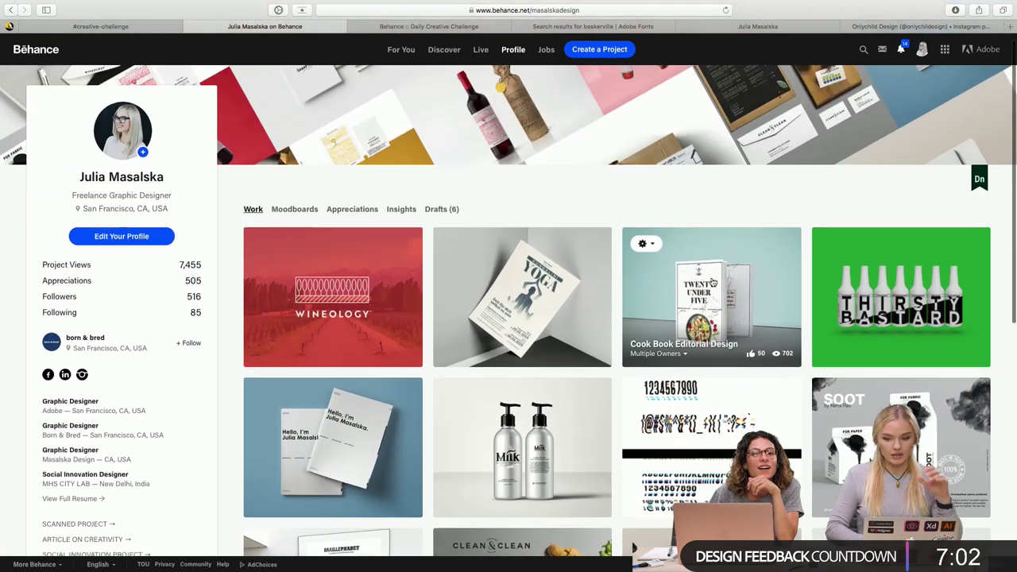
pyautogui.scroll(1, 713, 282)
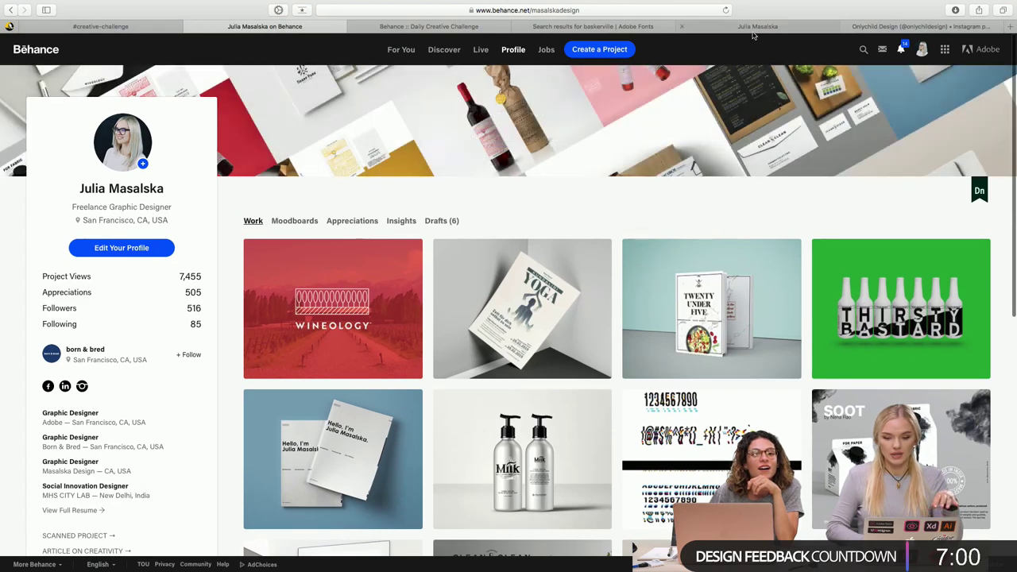
# Browse the portfolio grid with Wineology and Cook Book Editorial Design, glancing back at Behance
pyautogui.click(754, 29)
pyautogui.scroll(5, 973, 241)
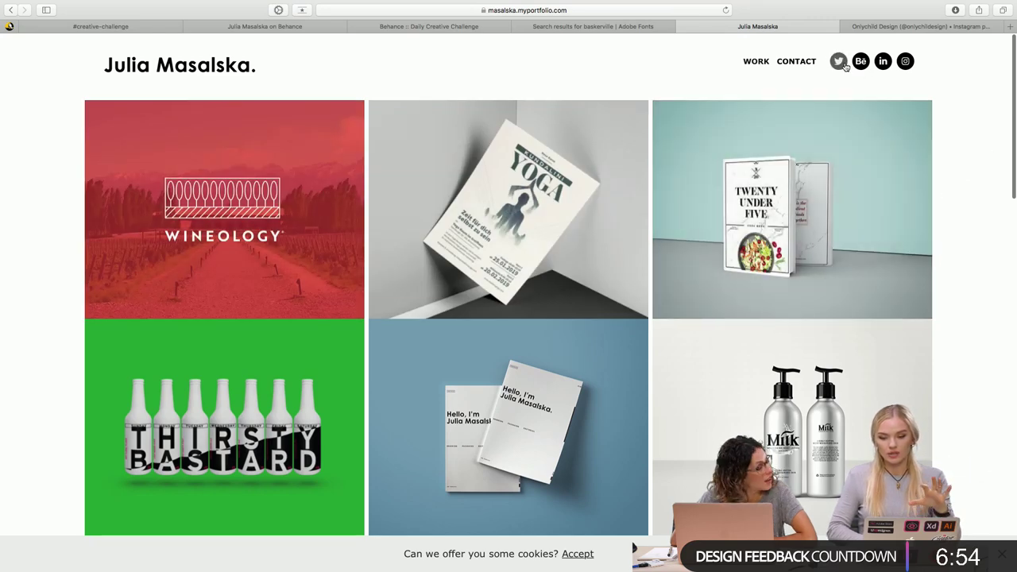
pyautogui.scroll(-1, 974, 163)
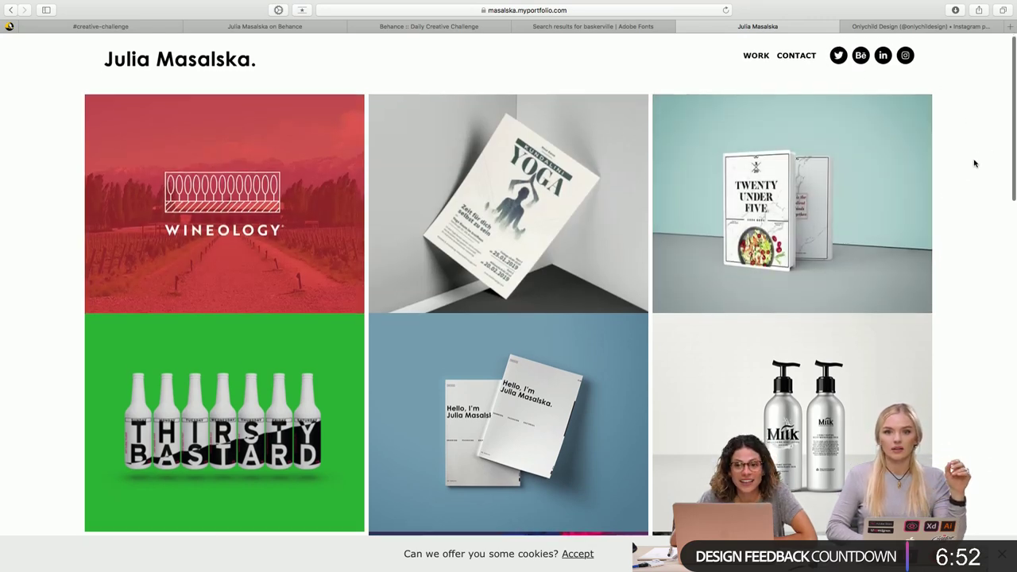
pyautogui.scroll(-1, 974, 163)
pyautogui.scroll(1, 974, 163)
pyautogui.scroll(-5, 975, 163)
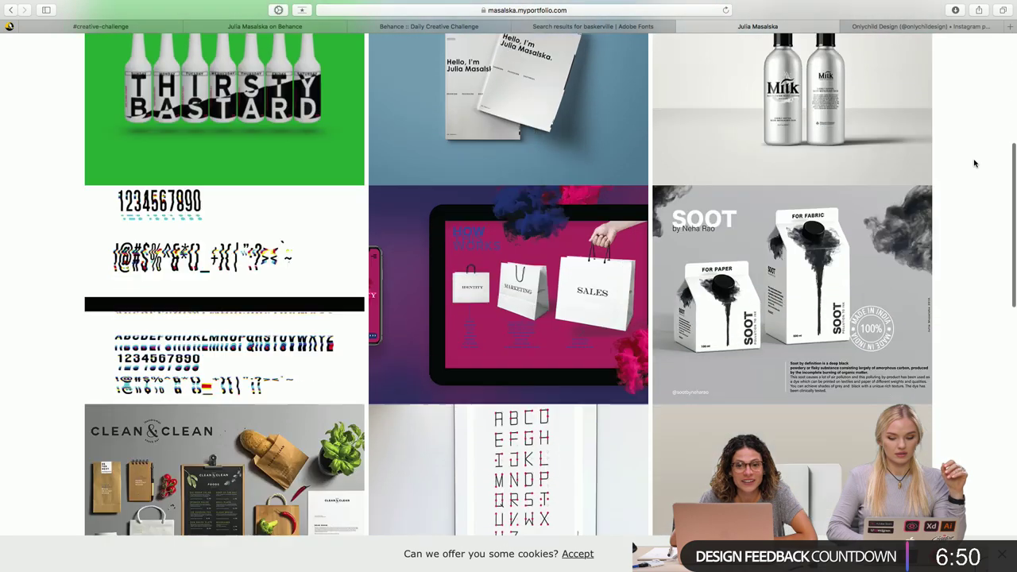
pyautogui.scroll(-8, 975, 163)
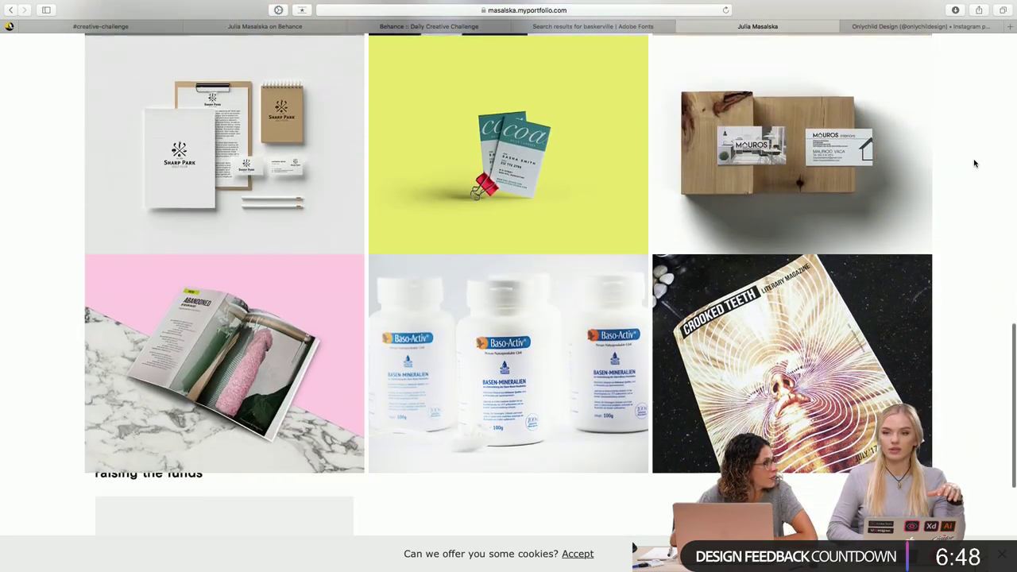
pyautogui.scroll(-5, 974, 163)
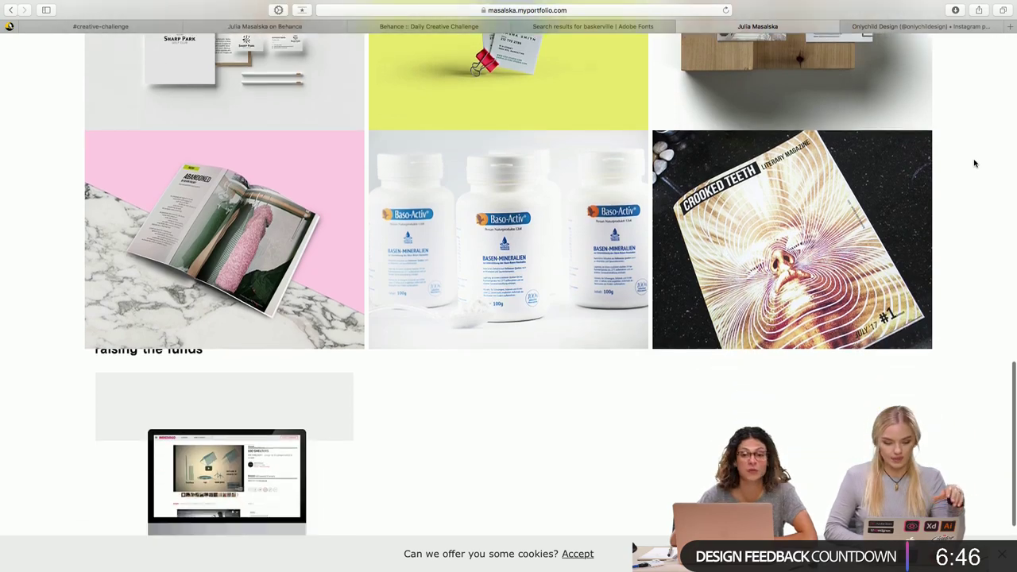
pyautogui.scroll(7, 974, 162)
pyautogui.scroll(15, 974, 163)
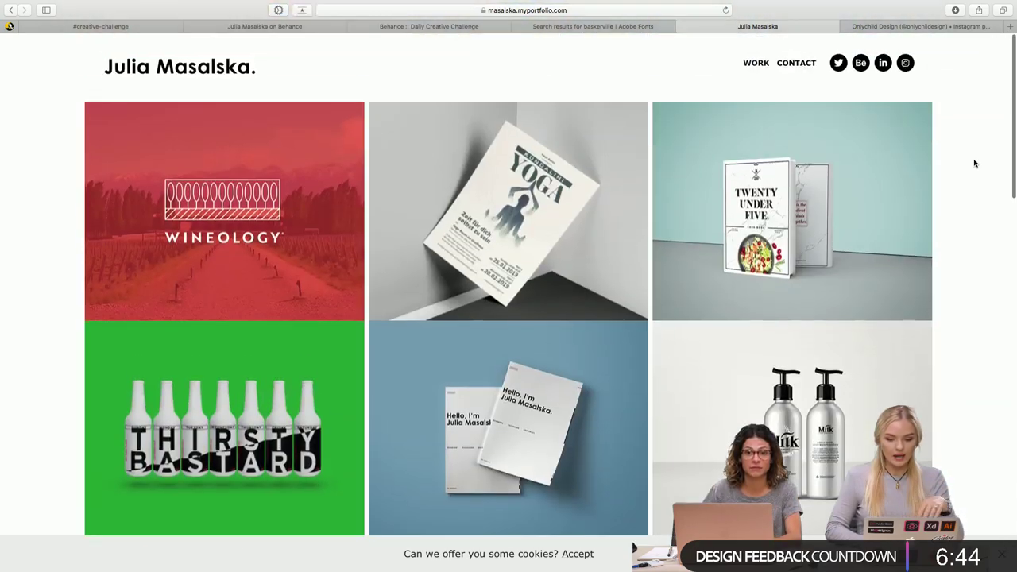
pyautogui.click(291, 27)
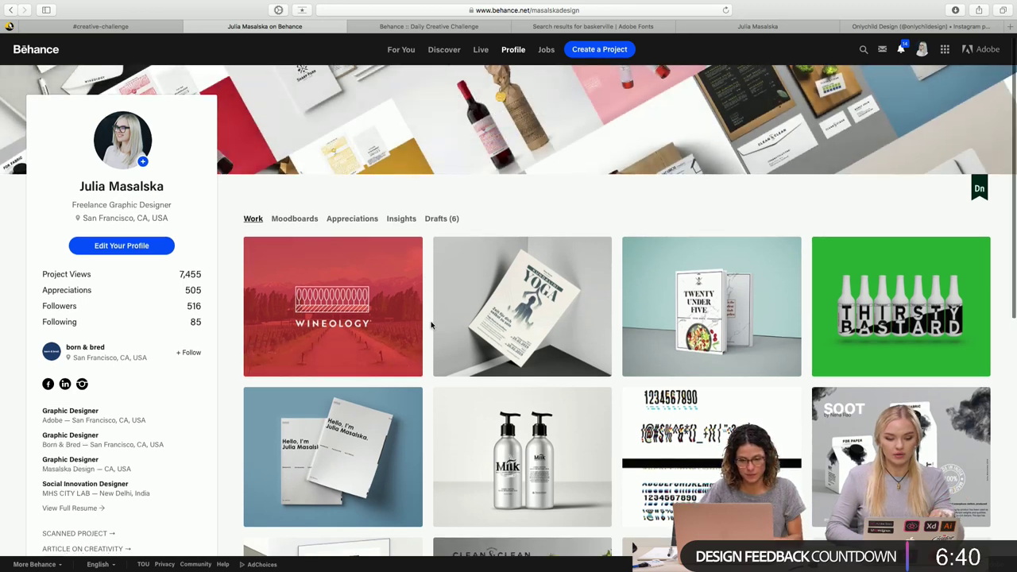
pyautogui.scroll(-3, 427, 284)
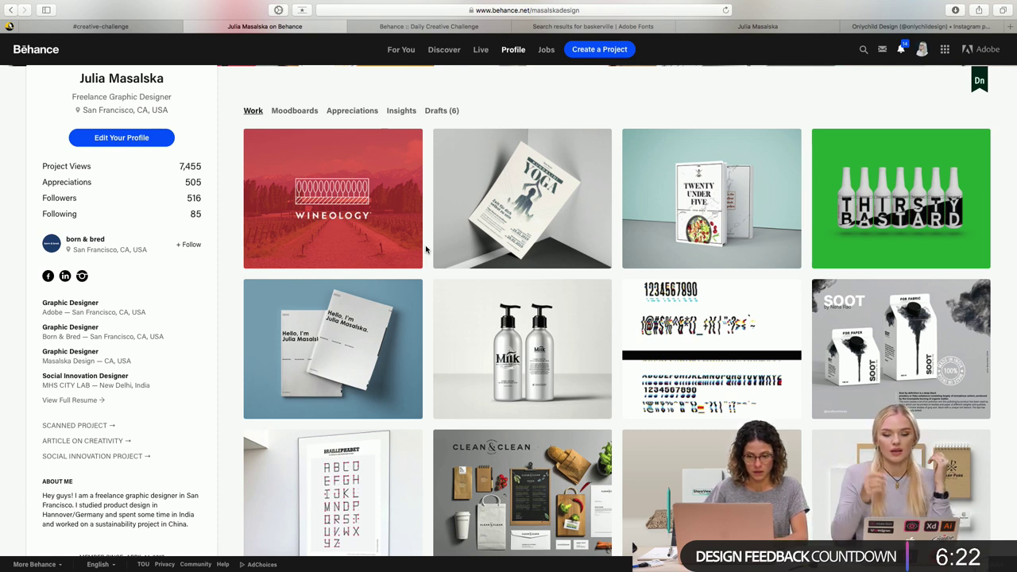
pyautogui.click(737, 29)
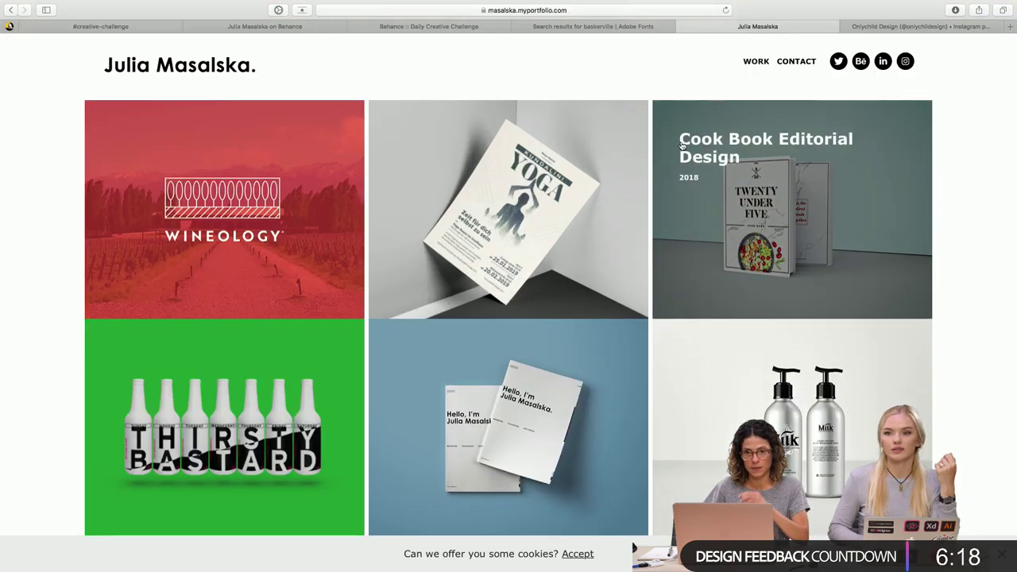
# In Shop Sign Mockup.psd, select the YOUR DESIGN HERE layer and reach Save As in the File menu
pyautogui.click(300, 28)
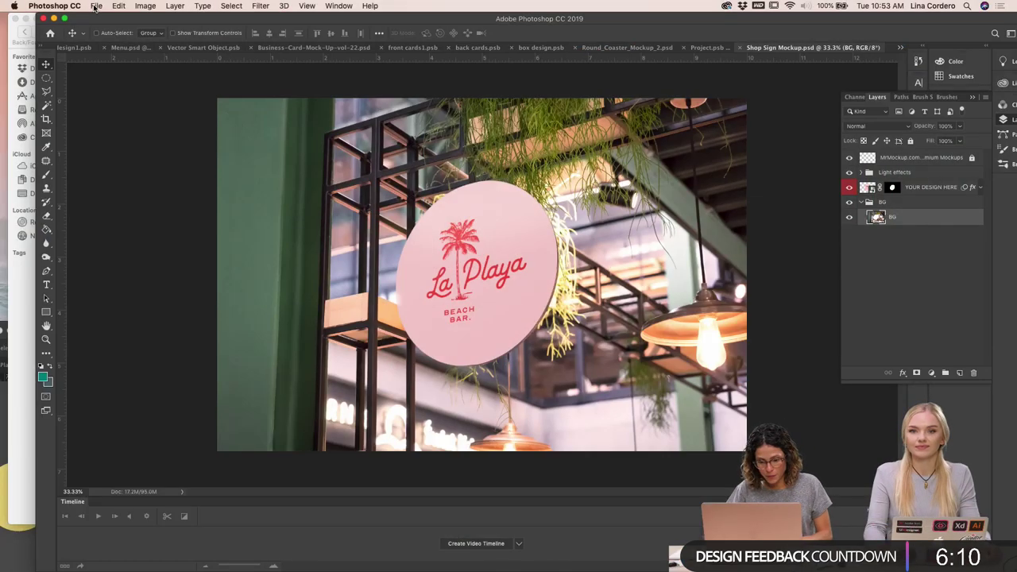
pyautogui.click(947, 190)
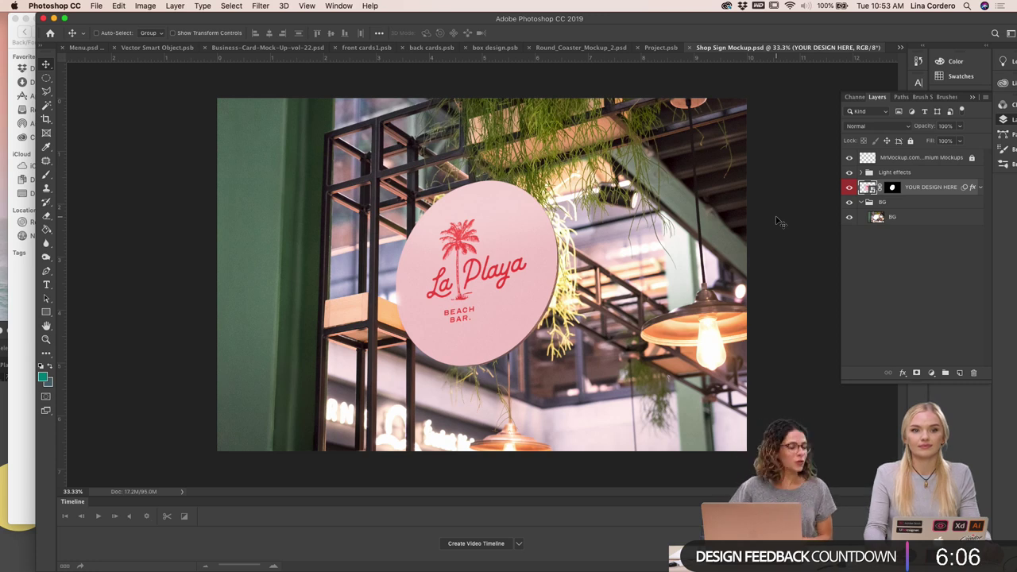
pyautogui.click(97, 6)
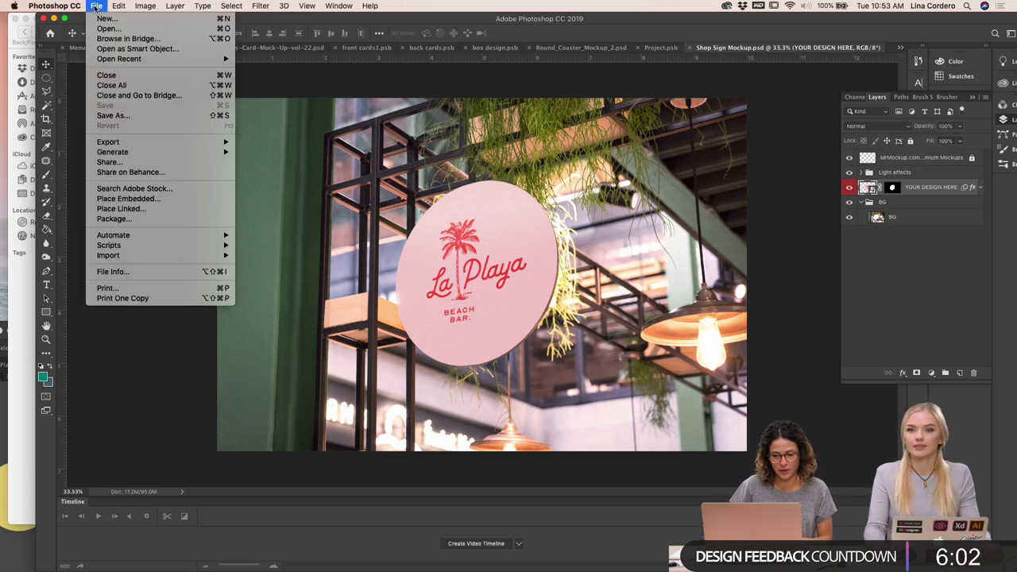
pyautogui.click(96, 6)
pyautogui.click(96, 6)
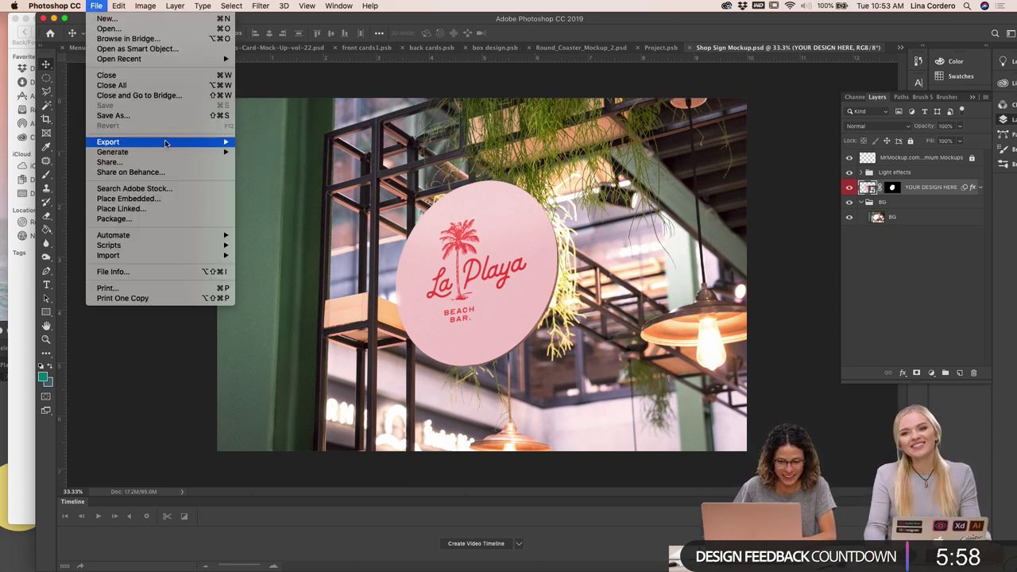
pyautogui.moveTo(133, 143)
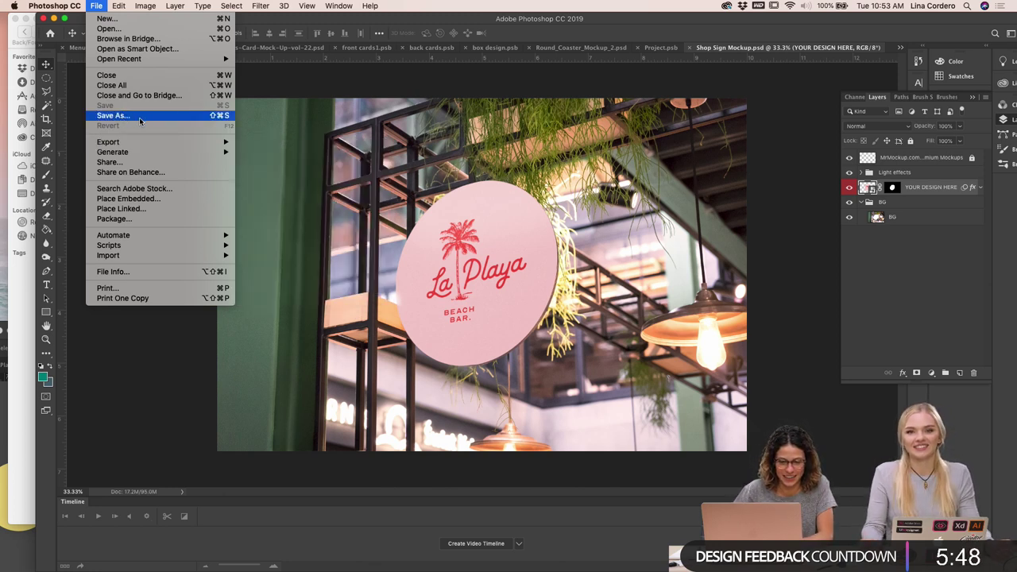
# Start a Save As and choose the Assets folder as the destination
pyautogui.click(136, 119)
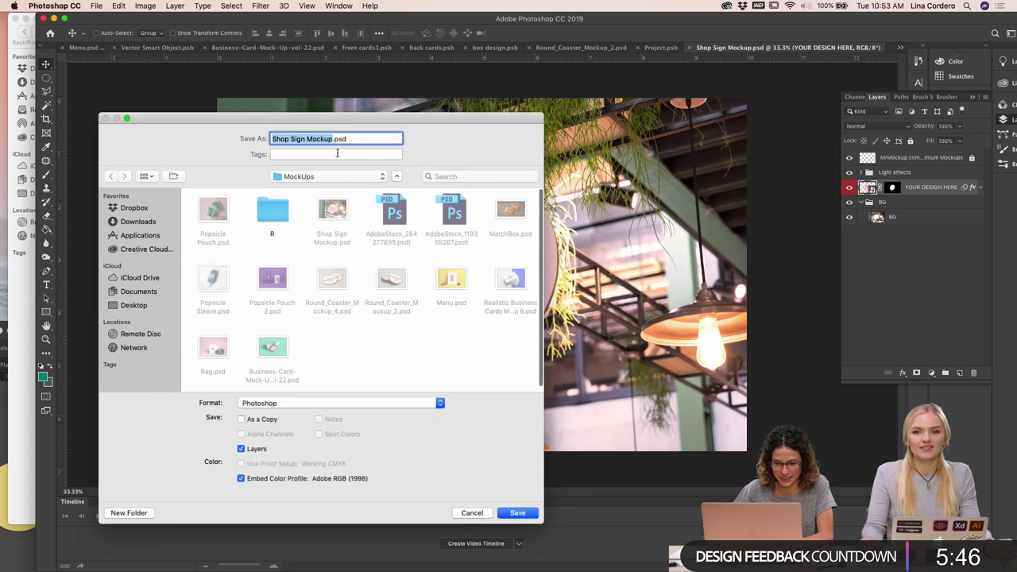
pyautogui.click(333, 141)
pyautogui.moveTo(333, 140); pyautogui.dragTo(254, 139)
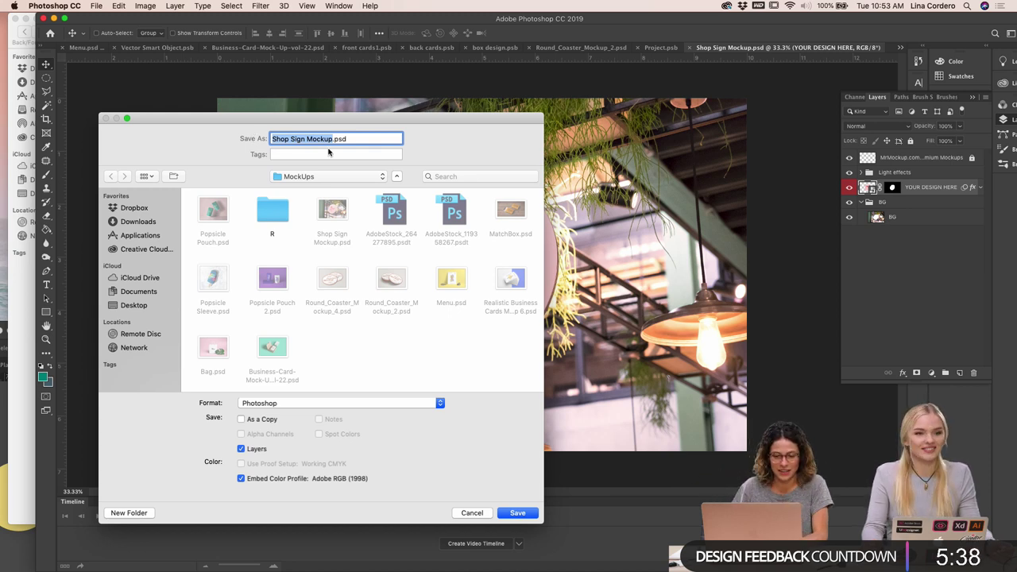
pyautogui.click(303, 177)
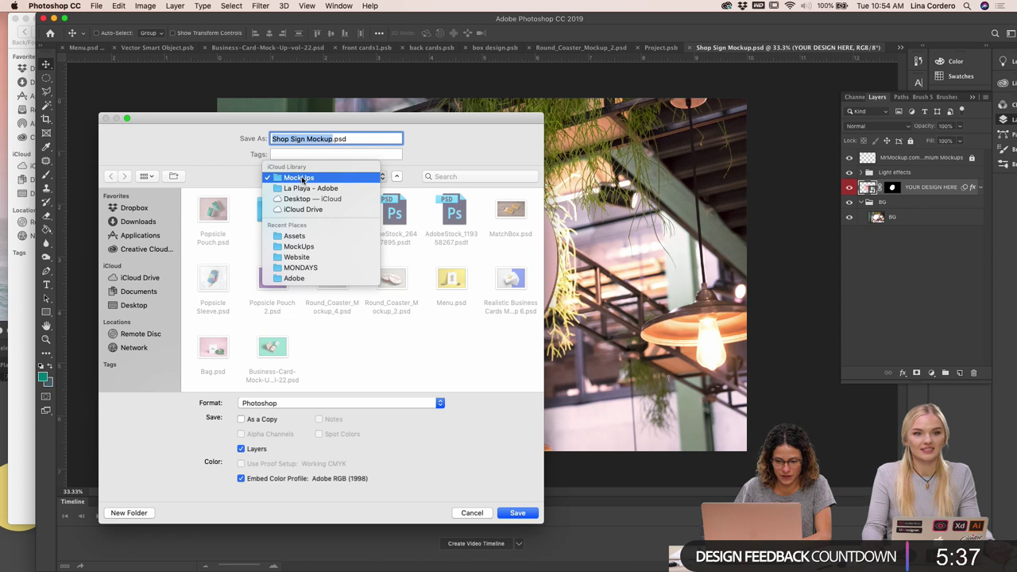
pyautogui.click(294, 236)
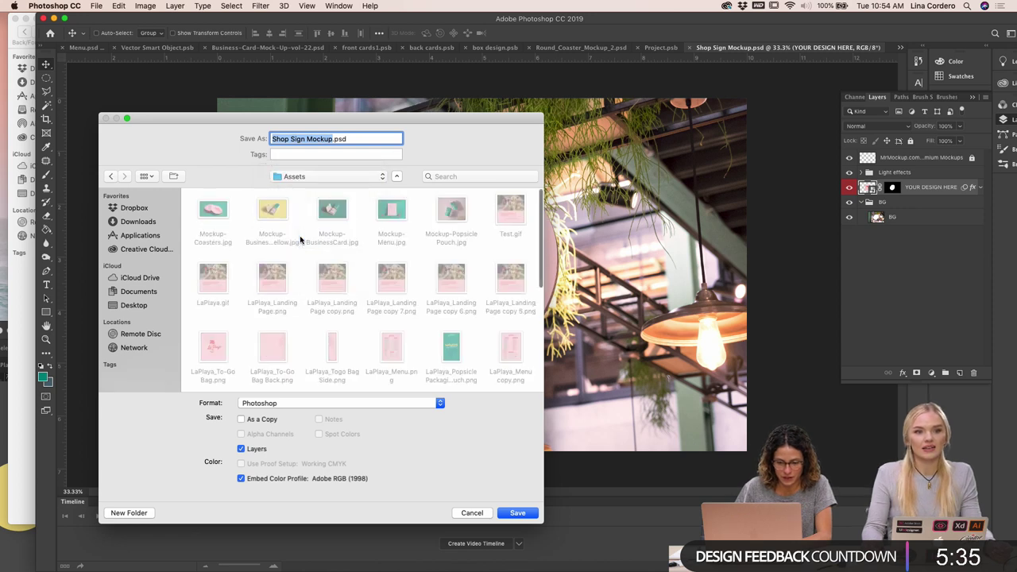
# Name the file Mockup-Storefront and save it as a maximum-quality JPEG
pyautogui.click(216, 213)
pyautogui.click(330, 138)
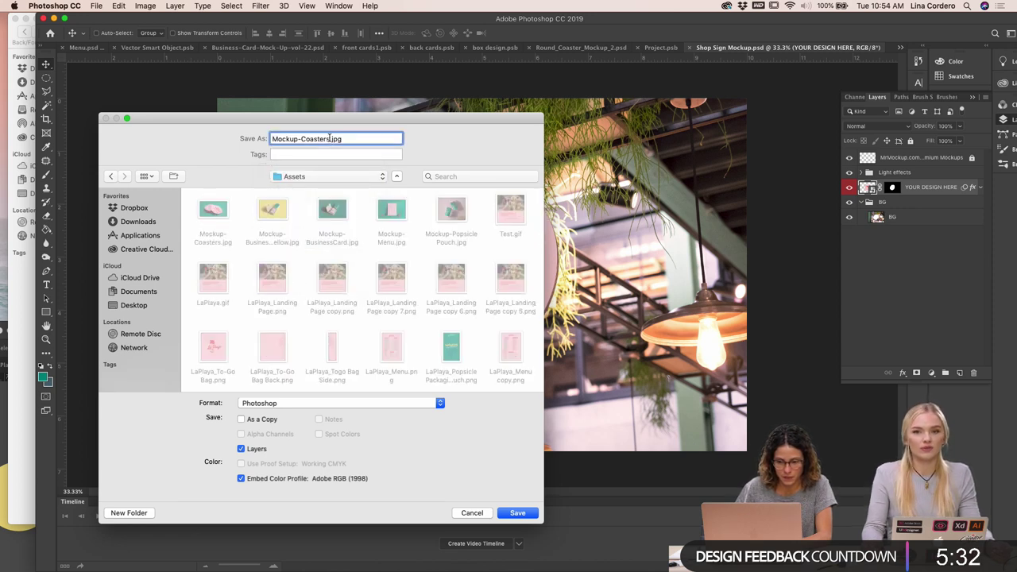
pyautogui.moveTo(329, 138); pyautogui.dragTo(303, 134)
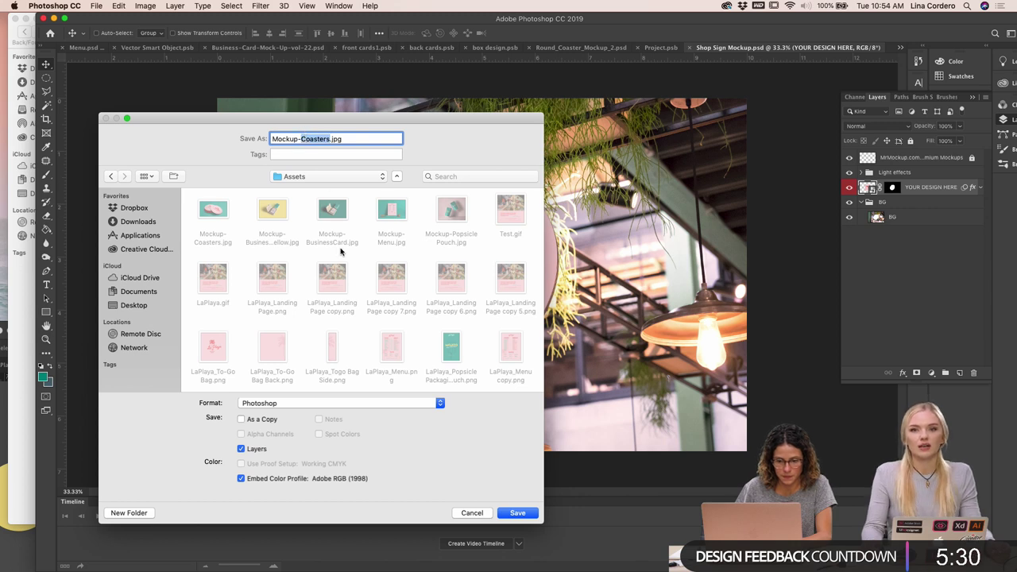
pyautogui.press('BackSpace')
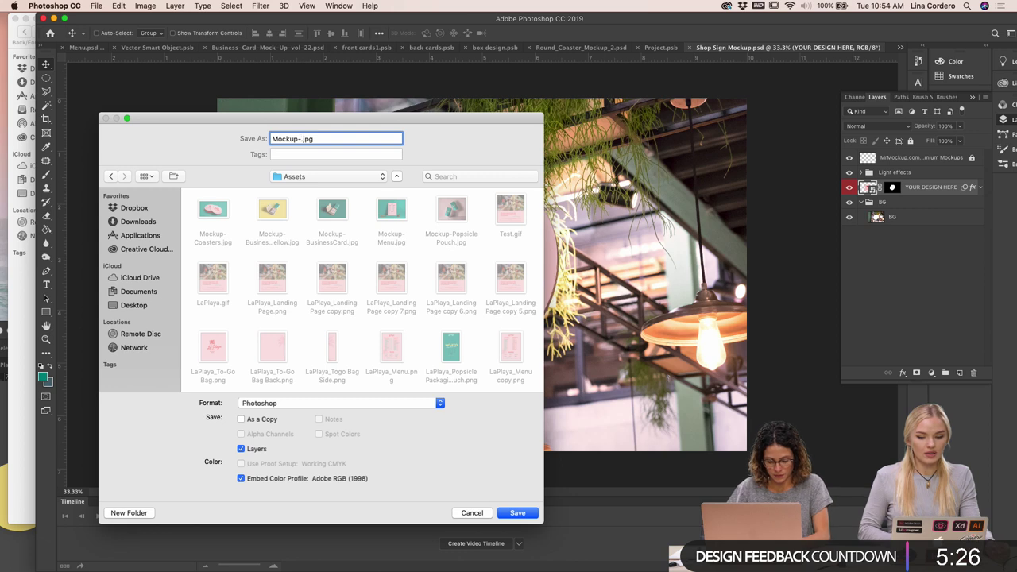
pyautogui.write('Storefront')
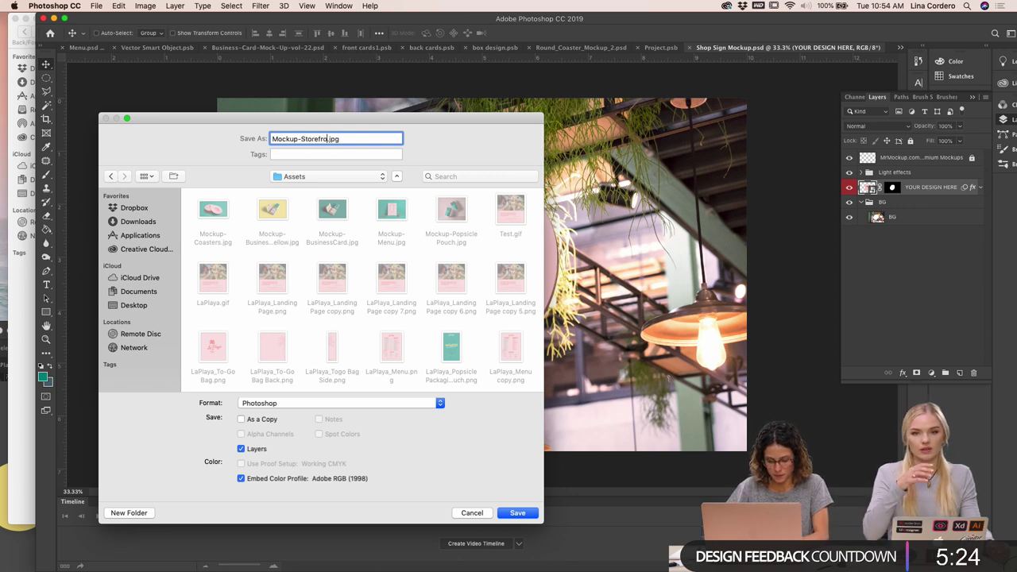
pyautogui.click(379, 406)
pyautogui.click(334, 470)
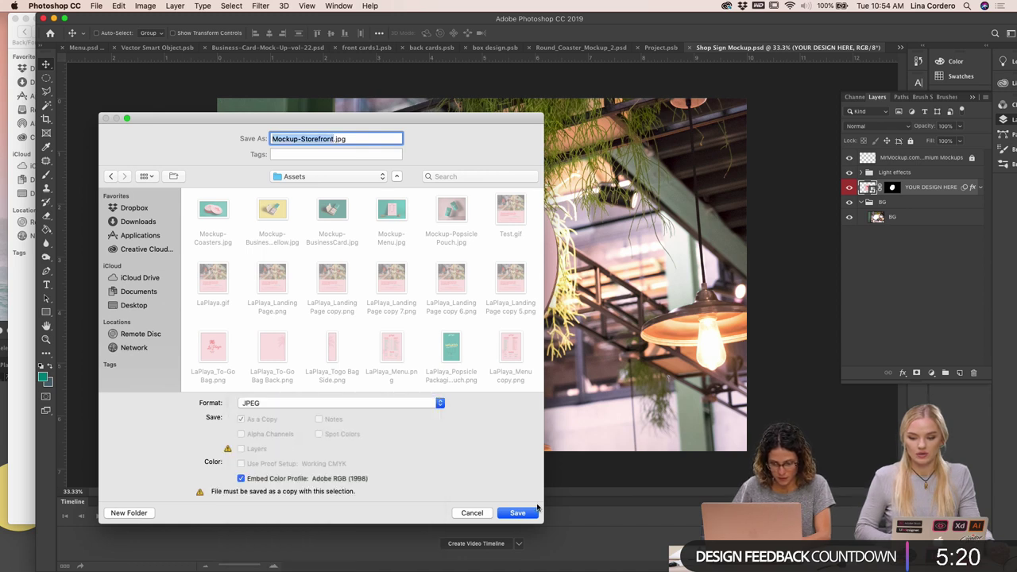
pyautogui.click(517, 514)
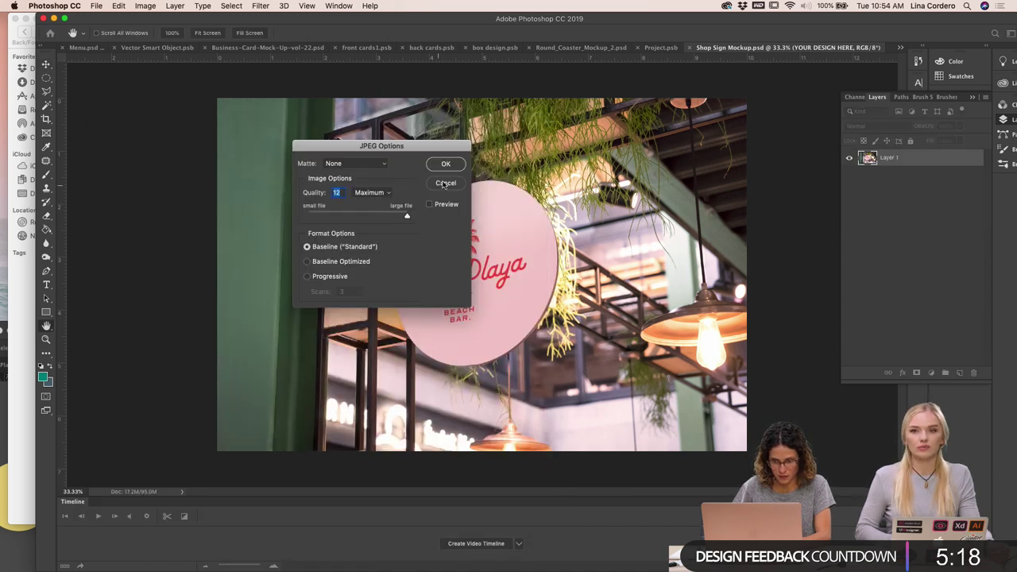
pyautogui.click(447, 164)
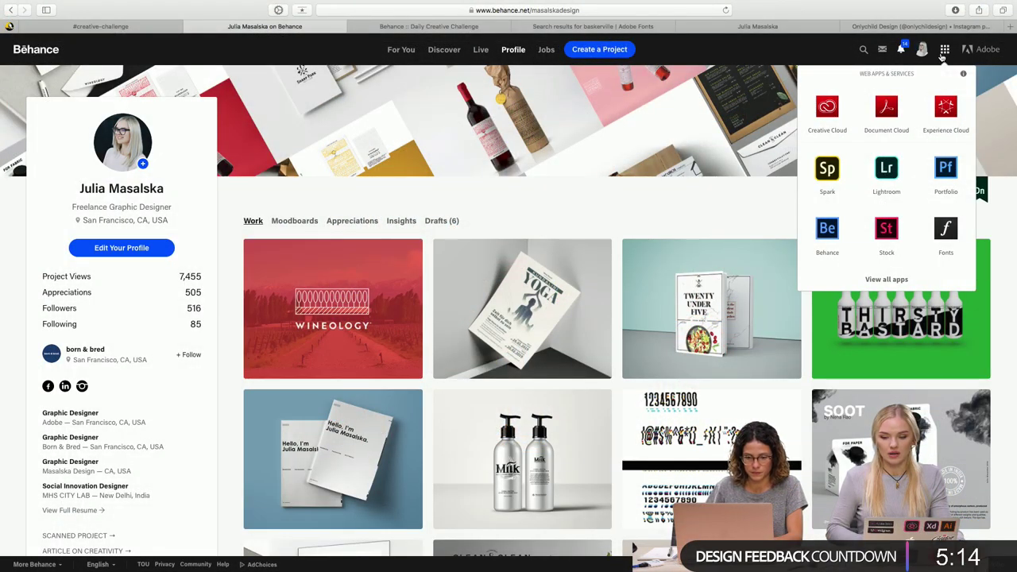
pyautogui.scroll(-1, 945, 53)
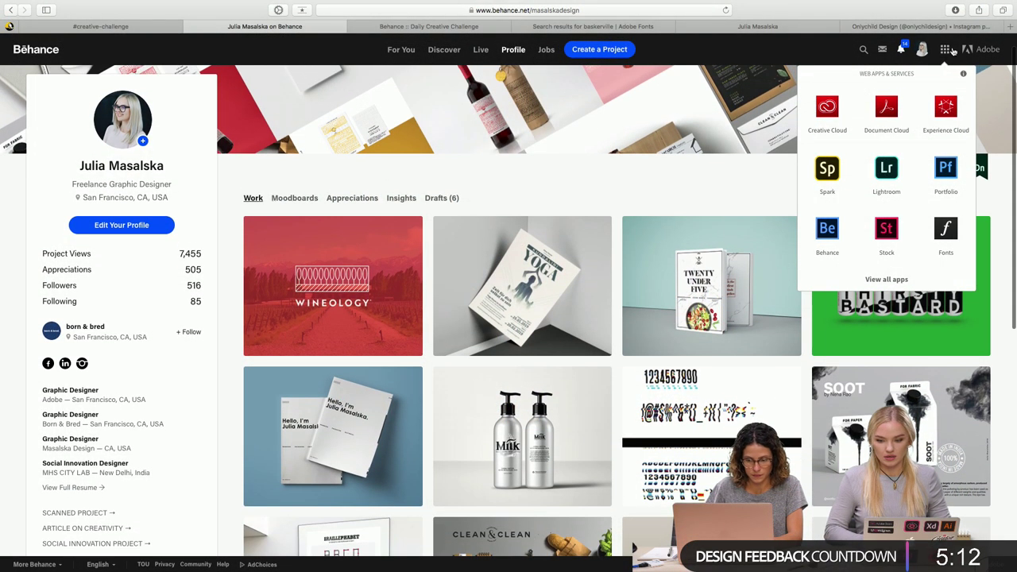
pyautogui.scroll(-2, 954, 53)
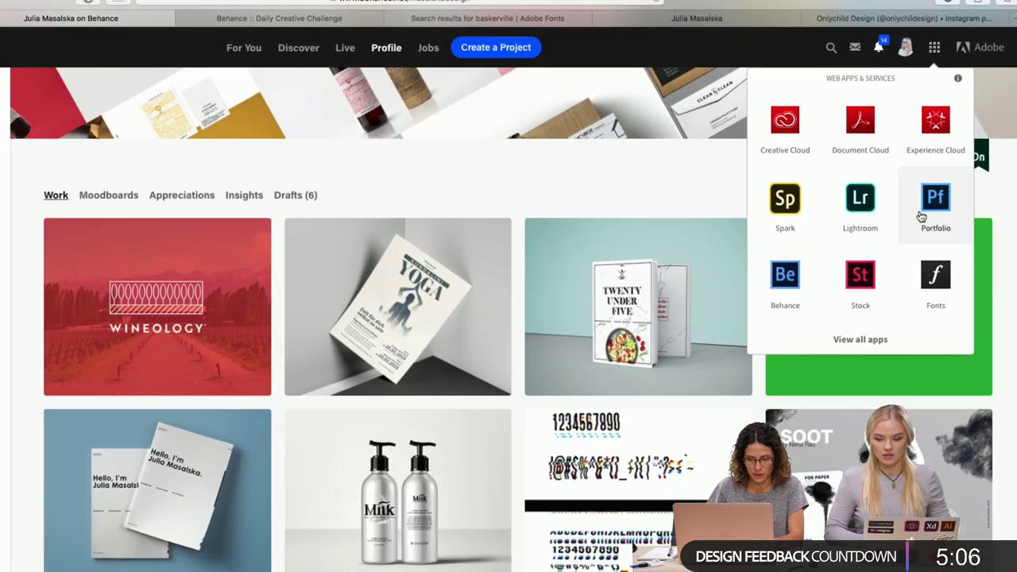
# Open the Adobe Portfolio homepage from Behance's apps menu, skim it, and return to Behance
pyautogui.click(935, 208)
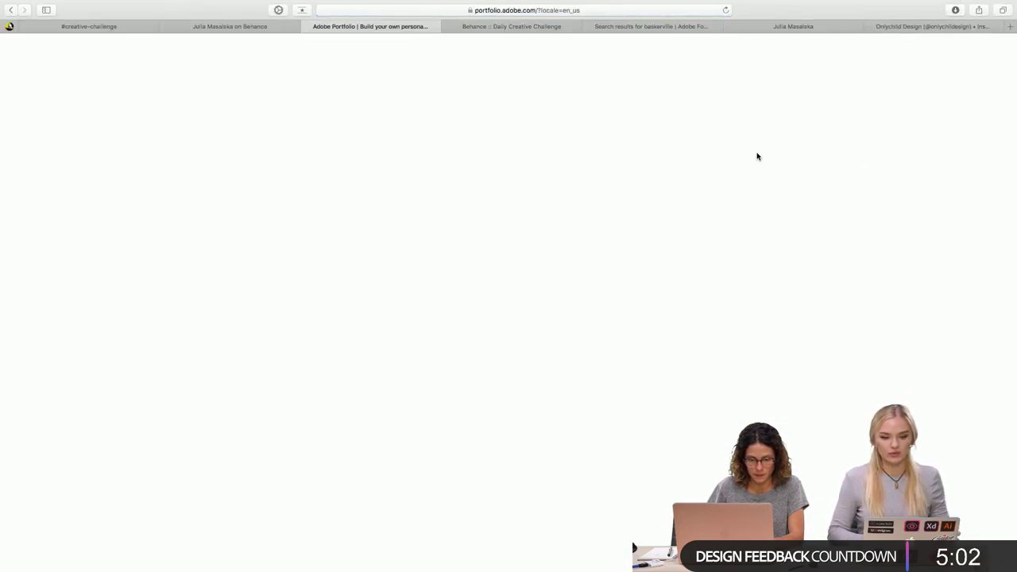
pyautogui.scroll(-10, 757, 157)
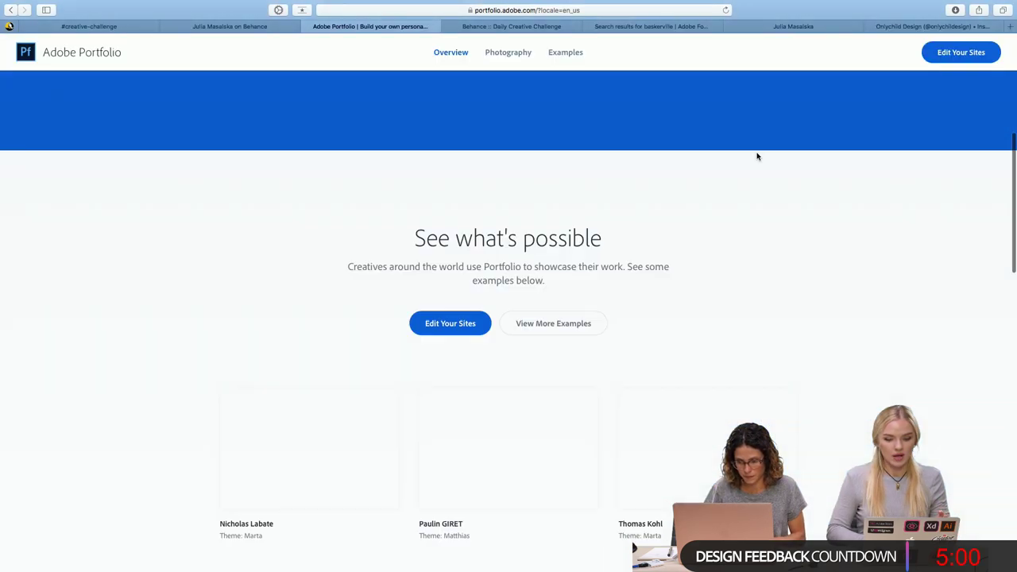
pyautogui.scroll(10, 756, 157)
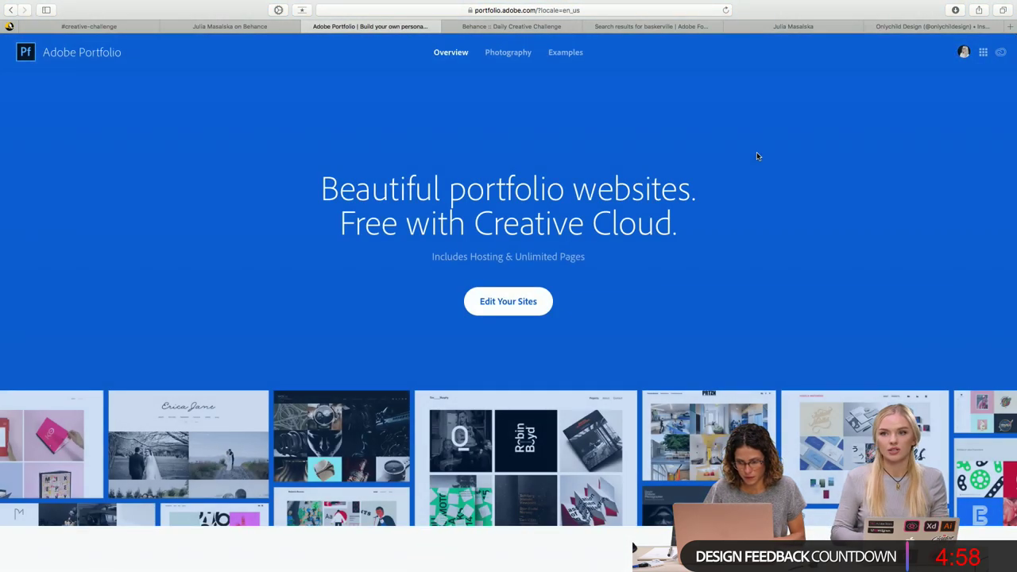
pyautogui.click(263, 26)
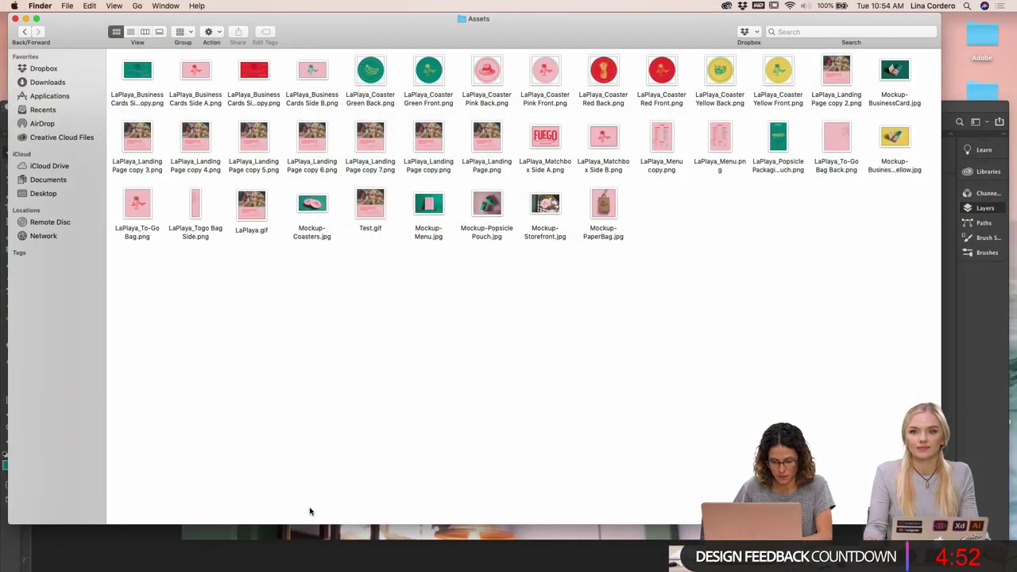
# Go back to La Playa - Adobe, enter the MockUps folder and open MatchBox.psd
pyautogui.click(24, 33)
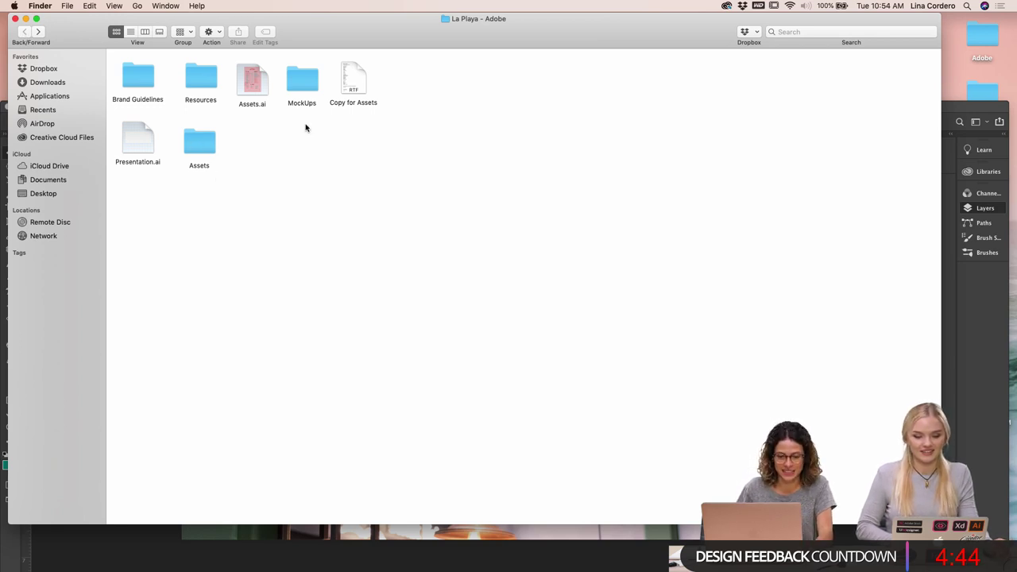
pyautogui.click(316, 79)
pyautogui.click(254, 177)
pyautogui.click(197, 149)
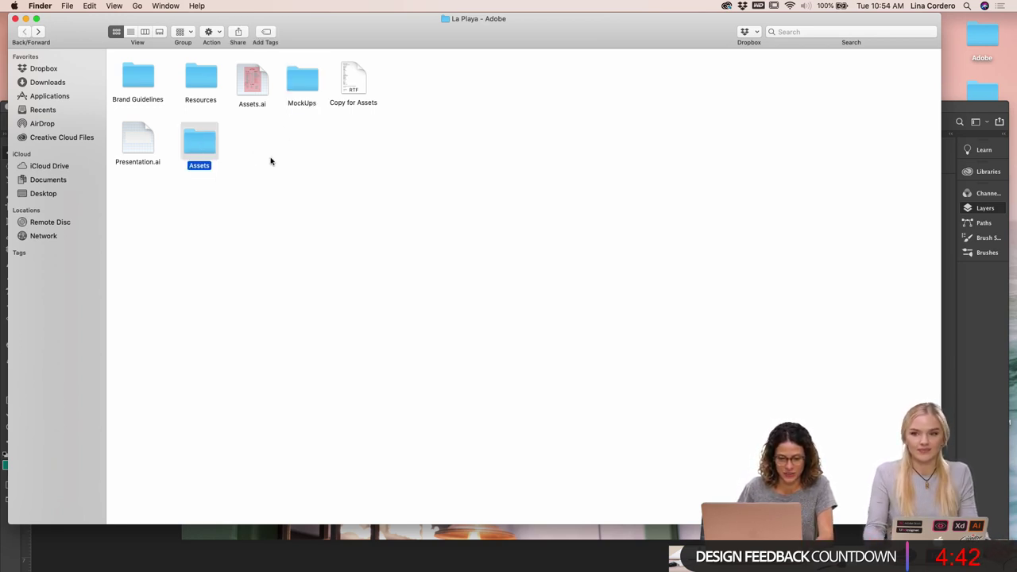
pyautogui.click(271, 161)
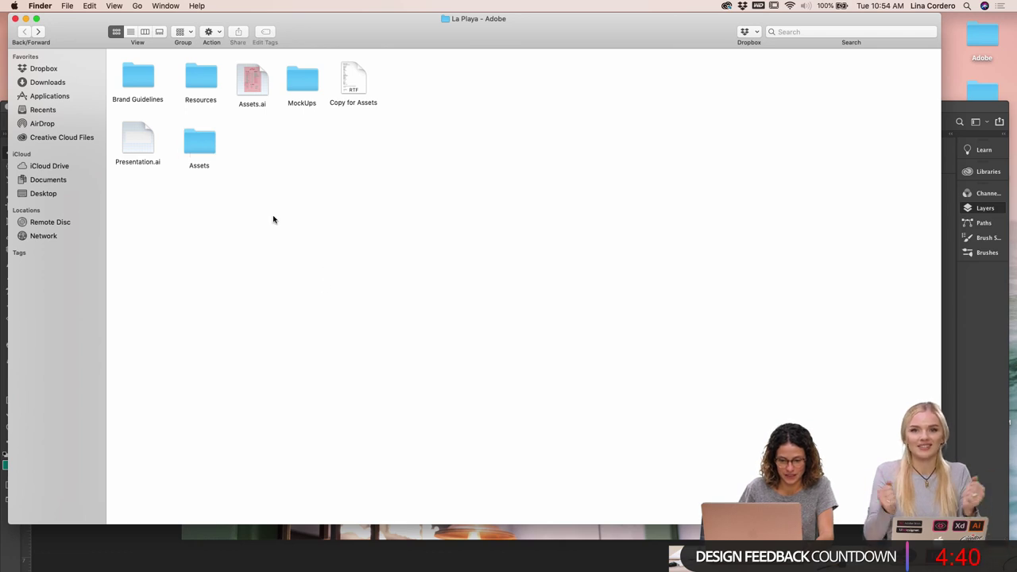
pyautogui.doubleClick(305, 89)
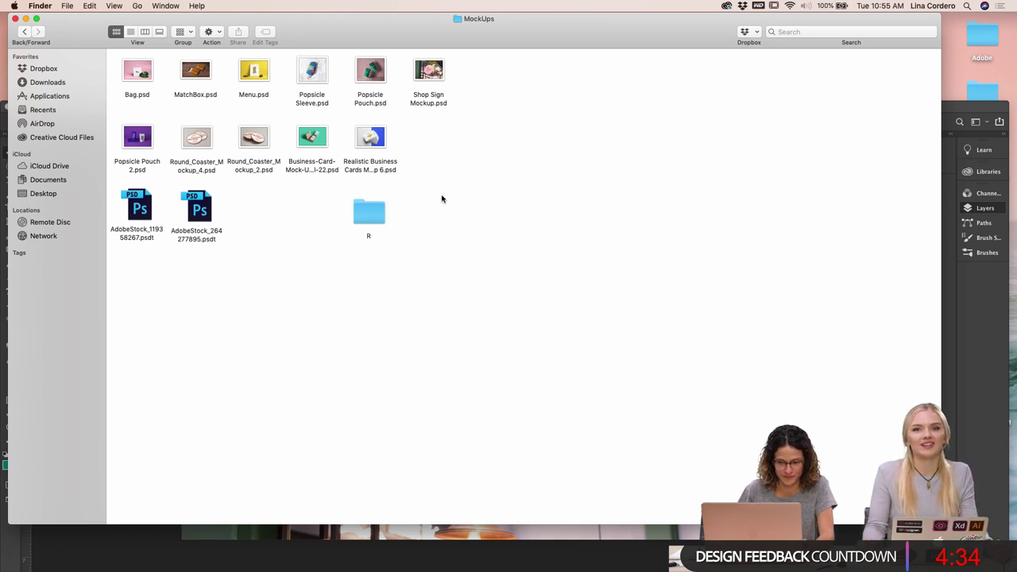
pyautogui.doubleClick(199, 74)
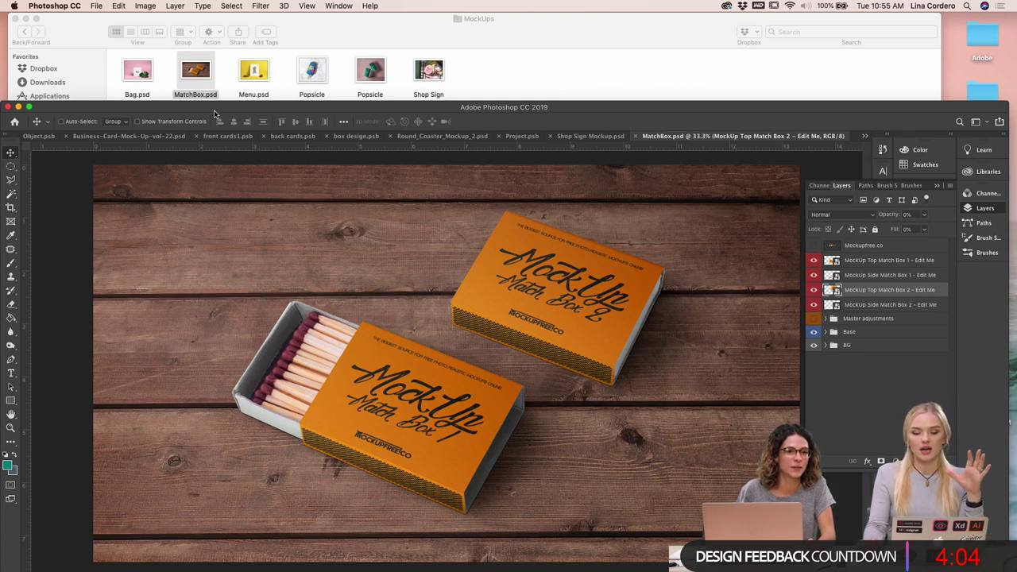
# Raise the MatchBox.psd window so the whole canvas and timeline are visible
pyautogui.moveTo(310, 109); pyautogui.dragTo(306, 38)
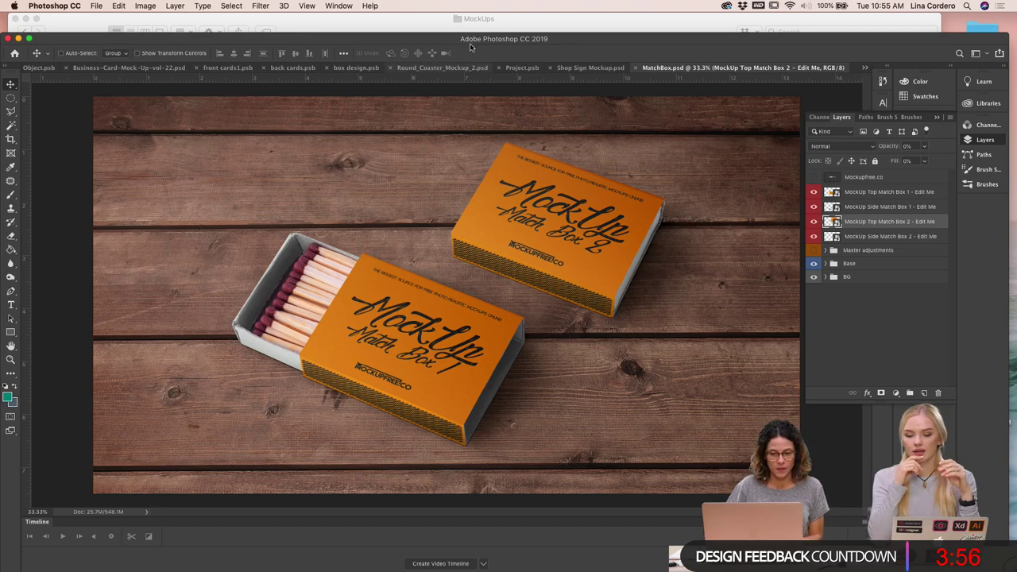
pyautogui.moveTo(395, 43); pyautogui.dragTo(420, 24)
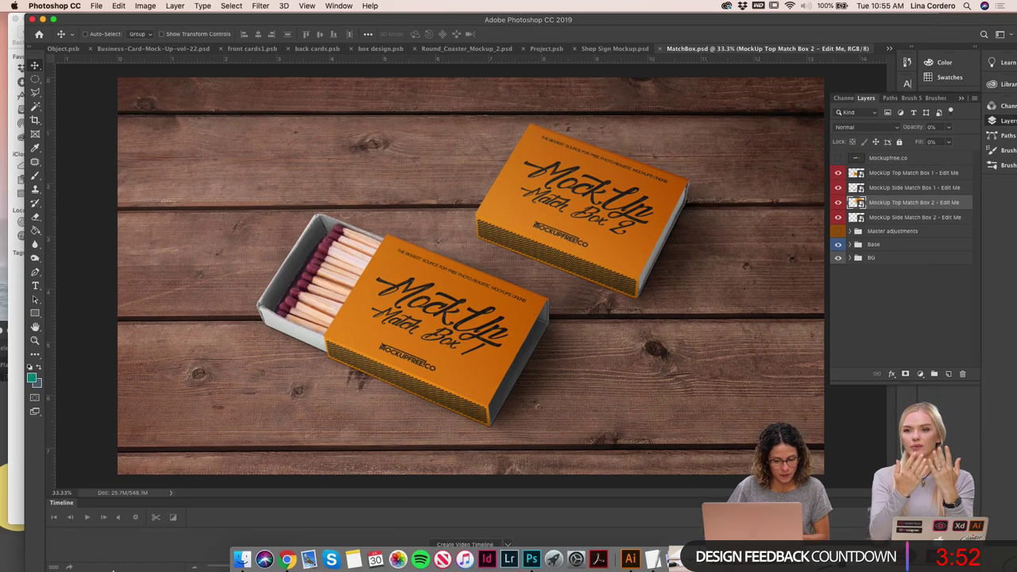
pyautogui.moveTo(276, 20); pyautogui.dragTo(257, 33)
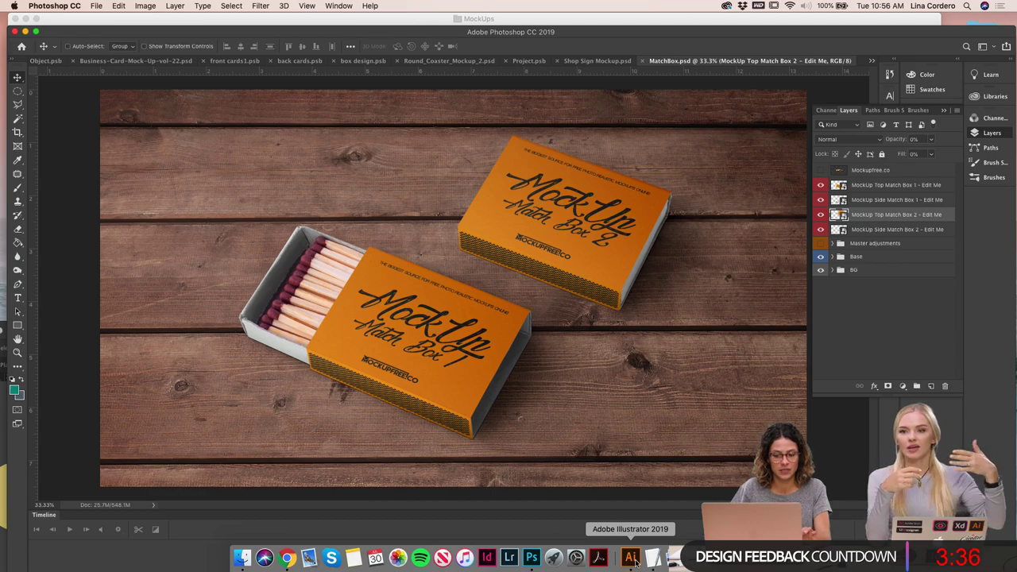
pyautogui.click(633, 561)
# Select and copy the FUEGO matchbox cover in Assets.ai, then bring Photoshop forward
pyautogui.moveTo(392, 413); pyautogui.dragTo(415, 119)
pyautogui.scroll(5, 419, 320)
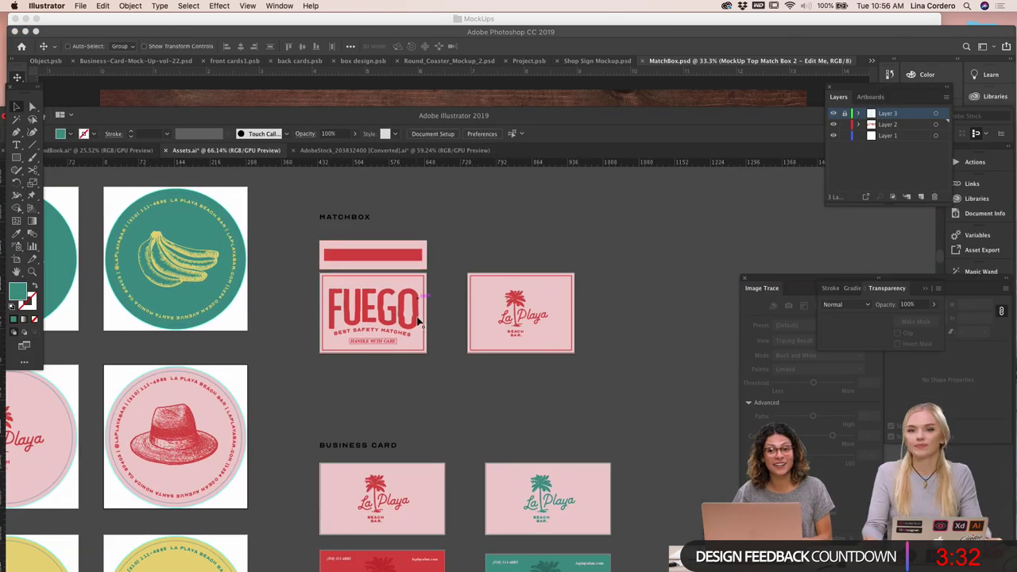
pyautogui.scroll(-2, 420, 321)
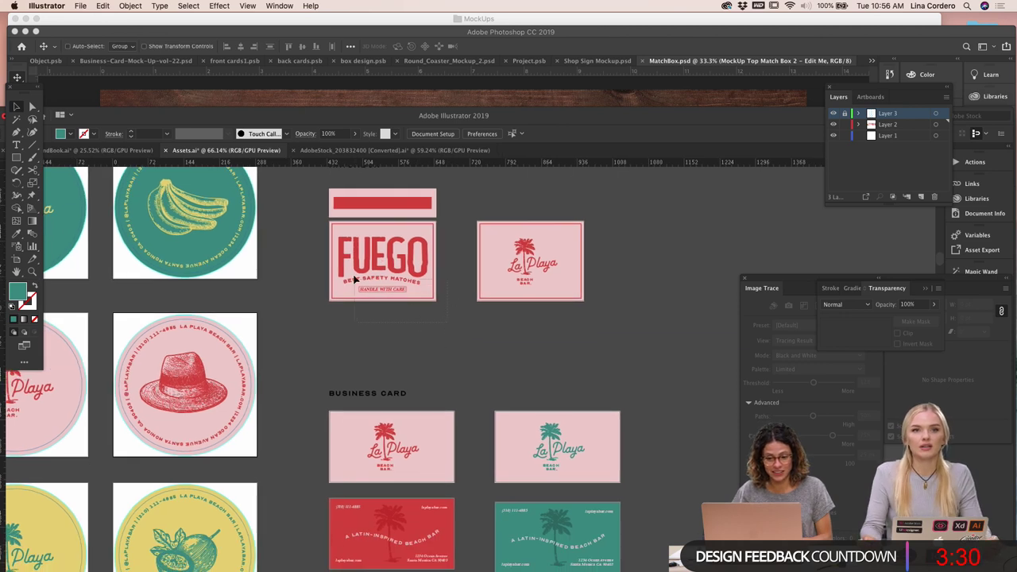
pyautogui.click(327, 227)
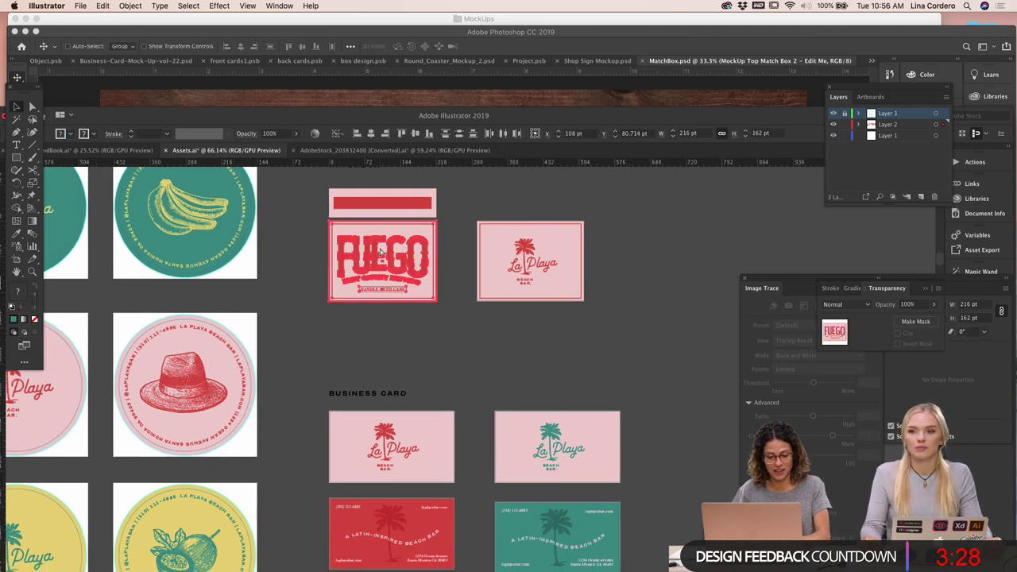
pyautogui.click(354, 101)
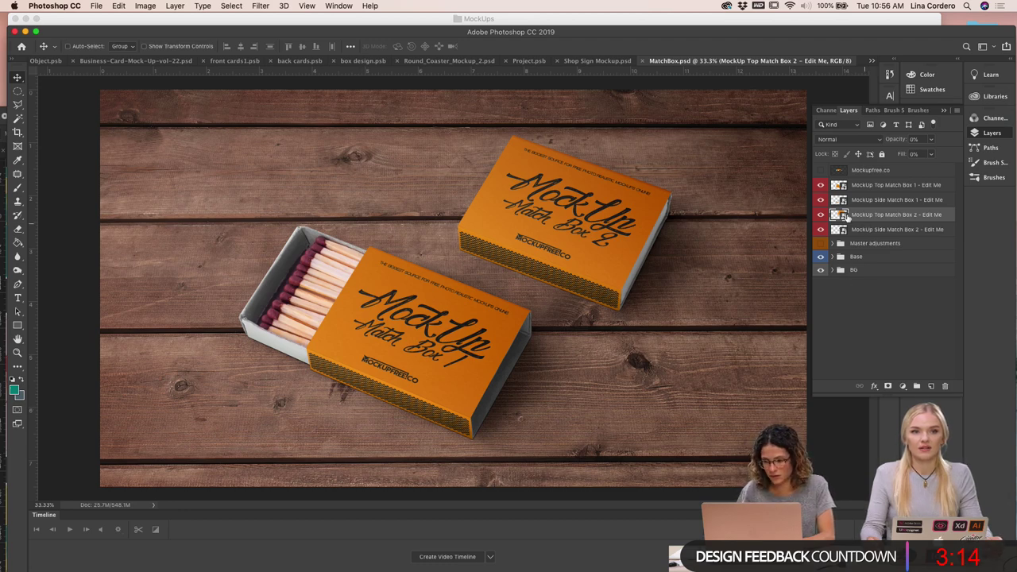
# Open the MockUp Top Match Box 1 smart object and paste the FUEGO art as a smart object
pyautogui.click(873, 216)
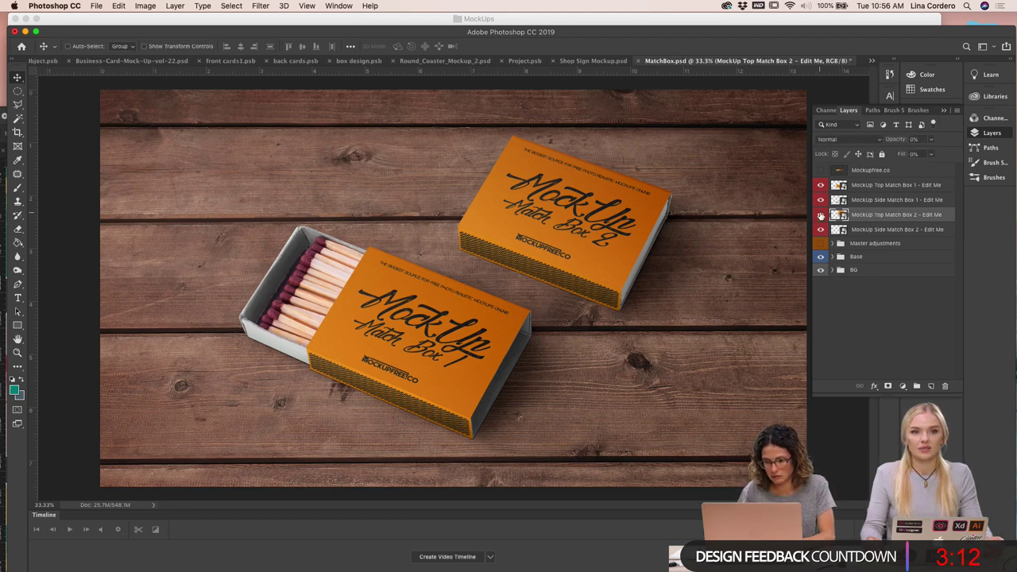
pyautogui.click(839, 199)
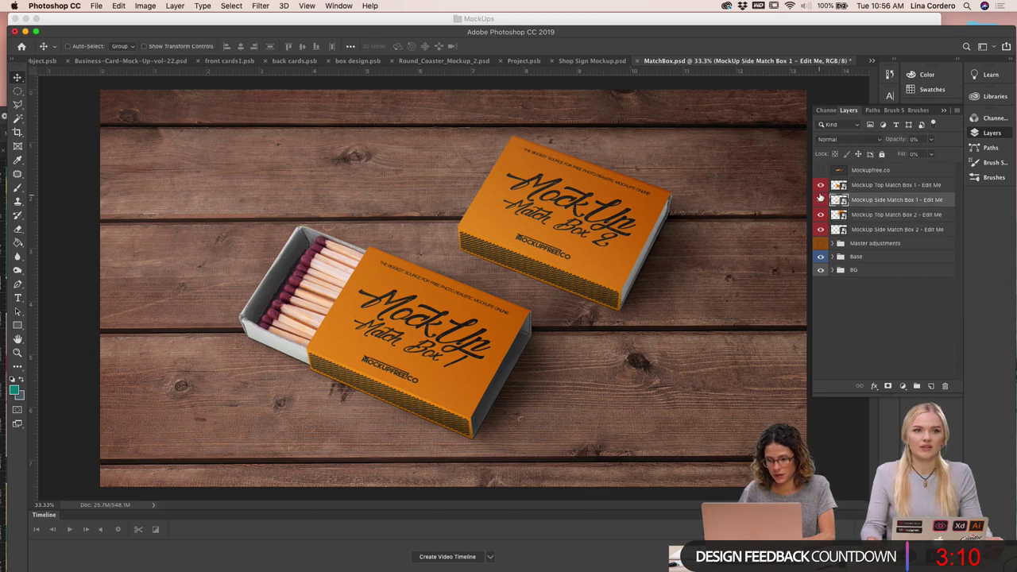
pyautogui.click(876, 186)
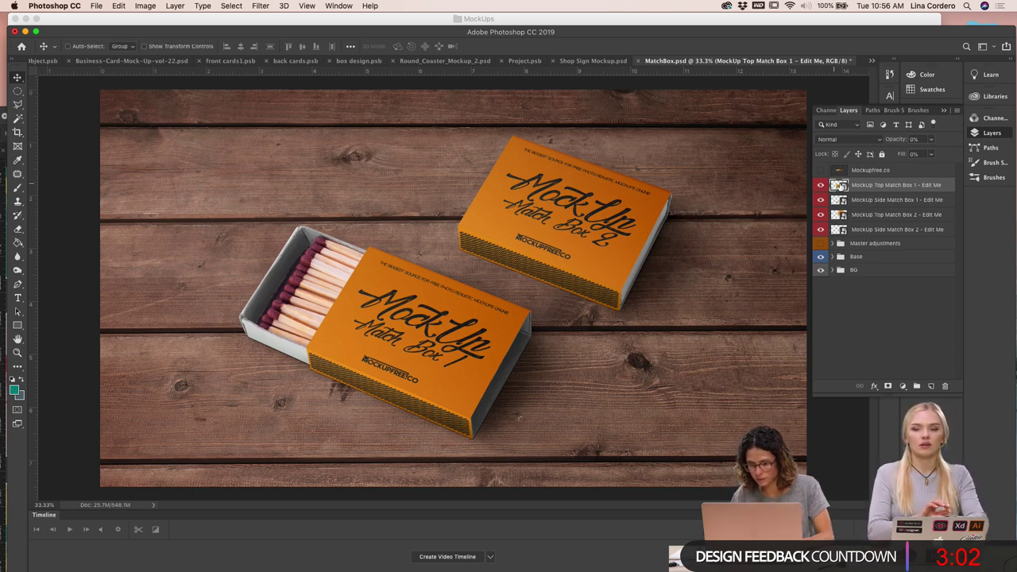
pyautogui.doubleClick(839, 185)
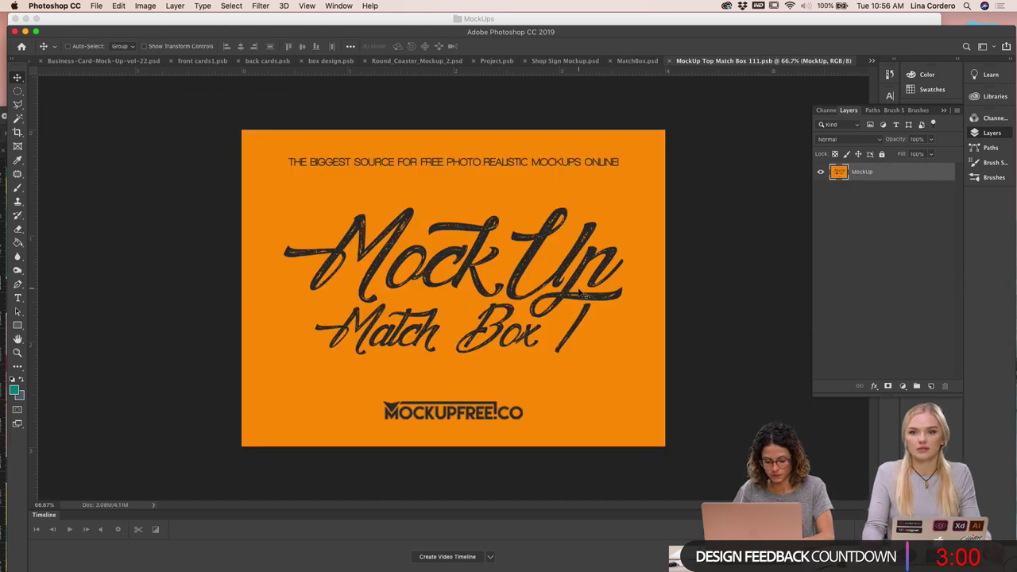
pyautogui.press('super+v')
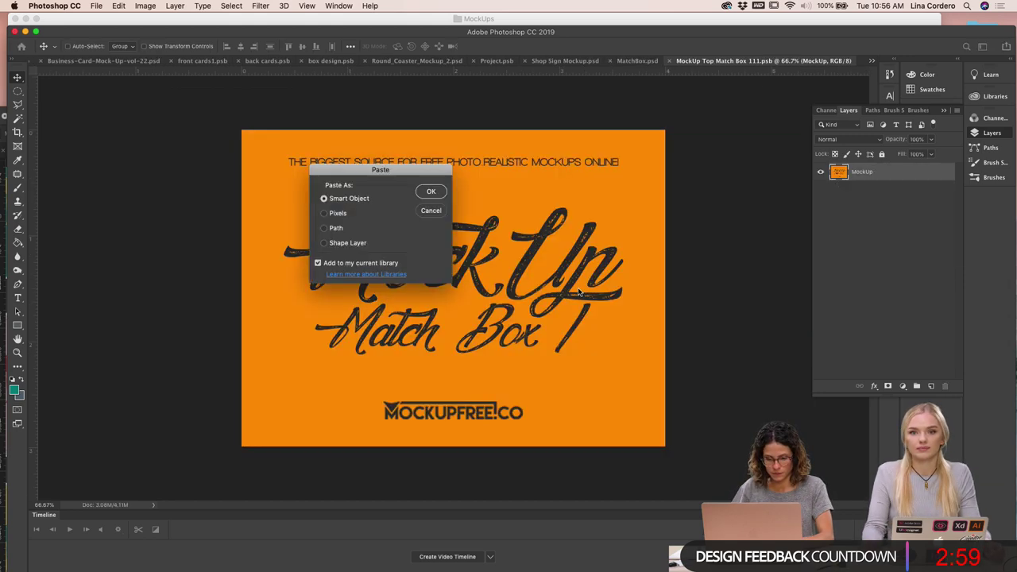
pyautogui.click(433, 193)
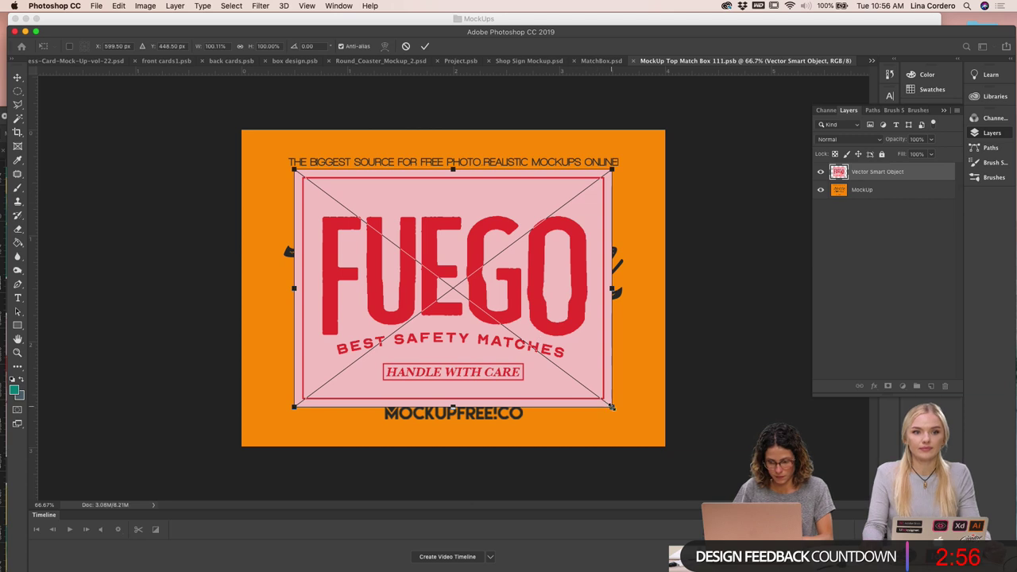
# Scale the FUEGO art to fill the lid, save it, and return to MatchBox.psd
pyautogui.moveTo(614, 408); pyautogui.dragTo(665, 448)
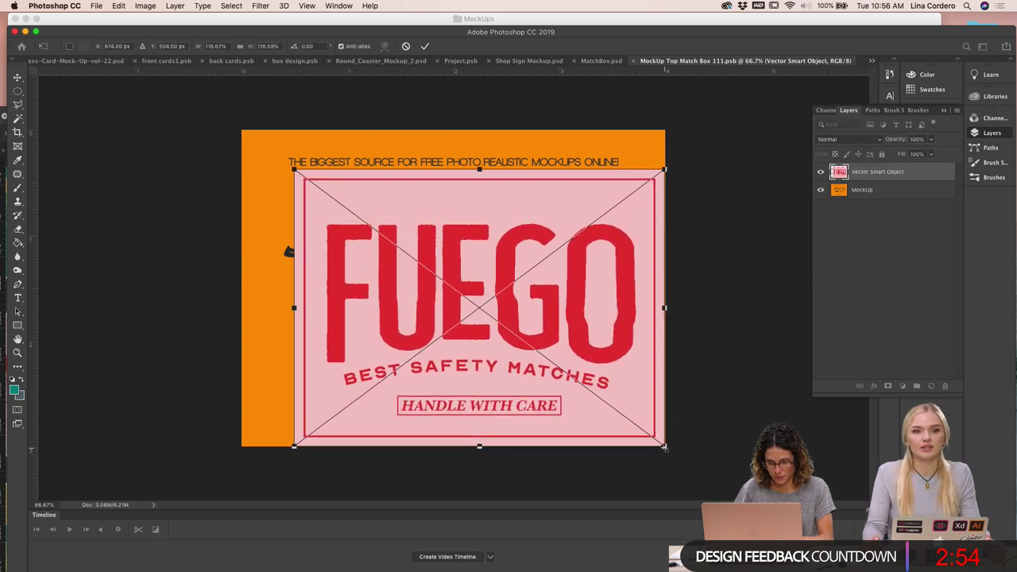
pyautogui.moveTo(293, 169); pyautogui.dragTo(242, 128)
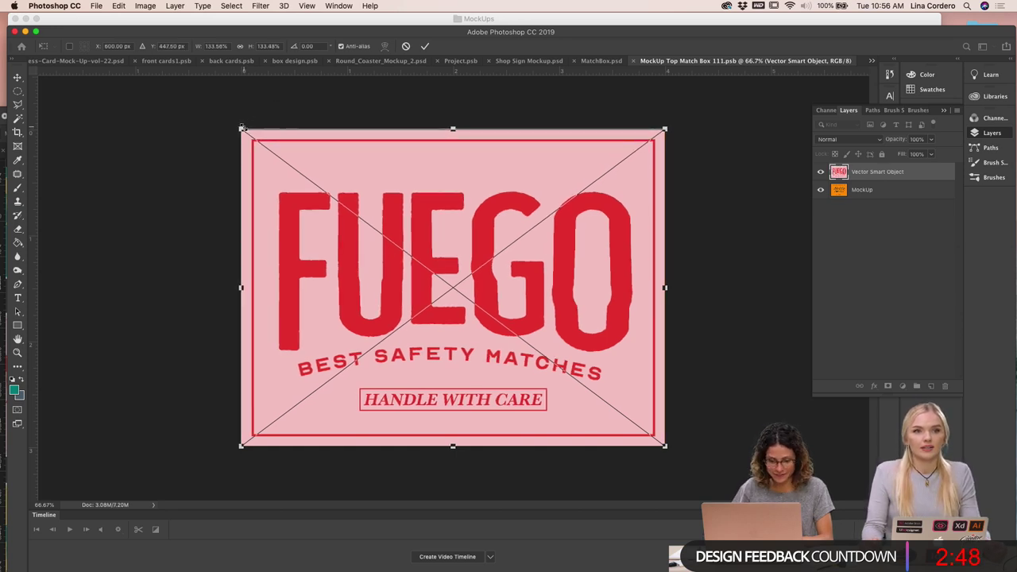
pyautogui.press('Return')
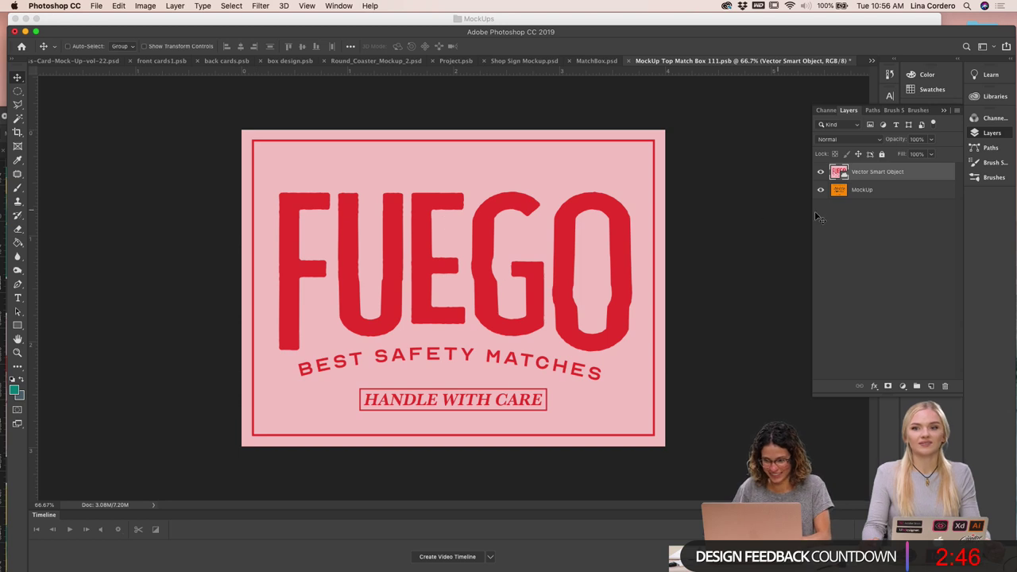
pyautogui.press('super+s')
pyautogui.click(612, 64)
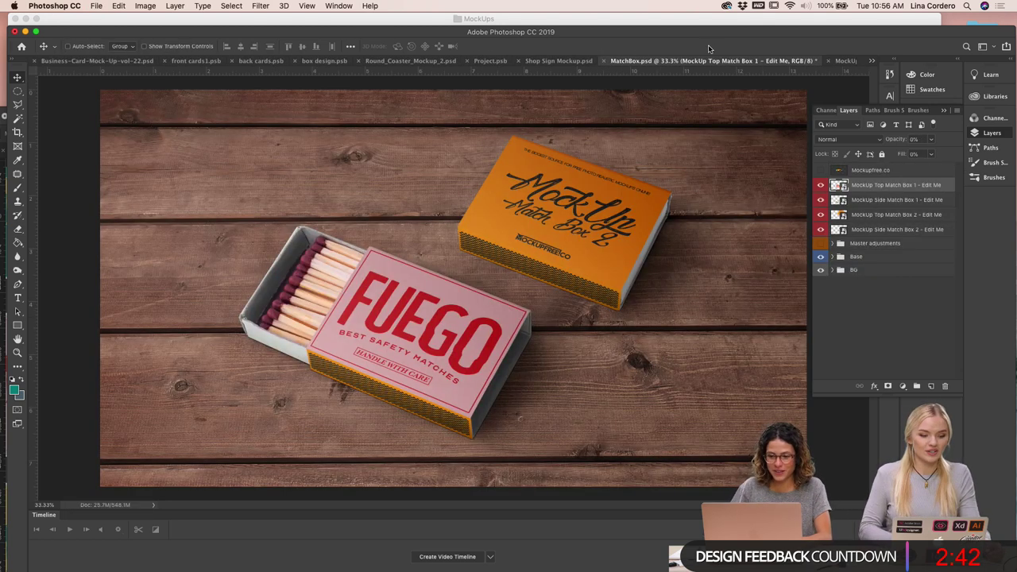
pyautogui.click(866, 203)
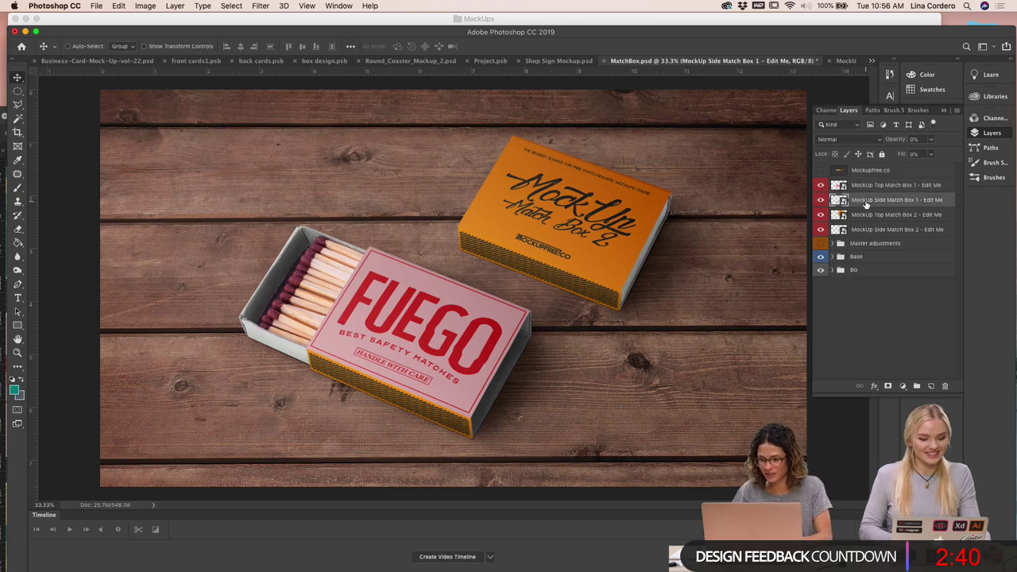
# Select the red stripe artwork above the FUEGO card in Illustrator, then return to Photoshop
pyautogui.moveTo(542, 38); pyautogui.dragTo(539, 341)
pyautogui.click(469, 200)
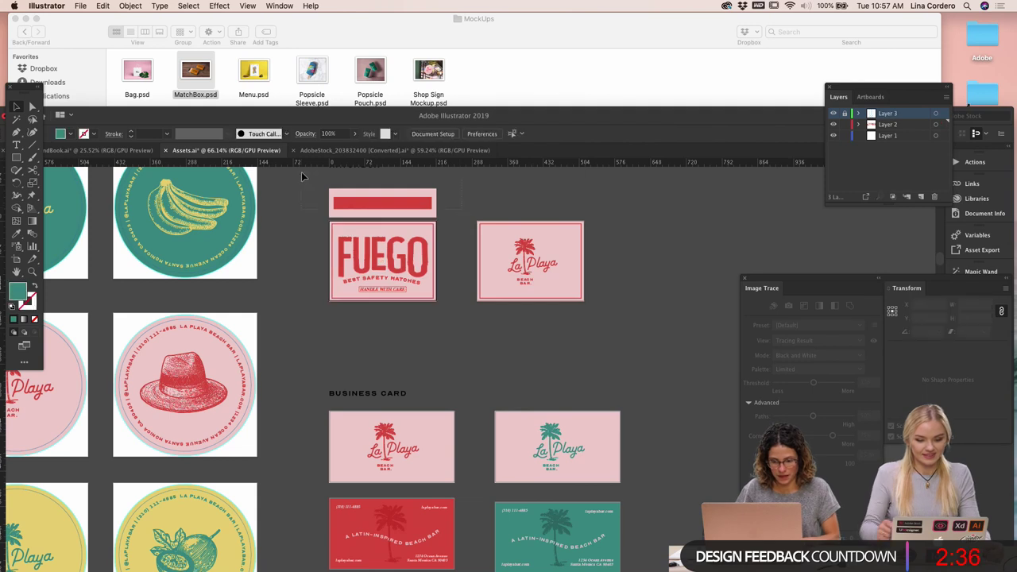
pyautogui.click(360, 195)
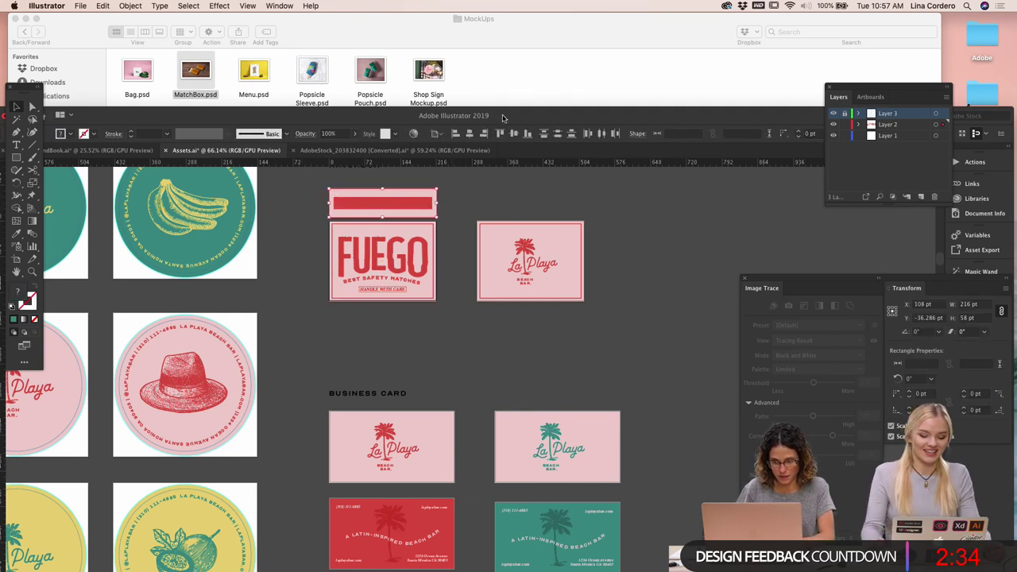
pyautogui.moveTo(505, 117); pyautogui.dragTo(517, 52)
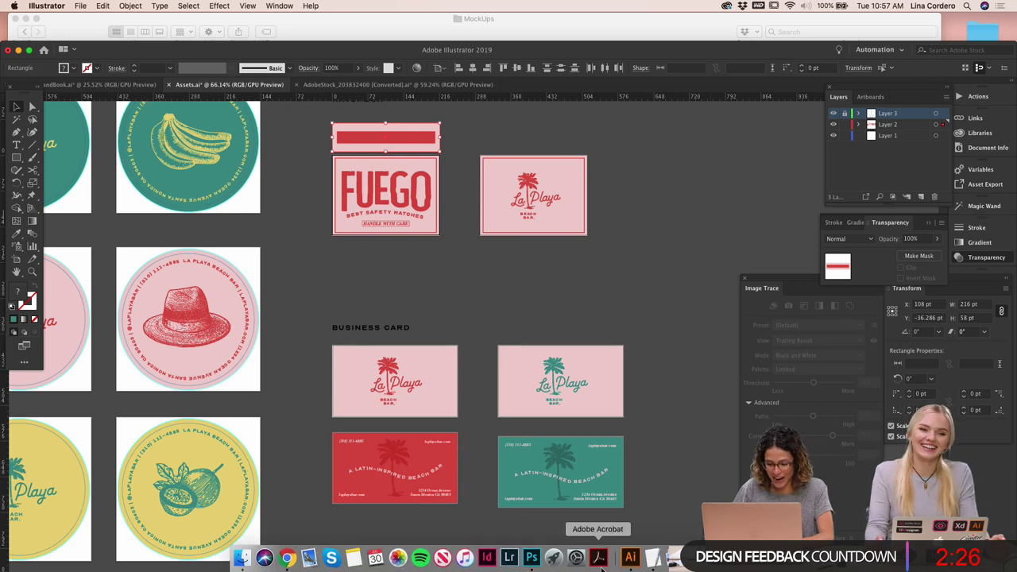
pyautogui.click(532, 558)
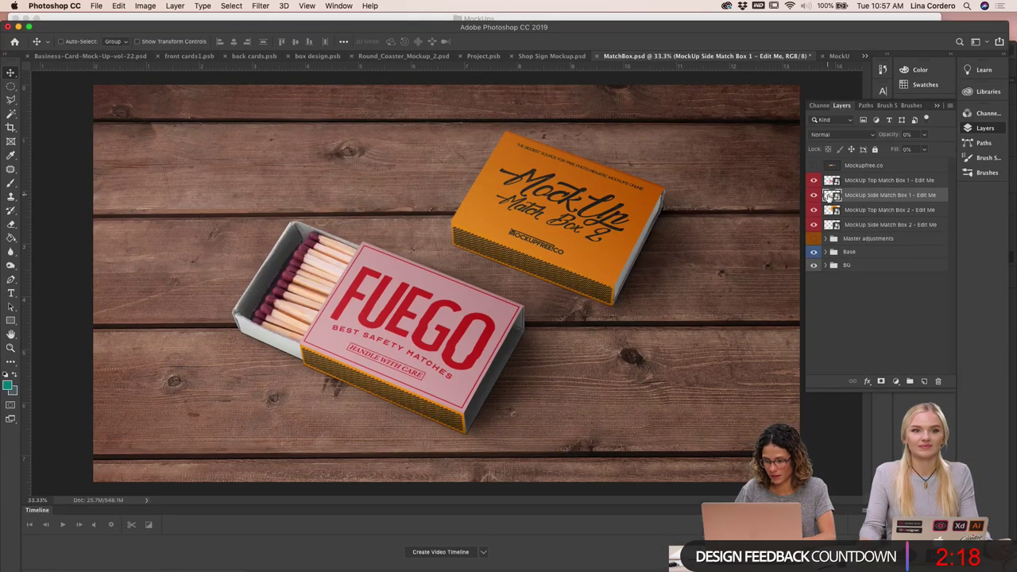
# Paste the red stripe art as a smart object into MockUp Side Match Box 1 and enlarge it
pyautogui.doubleClick(829, 198)
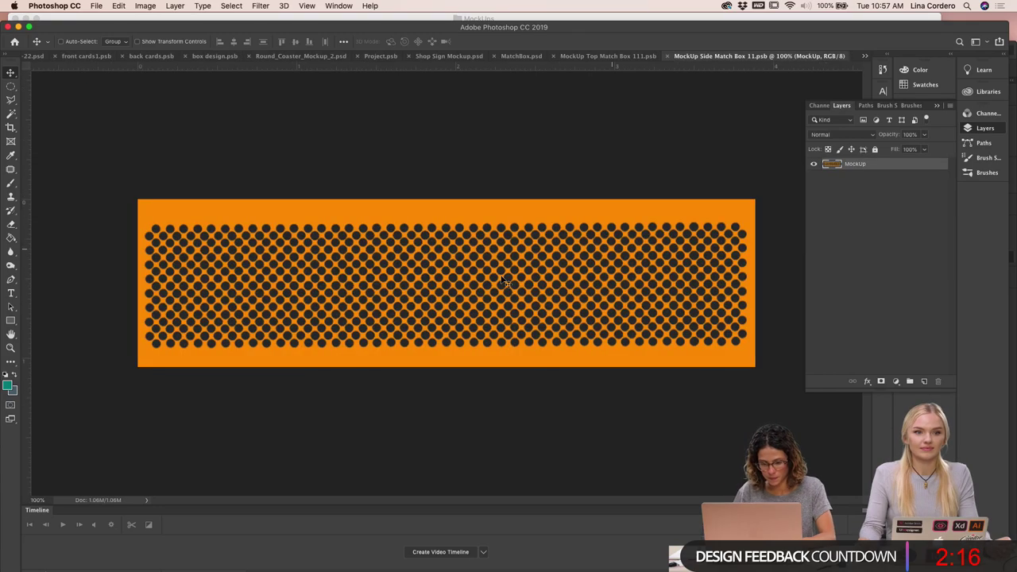
pyautogui.press('super+v')
pyautogui.click(430, 192)
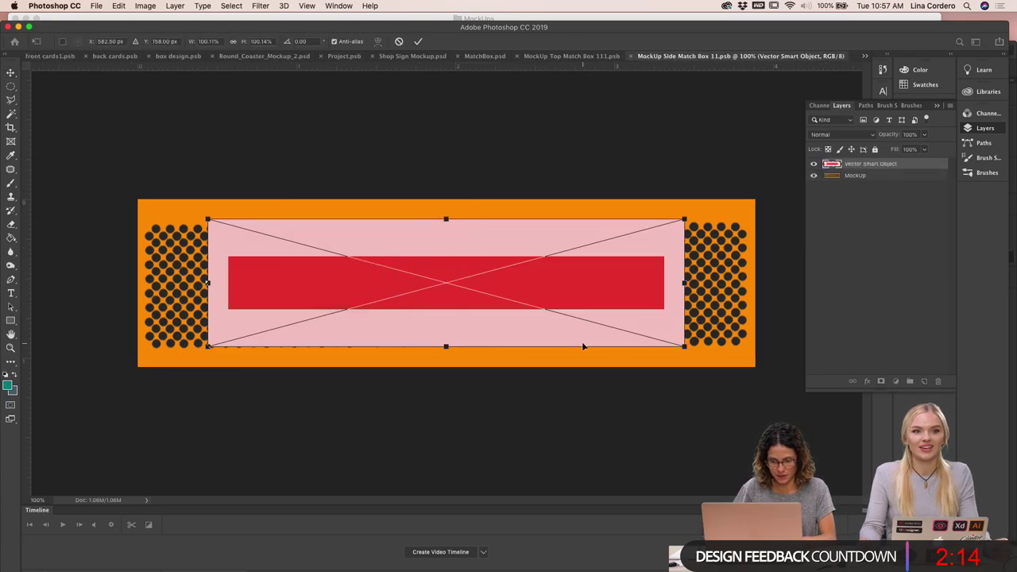
pyautogui.moveTo(684, 347); pyautogui.dragTo(759, 367)
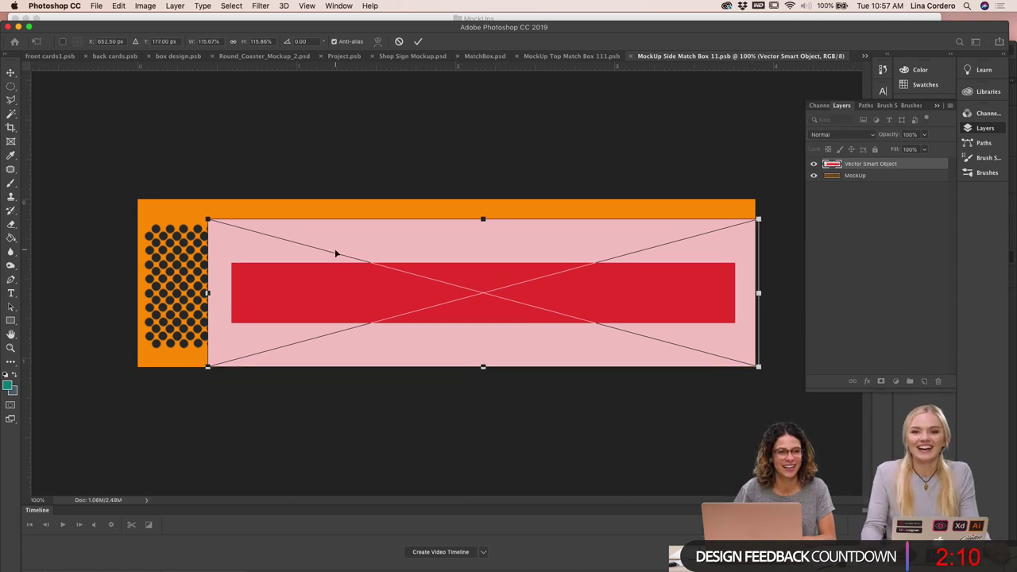
pyautogui.press('Down')
pyautogui.press('Down')
pyautogui.press('Left')
pyautogui.press('Left')
pyautogui.press('Left')
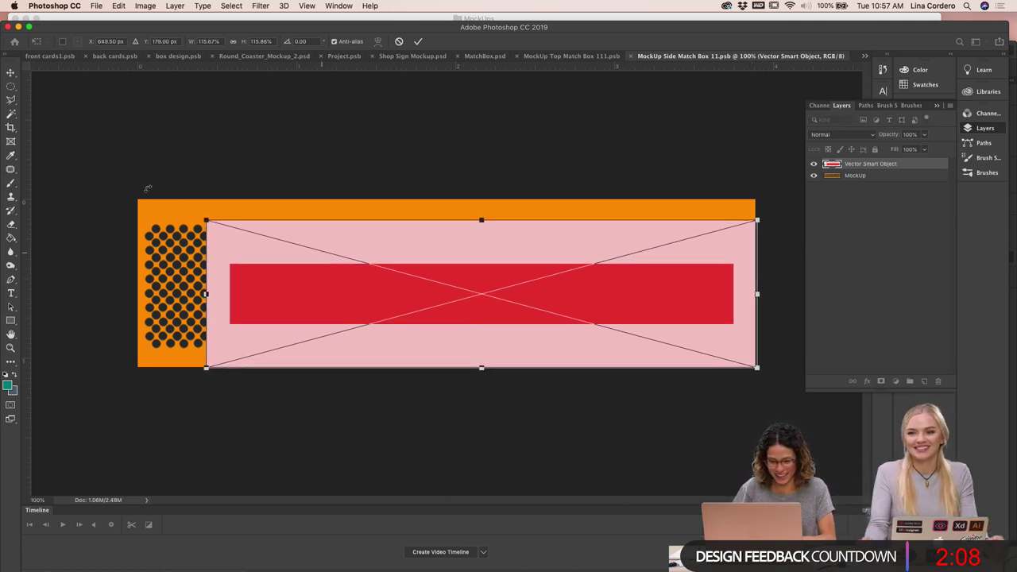
# Stretch the stripe over the orange side panel, apply and save, then return to MatchBox.psd
pyautogui.moveTo(206, 221); pyautogui.dragTo(126, 186)
pyautogui.press('Right')
pyautogui.press('Right')
pyautogui.press('Right')
pyautogui.press('Right')
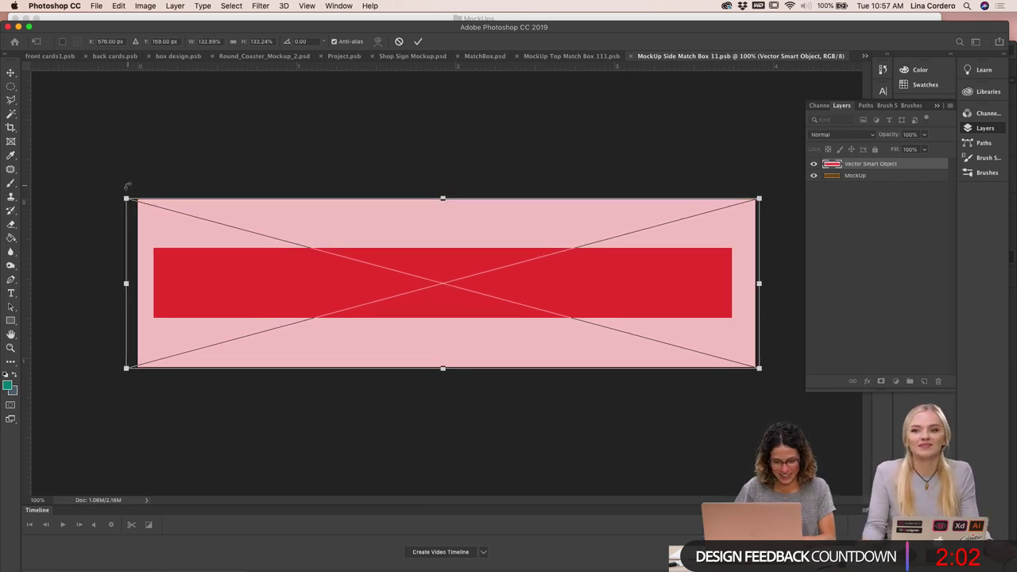
pyautogui.press('Right')
pyautogui.press('Right')
pyautogui.press('Right')
pyautogui.press('Right')
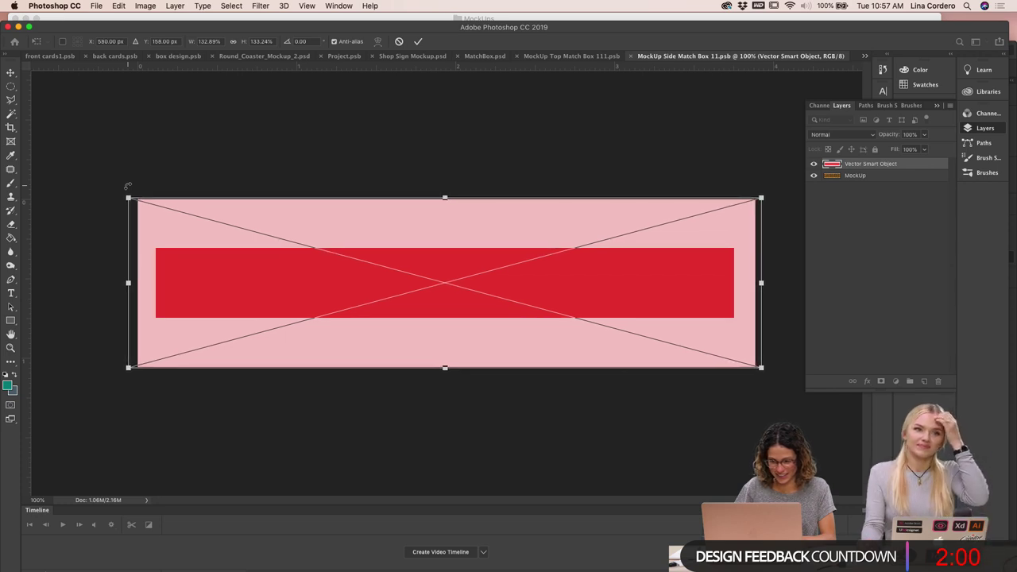
pyautogui.press('Down')
pyautogui.press('Right')
pyautogui.press('Right')
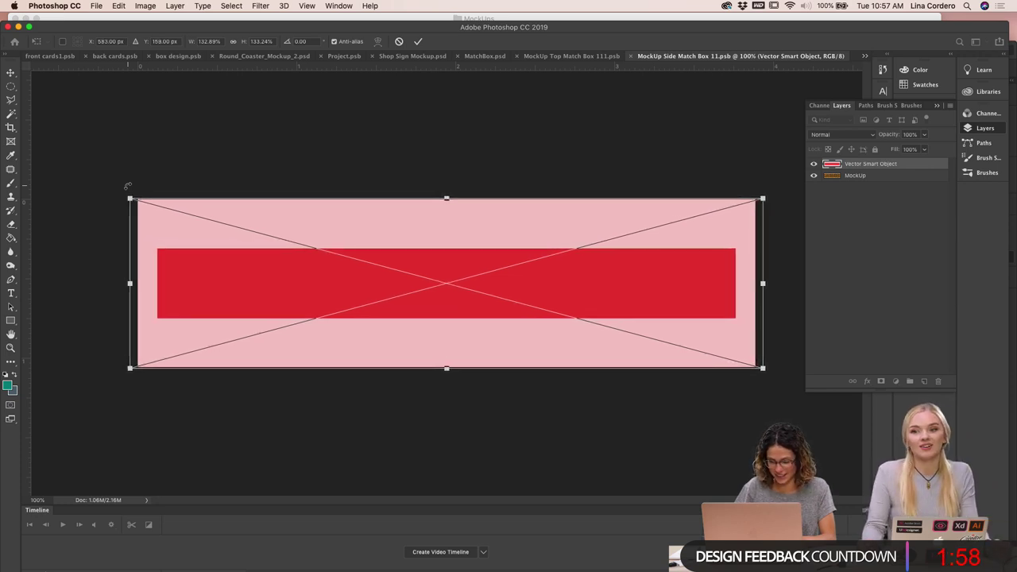
pyautogui.press('Return')
pyautogui.press('super+s')
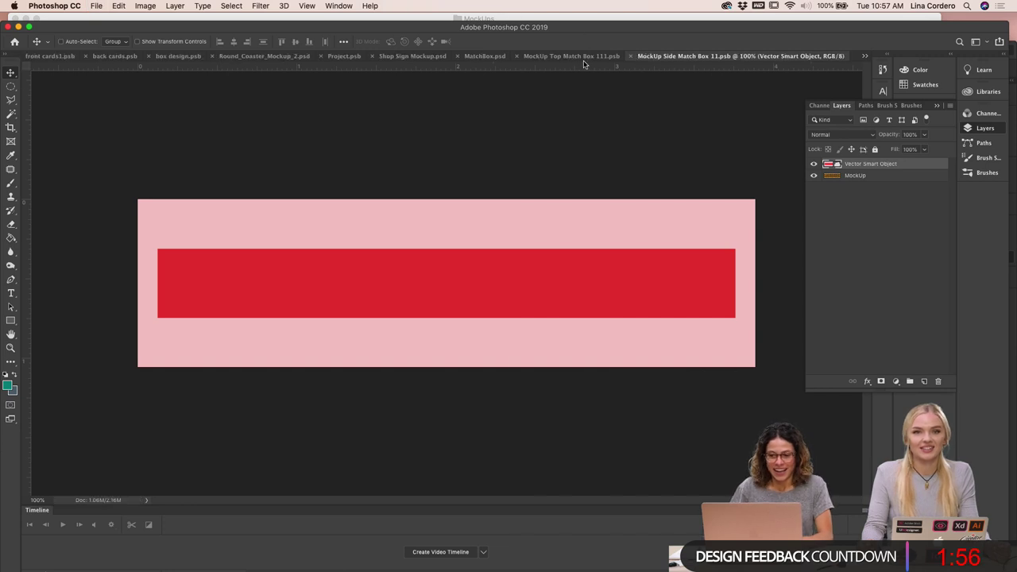
pyautogui.click(585, 58)
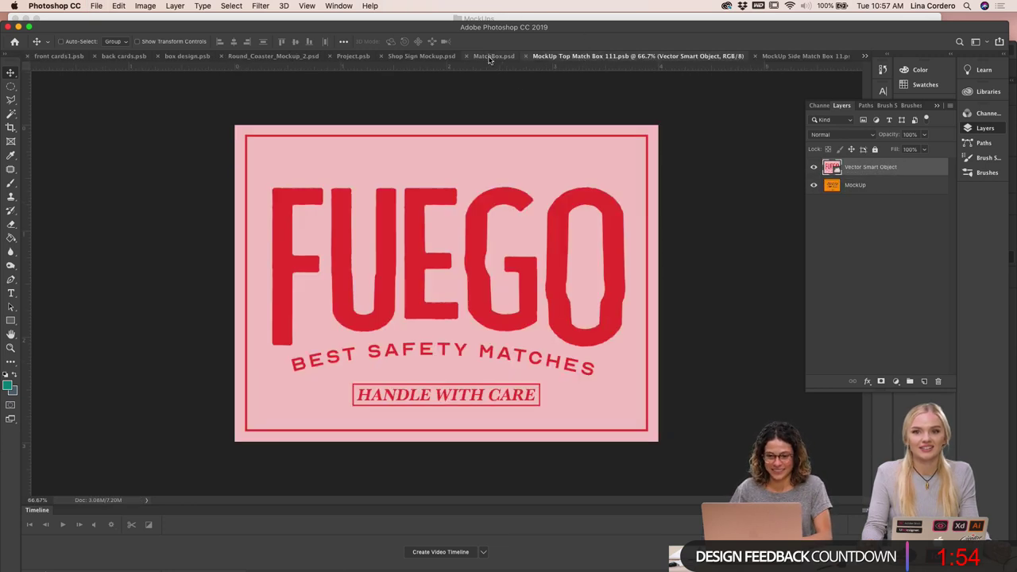
pyautogui.click(491, 58)
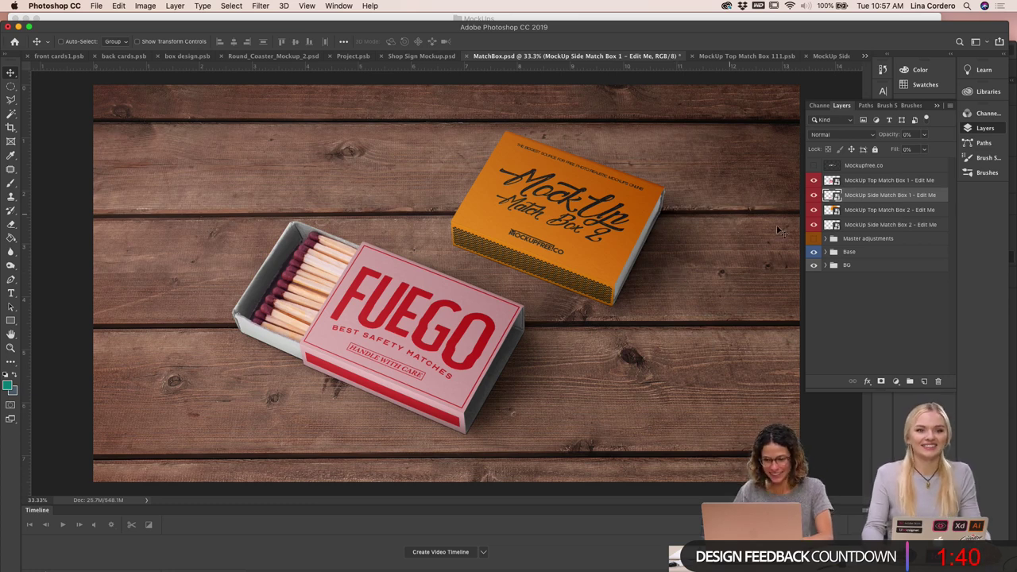
# Paste the stripe artwork as a smart object into the Side Match Box 2 contents
pyautogui.click(866, 181)
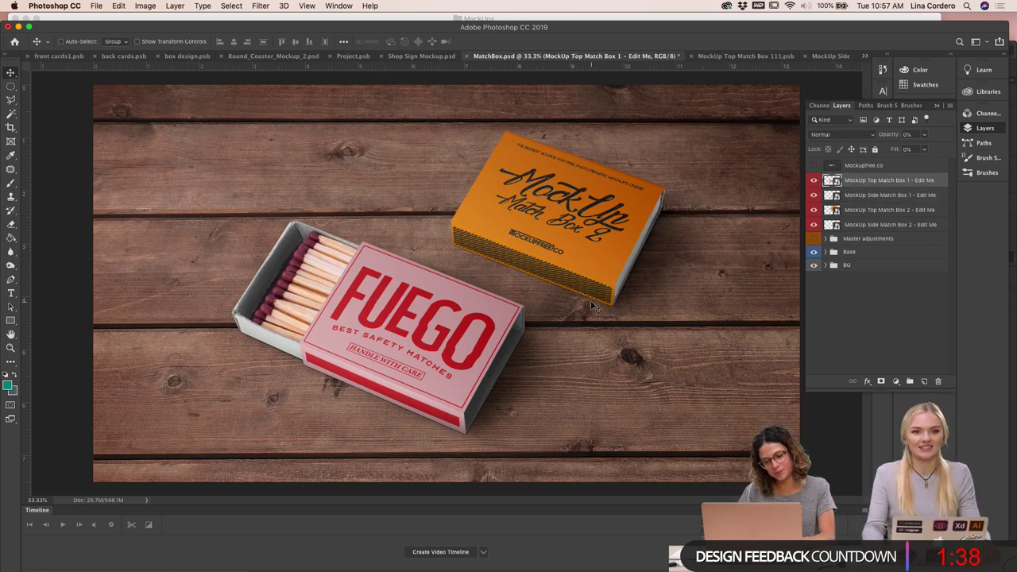
pyautogui.doubleClick(859, 225)
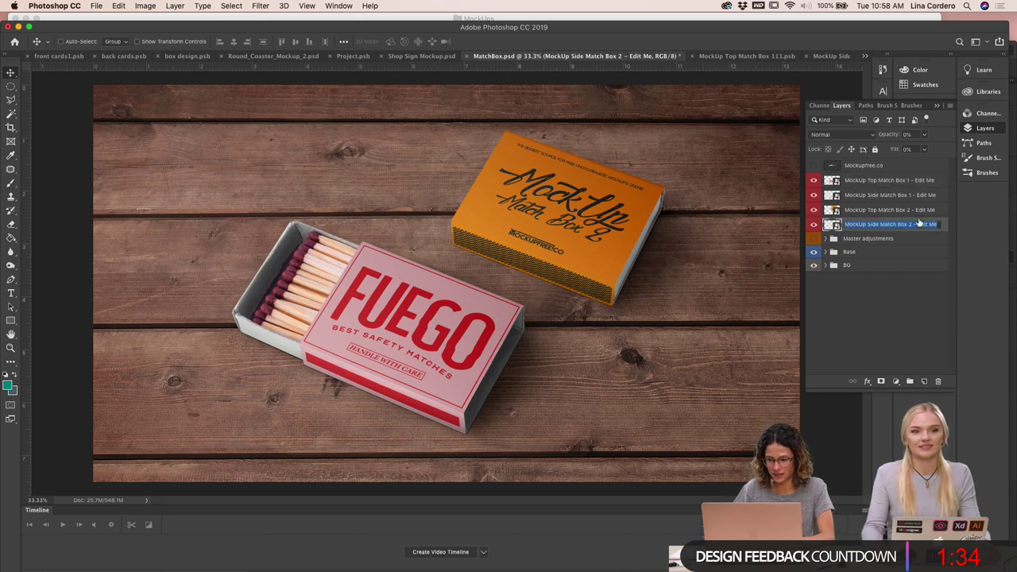
pyautogui.doubleClick(828, 226)
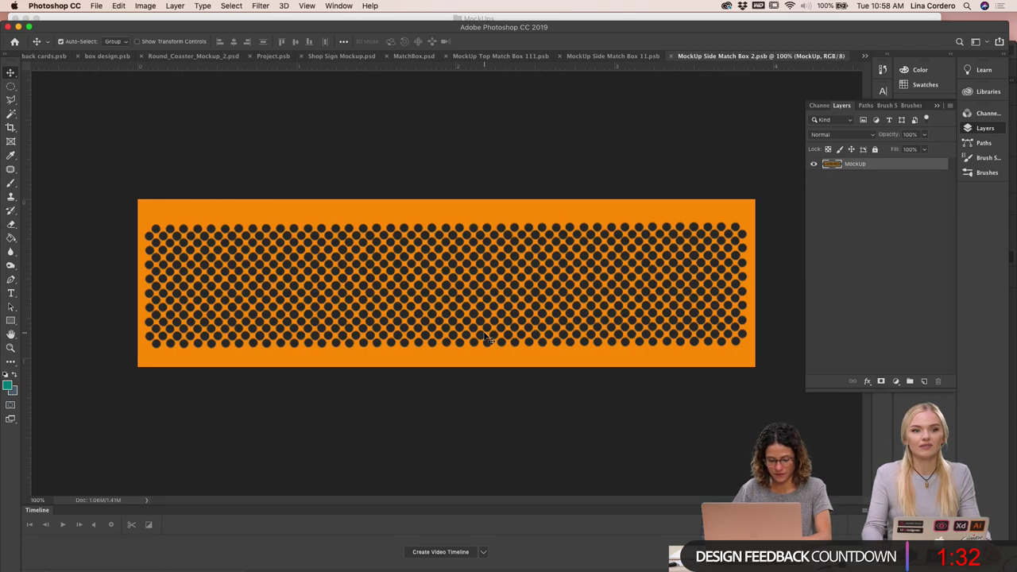
pyautogui.press('super+v')
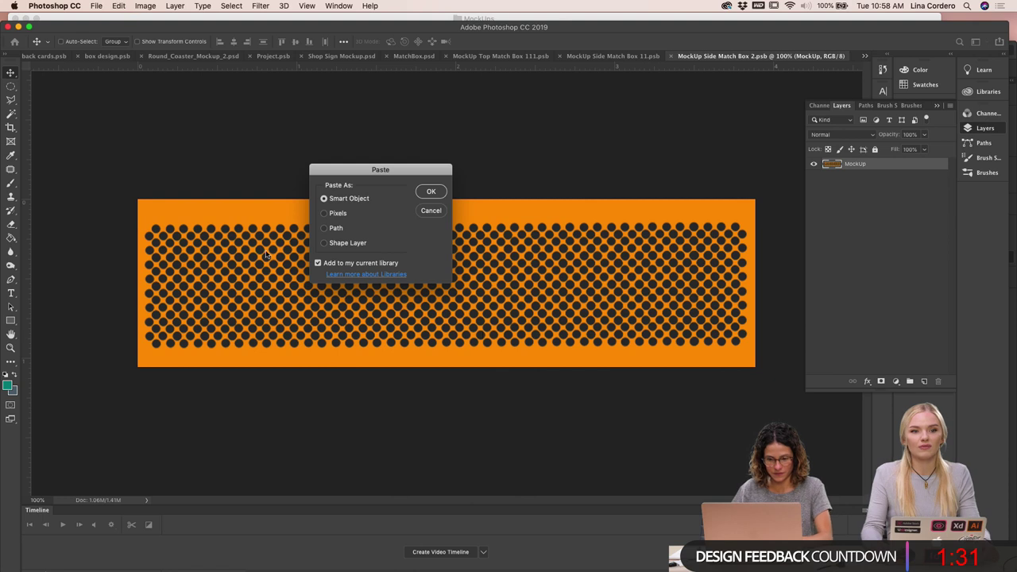
pyautogui.click(431, 192)
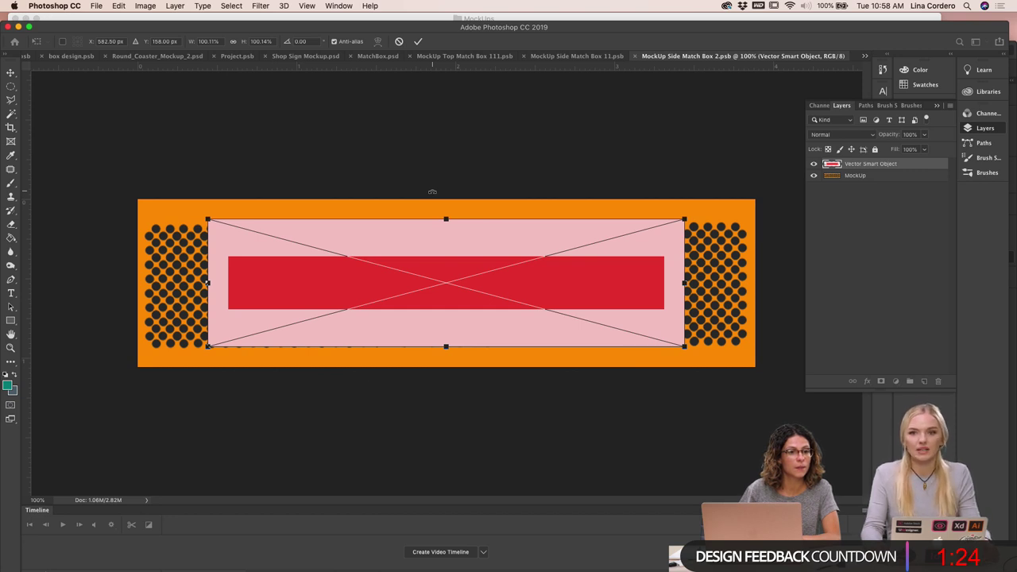
# Scale the stripe art to cover the whole orange strip, apply it, and return to MatchBox.psd
pyautogui.moveTo(685, 348); pyautogui.dragTo(761, 368)
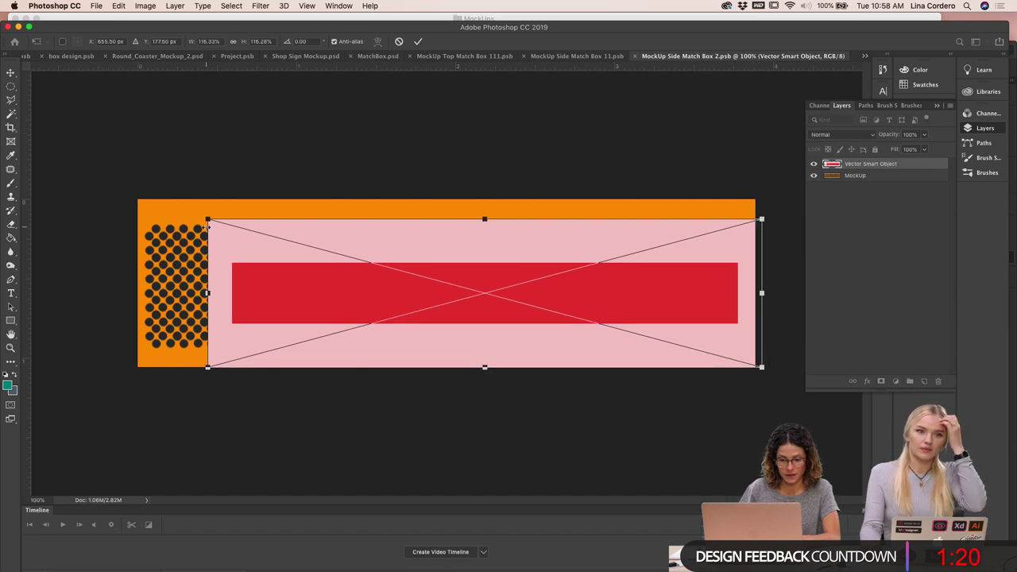
pyautogui.moveTo(206, 219); pyautogui.dragTo(132, 191)
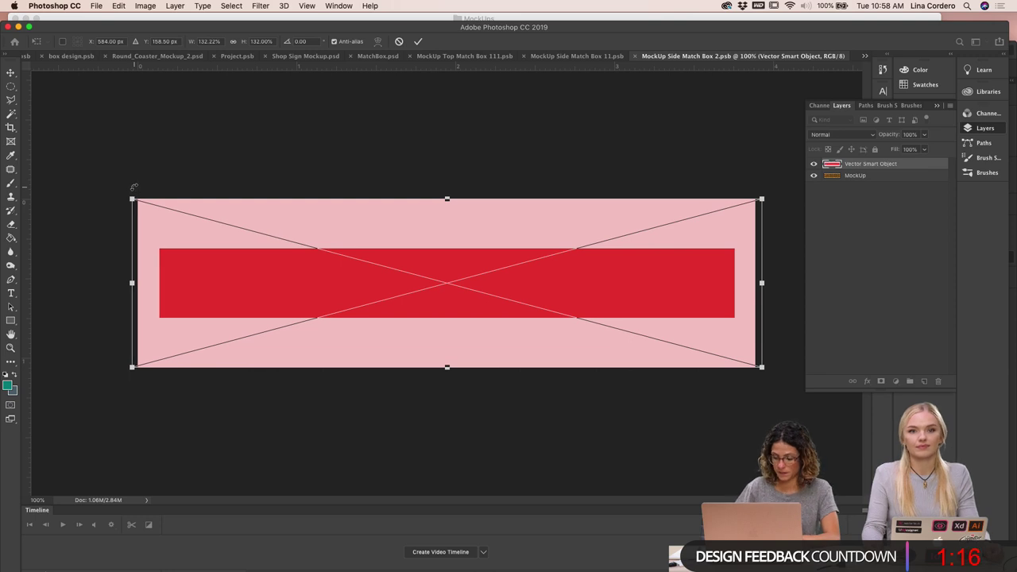
pyautogui.press('Return')
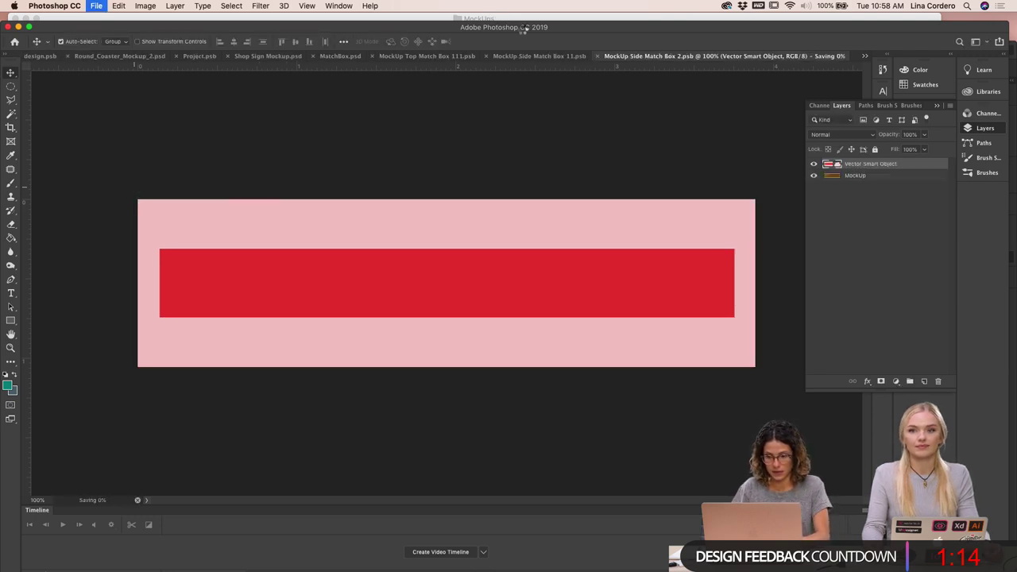
pyautogui.click(602, 58)
pyautogui.click(513, 57)
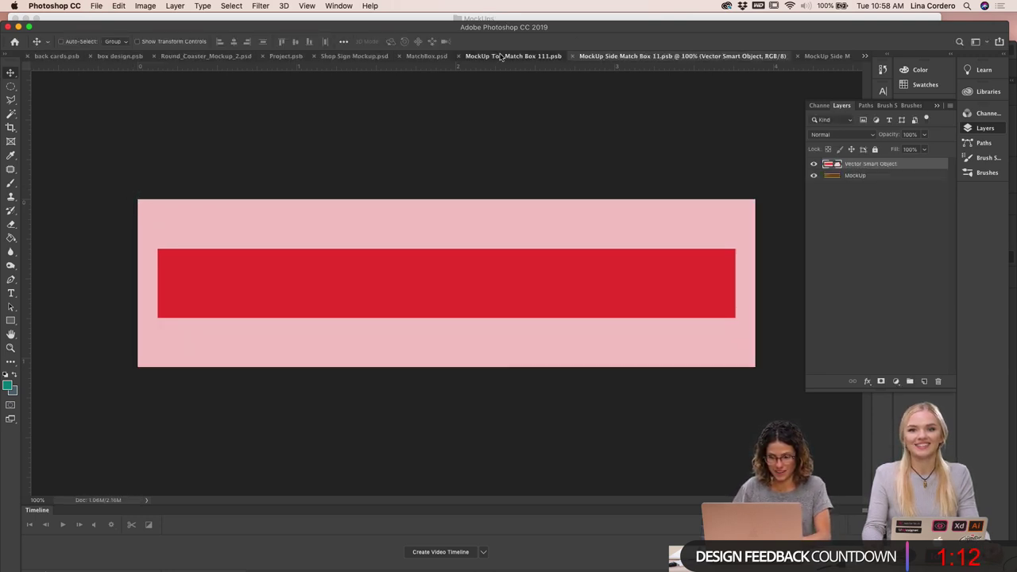
pyautogui.click(428, 57)
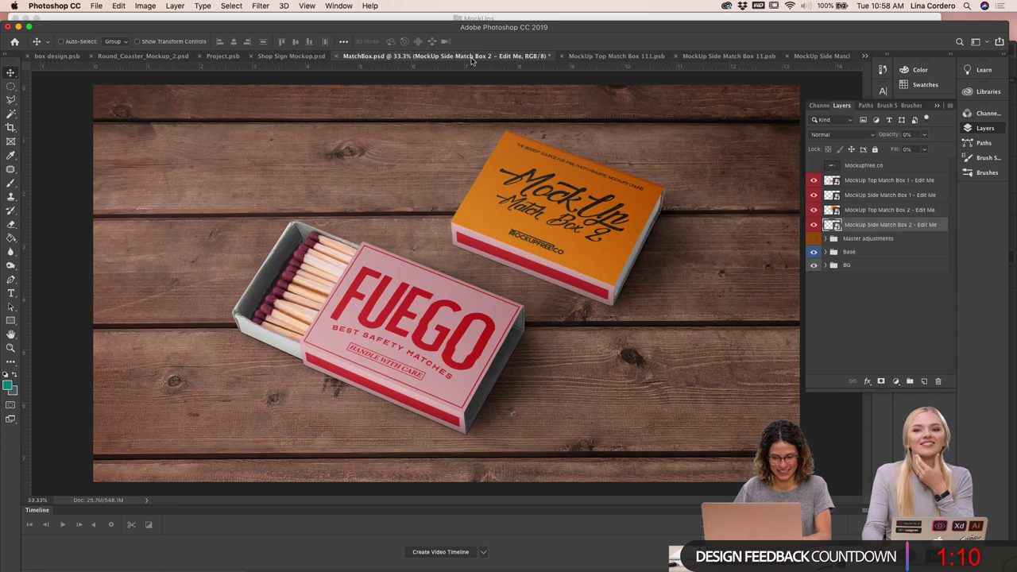
# Select the pink La Playa logo card in Illustrator, then pick Photoshop's MockUp Top Match Box 2 layer
pyautogui.moveTo(442, 32); pyautogui.dragTo(445, 264)
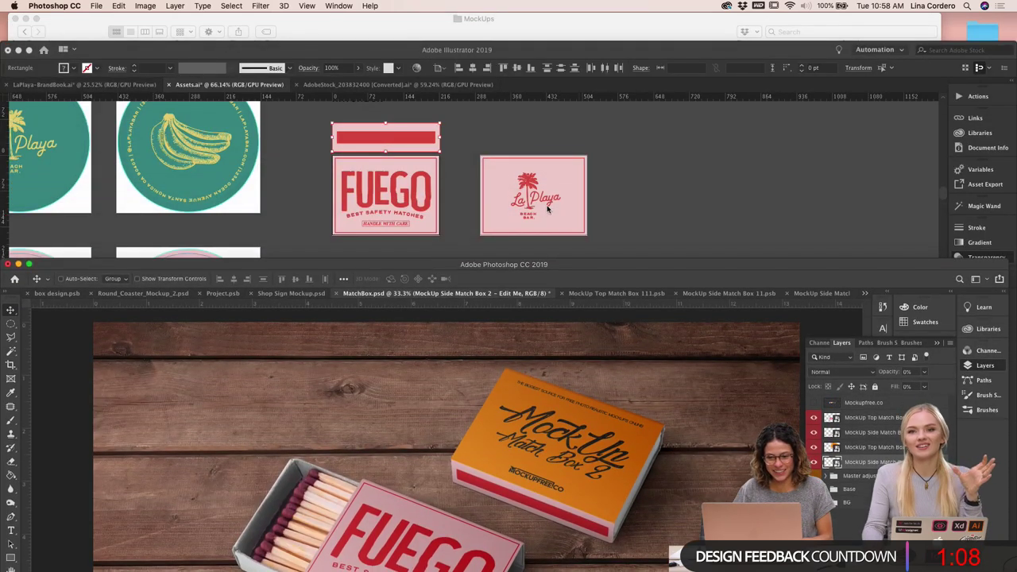
pyautogui.click(603, 206)
pyautogui.click(495, 181)
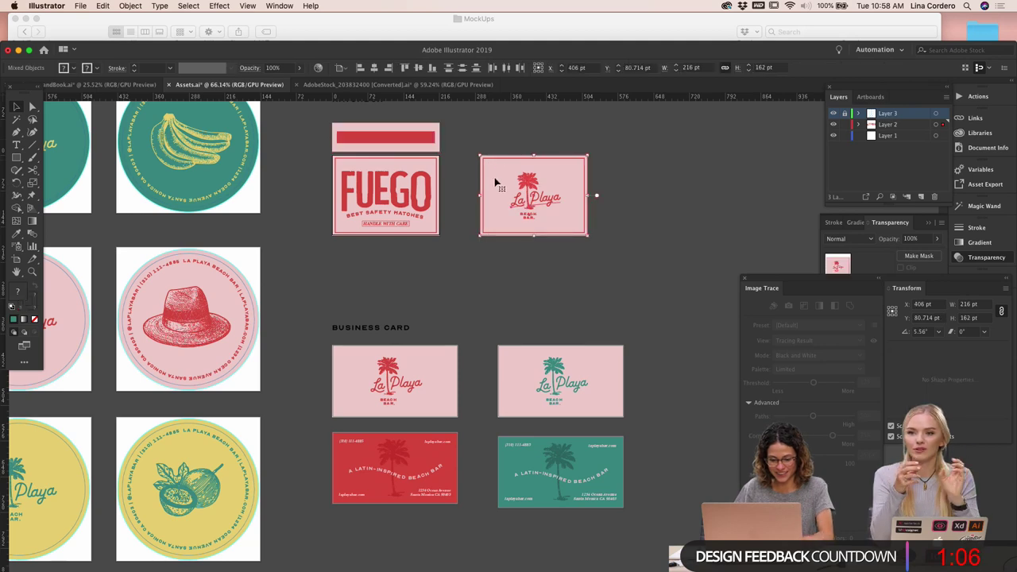
pyautogui.moveTo(416, 51); pyautogui.dragTo(647, 22)
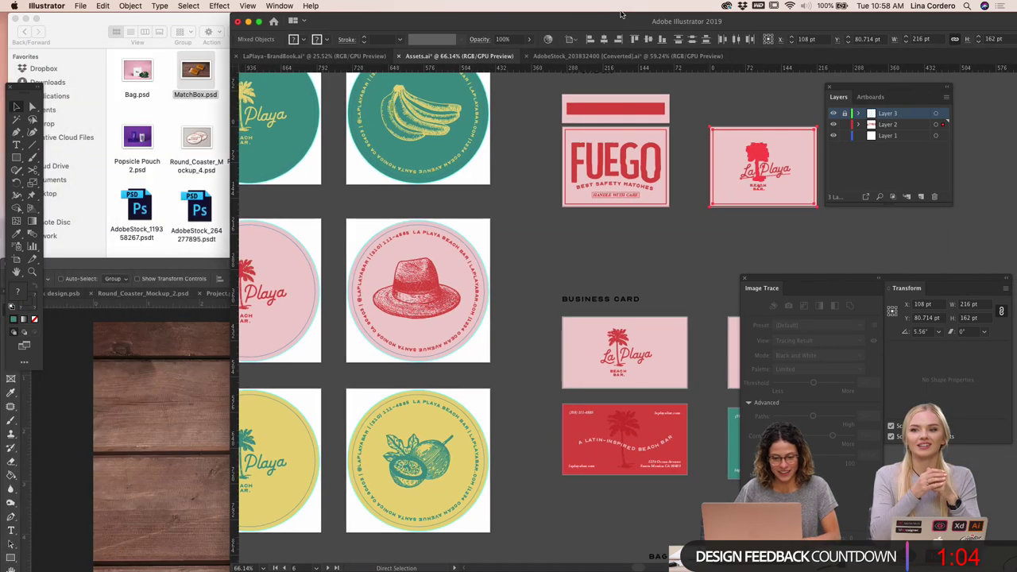
pyautogui.click(132, 389)
pyautogui.moveTo(262, 266); pyautogui.dragTo(213, 52)
pyautogui.click(813, 233)
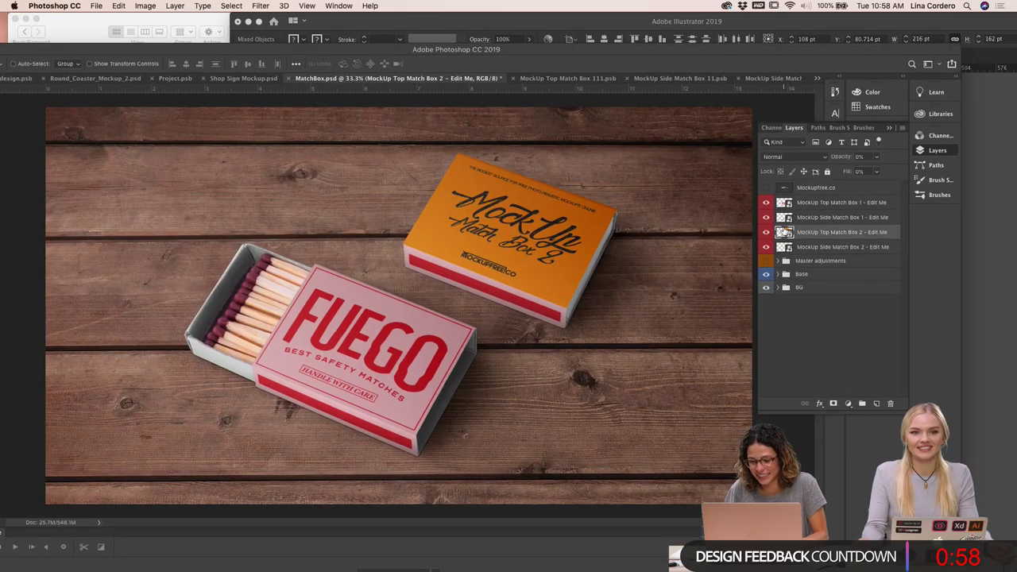
# Paste the La Playa logo as a smart object into Top Match Box 2, scaled over the orange lid
pyautogui.doubleClick(783, 232)
pyautogui.press('super+v')
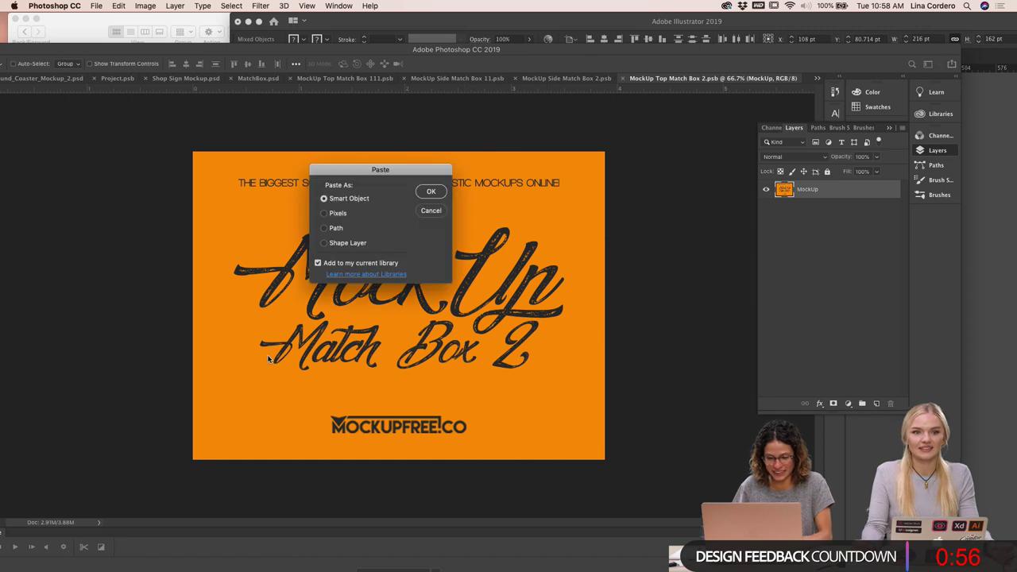
pyautogui.click(425, 191)
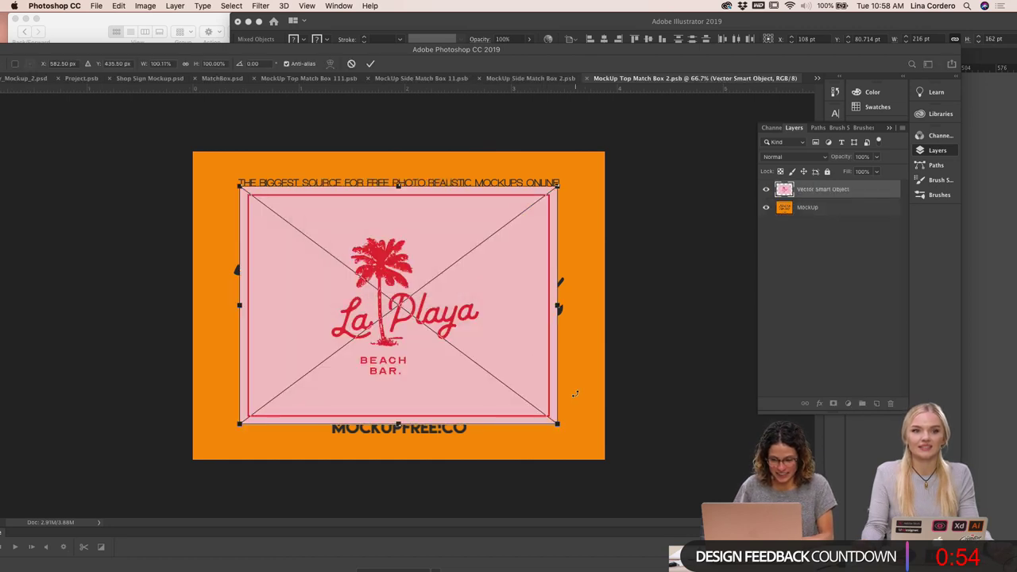
pyautogui.moveTo(561, 427); pyautogui.dragTo(606, 470)
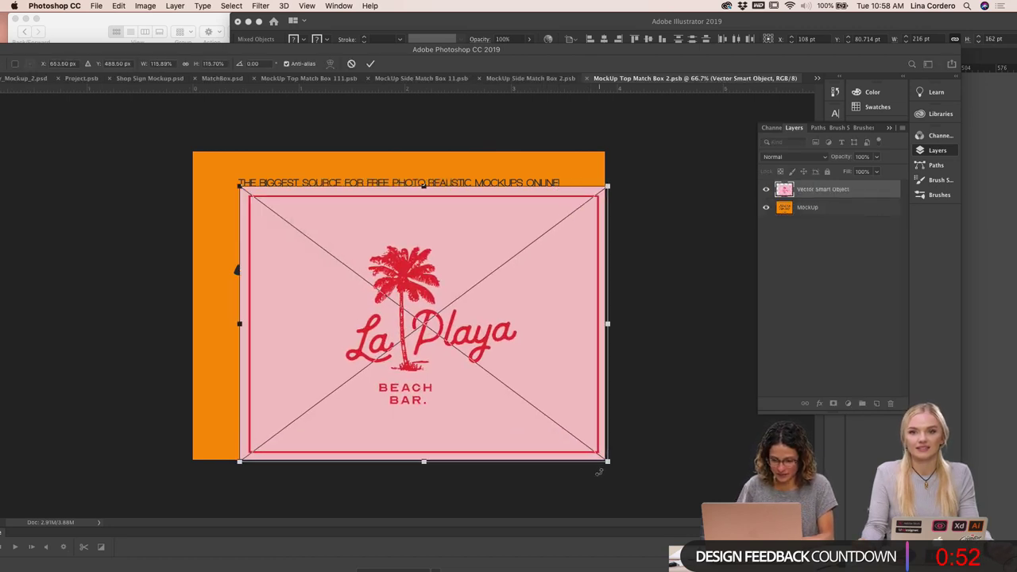
pyautogui.moveTo(239, 186); pyautogui.dragTo(194, 147)
pyautogui.press('Return')
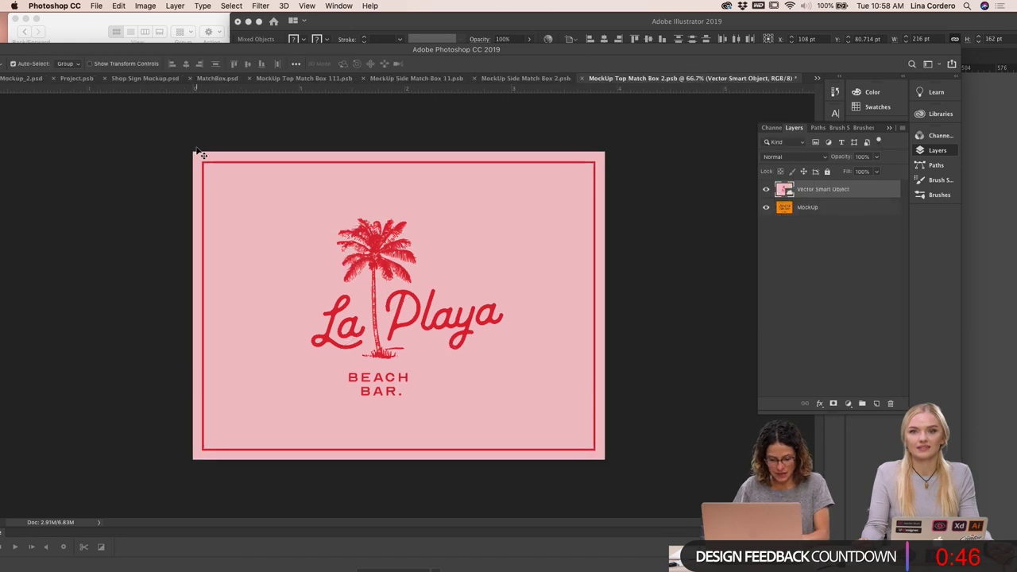
pyautogui.click(518, 82)
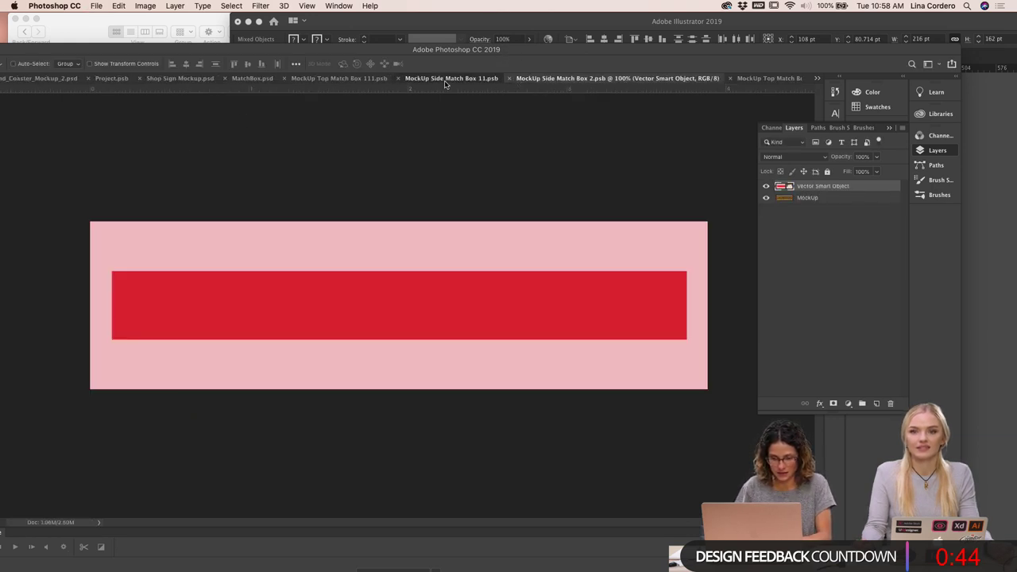
pyautogui.click(357, 82)
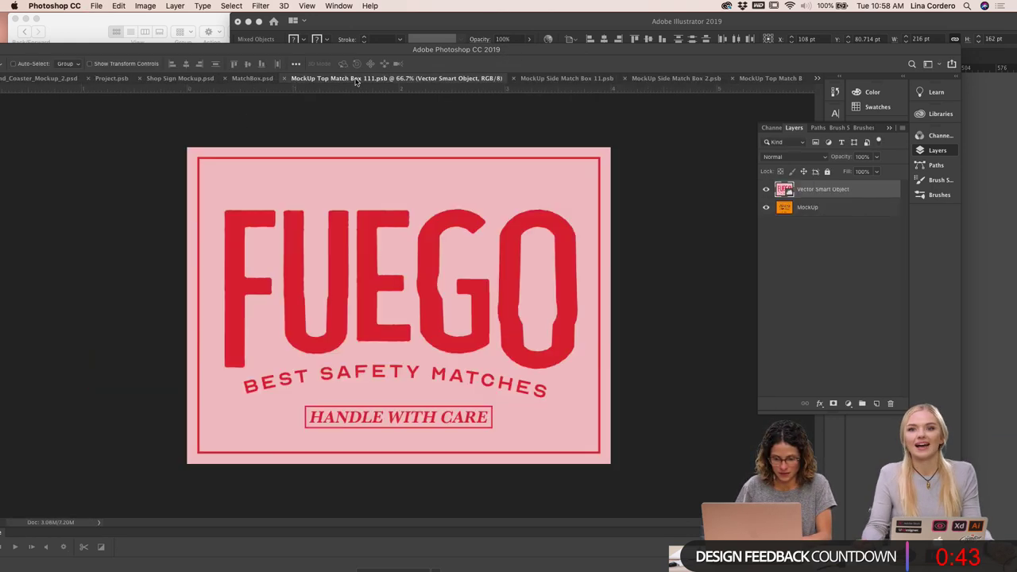
pyautogui.click(252, 78)
pyautogui.scroll(-2, 461, 310)
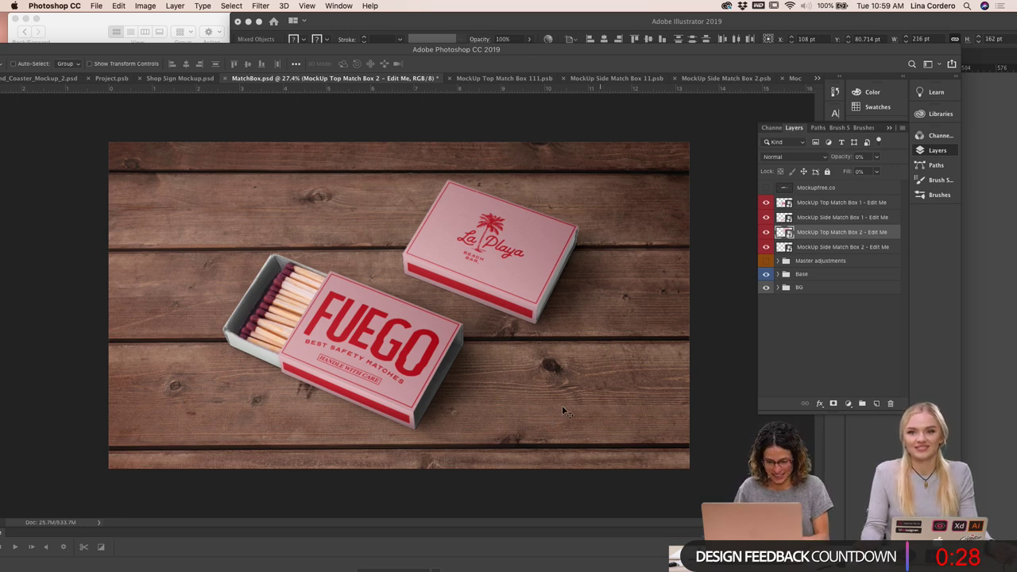
pyautogui.scroll(3, 561, 414)
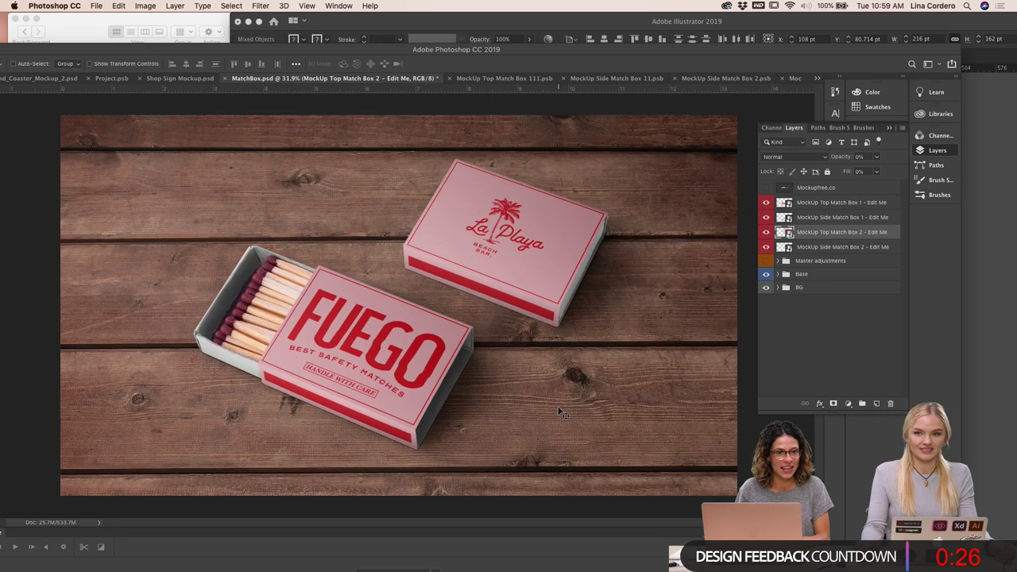
pyautogui.scroll(-4, 560, 413)
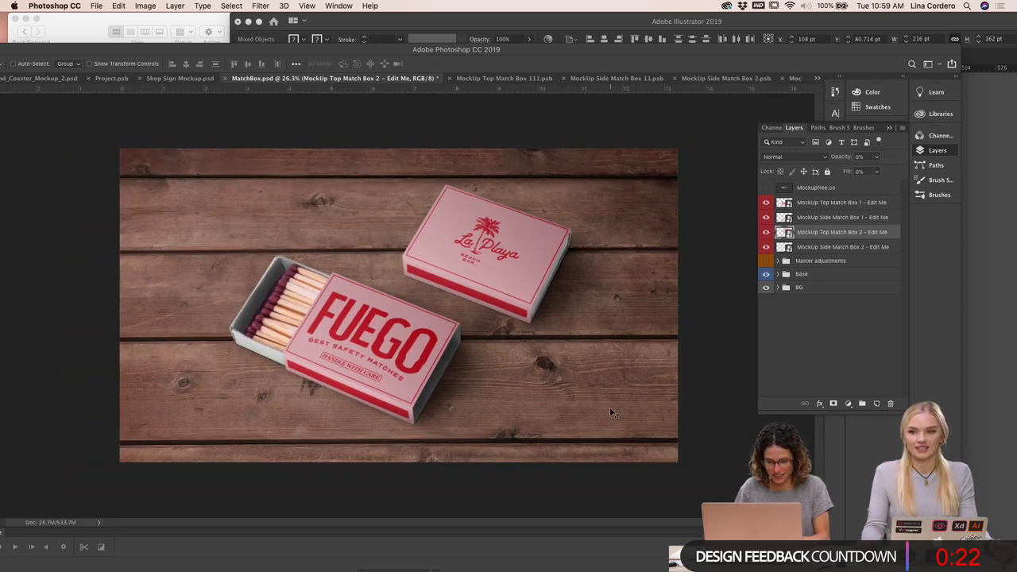
# Expand the BG group and add an empty Layer 1 above BG Color
pyautogui.click(783, 288)
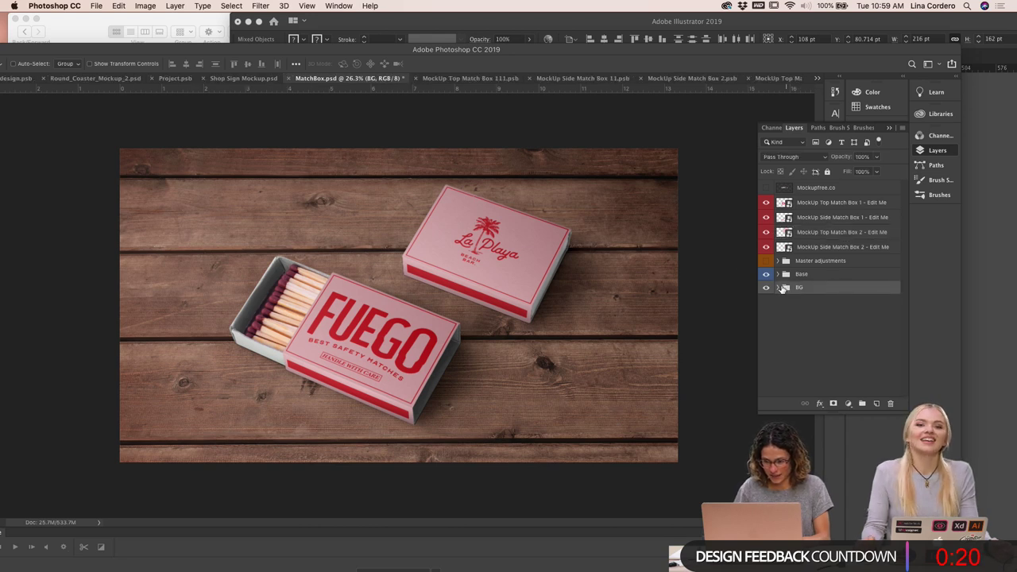
pyautogui.click(778, 288)
pyautogui.click(821, 334)
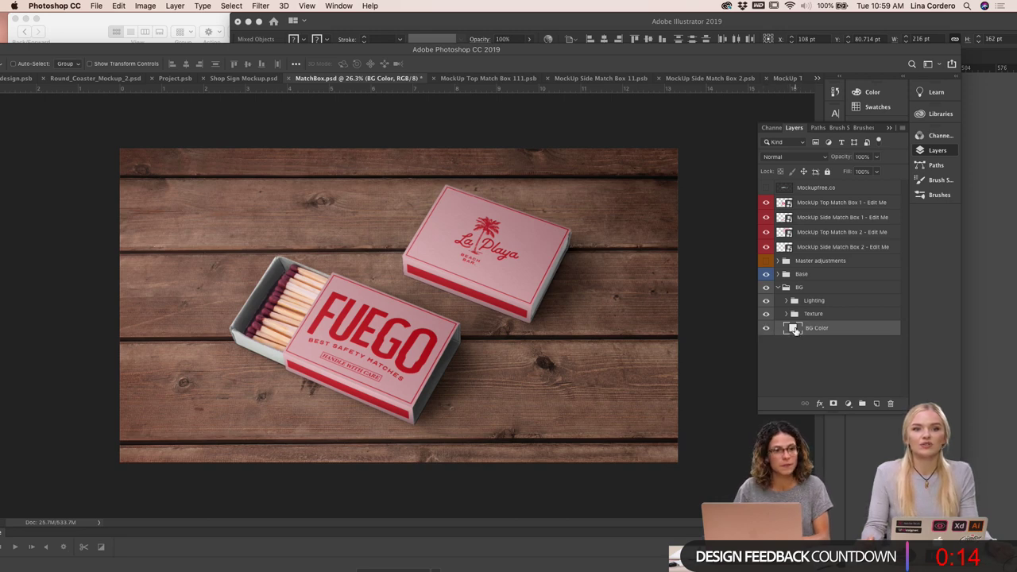
pyautogui.click(878, 405)
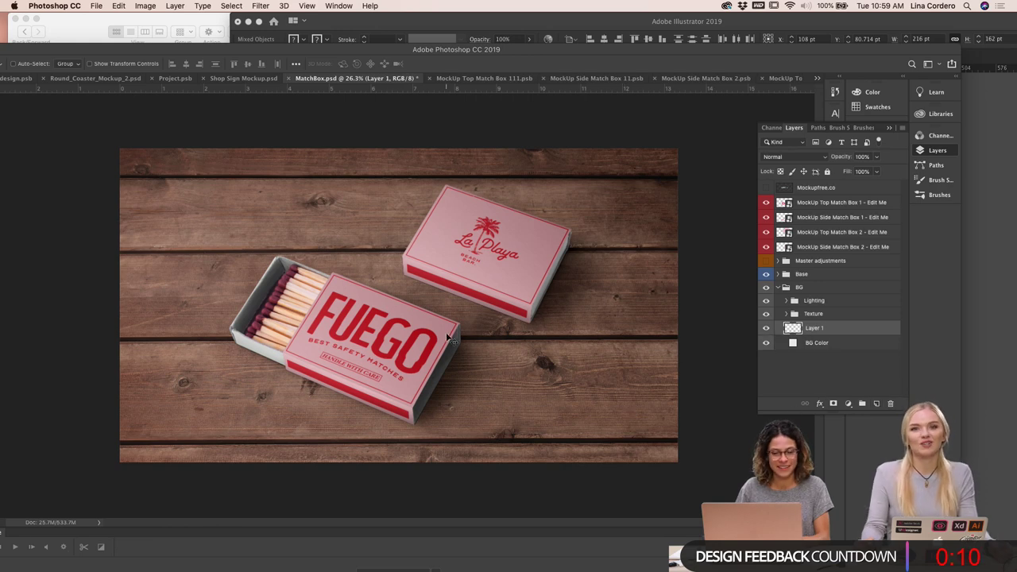
# Check the yellow coaster's fill colour values in Illustrator's Color Picker
pyautogui.click(466, 23)
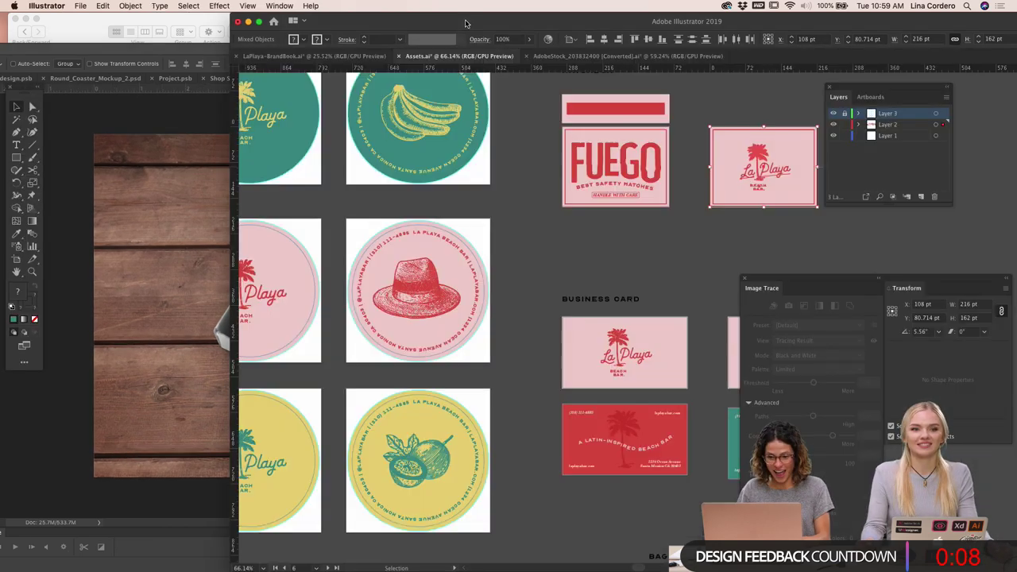
pyautogui.click(421, 428)
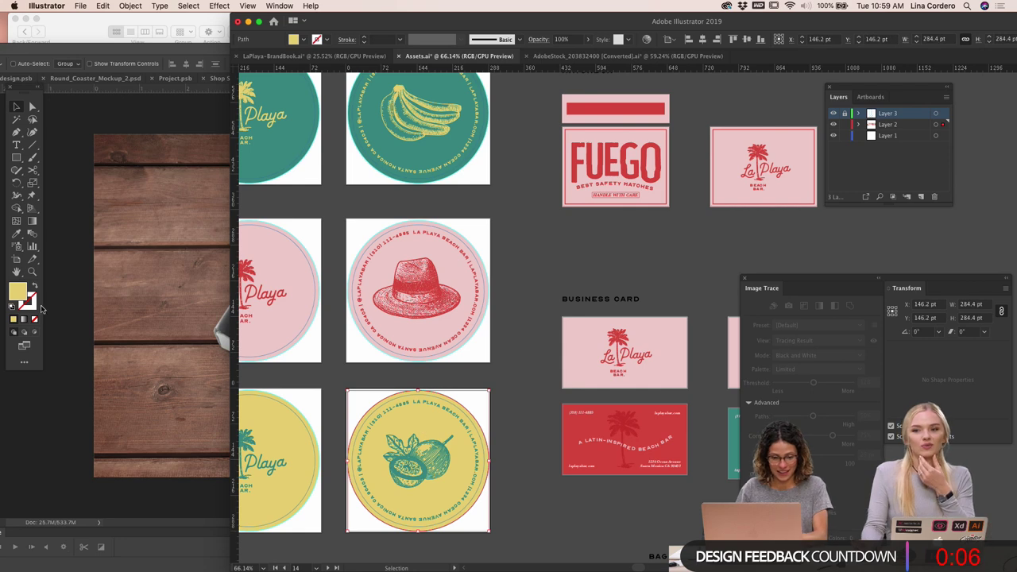
pyautogui.doubleClick(19, 291)
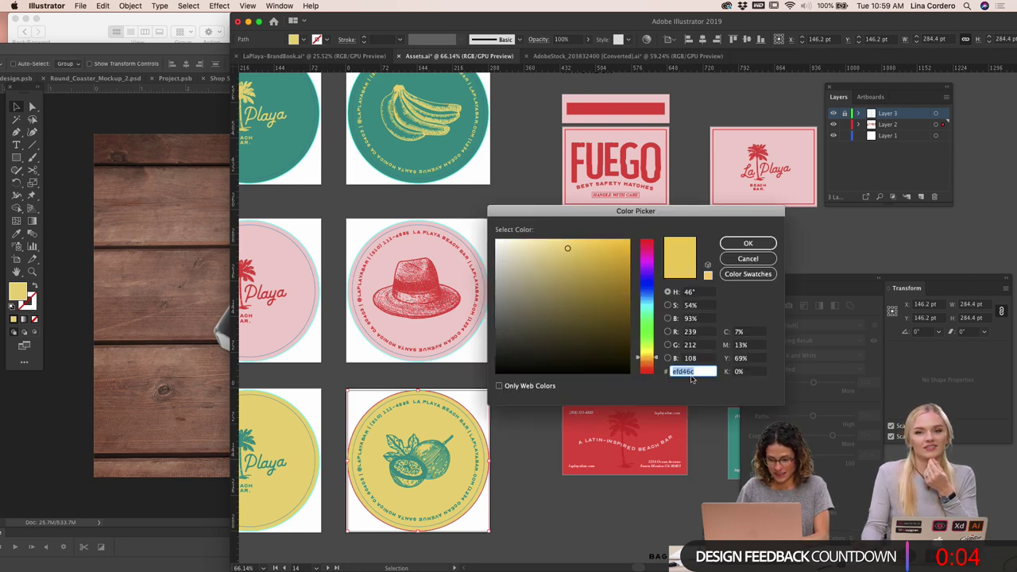
pyautogui.click(739, 244)
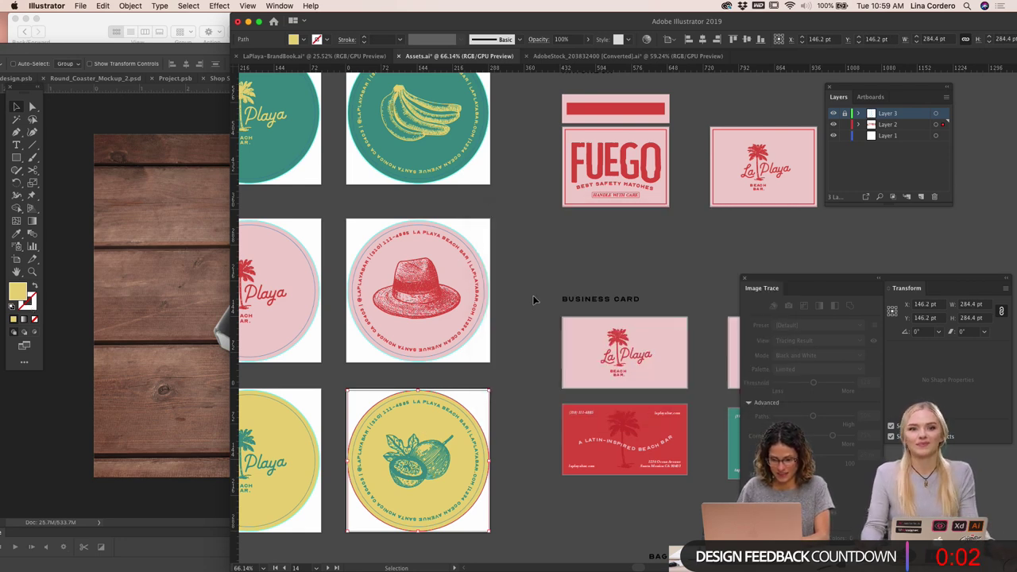
# Add Layer 2 above BG Color and put it into a new Group 1
pyautogui.click(83, 287)
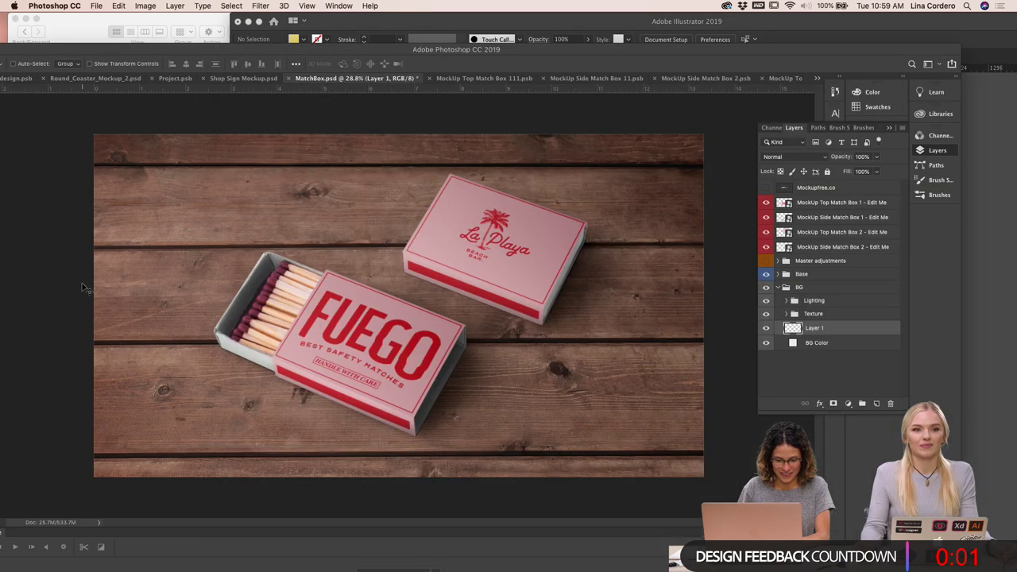
pyautogui.click(832, 350)
pyautogui.press('super+shift+alt+n')
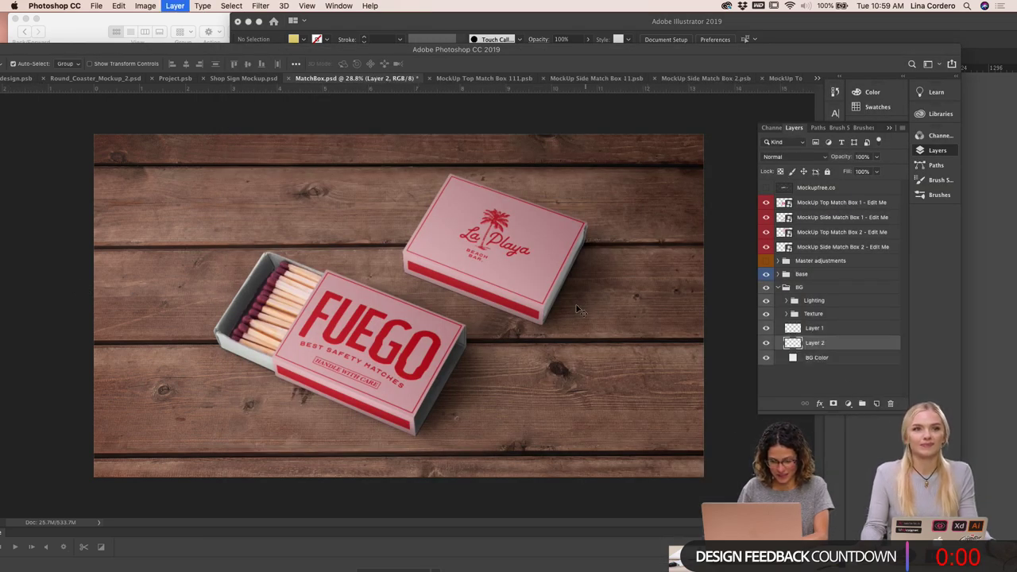
pyautogui.press('super+g')
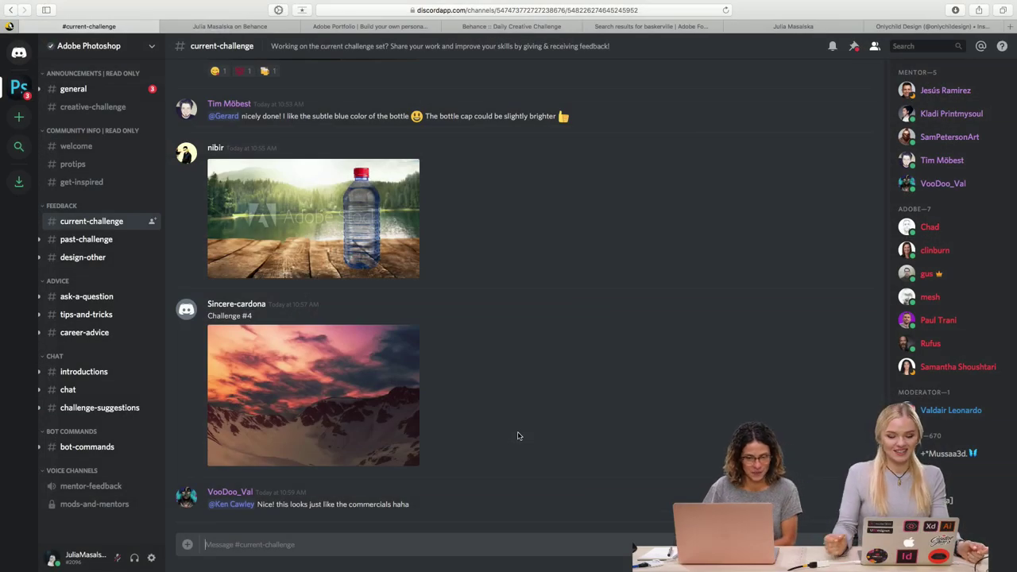
# Enlarge the water bottle challenge entry to inspect it, then close it and scroll back up
pyautogui.scroll(2, 475, 396)
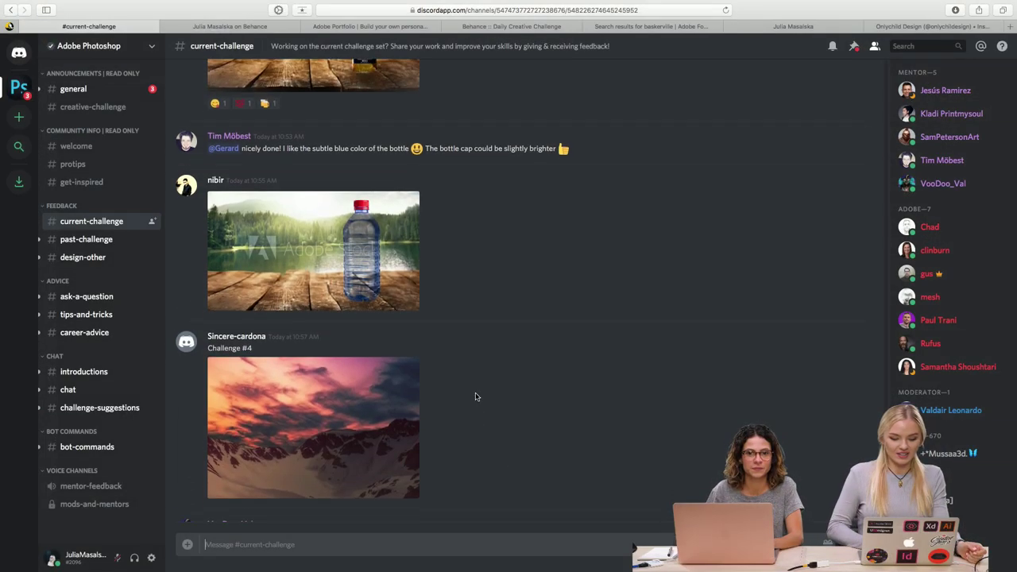
pyautogui.scroll(-1, 475, 396)
pyautogui.scroll(3, 469, 395)
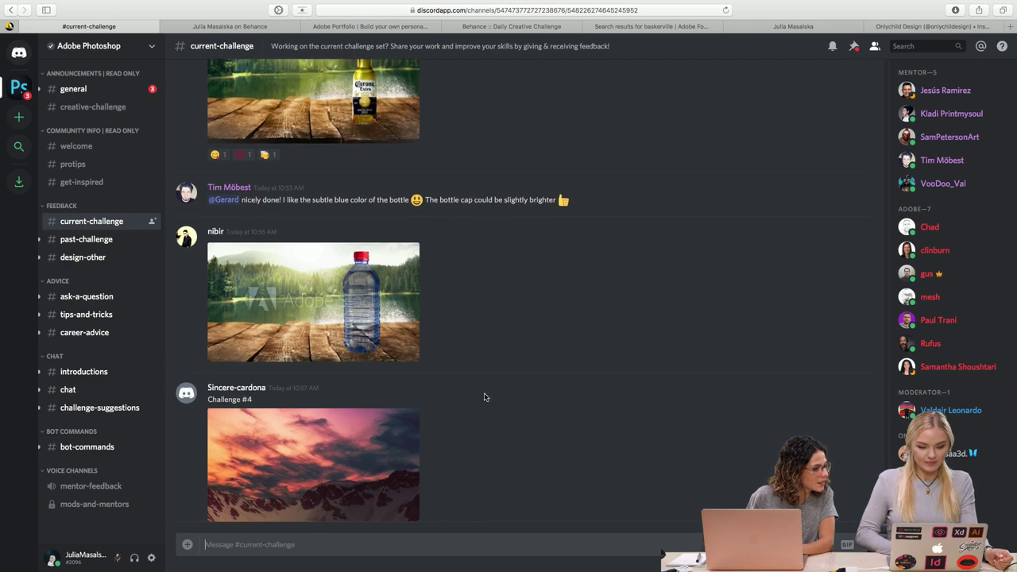
pyautogui.scroll(-2, 484, 398)
pyautogui.scroll(2, 486, 397)
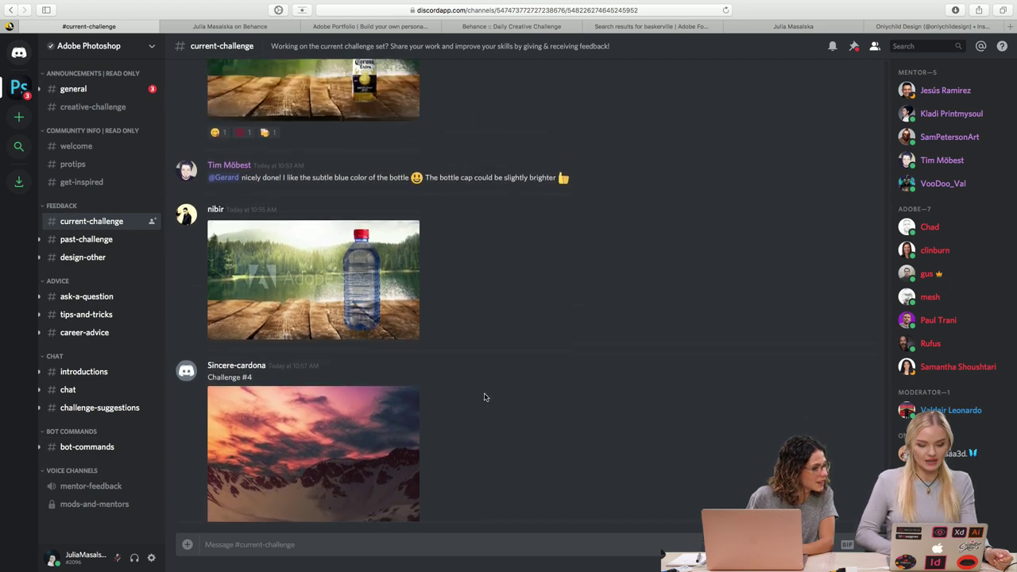
pyautogui.click(376, 315)
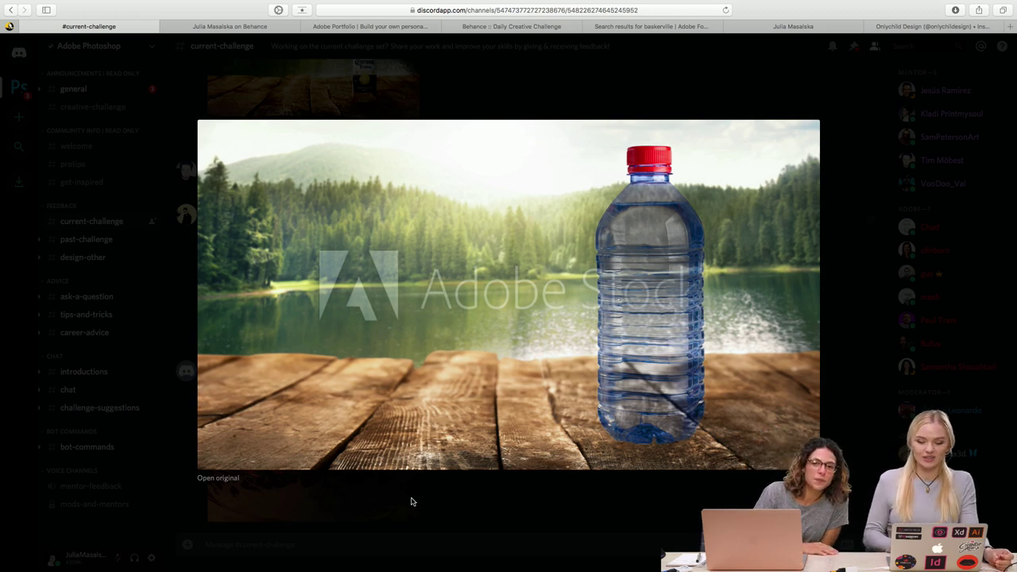
pyautogui.scroll(5, 662, 242)
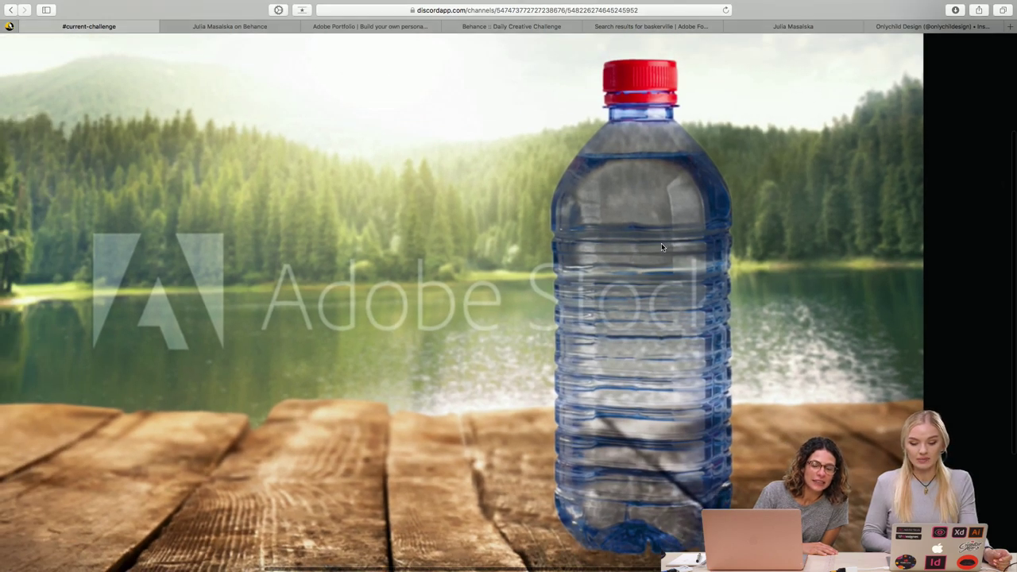
pyautogui.scroll(-5, 661, 243)
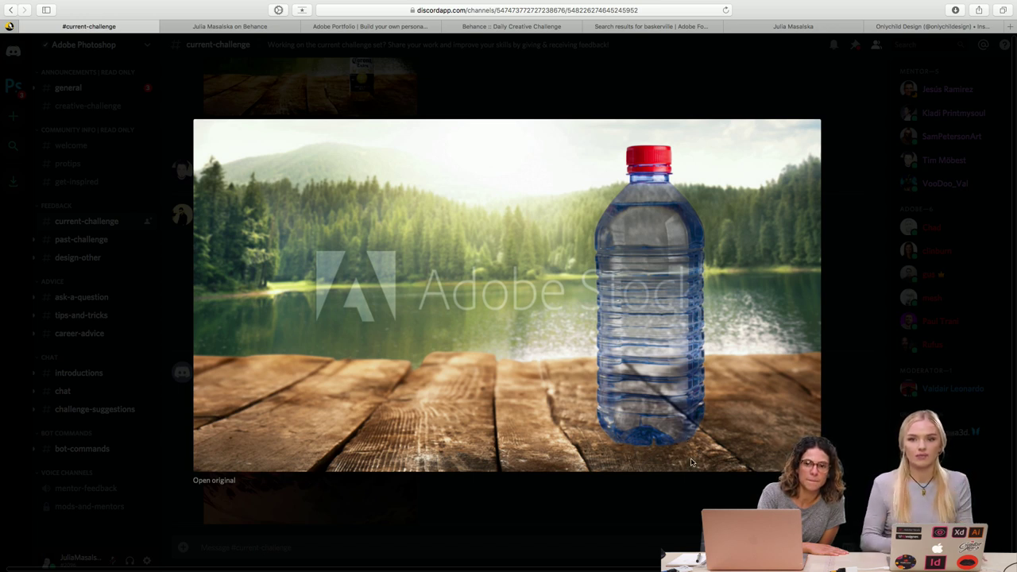
pyautogui.click(666, 505)
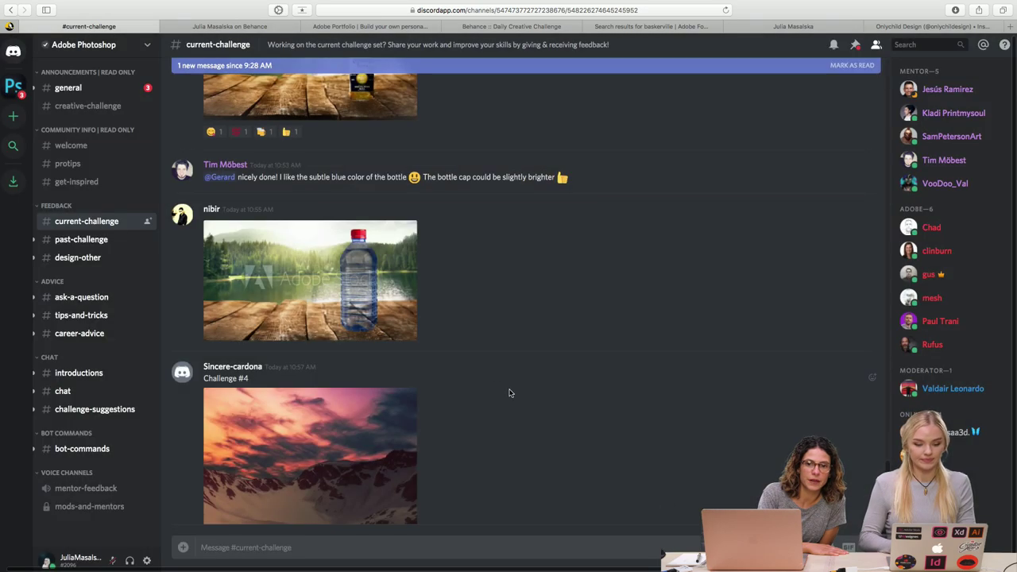
pyautogui.scroll(5, 501, 381)
pyautogui.click(357, 226)
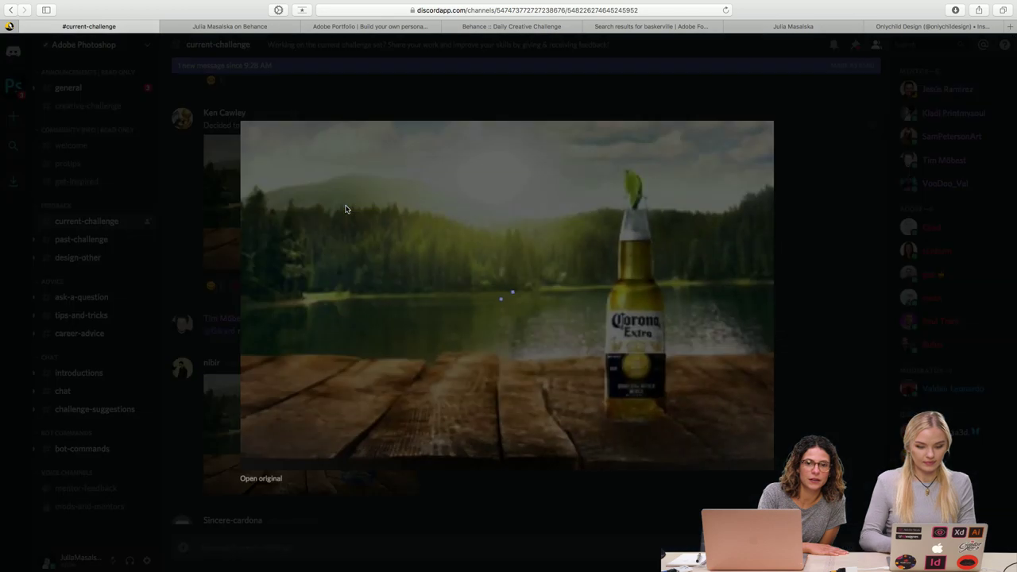
pyautogui.scroll(3, 685, 288)
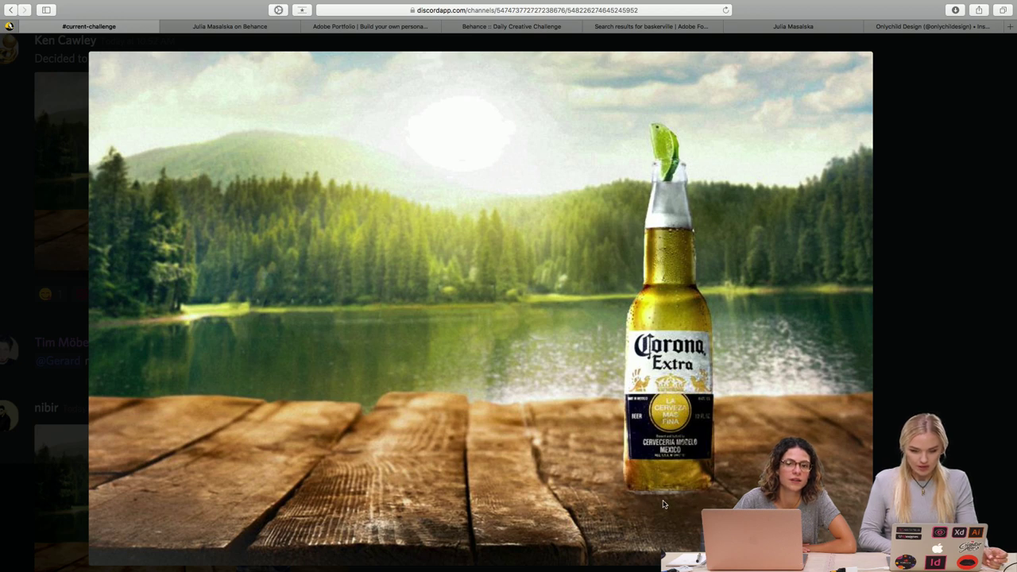
pyautogui.scroll(2, 664, 504)
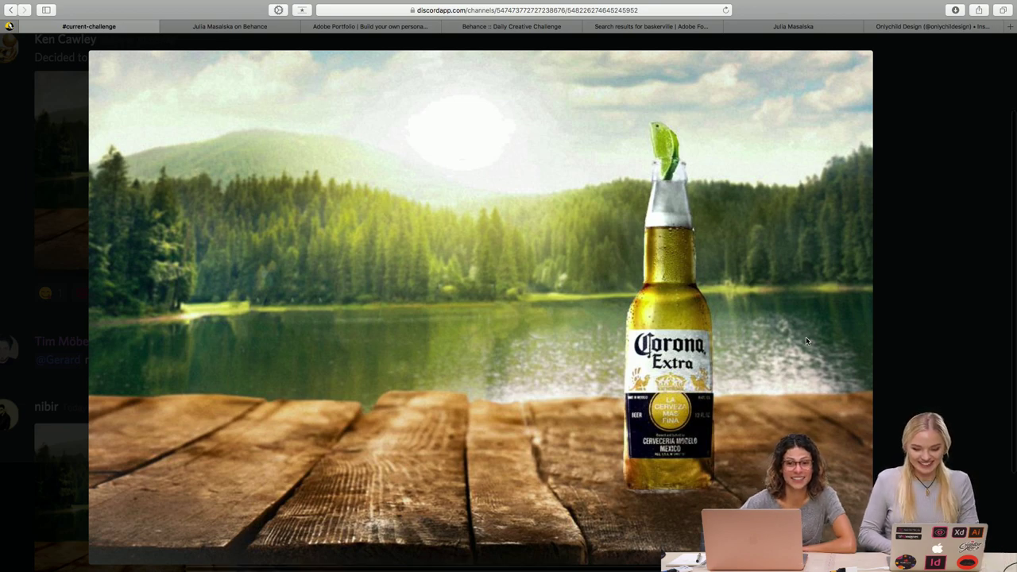
# Close the Corona image, open the other water bottle entry, zoom in and out, then close it
pyautogui.click(941, 372)
pyautogui.scroll(5, 765, 345)
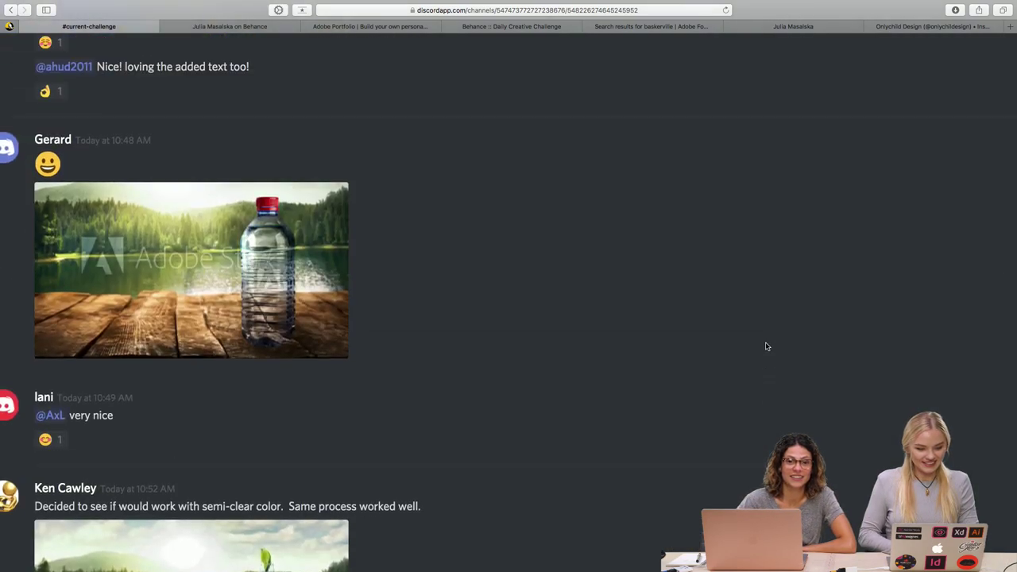
pyautogui.press('super+plus')
pyautogui.click(368, 338)
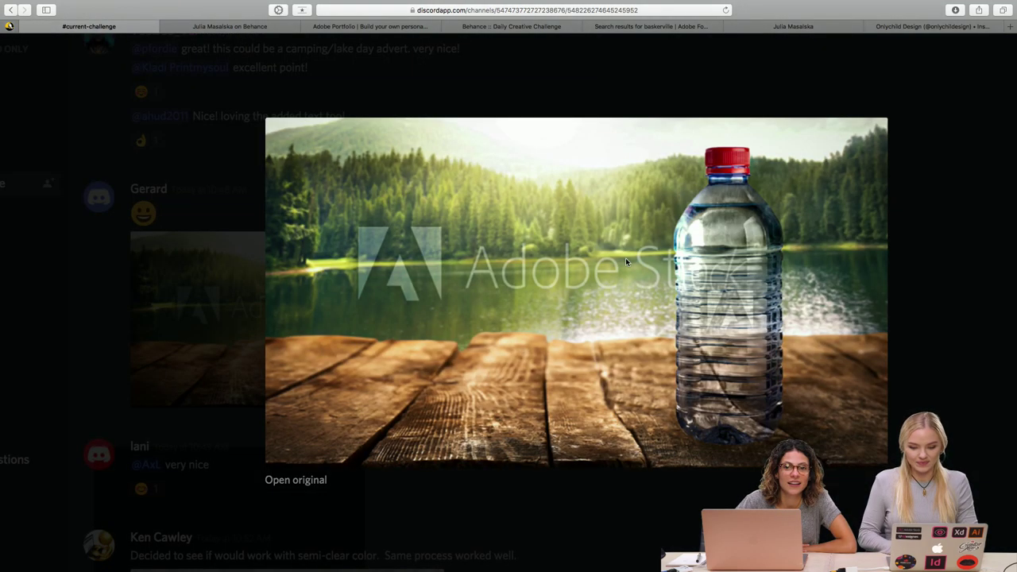
pyautogui.press('super+plus')
pyautogui.press('super+plus')
pyautogui.hscroll(2, 625, 257)
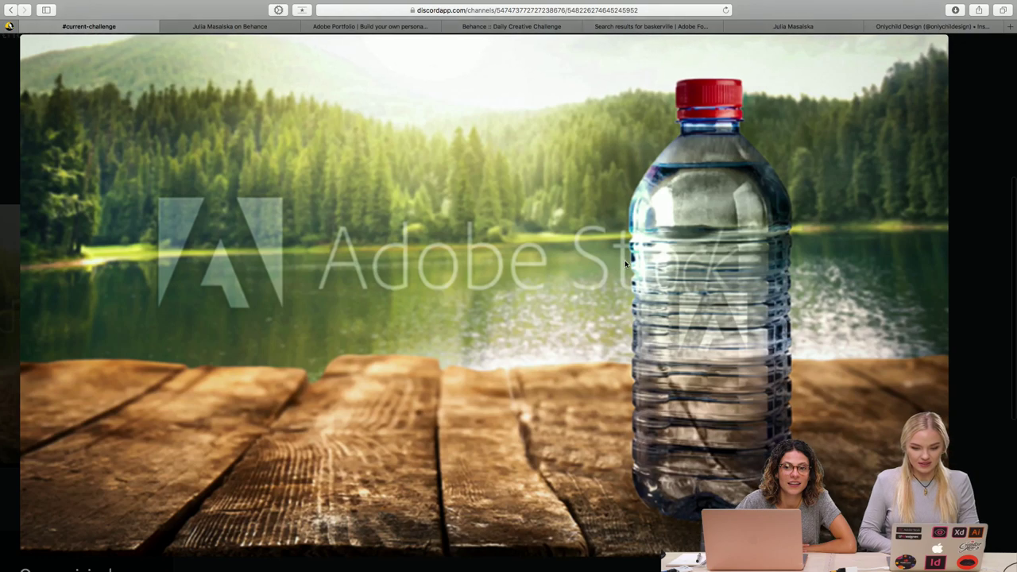
pyautogui.press('super+minus')
pyautogui.press('super+plus')
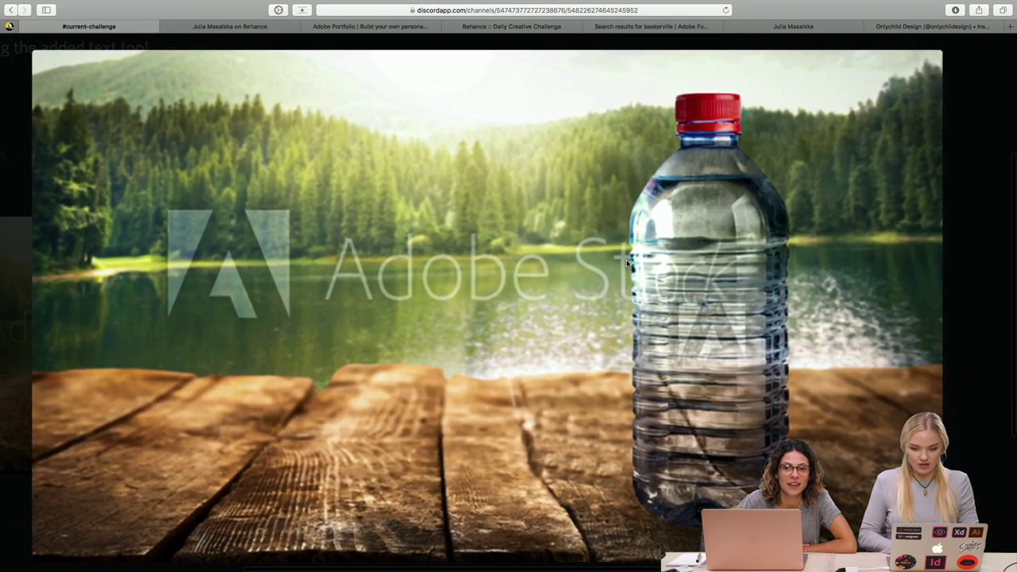
pyautogui.press('super+minus')
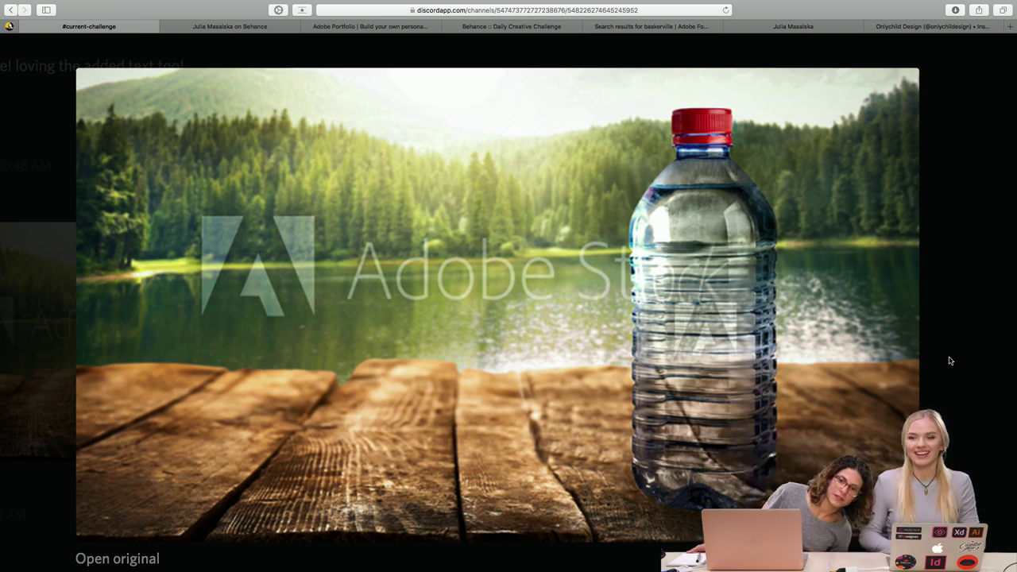
pyautogui.hscroll(3, 949, 361)
pyautogui.scroll(-1, 949, 361)
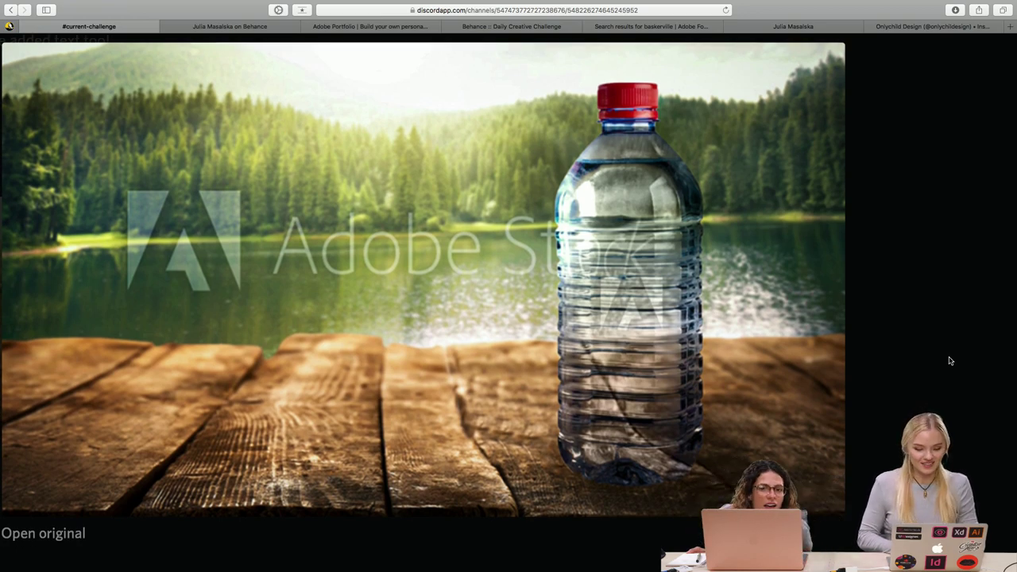
pyautogui.click(949, 361)
# Reopen the water bottle entry, inspect it up close, then close the enlarged image
pyautogui.hscroll(-5, 813, 345)
pyautogui.hscroll(-5, 709, 338)
pyautogui.scroll(5, 710, 338)
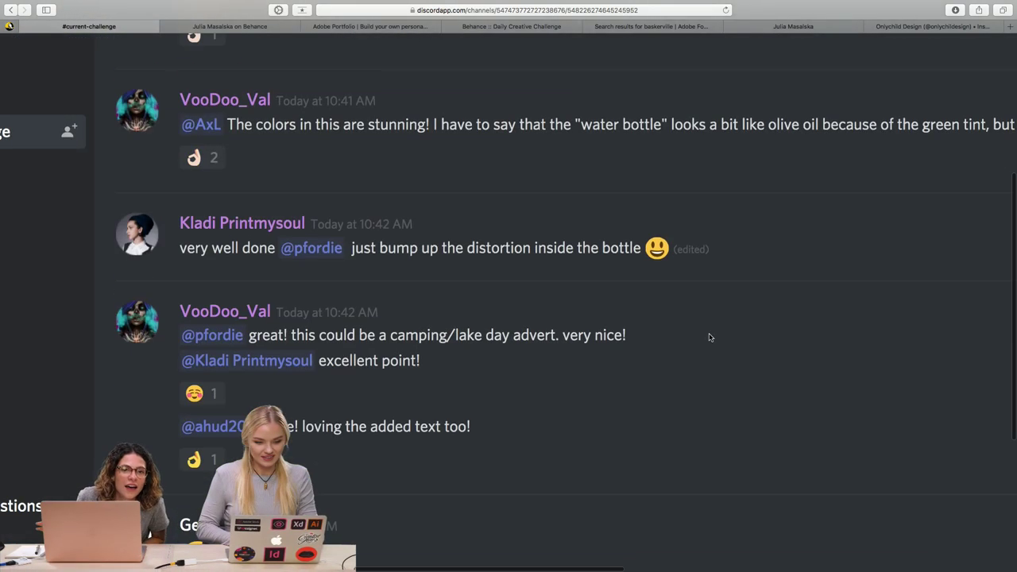
pyautogui.scroll(-8, 710, 337)
pyautogui.scroll(-8, 710, 338)
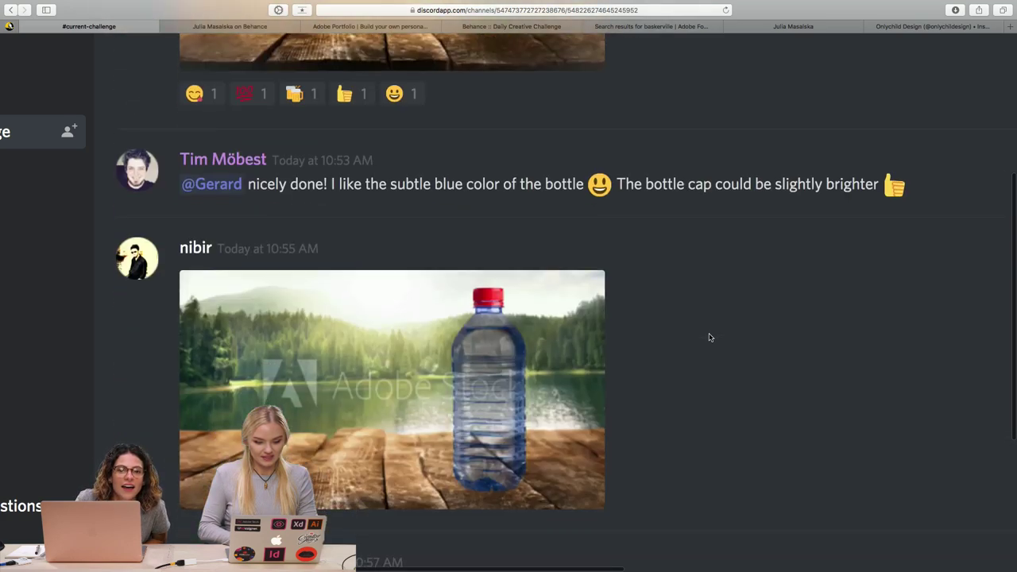
pyautogui.scroll(1, 710, 338)
pyautogui.scroll(10, 710, 338)
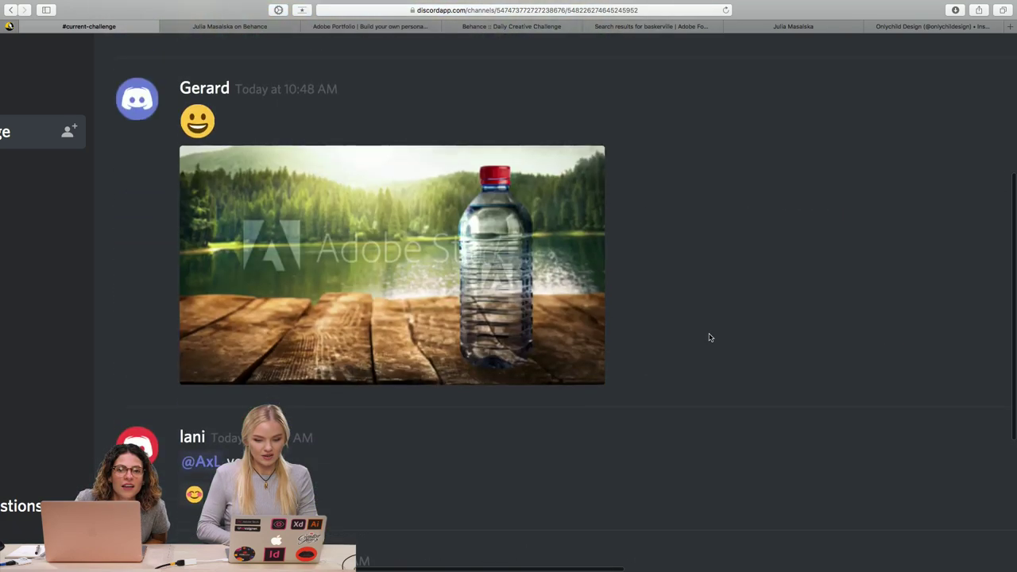
pyautogui.click(477, 209)
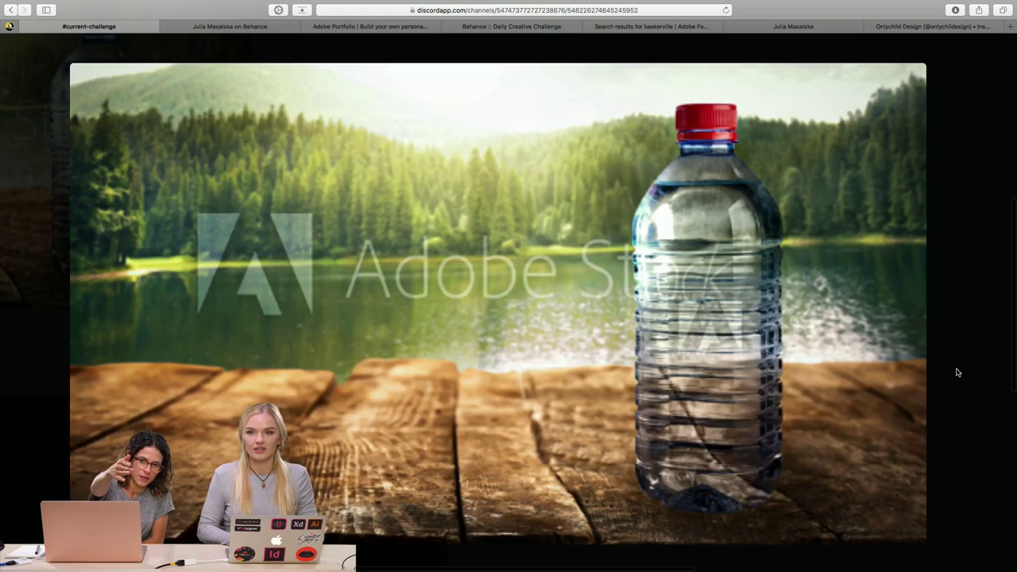
pyautogui.scroll(1, 958, 373)
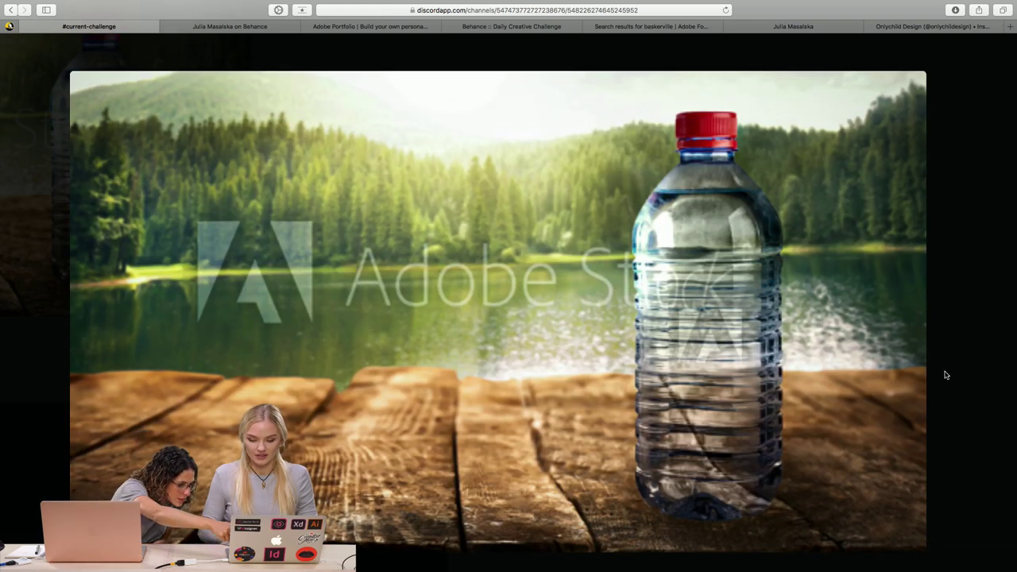
pyautogui.hscroll(5, 822, 359)
pyautogui.scroll(-2, 821, 359)
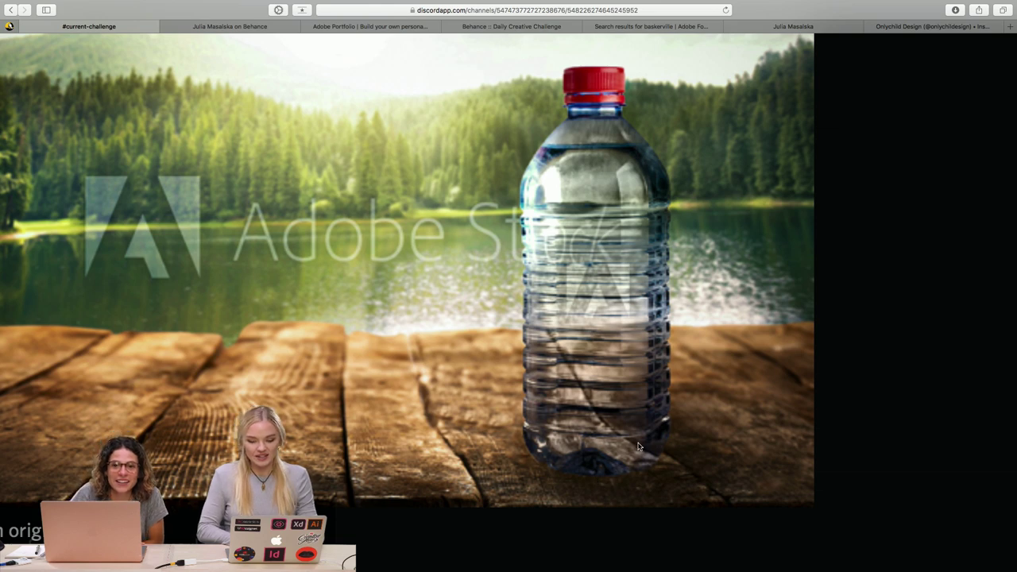
pyautogui.click(564, 442)
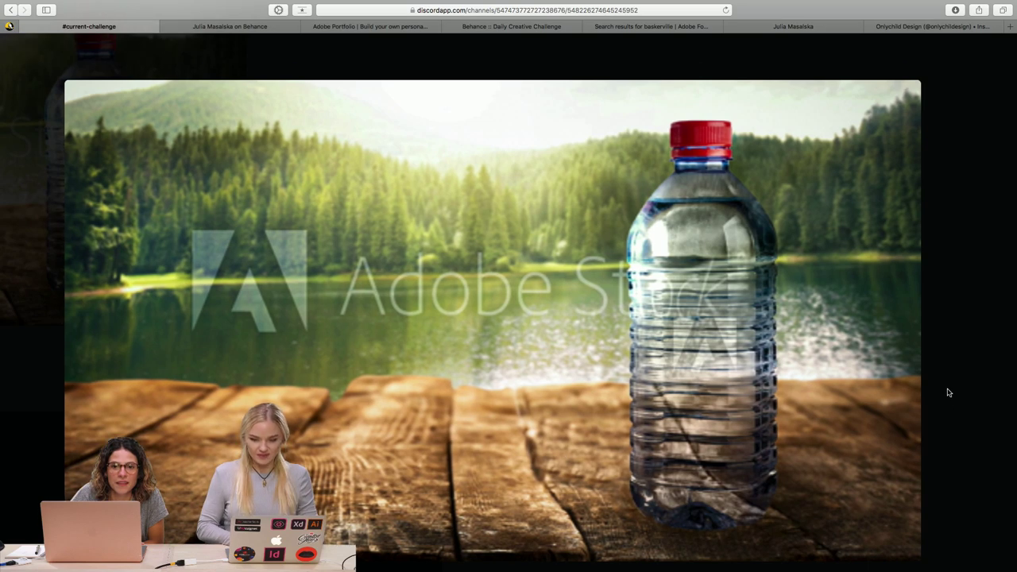
pyautogui.click(948, 393)
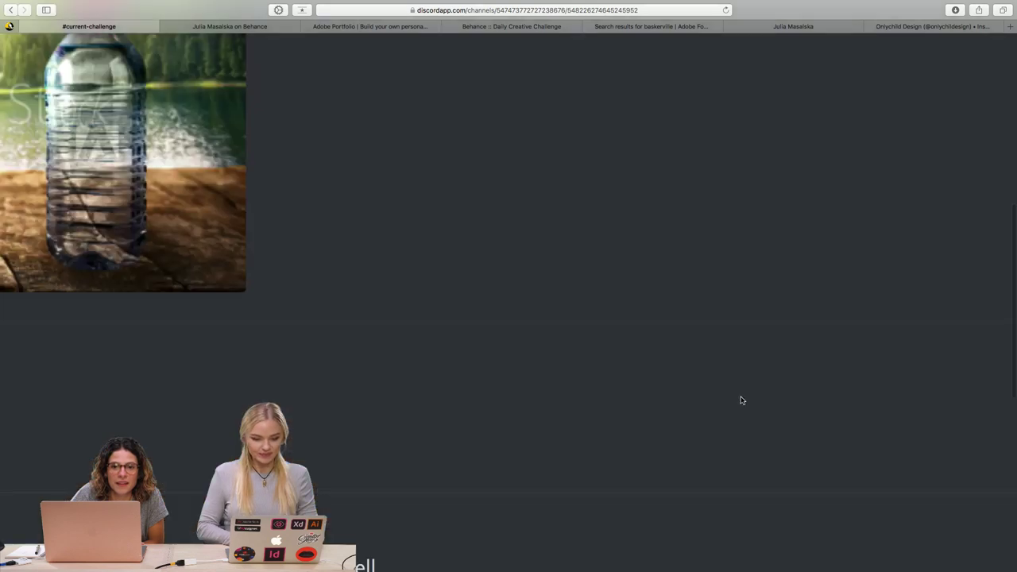
# Reset page zoom, then open the DON'T FORGET TO HYDRATE bottle entry magnified twice
pyautogui.scroll(-2, 740, 400)
pyautogui.press('super+0')
pyautogui.scroll(-10, 740, 399)
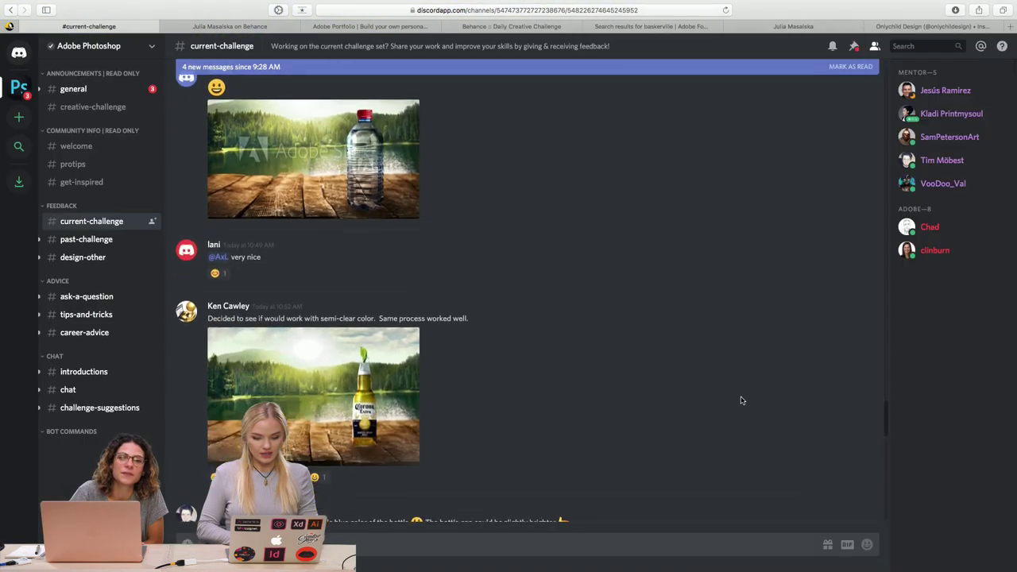
pyautogui.scroll(-8, 741, 400)
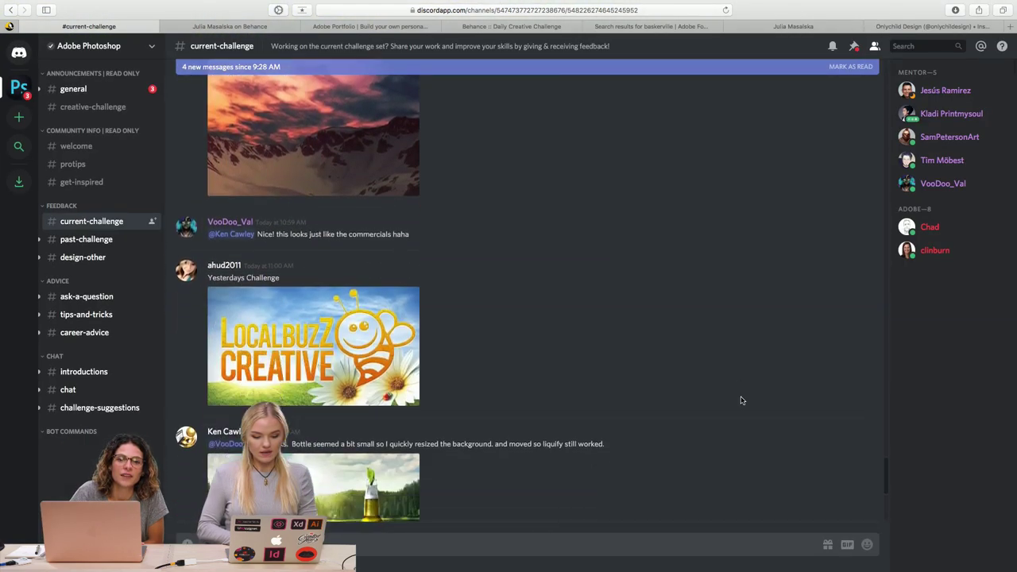
pyautogui.scroll(-3, 740, 399)
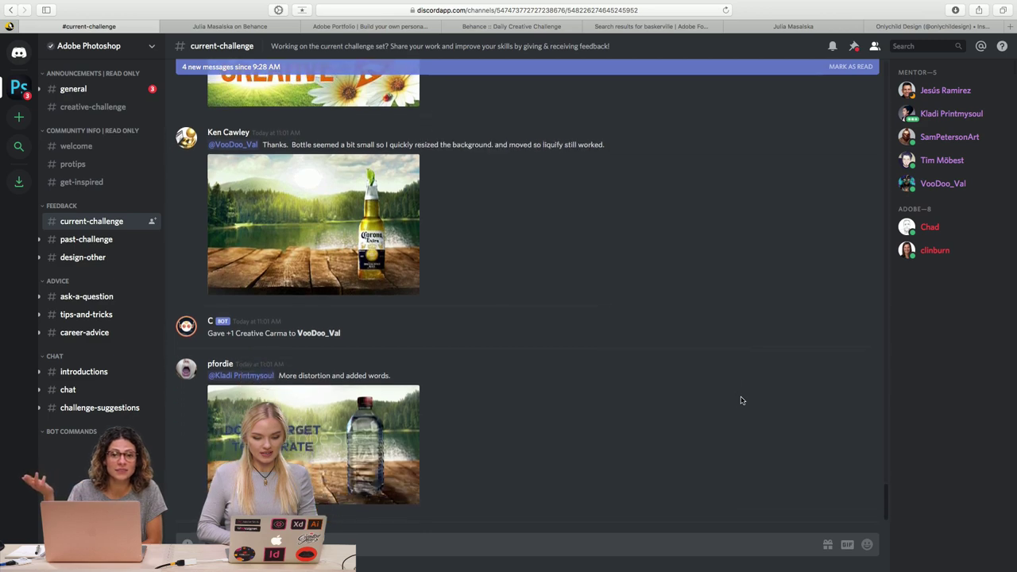
pyautogui.click(377, 433)
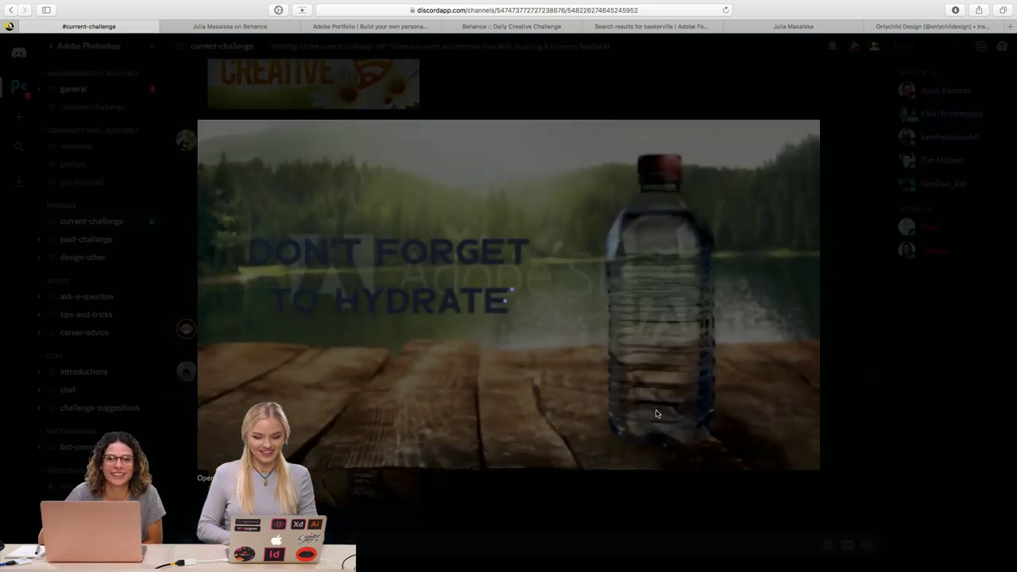
pyautogui.press('super+equal')
pyautogui.press('super+equal')
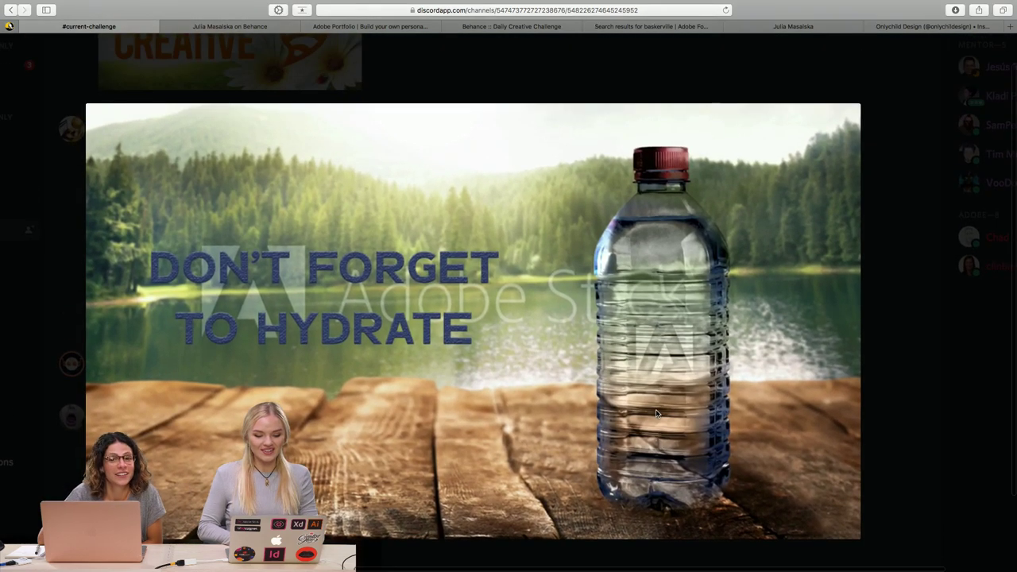
pyautogui.press('super+equal')
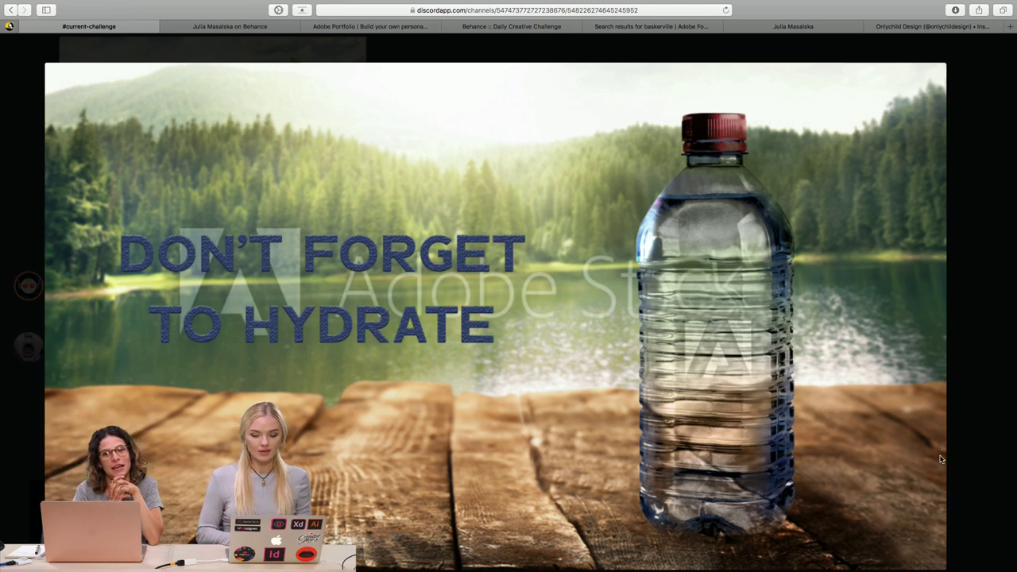
pyautogui.scroll(-3, 946, 457)
pyautogui.click(872, 406)
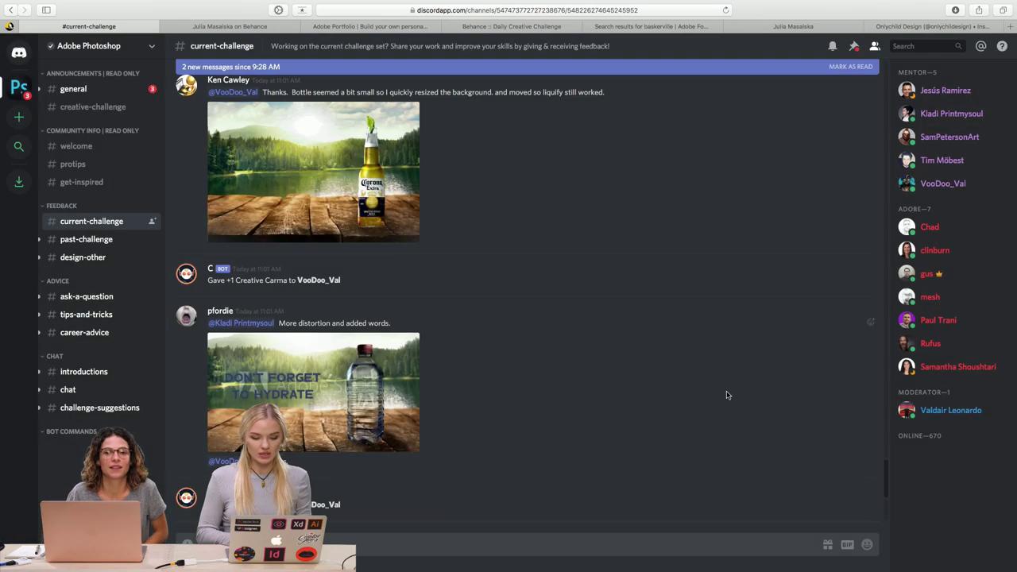
pyautogui.scroll(-5, 608, 387)
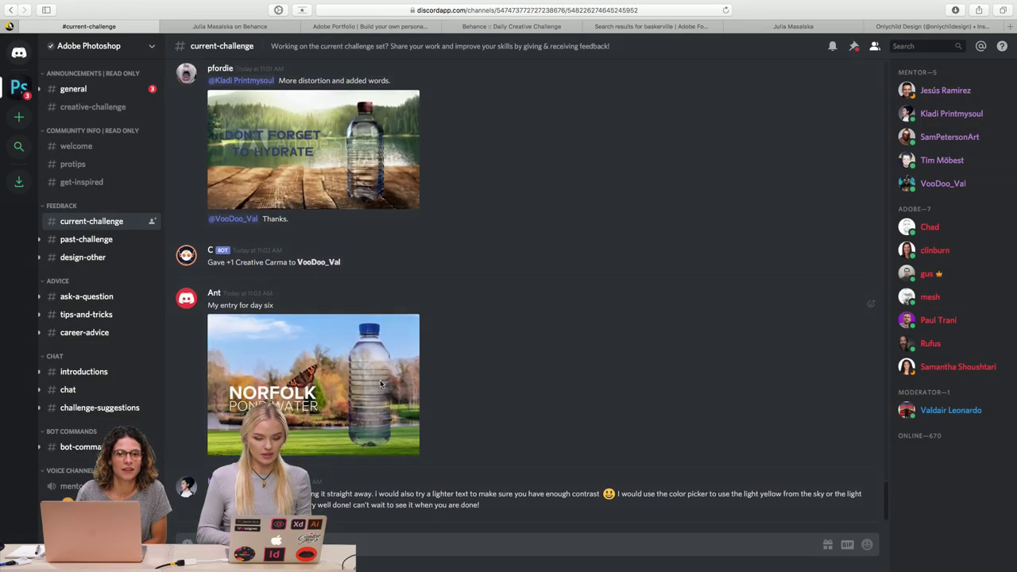
pyautogui.click(381, 381)
pyautogui.scroll(3, 650, 387)
pyautogui.scroll(3, 651, 391)
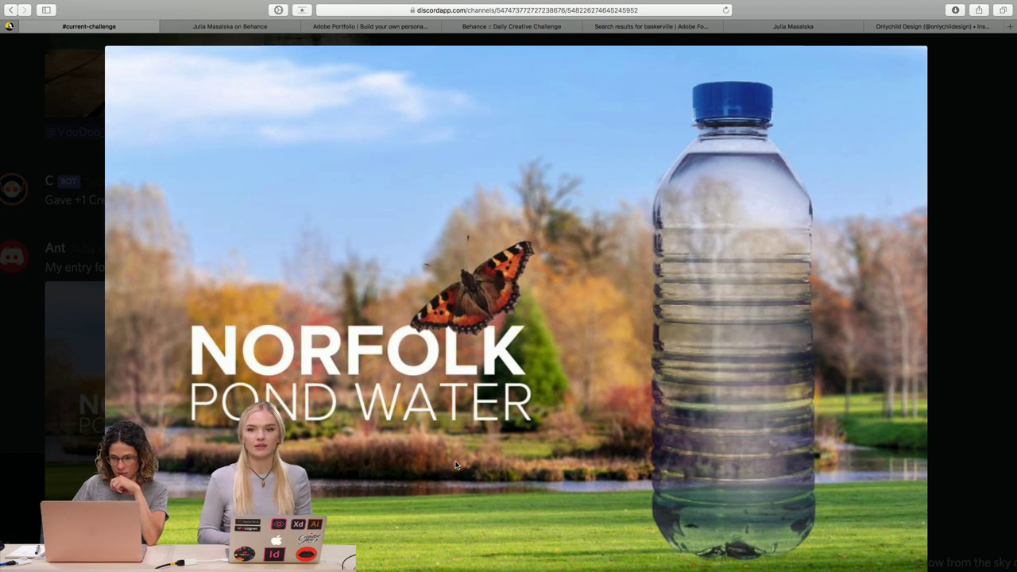
pyautogui.scroll(-1, 456, 465)
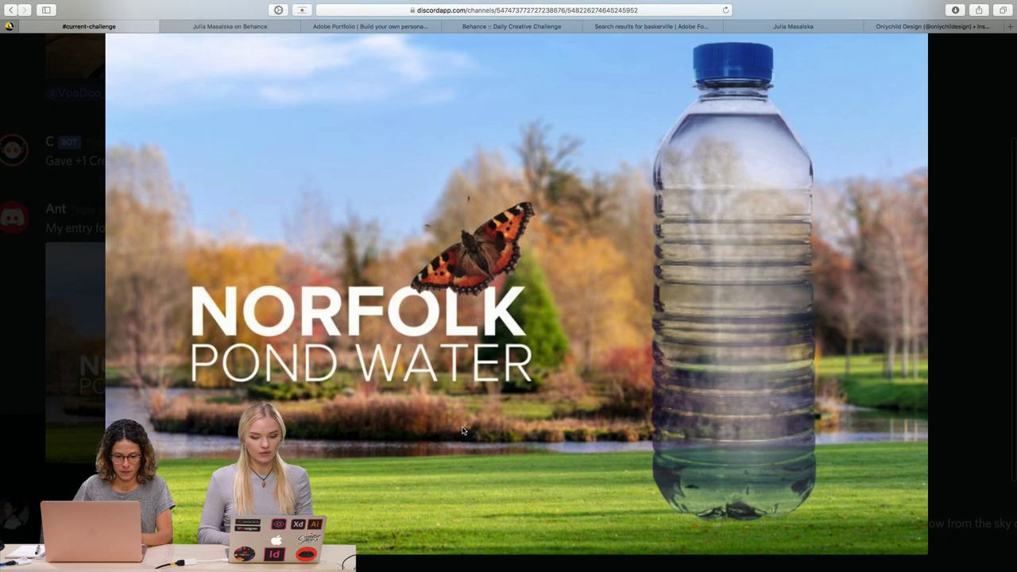
pyautogui.scroll(1, 461, 430)
pyautogui.scroll(-1, 463, 430)
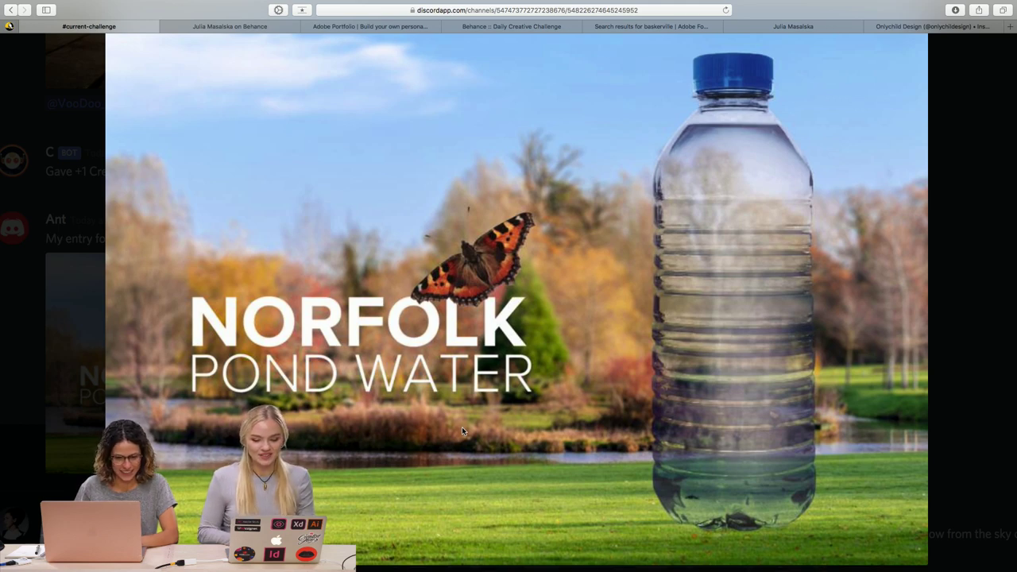
pyautogui.scroll(-5, 462, 430)
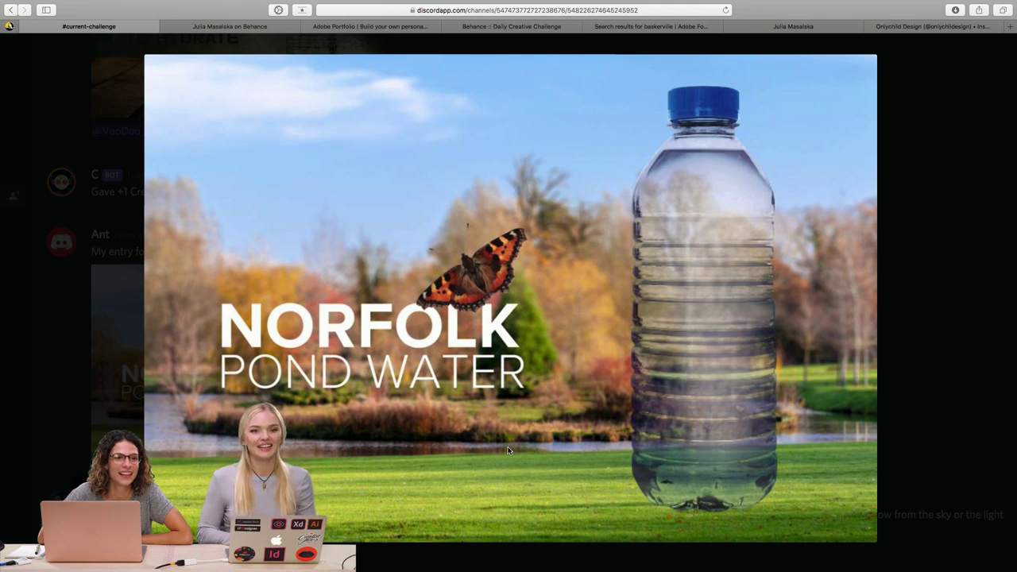
pyautogui.press('super+minus')
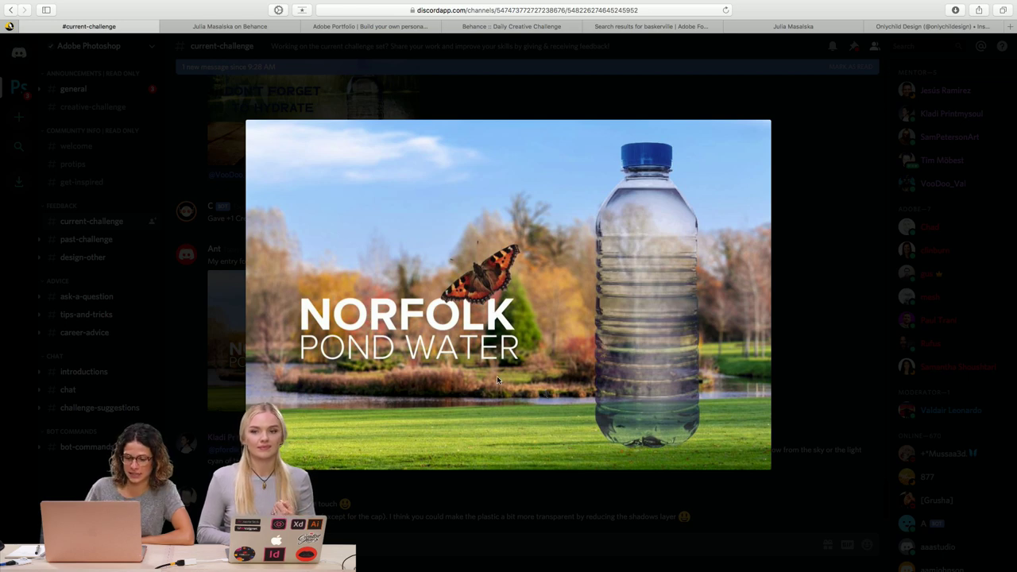
pyautogui.click(812, 353)
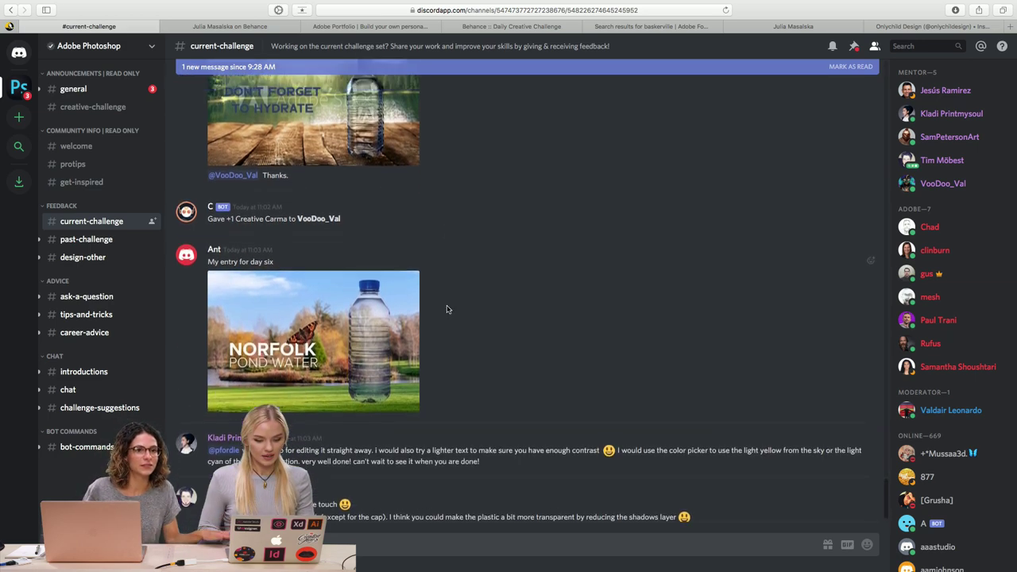
pyautogui.scroll(10, 446, 309)
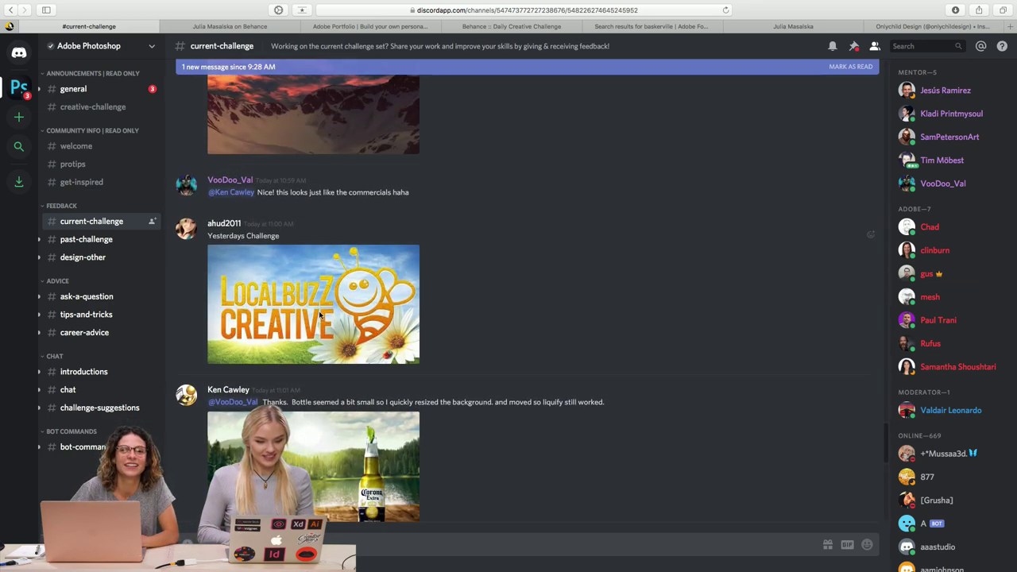
pyautogui.click(321, 315)
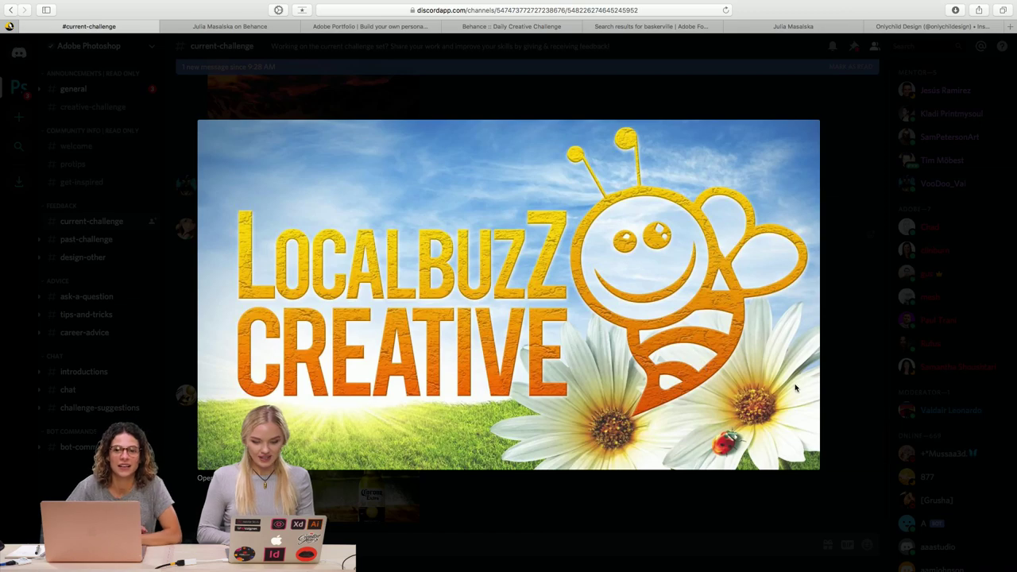
pyautogui.scroll(3, 725, 374)
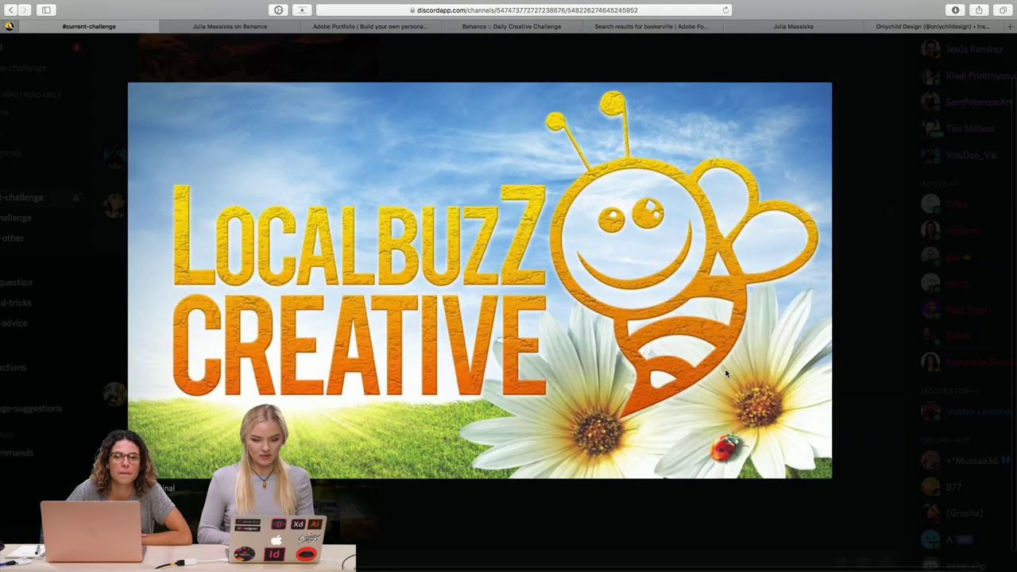
pyautogui.scroll(2, 726, 374)
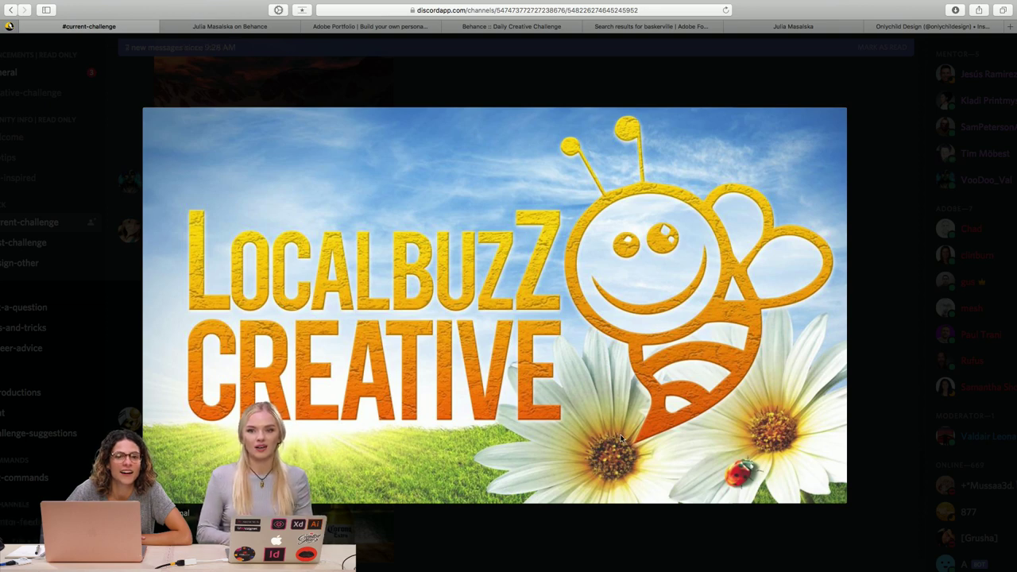
pyautogui.click(874, 387)
pyautogui.scroll(5, 664, 348)
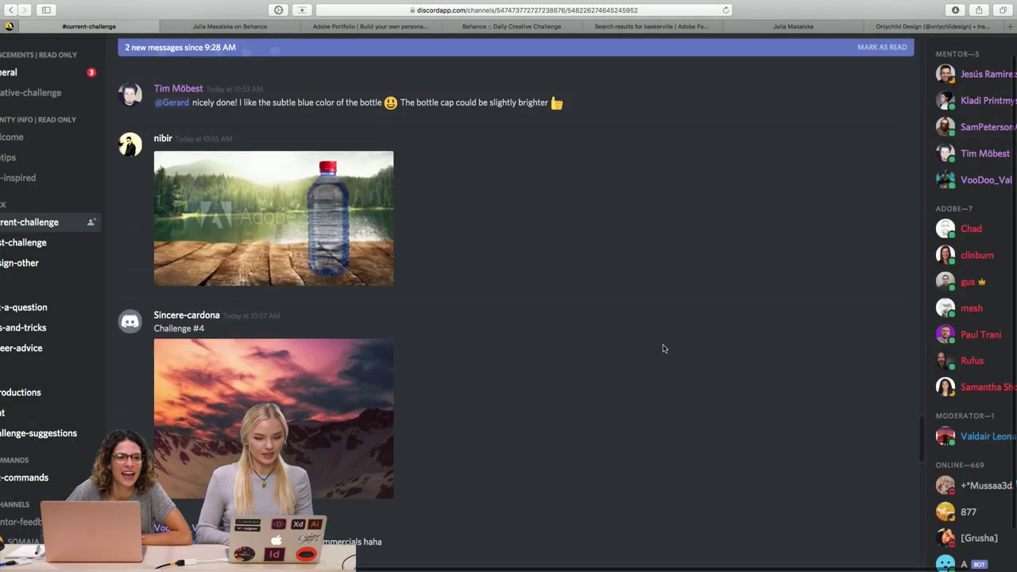
pyautogui.scroll(10, 663, 348)
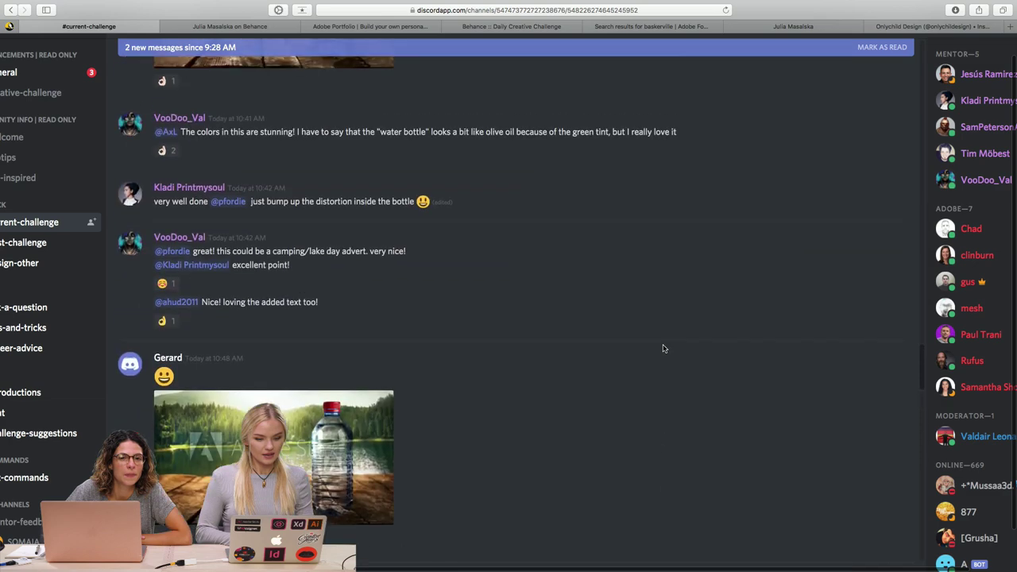
pyautogui.scroll(10, 664, 348)
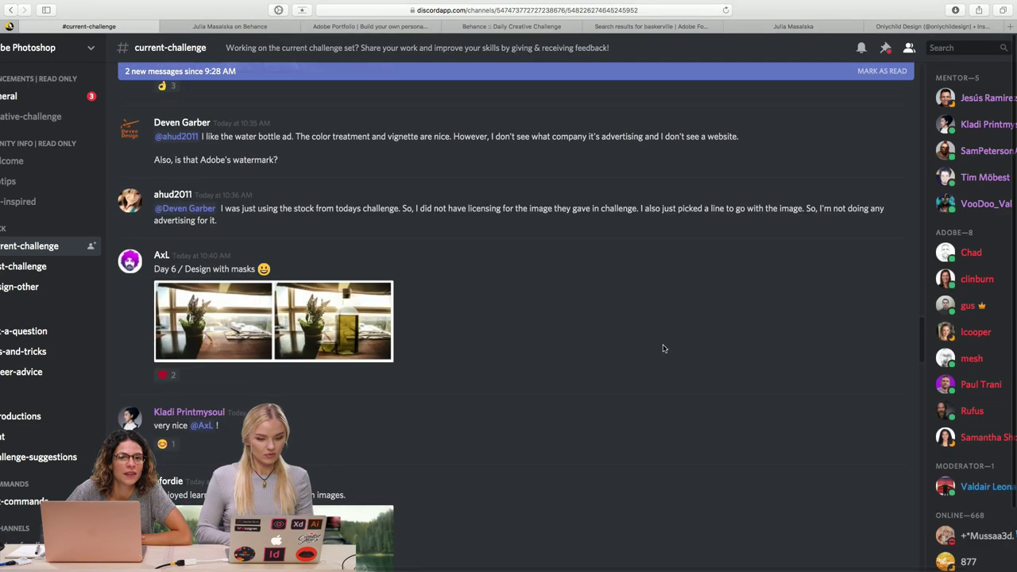
# Enlarge the Design with masks olive-oil entry and zoom around the bottle to inspect it
pyautogui.click(273, 321)
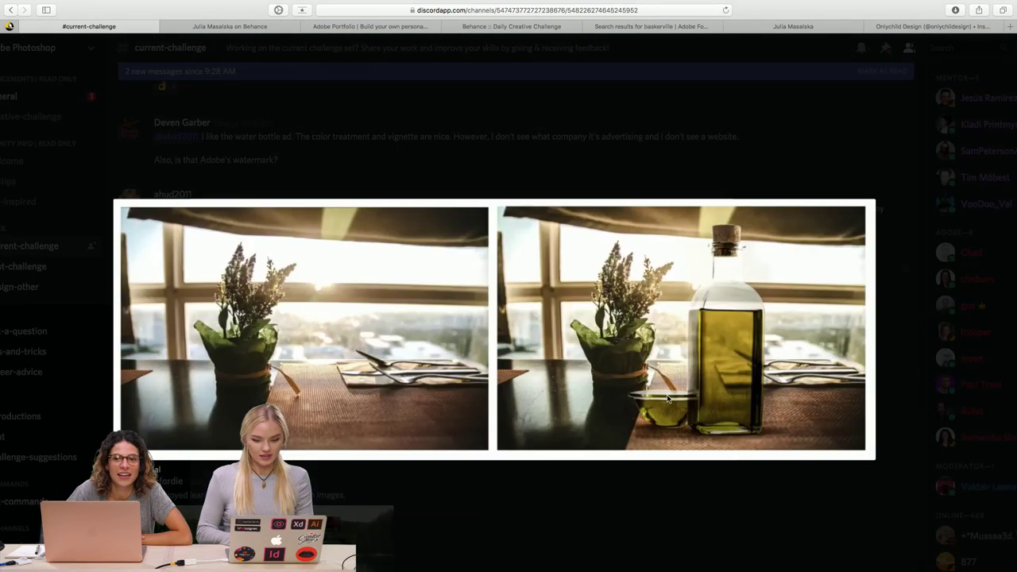
pyautogui.scroll(3, 666, 397)
pyautogui.scroll(2, 667, 397)
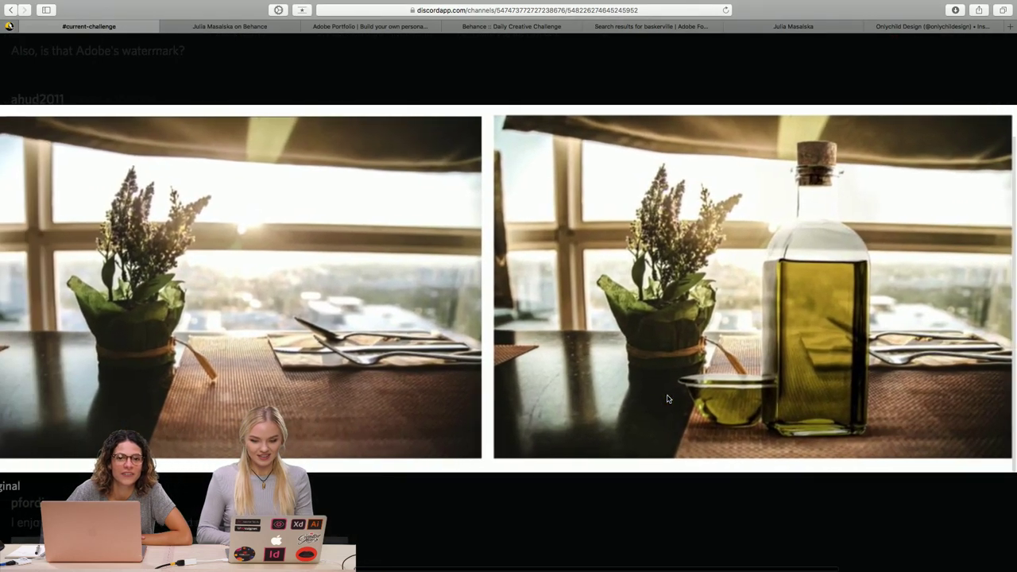
pyautogui.hscroll(1, 667, 397)
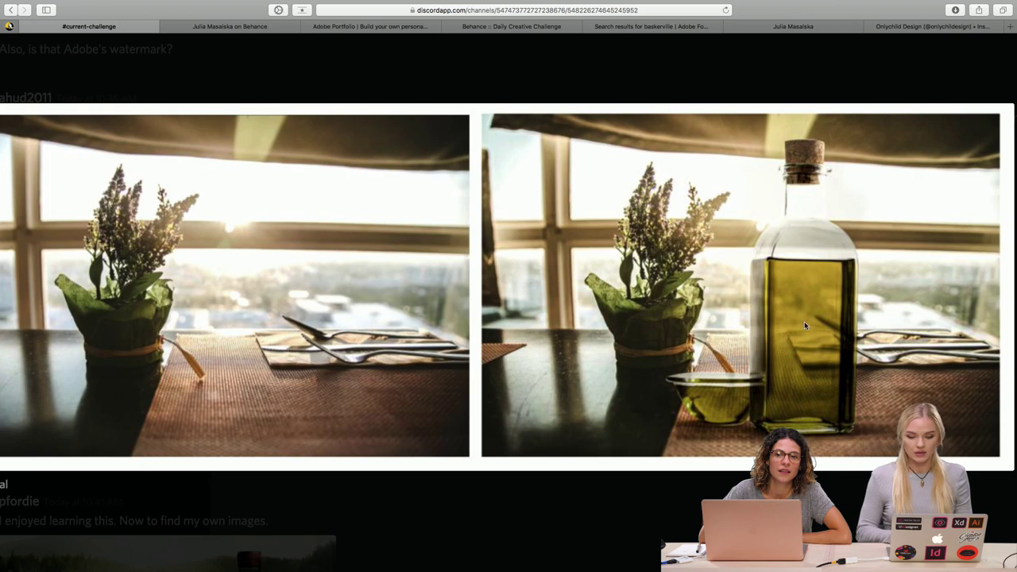
pyautogui.scroll(5, 805, 325)
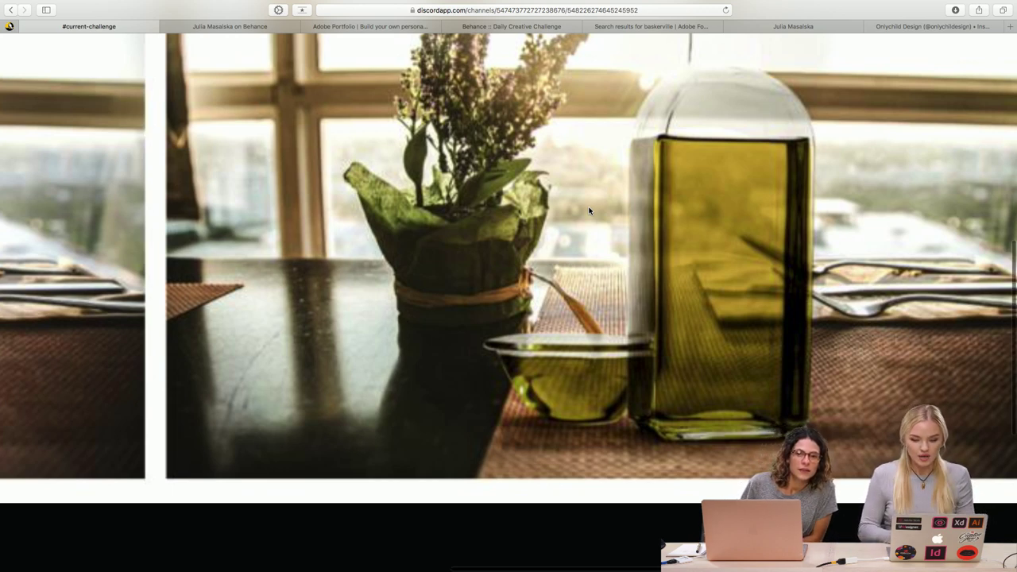
pyautogui.scroll(-3, 590, 210)
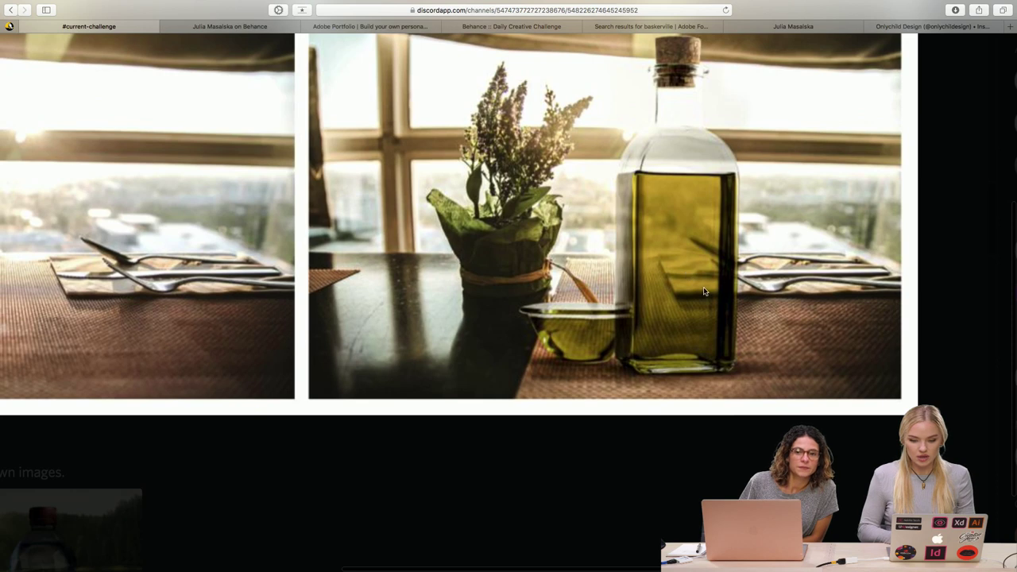
pyautogui.scroll(3, 730, 274)
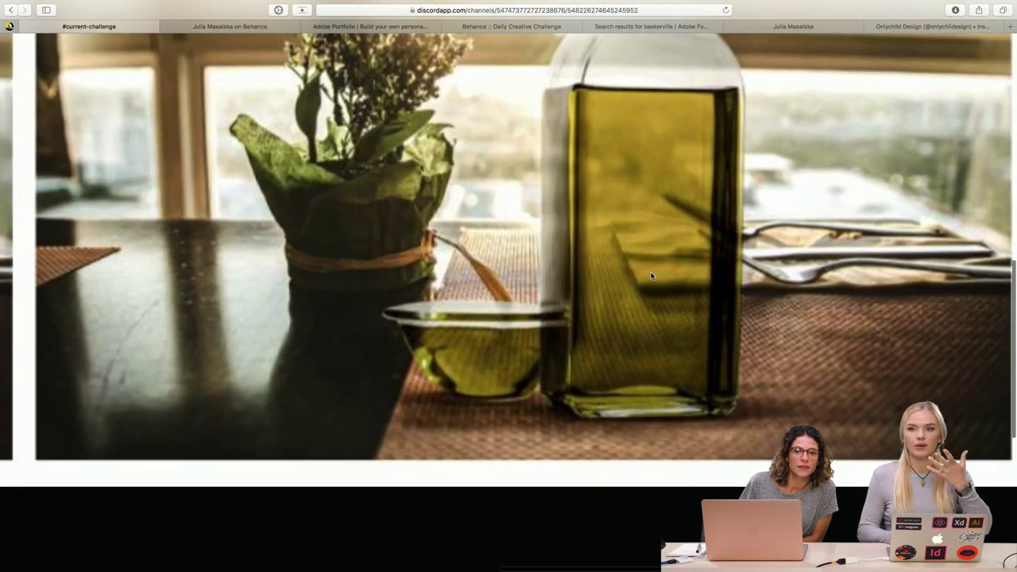
pyautogui.scroll(1, 651, 275)
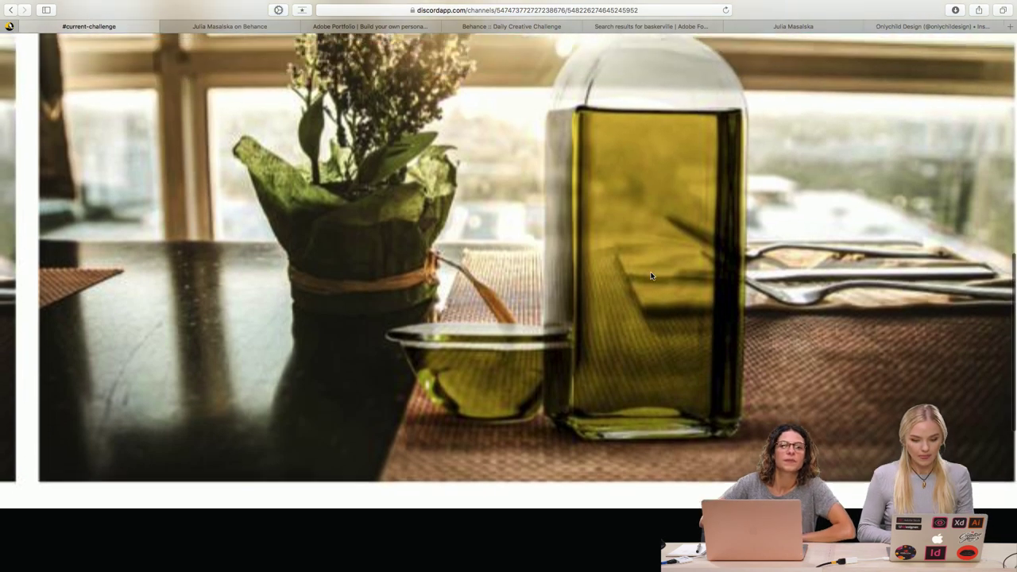
pyautogui.scroll(1, 651, 276)
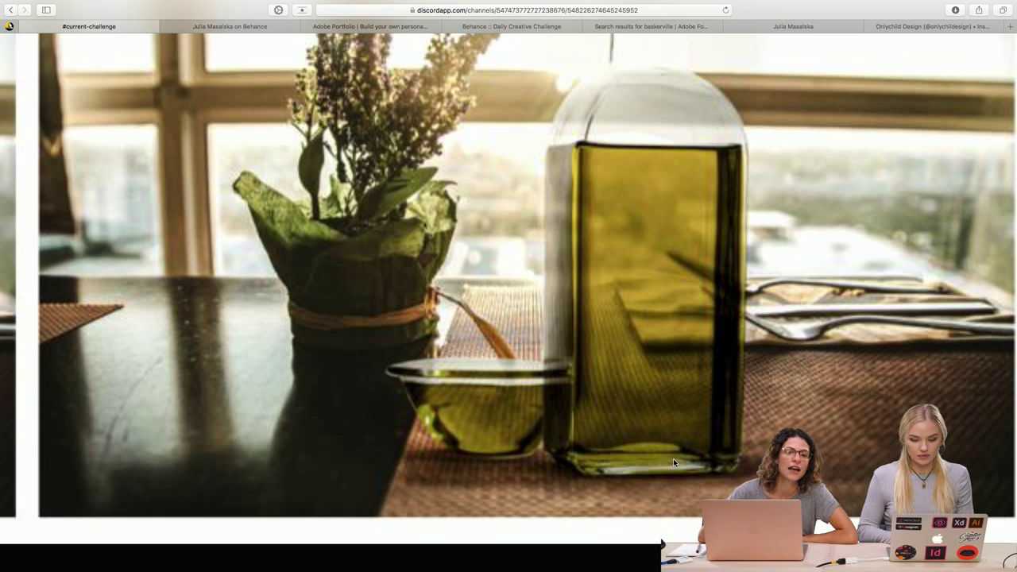
pyautogui.scroll(1, 767, 418)
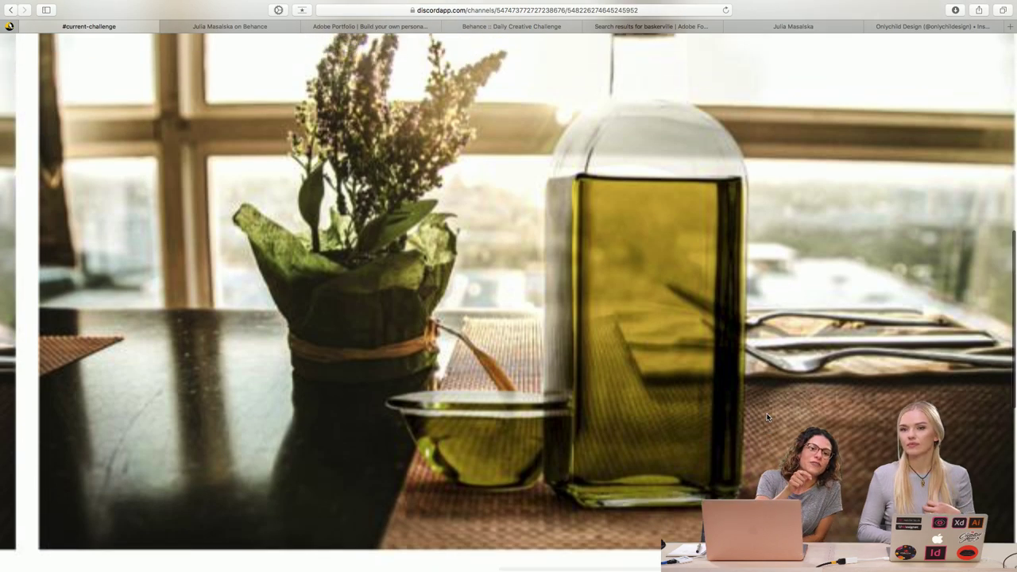
pyautogui.scroll(1, 767, 416)
pyautogui.click(766, 413)
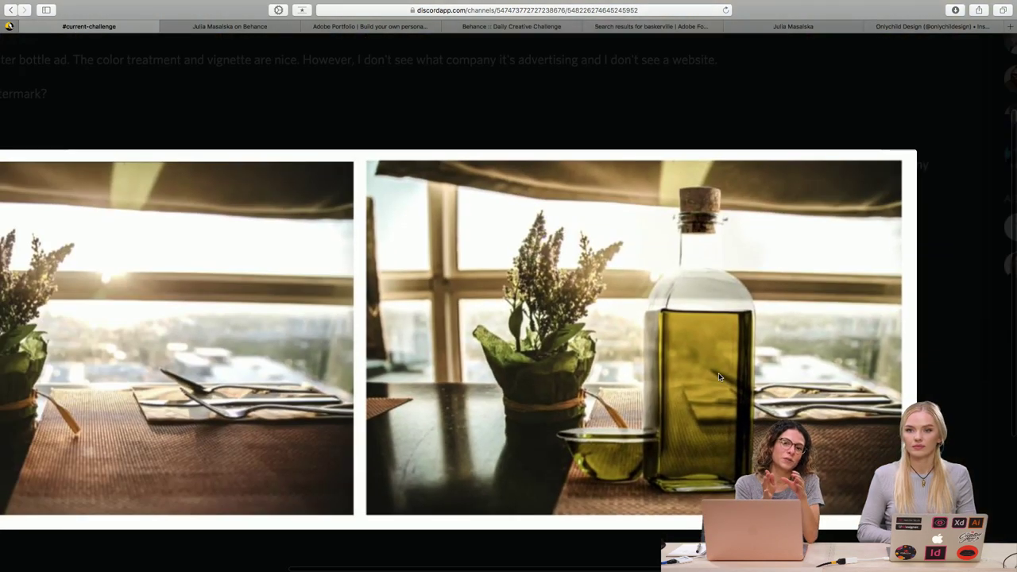
# Scroll around the enlarged Day 6 masks images, comparing the plant and olive-oil bottle scenes
pyautogui.scroll(-3, 718, 373)
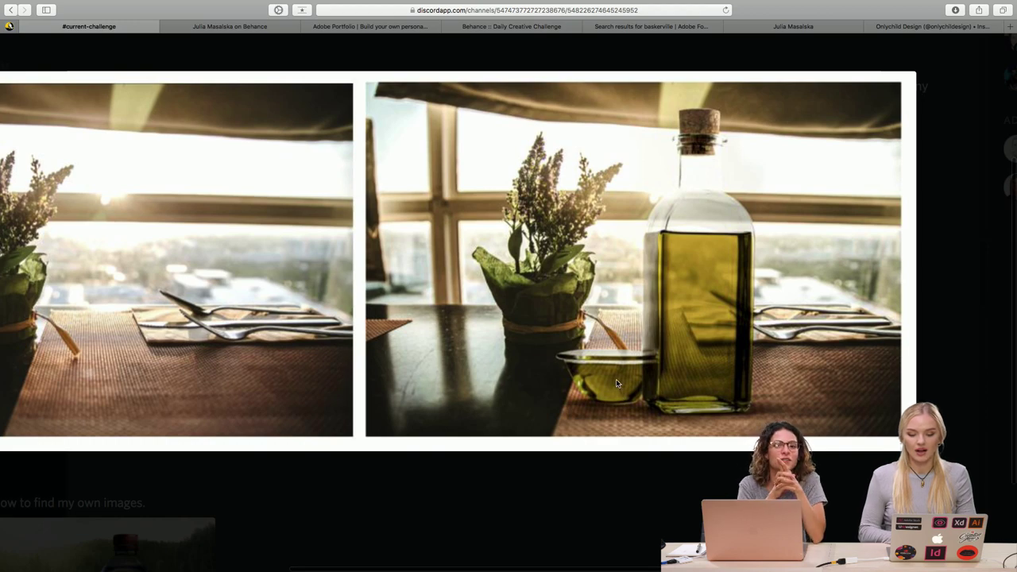
pyautogui.scroll(5, 616, 379)
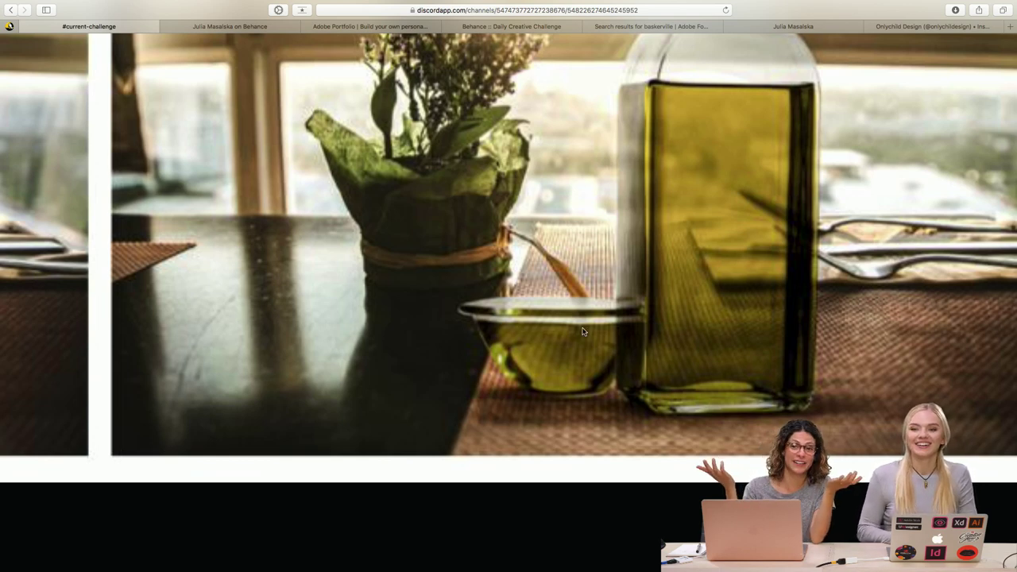
pyautogui.scroll(3, 581, 331)
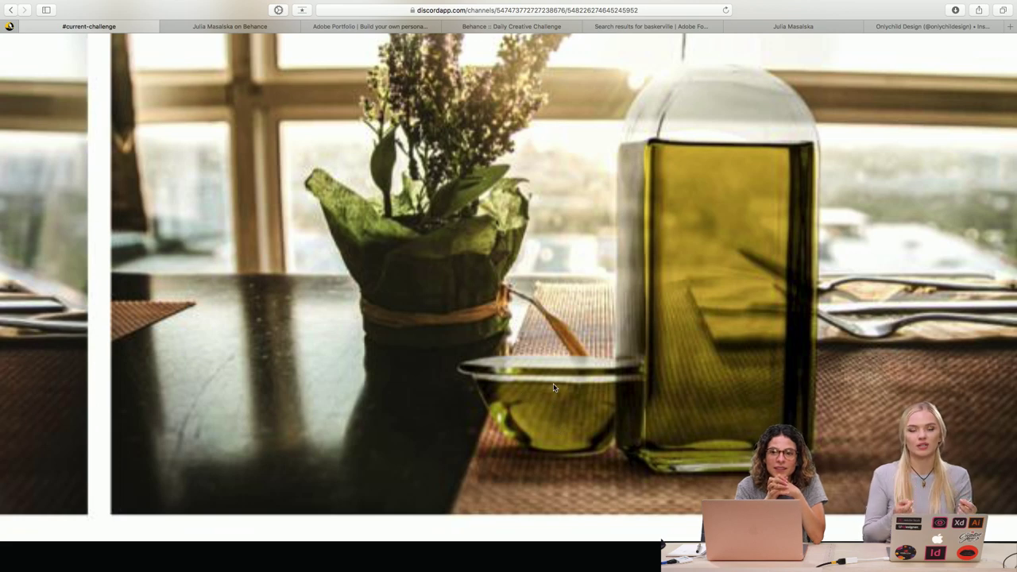
pyautogui.scroll(-5, 554, 387)
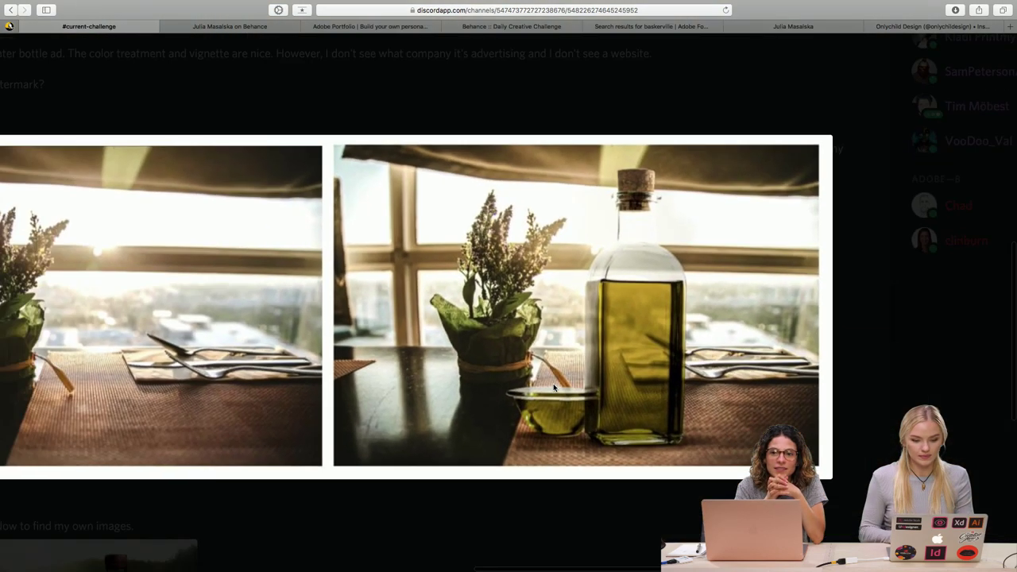
pyautogui.scroll(5, 554, 387)
pyautogui.hscroll(2, 554, 387)
pyautogui.scroll(1, 554, 387)
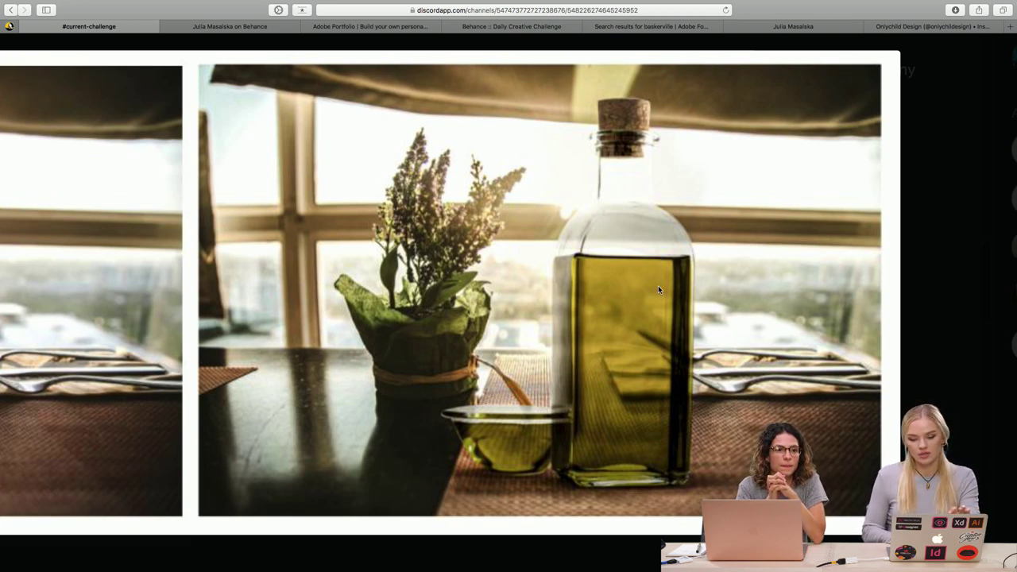
pyautogui.hscroll(-8, 658, 289)
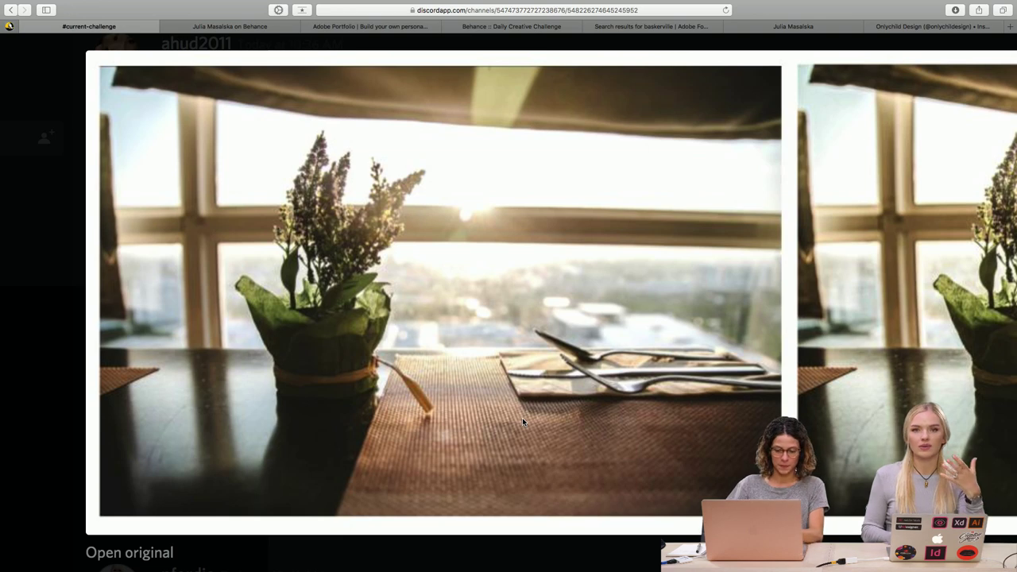
pyautogui.hscroll(8, 522, 417)
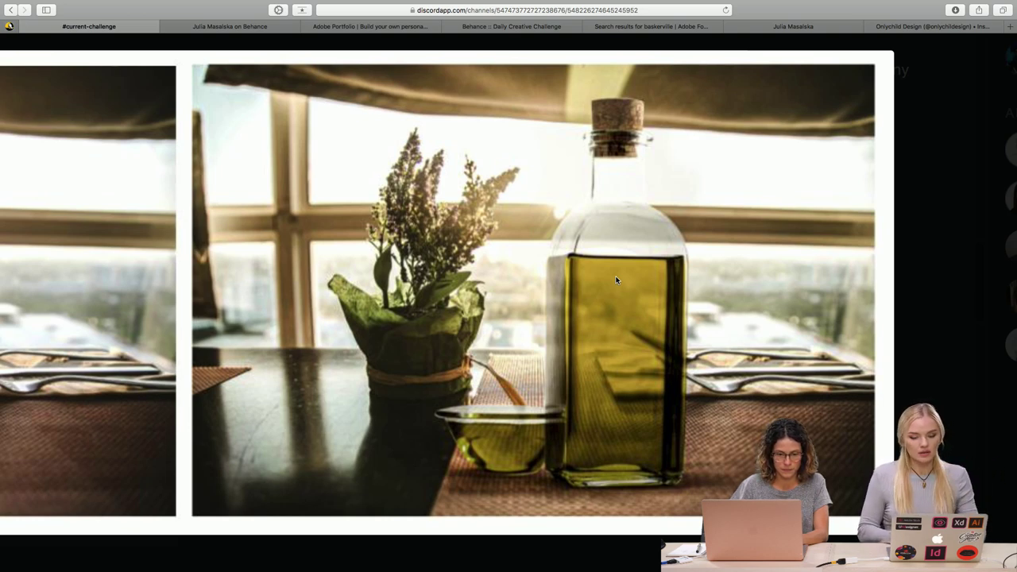
pyautogui.scroll(-5, 615, 277)
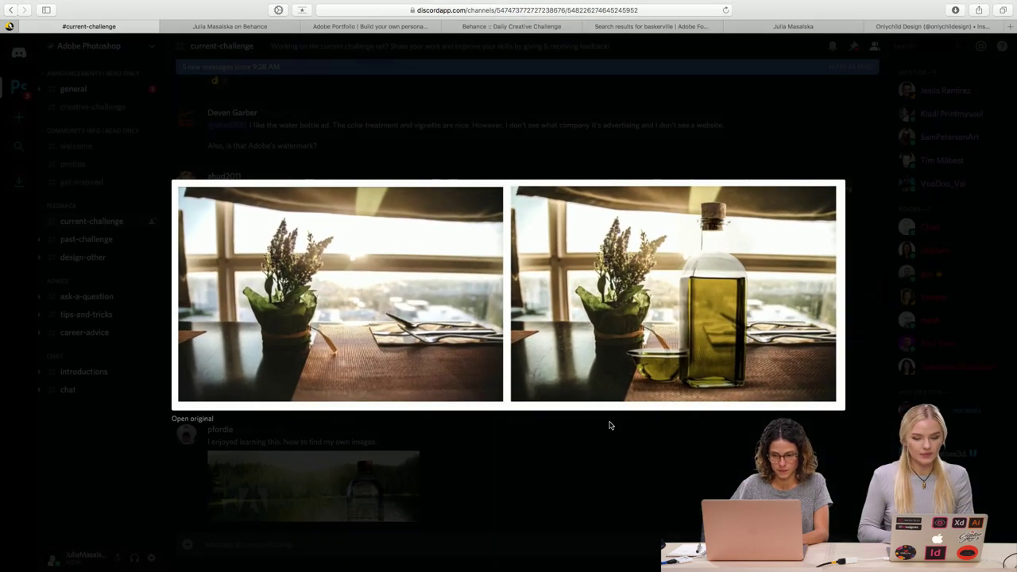
# Close the plant images and enlarge the Waterful bottle-in-the-waves post instead
pyautogui.click(604, 460)
pyautogui.scroll(5, 604, 448)
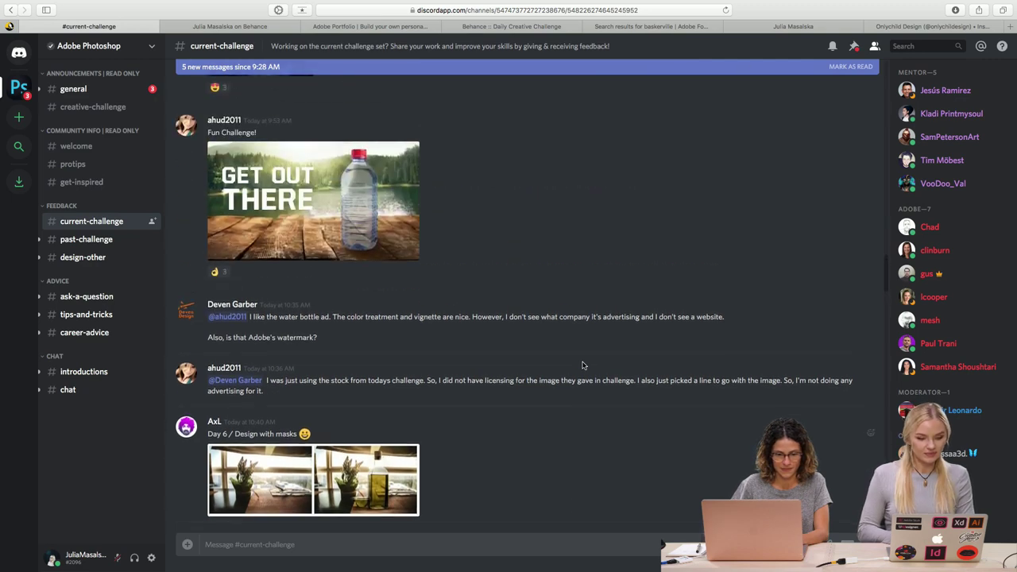
pyautogui.scroll(10, 583, 365)
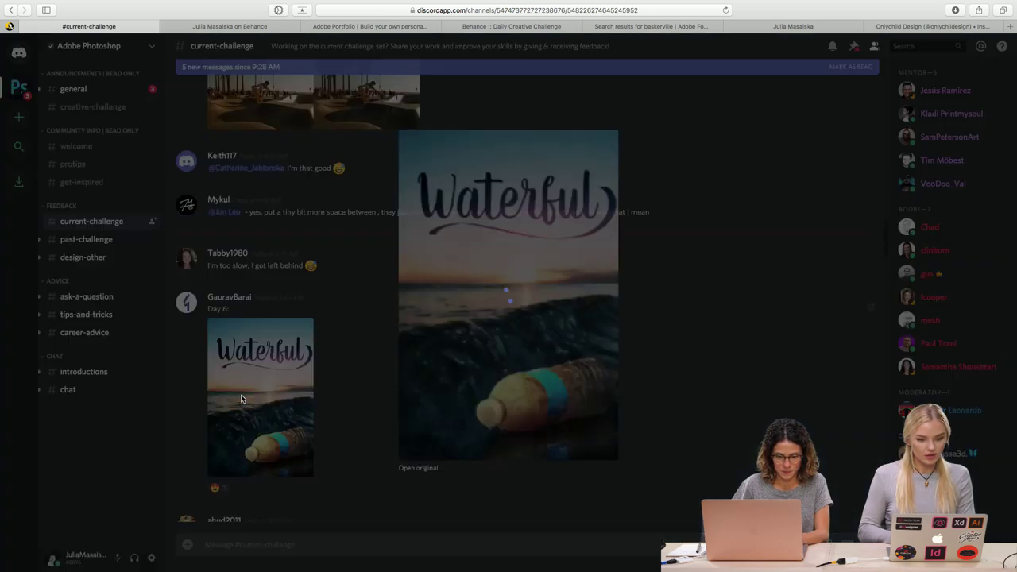
pyautogui.click(243, 395)
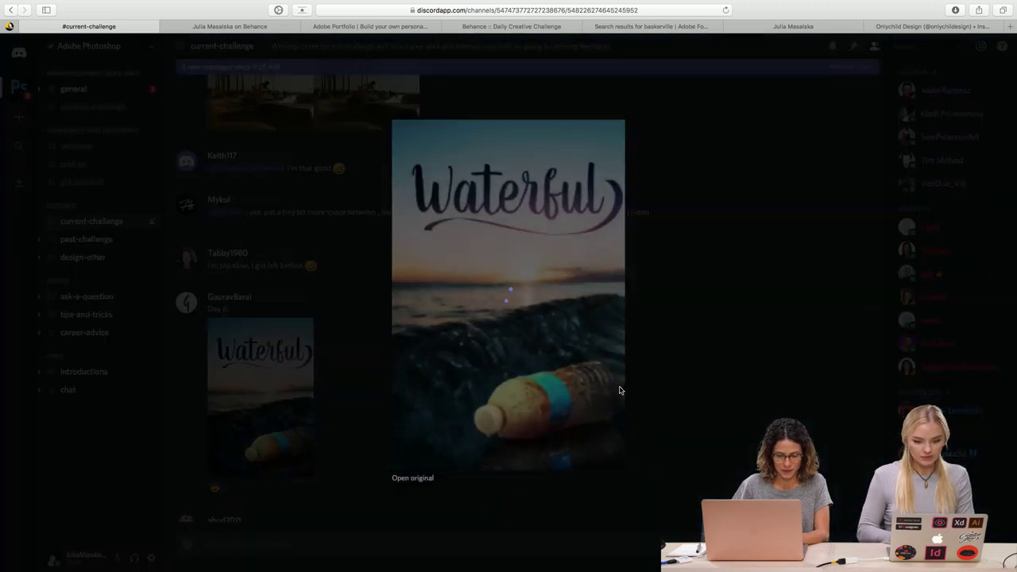
# Zoom in and out on the Waterful poster to inspect the gold-and-teal bottle
pyautogui.scroll(5, 542, 358)
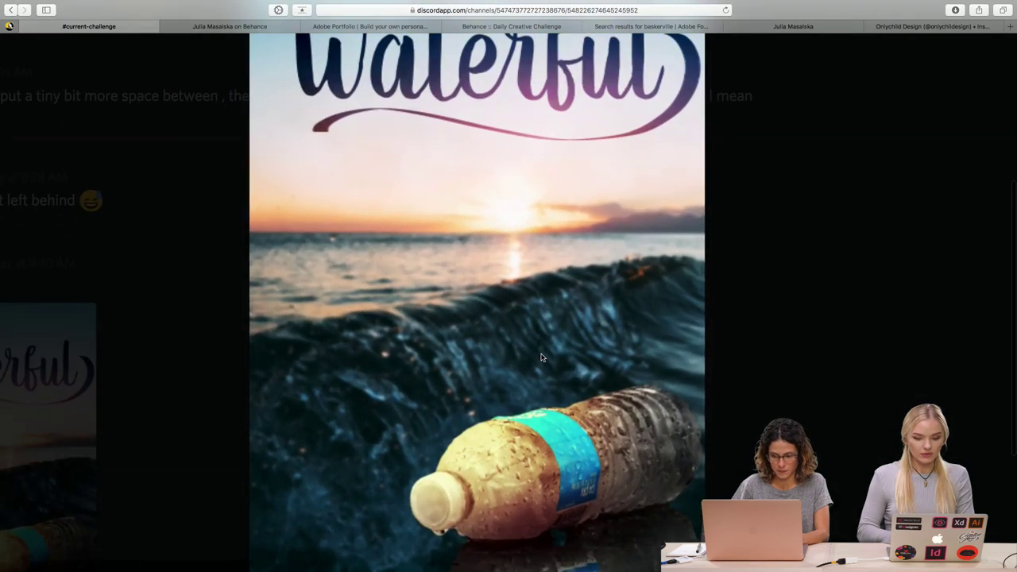
pyautogui.scroll(-5, 533, 366)
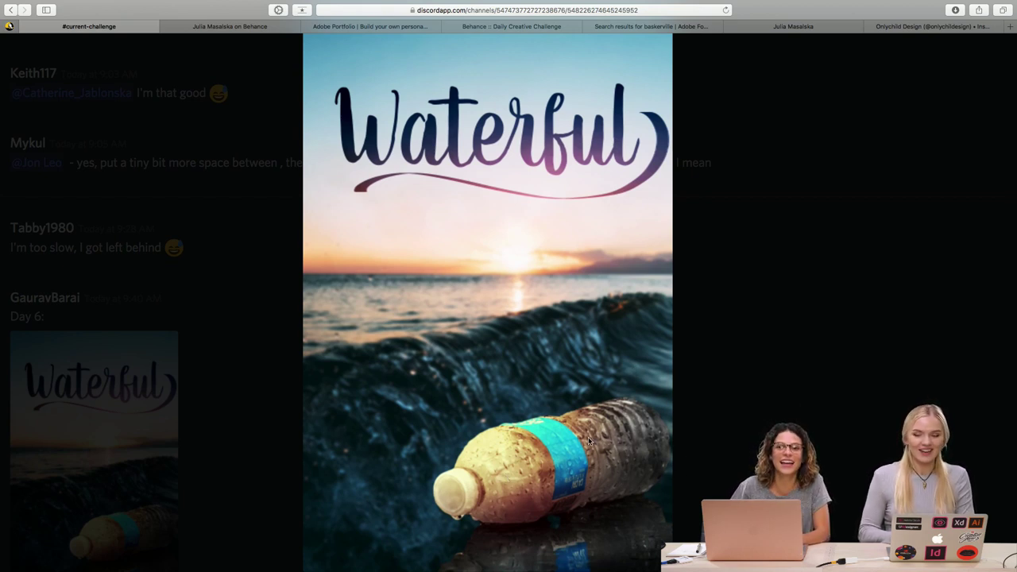
pyautogui.scroll(-2, 554, 463)
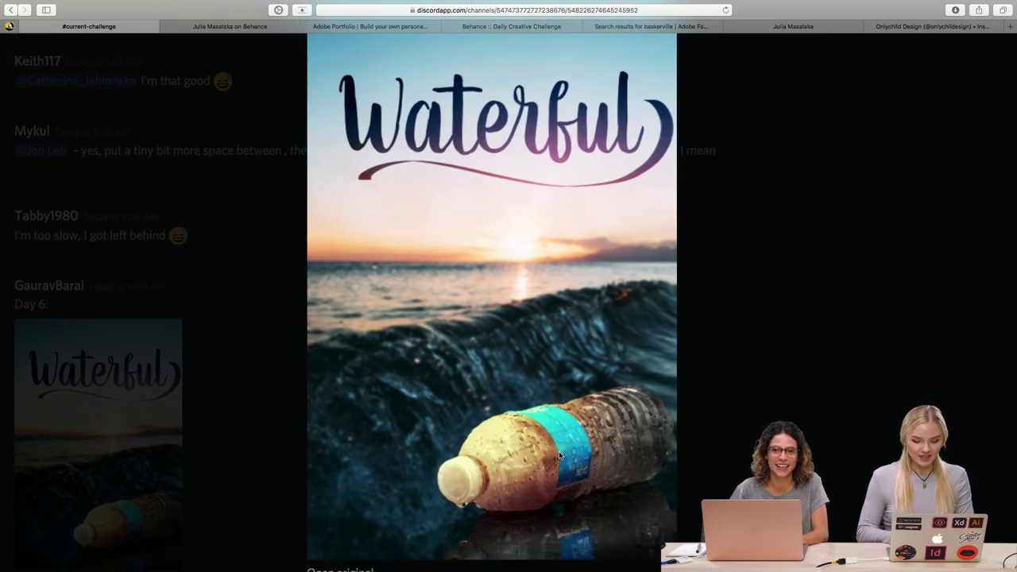
pyautogui.scroll(3, 558, 450)
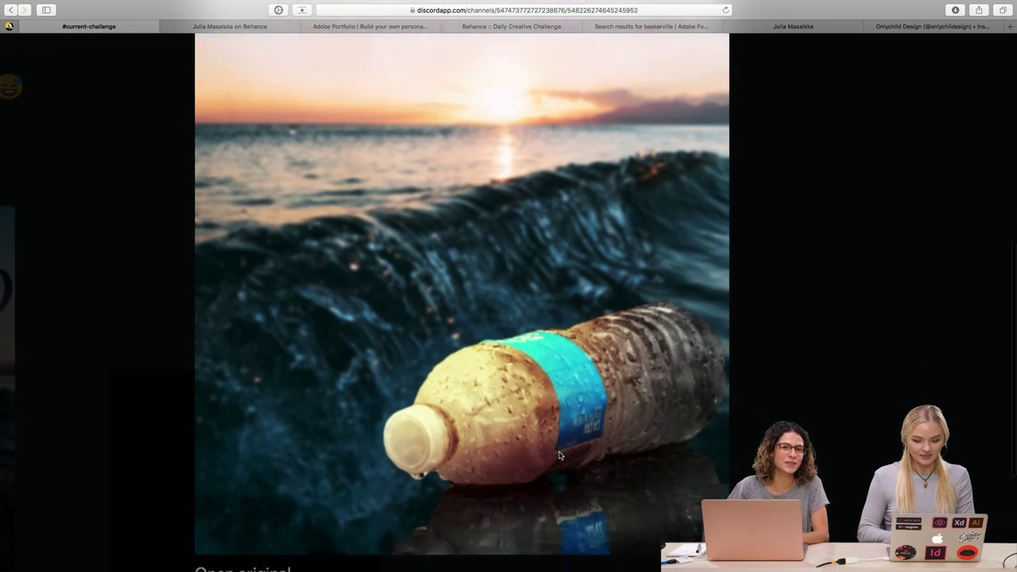
pyautogui.scroll(-3, 559, 456)
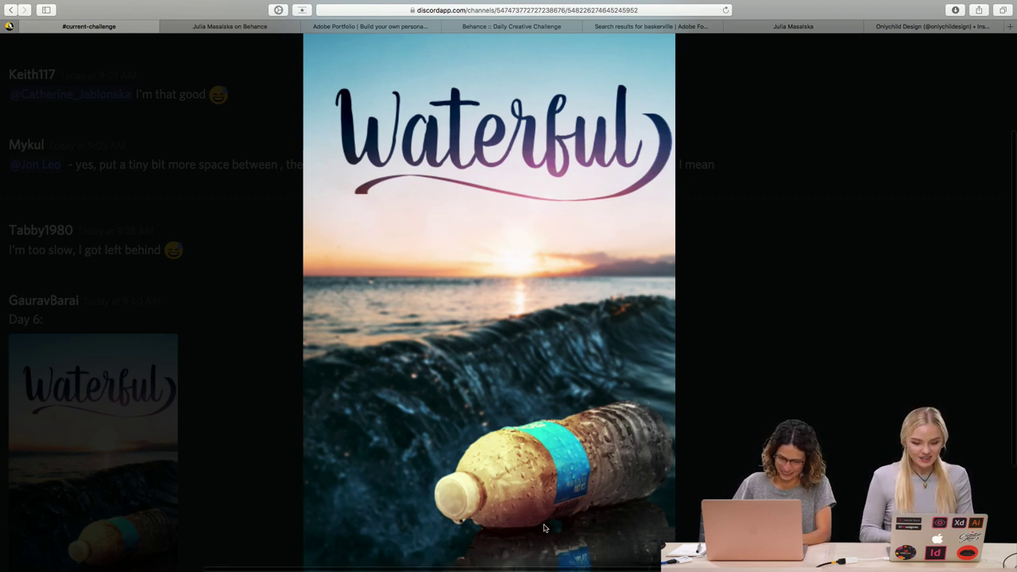
pyautogui.scroll(3, 477, 524)
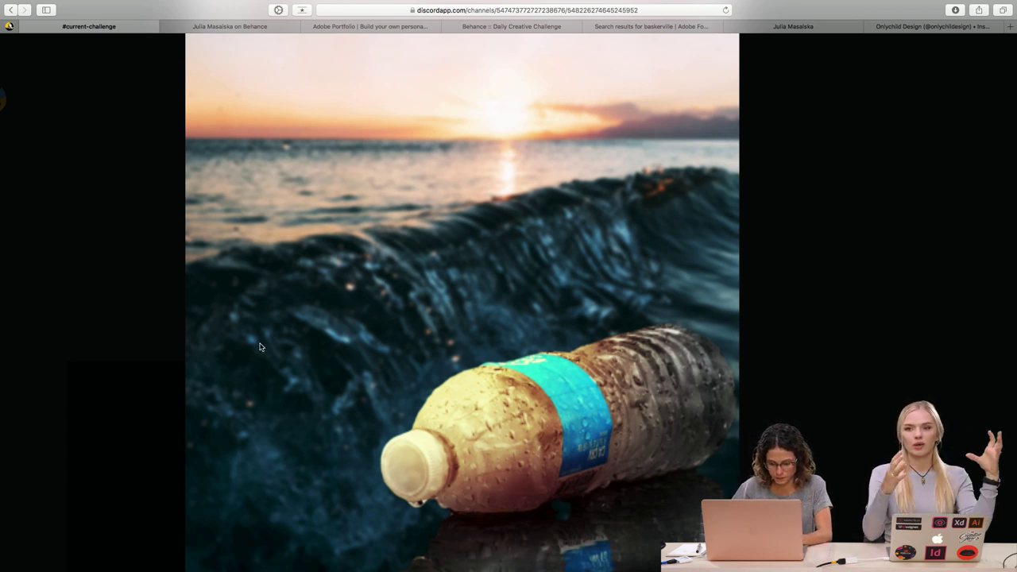
pyautogui.scroll(-2, 499, 456)
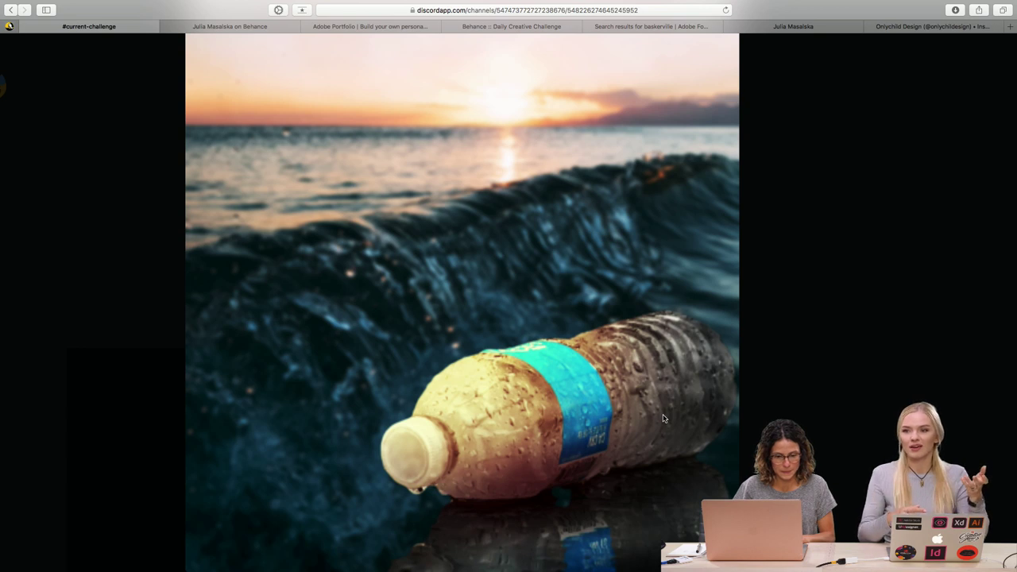
pyautogui.scroll(-2, 697, 500)
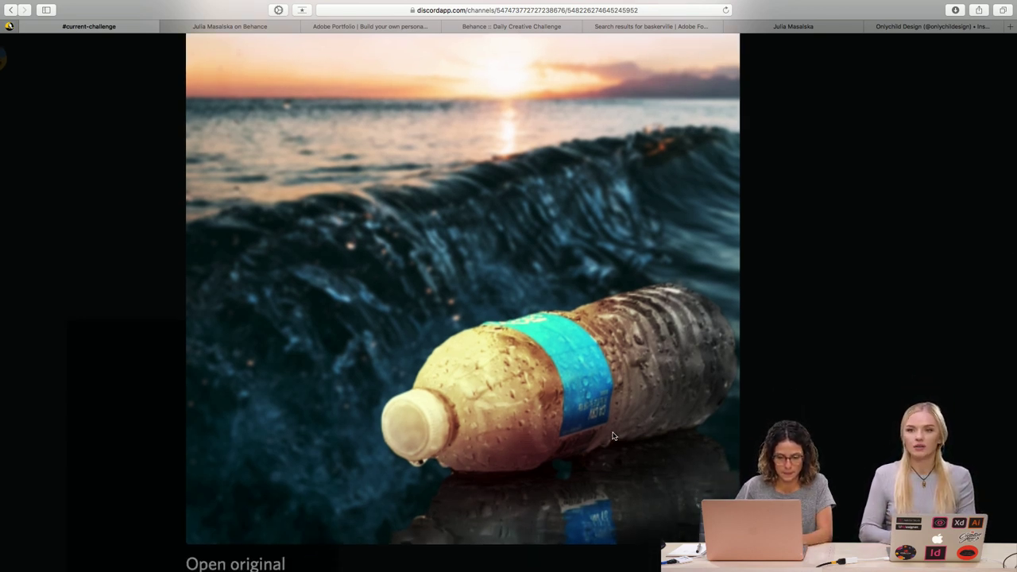
pyautogui.scroll(1, 638, 417)
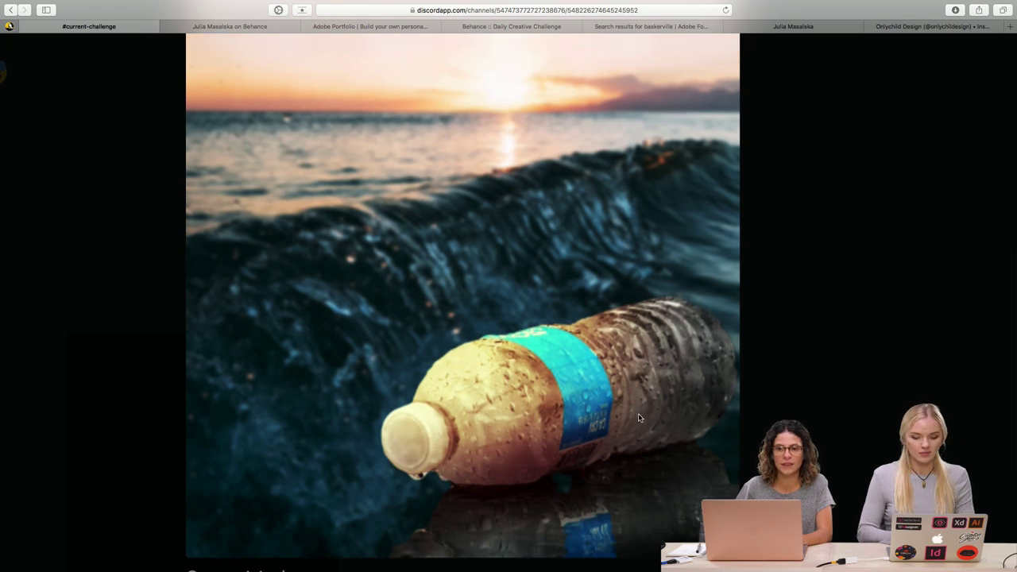
pyautogui.scroll(3, 576, 411)
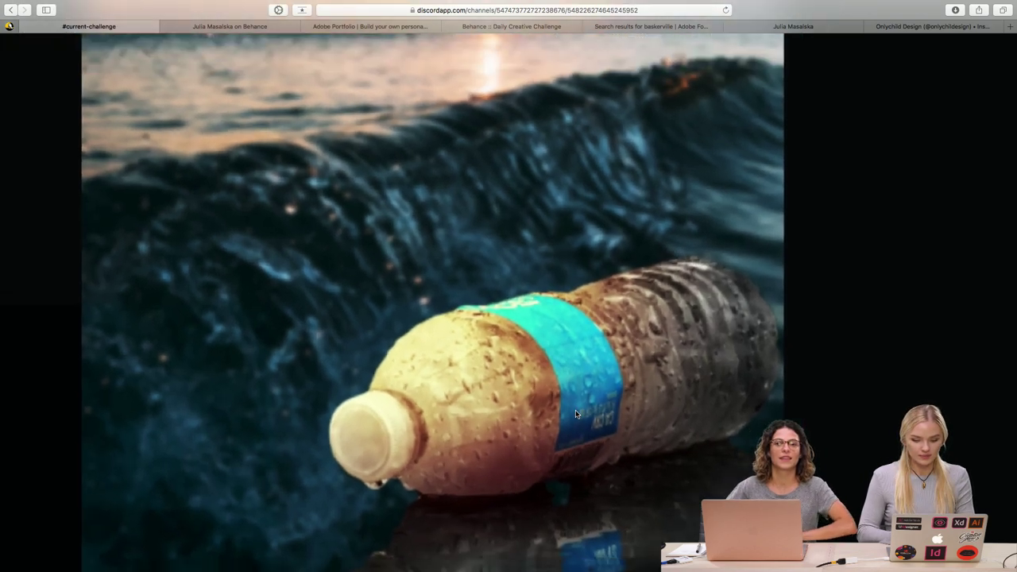
pyautogui.scroll(-3, 576, 413)
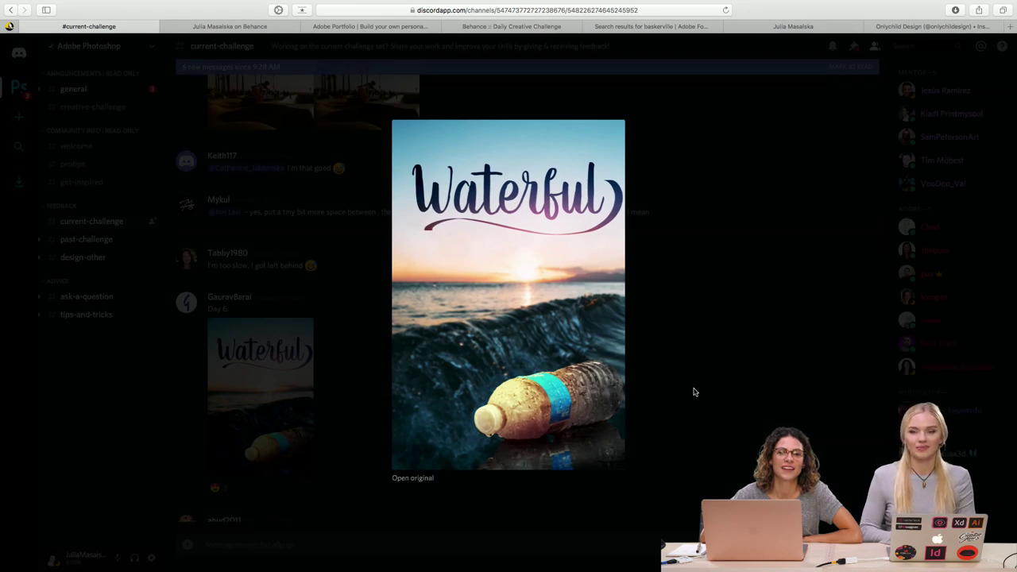
# Close the Waterful image and scroll down to the mentor feedback on the sunset mountain sky entry
pyautogui.click(693, 391)
pyautogui.scroll(3, 447, 392)
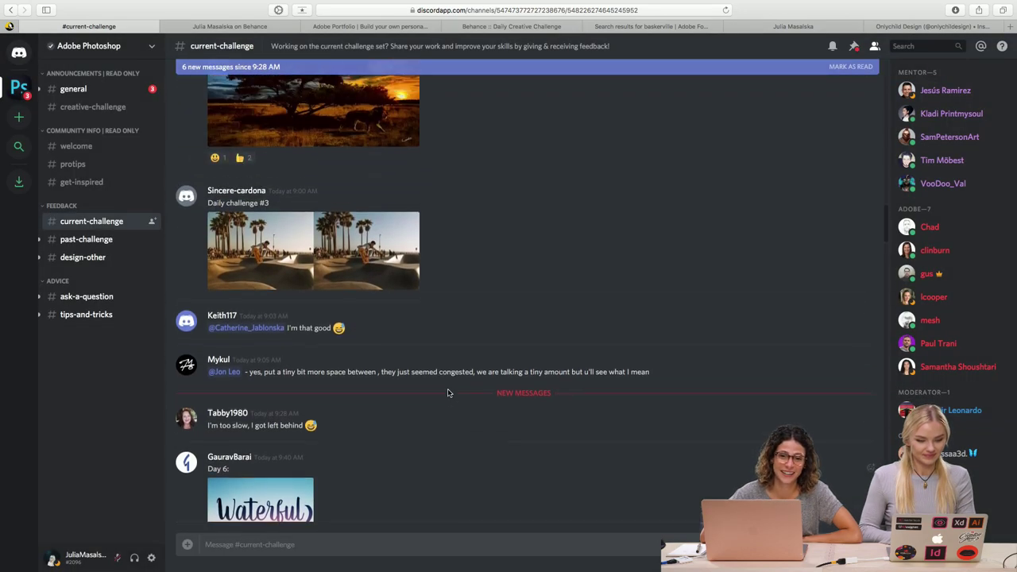
pyautogui.scroll(2, 447, 393)
pyautogui.scroll(-4, 448, 392)
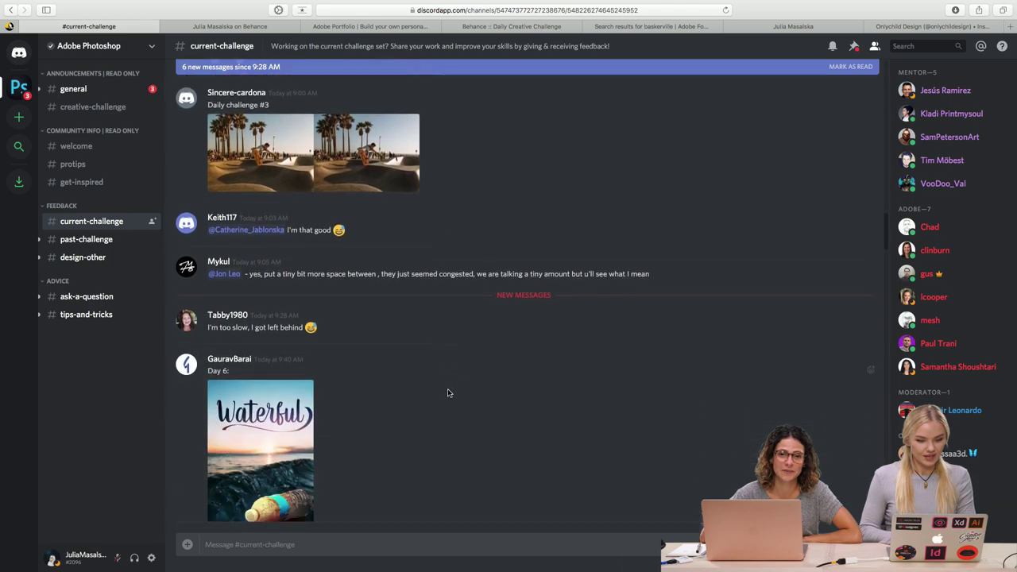
pyautogui.scroll(-5, 448, 393)
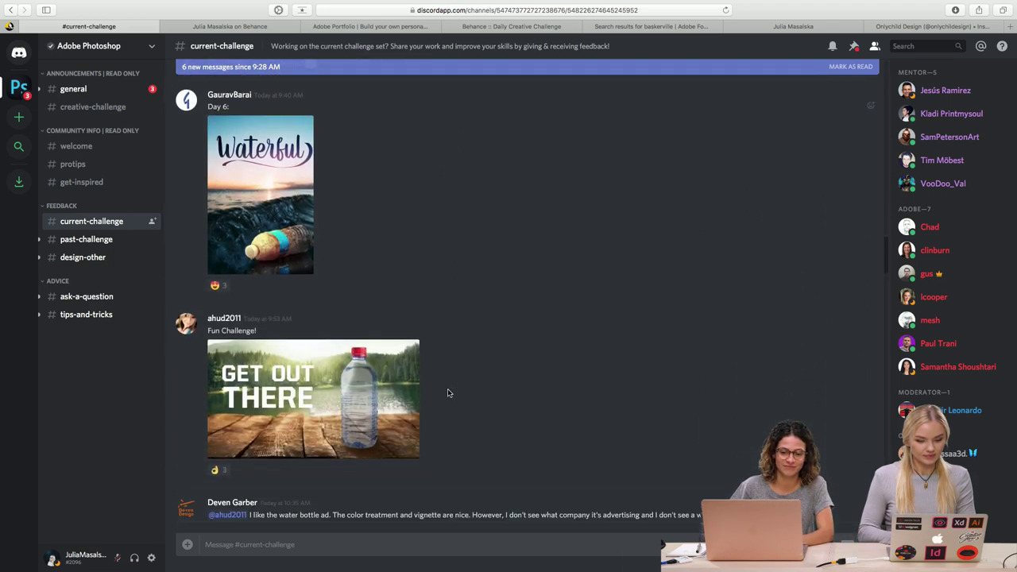
pyautogui.scroll(-10, 448, 392)
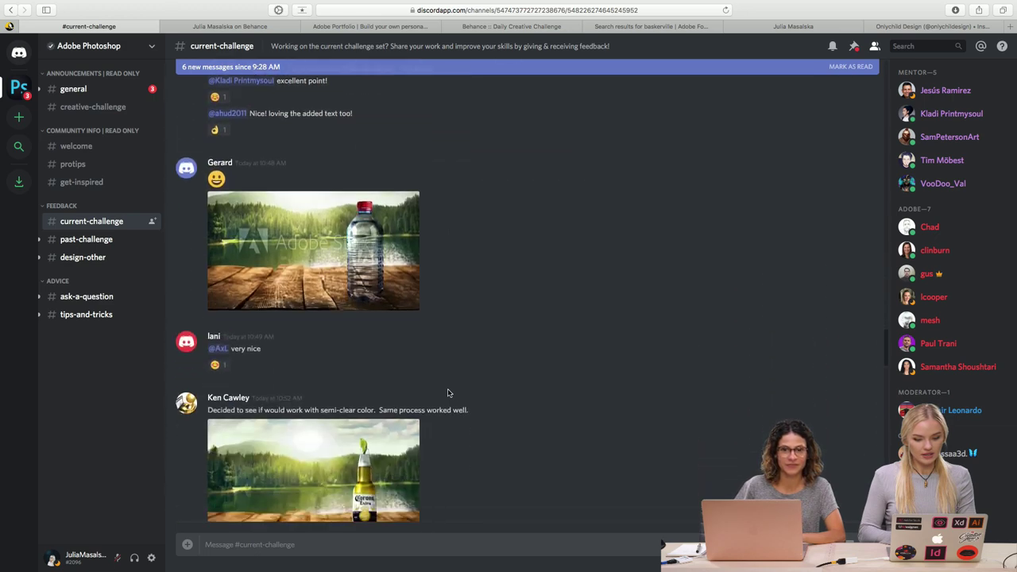
pyautogui.scroll(-15, 447, 393)
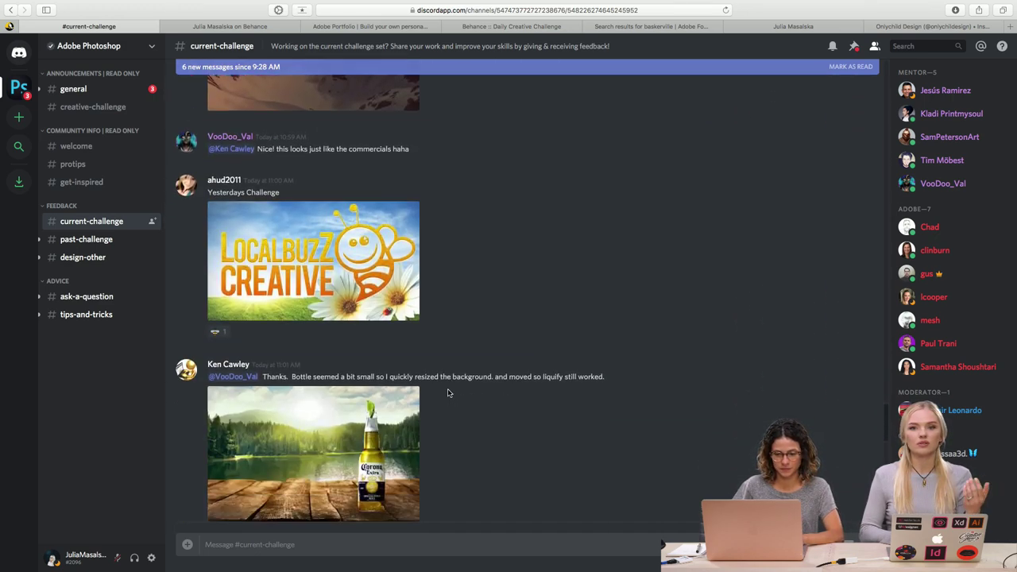
pyautogui.scroll(-10, 447, 393)
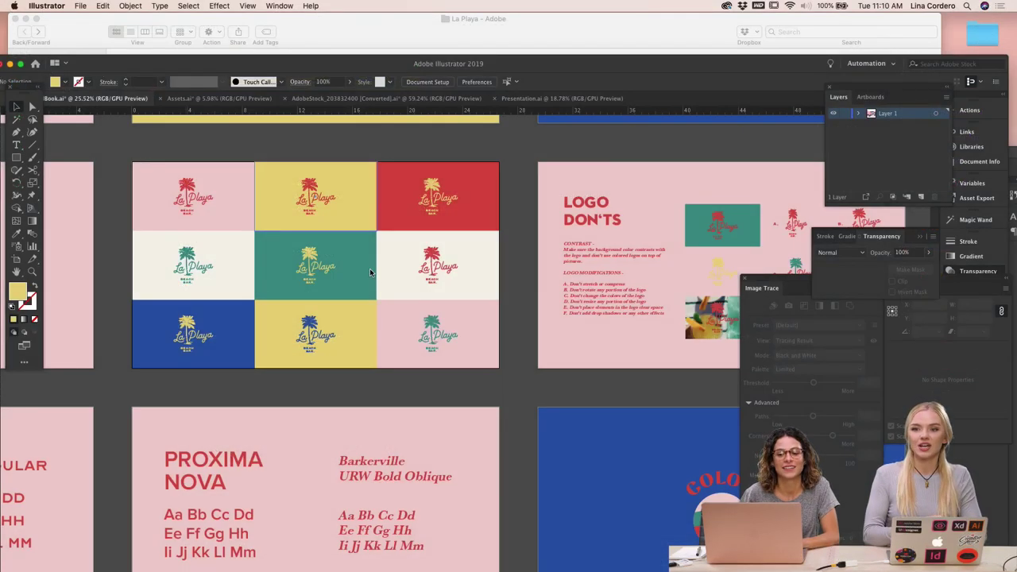
# Paste the pink La Playa logo slide from the Book file onto Presentation.ai's first artboard
pyautogui.scroll(-5, 370, 268)
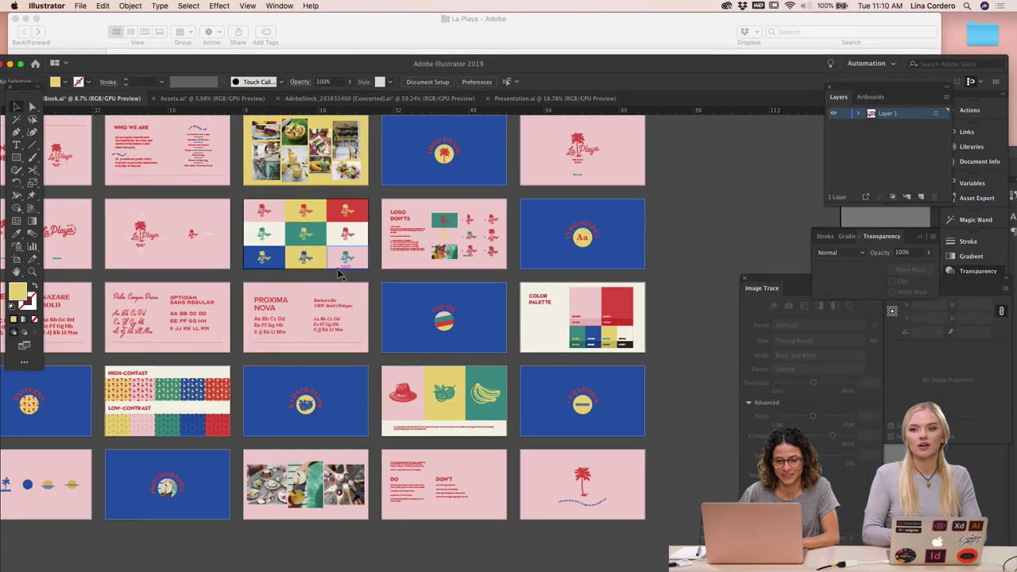
pyautogui.scroll(2, 337, 273)
pyautogui.scroll(4, 337, 272)
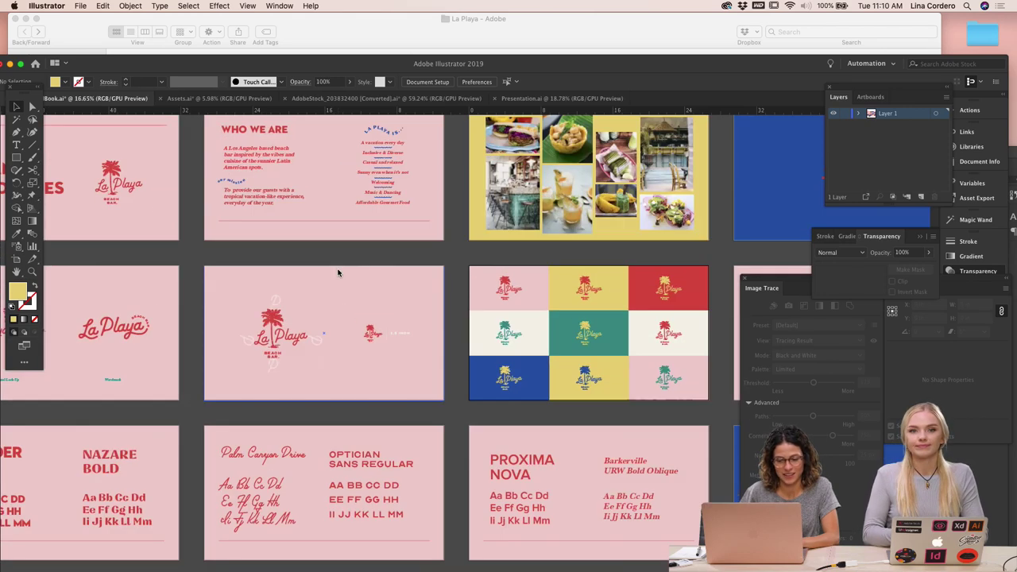
pyautogui.scroll(3, 337, 273)
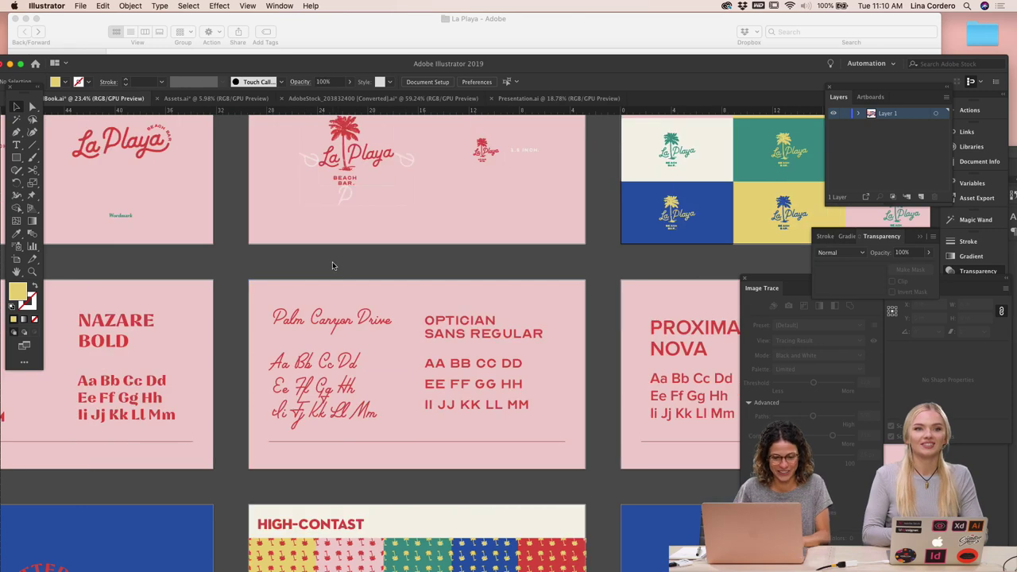
pyautogui.scroll(3, 332, 266)
pyautogui.hscroll(-2, 332, 266)
pyautogui.click(391, 199)
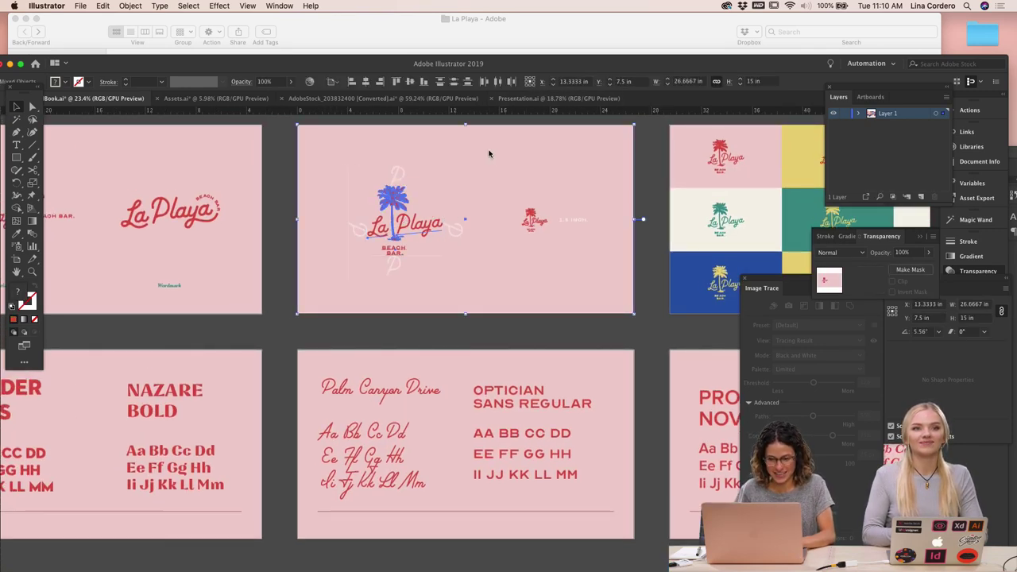
pyautogui.click(538, 99)
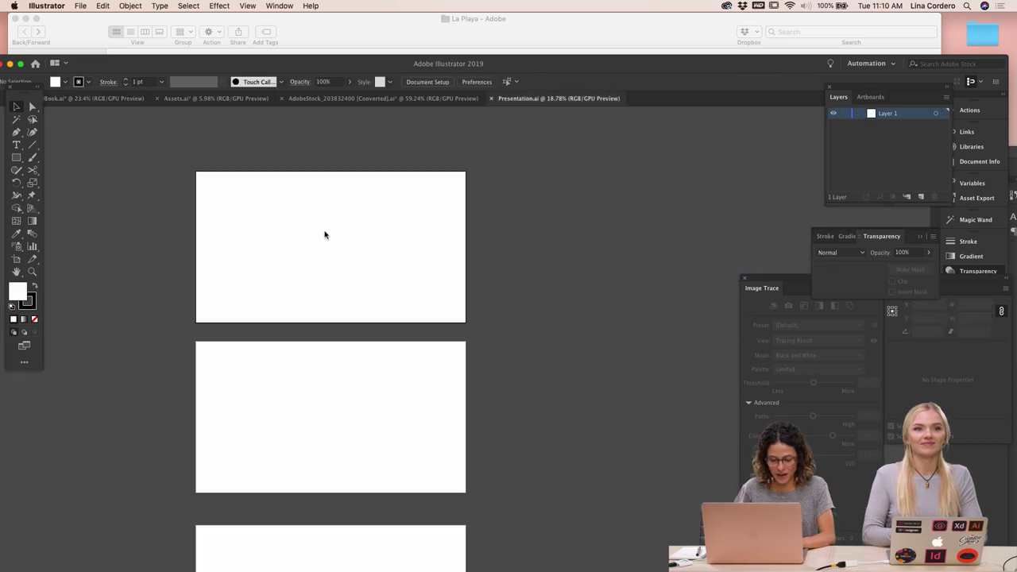
pyautogui.press('super+v')
pyautogui.moveTo(441, 343); pyautogui.dragTo(310, 233)
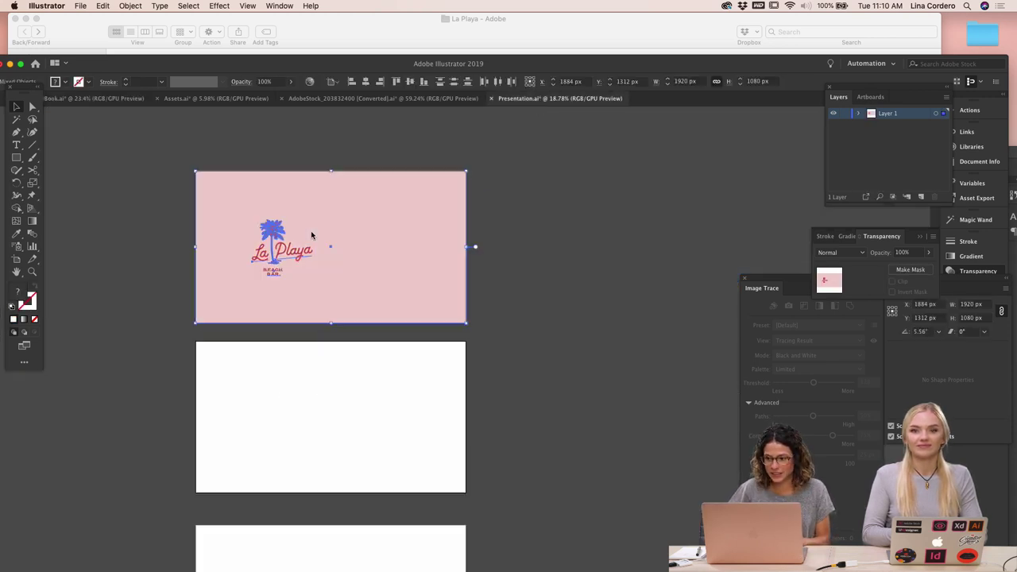
# Enlarge the La Playa logo and centre it horizontally and vertically on the pink background
pyautogui.click(535, 321)
pyautogui.moveTo(204, 164); pyautogui.dragTo(223, 192)
pyautogui.keyDown('shift'); pyautogui.click(224, 191); pyautogui.keyUp('shift')
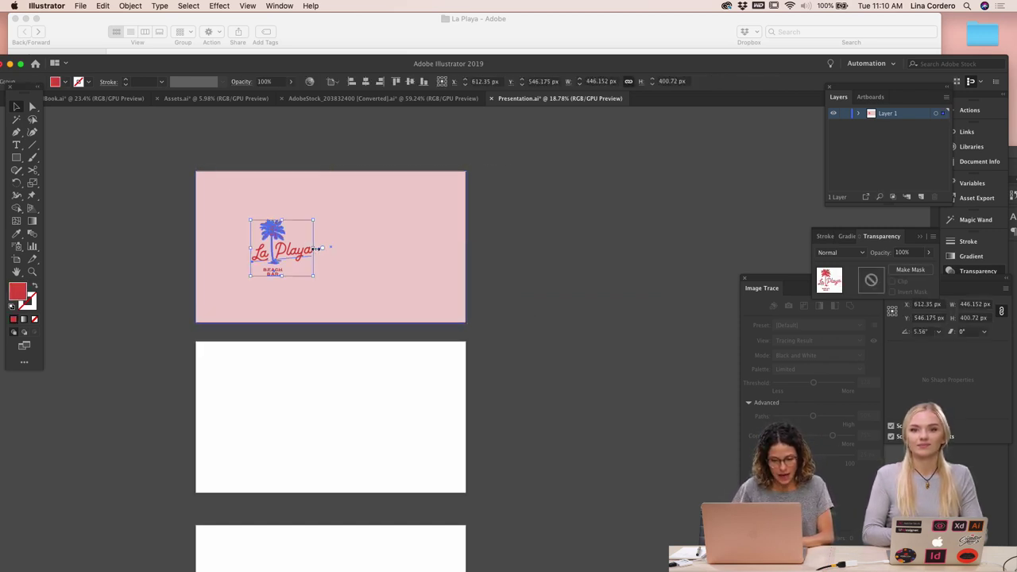
pyautogui.moveTo(317, 249); pyautogui.dragTo(333, 252)
pyautogui.click(415, 243)
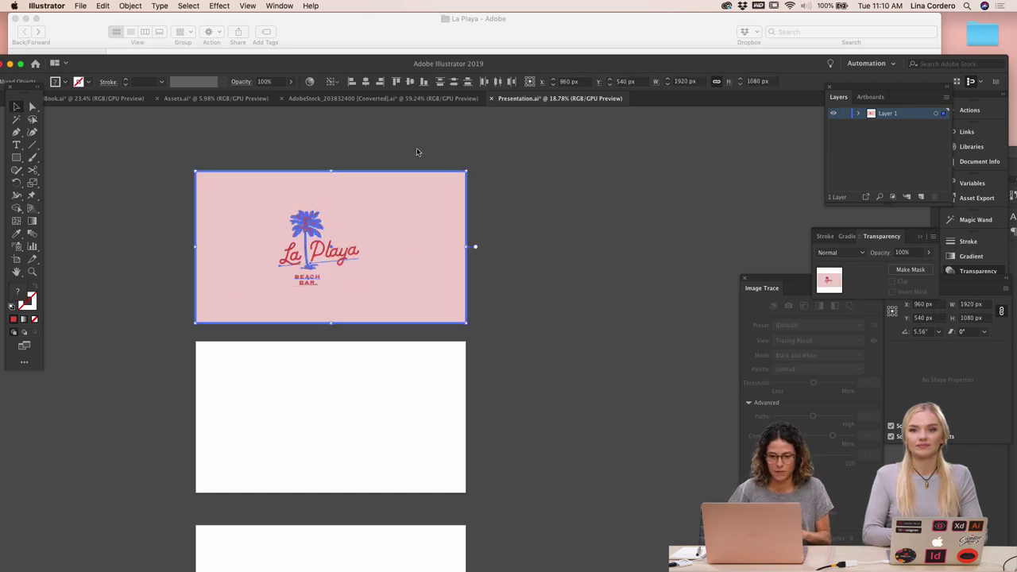
pyautogui.click(366, 81)
pyautogui.click(410, 81)
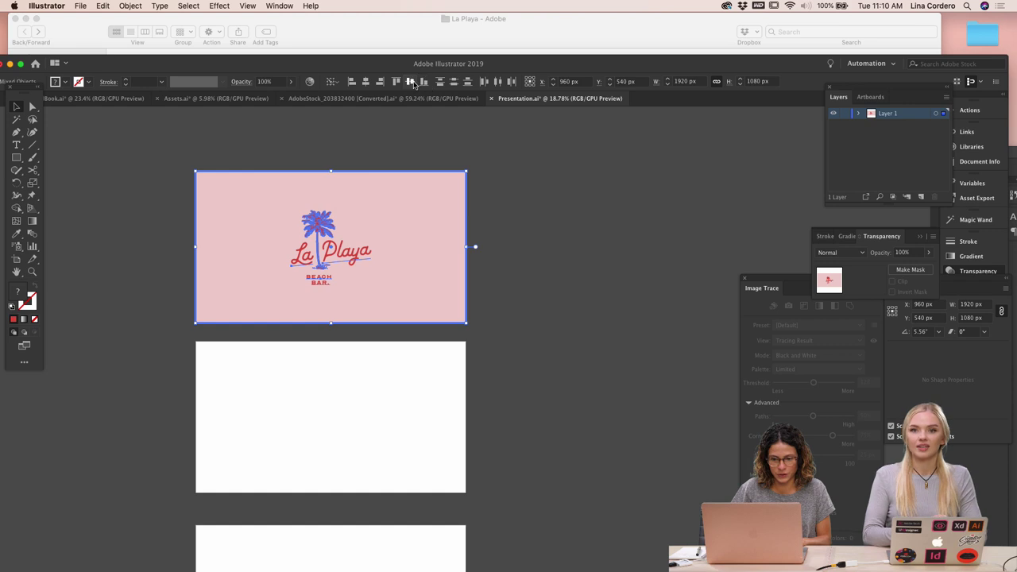
pyautogui.click(527, 251)
# Zoom the canvas to show the pink logo slide above the blank artboards, then maximize the Illustrator window
pyautogui.scroll(-1, 527, 251)
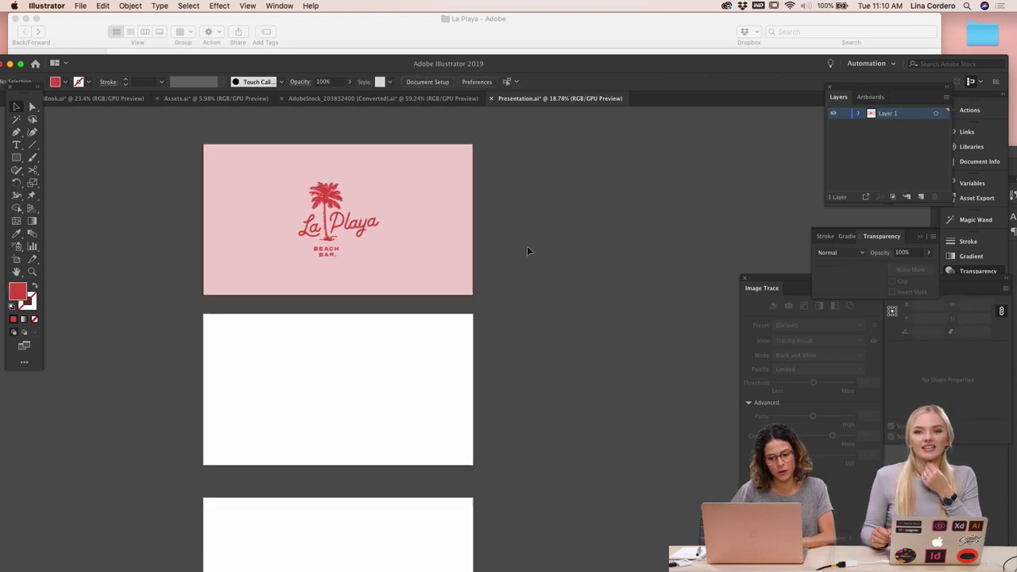
pyautogui.scroll(1, 527, 252)
pyautogui.scroll(-1, 527, 252)
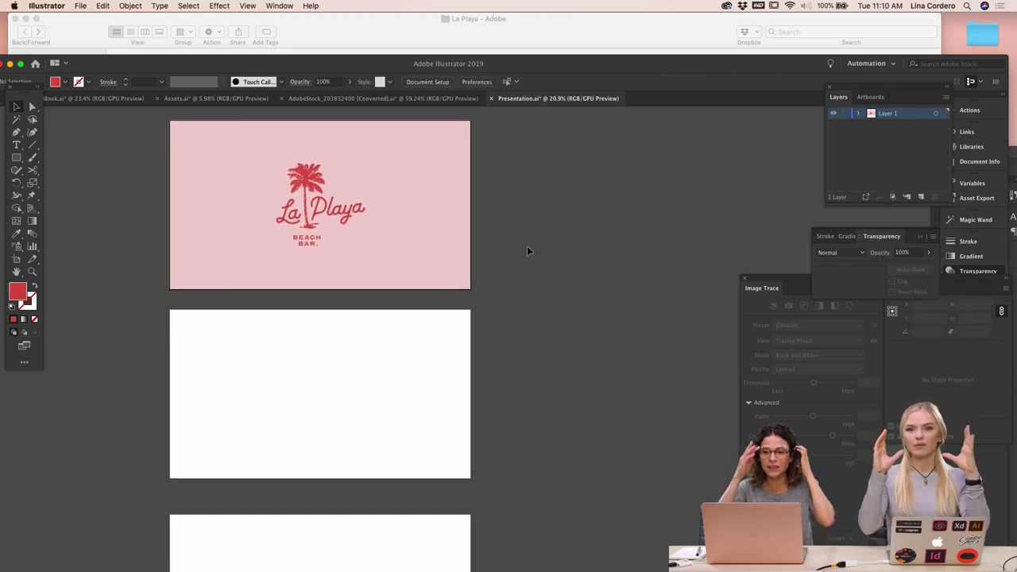
pyautogui.scroll(-4, 527, 251)
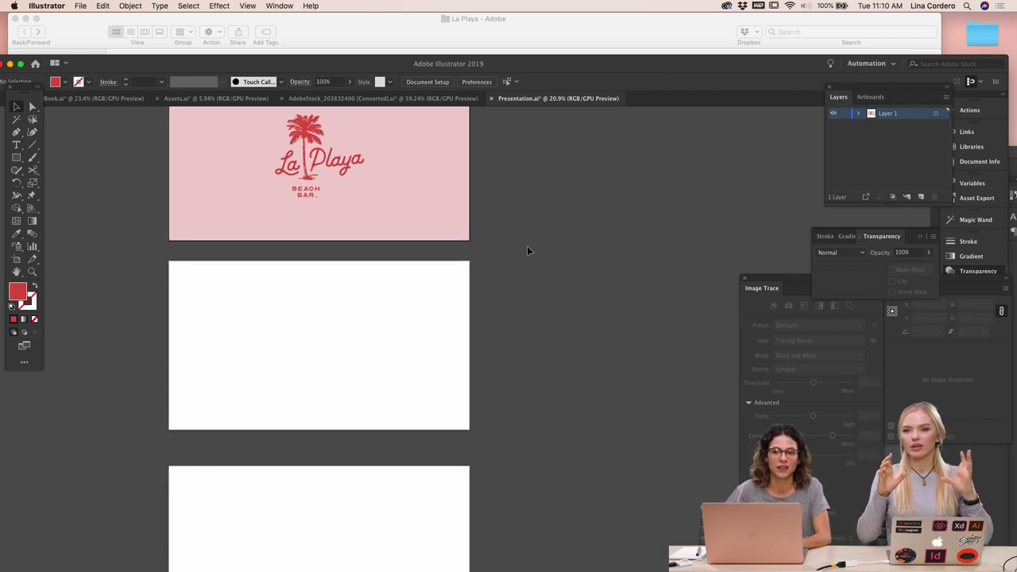
pyautogui.scroll(3, 527, 251)
pyautogui.hscroll(2, 527, 252)
pyautogui.scroll(-2, 527, 252)
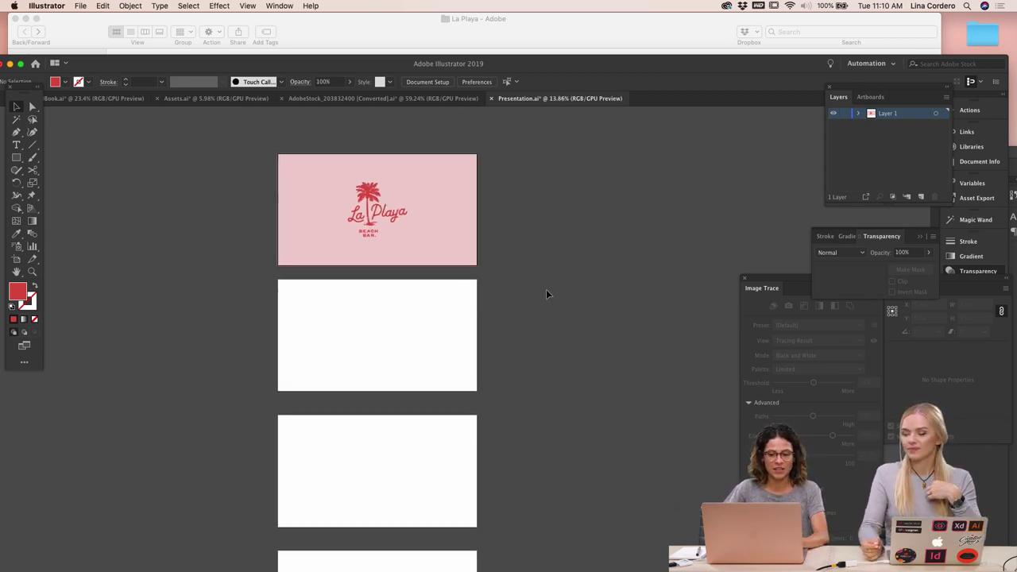
pyautogui.scroll(-3, 546, 294)
pyautogui.hscroll(2, 546, 294)
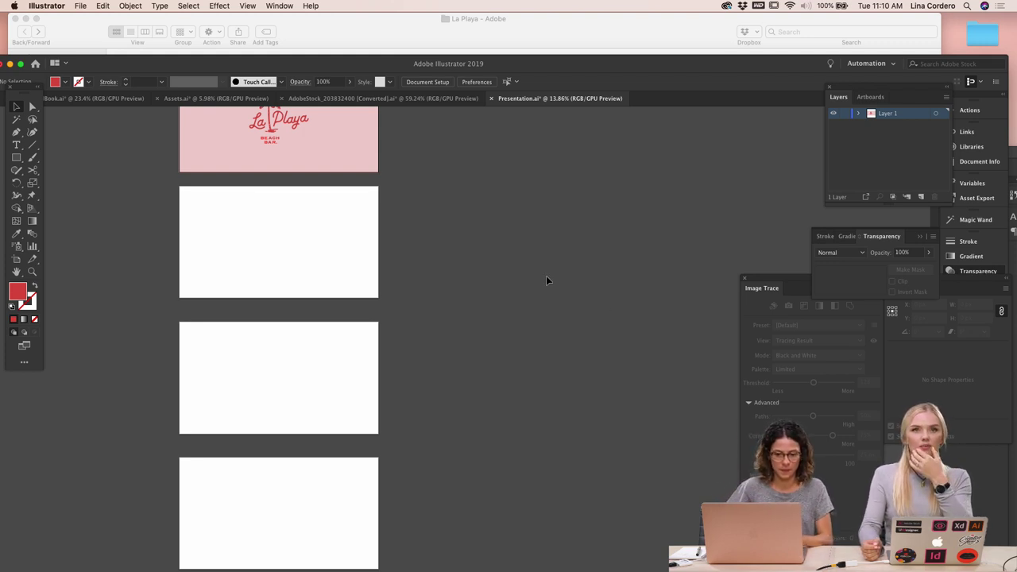
pyautogui.scroll(3, 413, 227)
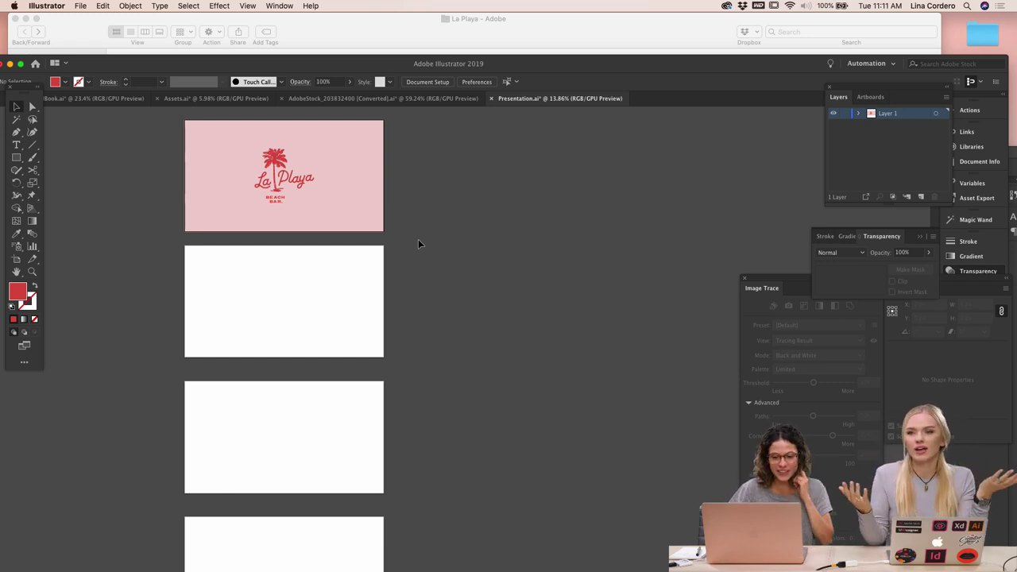
pyautogui.scroll(2, 418, 239)
pyautogui.scroll(2, 409, 211)
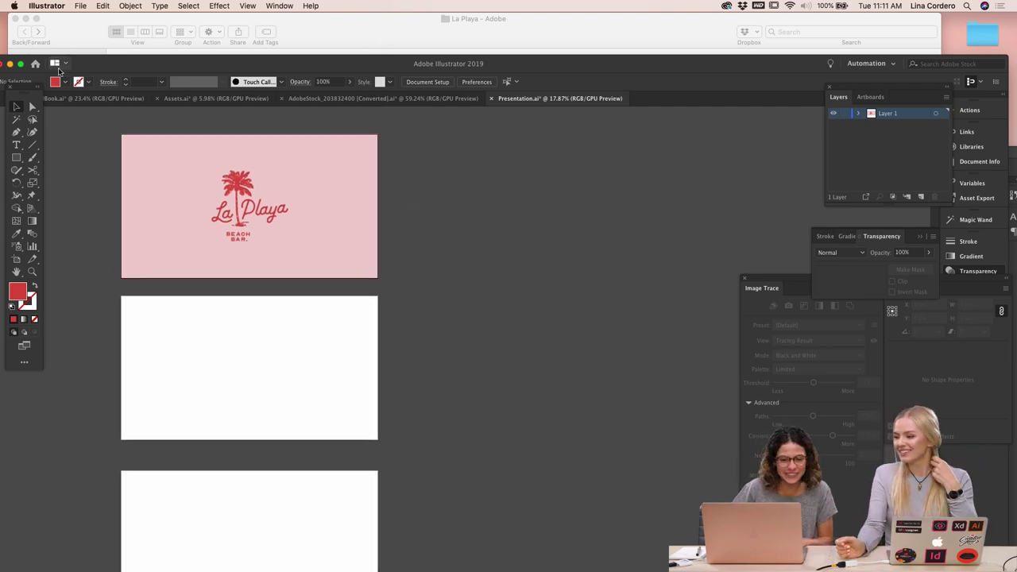
pyautogui.doubleClick(33, 65)
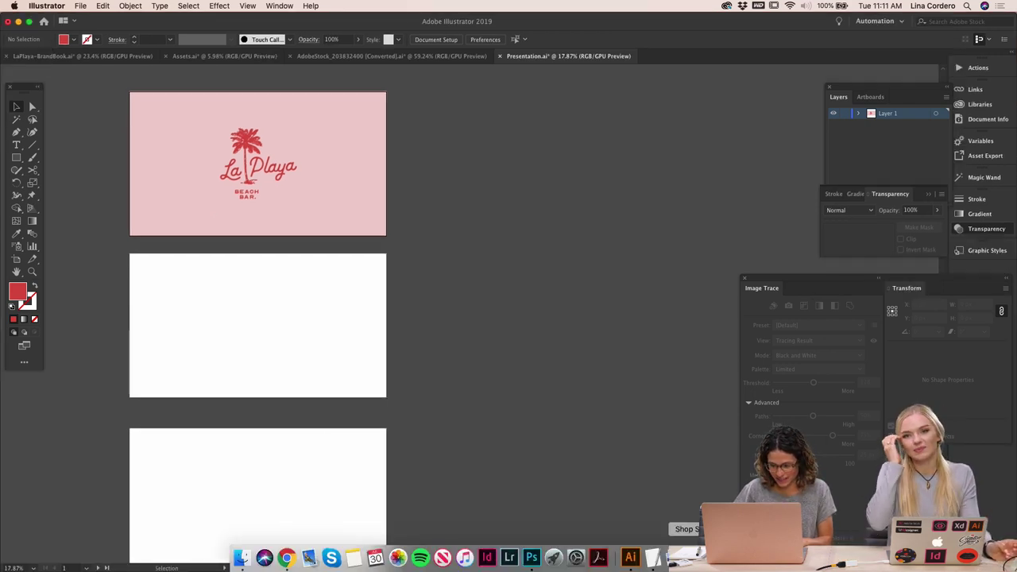
# Restore Finder at the La Playa folder and move its window aside to reveal Illustrator
pyautogui.click(690, 564)
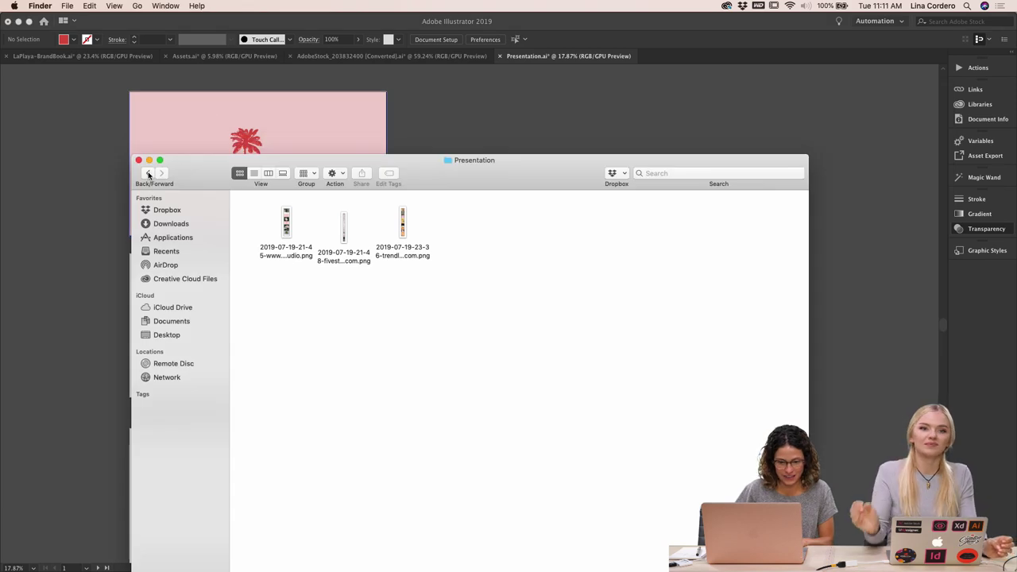
pyautogui.click(148, 173)
pyautogui.click(138, 160)
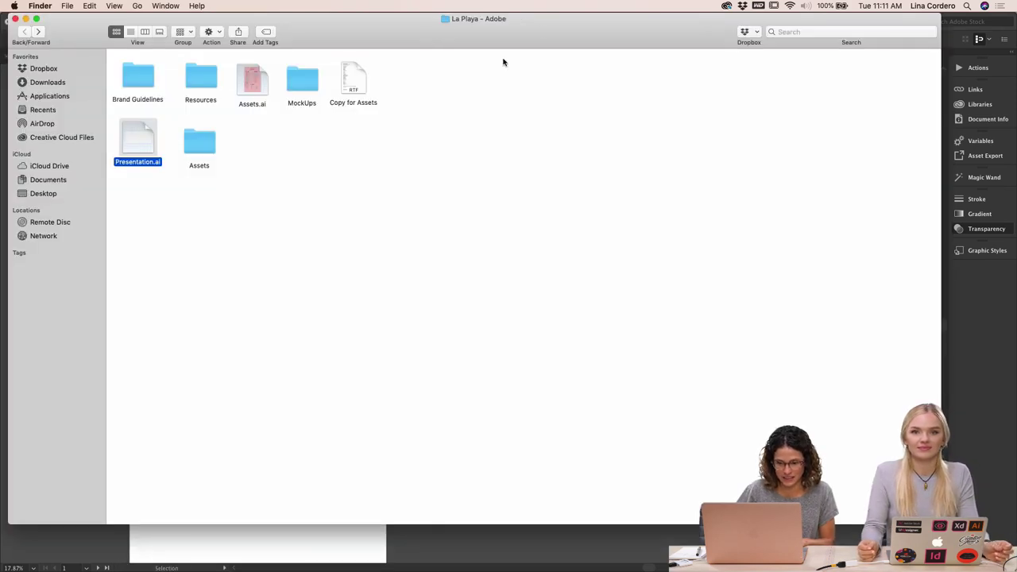
pyautogui.click(503, 62)
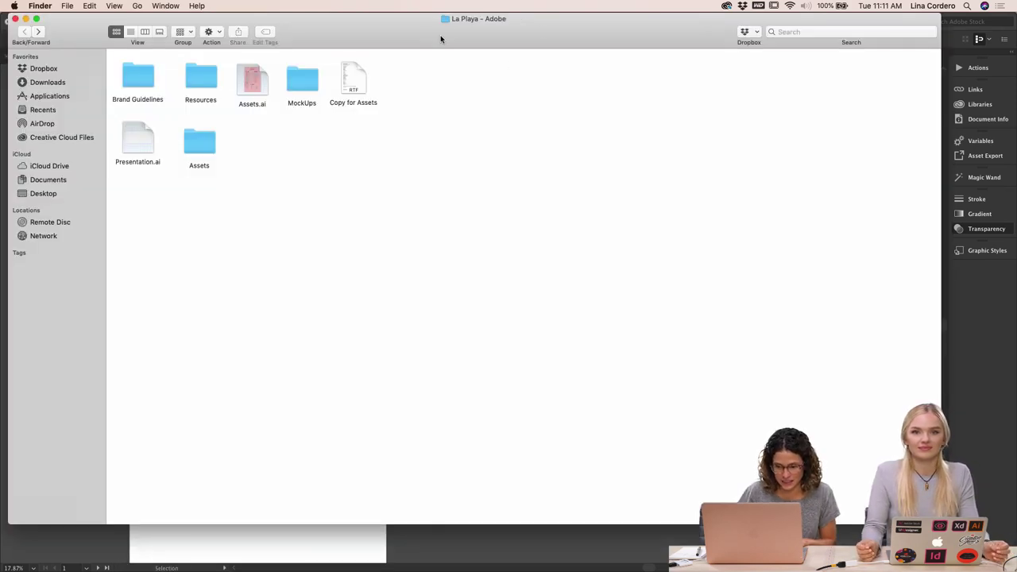
pyautogui.moveTo(440, 36); pyautogui.dragTo(518, 64)
# Drag Mockup-Menu.jpg from the Assets folder onto the Illustrator artboards
pyautogui.click(276, 166)
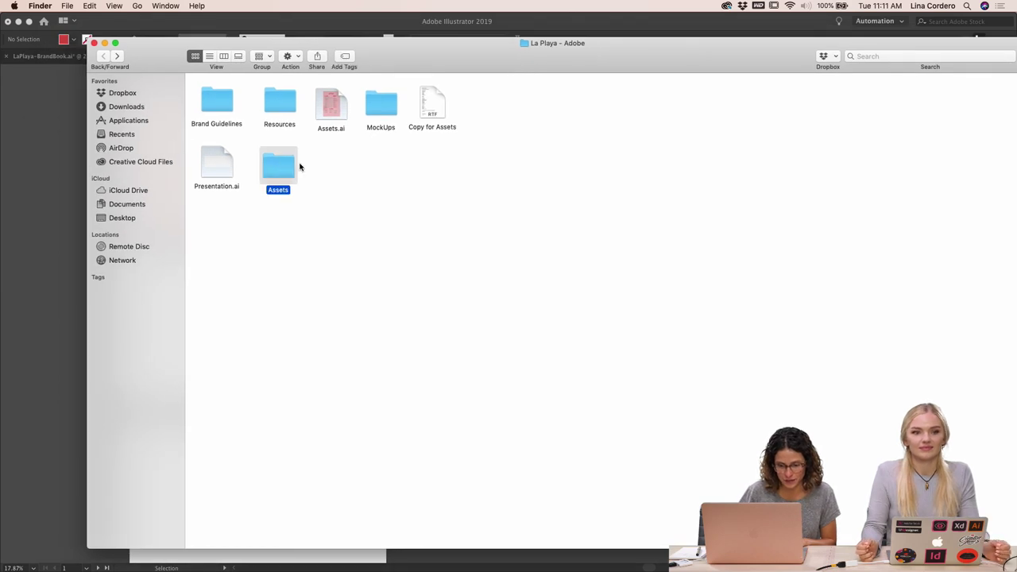
pyautogui.doubleClick(278, 166)
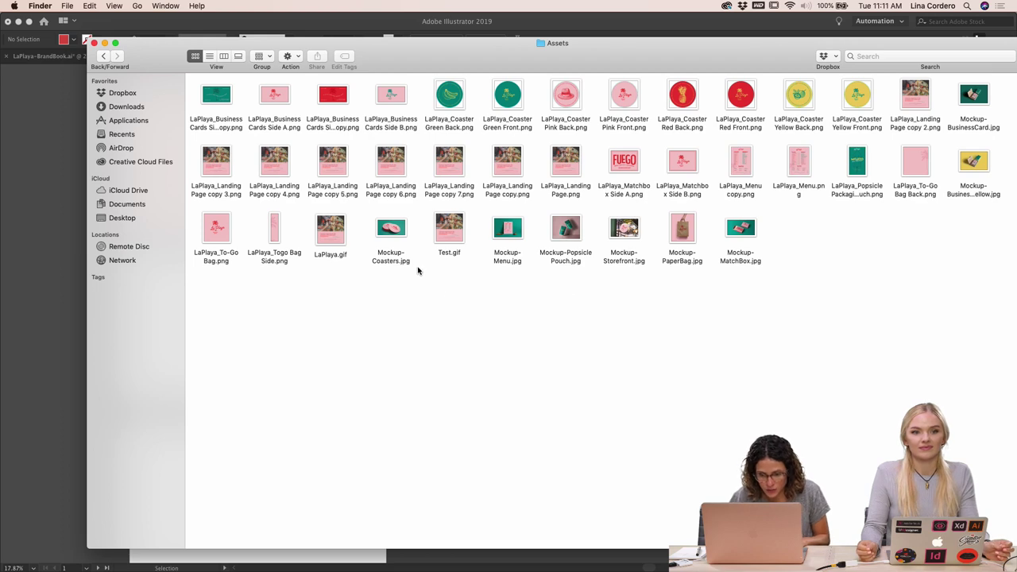
pyautogui.moveTo(519, 256); pyautogui.dragTo(70, 230)
pyautogui.moveTo(309, 245); pyautogui.dragTo(524, 340)
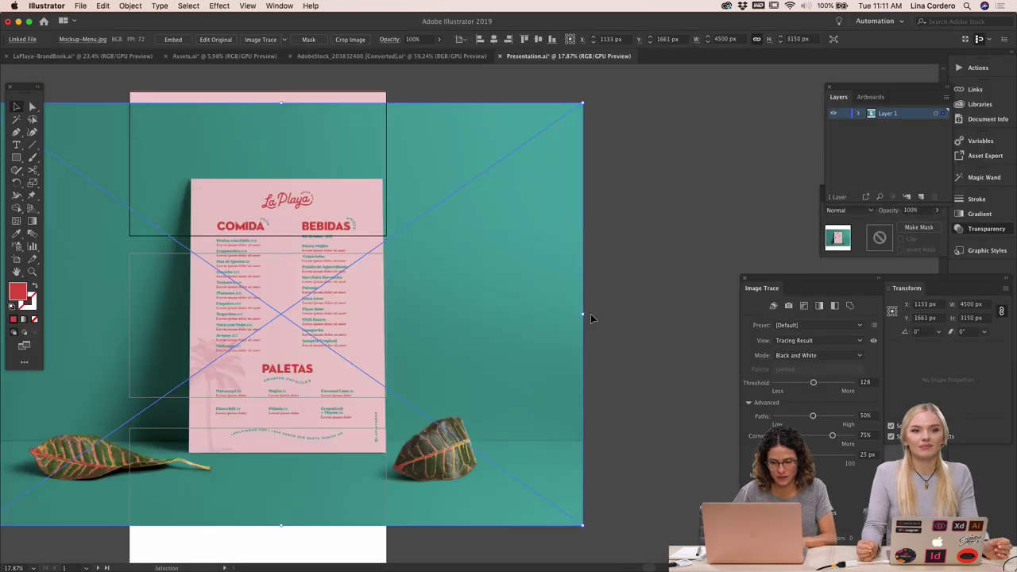
# Shrink the menu mockup proportionally and move it onto the second artboard
pyautogui.moveTo(583, 317); pyautogui.dragTo(240, 298)
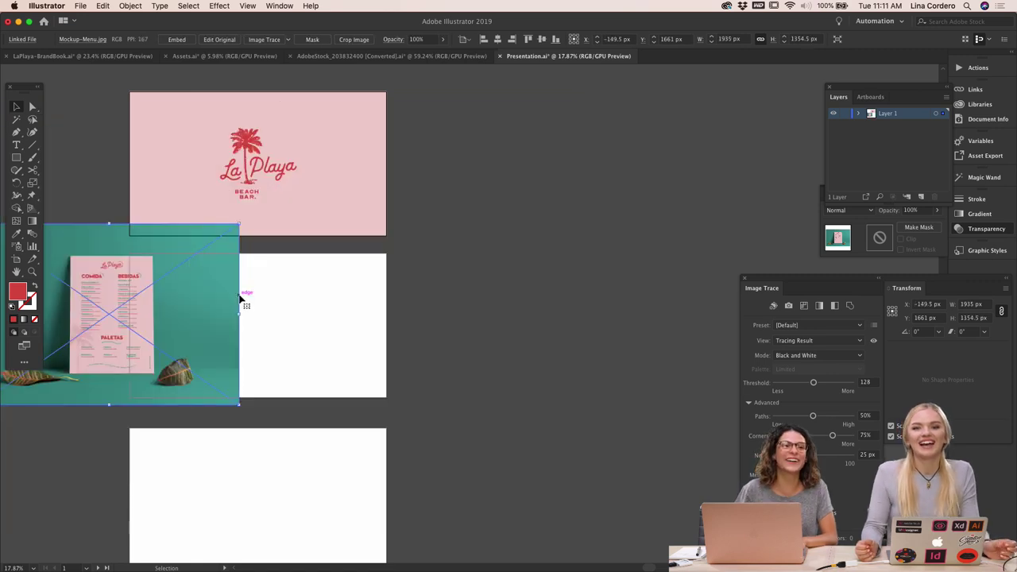
pyautogui.hscroll(-2, 239, 300)
pyautogui.scroll(-1, 239, 300)
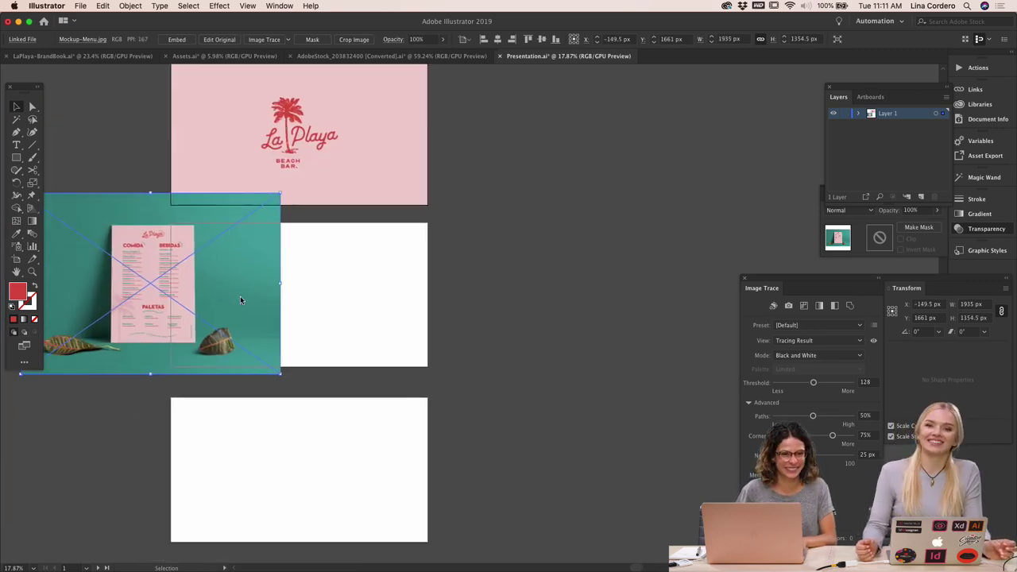
pyautogui.moveTo(216, 291); pyautogui.dragTo(368, 303)
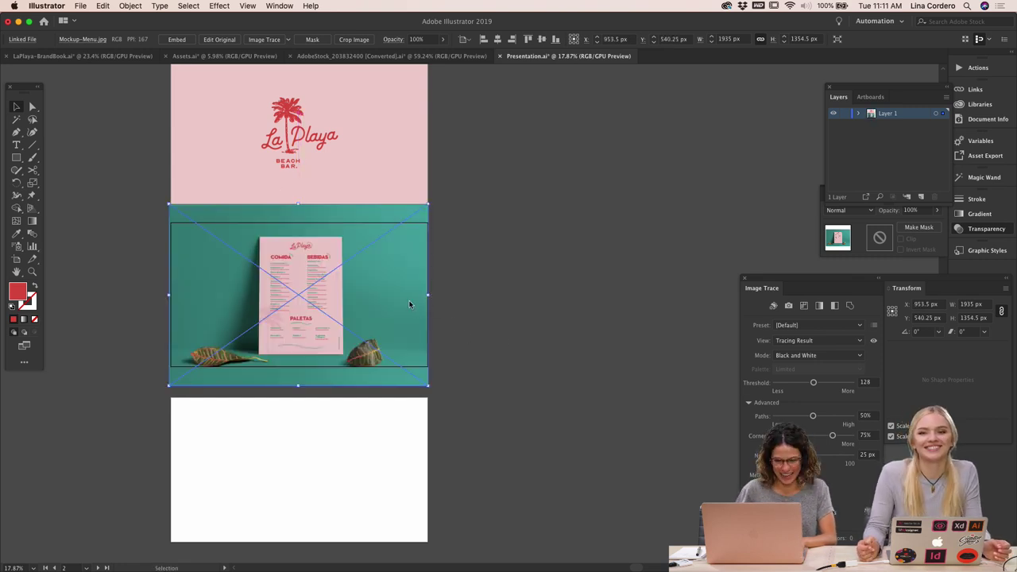
pyautogui.click(501, 294)
pyautogui.press('super+equal')
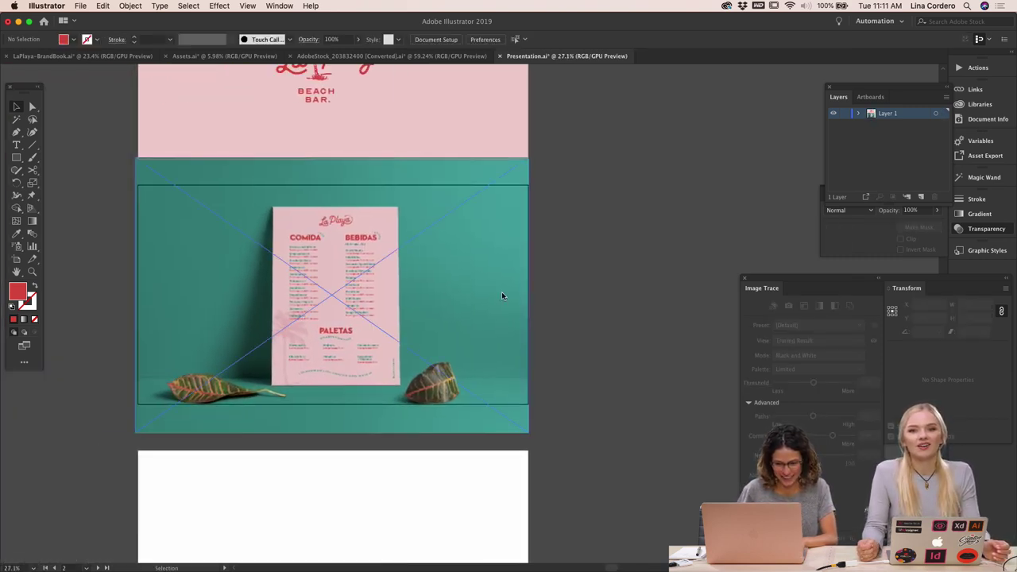
pyautogui.moveTo(377, 288); pyautogui.dragTo(377, 281)
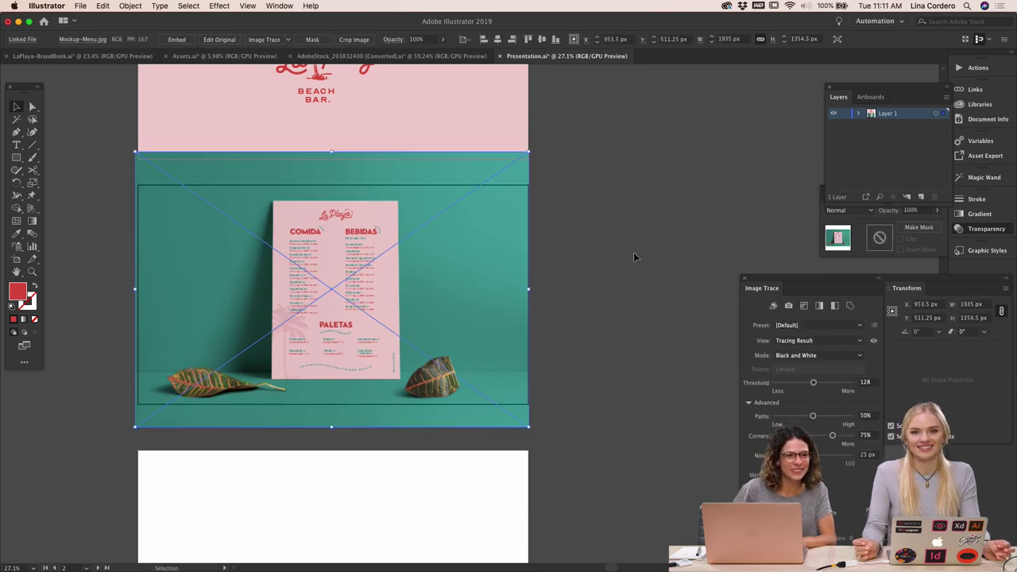
pyautogui.click(631, 149)
# Clip the photo with Cmd+7 to a rectangle covering the second artboard, then narrow the group to fit
pyautogui.click(15, 158)
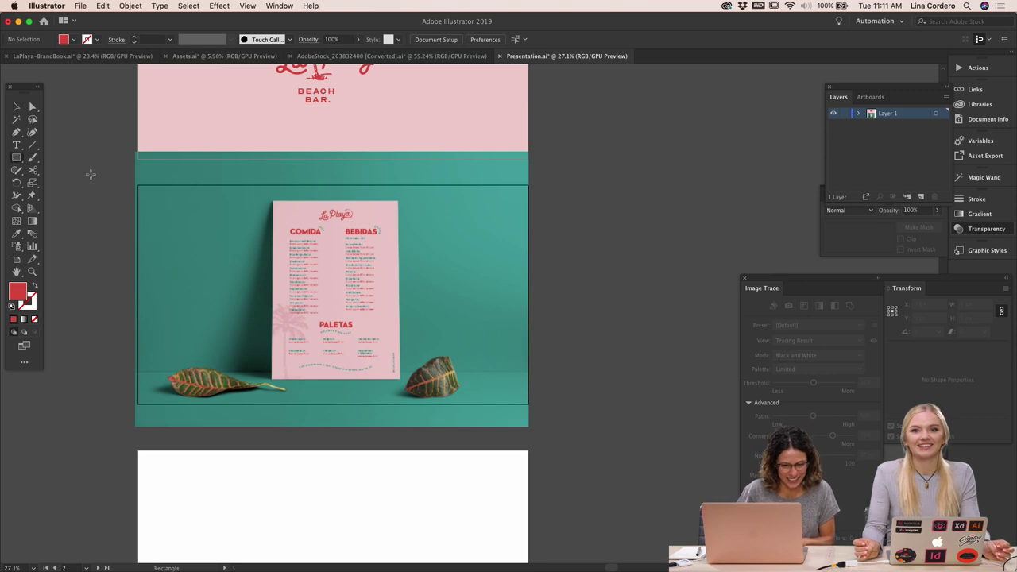
pyautogui.moveTo(141, 186); pyautogui.dragTo(529, 405)
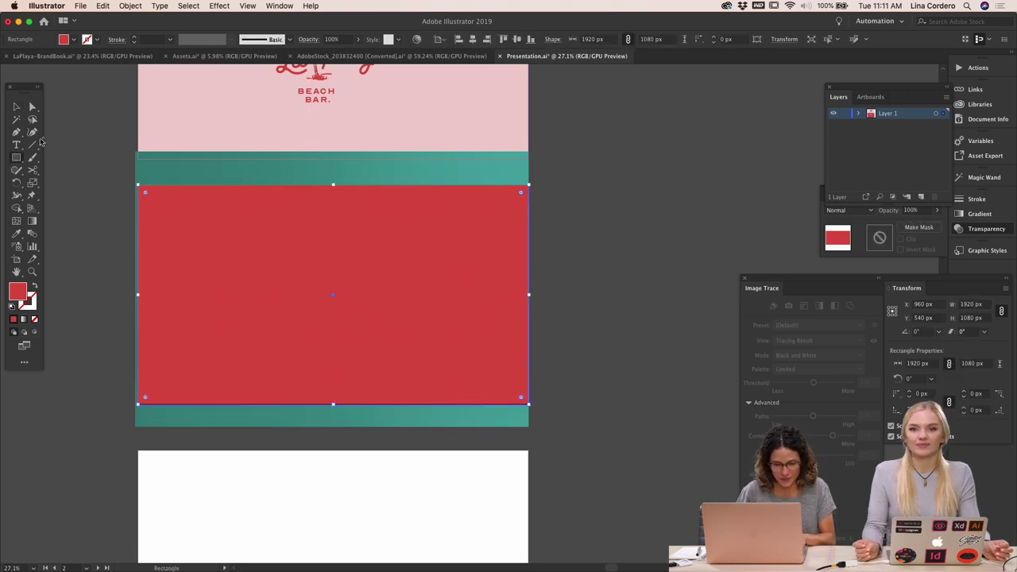
pyautogui.press('v')
pyautogui.keyDown('shift'); pyautogui.click(177, 162); pyautogui.keyUp('shift')
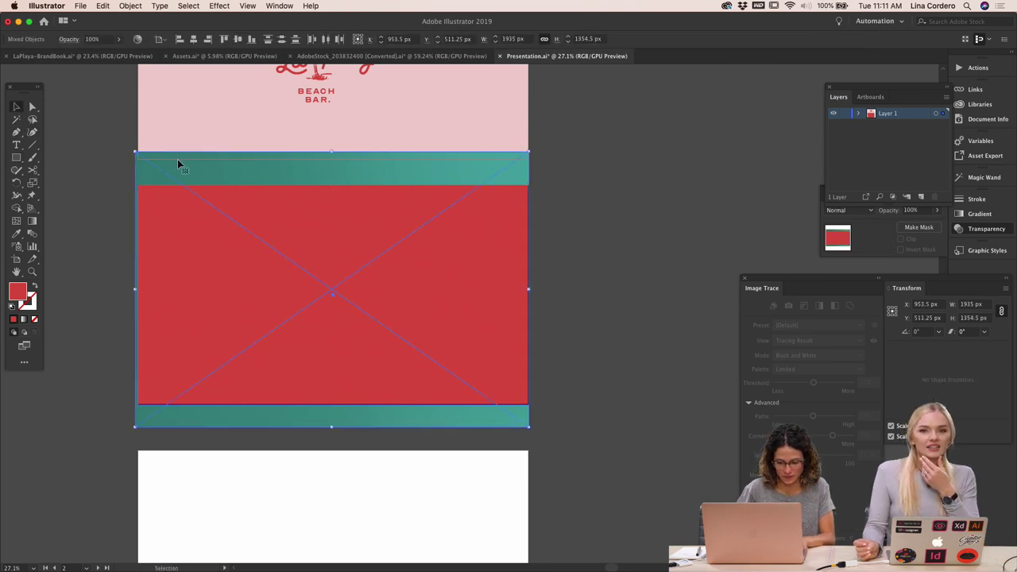
pyautogui.press('super+7')
pyautogui.click(608, 233)
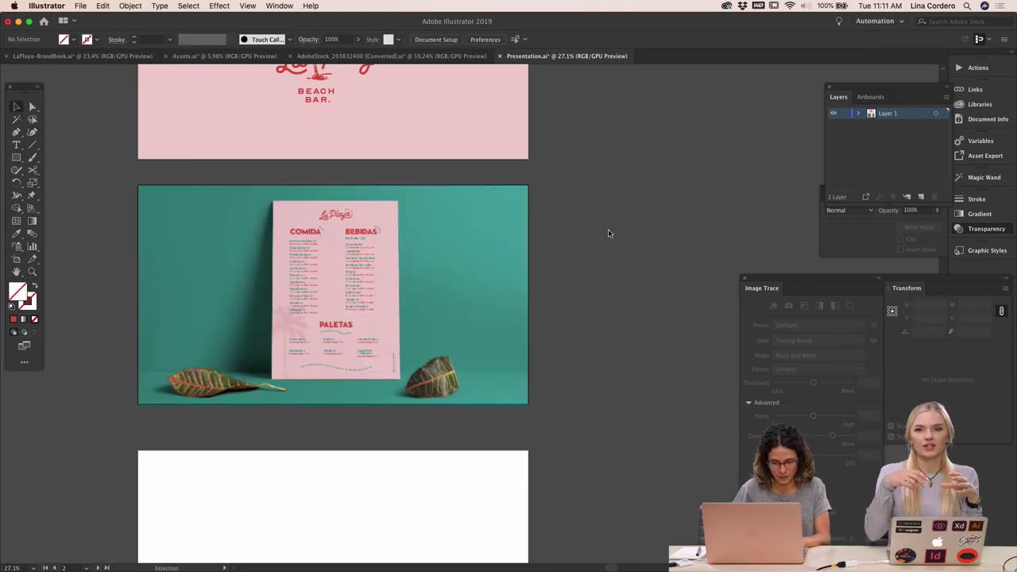
pyautogui.scroll(2, 608, 232)
pyautogui.doubleClick(461, 300)
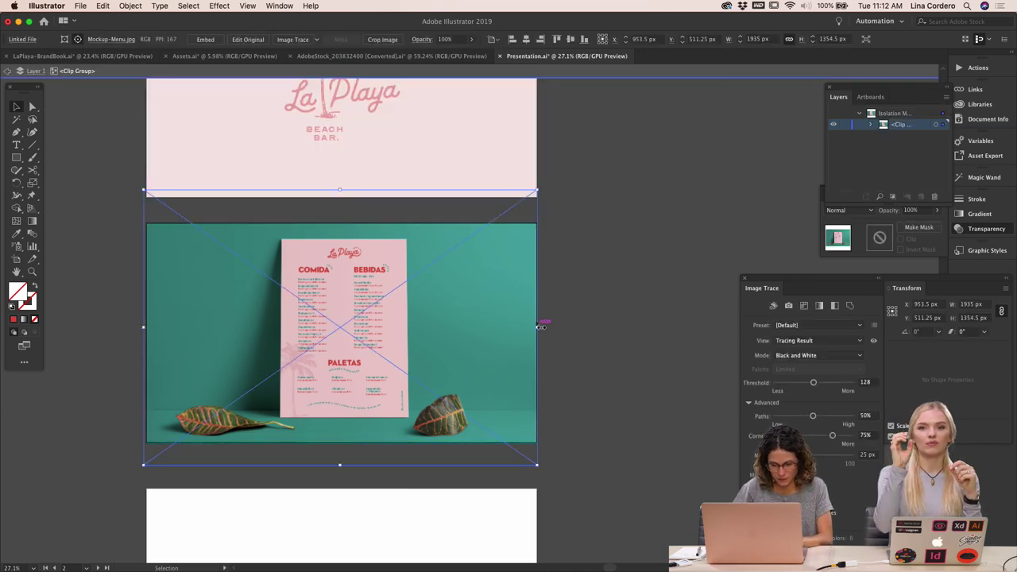
pyautogui.moveTo(537, 326); pyautogui.dragTo(527, 325)
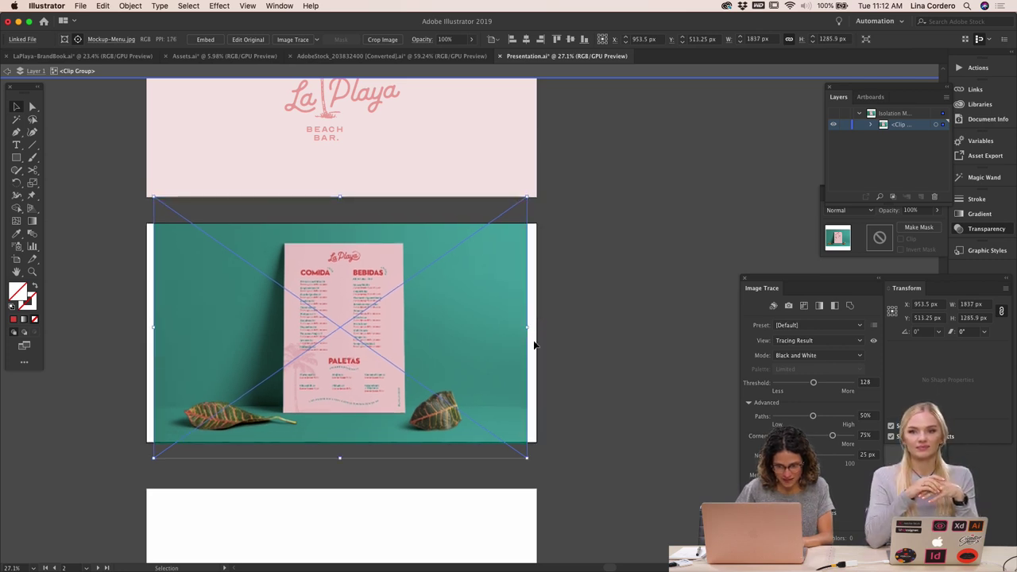
# Select the photo inside the crop and reflect it across the vertical axis
pyautogui.click(572, 344)
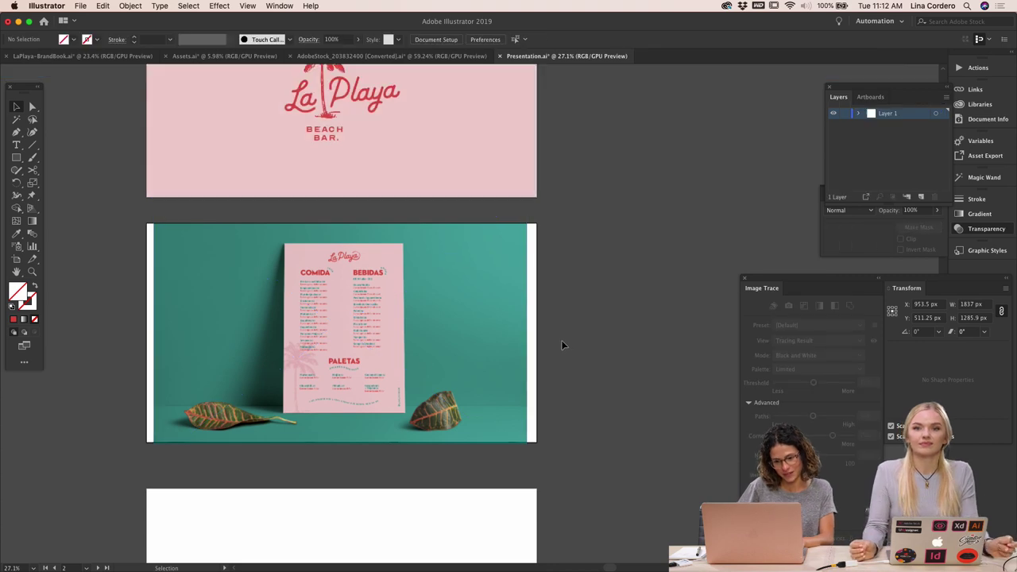
pyautogui.click(421, 342)
pyautogui.moveTo(435, 329); pyautogui.dragTo(547, 330)
pyautogui.click(132, 7)
pyautogui.moveTo(147, 18)
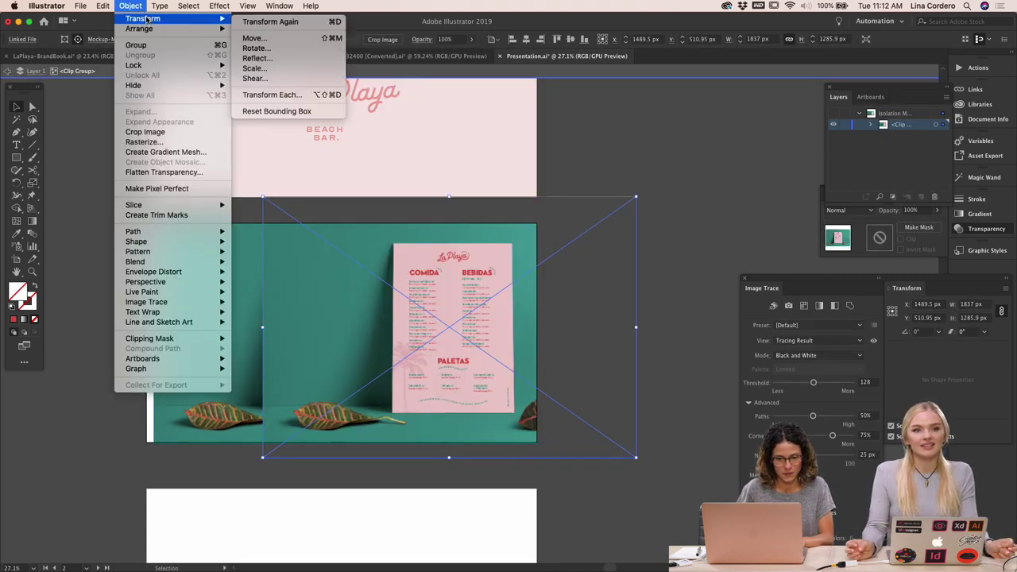
pyautogui.click(248, 57)
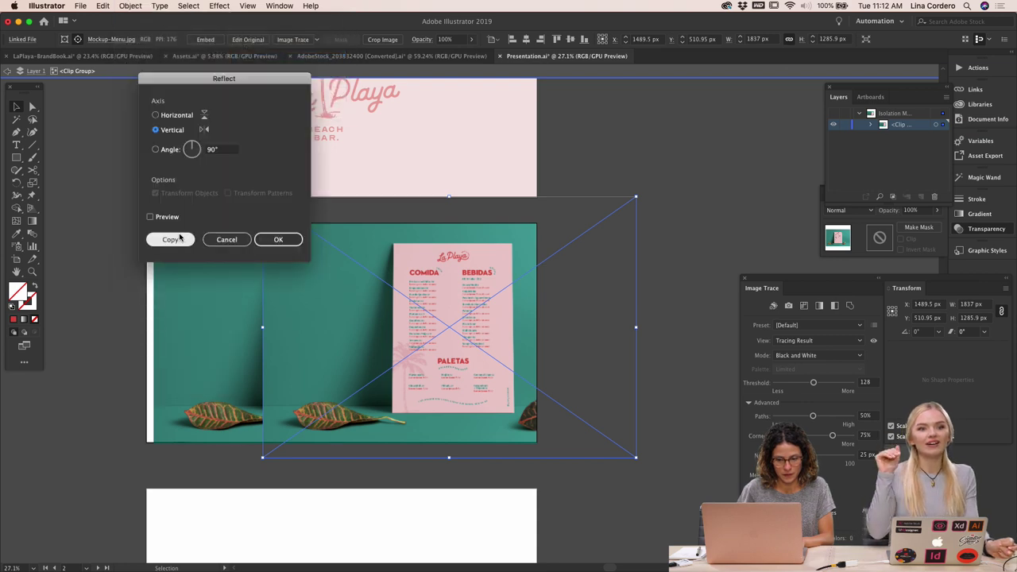
pyautogui.click(279, 239)
pyautogui.moveTo(300, 260); pyautogui.dragTo(562, 255)
# Drag the mirrored photo left to X −879.5 px, so the menu and teal backdrop fill the artboard
pyautogui.click(604, 493)
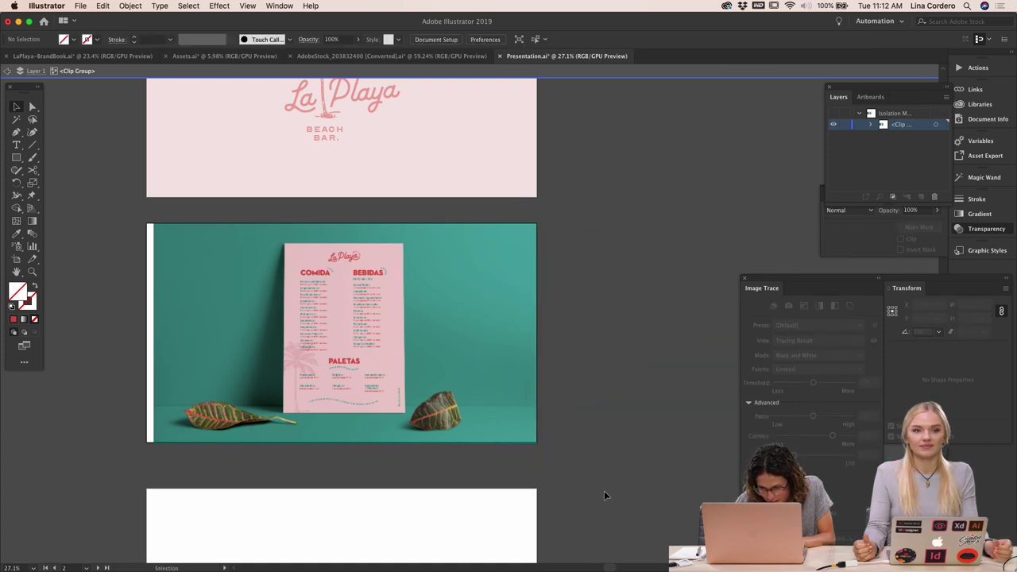
pyautogui.scroll(5, 603, 493)
pyautogui.scroll(-3, 604, 493)
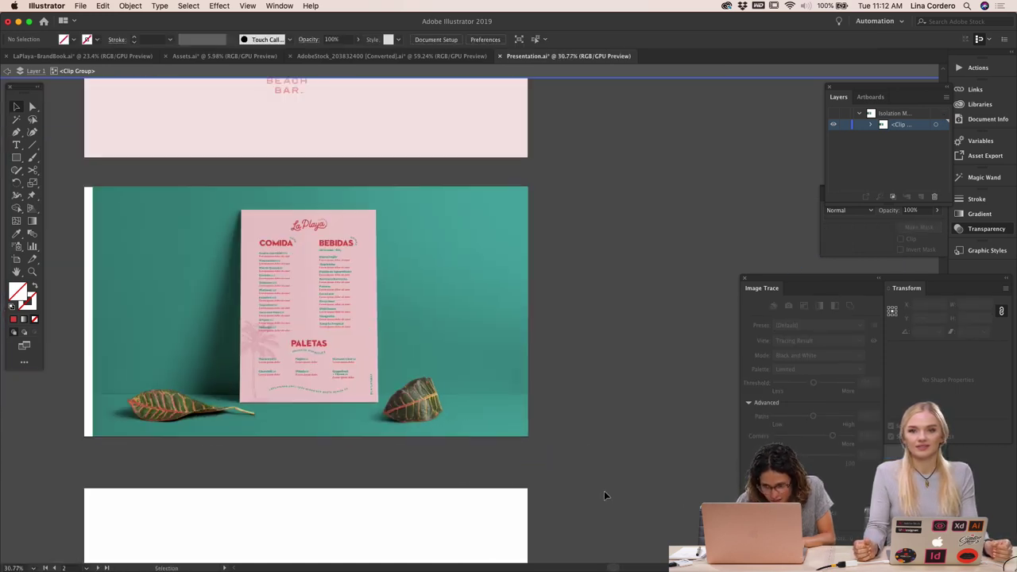
pyautogui.click(591, 352)
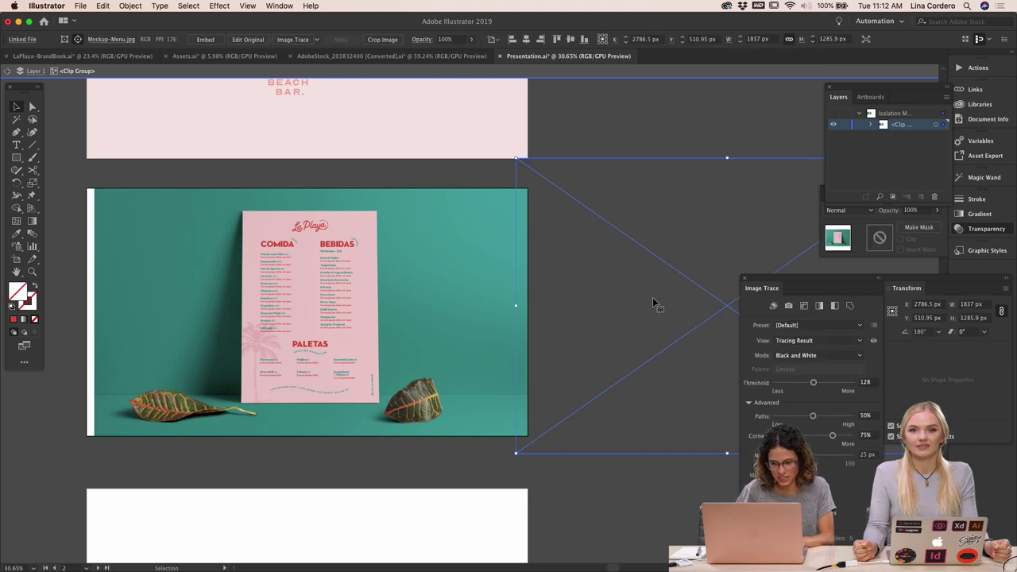
pyautogui.hscroll(-3, 652, 302)
pyautogui.moveTo(687, 285); pyautogui.dragTo(108, 284)
pyautogui.moveTo(278, 214); pyautogui.dragTo(57, 197)
pyautogui.moveTo(107, 249); pyautogui.dragTo(102, 279)
pyautogui.scroll(3, 146, 311)
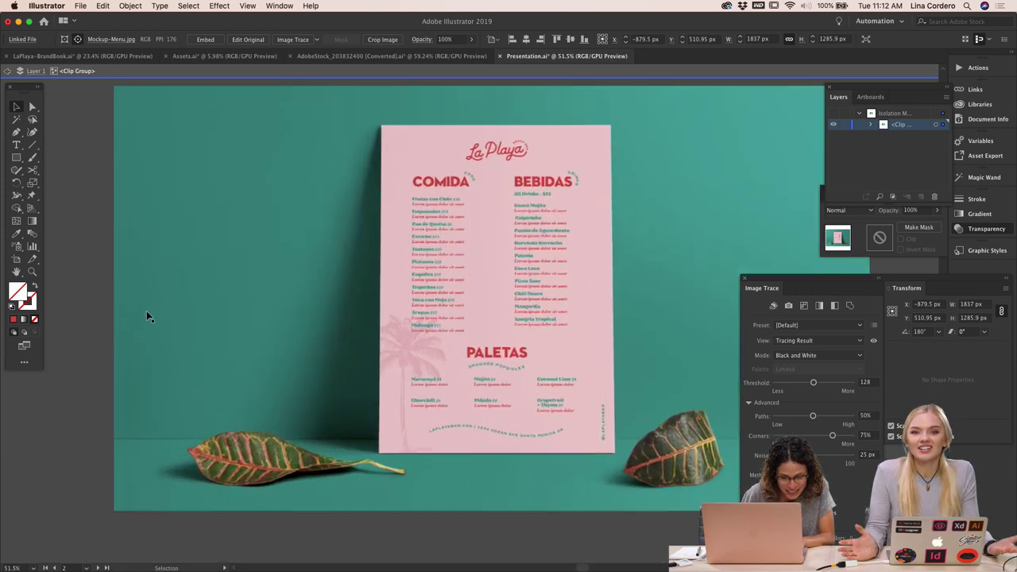
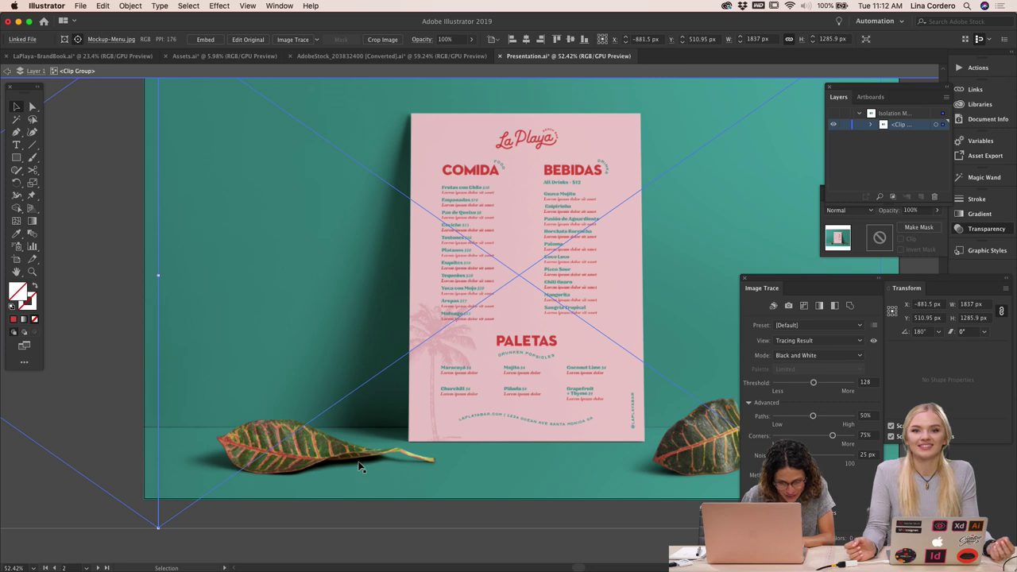
# Deselect the menu mockup, zoom out over the artboards, and lower the Illustrator window to reveal the Assets folder
pyautogui.click(424, 511)
pyautogui.scroll(-5, 421, 505)
pyautogui.scroll(3, 395, 464)
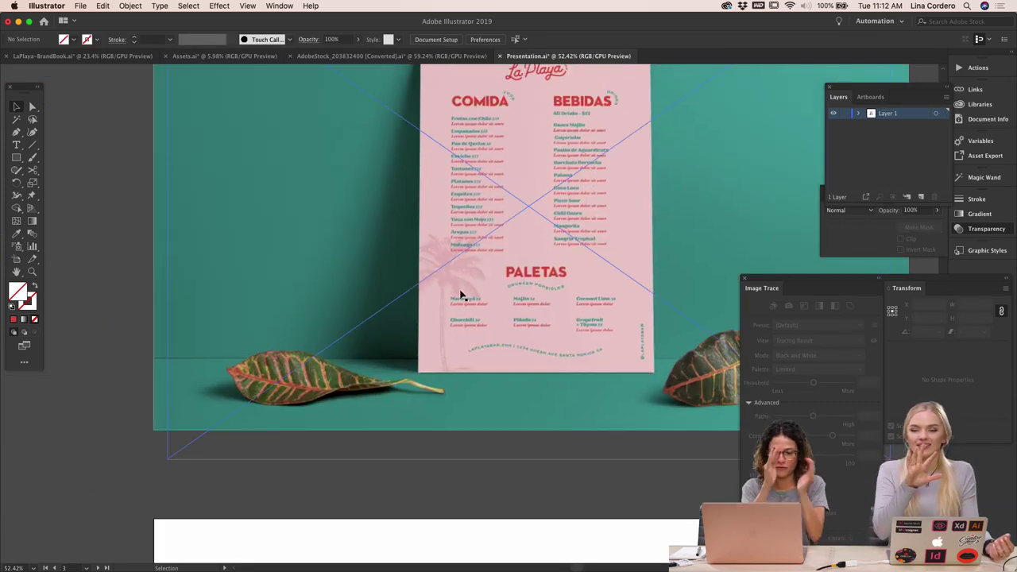
pyautogui.scroll(-5, 322, 540)
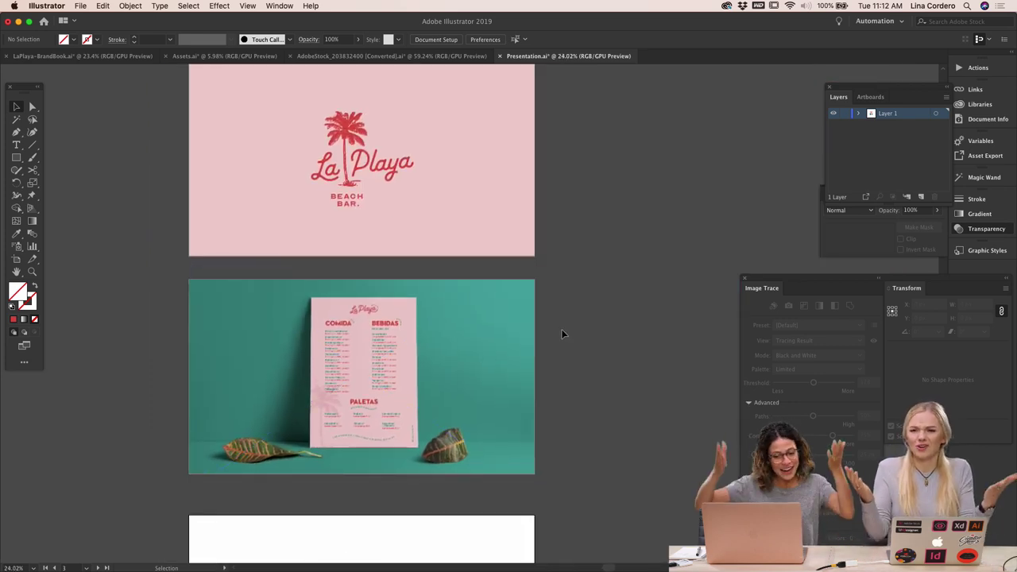
pyautogui.scroll(-3, 534, 290)
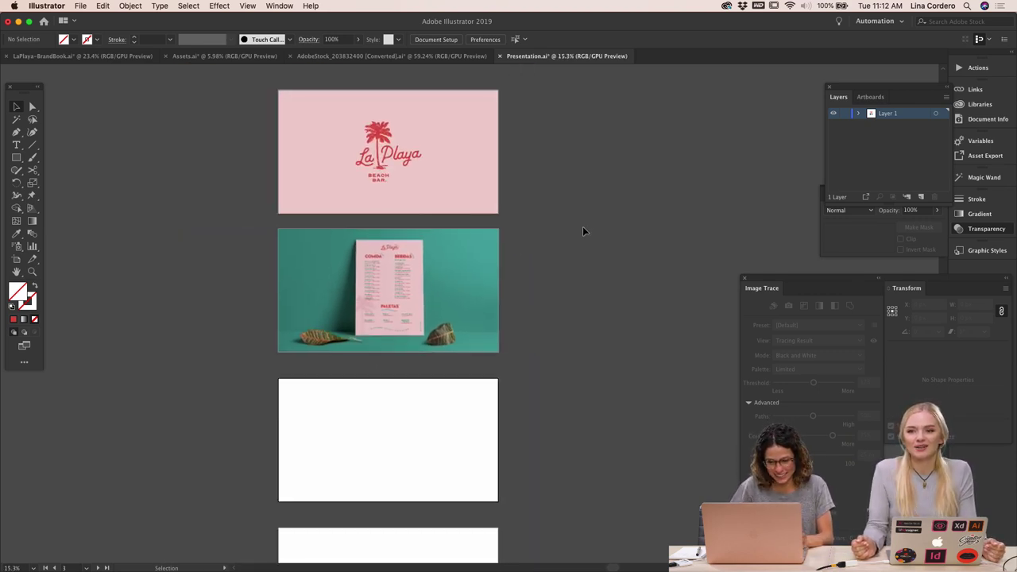
pyautogui.scroll(1, 583, 226)
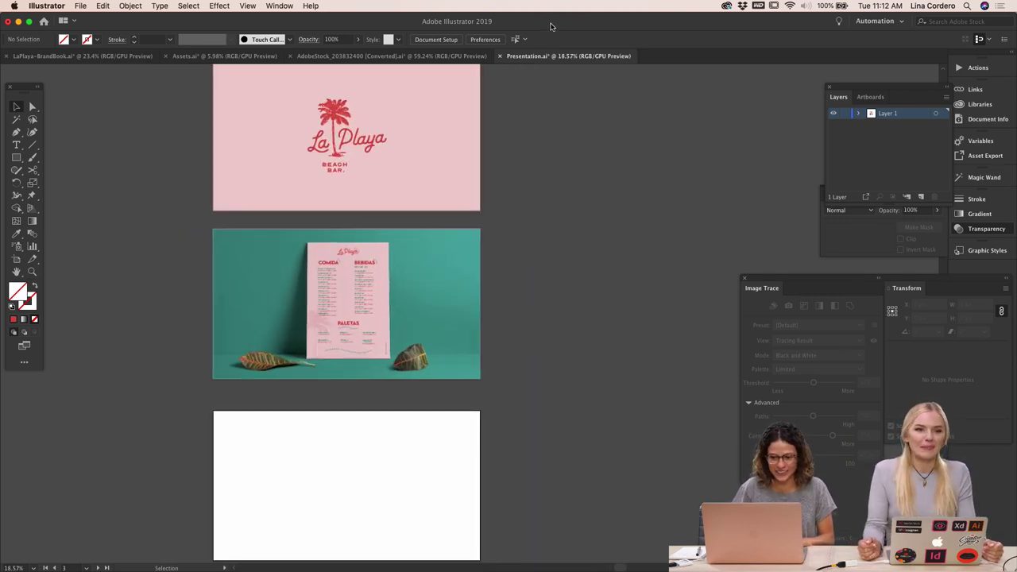
pyautogui.moveTo(550, 27); pyautogui.dragTo(572, 276)
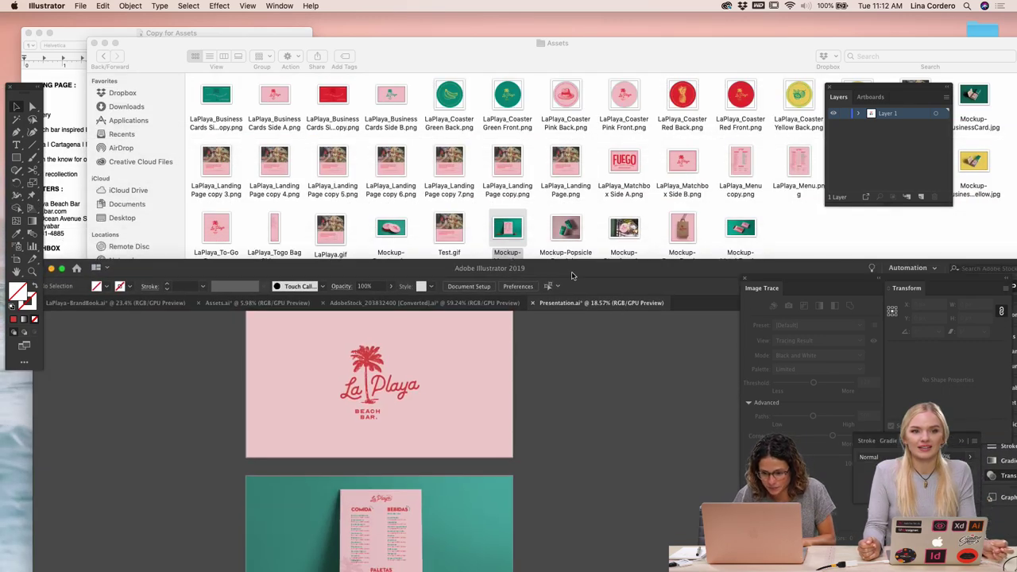
# Drag the popsicle pouch, paper bag, matchbox and coasters mockups from Finder onto the canvas
pyautogui.moveTo(566, 228); pyautogui.dragTo(596, 381)
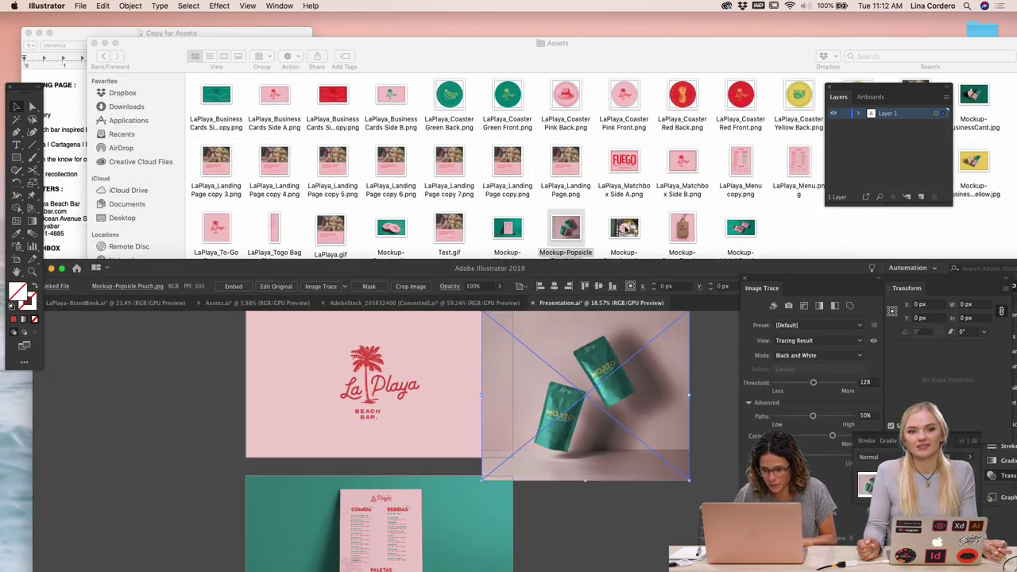
pyautogui.click(624, 228)
pyautogui.moveTo(682, 228); pyautogui.dragTo(652, 429)
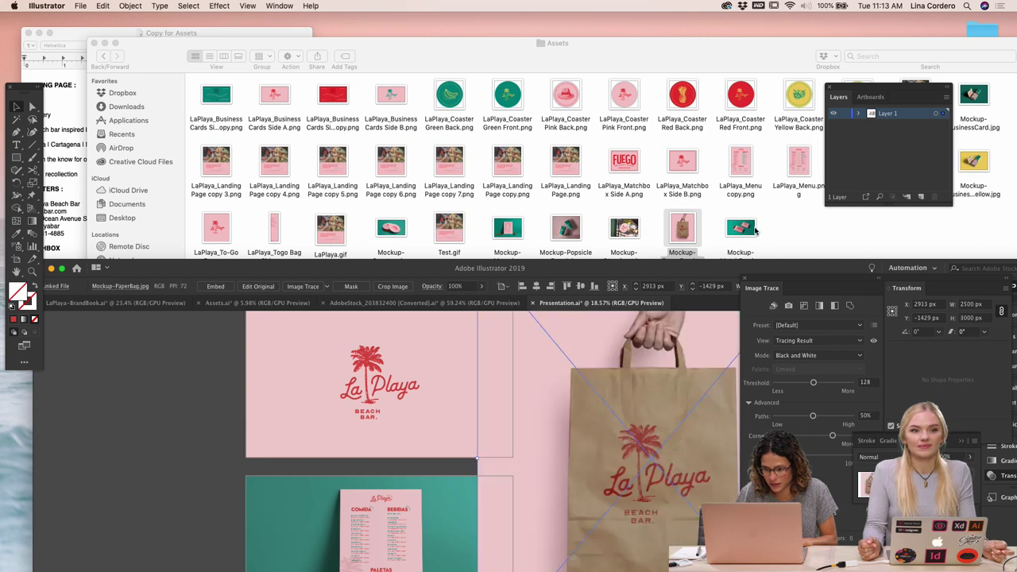
pyautogui.moveTo(755, 230); pyautogui.dragTo(640, 471)
pyautogui.moveTo(391, 228); pyautogui.dragTo(616, 407)
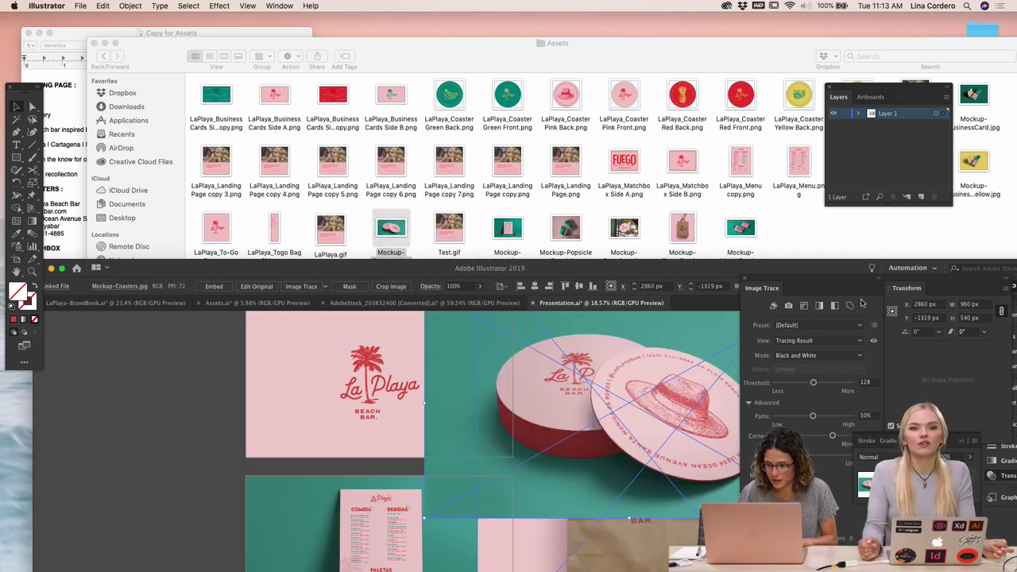
# Add the yellow business-card mockup from the Assets folder and restore the Illustrator window to full screen
pyautogui.click(868, 240)
pyautogui.moveTo(970, 166); pyautogui.dragTo(631, 563)
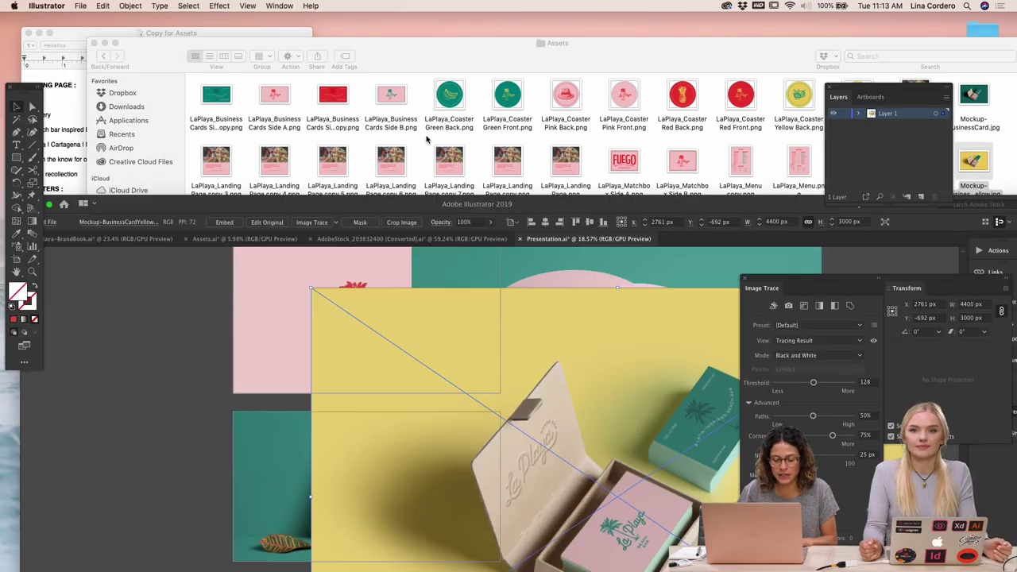
pyautogui.moveTo(495, 204); pyautogui.dragTo(447, 21)
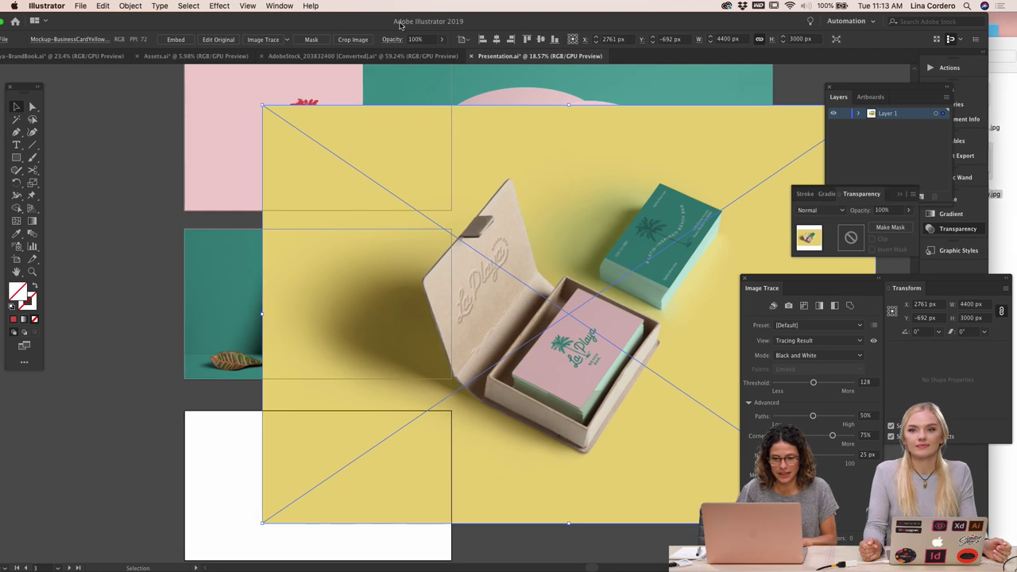
pyautogui.doubleClick(372, 21)
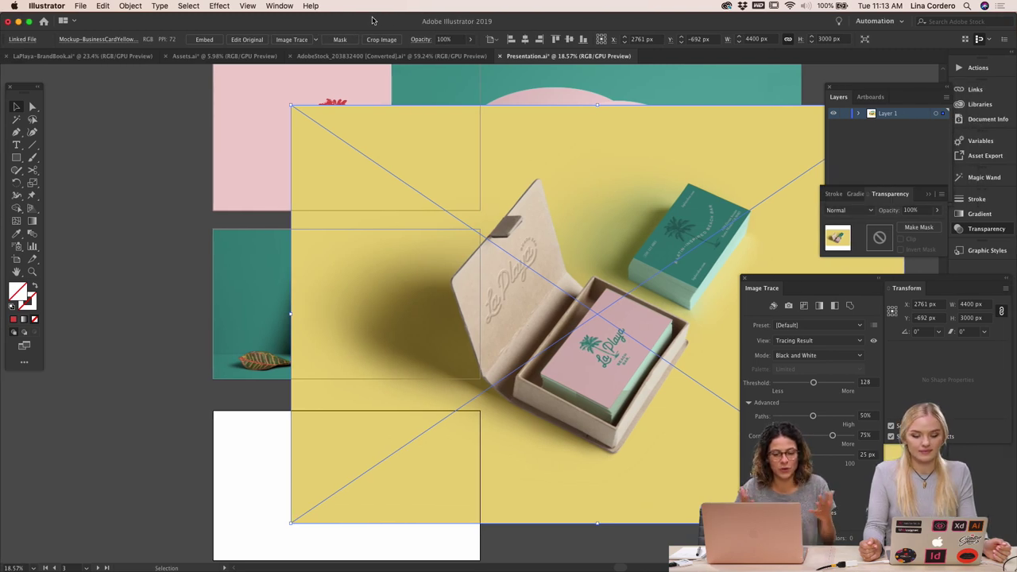
# Shrink the yellow business-card mockup proportionally and move it up and left
pyautogui.moveTo(497, 238); pyautogui.dragTo(220, 288)
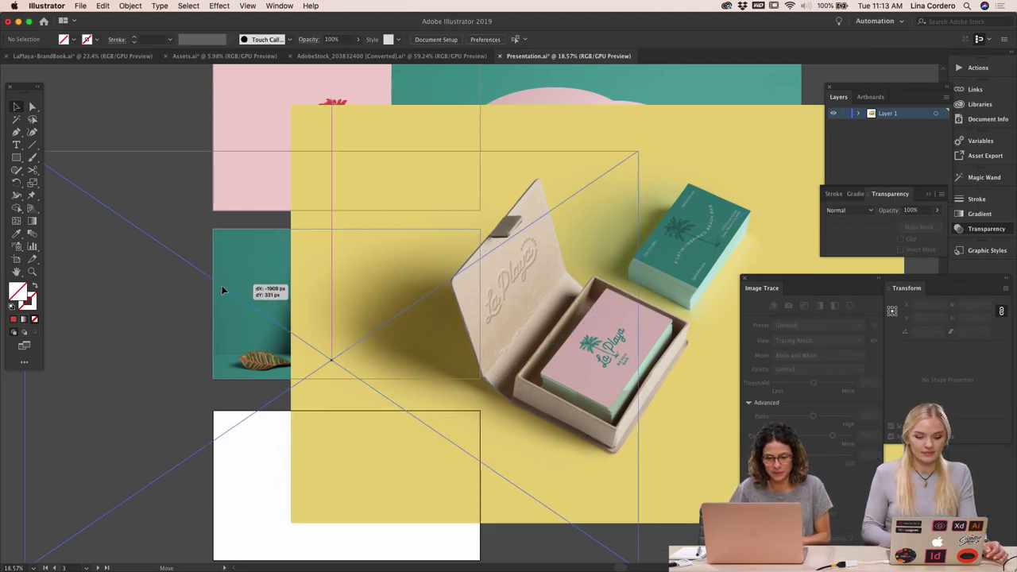
pyautogui.moveTo(324, 153); pyautogui.dragTo(330, 366)
pyautogui.moveTo(350, 425); pyautogui.dragTo(231, 290)
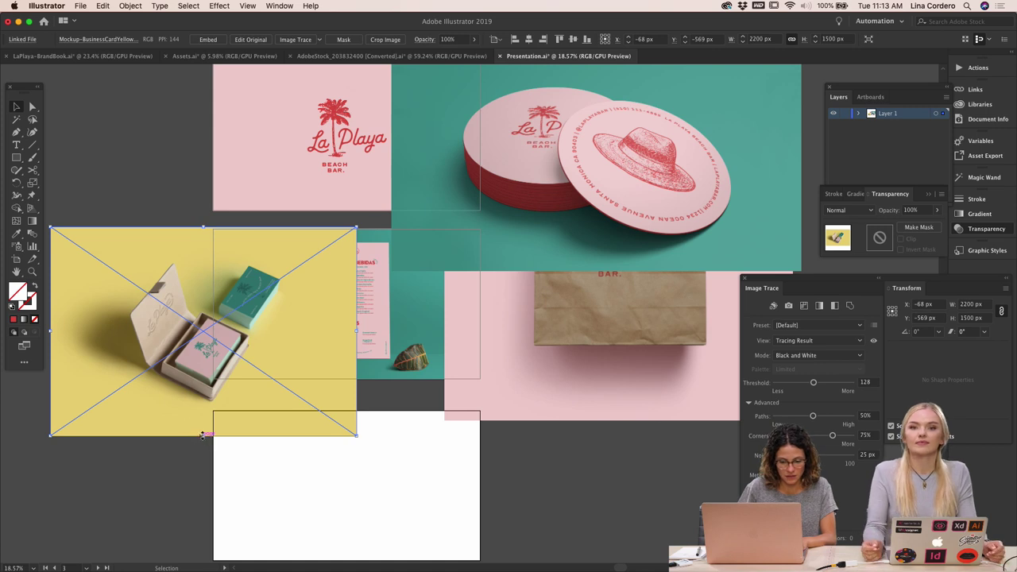
pyautogui.moveTo(204, 435); pyautogui.dragTo(132, 362)
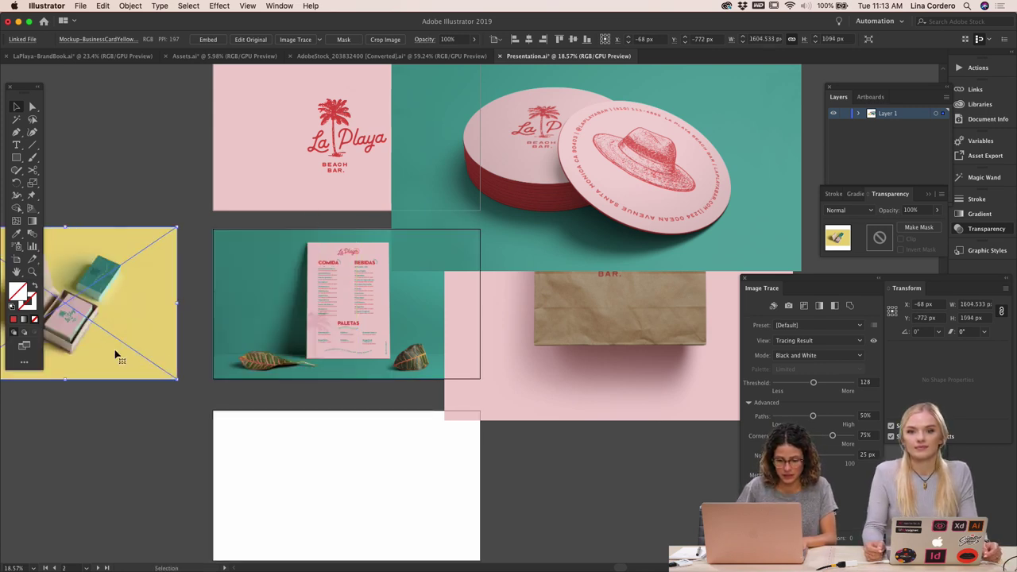
# Switch to selecting inside groups and move the paper bag image aside
pyautogui.scroll(-3, 356, 290)
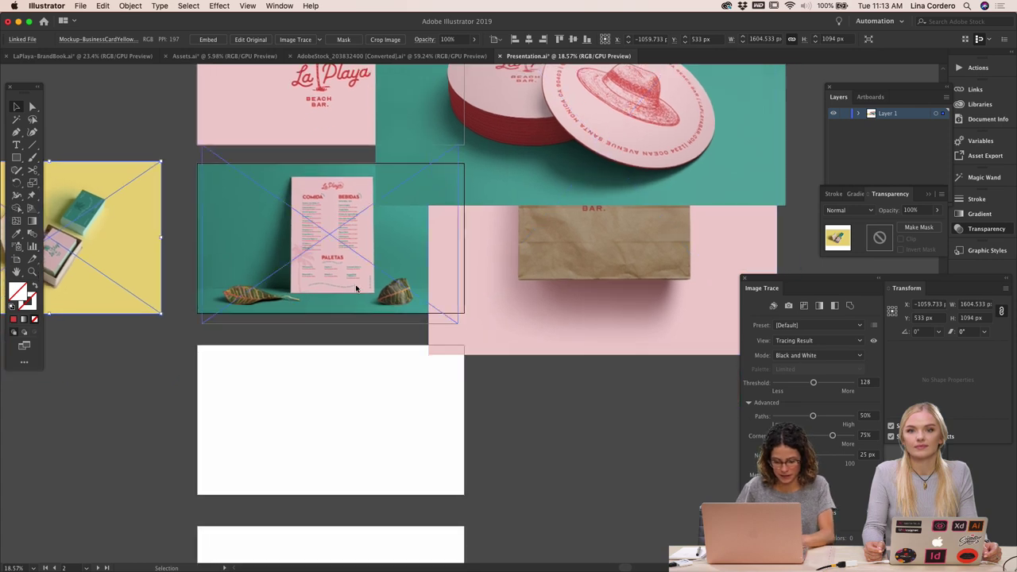
pyautogui.click(356, 289)
pyautogui.press('a')
pyautogui.click(345, 439)
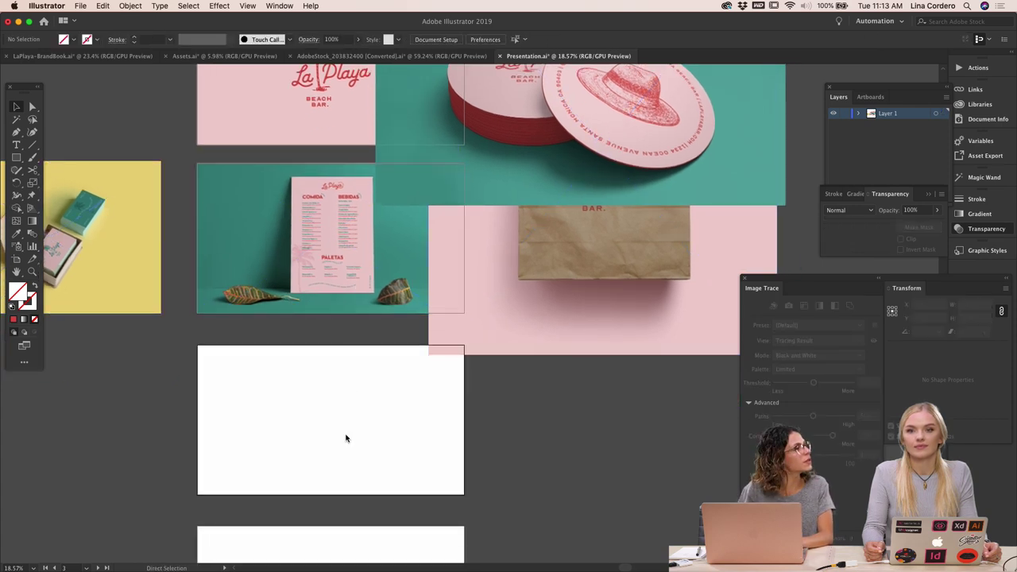
pyautogui.scroll(-1, 522, 489)
pyautogui.moveTo(530, 286); pyautogui.dragTo(658, 322)
pyautogui.hscroll(-3, 469, 339)
pyautogui.scroll(-2, 470, 339)
pyautogui.moveTo(143, 203); pyautogui.dragTo(510, 380)
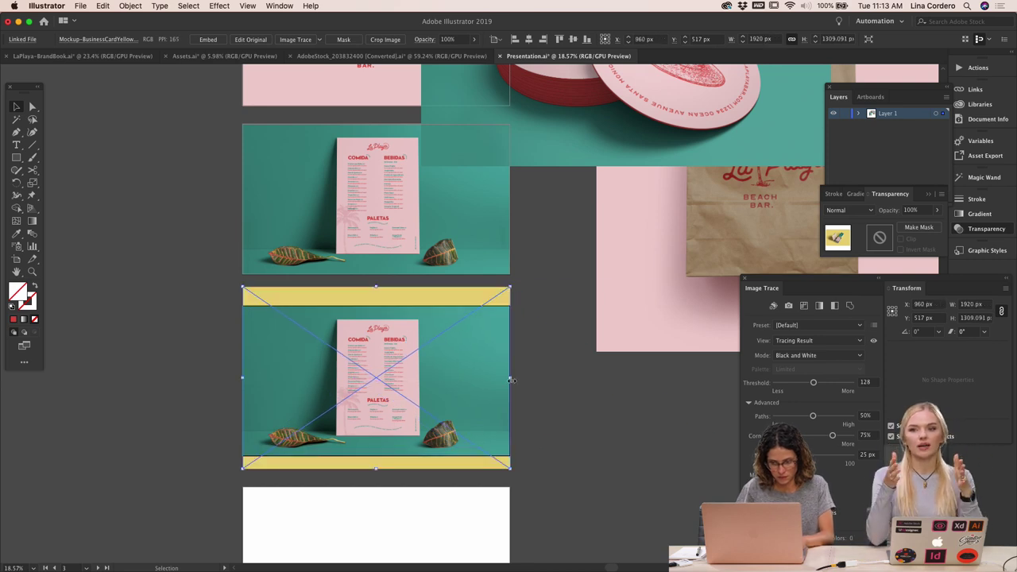
# Fit the business-card image into the third artboard's clip group, nudging it into position
pyautogui.doubleClick(419, 377)
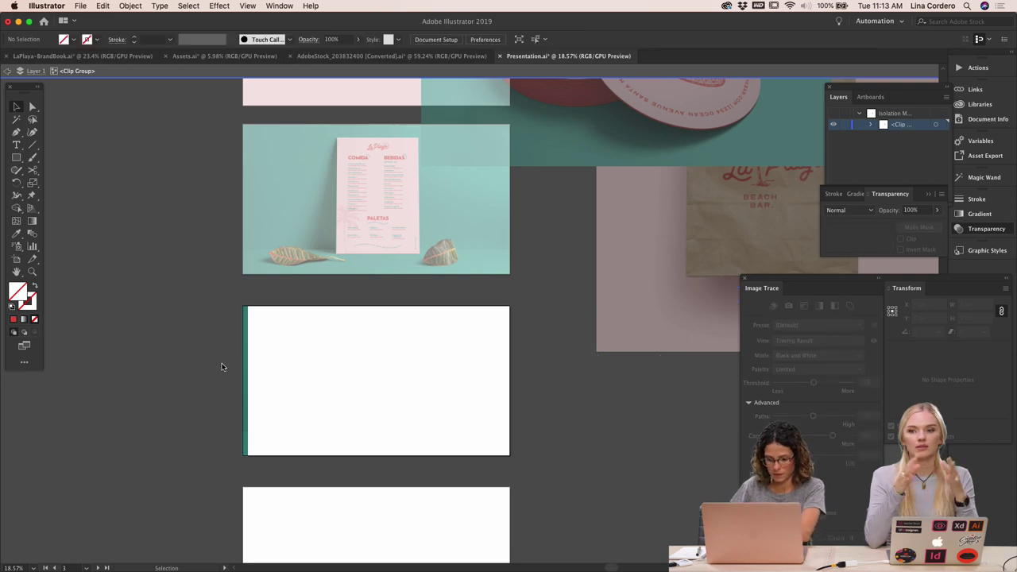
pyautogui.moveTo(253, 373); pyautogui.dragTo(406, 413)
pyautogui.doubleClick(555, 452)
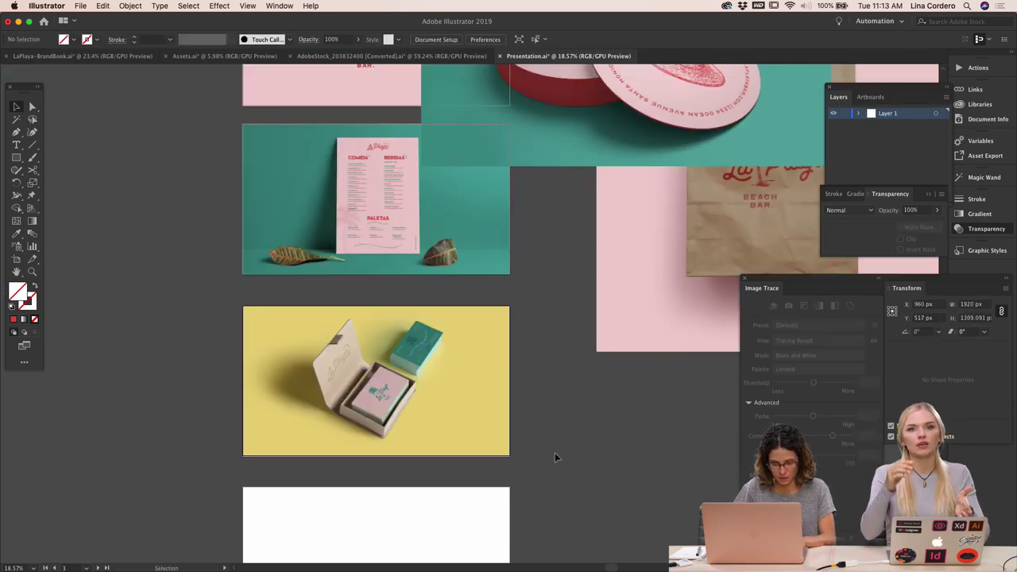
pyautogui.scroll(-3, 556, 413)
pyautogui.doubleClick(420, 318)
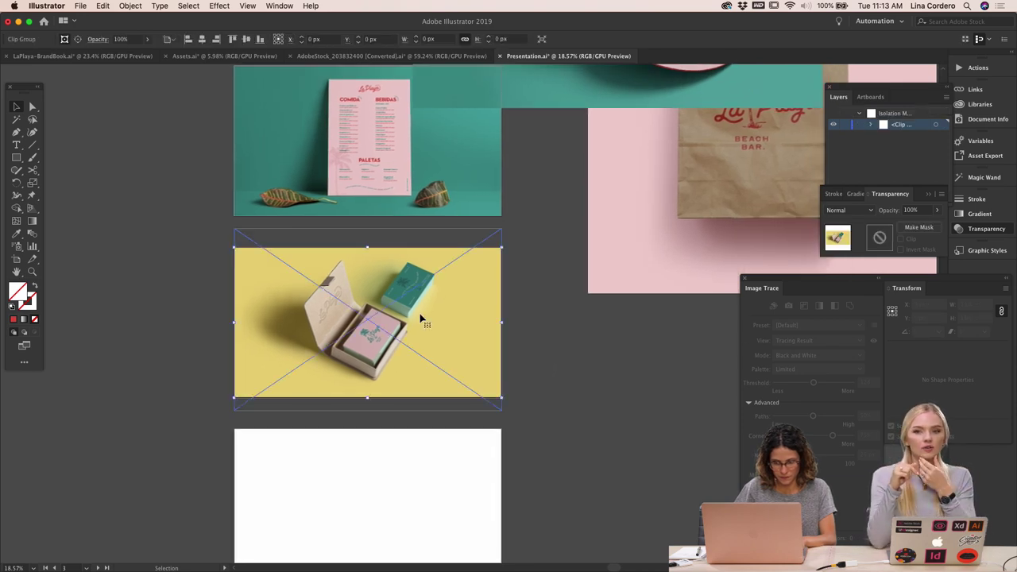
pyautogui.moveTo(420, 313); pyautogui.dragTo(420, 316)
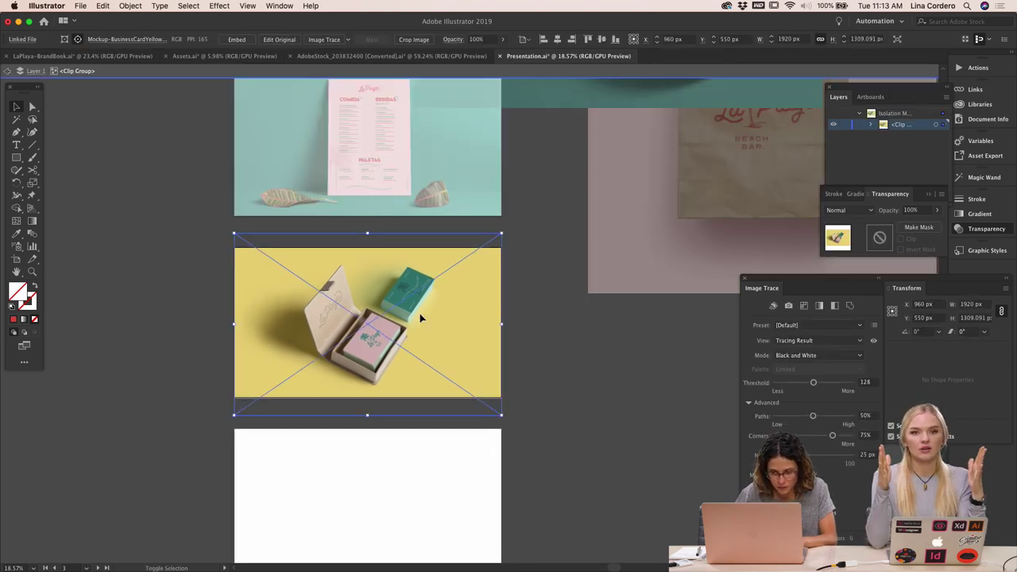
pyautogui.doubleClick(569, 431)
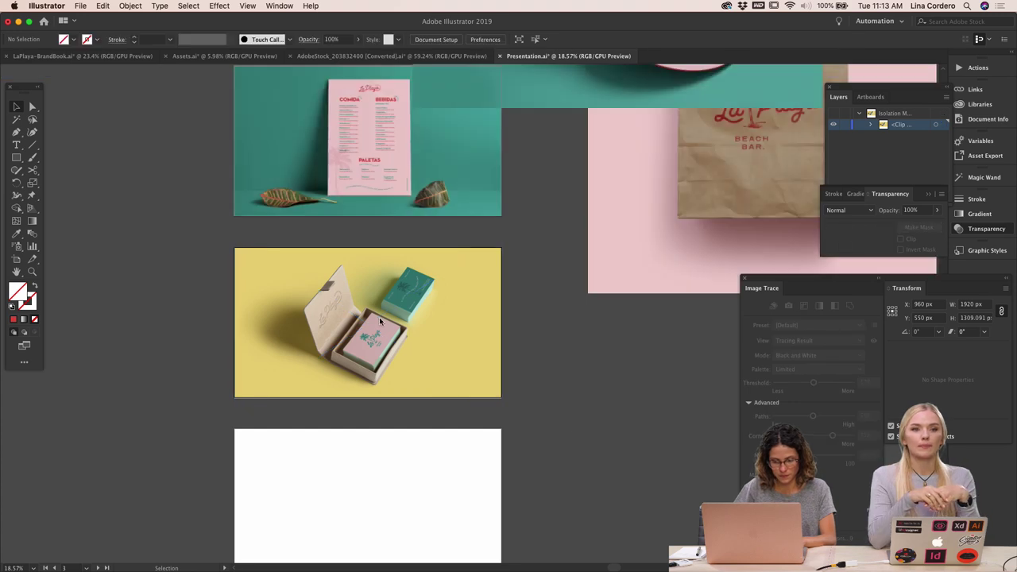
# Paste a copy of the business-card mockup in place onto the empty artboard below
pyautogui.click(381, 322)
pyautogui.click(596, 448)
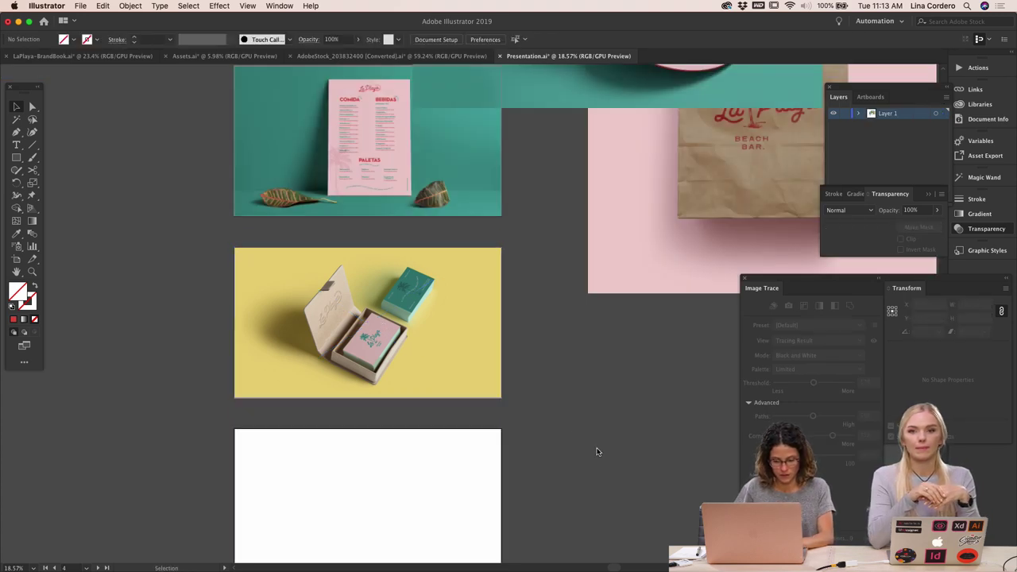
pyautogui.press('super+shift+v')
pyautogui.click(596, 447)
pyautogui.scroll(-5, 596, 450)
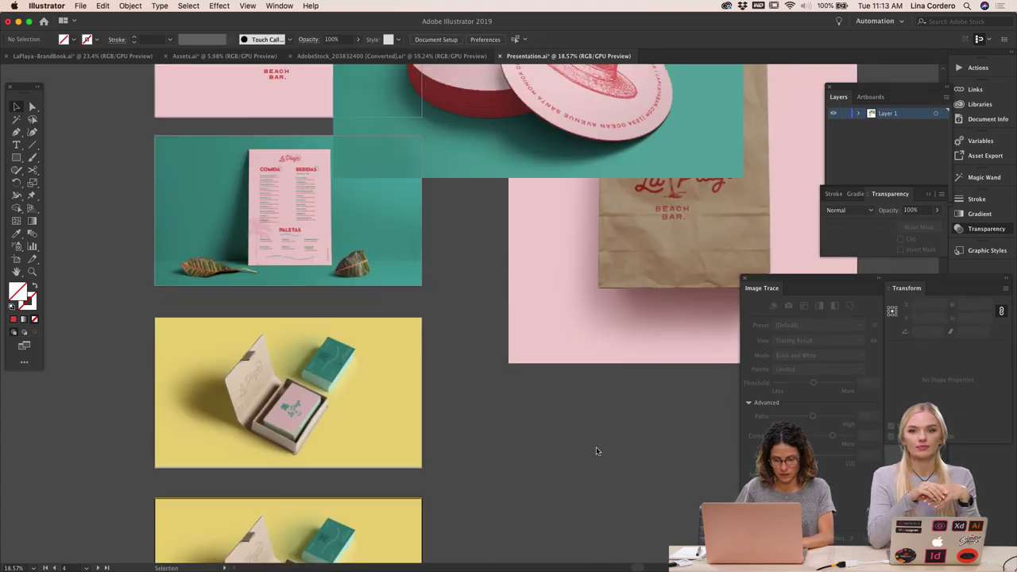
# Move the coasters, paper bag and popsicle pouch images out of the way
pyautogui.moveTo(592, 305); pyautogui.dragTo(275, 232)
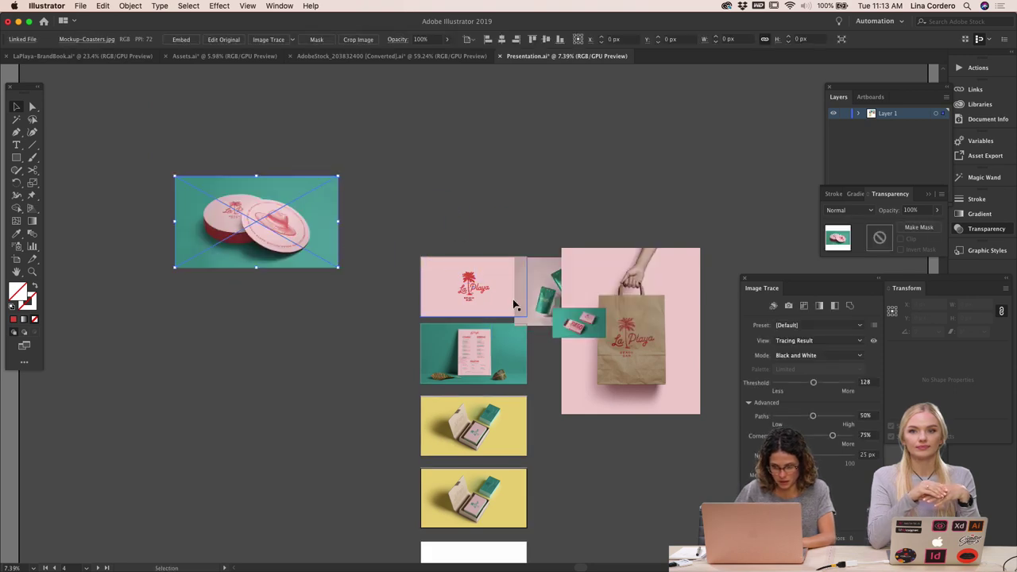
pyautogui.moveTo(566, 294); pyautogui.dragTo(612, 165)
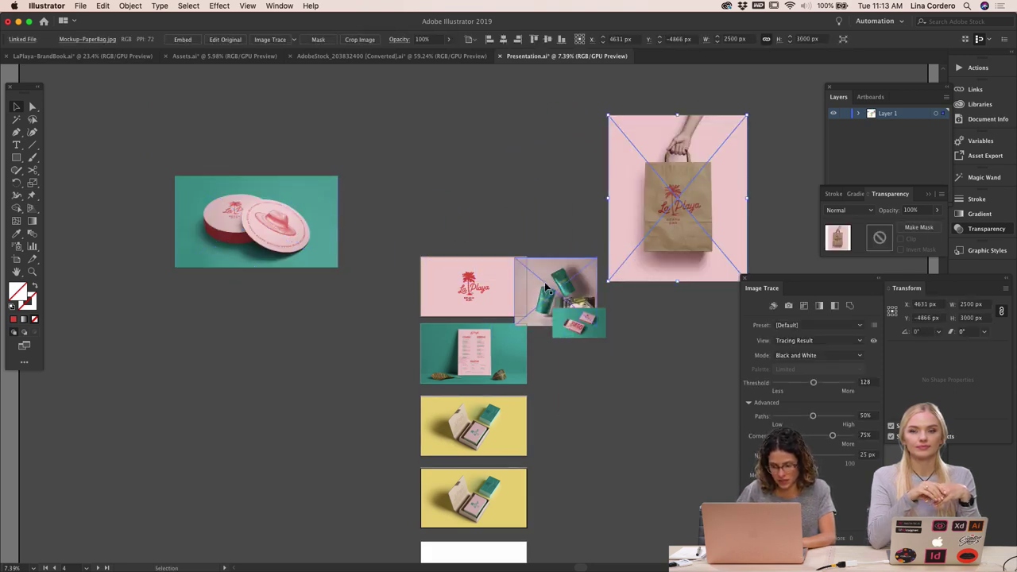
pyautogui.moveTo(547, 291); pyautogui.dragTo(456, 183)
pyautogui.scroll(3, 455, 179)
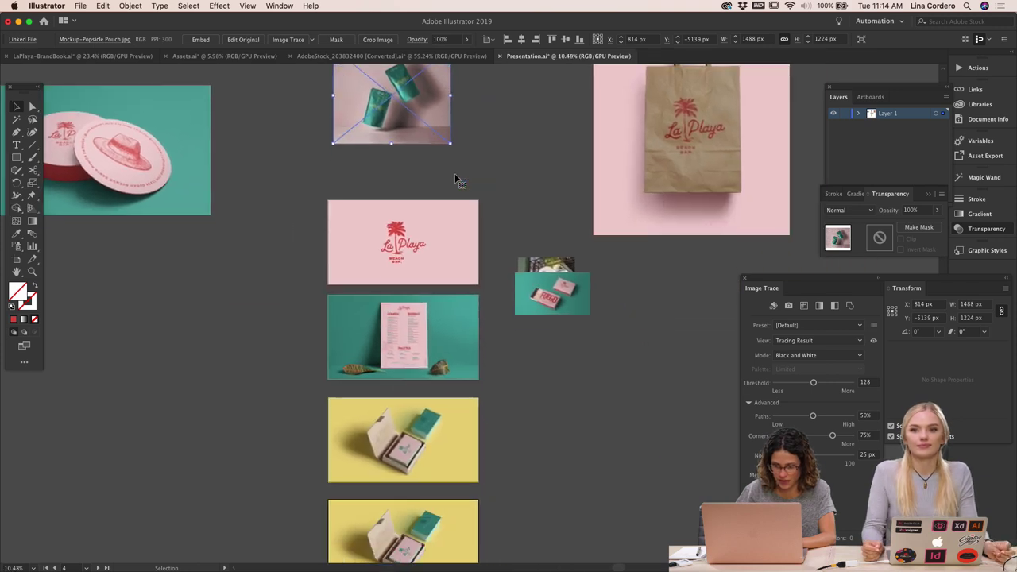
pyautogui.scroll(-5, 454, 178)
pyautogui.scroll(2, 565, 235)
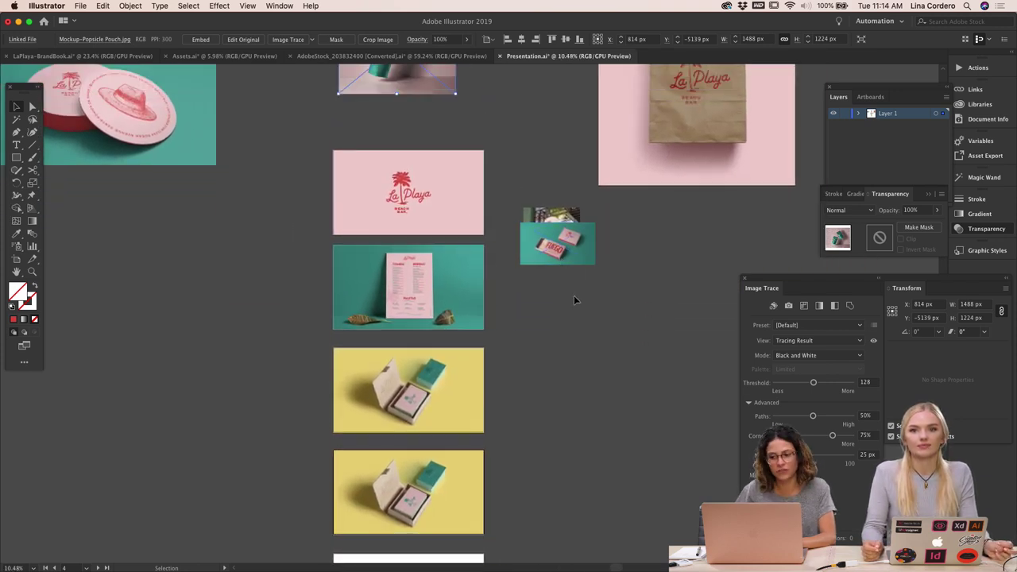
pyautogui.moveTo(578, 239); pyautogui.dragTo(626, 307)
pyautogui.scroll(-1, 623, 317)
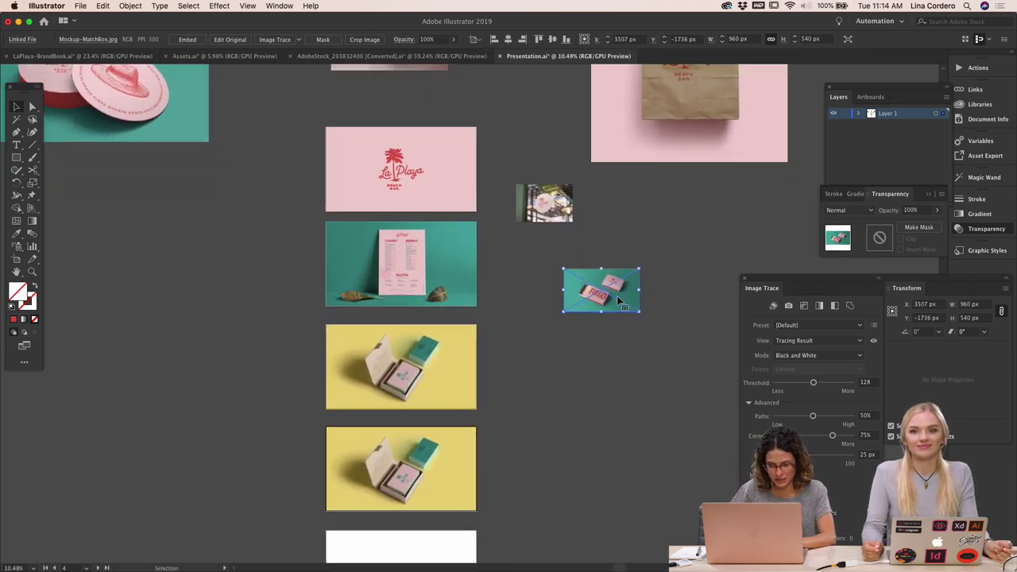
# Enlarge the FUEGO matchbox image, move it onto the last yellow artboard, and bring it forward
pyautogui.moveTo(703, 291); pyautogui.dragTo(722, 291)
pyautogui.moveTo(685, 296); pyautogui.dragTo(448, 474)
pyautogui.scroll(3, 447, 469)
pyautogui.scroll(-3, 447, 469)
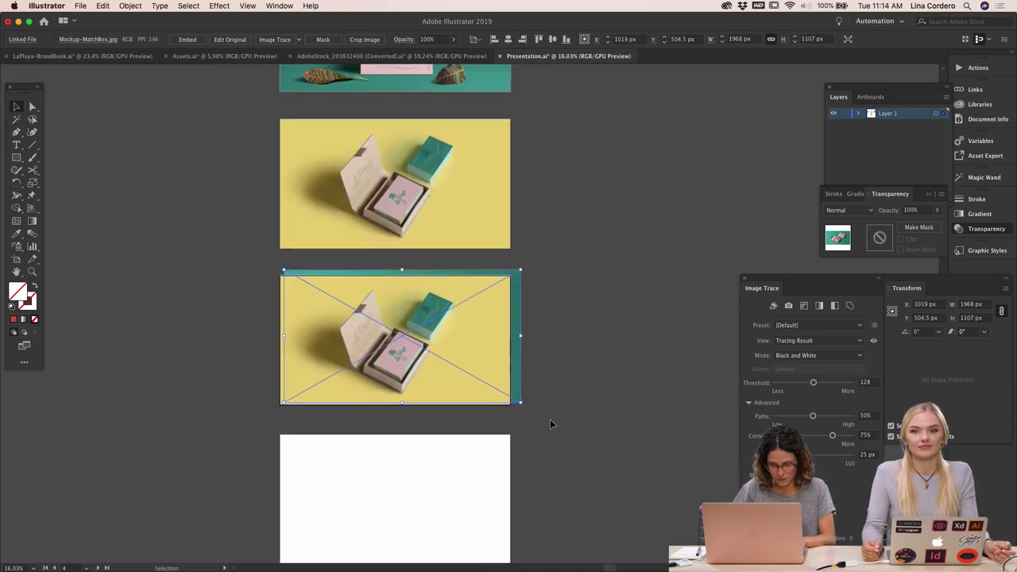
pyautogui.rightClick(517, 381)
pyautogui.moveTo(594, 474)
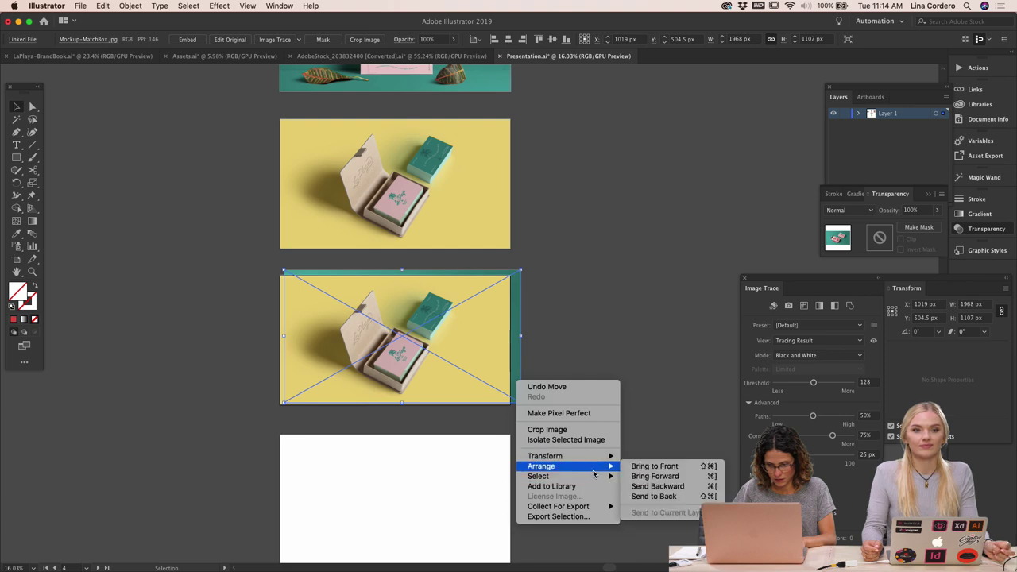
pyautogui.click(660, 475)
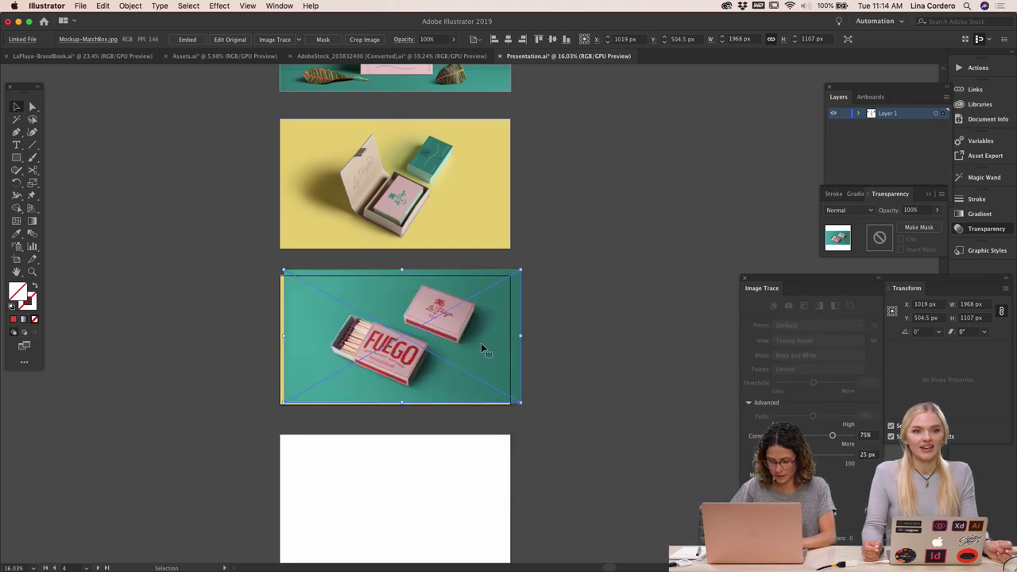
# Swap the yellow mockup inside its clip group for the matchbox image, positioned to fill the artboard
pyautogui.press('Delete')
pyautogui.doubleClick(436, 327)
pyautogui.press('Delete')
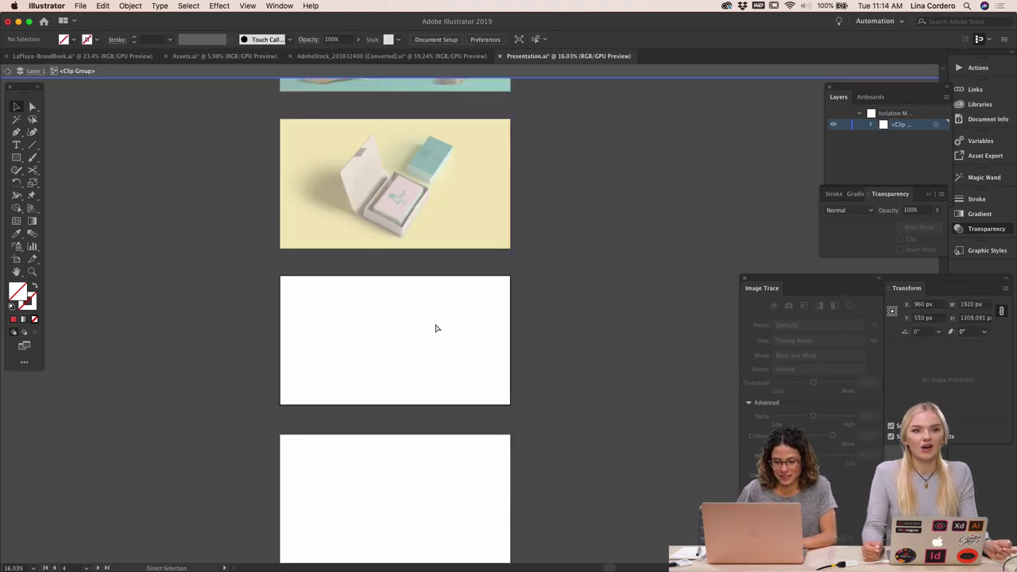
pyautogui.hotkey('ctrl', 'v')
pyautogui.moveTo(476, 337); pyautogui.dragTo(317, 380)
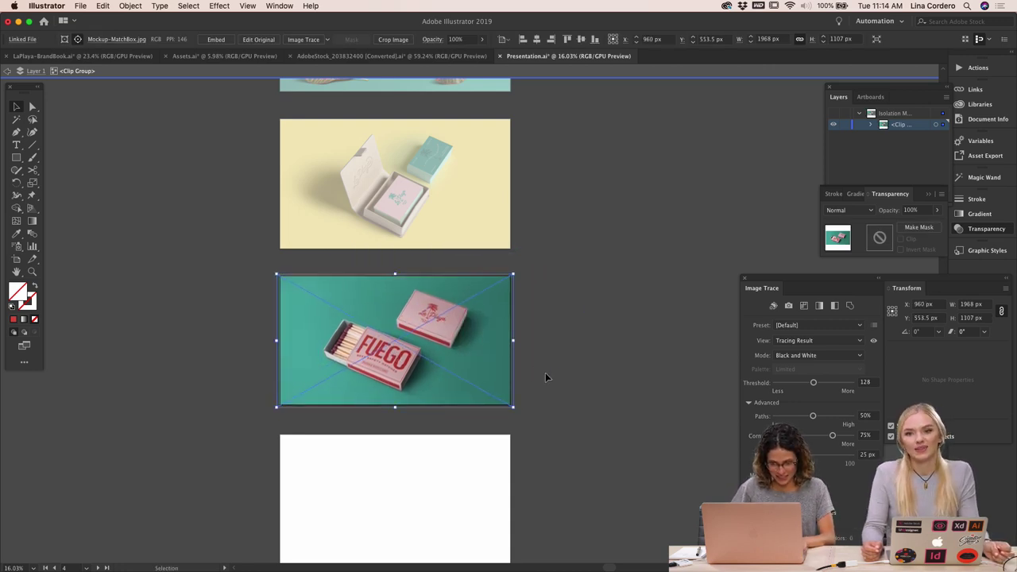
pyautogui.click(615, 357)
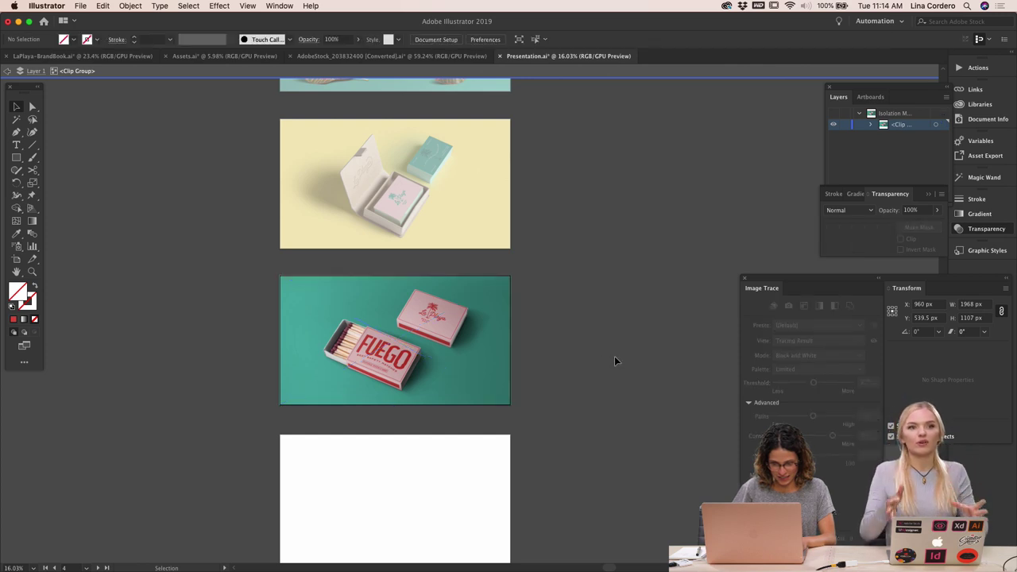
# Paste a copy of the FUEGO matchbox mockup onto the blank artboard below
pyautogui.scroll(-5, 614, 356)
pyautogui.hscroll(3, 615, 356)
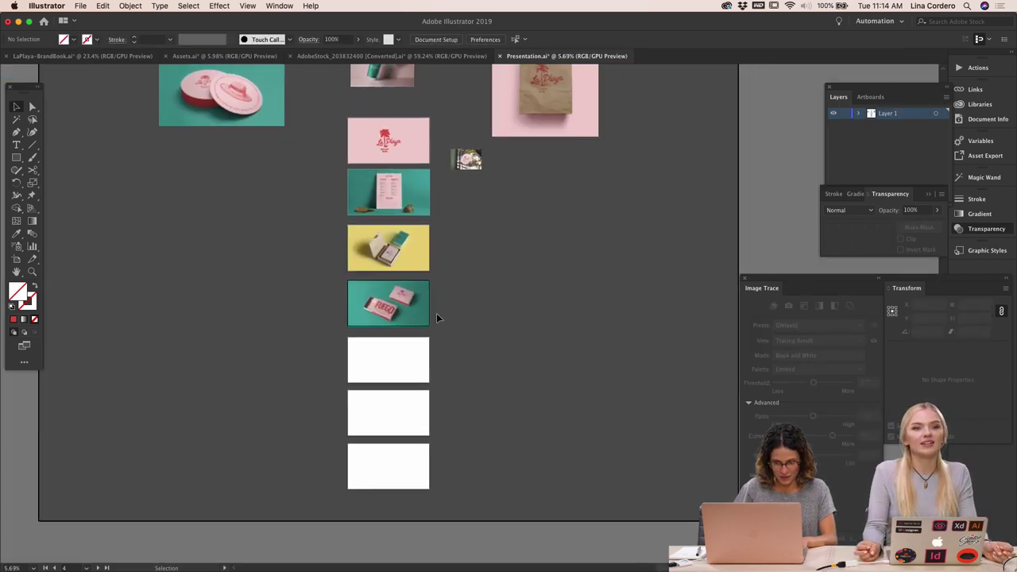
pyautogui.click(403, 315)
pyautogui.click(405, 364)
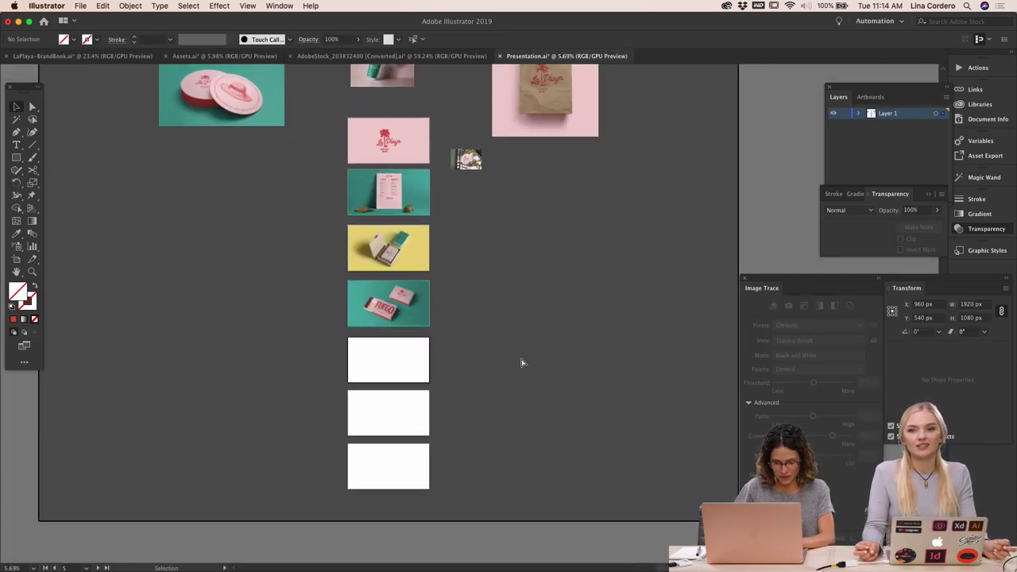
pyautogui.press('super+shift+v')
pyautogui.click(521, 357)
pyautogui.scroll(2, 522, 357)
pyautogui.scroll(5, 521, 362)
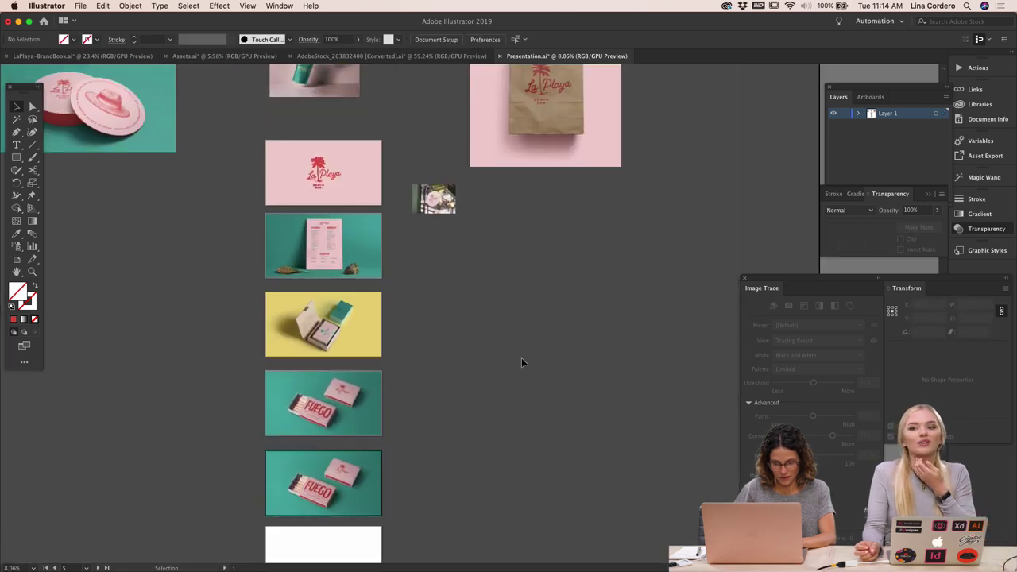
pyautogui.hscroll(-3, 474, 336)
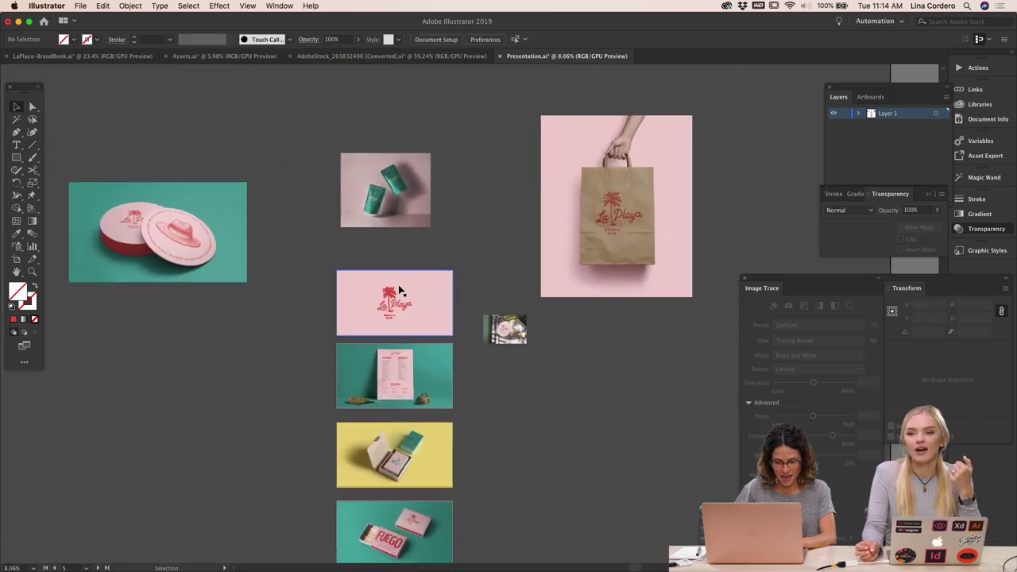
pyautogui.scroll(-4, 249, 288)
# Enlarge the green MOJITO pouch photo and cut it to the clipboard
pyautogui.scroll(4, 249, 288)
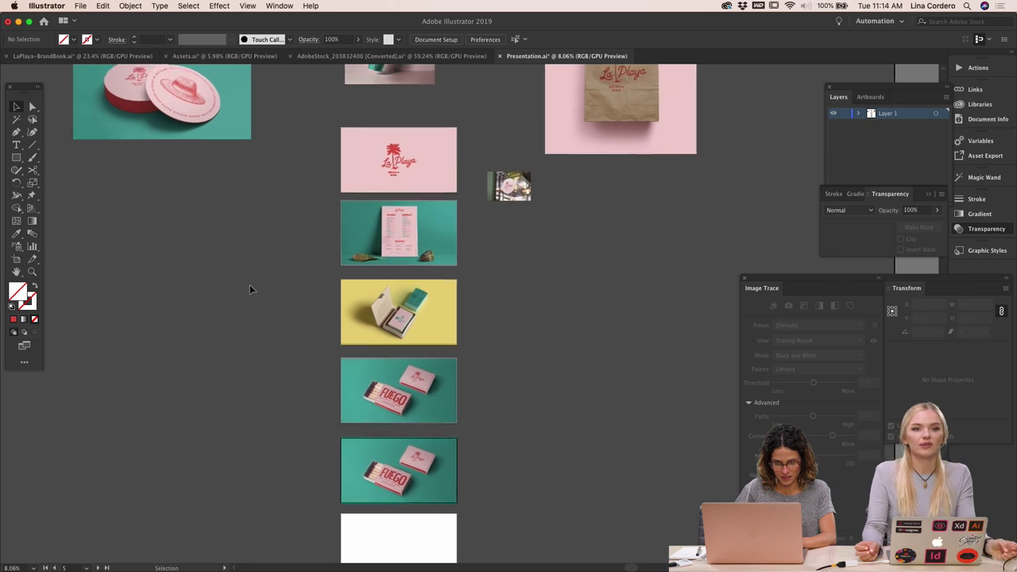
pyautogui.hscroll(2, 250, 289)
pyautogui.scroll(-1, 250, 289)
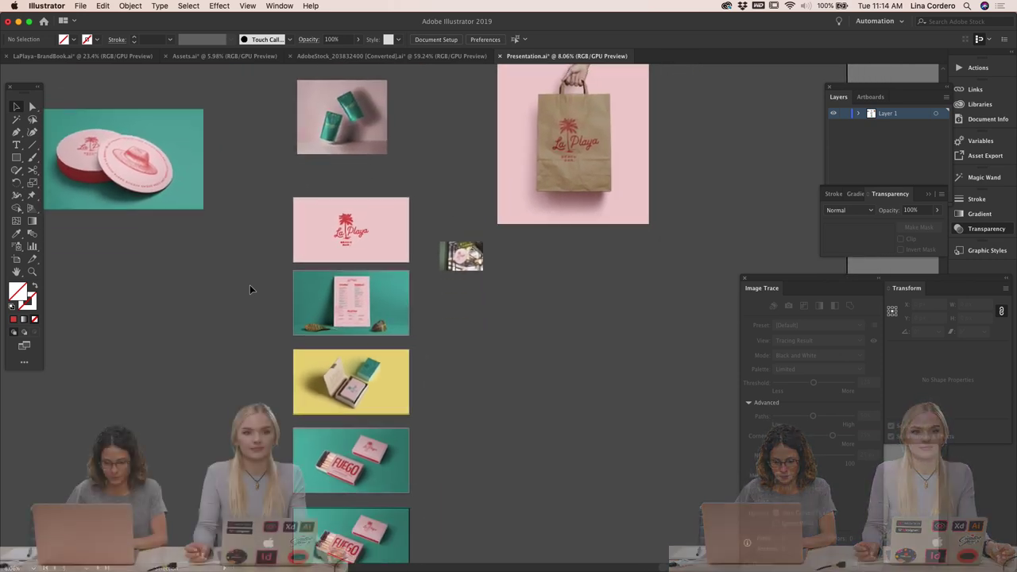
pyautogui.click(361, 121)
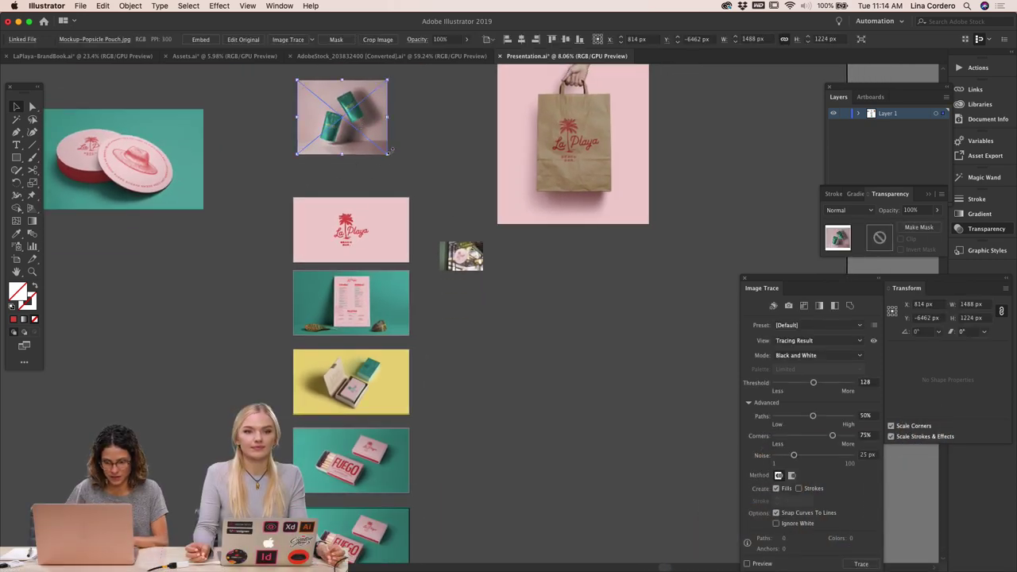
pyautogui.moveTo(397, 159); pyautogui.dragTo(537, 391)
pyautogui.scroll(-5, 532, 400)
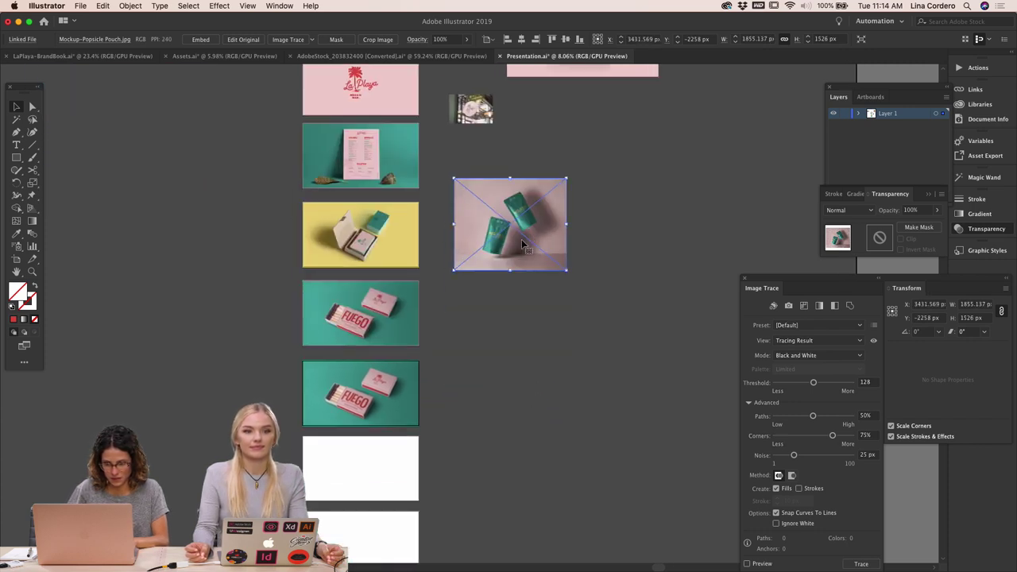
pyautogui.moveTo(509, 271); pyautogui.dragTo(515, 305)
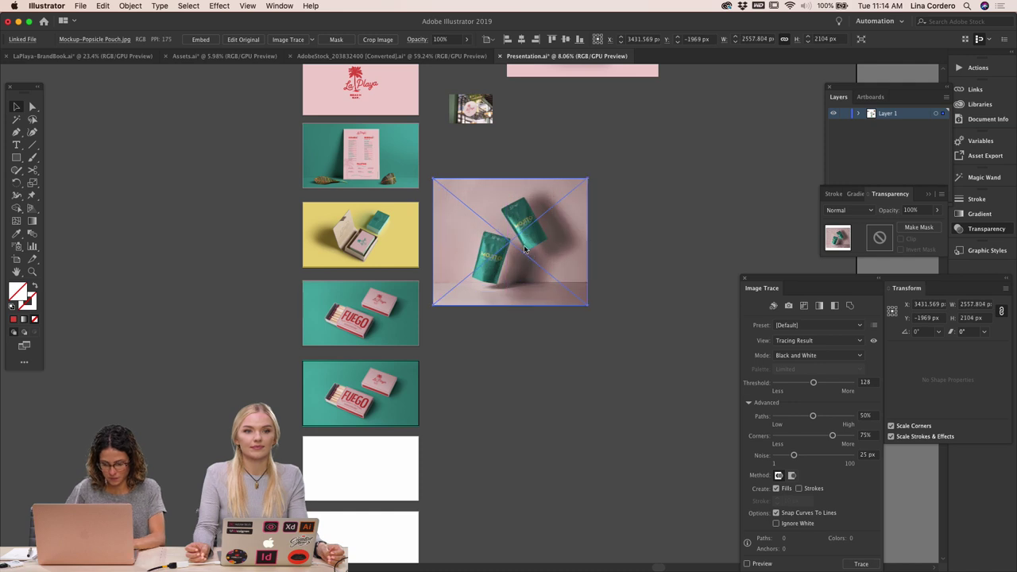
pyautogui.press('Delete')
# Paste the pouch photo into the lower FUEGO clip group and scale it to 1972 px wide
pyautogui.scroll(5, 497, 302)
pyautogui.doubleClick(373, 306)
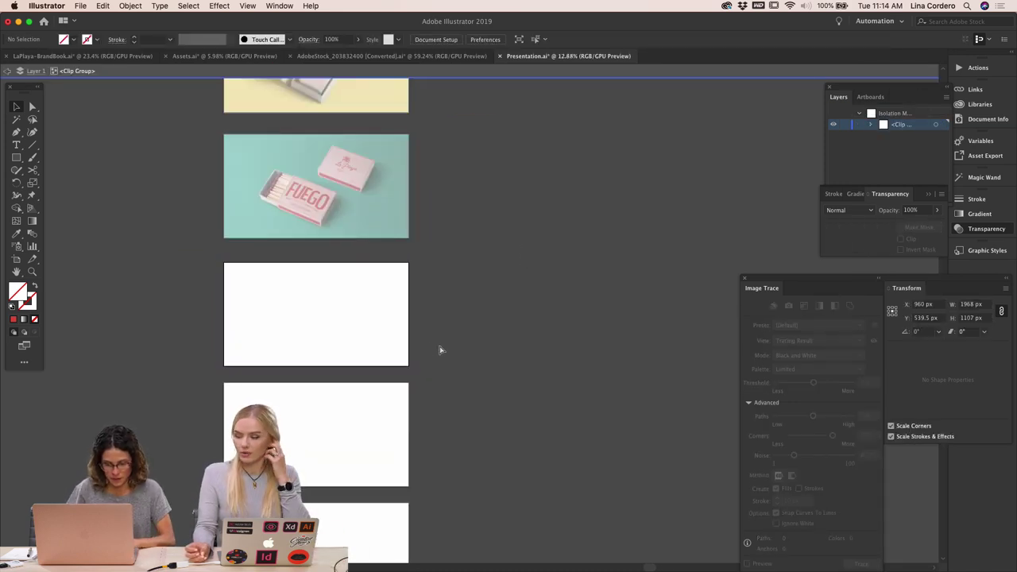
pyautogui.press('super+v')
pyautogui.moveTo(432, 322); pyautogui.dragTo(325, 331)
pyautogui.moveTo(468, 320); pyautogui.dragTo(411, 318)
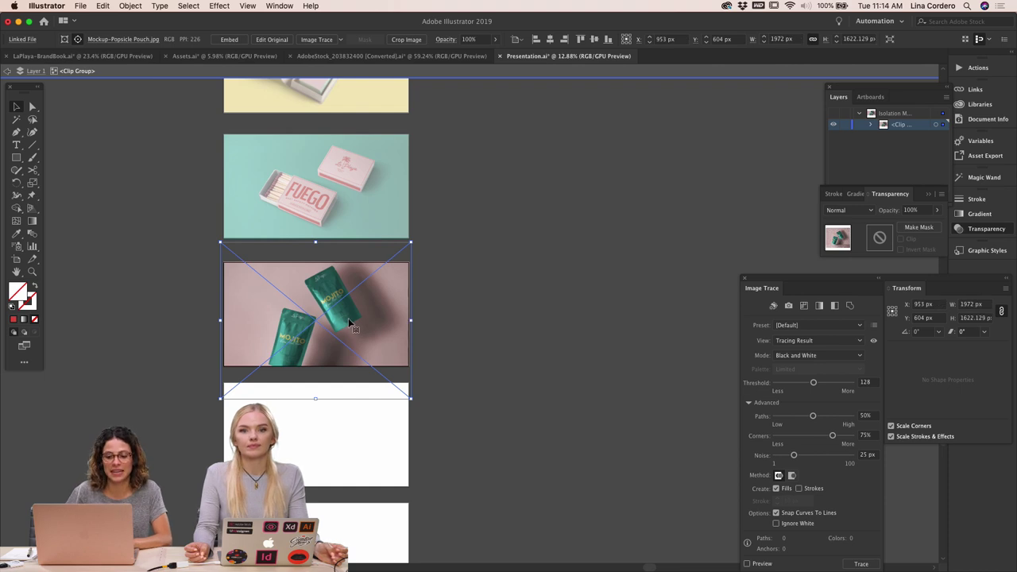
# Resize the pouch photo to about 1582 px wide, then enlarge and nudge it down to cover the artboard
pyautogui.scroll(2, 442, 320)
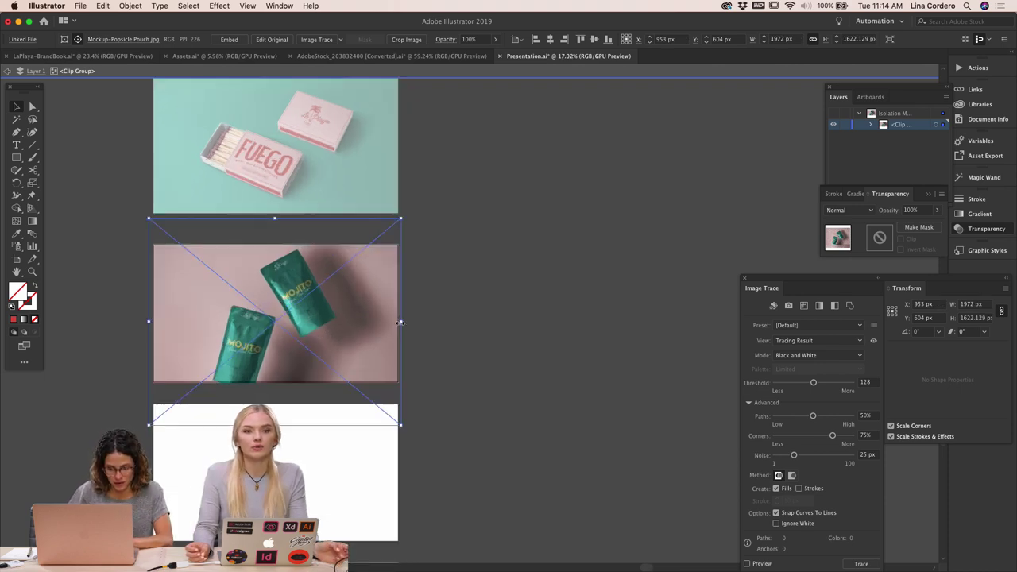
pyautogui.moveTo(400, 322); pyautogui.dragTo(346, 323)
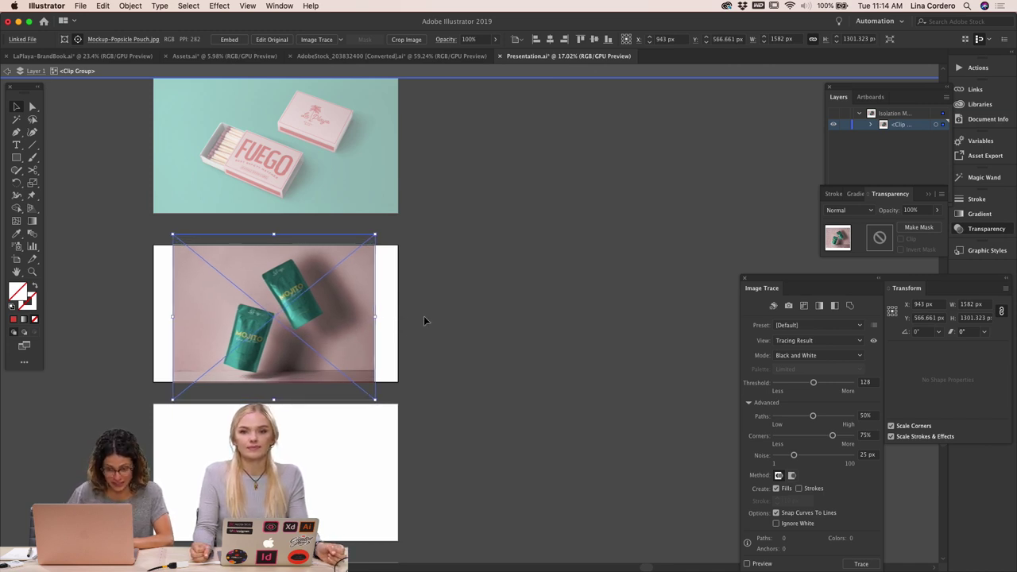
pyautogui.scroll(1, 425, 320)
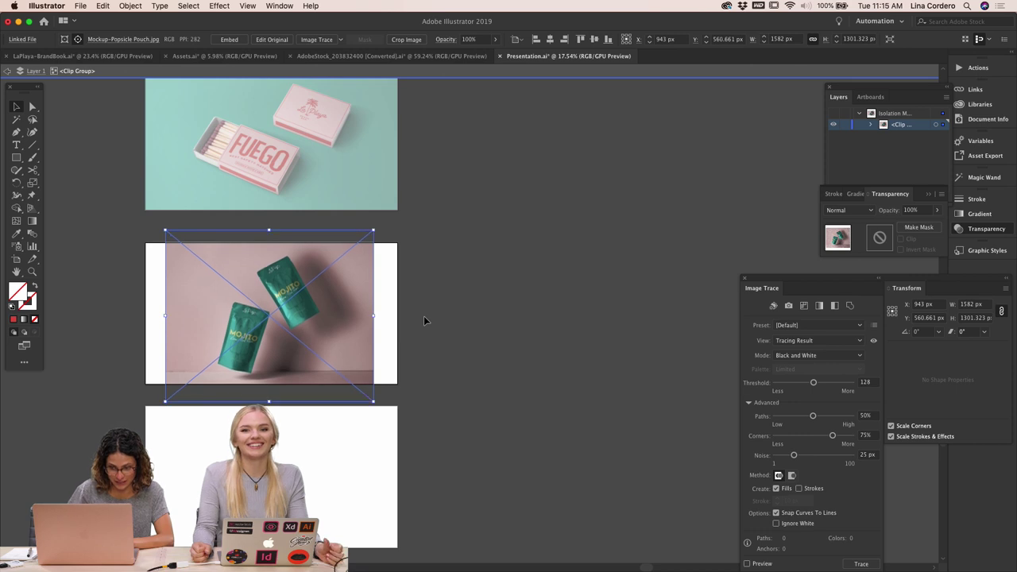
pyautogui.scroll(4, 423, 316)
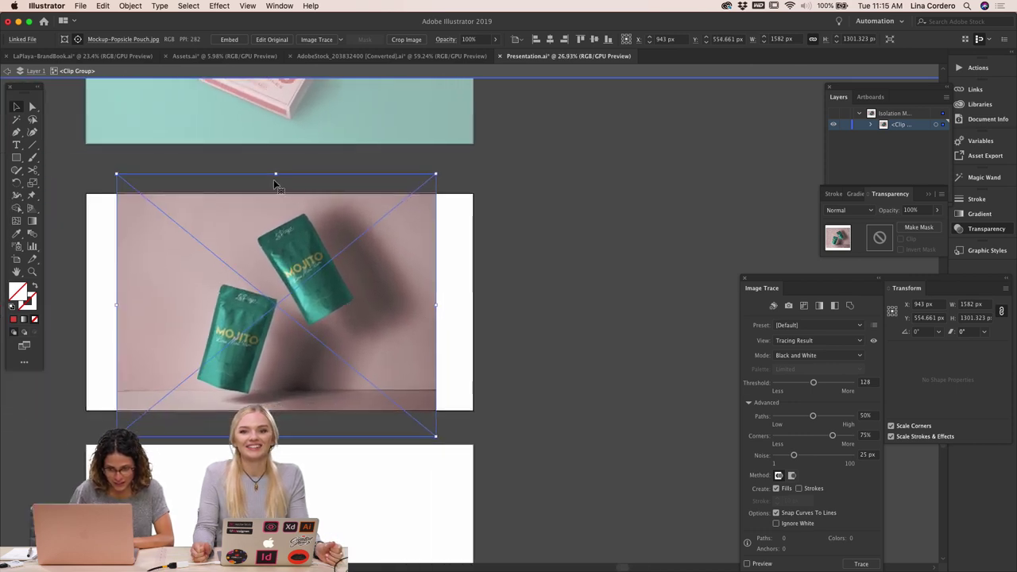
pyautogui.moveTo(275, 173); pyautogui.dragTo(276, 157)
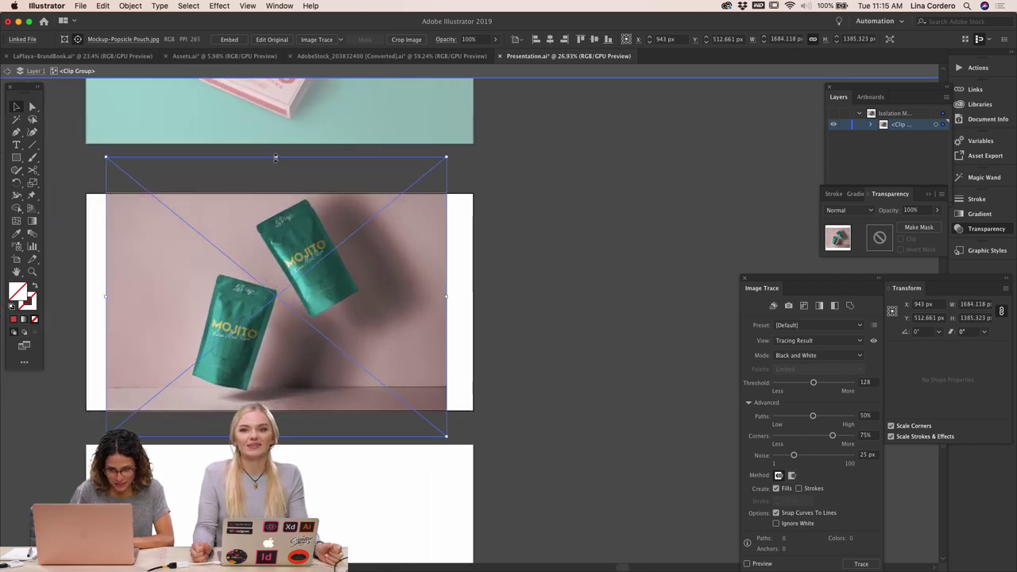
pyautogui.hotkey('shift', 'Down')
pyautogui.hotkey('shift', 'Down')
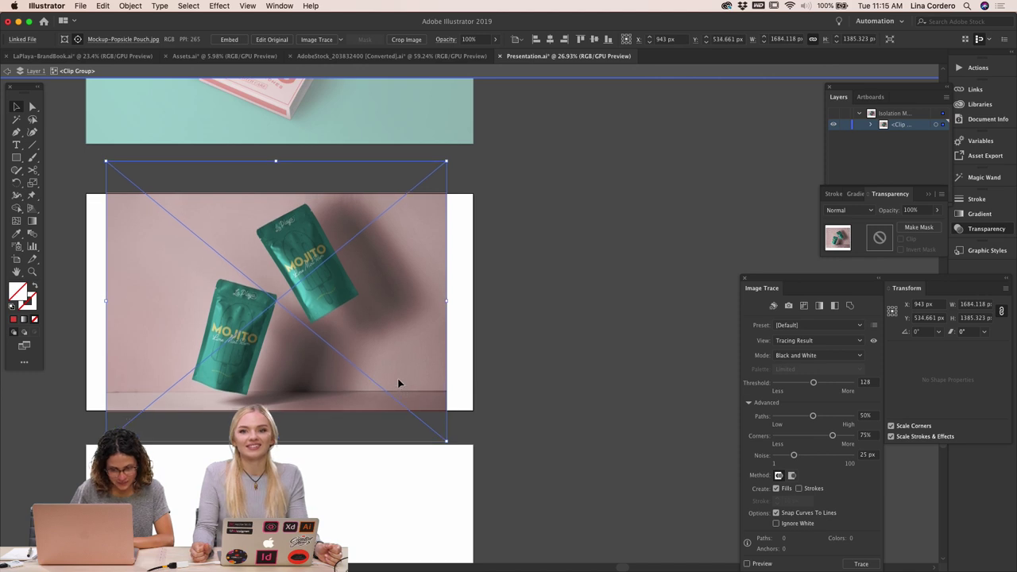
pyautogui.click(561, 332)
pyautogui.click(396, 299)
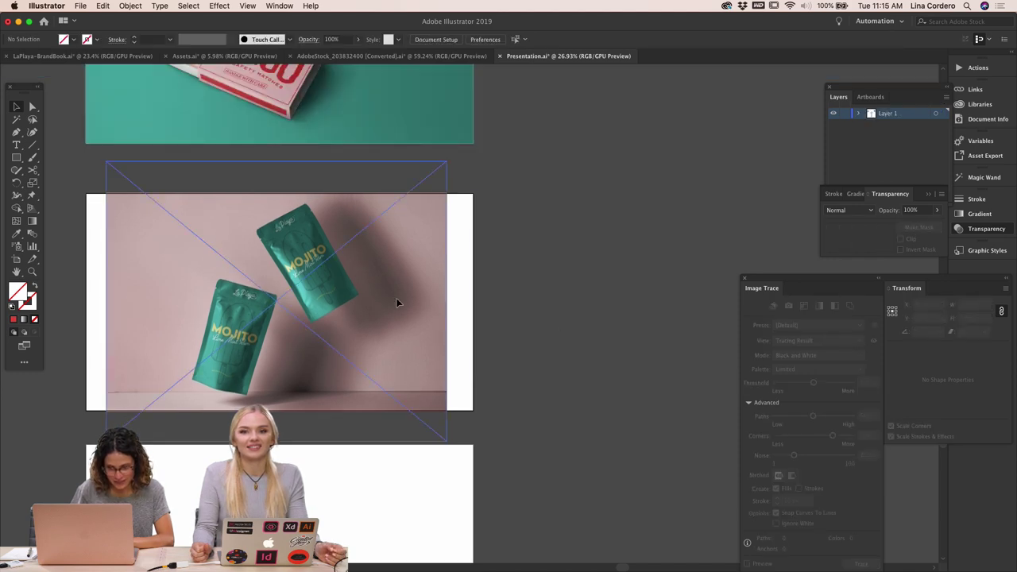
# Shift the pouch photo right, mirror it with Reflect, and move the mirrored image right
pyautogui.moveTo(393, 295); pyautogui.dragTo(523, 295)
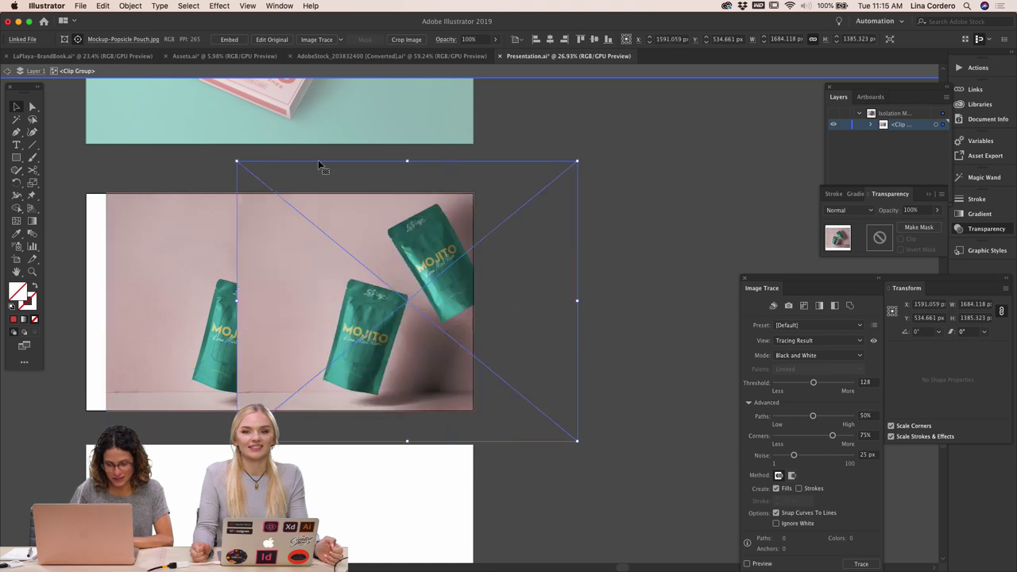
pyautogui.click(130, 6)
pyautogui.moveTo(151, 14)
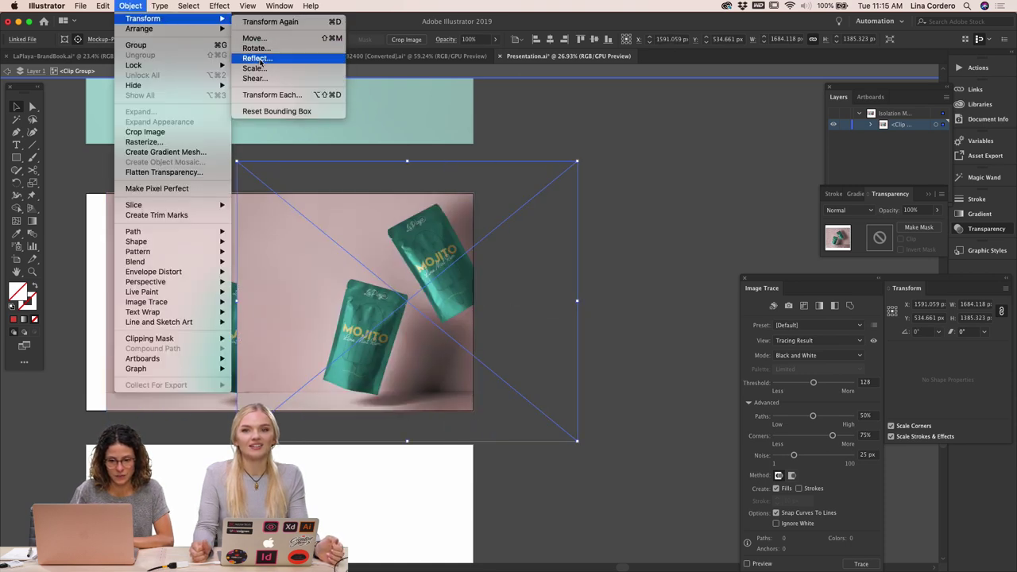
pyautogui.click(318, 50)
pyautogui.click(280, 239)
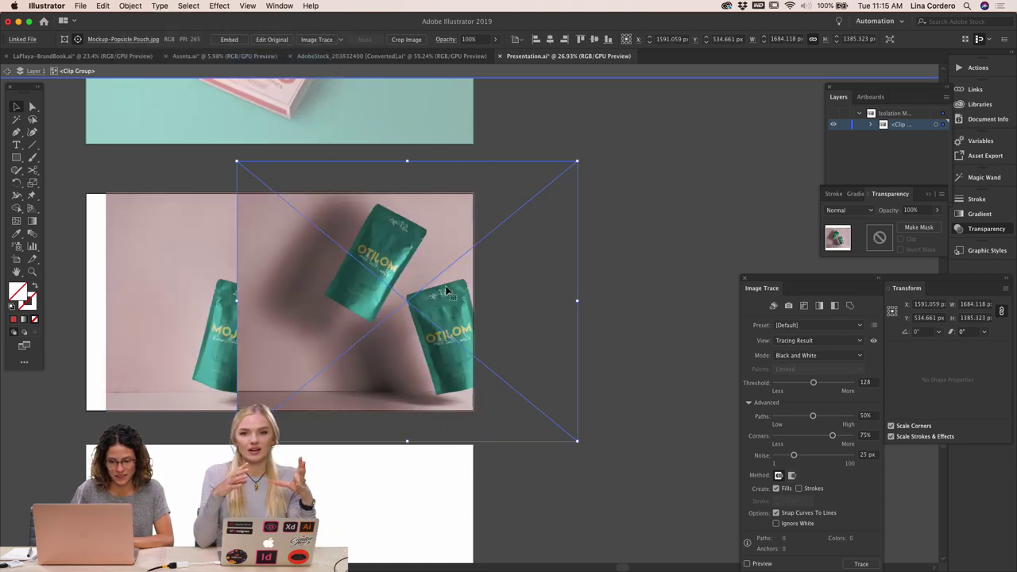
pyautogui.moveTo(373, 268); pyautogui.dragTo(600, 250)
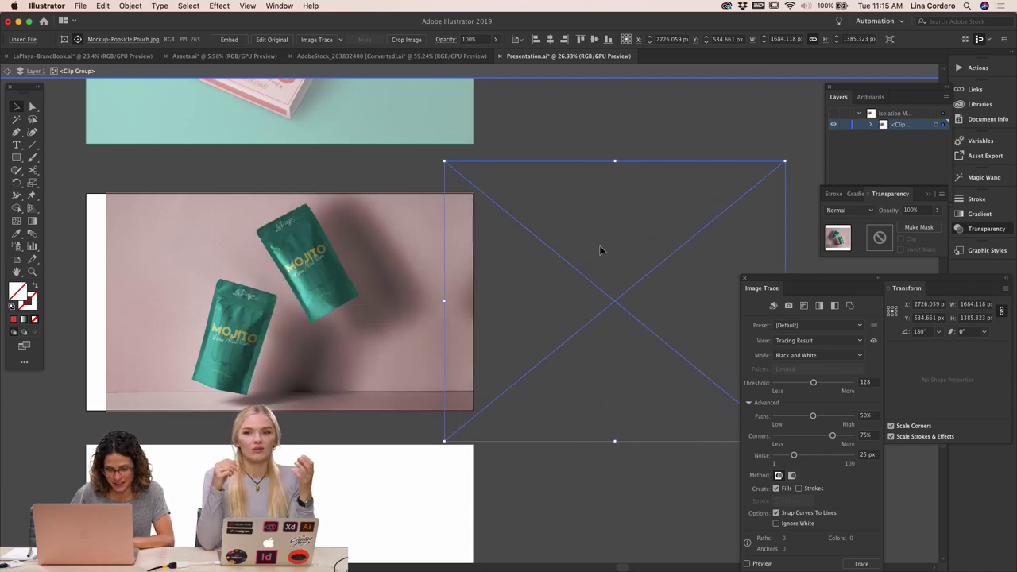
# Stretch the pouch image wider to the right
pyautogui.hscroll(5, 676, 297)
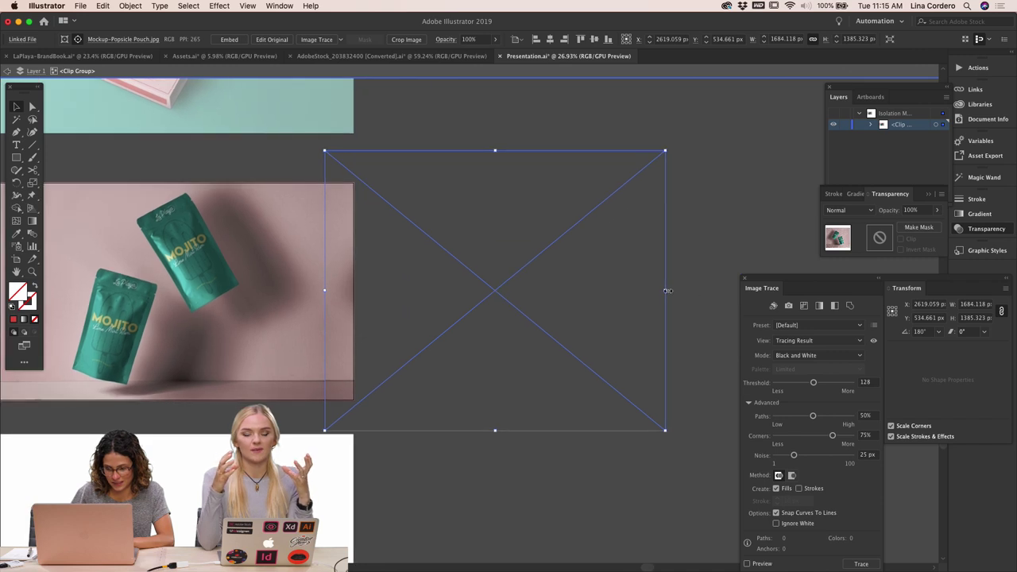
pyautogui.moveTo(667, 291); pyautogui.dragTo(793, 274)
pyautogui.hscroll(6, 533, 252)
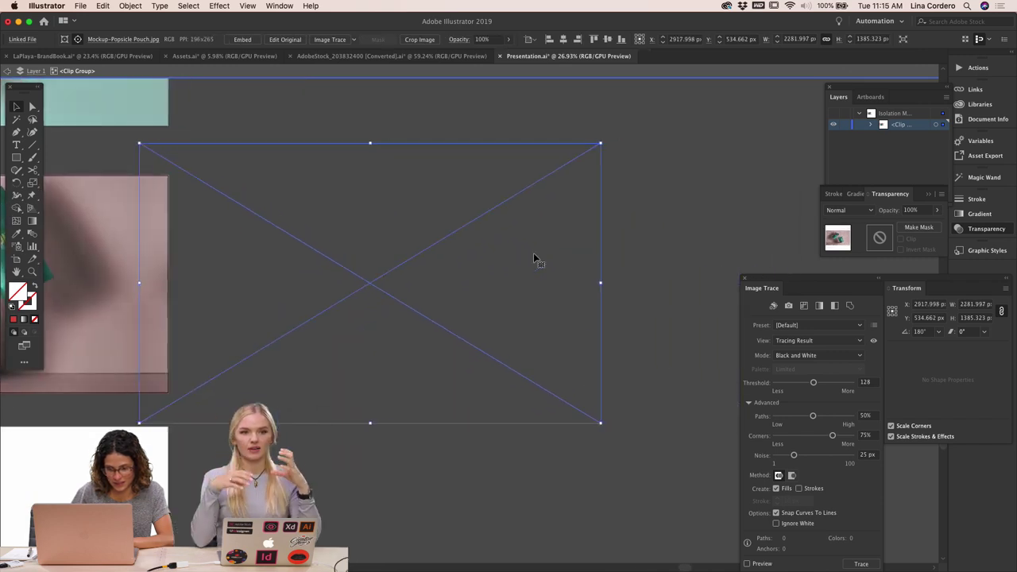
pyautogui.moveTo(601, 282); pyautogui.dragTo(695, 270)
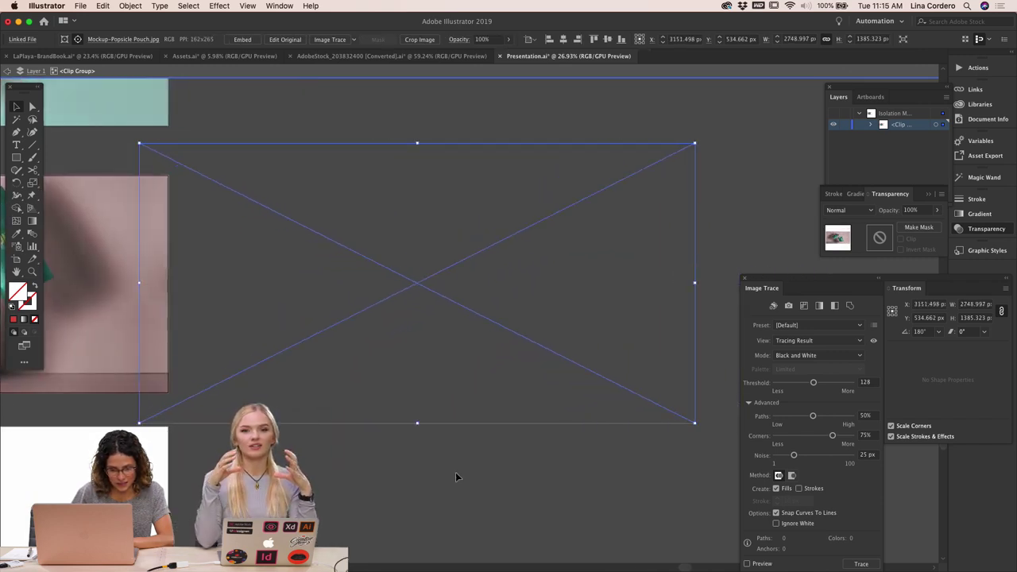
pyautogui.click(407, 503)
# Slide the mirrored pouch image left over the artboard and nudge it into alignment
pyautogui.hscroll(-12, 436, 488)
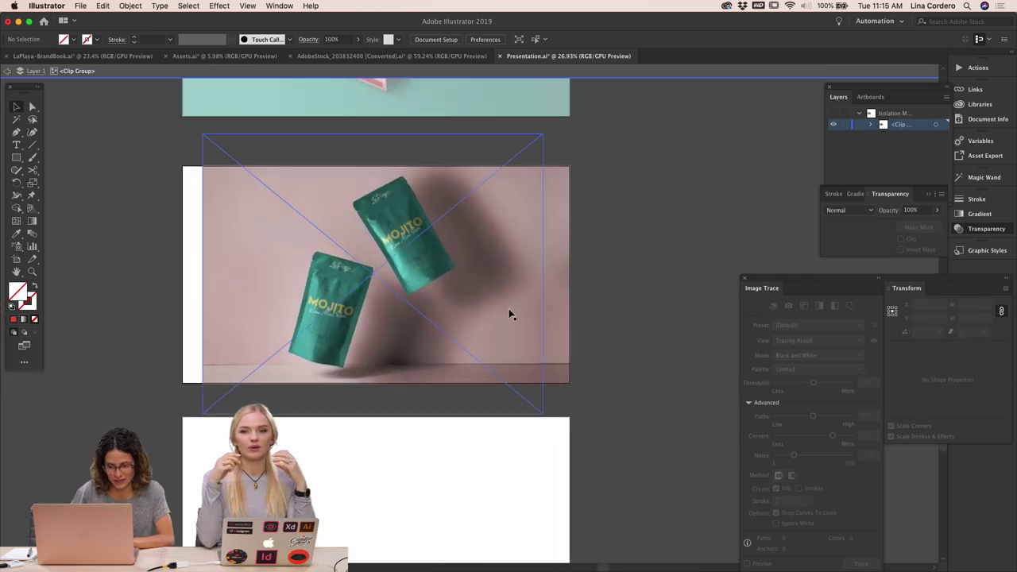
pyautogui.click(613, 275)
pyautogui.moveTo(675, 231)
pyautogui.mouseDown()
pyautogui.moveTo(278, 199)
pyautogui.moveTo(288, 233)
pyautogui.mouseUp()
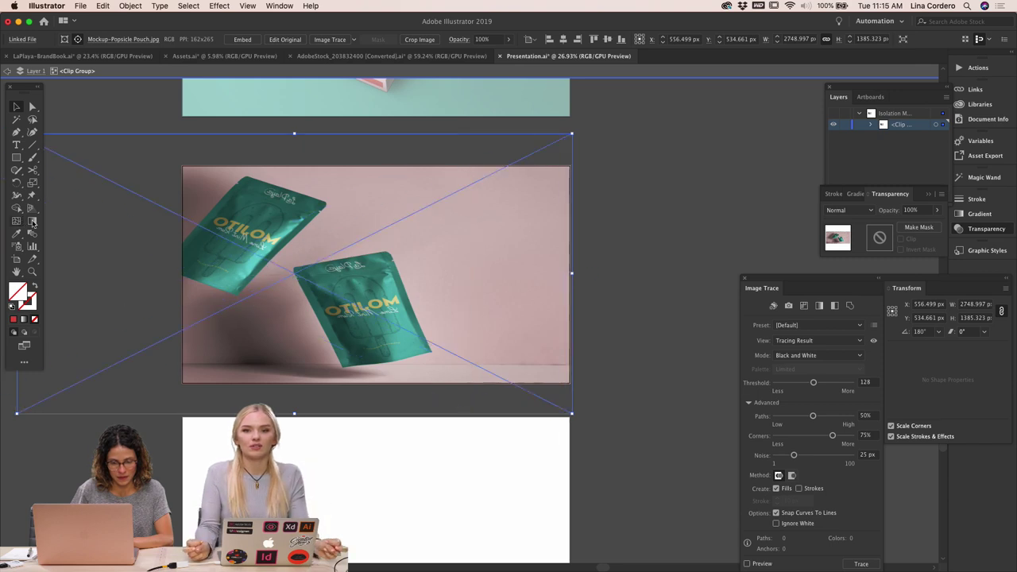
pyautogui.hscroll(-7, 227, 272)
pyautogui.moveTo(379, 244); pyautogui.dragTo(117, 236)
pyautogui.moveTo(298, 253); pyautogui.dragTo(246, 259)
pyautogui.hotkey('shift', 'Right')
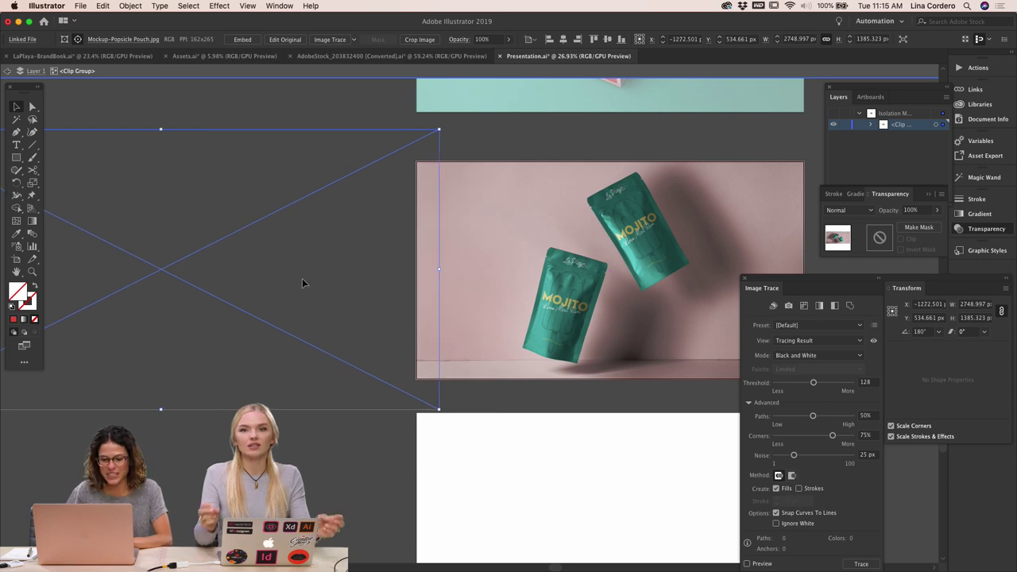
pyautogui.click(314, 447)
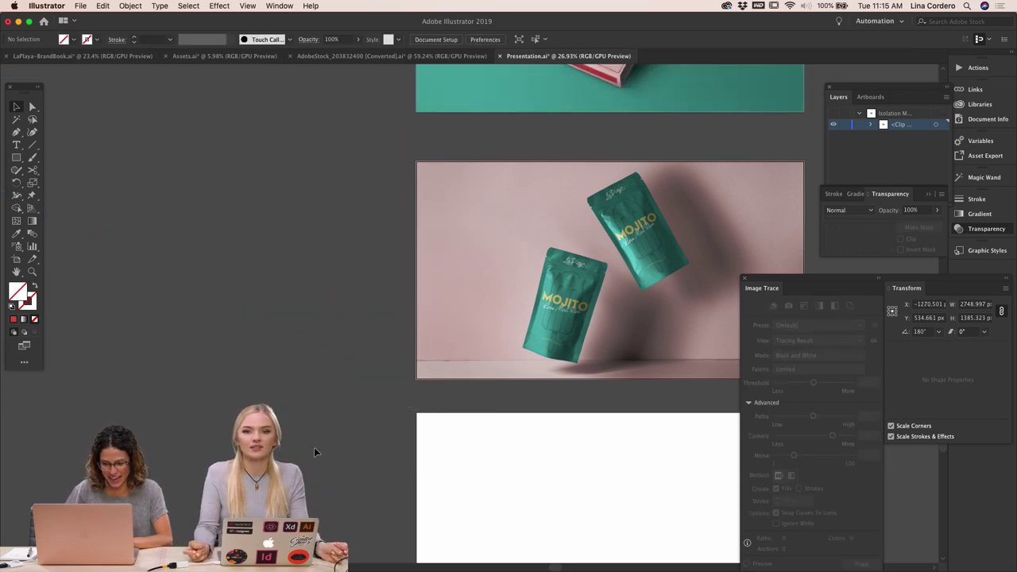
# Zoom out and select the pink MOJITO pouch mockup image
pyautogui.scroll(-5, 314, 447)
pyautogui.hscroll(2, 314, 447)
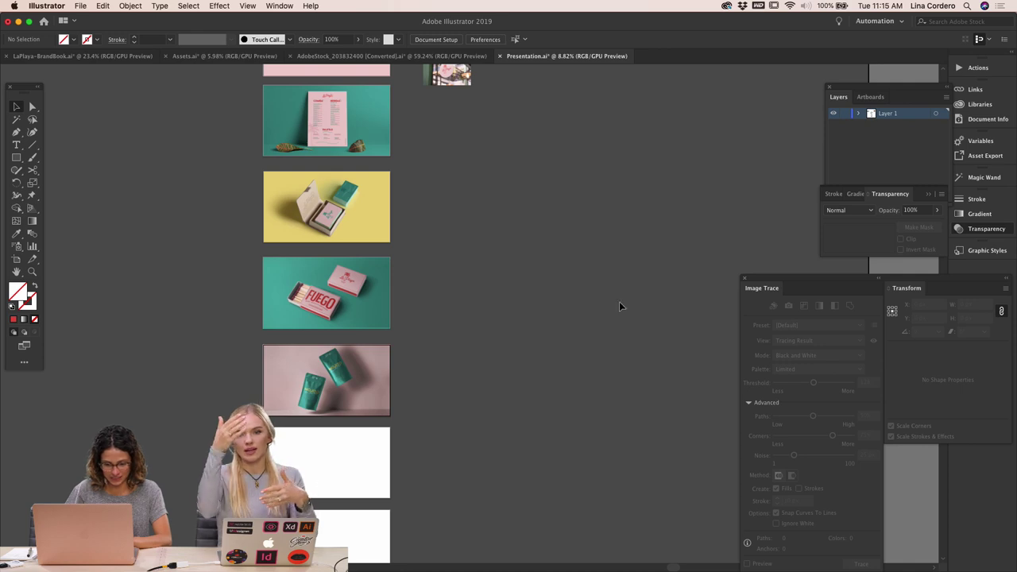
pyautogui.scroll(3, 620, 305)
pyautogui.hscroll(-5, 620, 306)
pyautogui.scroll(-2, 620, 306)
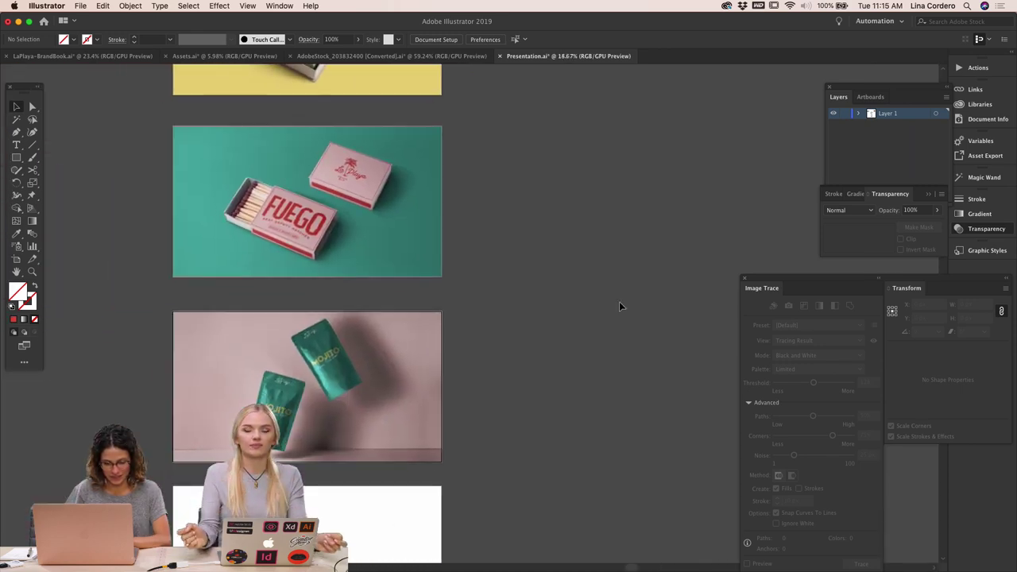
pyautogui.scroll(5, 620, 306)
pyautogui.scroll(3, 619, 303)
pyautogui.scroll(-6, 620, 303)
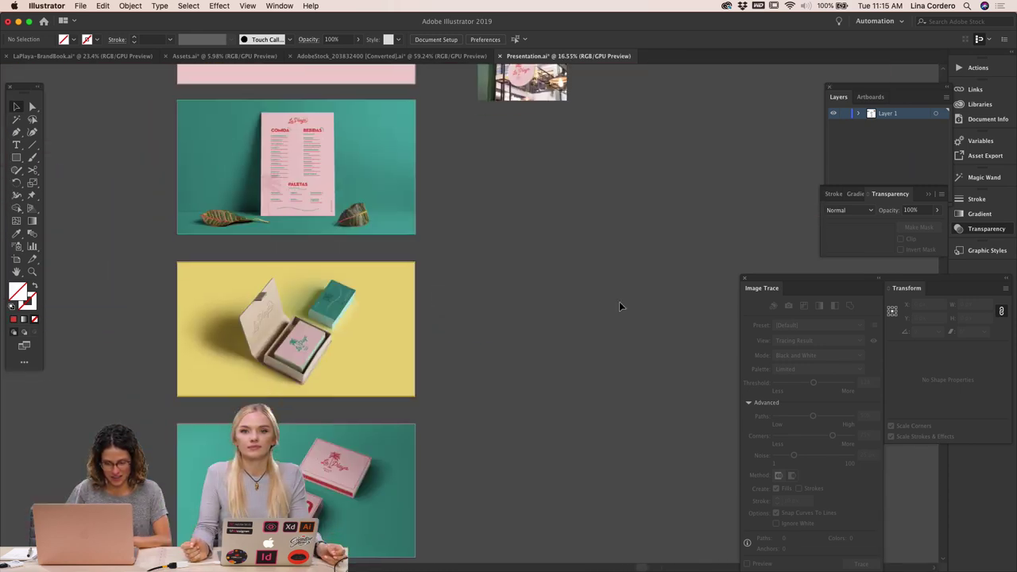
pyautogui.click(364, 408)
pyautogui.scroll(-4, 511, 477)
pyautogui.hscroll(-1, 511, 477)
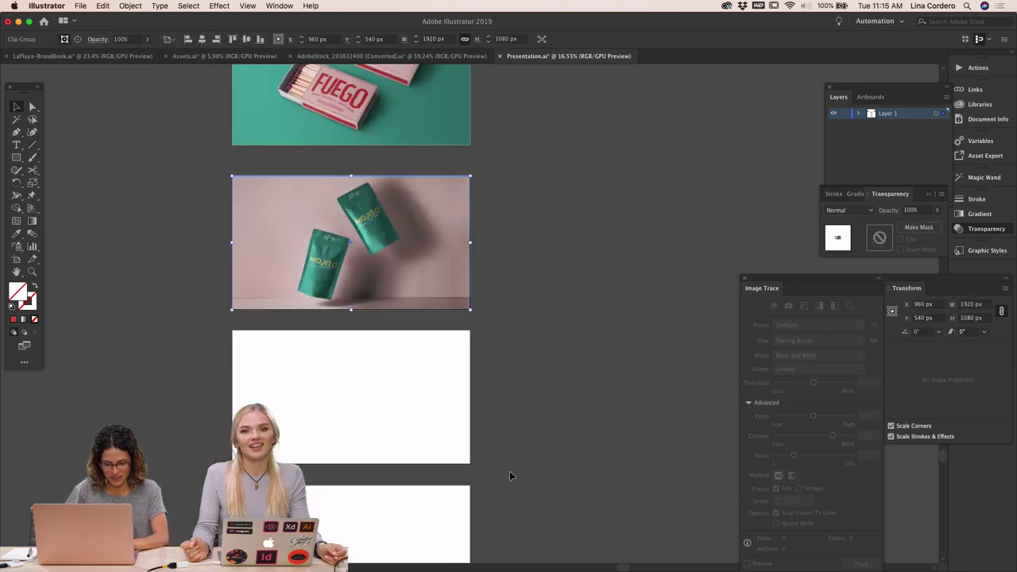
pyautogui.click(555, 304)
# Paste a copy of the MOJITO mockup in place onto the empty artboard below
pyautogui.click(384, 382)
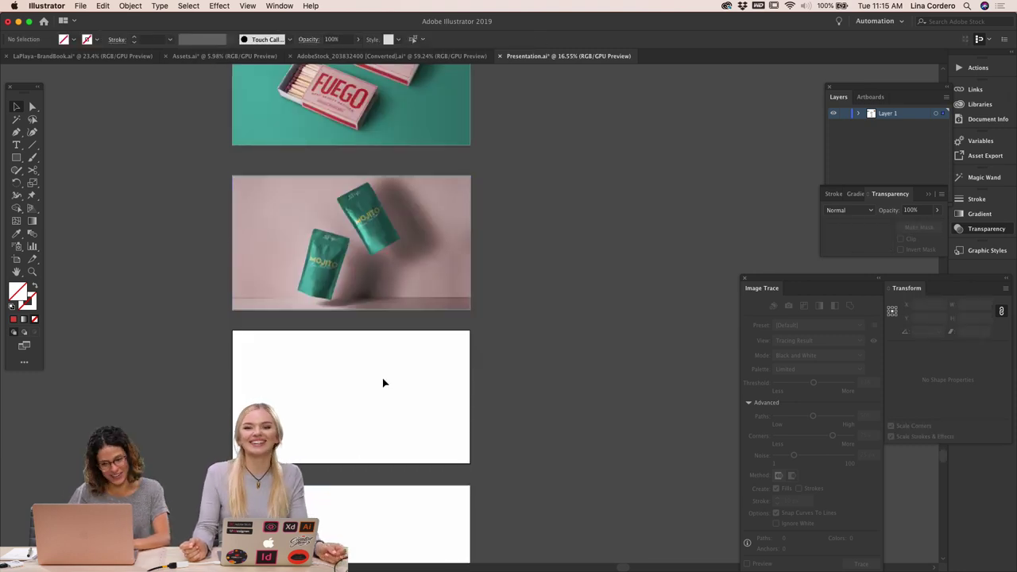
pyautogui.press('super+shift+v')
pyautogui.click(575, 331)
pyautogui.scroll(8, 579, 330)
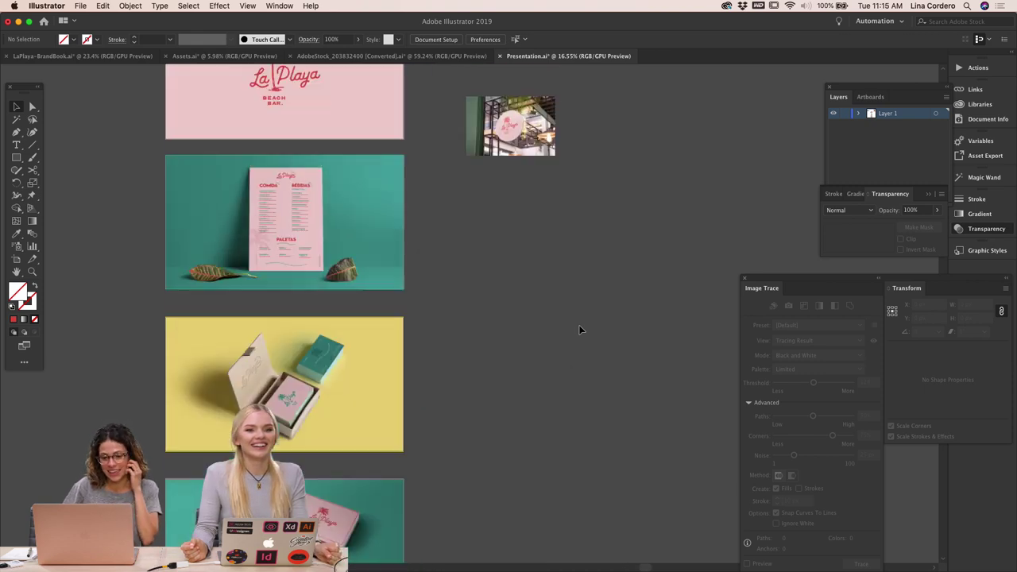
pyautogui.scroll(-4, 579, 330)
pyautogui.scroll(-3, 580, 330)
pyautogui.hscroll(2, 579, 330)
pyautogui.scroll(2, 580, 330)
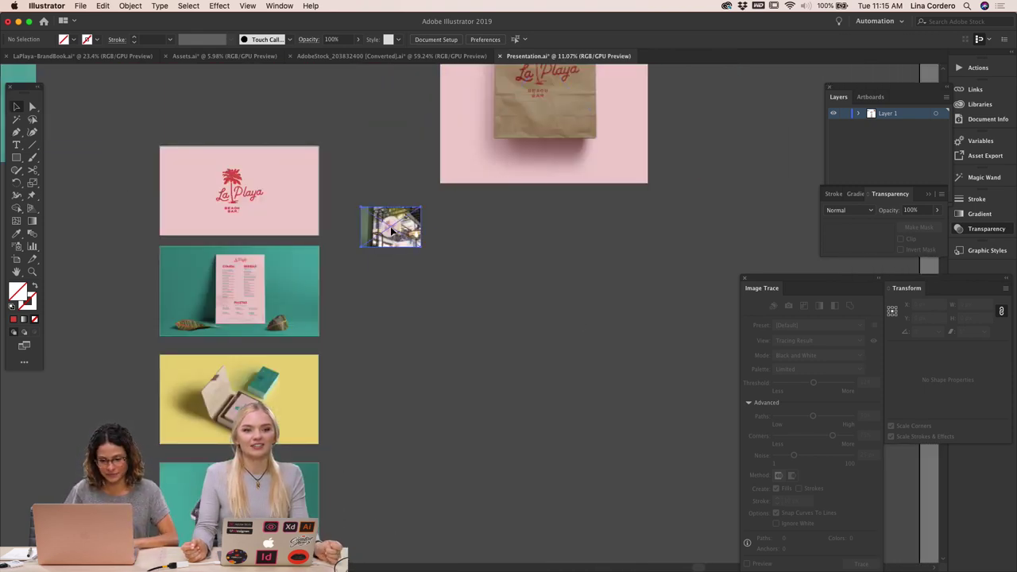
# Place the paper bag and La Playa storefront photos beside the pink artboard
pyautogui.moveTo(392, 231); pyautogui.dragTo(477, 374)
pyautogui.click(410, 375)
pyautogui.scroll(-5, 435, 390)
pyautogui.hscroll(-1, 434, 389)
pyautogui.moveTo(543, 255); pyautogui.dragTo(560, 362)
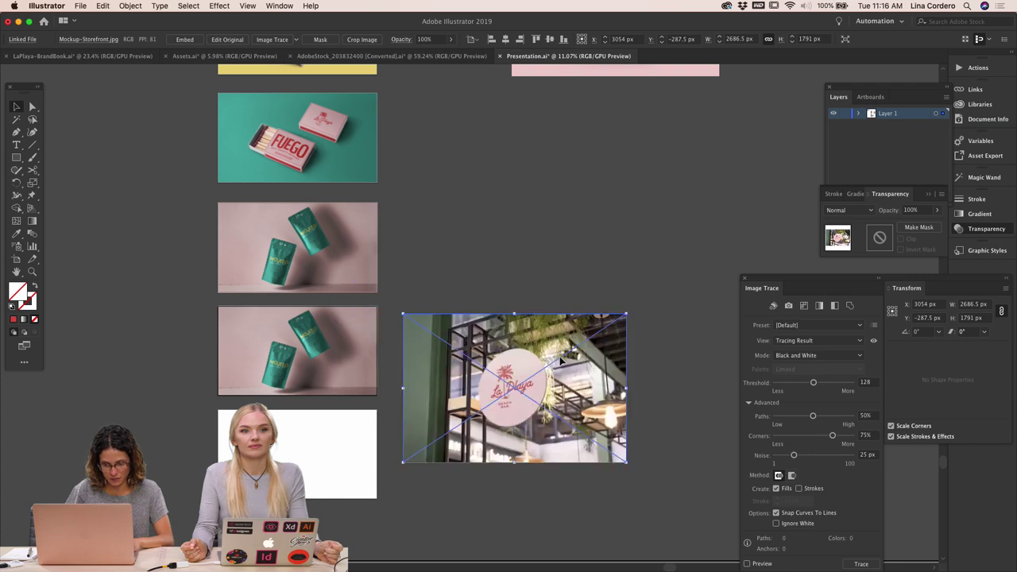
# Delete the paper bag photo and scale the storefront down to 1659 px wide
pyautogui.click(321, 367)
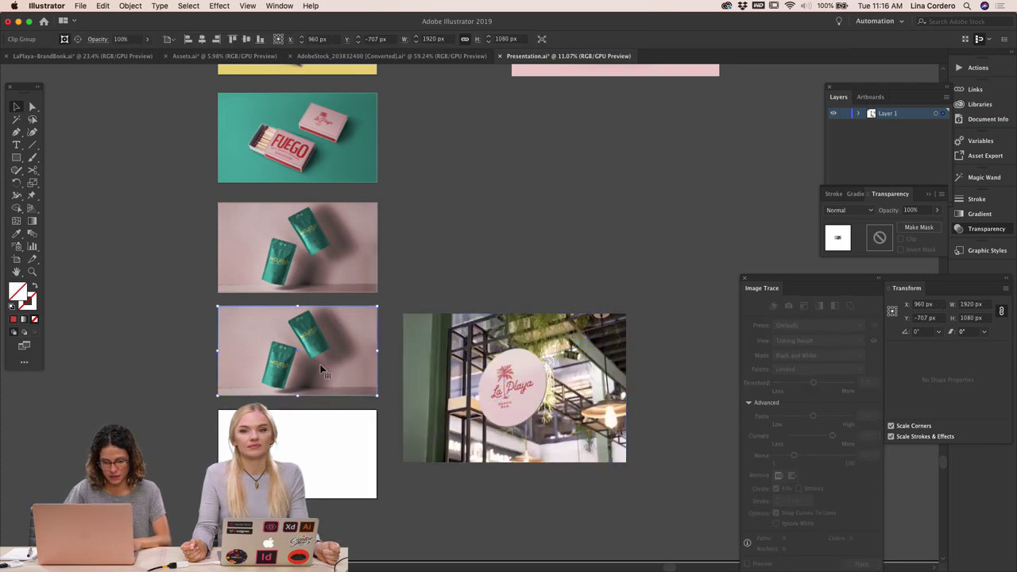
pyautogui.press('Delete')
pyautogui.moveTo(471, 368); pyautogui.dragTo(224, 357)
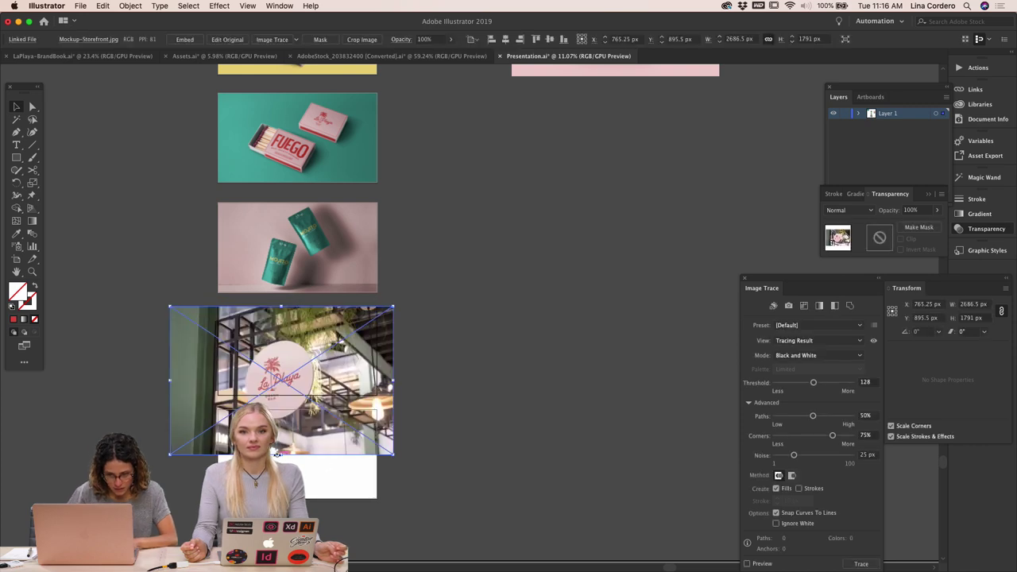
pyautogui.moveTo(392, 454); pyautogui.dragTo(352, 397)
pyautogui.hscroll(-1, 466, 386)
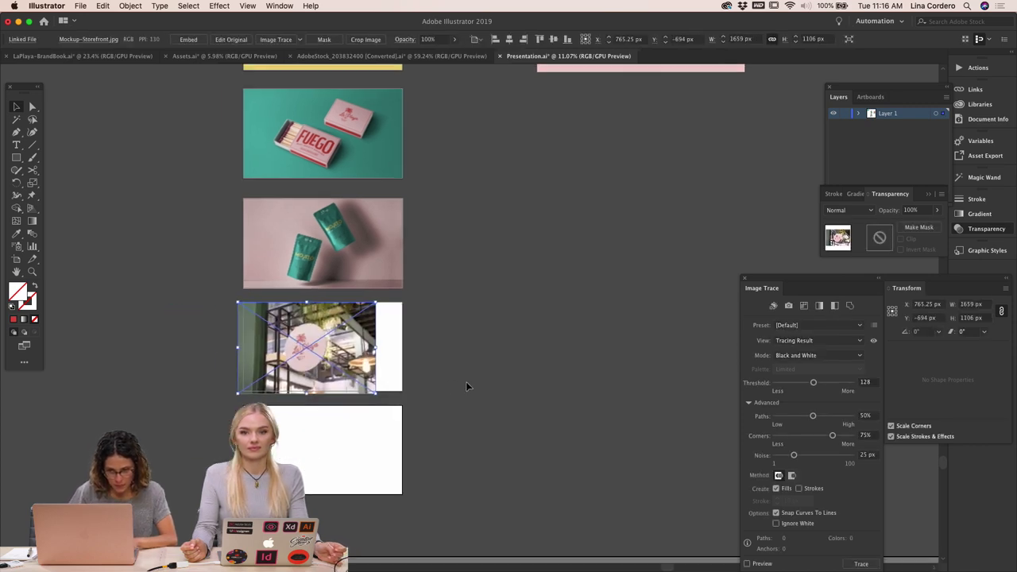
pyautogui.hscroll(-2, 465, 386)
# Move the storefront photo right, past the empty artboard's right edge
pyautogui.moveTo(370, 340); pyautogui.dragTo(369, 338)
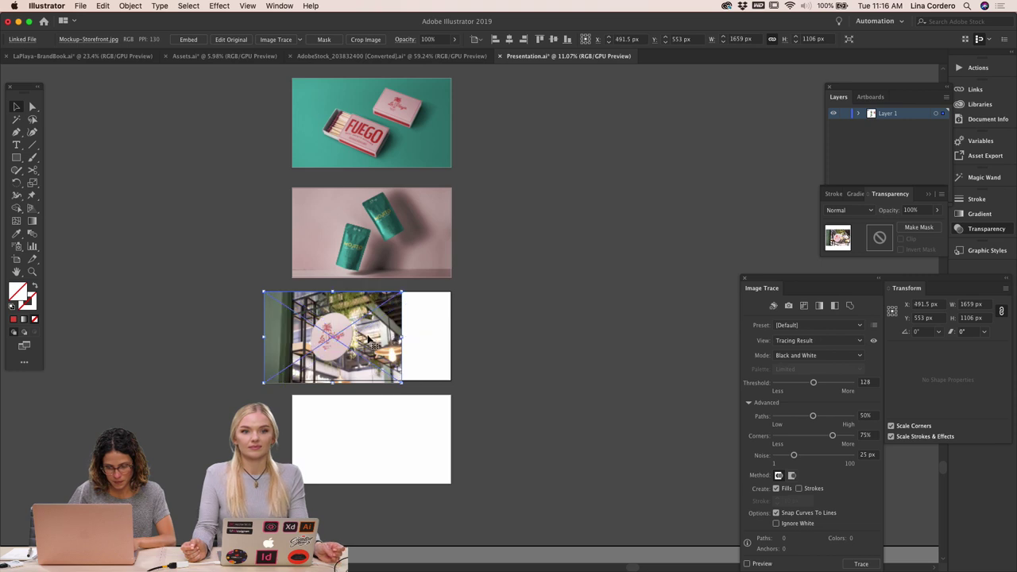
pyautogui.scroll(5, 370, 340)
pyautogui.click(97, 159)
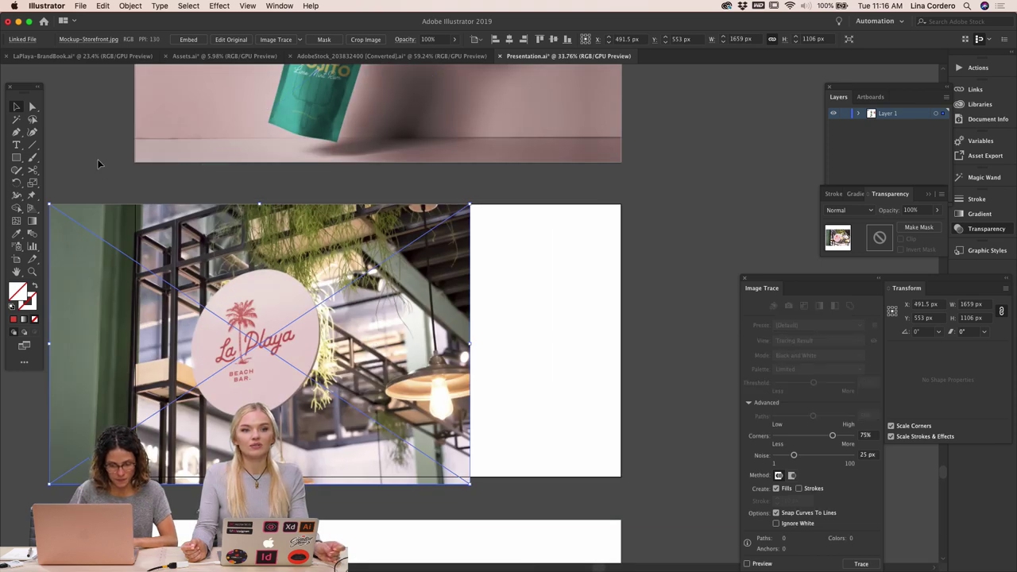
pyautogui.moveTo(231, 283); pyautogui.dragTo(482, 289)
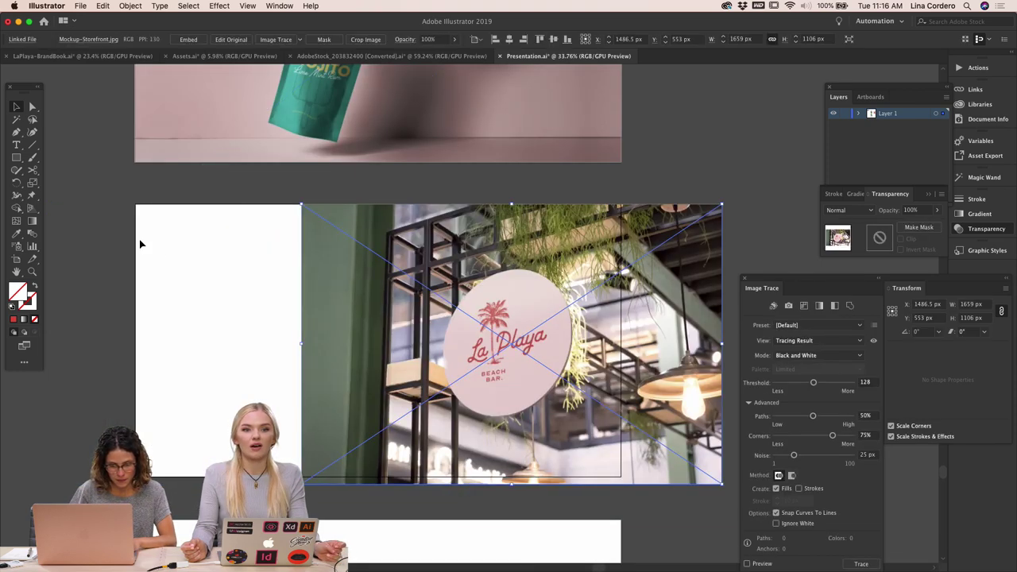
pyautogui.moveTo(338, 260); pyautogui.dragTo(658, 226)
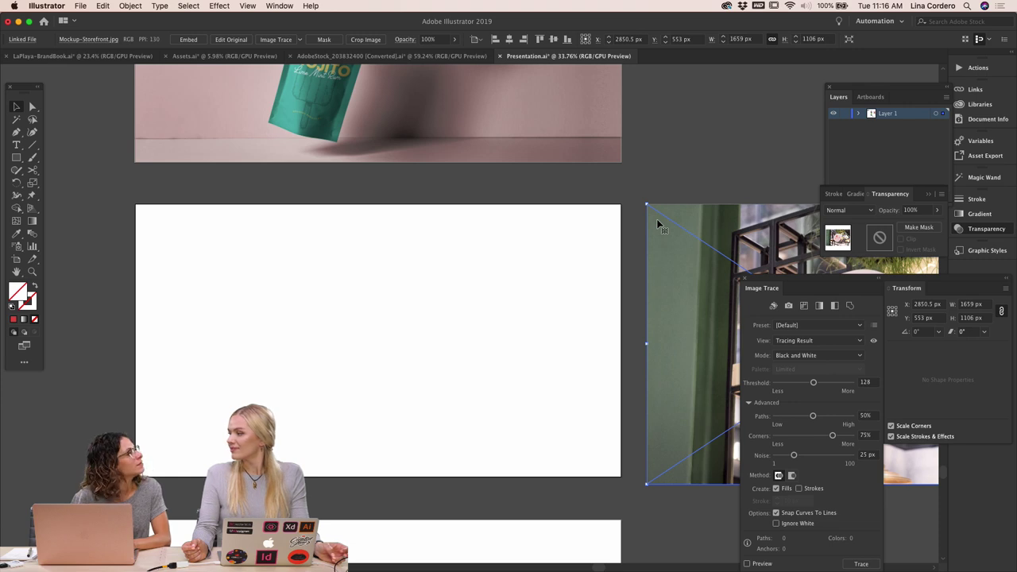
pyautogui.click(204, 229)
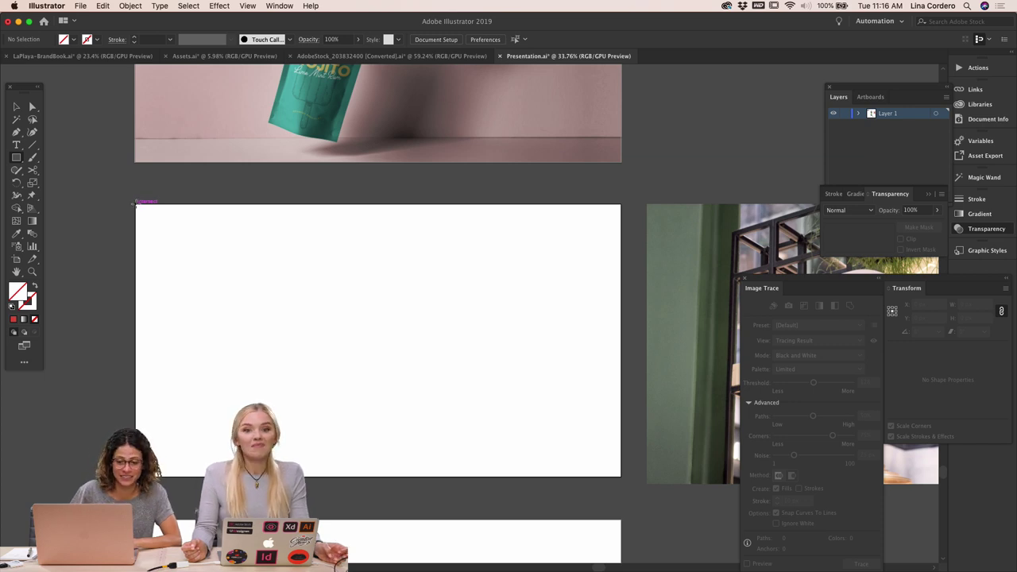
# Draw a crop rectangle at the artboard's top-left and send the storefront photo behind it
pyautogui.moveTo(135, 203); pyautogui.dragTo(387, 477)
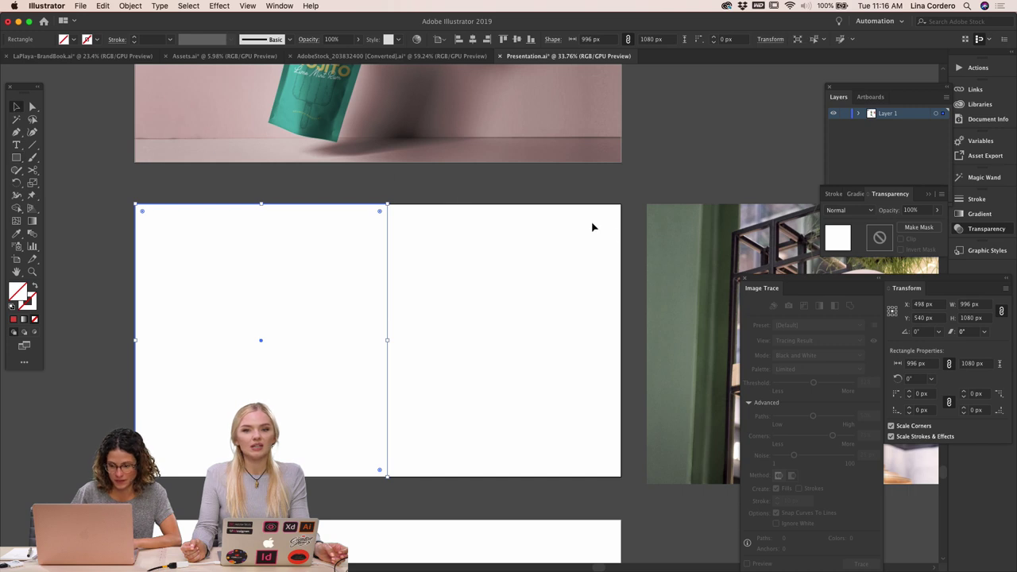
pyautogui.click(673, 241)
pyautogui.moveTo(674, 242)
pyautogui.mouseDown()
pyautogui.moveTo(193, 263)
pyautogui.moveTo(179, 249)
pyautogui.mouseUp()
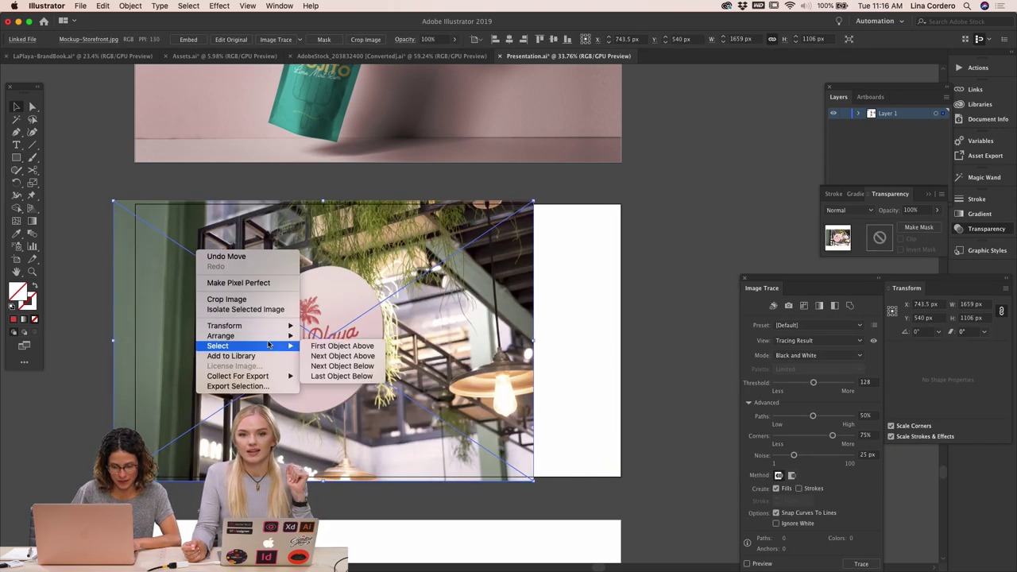
pyautogui.moveTo(271, 336)
pyautogui.click(334, 366)
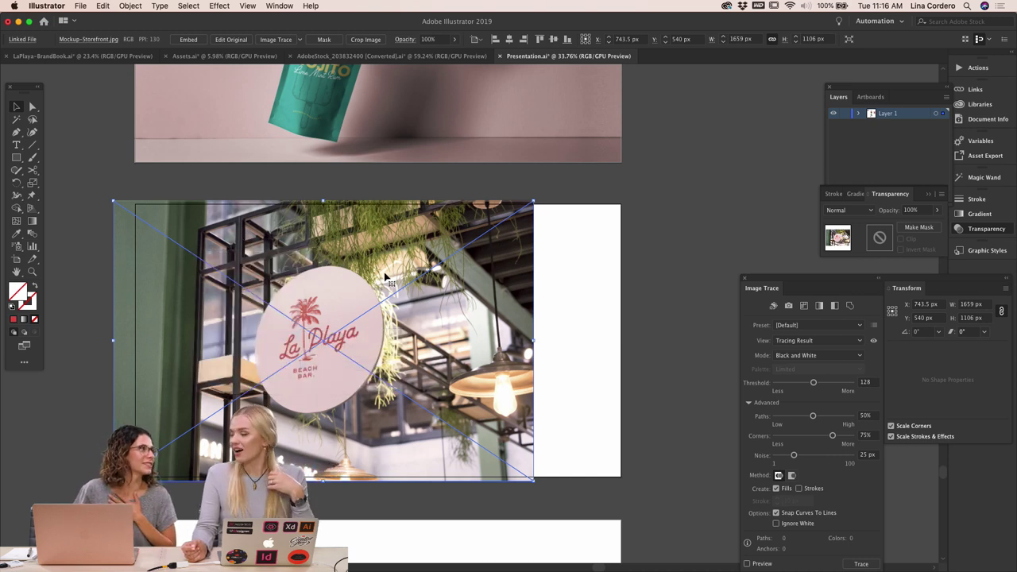
pyautogui.rightClick(377, 247)
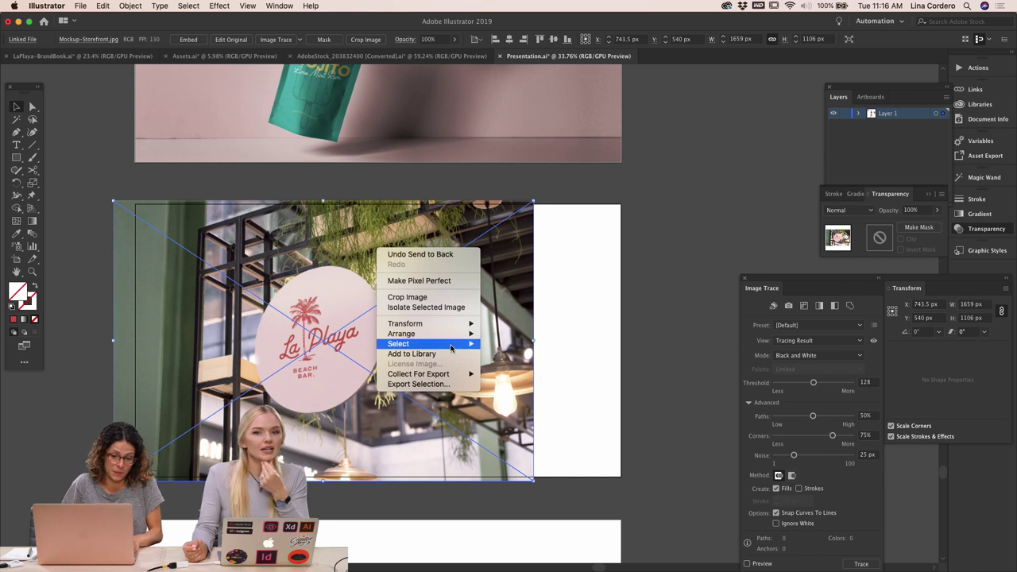
pyautogui.moveTo(458, 339)
pyautogui.click(513, 364)
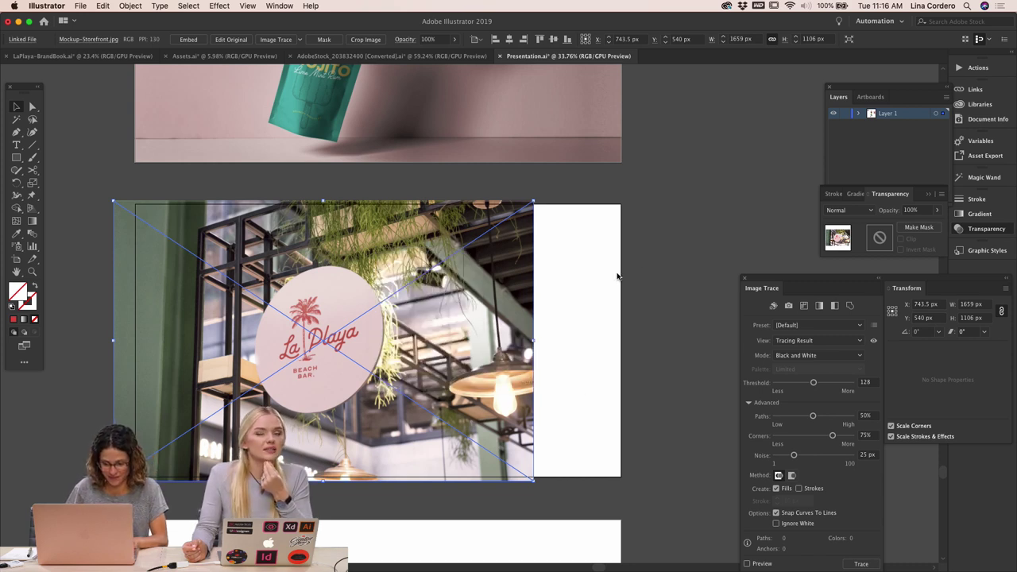
pyautogui.click(667, 242)
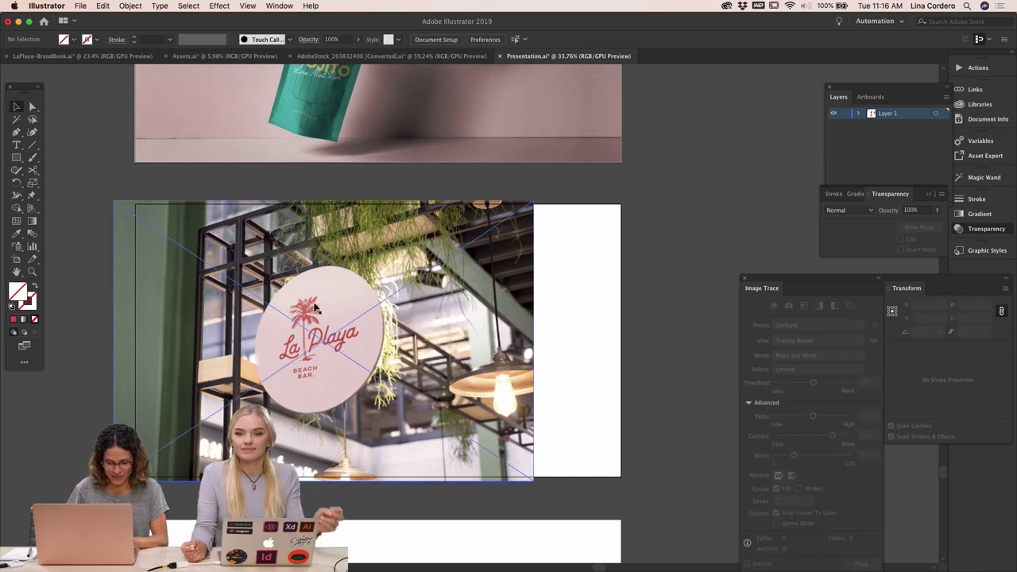
# Clip the storefront photo to the rectangle and reposition the photo inside the crop
pyautogui.click(285, 340)
pyautogui.click(582, 390)
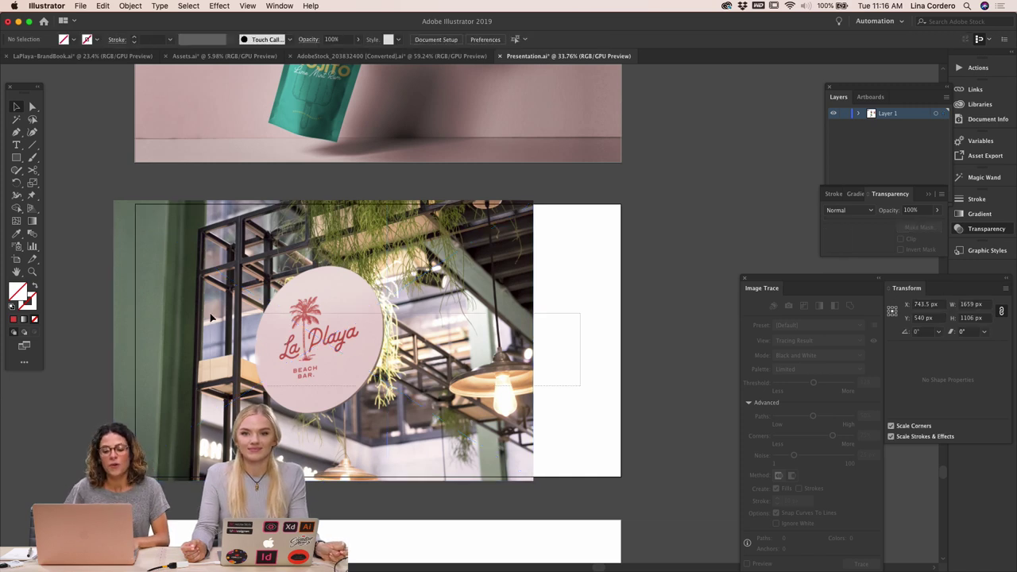
pyautogui.press('super+a')
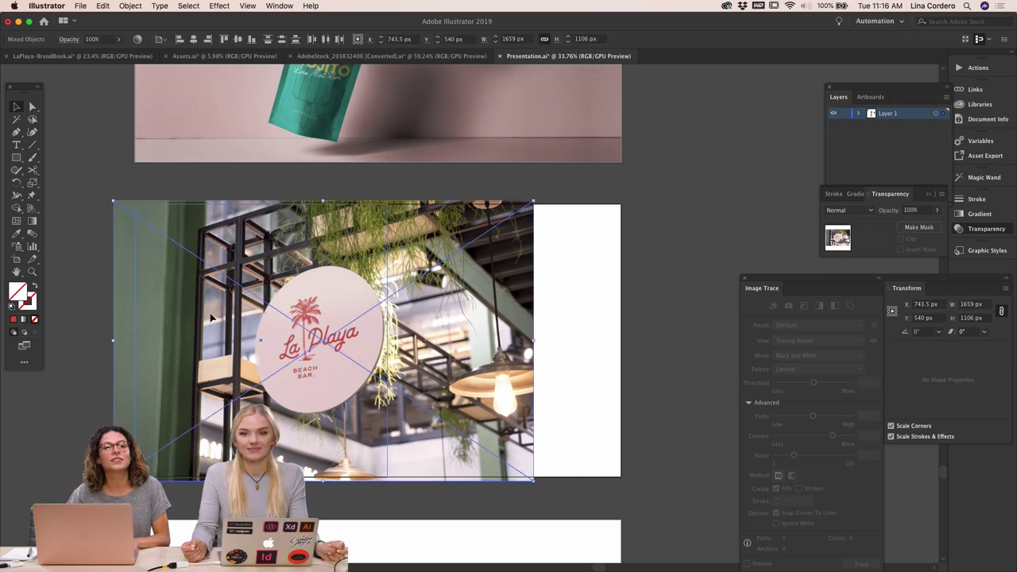
pyautogui.press('super+7')
pyautogui.doubleClick(312, 289)
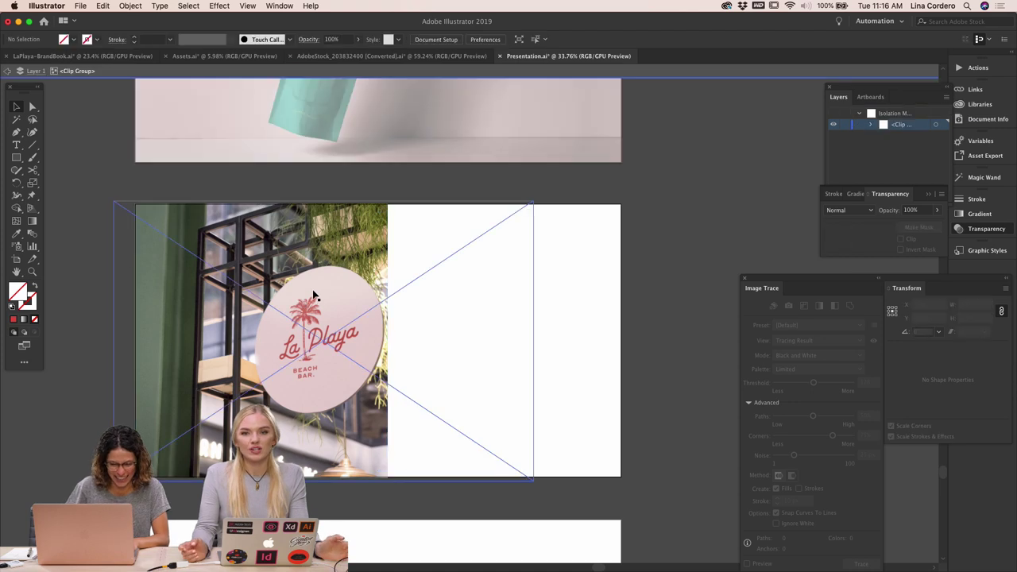
pyautogui.moveTo(312, 290); pyautogui.dragTo(333, 312)
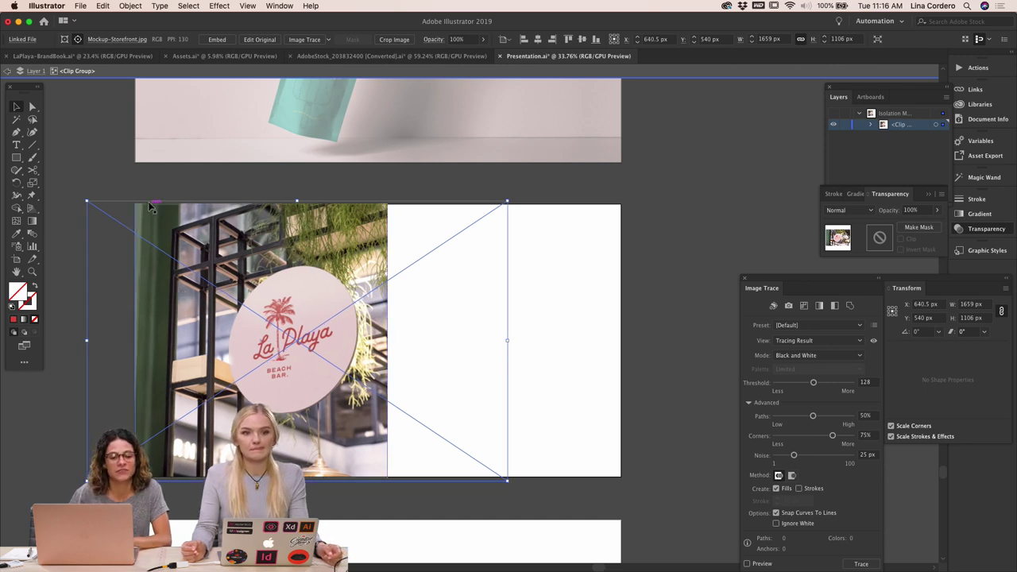
# Drag the clipping rectangle's right edge wider to reveal more of the photo
pyautogui.click(94, 163)
pyautogui.click(33, 106)
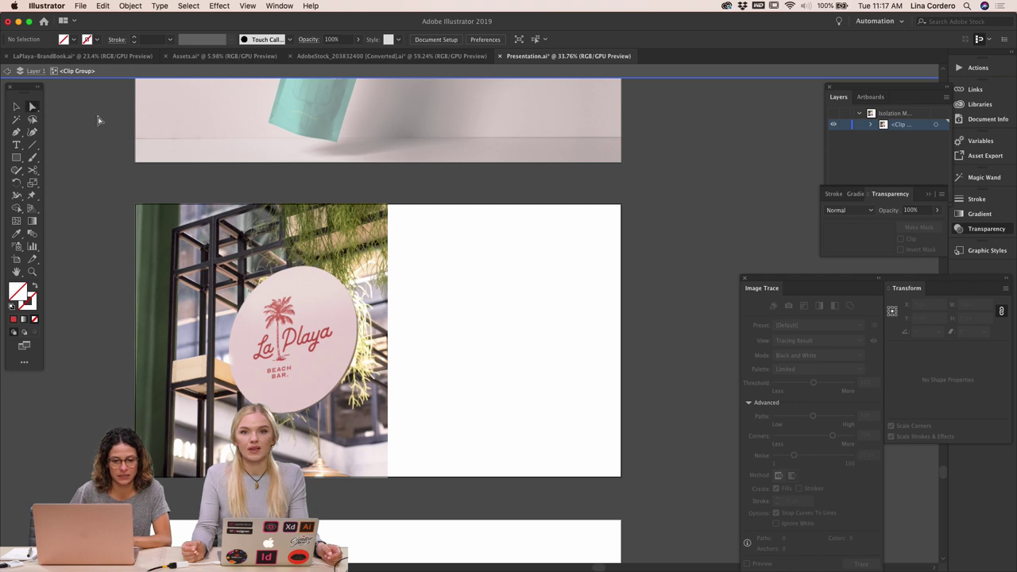
pyautogui.click(385, 475)
pyautogui.moveTo(387, 475); pyautogui.dragTo(421, 477)
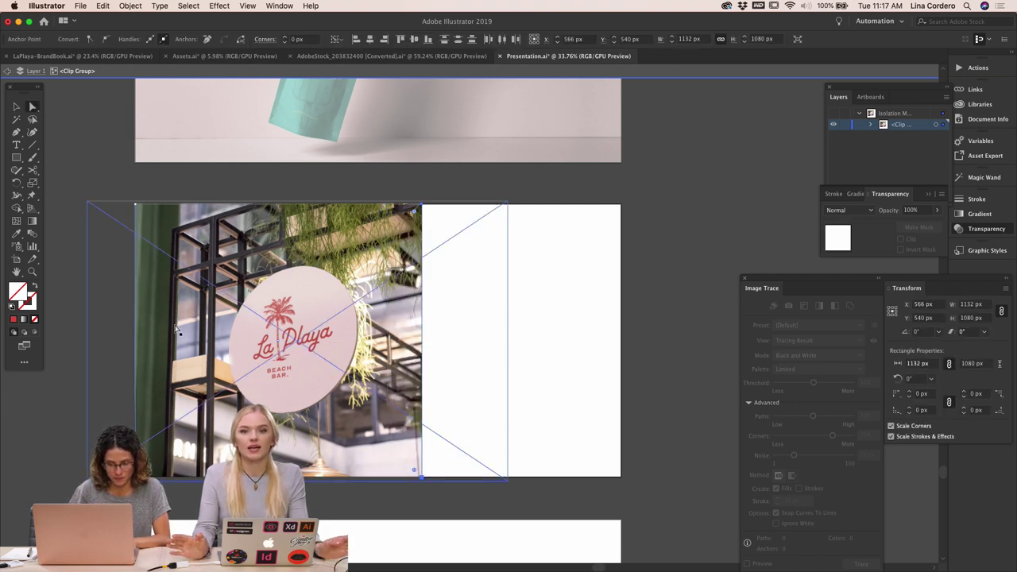
# Move the paper-bag image onto the shop-sign artboard, shrink it, and bring it to front
pyautogui.press('v')
pyautogui.click(77, 138)
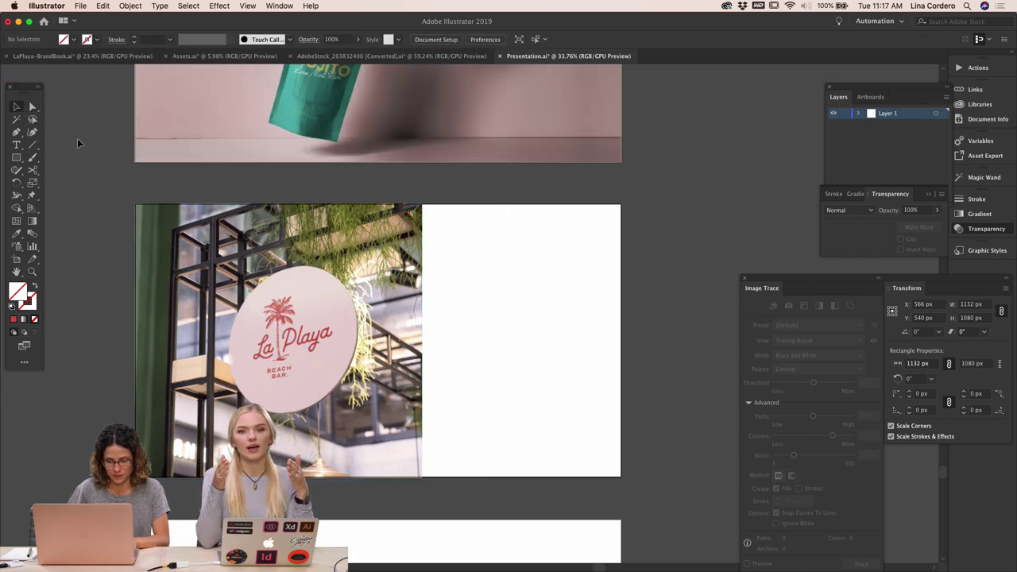
pyautogui.scroll(-4, 223, 215)
pyautogui.hscroll(5, 225, 213)
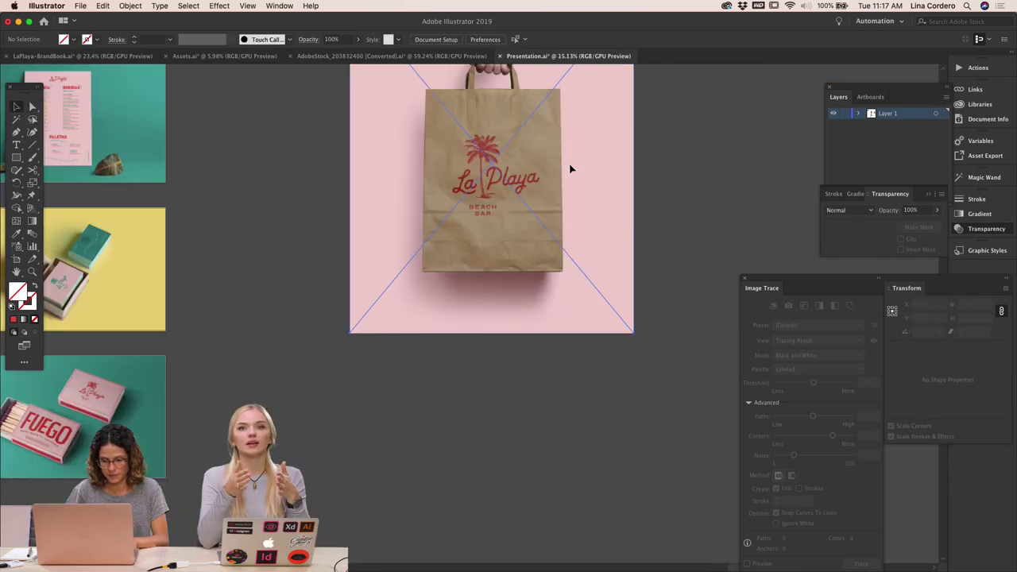
pyautogui.click(566, 164)
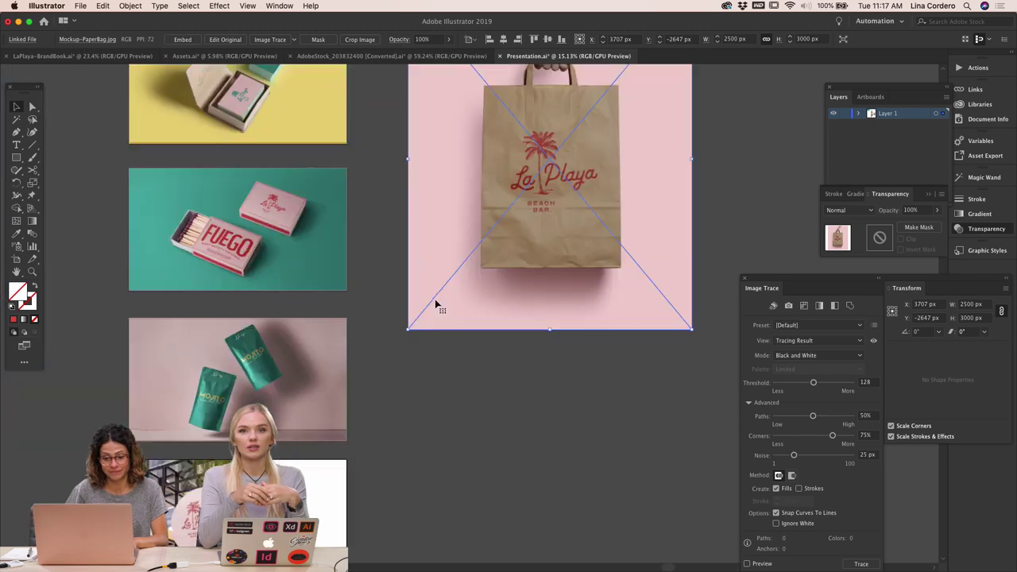
pyautogui.moveTo(435, 305); pyautogui.dragTo(332, 483)
pyautogui.scroll(-3, 477, 239)
pyautogui.hscroll(-1, 476, 238)
pyautogui.moveTo(625, 233); pyautogui.dragTo(465, 233)
pyautogui.rightClick(419, 223)
pyautogui.click(444, 308)
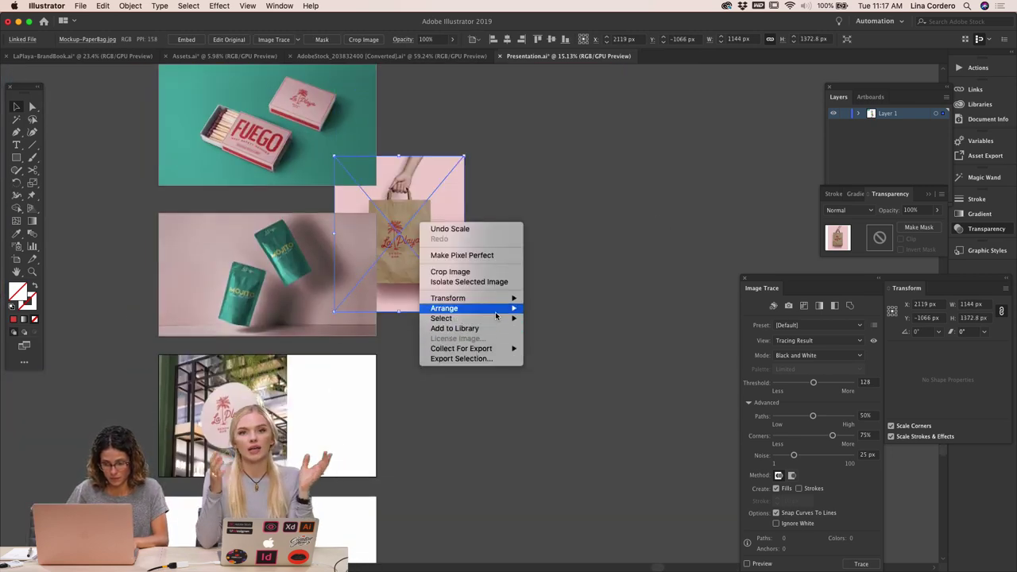
pyautogui.click(556, 309)
# Resize the bag image to fill the artboard's right half and nudge it flush against the photo
pyautogui.click(508, 400)
pyautogui.scroll(1, 509, 399)
pyautogui.scroll(2, 510, 400)
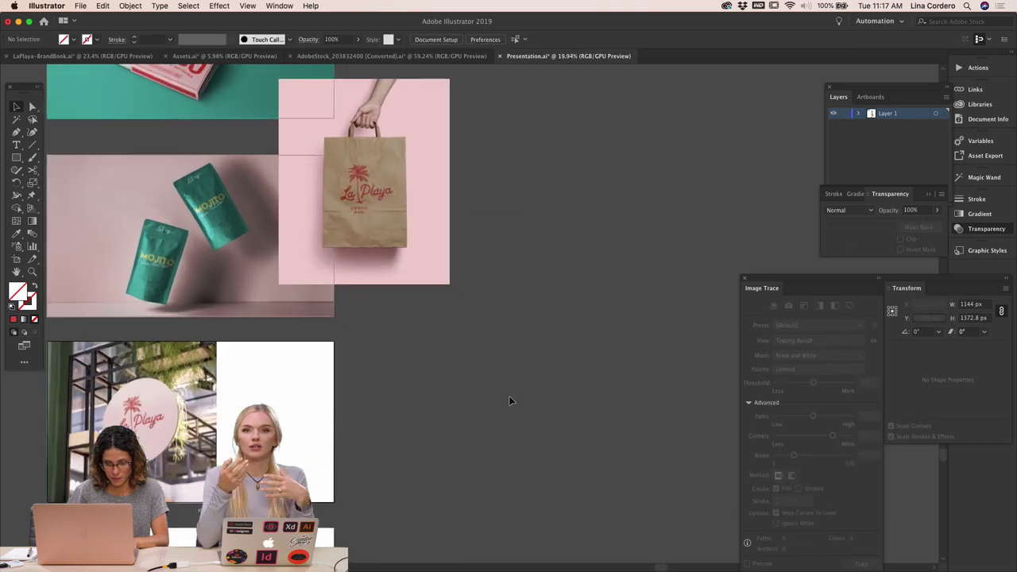
pyautogui.scroll(-2, 492, 358)
pyautogui.moveTo(434, 167); pyautogui.dragTo(314, 440)
pyautogui.moveTo(242, 477); pyautogui.dragTo(279, 432)
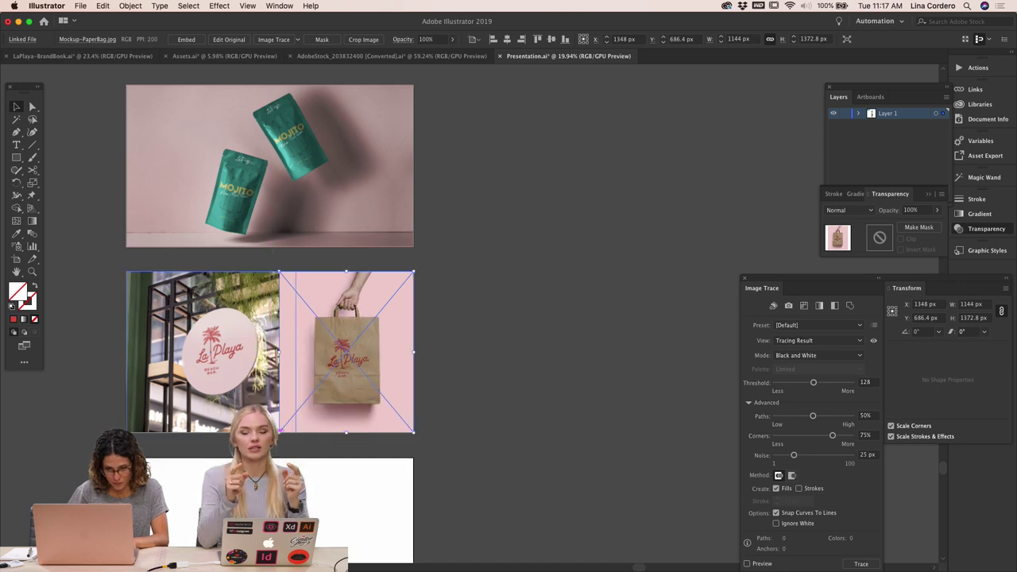
pyautogui.click(482, 388)
pyautogui.scroll(3, 482, 388)
pyautogui.hscroll(-2, 481, 388)
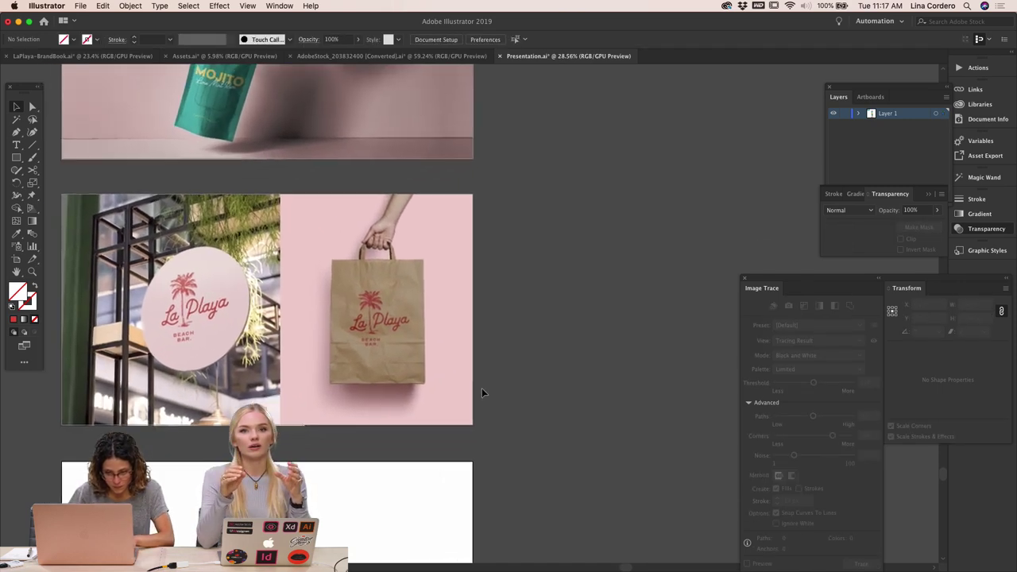
pyautogui.click(405, 338)
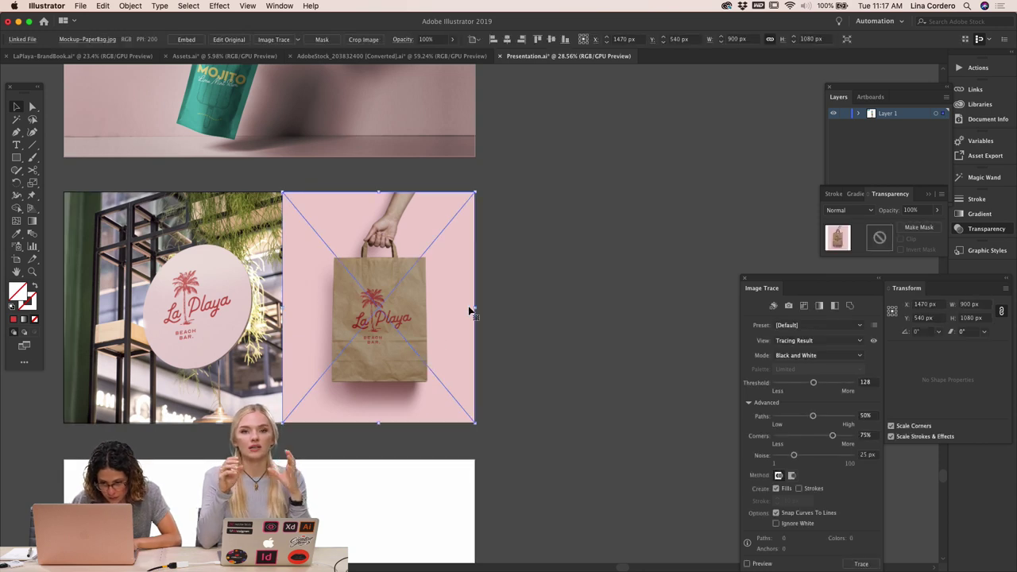
pyautogui.moveTo(475, 308); pyautogui.dragTo(479, 309)
pyautogui.press('Left')
pyautogui.press('Left')
pyautogui.press('Left')
pyautogui.press('Left')
pyautogui.press('Left')
pyautogui.press('Left')
pyautogui.press('Left')
pyautogui.press('Left')
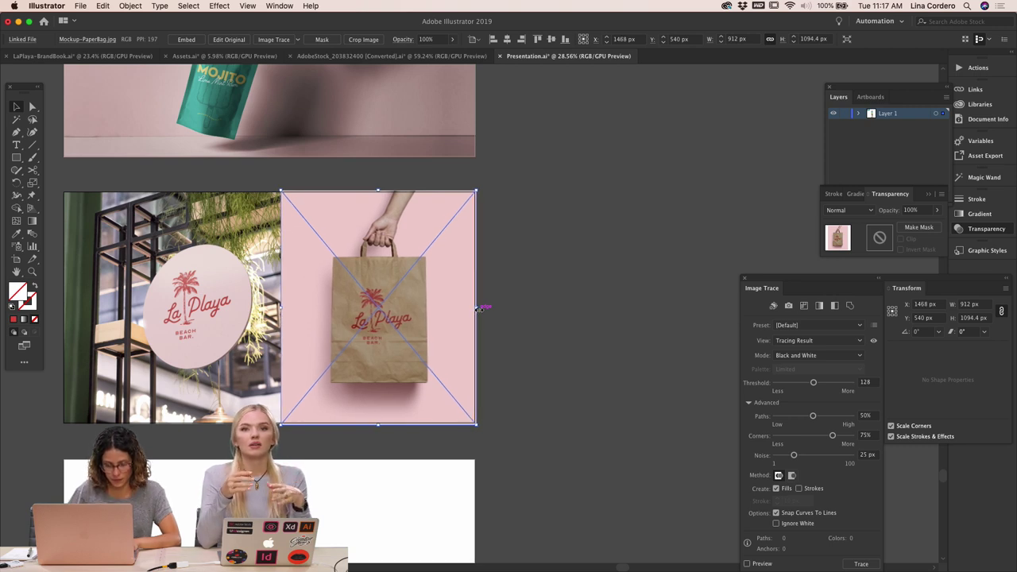
pyautogui.click(578, 291)
# Review the finished slides and shift the Illustrator window to uncover the Dock
pyautogui.hscroll(-2, 579, 291)
pyautogui.scroll(-1, 578, 291)
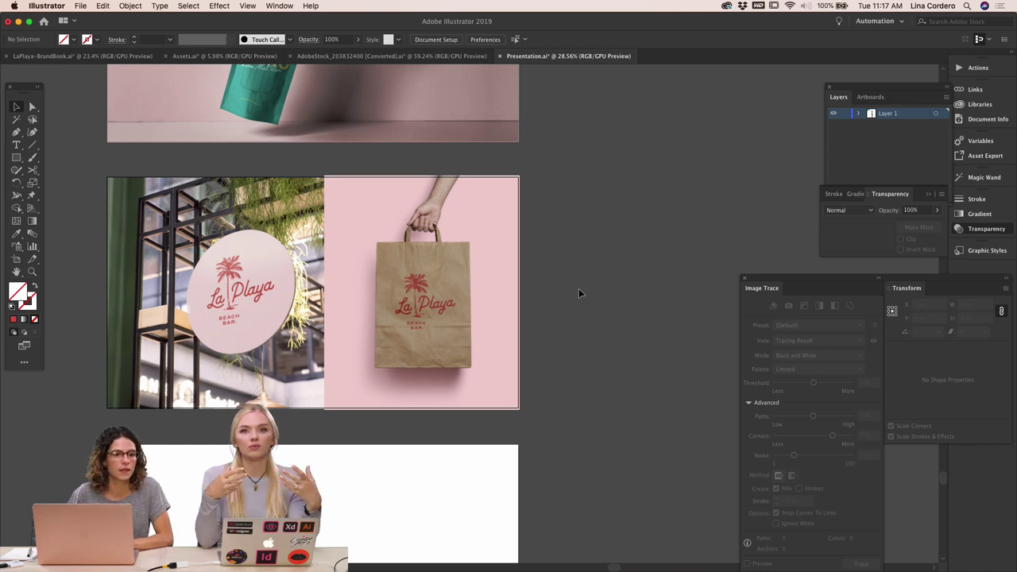
pyautogui.scroll(-3, 578, 293)
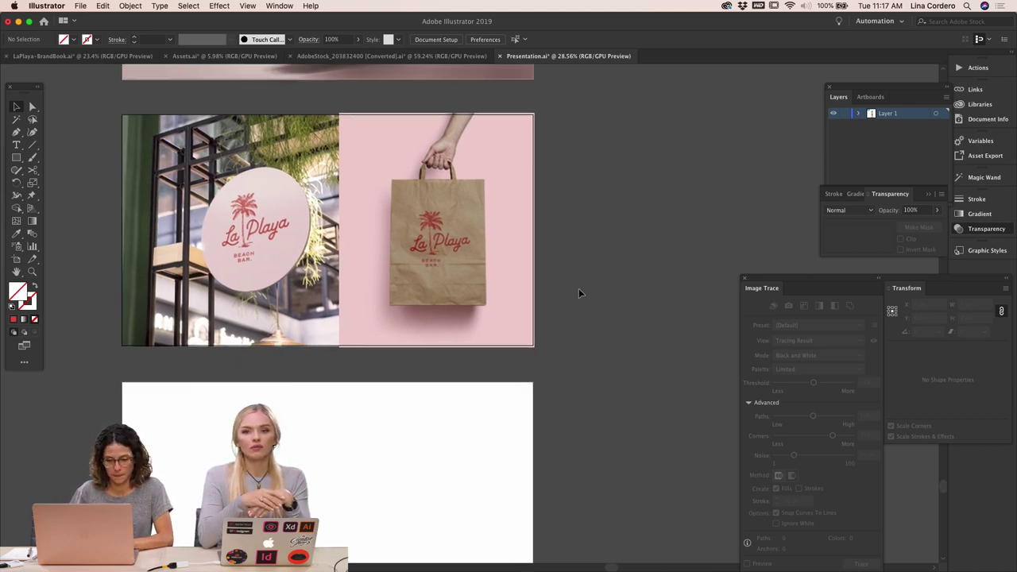
pyautogui.scroll(5, 578, 293)
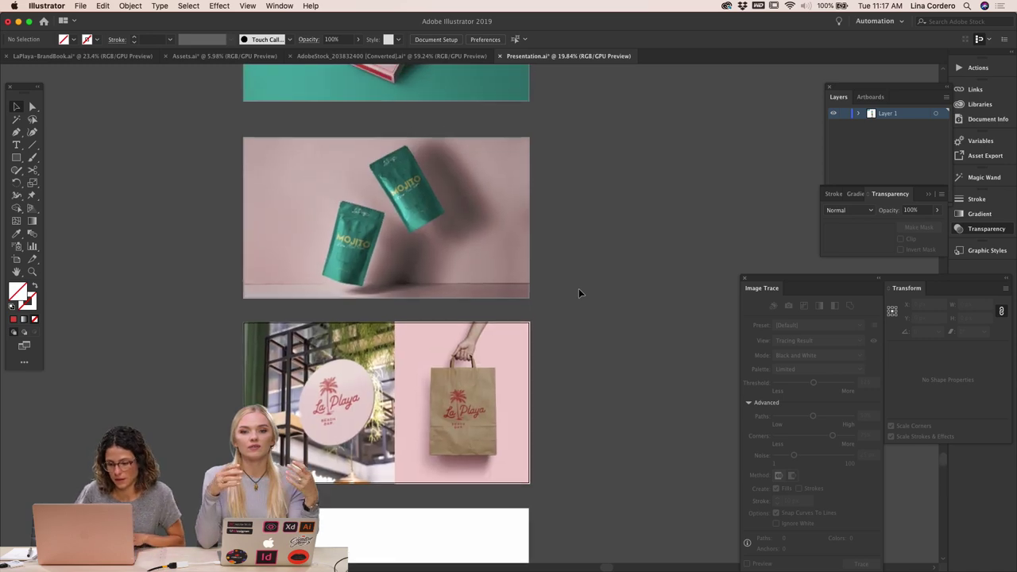
pyautogui.scroll(-10, 579, 289)
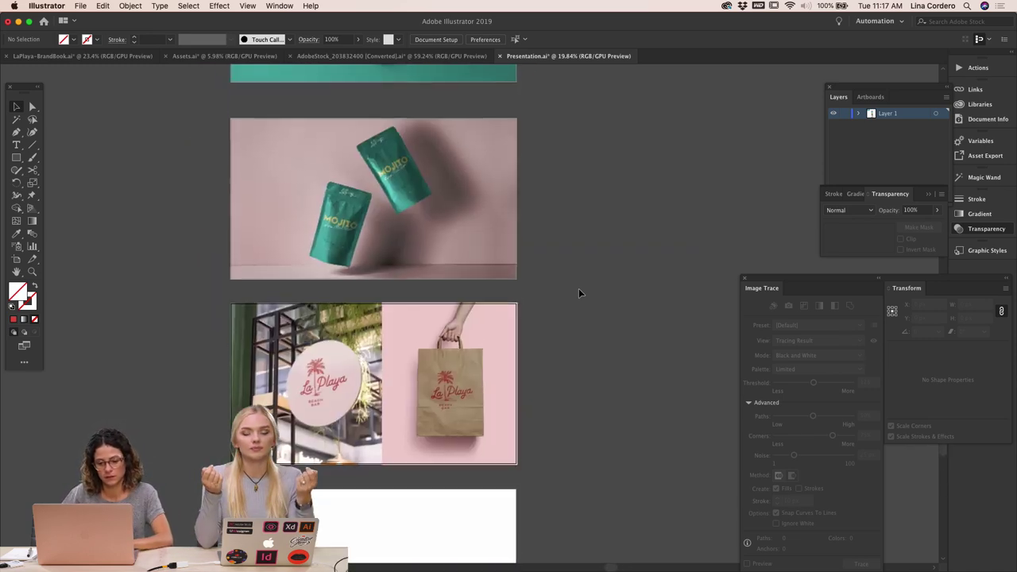
pyautogui.scroll(-2, 581, 269)
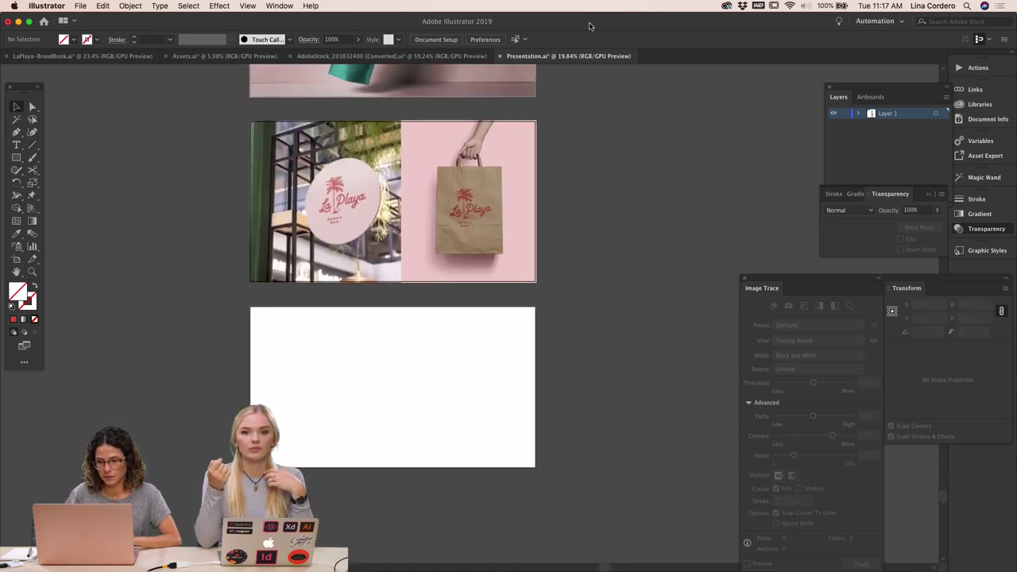
pyautogui.moveTo(591, 24); pyautogui.dragTo(580, 46)
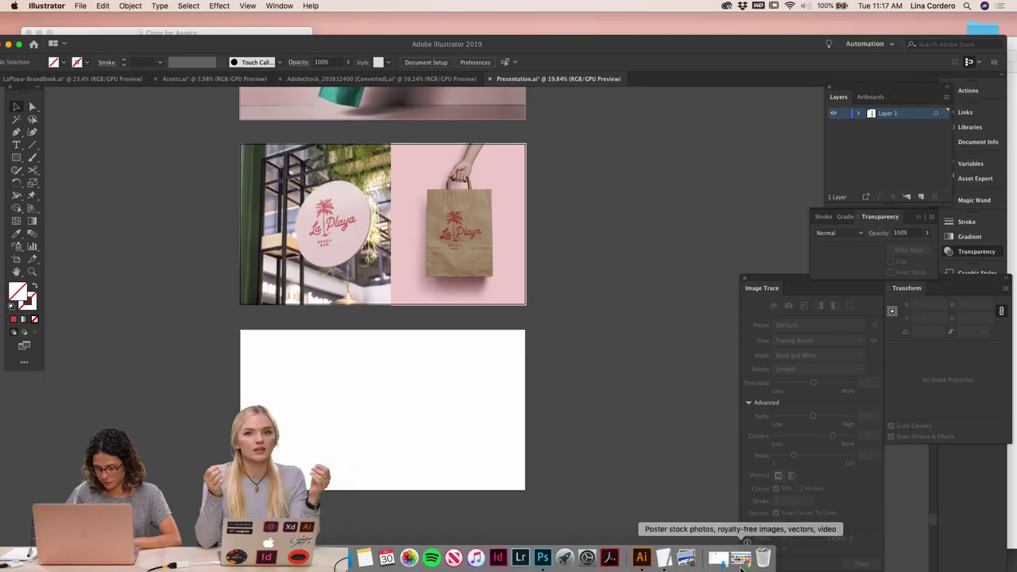
# In Photoshop, browse the Shop Sign, Project.psb, Round_Coaster_Mockup_2 and box design.psb documents
pyautogui.click(543, 558)
pyautogui.moveTo(598, 154); pyautogui.dragTo(624, 153)
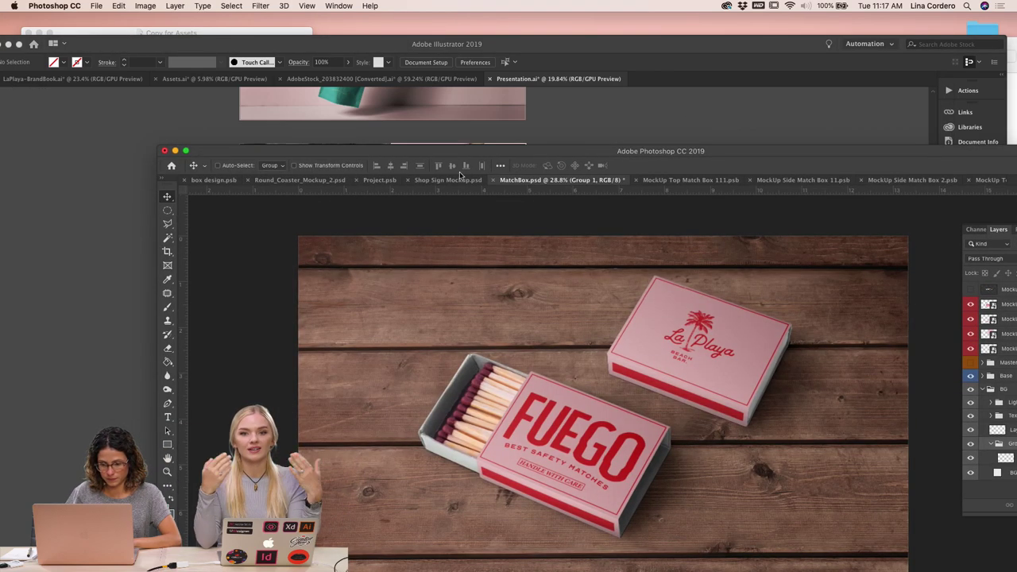
pyautogui.click(447, 182)
pyautogui.moveTo(439, 149); pyautogui.dragTo(364, 69)
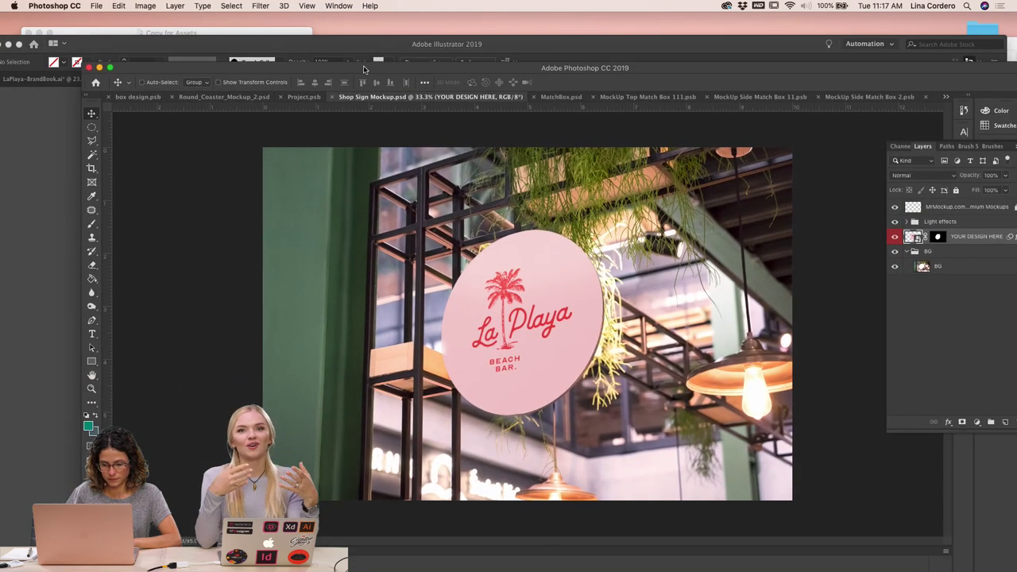
pyautogui.click(304, 96)
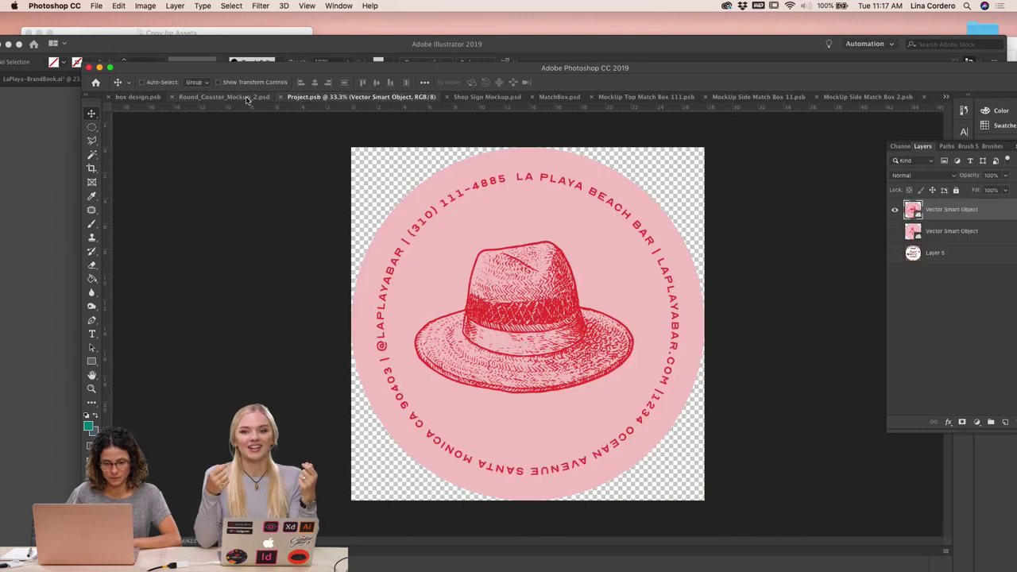
pyautogui.click(246, 97)
pyautogui.click(140, 97)
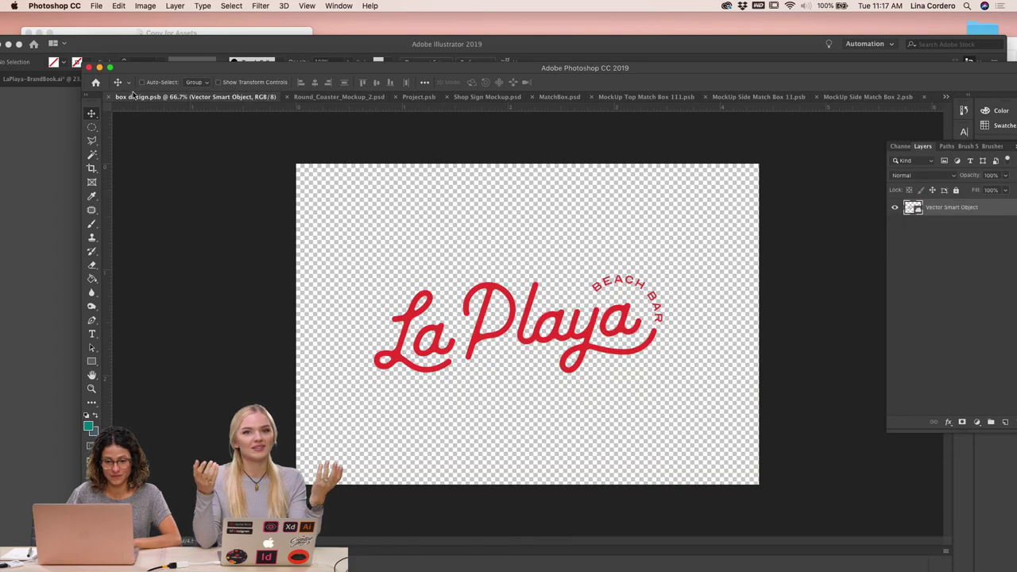
pyautogui.moveTo(187, 70); pyautogui.dragTo(115, 39)
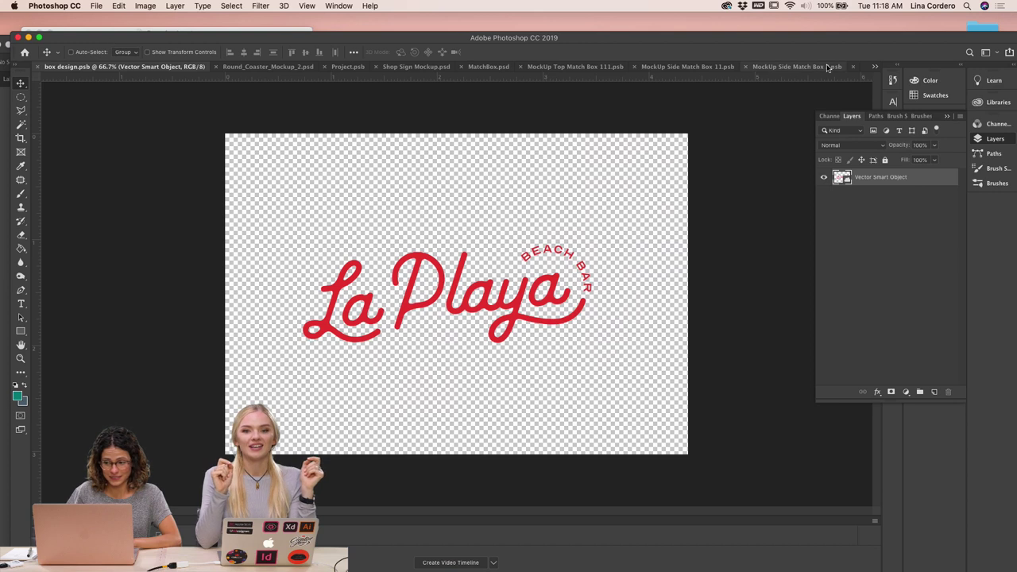
# Open LaPlaya_Landing Page copy 3.png from the open-documents list
pyautogui.click(875, 67)
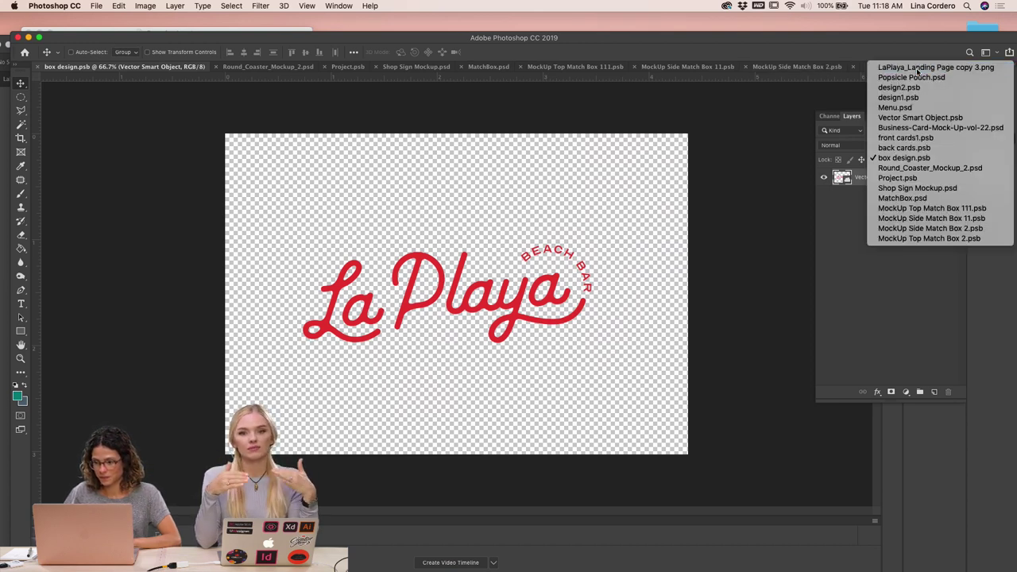
pyautogui.click(893, 68)
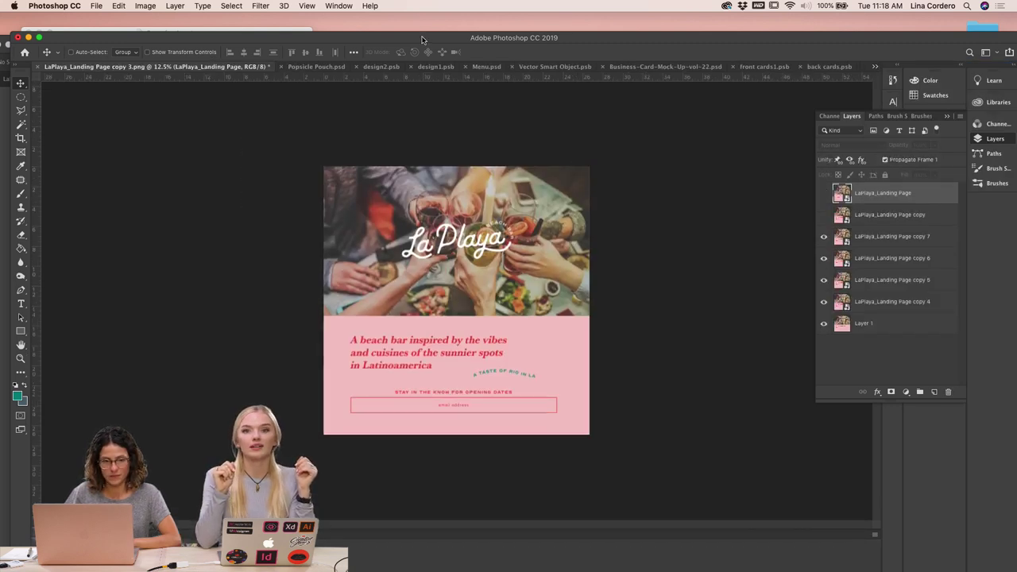
pyautogui.moveTo(422, 39); pyautogui.dragTo(421, 29)
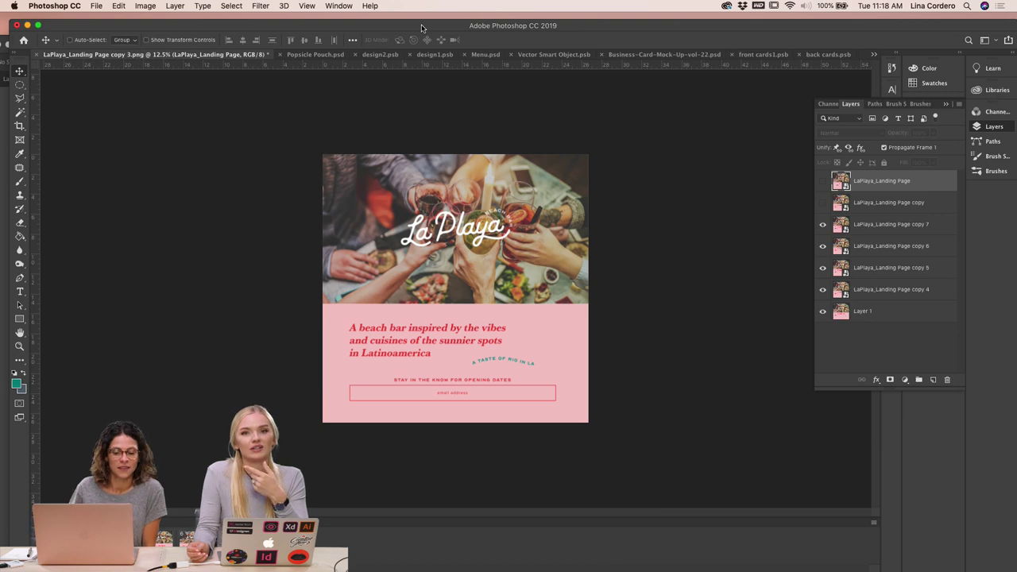
# Crop the landing page to 16:9, extending the canvas past the image edges
pyautogui.click(20, 140)
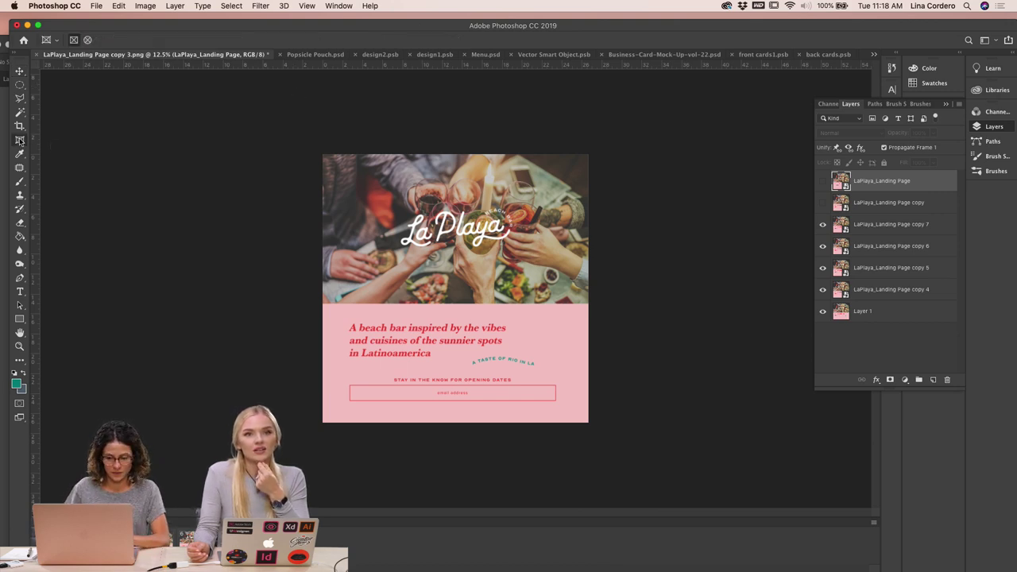
pyautogui.click(19, 127)
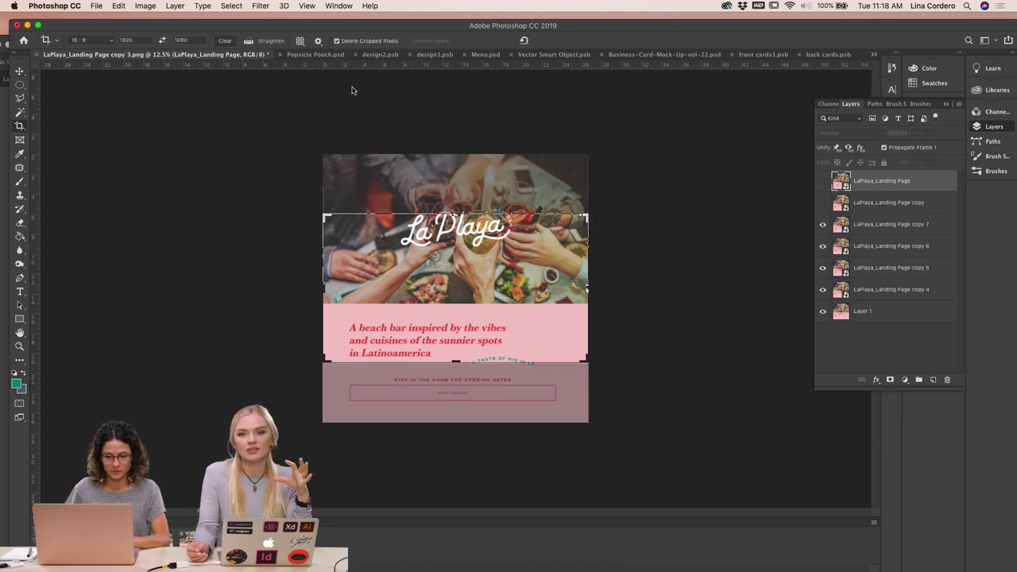
pyautogui.moveTo(586, 288); pyautogui.dragTo(733, 283)
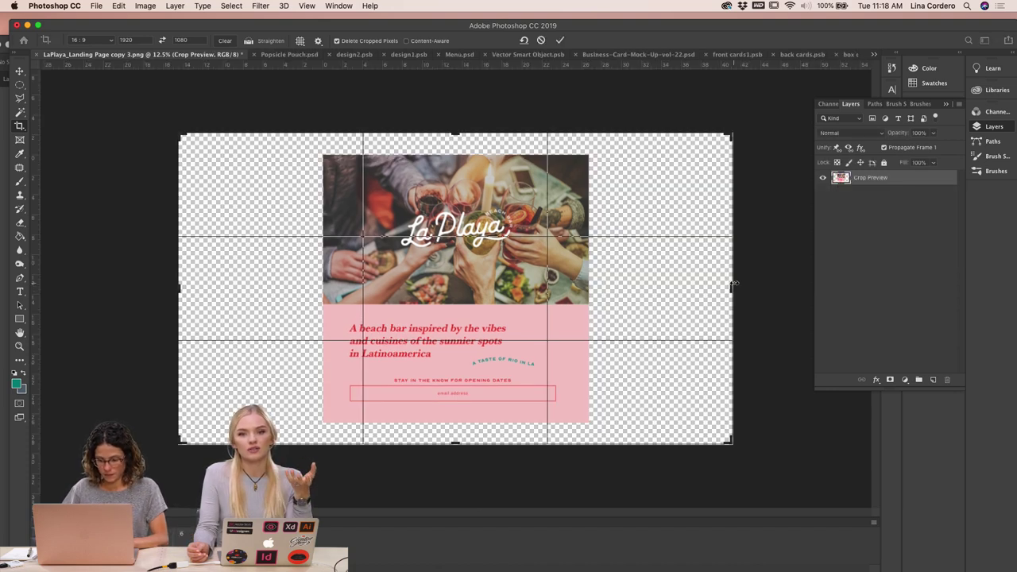
pyautogui.press('Return')
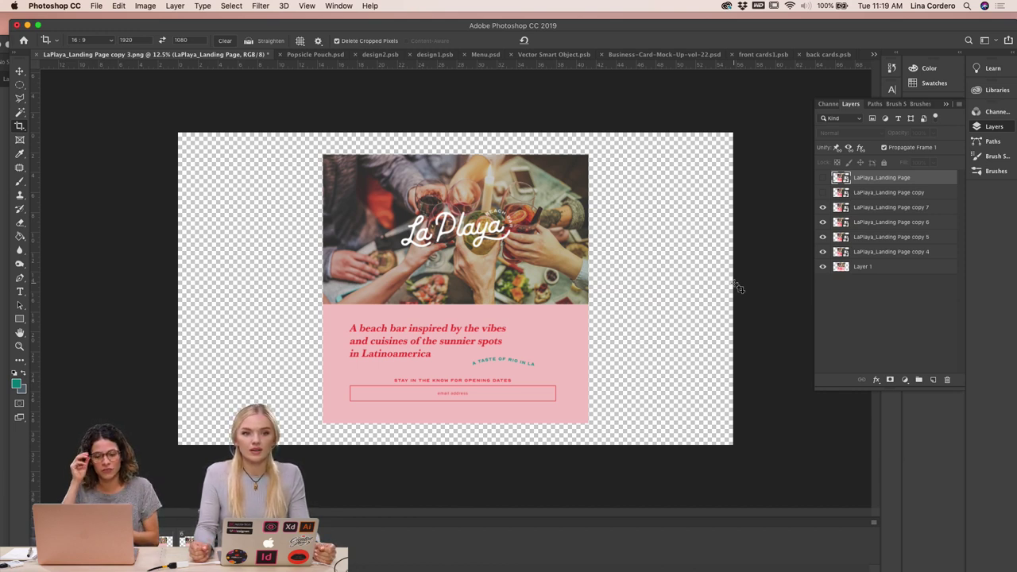
# Add a new empty layer and move it below Layer 1
pyautogui.click(878, 269)
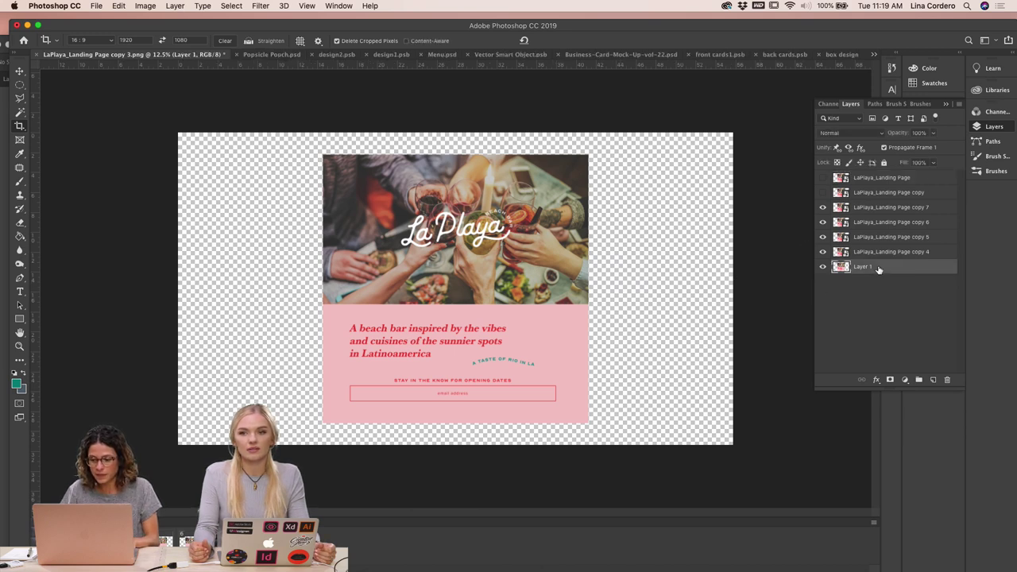
pyautogui.click(933, 380)
pyautogui.moveTo(864, 268); pyautogui.dragTo(863, 285)
# Drop Layer 2 beneath Layer 1, then switch to Illustrator's Assets.ai document
pyautogui.moveTo(505, 24); pyautogui.dragTo(436, 182)
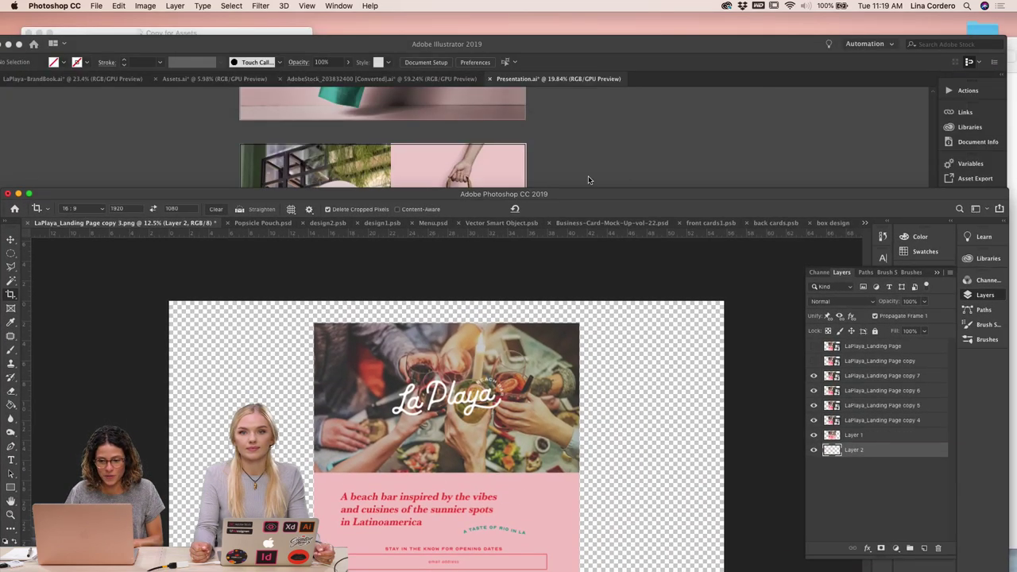
pyautogui.click(593, 165)
pyautogui.scroll(8, 592, 163)
pyautogui.hscroll(2, 592, 163)
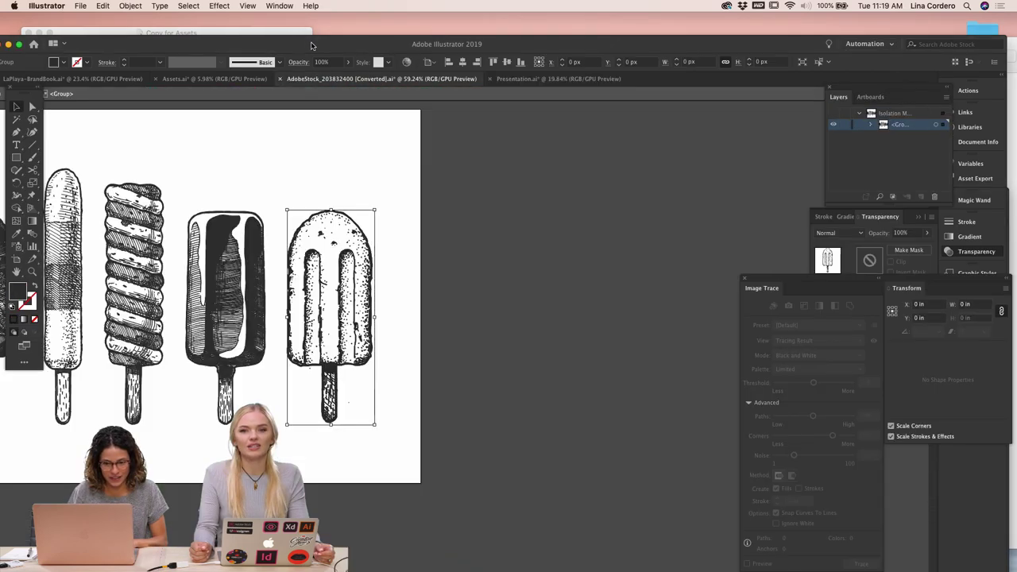
pyautogui.click(262, 72)
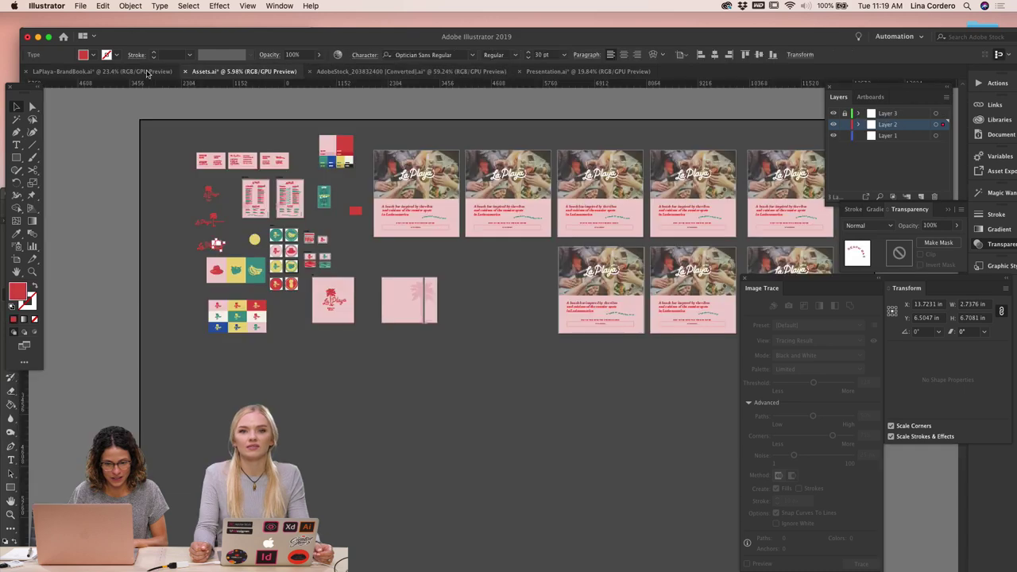
pyautogui.click(145, 73)
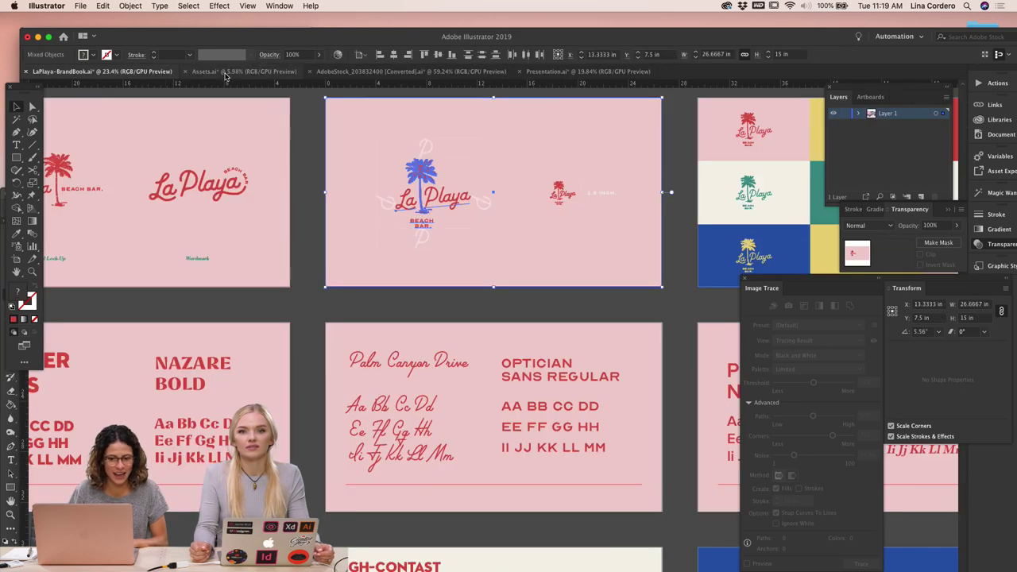
pyautogui.click(226, 73)
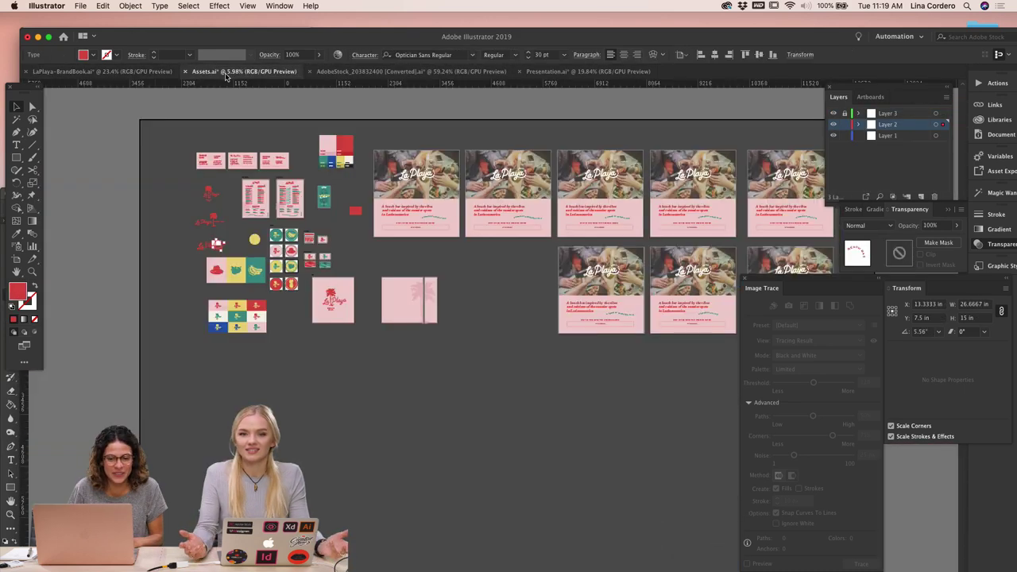
pyautogui.scroll(5, 222, 220)
pyautogui.scroll(5, 223, 220)
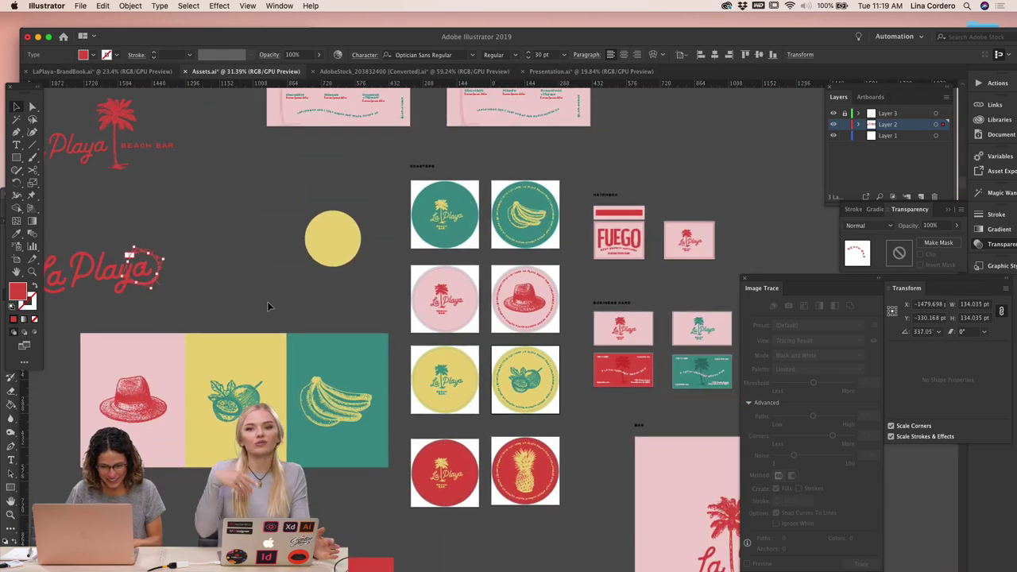
# Read the teal banana rectangle's fill hex in the Color Picker, then open Presentation.ai
pyautogui.click(327, 340)
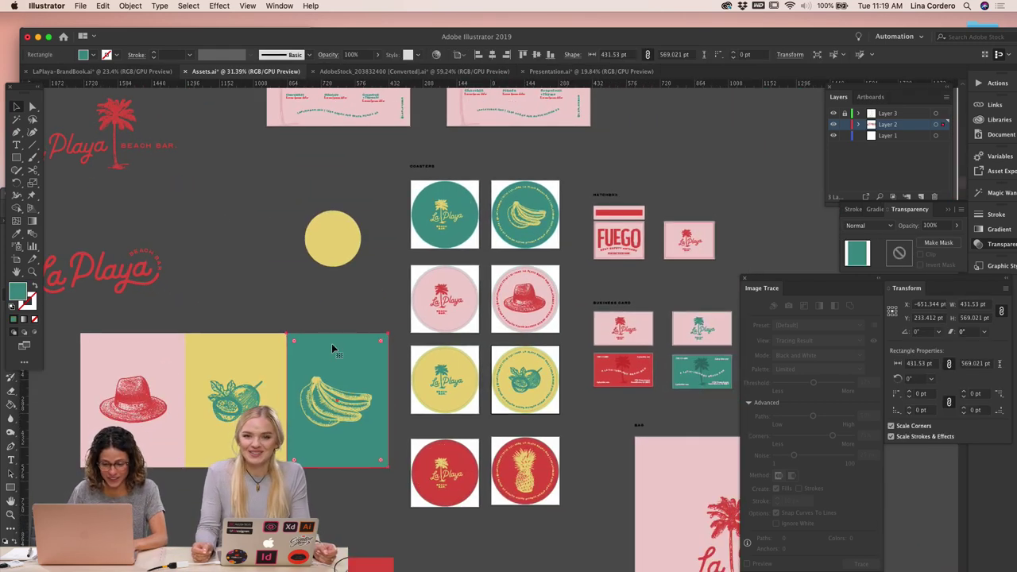
pyautogui.scroll(2, 372, 225)
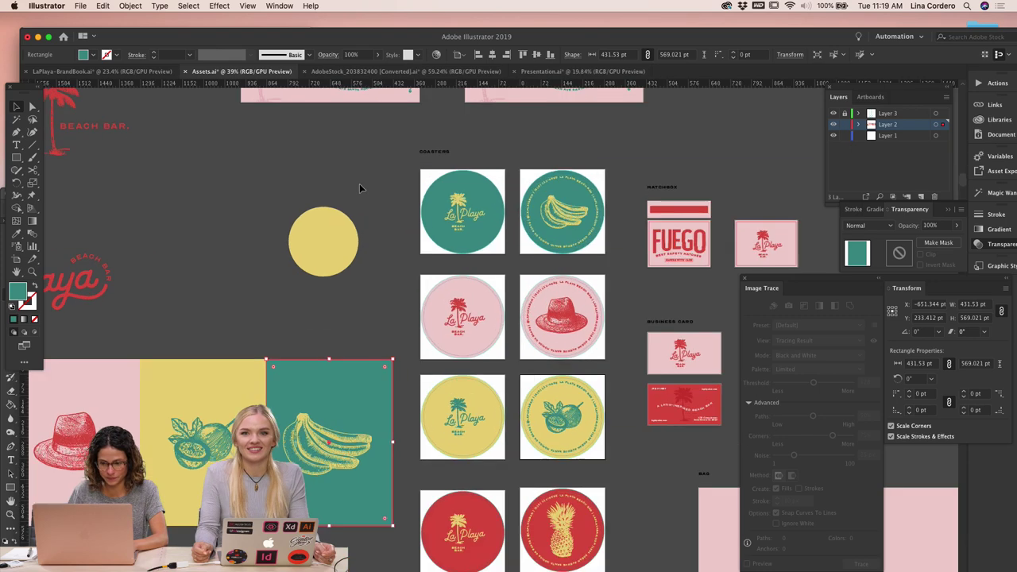
pyautogui.doubleClick(18, 291)
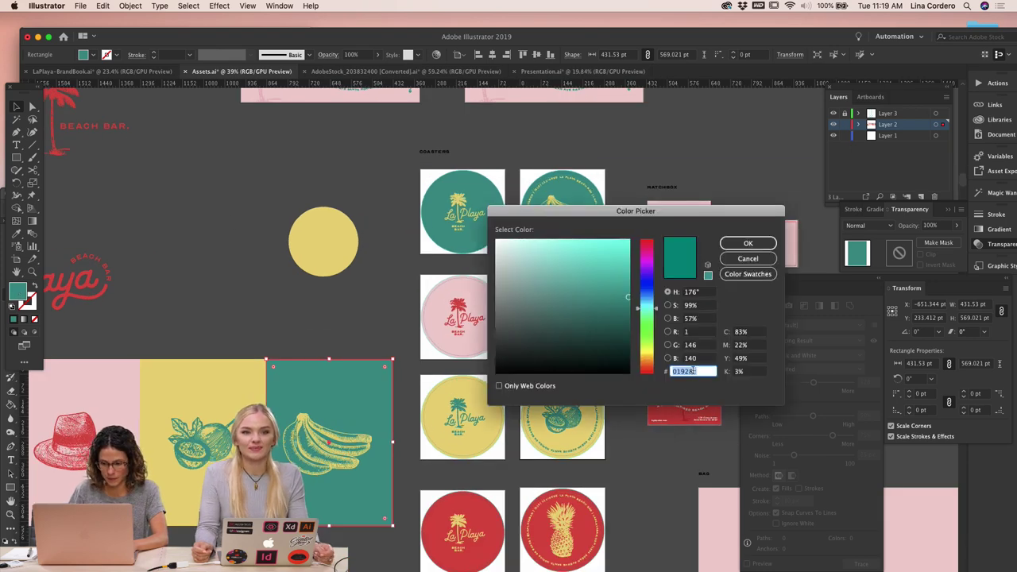
pyautogui.click(759, 242)
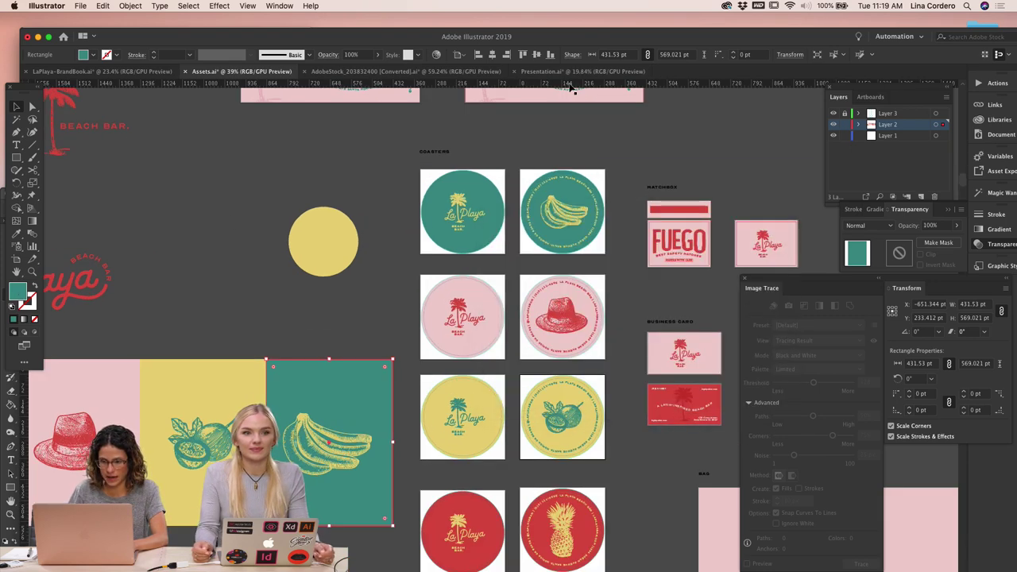
pyautogui.click(561, 72)
pyautogui.doubleClick(525, 41)
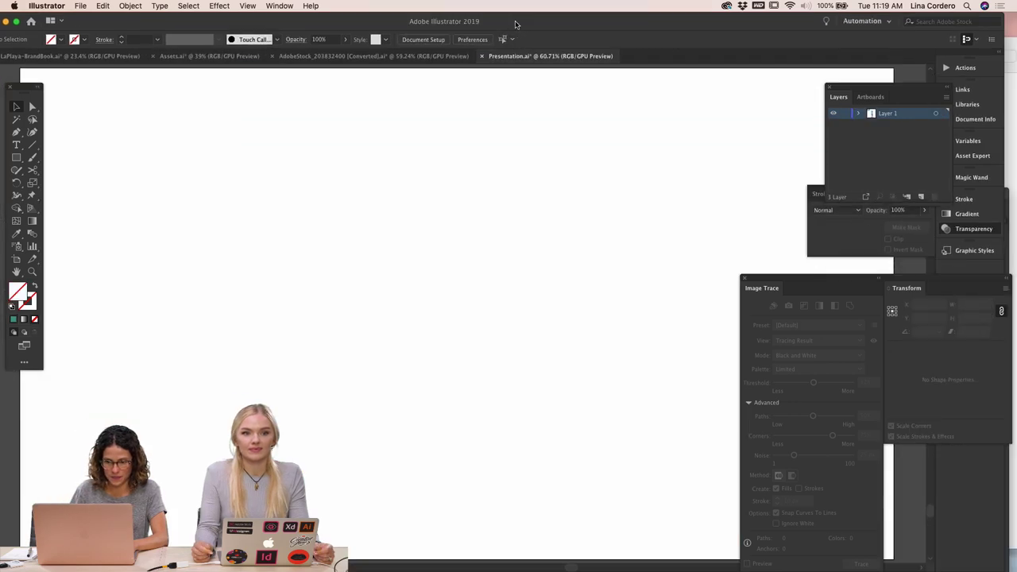
pyautogui.scroll(-5, 294, 220)
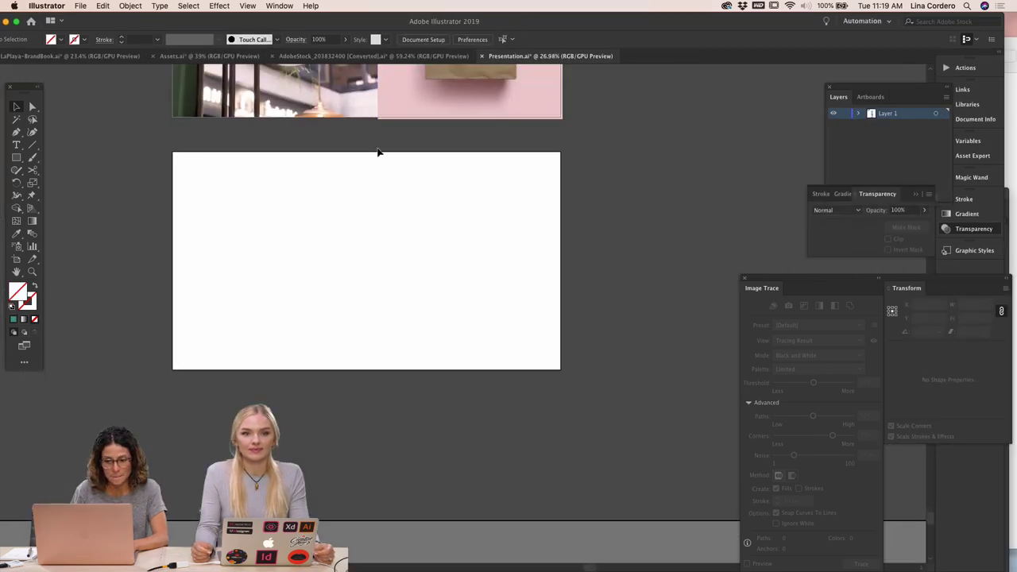
pyautogui.click(362, 55)
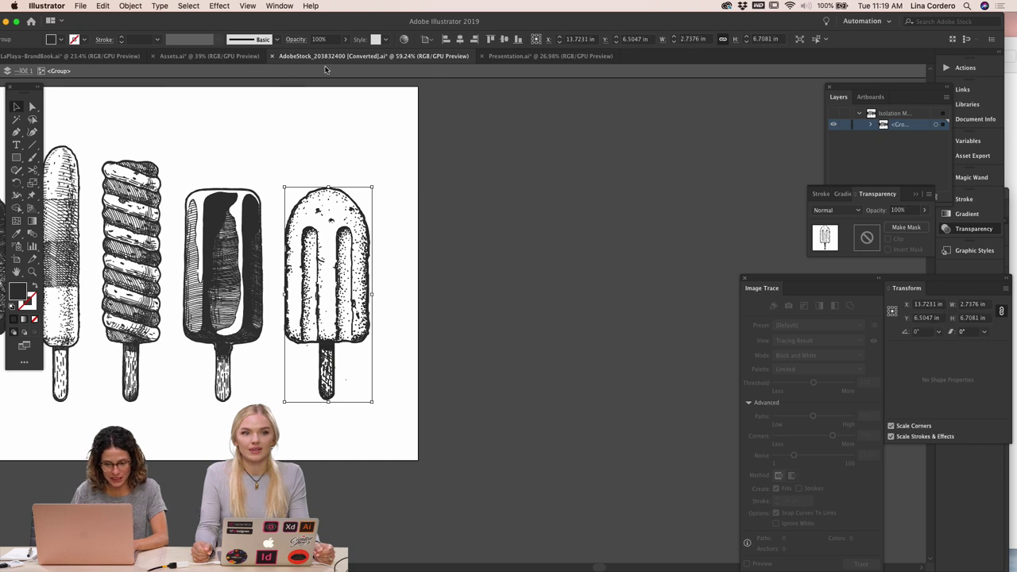
pyautogui.click(552, 57)
pyautogui.moveTo(546, 564)
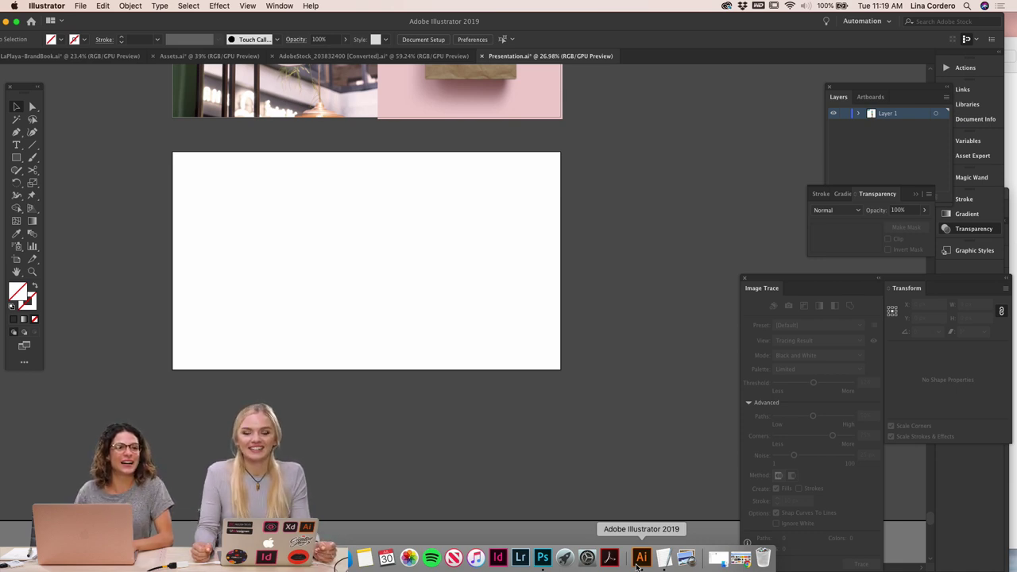
pyautogui.scroll(-3, 508, 478)
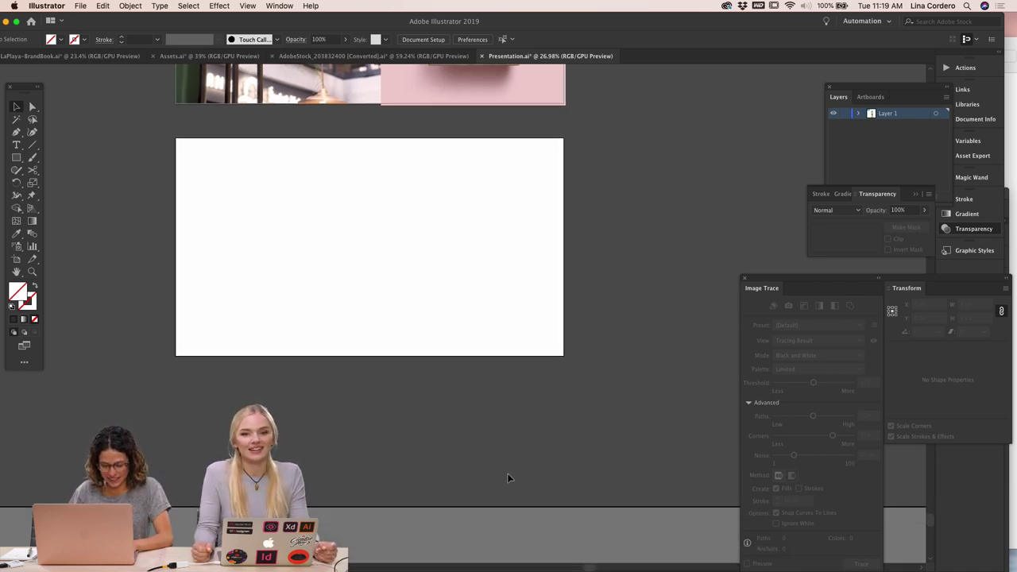
pyautogui.scroll(-2, 509, 478)
pyautogui.moveTo(521, 560)
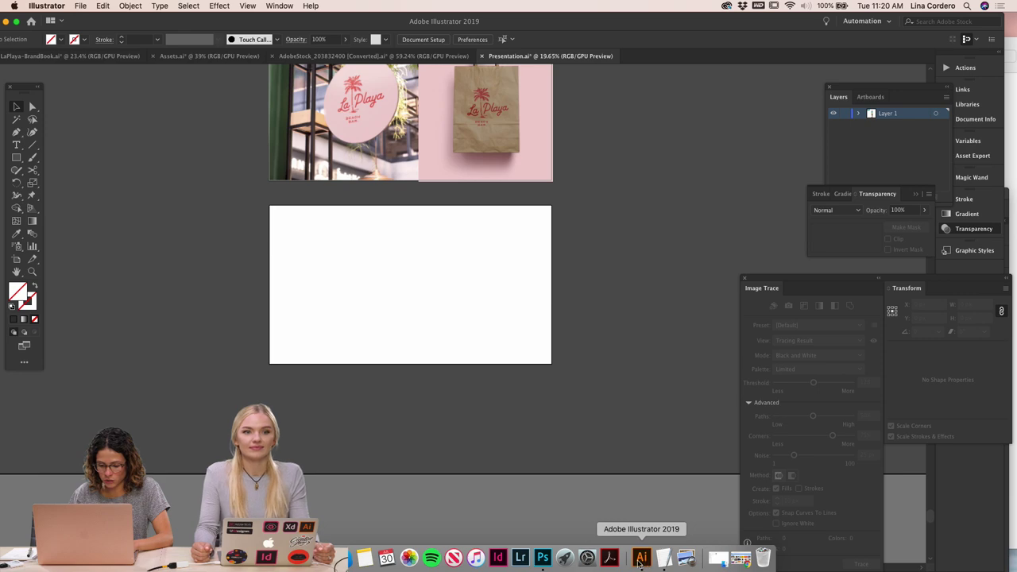
# Paint-bucket fill Layer 2 teal on the landing page, then undo to keep it transparent
pyautogui.click(542, 559)
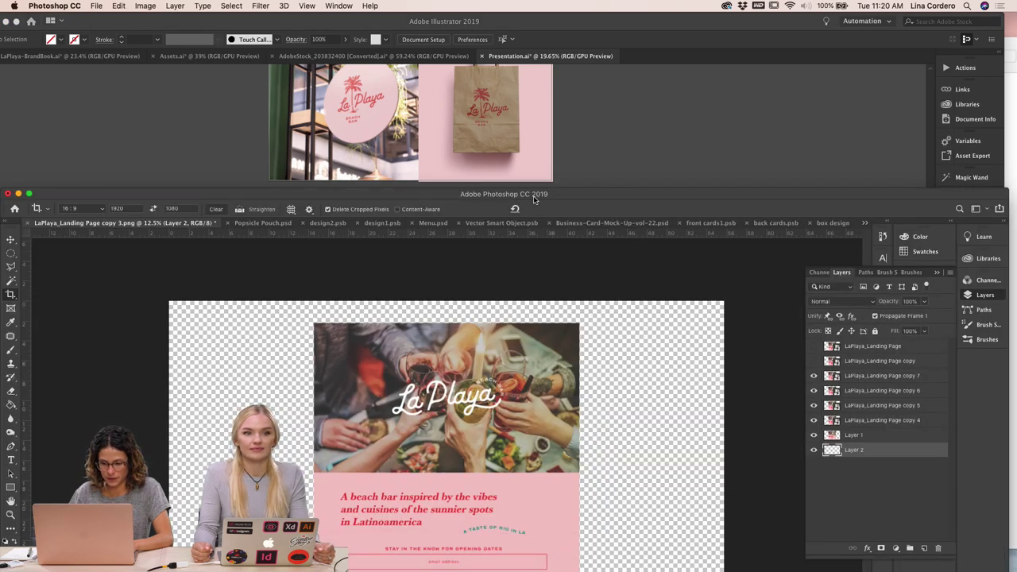
pyautogui.moveTo(490, 197); pyautogui.dragTo(468, 14)
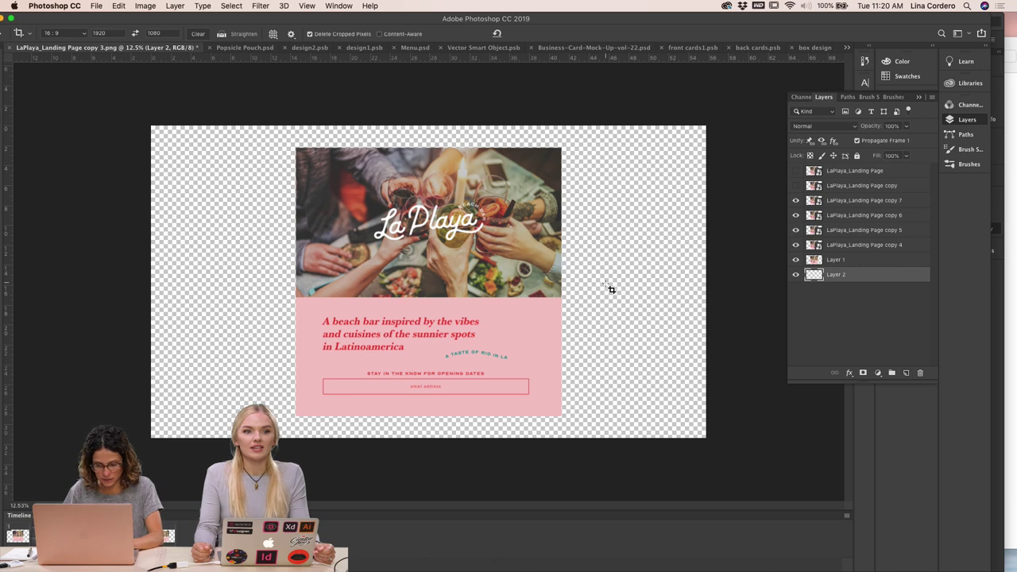
pyautogui.press('g')
pyautogui.click(596, 231)
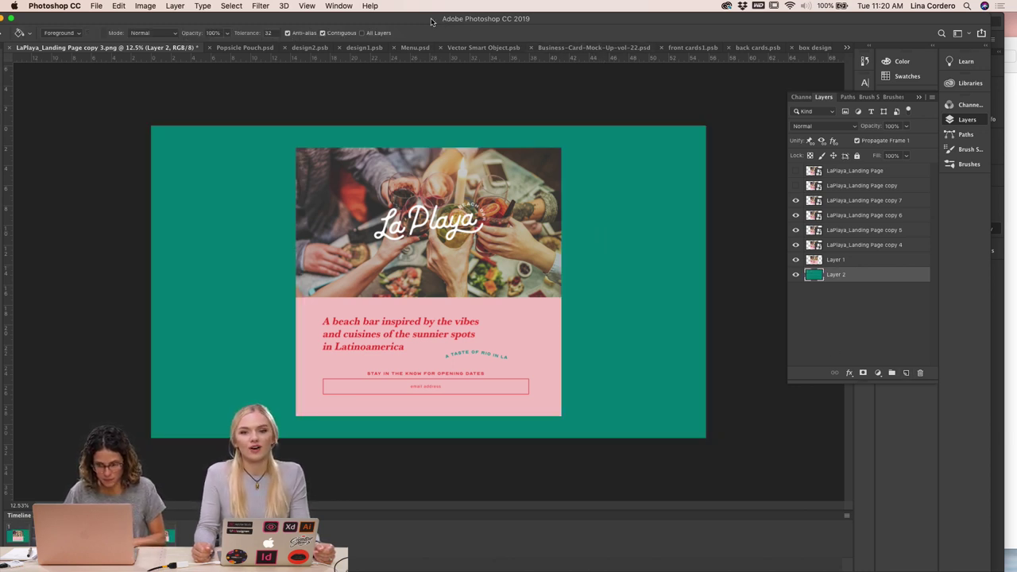
pyautogui.moveTo(431, 22); pyautogui.dragTo(483, 13)
pyautogui.press('super+z')
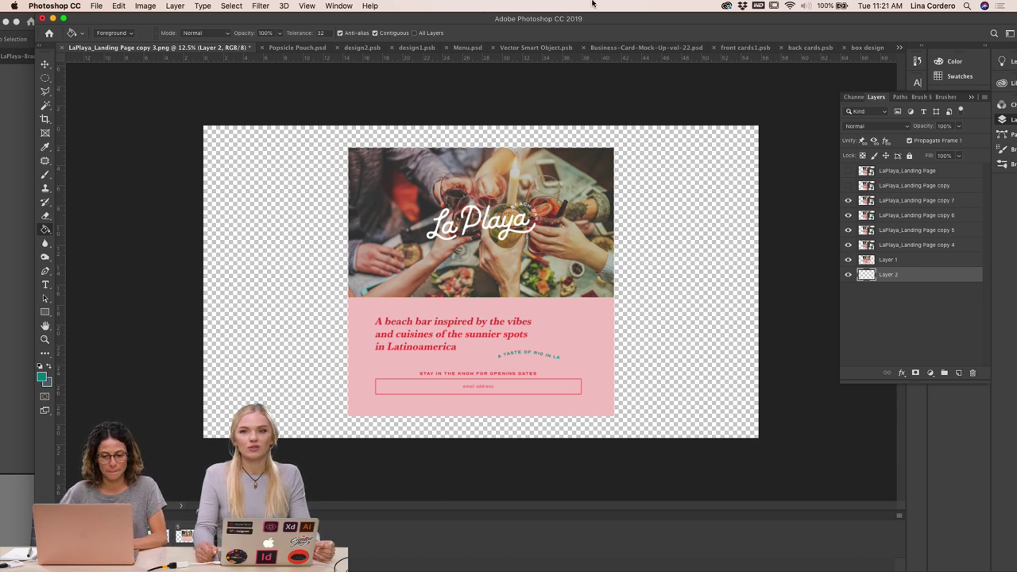
# Return to Illustrator and switch from Assets.ai to the LaPlaya-BrandBook document
pyautogui.moveTo(556, 571)
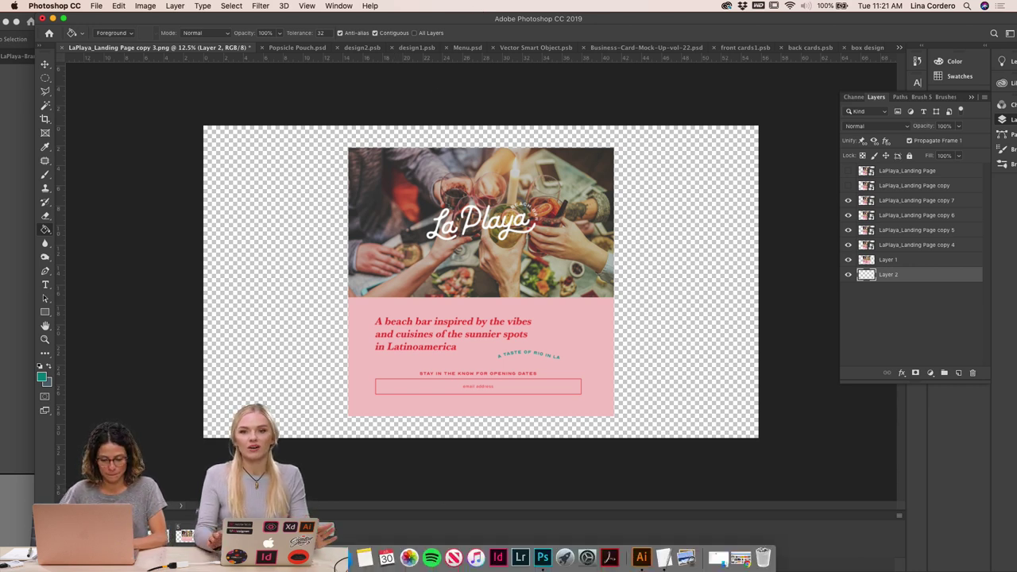
pyautogui.click(641, 558)
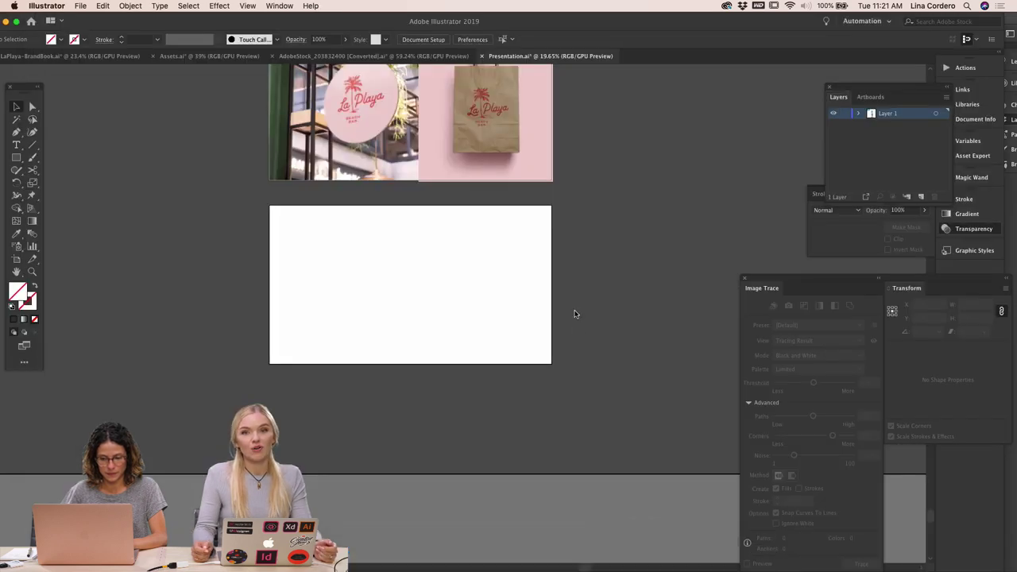
pyautogui.click(200, 56)
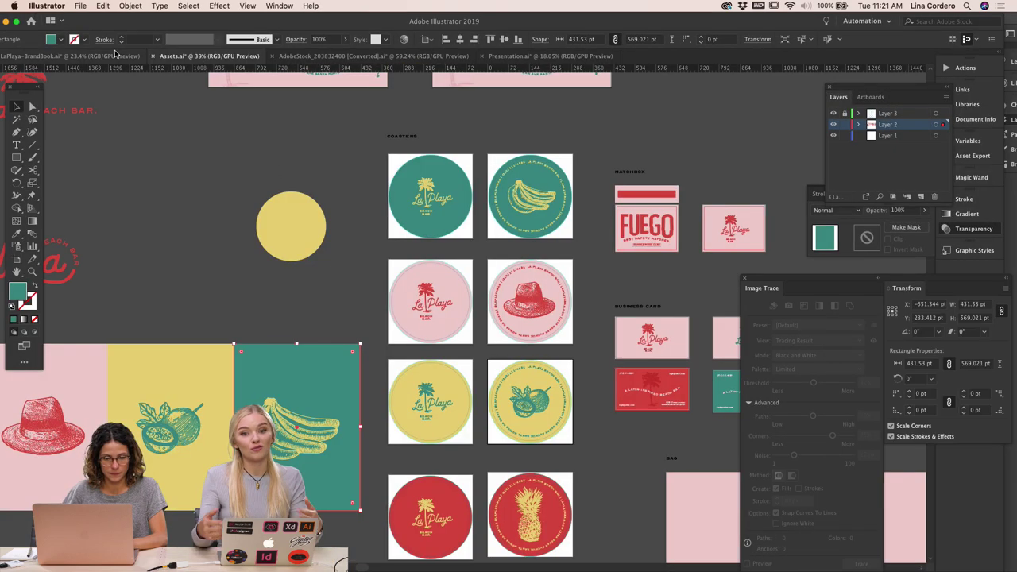
pyautogui.hotkey('ctrl', 'shift', 'Tab')
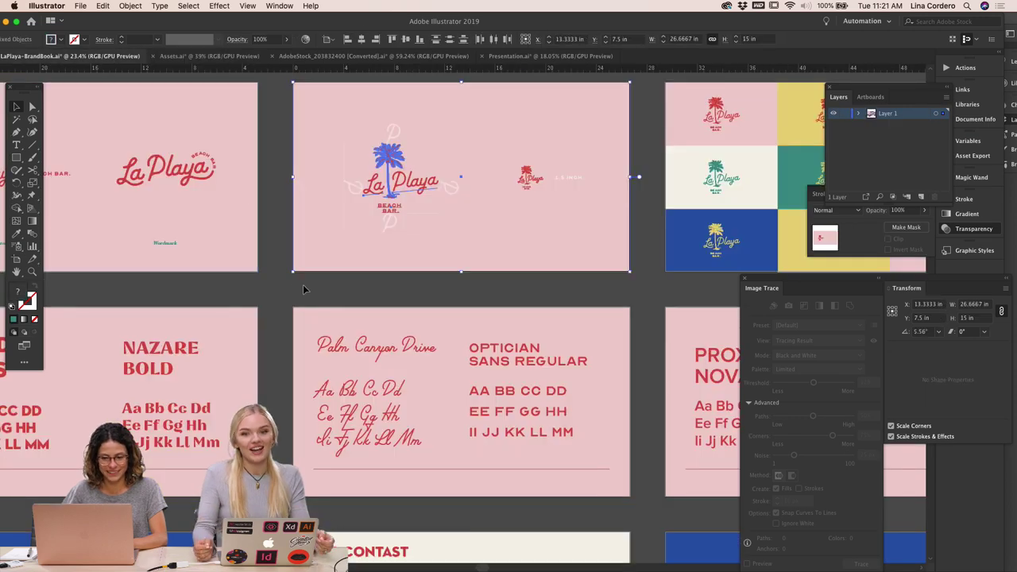
pyautogui.scroll(-5, 303, 290)
pyautogui.scroll(5, 303, 284)
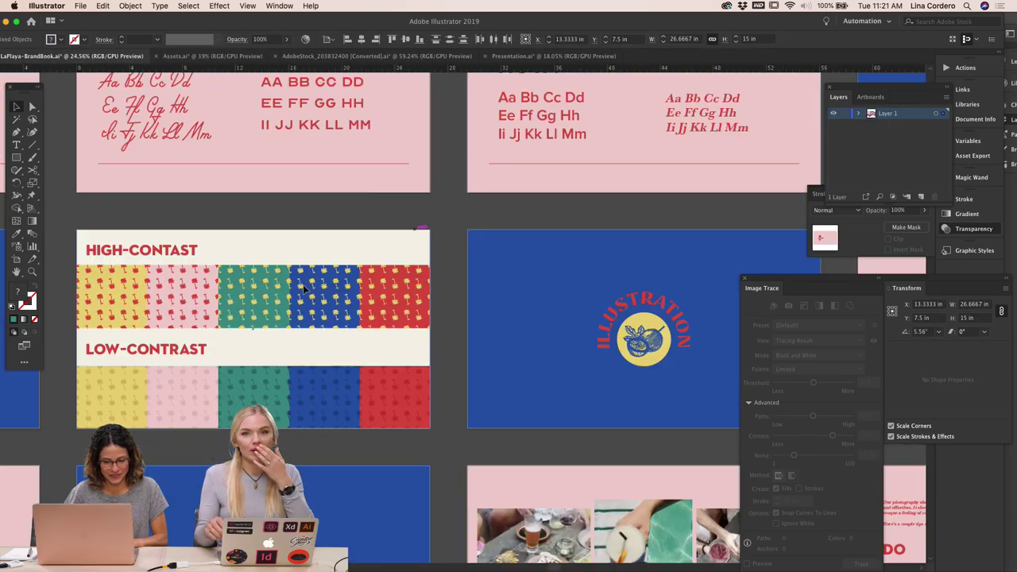
# Select only the teal low-contrast palm pattern group in the brand book
pyautogui.moveTo(286, 437); pyautogui.dragTo(241, 381)
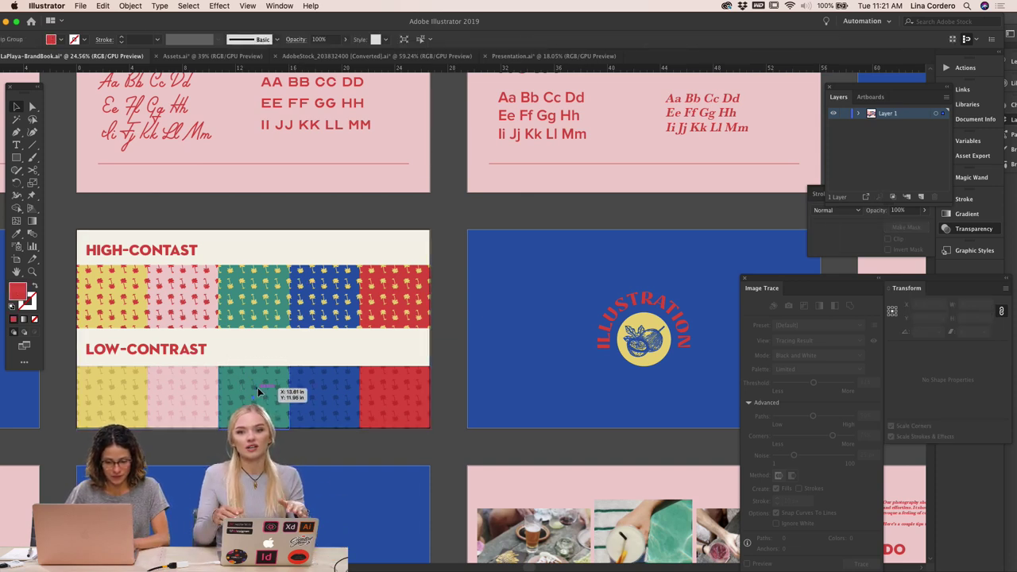
pyautogui.click(258, 387)
pyautogui.click(264, 368)
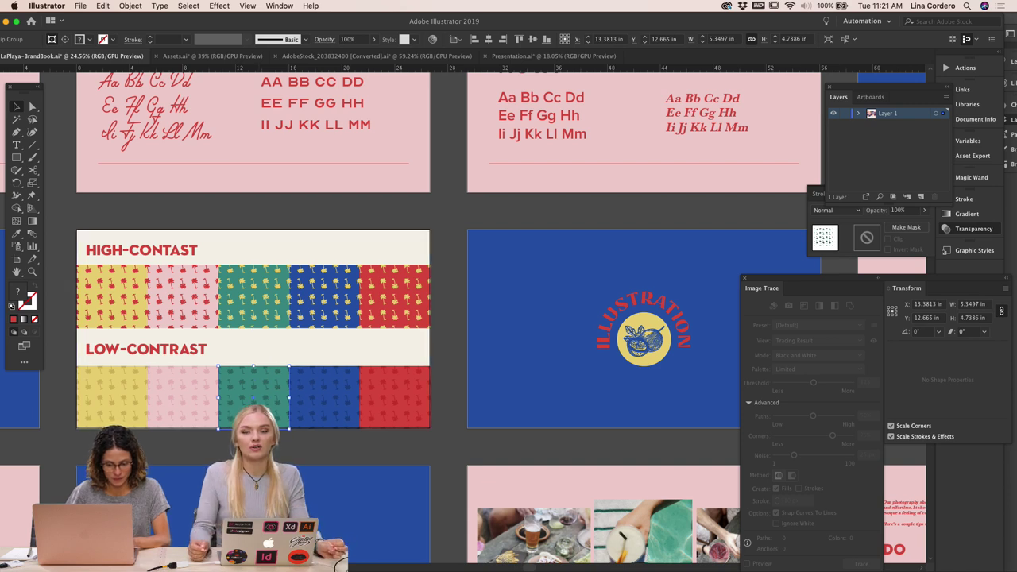
pyautogui.click(275, 360)
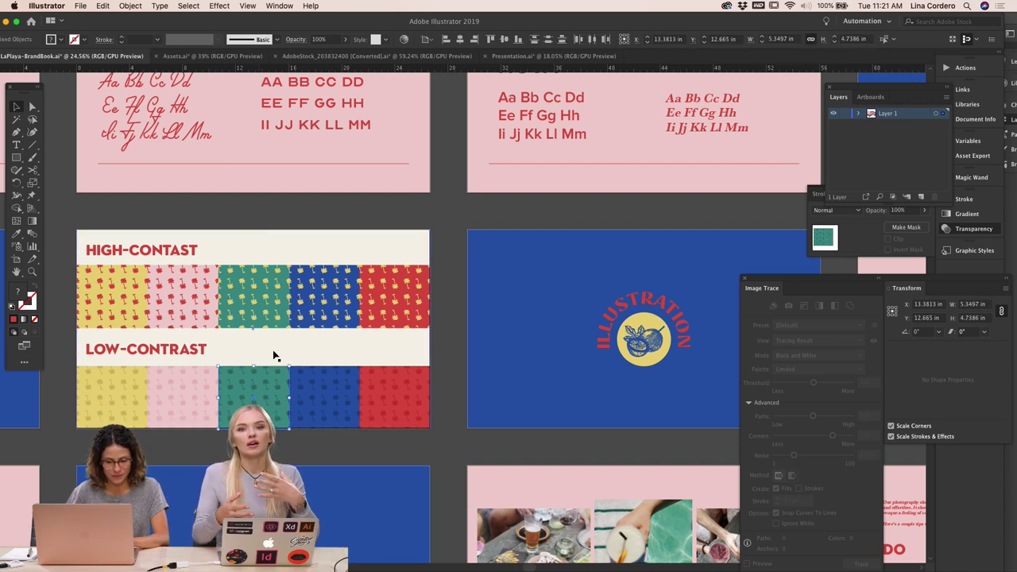
pyautogui.scroll(-6, 325, 384)
pyautogui.hscroll(10, 325, 384)
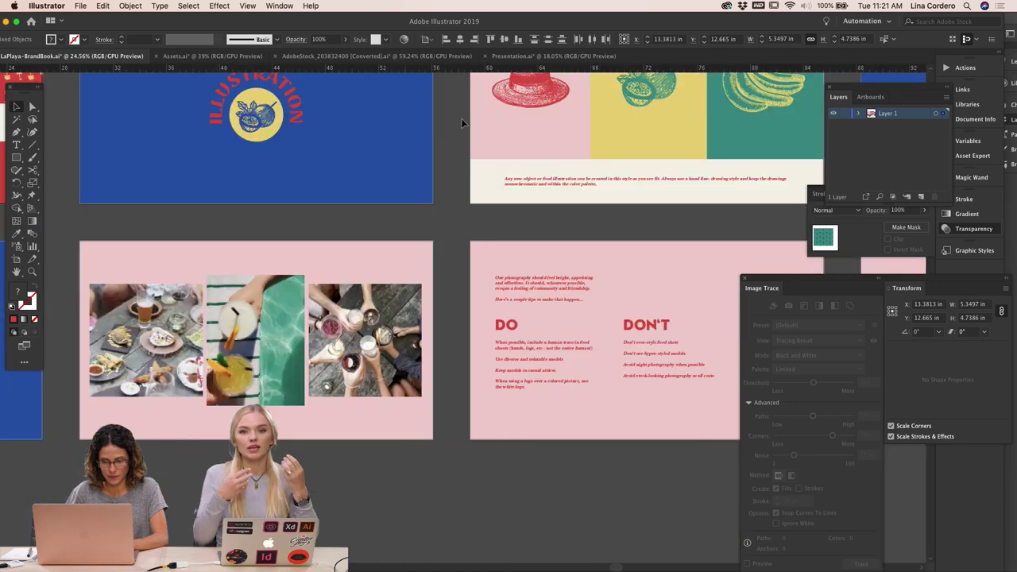
pyautogui.click(377, 55)
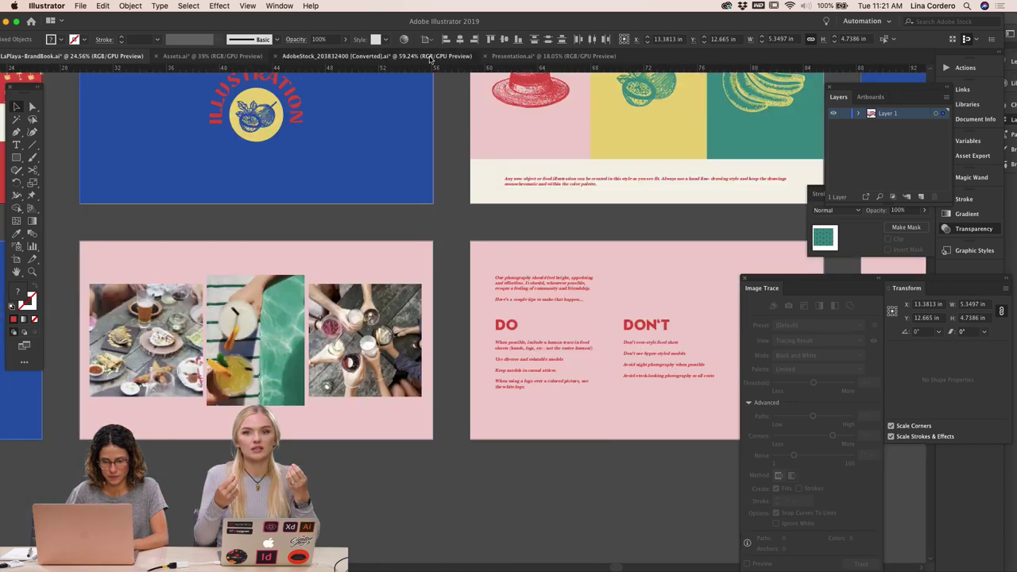
# Paste the teal palm-pattern tile into Assets.ai and enlarge it to about 851 × 754 pt
pyautogui.click(161, 55)
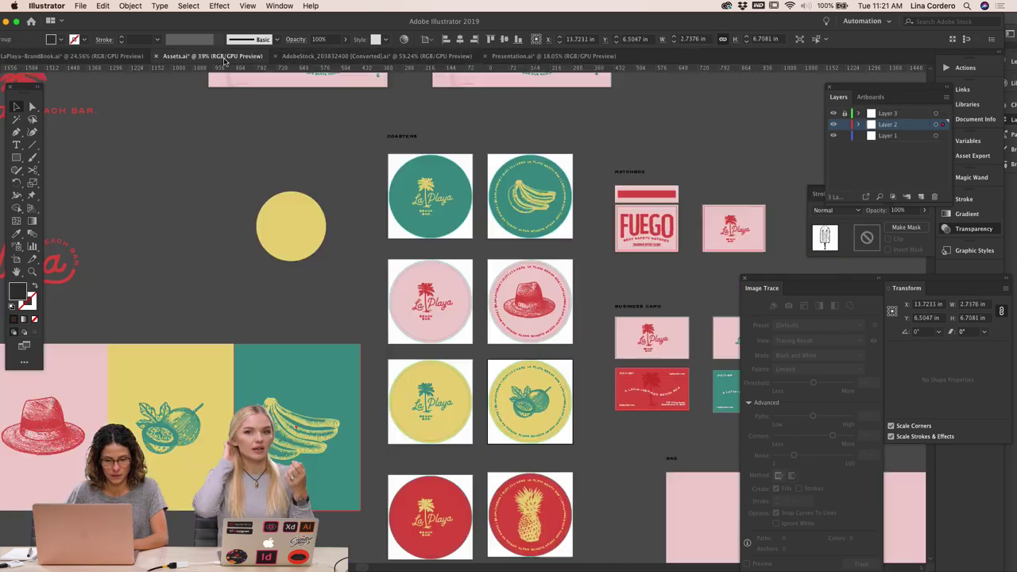
pyautogui.scroll(-3, 320, 276)
pyautogui.hscroll(4, 321, 279)
pyautogui.scroll(-8, 322, 279)
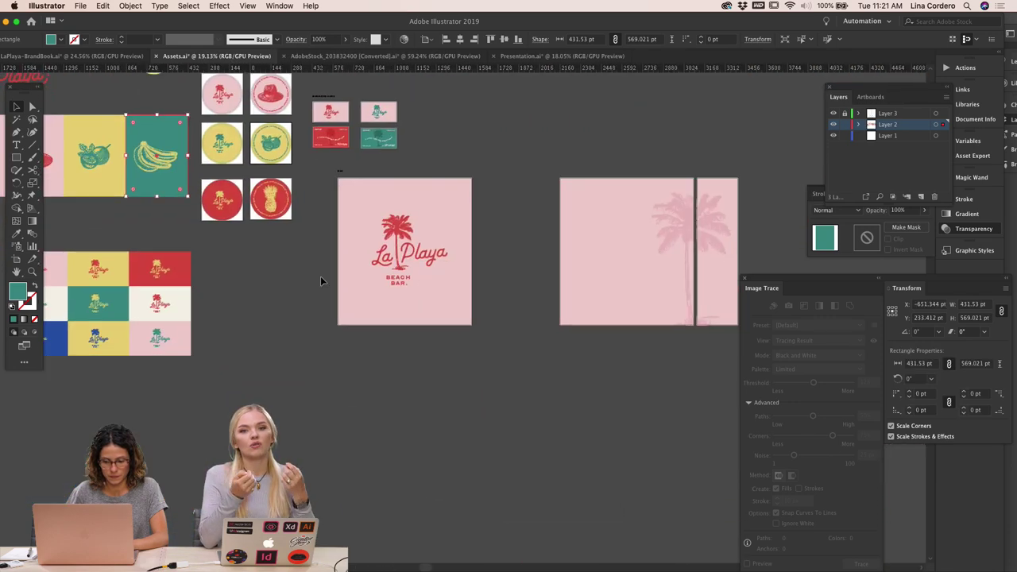
pyautogui.press('super+v')
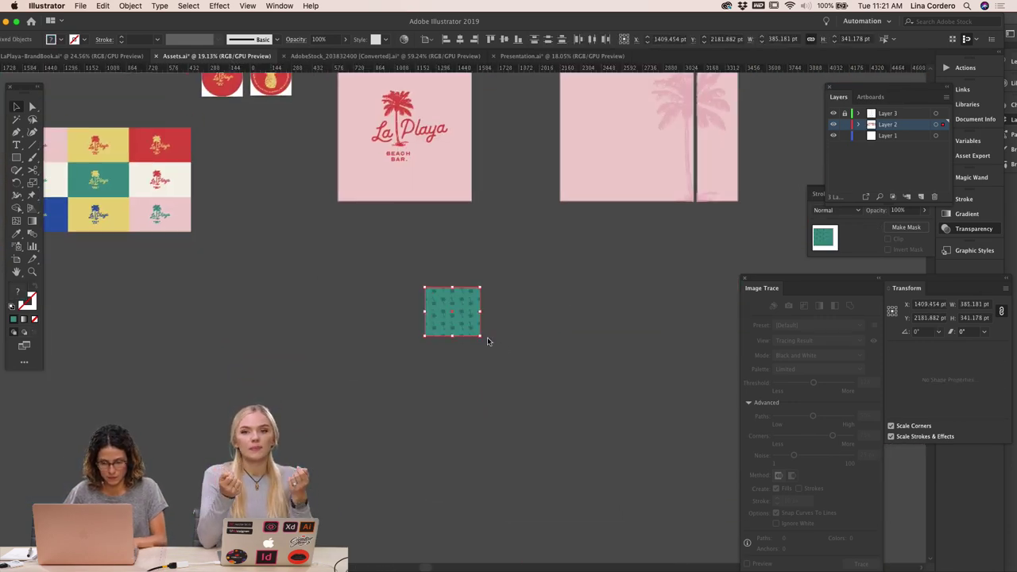
pyautogui.moveTo(479, 335); pyautogui.dragTo(548, 395)
pyautogui.hscroll(4, 434, 365)
pyautogui.click(506, 357)
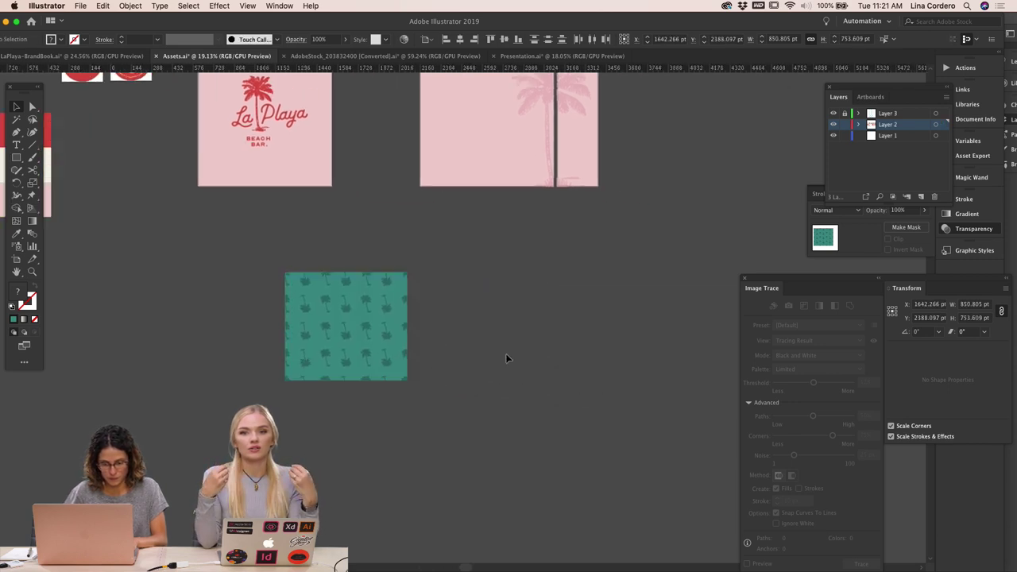
# Inspect the pasted tile's clip group and teal rectangle, then switch to Presentation.ai
pyautogui.scroll(2, 506, 357)
pyautogui.click(358, 298)
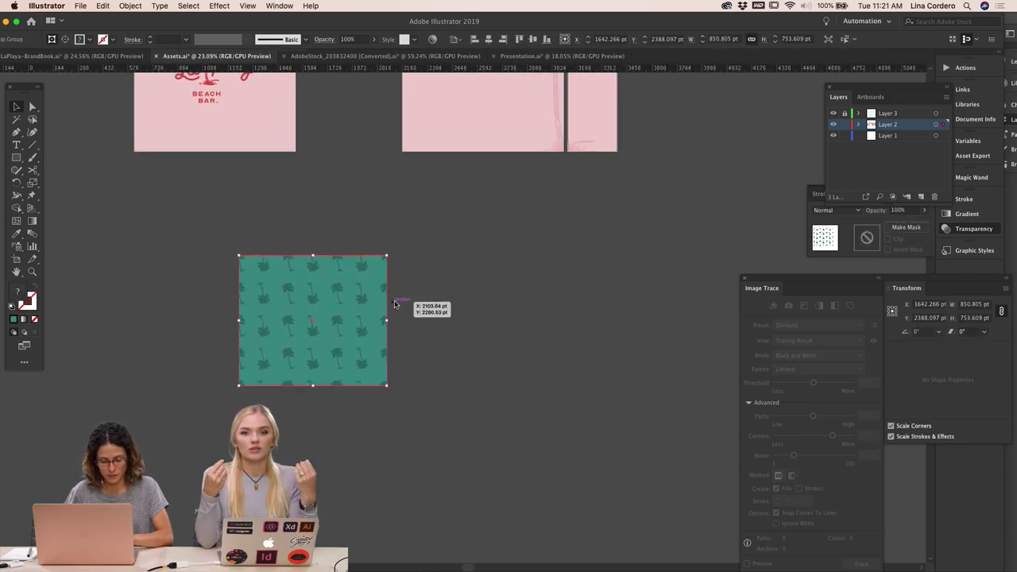
pyautogui.scroll(-3, 391, 298)
pyautogui.hscroll(-2, 390, 298)
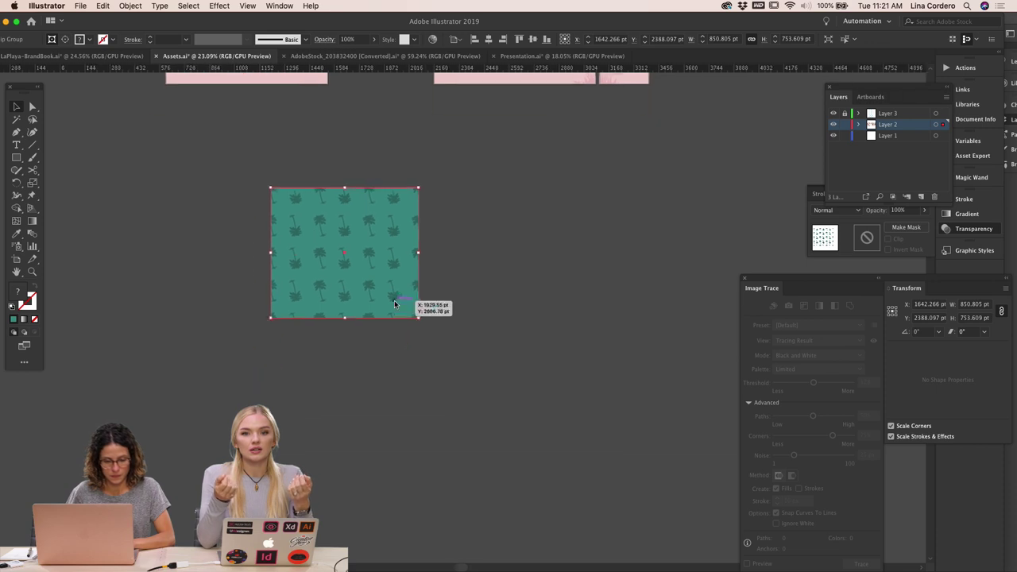
pyautogui.click(411, 209)
pyautogui.moveTo(168, 25); pyautogui.dragTo(211, 25)
pyautogui.click(369, 215)
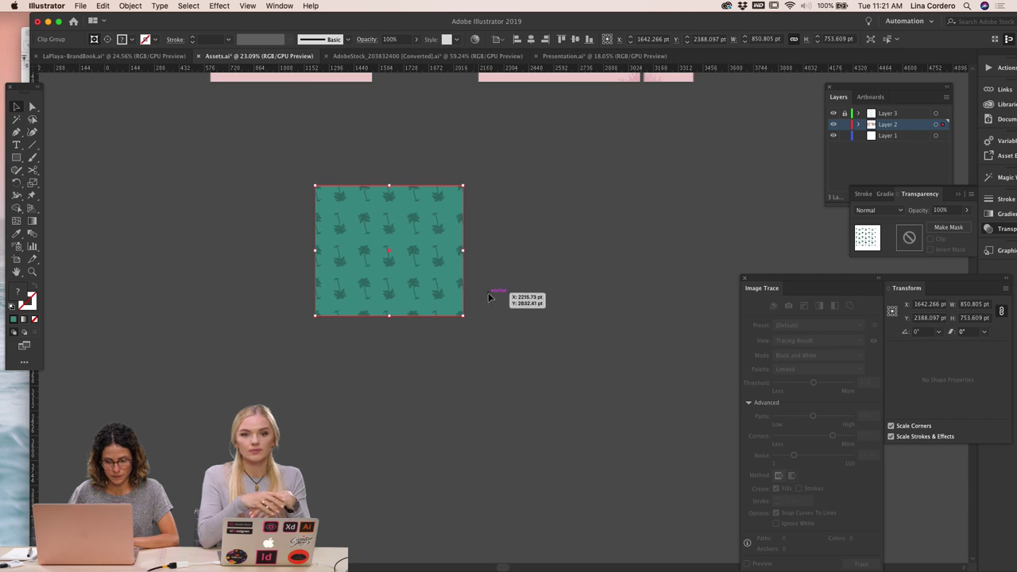
pyautogui.click(477, 330)
pyautogui.click(350, 197)
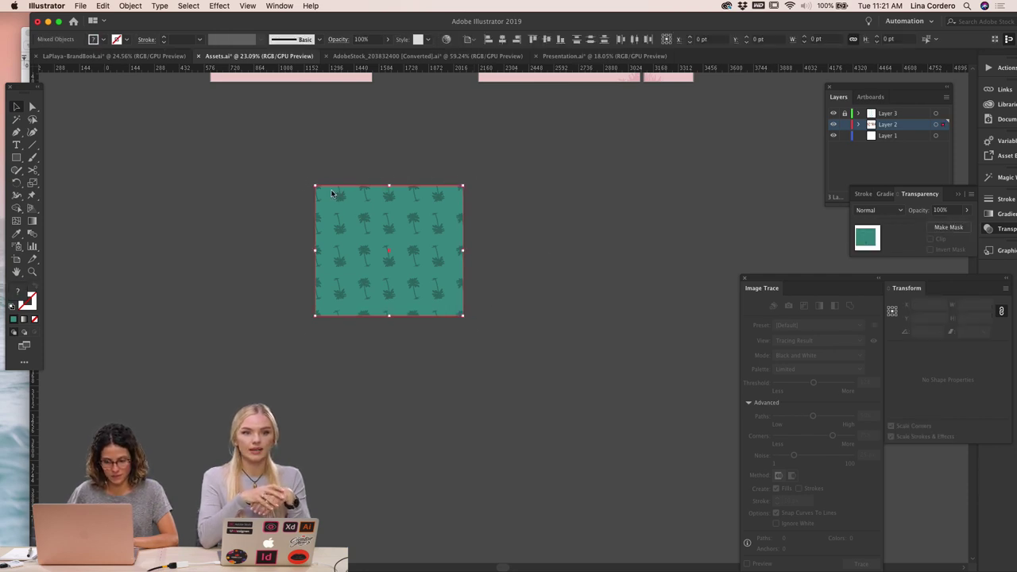
pyautogui.rightClick(353, 200)
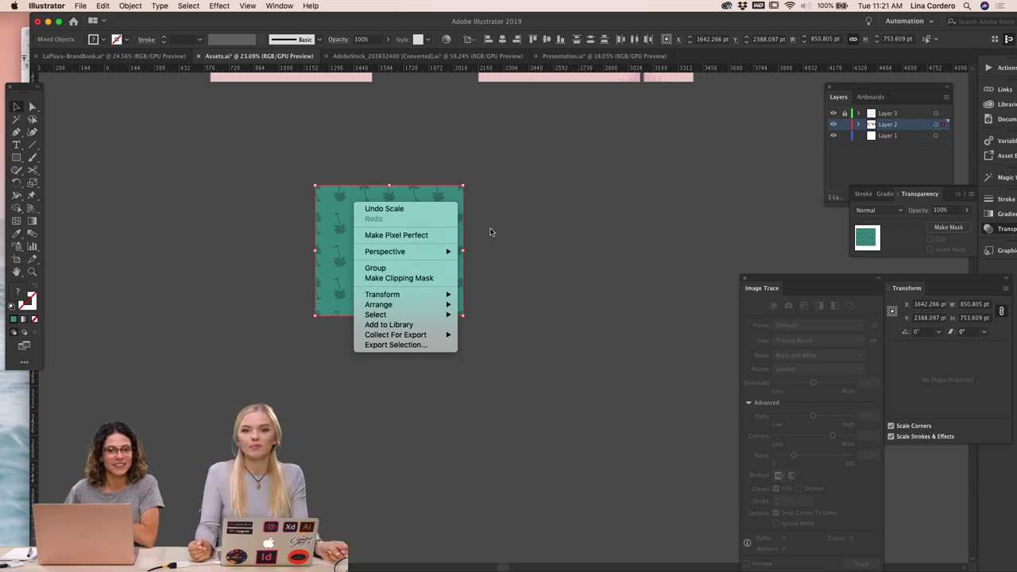
pyautogui.click(518, 232)
pyautogui.click(529, 233)
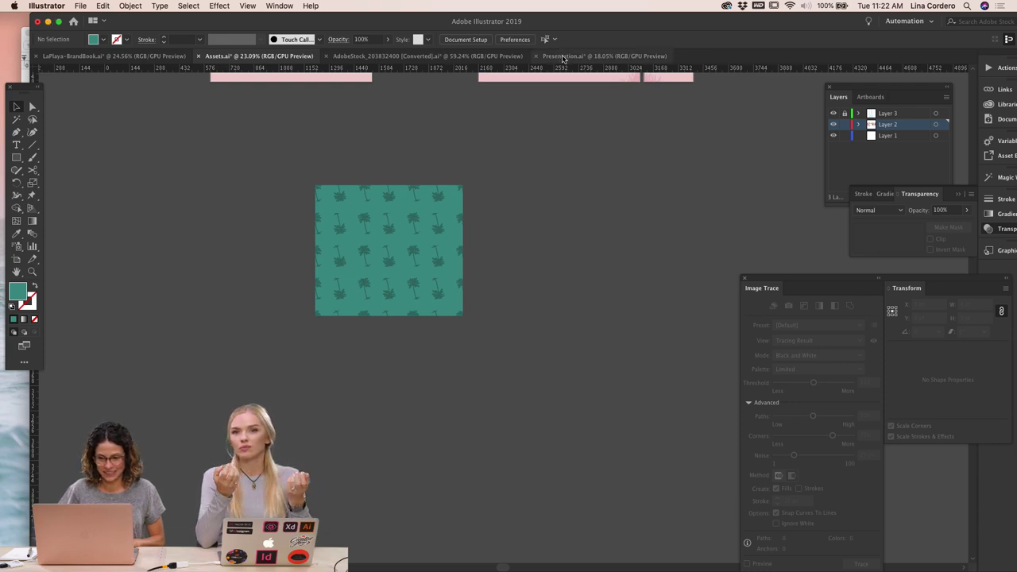
pyautogui.click(604, 55)
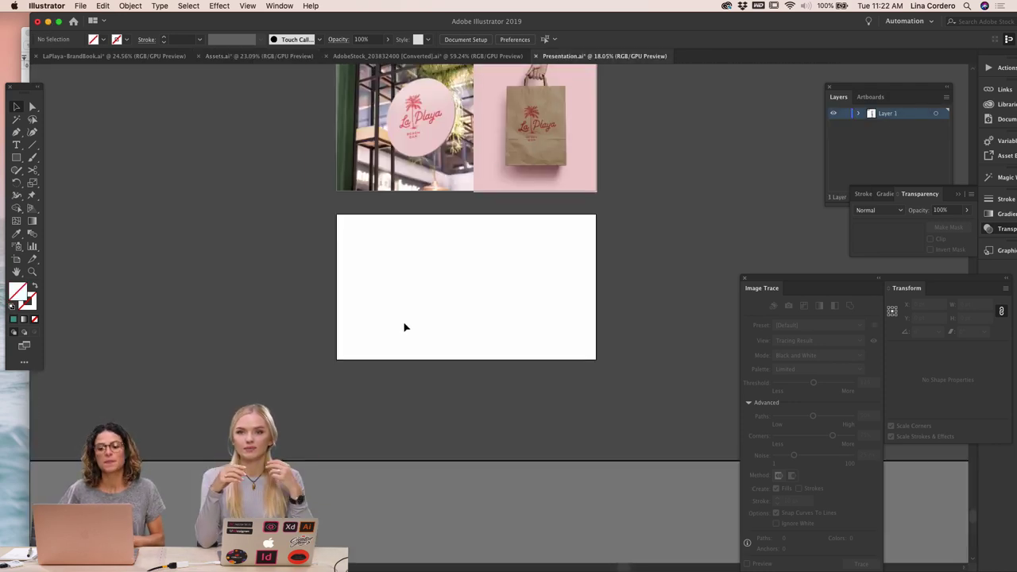
pyautogui.scroll(3, 404, 324)
pyautogui.hscroll(3, 404, 324)
pyautogui.hscroll(3, 459, 258)
pyautogui.scroll(15, 459, 258)
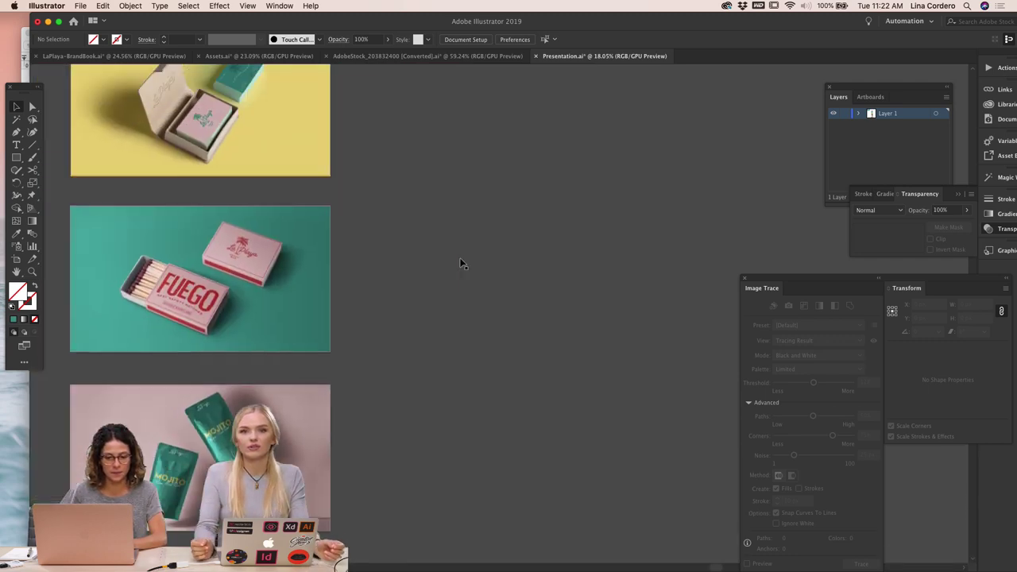
pyautogui.scroll(5, 459, 257)
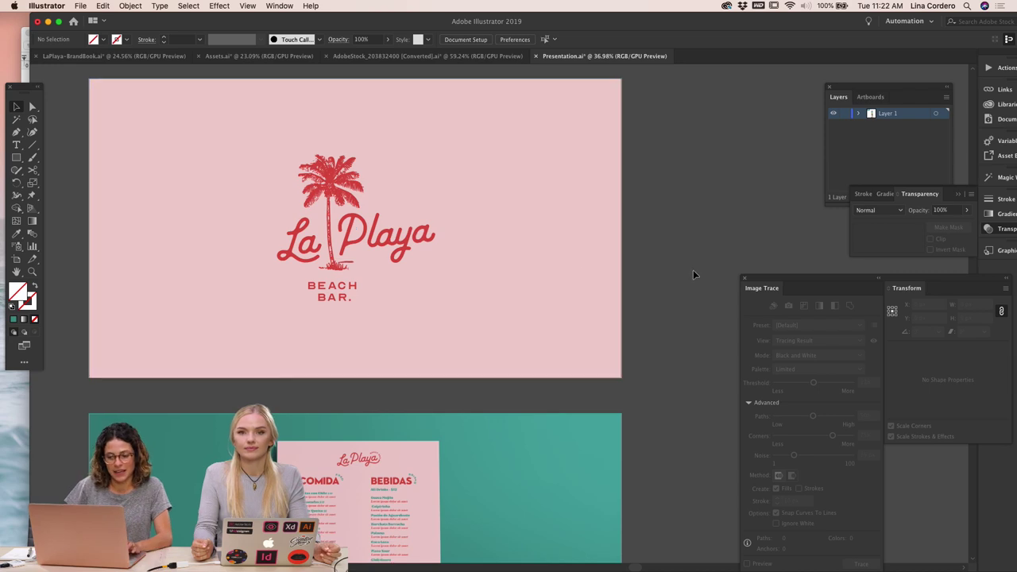
pyautogui.scroll(-1, 693, 274)
pyautogui.hscroll(-1, 693, 274)
pyautogui.scroll(-6, 693, 274)
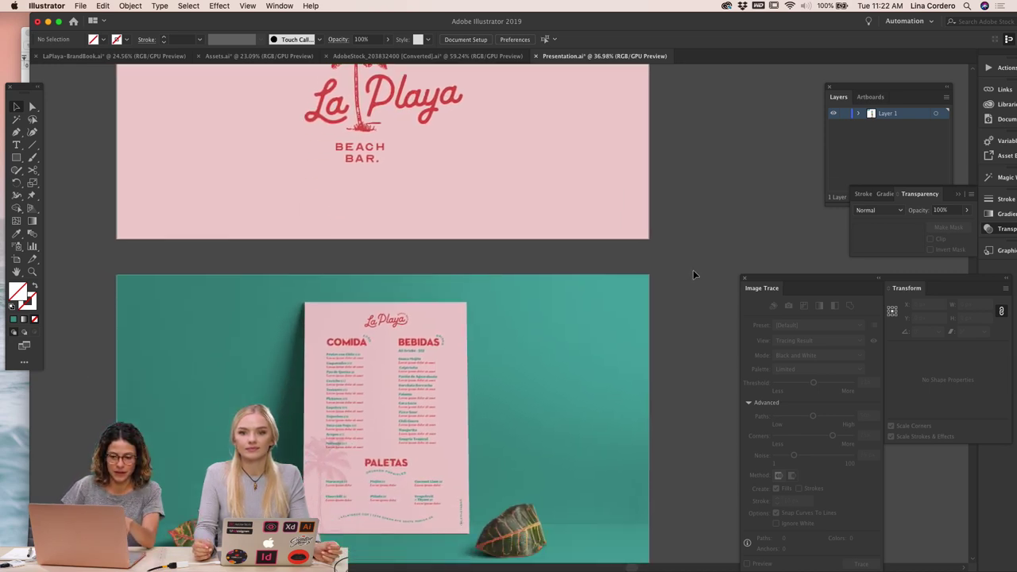
pyautogui.scroll(8, 693, 274)
pyautogui.scroll(2, 693, 275)
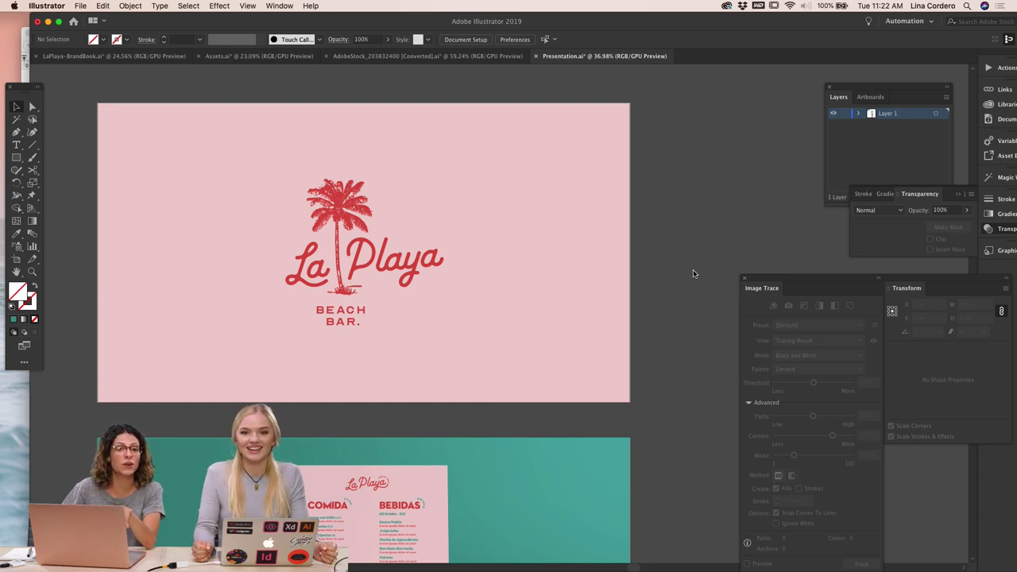
pyautogui.scroll(-1, 693, 273)
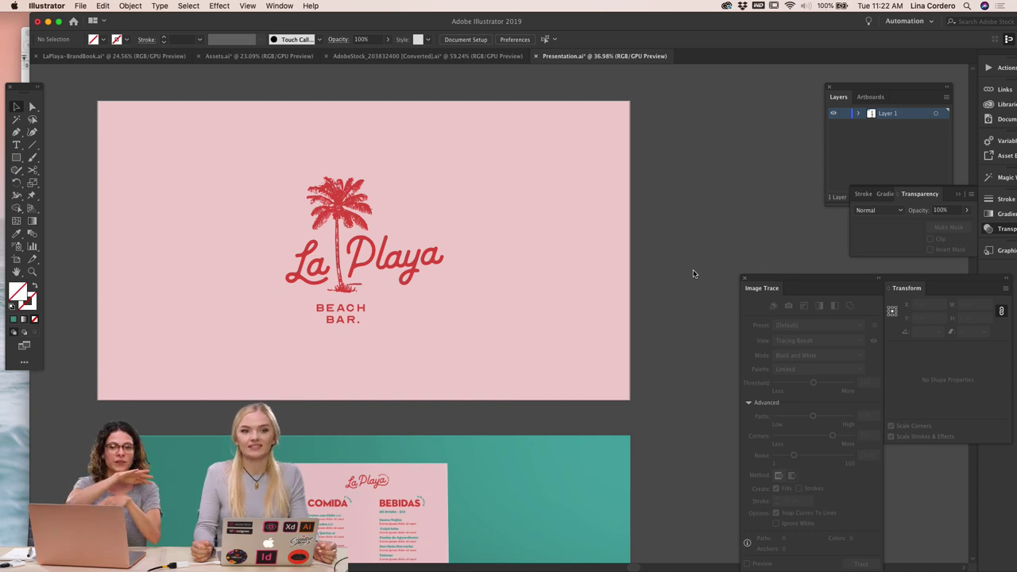
pyautogui.scroll(-10, 693, 273)
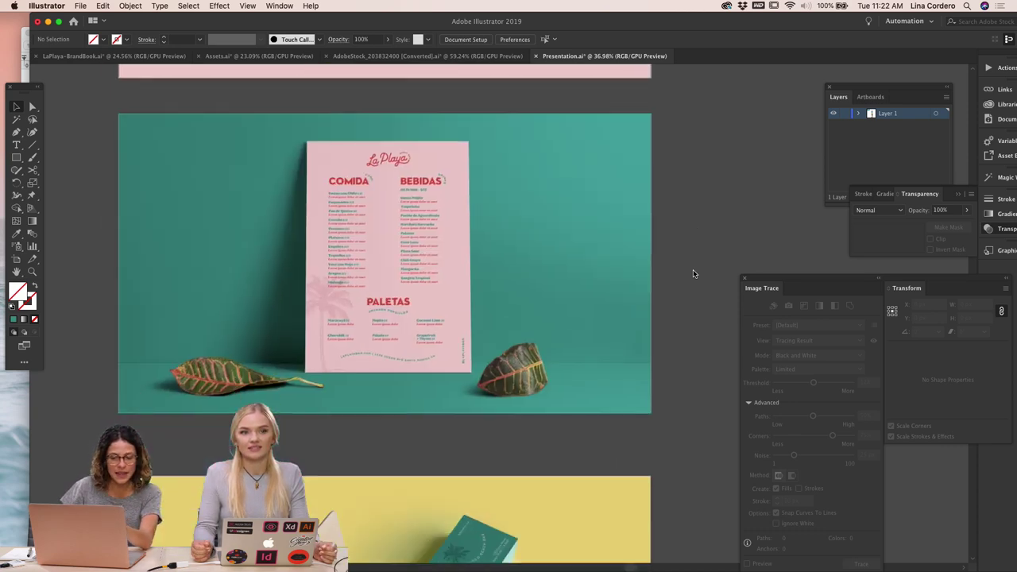
pyautogui.scroll(-10, 693, 273)
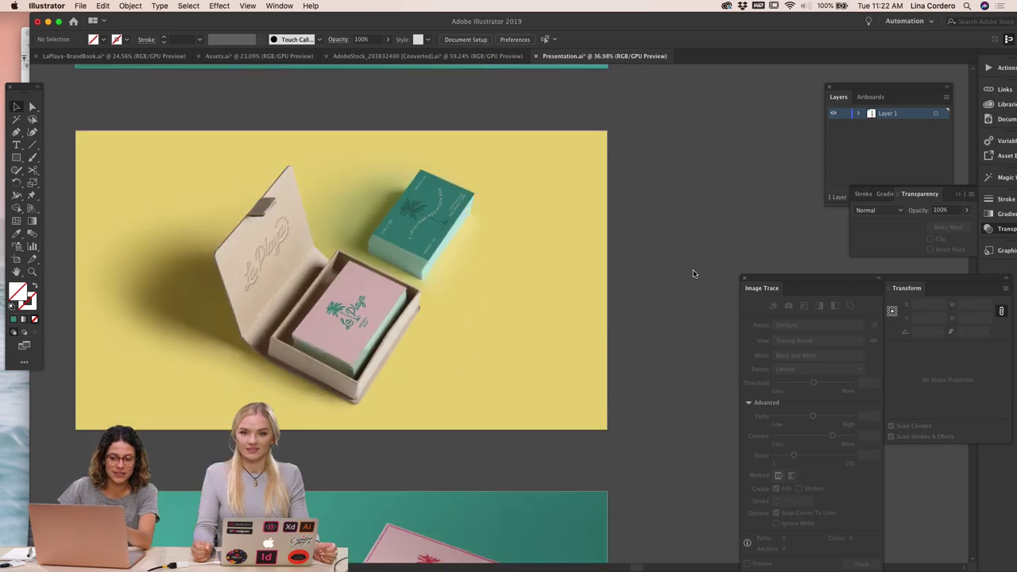
pyautogui.scroll(-10, 693, 273)
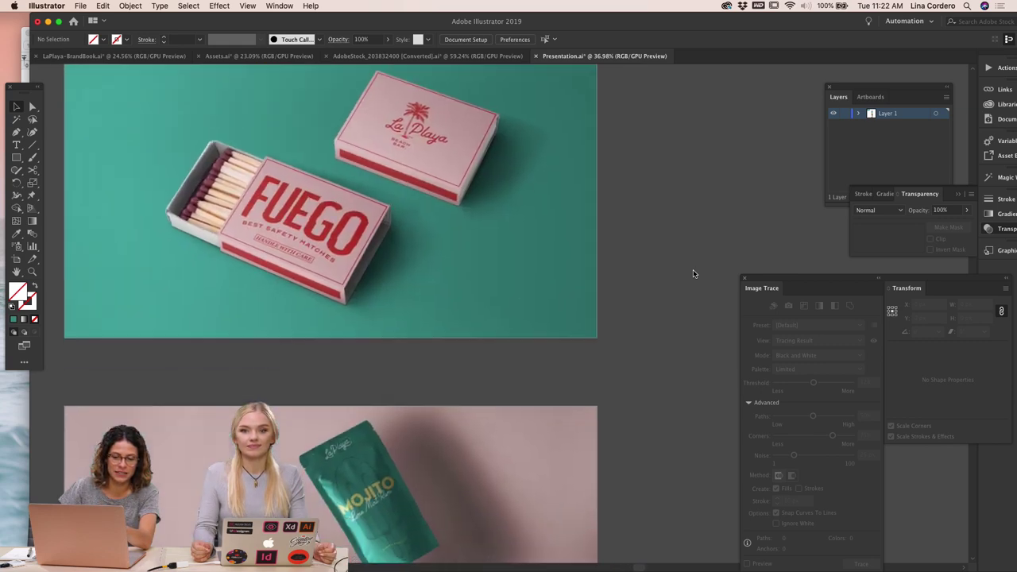
pyautogui.scroll(-5, 693, 273)
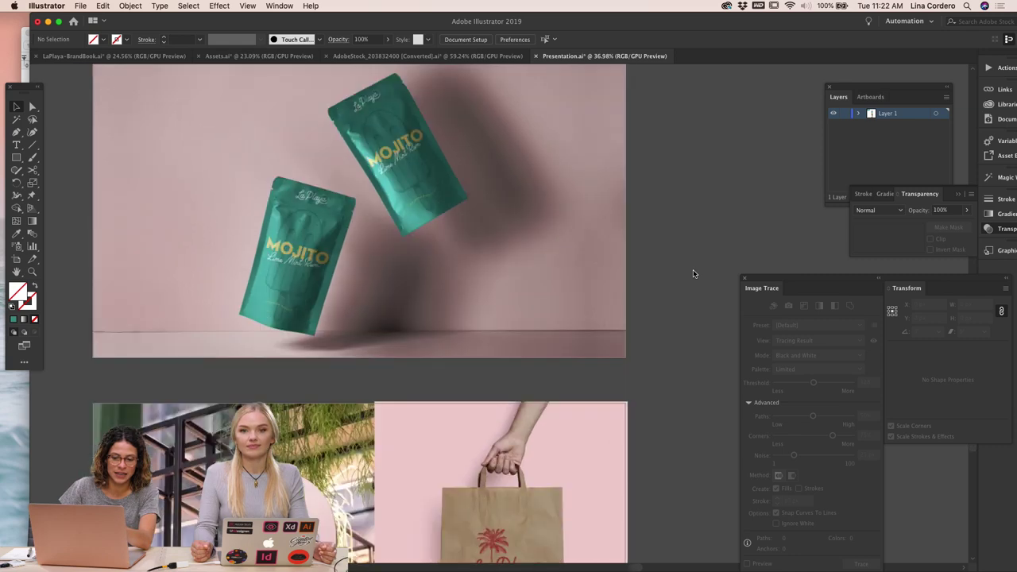
pyautogui.scroll(-8, 693, 273)
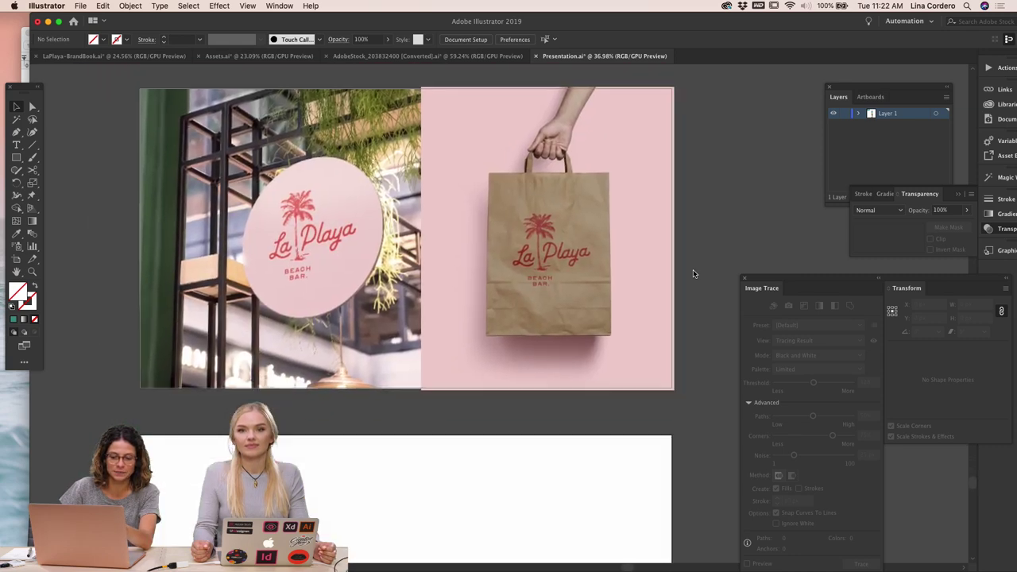
pyautogui.scroll(-5, 707, 547)
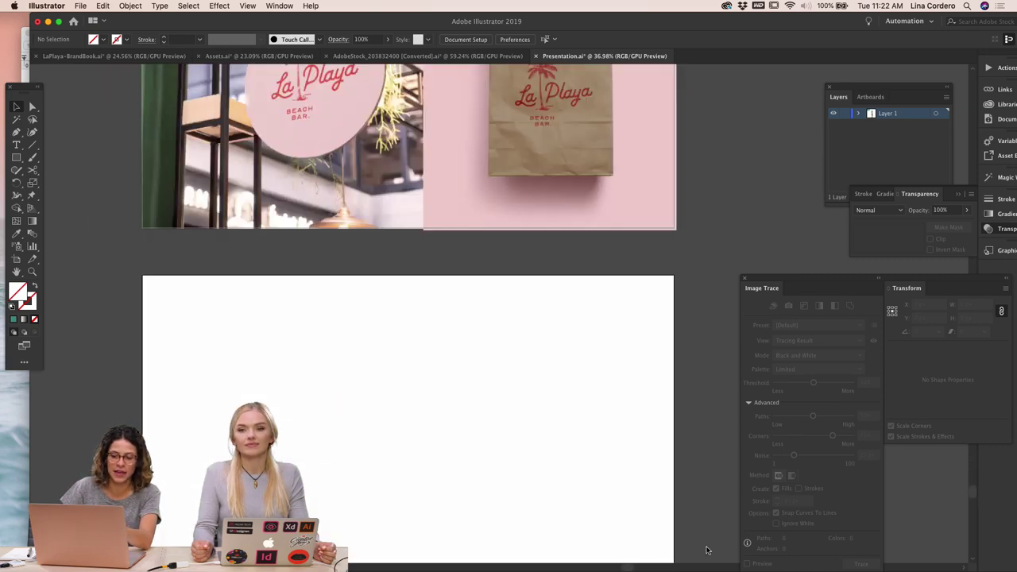
pyautogui.scroll(-8, 707, 550)
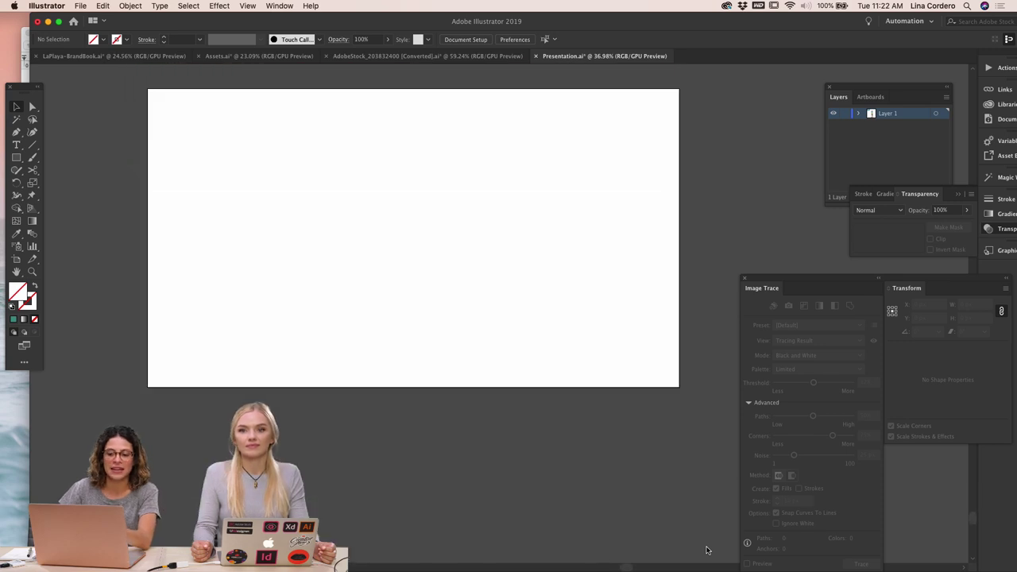
pyautogui.scroll(-3, 707, 550)
pyautogui.scroll(5, 708, 549)
pyautogui.moveTo(718, 566)
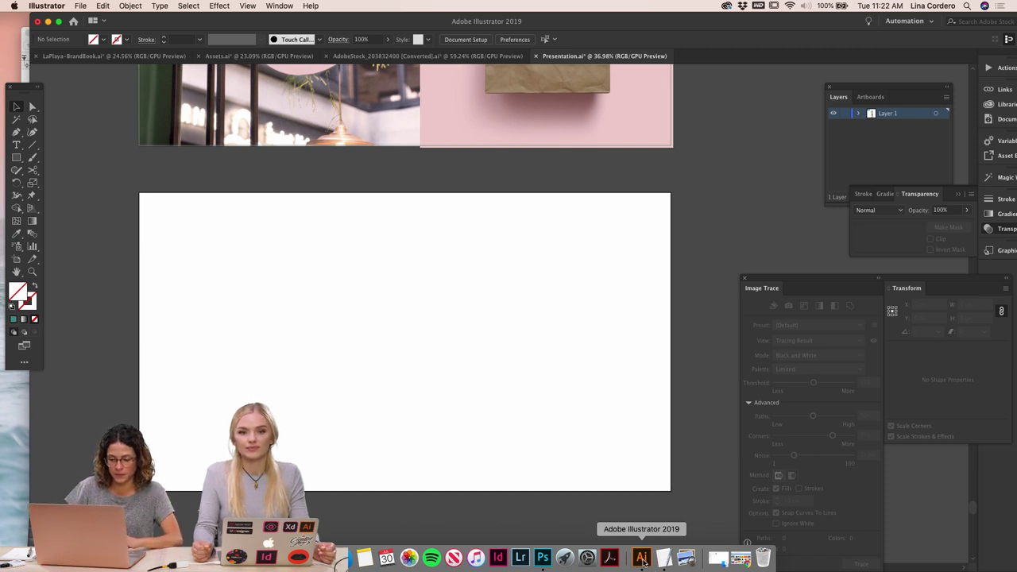
# Switch from Photoshop's La Playa mockup to the Presentation document in Illustrator
pyautogui.click(543, 558)
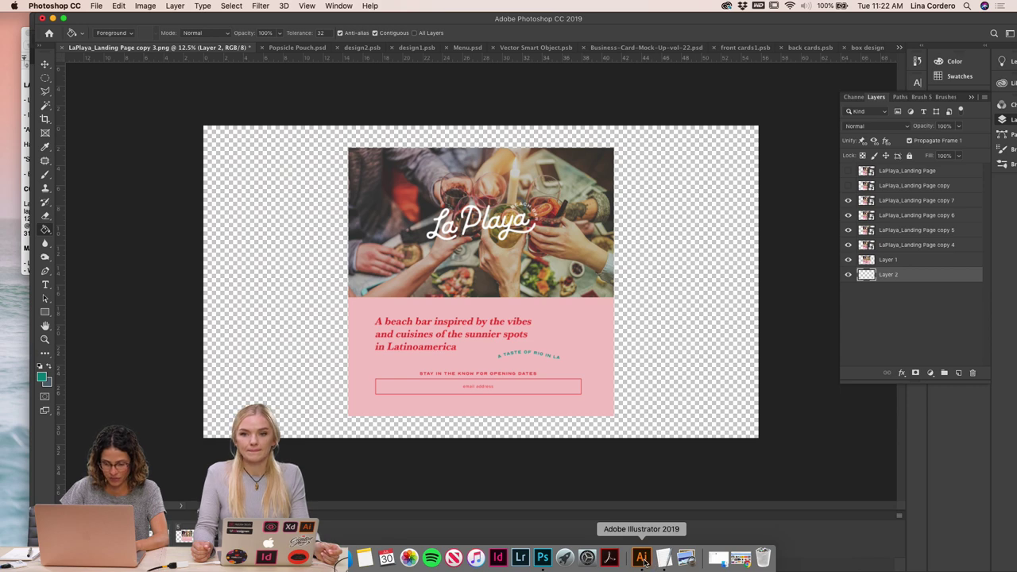
pyautogui.click(642, 559)
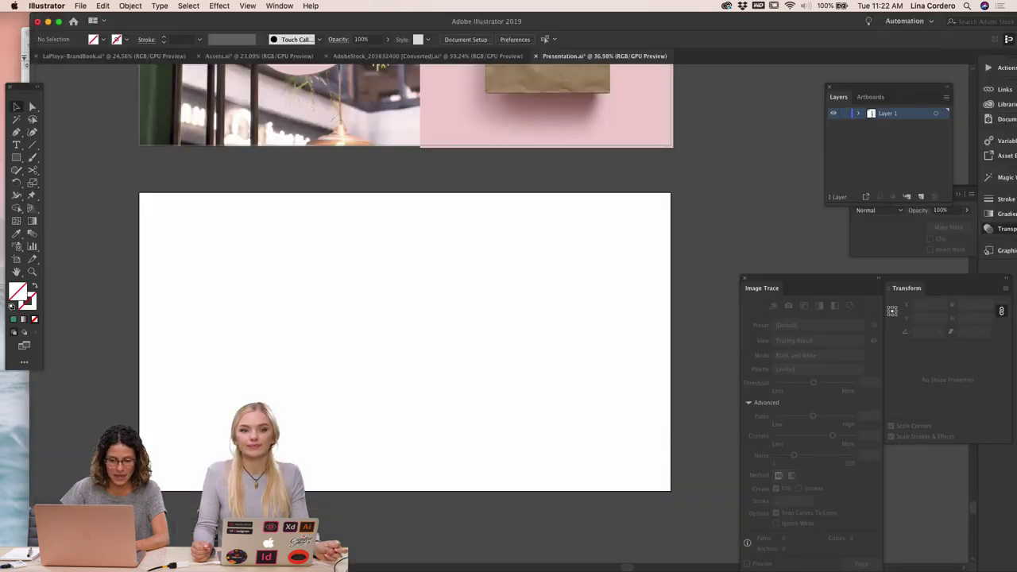
# Open the Assets.ai document and marquee-select the whole teal palm-pattern square
pyautogui.click(415, 61)
pyautogui.click(259, 57)
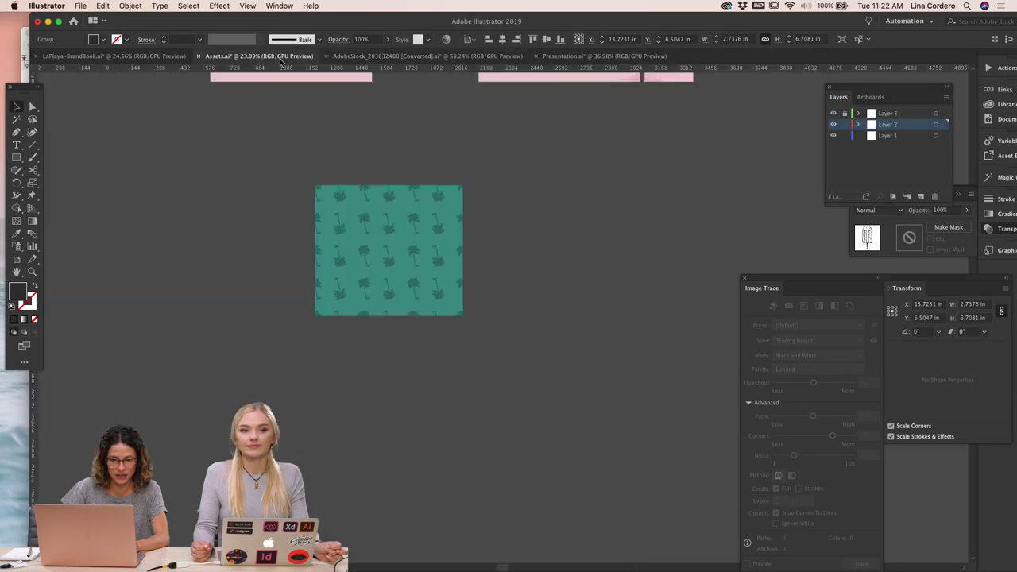
pyautogui.hscroll(5, 296, 193)
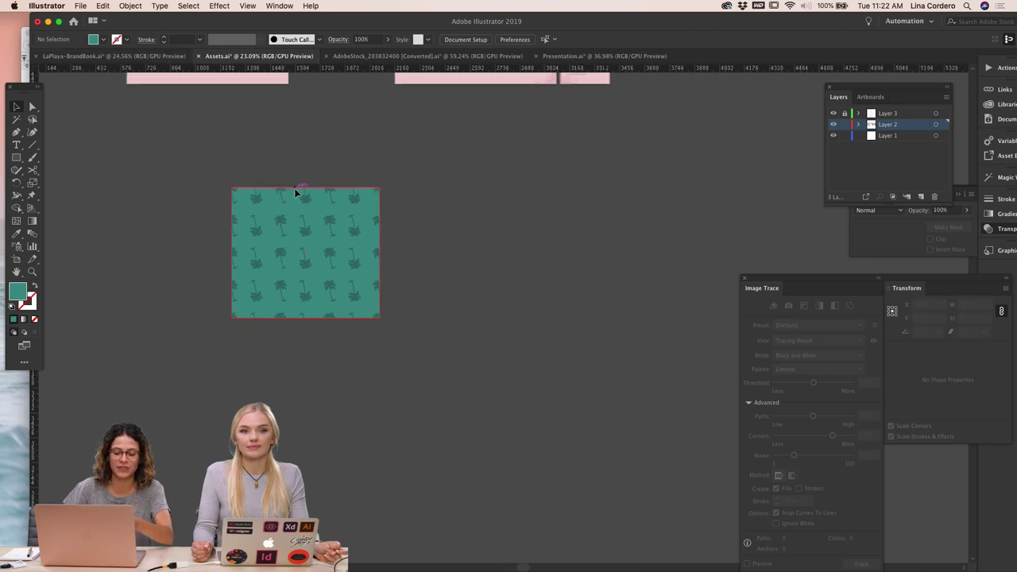
pyautogui.moveTo(210, 172); pyautogui.dragTo(433, 350)
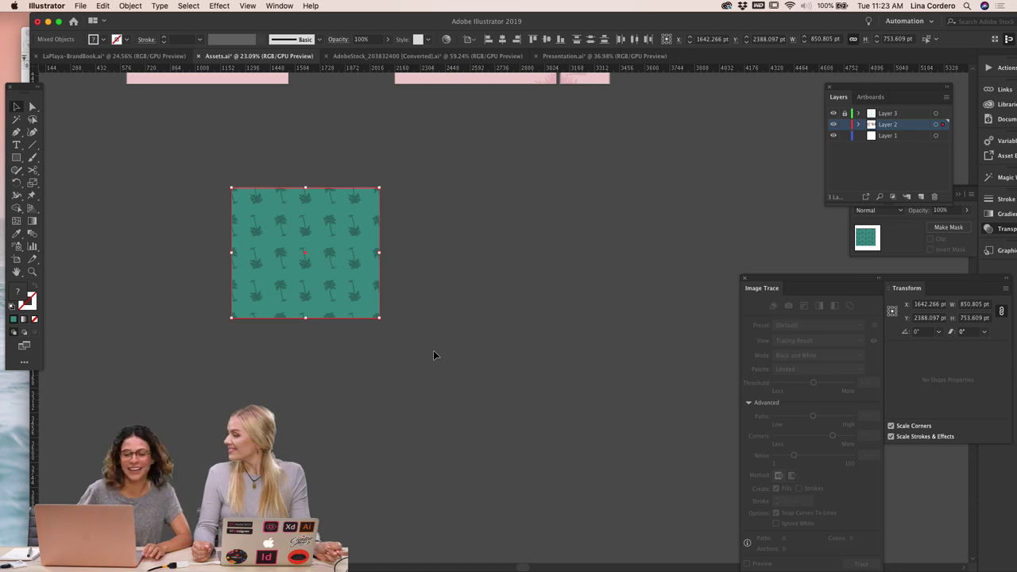
# Look through the LaPlaya-BrandBook and popsicle stock art documents, then return to Assets.ai
pyautogui.click(152, 53)
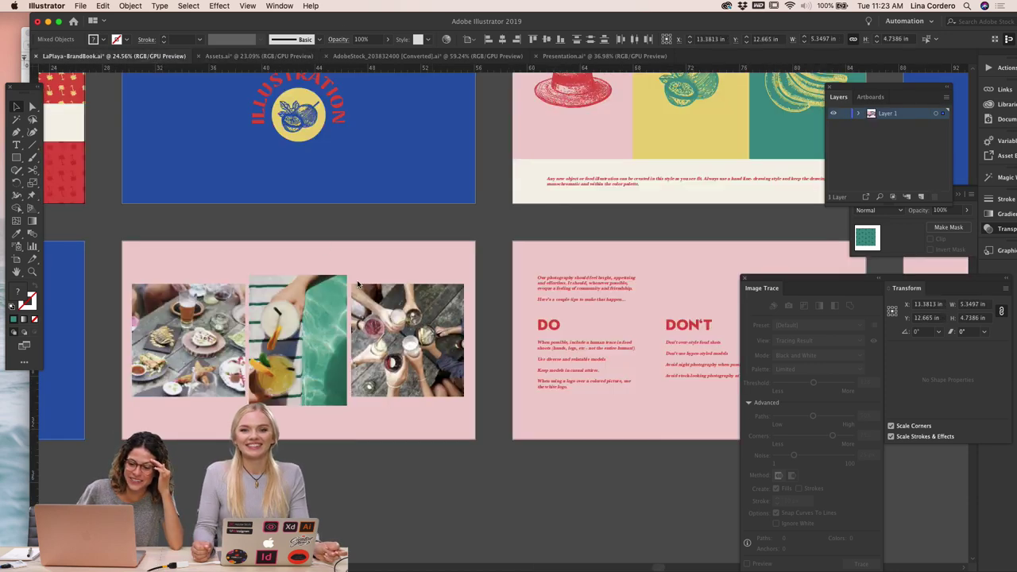
pyautogui.scroll(5, 357, 285)
pyautogui.scroll(-3, 356, 285)
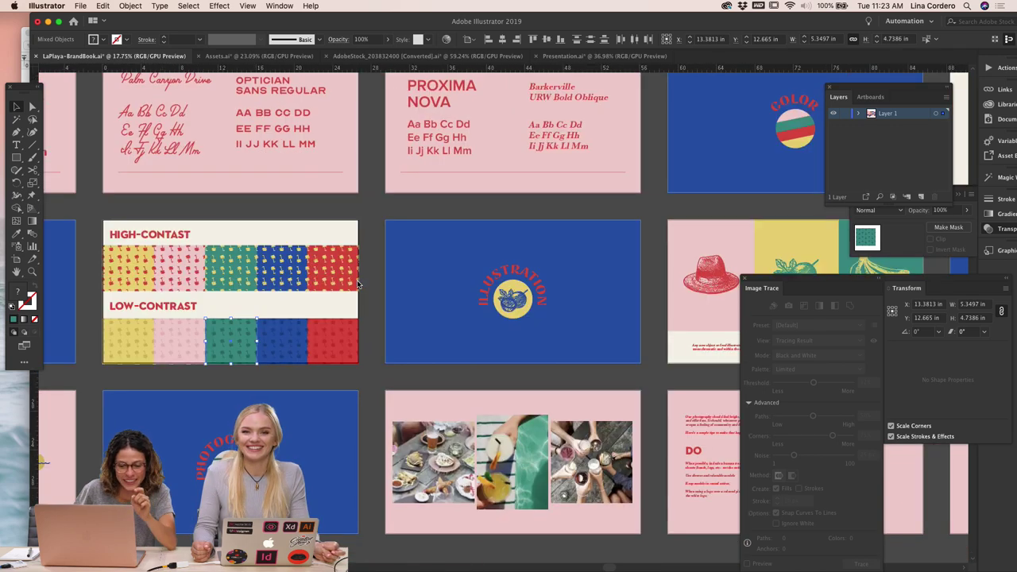
pyautogui.scroll(-2, 357, 285)
pyautogui.hscroll(-2, 357, 285)
pyautogui.click(413, 56)
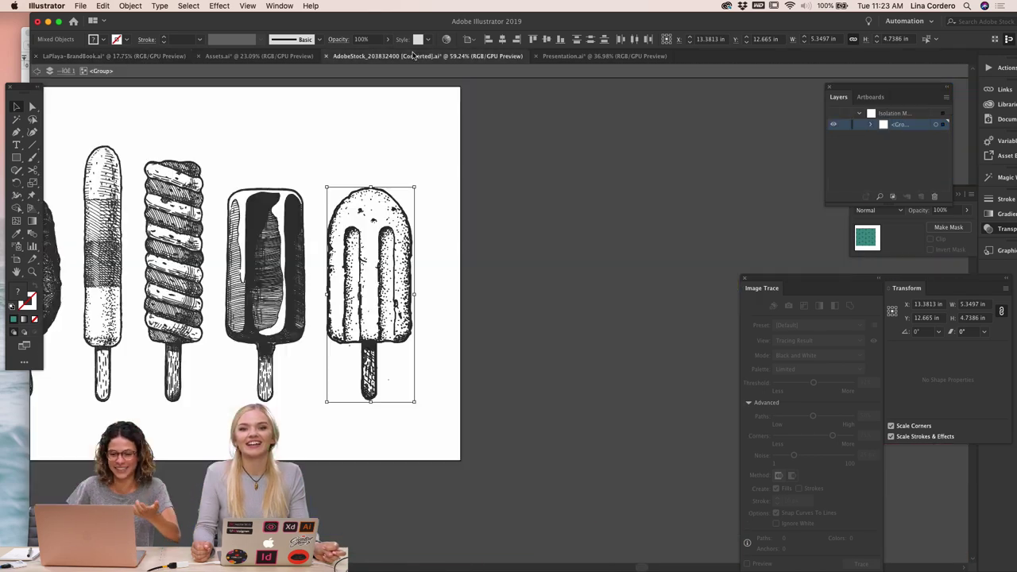
pyautogui.click(262, 56)
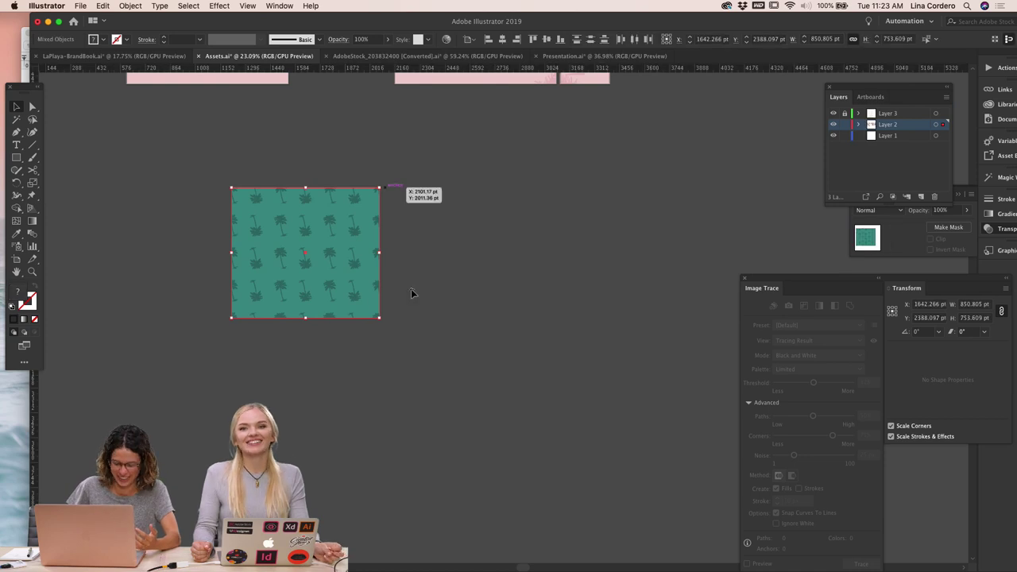
# Open and dismiss the context menu on the pattern square, and nudge the window left
pyautogui.rightClick(242, 216)
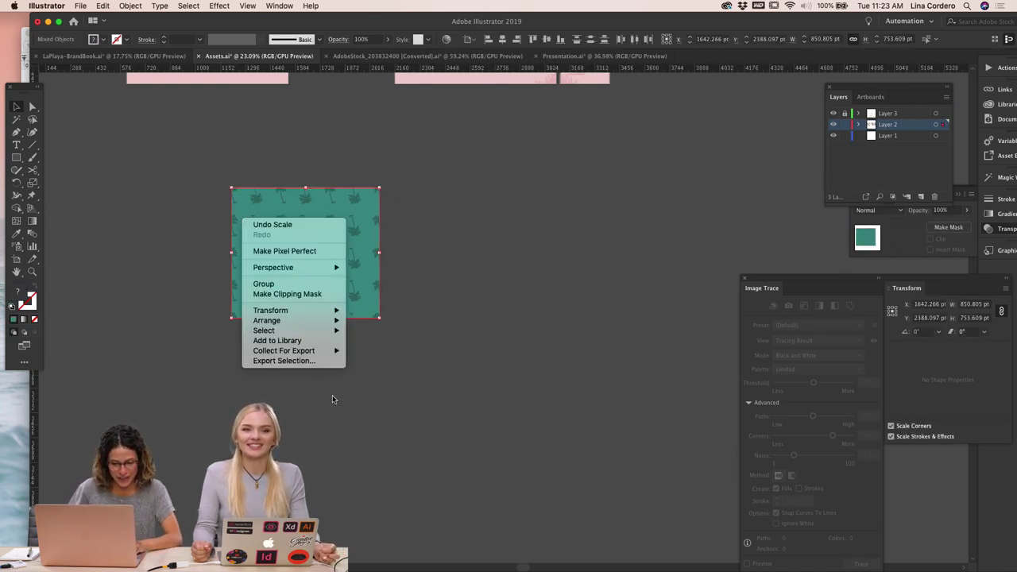
pyautogui.click(219, 143)
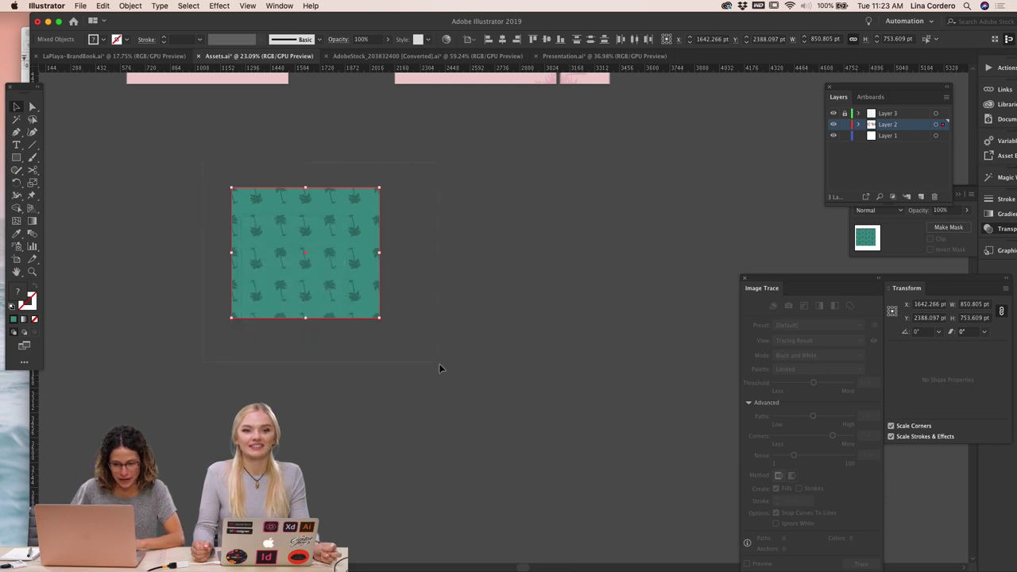
pyautogui.moveTo(443, 18); pyautogui.dragTo(402, 17)
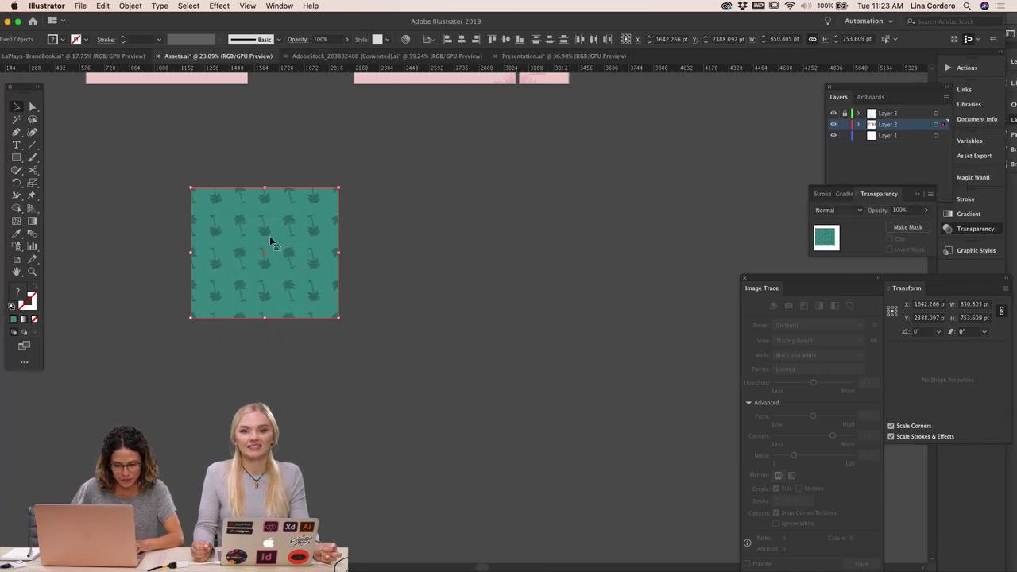
# Inspect the fill swatches list and its options menu, then bring up the Object menu
pyautogui.click(63, 40)
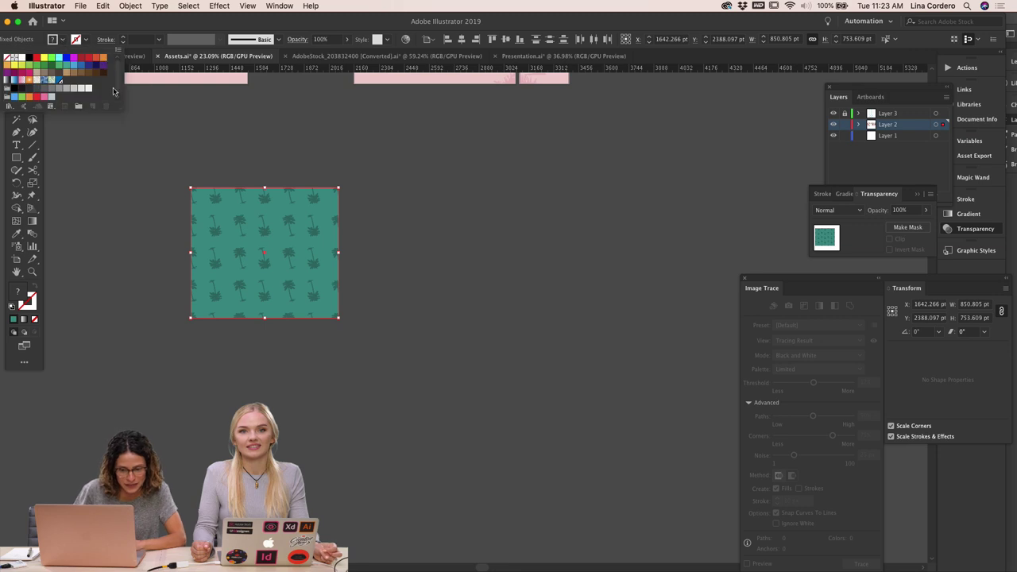
pyautogui.click(117, 52)
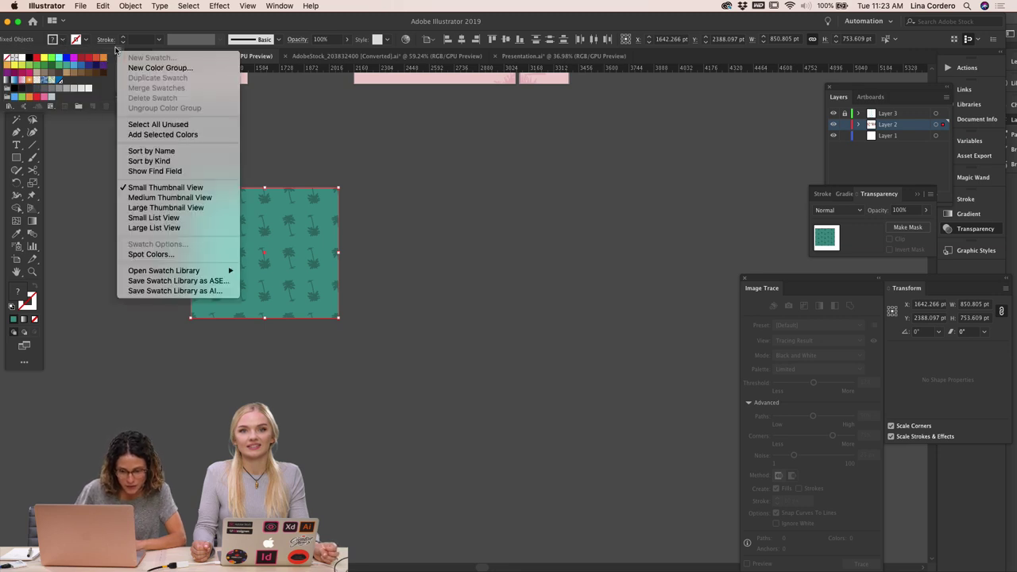
pyautogui.click(88, 139)
pyautogui.click(111, 130)
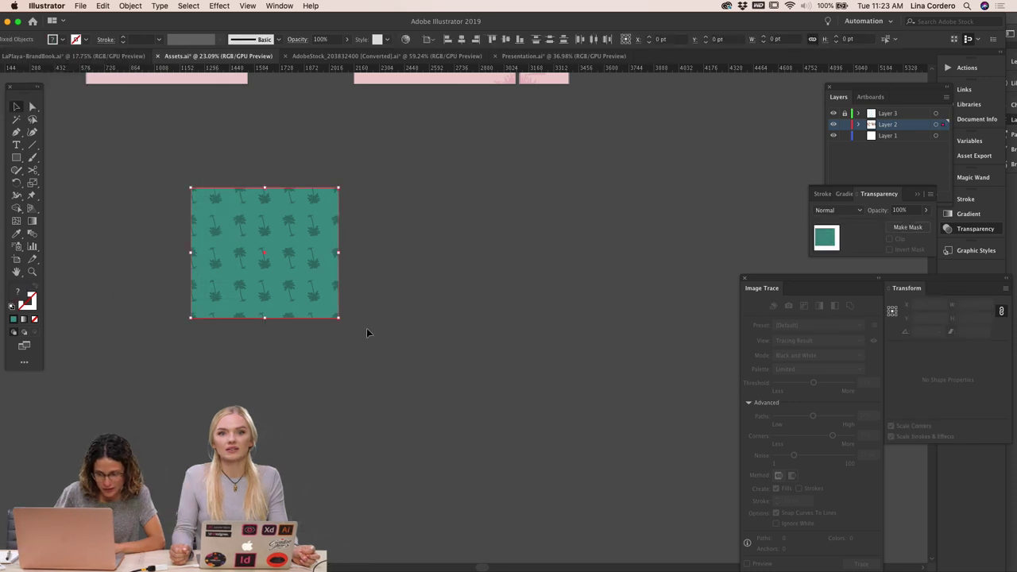
pyautogui.click(130, 5)
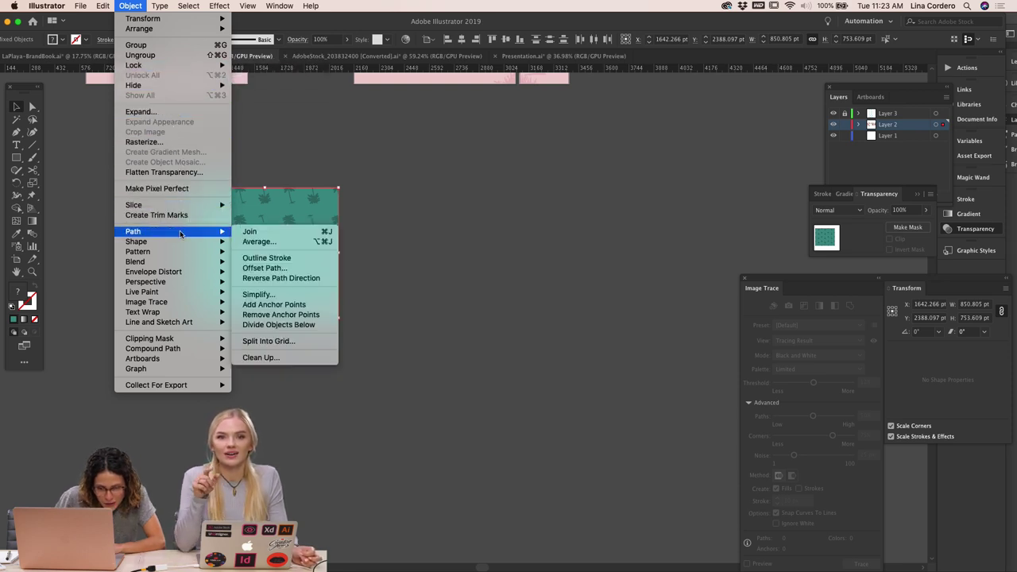
# Make a pattern from the teal palm tile with Object > Pattern > Make, then exit pattern editing
pyautogui.click(247, 257)
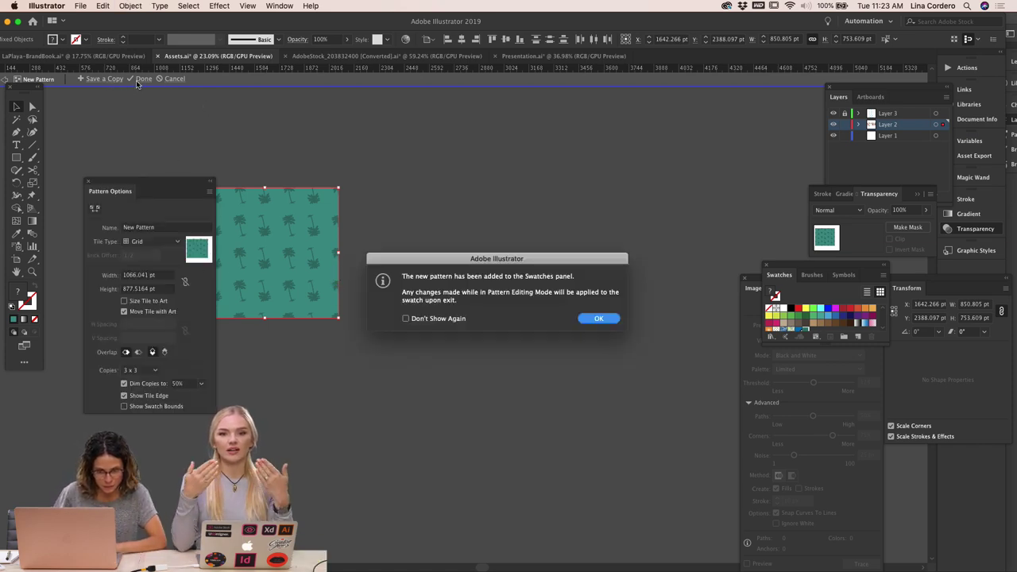
pyautogui.click(600, 318)
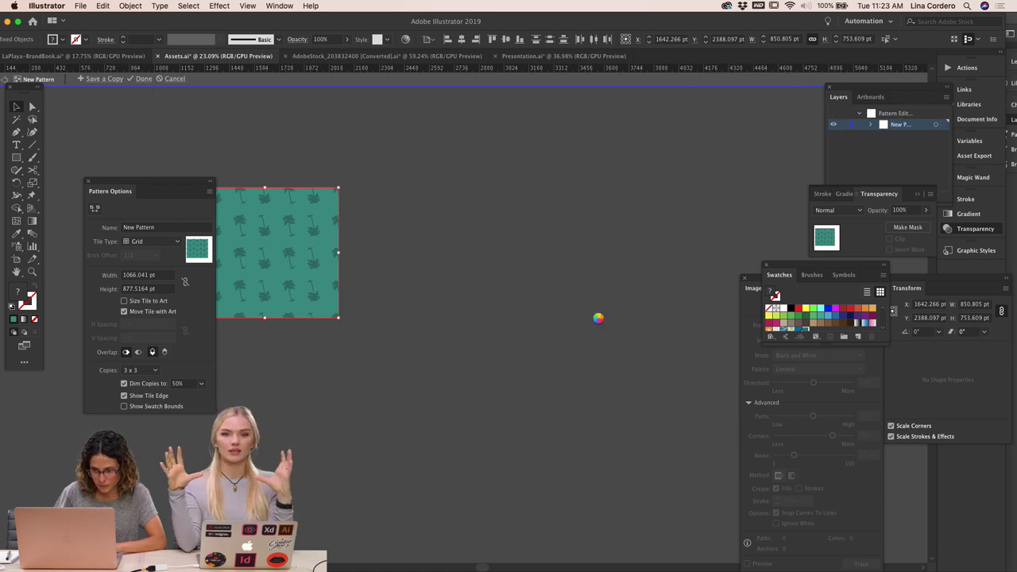
pyautogui.click(348, 274)
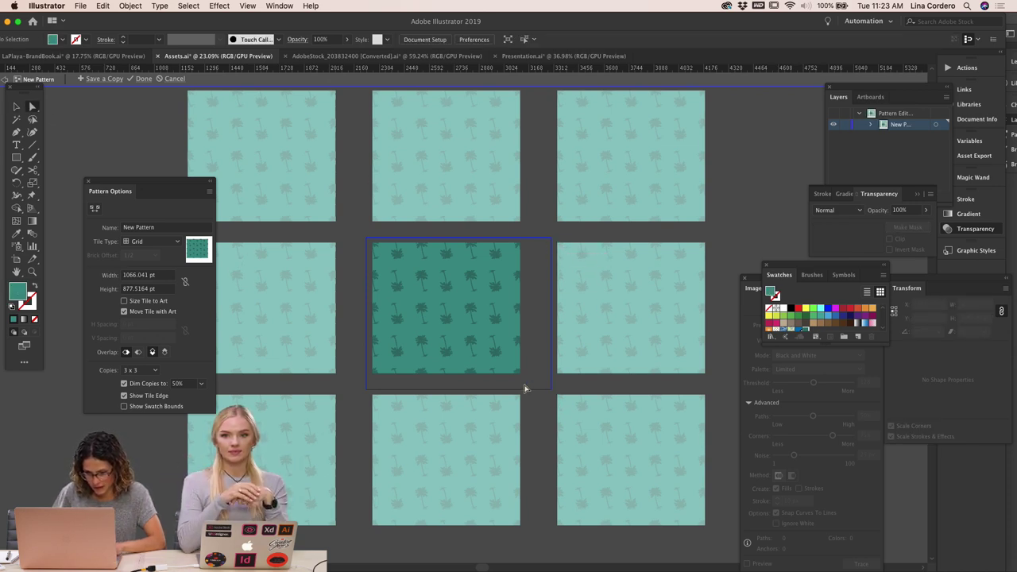
pyautogui.press('Escape')
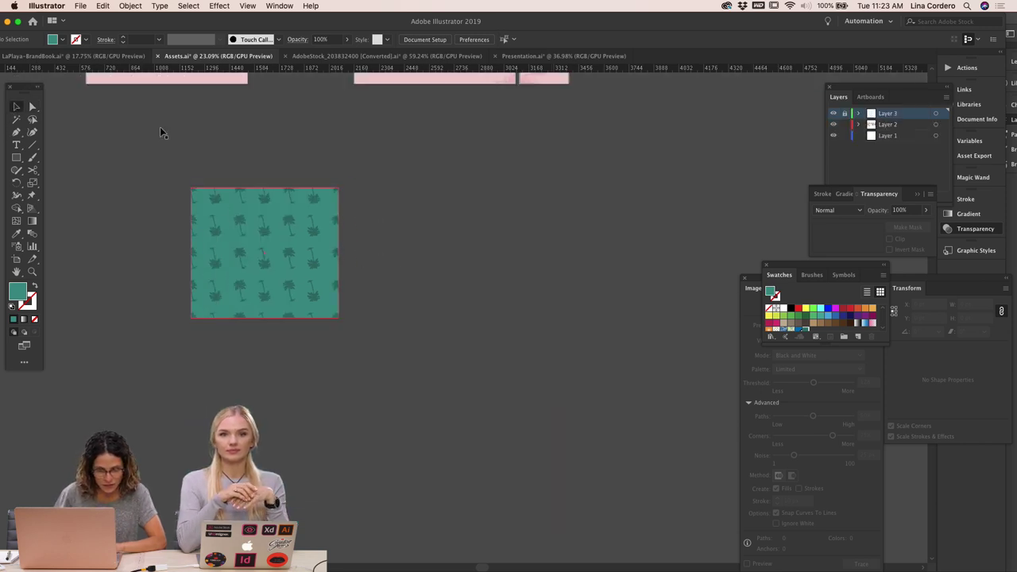
# Check the fill swatches list for the new palm pattern swatch
pyautogui.click(65, 39)
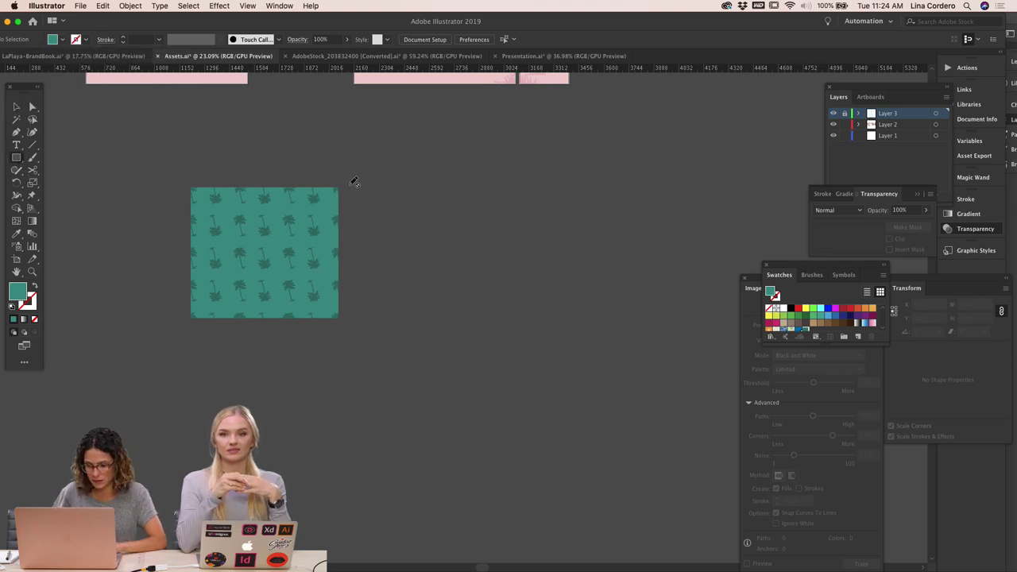
pyautogui.scroll(-4, 442, 191)
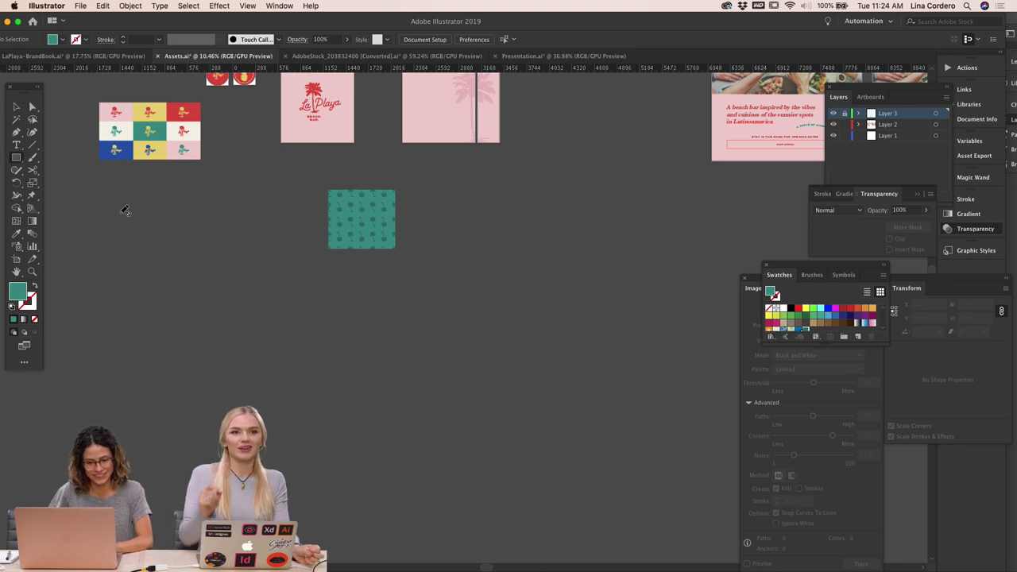
pyautogui.scroll(2, 605, 337)
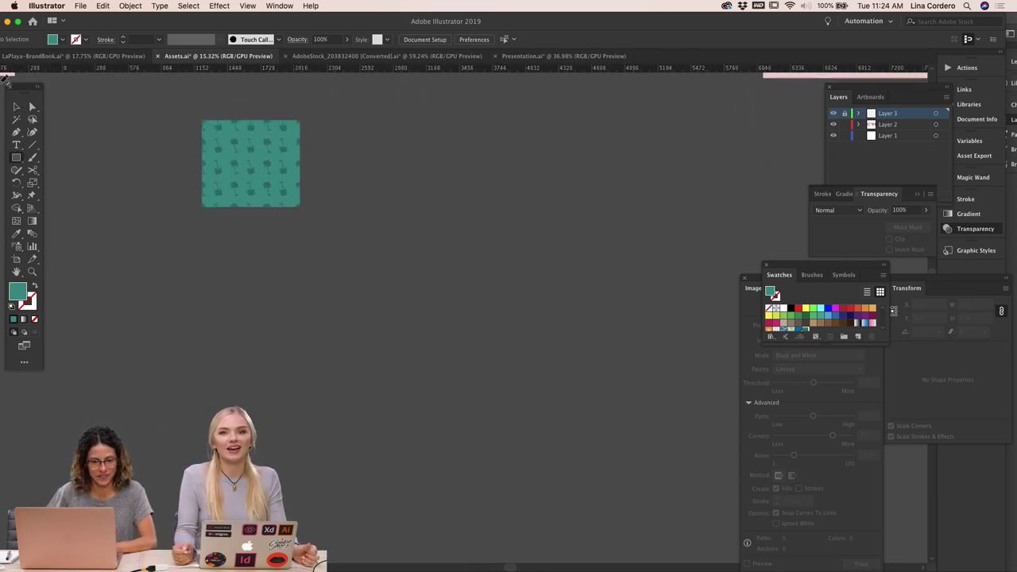